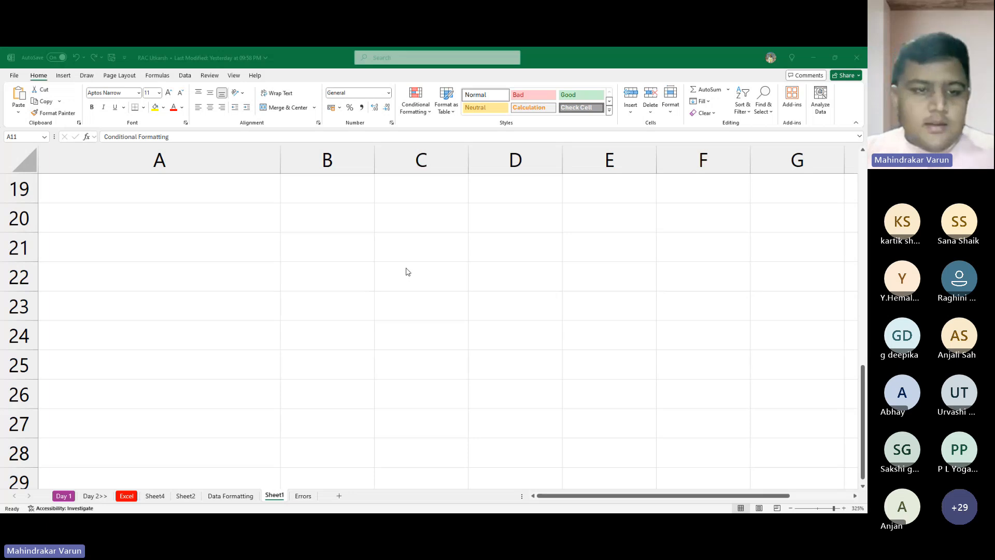
- Review the Day 4 reference topics listed in cells A1:A4 of Sheet1
key("alt+Tab")
scroll(235, 264, "up", 6)
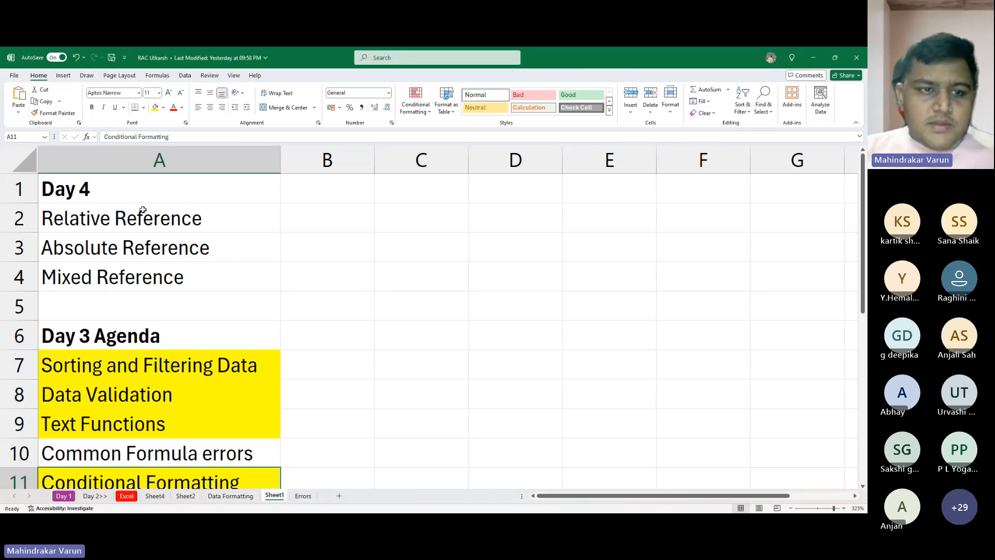
left_click_drag(144, 210, 201, 214)
left_click(194, 254)
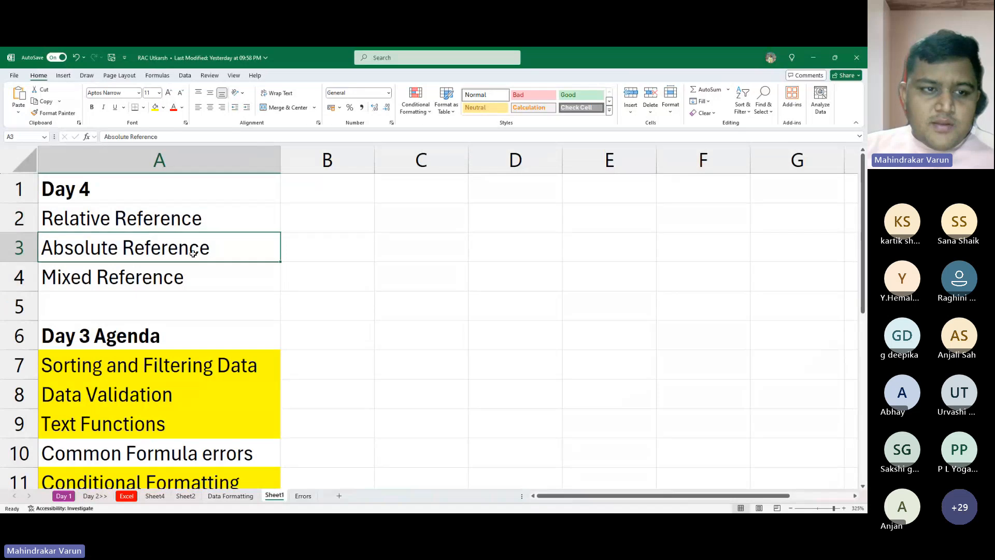
left_click(228, 275)
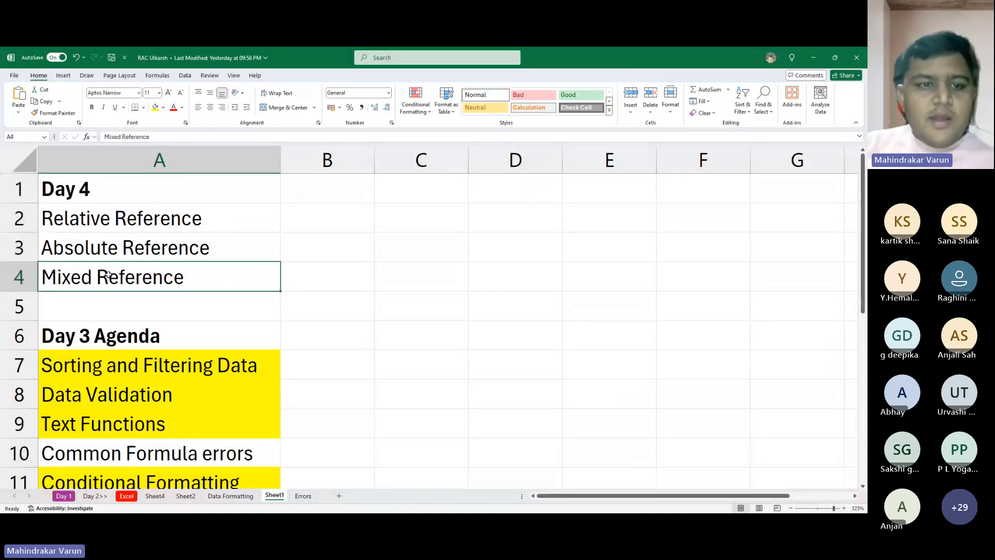
left_click_drag(237, 280, 143, 193)
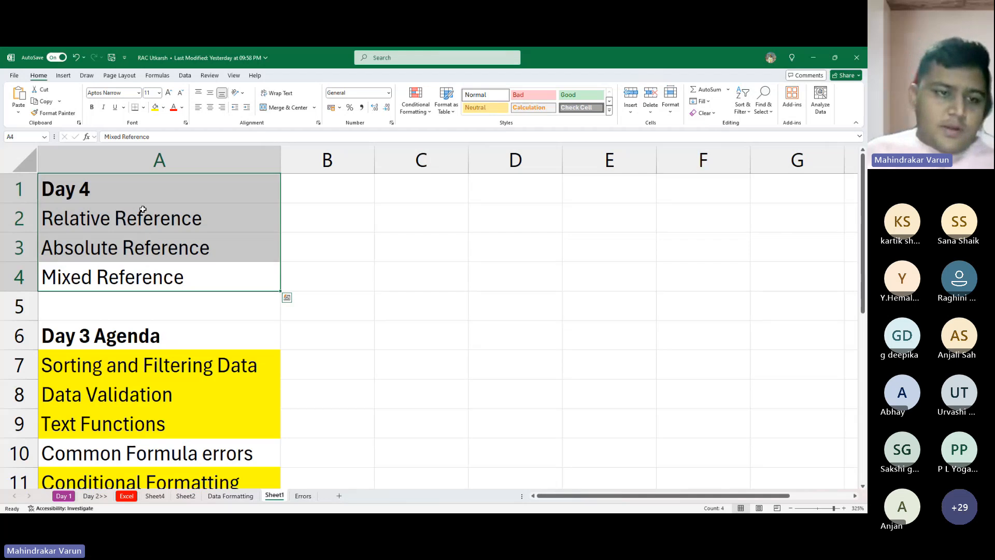
- Add a new worksheet after Sheet1 and enter "Day 4" in cell A1
left_click(339, 496)
scroll(156, 242, "up", 10)
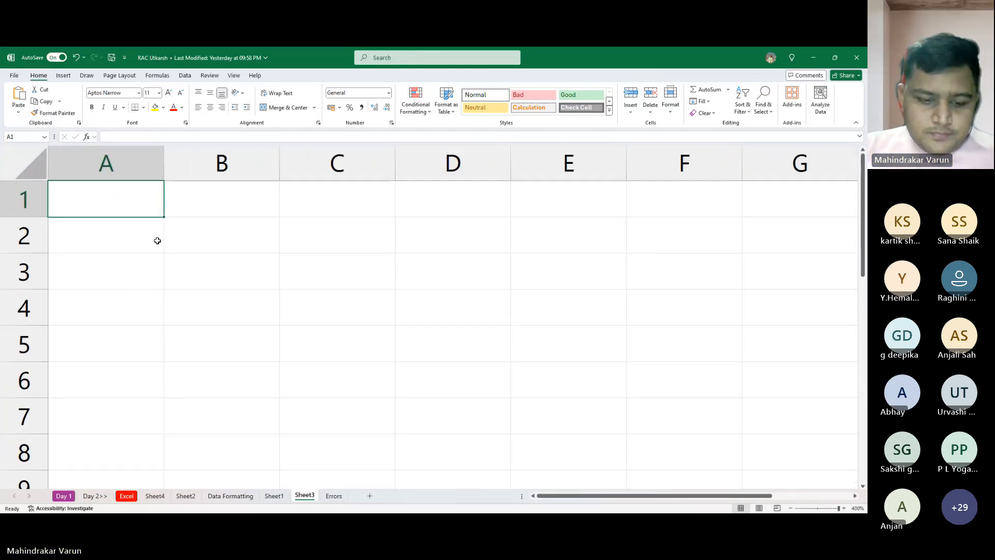
type("Day 4")
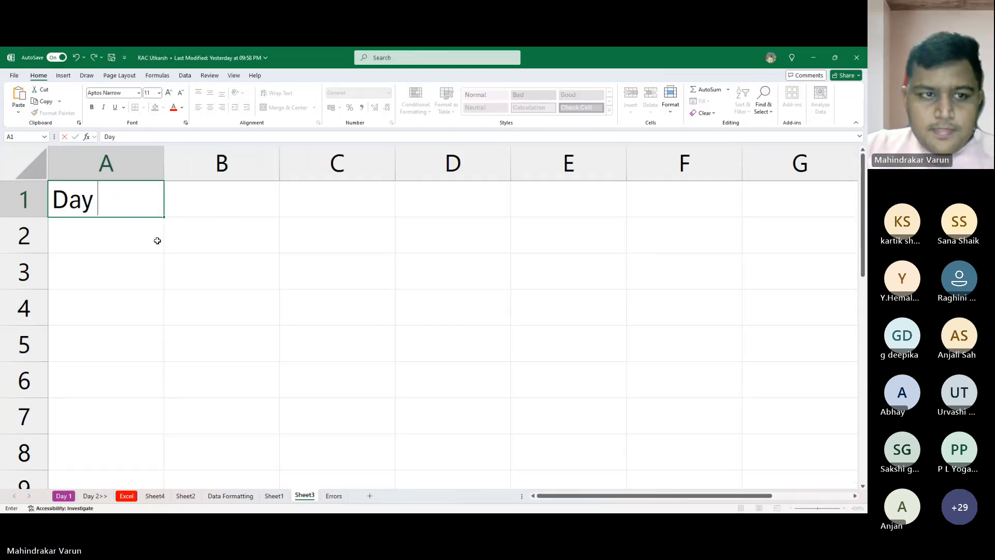
key("Return")
key("Return")
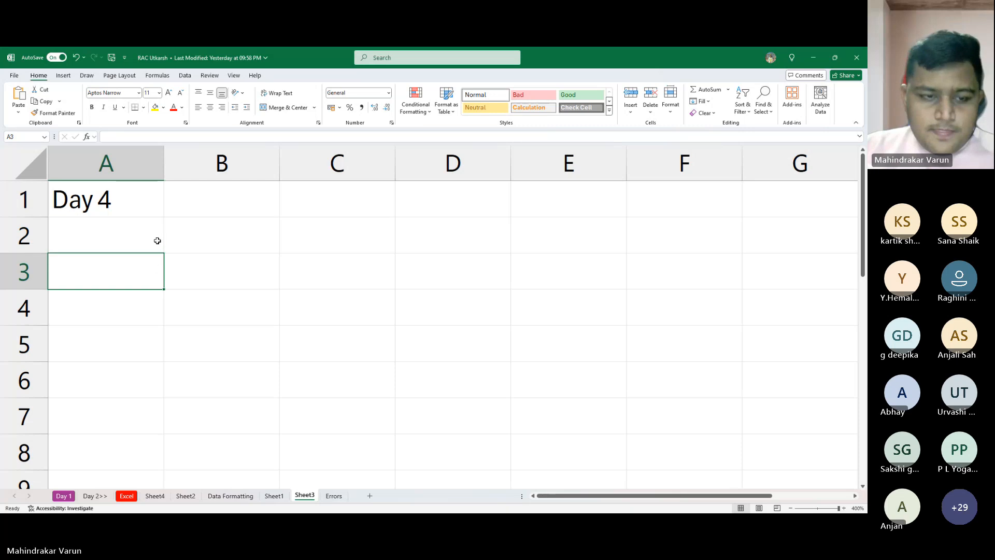
type("Relav")
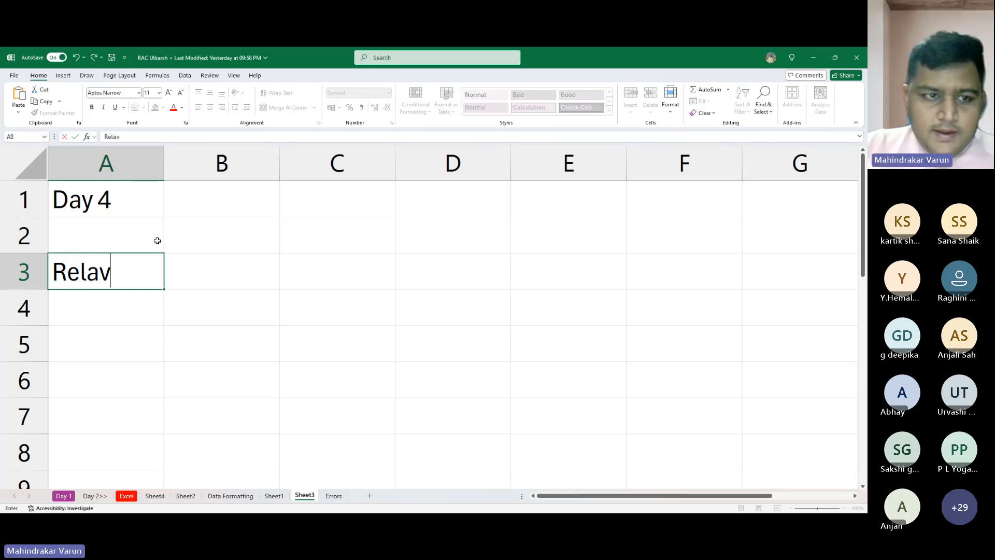
key("BackSpace")
key("BackSpace")
key("BackSpace")
key("BackSpace")
key("BackSpace")
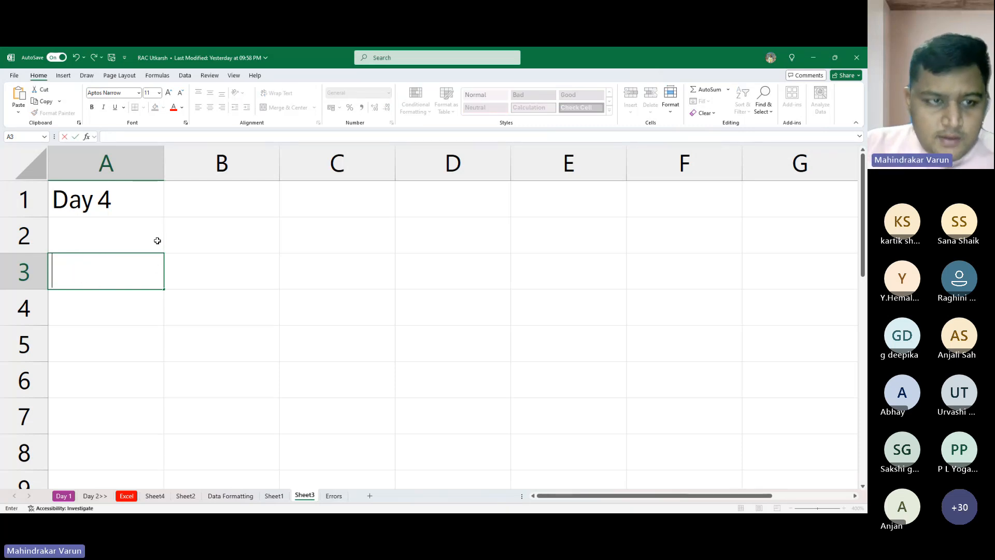
key("Escape")
- Enter "References" in cell A2 and "there are 3 types" in cell A3
left_click(157, 241)
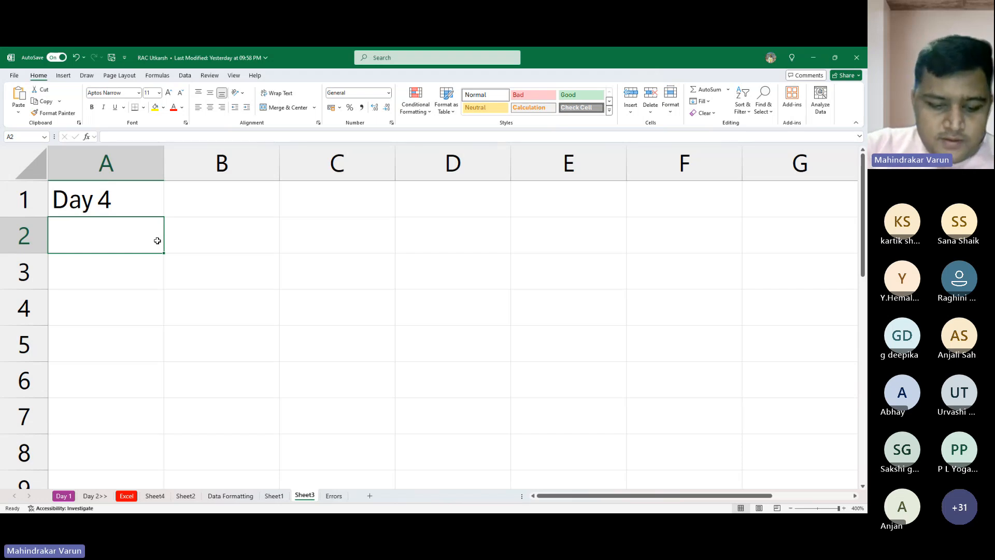
type("Referen")
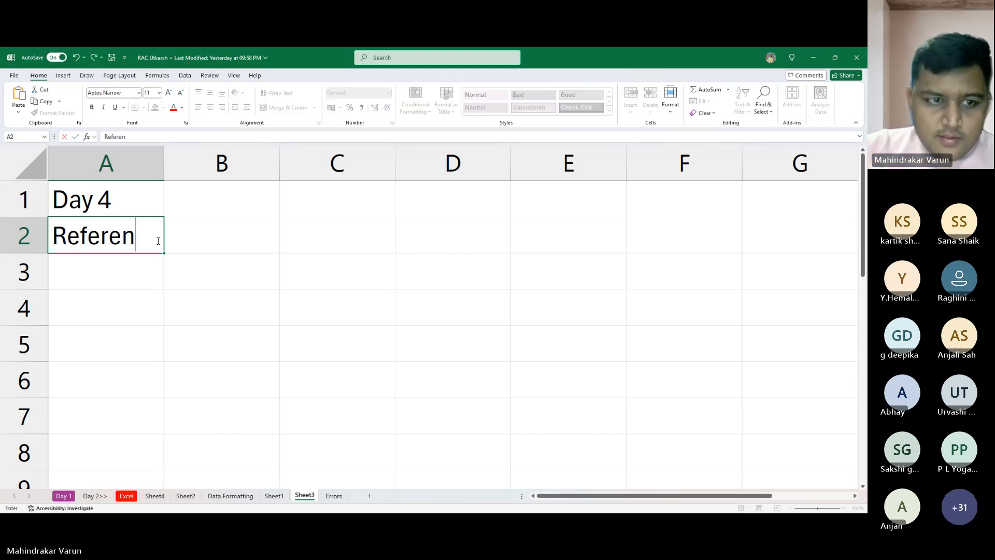
type("ces")
key("Return")
type("ther")
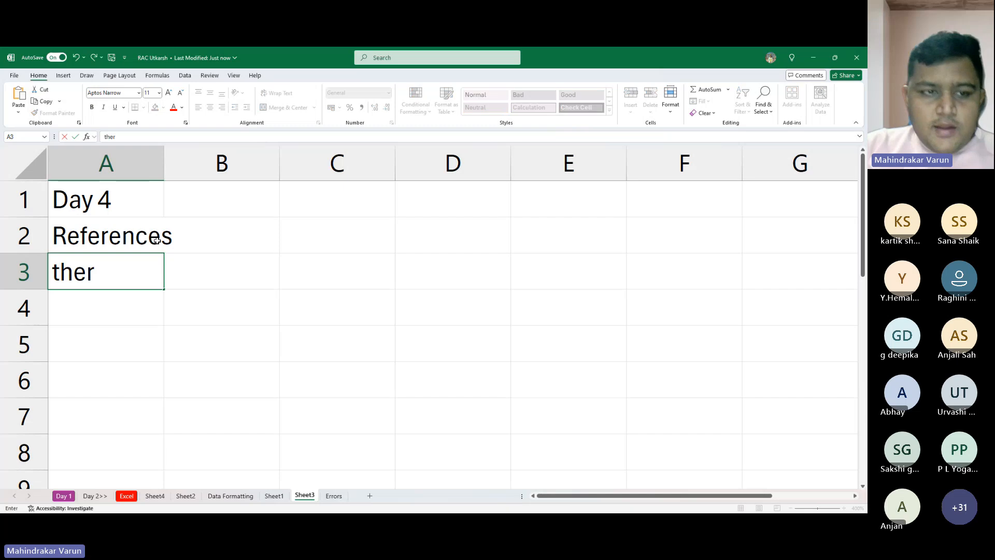
type("e are 3")
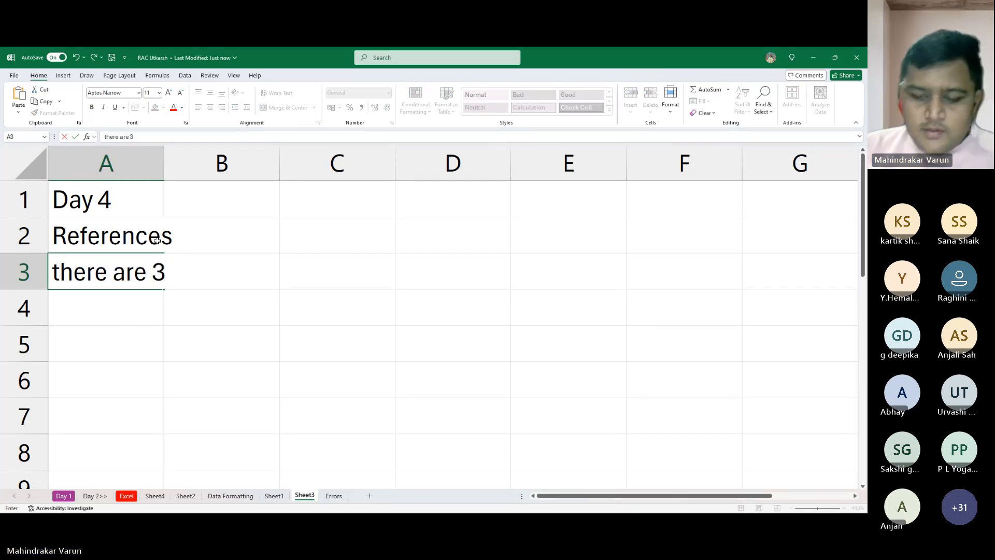
type(" types")
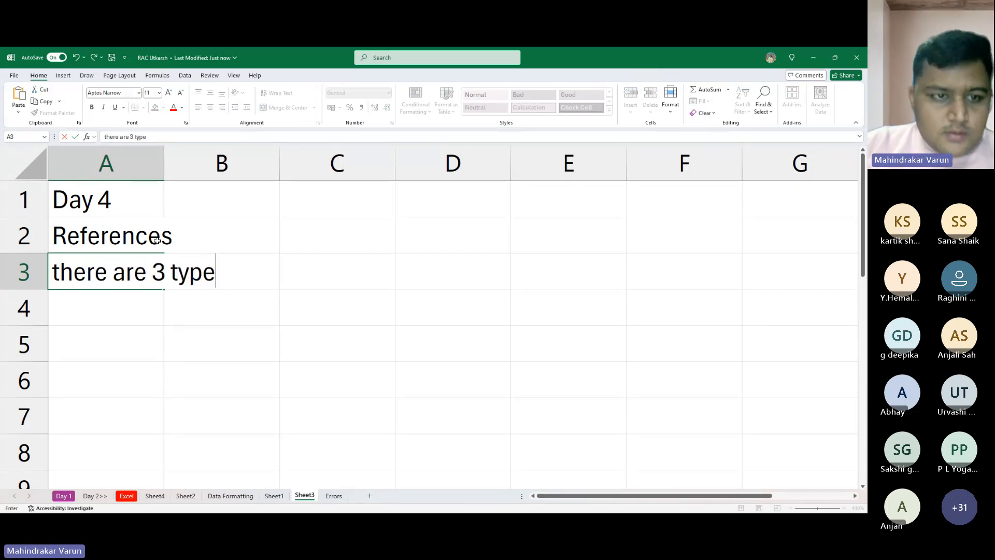
key("Return")
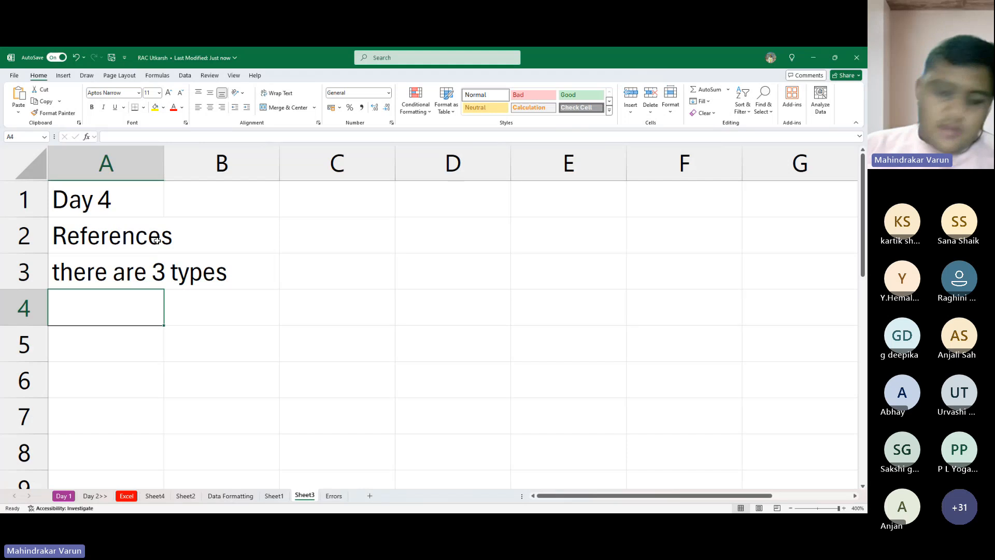
- List the first two reference types as "1. Relative" in A4 and "2. Absolute" in A5
type("1.")
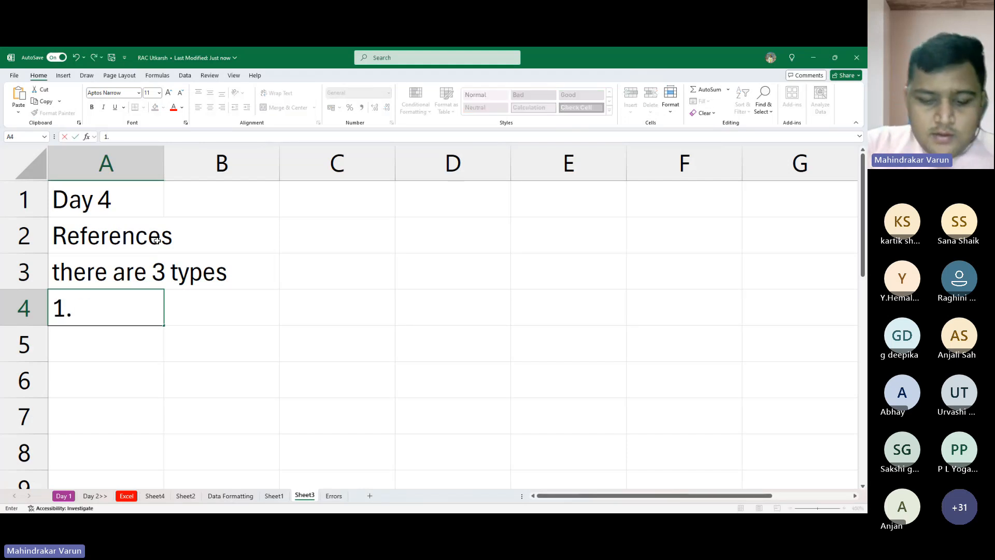
type(" Relativ")
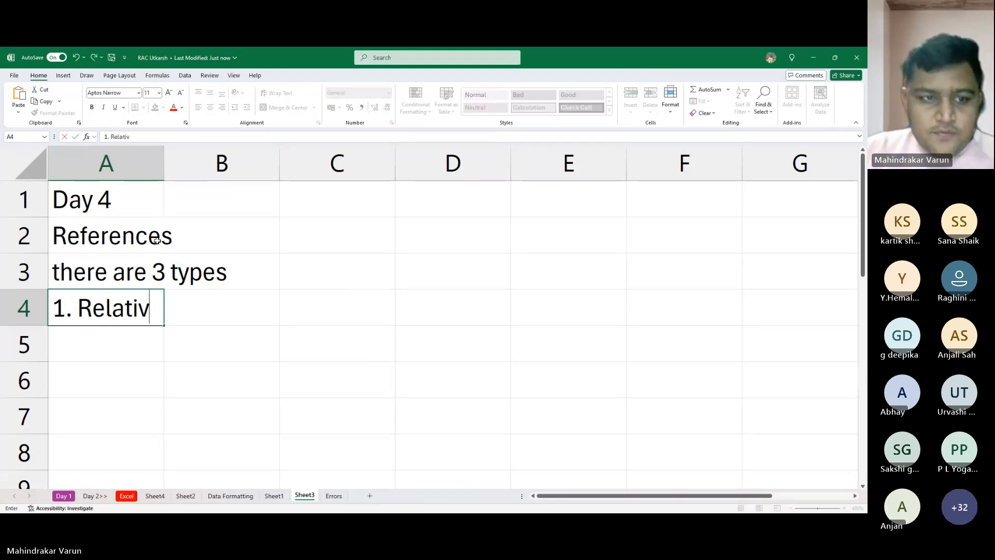
type("e")
key("Return")
type("2. ")
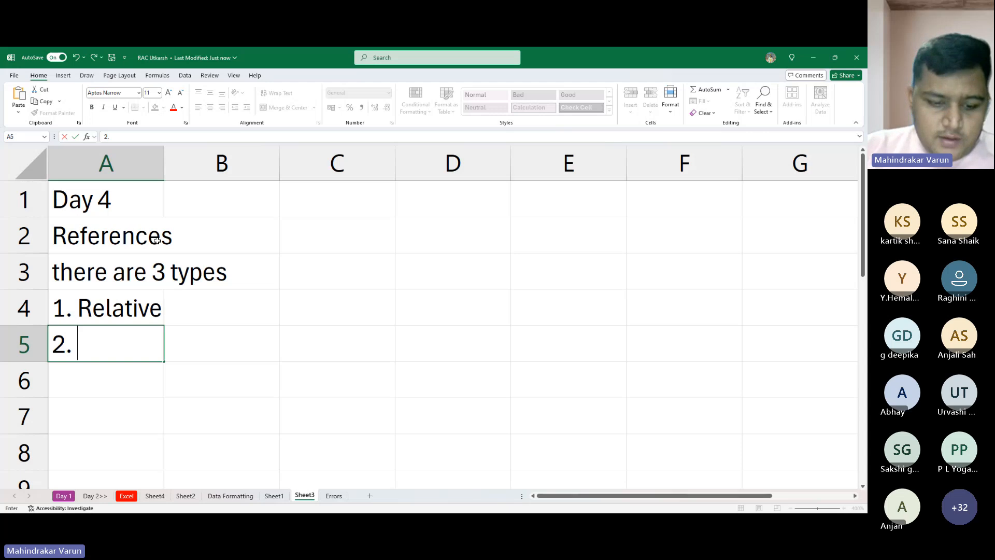
type("Absolute")
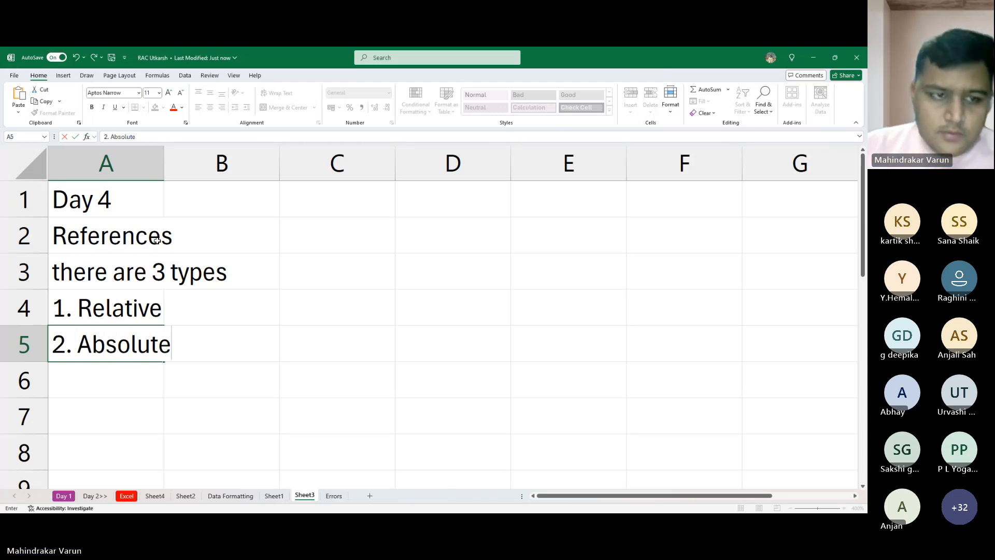
key("Return")
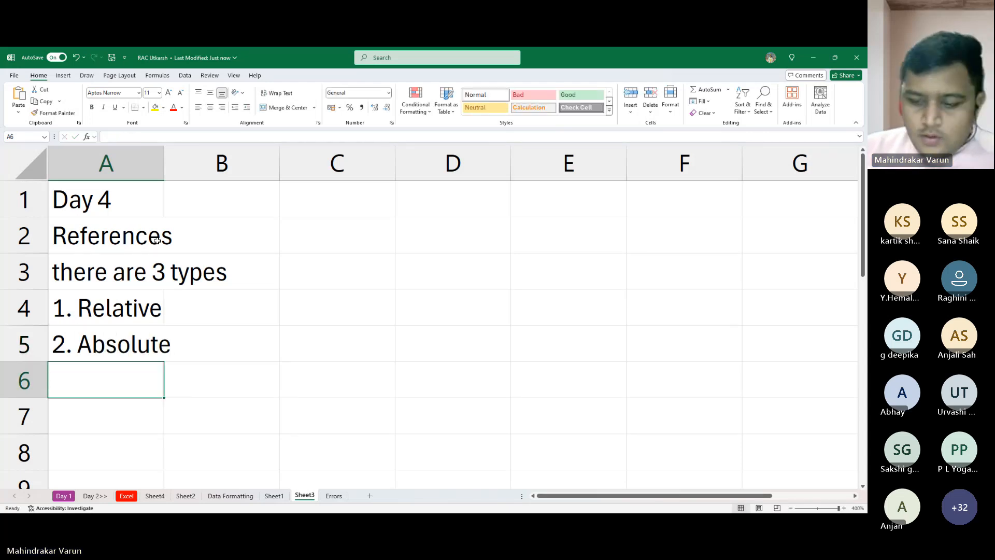
- Add the third reference type, "3. Mixed Ref", in cell A6
type("3. ")
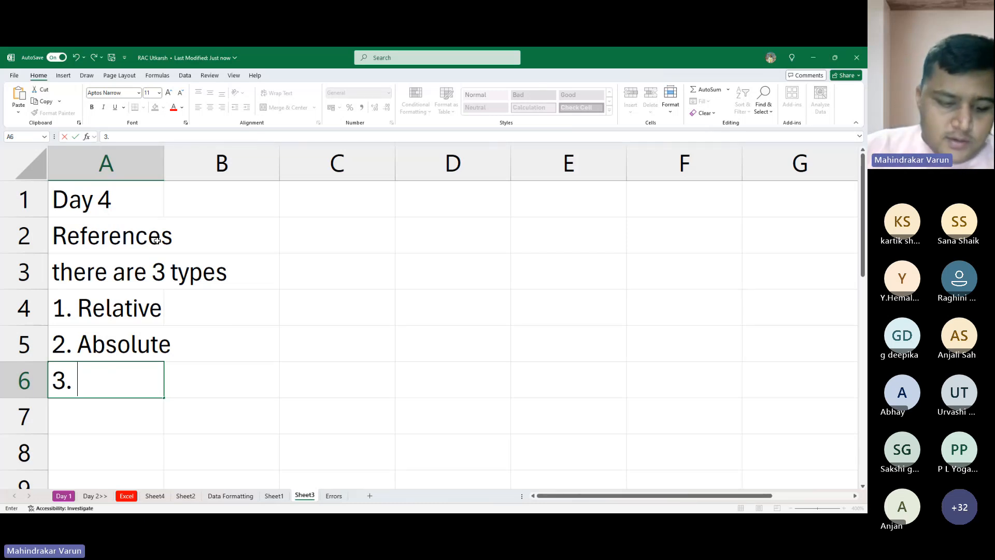
type("Mic")
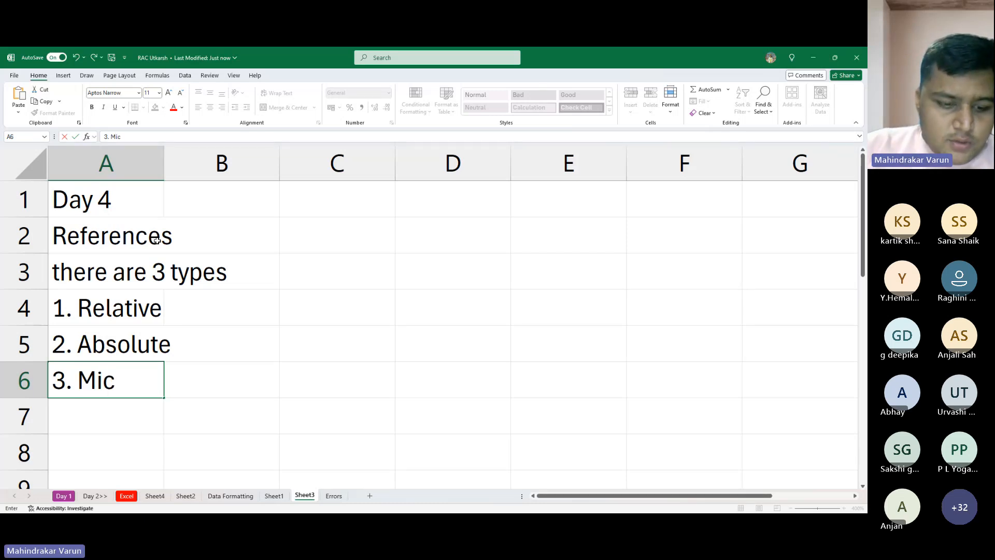
key("BackSpace")
type("xed R")
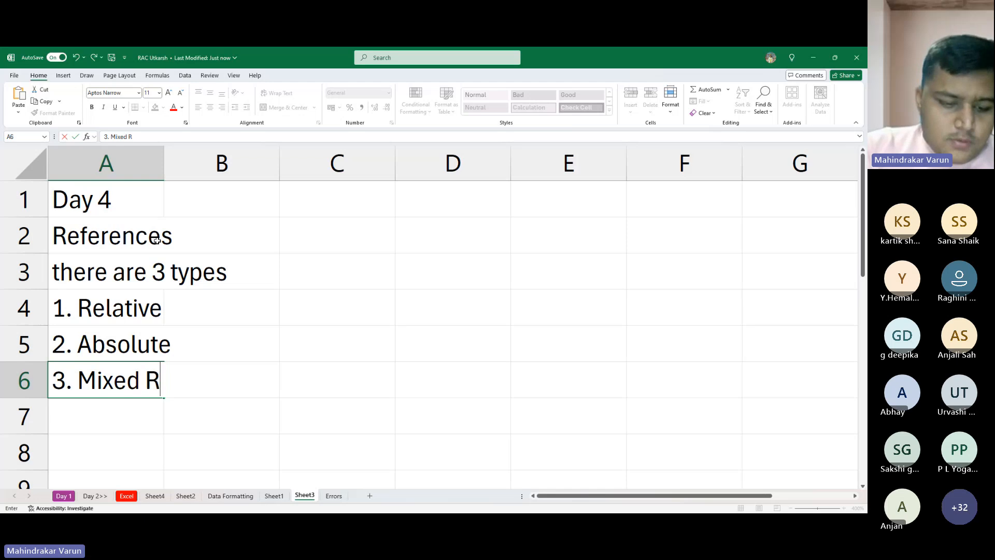
type("ef")
key("Return")
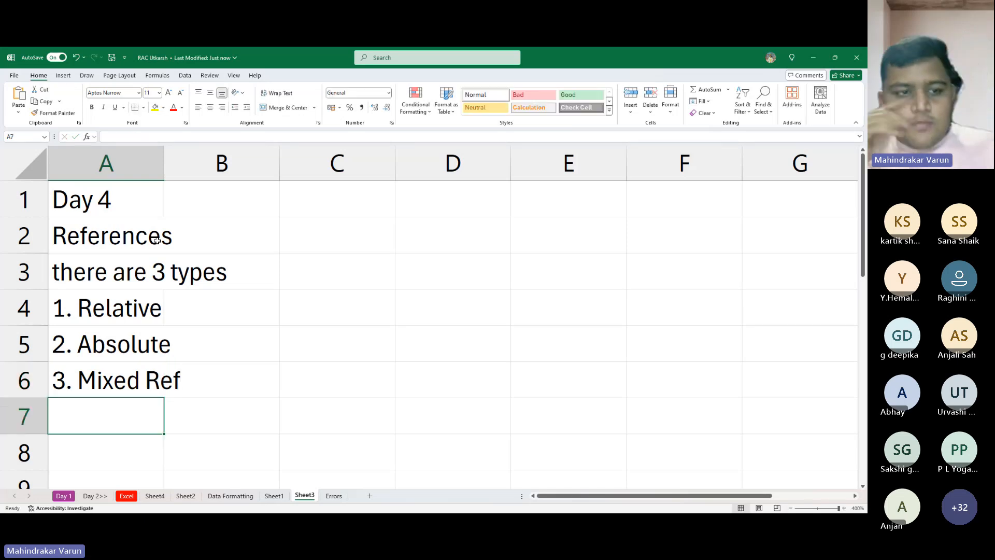
- Make the three numbered reference types in cells A4 to A6 bold
left_click(158, 309)
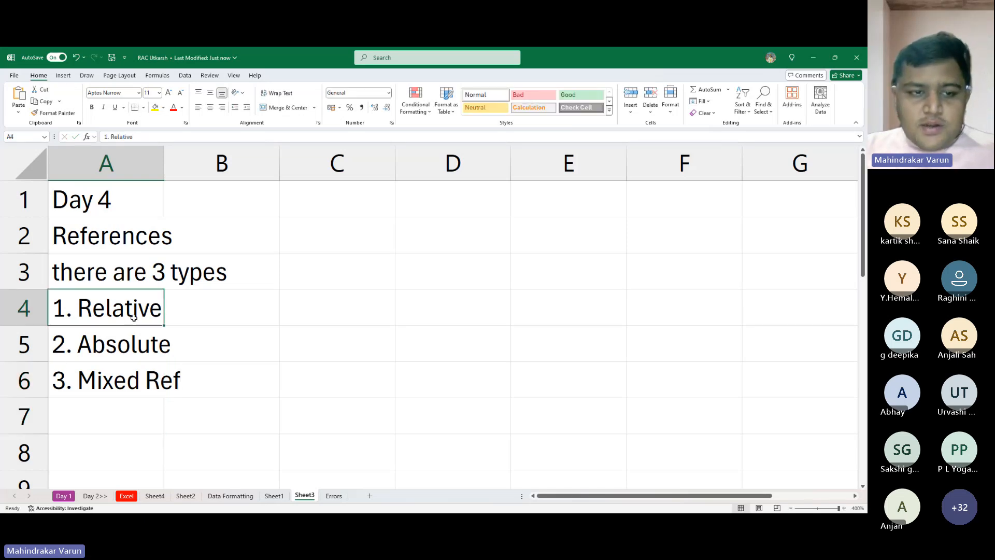
key("ctrl+b")
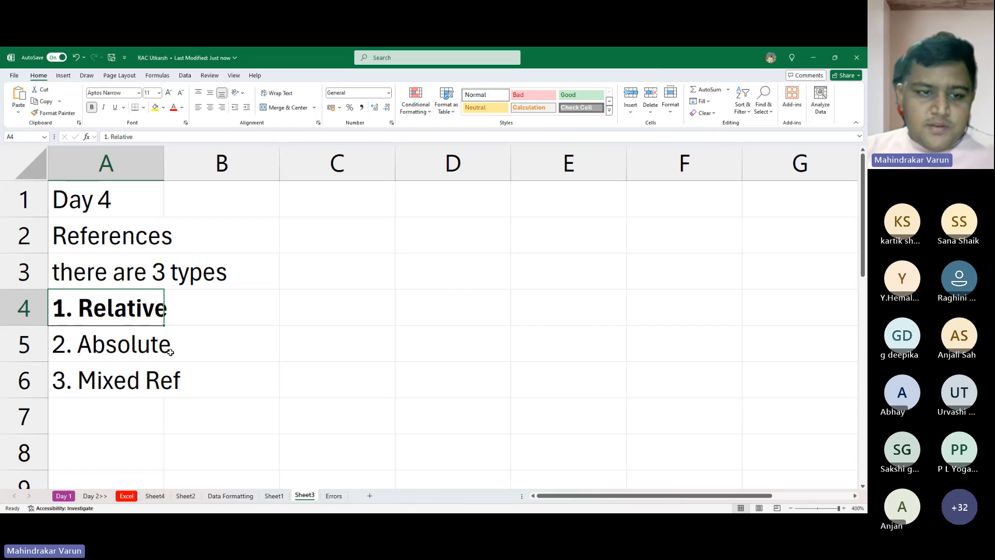
key("Down")
key("ctrl+b")
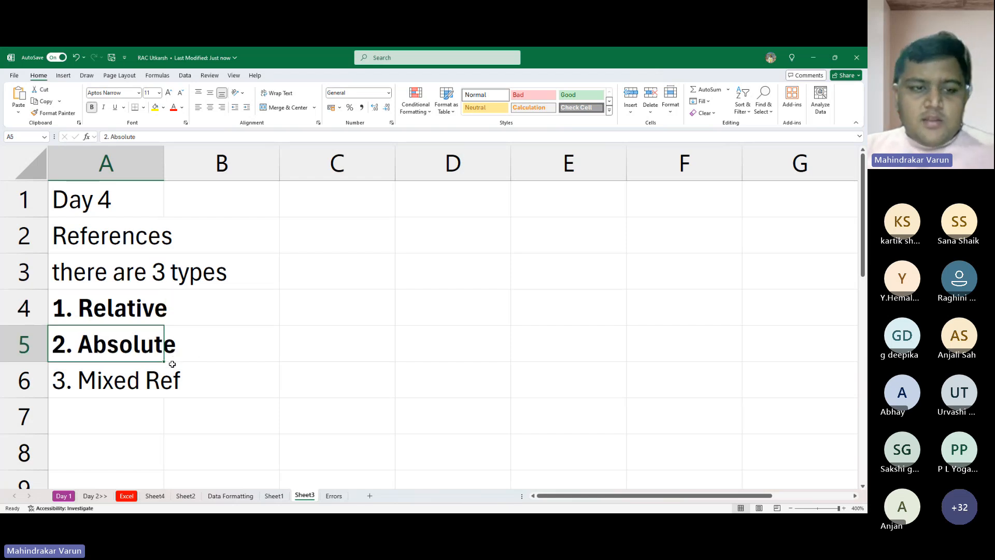
left_click(126, 379)
key("ctrl+b")
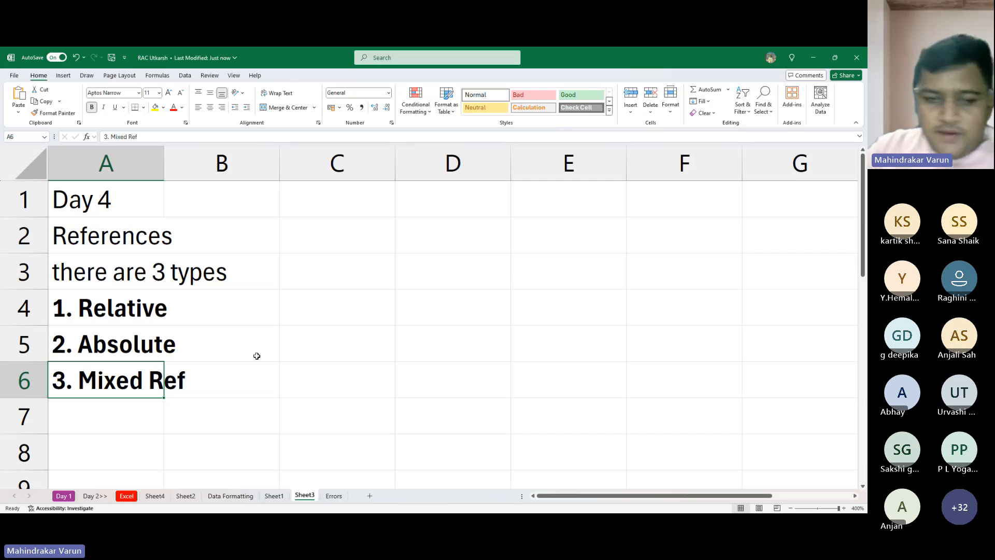
key("alt+Tab")
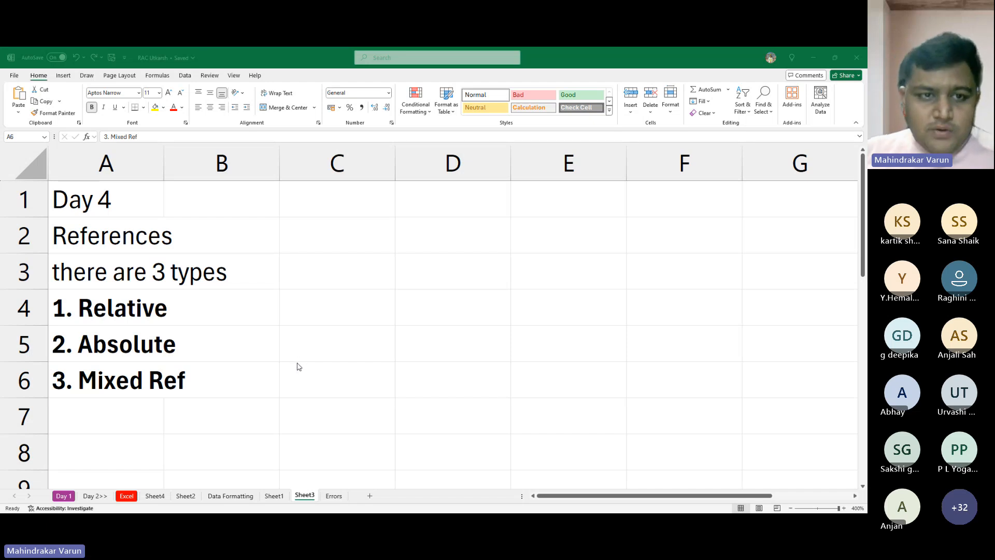
left_click(314, 335)
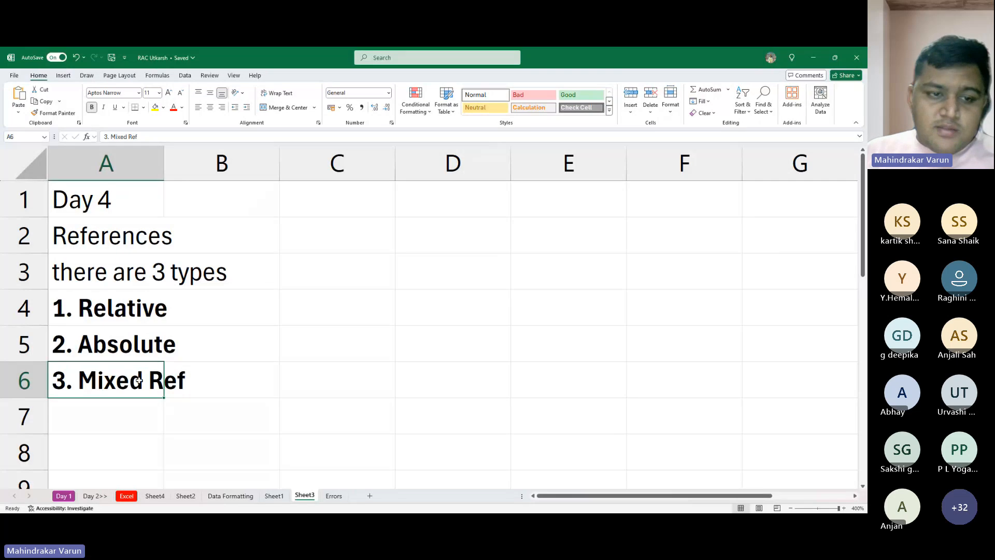
- Enter the heading "Relative Ref" in cell E1 to start the relative references section
left_click(364, 228)
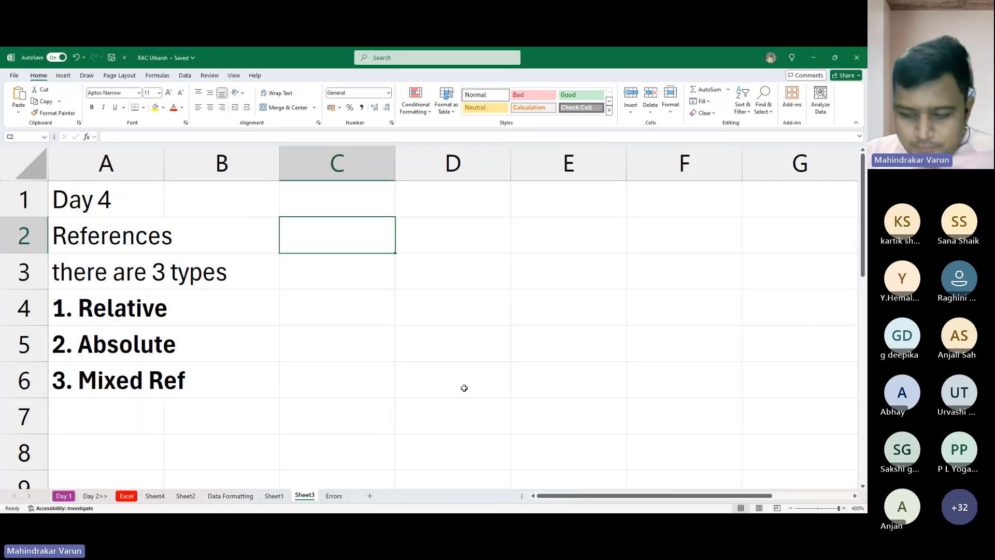
key("Right")
key("Right")
key("Right")
key("Right")
key("Right")
key("Right")
key("Right")
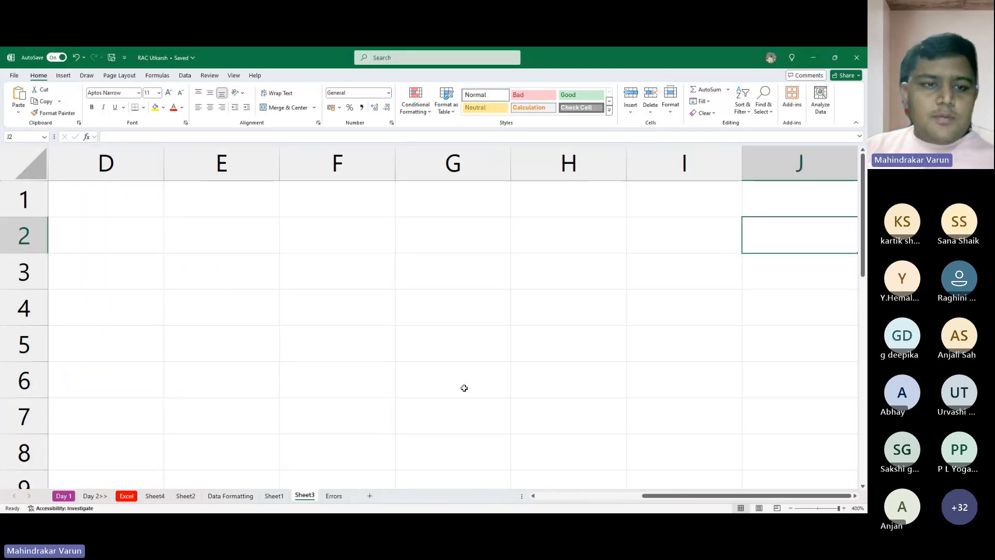
key("Left")
key("Left")
key("Up")
key("Left")
key("Left")
key("Left")
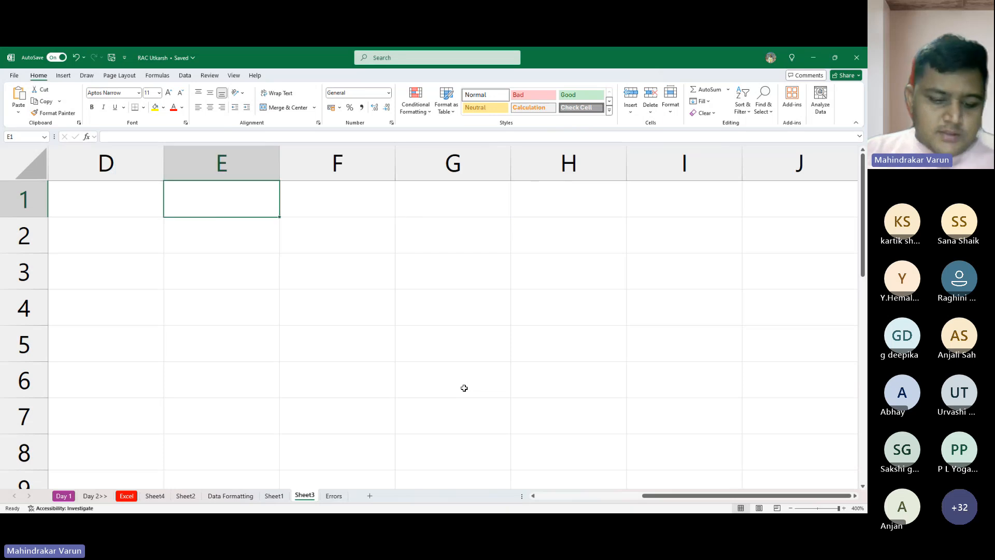
type("Relav")
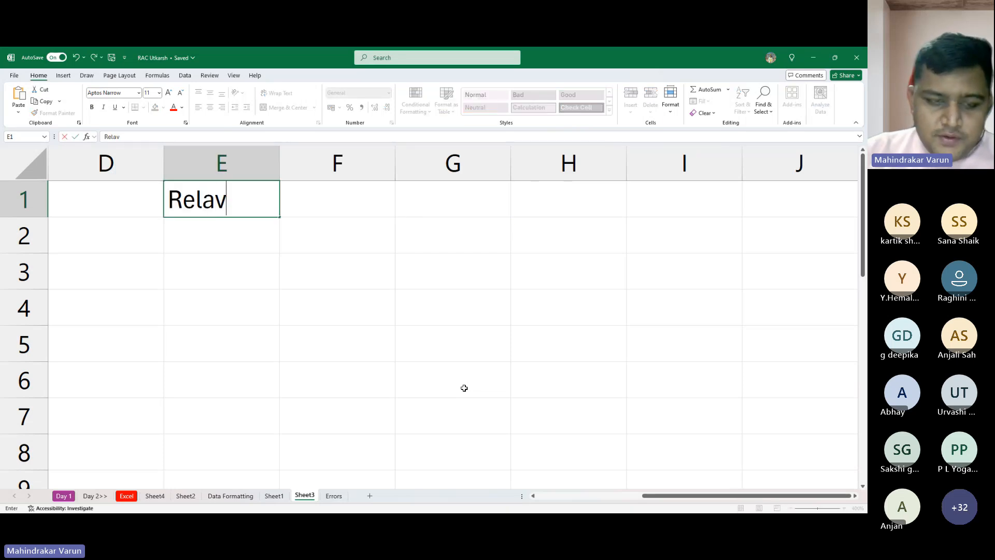
key("BackSpace")
type("ti")
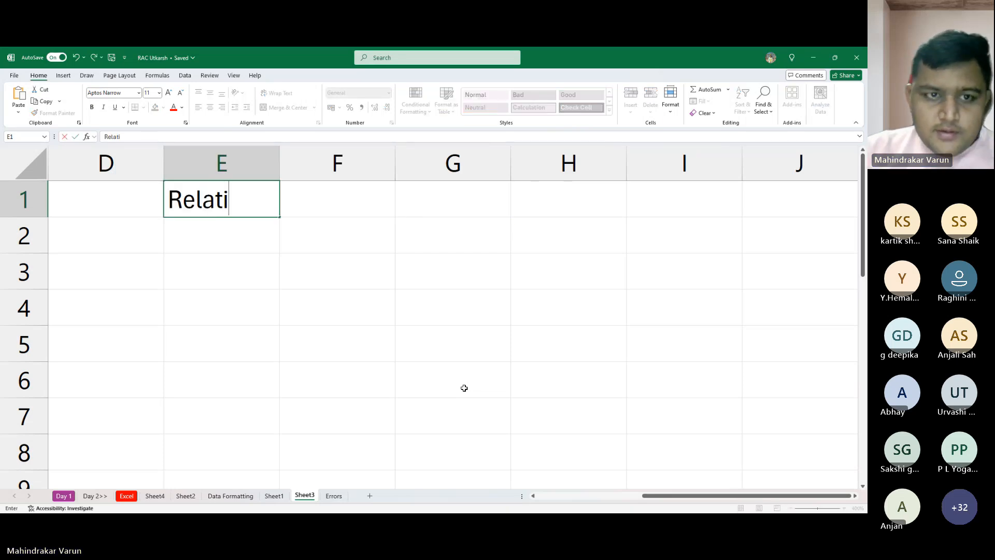
type("ve r")
key("BackSpace")
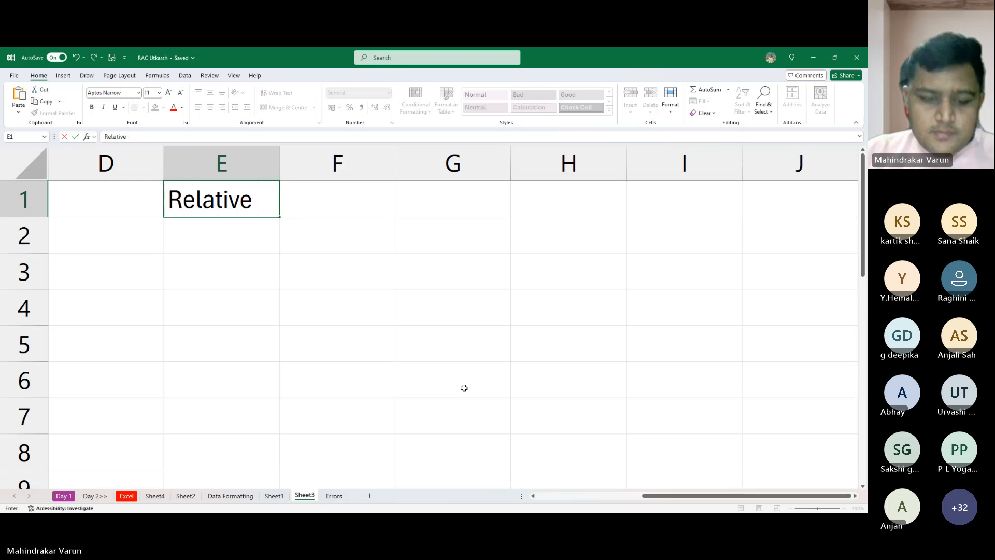
type("Ref")
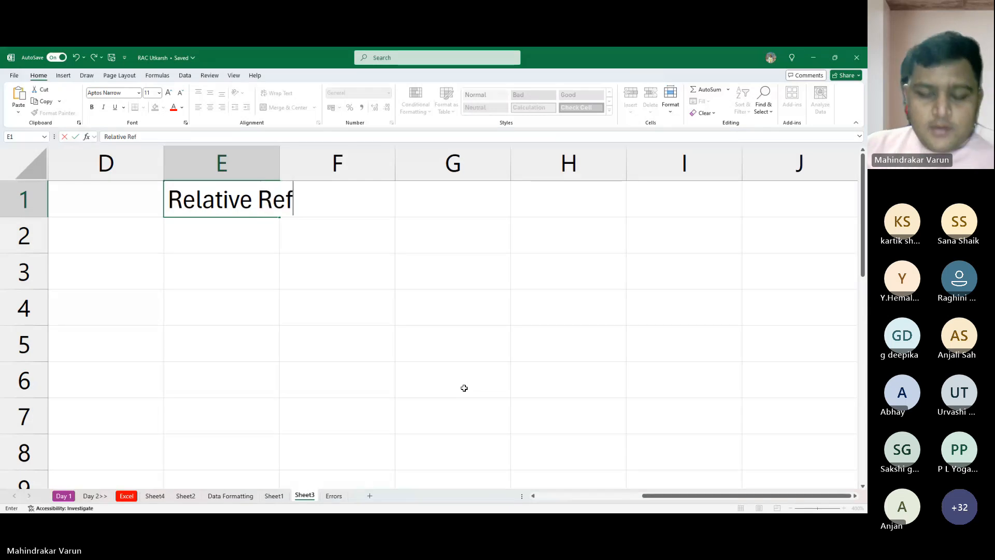
key("Return")
key("Return")
- Enter the column headers "Name" in E3 and "Product Name" in F3
type("Name")
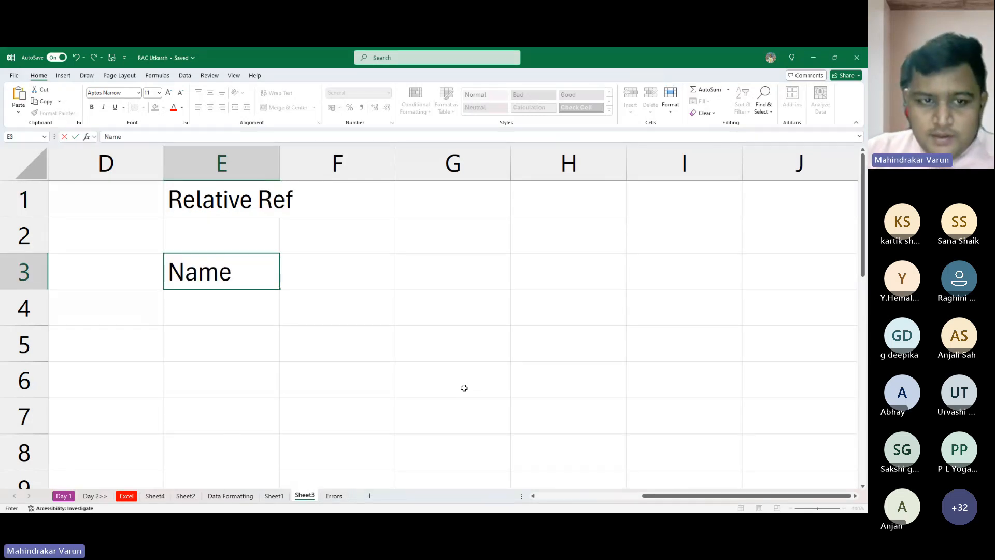
key("Tab")
type("Pro")
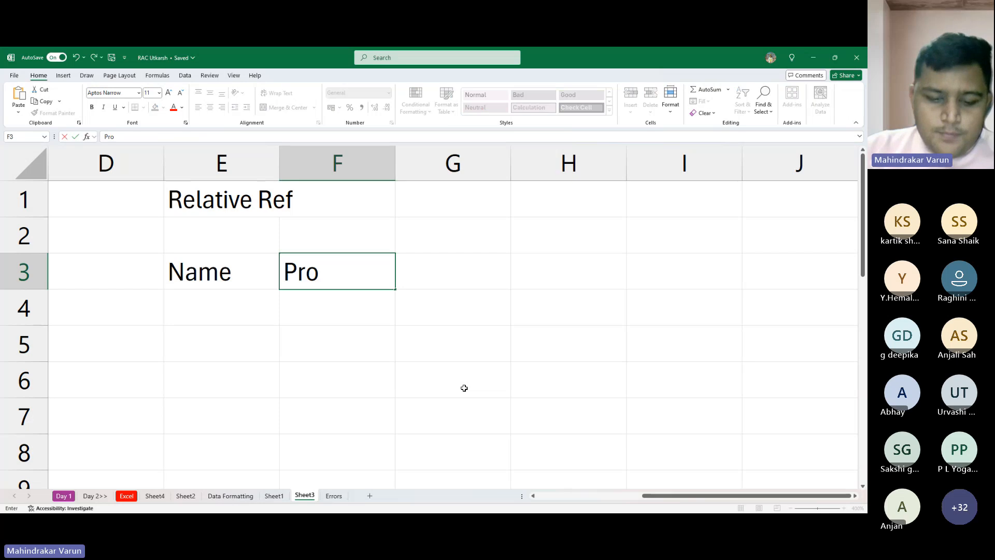
type("duct")
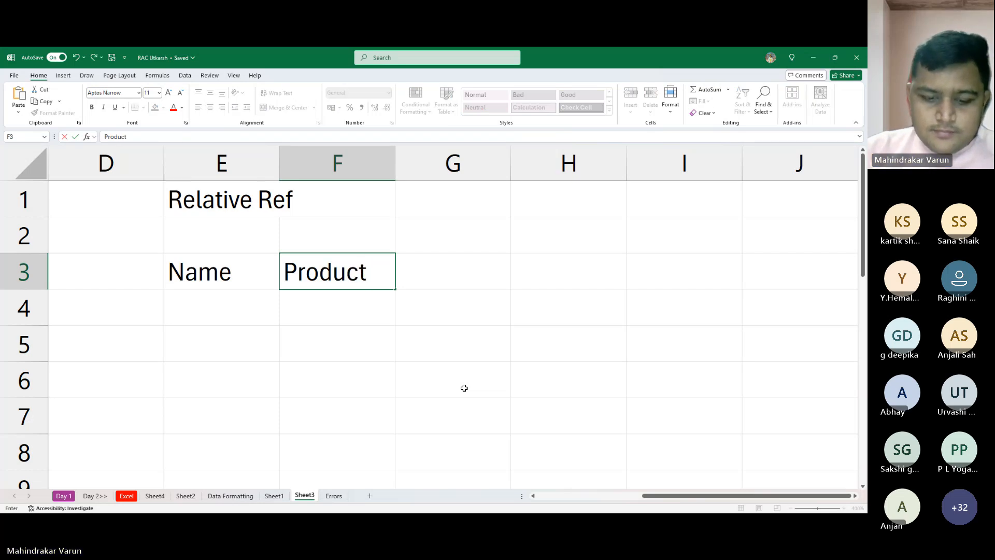
type(" Name")
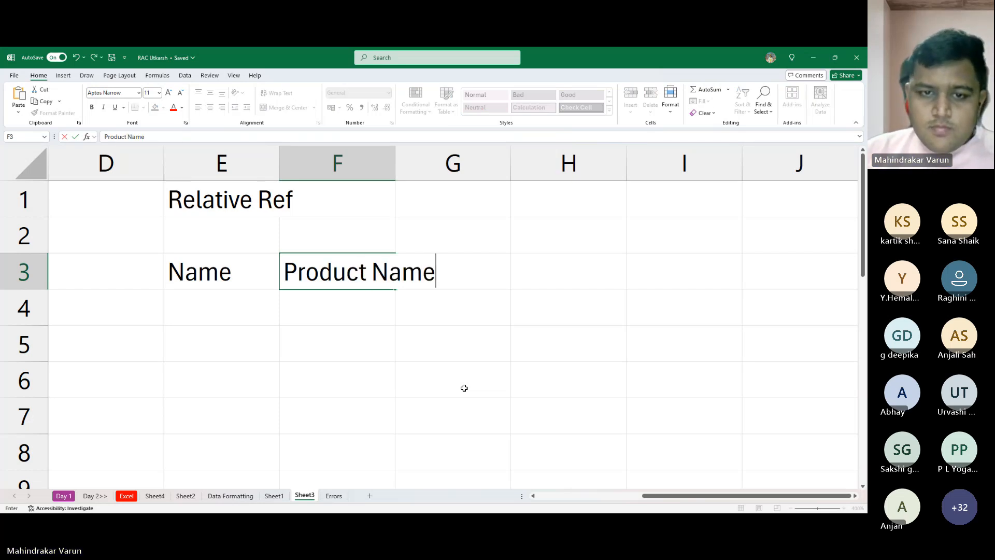
key("Tab")
- Replace the header in cell E3 with "S No"
key("Left")
key("Left")
type("Sn")
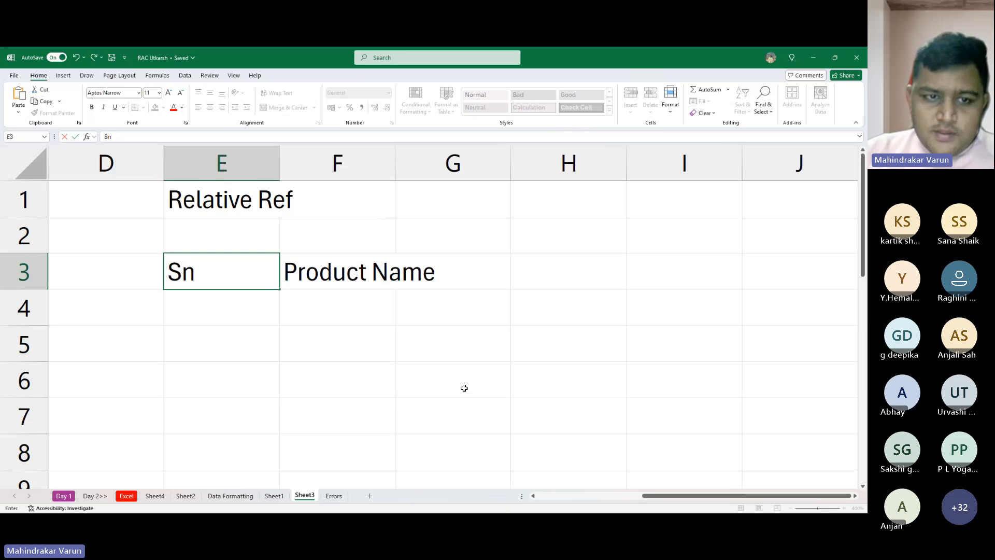
key("BackSpace")
type("No")
key("Tab")
key("Tab")
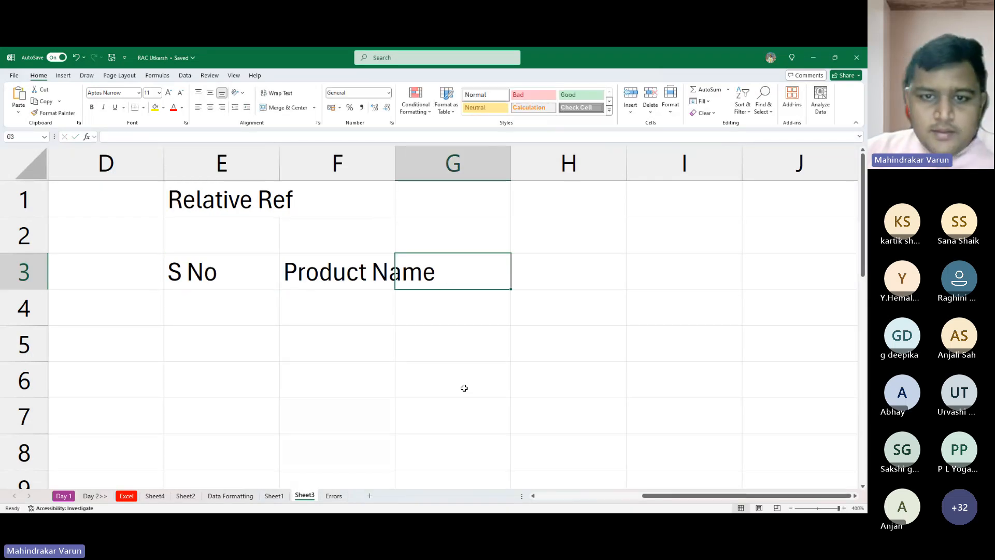
- Add the remaining column headers "Qty", "Price" and "Total" in cells G3 to I3
type("Qty")
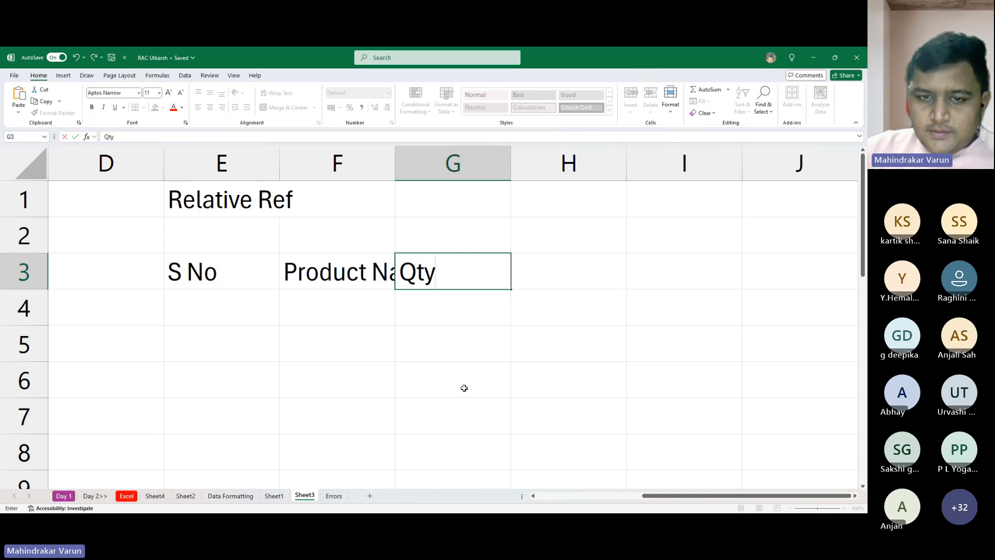
key("Tab")
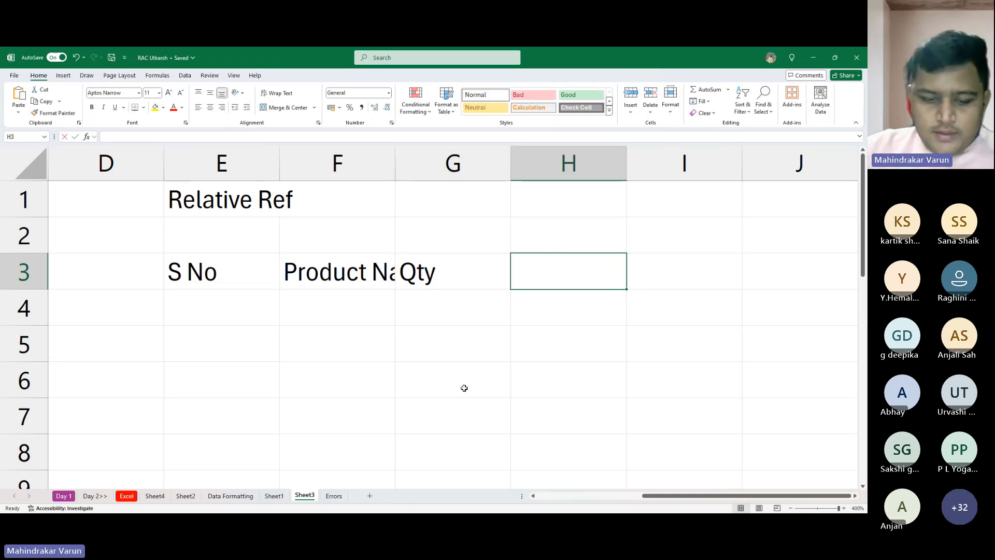
type("Price")
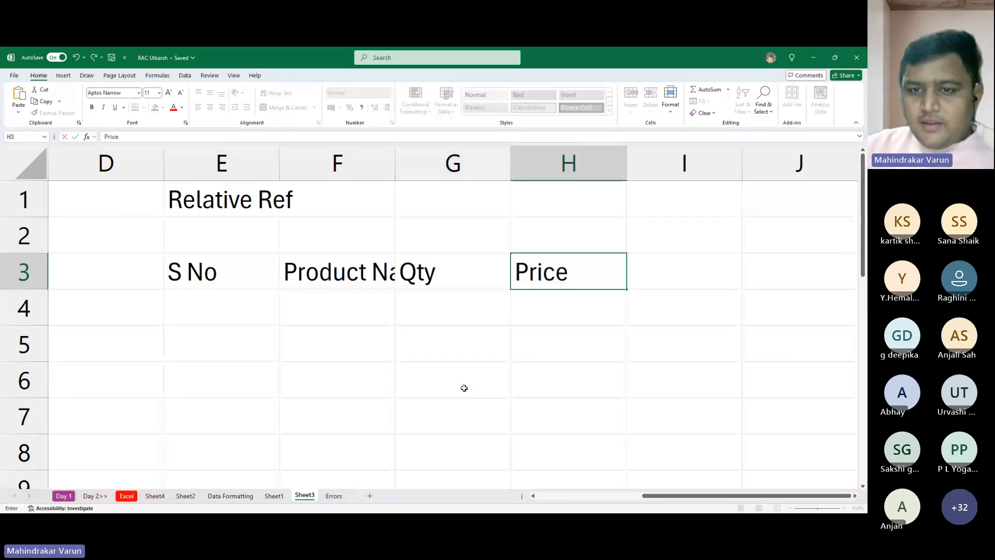
key("Tab")
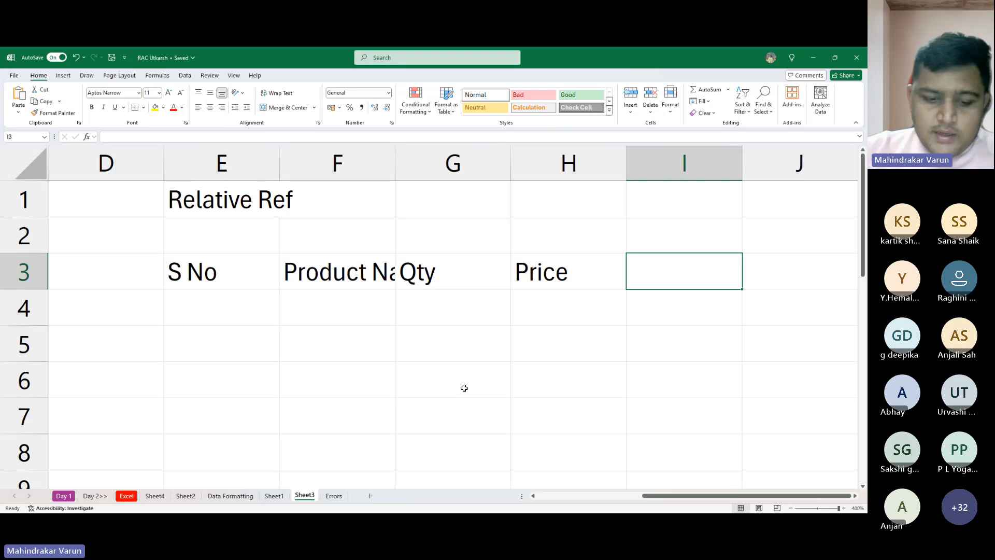
type("Tota")
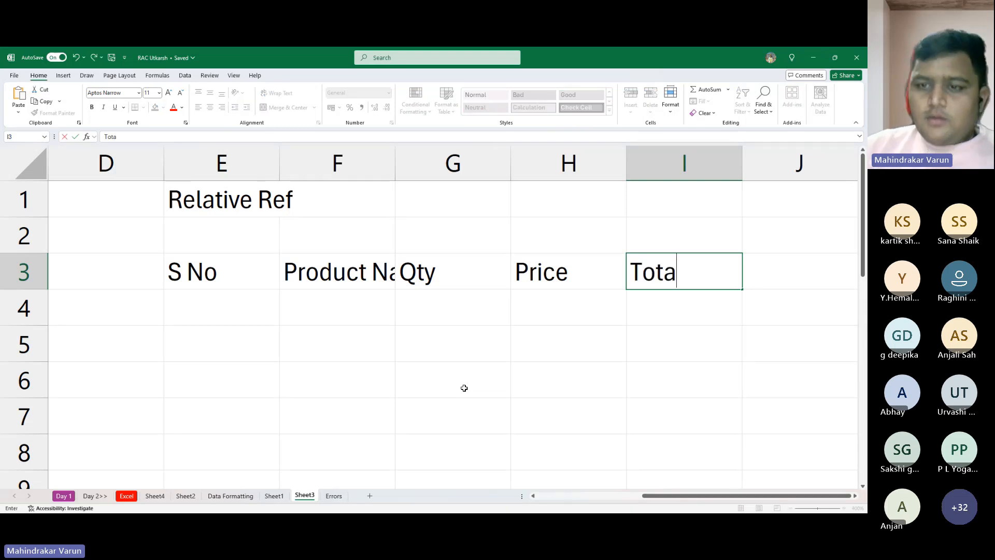
type("l")
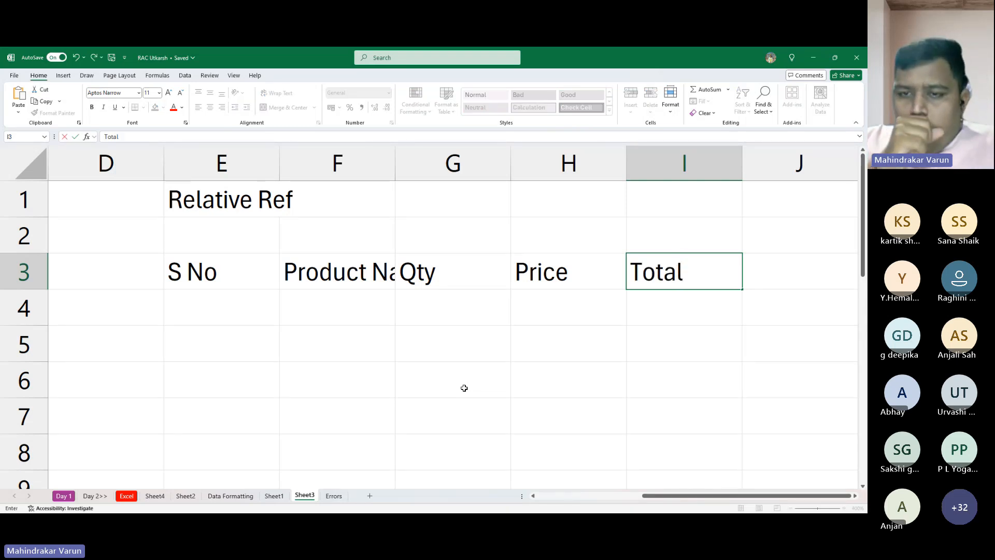
key("Return")
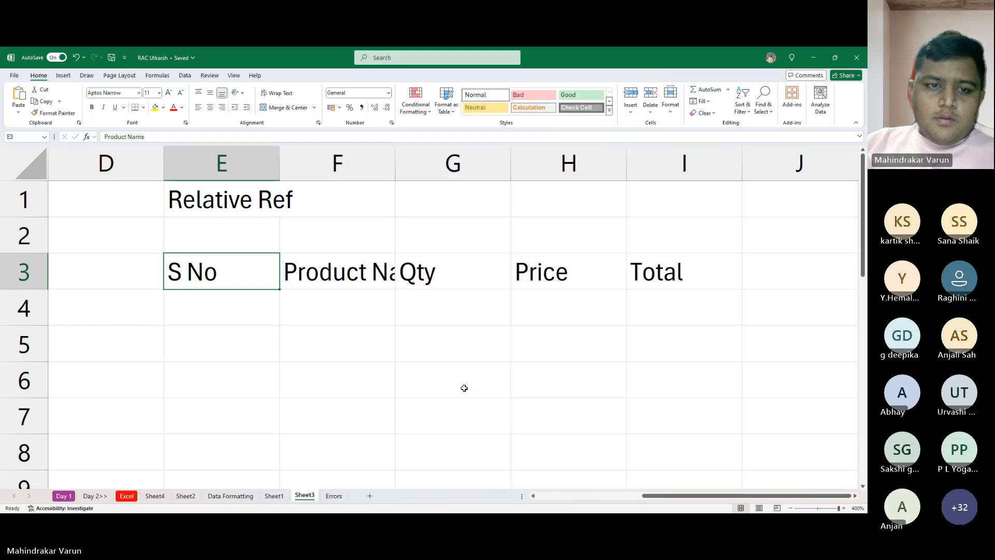
- Fill the S No column with the serial numbers 1 to 5 in cells E4 to E8
type("1")
key("Return")
type("2")
key("Return")
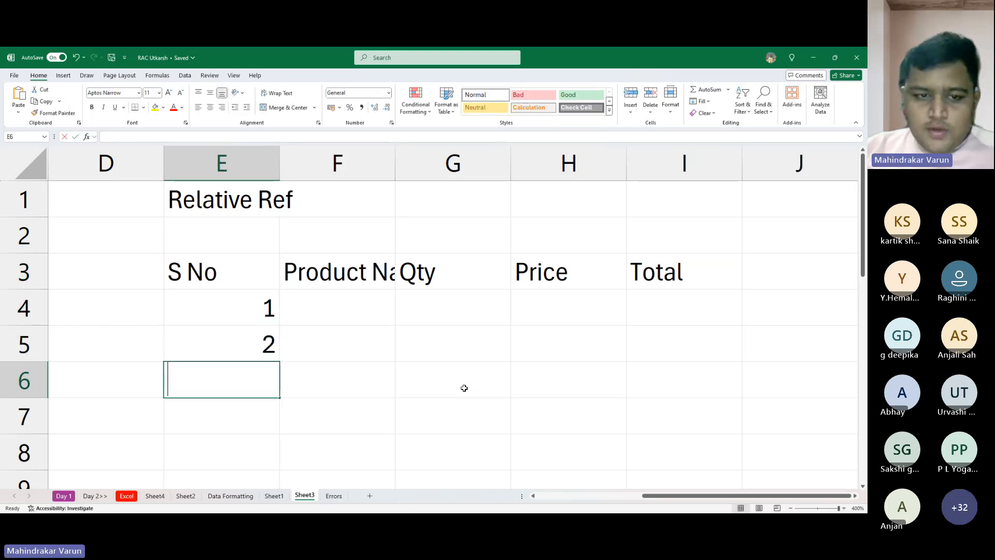
type("3")
key("Return")
type("4 4")
key("Return")
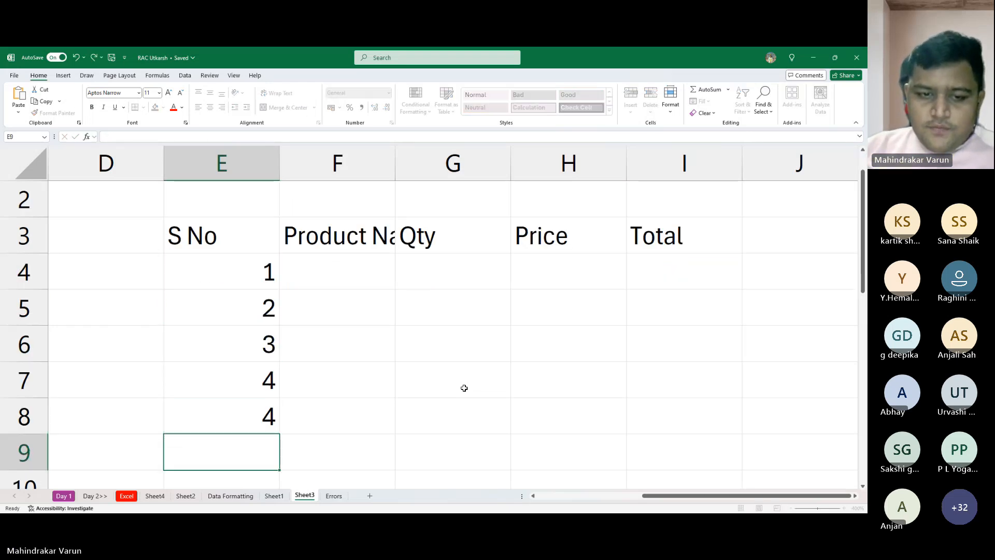
key("Up")
type("5")
key("Return")
key("Up")
key("Up")
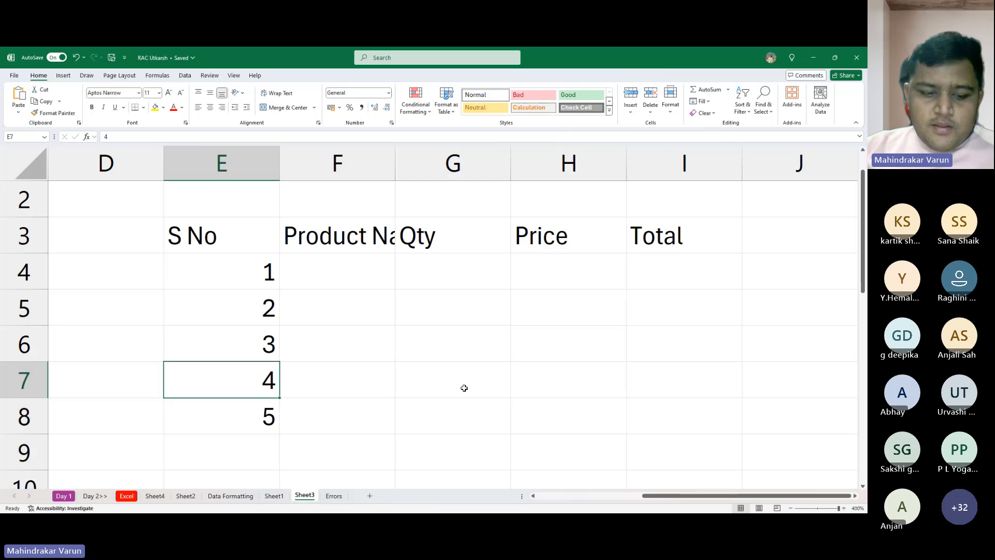
- AutoFit the width of all columns in the sheet to their contents
key("Up")
key("ctrl+a")
key("alt")
key("h")
key("o")
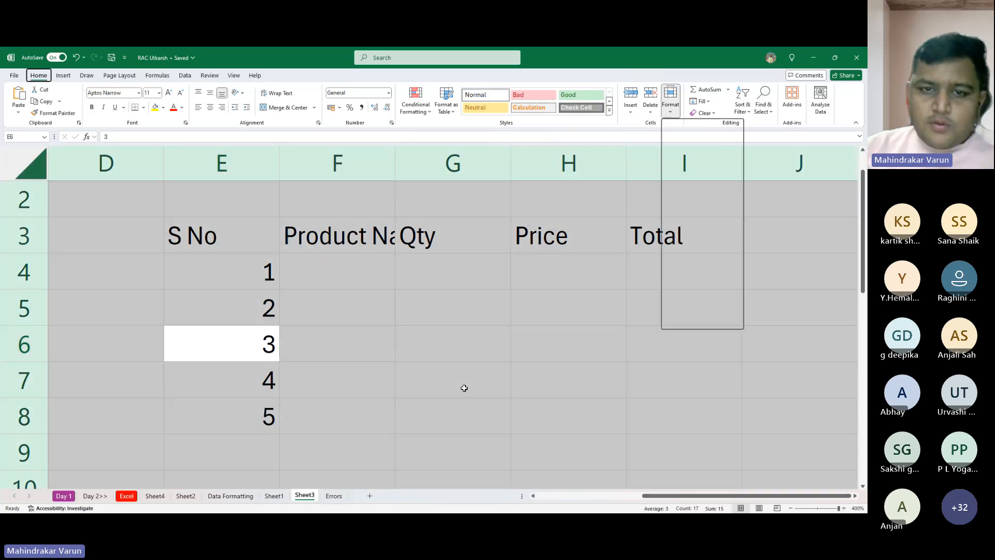
key("i")
- Widen column G and change the header in G3 to "Quantity"
key("Up")
key("Up")
key("Right")
key("Right")
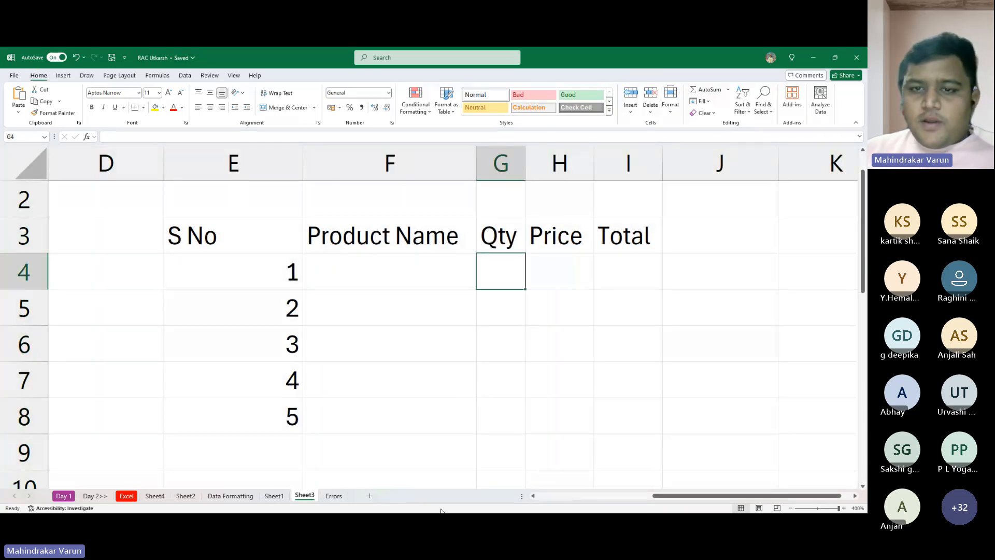
left_click_drag(525, 171, 579, 175)
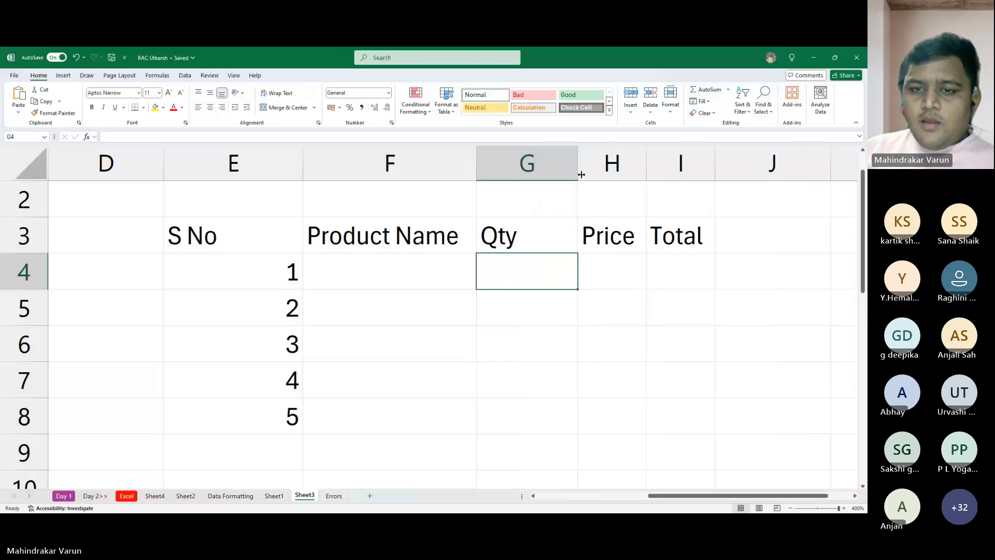
left_click(527, 235)
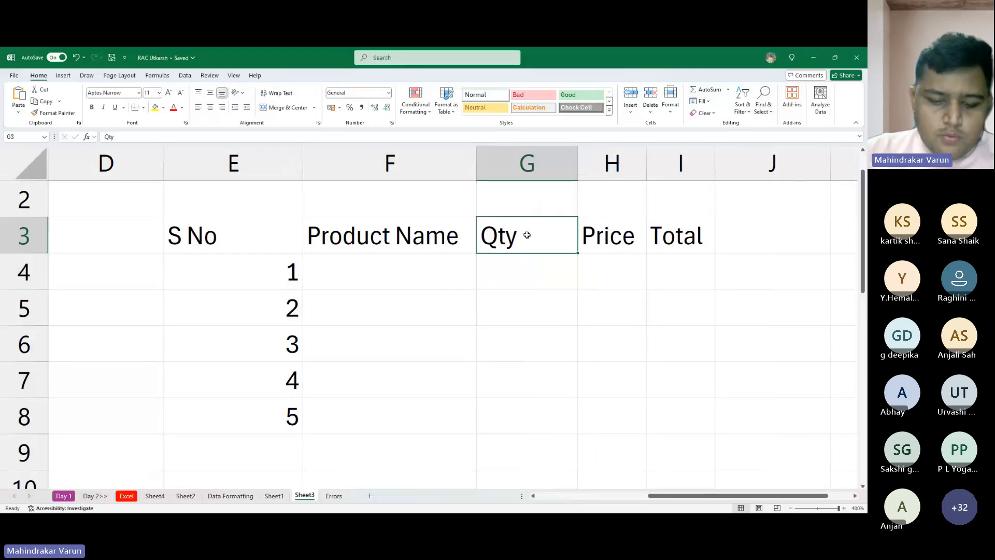
type("Quantity")
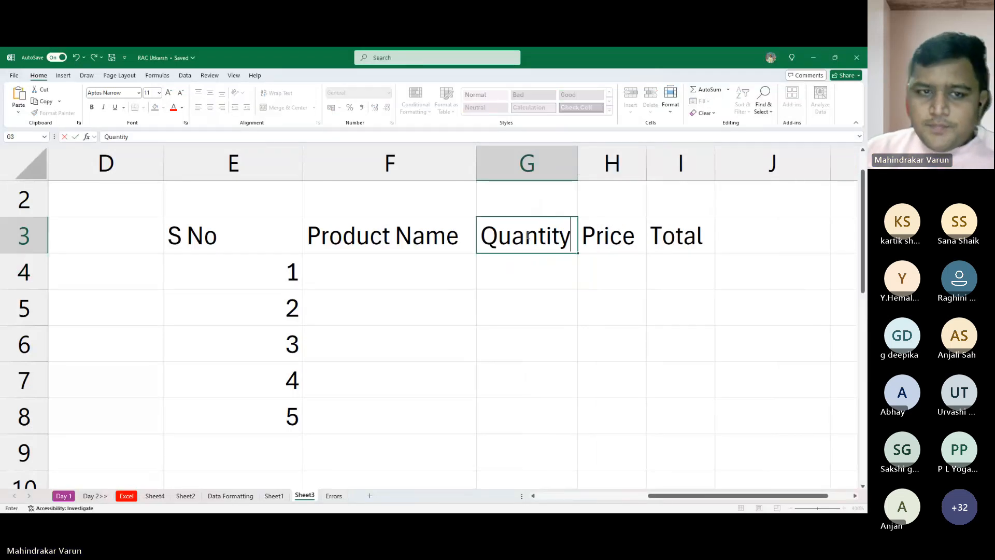
key("Return")
key("Up")
key("Up")
key("Up")
key("Down")
key("Down")
key("Down")
key("Down")
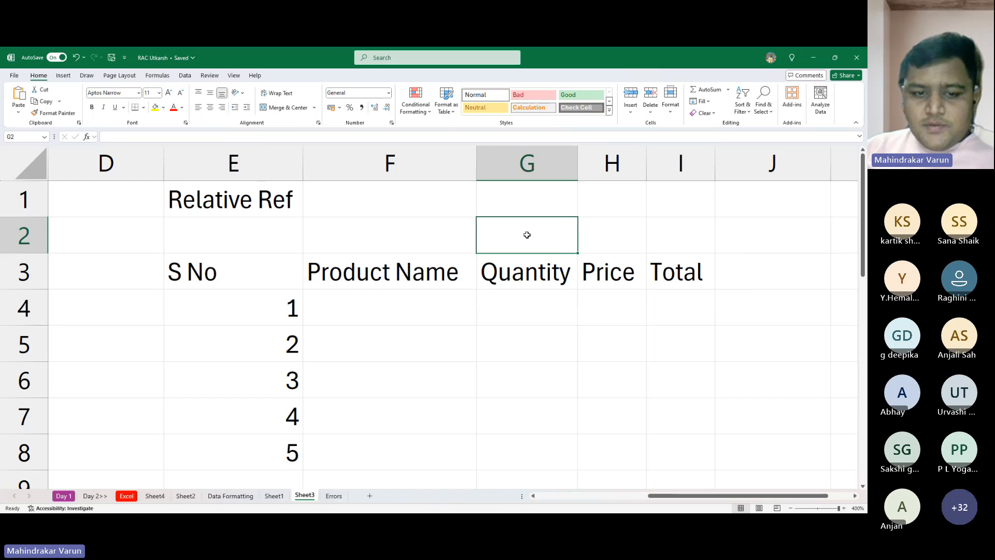
scroll(525, 248, "down", 1, "ctrl")
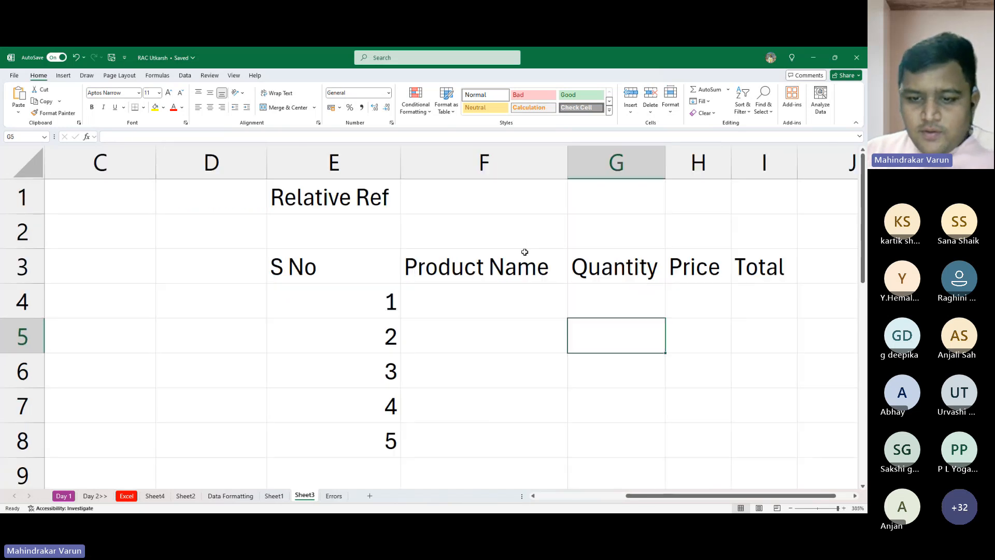
key("Right")
key("Right")
key("Right")
key("Right")
key("Left")
key("Left")
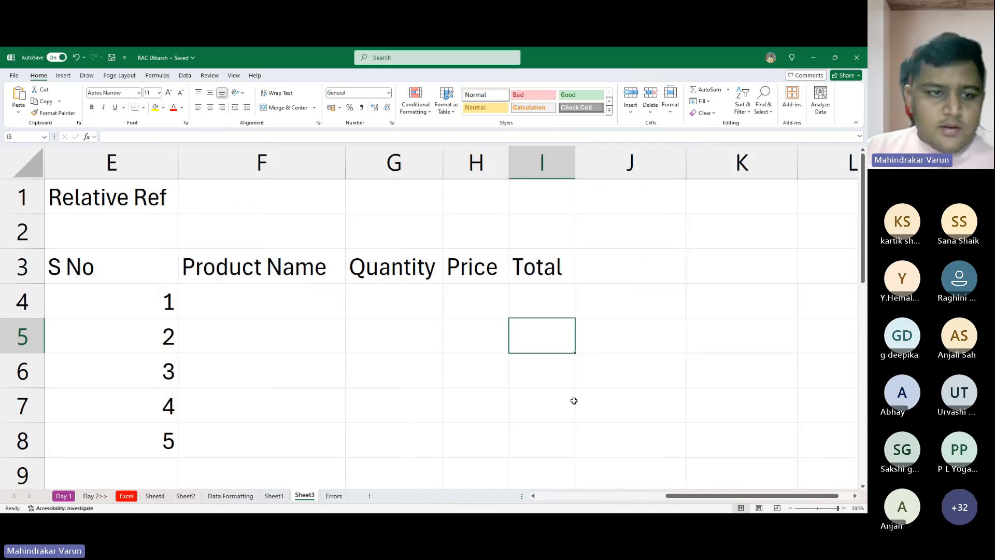
key("Left")
key("Up")
key("Left")
- Make the "Relative Ref" heading in cell E1 bold
key("Left")
key("Left")
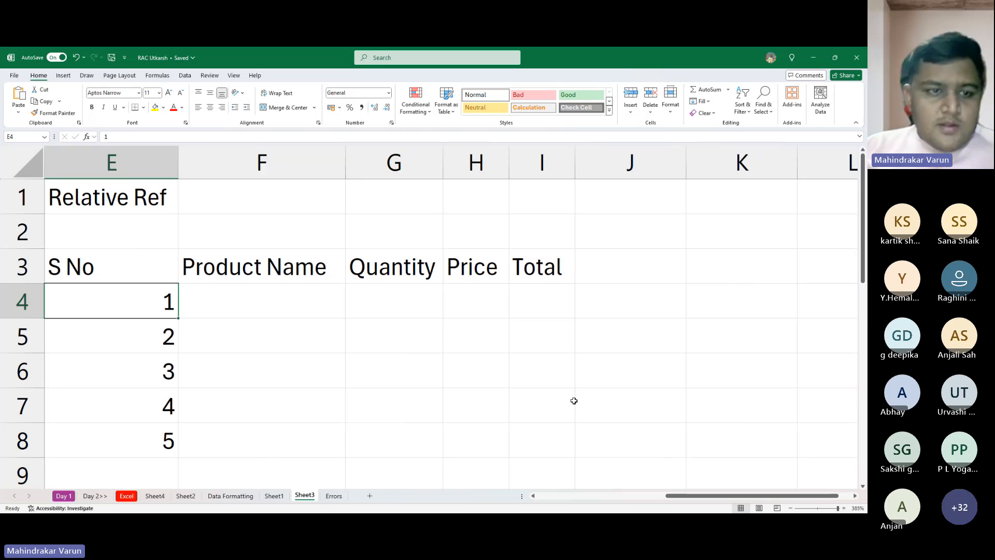
key("Left")
key("Up")
key("Right")
key("Right")
key("Up")
key("Up")
key("Left")
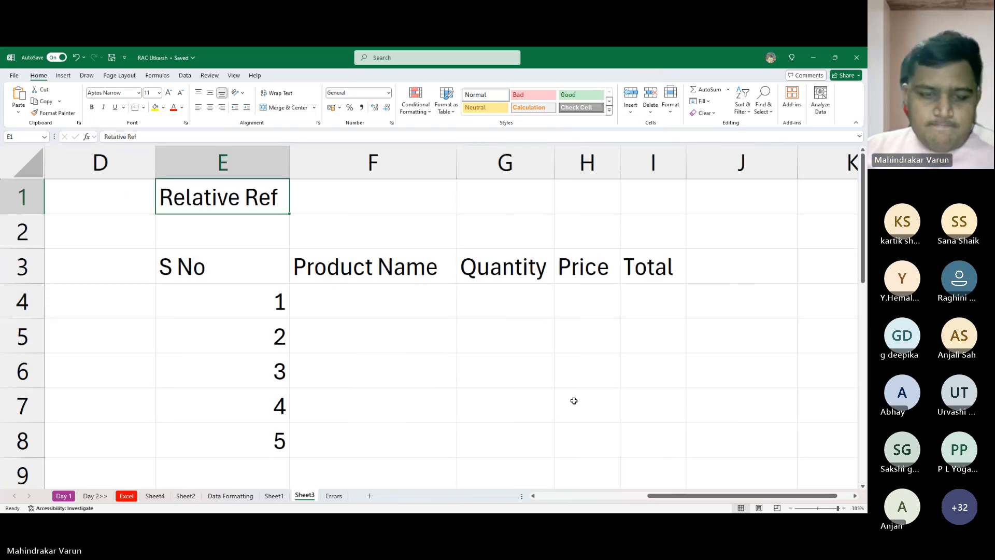
key("ctrl+b")
key("Right")
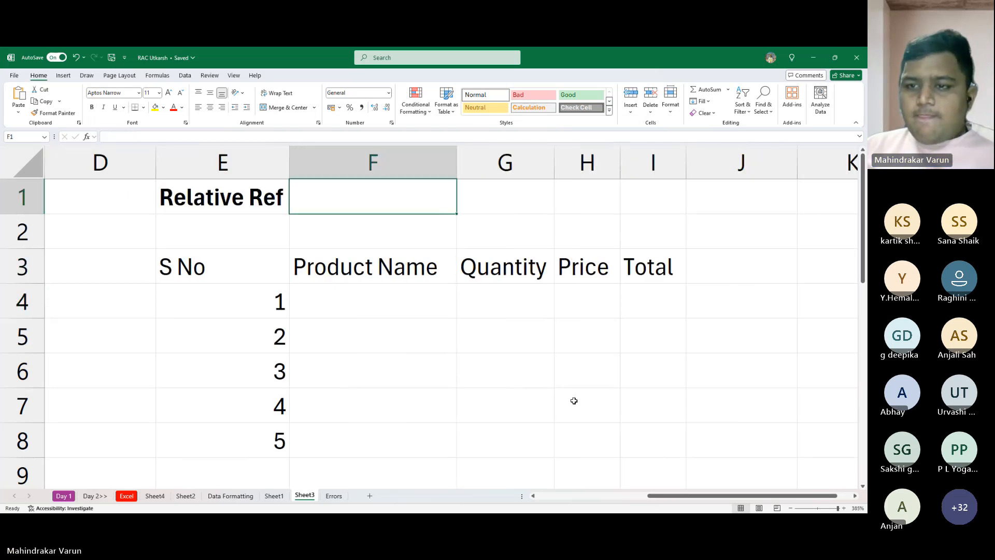
key("Right")
key("Right")
key("Right")
key("Right")
key("Right")
key("Left")
key("Down")
key("Down")
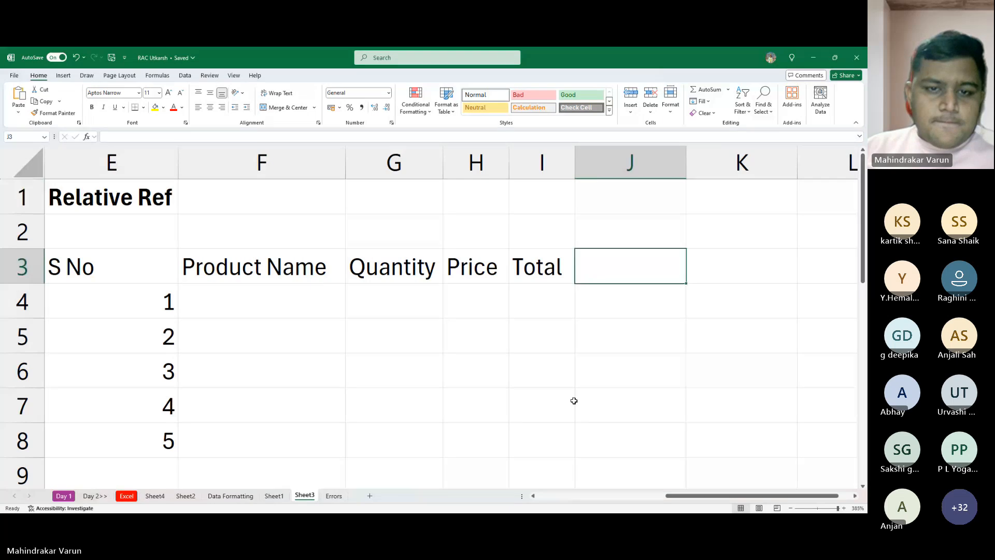
- Make the table headers in cells E3 to I3 bold
key("Left")
key("shift+Left")
key("shift+Left")
key("shift+Left")
key("shift+Left")
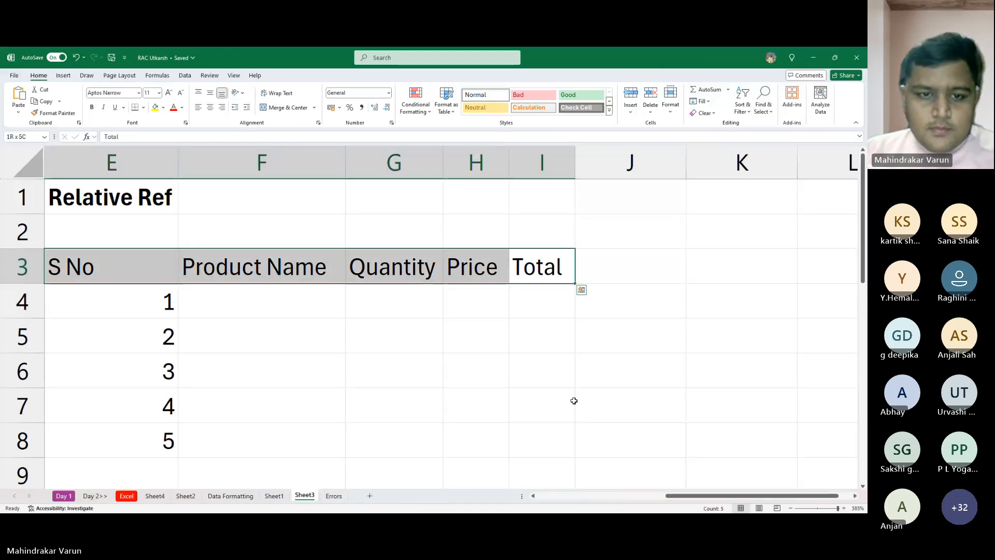
key("ctrl+b")
- Enter "Pencil" as the first product name in cell F4
key("Down")
key("Down")
key("Up")
key("Left")
key("Left")
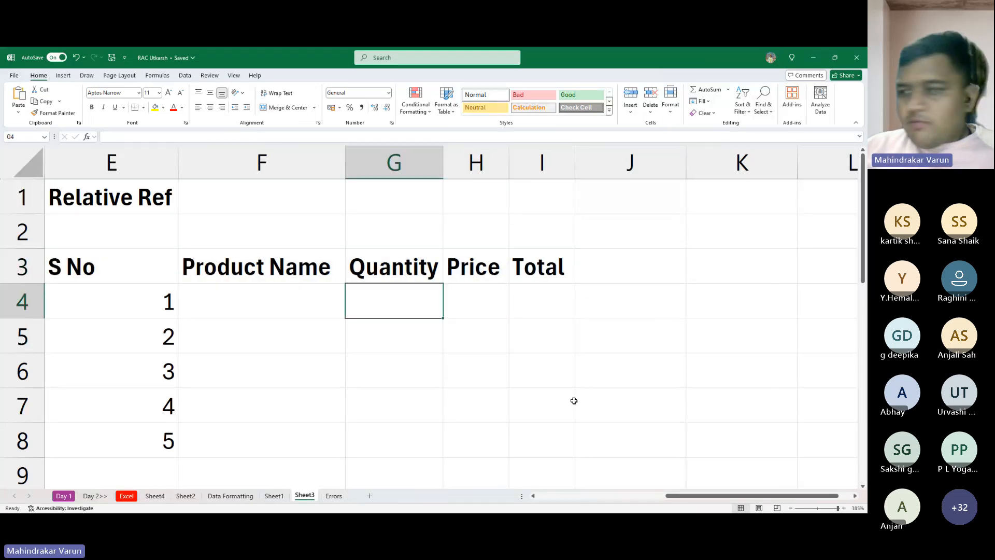
key("Left")
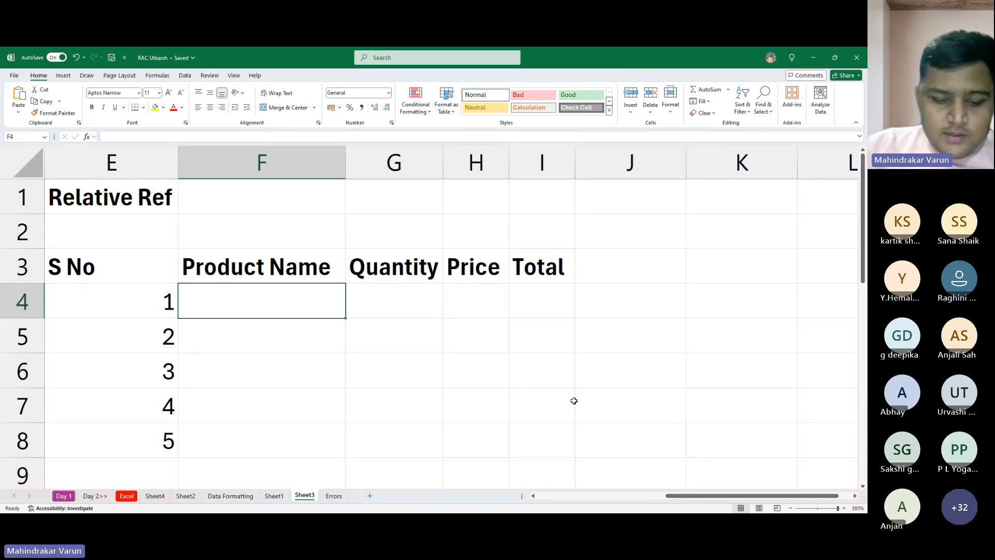
type("Sta")
key("BackSpace")
key("BackSpace")
key("BackSpace")
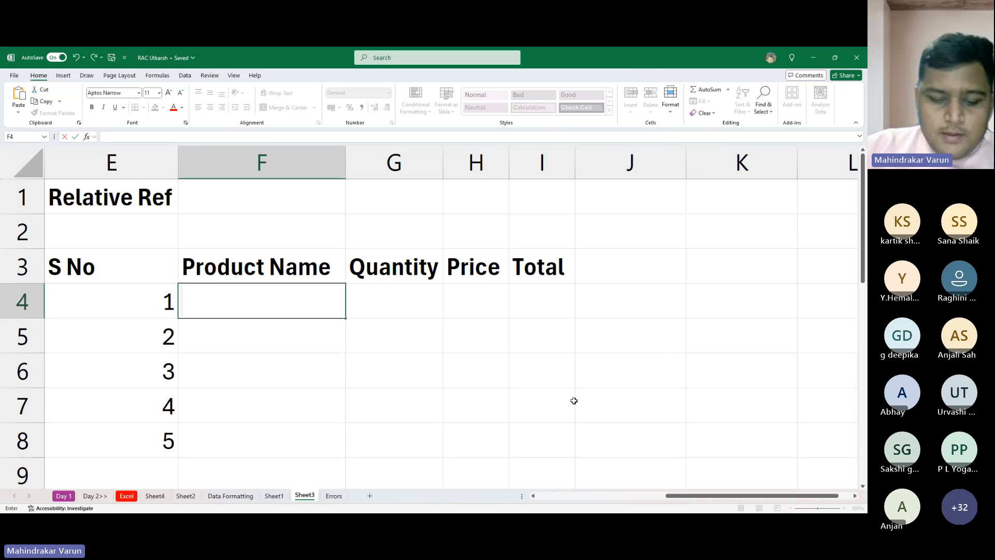
type("Pencil")
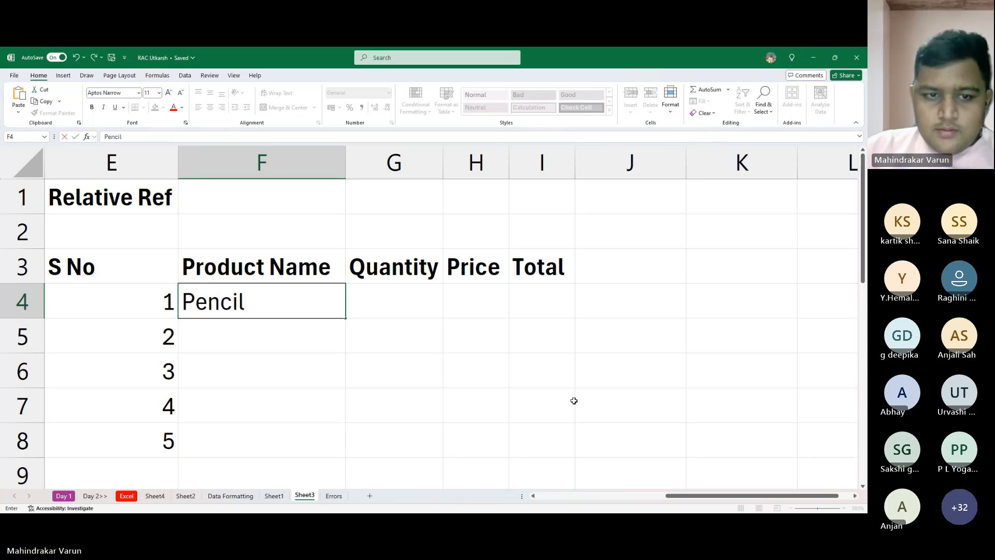
key("Return")
- Enter "Pen" as the second product name in cell F5, removing the autocompleted ending
type("P")
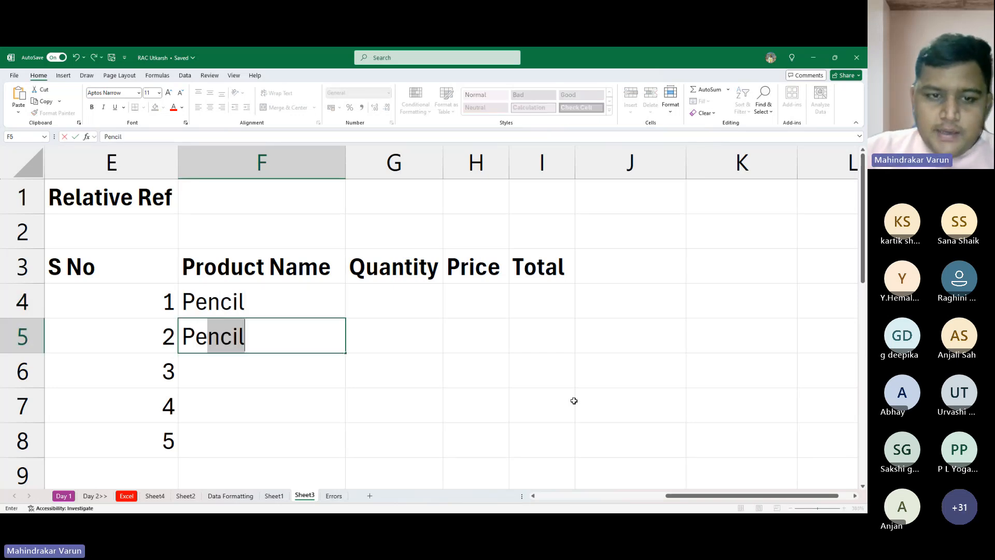
key("Return")
key("Up")
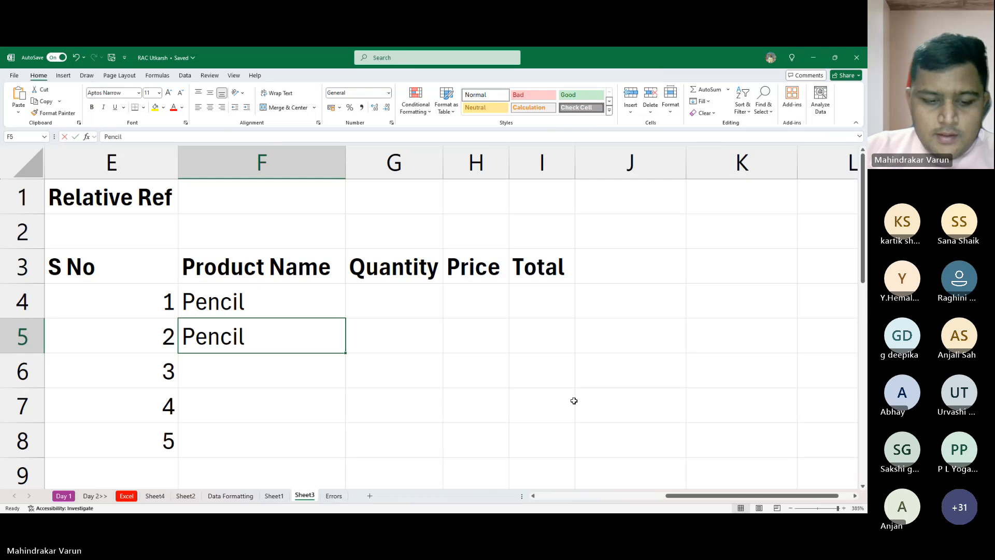
type("P")
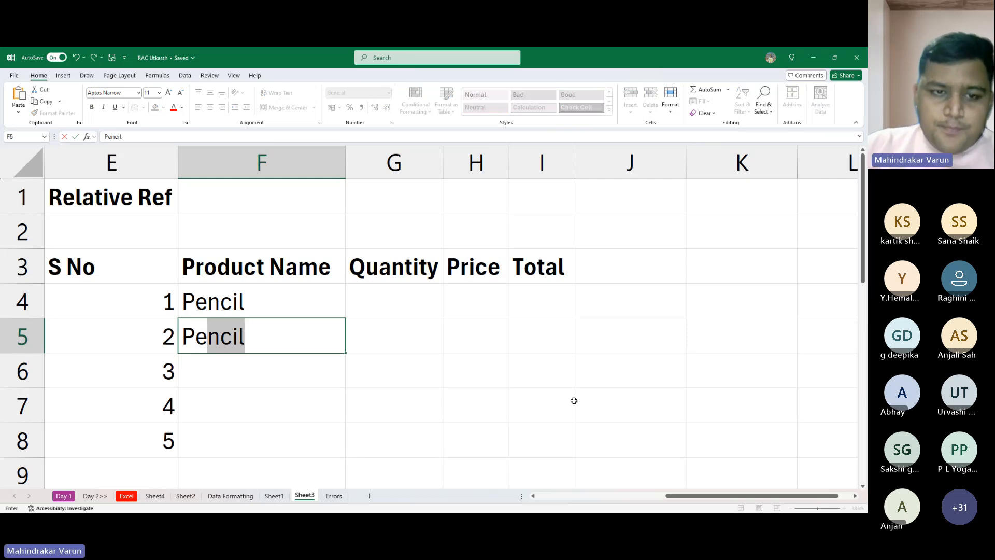
key("Return")
key("Up")
key("F2")
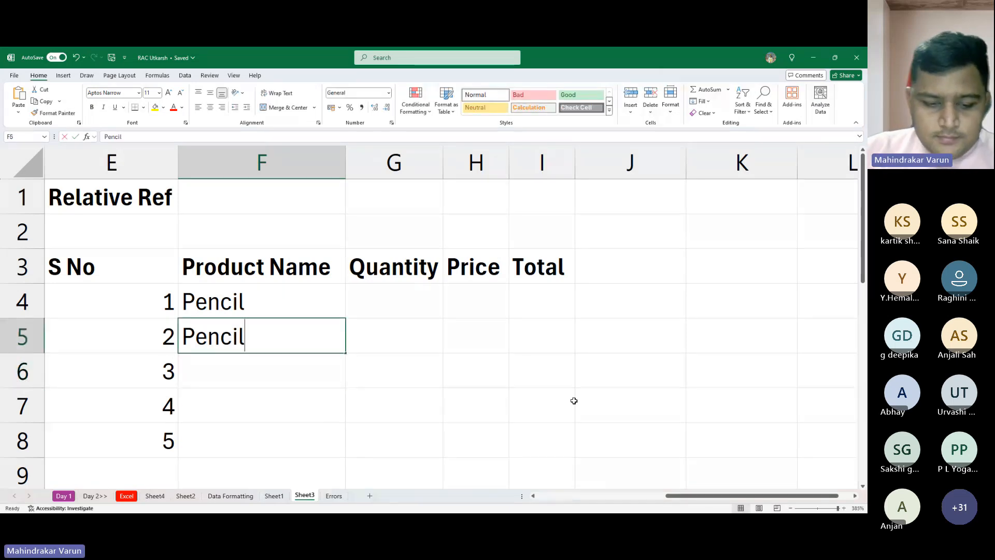
key("shift+Left")
key("shift+Left")
key("shift+Left")
key("BackSpace")
key("Return")
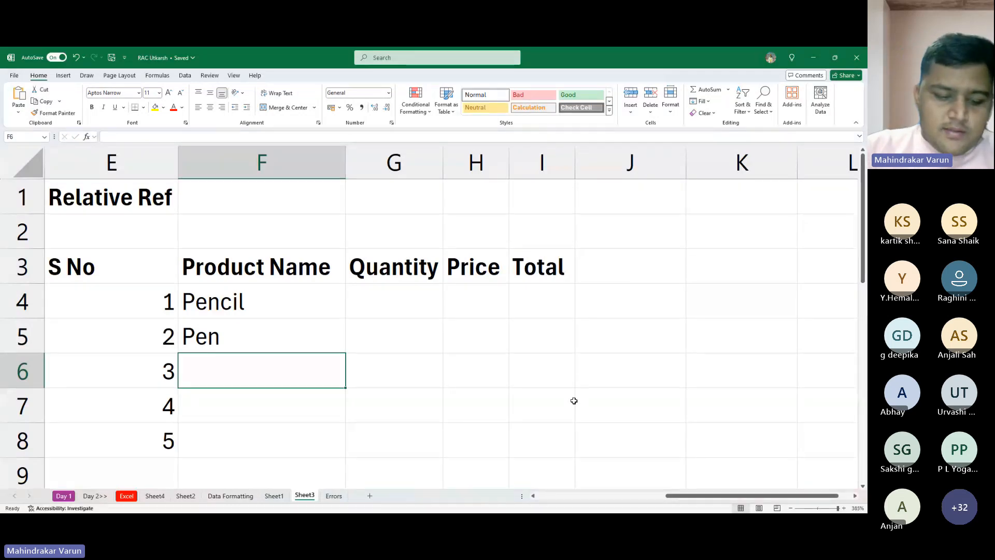
- Enter the product names "Eraser" in F6 and "Sharpner" in F7
type("Eraser")
key("Return")
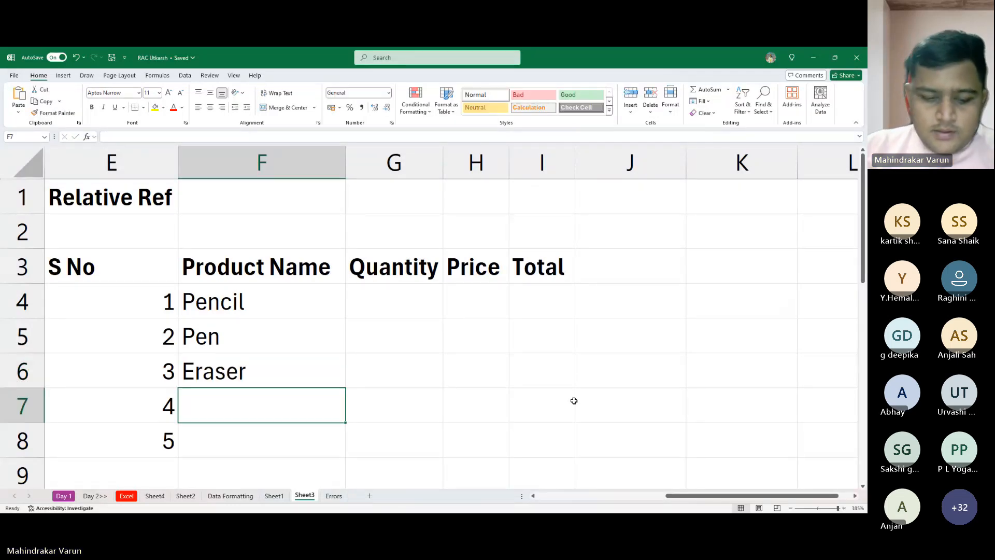
type("Sharp")
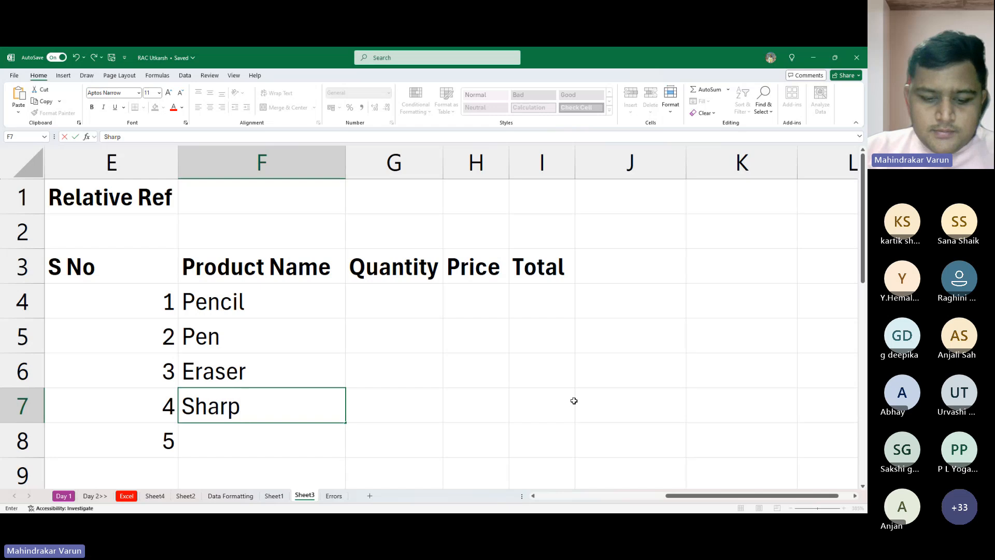
type("ner")
key("Return")
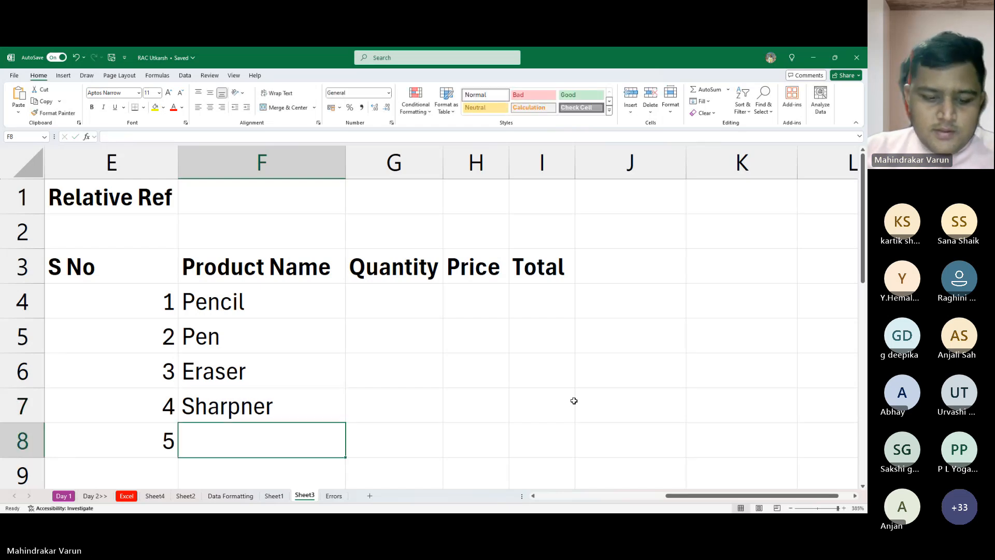
- Enter "Scale" as the fifth product name in cell F8, correcting the misspelling
type("Scsle")
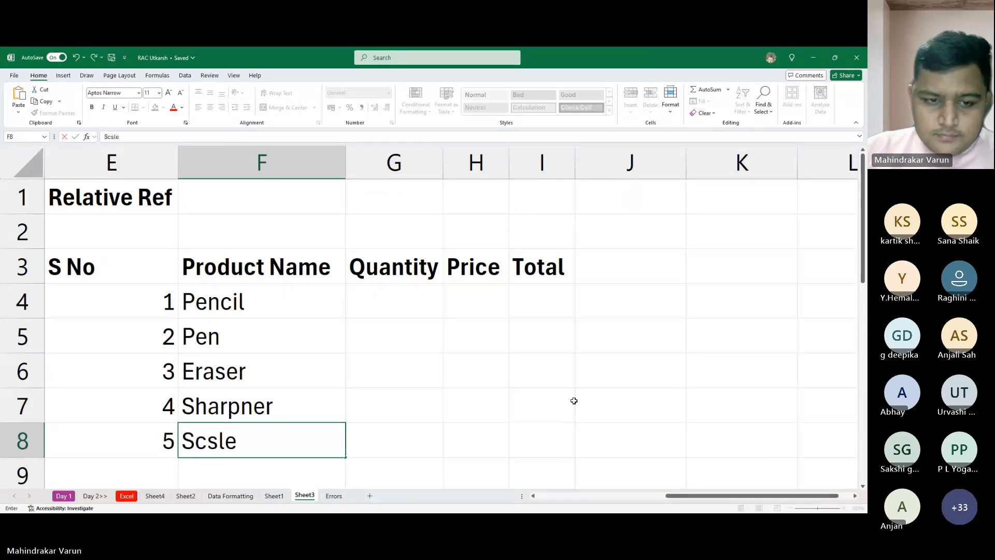
key("Return")
key("Up")
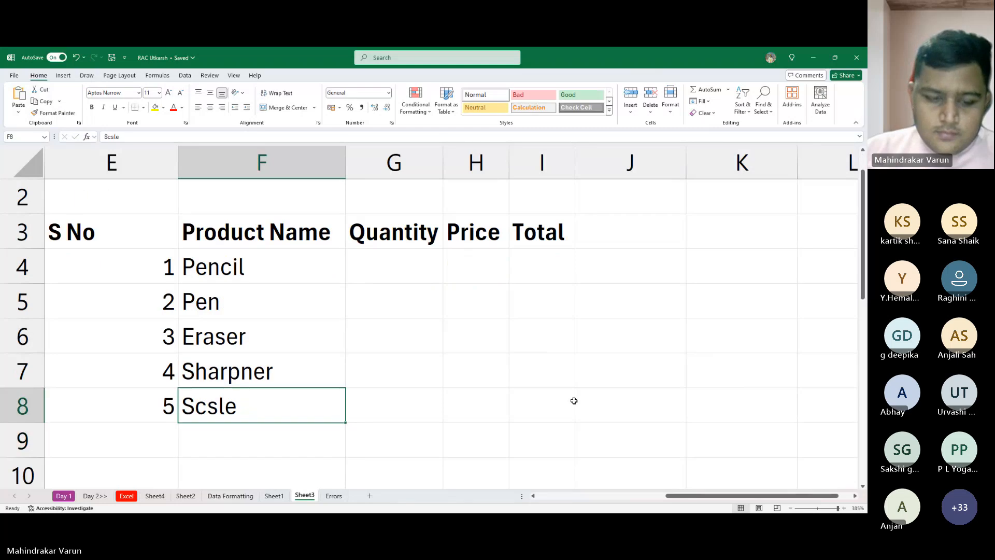
type("S")
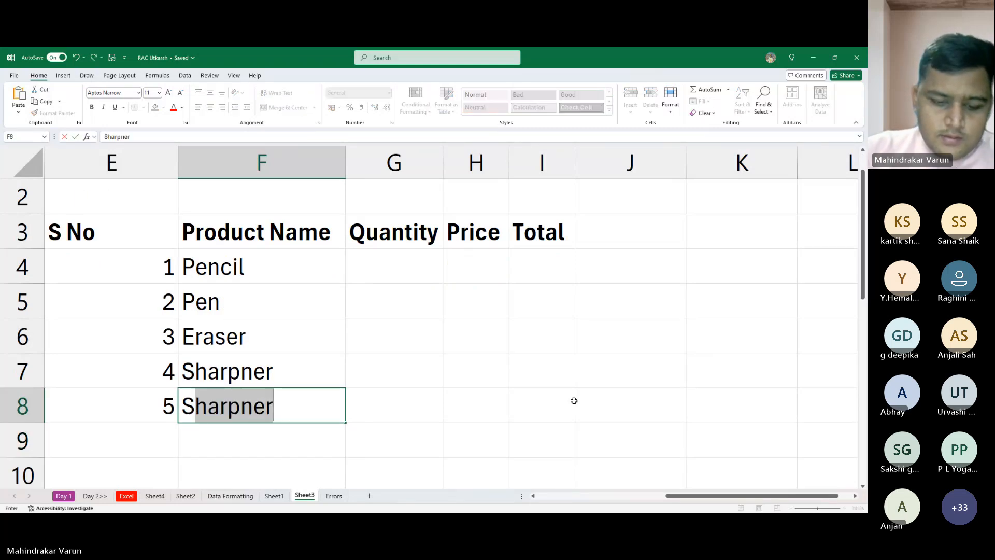
type("cale")
key("Tab")
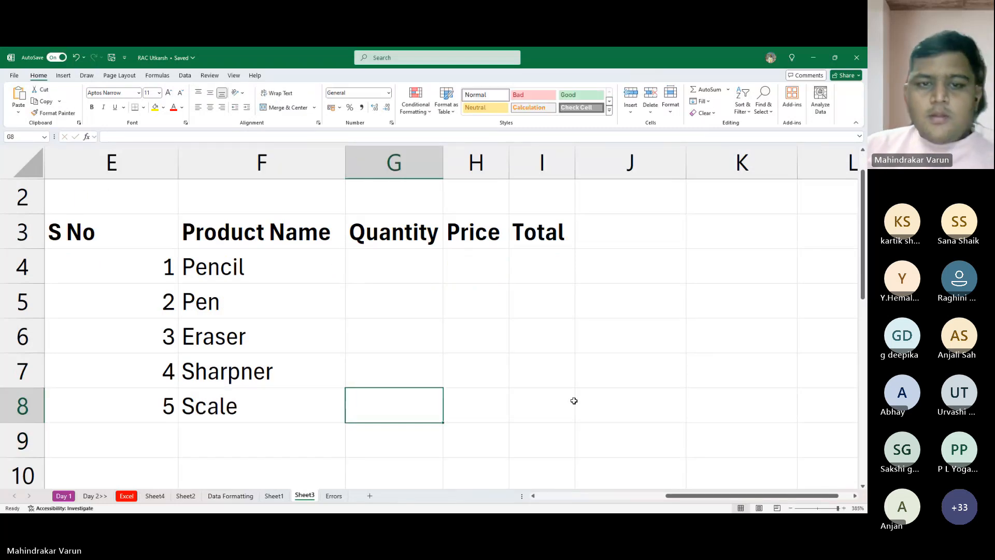
- Merge and center cells F2 to I2 above the headers and enter the title "Sales Inv"
key("Up")
key("Up")
key("Up")
key("Up")
key("Up")
key("Up")
key("Up")
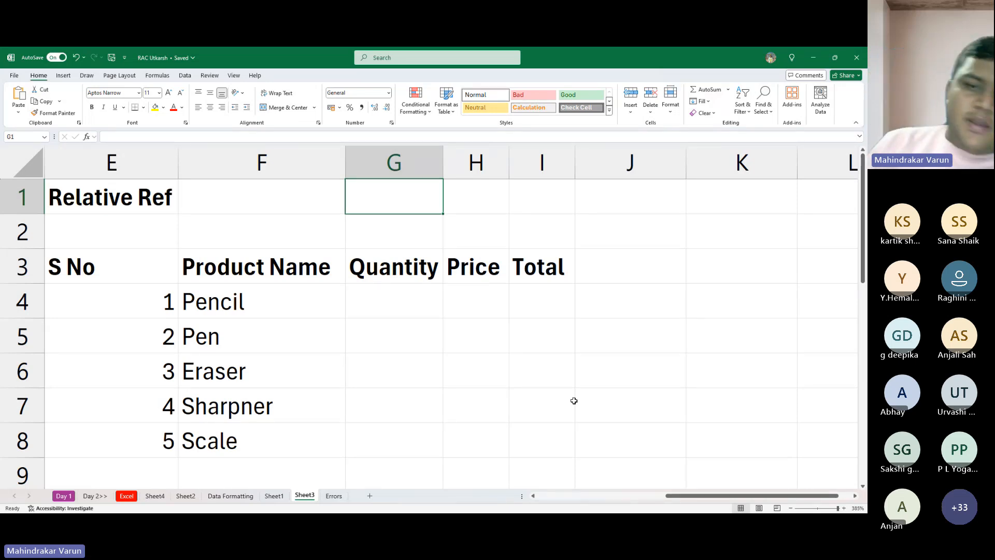
left_click(406, 292)
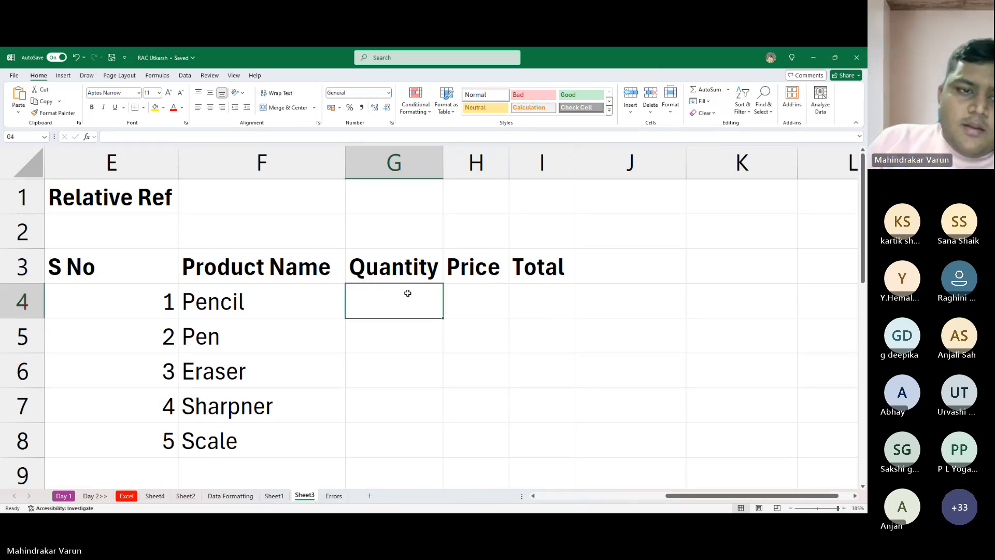
left_click_drag(262, 240, 524, 240)
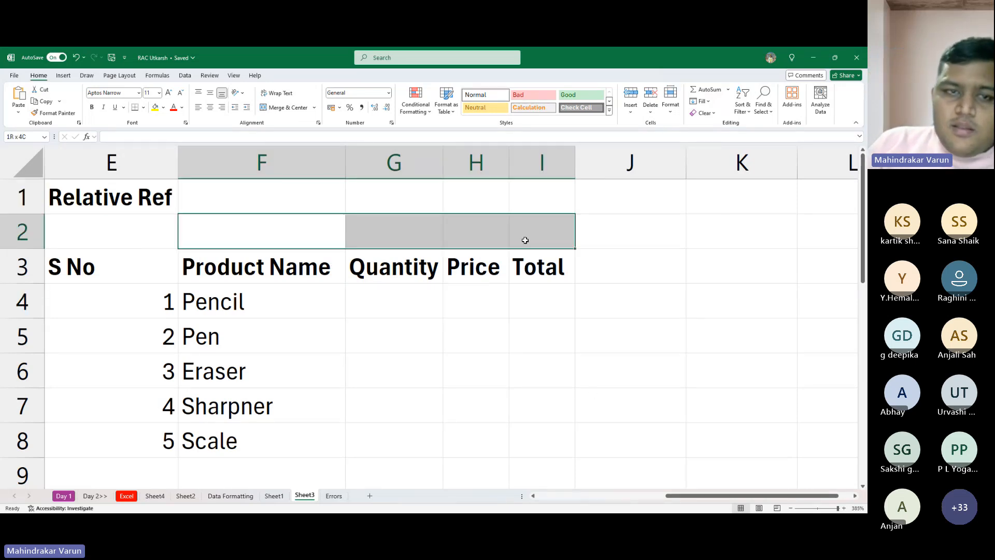
left_click(284, 108)
type("Sale")
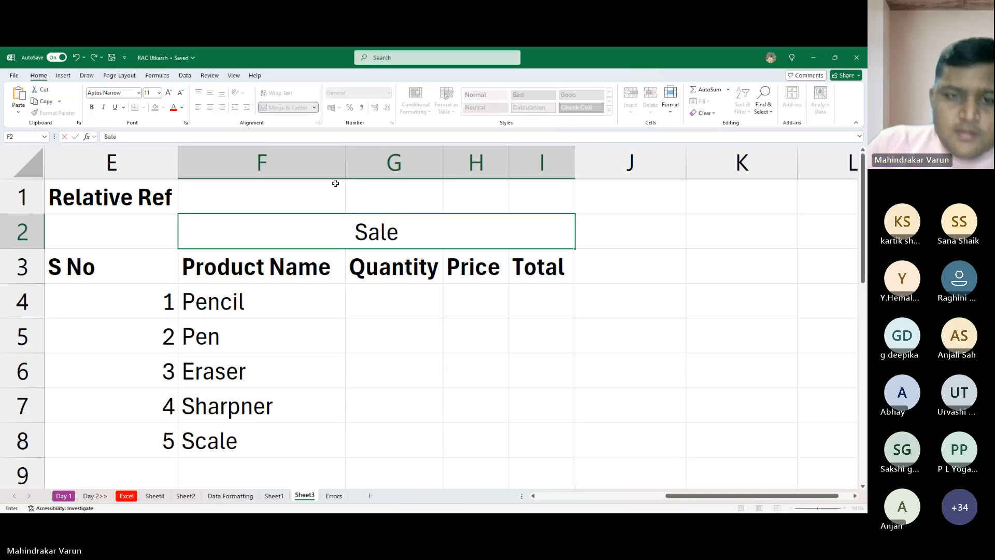
type(" B")
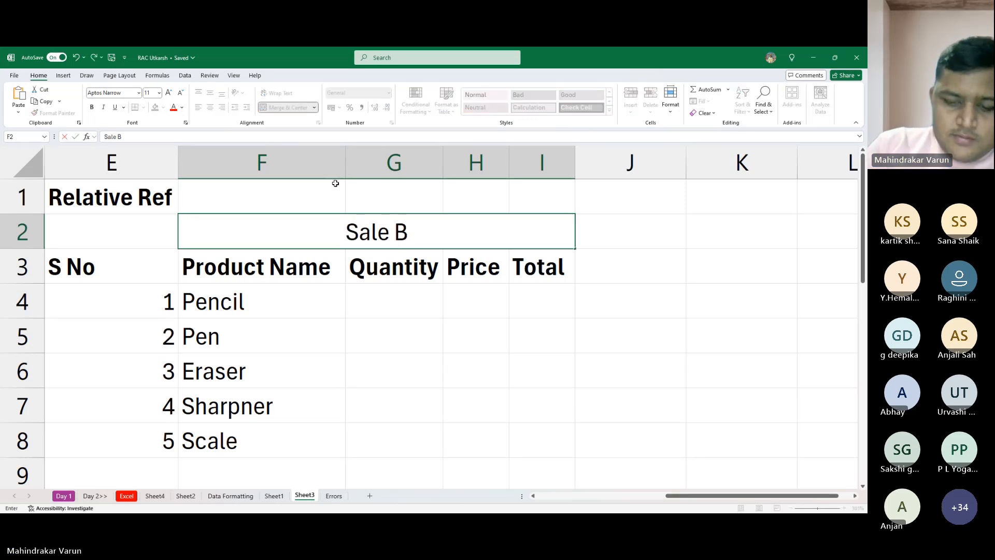
key("BackSpace")
key("BackSpace")
type("s")
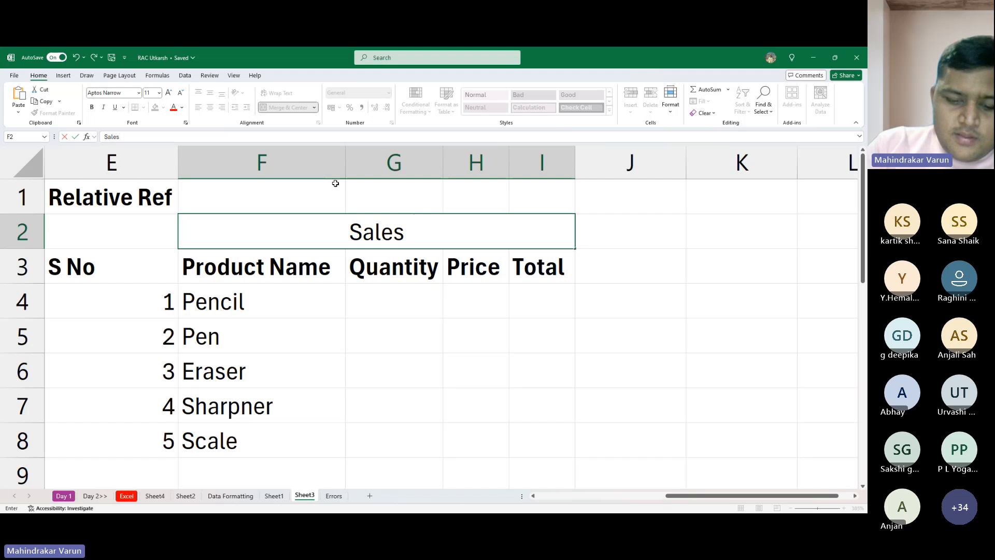
type(" Inv")
key("Return")
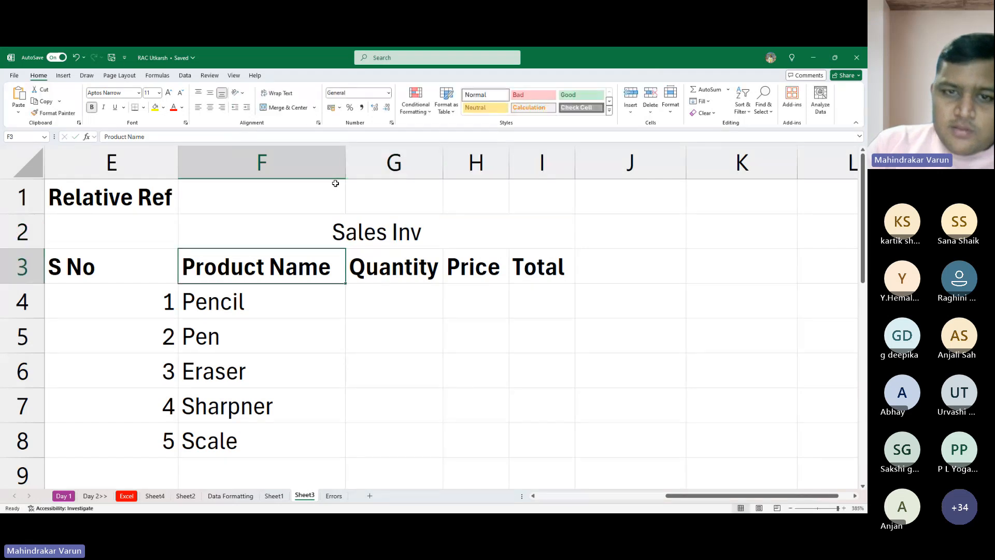
double_click(317, 232)
left_click_drag(318, 231, 388, 400)
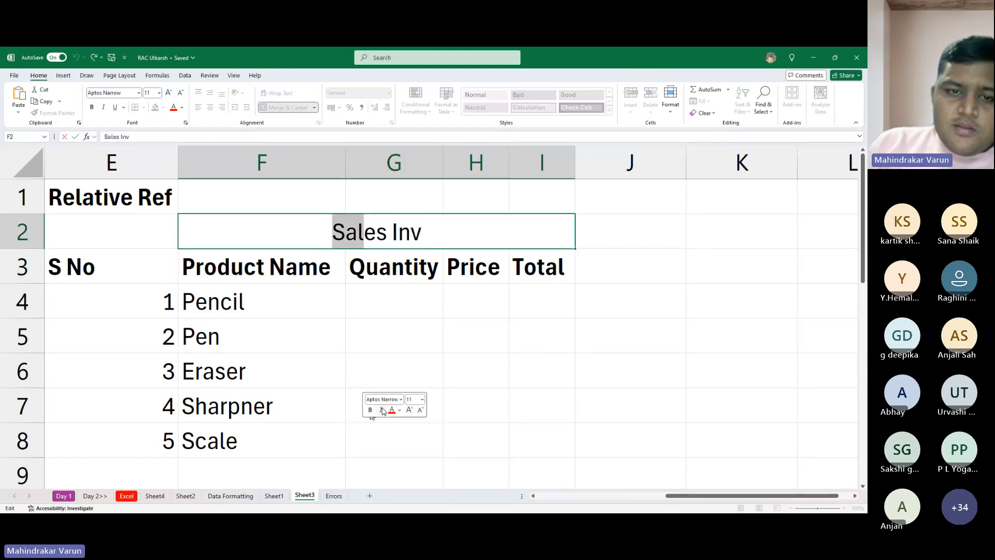
key("Escape")
- Apply all borders to the table range E2 to I8
left_click_drag(328, 226, 395, 425)
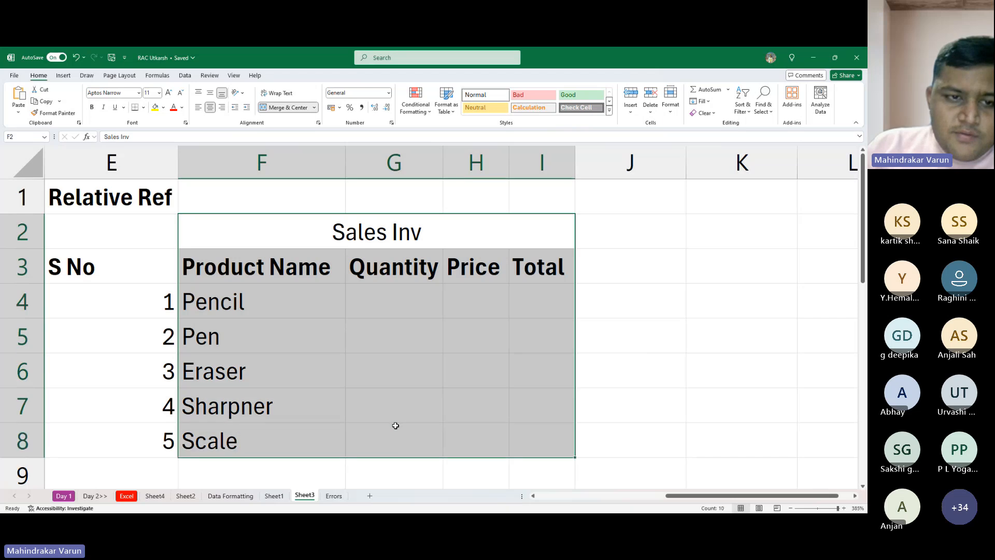
left_click_drag(155, 243, 424, 437)
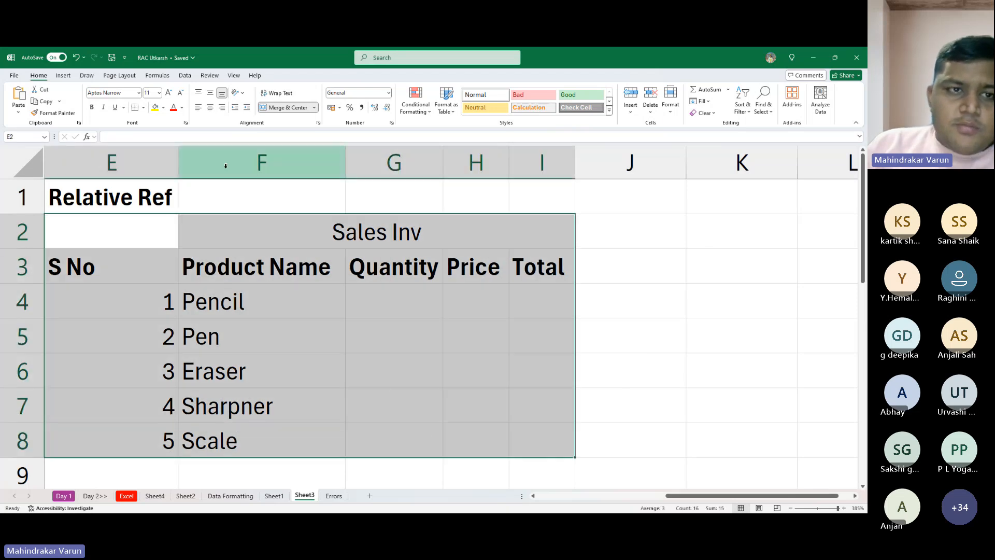
left_click(143, 108)
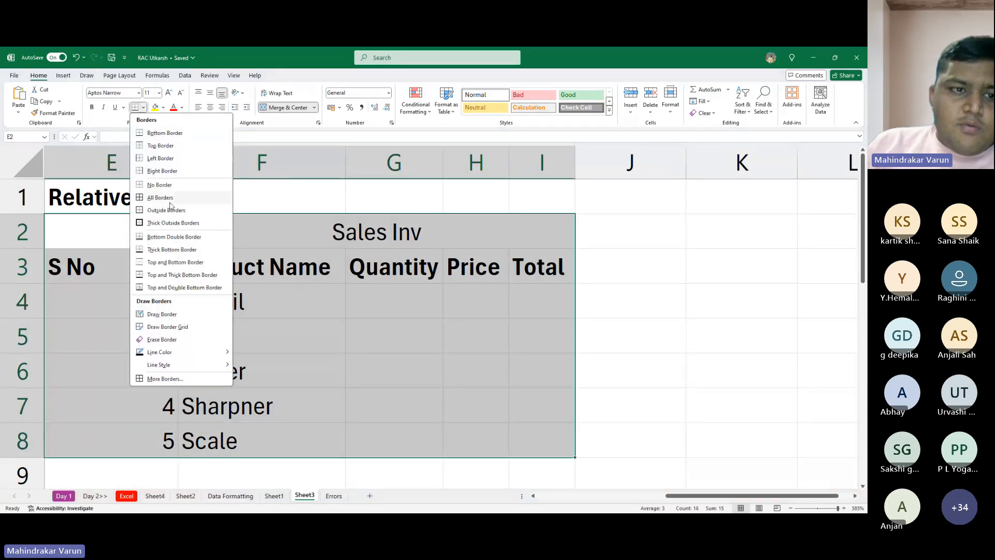
left_click(170, 200)
- Extend the merged "Sales Inv" title to span E2 to I2, centered over the whole table
left_click(124, 231)
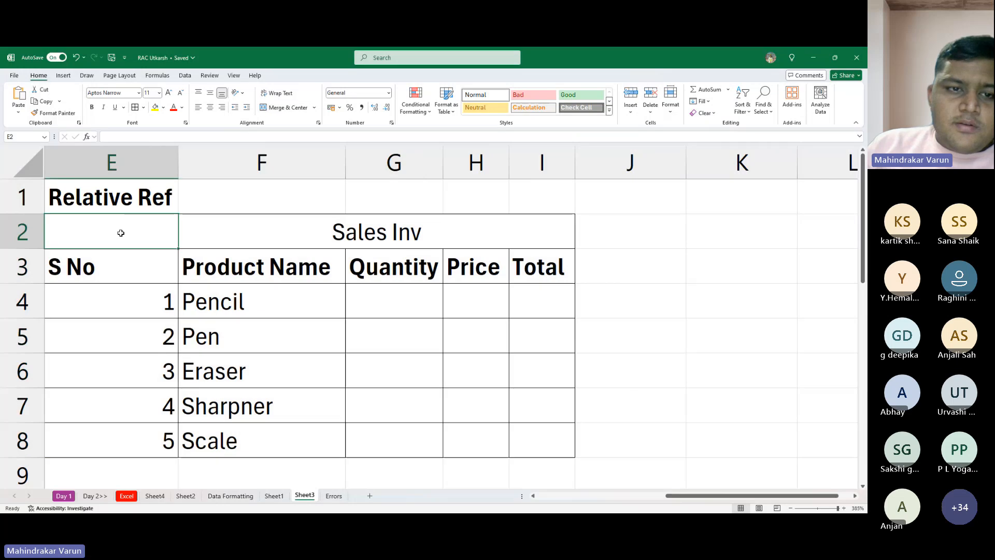
left_click_drag(133, 231, 259, 229)
left_click(290, 109)
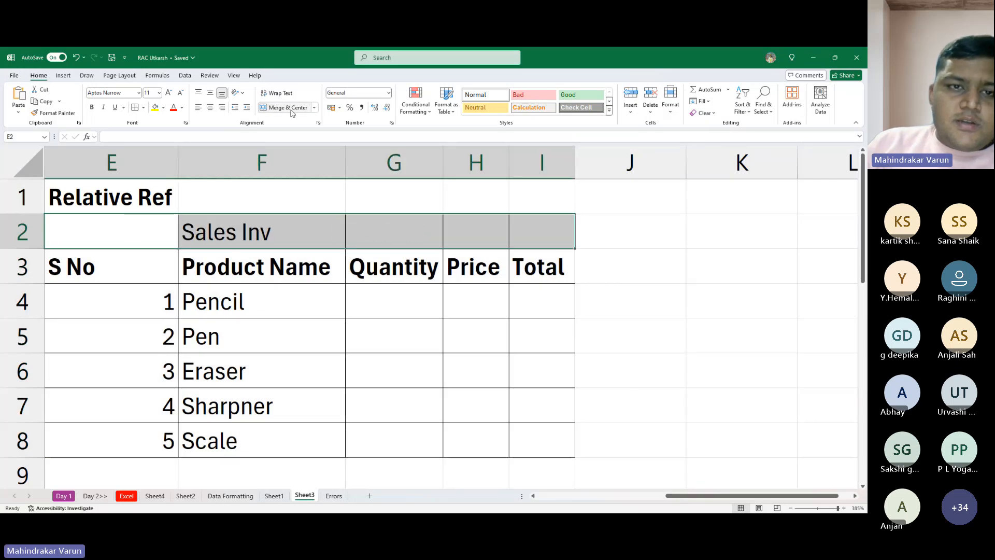
left_click(290, 109)
left_click(394, 335)
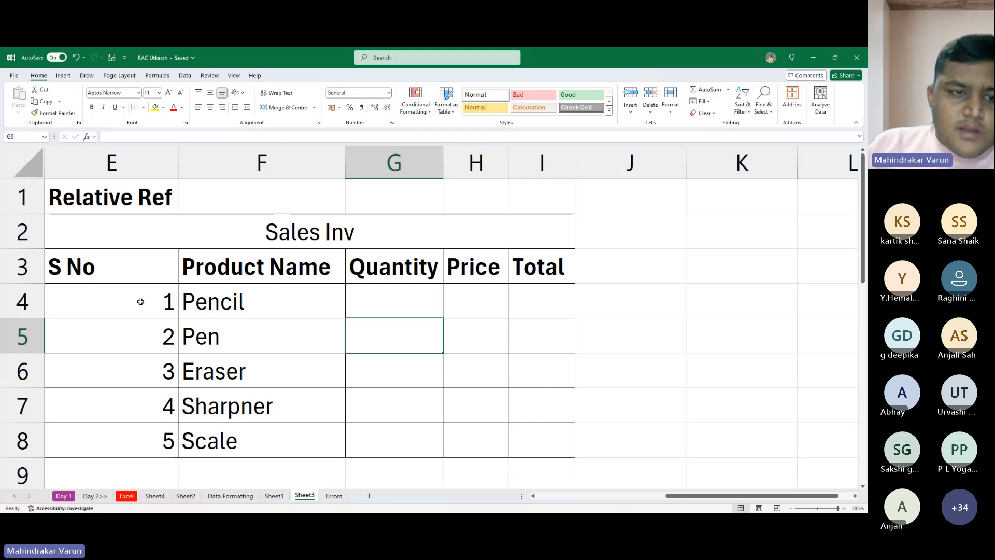
- Narrow column E to fit the "S No" header and widen the Price column H slightly
left_click_drag(176, 168, 105, 169)
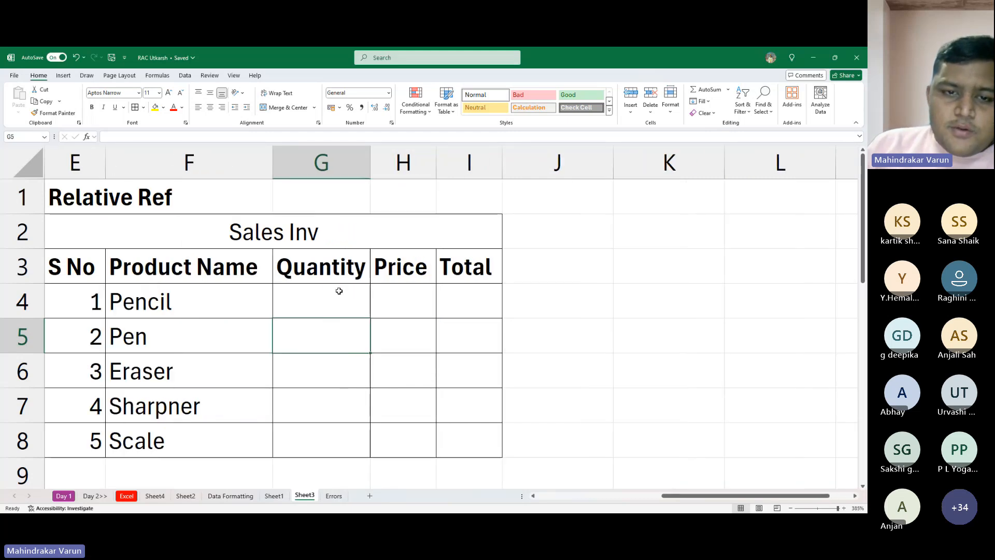
left_click(339, 290)
left_click_drag(437, 171, 464, 173)
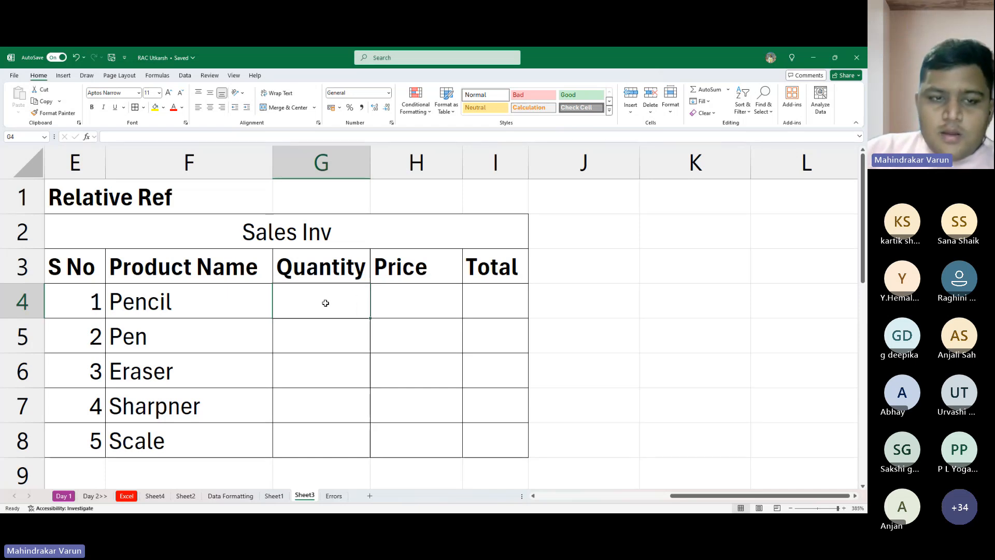
- Enter the quantities 10, 5, 10, 15 and 20 for the five products in cells G4 to G8
type("10")
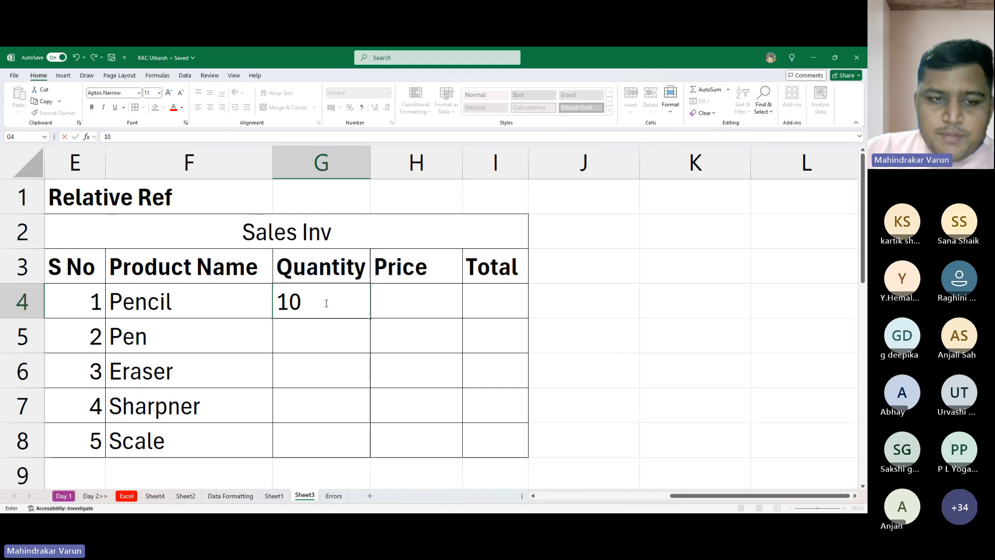
key("Return")
type("5")
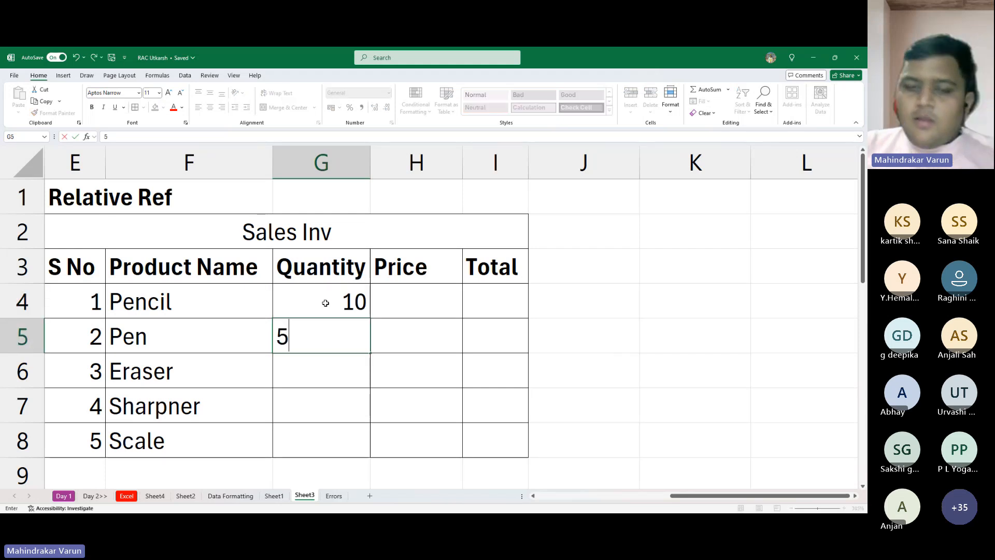
key("Return")
type("10")
key("Return")
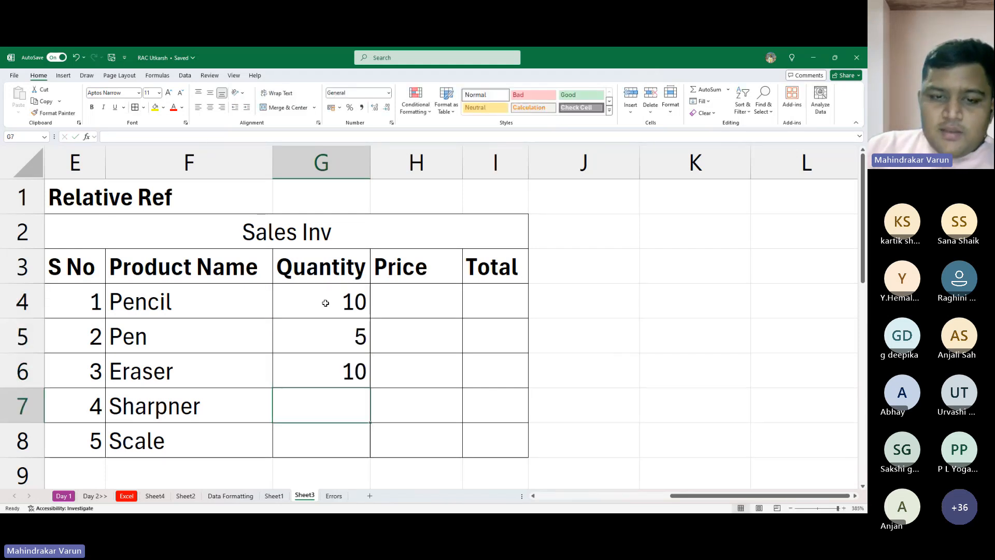
type("15")
key("Return")
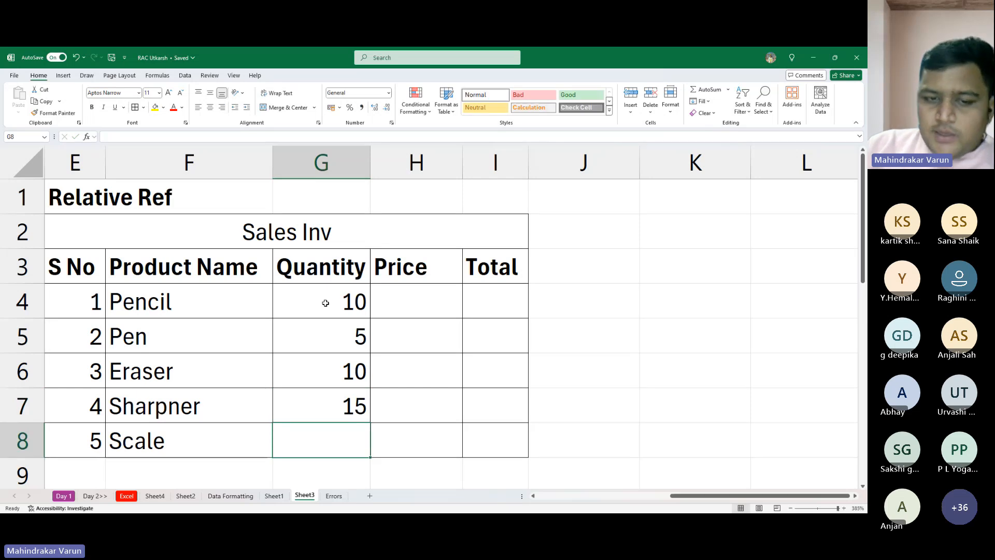
type("20")
key("Return")
scroll(327, 304, "up", 1)
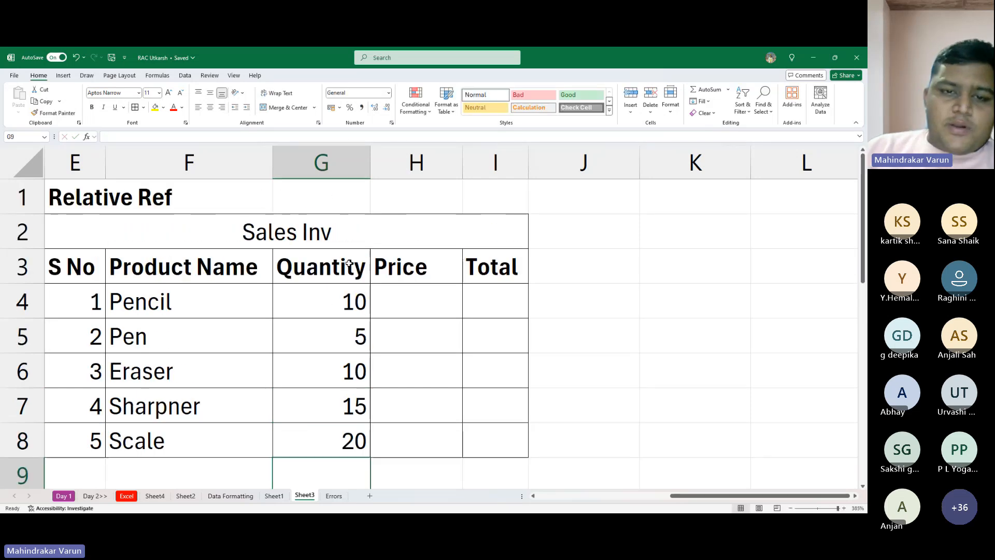
- Enter the prices 7, 20, 5, 3 and 15 for the five products in cells H4 to H8
left_click(203, 307)
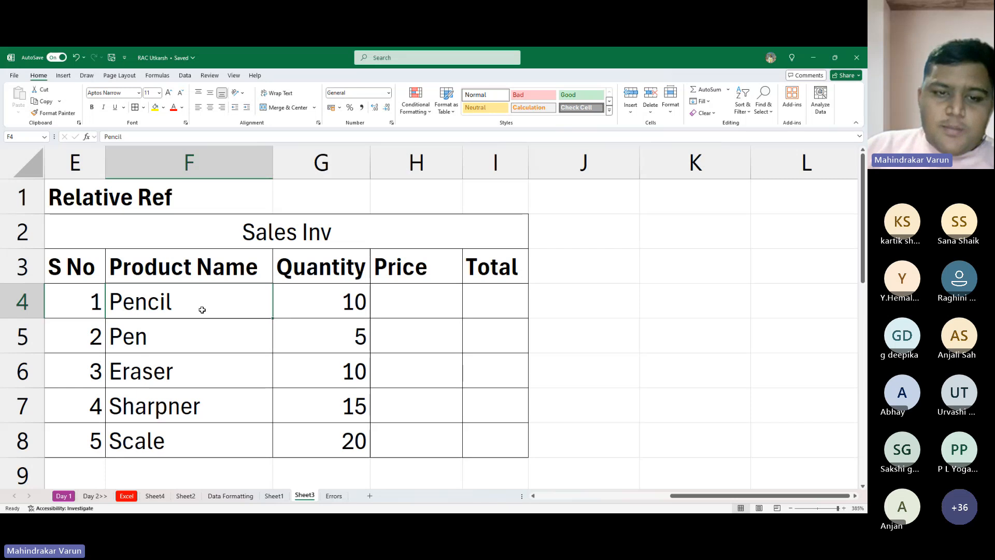
left_click(295, 309)
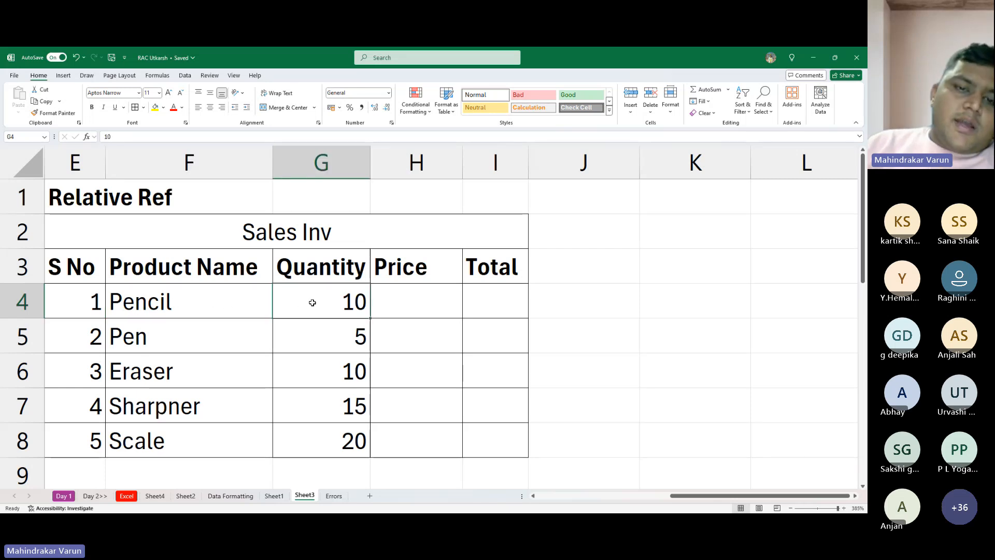
left_click(390, 306)
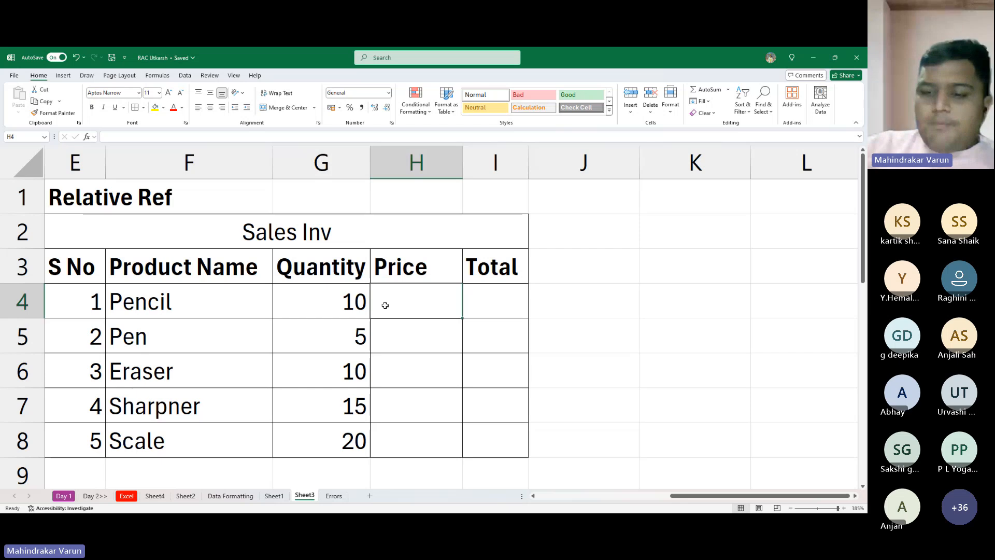
type("7")
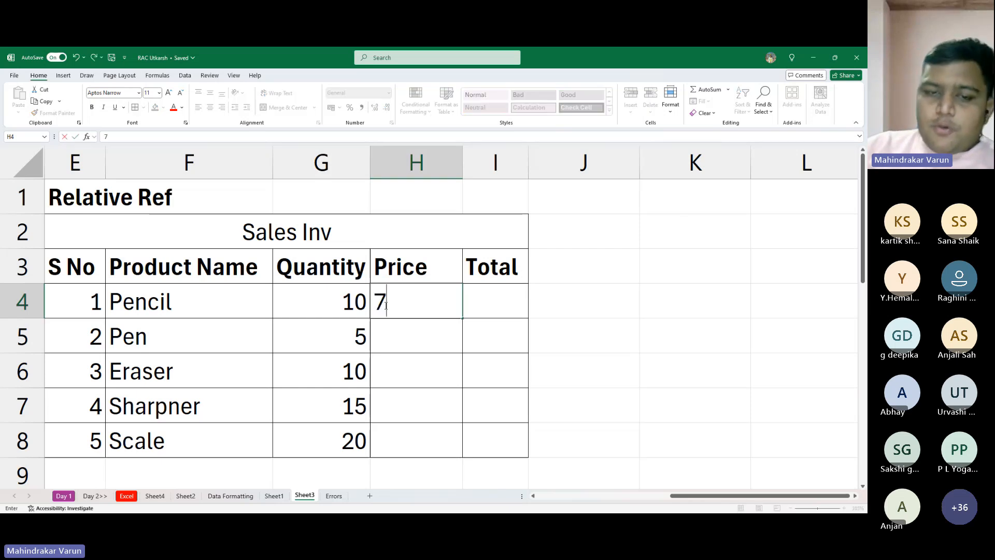
key("Return")
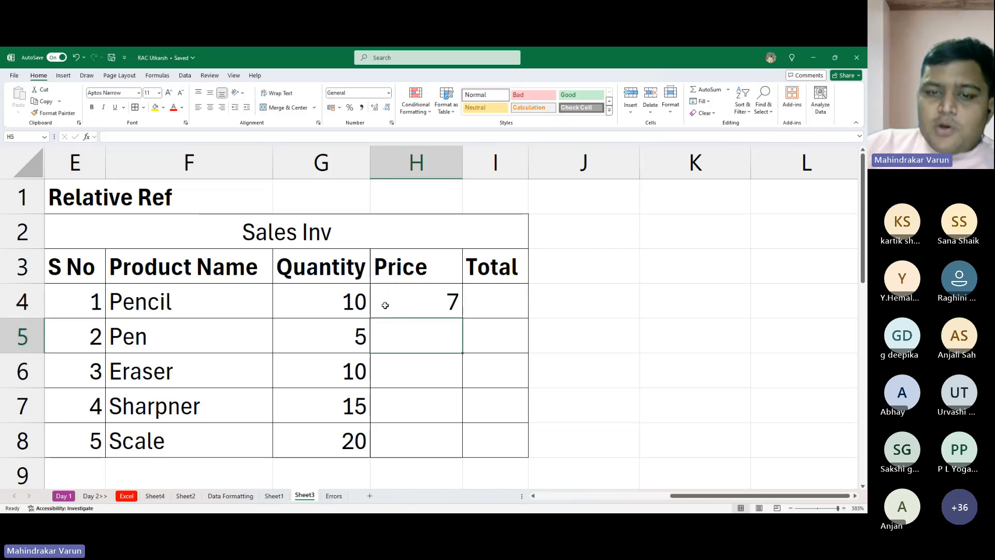
type("20")
key("Return")
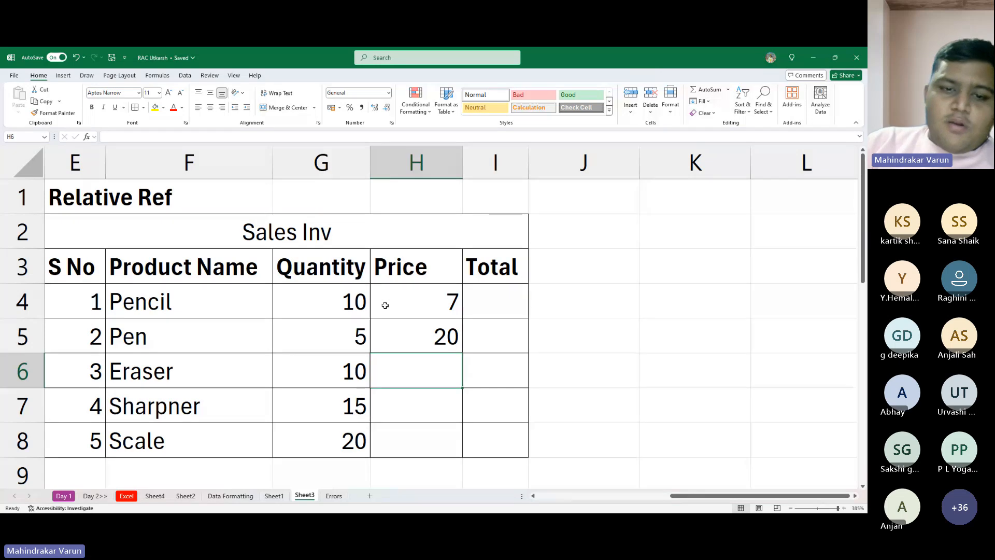
type("5")
key("Return")
type("3")
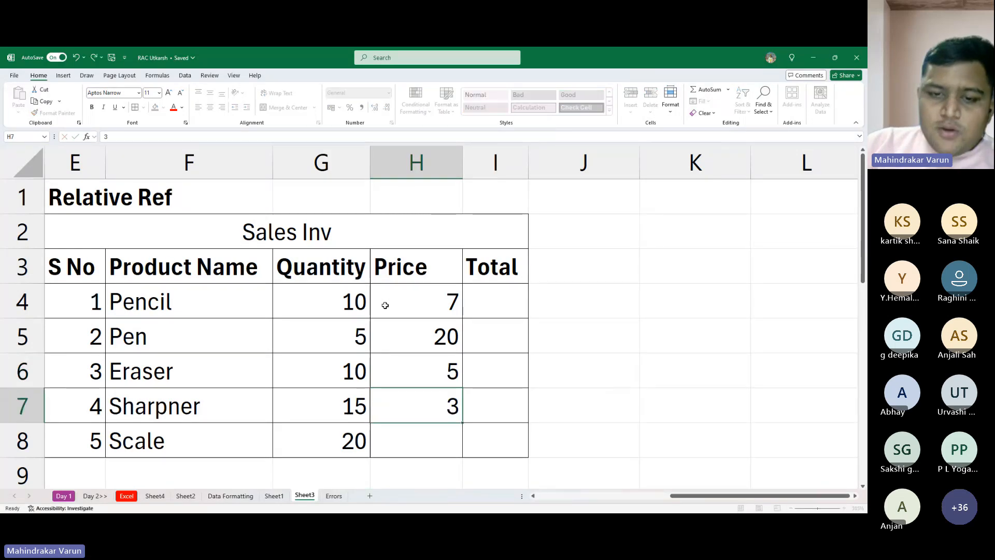
key("Return")
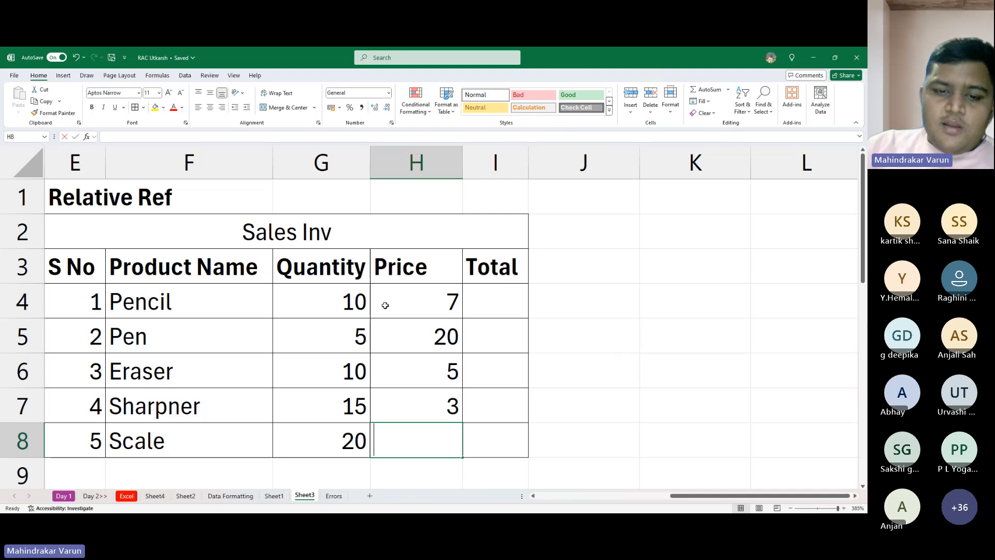
type("15")
key("Return")
- Change the product name Scale in F8 to "Long Scale"
key("Up")
key("Left")
key("Left")
key("Up")
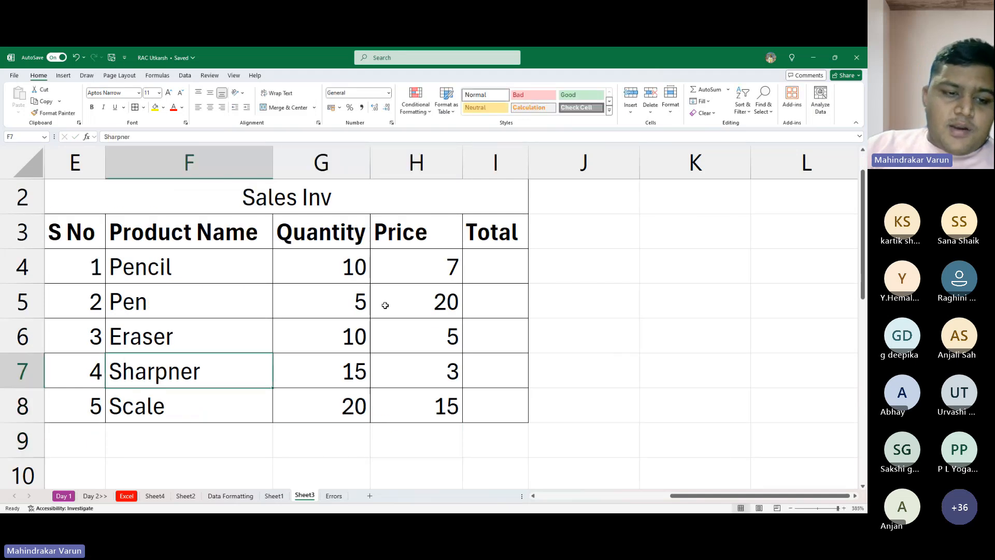
key("Down")
key("F2")
key("Home")
type("Long")
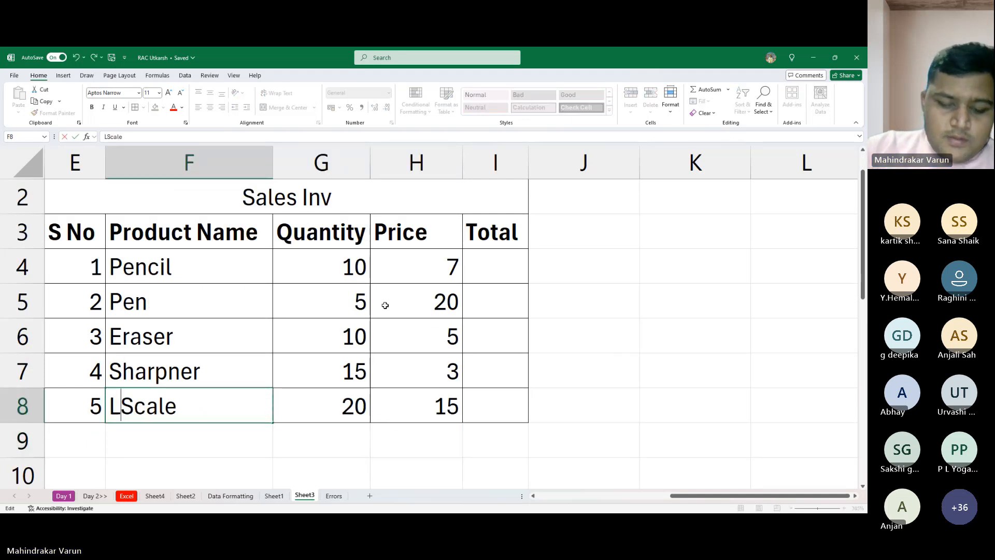
key("Return")
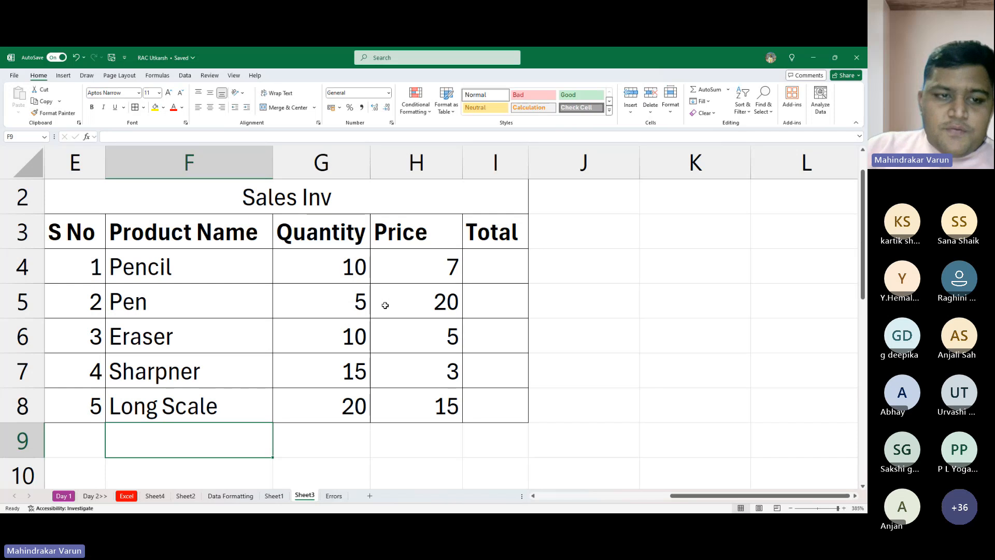
- Go through the table's headers, product names, quantities and prices cell by cell to examine the data needed for the totals
key("Up")
key("Up")
key("Up")
key("Up")
key("Up")
key("Up")
key("Up")
key("Up")
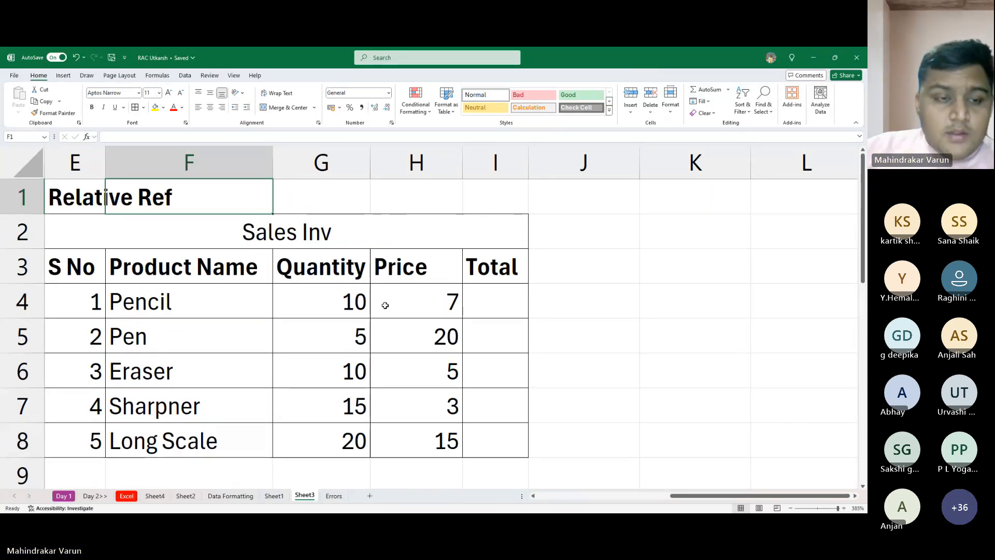
key("Down")
key("Down")
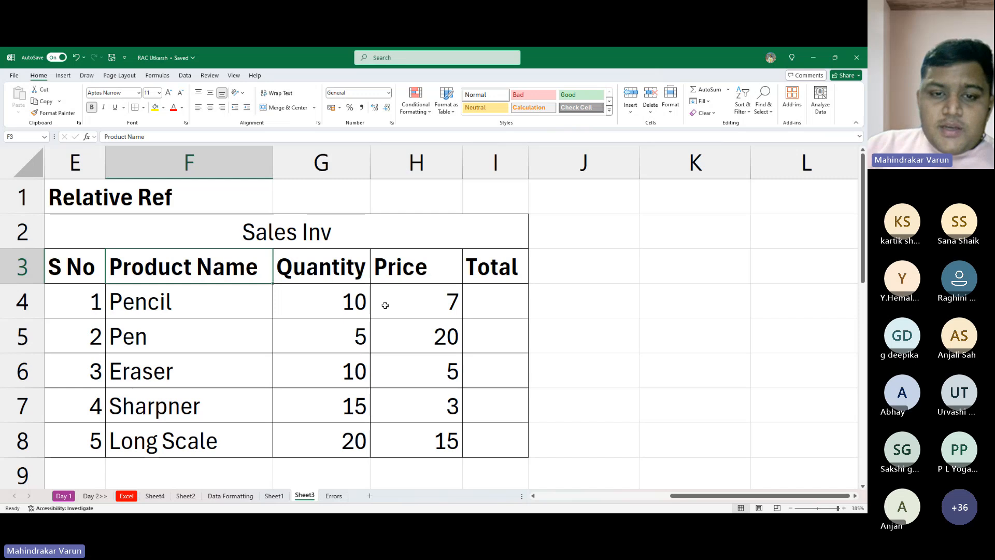
key("Right")
key("Right")
key("Right")
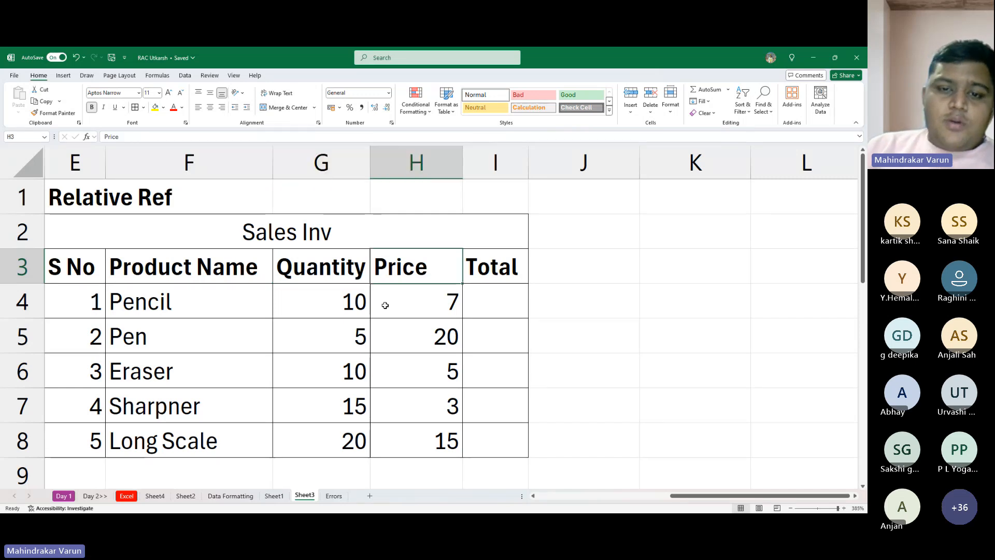
key("Down")
key("Down")
key("Left")
key("Left")
key("Left")
key("Up")
key("Up")
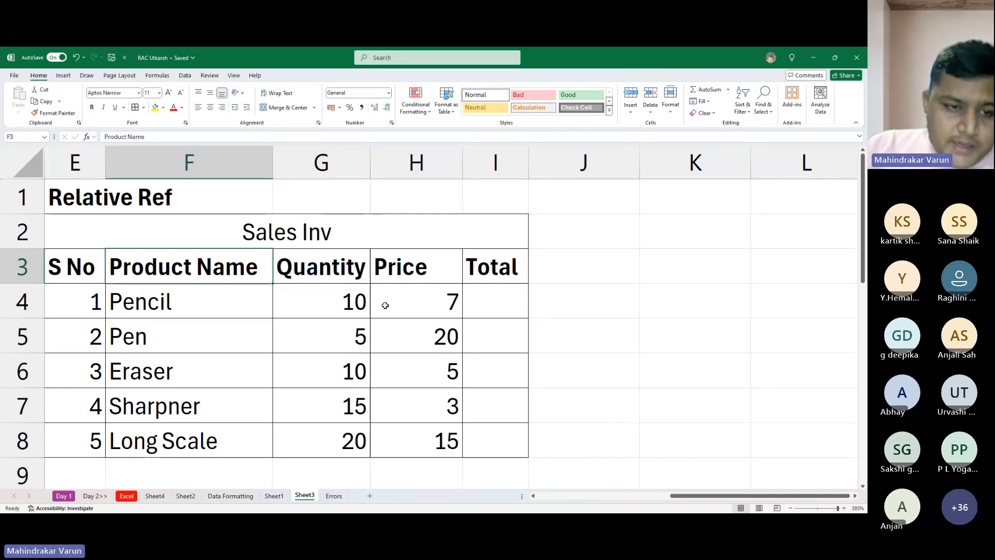
key("Down")
key("Down")
key("Down")
key("Down")
key("Down")
key("Right")
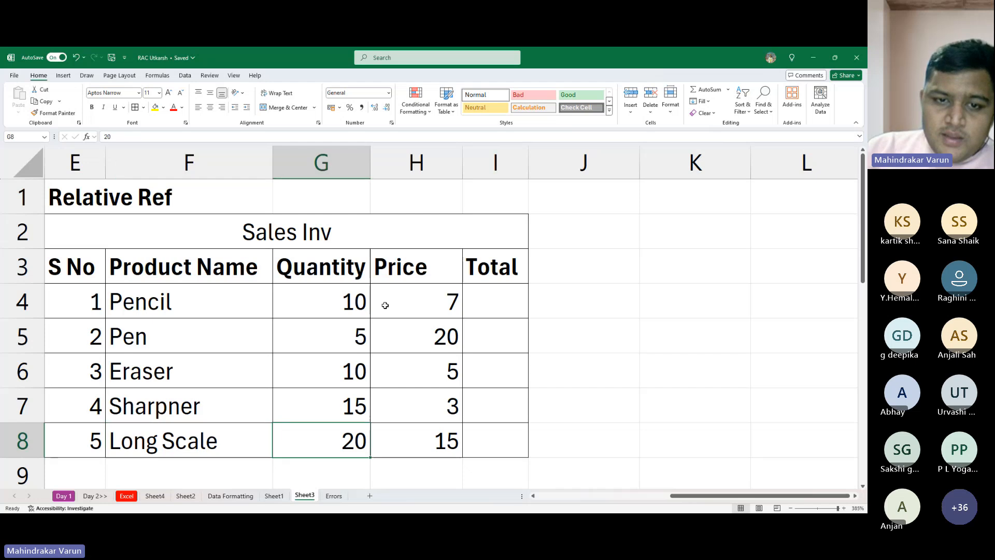
key("Up")
key("Up")
key("Up")
key("Down")
key("Down")
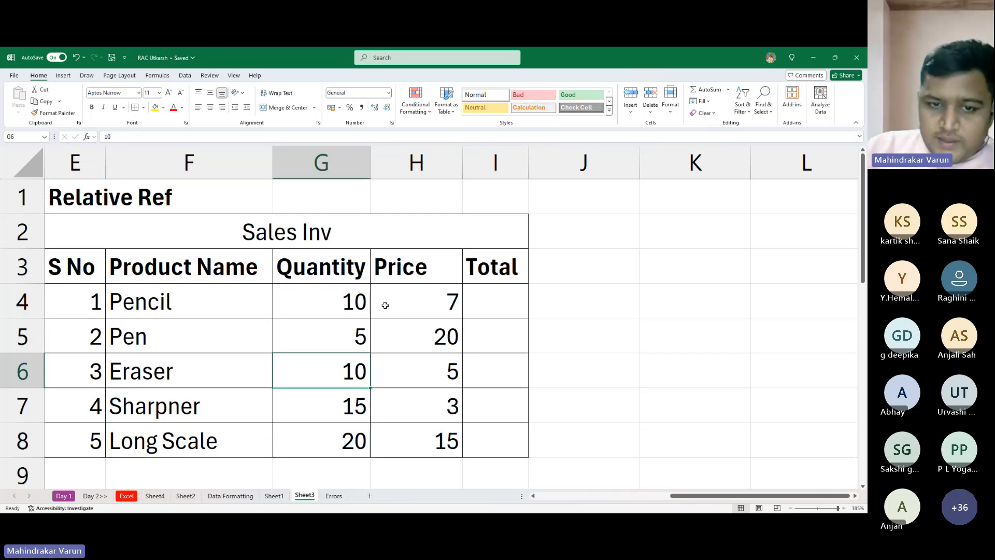
key("Down")
key("Down")
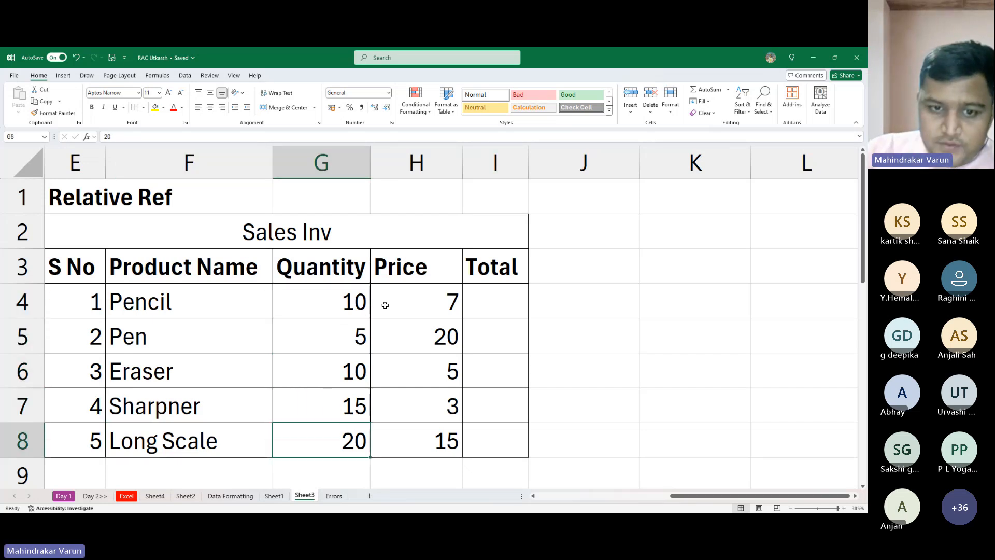
key("Right")
key("Up")
key("Up")
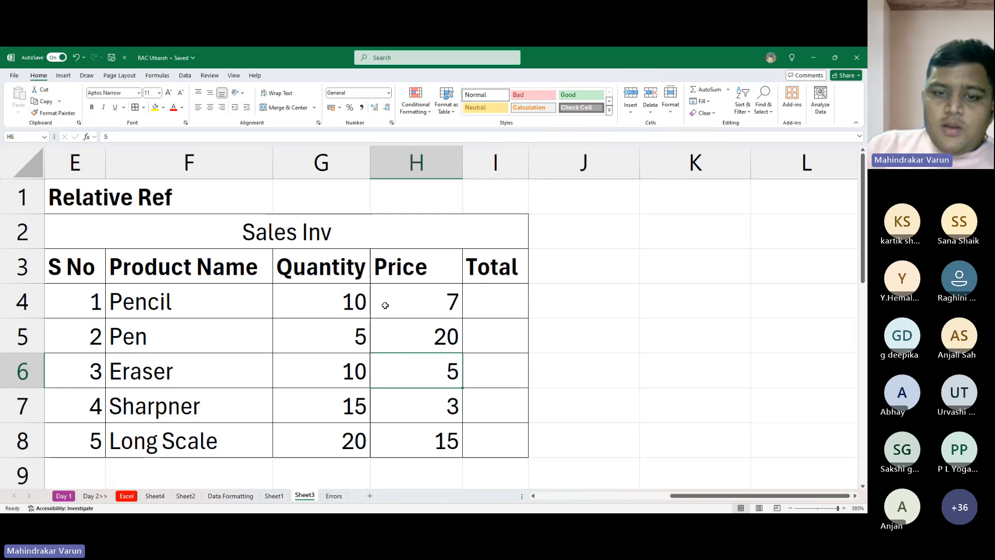
key("Up")
key("Up")
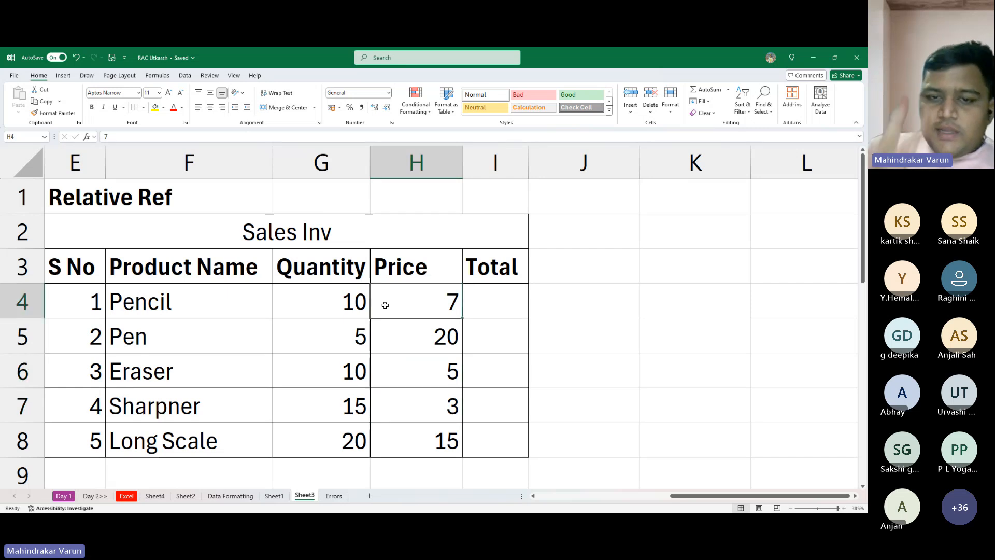
- Enter 70 as the Pencil total in I4, fill it down to I8, and inspect the copied cells
key("Right")
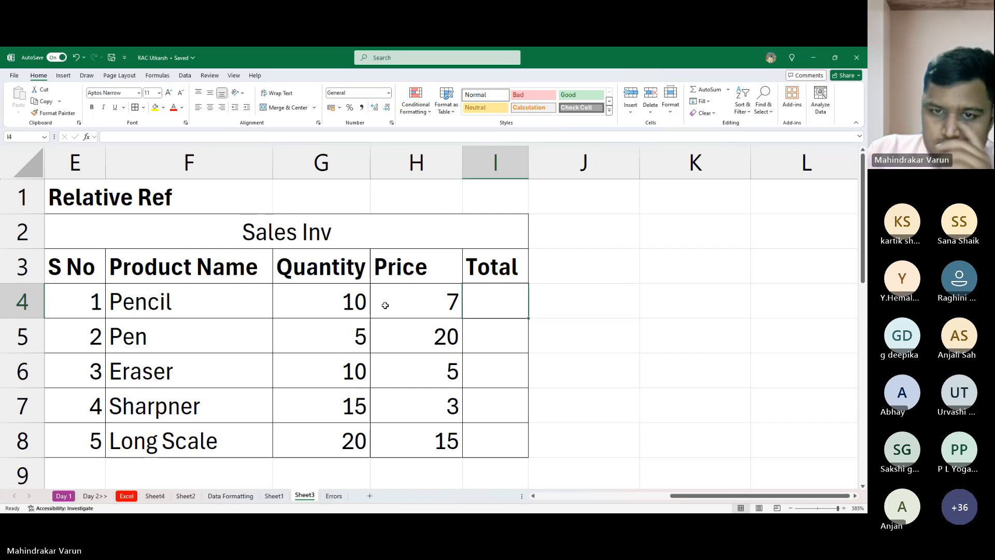
type("70")
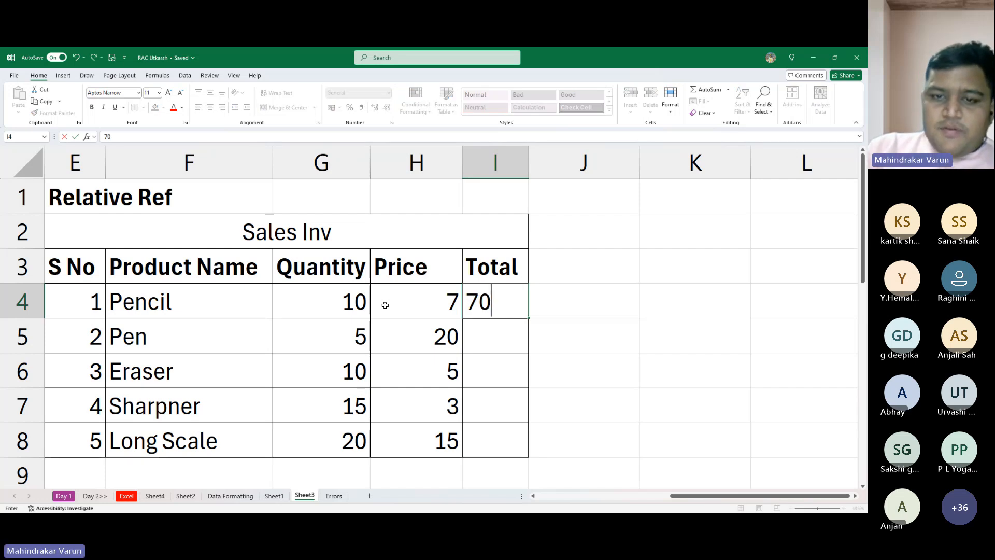
key("Return")
key("Up")
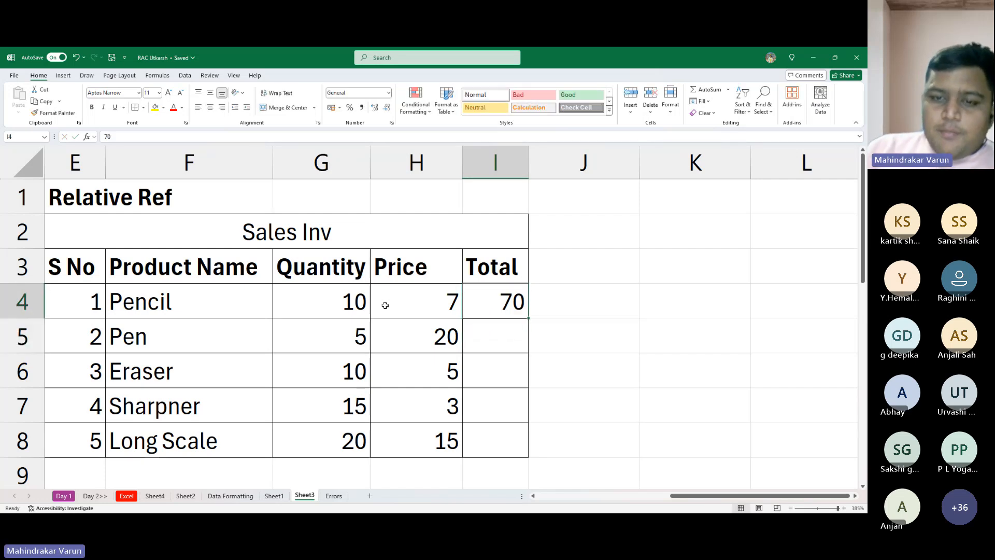
double_click(529, 318)
left_click(514, 347)
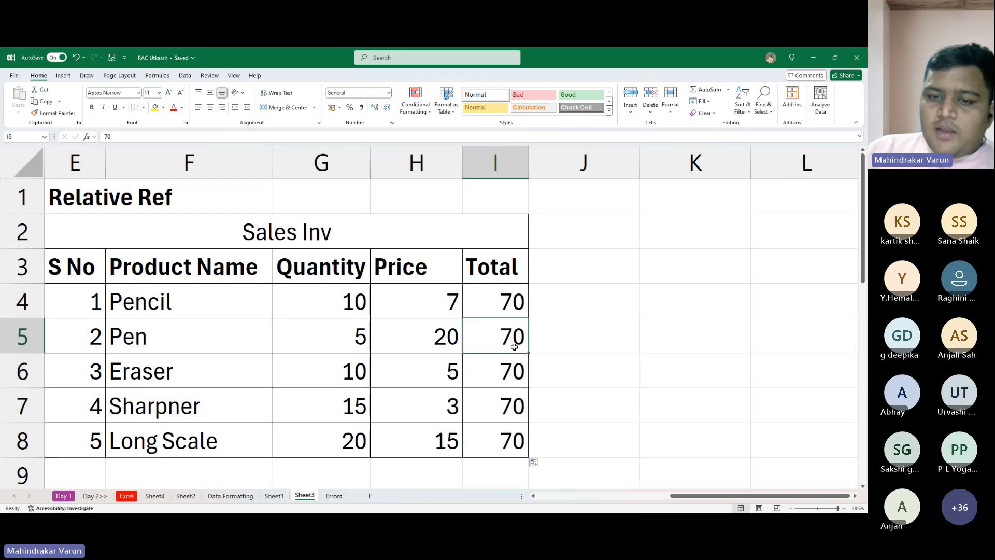
double_click(504, 391)
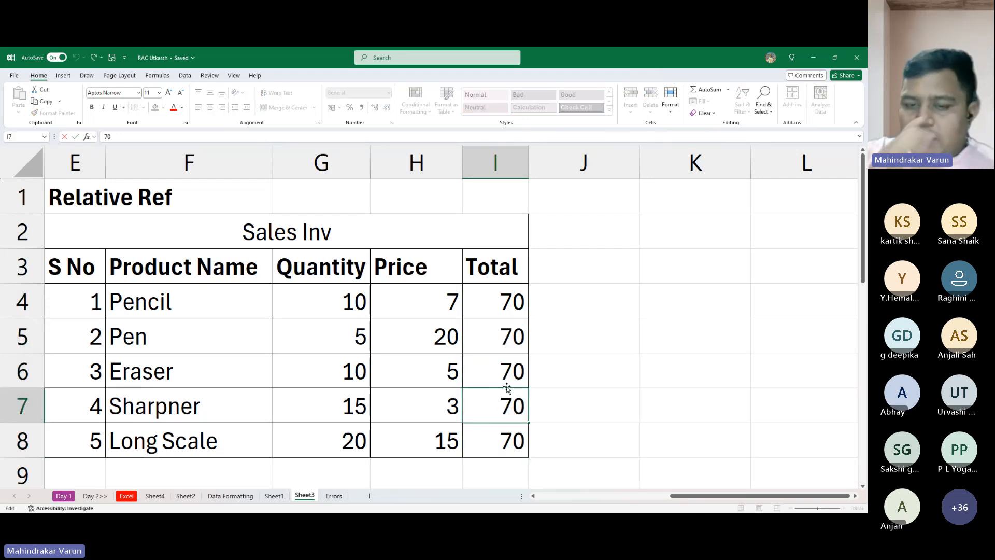
key("Escape")
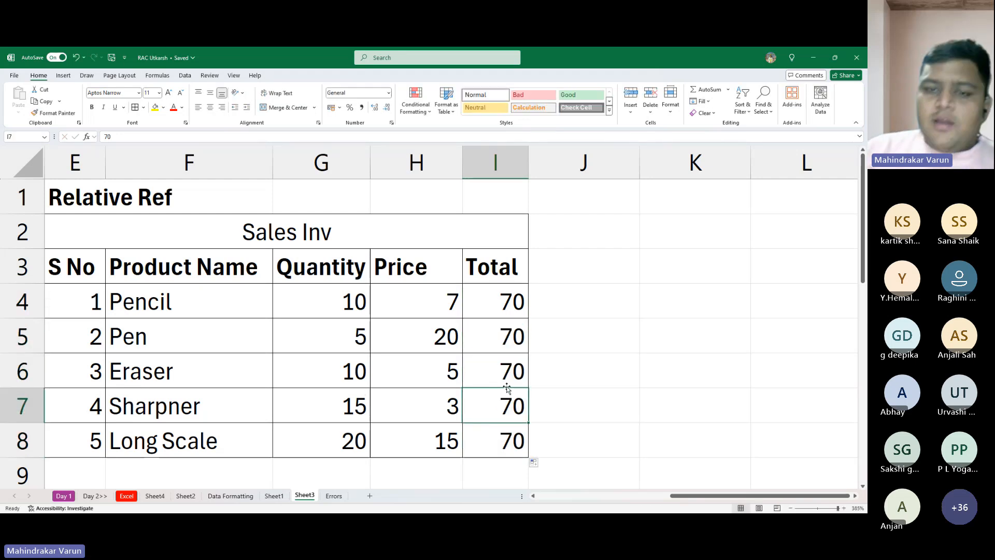
- Clear the typed-in totals from cells I4 to I8
left_click(508, 299)
left_click(506, 454, "shift")
key("Delete")
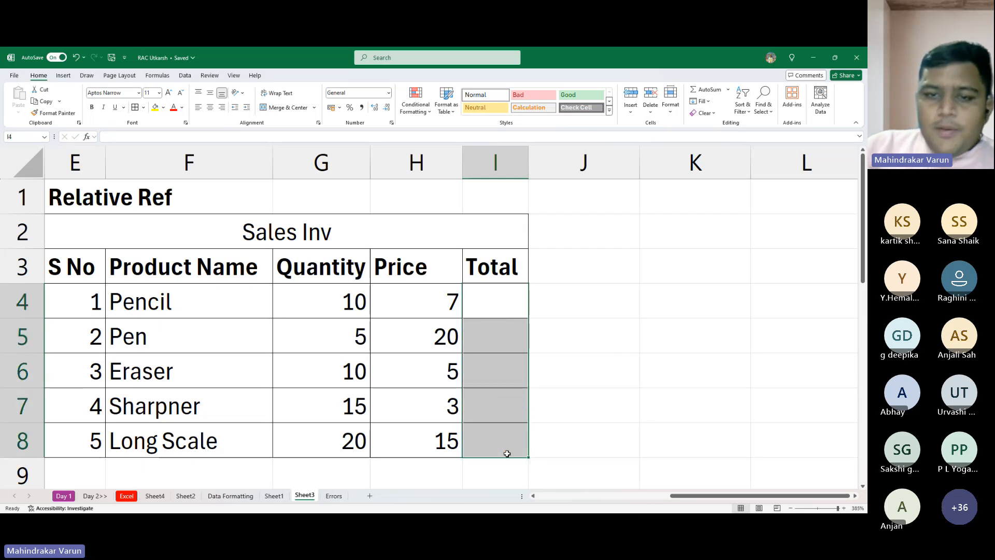
- Enter the formula =10*70 as the Pencil total in I4
key("Left")
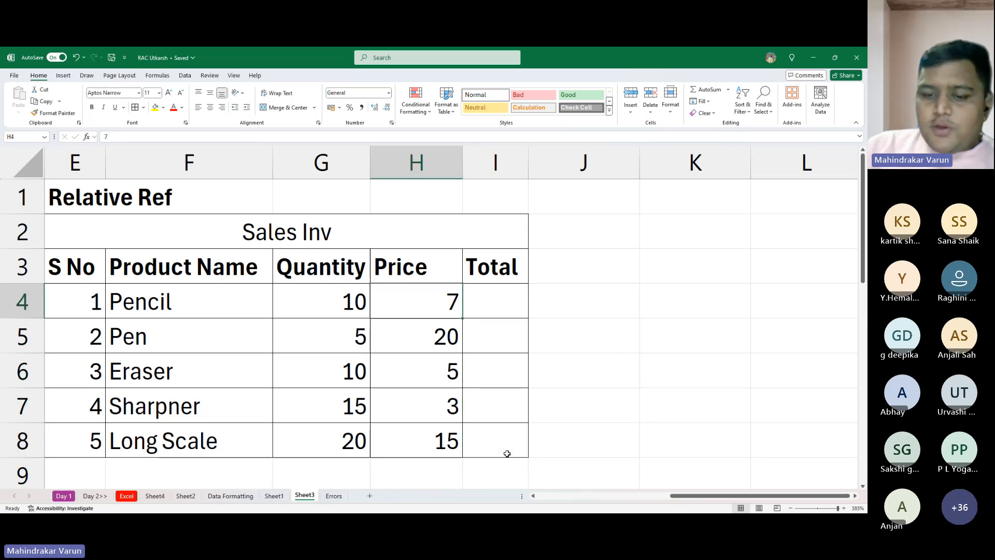
key("Right")
type("=")
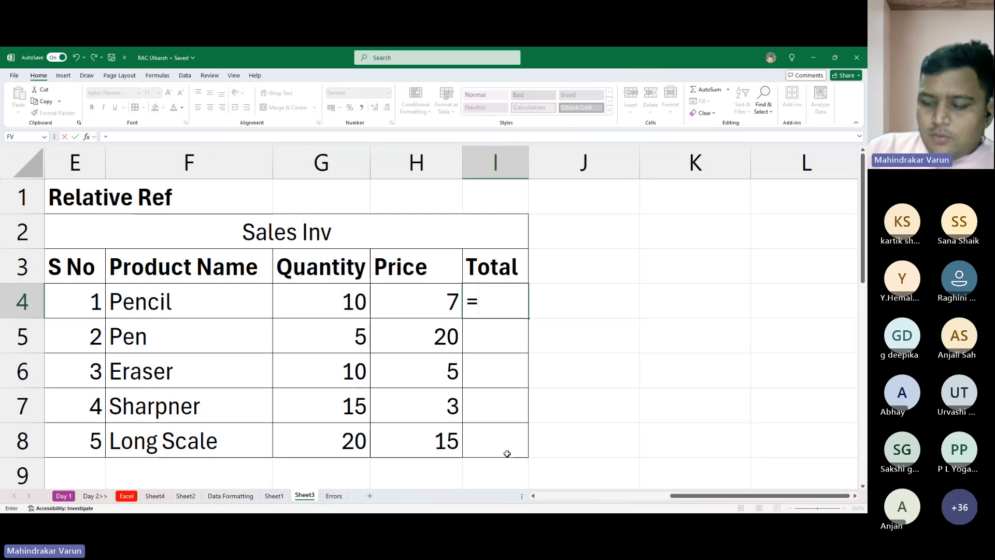
type("10*70")
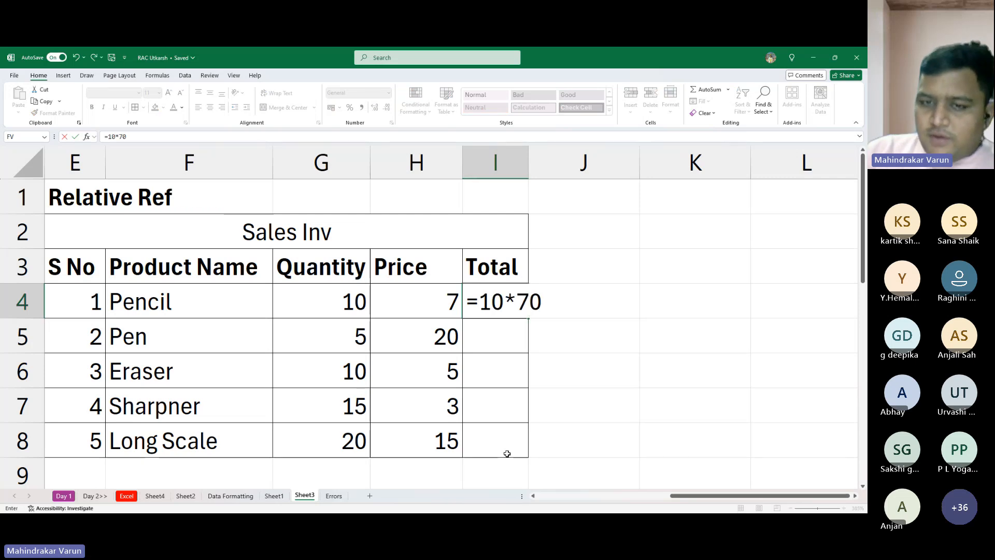
key("Return")
- Correct the Pencil total formula in I4 to =10*7
left_click(502, 308)
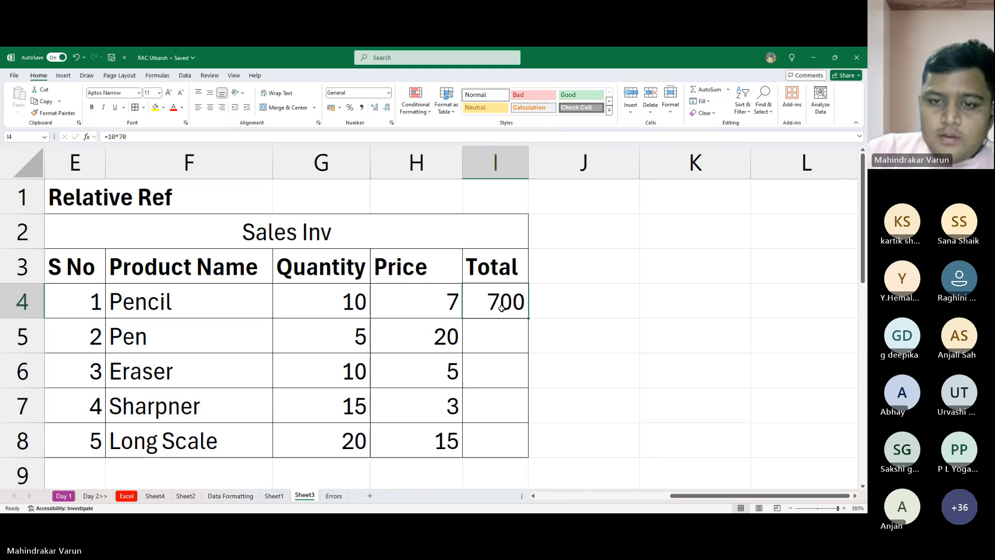
key("F2")
key("BackSpace")
key("Return")
key("alt+Tab")
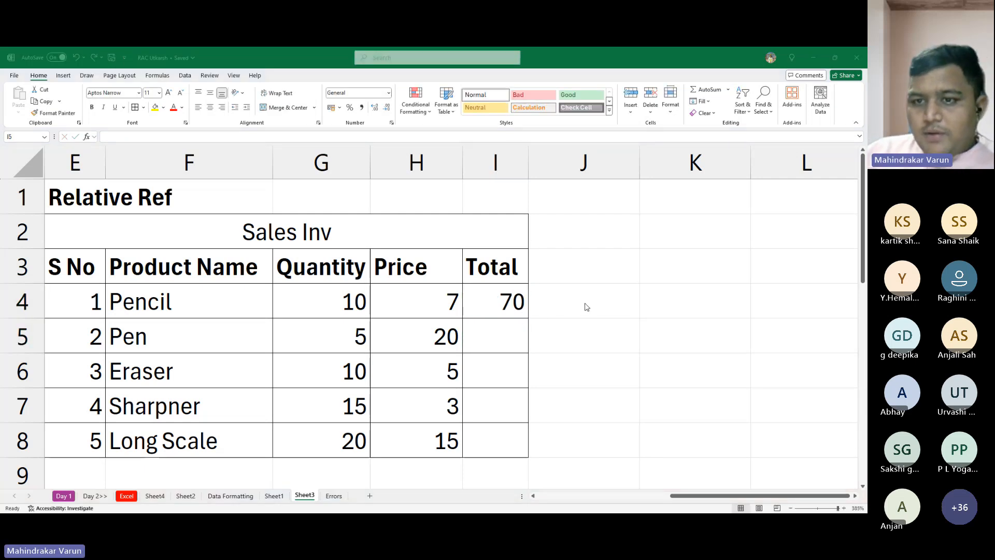
key("alt+Tab")
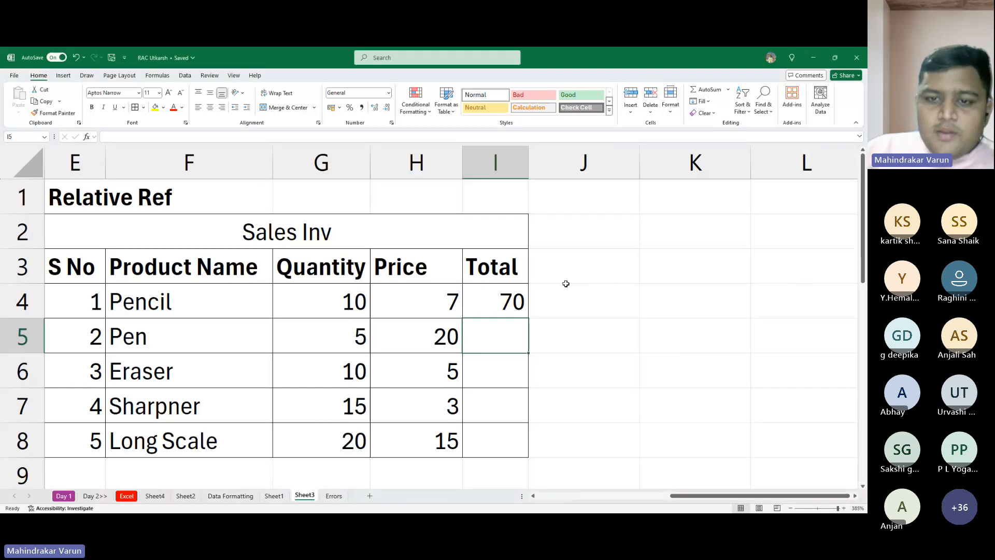
key("alt+Tab")
key("alt+Tab")
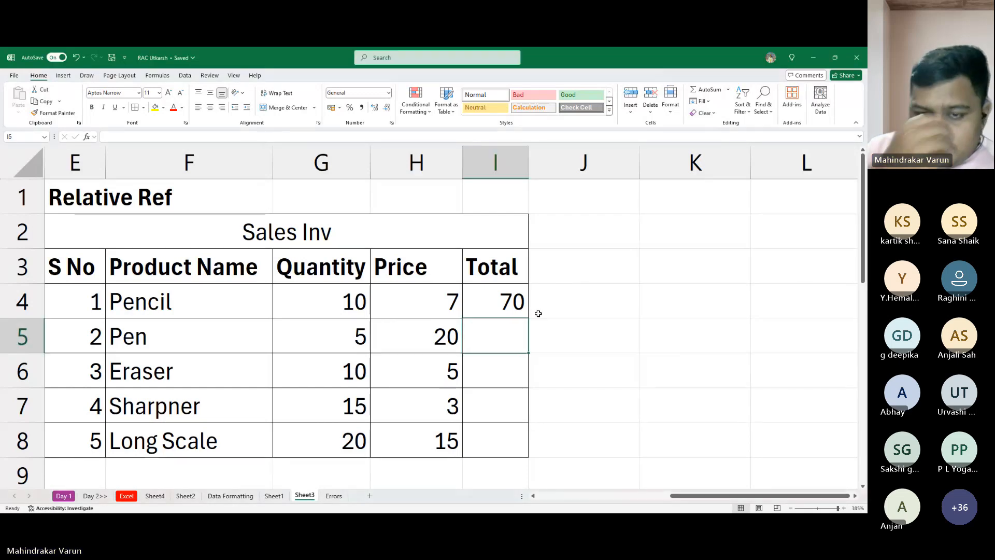
- Inspect the formula in I4 against the Pencil price, and examine the Pen quantity and price in row 5
left_click(415, 295)
left_click(505, 300)
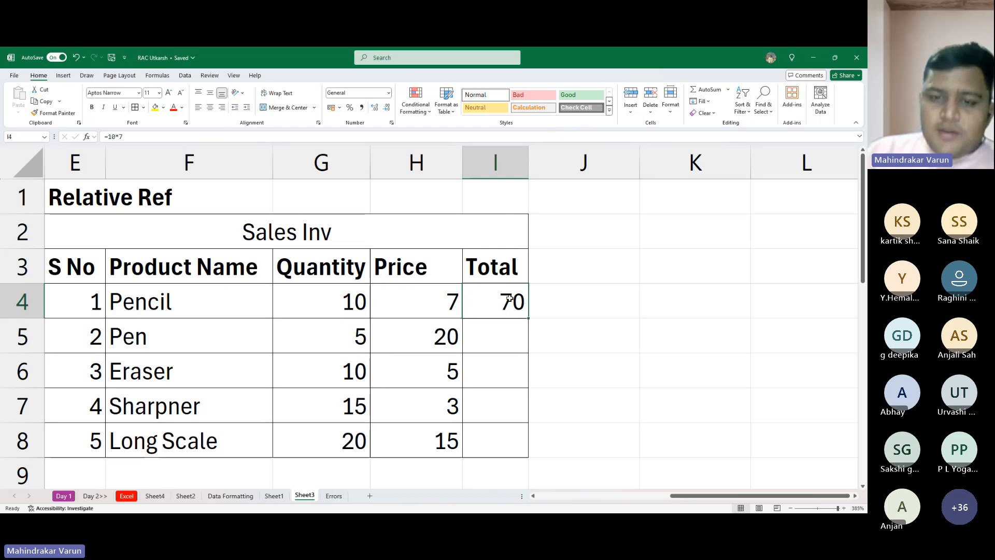
double_click(509, 299)
key("Escape")
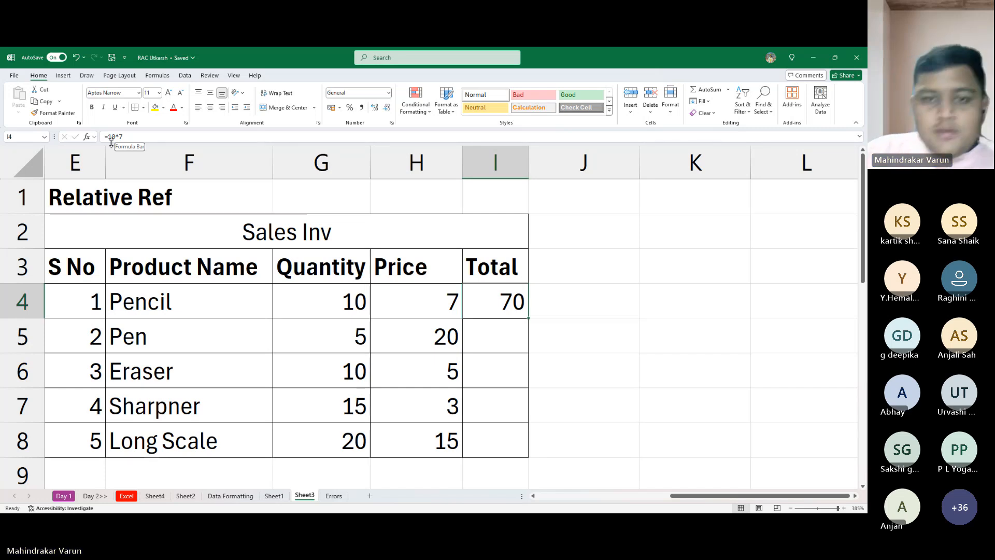
left_click(404, 301)
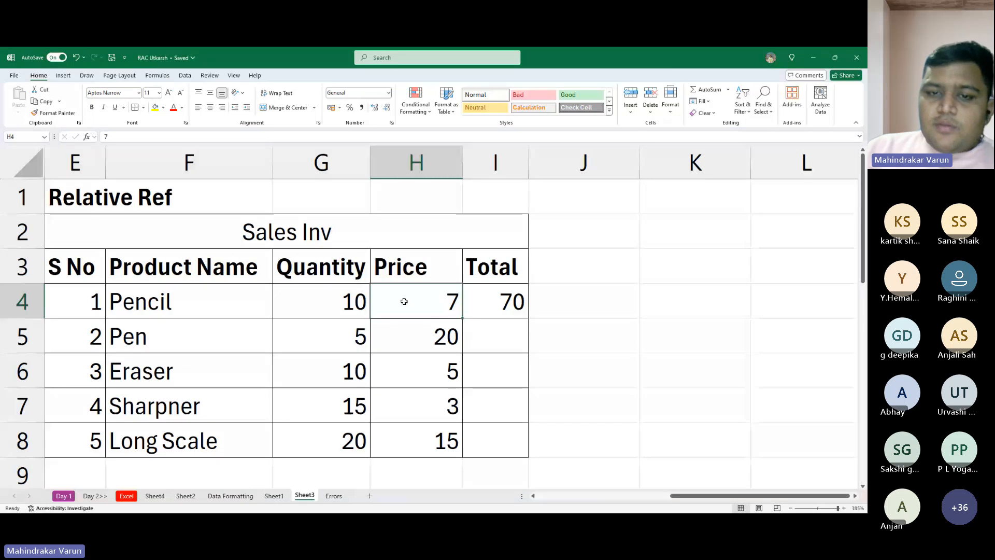
left_click(500, 305)
left_click(367, 343)
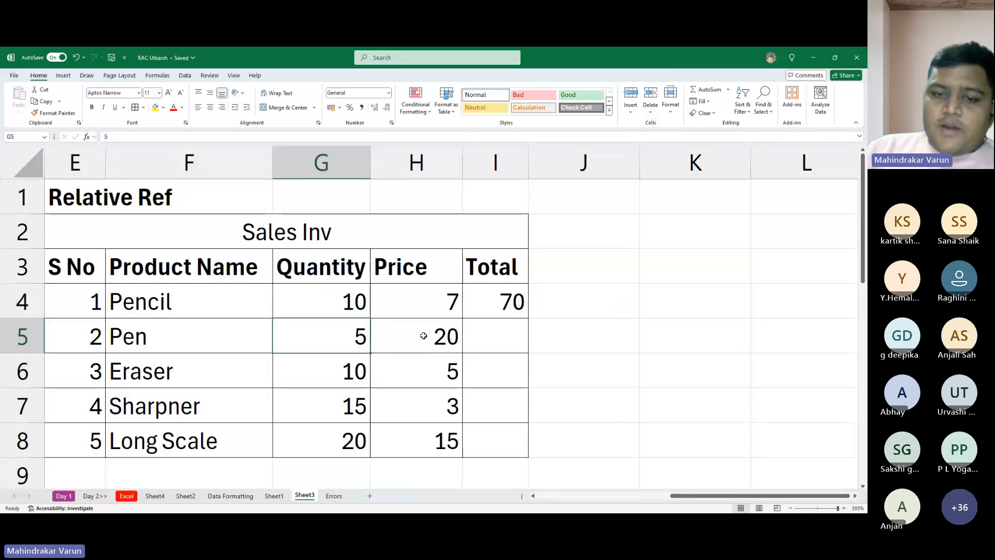
left_click(423, 336)
left_click(351, 348)
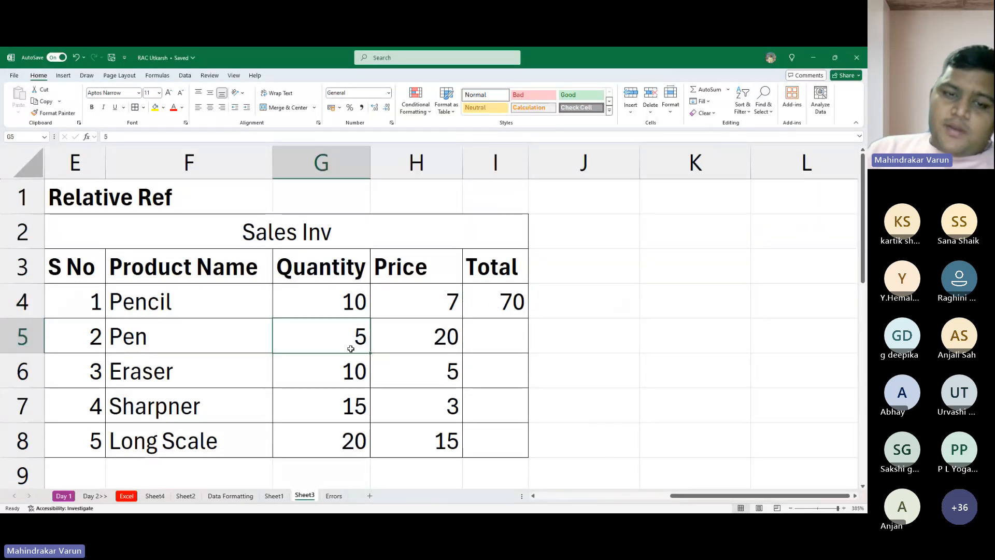
left_click(428, 340)
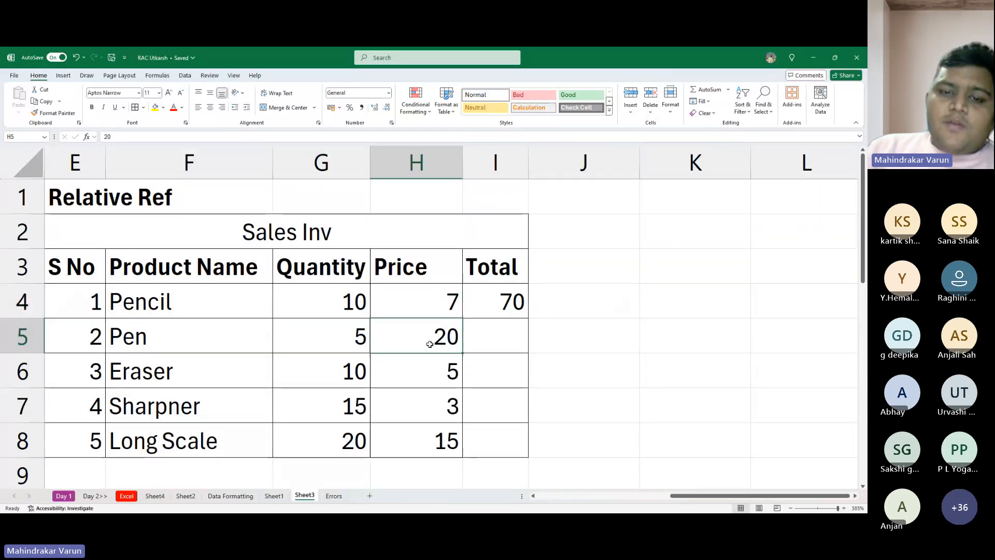
left_click(483, 319)
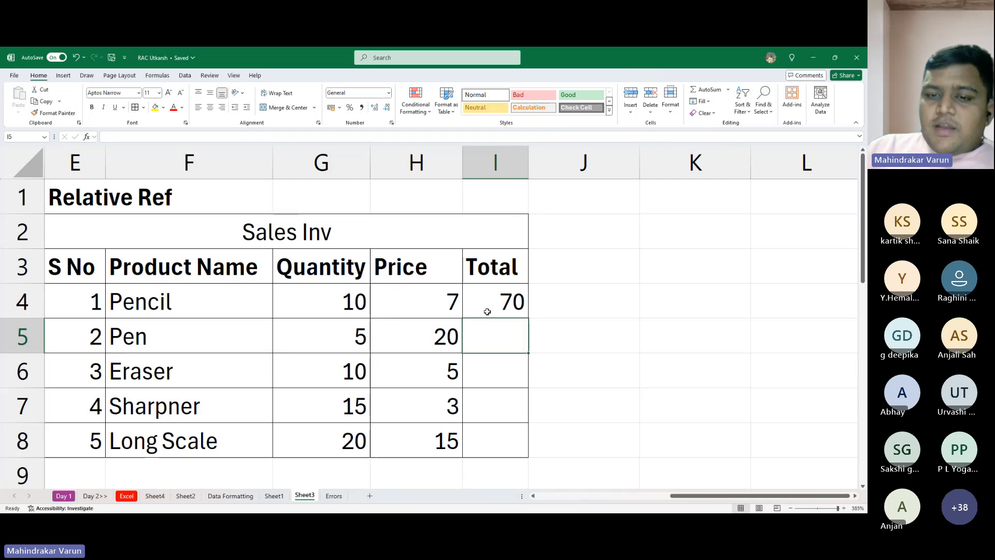
- Fill the I4 formula =10*7 down to I8 and inspect the copied formula in I5
double_click(487, 305)
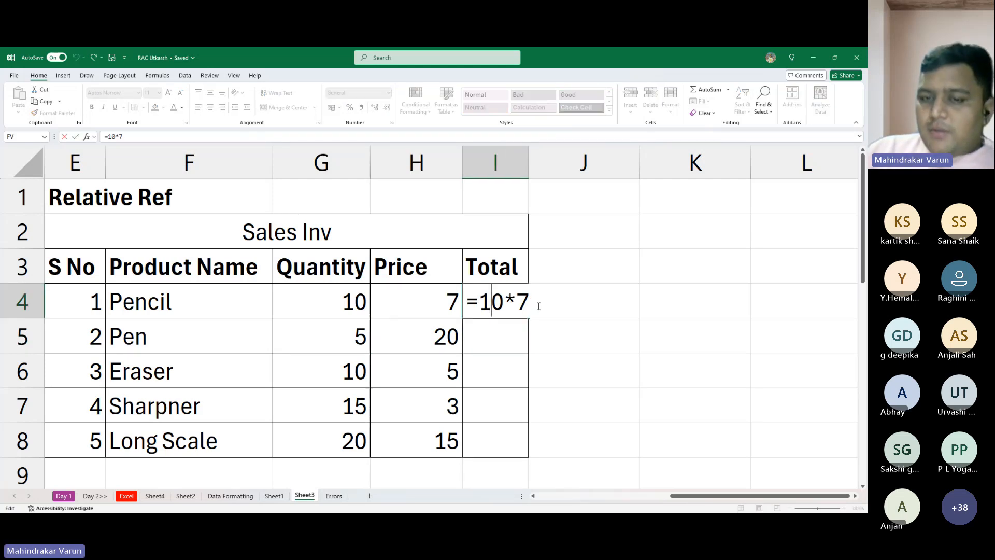
key("ctrl+Return")
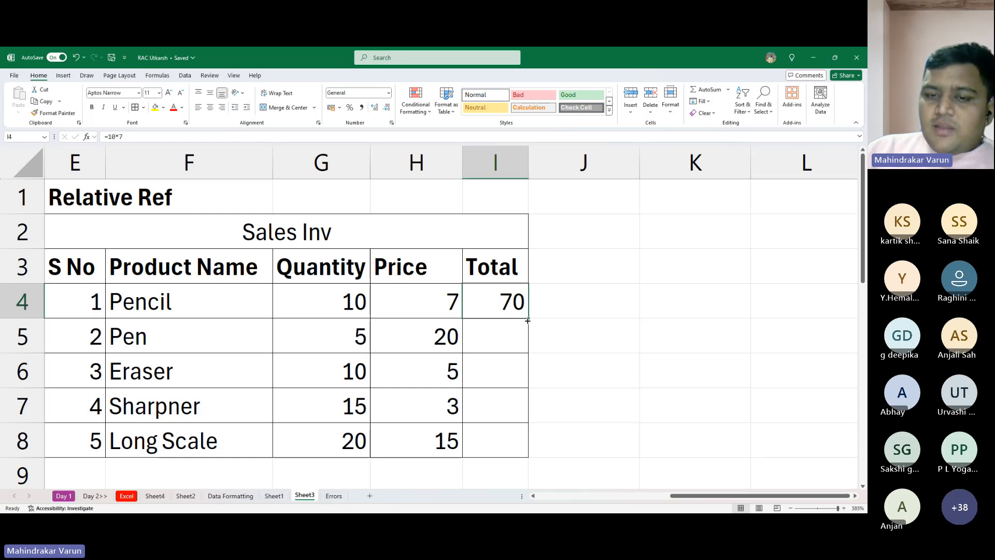
left_click_drag(529, 318, 524, 459)
left_click(491, 344)
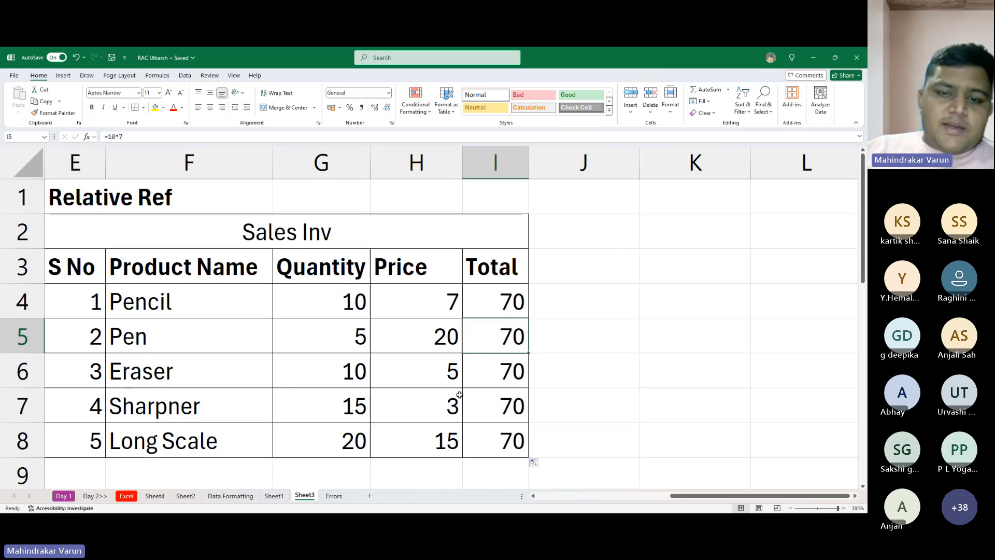
key("alt+Tab")
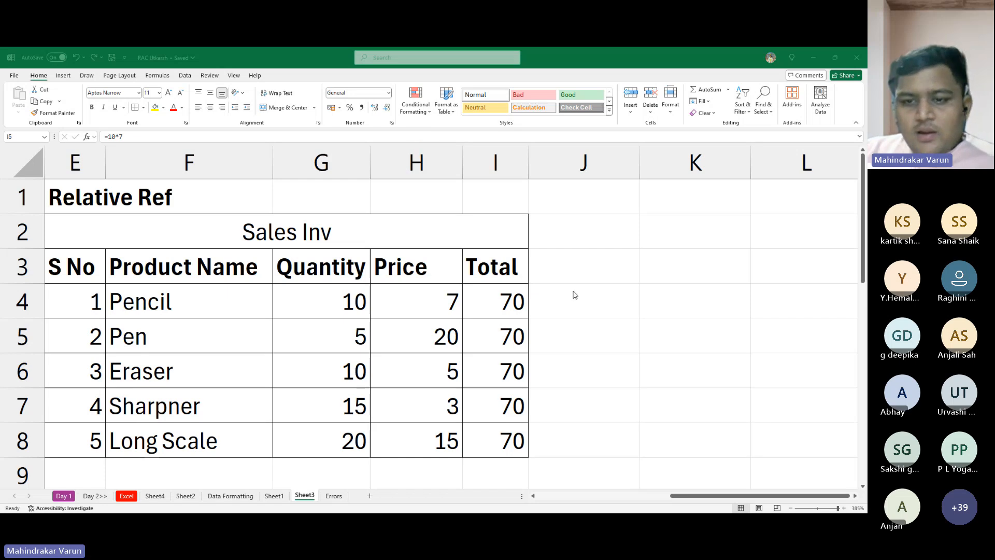
left_click(599, 340)
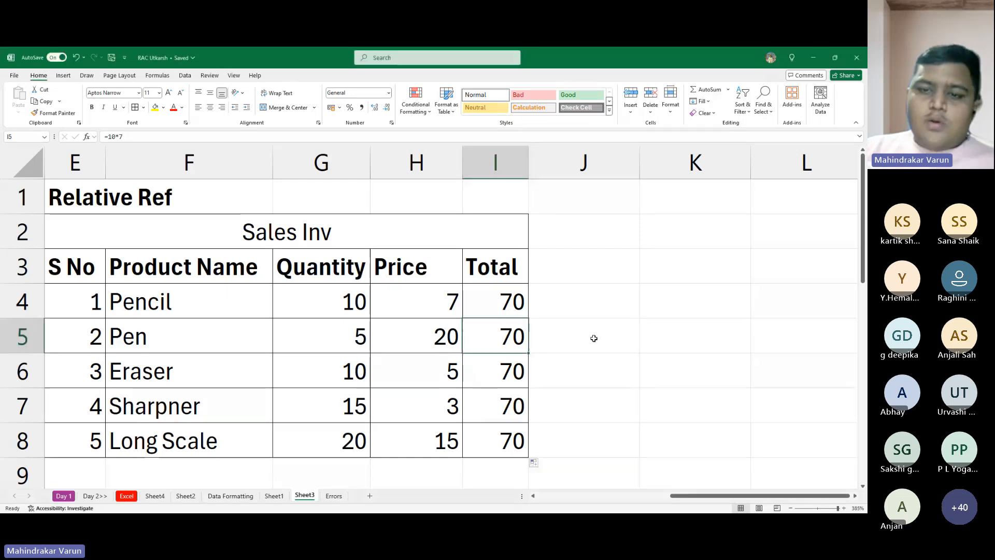
- Clear the hard-coded total formulas from cells I4 to I8
left_click(499, 308)
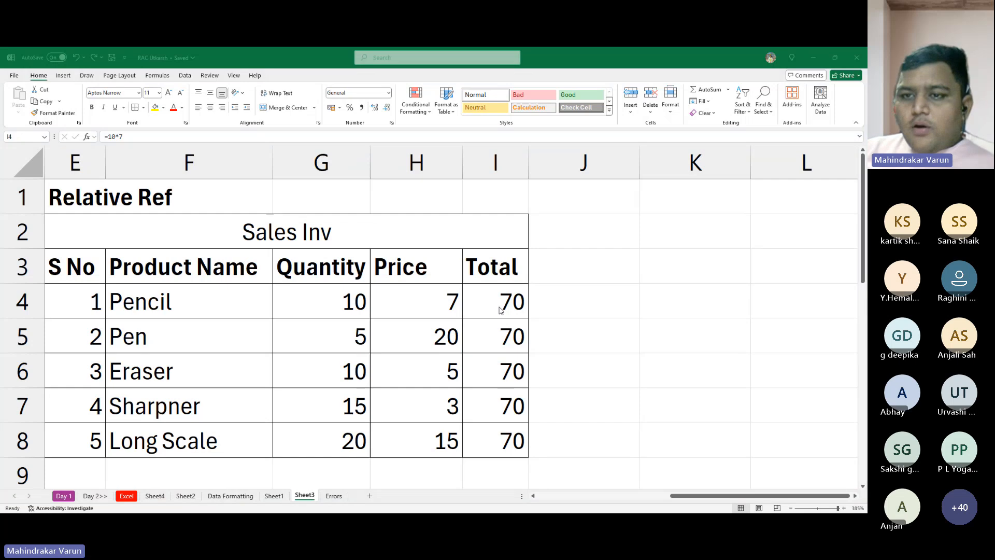
left_click(663, 291)
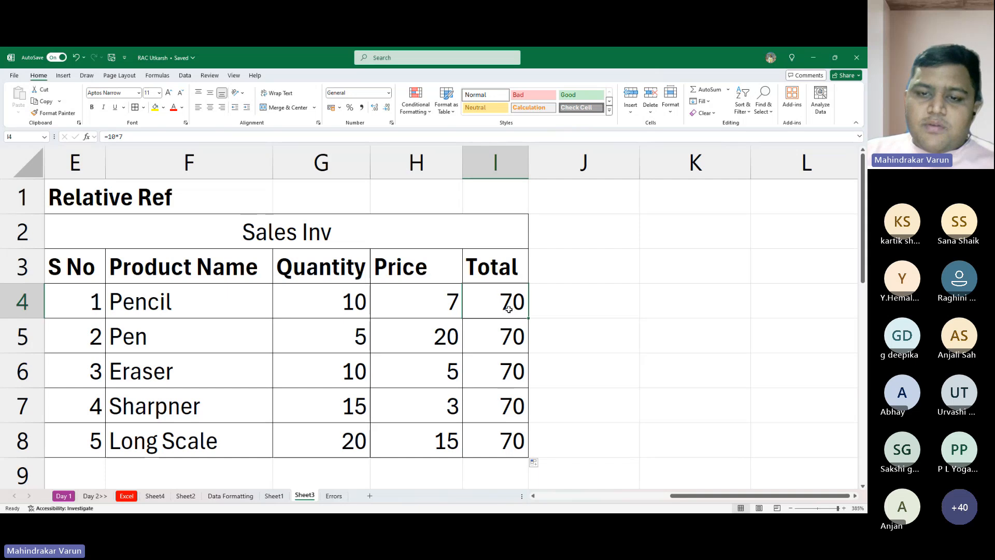
left_click_drag(510, 296, 515, 437)
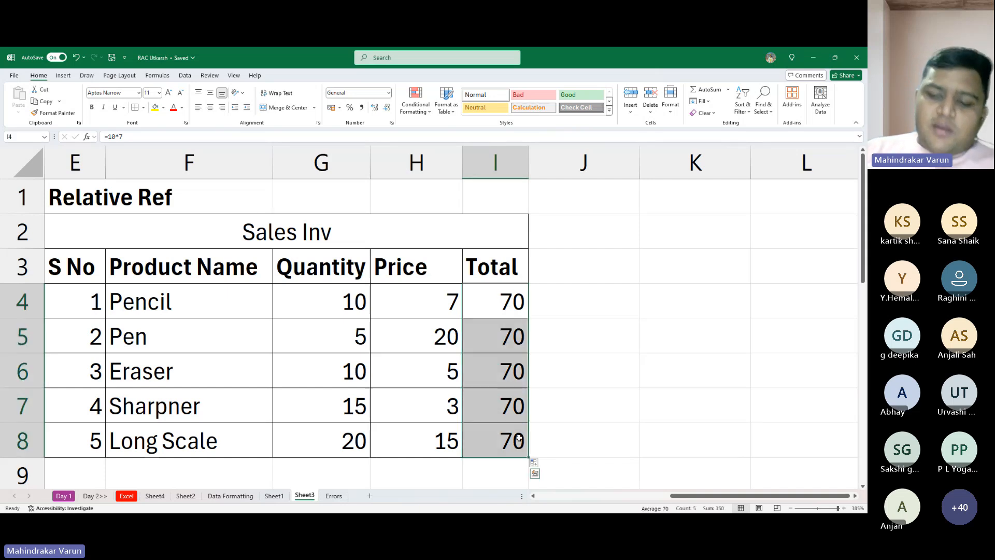
key("Delete")
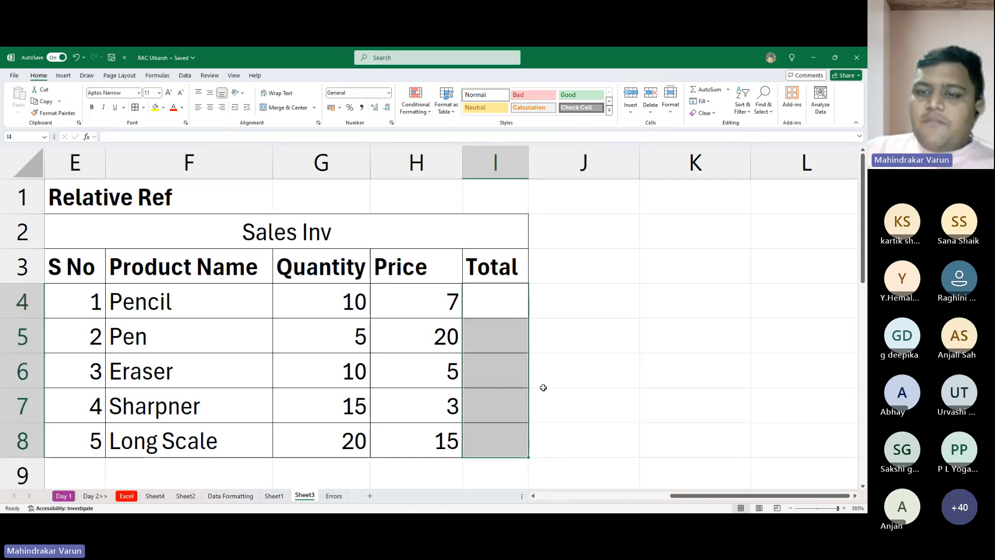
- Enter the heading "References in Excel" in K2
left_click(673, 225)
type("Ref")
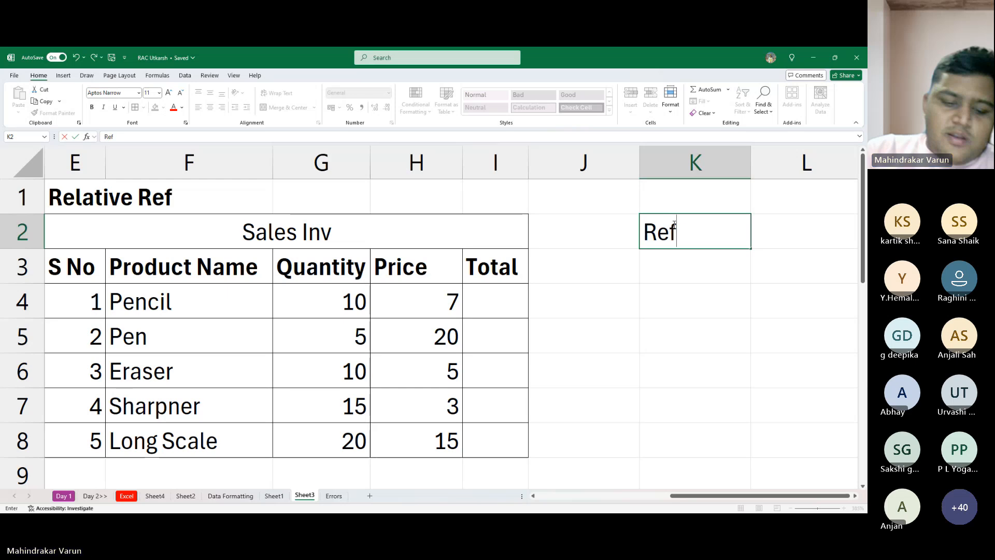
type("erences ")
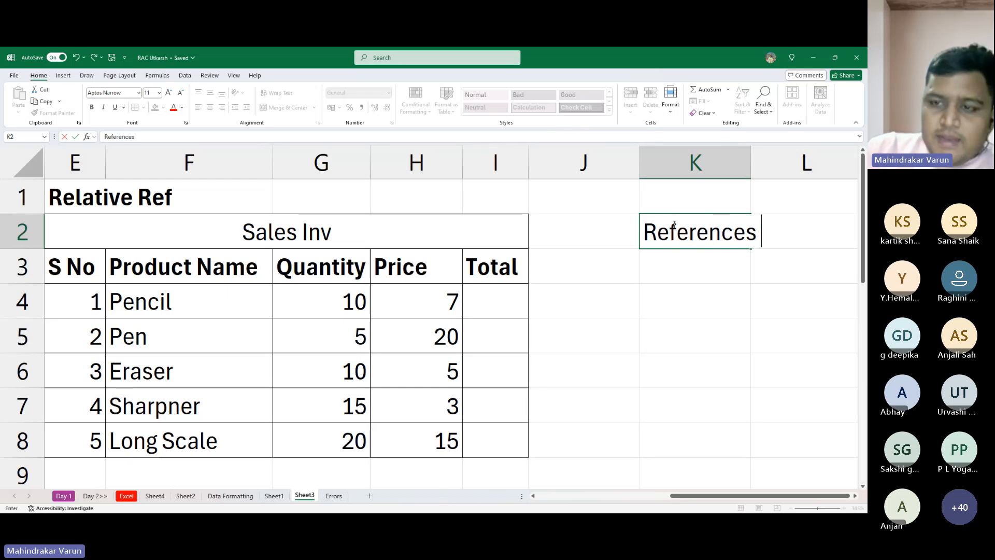
type("in Exc")
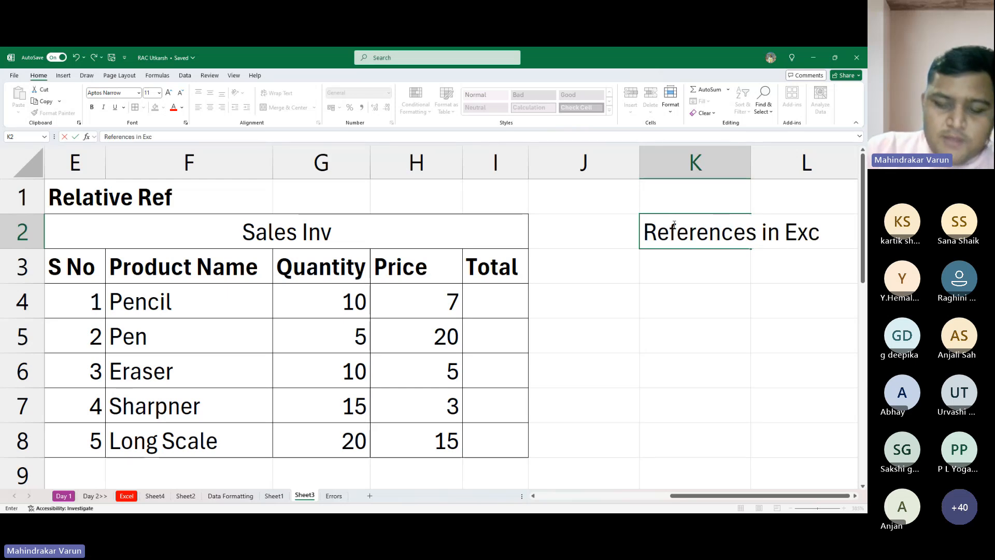
type("el")
key("Return")
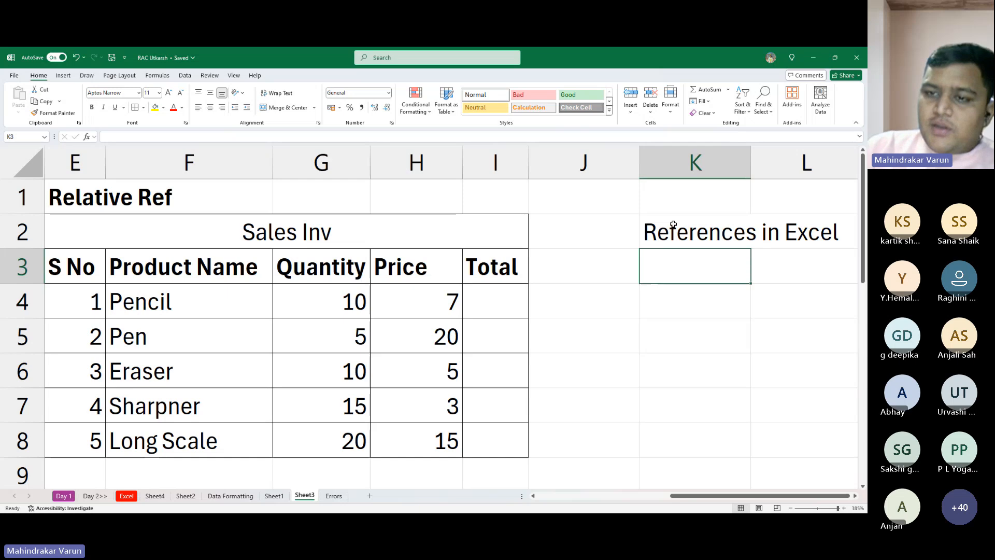
- Start a formula for the Pencil total in I4
left_click(673, 224)
key("Down")
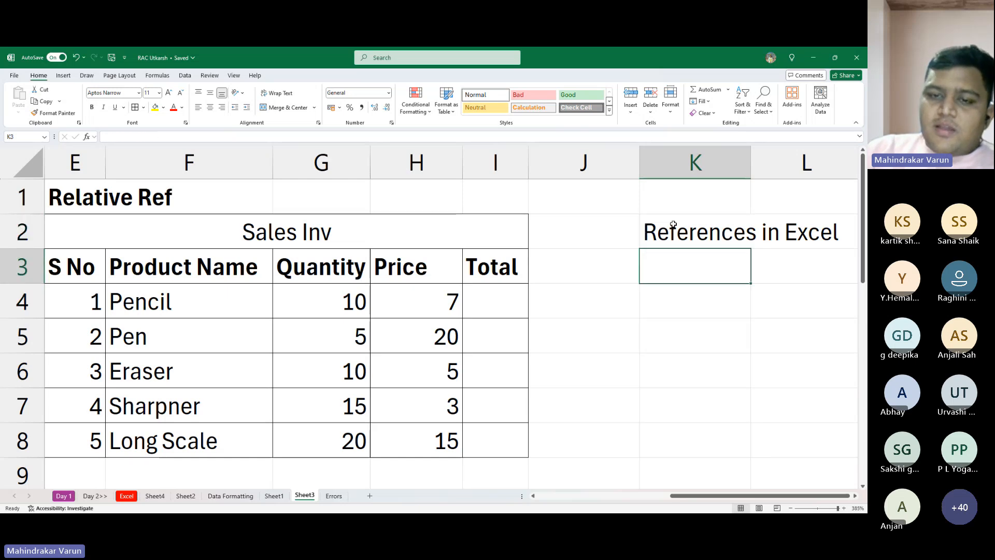
key("Left")
key("Left")
key("Down")
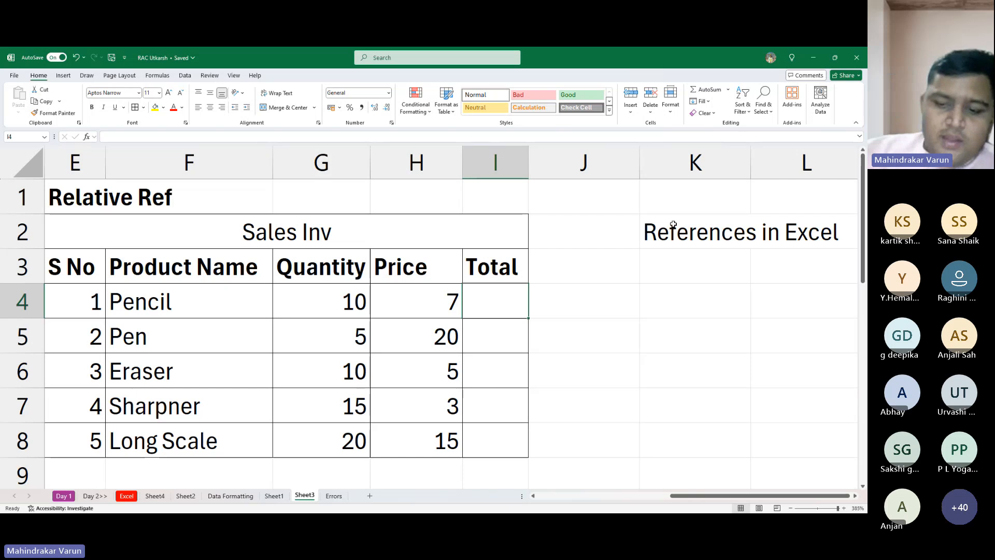
type("=")
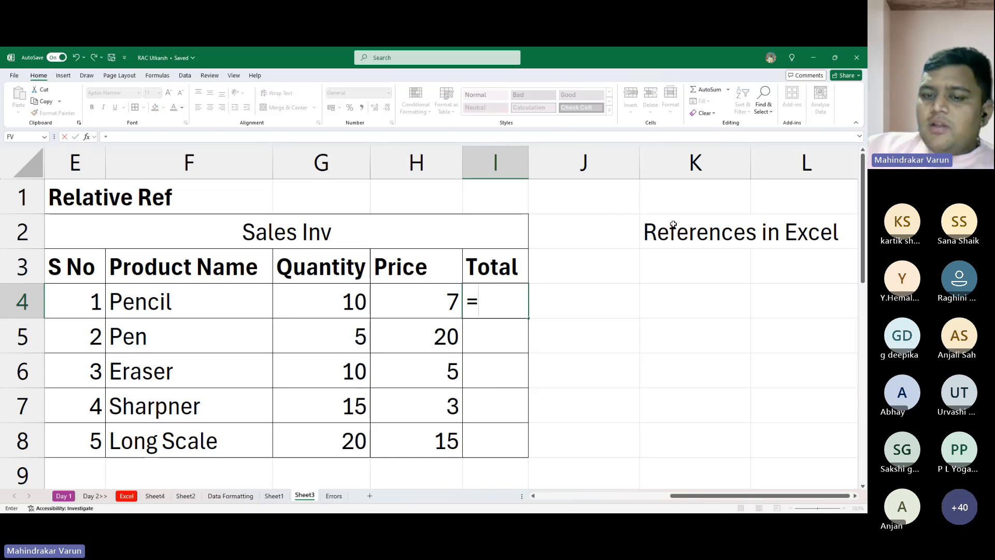
type("10")
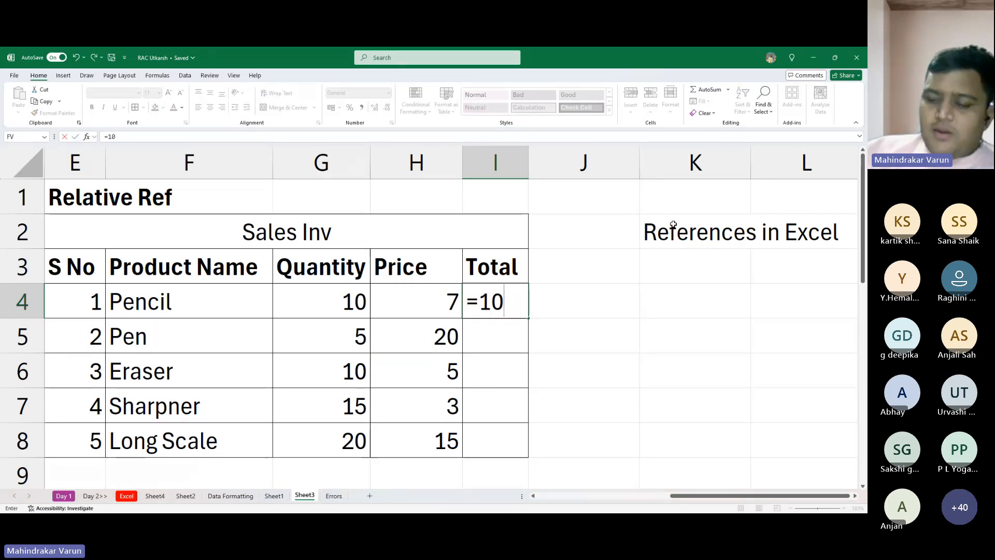
type("*7")
key("BackSpace")
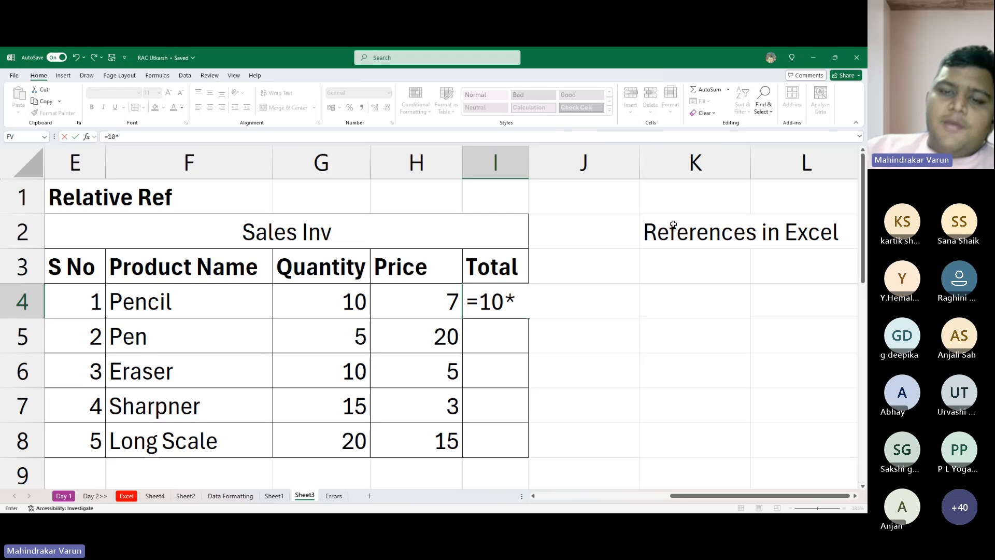
key("BackSpace")
key("BackSpace")
key("BackSpace")
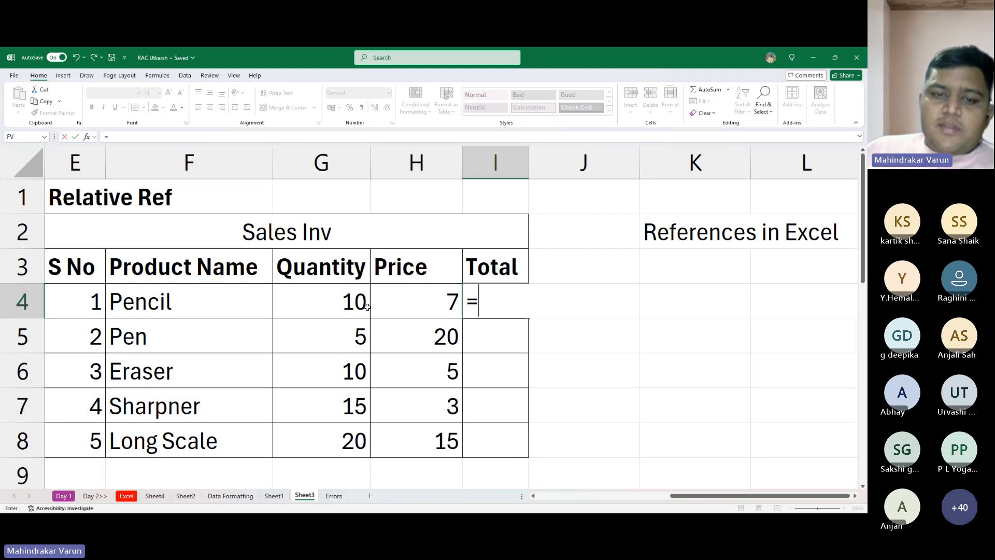
- Complete the Pencil total in I4 as =G4*H4, multiplying the quantity cell by the price cell
left_click(348, 305)
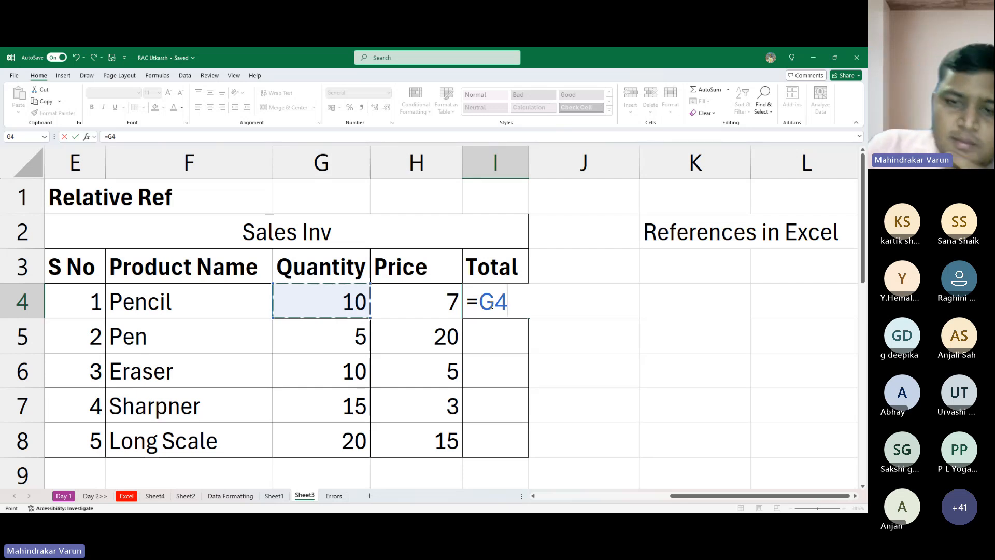
type("*")
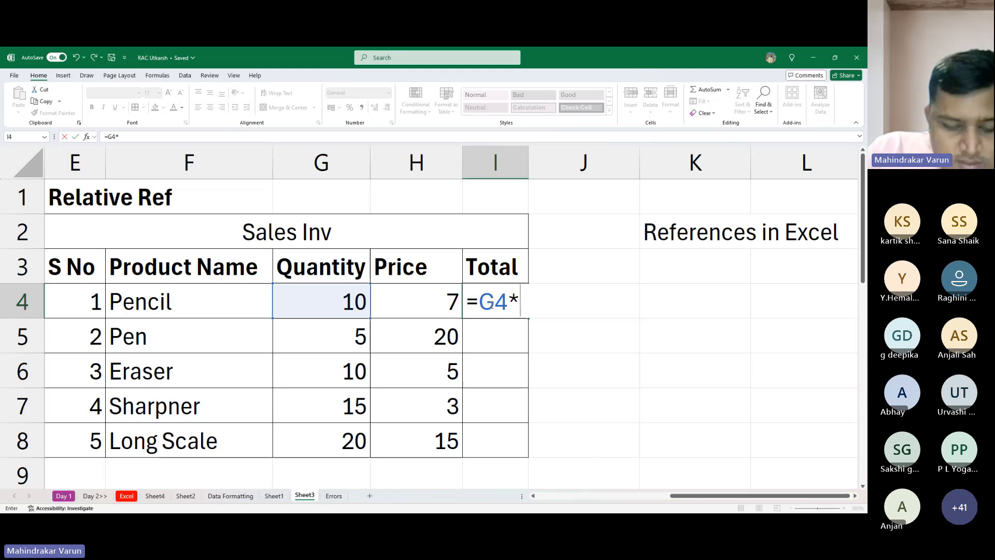
key("alt+Tab")
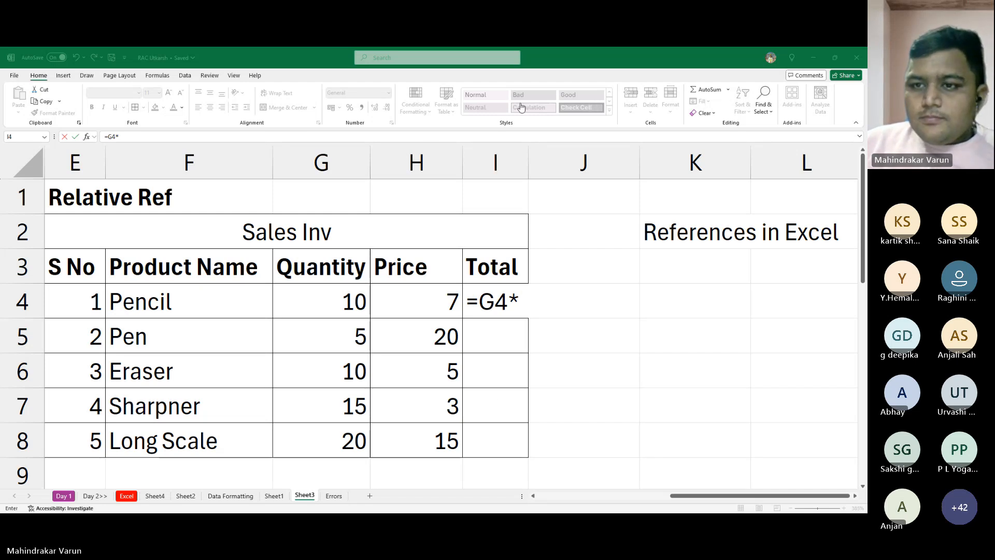
left_click(682, 186)
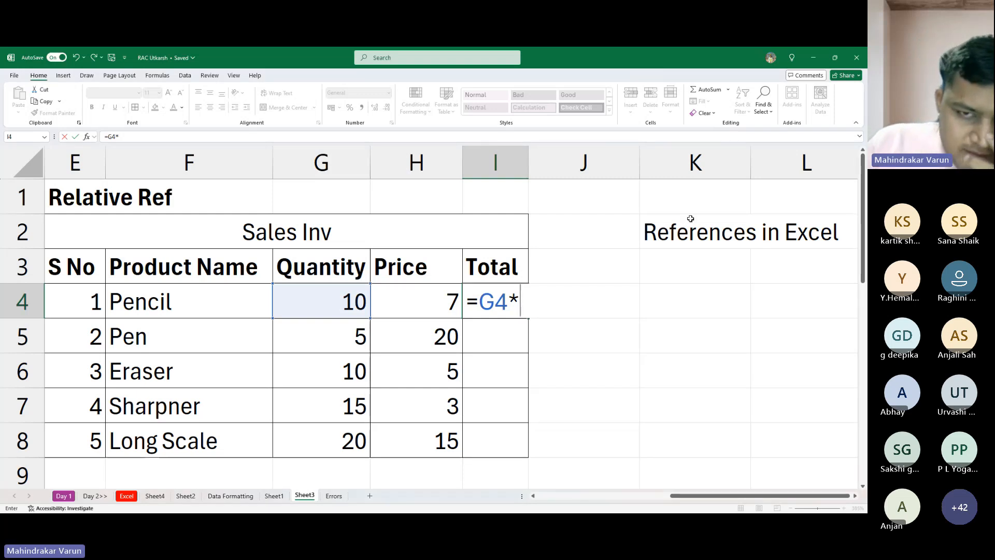
left_click(439, 298)
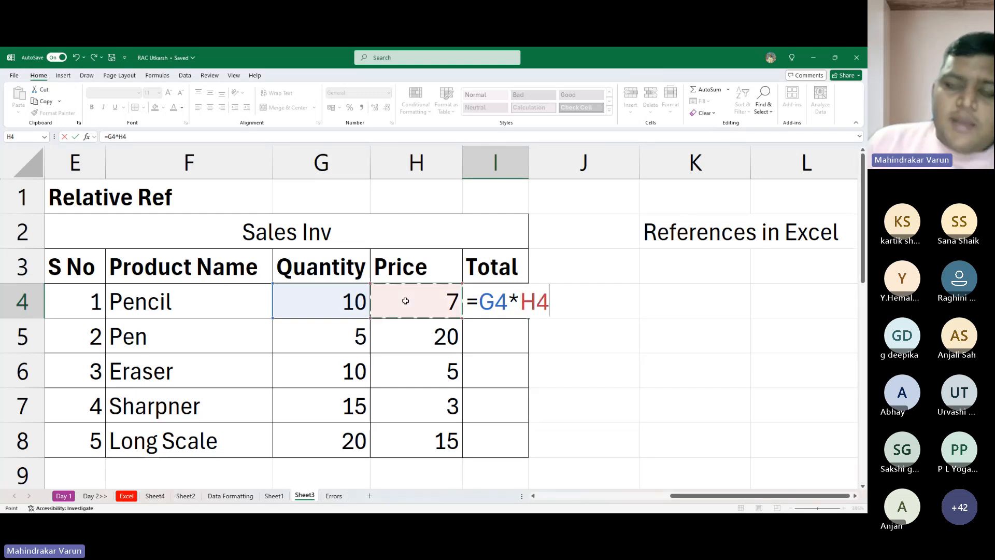
key("Return")
left_click(506, 308)
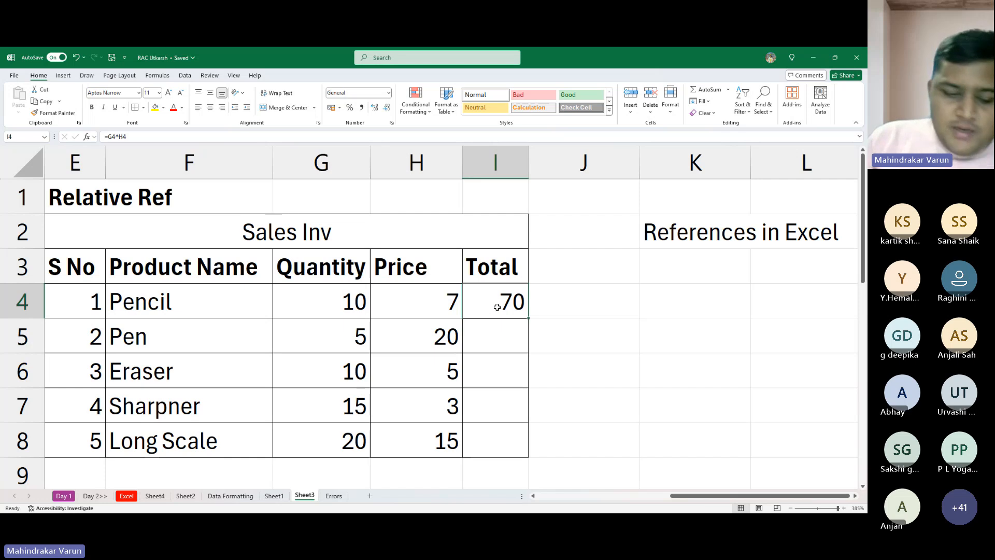
- Enter the hard-coded comparison formula =10*7 in J4, beside the Pencil total
left_click(564, 292)
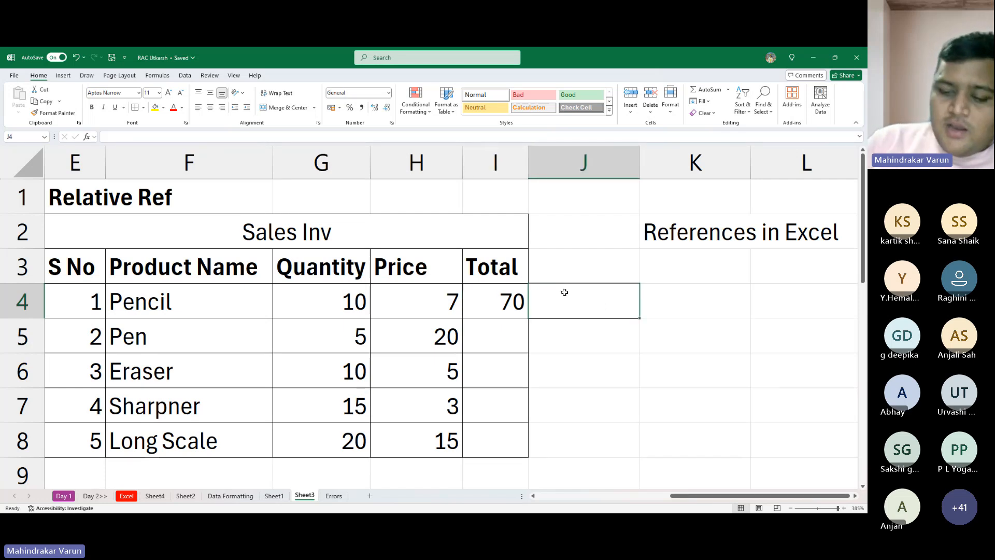
type("=70*")
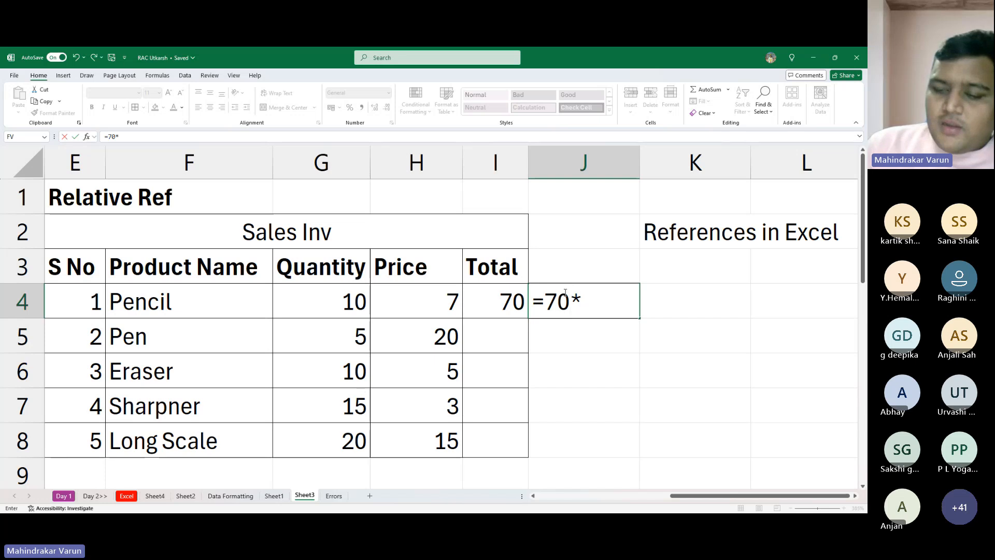
key("BackSpace")
key("BackSpace")
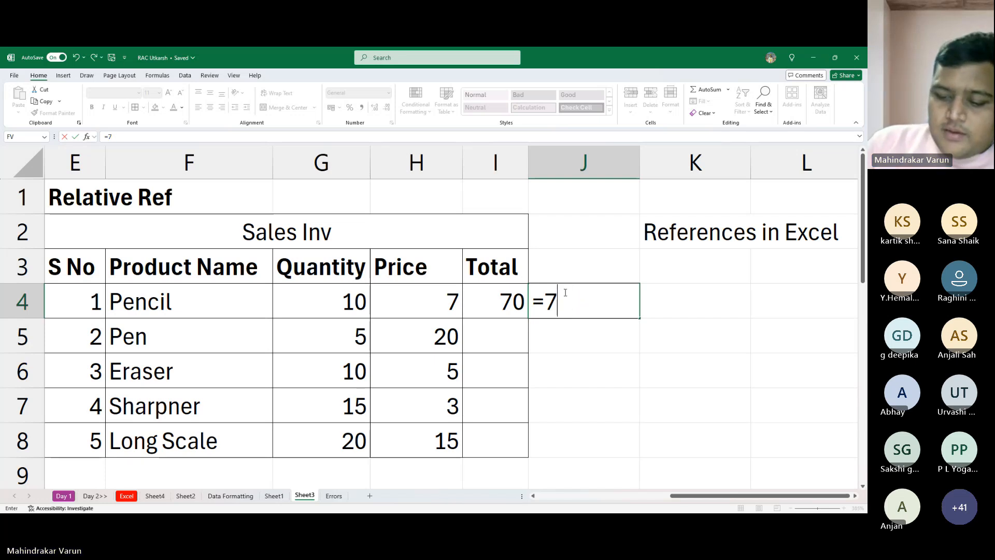
key("BackSpace")
type("10*7")
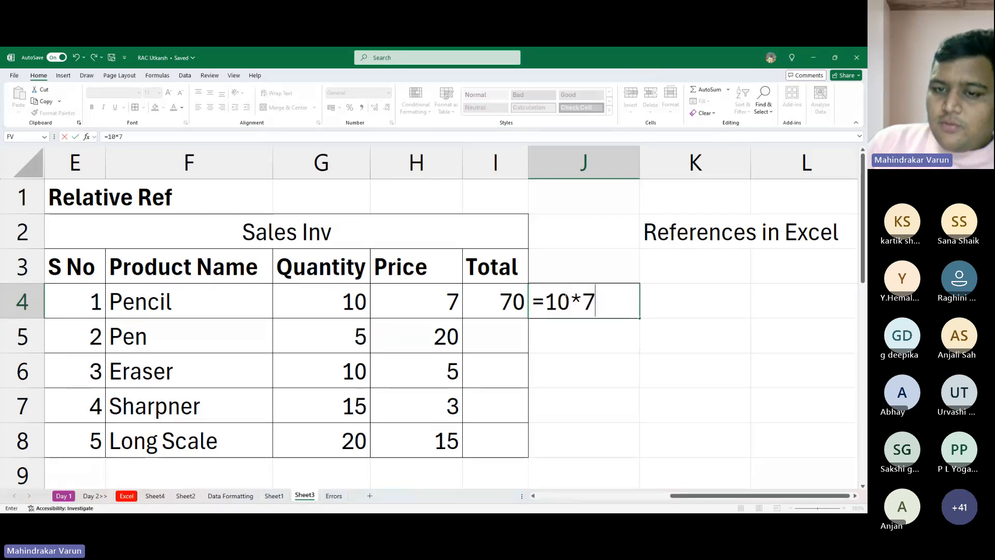
key("Return")
left_click(565, 293)
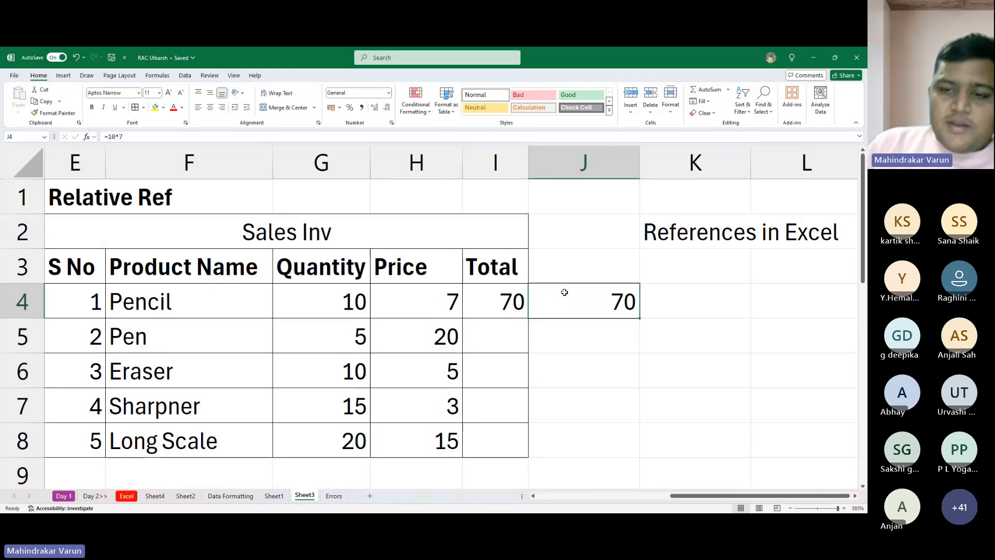
- Compare the typed-number formula in J4 with the cell-reference formula in I4
double_click(565, 292)
key("Escape")
key("Left")
key("F2")
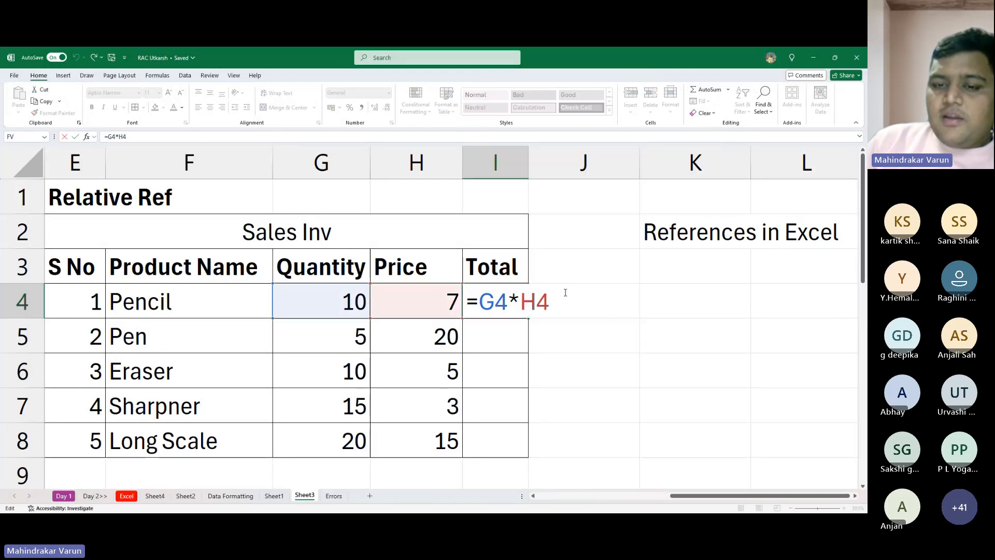
key("Escape")
left_click(565, 293)
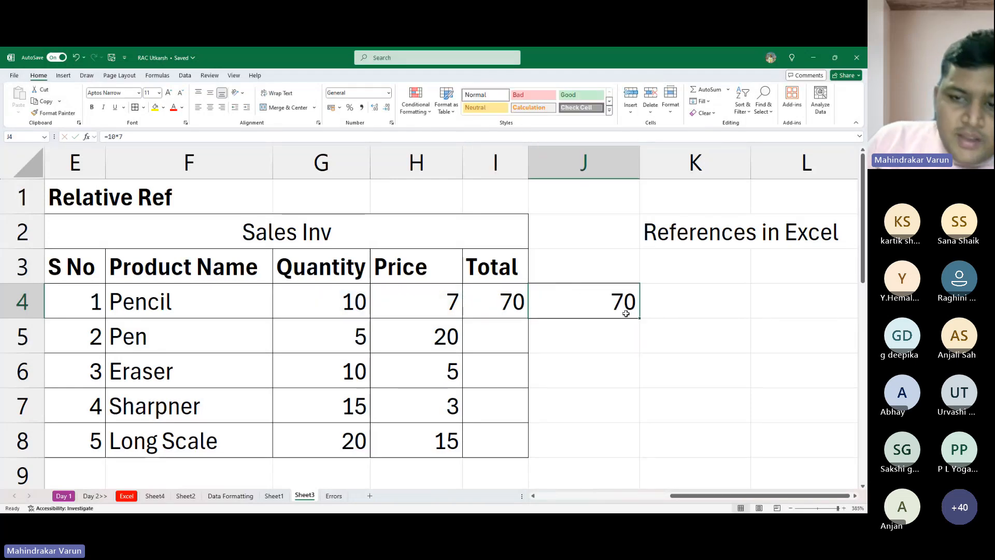
- Fill the J4 formula down to J8 and inspect the copied formulas in J8, J6 and J5
left_click_drag(640, 320, 606, 448)
double_click(592, 438)
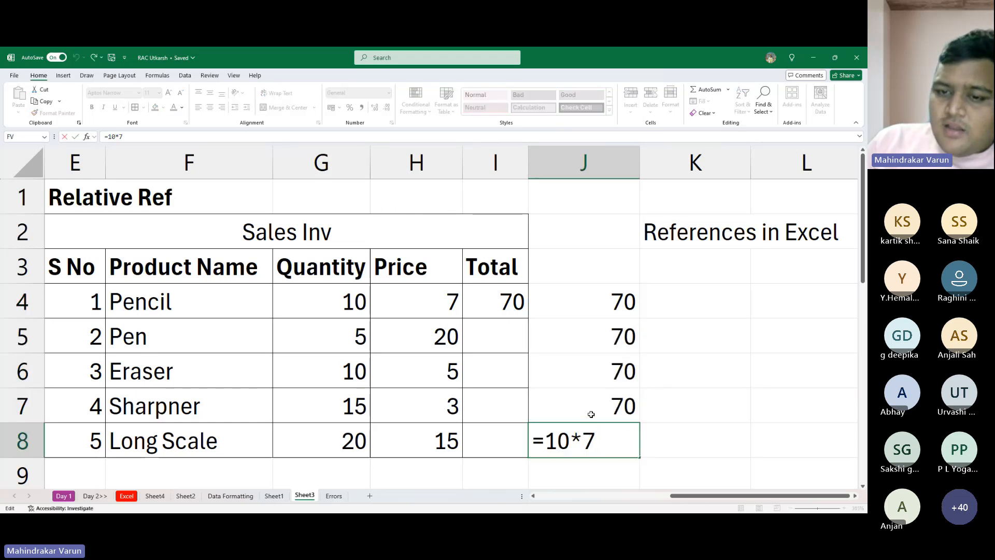
key("Escape")
double_click(584, 357)
left_click(598, 334)
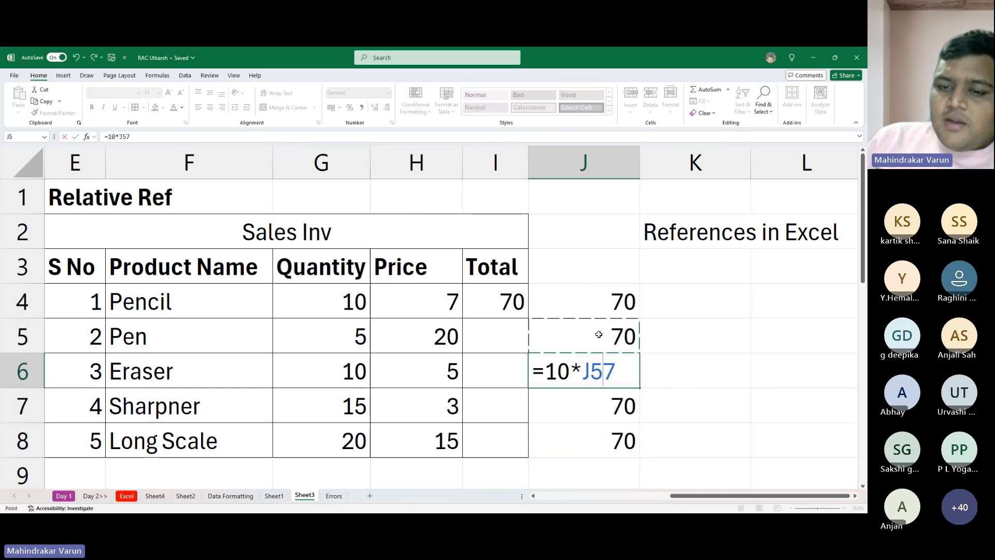
key("Escape")
double_click(599, 334)
key("Escape")
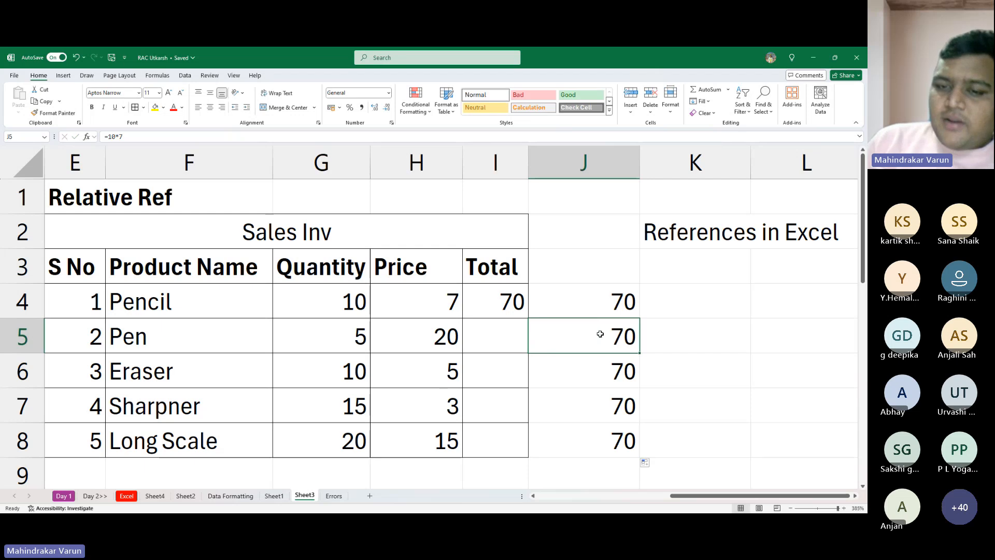
- Review the cell-reference formula in I4 and fill it down to I8 for the remaining product totals
left_click(497, 321)
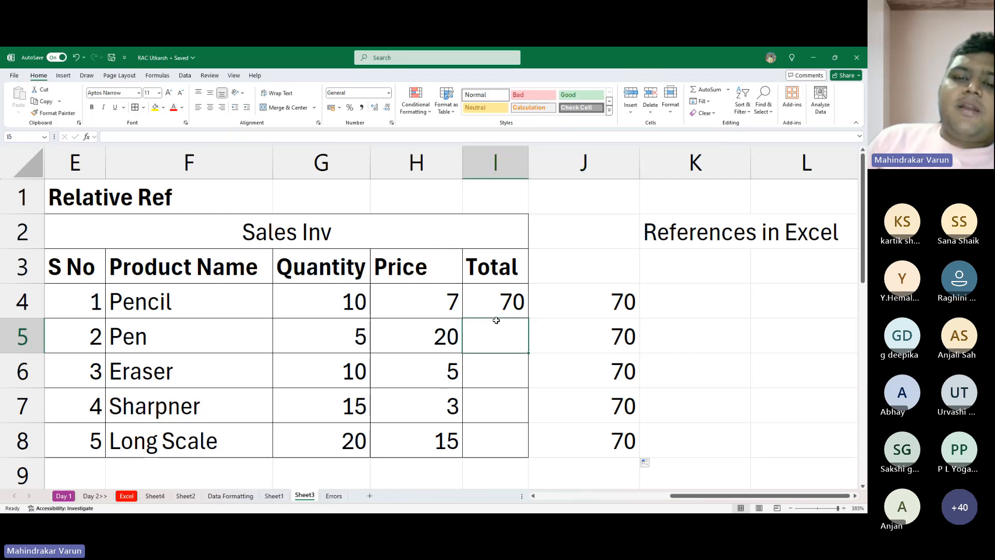
left_click(506, 297)
type("3")
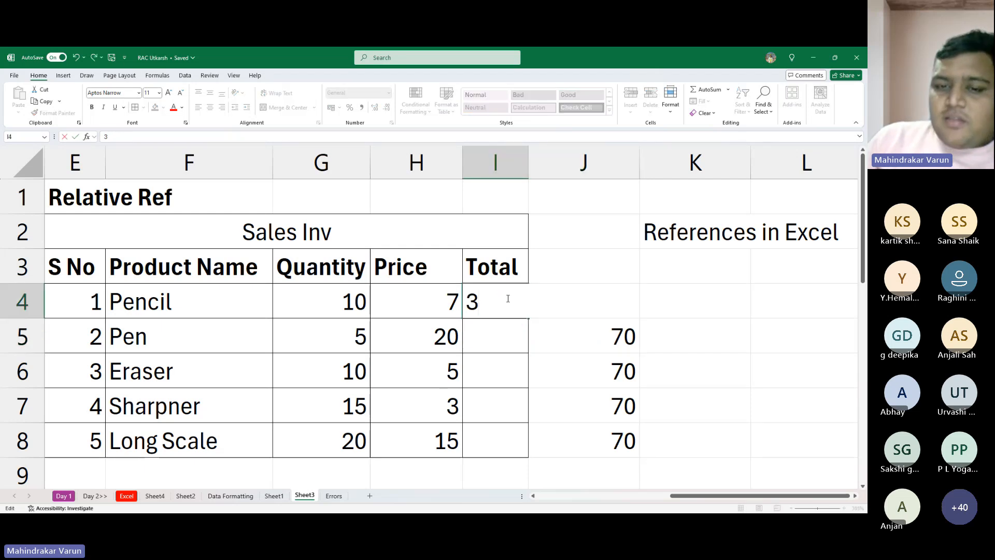
key("Escape")
double_click(506, 297)
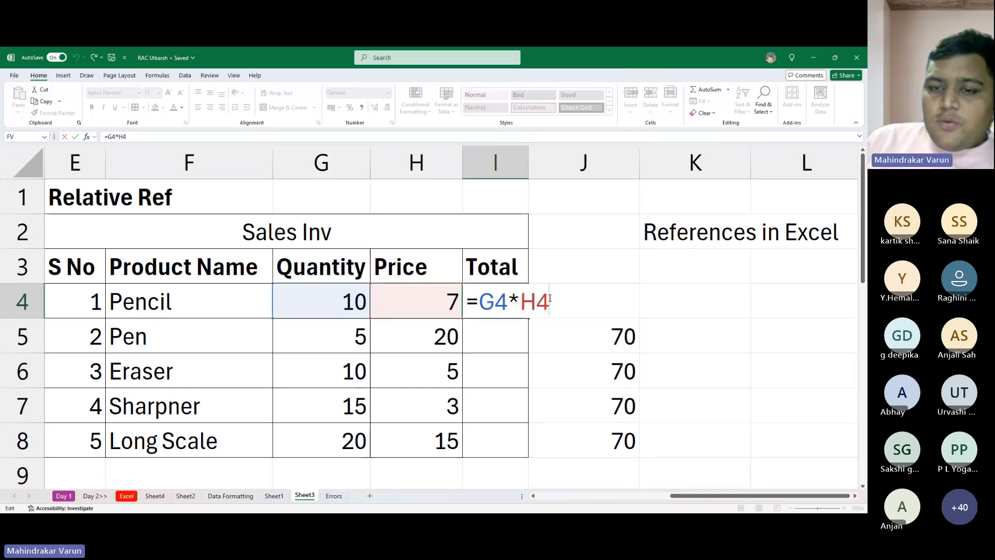
key("ctrl+Return")
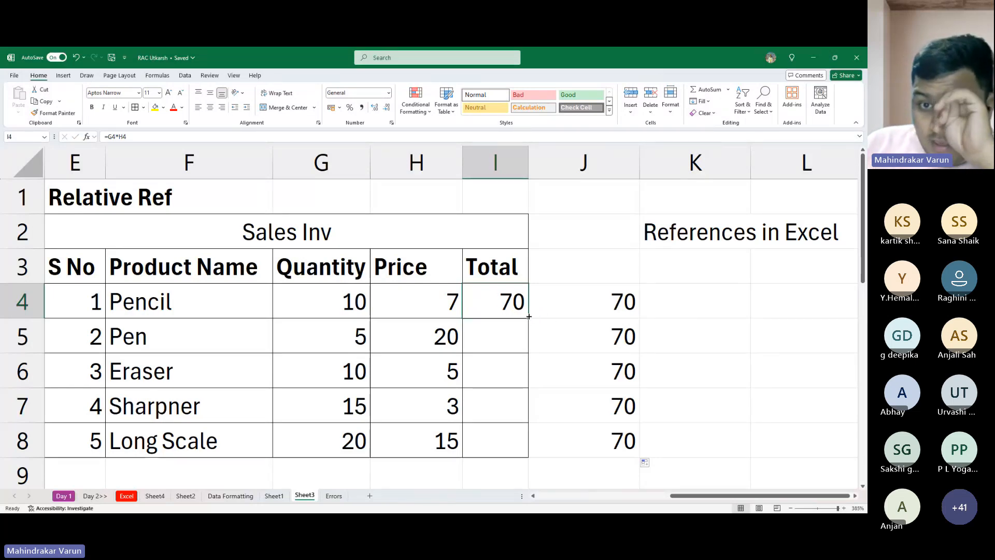
left_click_drag(529, 316, 539, 452)
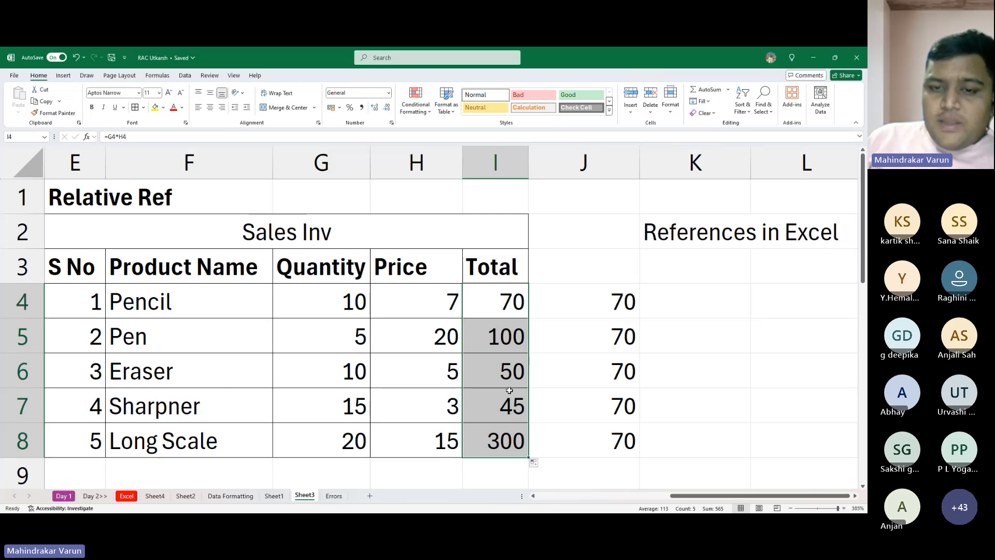
- Inspect the hard-coded formula in J5 and the copied cell-reference formulas in I5 through I8
left_click(570, 332)
type("=10*7")
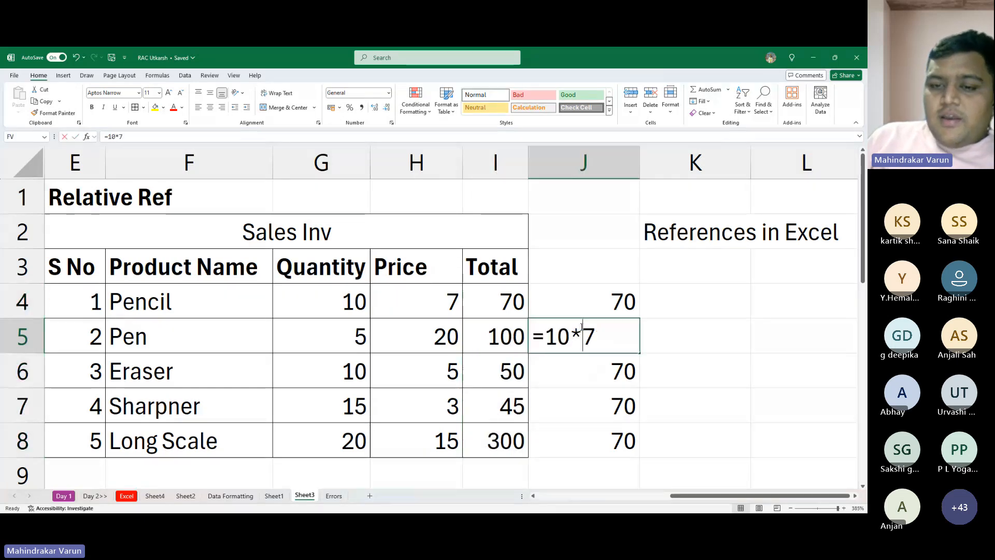
key("ctrl+Return")
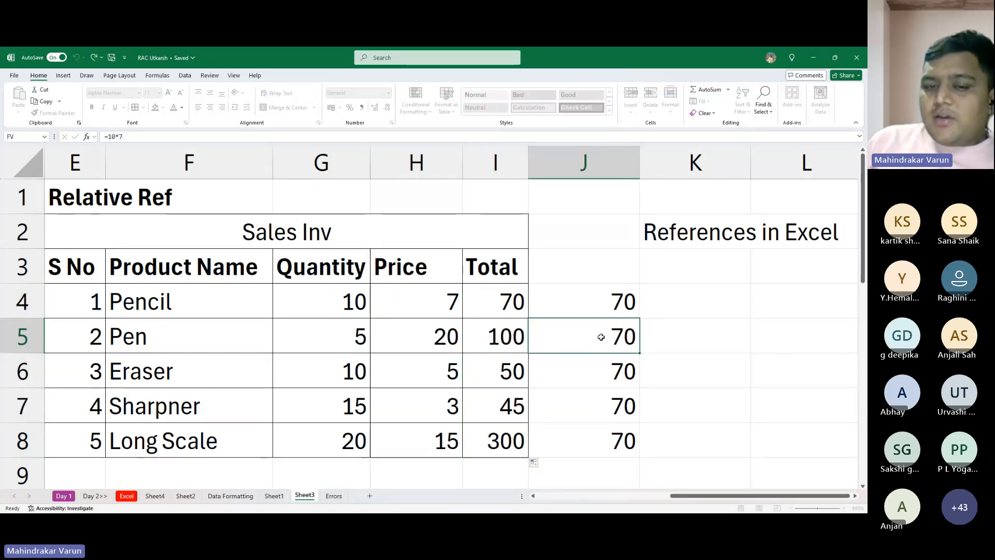
double_click(491, 335)
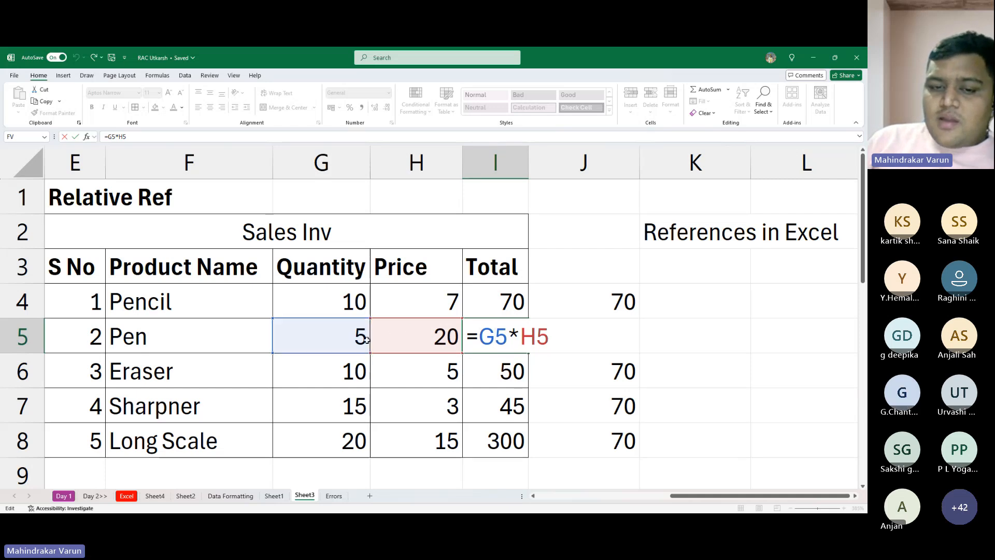
key("ctrl+Return")
double_click(494, 371)
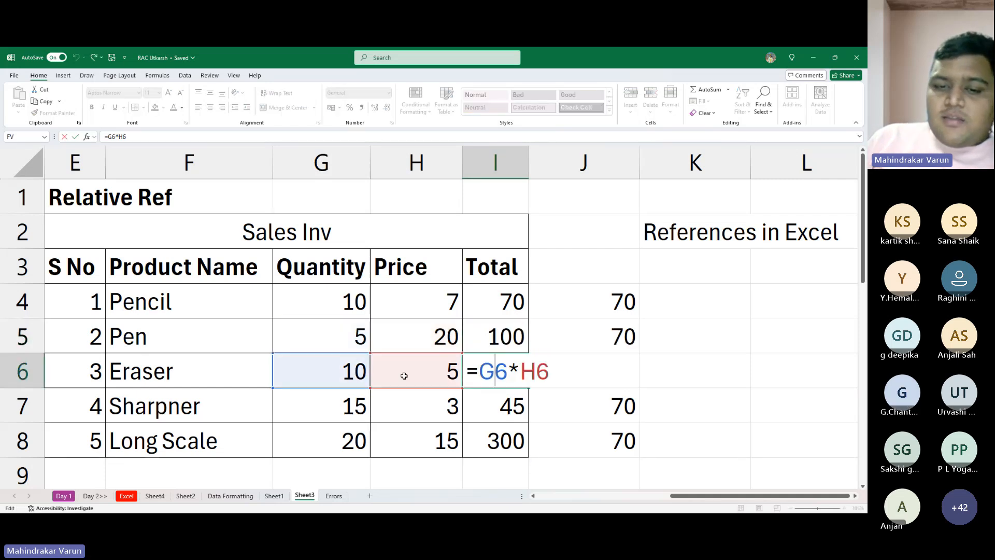
key("Return")
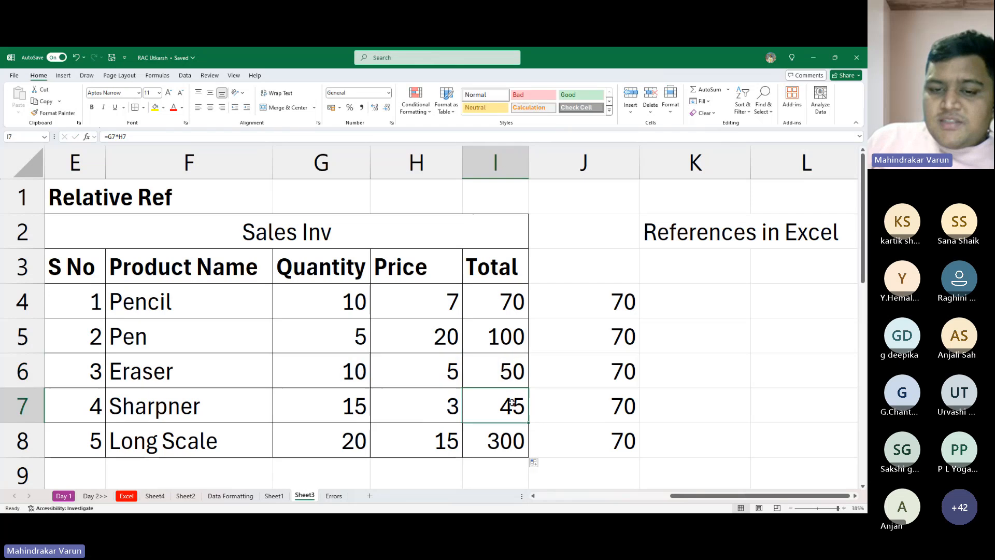
double_click(488, 414)
key("ctrl+Return")
double_click(491, 430)
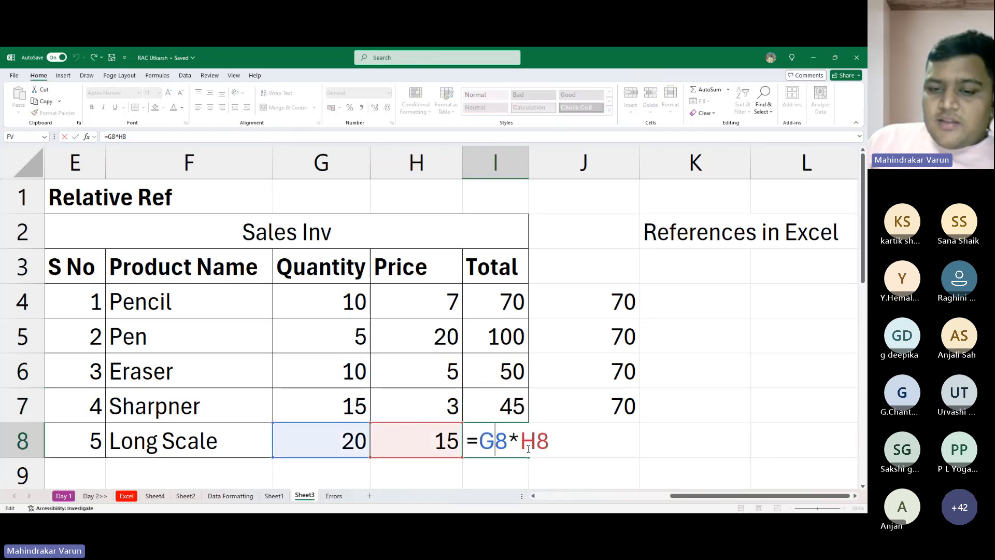
key("ctrl+Return")
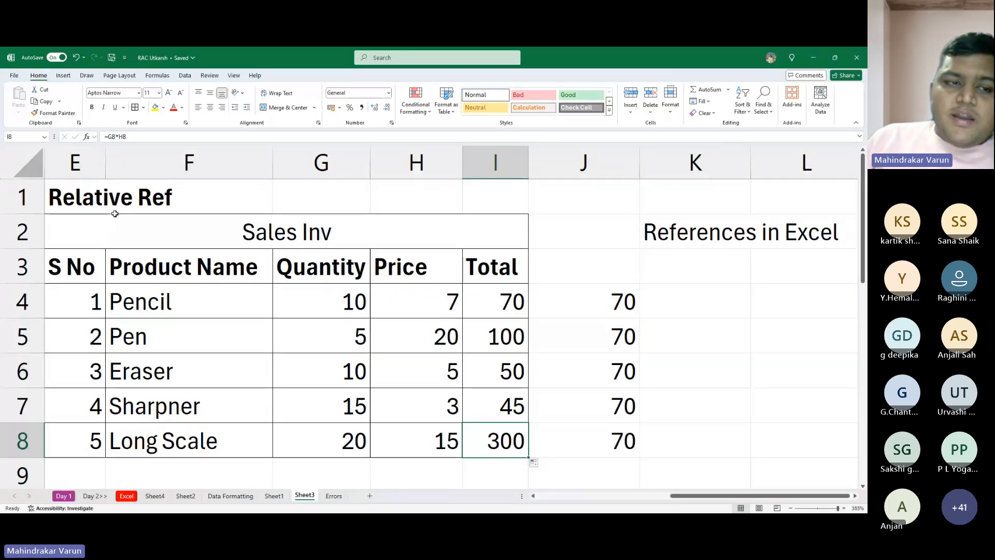
- Italicize the "Relative Ref" heading in E1
left_click(114, 194)
key("Left")
key("ctrl+i")
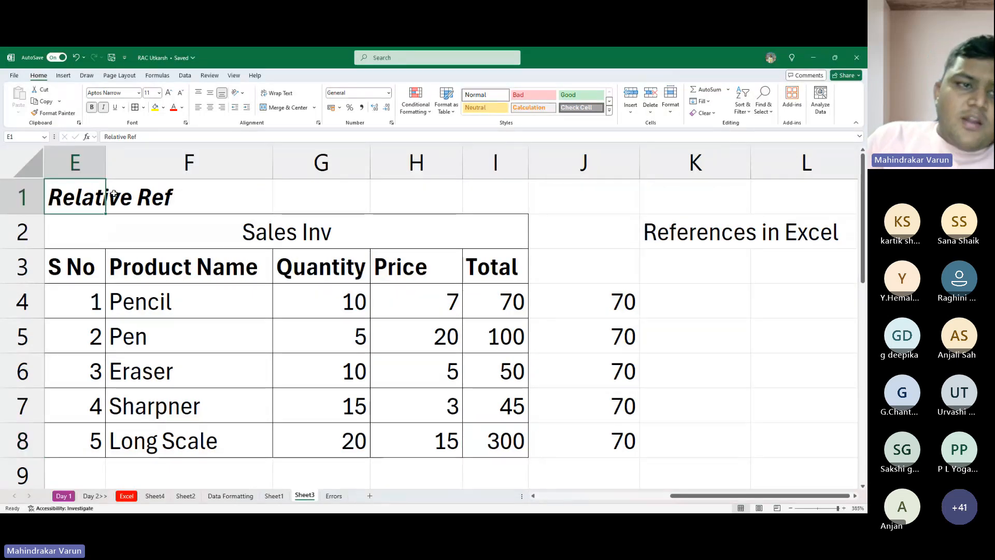
key("alt+Tab")
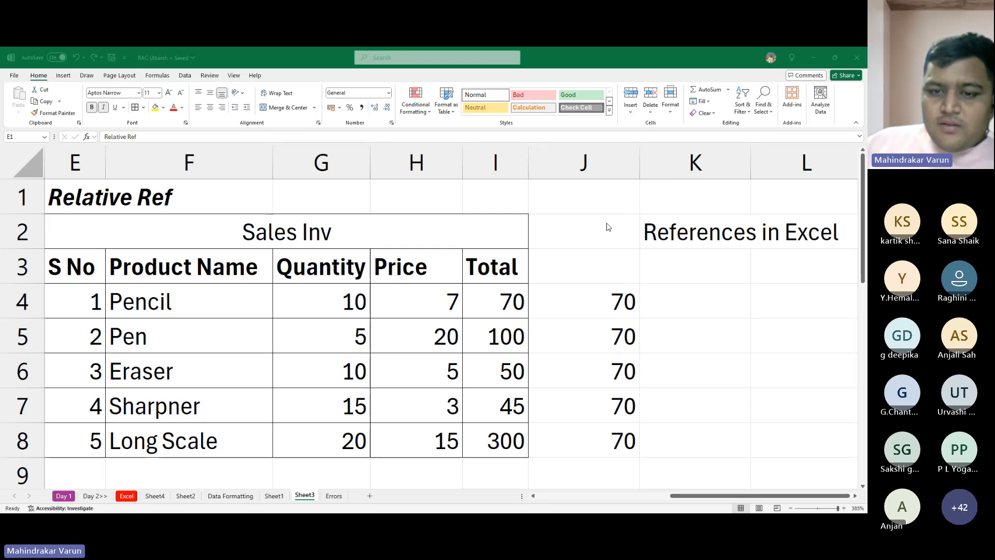
key("alt+Tab")
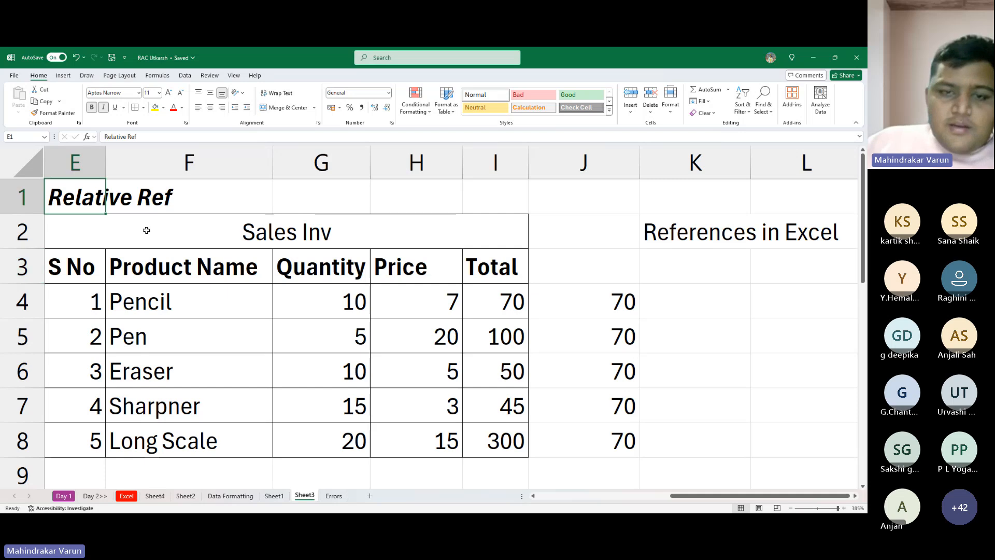
- Copy the sales table from E3:I8, headers included, and paste it starting at E12
mouse_move(58, 230)
left_mouse_down()
mouse_move(78, 225)
mouse_move(409, 438)
mouse_move(402, 433)
left_mouse_up()
left_click_drag(73, 267, 480, 440)
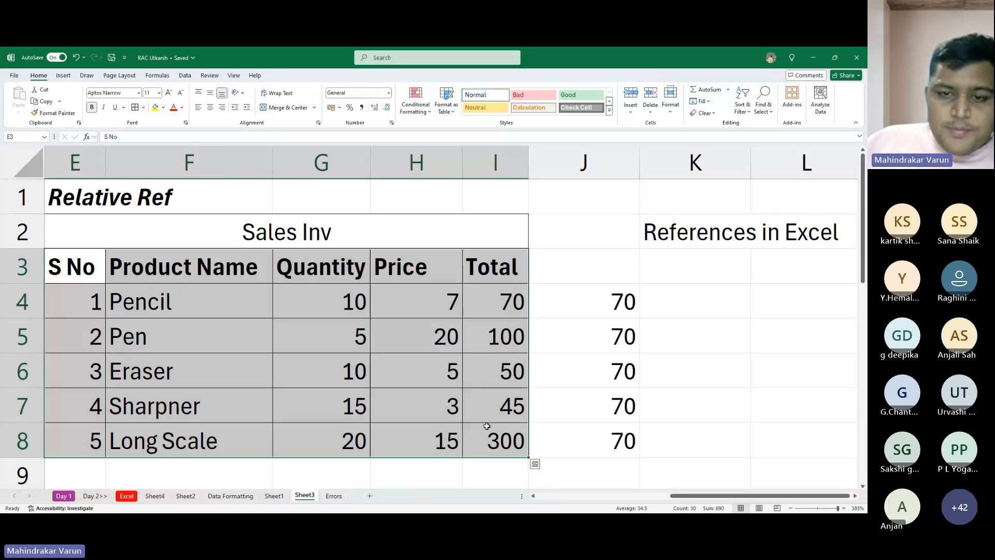
key("ctrl+c")
scroll(343, 361, "down", 2)
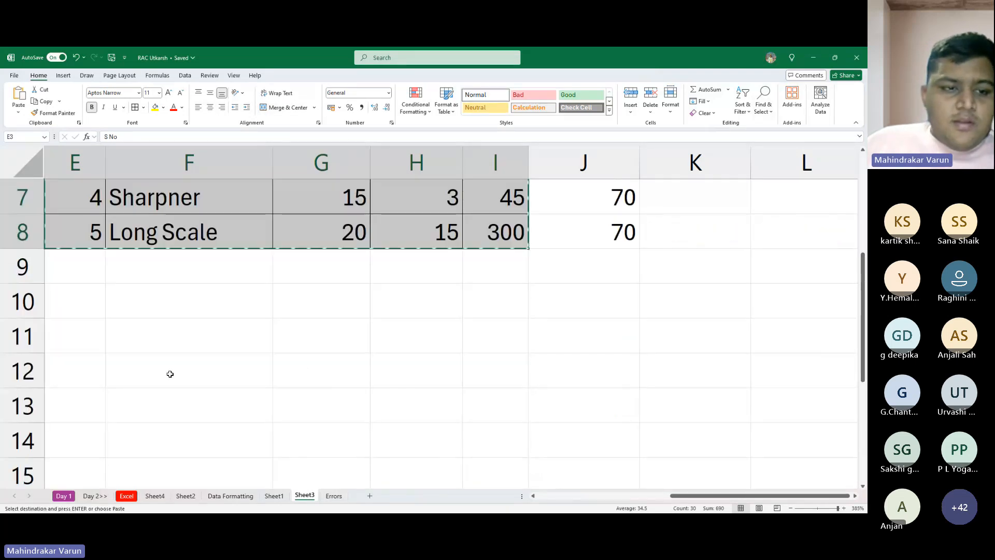
left_click(101, 374)
scroll(298, 397, "down", 3)
scroll(222, 380, "up", 3)
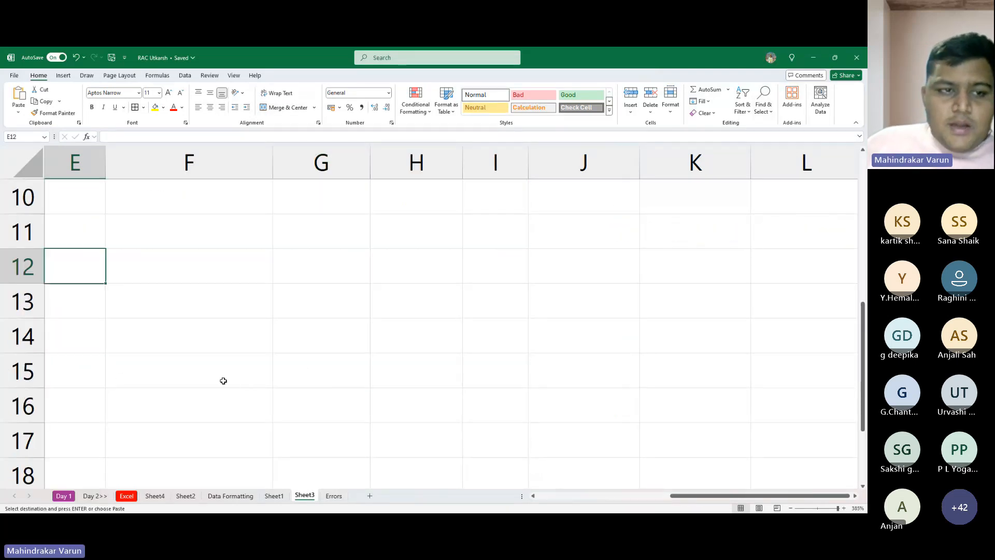
scroll(98, 321, "down", 1)
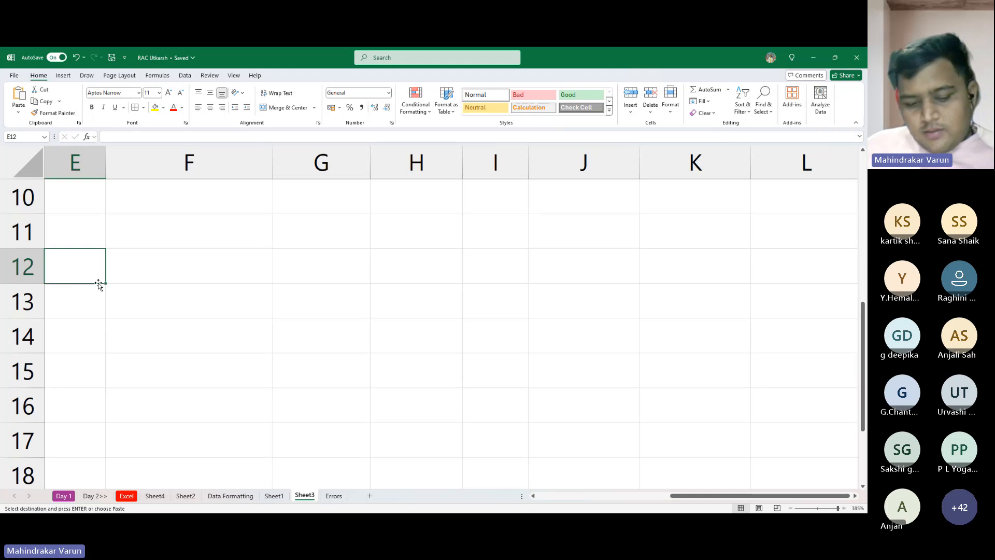
key("ctrl+v")
scroll(94, 281, "up", 1)
scroll(94, 281, "down", 1)
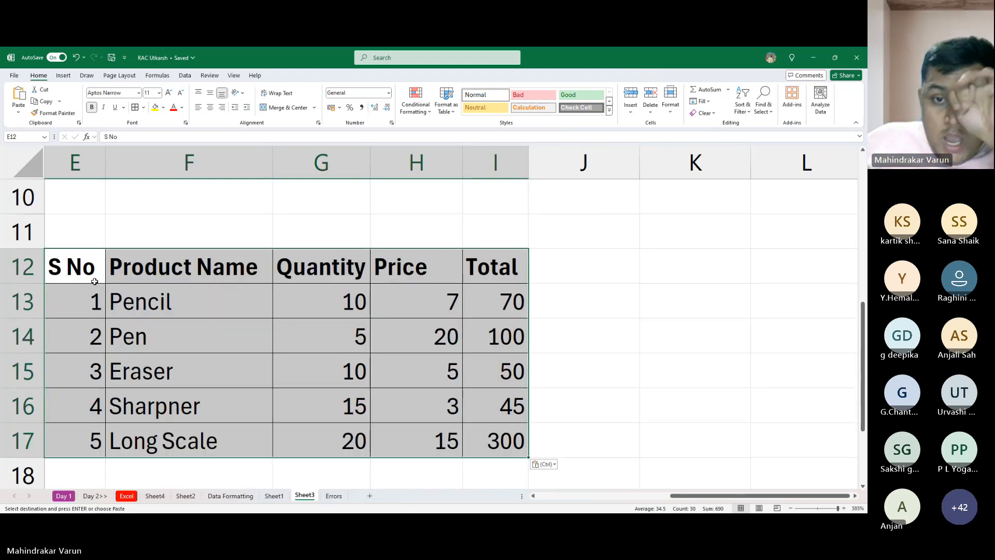
left_click(351, 311)
left_click(79, 204)
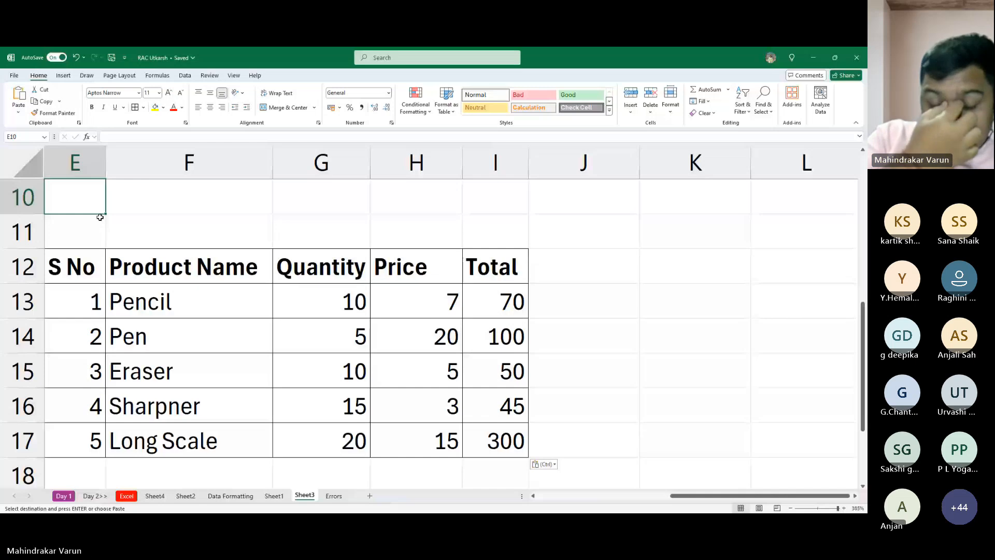
type("Ab")
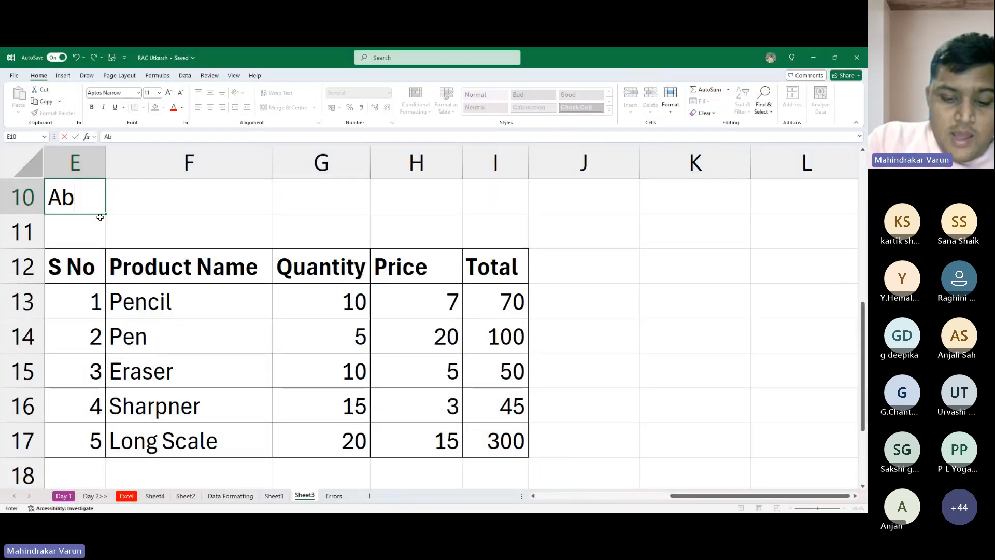
type("so")
key("BackSpace")
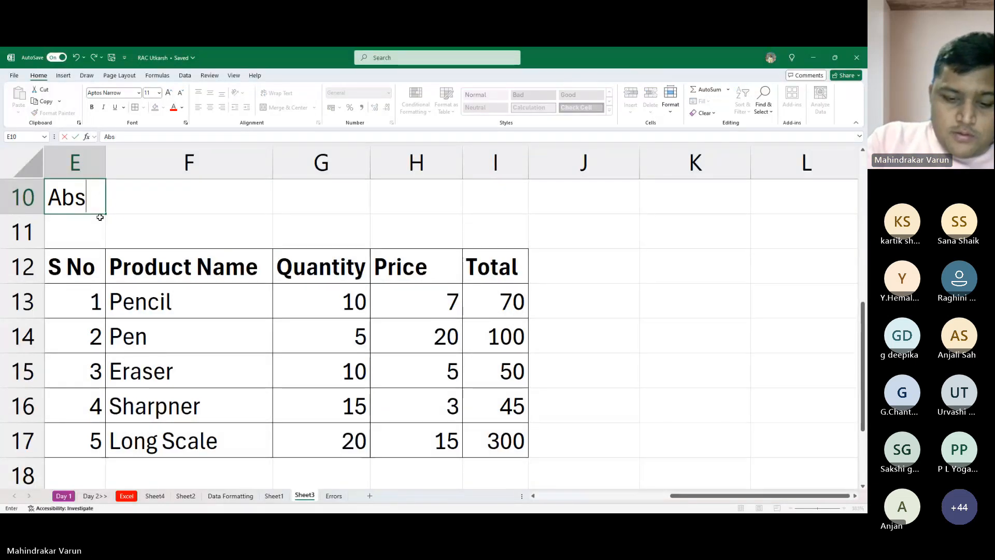
type("lour")
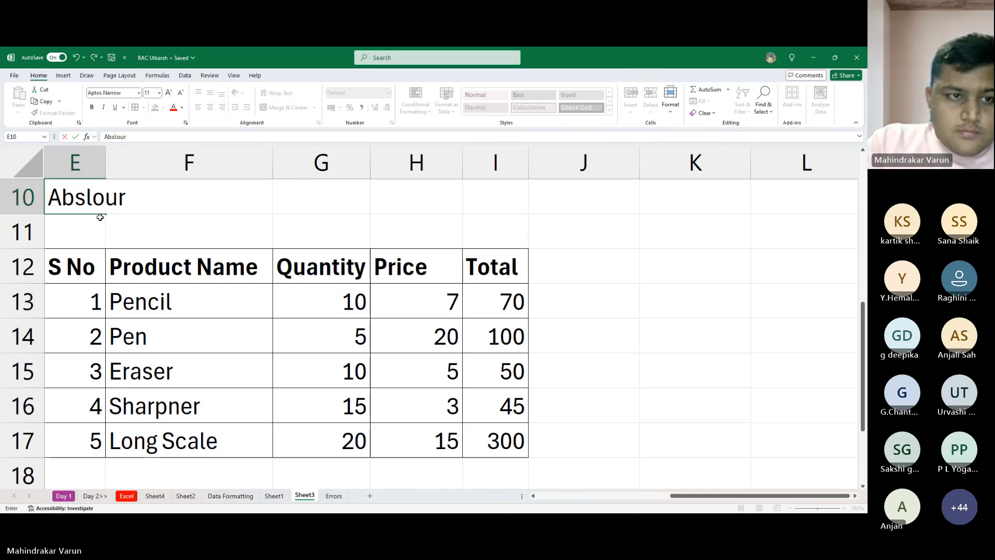
key("BackSpace")
key("BackSpace")
key("BackSpace")
key("Escape")
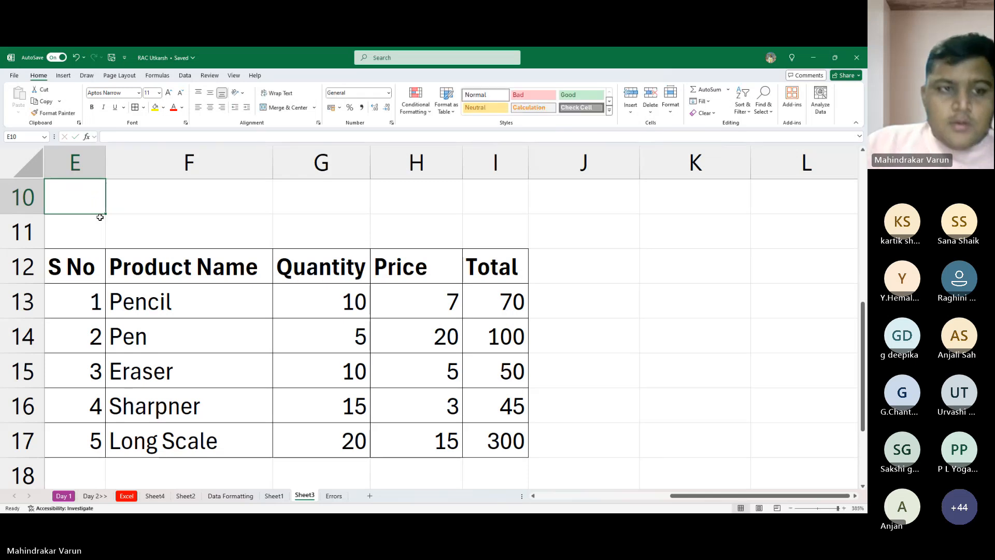
- Copy the "2. Absolute" label from A5 into E10, above the duplicated sales table
key("ctrl+Up")
key("ctrl+Left")
key("ctrl+Up")
key("ctrl+Up")
key("Down")
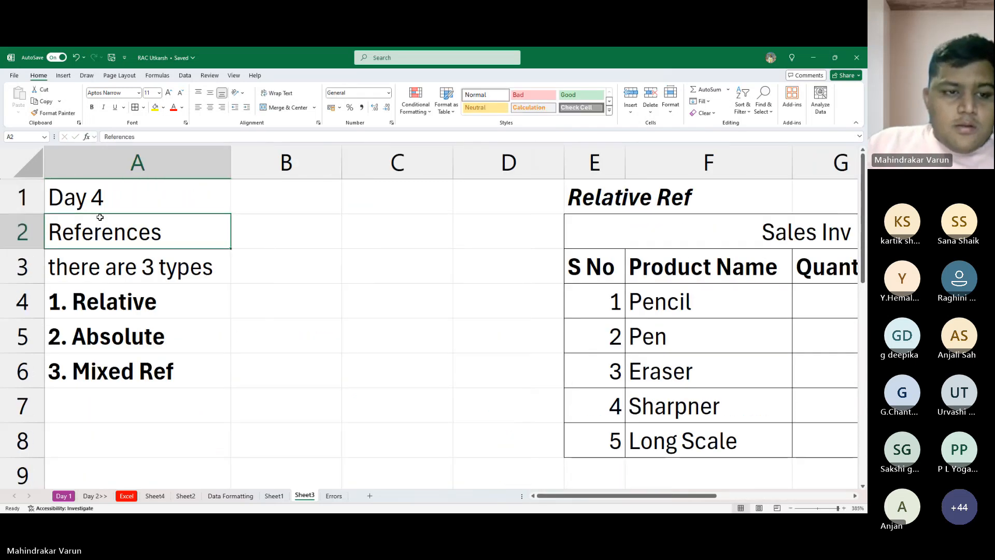
key("Down")
key("Down")
key("Down")
key("ctrl+c")
key("Right")
key("ctrl+Right")
key("Right")
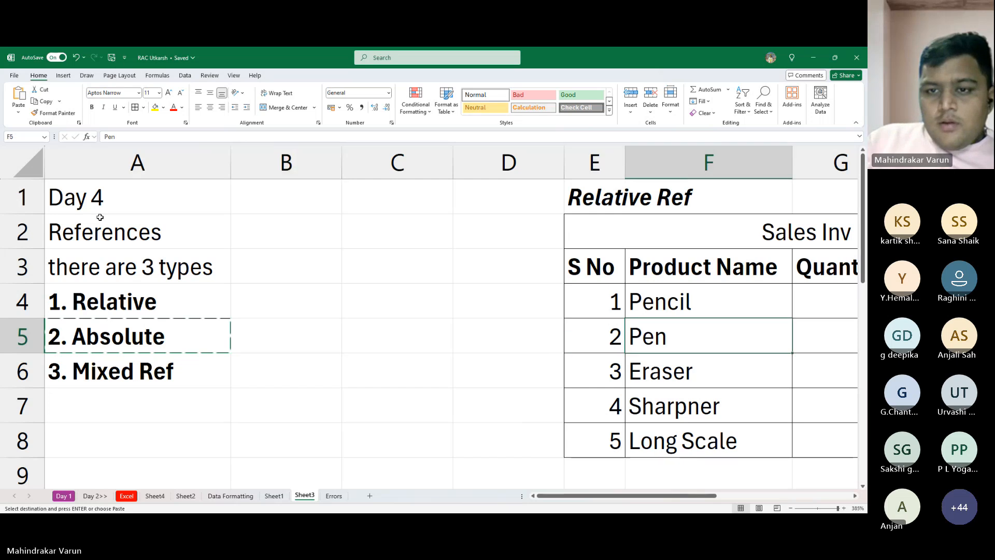
key("Down")
key("ctrl+Down")
key("ctrl+Down")
key("ctrl+Down")
key("Down")
key("Right")
key("Right")
key("Right")
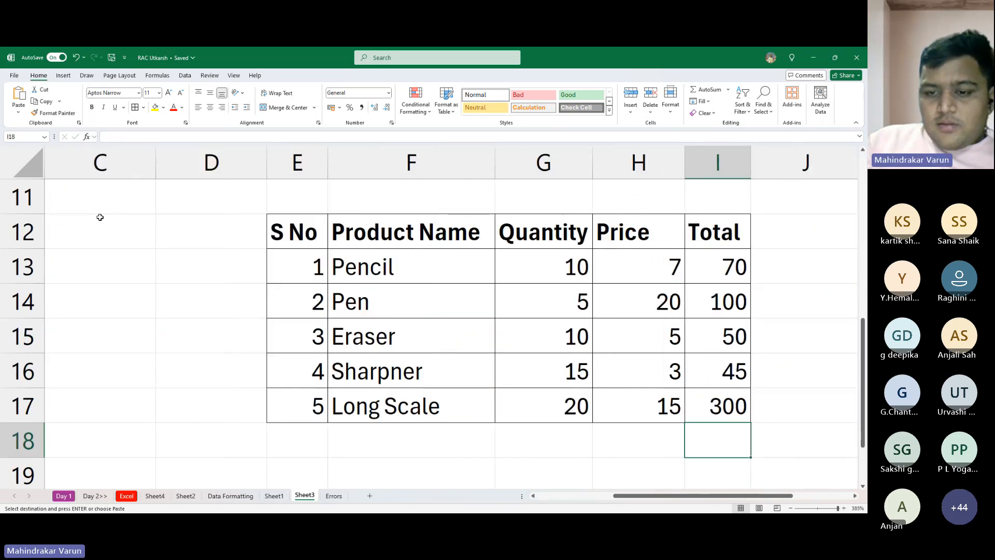
key("Right")
key("Right")
key("Up")
key("Up")
key("Up")
key("Up")
key("Up")
key("Up")
key("Up")
key("Up")
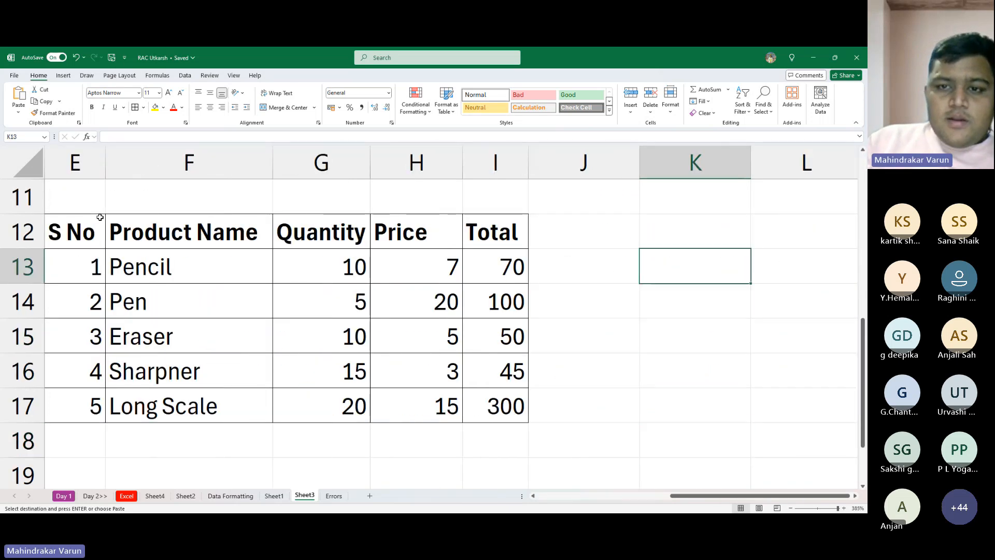
key("Left")
key("Left")
key("Left")
key("Left")
key("Left")
key("Left")
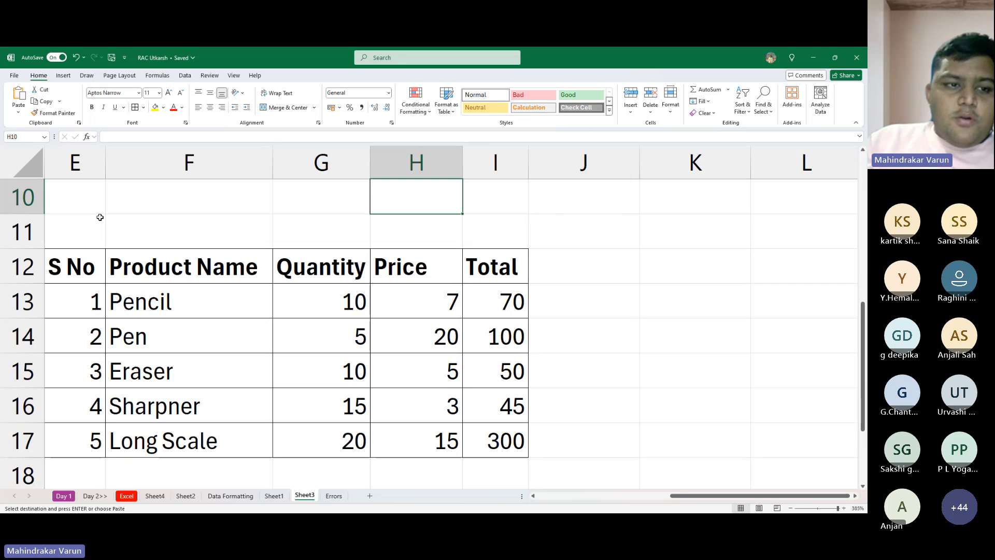
key("ctrl+v")
key("Escape")
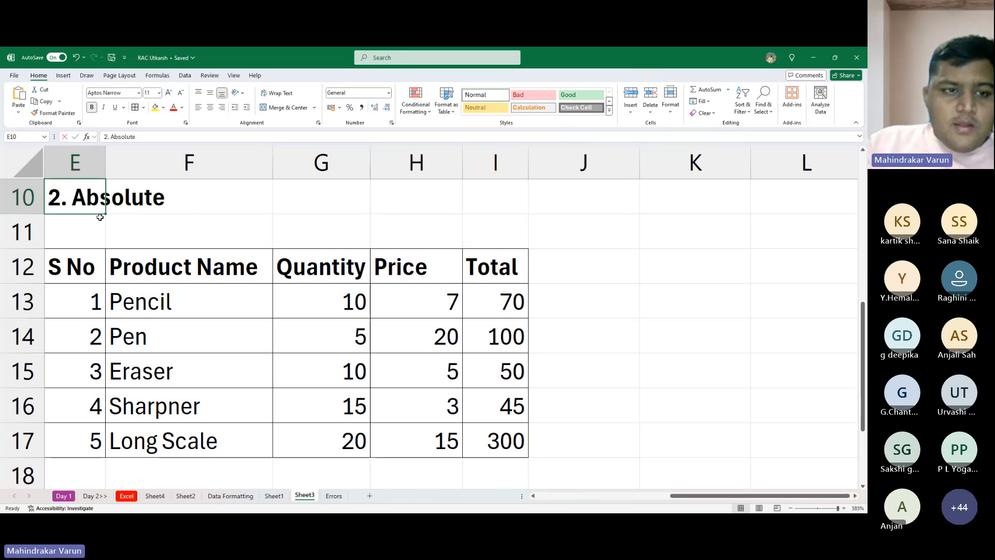
- Edit the heading in E10 to read "Absolute Ref", without the list number
key("F2")
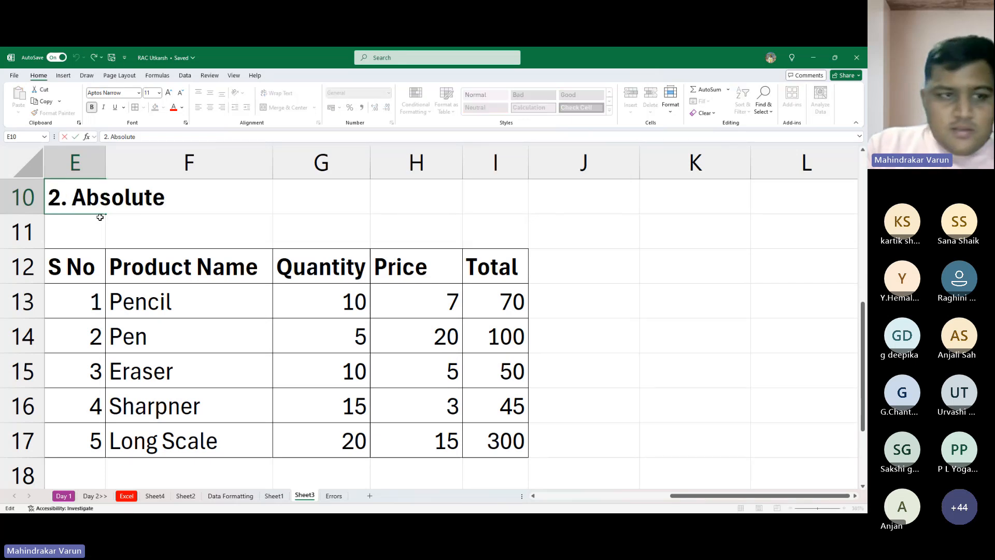
key("BackSpace")
key("BackSpace")
key("BackSpace")
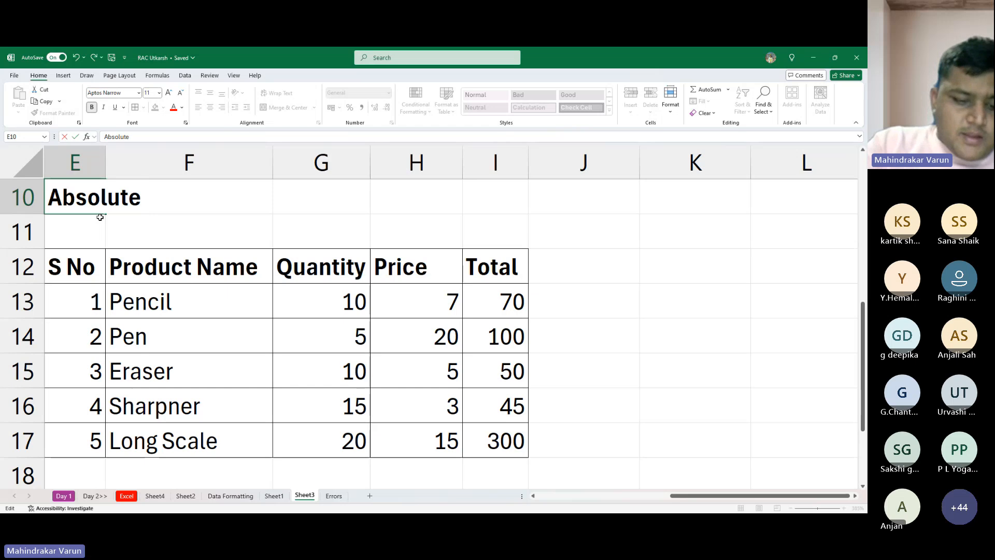
type("Ref")
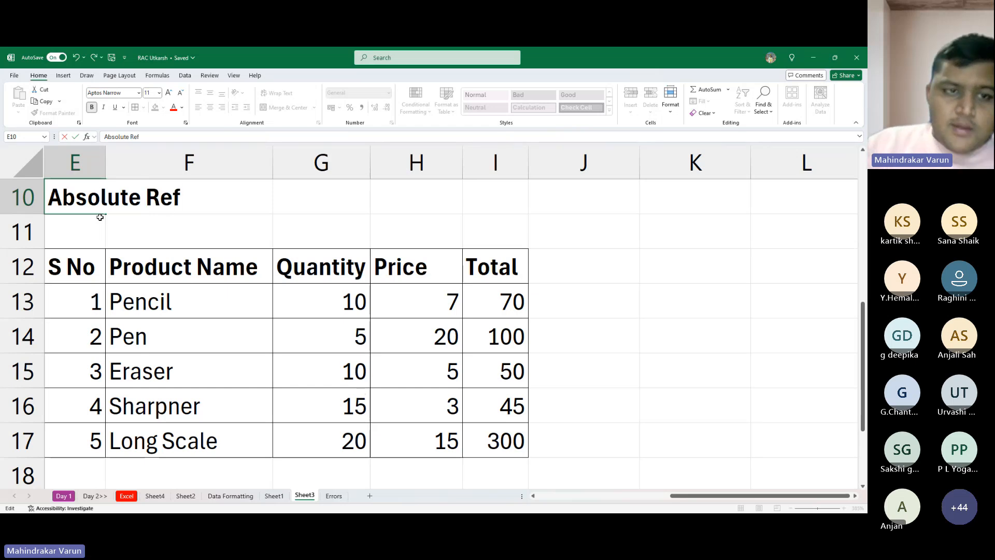
key("Return")
- Widen column I and enter the label "Discount -" in I11, above the Total header
key("Down")
key("Right")
key("Right")
key("Right")
key("Right")
key("Right")
key("Up")
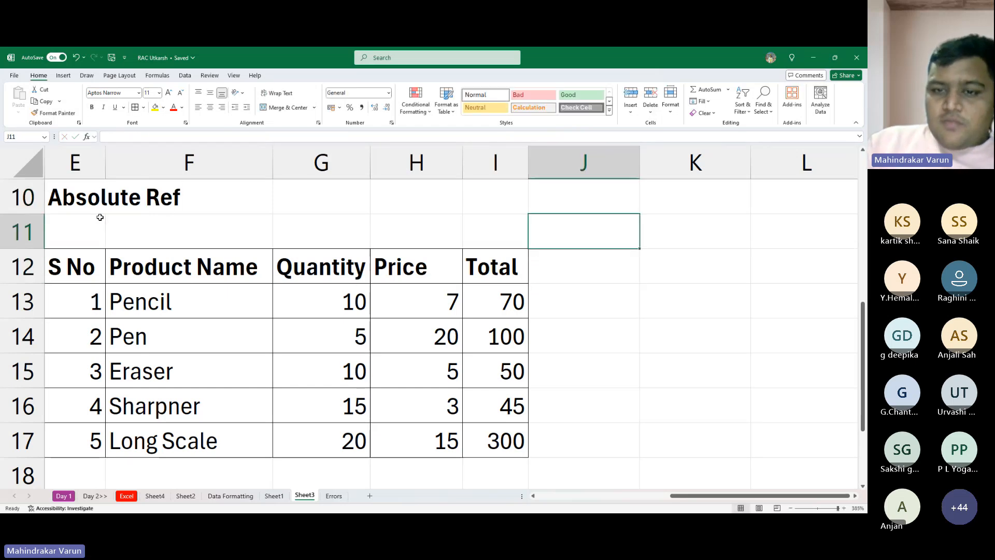
key("Left")
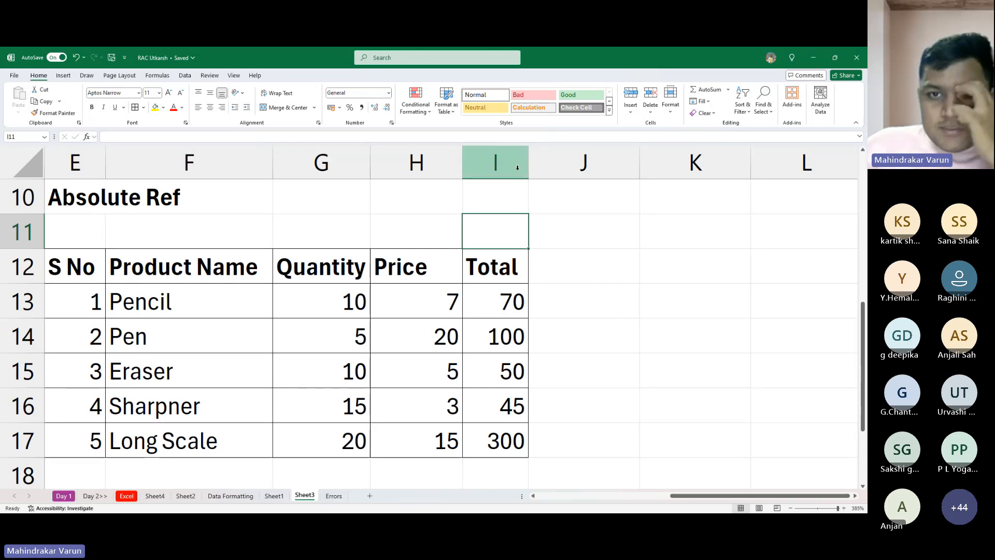
left_click_drag(524, 170, 579, 171)
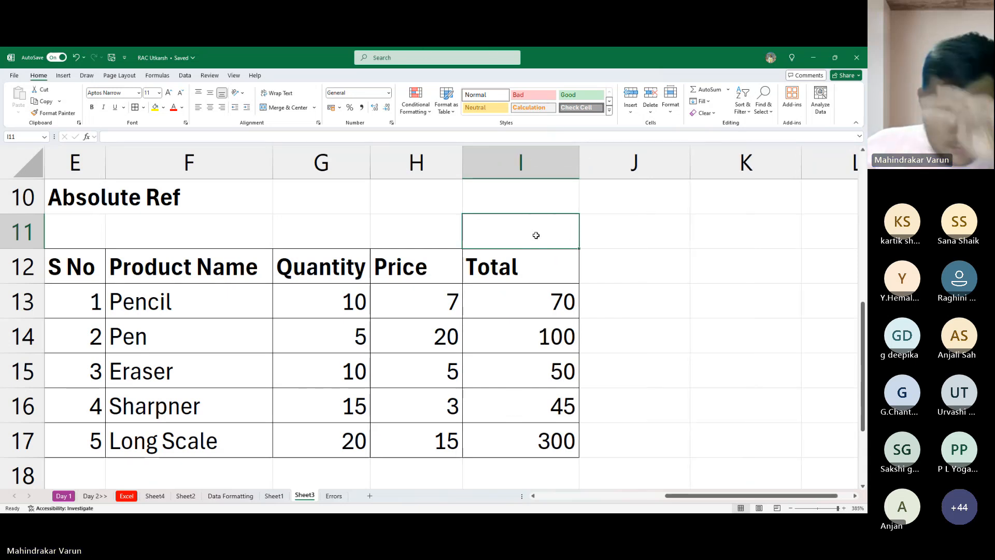
type("Dis")
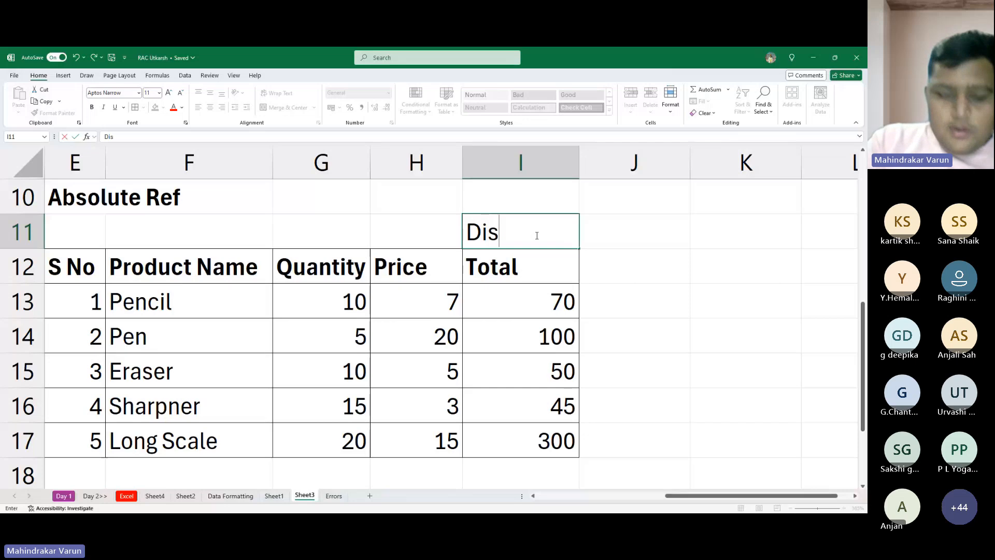
type("count")
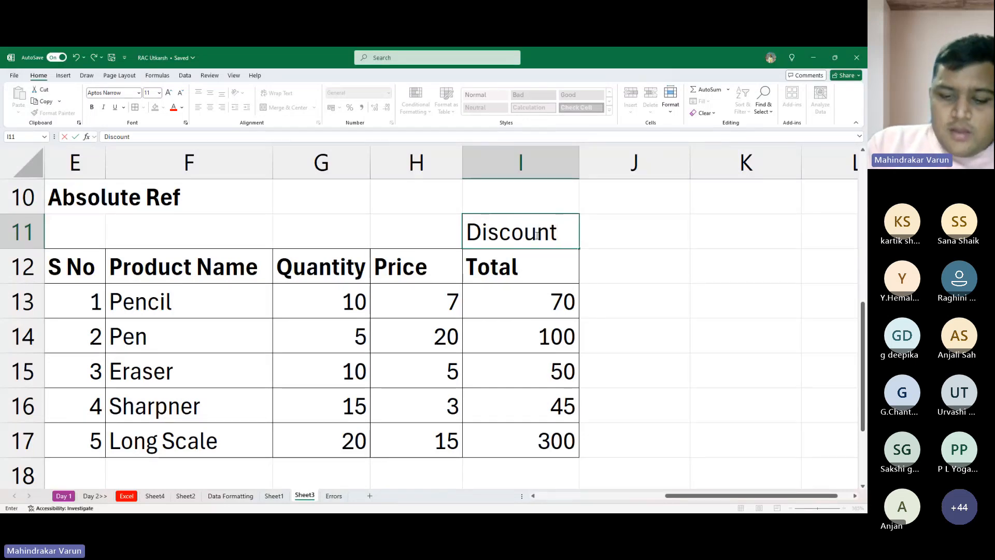
type(" -")
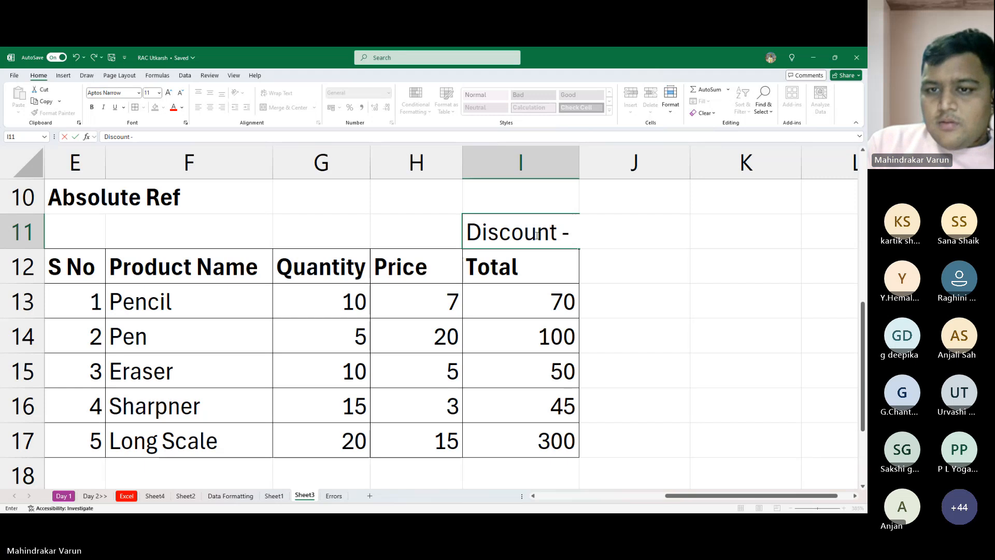
key("Return")
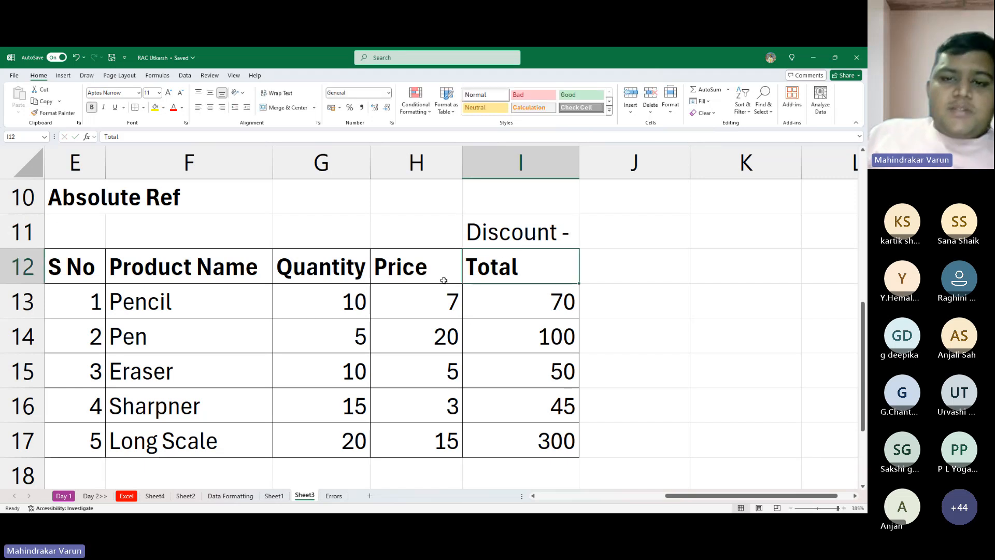
- Enter 10% in J11 beside the discount label and make it bold
left_click(599, 225)
key("End")
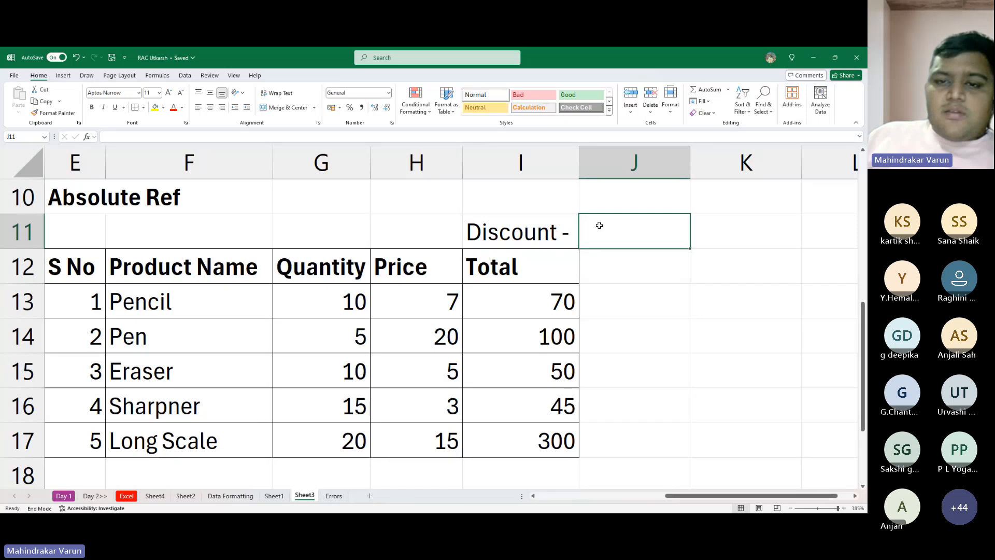
type("%")
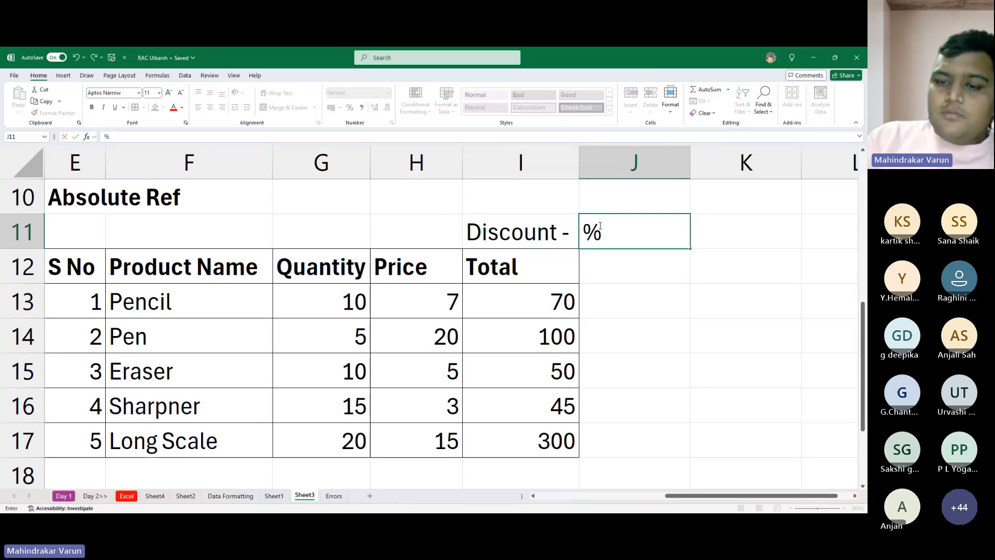
key("Escape")
type("10")
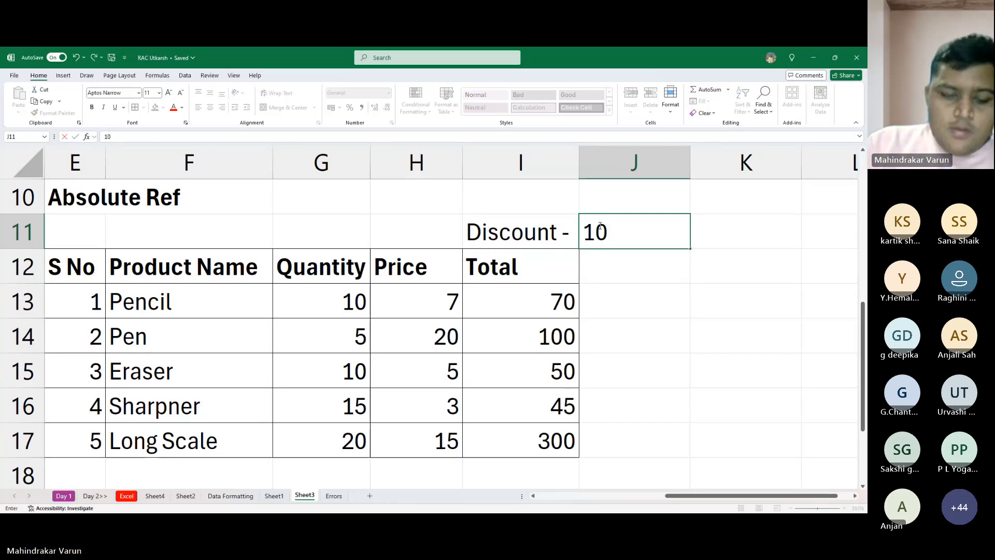
type("%")
key("Return")
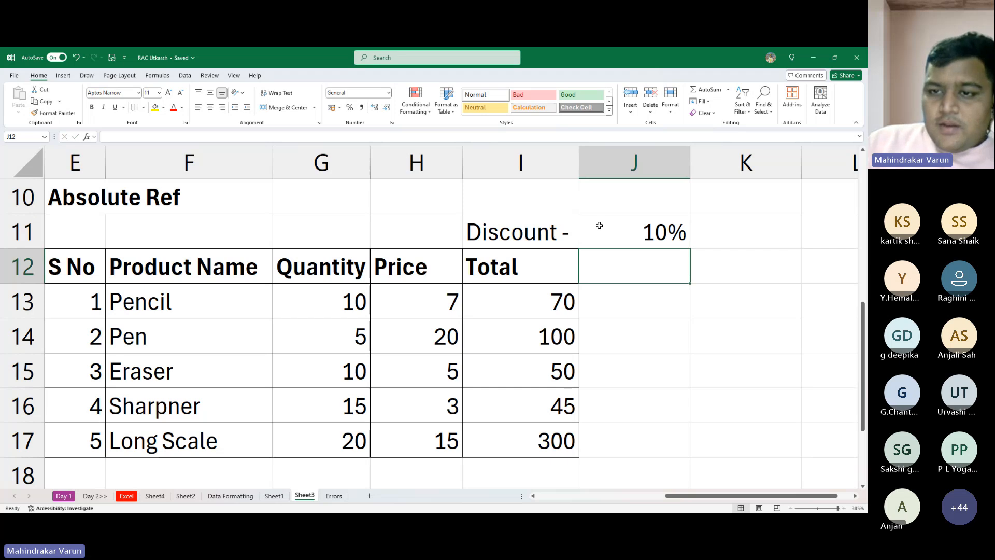
left_click(599, 225)
key("ctrl+b")
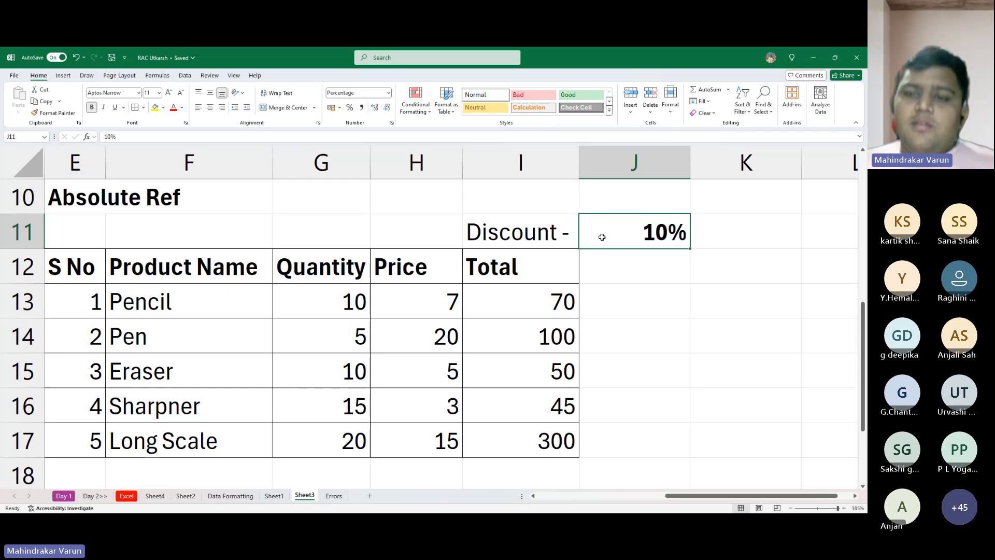
key("Down")
key("Down")
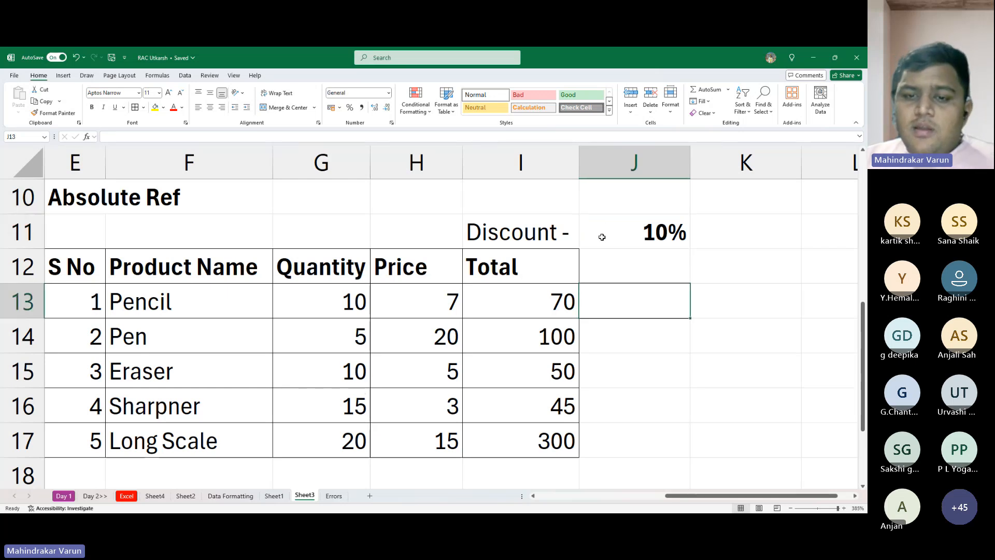
key("Left")
key("Up")
key("Right")
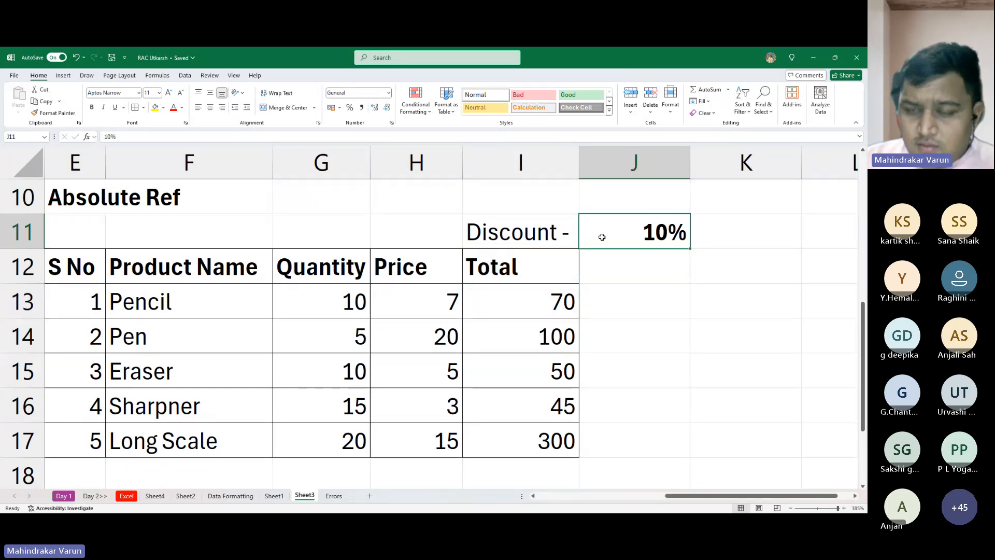
- Move the bold 10% discount value from J11 down to J12, beside the Total header
key("Up")
key("Left")
key("Right")
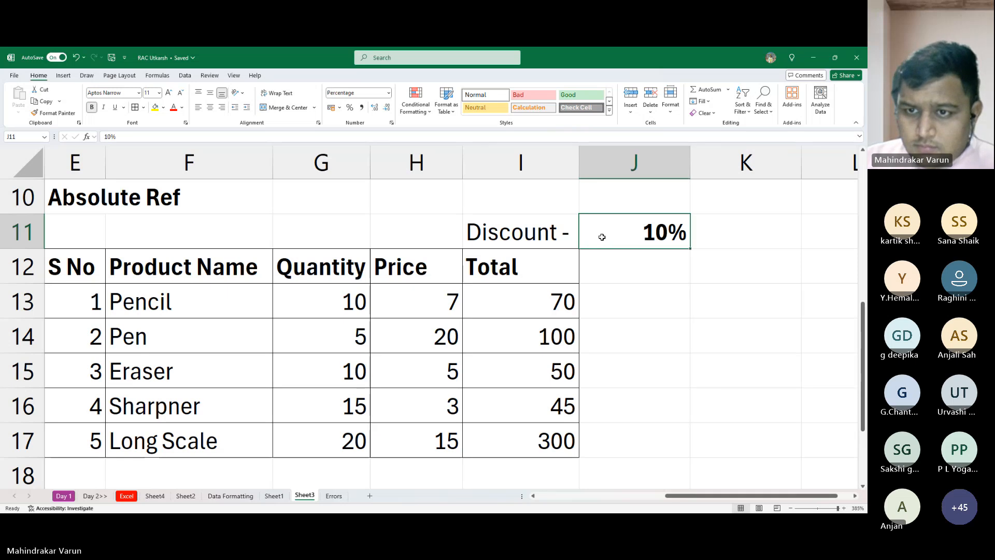
key("ctrl+c")
key("Down")
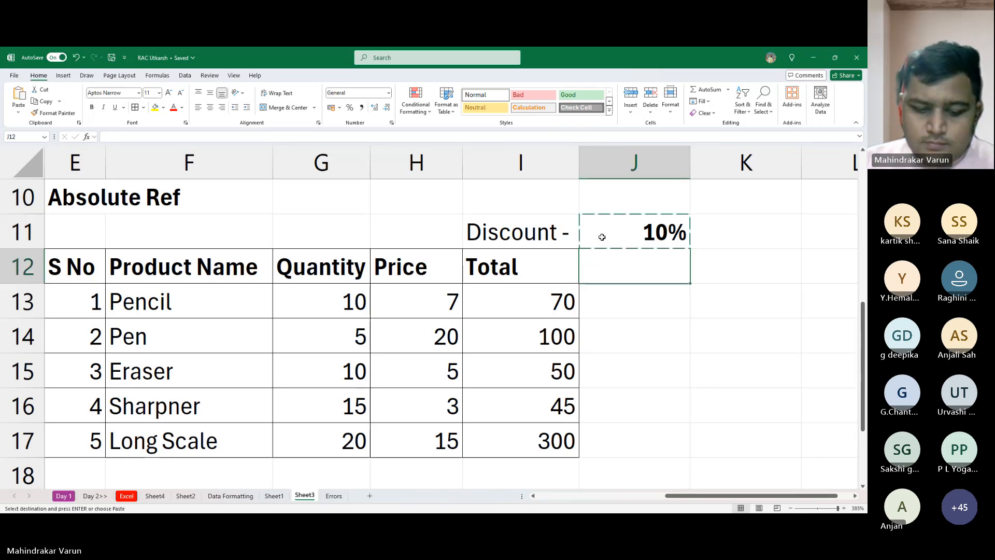
key("ctrl+v")
key("Up")
key("Down")
key("Up")
key("Left")
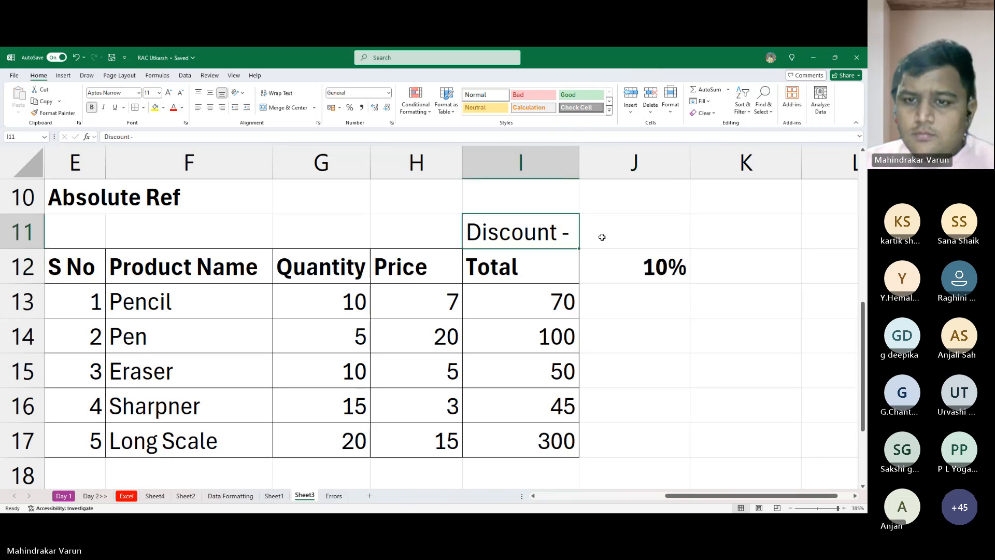
- Fill the discount label from I11 into J11 above the percentage and clear the original in I11
key("Right")
key("ctrl+r")
key("Left")
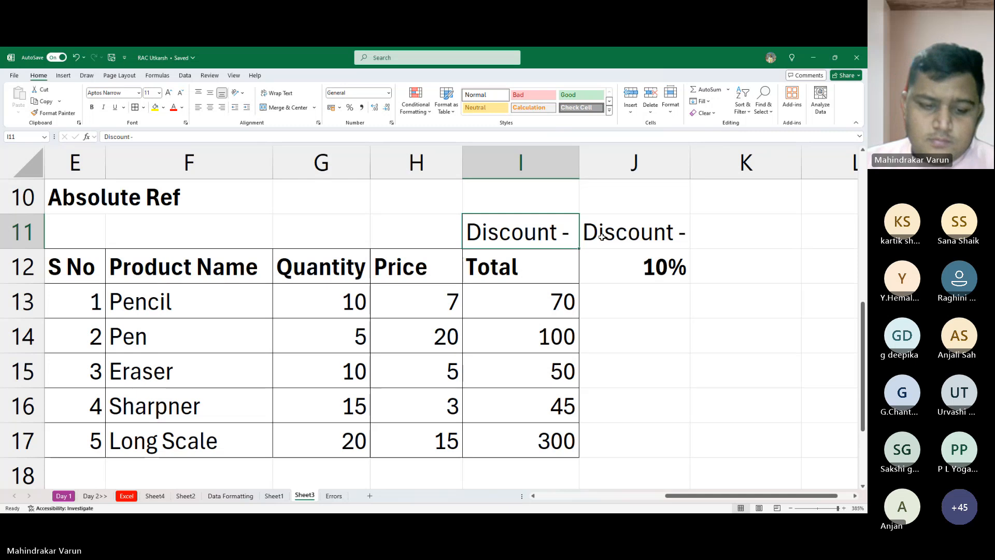
key("F2")
key("BackSpace")
key("BackSpace")
key("BackSpace")
key("BackSpace")
key("BackSpace")
key("BackSpace")
key("BackSpace")
key("BackSpace")
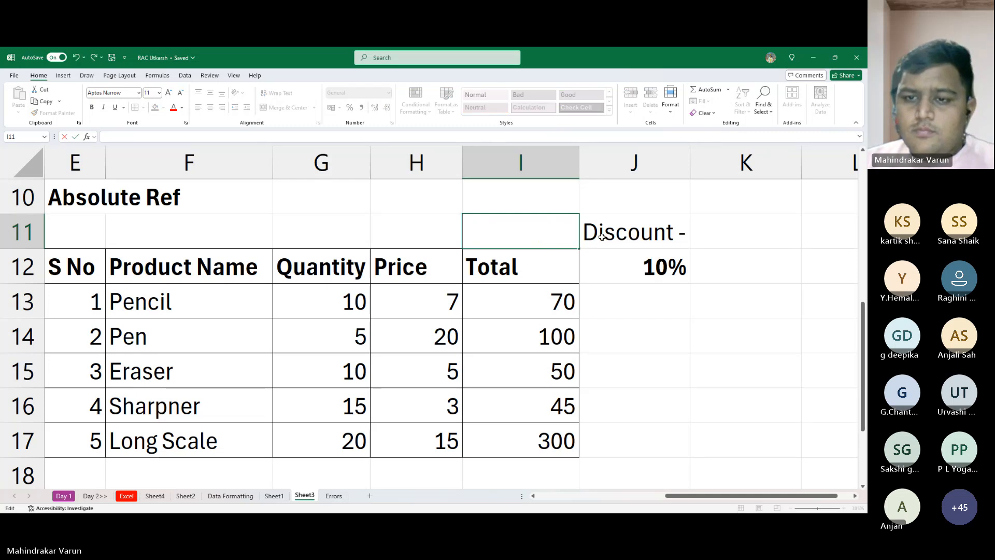
left_click(602, 237)
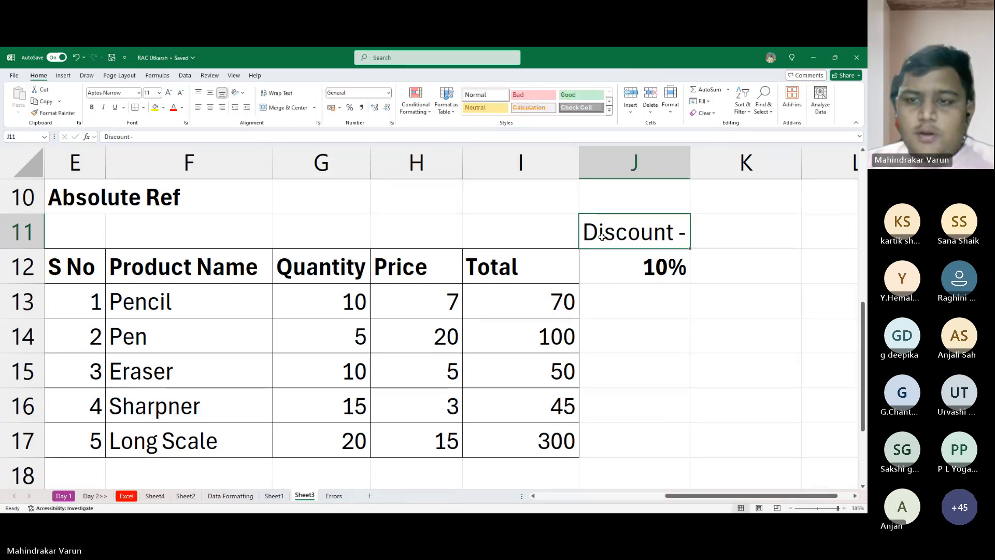
- Edit the label in J11 to read "Discount", without the dash, and make it bold
key("F2")
key("BackSpace")
key("BackSpace")
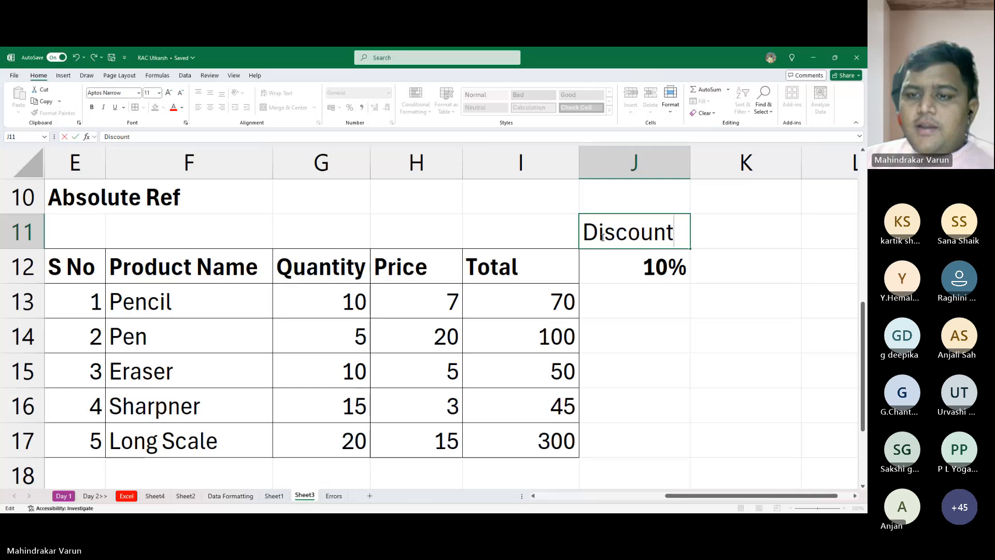
key("Return")
key("Up")
key("Up")
key("Down")
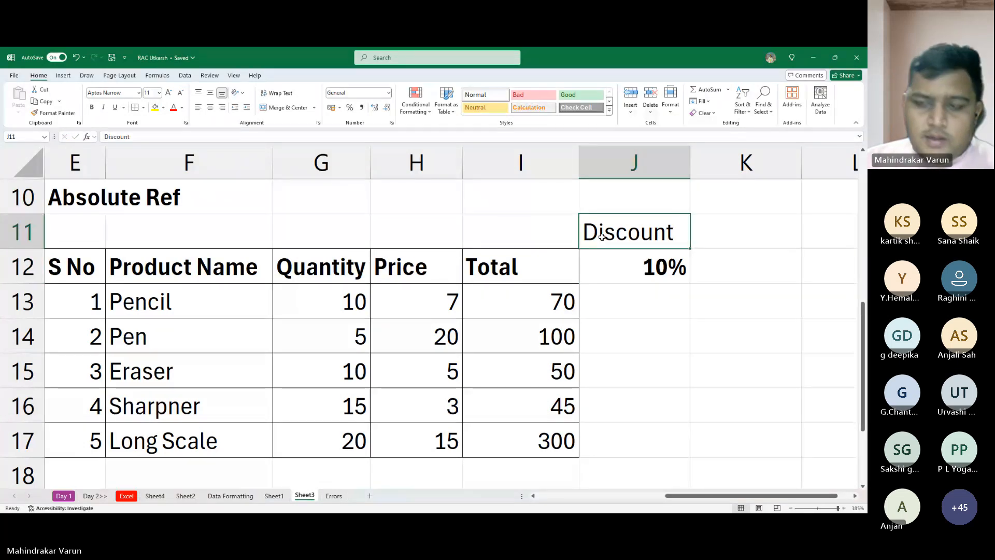
key("ctrl+b")
key("Down")
key("Down")
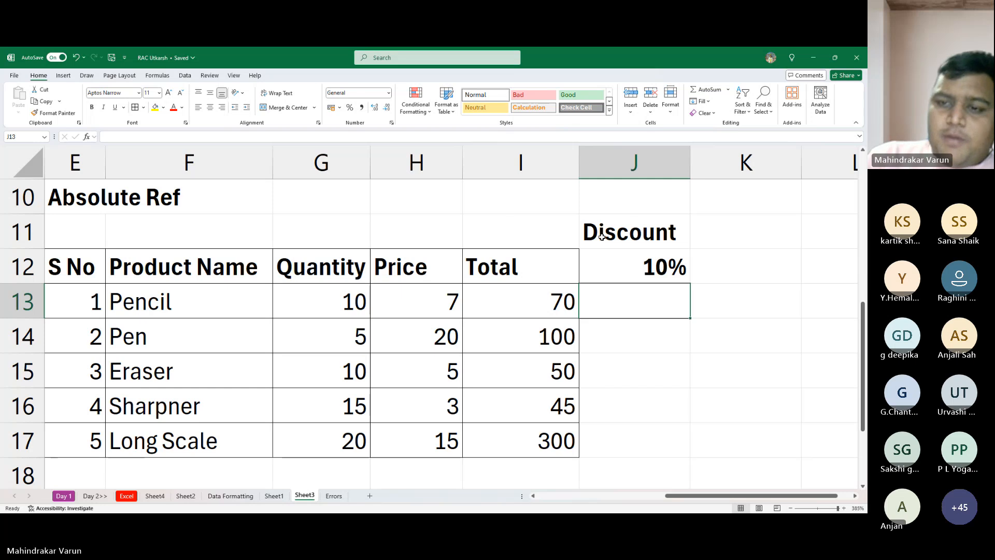
- Enter the hard-coded formula =70*10% in J13 and fill it down through J17
key("alt")
key("alt")
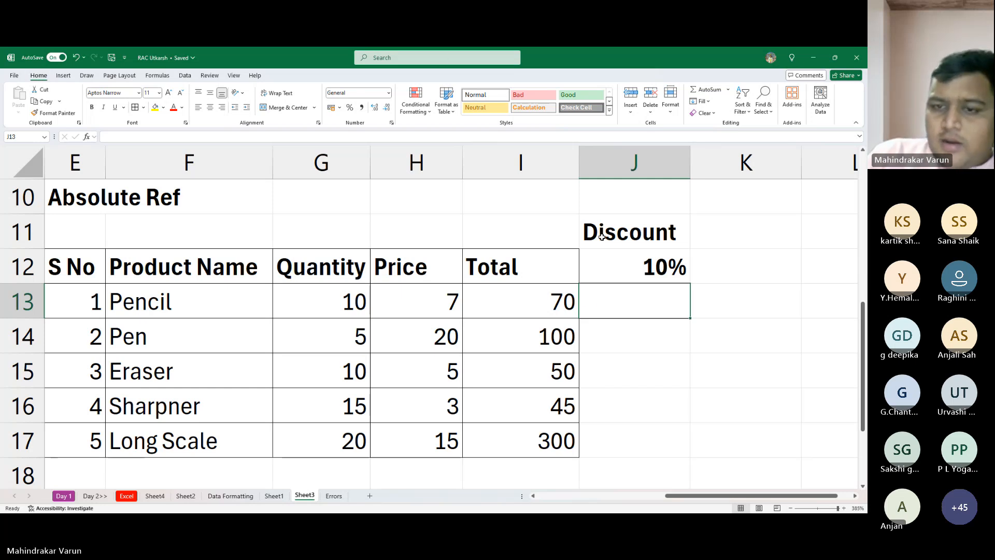
type("=70")
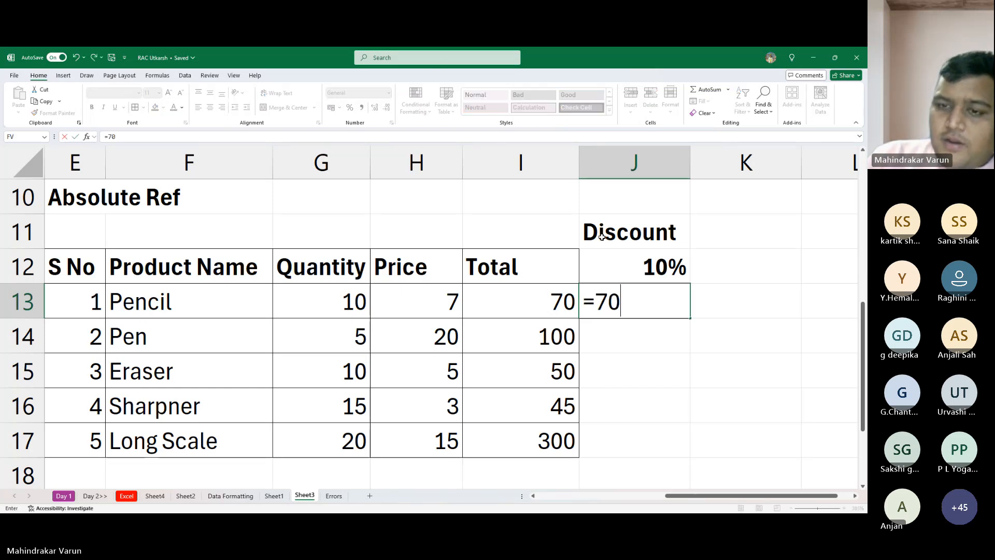
type("*10%")
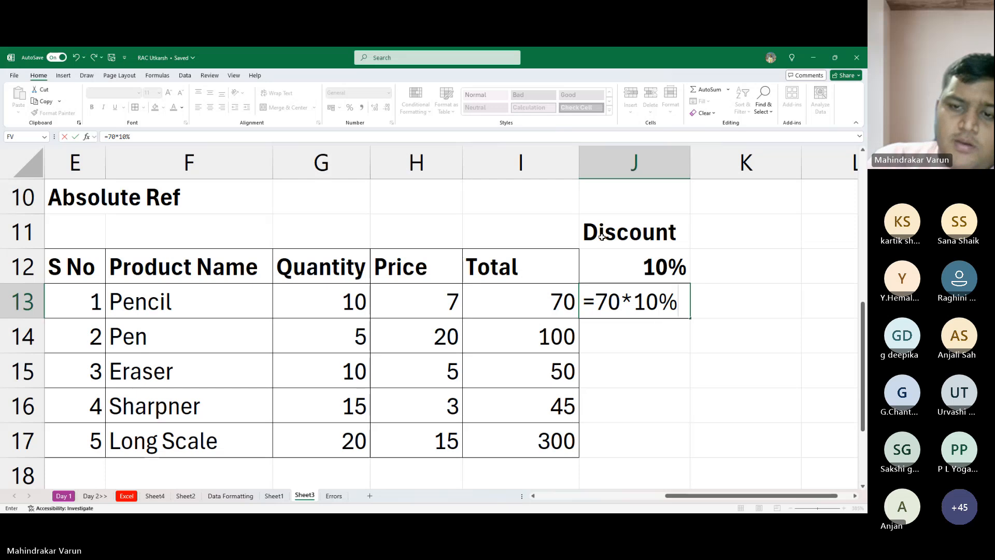
key("Return")
key("Up")
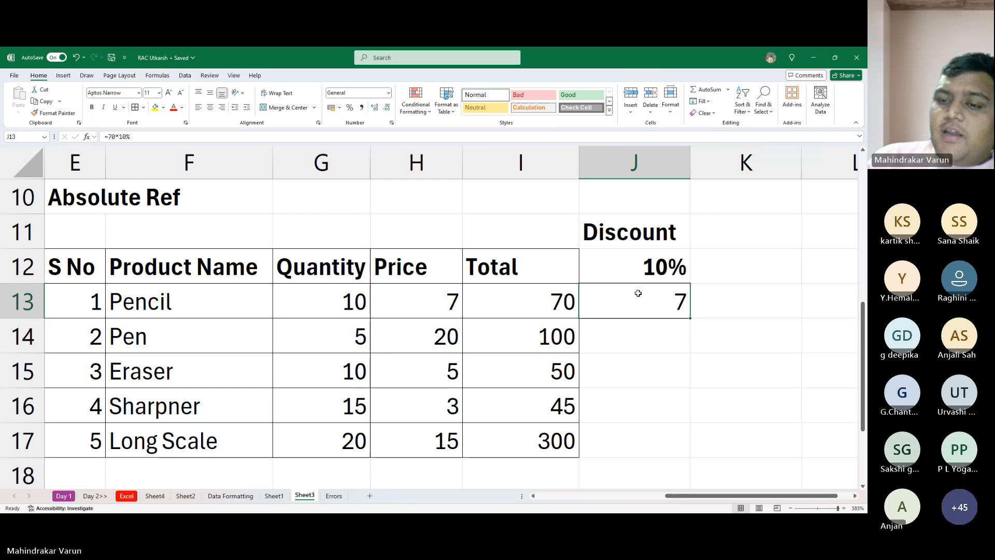
left_click_drag(690, 318, 691, 457)
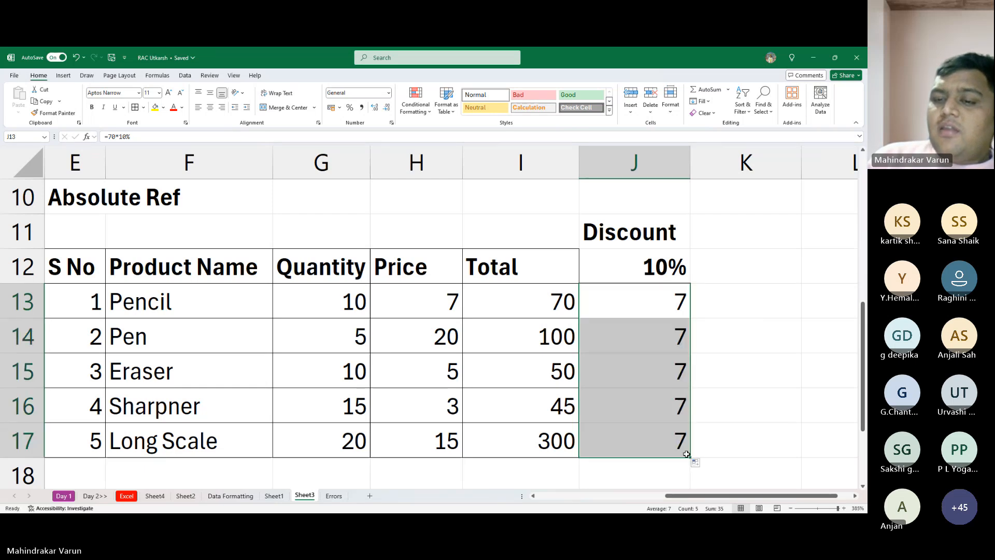
- Inspect the discount formulas in J13 to J16 one by one to compare them with each row's total
double_click(665, 312)
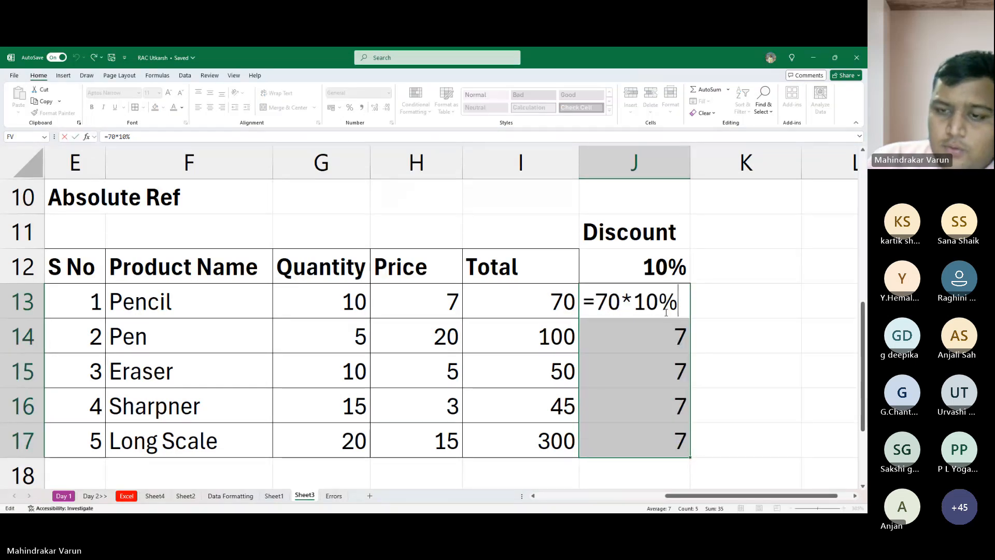
key("Escape")
double_click(666, 312)
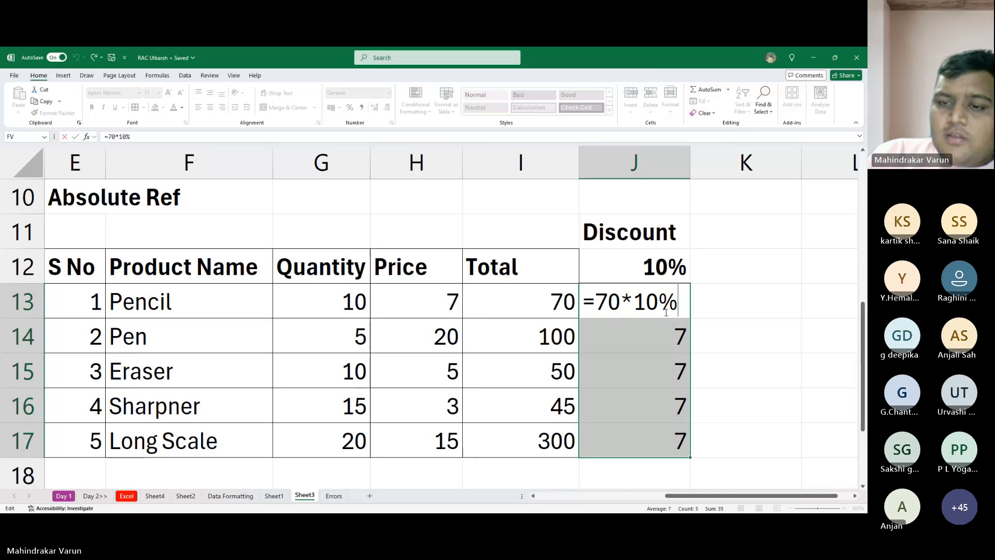
key("Escape")
key("Return")
key("F2")
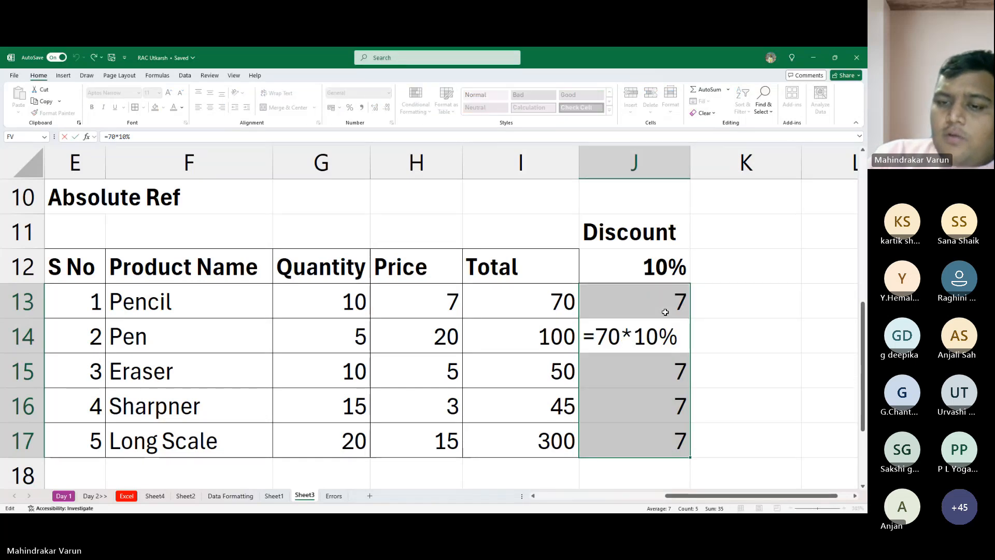
key("Return")
key("F2")
key("Escape")
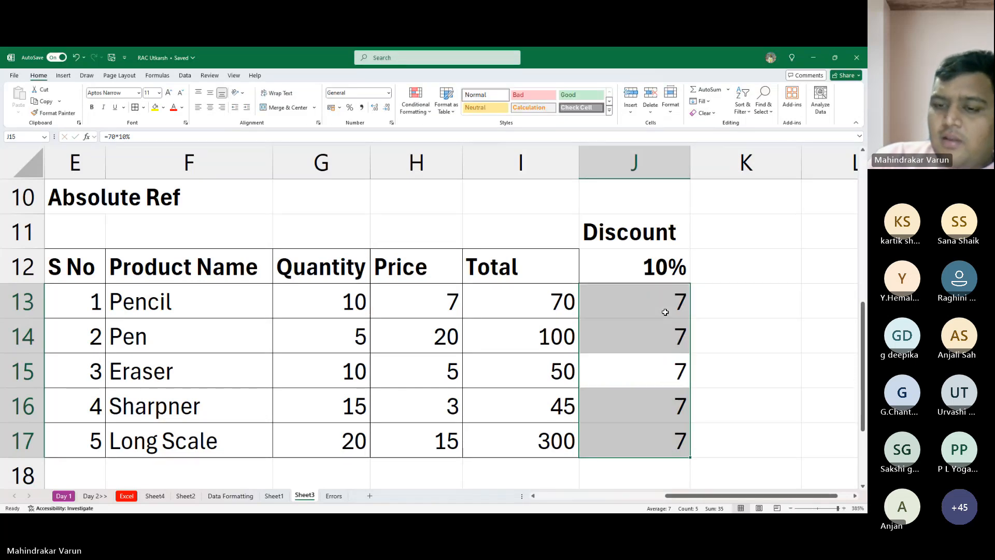
key("Return")
key("F2")
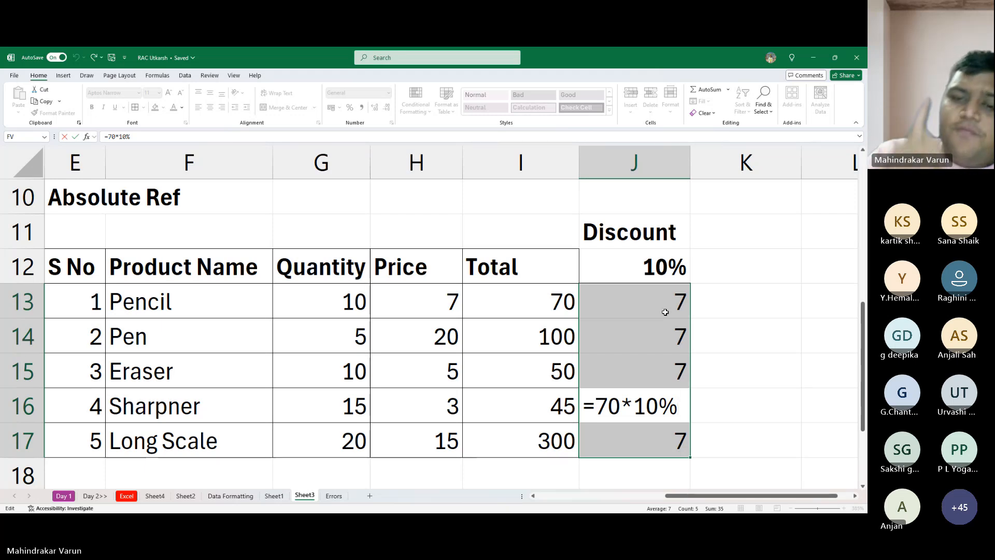
key("Escape")
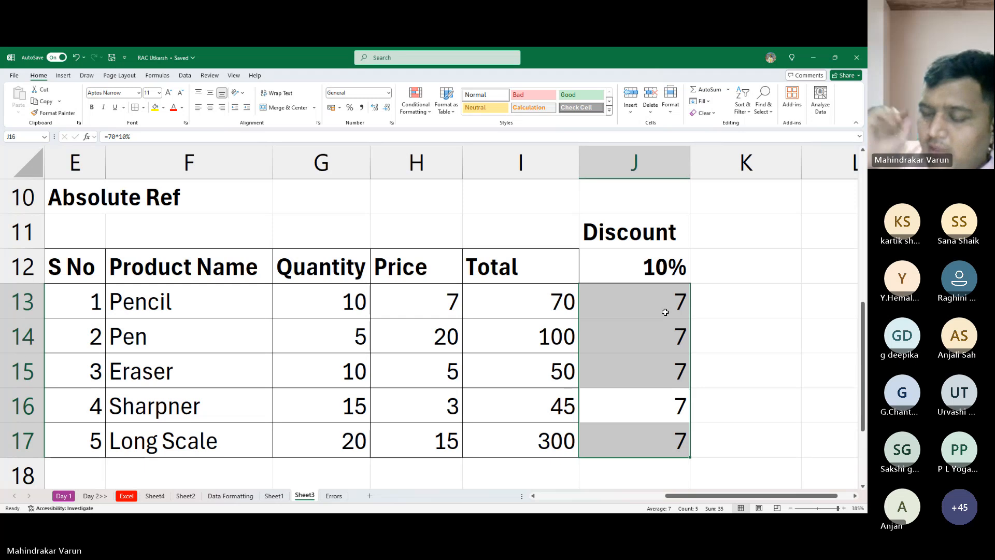
- Clear the hard-coded discount formulas from J13:J17
key("Up")
key("Up")
key("Up")
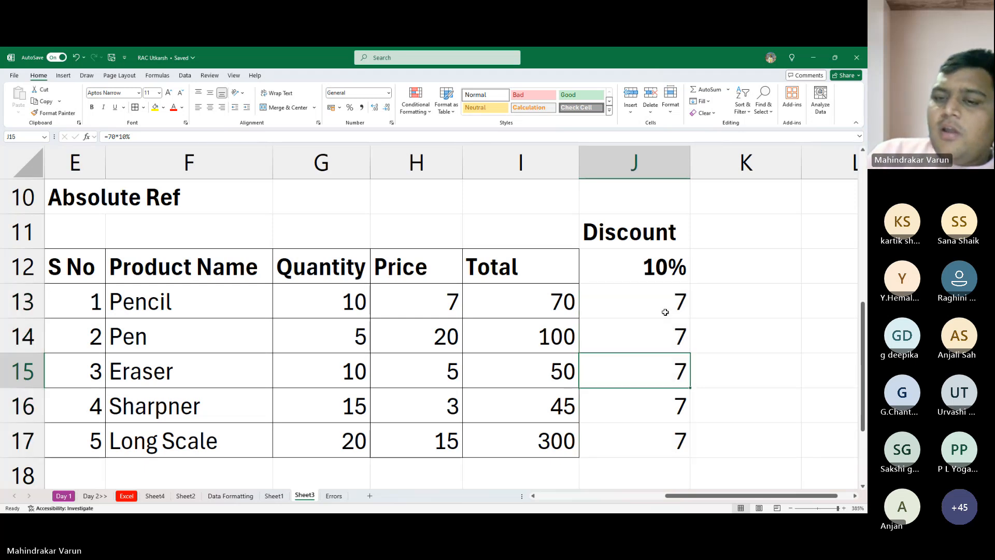
key("ctrl+shift+Down")
key("Delete")
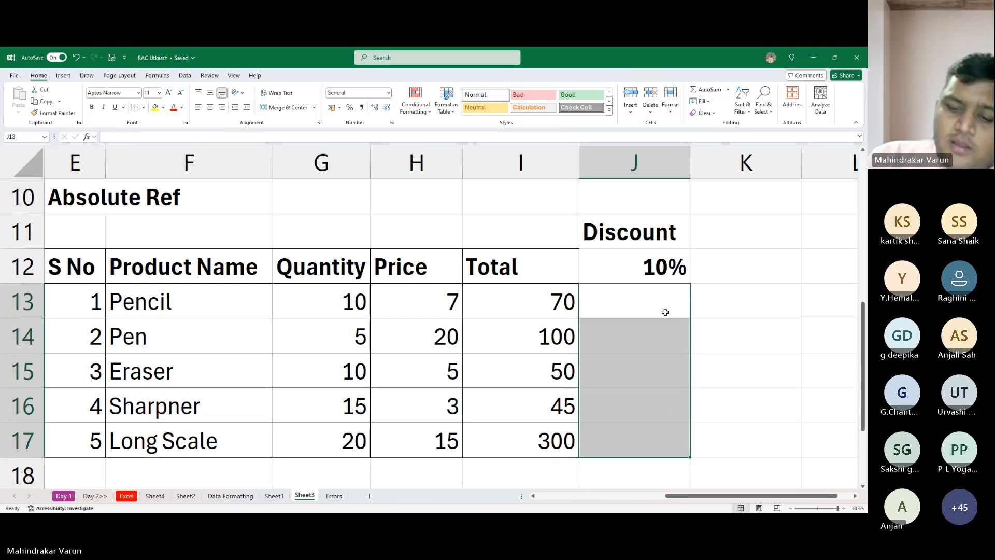
- Enter =I13*10% in J13 to calculate the discount from the row total, and fill it down through J17
type("=")
key("Left")
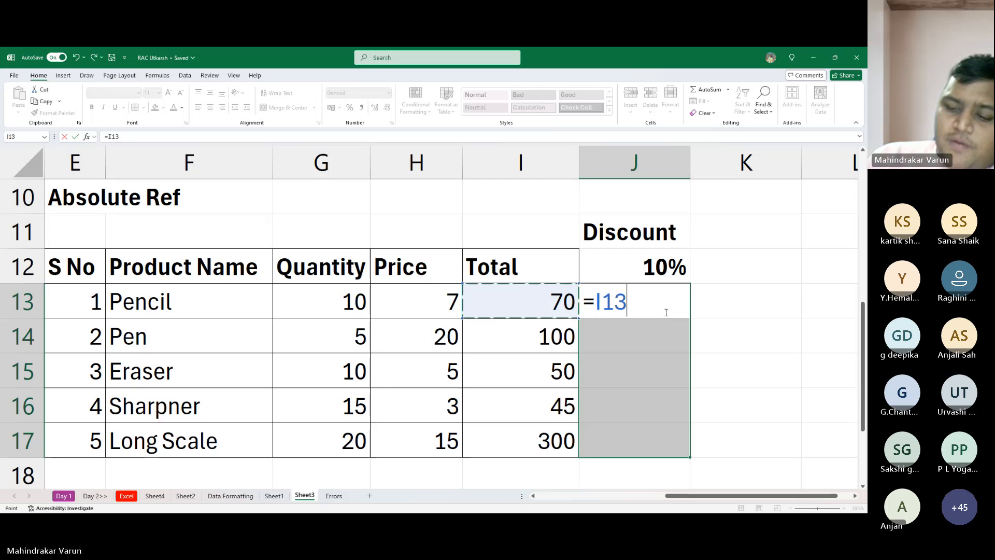
type("*10%")
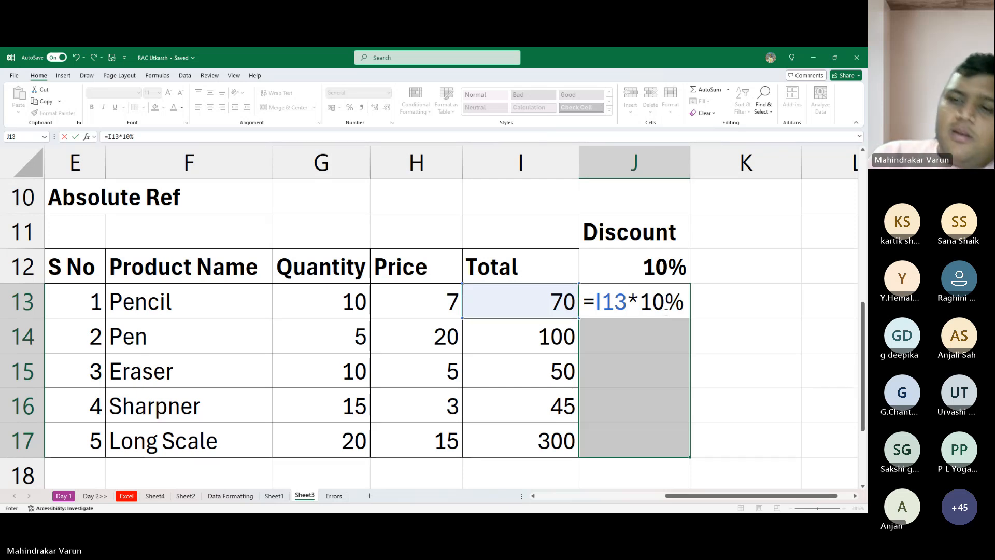
key("Return")
left_click(664, 312)
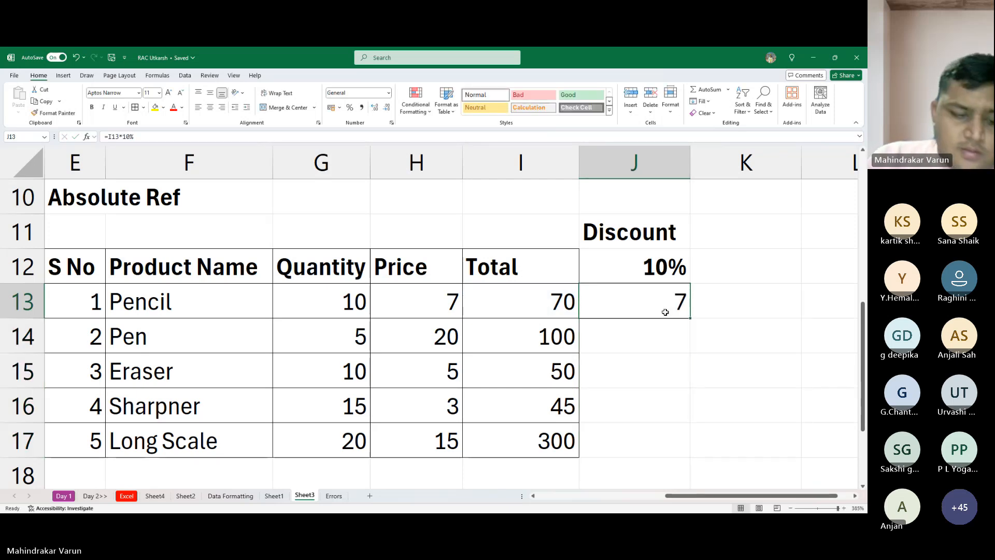
key("shift+Down")
key("shift+Down")
key("shift+Down")
key("shift+Down")
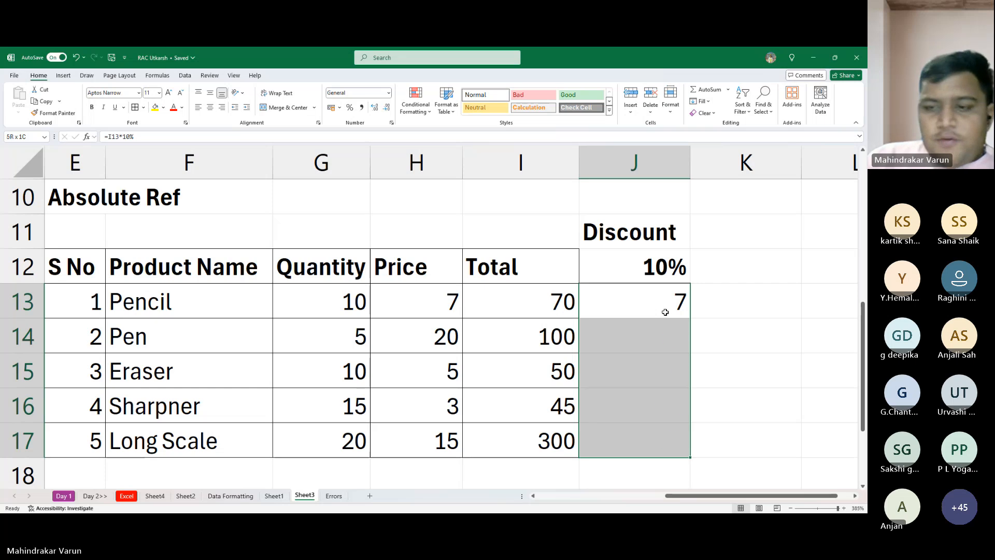
key("ctrl+d")
- Review the row references in the discount formulas in J13:J17 and the discount rate in J12
key("Up")
key("Down")
key("Down")
key("Down")
key("Down")
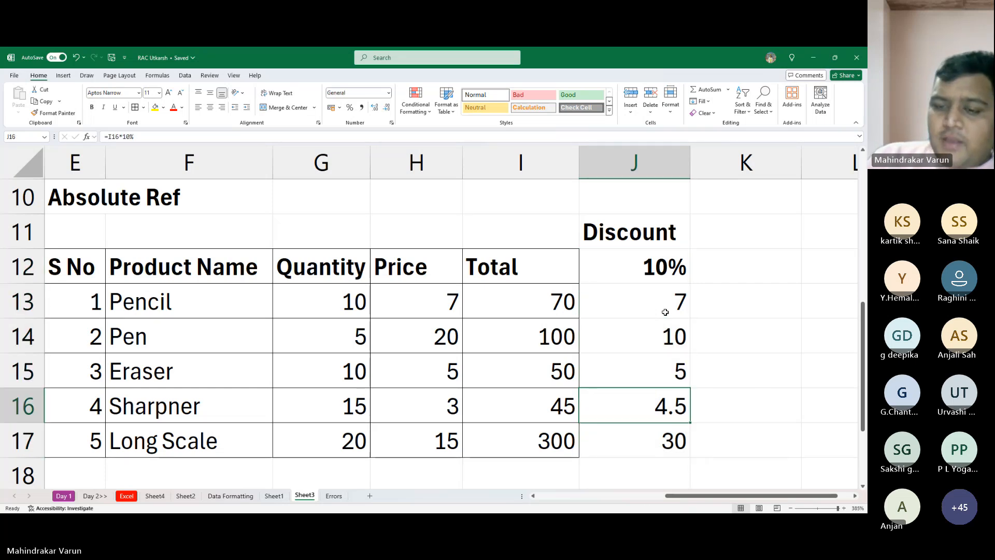
key("Down")
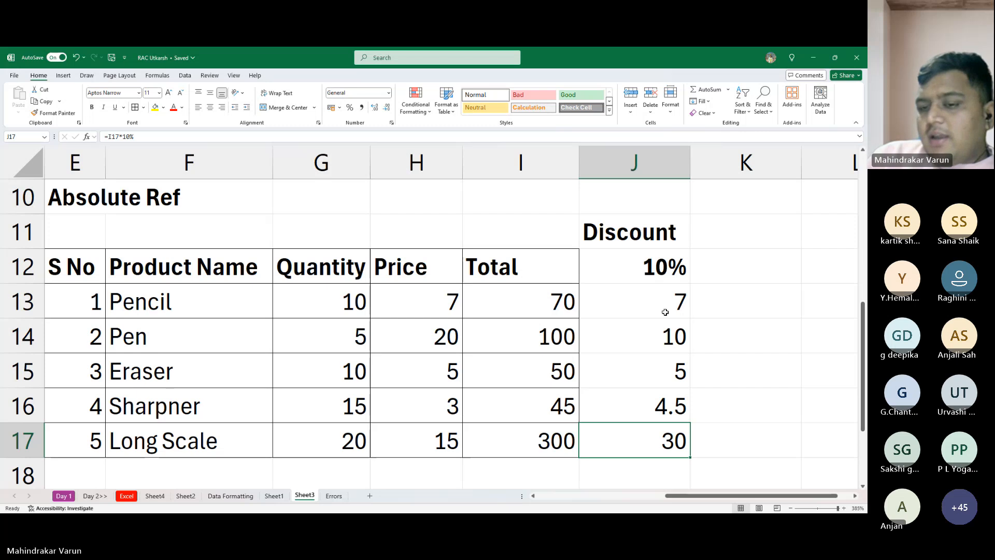
key("Up")
key("Up")
key("Up")
key("Up")
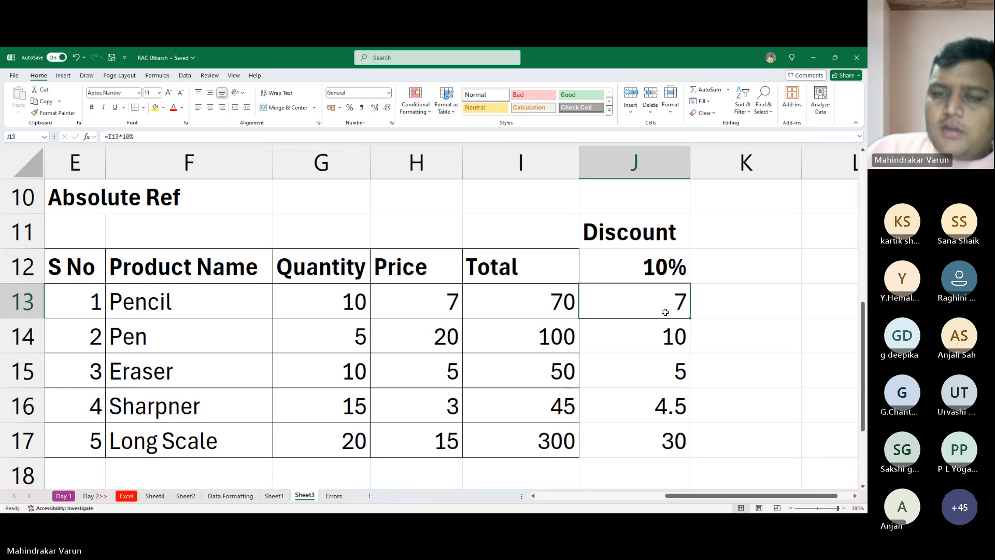
key("Up")
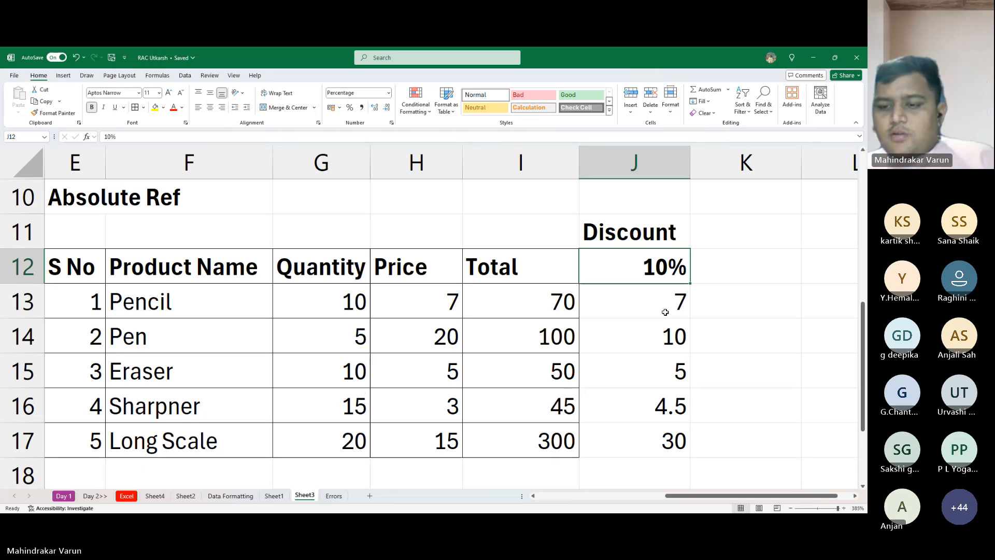
key("alt+Tab")
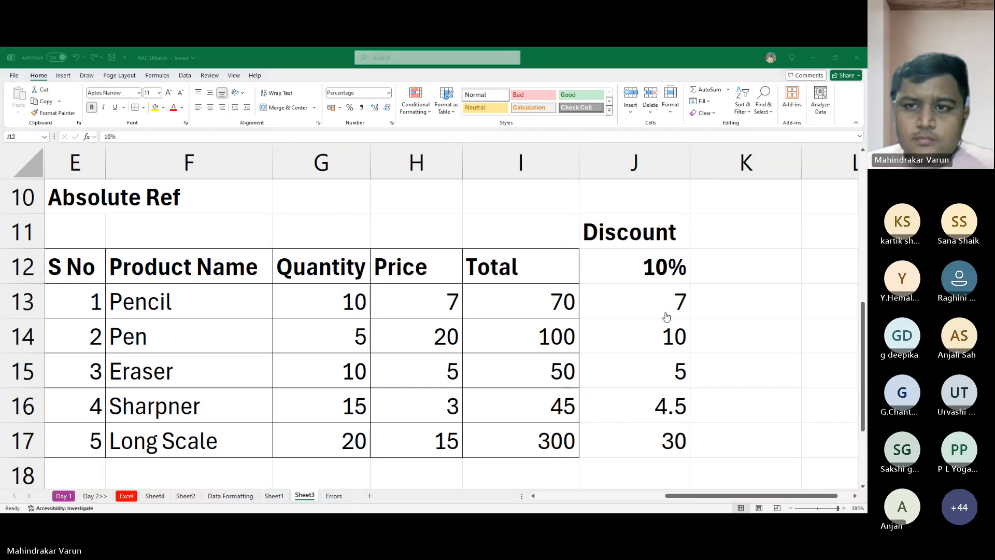
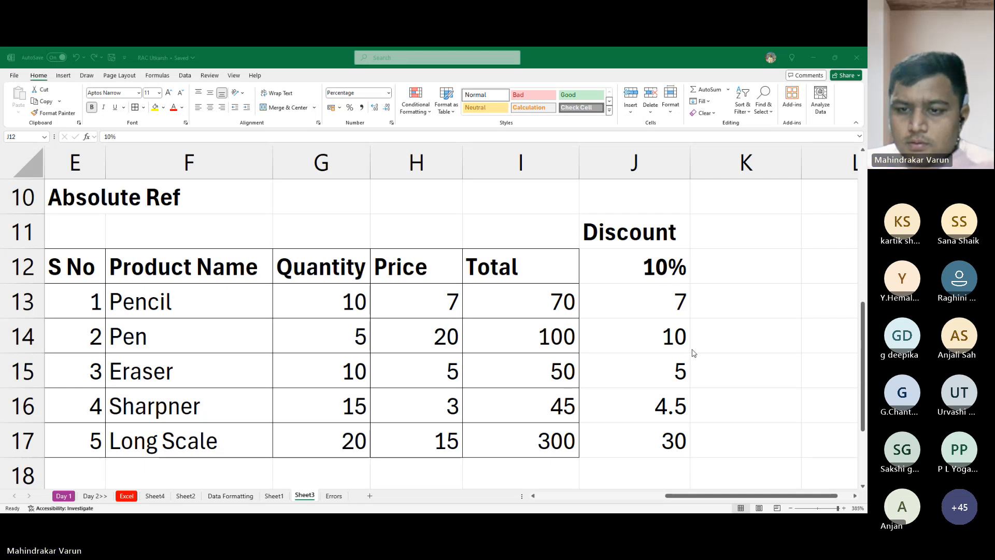
- Clear the discount formulas from J13:J17 in the Absolute Ref table
left_click(703, 292)
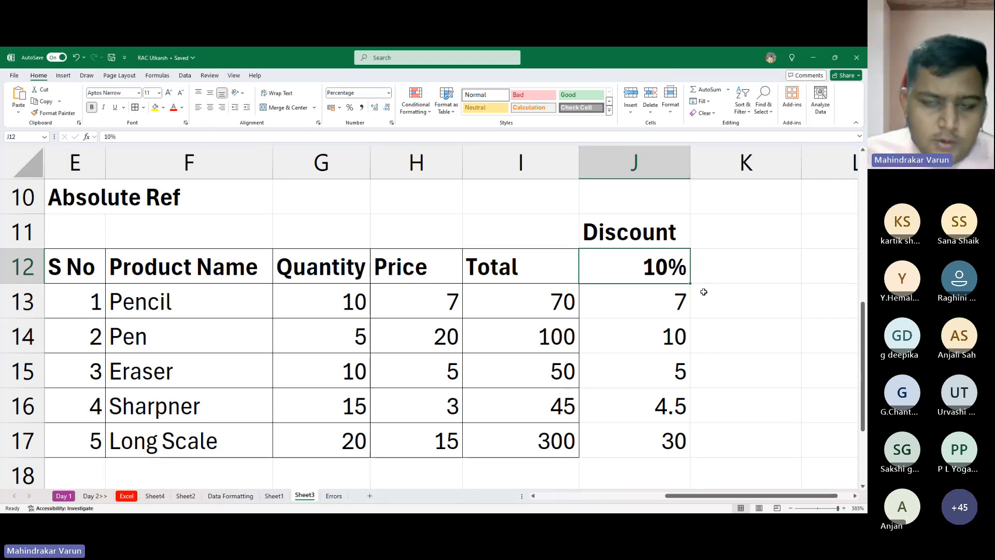
key("alt+Tab")
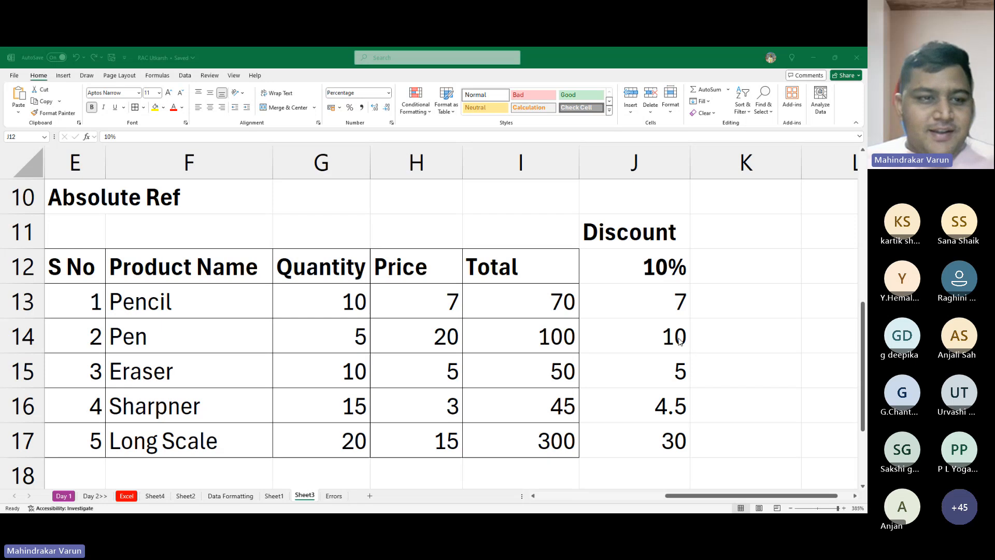
left_click(691, 323)
left_click_drag(651, 302, 695, 426)
key("Delete")
scroll(648, 441, "up", 2)
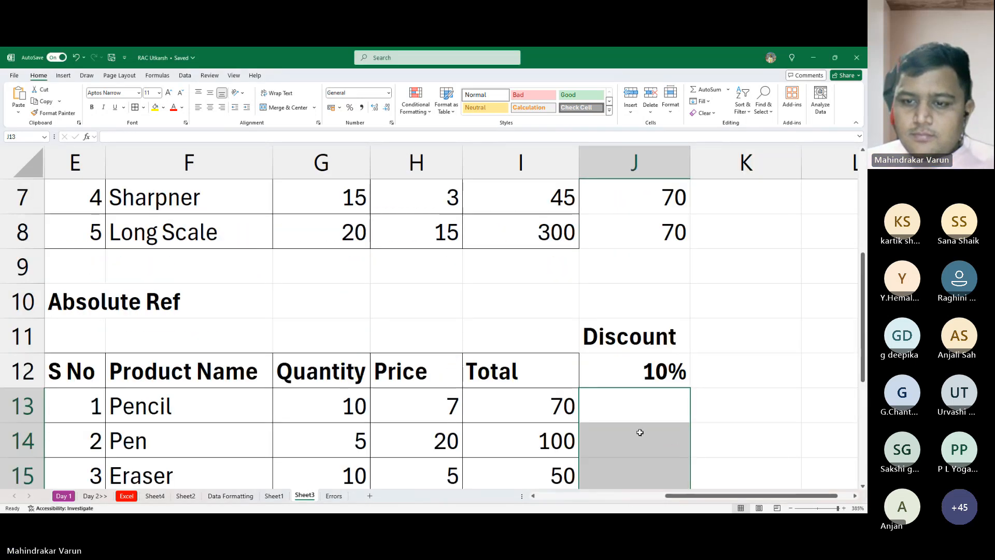
scroll(637, 422, "down", 2)
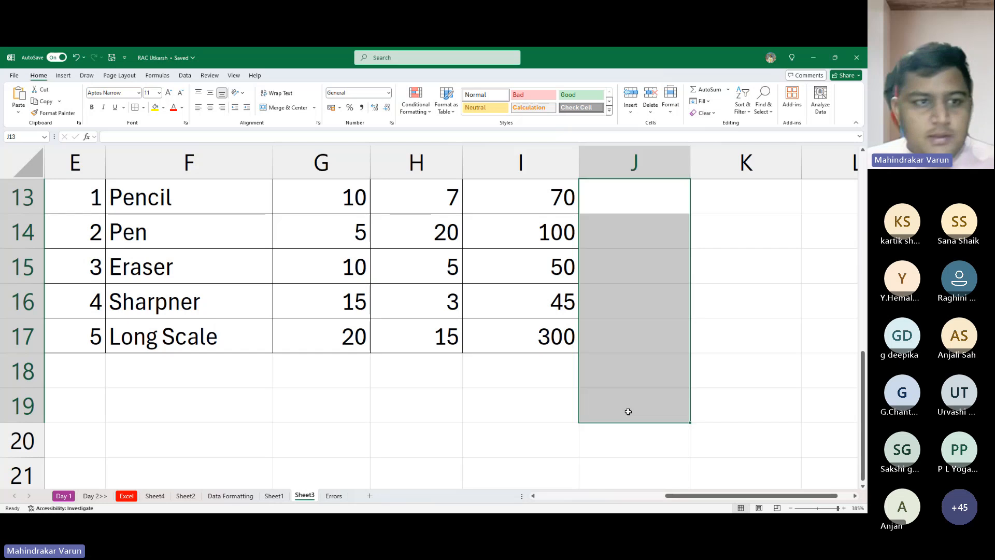
scroll(628, 411, "up", 1)
key("ctrl+z")
key("Delete")
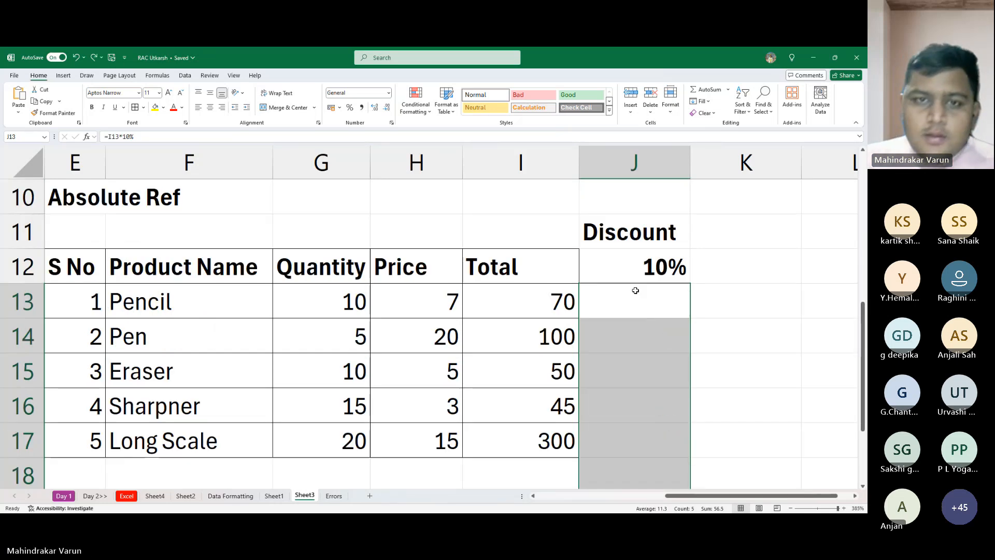
key("alt+Tab")
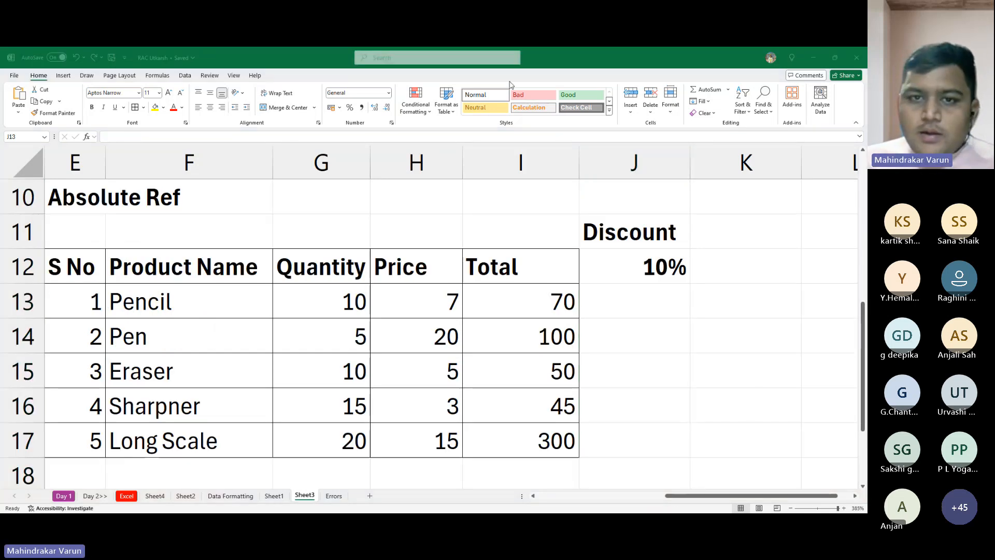
key("alt+Tab")
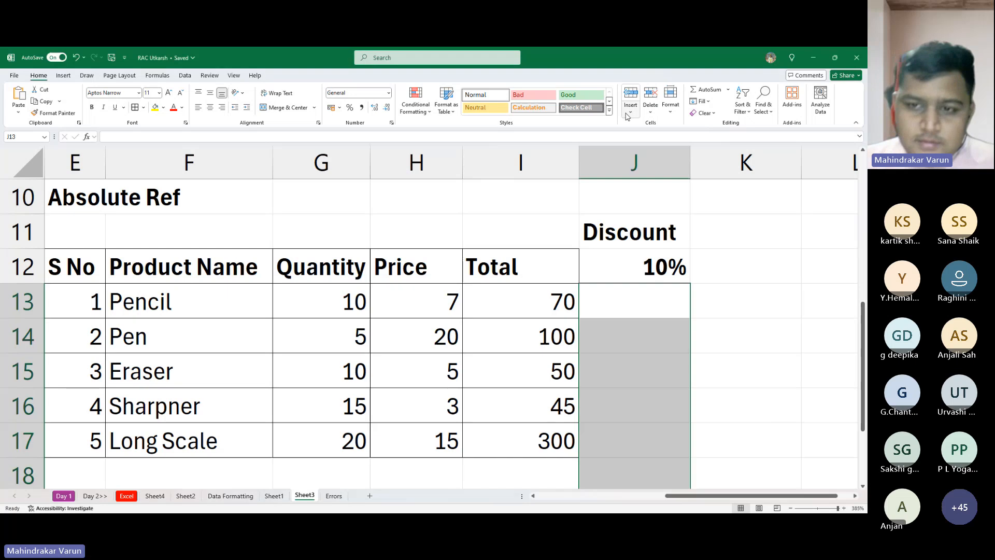
- Review the discount rate in J12 and the row totals in I13:I17 that the discount is based on
key("Up")
key("Down")
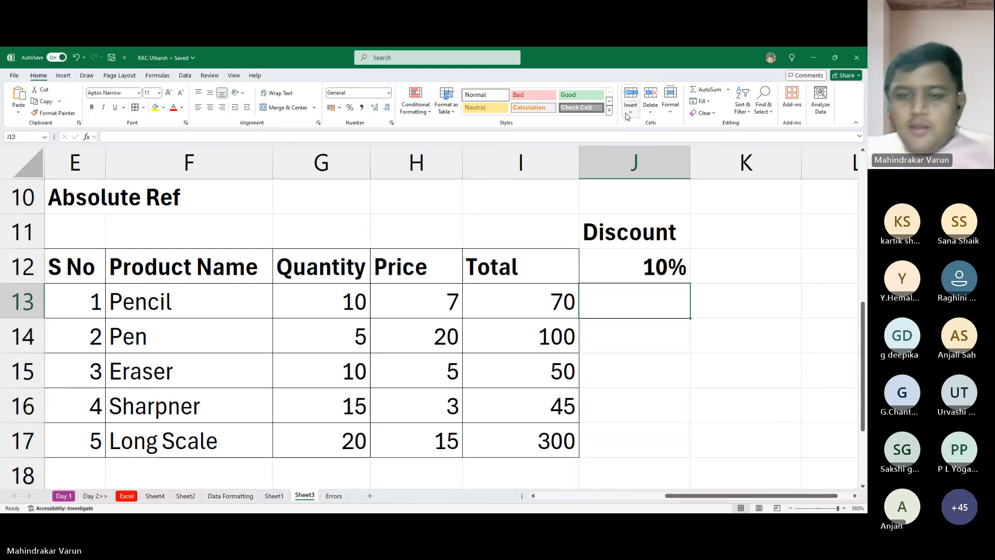
key("Up")
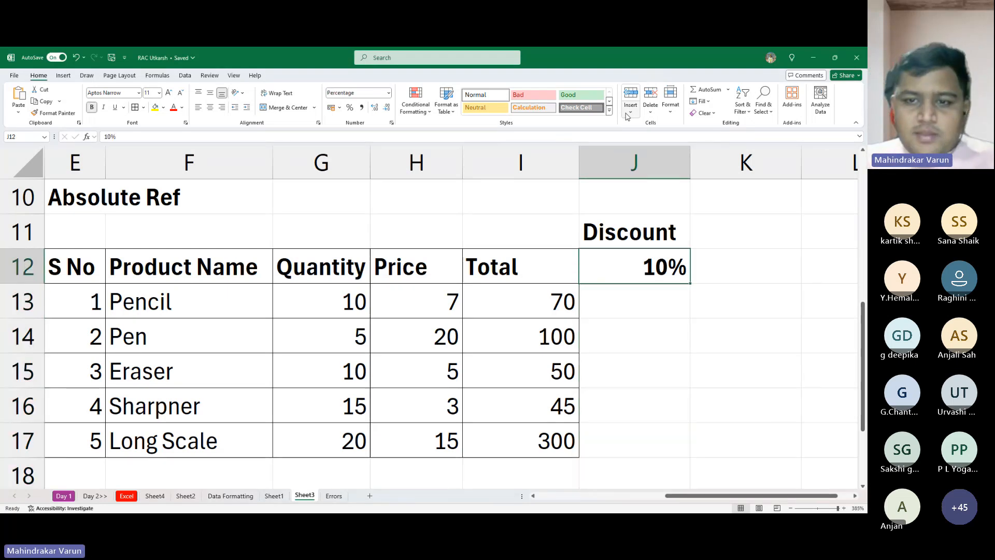
key("Down")
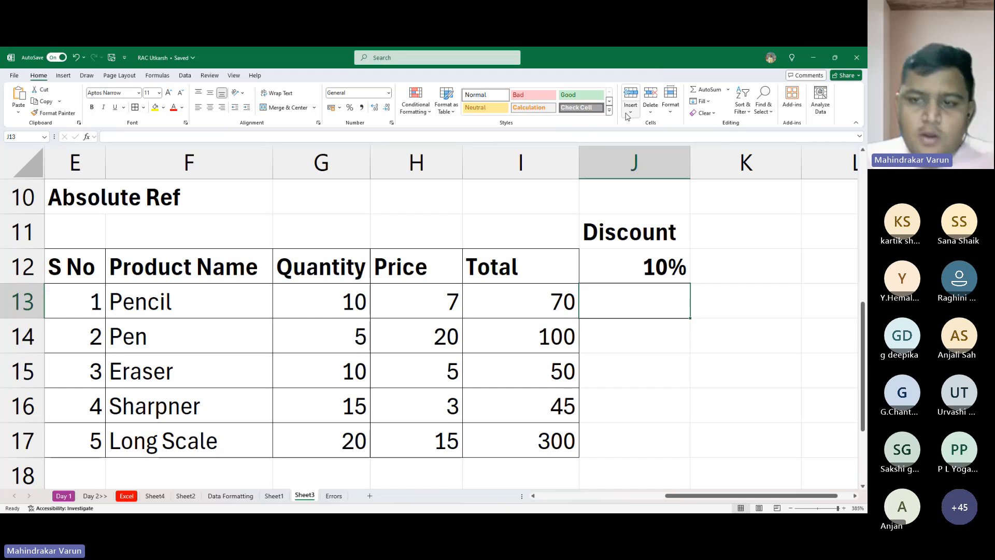
key("Left")
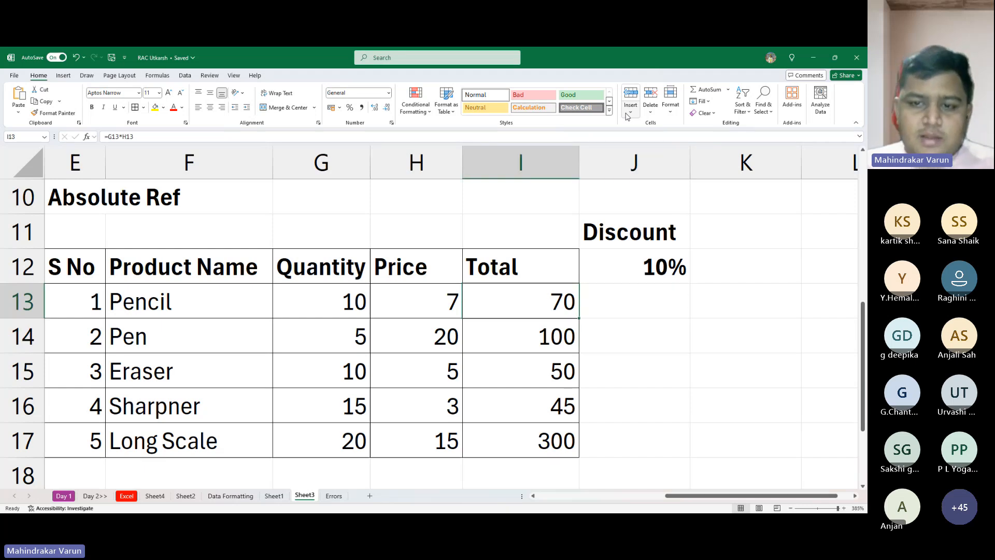
key("Down")
key("Down")
key("Down")
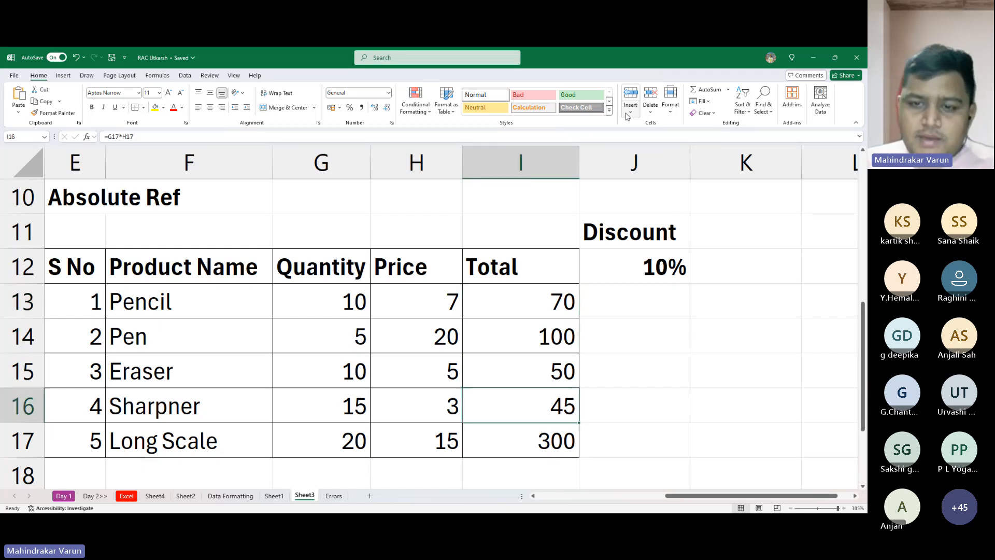
key("Up")
key("Up")
key("Up")
key("Right")
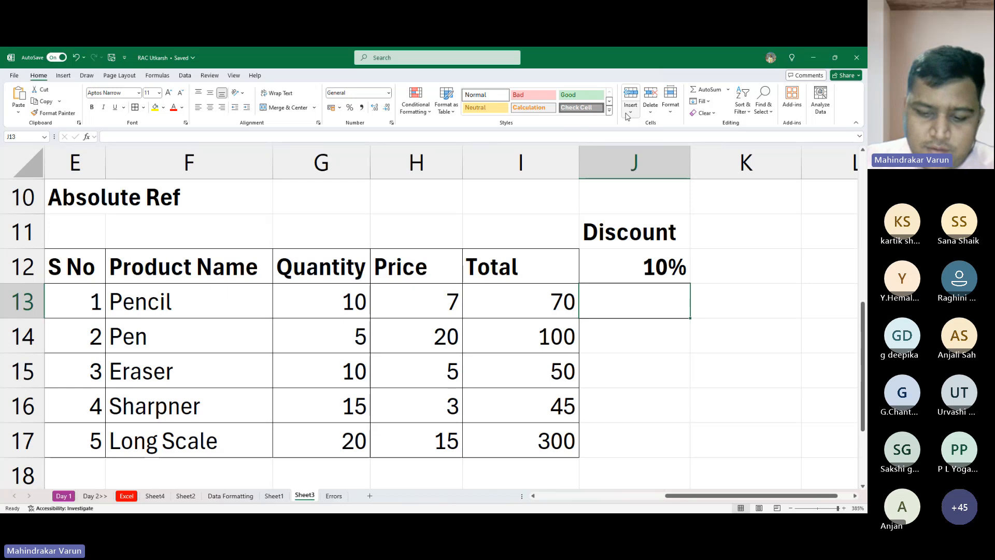
- Enter the hard-coded formula =70*10% in J13 and fill it down through J17
type("=7")
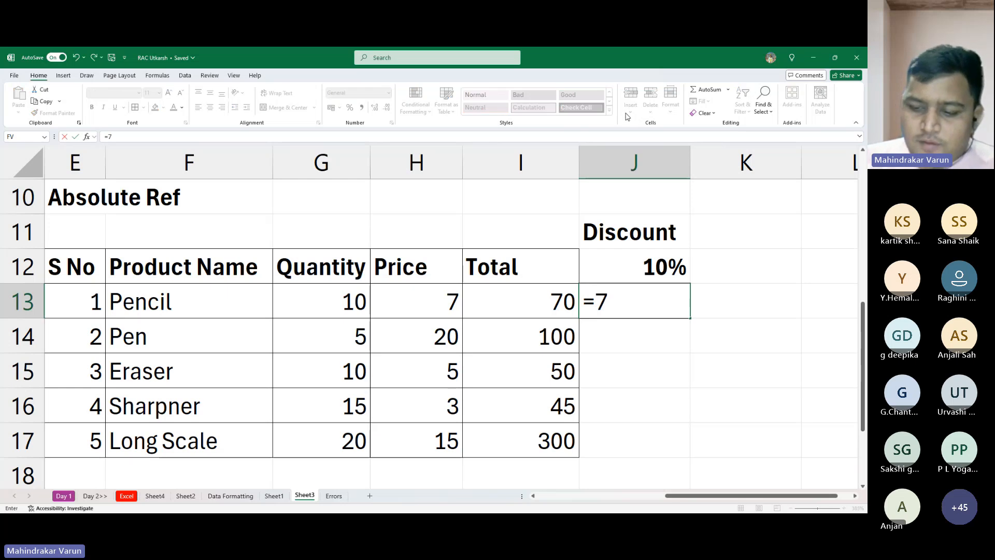
type("0*10%")
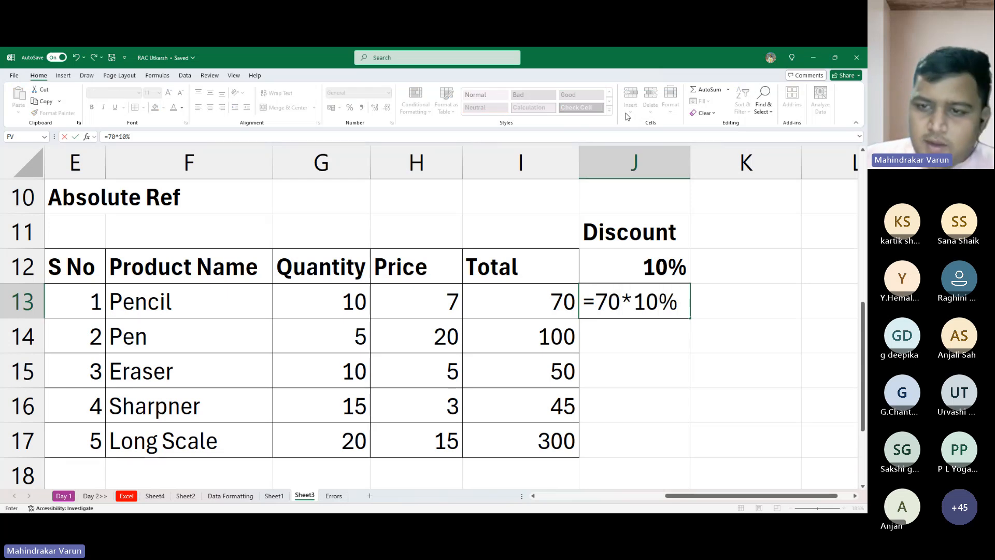
key("Return")
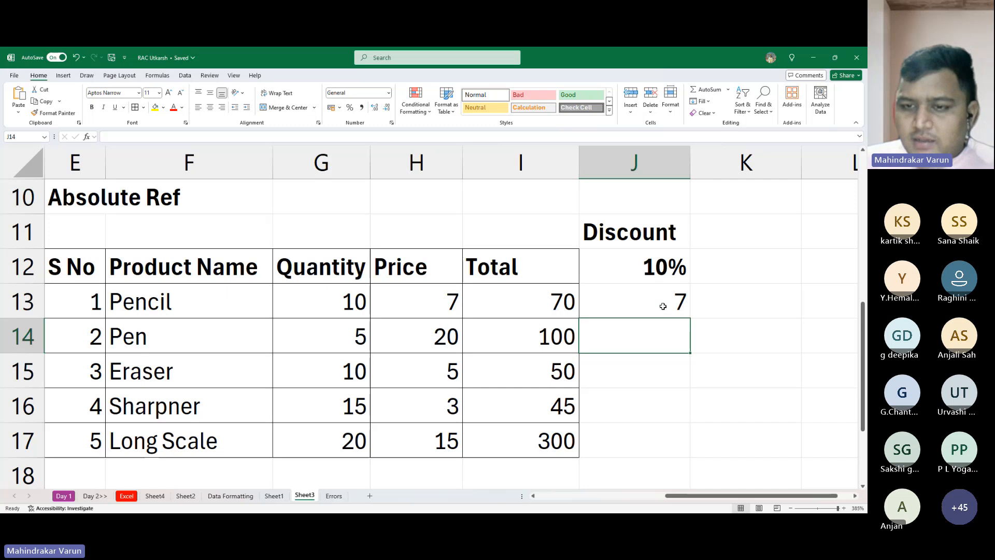
left_click(632, 289)
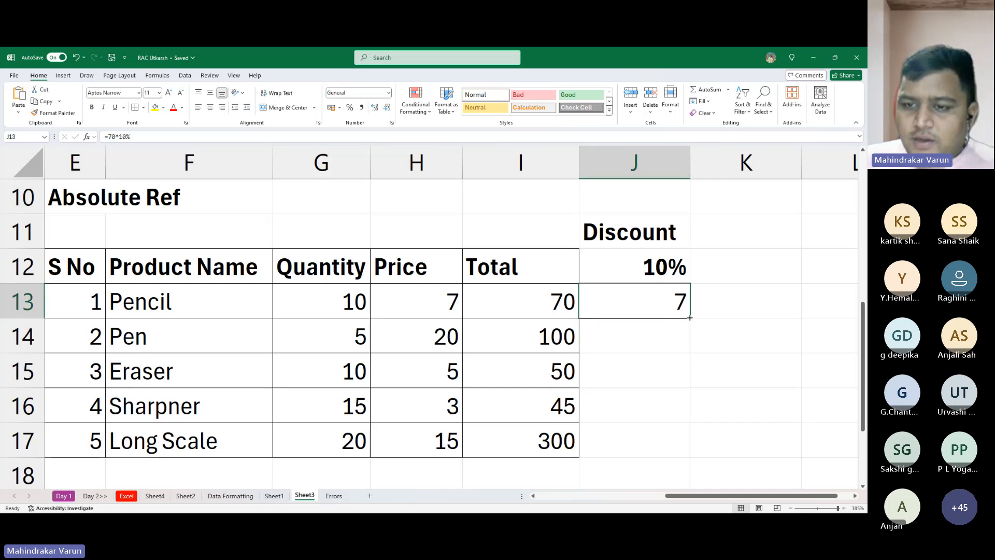
left_click_drag(690, 317, 678, 454)
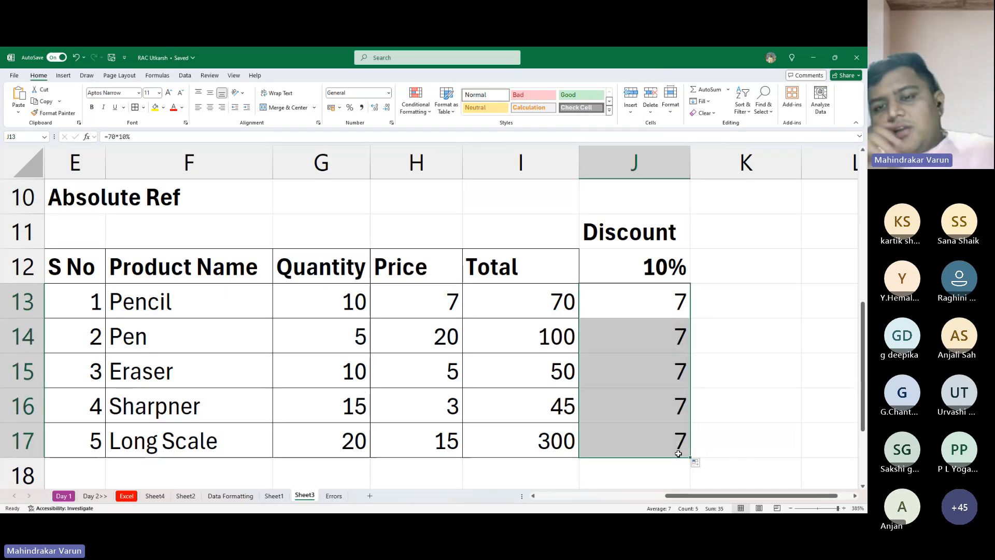
- Compare the hard-coded results in column J of the Relative Ref table with the cell-reference formula in I4
scroll(671, 437, "up", 3)
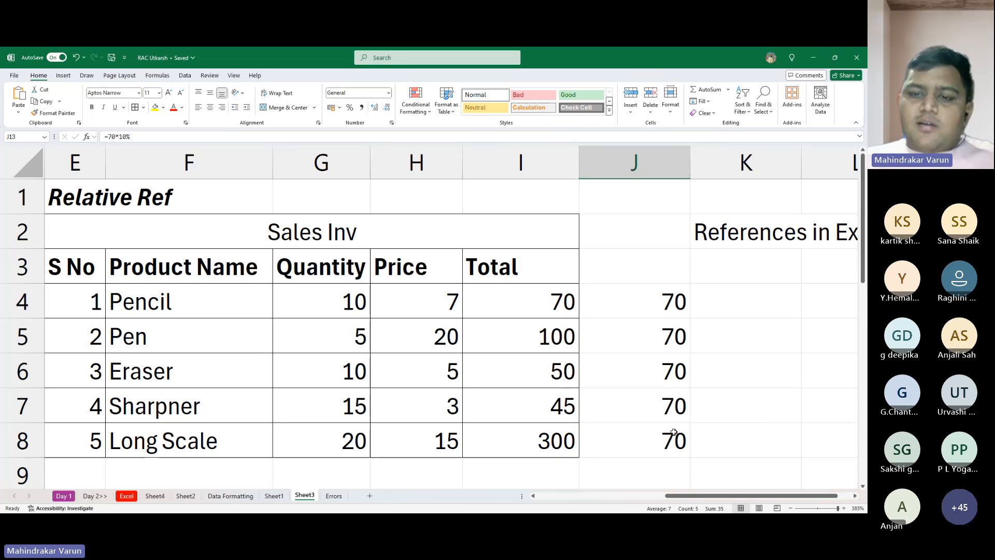
left_click_drag(615, 310, 629, 394)
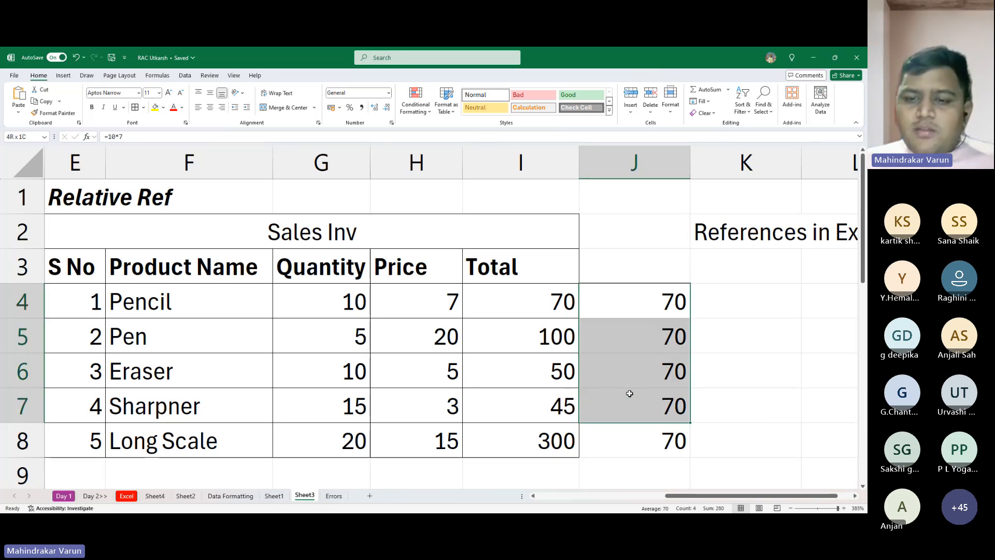
left_click(475, 305)
key("Left")
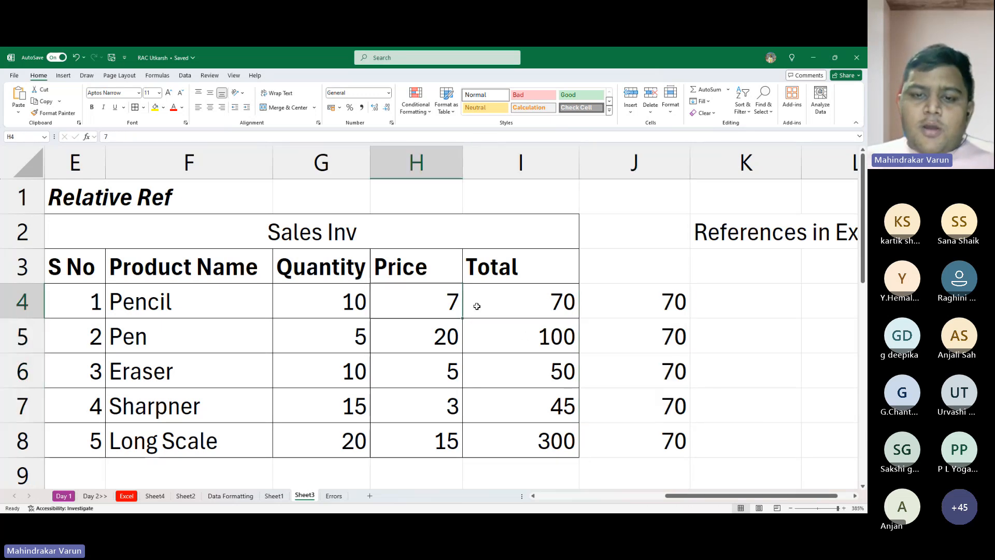
key("Right")
scroll(530, 324, "down", 5)
scroll(530, 324, "up", 3)
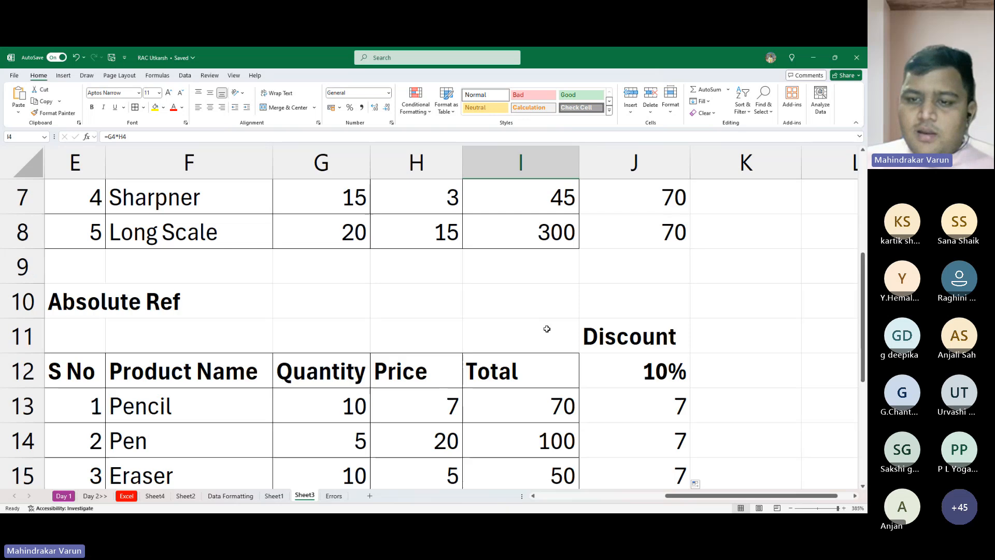
scroll(560, 335, "up", 2)
double_click(518, 313)
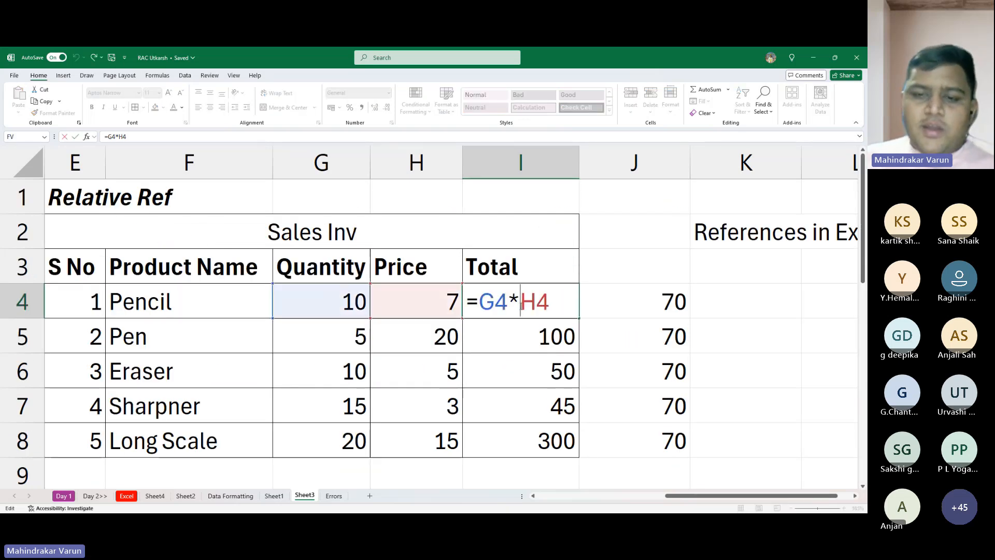
key("Escape")
scroll(481, 313, "down", 6)
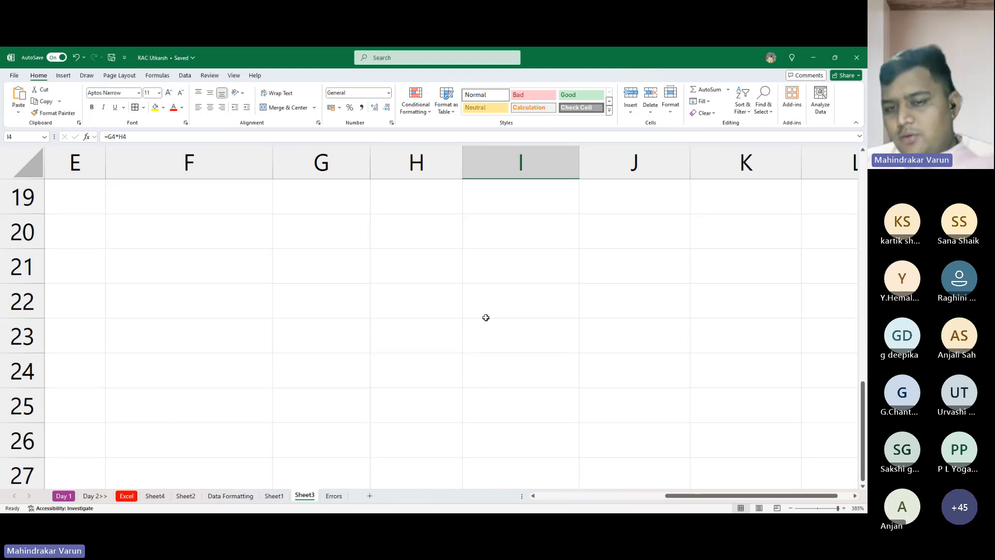
- Clear the hard-coded discount formulas from J13:J17
scroll(493, 314, "up", 3)
left_click_drag(644, 300, 649, 441)
key("Delete")
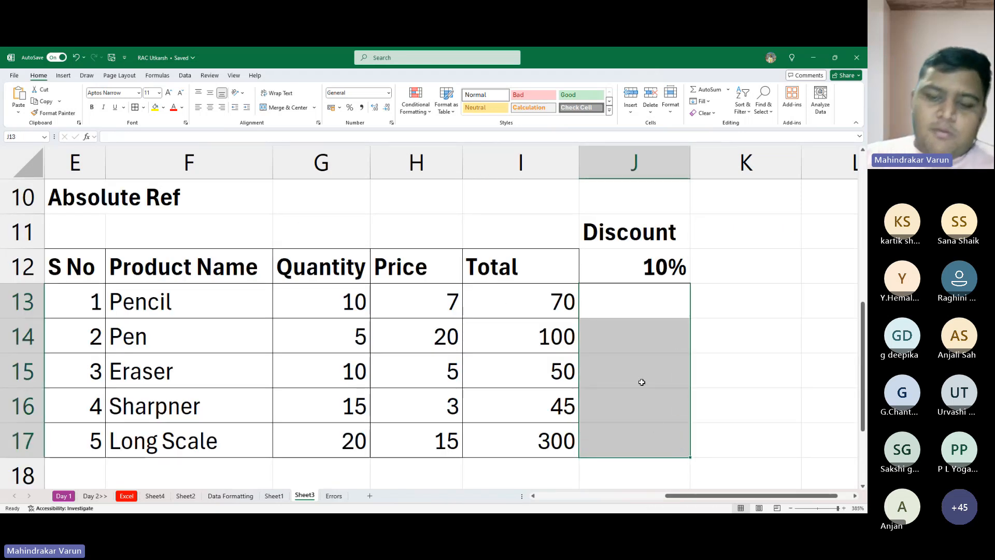
type("=")
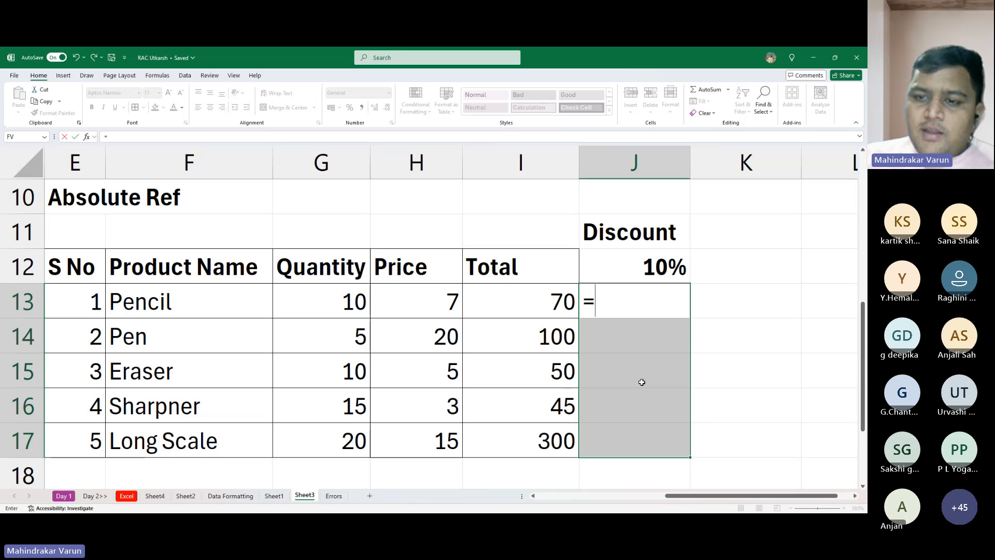
key("Escape")
- Copy the 10% discount rate from J12 into K12
key("Up")
key("Up")
key("Down")
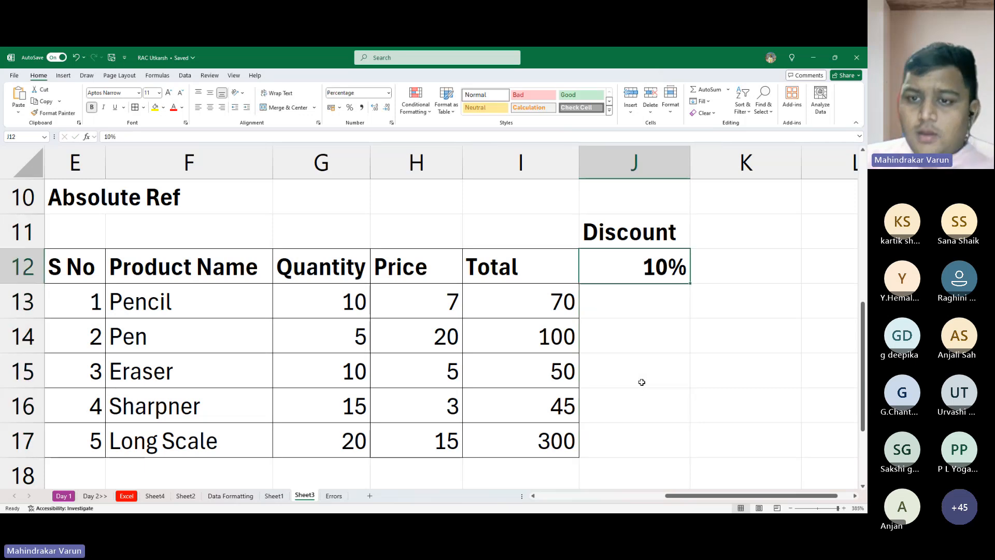
key("Up")
key("Down")
key("Right")
key("ctrl+r")
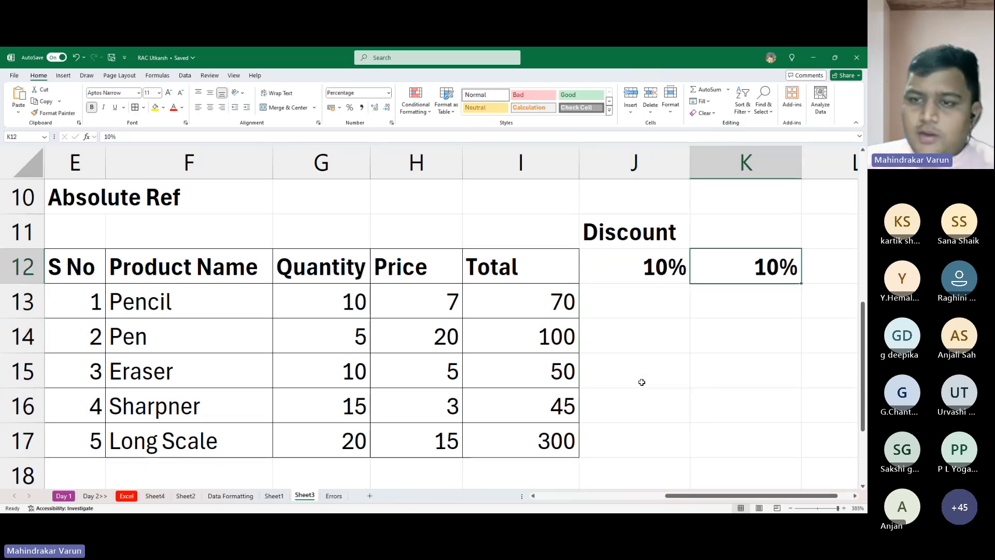
- Move the Discount heading from J11 down to J12, replacing the rate there and leaving J11 empty
key("Left")
key("Up")
key("Down")
key("ctrl+d")
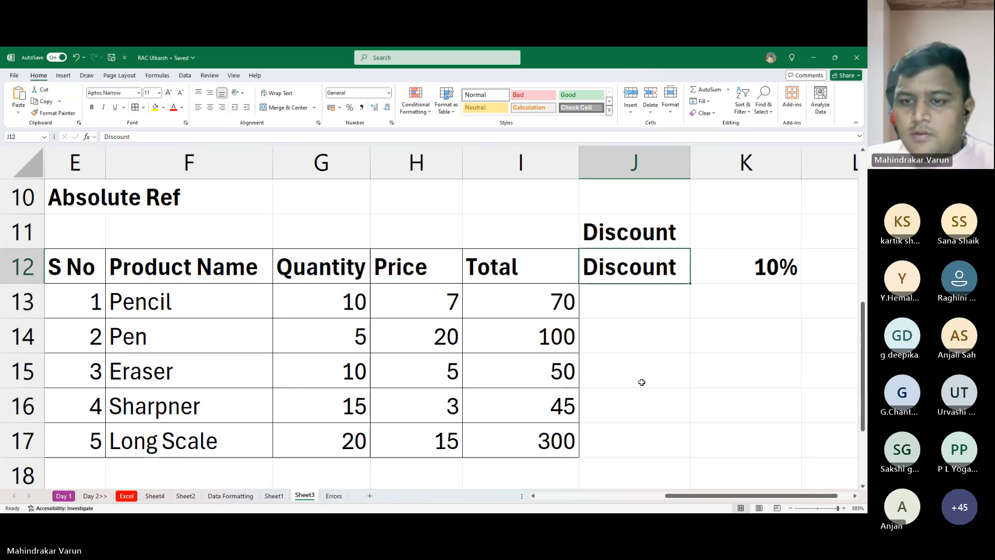
key("Up")
key("Delete")
key("Down")
key("Down")
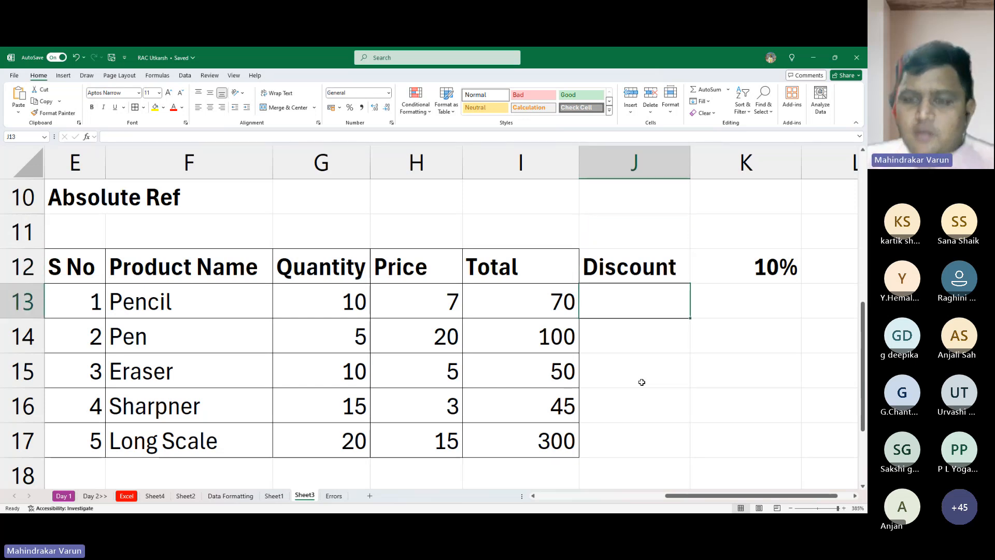
- Enter the formula =I13*K12 in J13 to calculate the Pencil discount
key("Up")
key("Right")
key("Left")
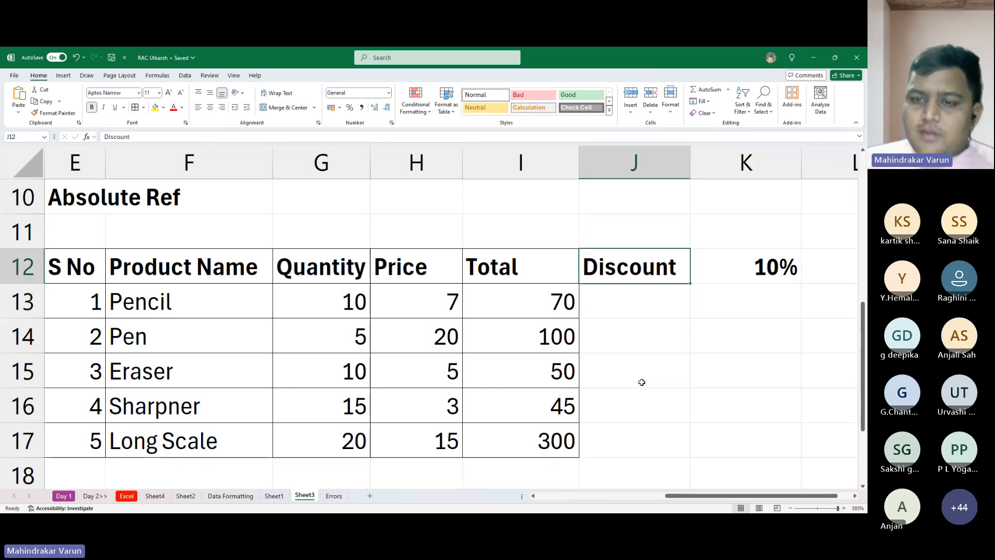
key("Down")
key("Down")
key("Up")
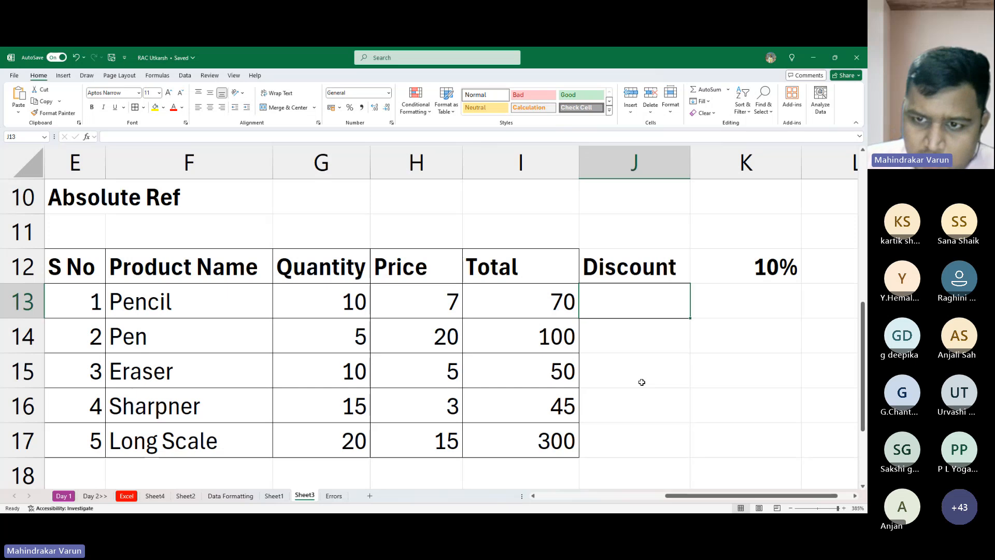
type("=")
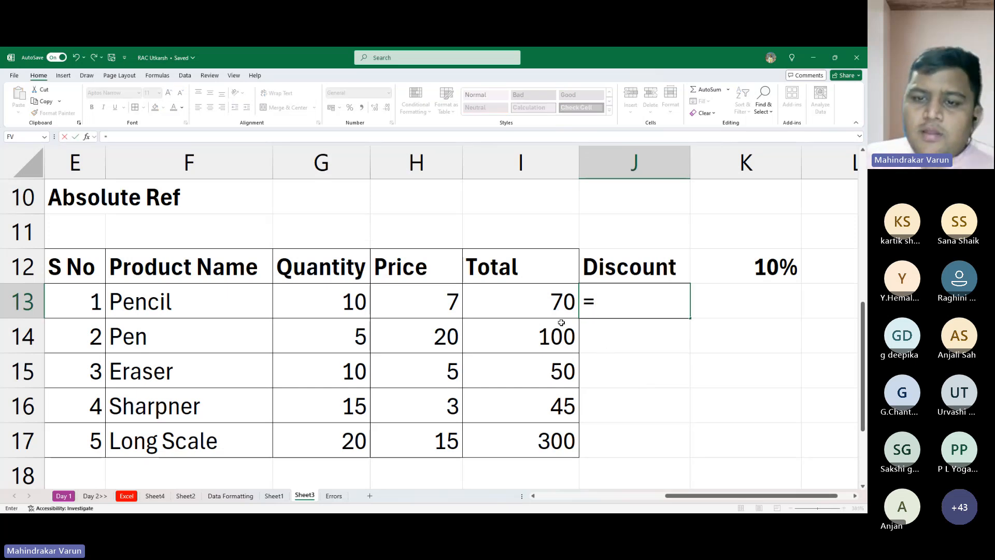
left_click(553, 304)
type("*")
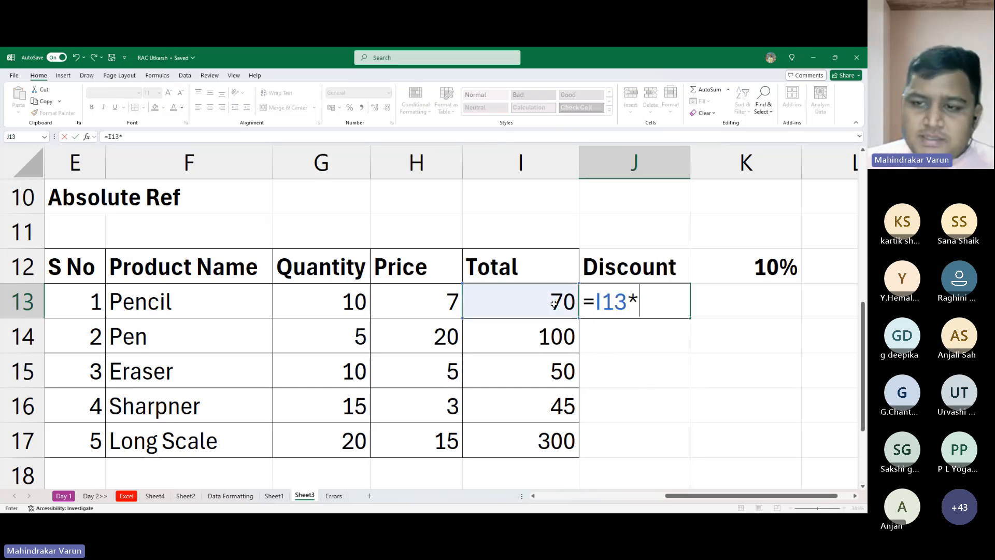
left_click(770, 265)
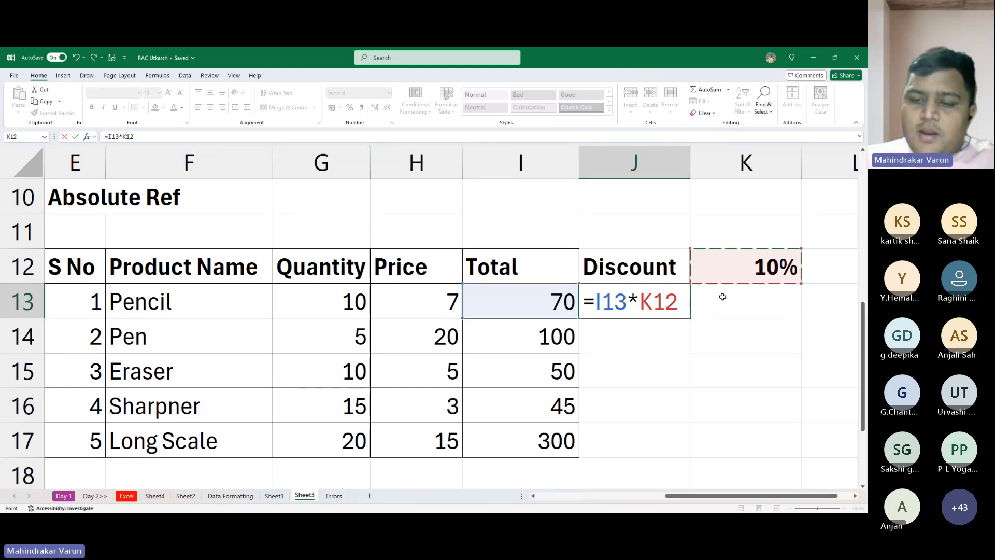
key("Return")
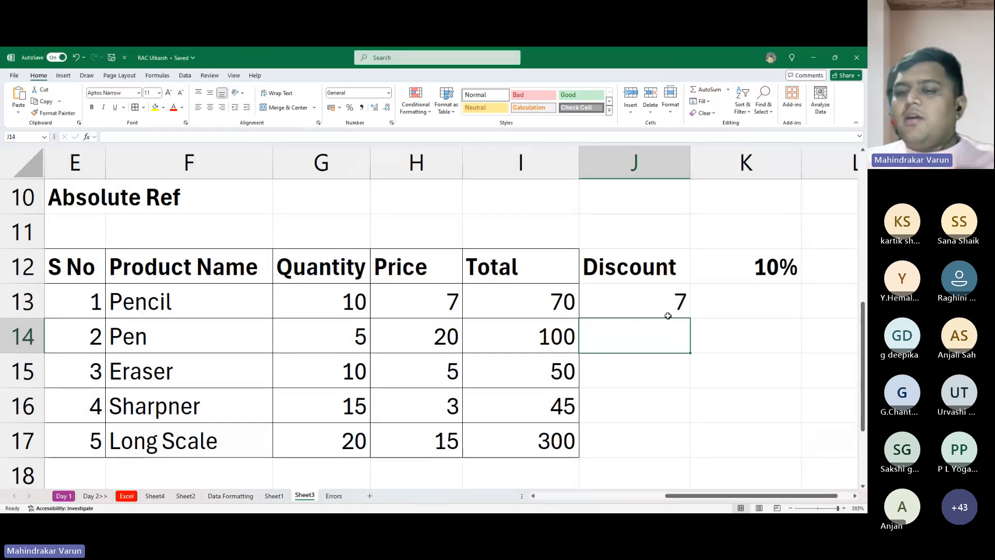
- Fill the discount formula from J13 down through J17 and inspect the copied formula in J14
left_click(658, 301)
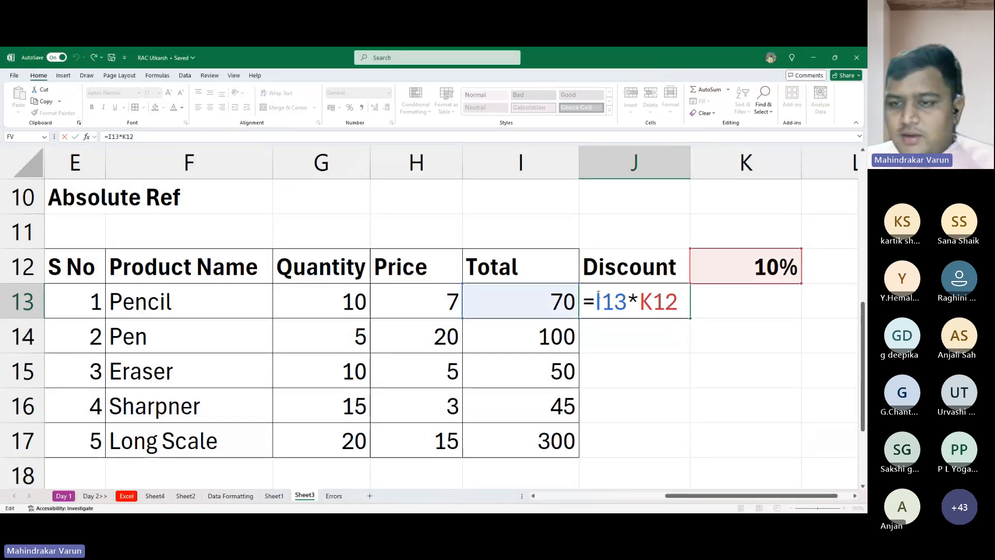
key("ctrl+Return")
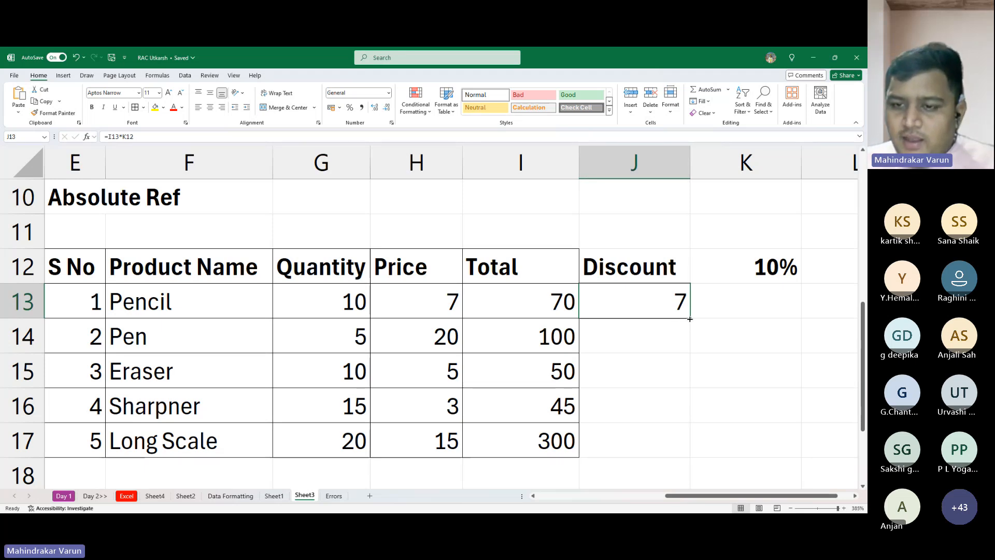
left_click_drag(686, 319, 693, 460)
left_click(650, 335)
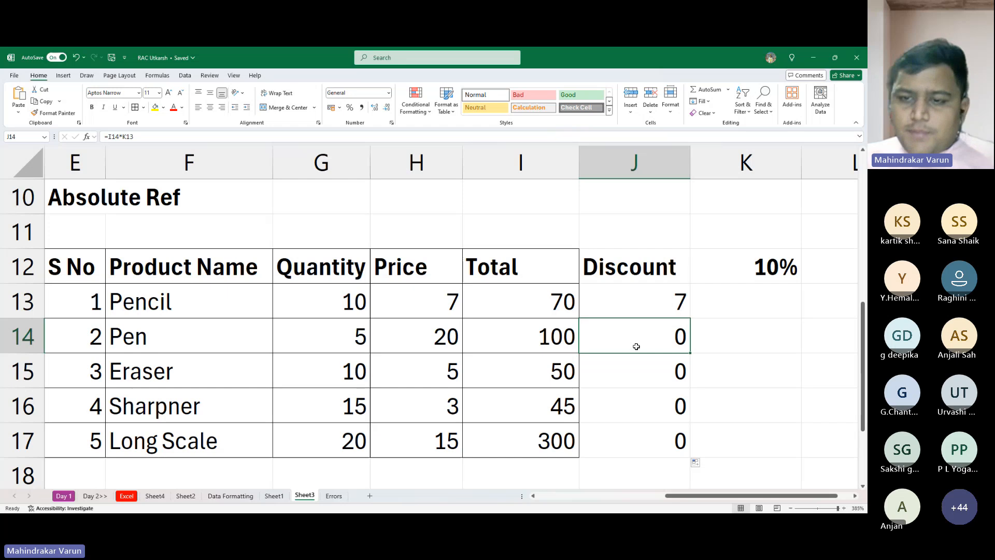
double_click(636, 335)
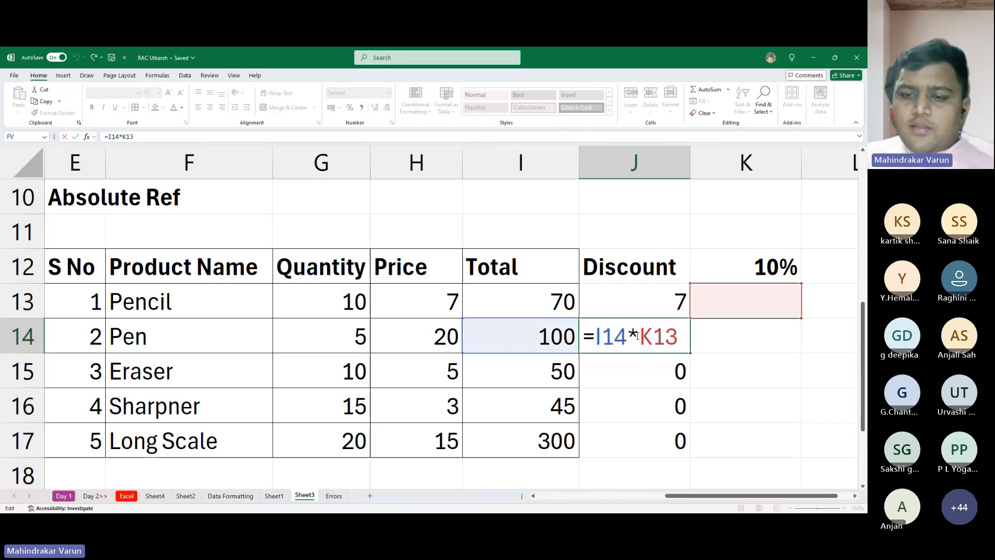
key("Escape")
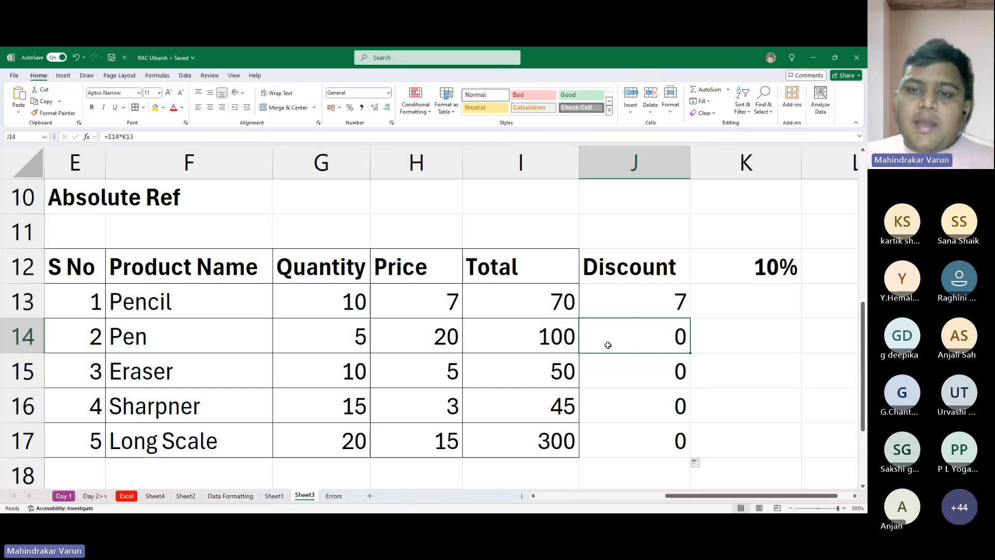
- Examine the Total formulas in I4, I5, I7 and I8 of the Relative Ref table to see how their references shift
scroll(608, 344, "up", 3)
double_click(383, 298)
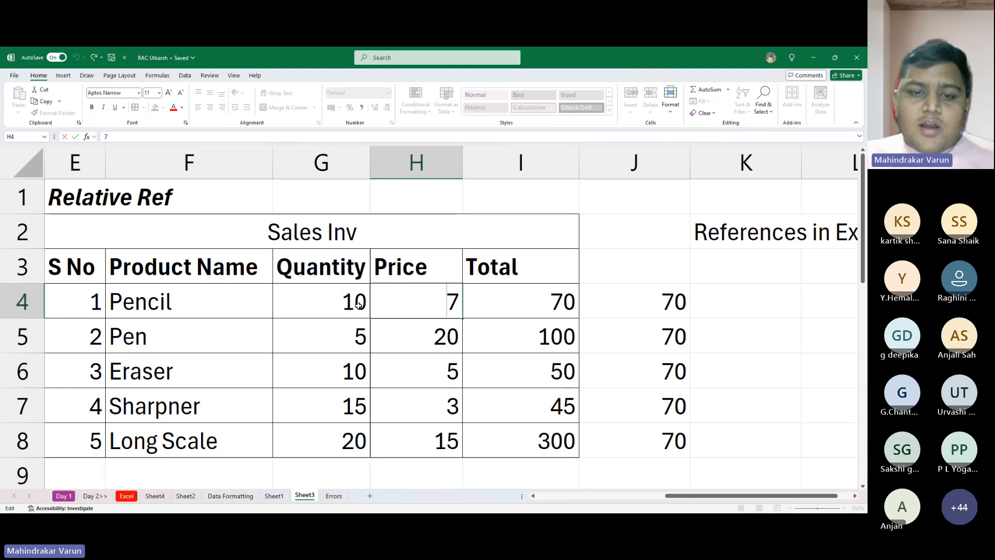
double_click(358, 306)
key("Escape")
double_click(552, 306)
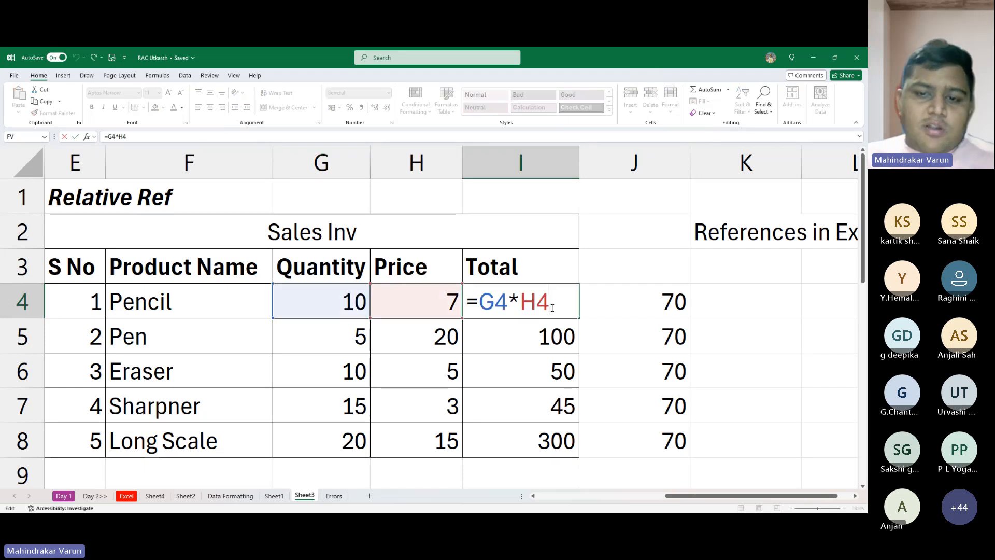
key("Escape")
double_click(524, 338)
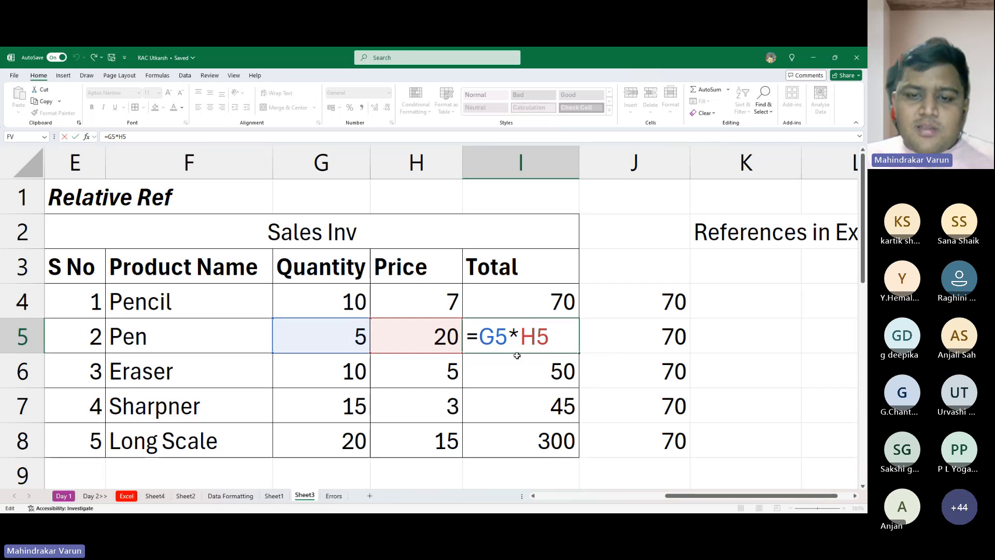
key("Escape")
double_click(524, 410)
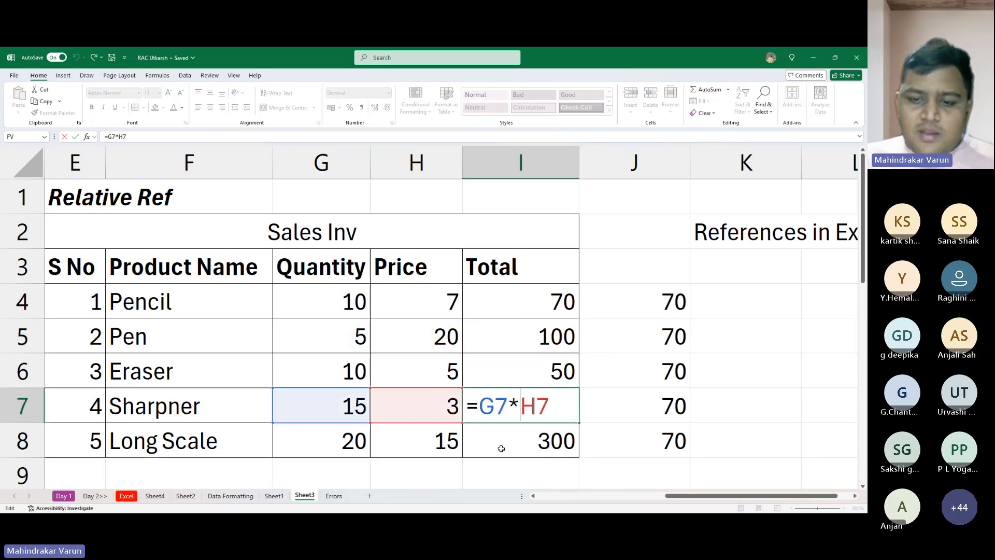
left_click(539, 428)
key("Escape")
double_click(538, 431)
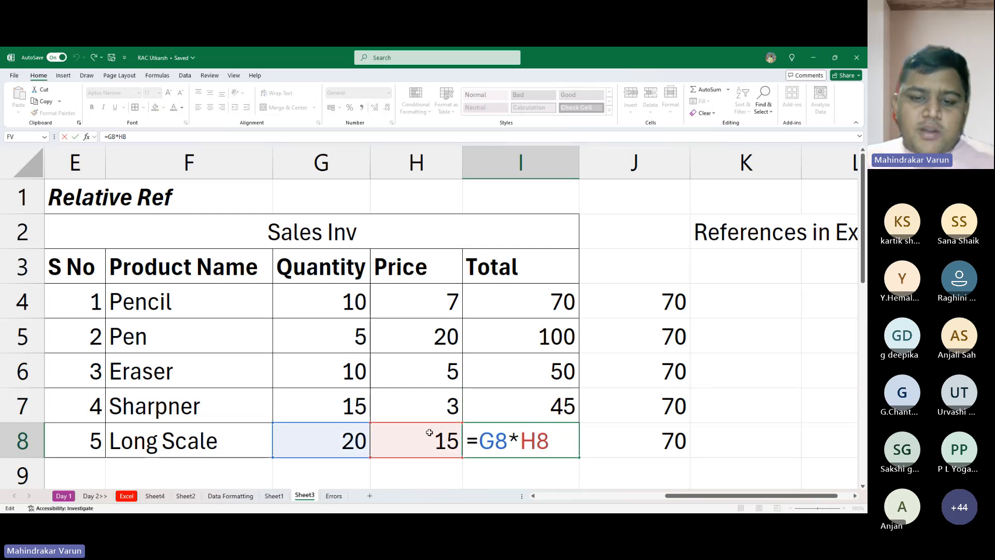
key("Escape")
- Compare the rate cell referenced by the discount formulas in J13 and J14 of the Absolute Ref table
scroll(495, 389, "down", 4)
scroll(497, 389, "up", 2)
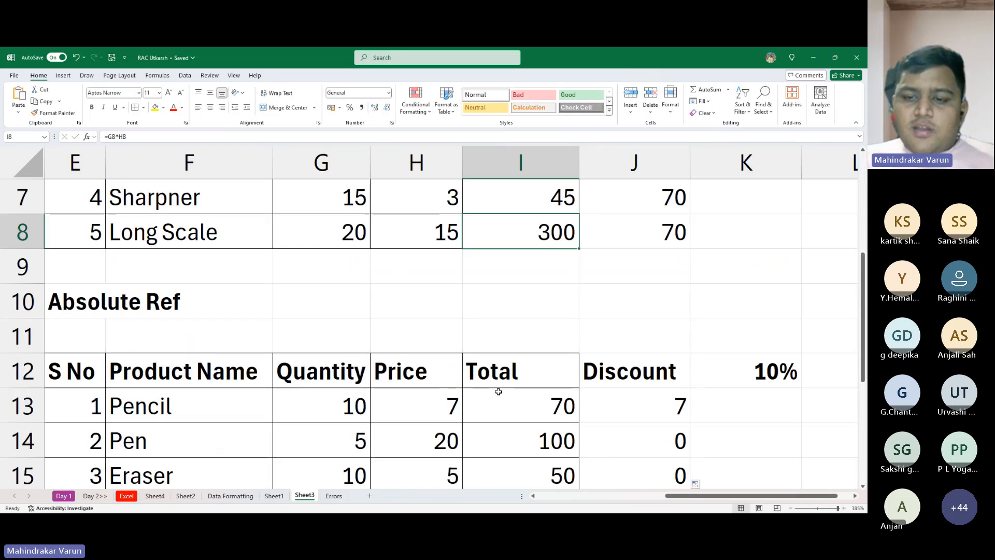
scroll(497, 392, "down", 1)
double_click(582, 300)
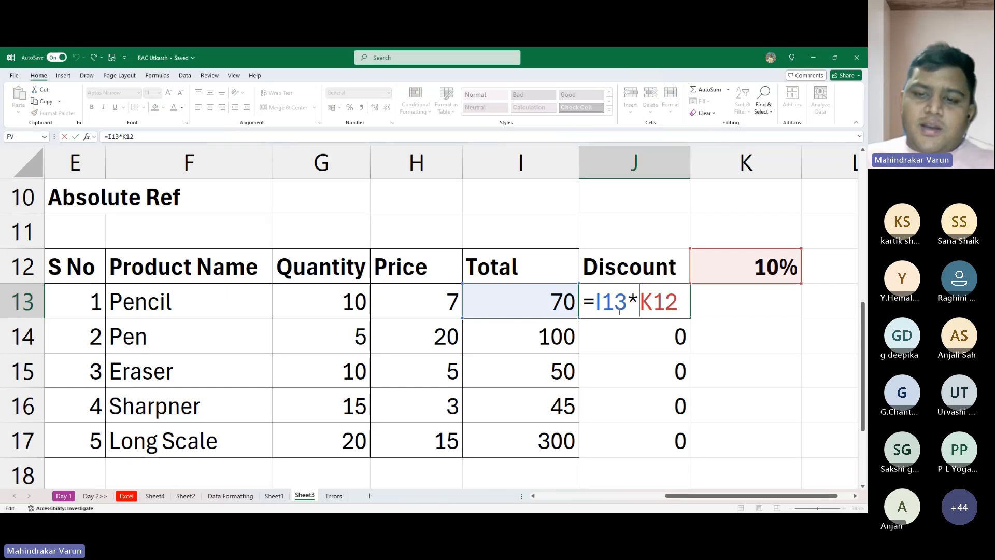
key("ctrl+Return")
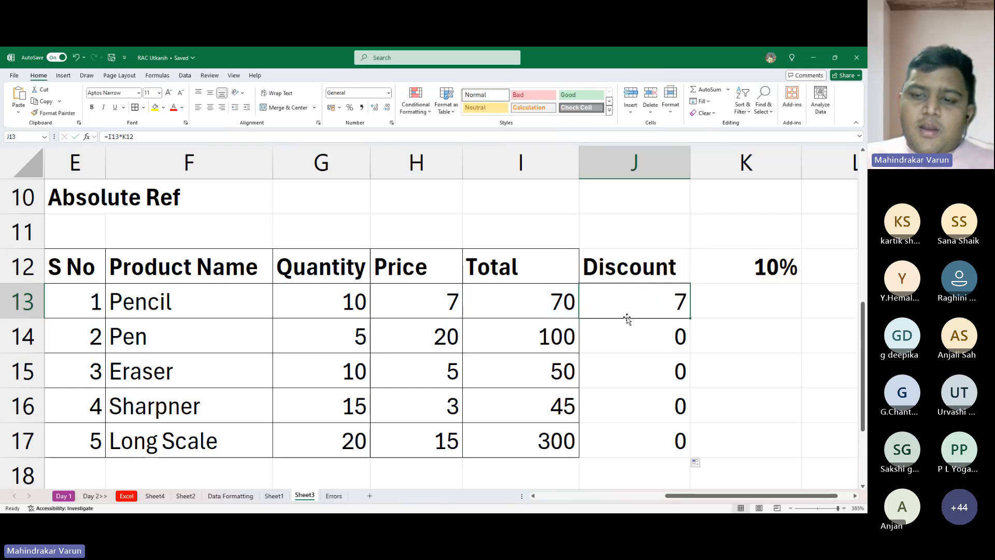
double_click(661, 341)
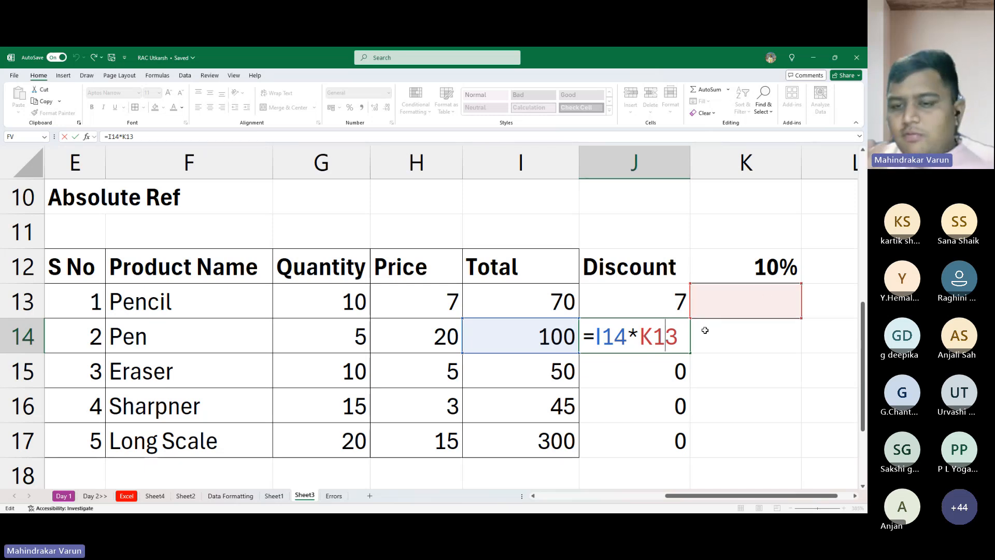
key("ctrl+Return")
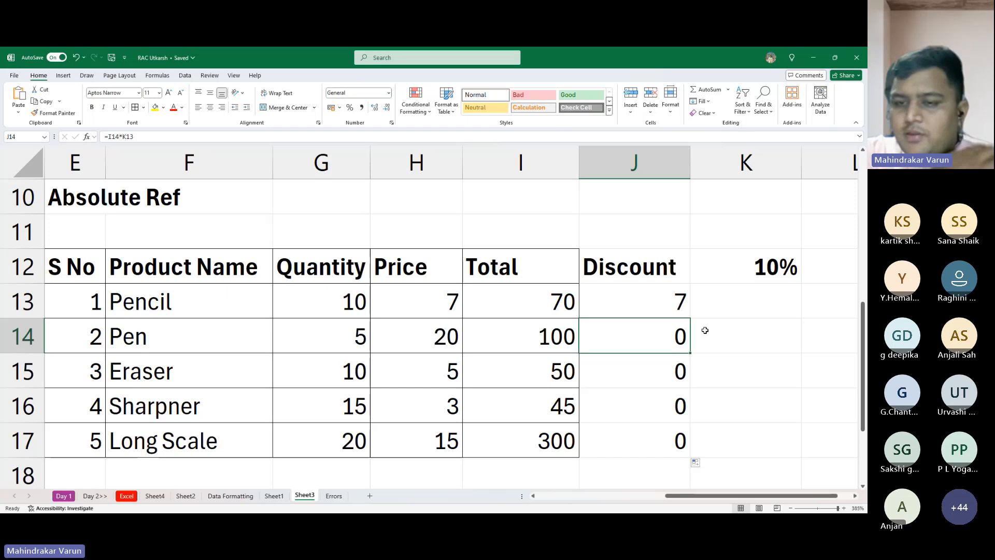
- Enter 10% in K13 and fill it down through K17
left_click(717, 285)
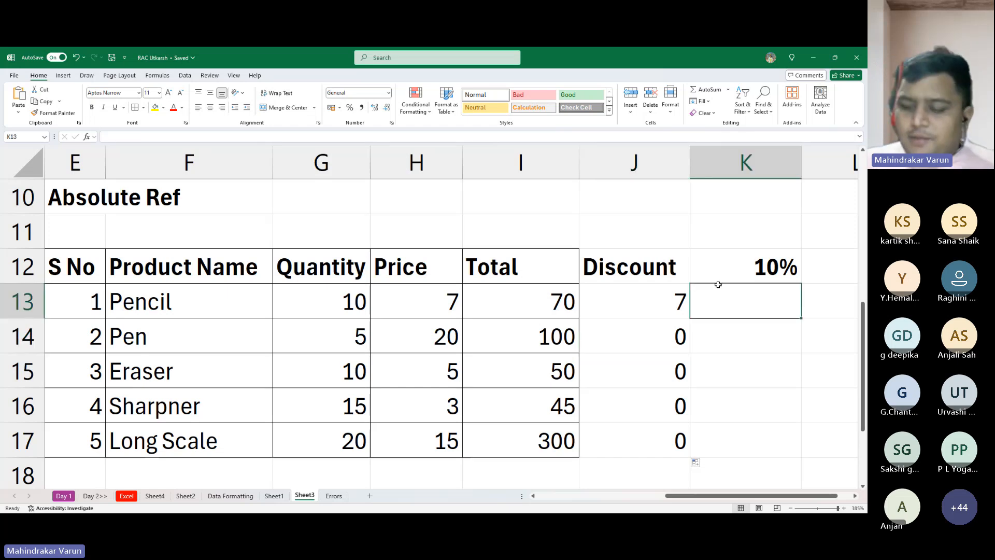
key("F2")
type("10")
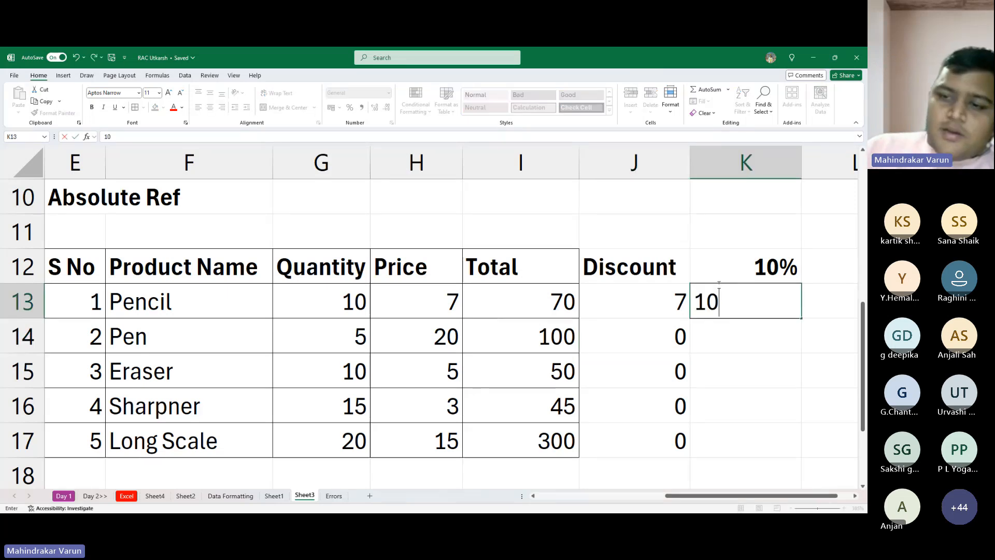
type("%")
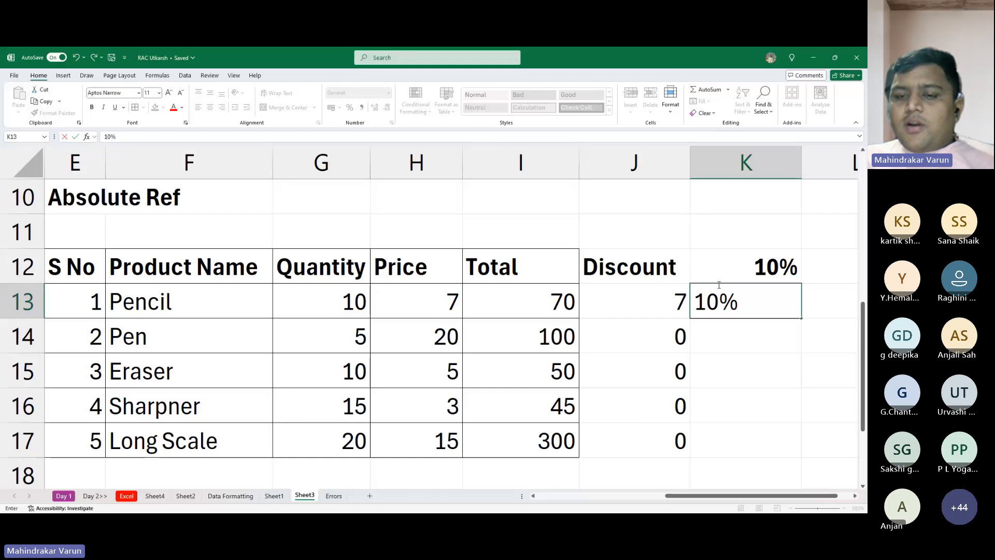
key("ctrl+Return")
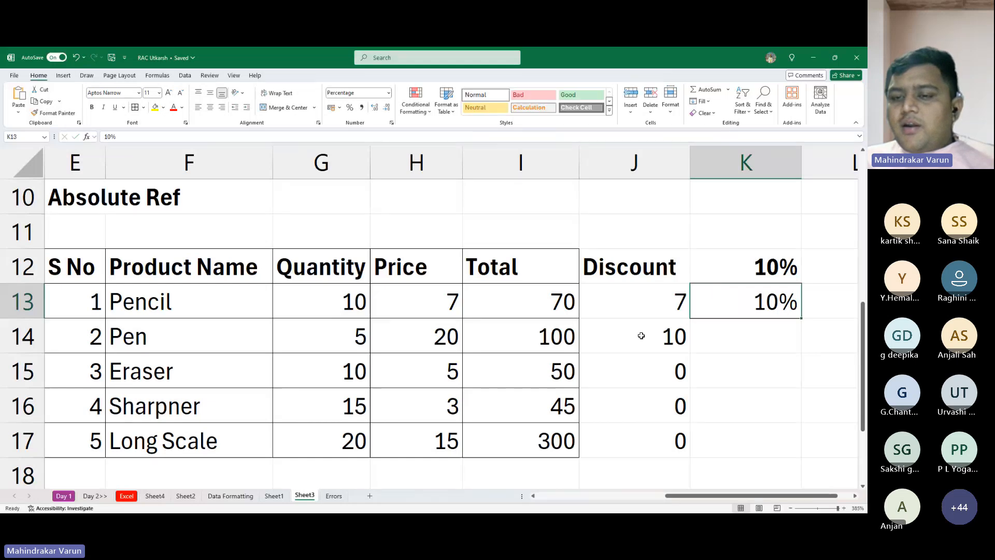
double_click(802, 320)
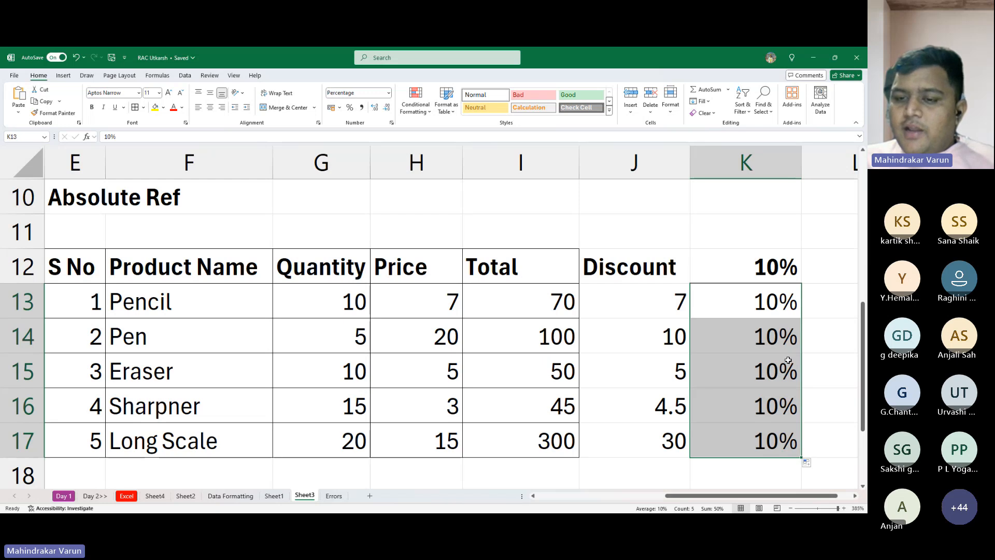
- Check the discount formula in J16, and change the rate in K12 to 20%
left_click(692, 410)
left_click(662, 405)
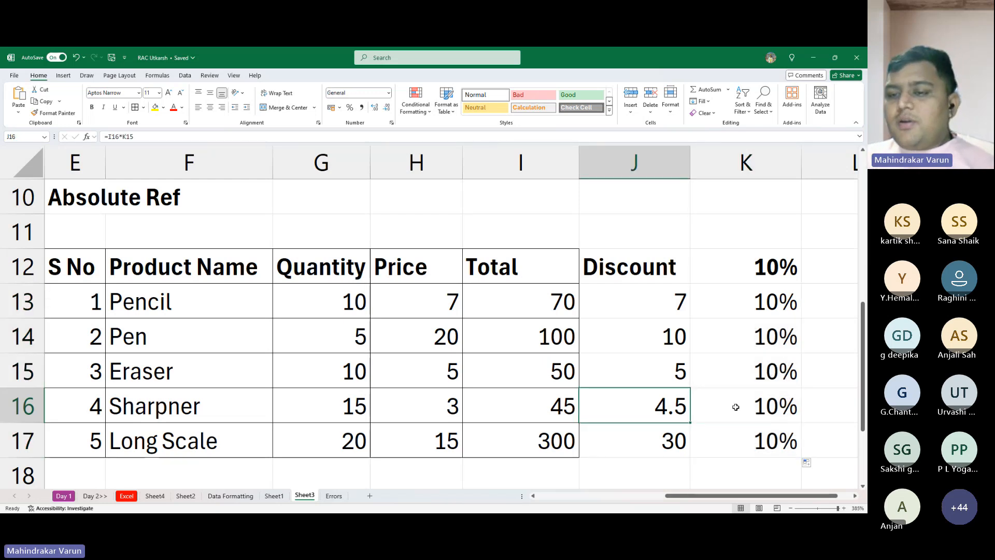
left_click(751, 336)
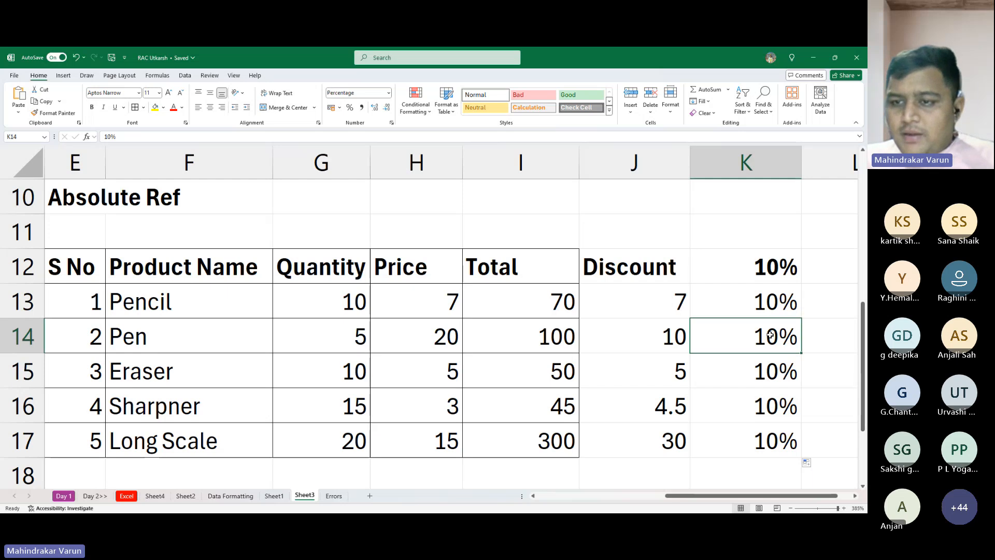
left_click(781, 264)
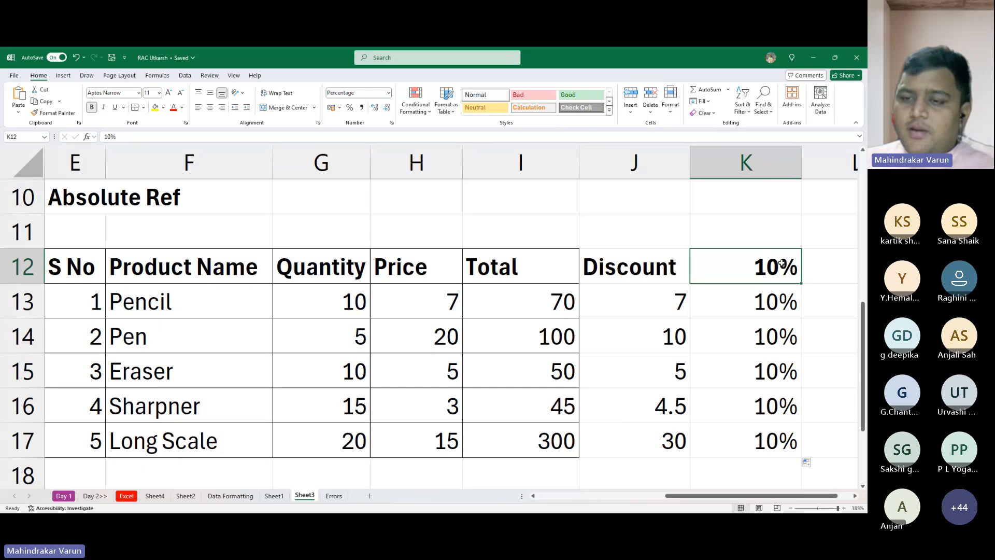
type("20")
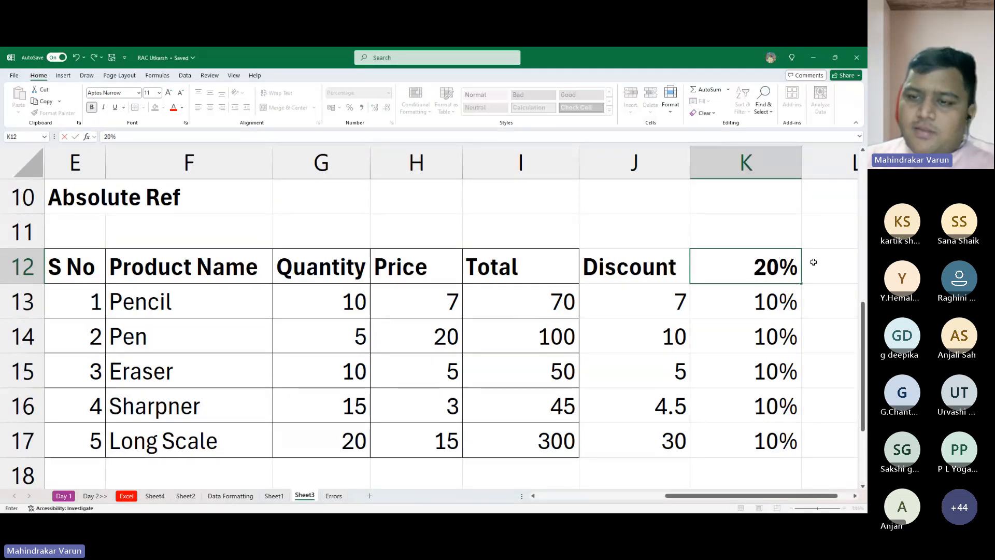
key("Return")
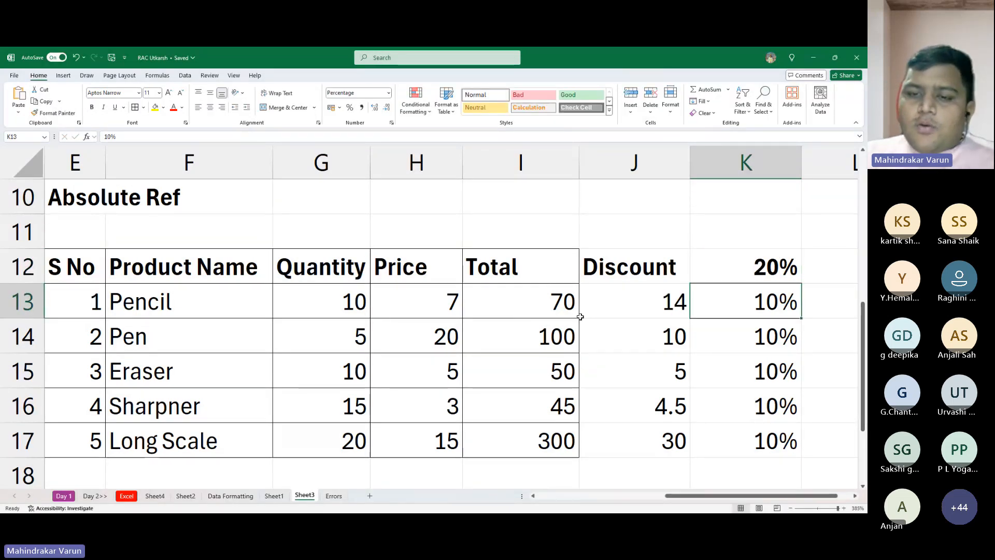
- Highlight the Pencil row's Quantity through Discount cells, G13:J13, with a yellow fill
left_click(641, 298)
left_click_drag(354, 293, 648, 295)
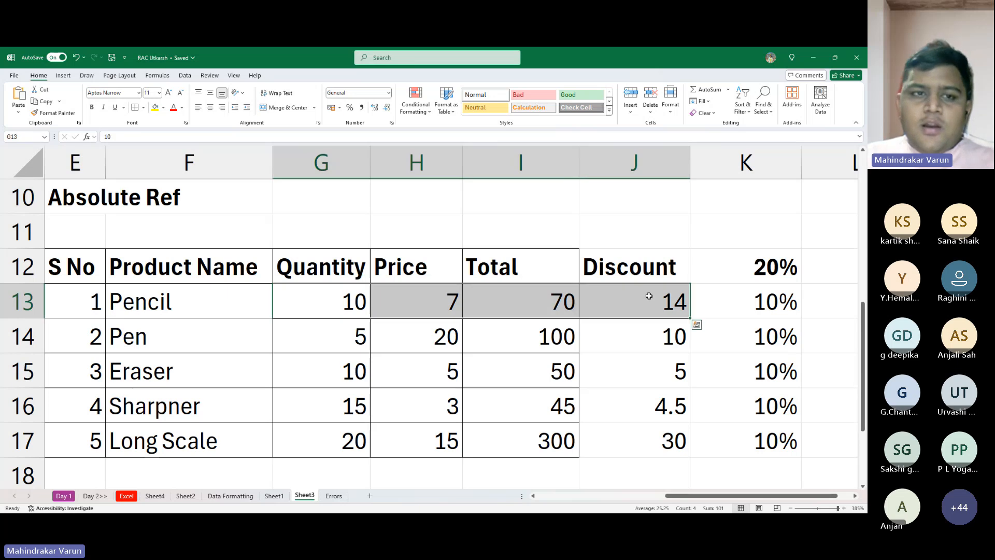
left_click(153, 109)
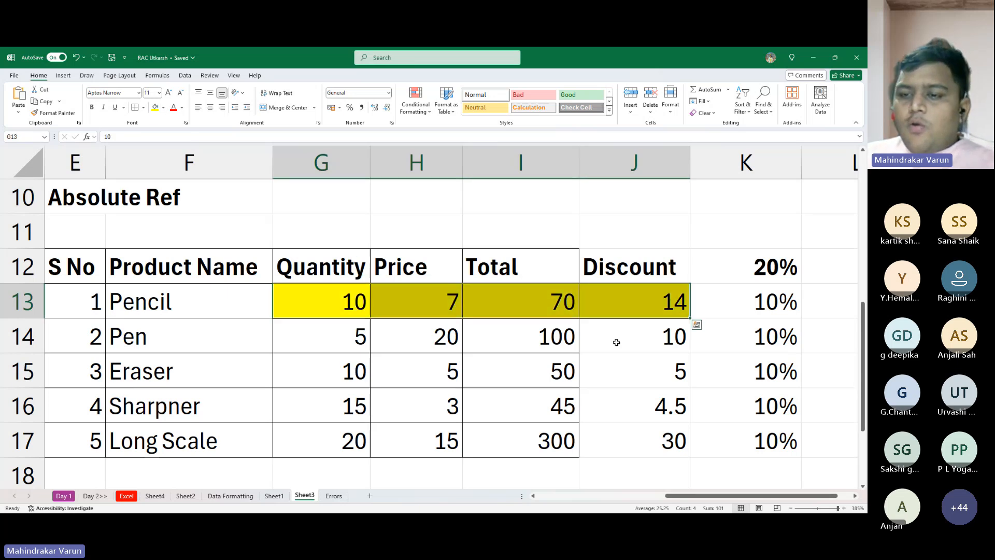
left_click(644, 345)
left_click(64, 75)
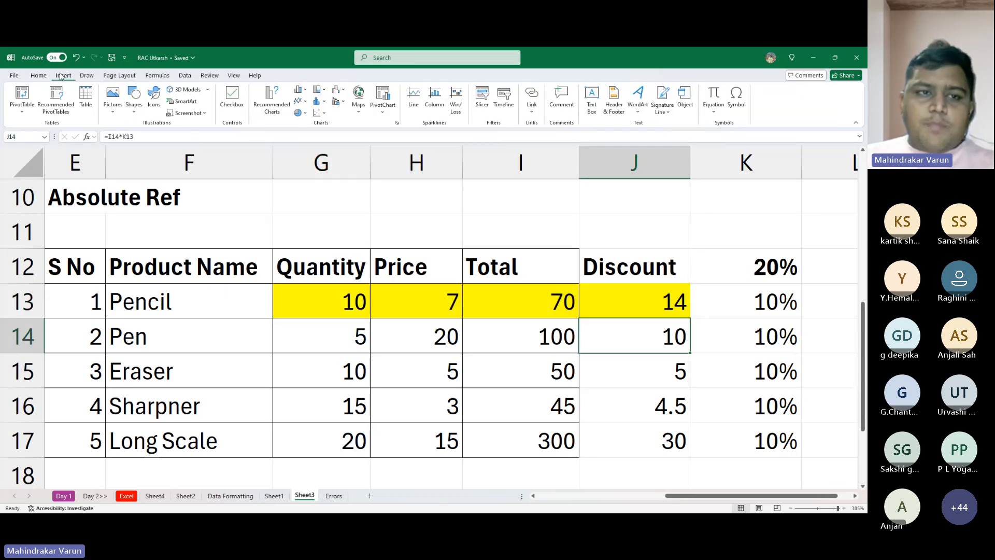
left_click(134, 101)
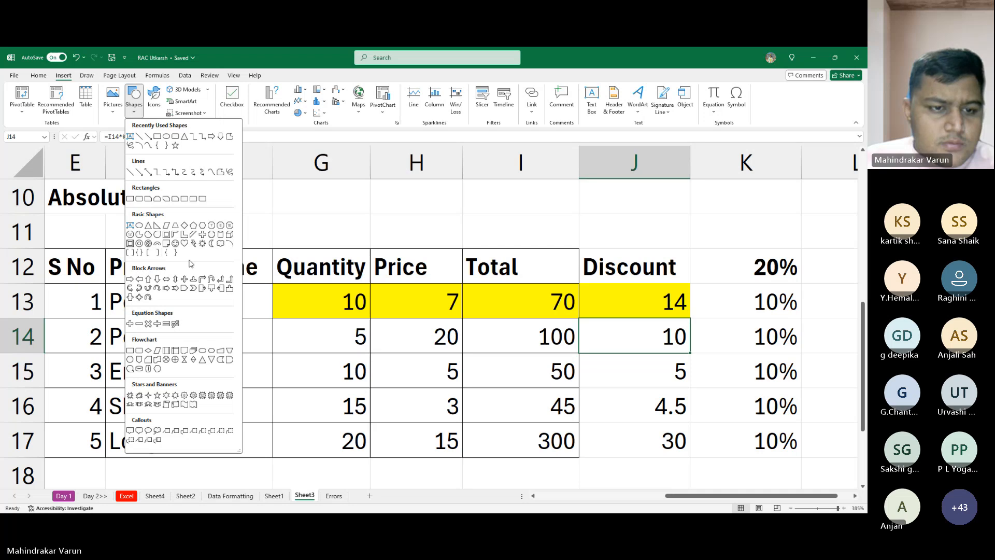
left_click(512, 374)
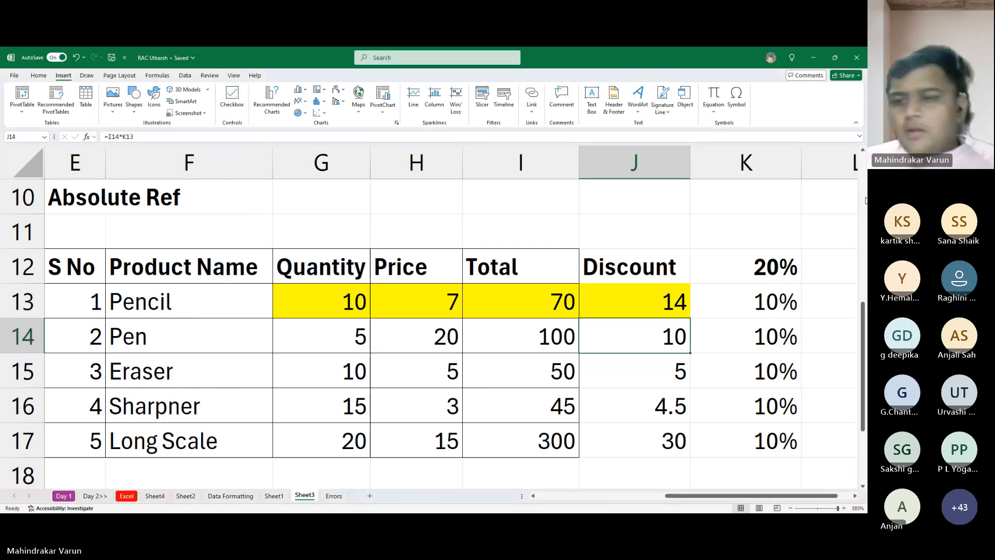
- Change the discount rate in K12 to 30%
left_click(777, 335)
left_click(767, 301)
left_click(756, 270)
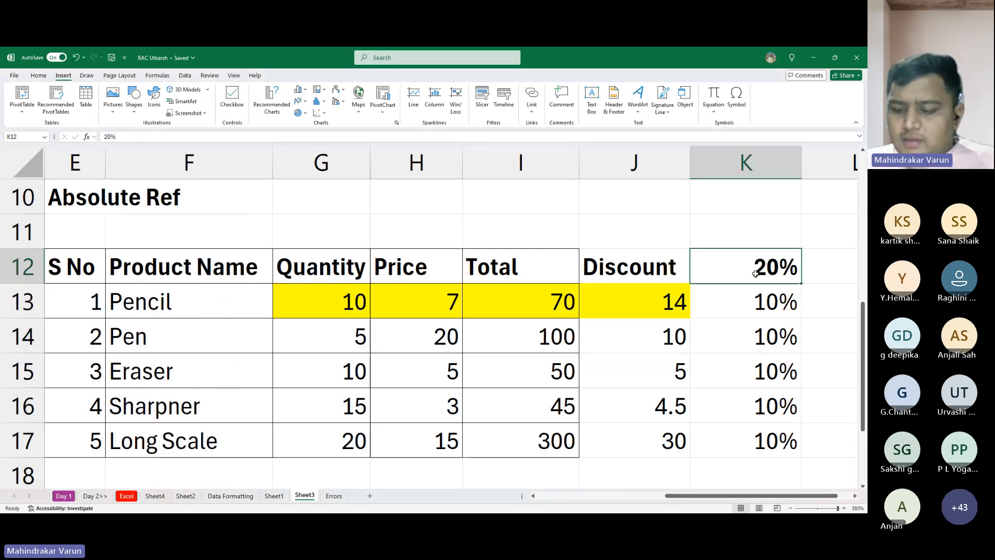
type("30")
key("Return")
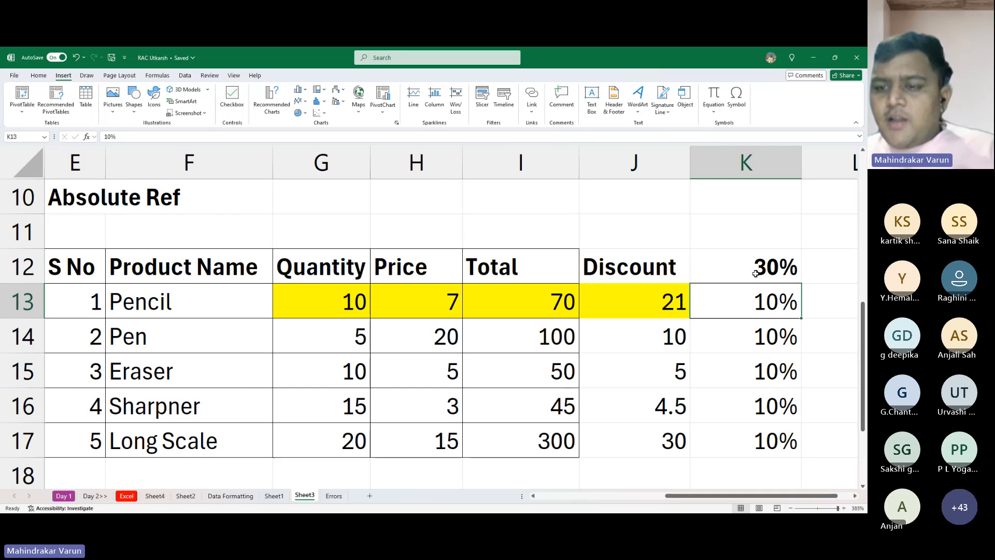
- Compare the rate cells below K12 with the Discount values beside them in the Absolute Ref table
key("Return")
key("Up")
key("Up")
key("Down")
key("Down")
key("Down")
key("Down")
key("Down")
key("Down")
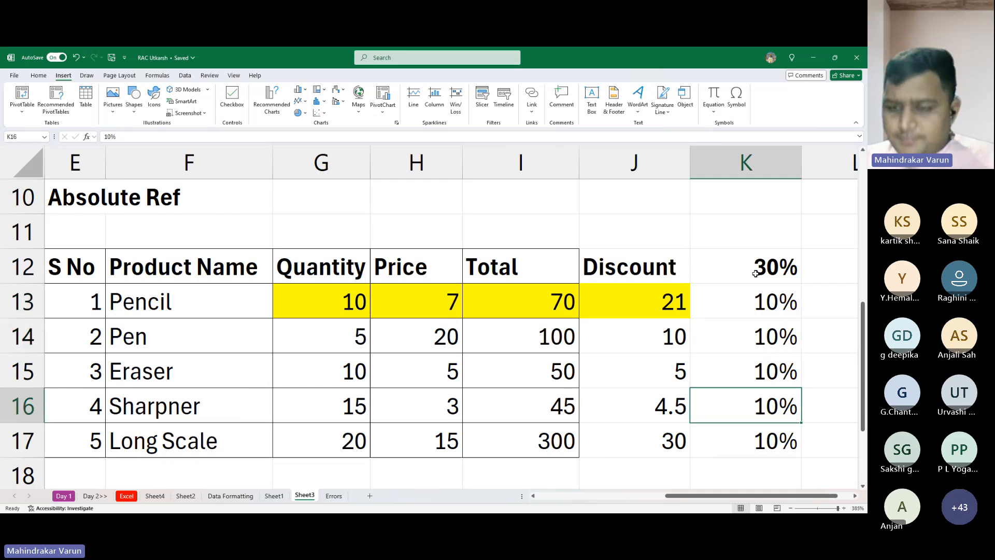
key("Up")
key("Up")
key("Up")
key("Up")
key("Up")
key("Up")
key("Up")
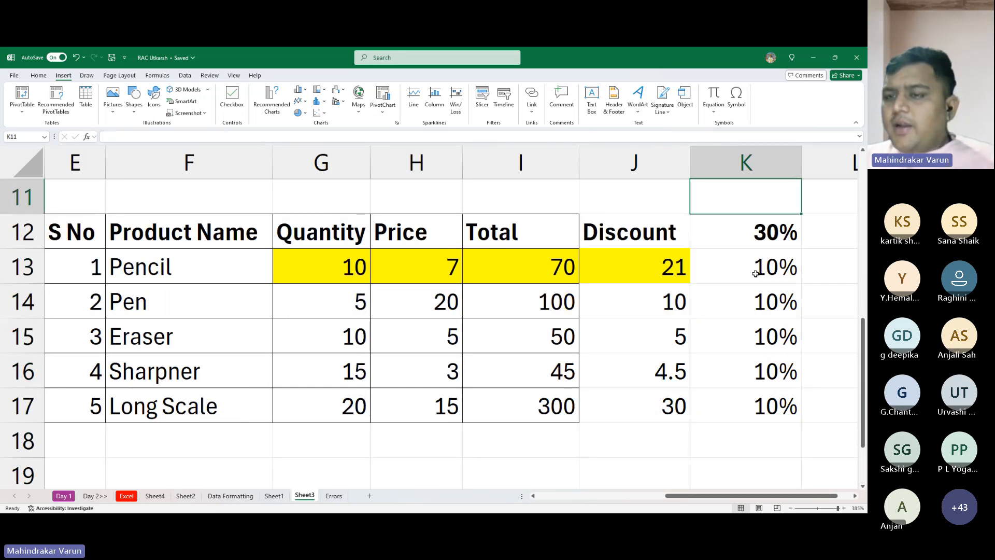
key("Up")
key("Down")
key("Down")
key("Down")
key("Down")
key("Down")
key("Down")
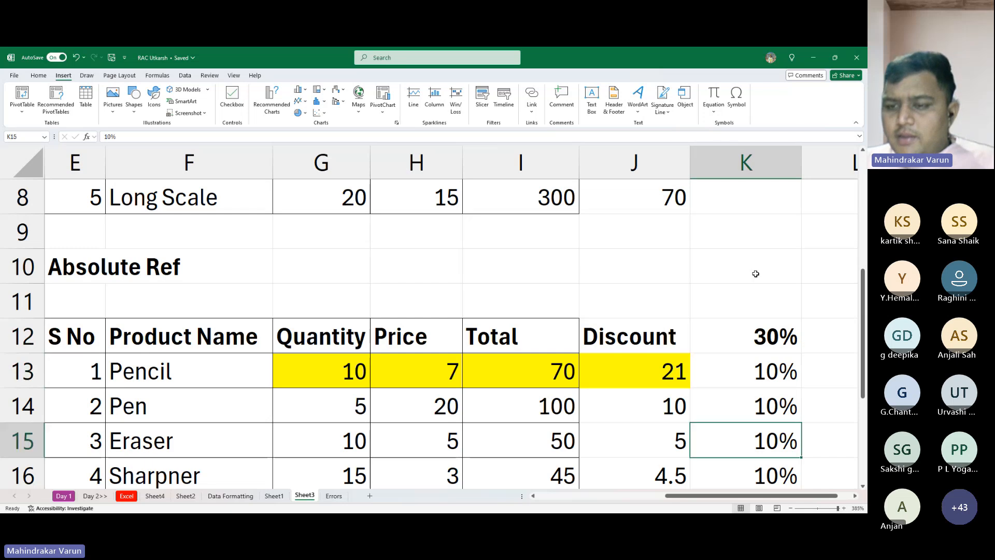
key("Down")
key("Up")
key("Up")
key("Up")
key("Up")
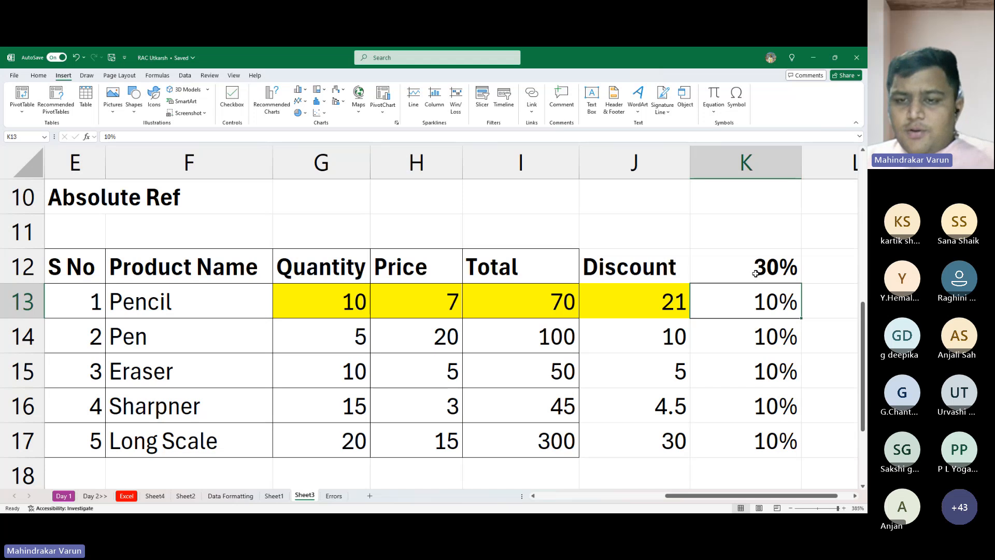
- Go through the Pencil row's values and examine the rate cells K13 and K12
key("Left")
key("Left")
key("Left")
key("Left")
key("Right")
key("Right")
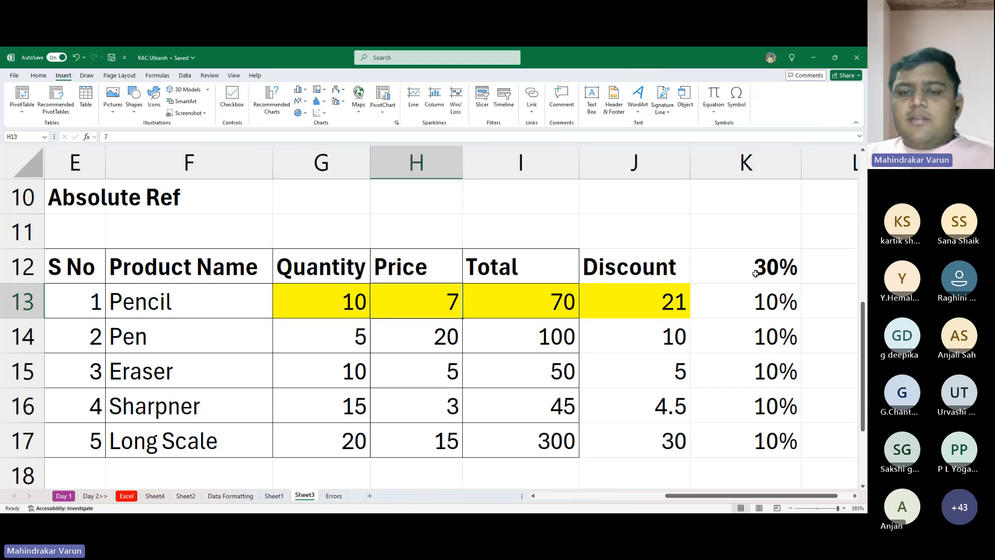
key("Right")
key("Right")
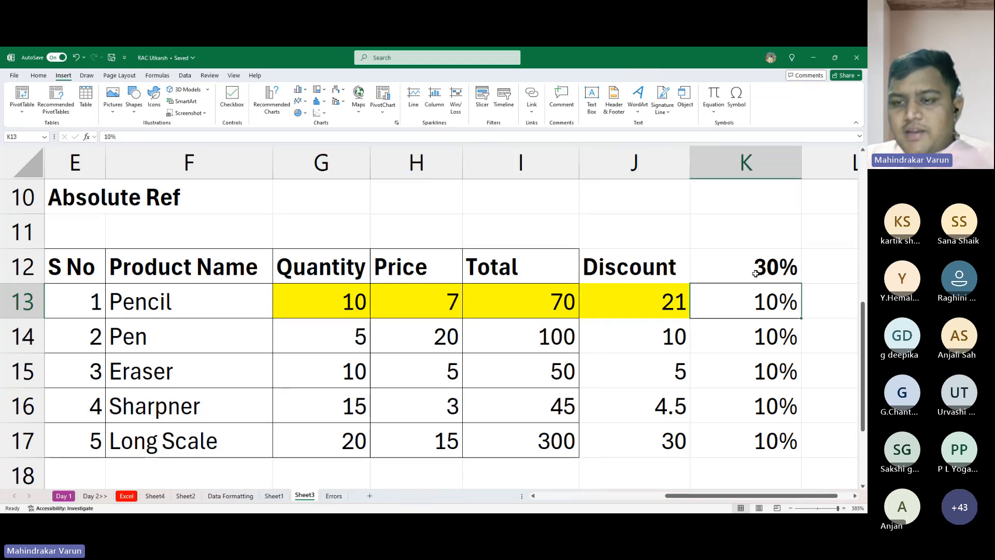
key("Up")
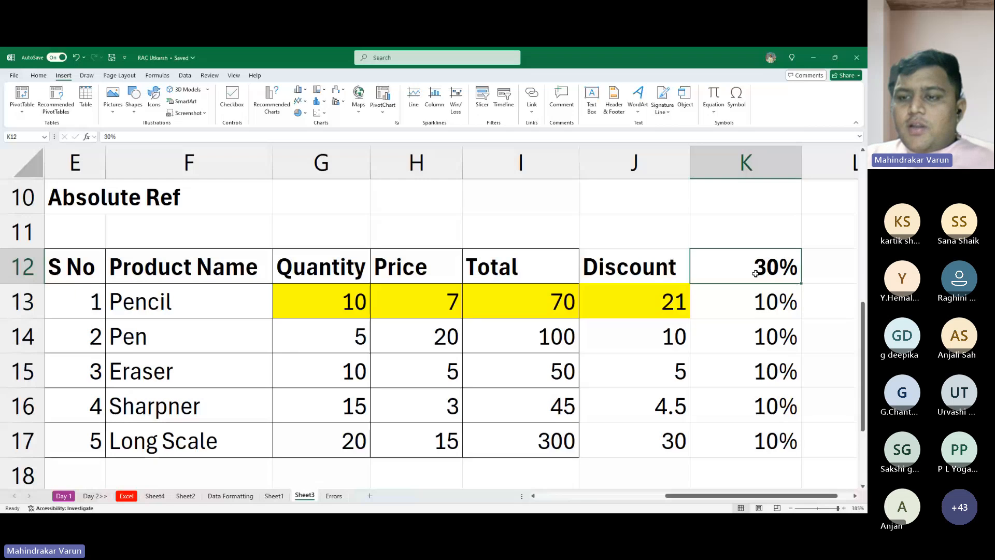
- Replace the rate in K13 with the text "a" to test the Pen row's discount formula
key("Down")
type("a")
key("Return")
key("Up")
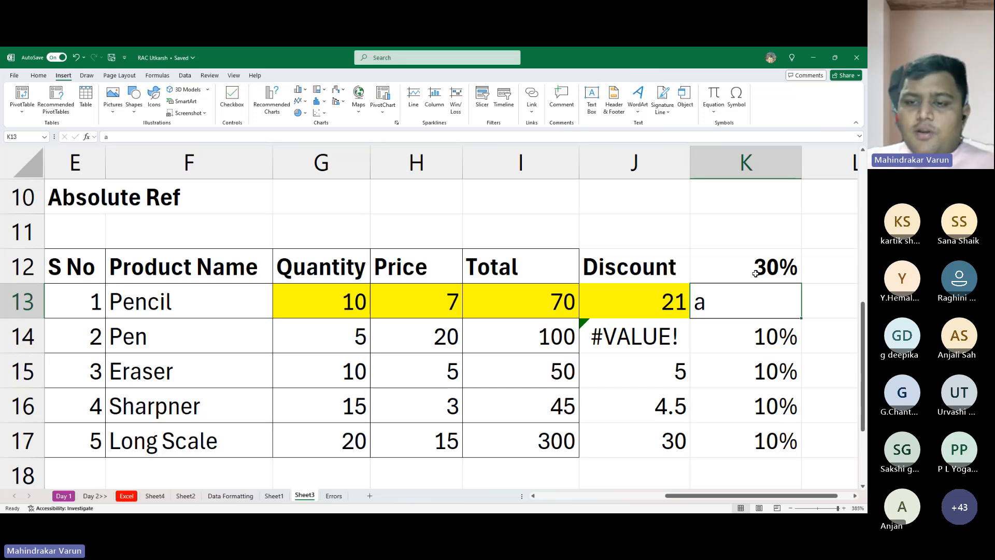
- Clear the text from K13 and enter a rate of 10% there
key("Delete")
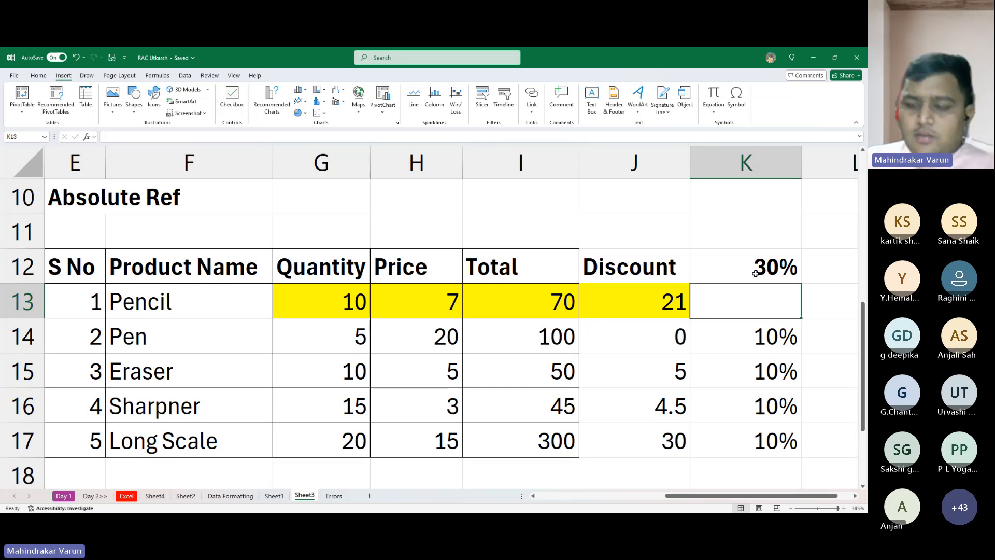
type("10")
key("Return")
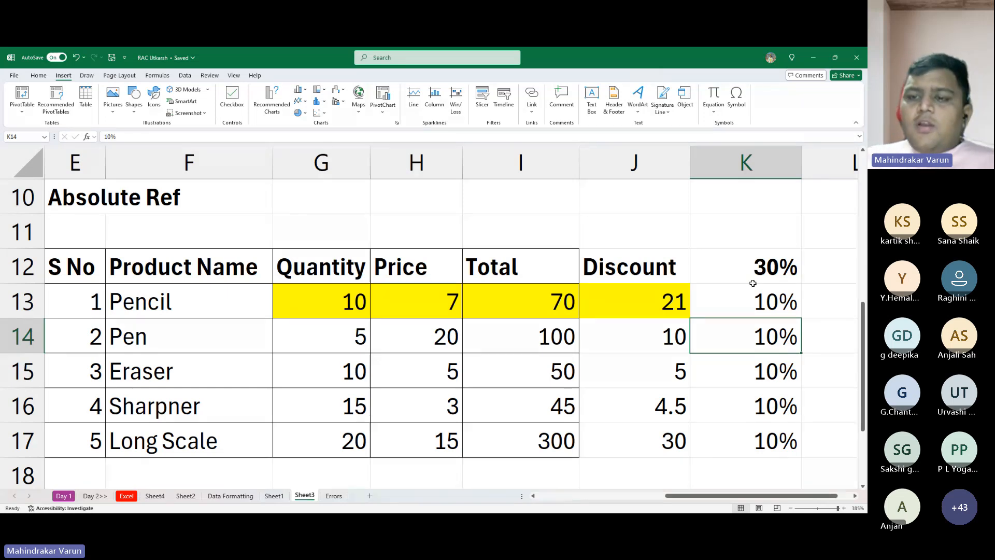
- Replace the Pencil row's discount formula in J13 with the hard-coded version =I13*10%
left_click_drag(756, 275, 786, 431)
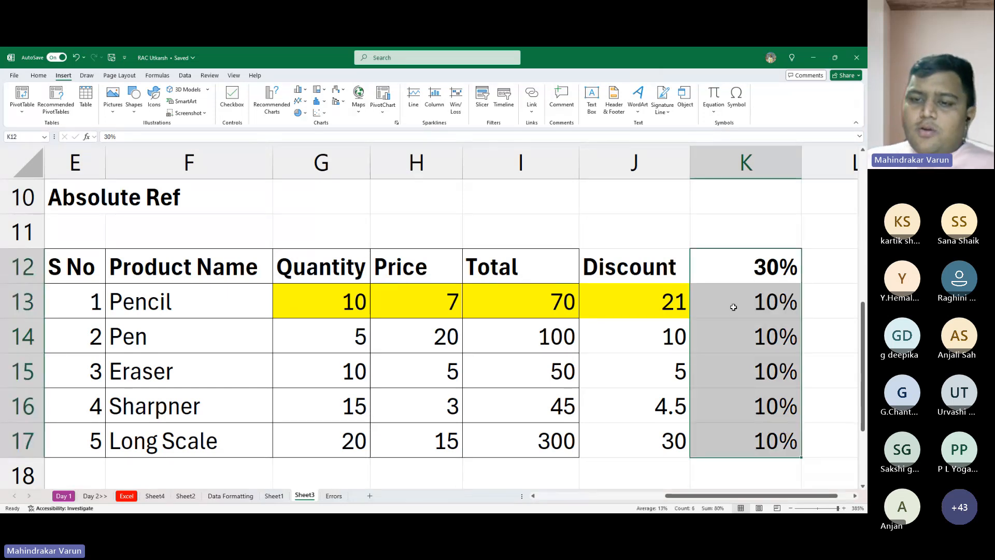
left_click_drag(657, 305, 662, 434)
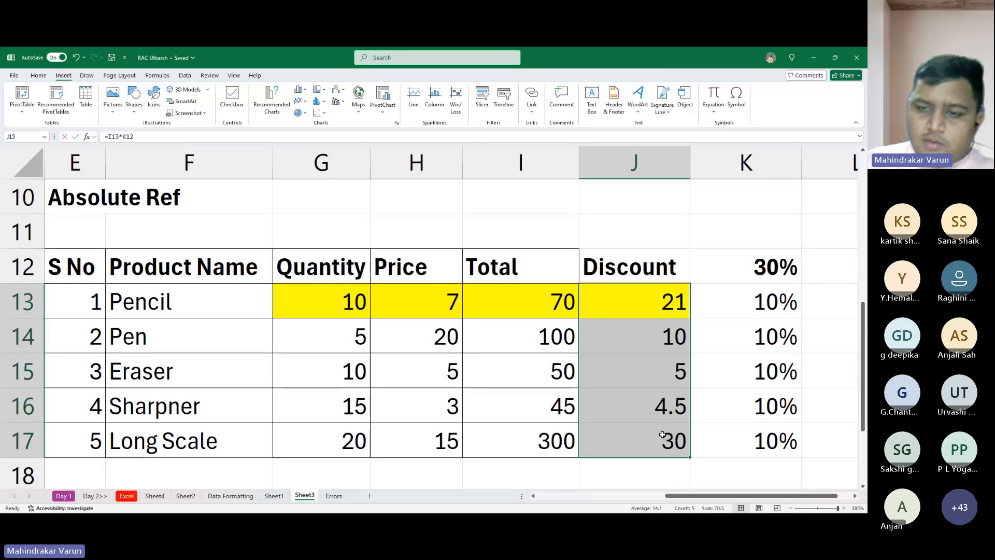
type("=I13*")
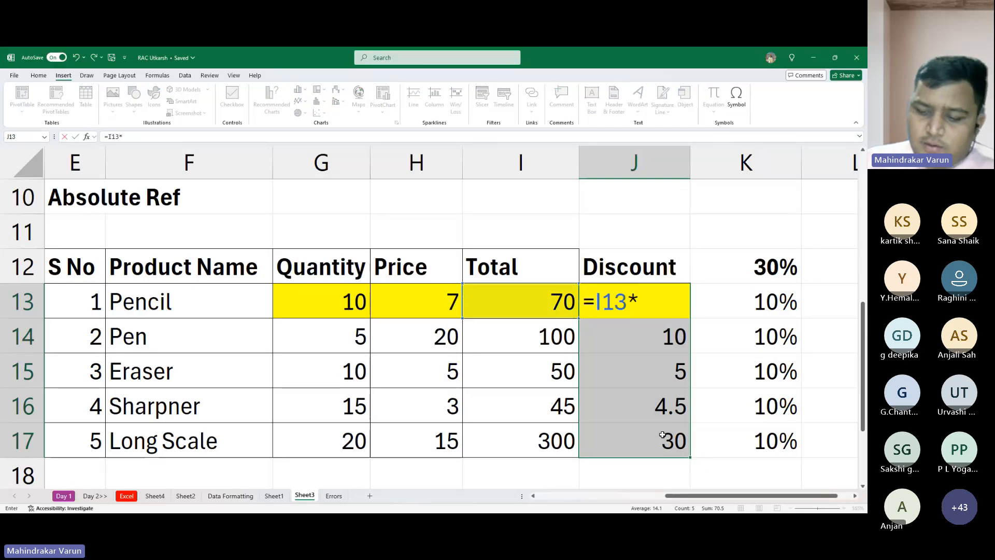
type("10%")
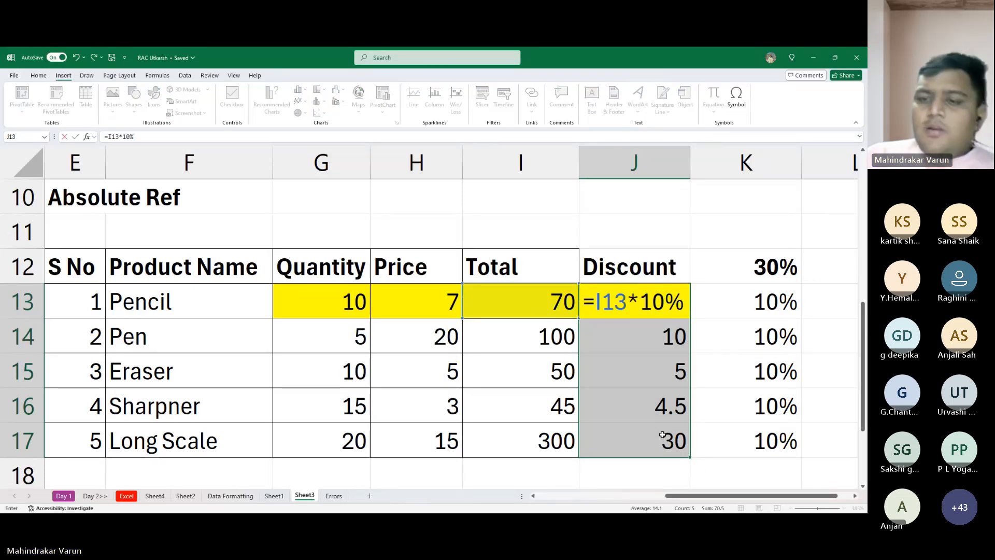
key("Return")
key("Up")
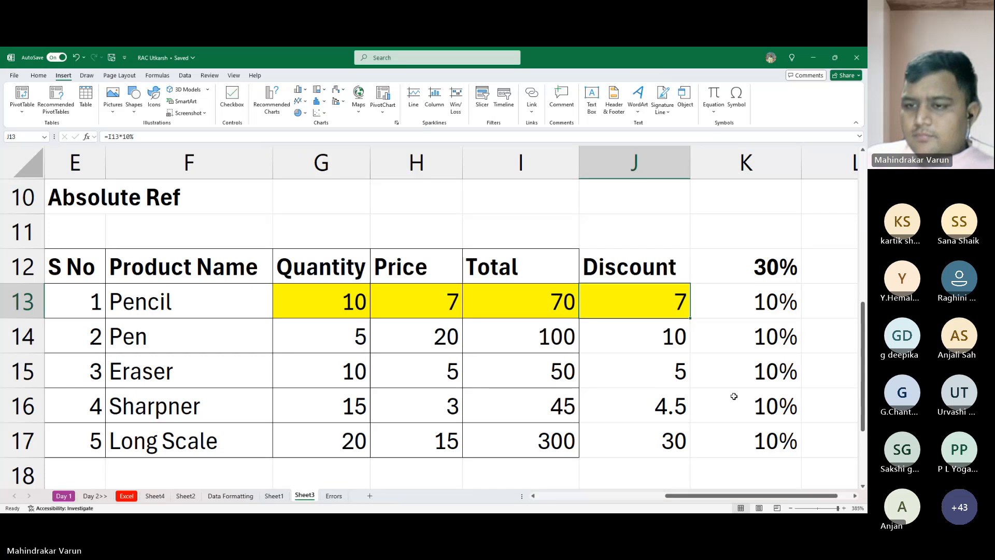
- Remove the fill colour from the Pencil row's Quantity through Discount cells, G13:J13
left_click(757, 265)
left_click_drag(321, 301, 584, 311)
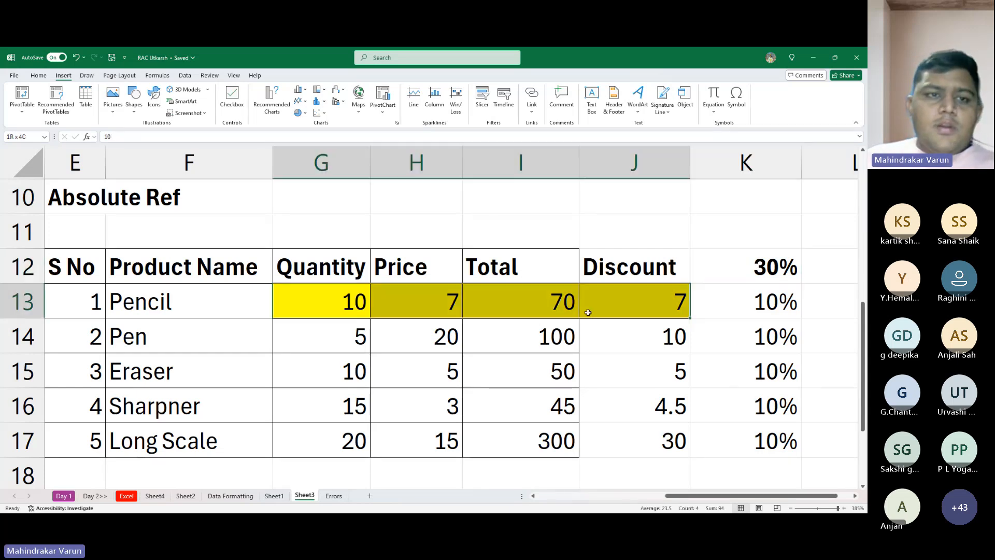
left_click(39, 75)
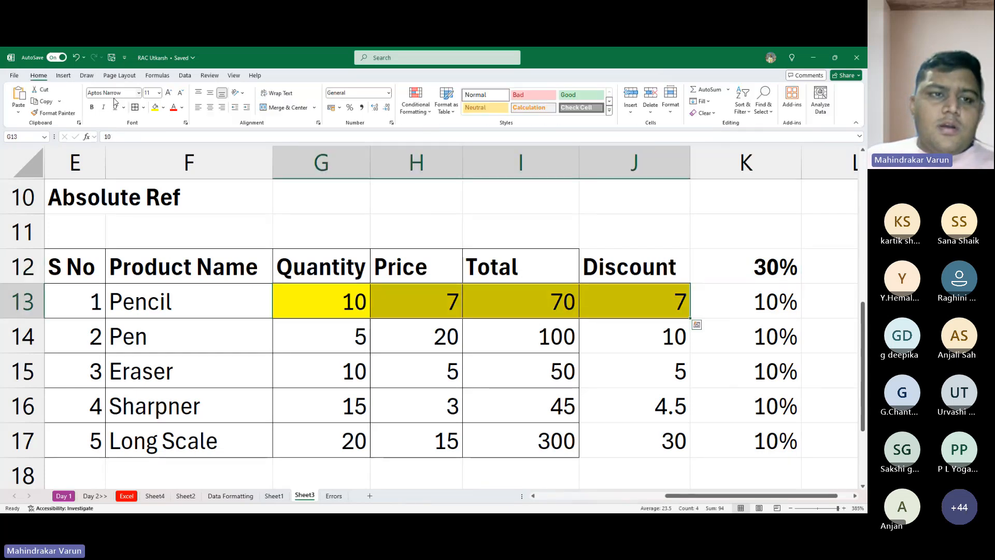
left_click(164, 108)
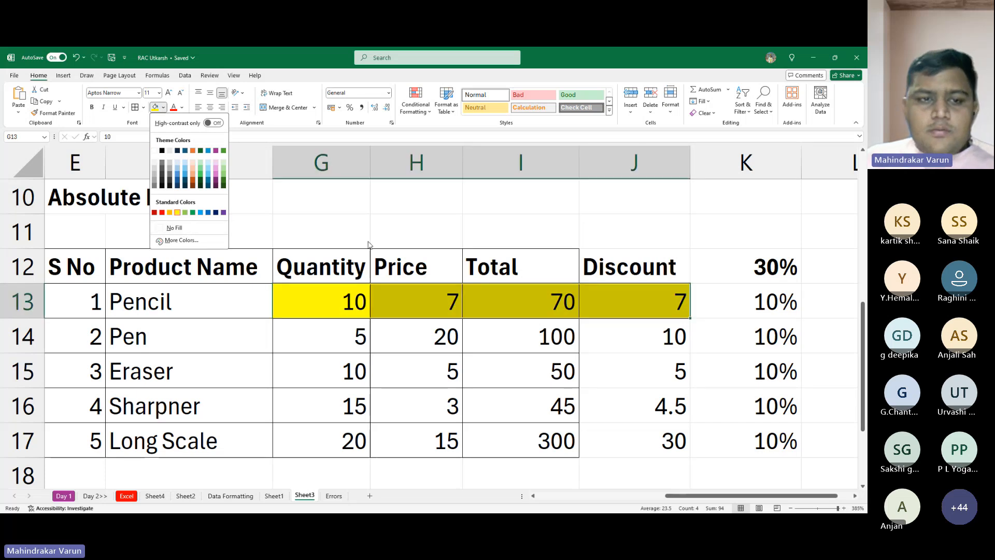
left_click(176, 228)
- Delete the helper rates in K13:K17
left_click(768, 295)
left_click_drag(768, 295, 791, 441)
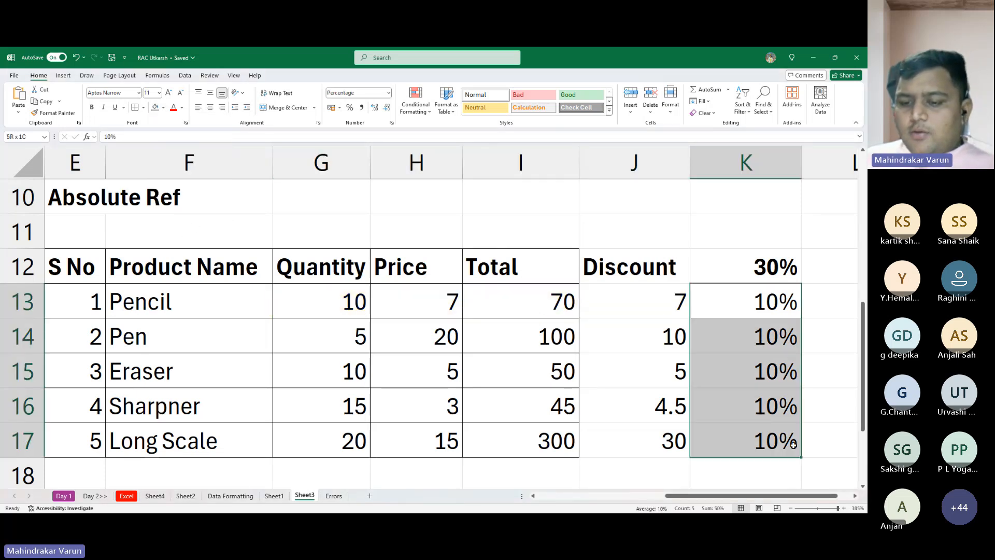
key("Delete")
- Clear the discount formulas from J14:J17, keeping the one in J13
key("Left")
key("Down")
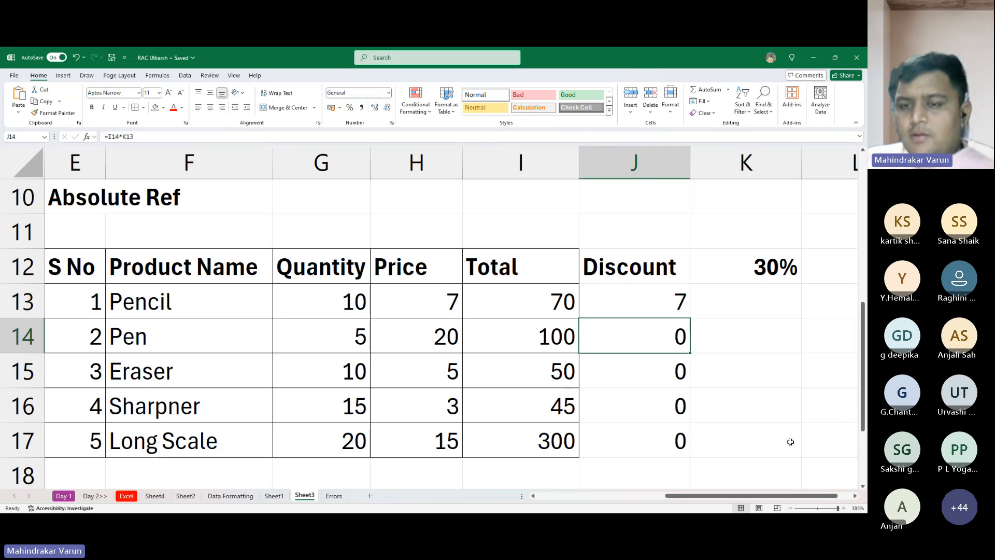
key("shift+Down")
key("shift+Down")
key("shift+Down")
key("Delete")
- Inspect the formula =I13*10% in J13 and fill it down through J17
key("Up")
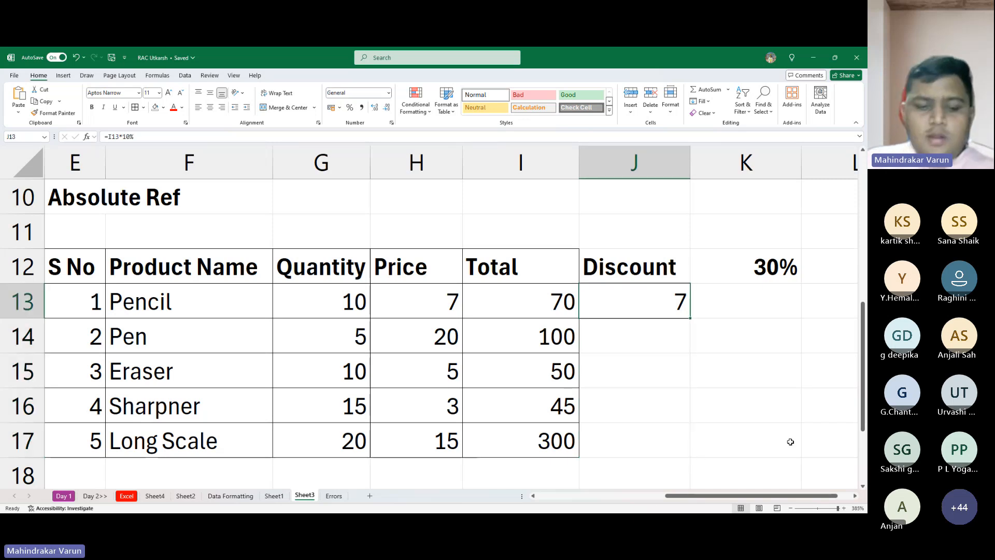
type("=I13*10%")
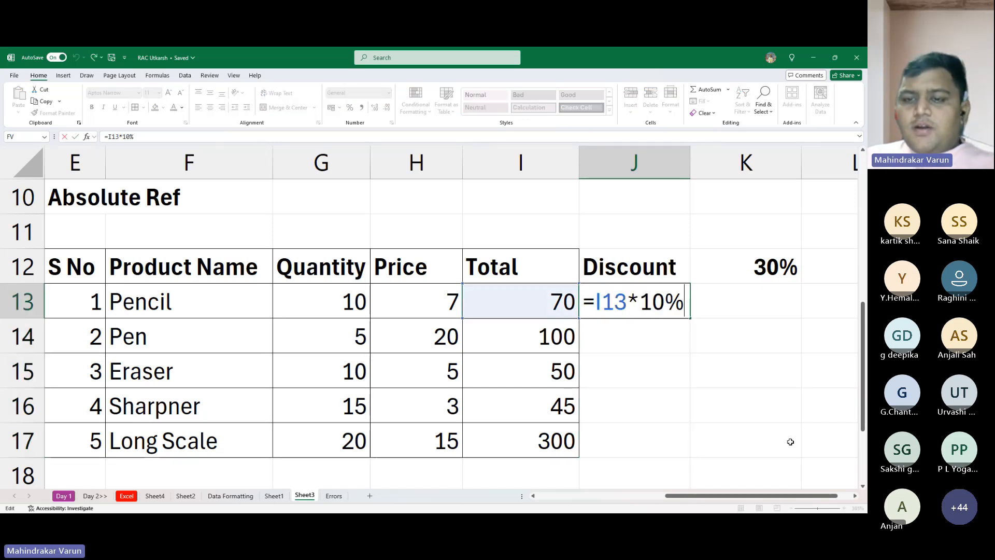
key("ctrl+Return")
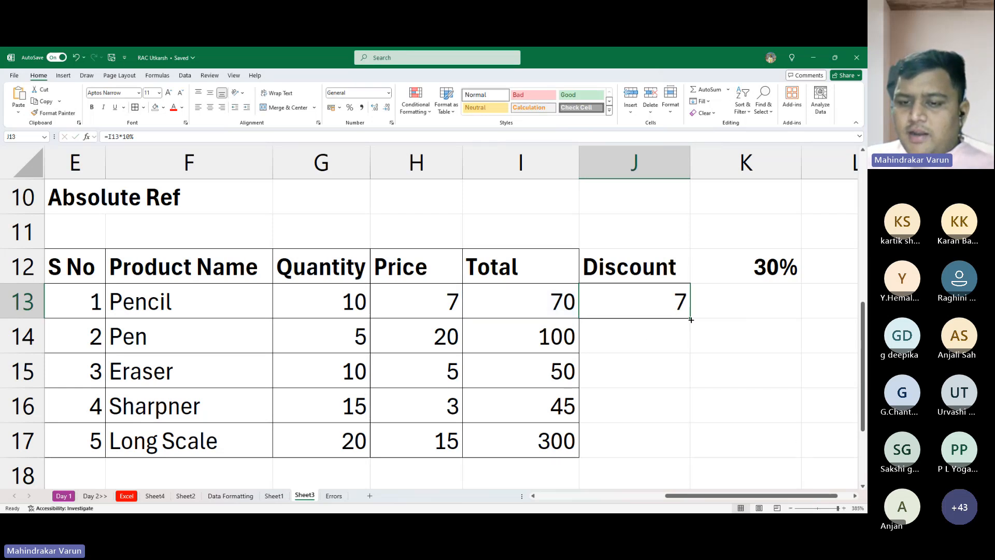
left_click_drag(691, 319, 680, 449)
- Set the discount rate in K12 to 50%
double_click(760, 272)
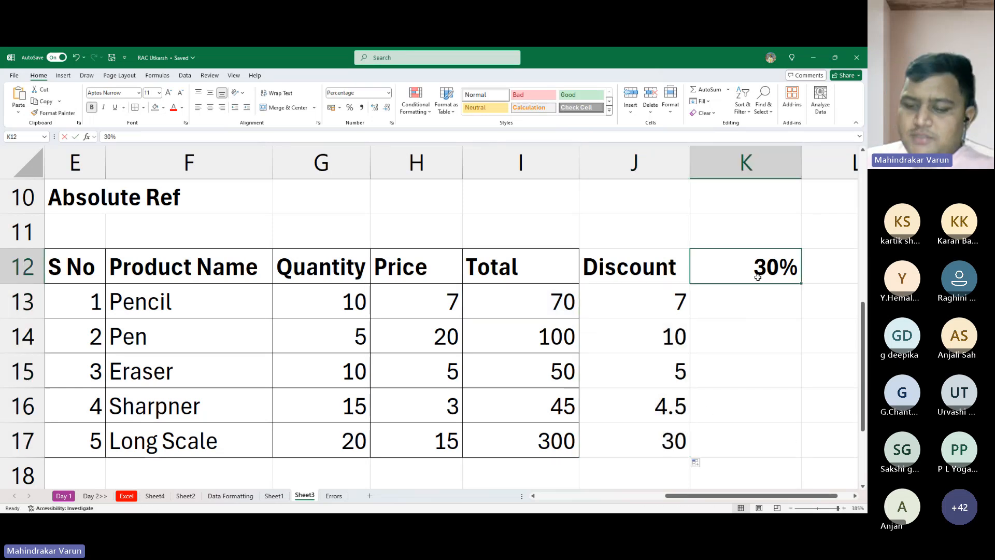
double_click(759, 278)
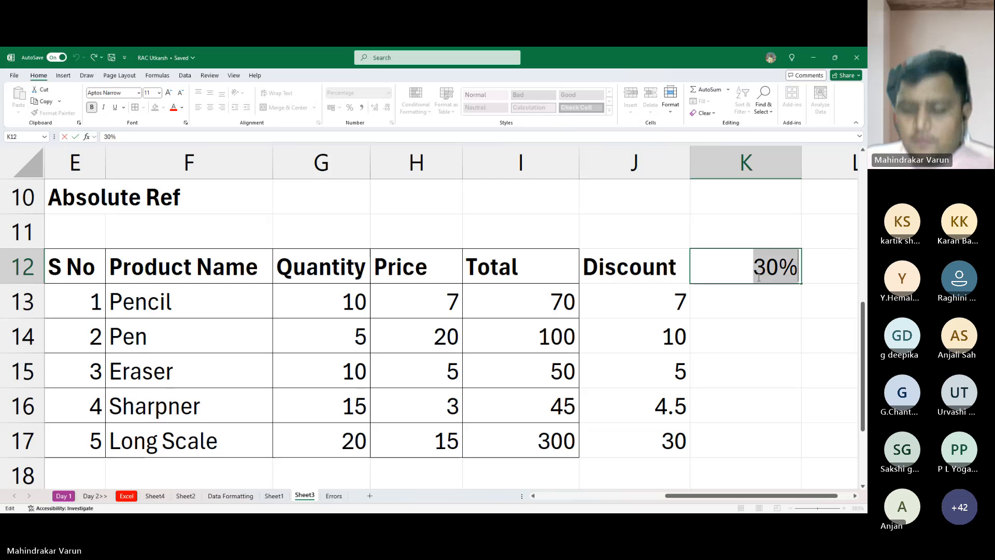
type("5")
key("Return")
left_click(758, 277)
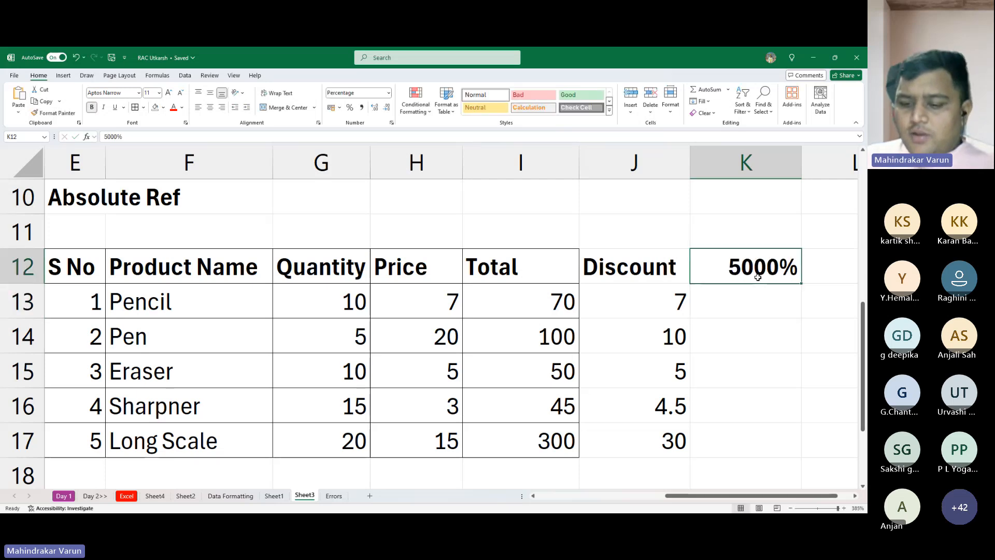
type("50")
key("Return")
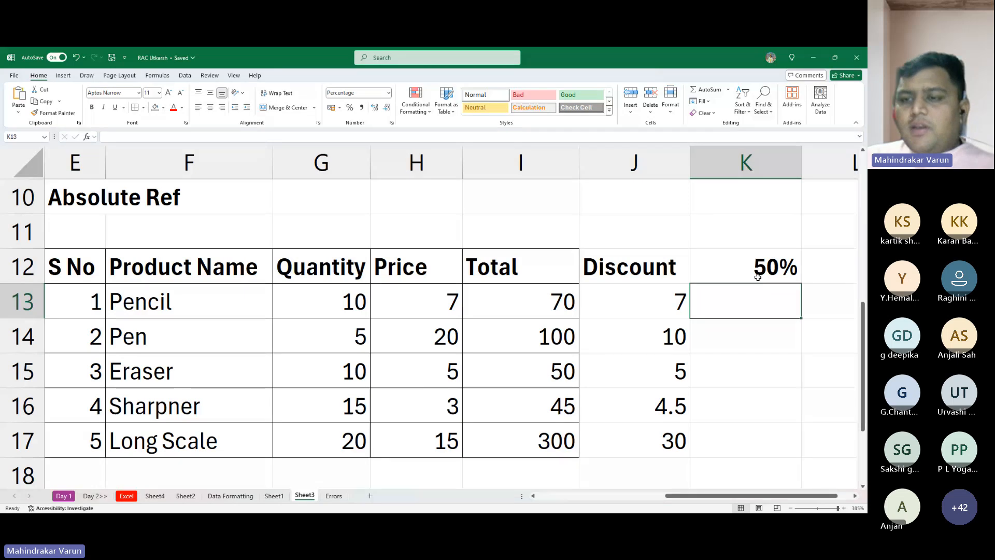
- Examine the discount formulas in J13:J17 to see whether they depend on the rate in K12
key("Left")
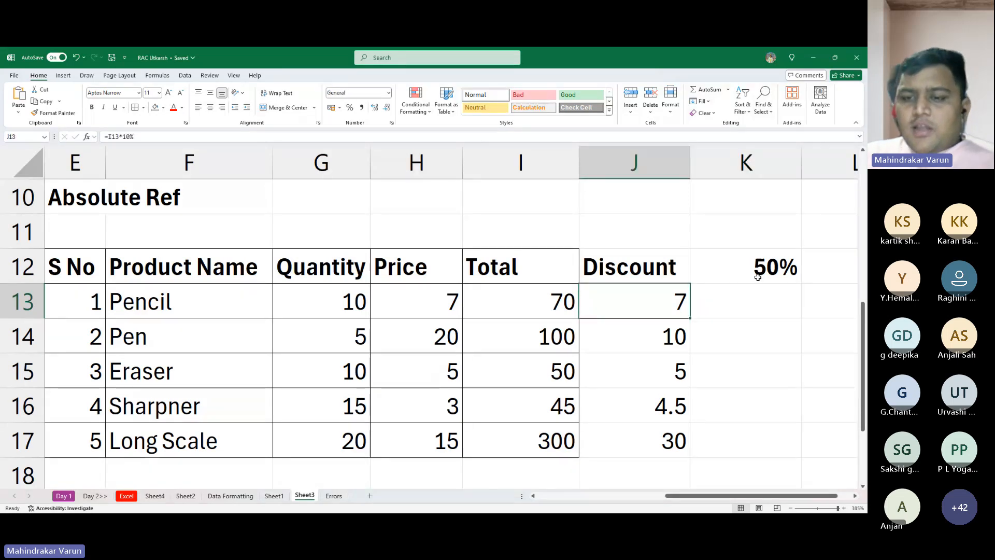
key("Down")
key("Down")
key("Down")
key("Down")
key("Down")
key("Up")
key("Up")
key("Up")
key("Up")
key("Up")
key("Up")
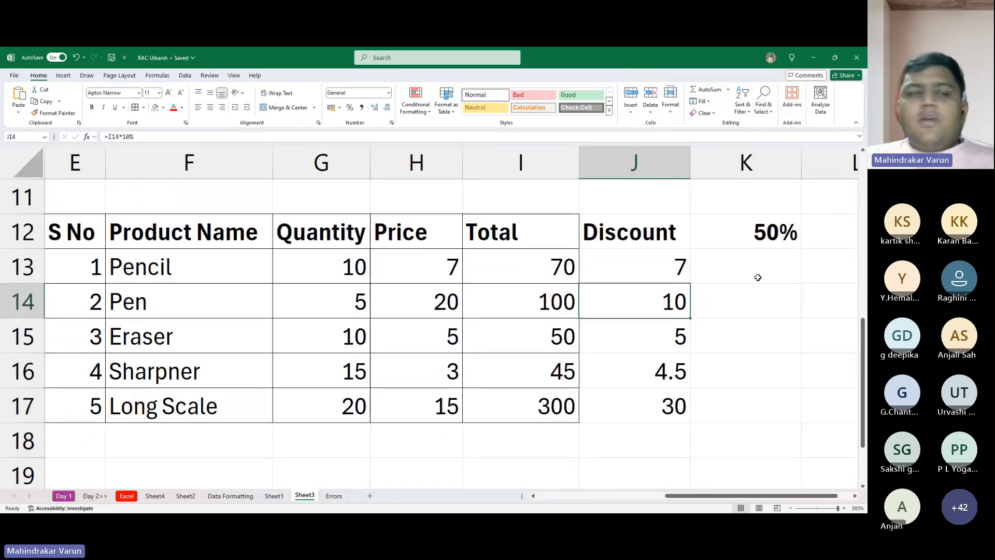
key("Up")
key("Up")
key("Down")
key("Down")
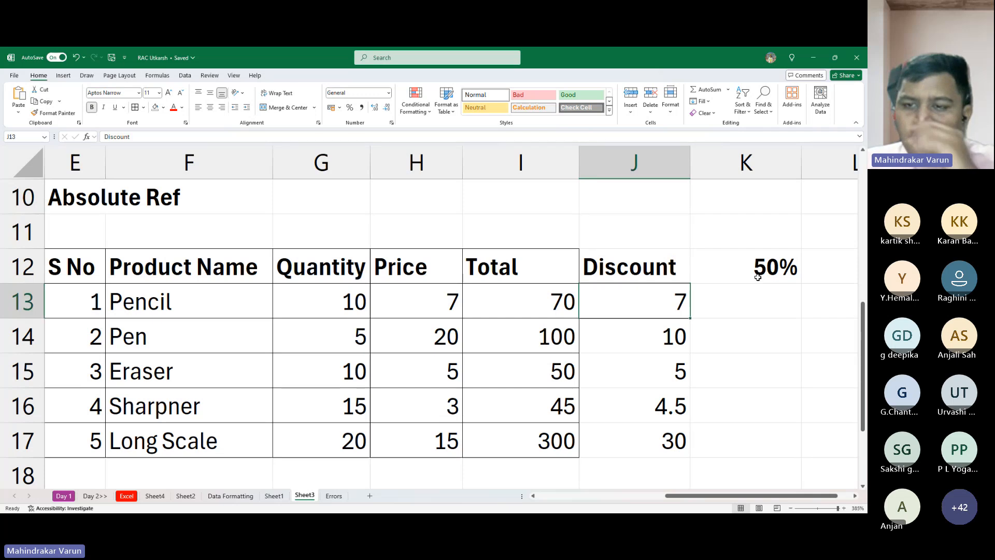
key("Right")
key("Left")
key("Up")
key("Right")
key("ctrl+shift+Down")
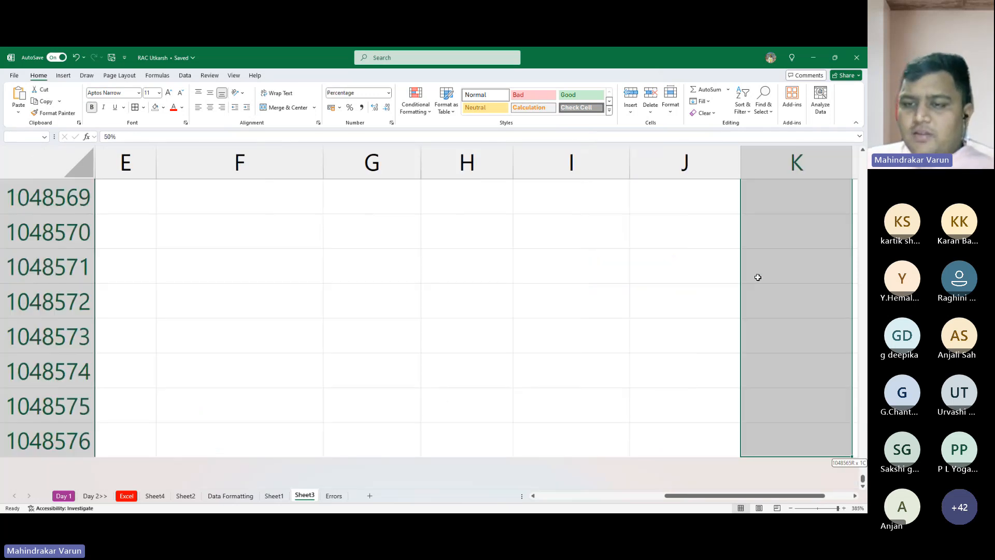
key("ctrl+shift+Up")
key("Up")
key("Left")
key("Down")
key("Down")
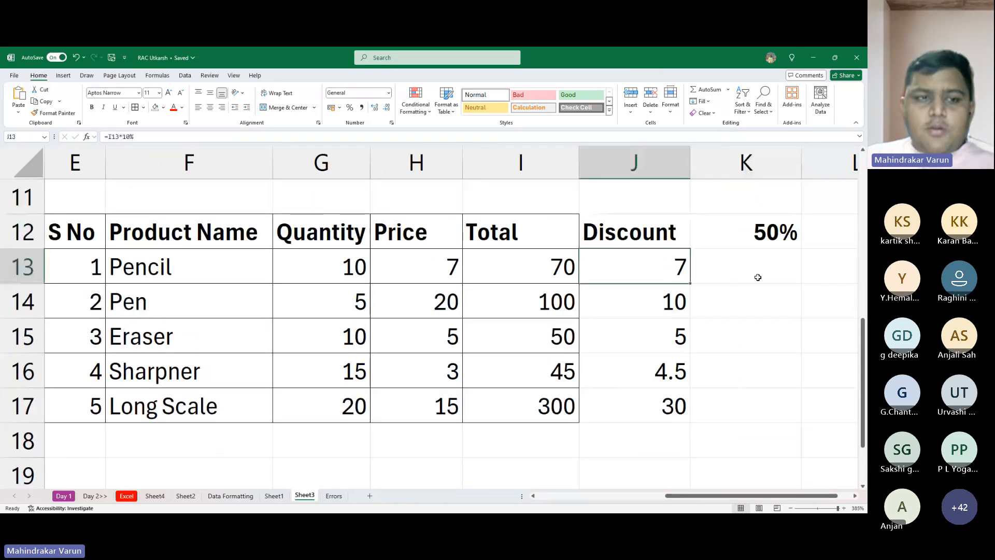
- Clear all the discount formulas from J13:J17
key("Up")
key("Up")
key("Up")
key("Down")
key("Down")
key("Down")
key("ctrl+shift+Down")
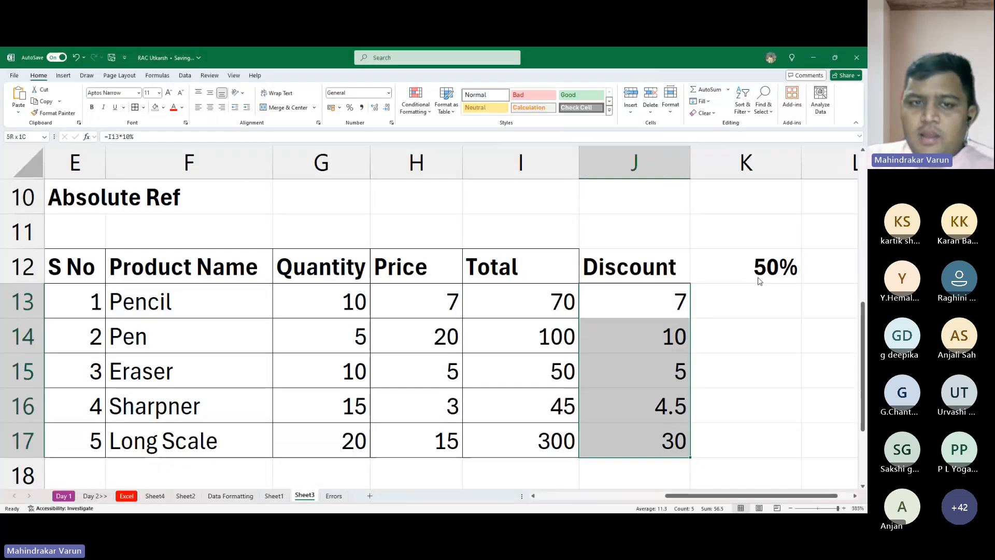
key("F12")
key("Escape")
key("Delete")
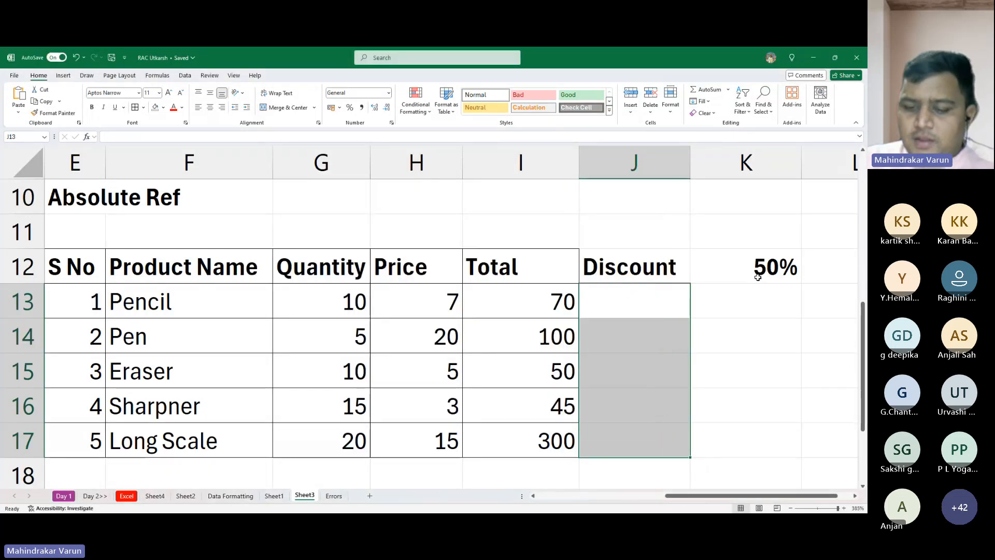
- Enter the relative-reference discount formula =I13*K12 across J13:J17 in one go
type("=")
key("Left")
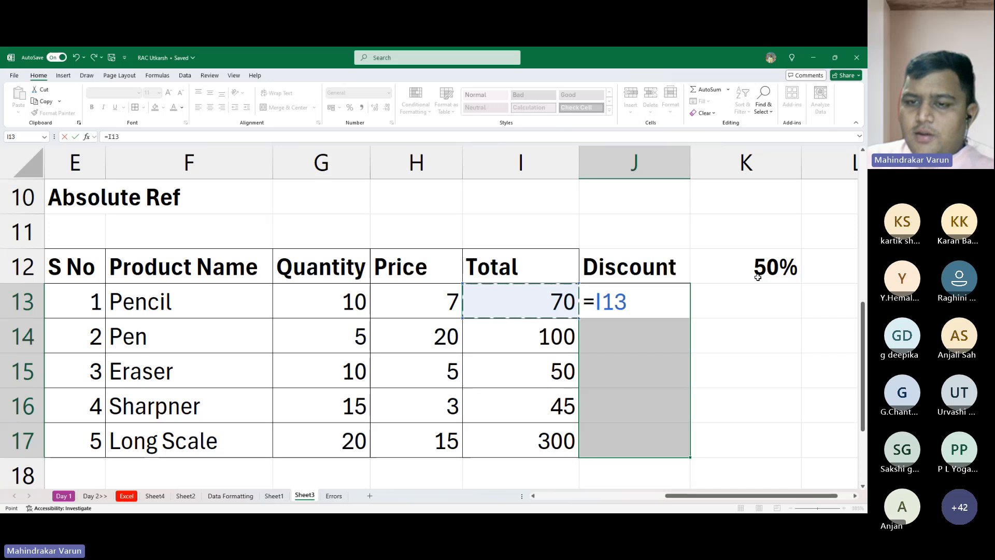
type("*")
left_click(757, 277)
key("ctrl+Return")
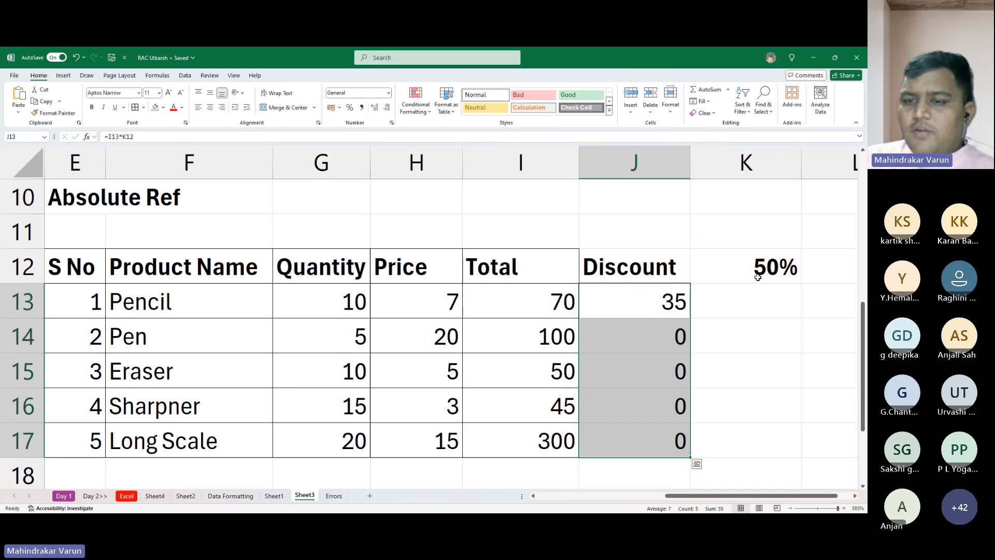
- Inspect the formulas in J14:J16 to see which cells their rate reference points to in each row
key("Down")
key("Down")
key("F2")
key("Escape")
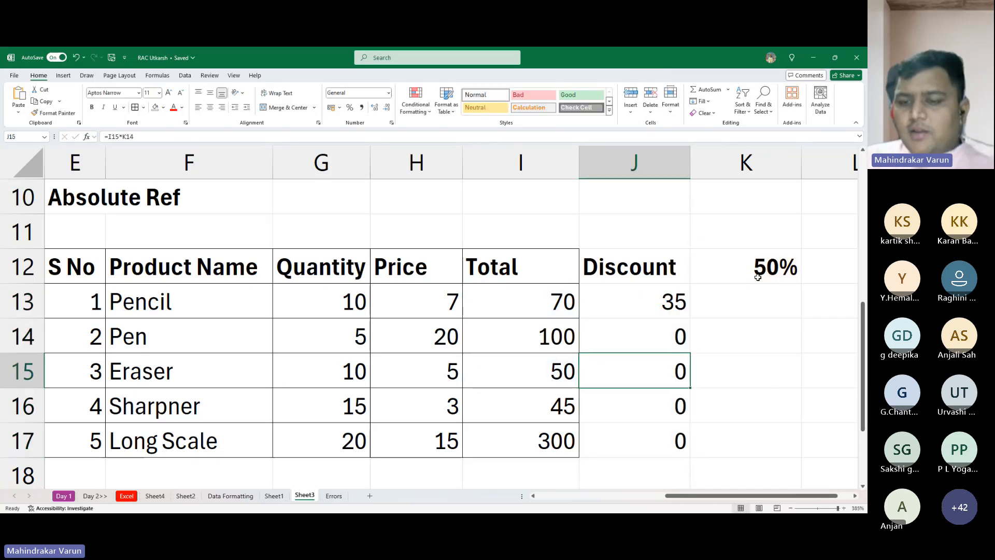
key("Down")
key("F2")
key("Escape")
key("Up")
key("Up")
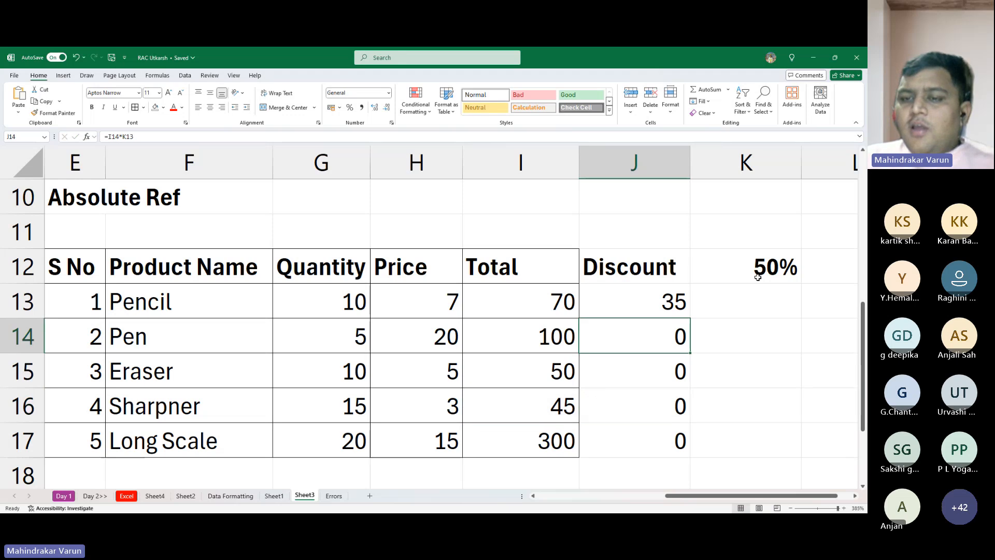
- Clear the discount formulas from J14:J17, keeping only the one for Pencil in J13
key("Up")
key("Down")
key("shift+Down")
key("shift+Down")
key("shift+Down")
key("Delete")
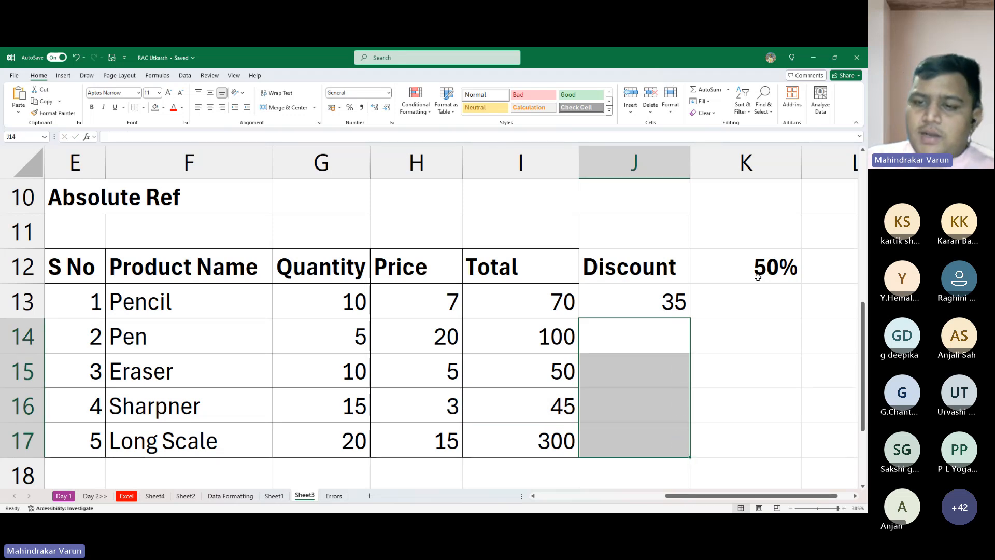
- Set the discount rate in K12 to 10%
key("Up")
left_click(755, 256)
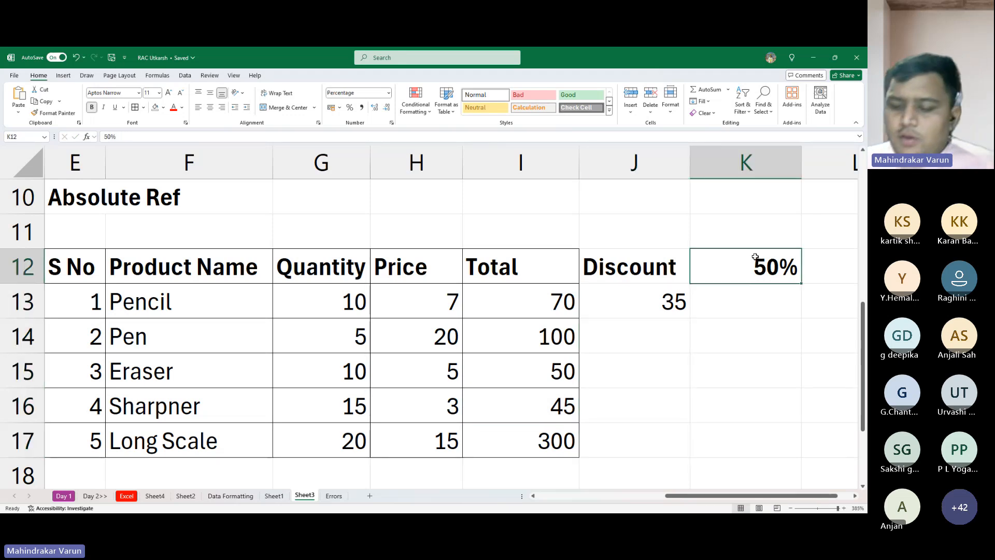
type("10")
key("Return")
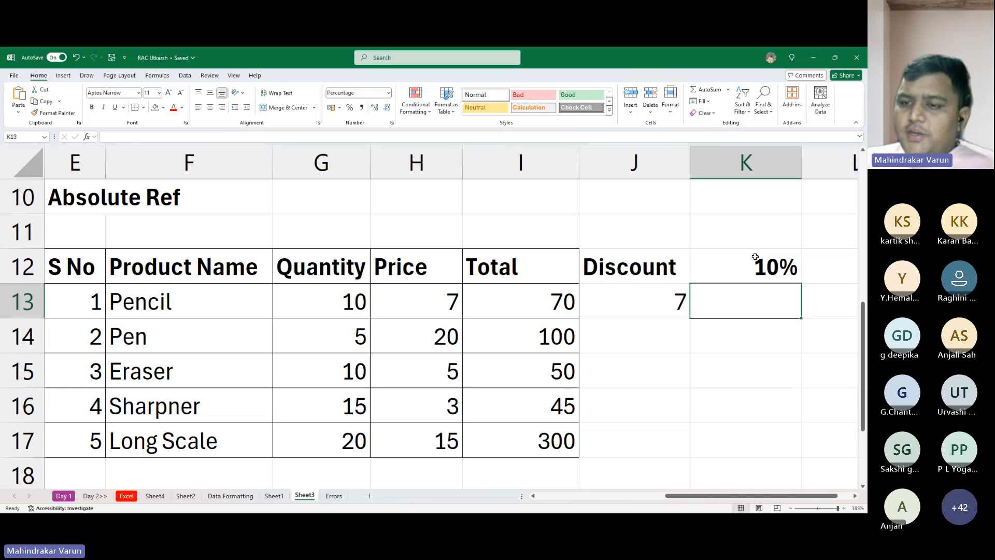
key("Left")
key("Up")
key("Right")
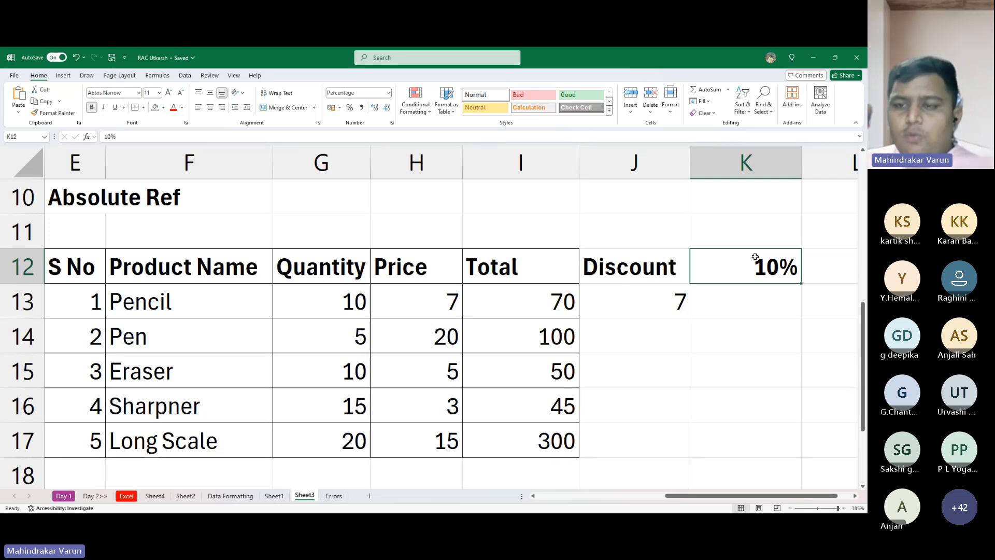
key("Down")
key("Up")
key("Left")
- Enter the note "Freezing a Cell or U can call Locking a Cell" in G10 and italicise it
key("Left")
key("Up")
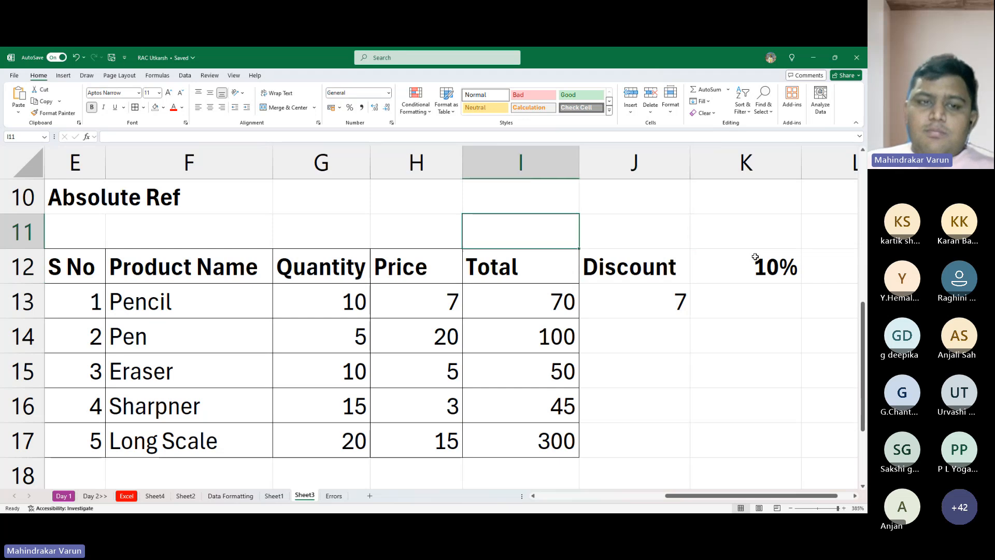
key("Left")
key("Up")
key("Left")
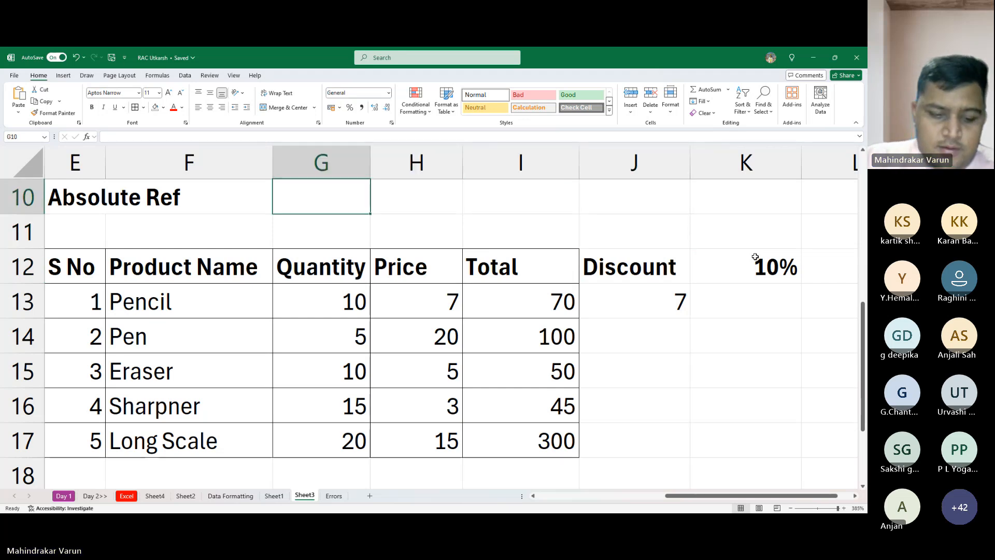
key("F2")
type("fR")
key("Escape")
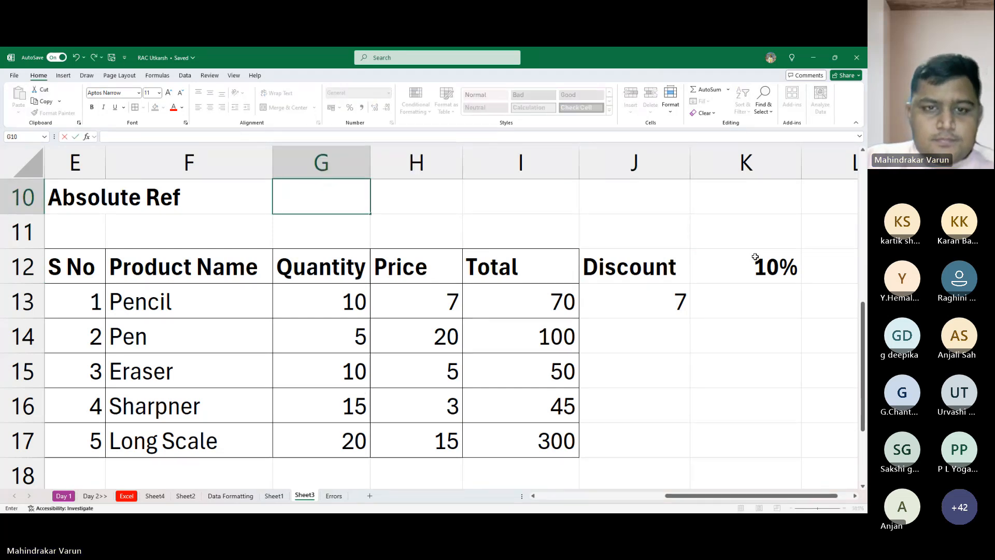
type("Freezi")
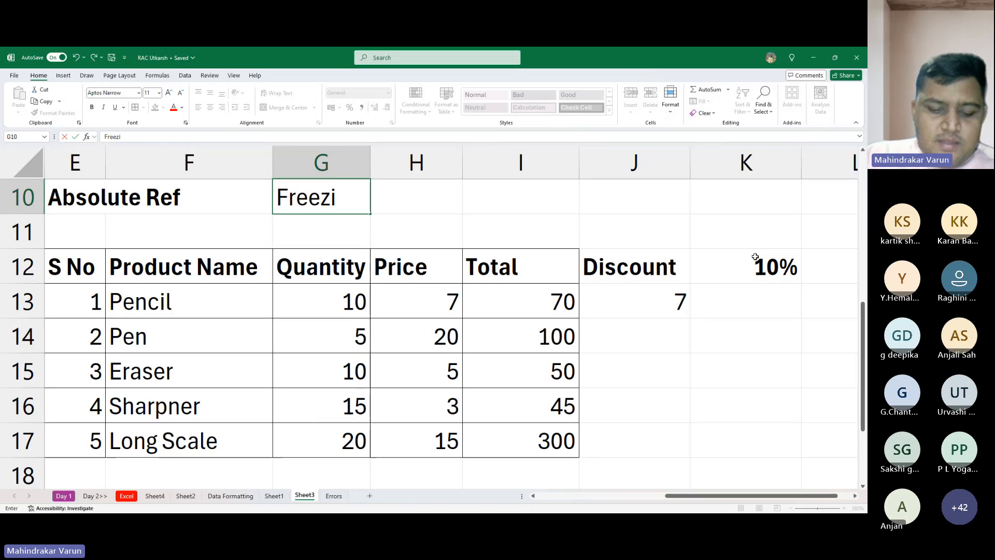
type("ng a Ce")
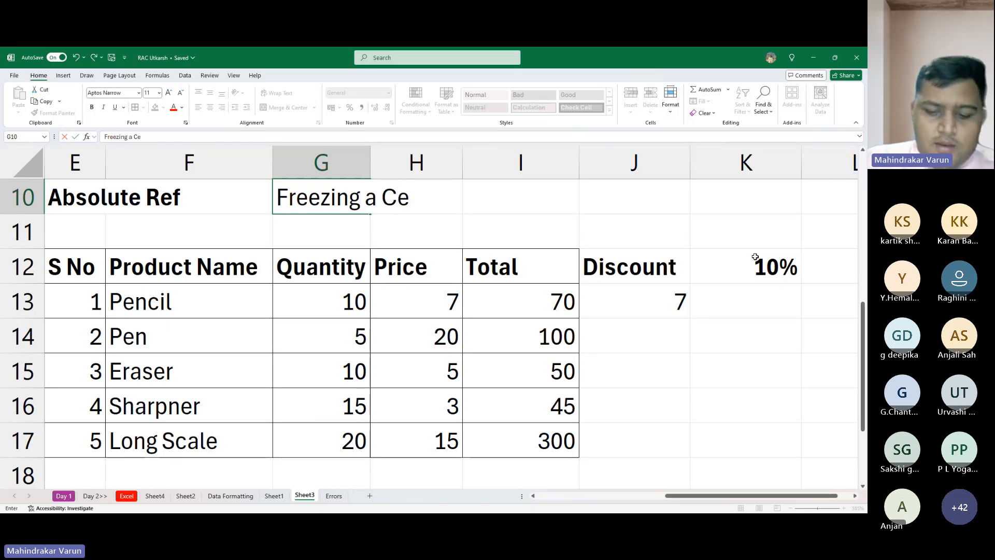
type("ll or ")
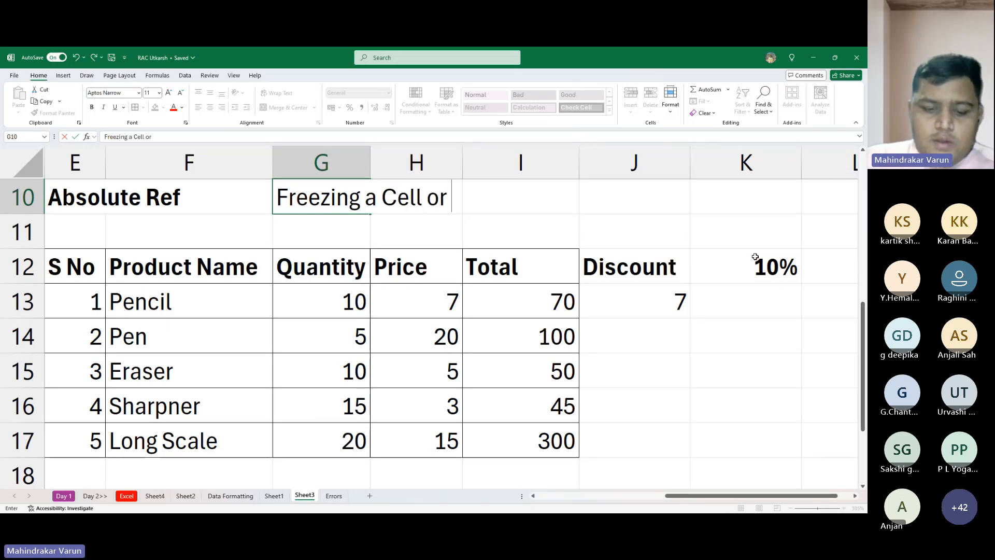
type("U can c")
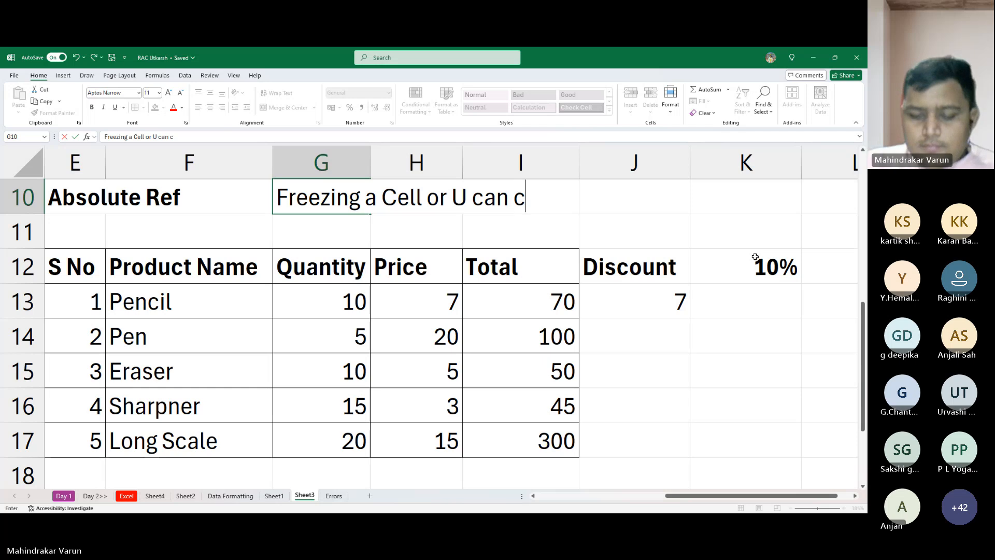
type("all Locki")
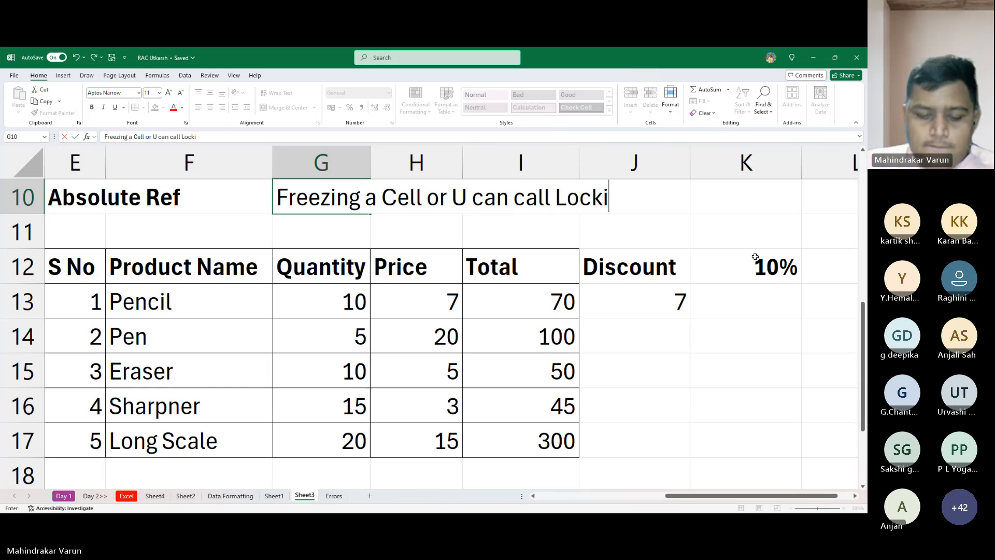
type("ng a Cell")
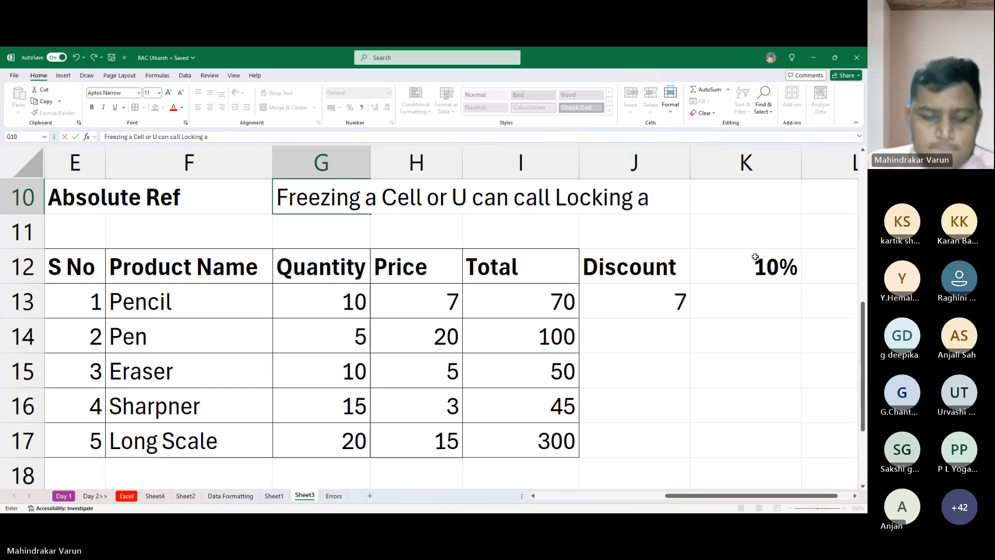
type("4")
key("BackSpace")
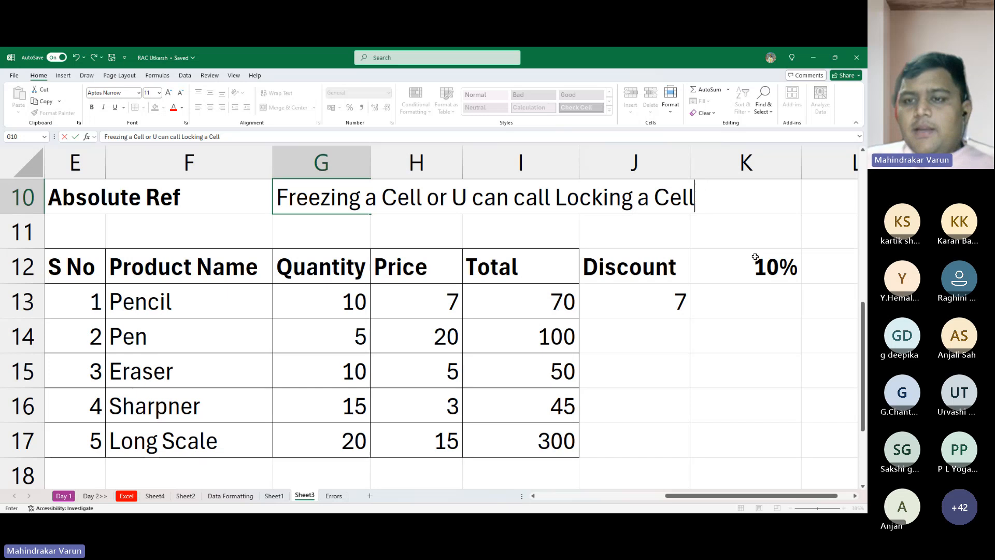
key("Return")
type("0")
key("Escape")
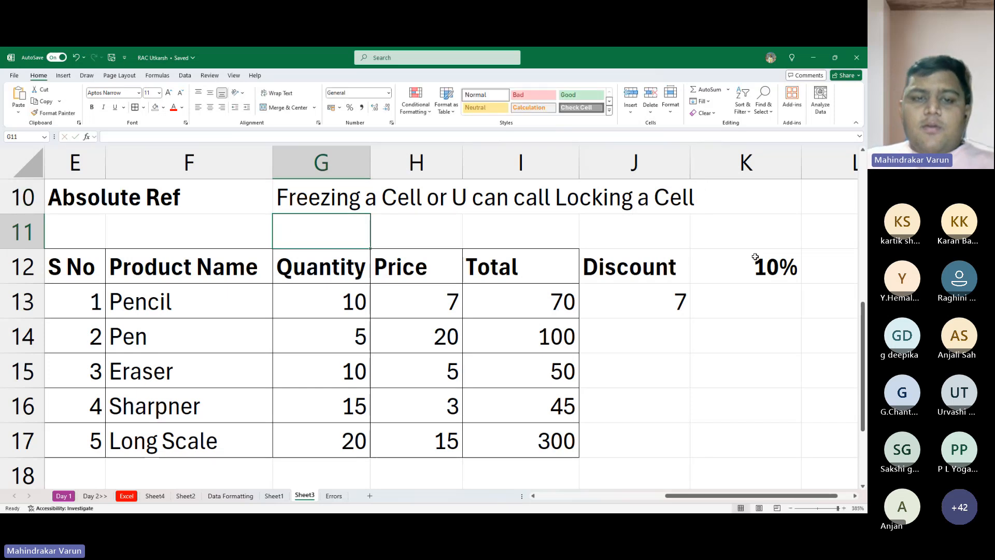
key("Up")
key("ctrl+i")
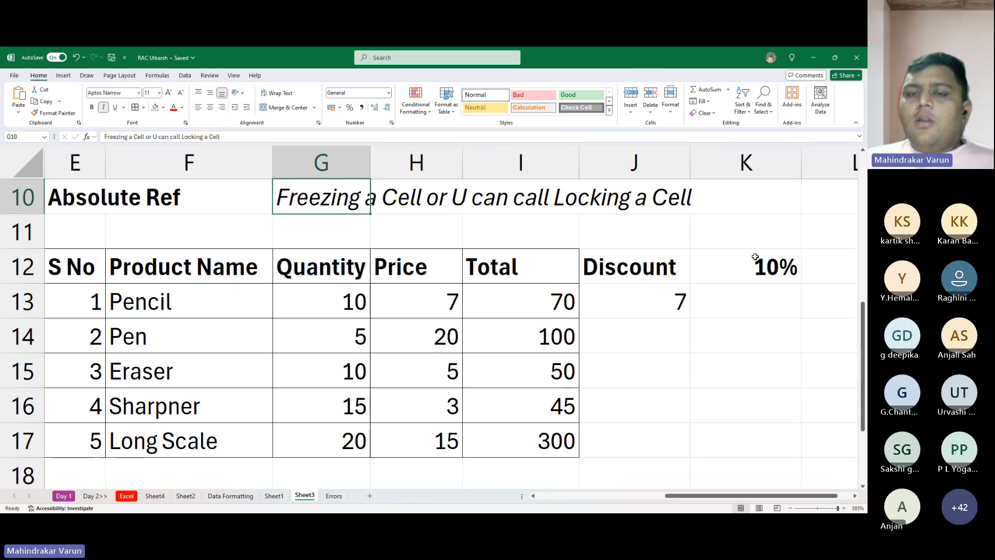
key("Right")
key("Right")
key("Right")
key("Left")
key("Left")
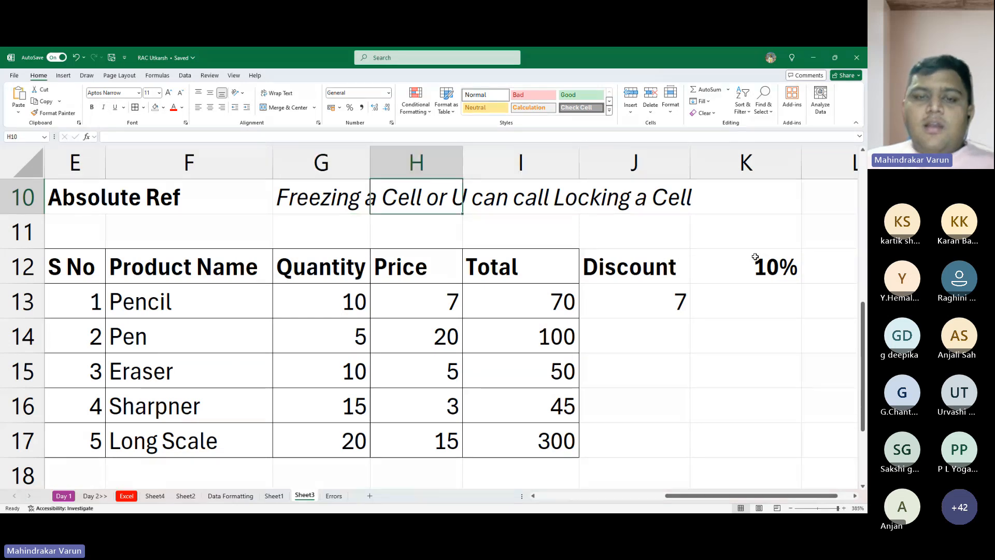
key("Left")
key("Right")
key("Down")
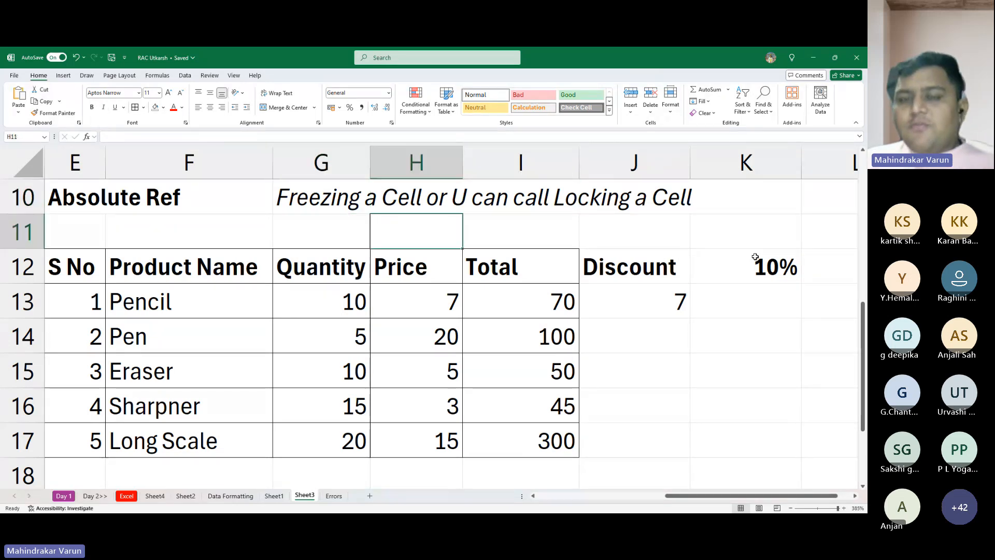
key("Down")
key("Down")
key("Down")
key("Right")
key("Up")
key("Up")
key("Up")
key("Up")
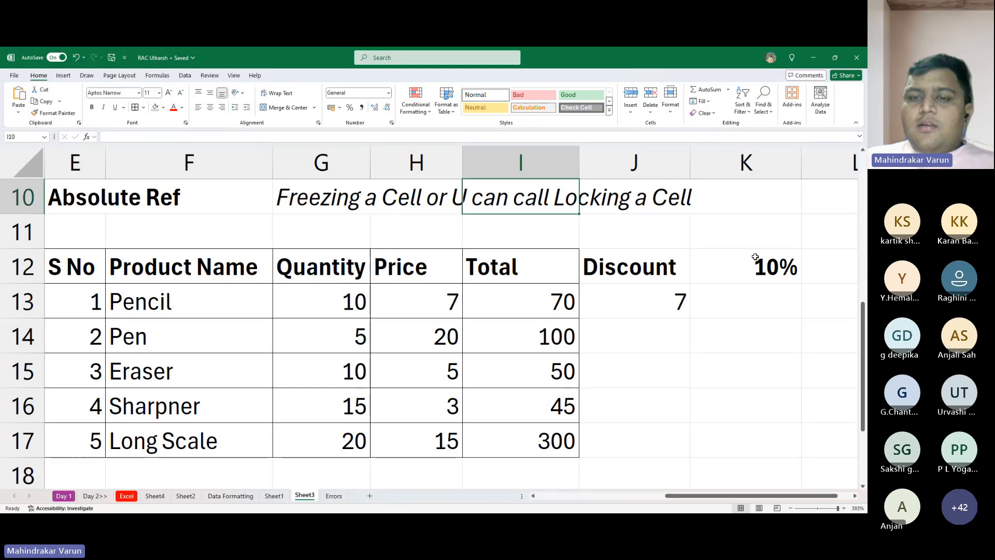
- Enter the note "Shortcut Key - F4" in H11, above the Price header
key("Right")
key("Down")
key("Left")
key("Left")
type("S")
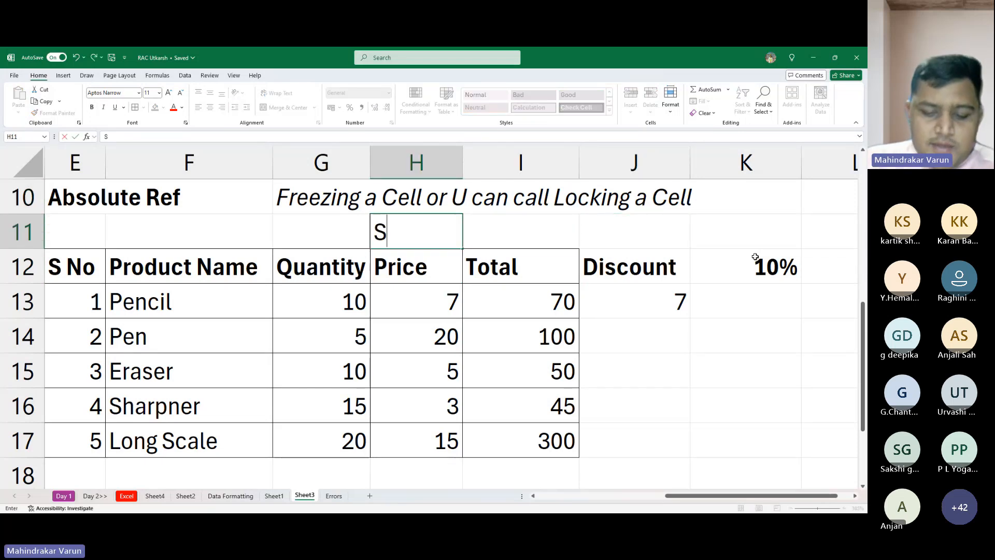
type("hortcu")
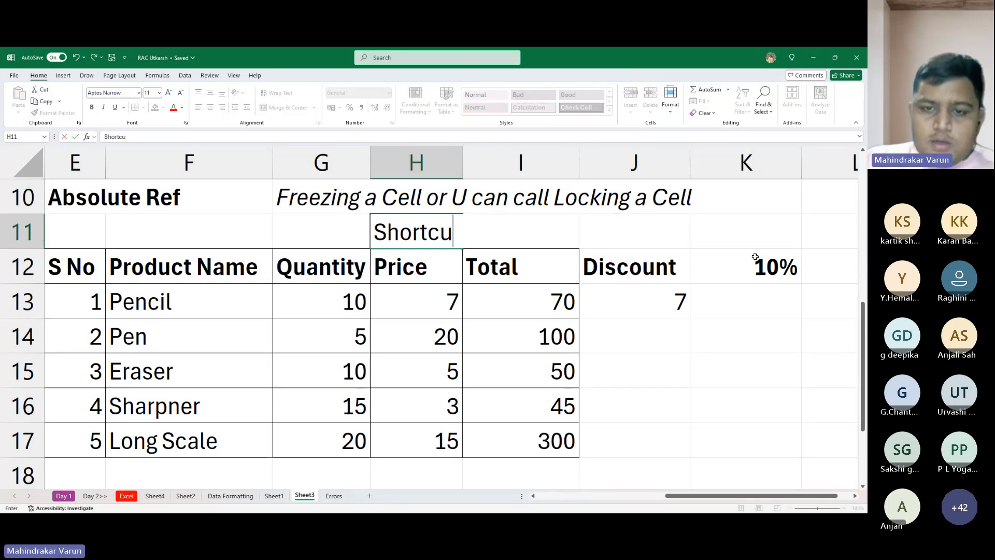
type("t Key")
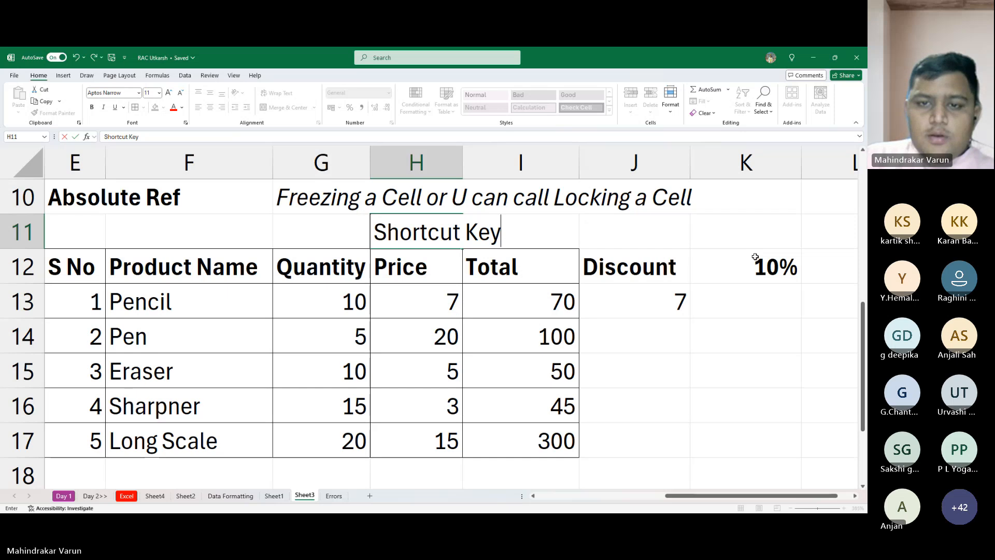
type(" - ")
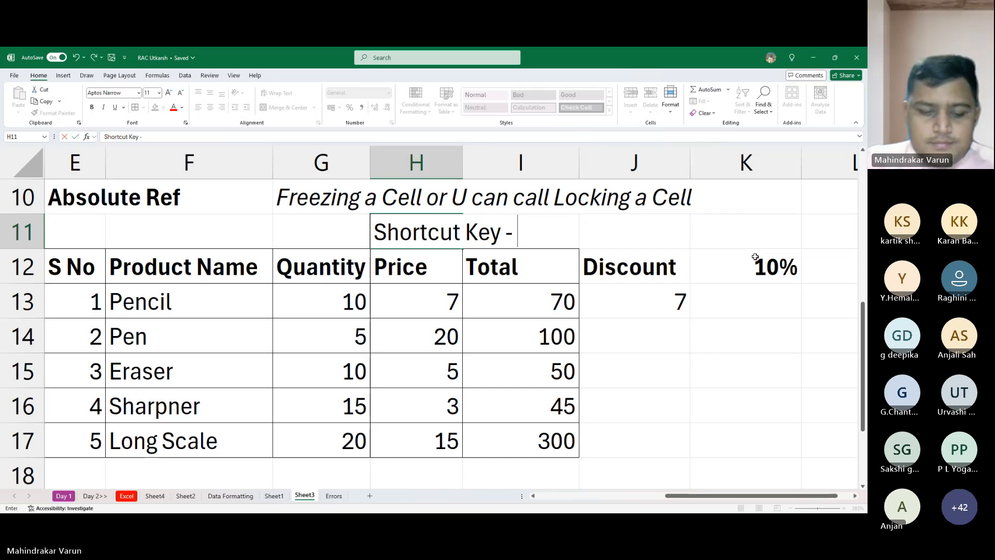
type("F4")
key("Return")
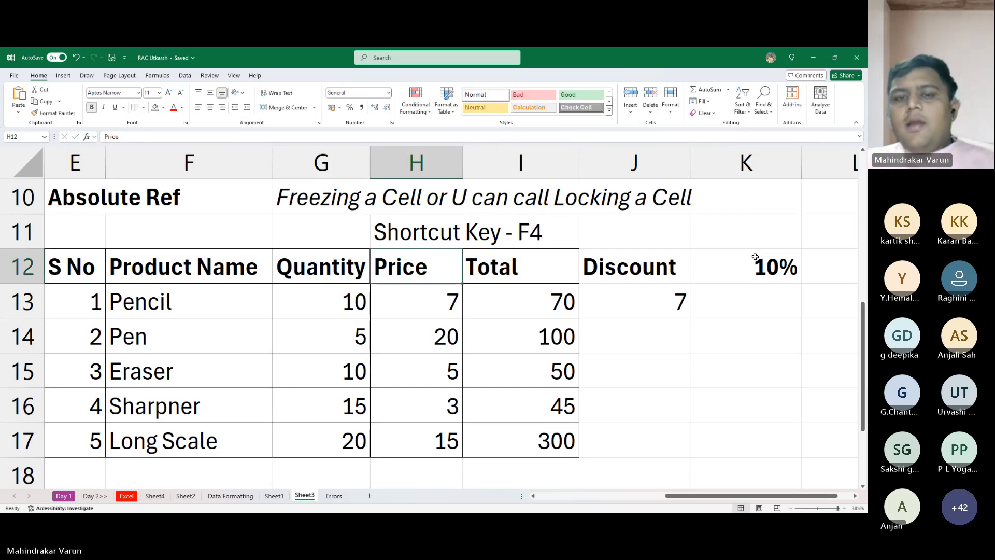
- Make the shortcut key note in H11 bold
key("Up")
key("Right")
key("Right")
key("Left")
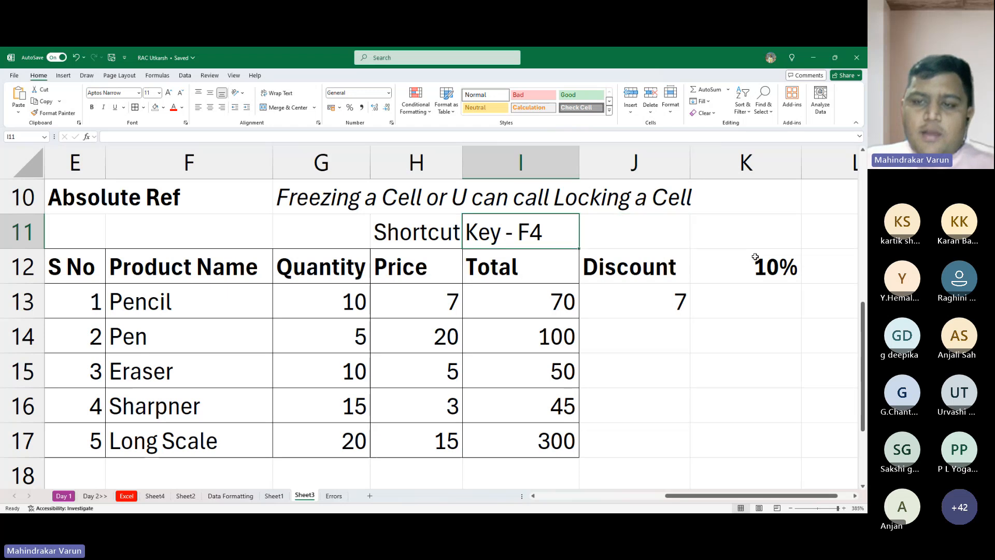
key("Right")
key("Down")
key("Left")
key("Up")
key("Left")
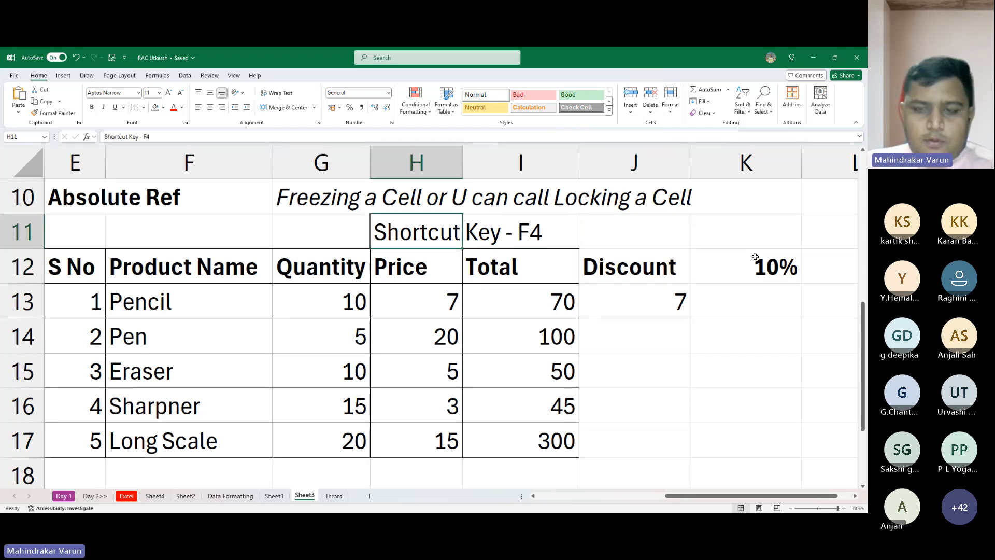
key("ctrl+b")
key("Right")
key("Left")
- Extend the note in H11 to read "Shortcut Key - F4 or Fn + F4"
key("F2")
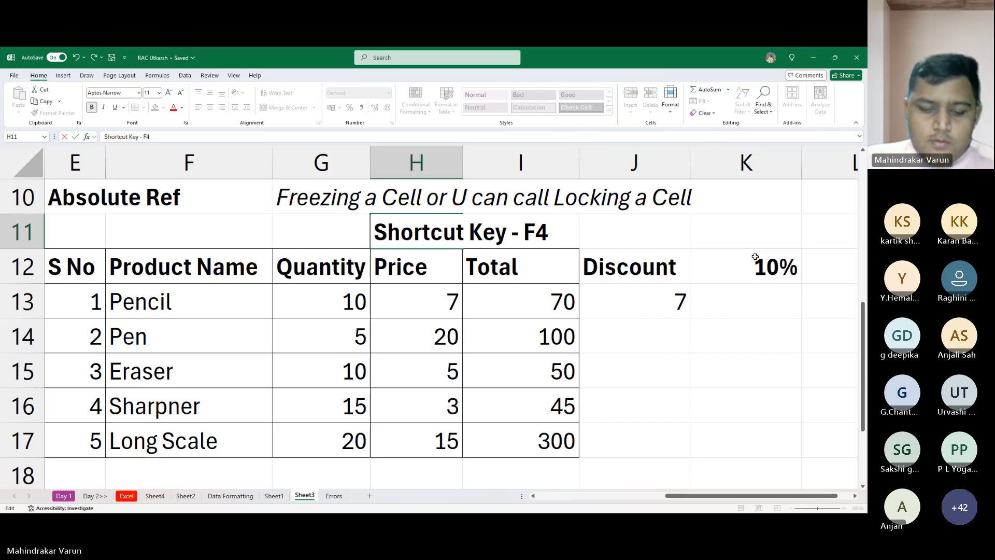
type("or")
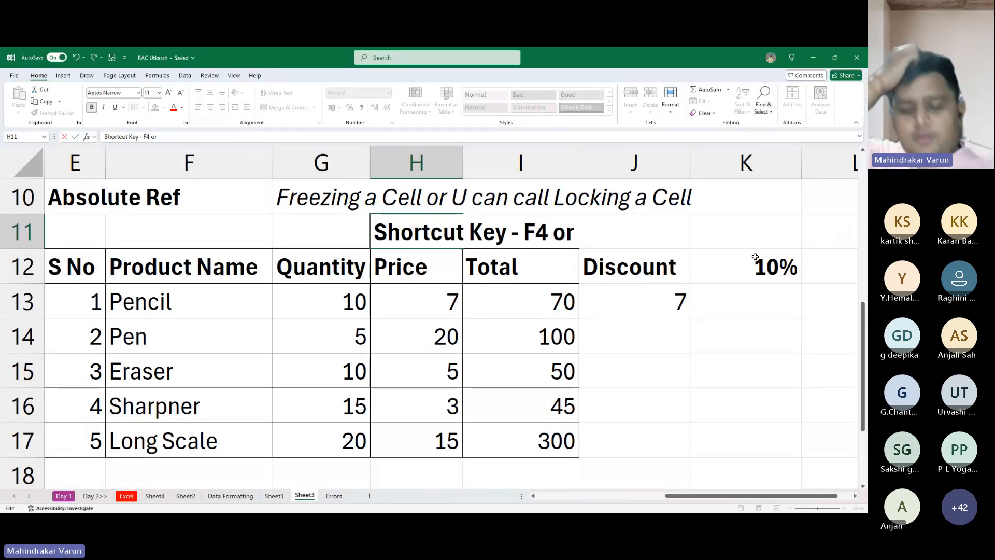
type(" Fn")
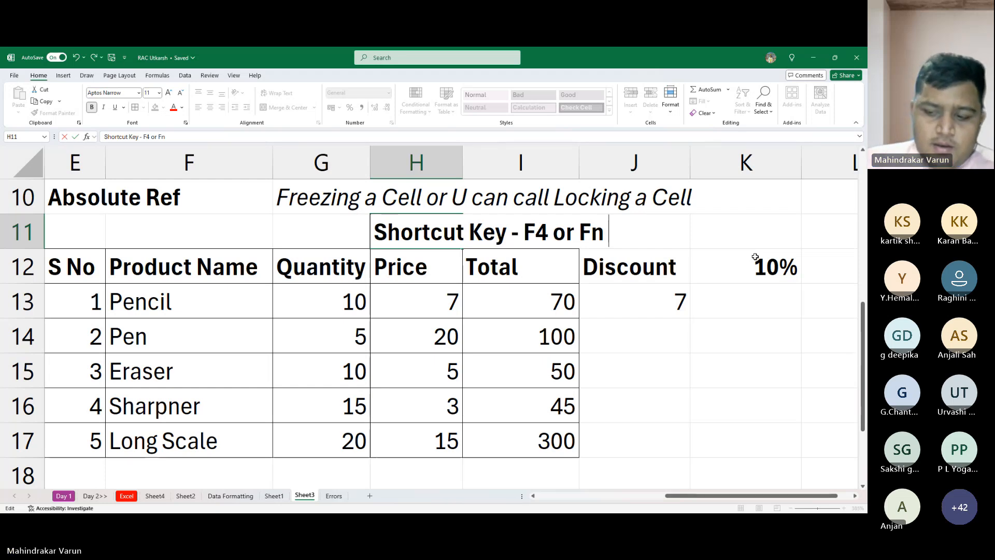
type(" +")
type(" F4")
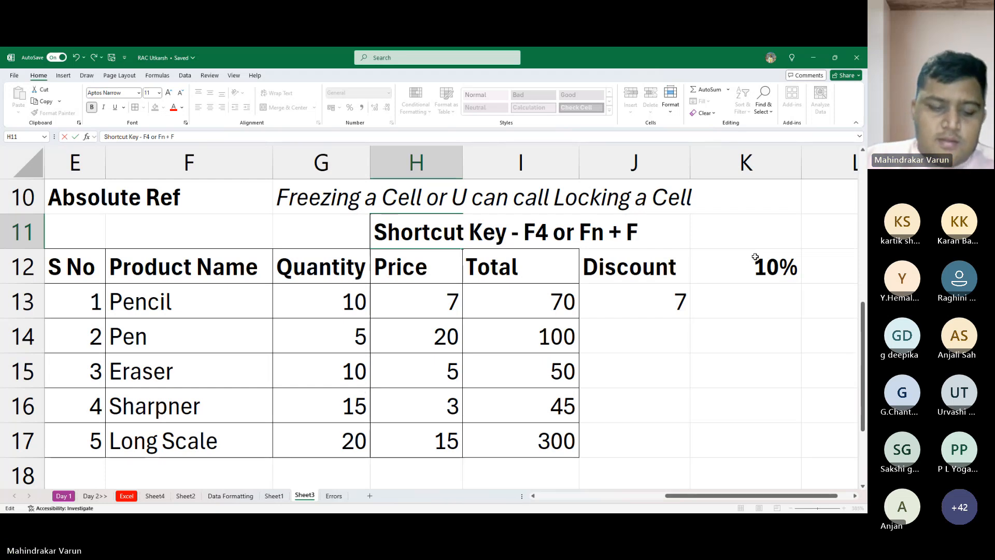
key("Return")
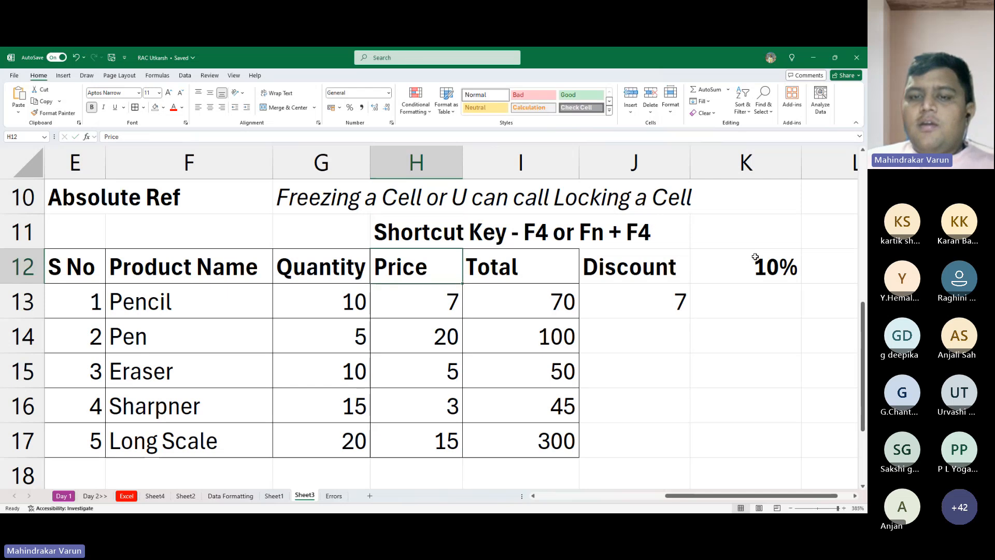
key("Up")
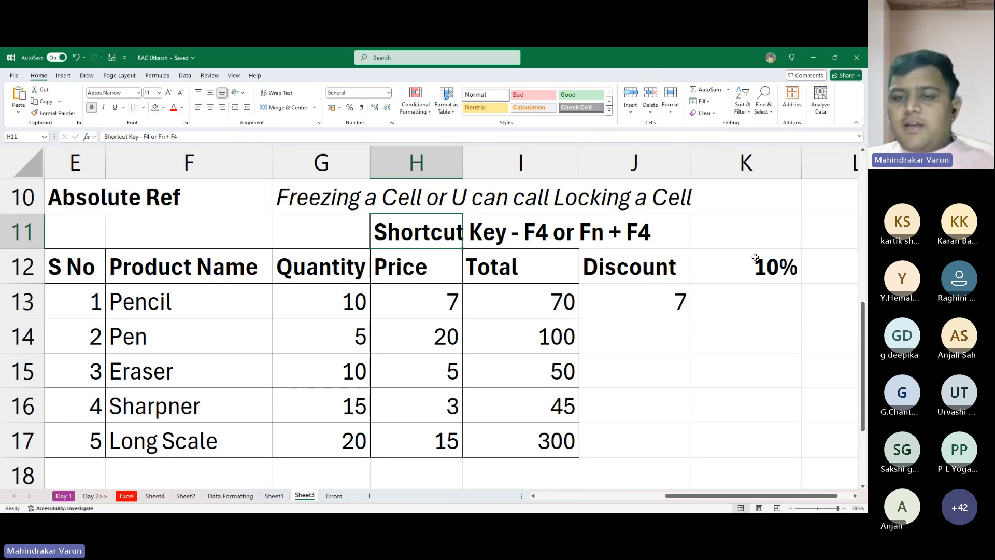
key("Down")
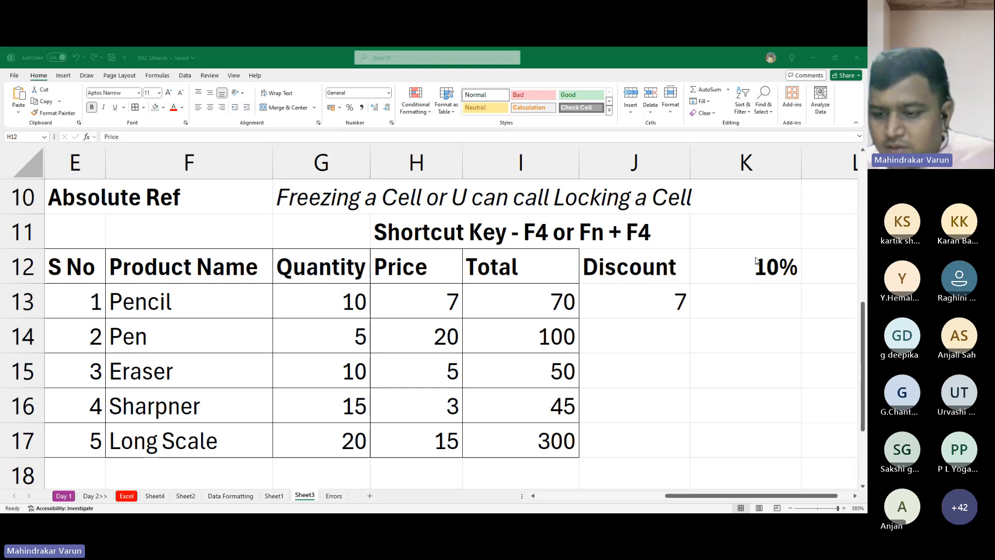
- Clear the unlocked discount formula for Pencil from J13
left_click(756, 261)
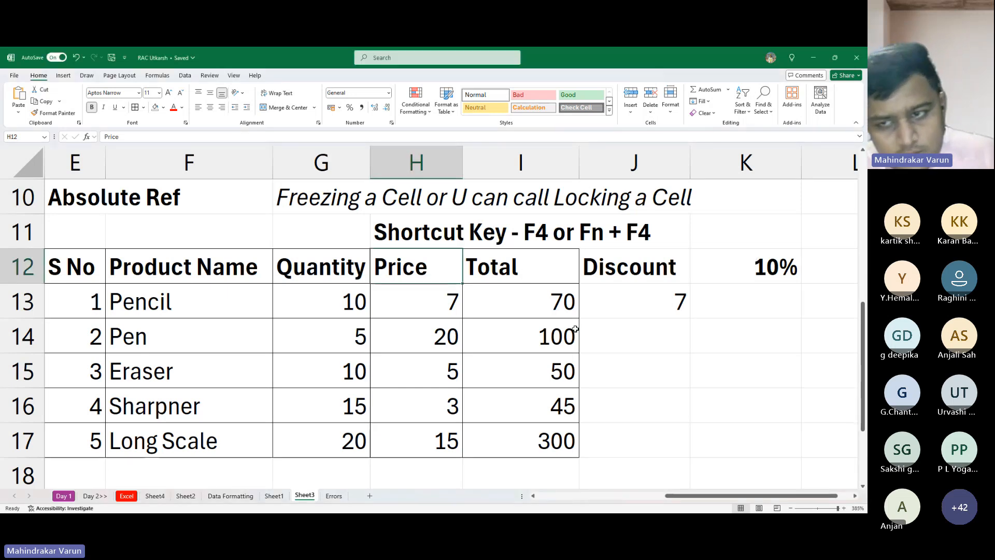
left_click(657, 315)
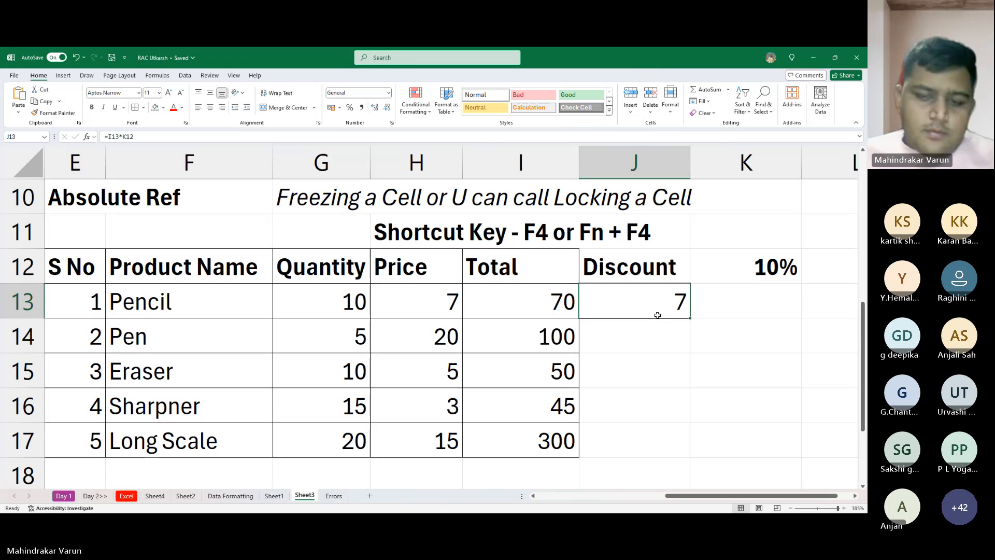
double_click(657, 315)
key("Escape")
key("Delete")
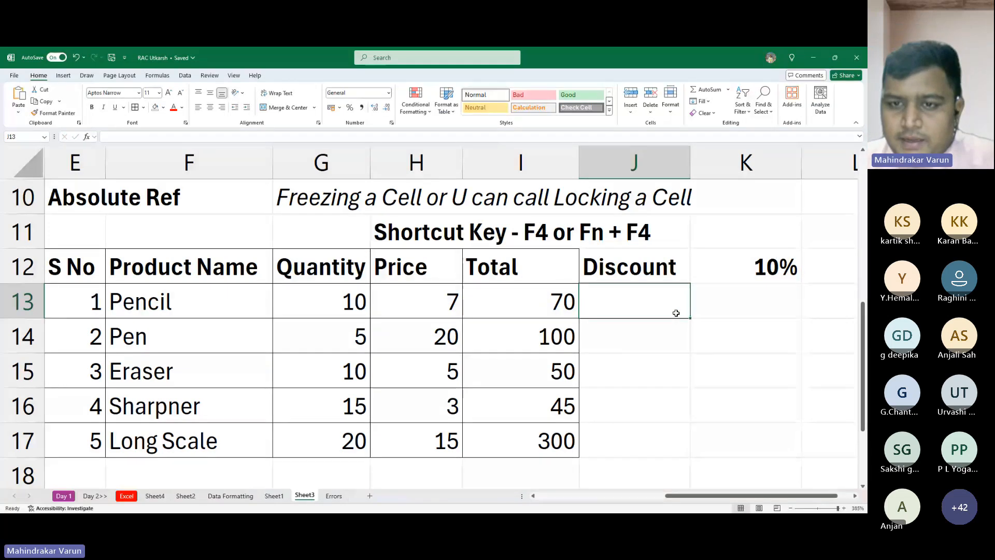
type("=")
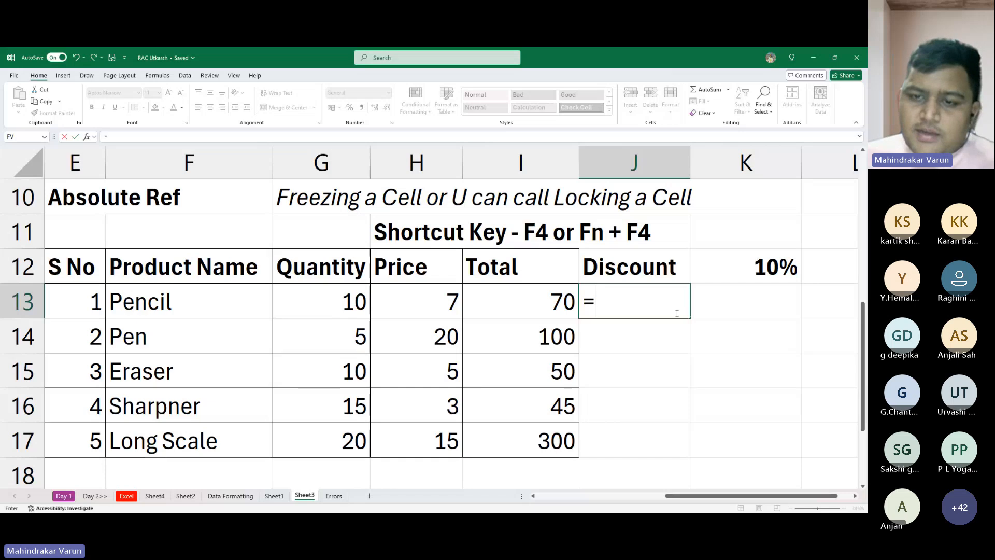
left_click(545, 297)
type("*")
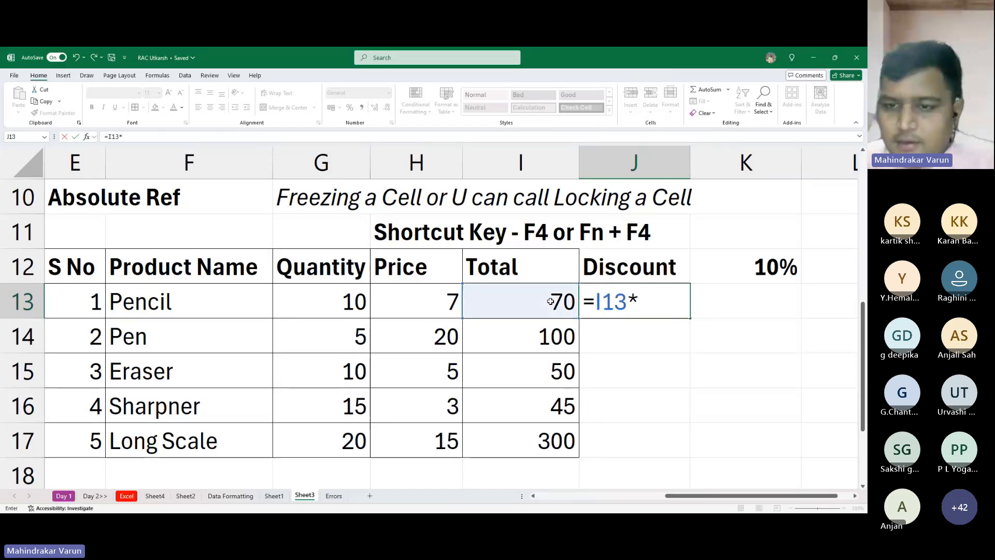
left_click(749, 274)
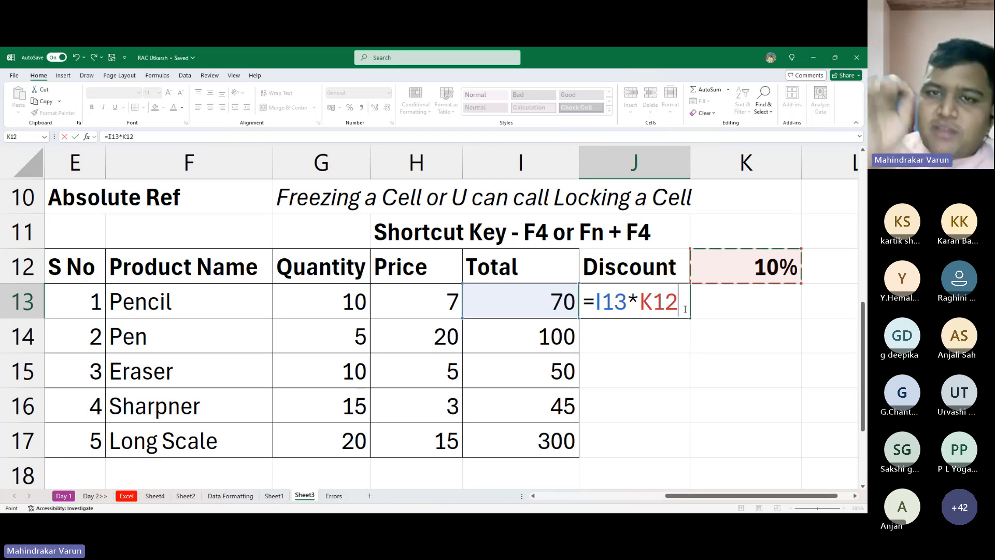
key("F4")
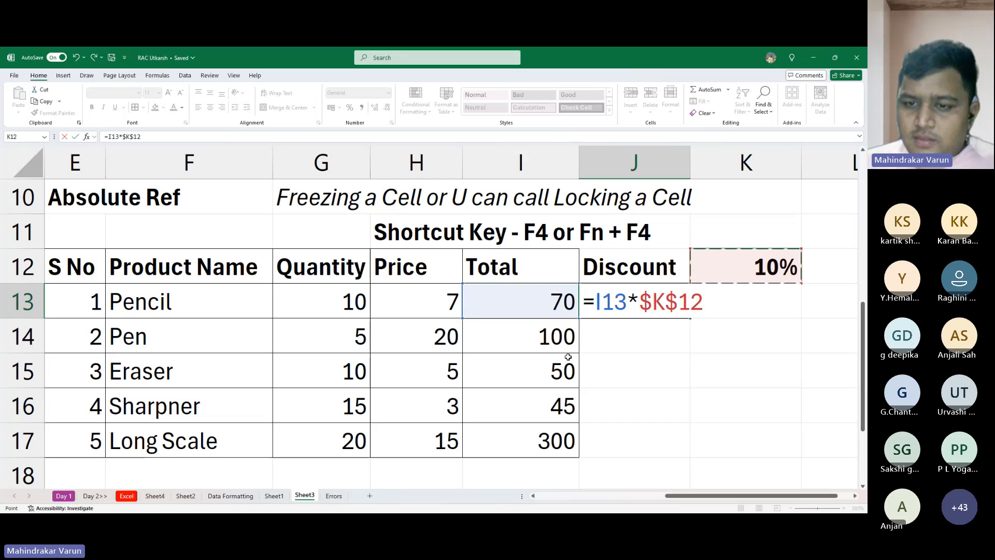
key("Escape")
- Enter the Pencil discount formula =I13*$K$12 in J13, locking the discount rate cell as an absolute reference
type("=")
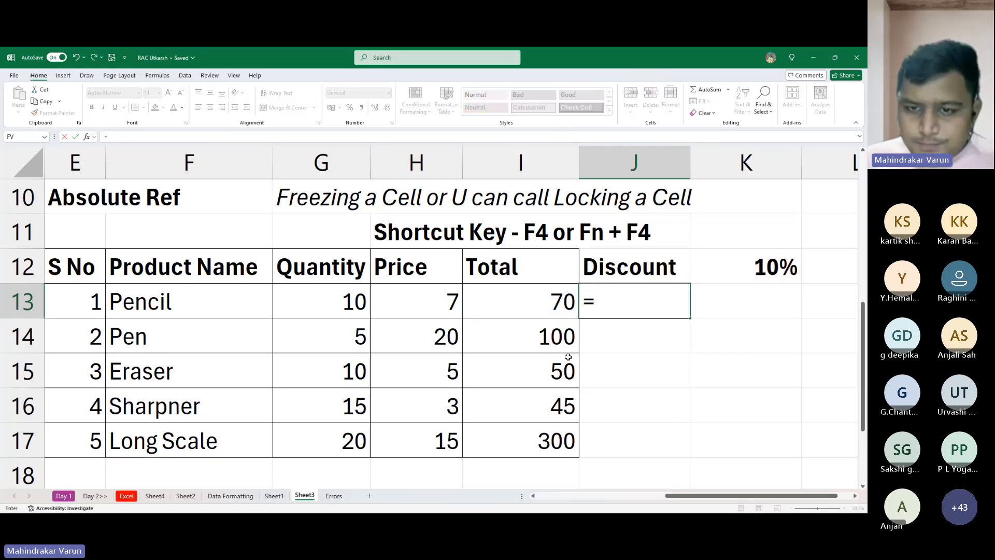
left_click(513, 301)
type("*")
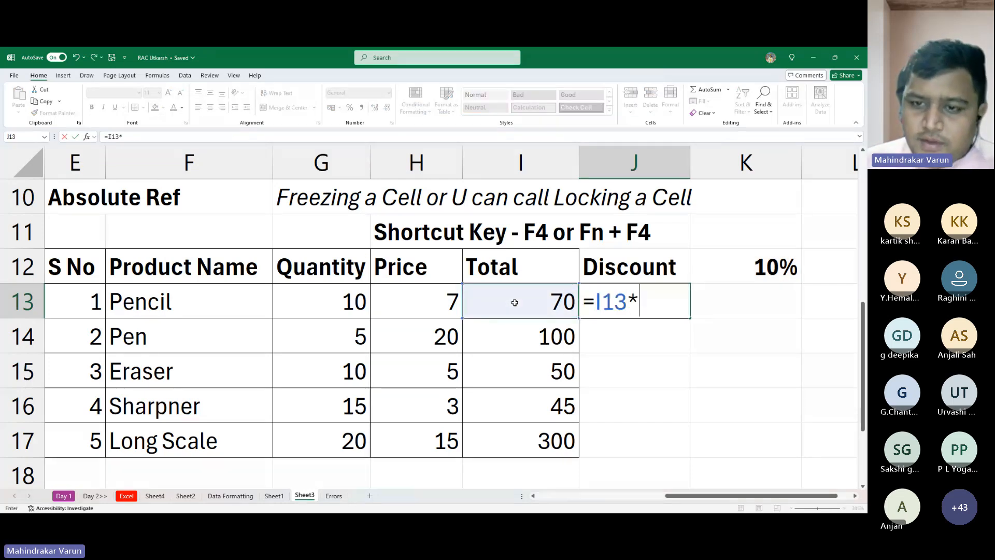
left_click(749, 272)
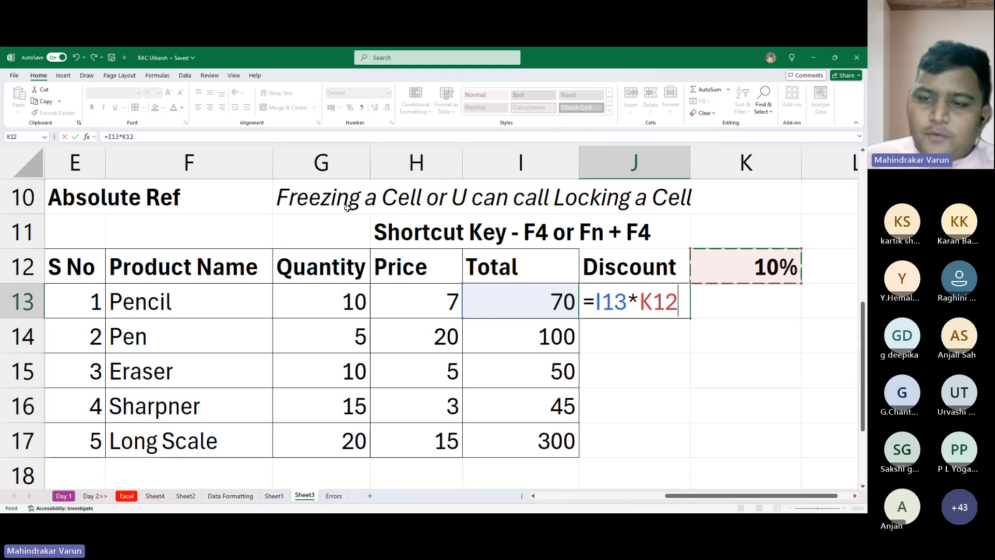
key("F4")
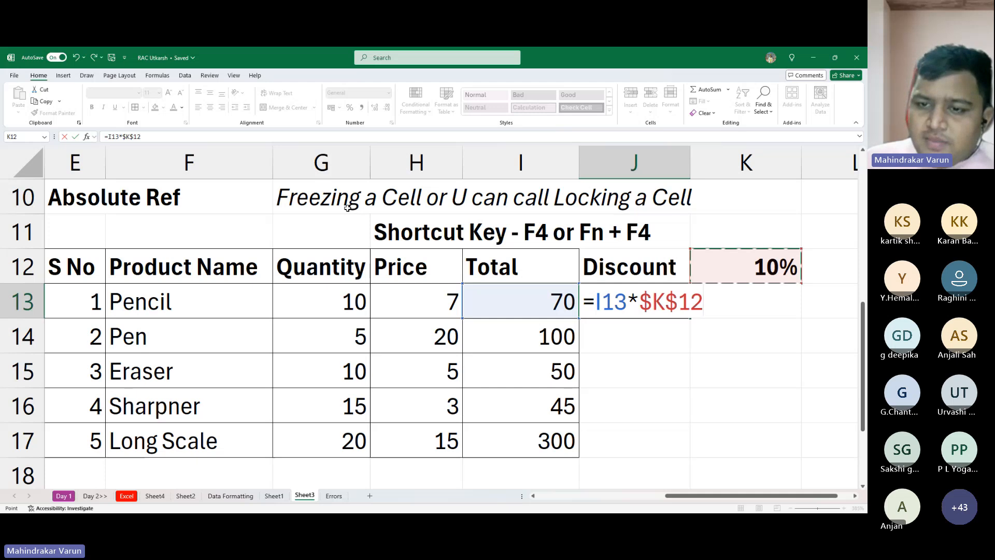
key("Return")
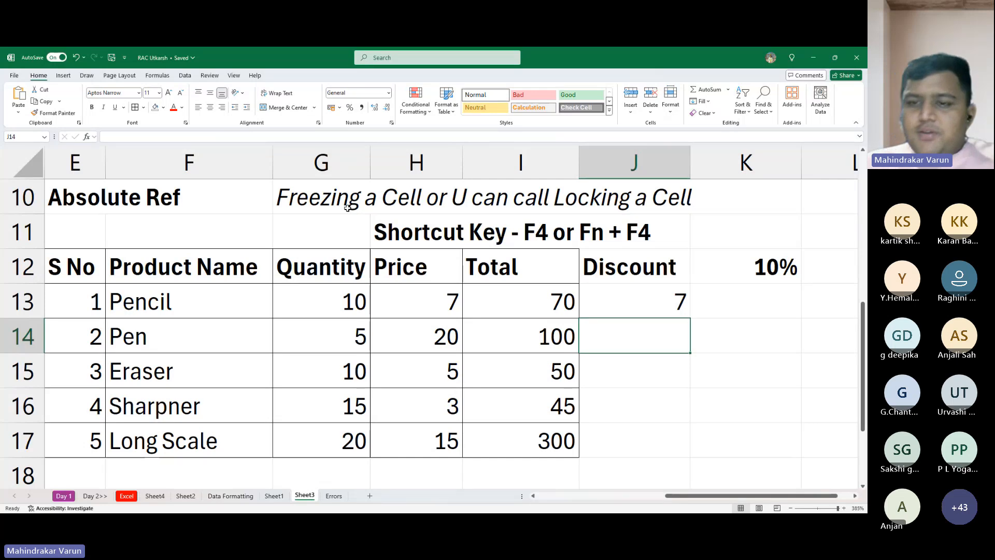
- Check the locked formula in J13 and fill it down through J17
key("Up")
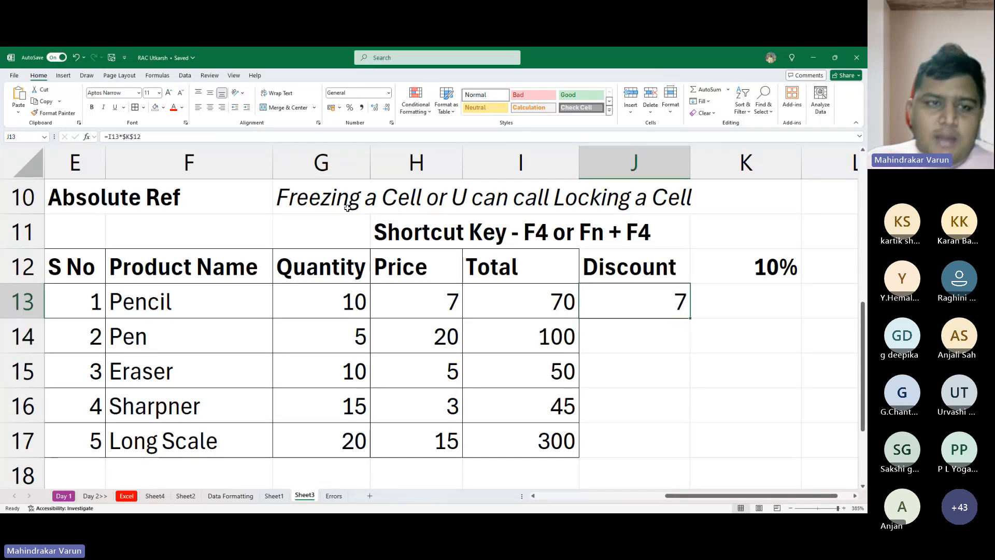
key("F2")
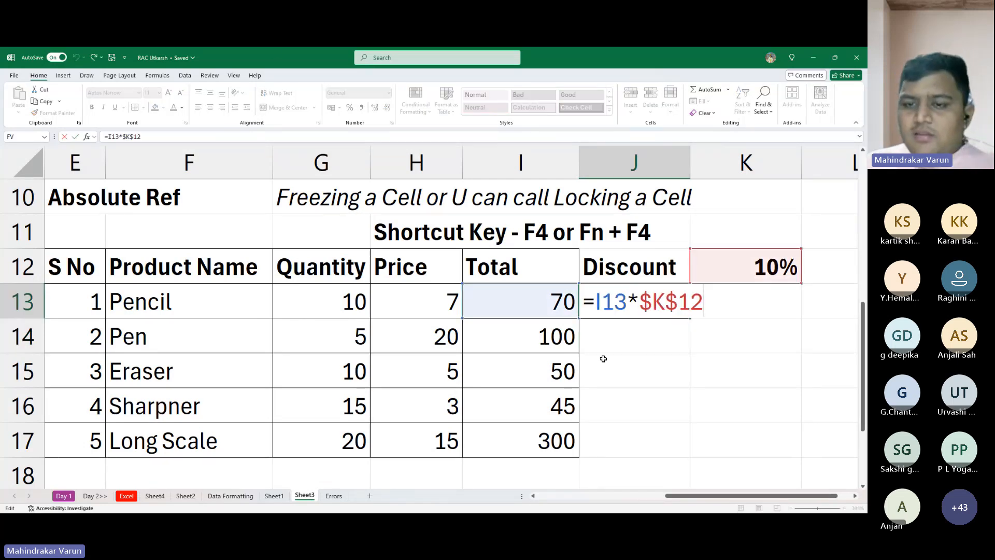
key("Escape")
left_click_drag(689, 318, 657, 457)
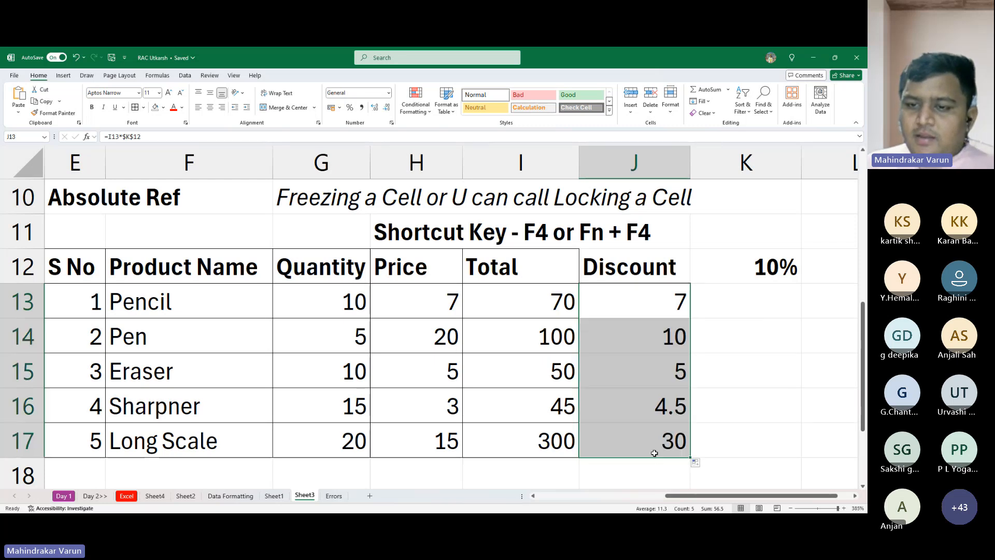
- Examine the cell references in the copied discount formulas from J14 to J17
left_click(650, 329)
key("F2")
key("Escape")
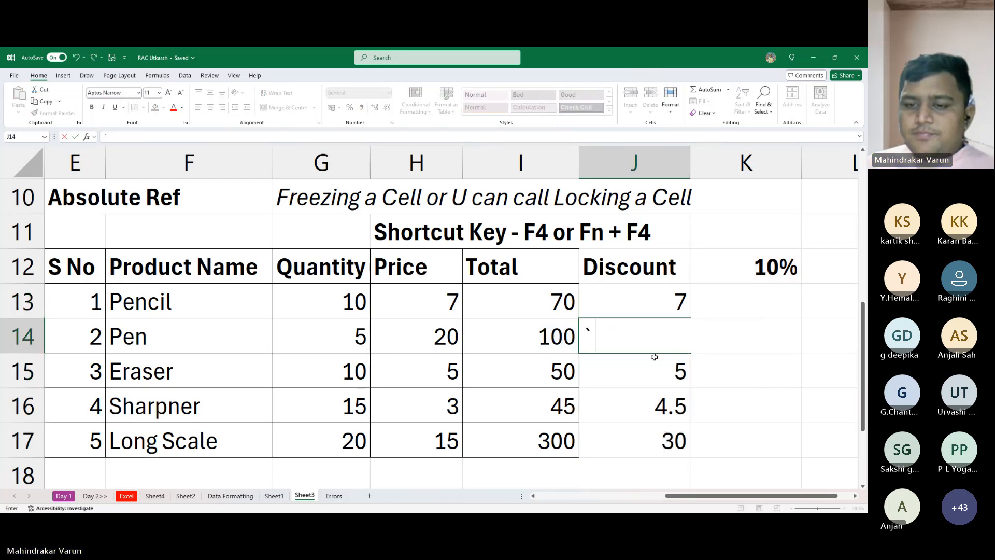
double_click(650, 368)
key("Escape")
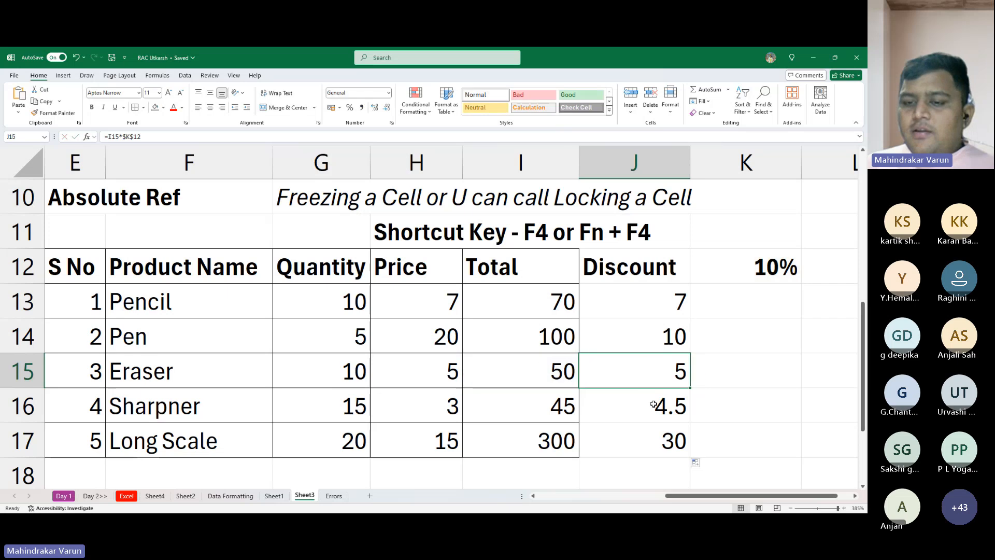
double_click(662, 405)
key("Escape")
double_click(668, 432)
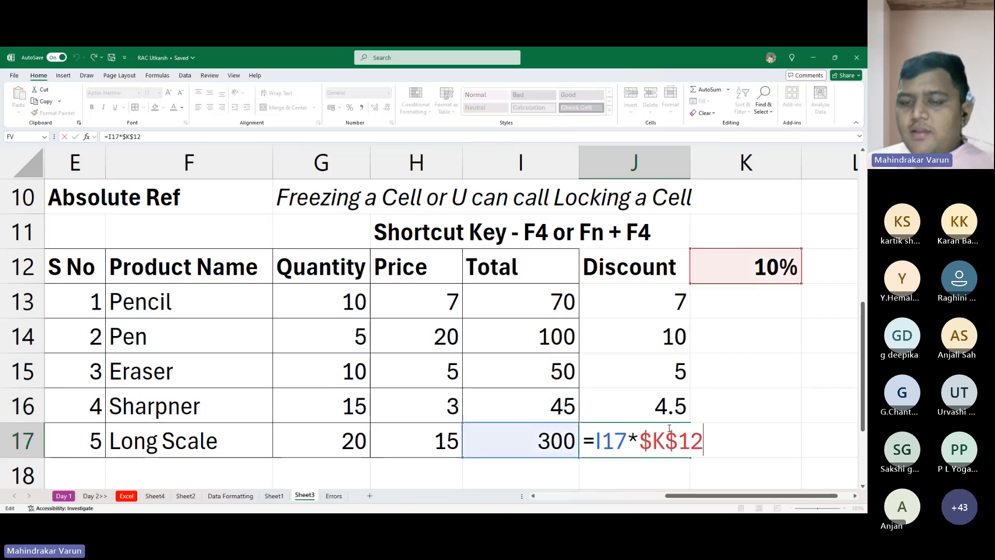
key("Escape")
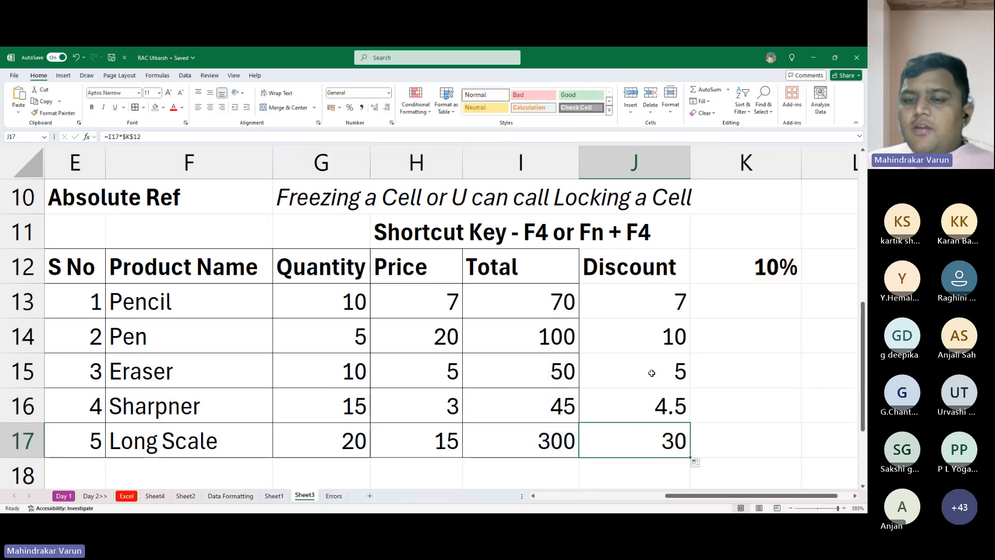
- Set the discount rate in K12 to 20%
left_click(771, 265)
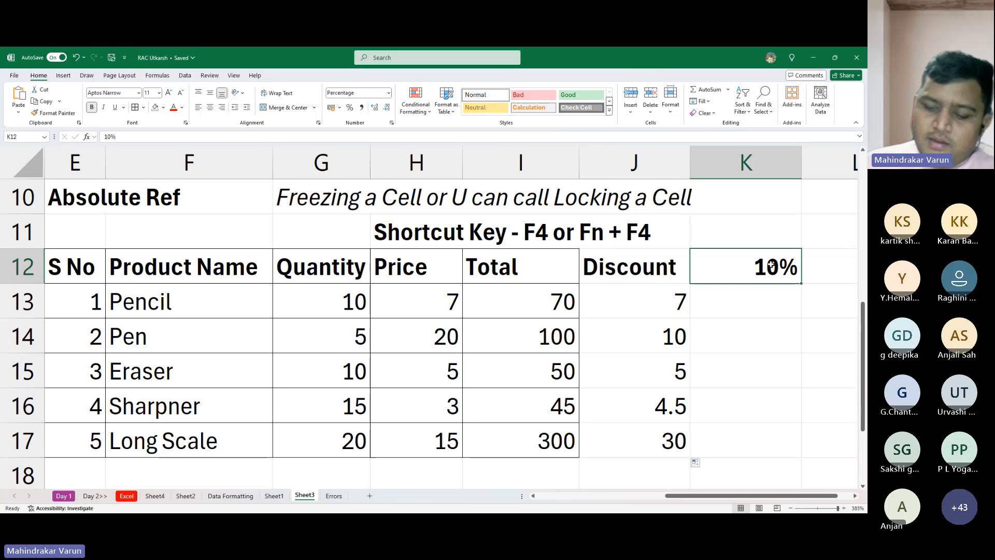
type("20")
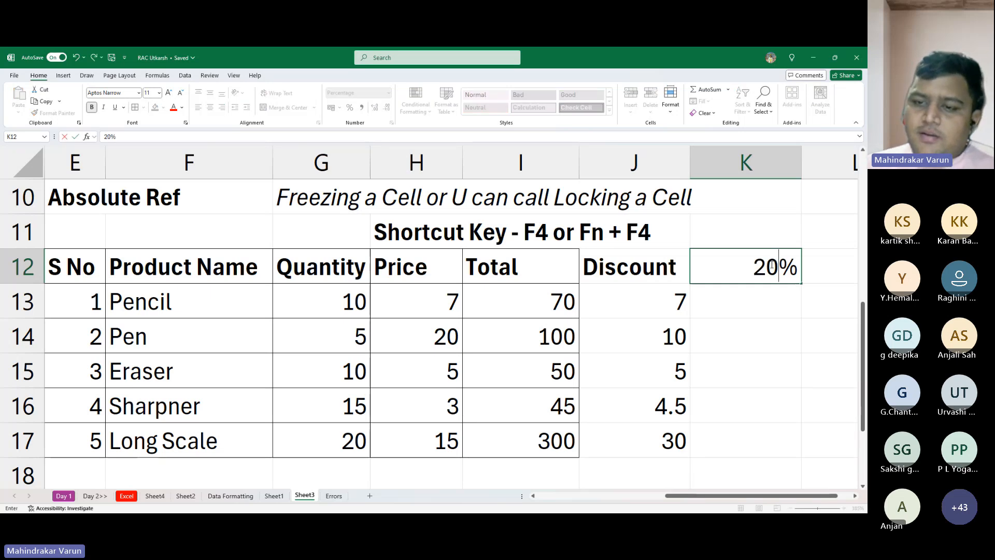
key("Return")
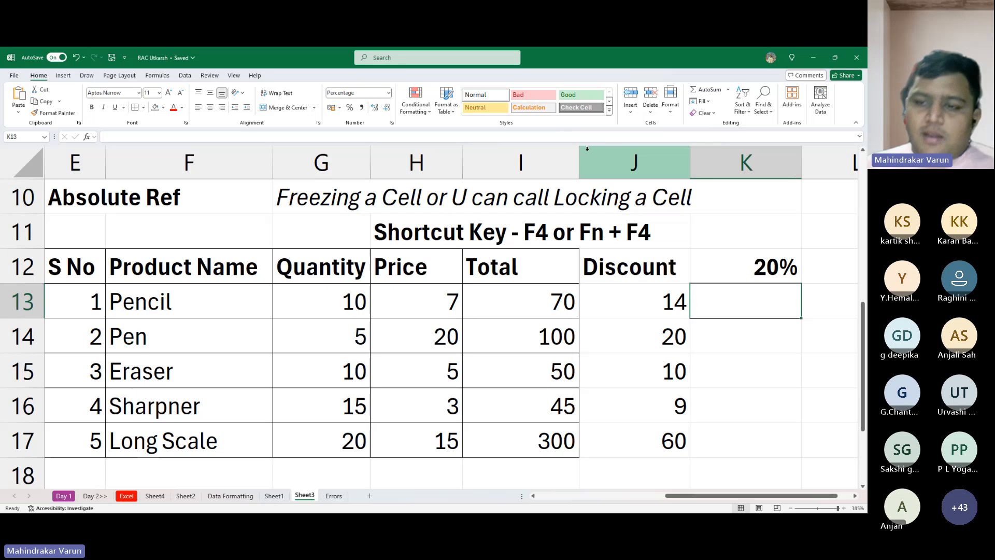
- Set the discount rate in K12 to 100% and select the Pencil discount in J13
left_click(741, 274)
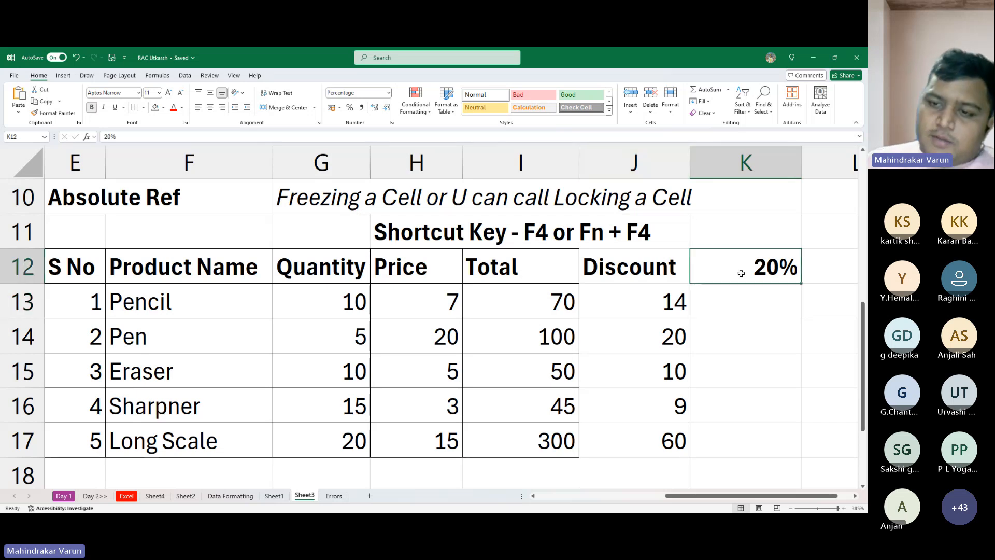
type("100")
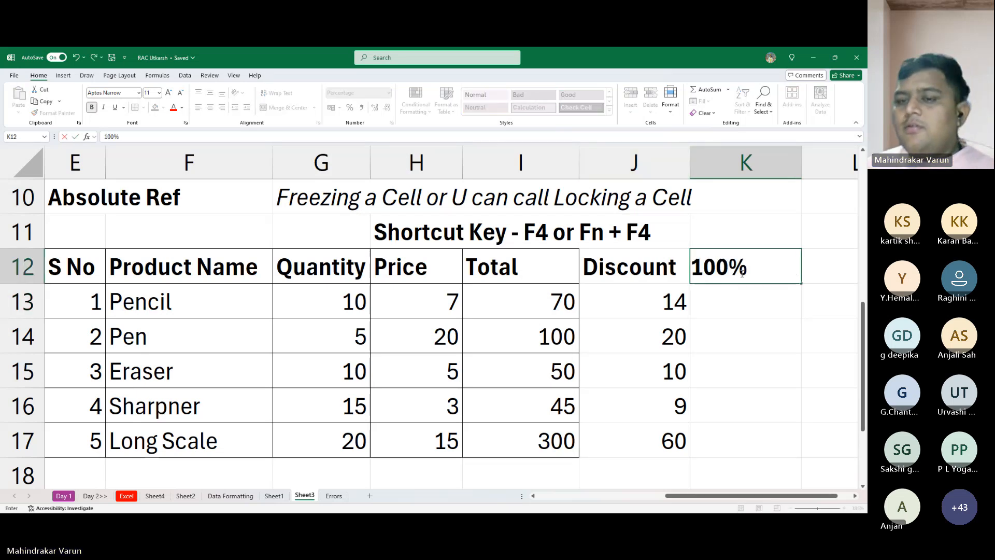
key("Return")
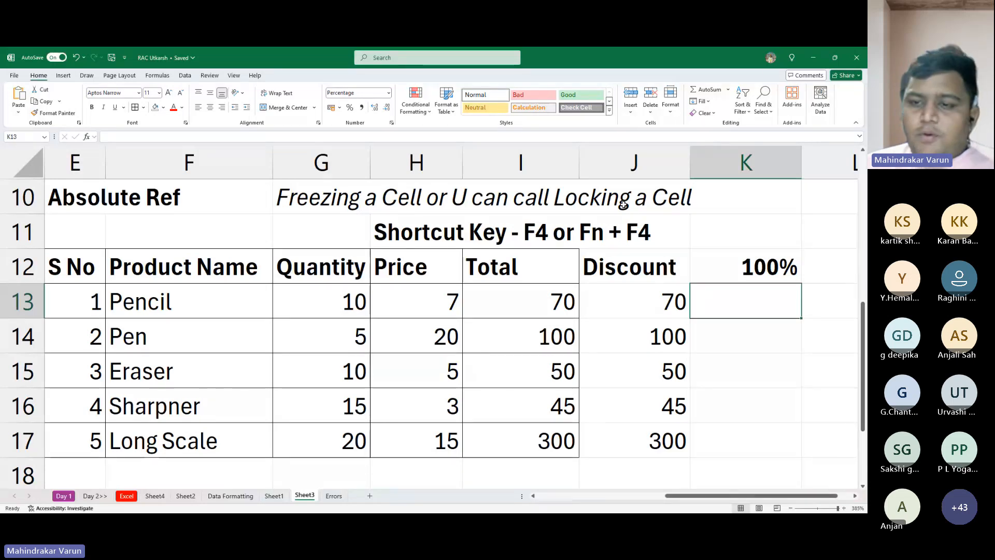
key("Left")
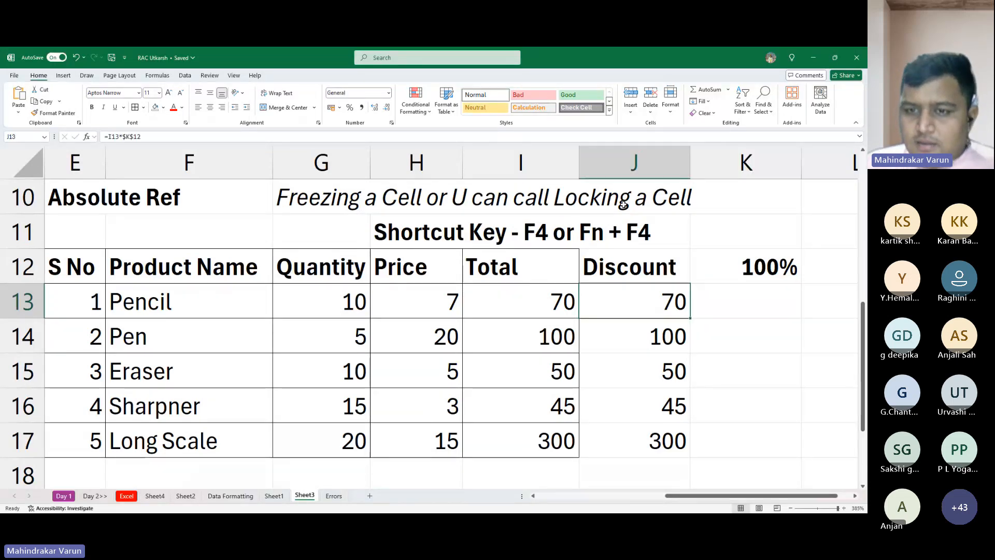
- Check the discount formulas down to J17 and set the discount rate in K12 to 10%
key("Down")
key("Down")
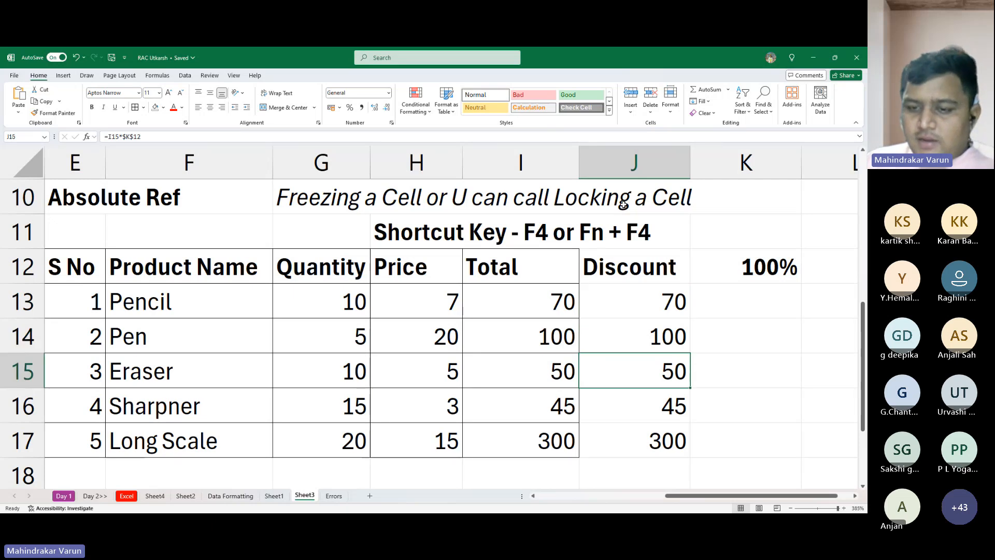
key("Down")
key("Down")
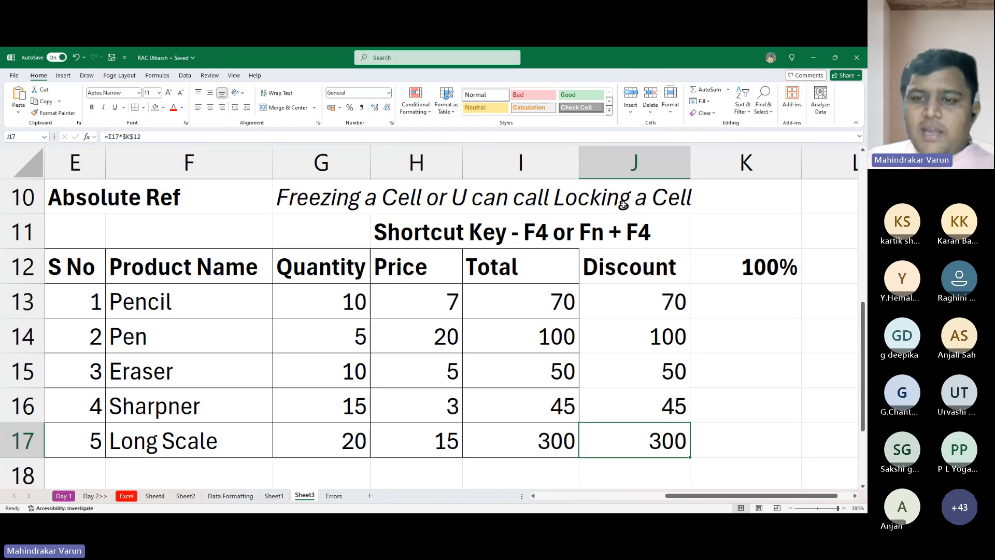
key("Up")
key("Up")
key("Up")
key("Up")
key("Up")
key("Right")
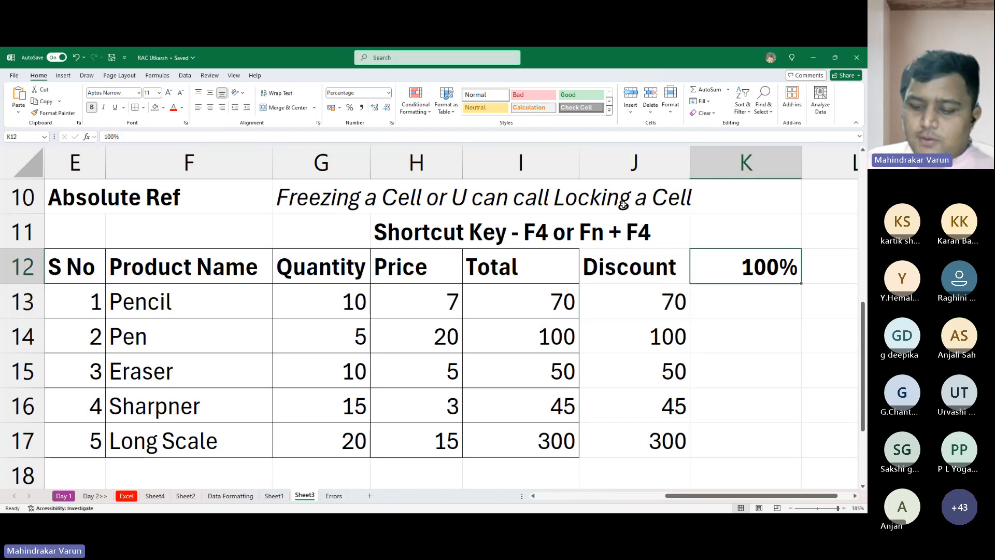
type("10")
key("Return")
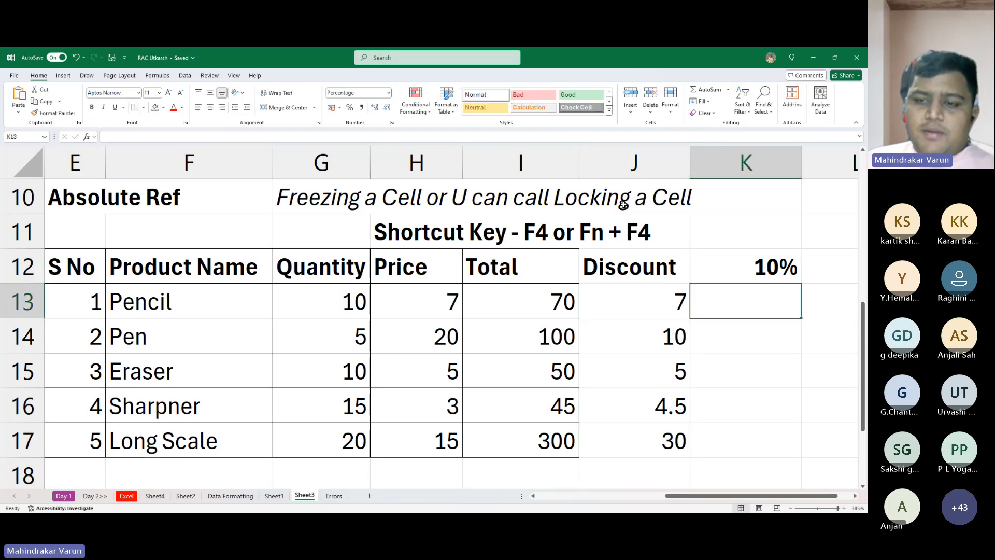
- Inspect the Pencil discount formula in J13 for its locked reference to the rate cell
key("Left")
key("F2")
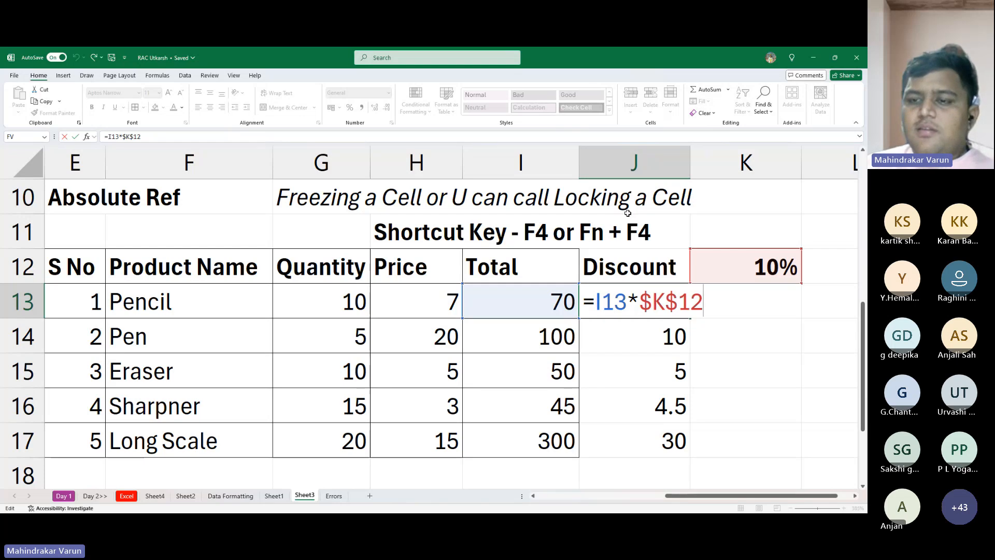
key("ctrl+Return")
key("alt+Tab")
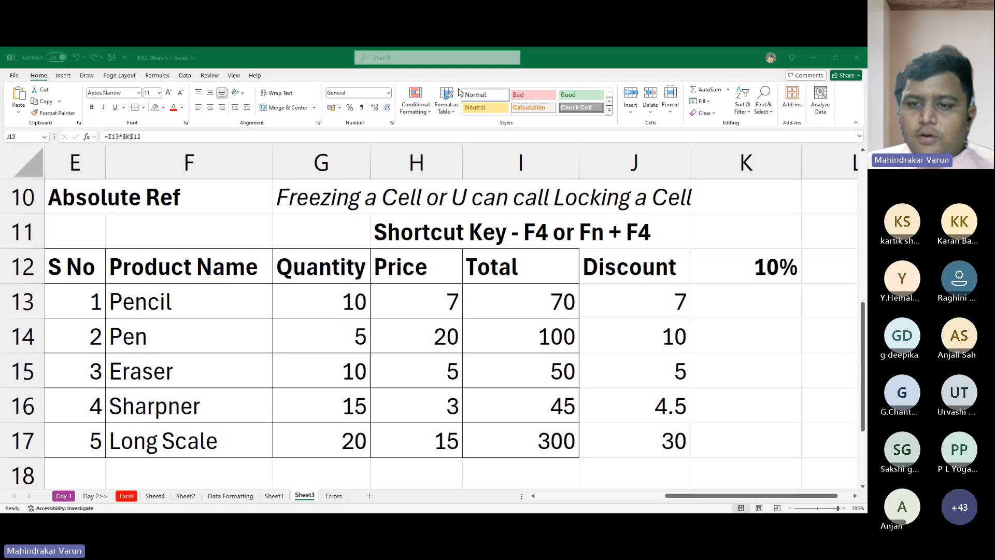
key("Return")
key("Up")
key("Up")
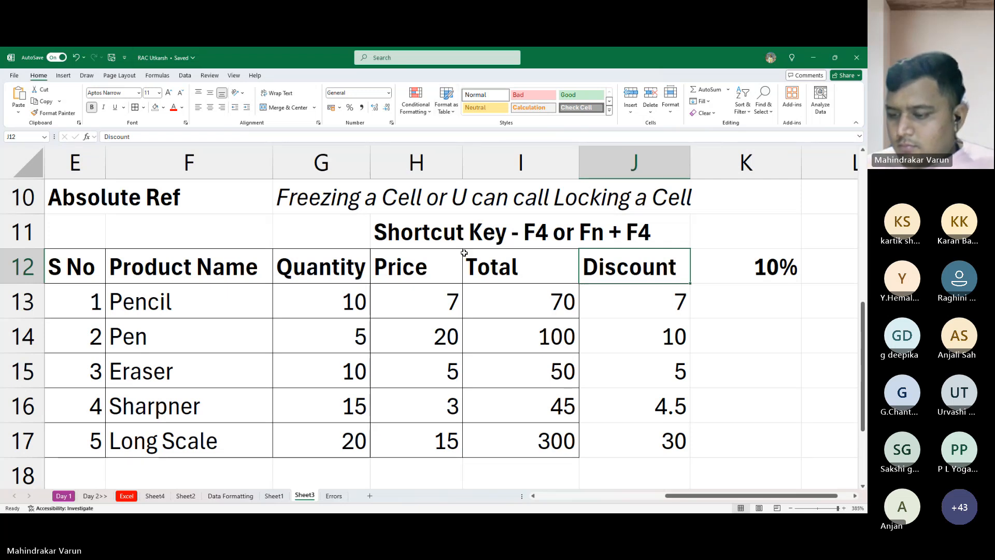
- Examine the Discount values in J13:J17 against the discount rate in K12
left_click_drag(699, 265, 628, 452)
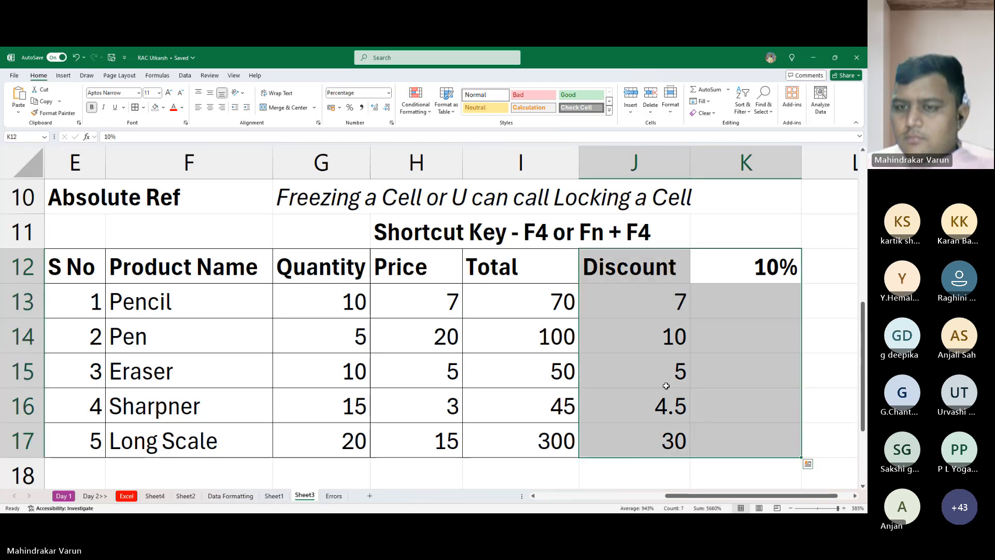
left_click(628, 232)
left_click(624, 263)
left_click_drag(624, 263, 739, 382)
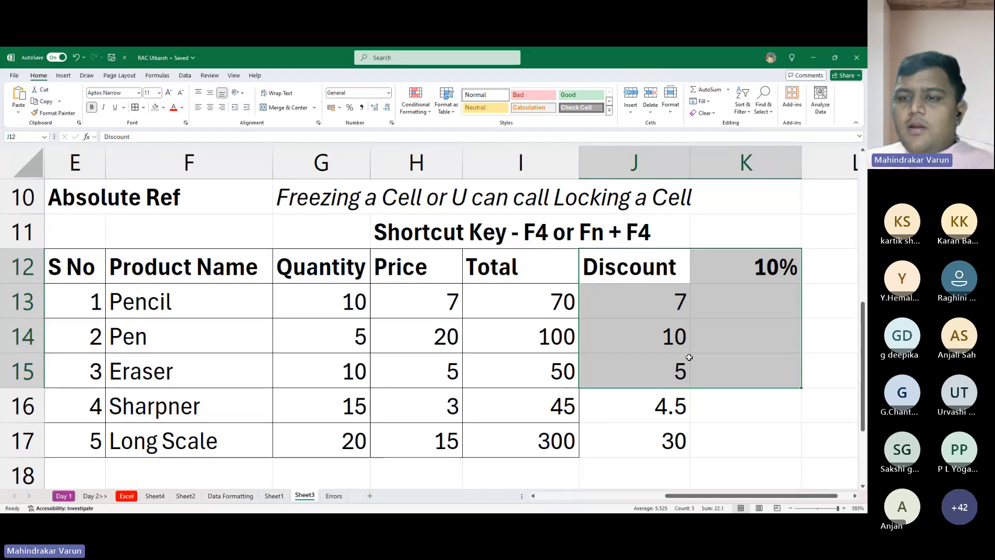
left_click(669, 291)
left_click(762, 277)
left_click(669, 300)
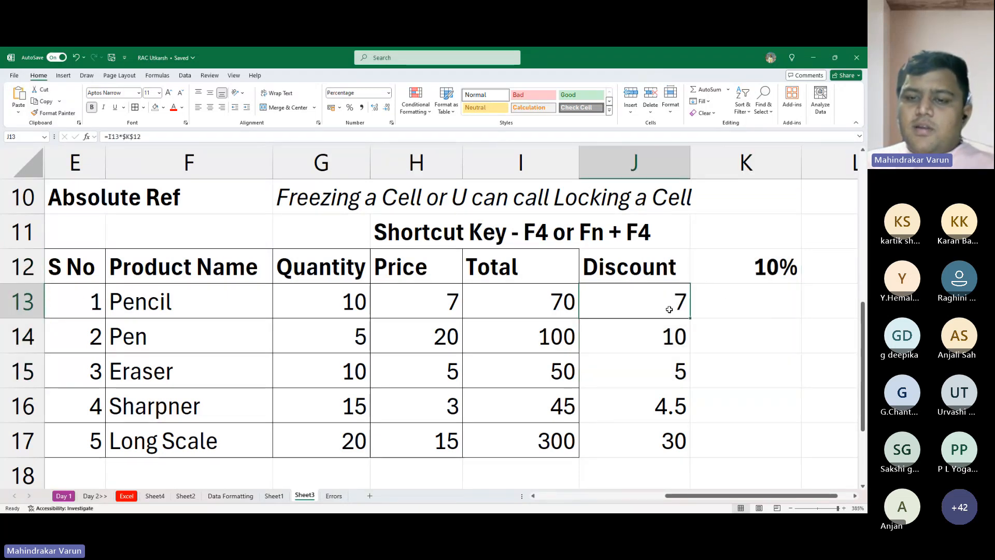
left_click_drag(670, 300, 665, 449)
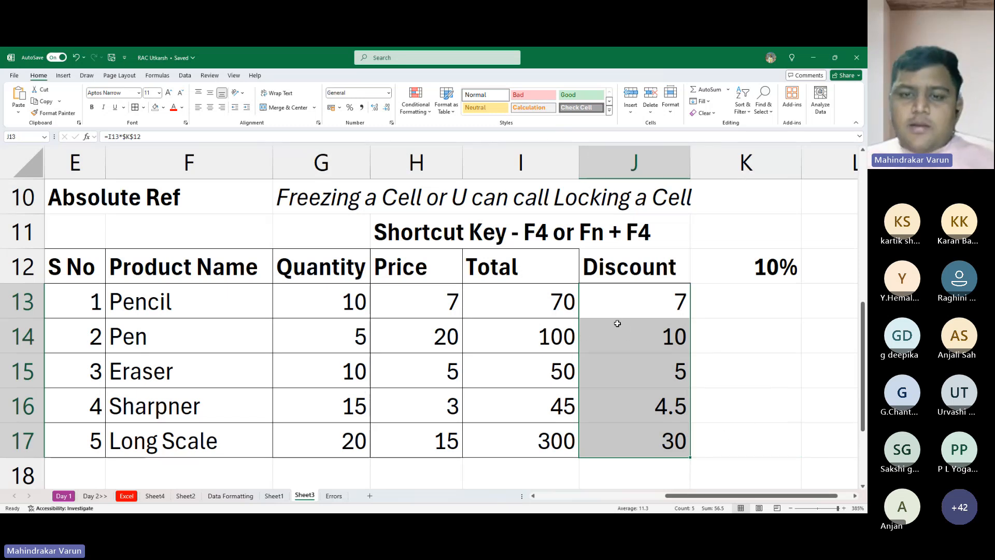
left_click(617, 269)
left_click(678, 291)
left_click(746, 261)
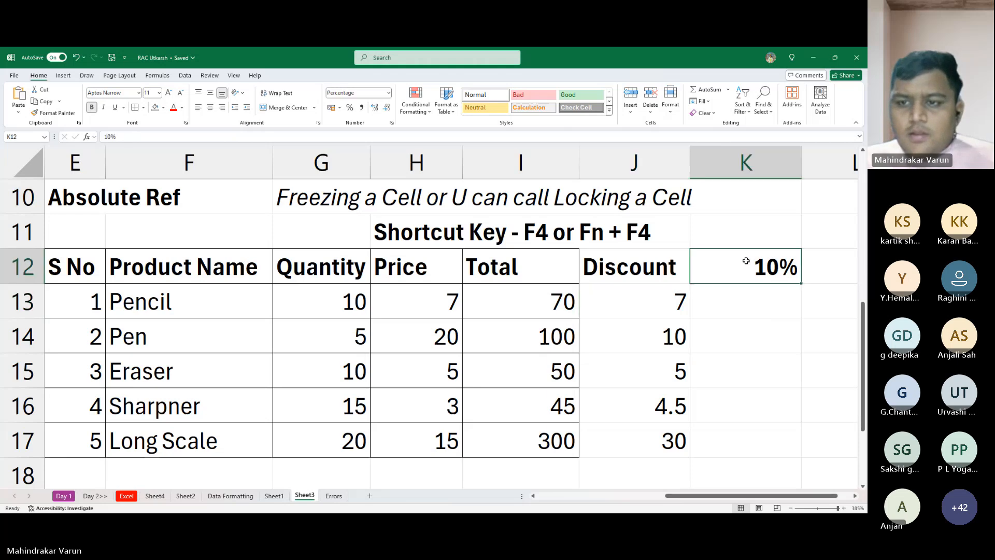
- Review the references inside the Pencil discount formula in J13 again without changing it
left_click(649, 308)
double_click(649, 307)
key("Escape")
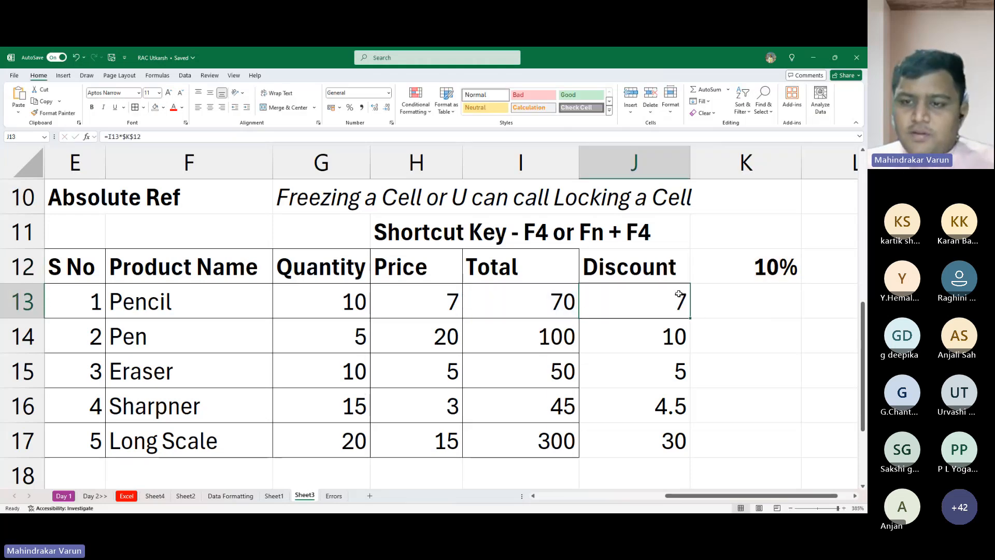
double_click(652, 308)
key("Escape")
- Copy the product table in E12:I17, without the Discount column, and paste it at E24
scroll(643, 309, "down", 2)
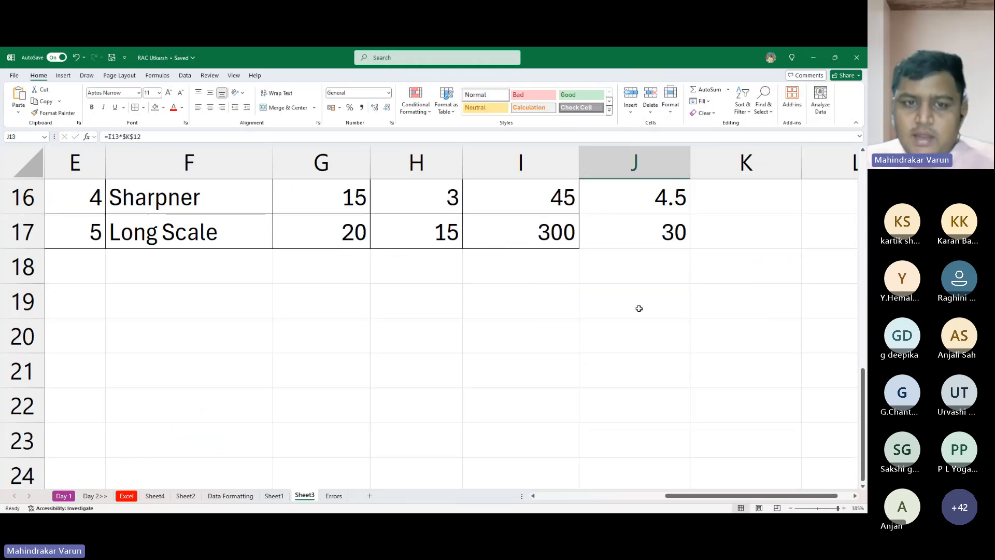
scroll(639, 308, "up", 3)
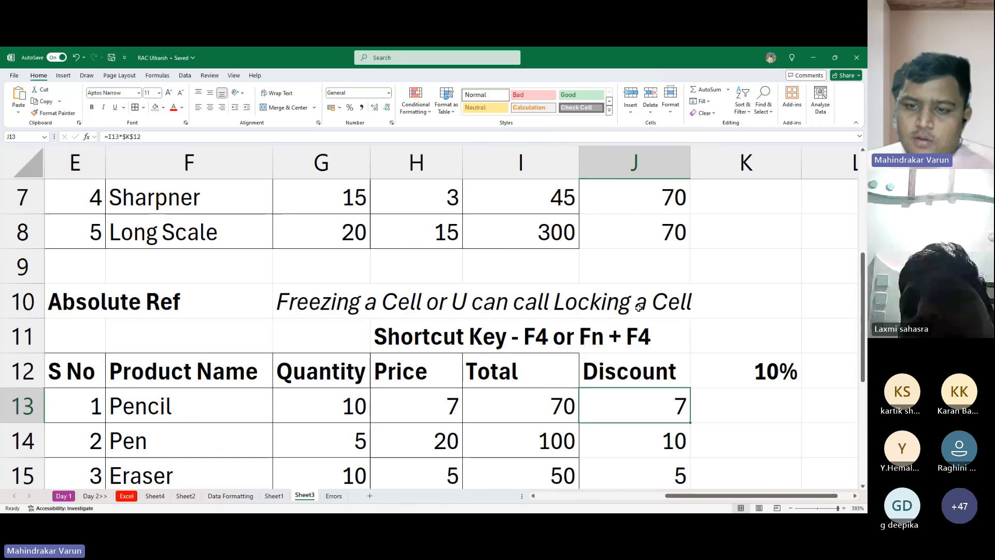
scroll(639, 308, "down", 2)
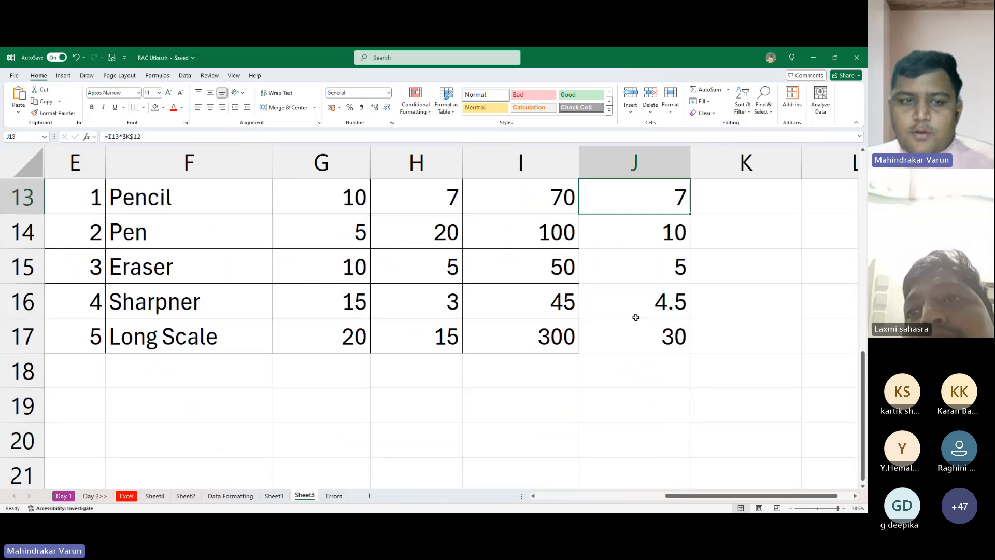
scroll(632, 318, "up", 1)
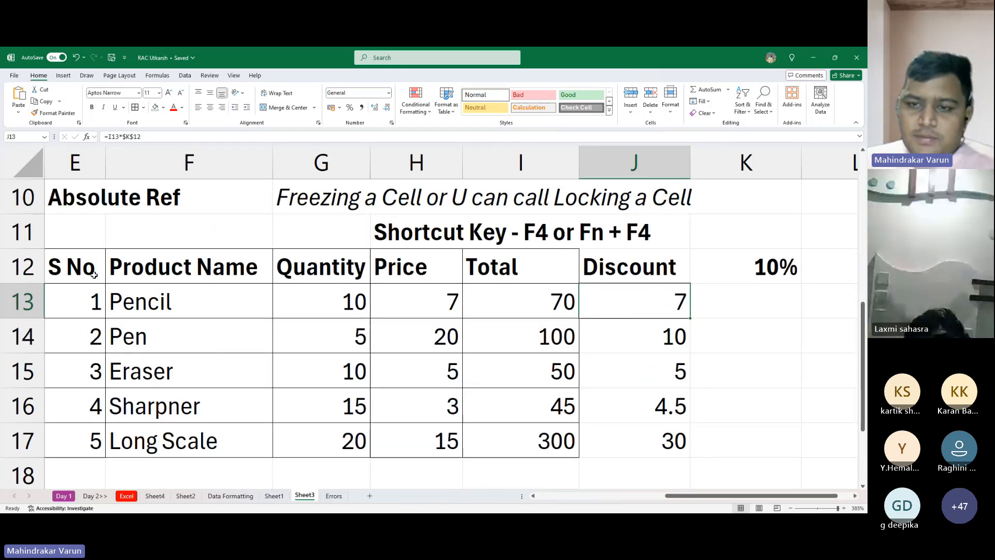
left_click_drag(105, 268, 540, 440)
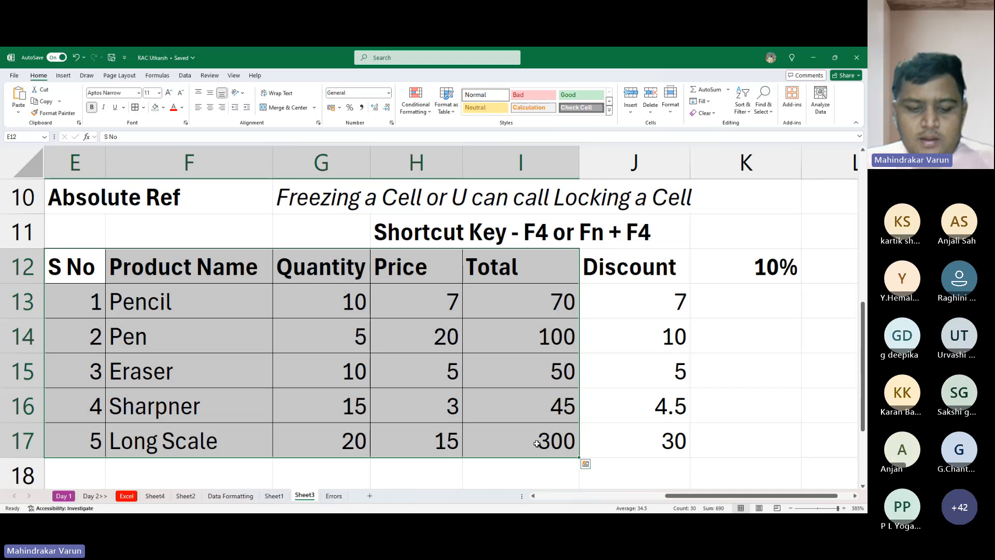
key("ctrl+c")
scroll(307, 342, "down", 4)
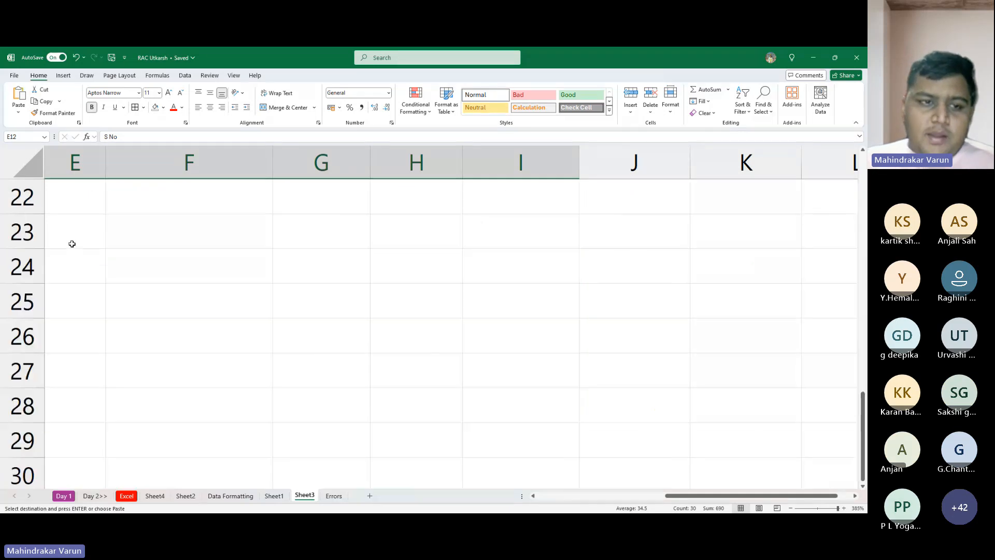
left_click(83, 275)
key("ctrl+v")
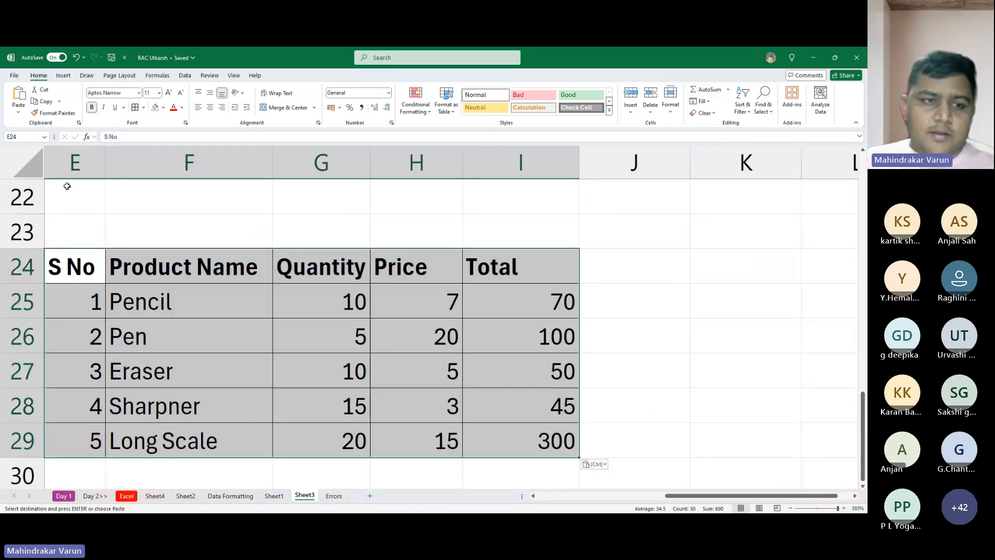
- Enter the heading "Mixed Ref" in E22 above the pasted product table
left_click(97, 203)
scroll(96, 204, "up", 2)
scroll(107, 244, "down", 1)
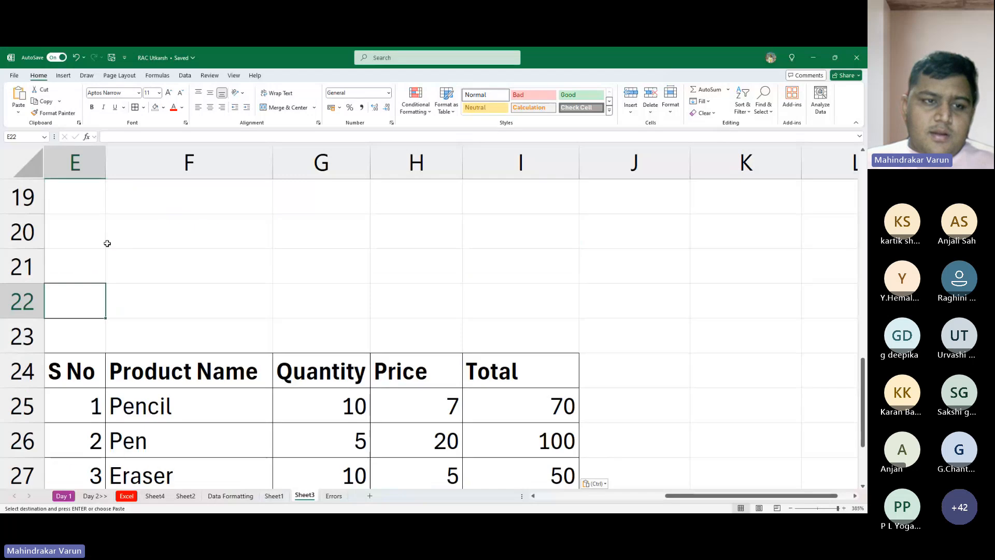
left_click(76, 255)
scroll(77, 227, "down", 1)
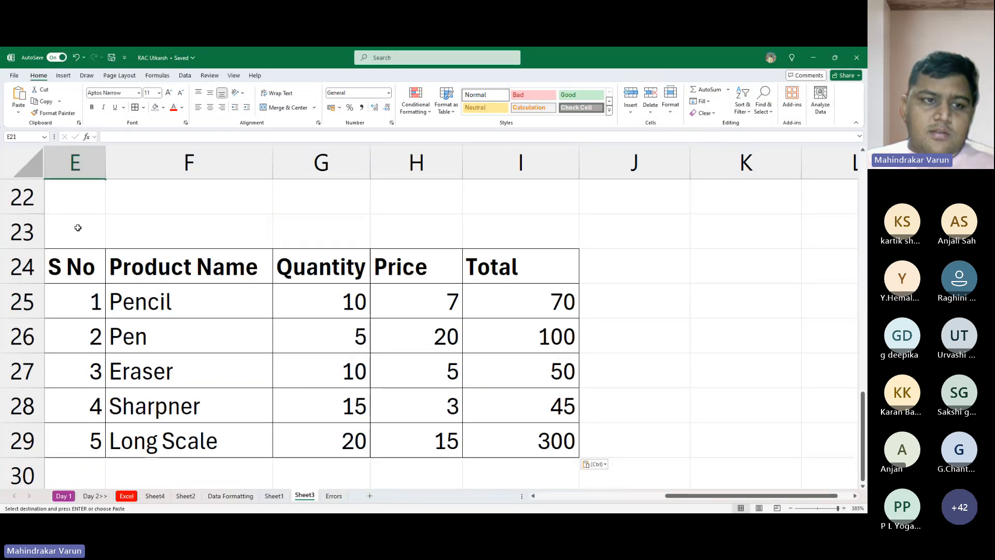
left_click(77, 194)
scroll(79, 194, "up", 1)
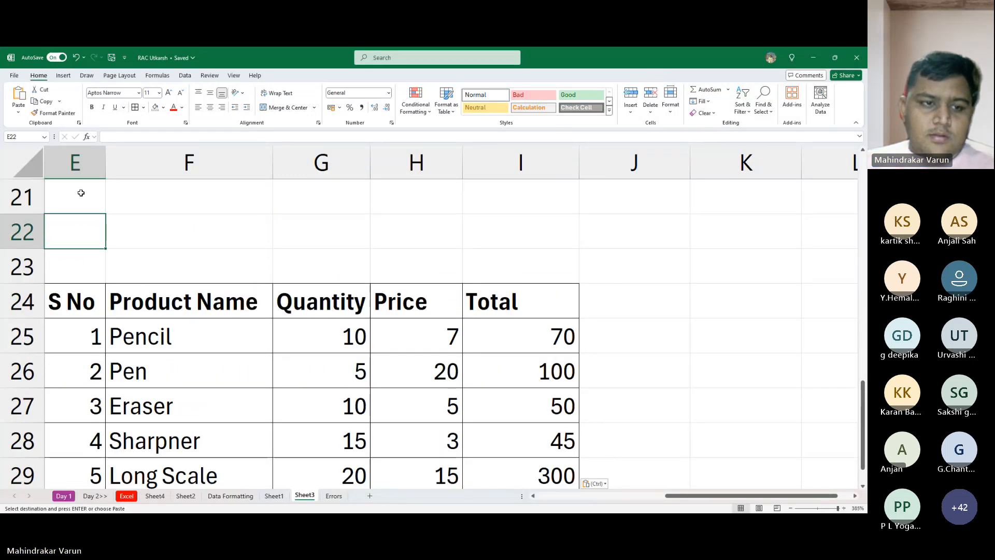
key("Down")
key("Down")
key("Down")
key("Down")
key("Down")
key("Down")
key("Down")
key("Up")
key("Up")
key("Up")
key("Up")
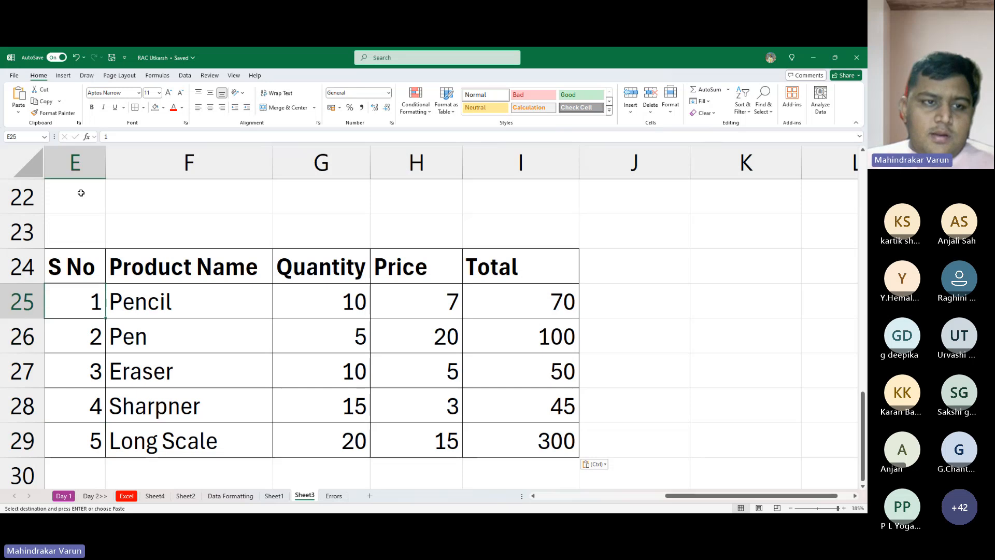
key("Up")
key("Up")
key("Up")
type("Mi")
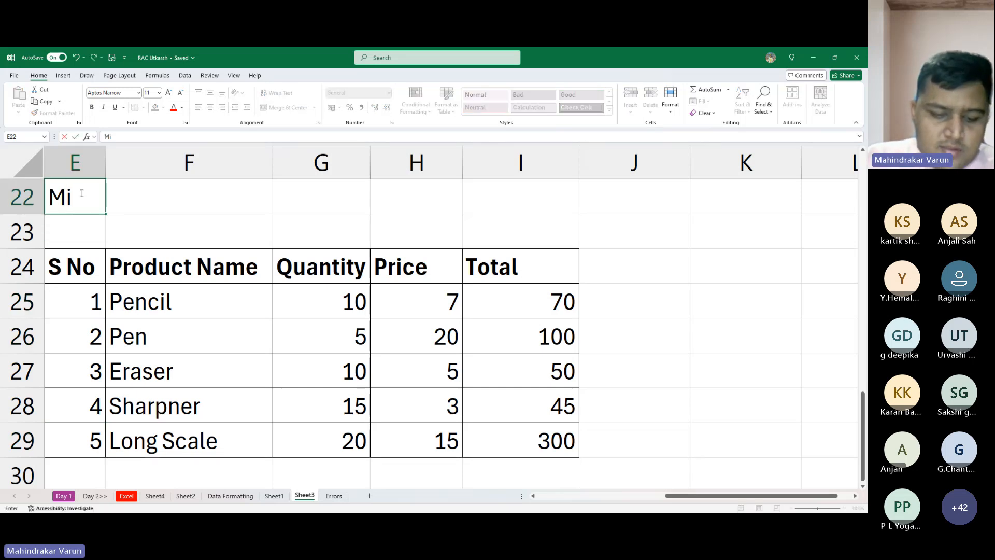
type("xed Ref")
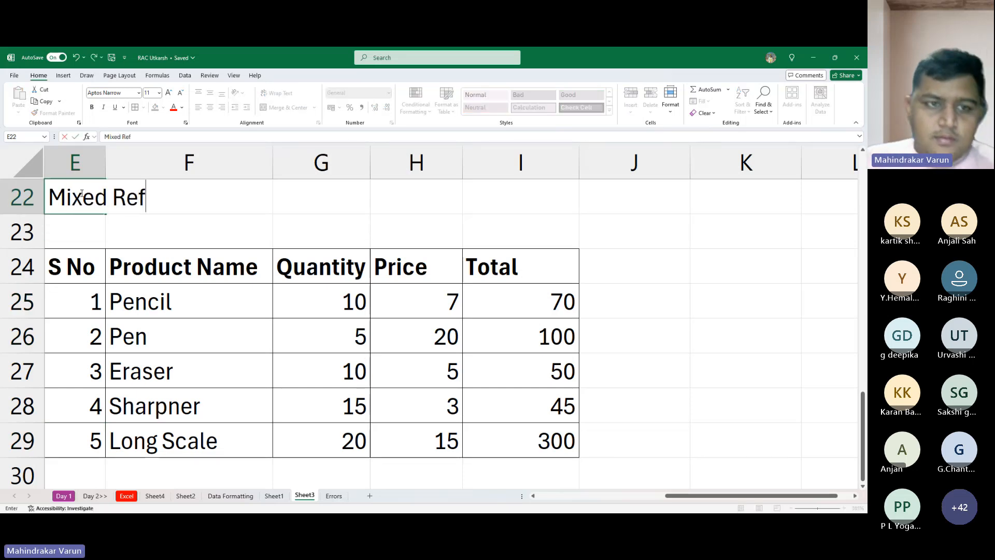
key("Return")
- Make the "Mixed Ref" heading in E22 bold
key("Up")
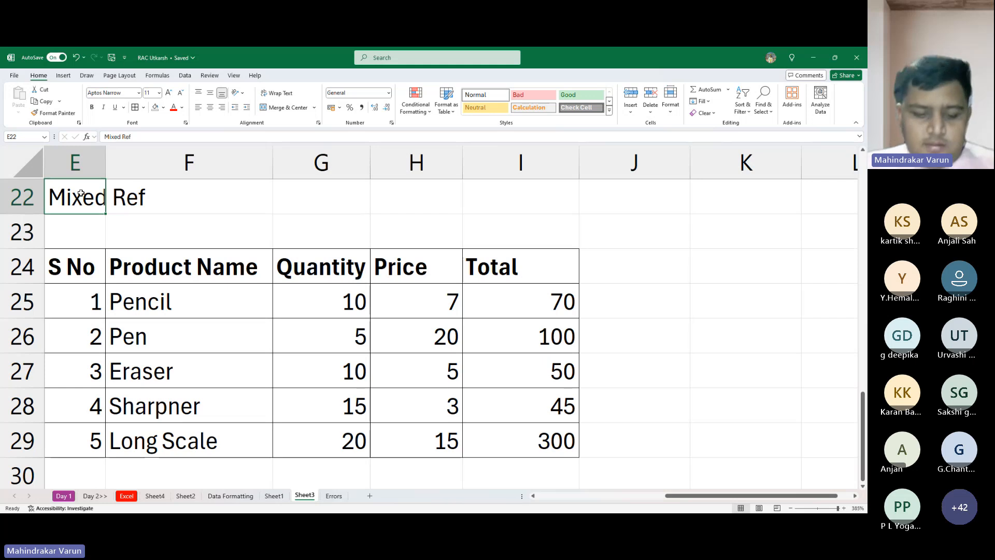
key("ctrl+b")
key("Down")
- Enter the rates 10%, 20% and 30% in J24, K24 and L24 beside the Total header, and return to the S No header in E24
key("Down")
key("Up")
key("Up")
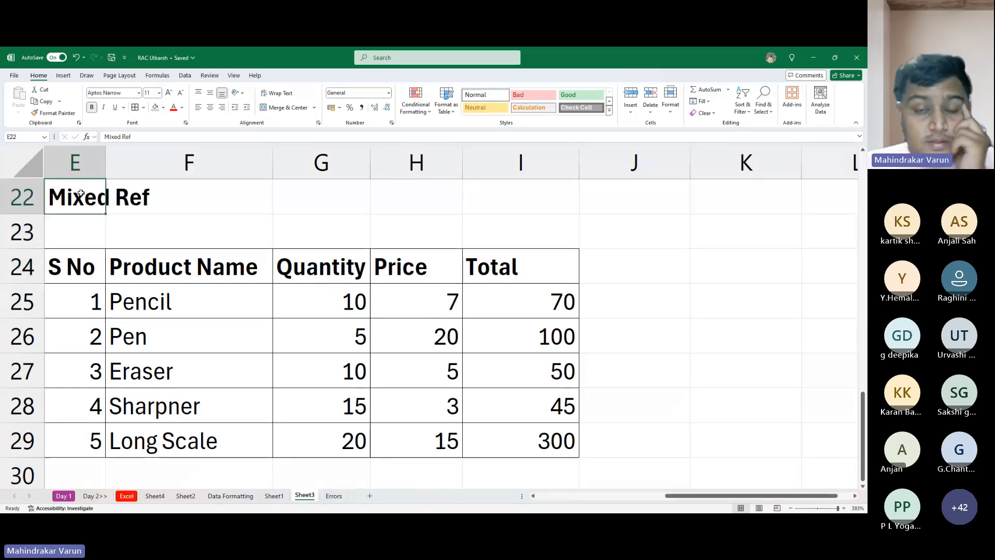
key("Right")
key("Right")
key("Down")
key("Down")
key("Right")
key("Right")
key("Right")
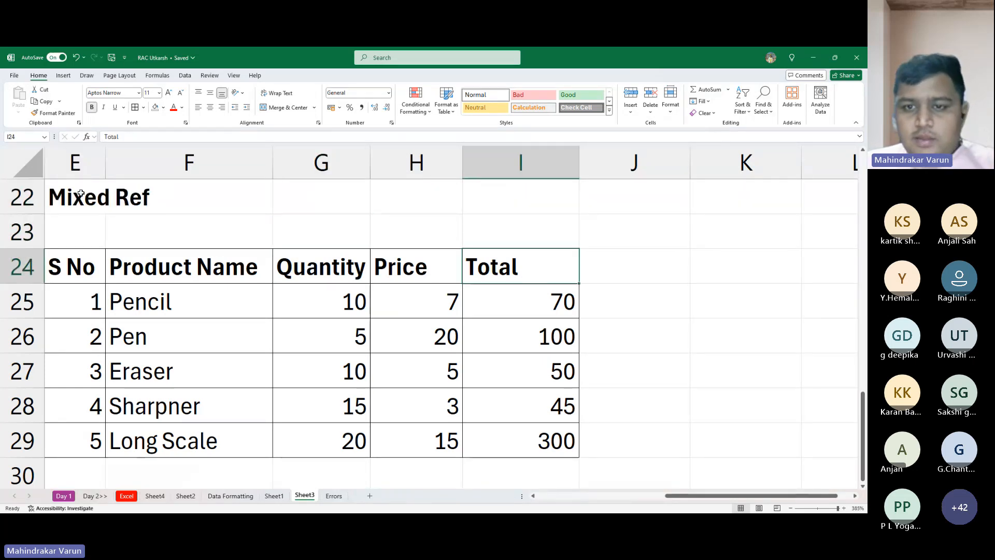
type("10%")
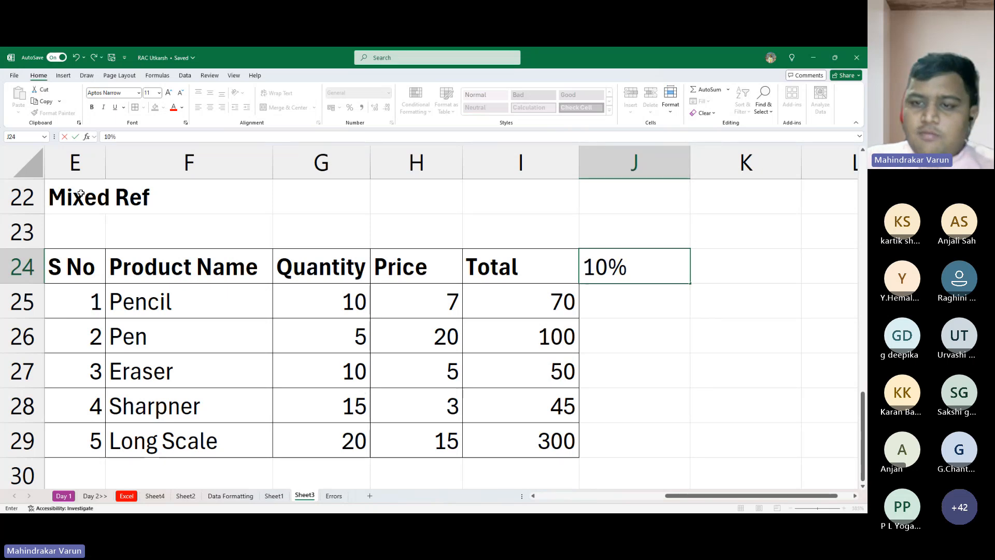
key("Tab")
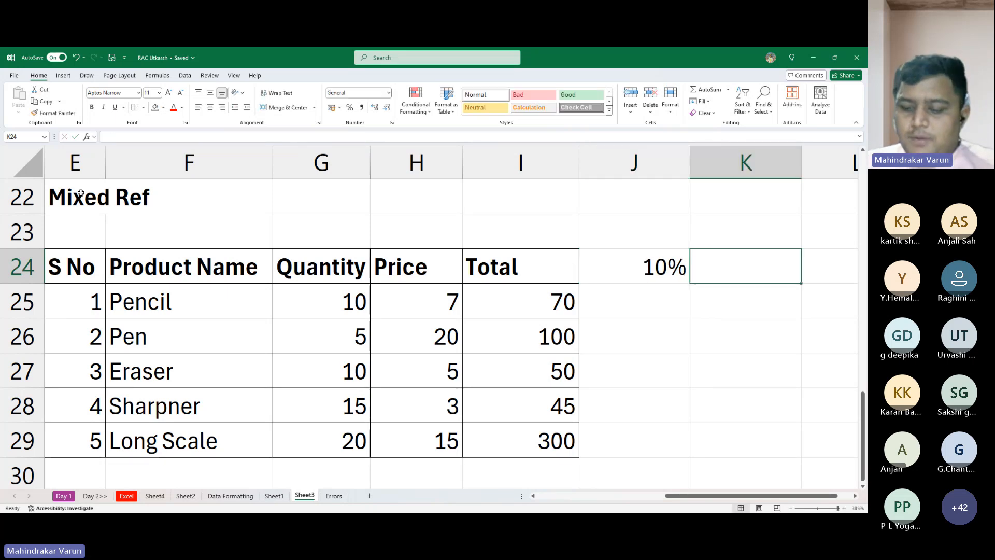
type("20%")
key("Return")
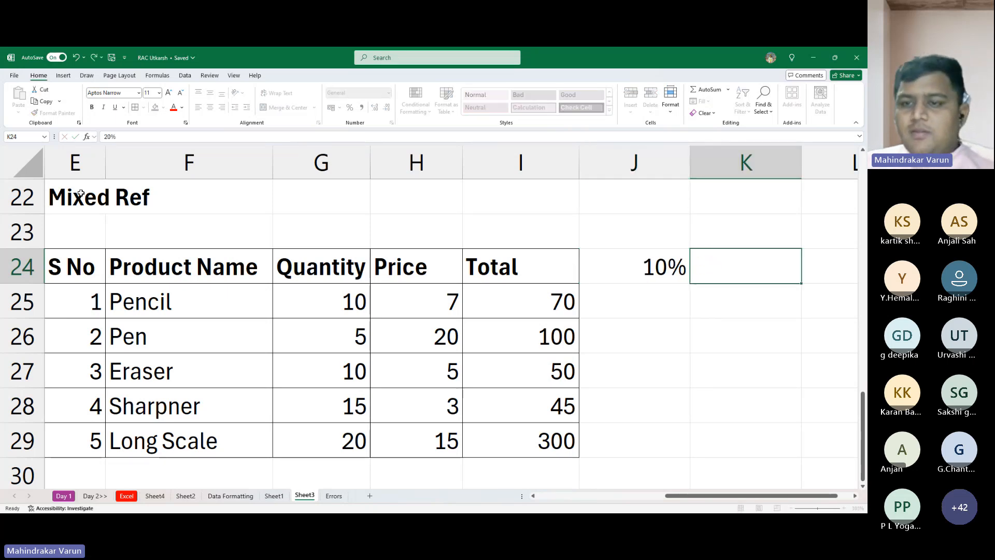
key("Tab")
type("30")
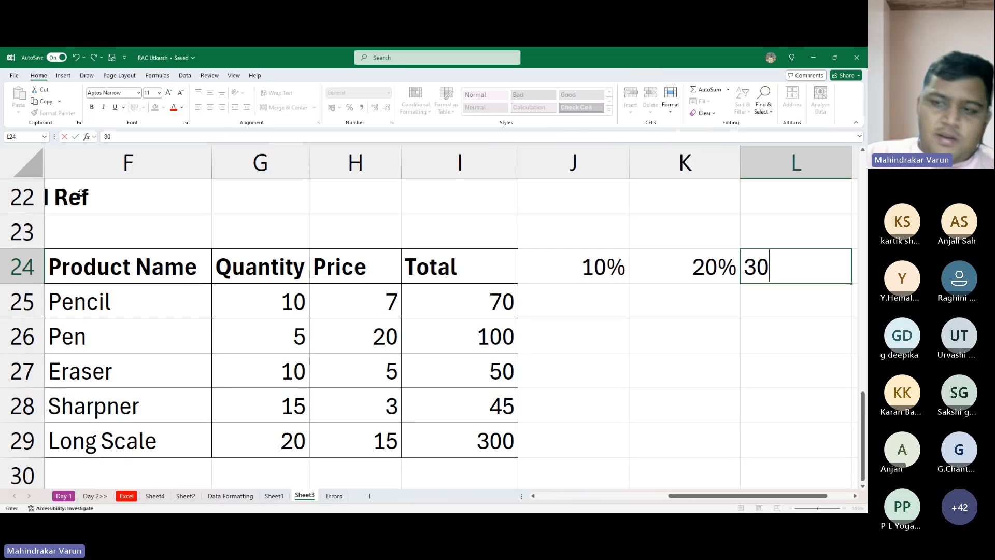
type("%")
key("Return")
key("Left")
key("Up")
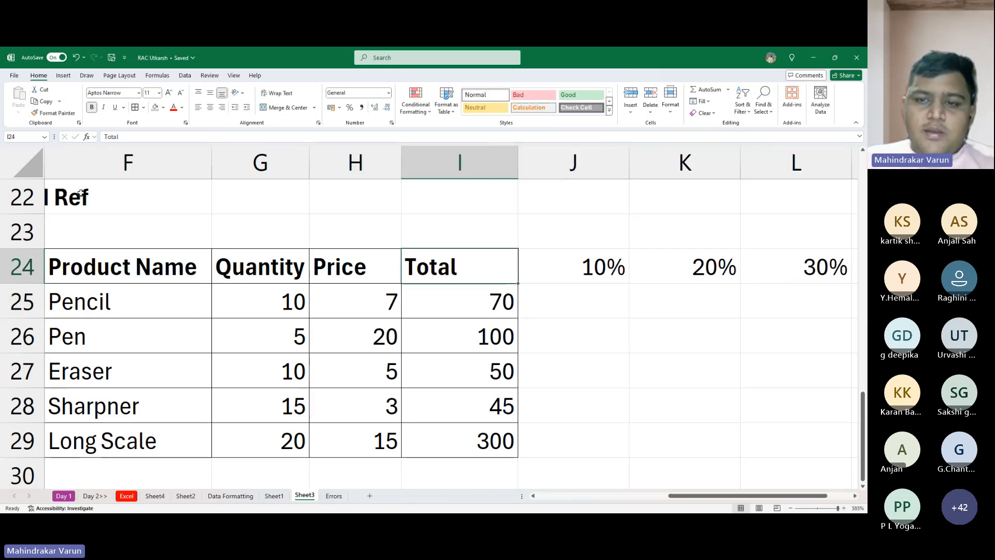
key("Left")
key("Left")
key("Left")
key("Left")
scroll(83, 193, "down", 1, "ctrl")
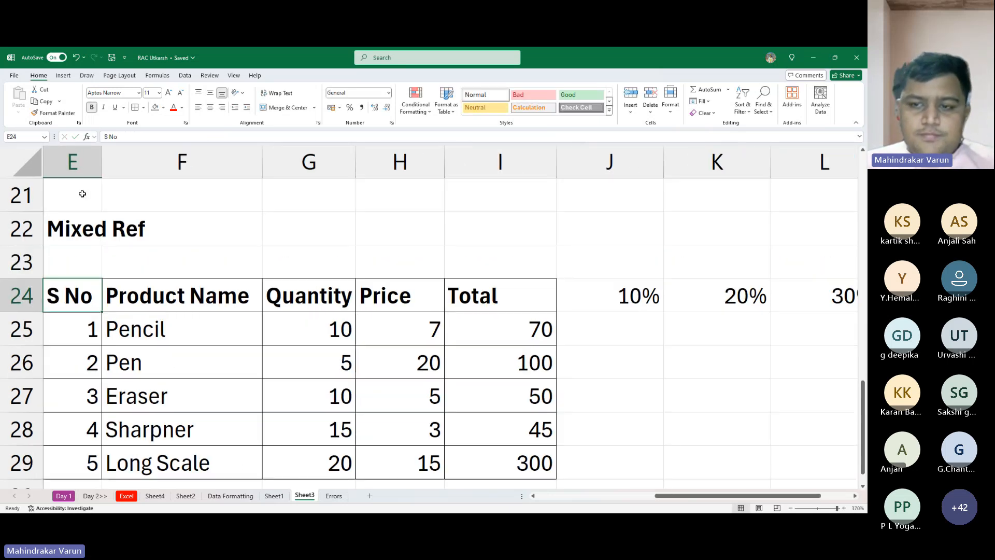
- Enter the headings Tier 1, Tier 2 and Tier 3 in J23, K23 and L23 above the three rates
scroll(245, 285, "down", 1)
scroll(263, 283, "up", 1)
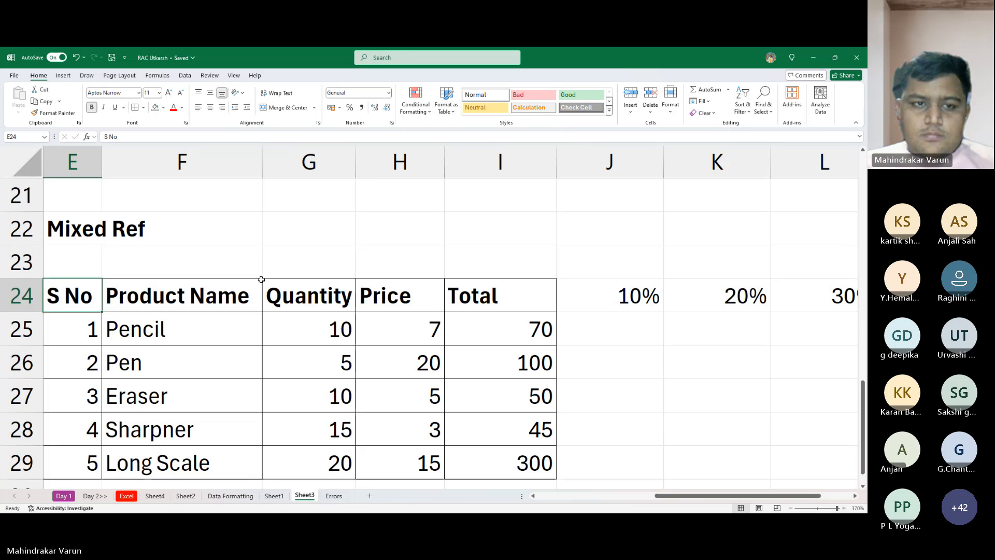
scroll(261, 279, "down", 1)
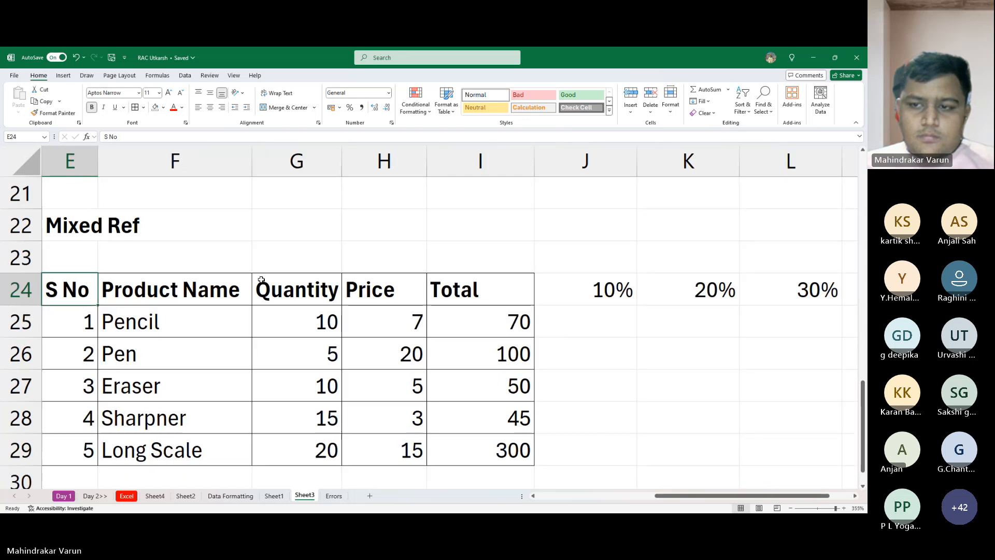
left_click(595, 288)
left_click(605, 257)
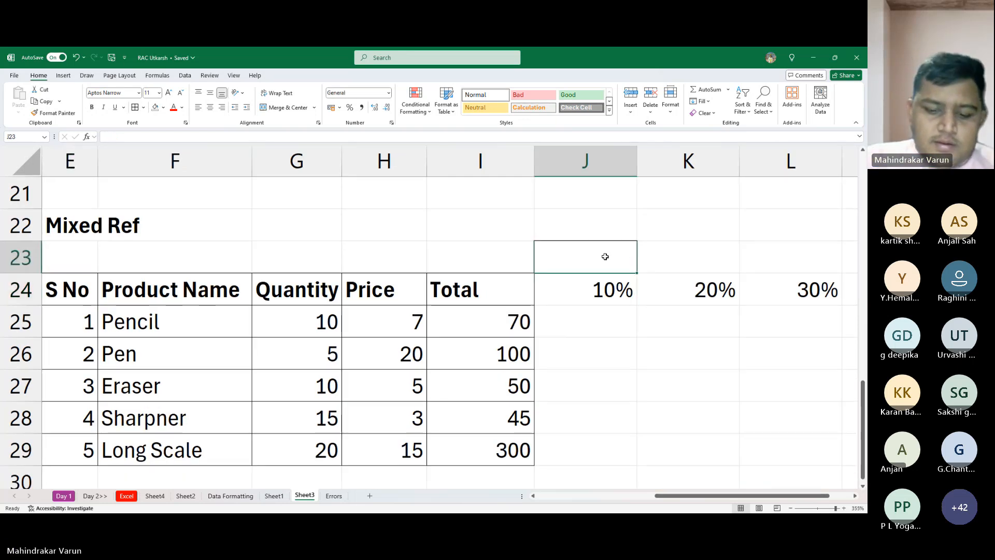
type("Tier 1")
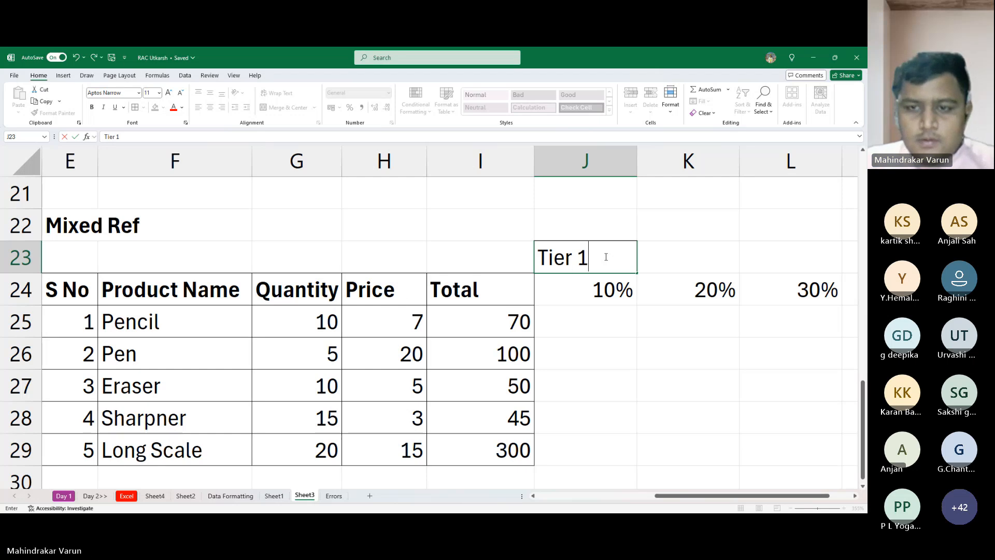
key("Tab")
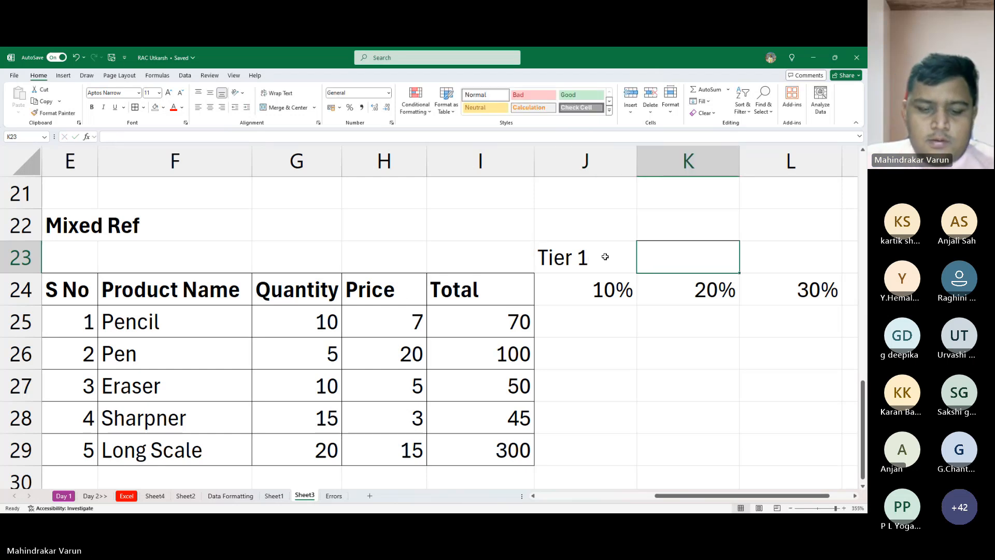
key("ctrl+r")
type("Tier 2")
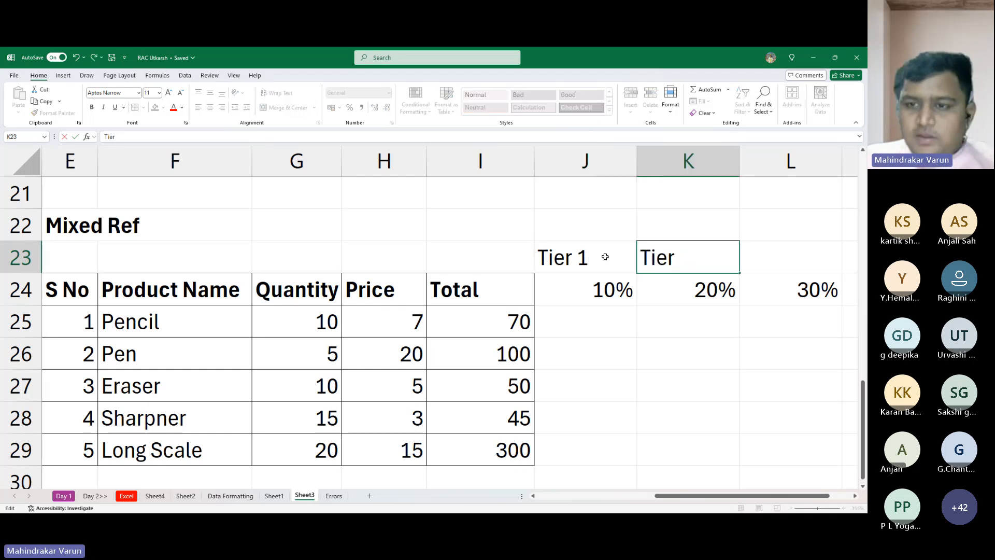
key("Tab")
type("Tie")
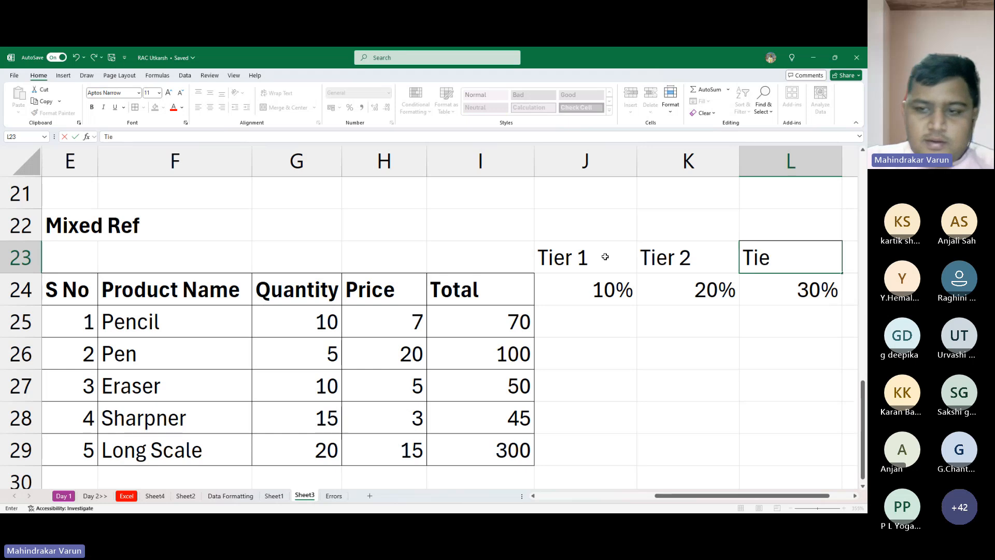
type("r 3")
key("Return")
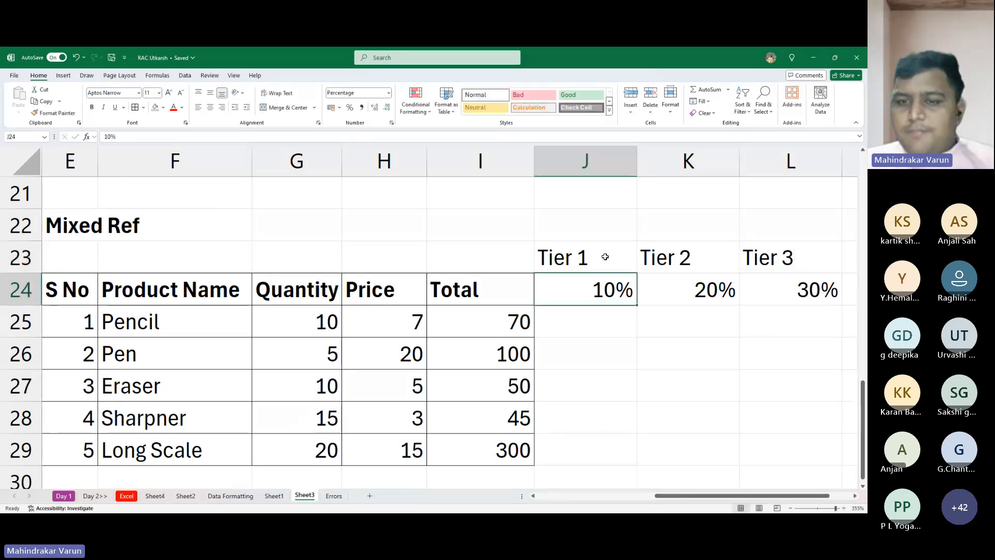
- Make the tier headings in J23:L23 bold and center them
key("Up")
key("shift+Right")
key("shift+Right")
key("ctrl+b")
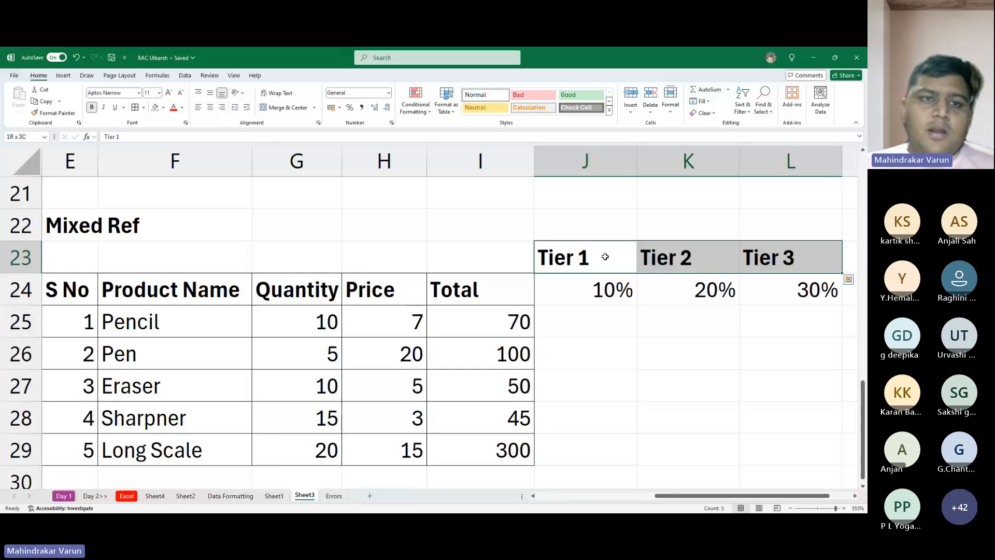
left_click(210, 107)
left_click(654, 299)
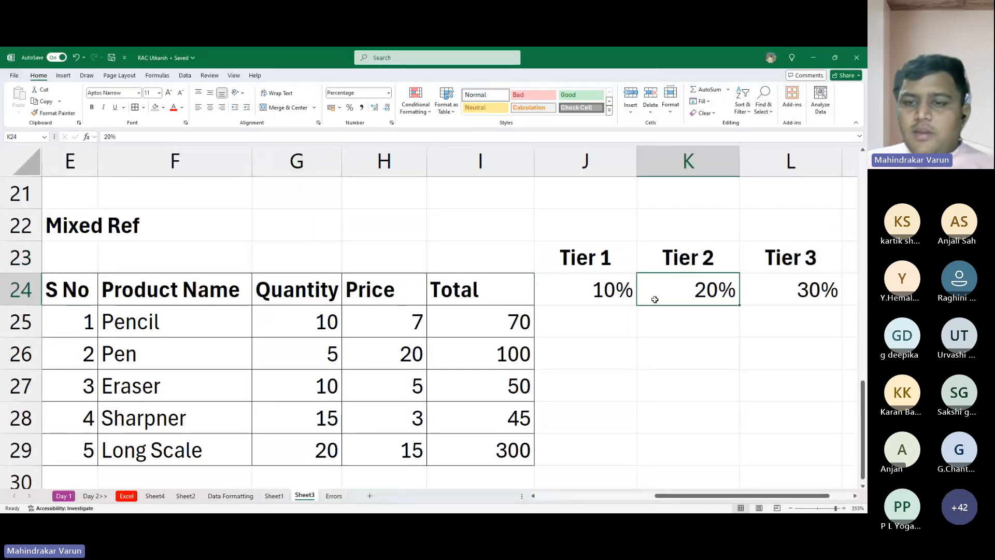
- Go over the tier headings in row 23 and the rate that belongs to each in J24:L24
left_click(614, 284)
left_click(697, 266)
left_click(852, 263)
left_click(816, 266)
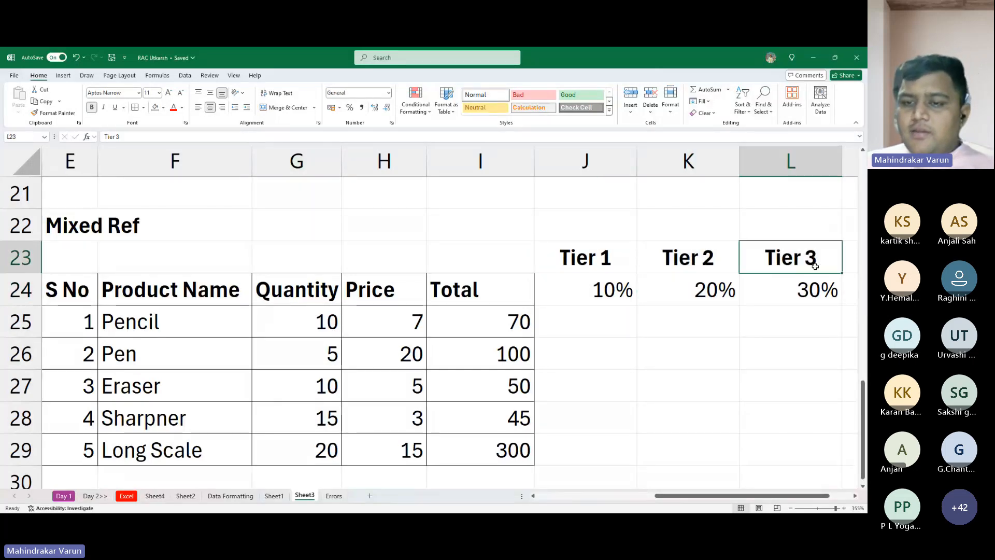
left_click(606, 296)
left_click(692, 291)
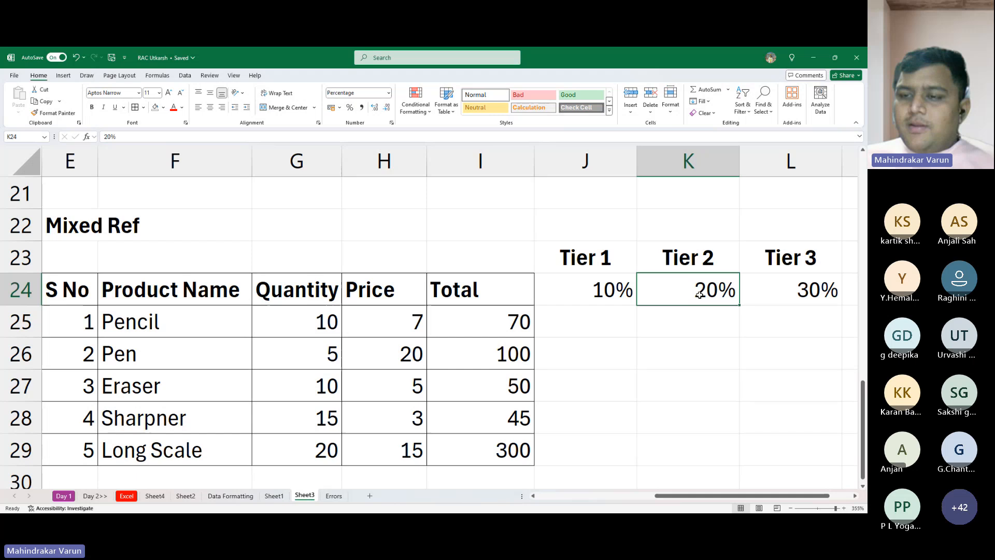
left_click(805, 291)
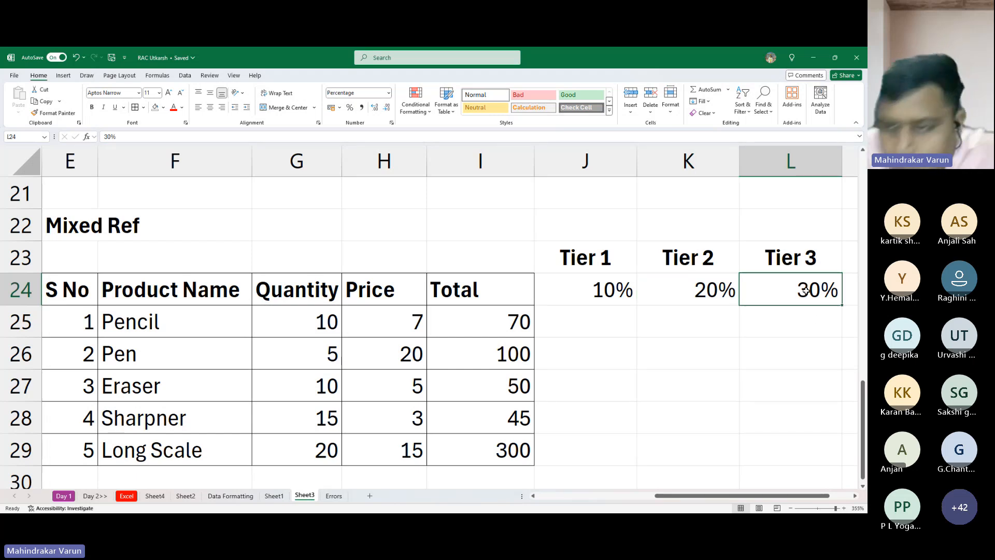
scroll(805, 292, "right", 2)
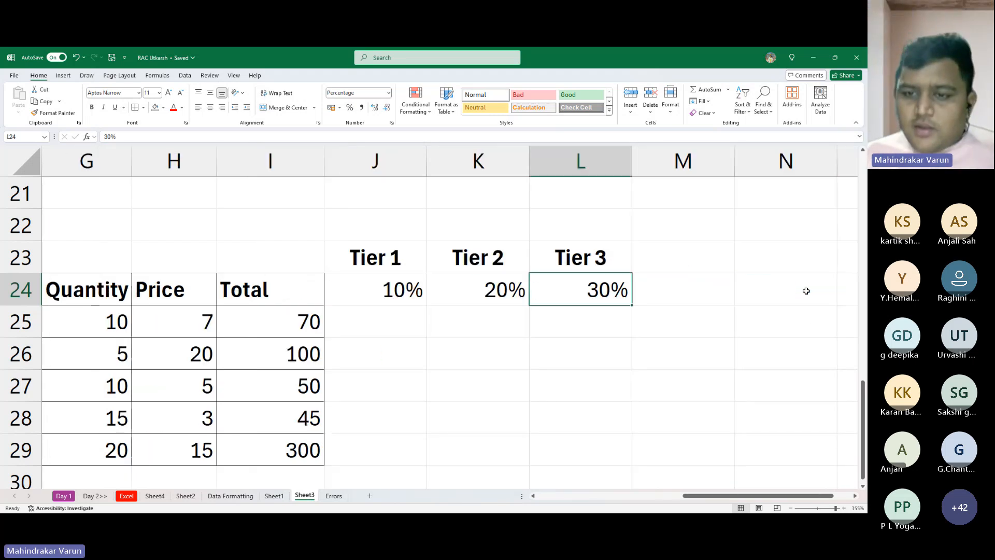
key("Left")
key("Left")
key("Left")
key("Left")
key("Left")
key("Left")
key("Left")
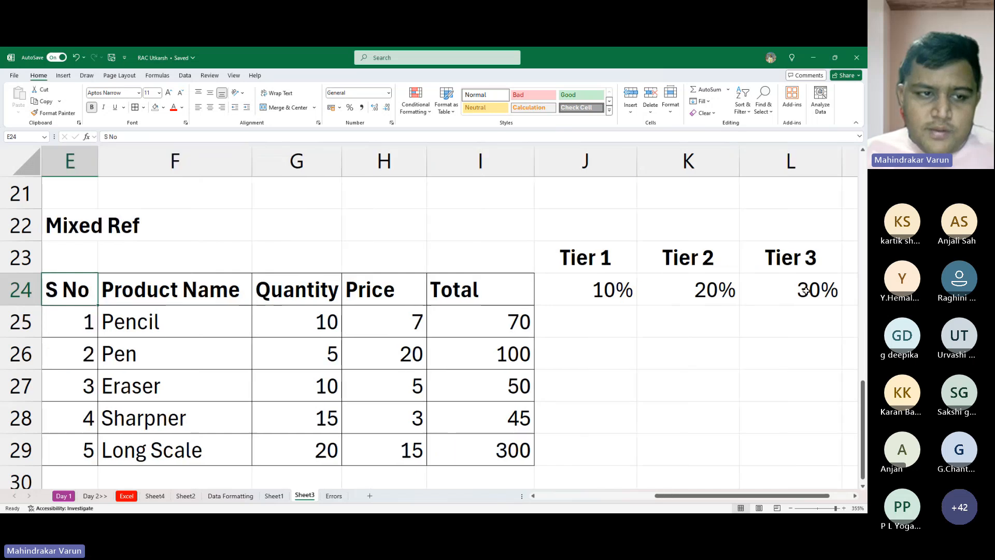
- Make the rates in J24:L24 bold and italic
key("Right")
key("Right")
key("Right")
key("Right")
key("Right")
key("shift+Right")
key("shift+Right")
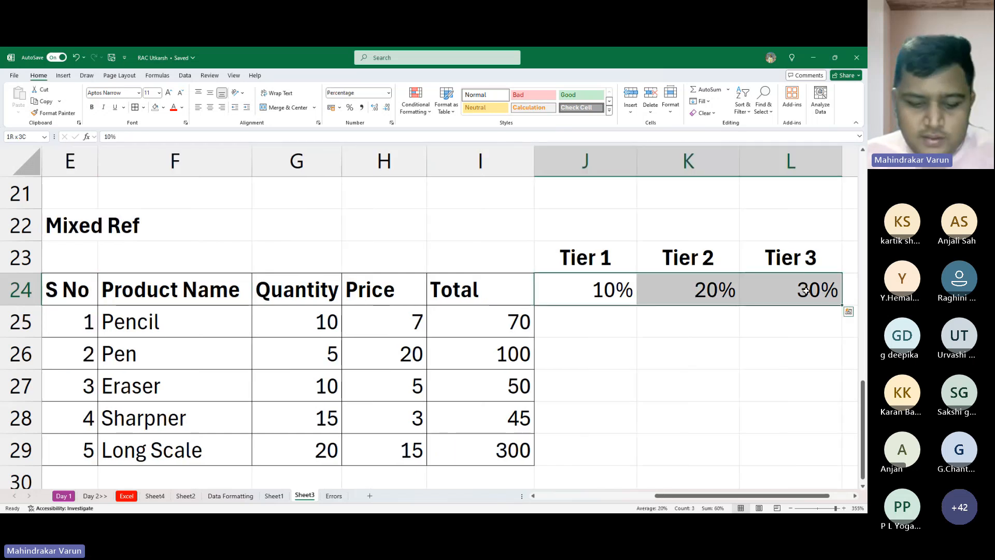
key("ctrl+b")
key("ctrl+i")
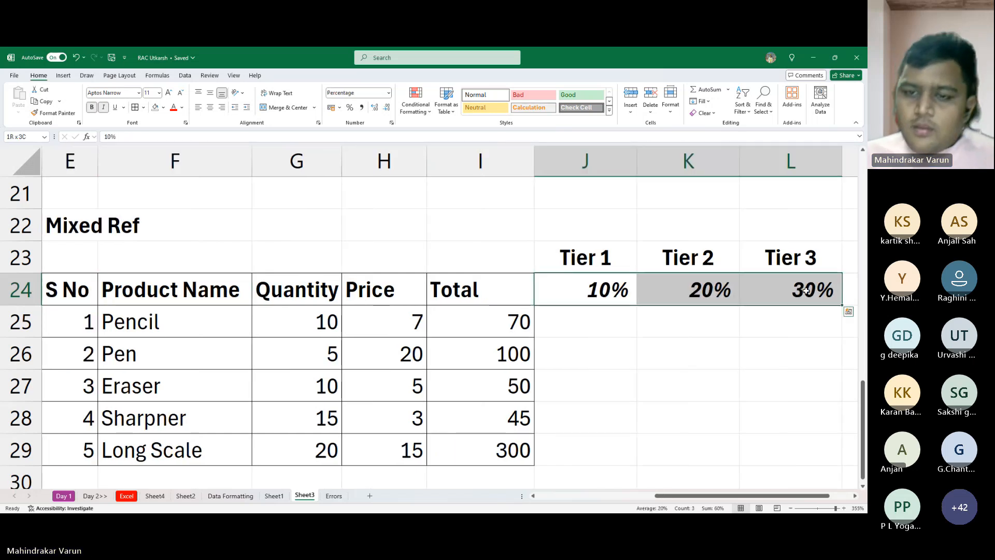
- Calculate Pencil's Tier 1 discount in J25 with the relative formula =I25*J24
key("Down")
type("=")
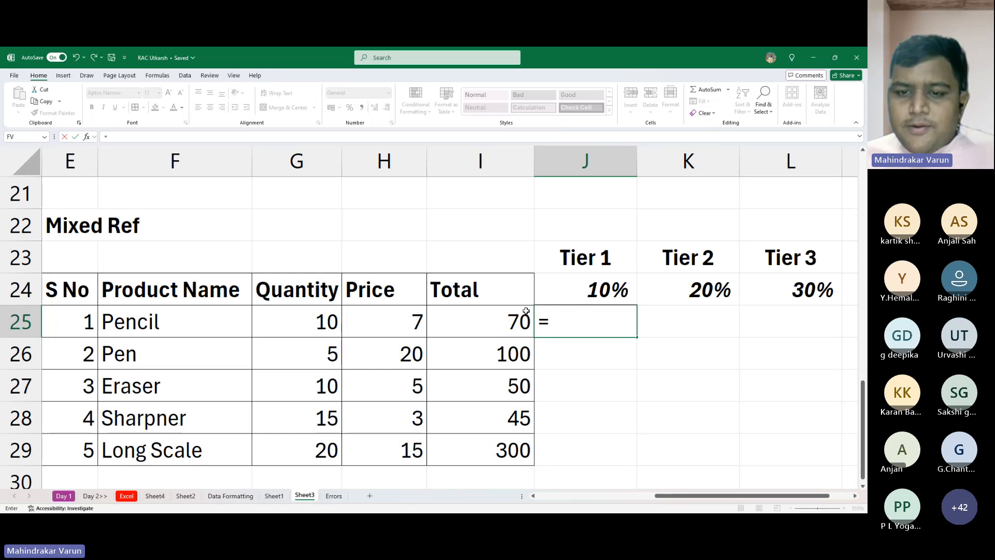
left_click(485, 325)
left_click(616, 296)
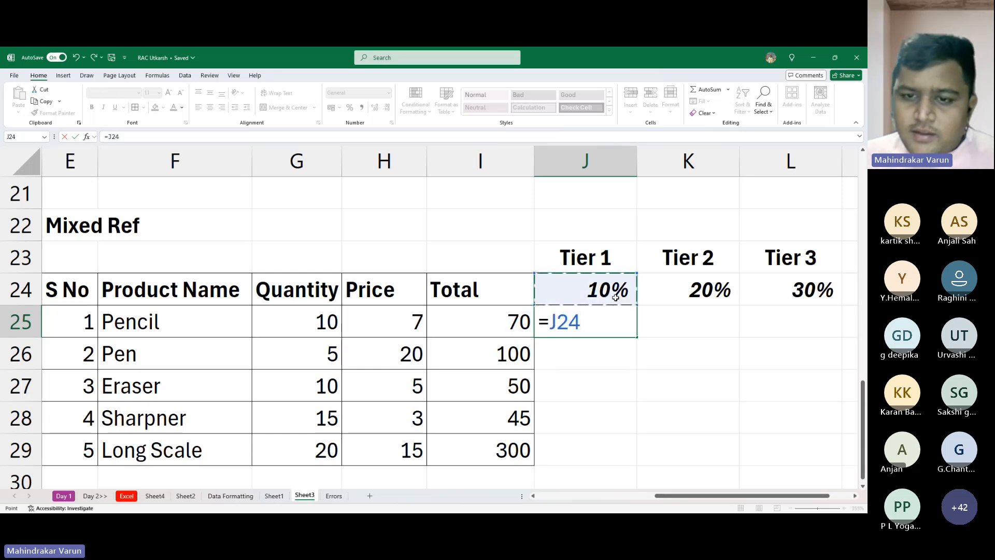
left_click(485, 325)
type("*")
left_click(616, 297)
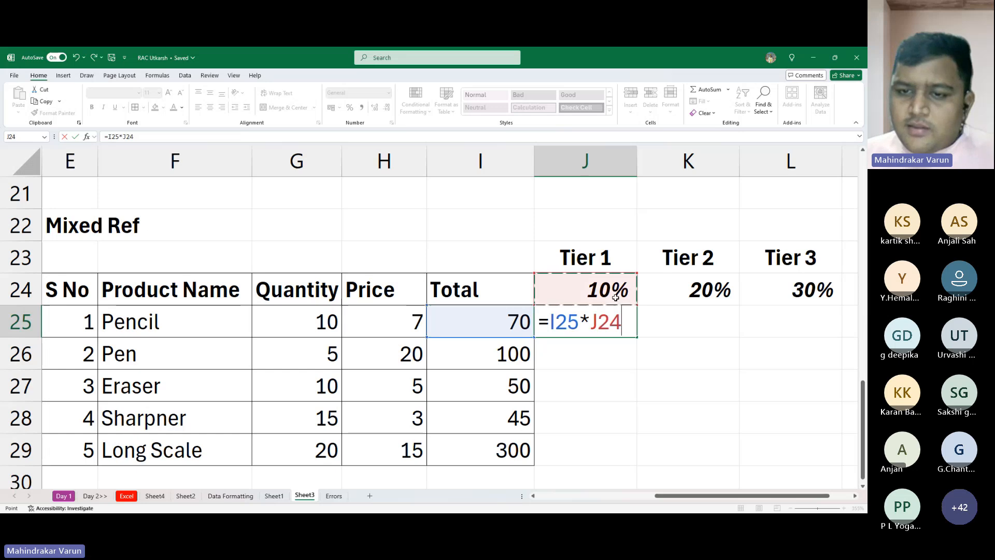
key("Right")
key("Left")
key("Return")
key("Right")
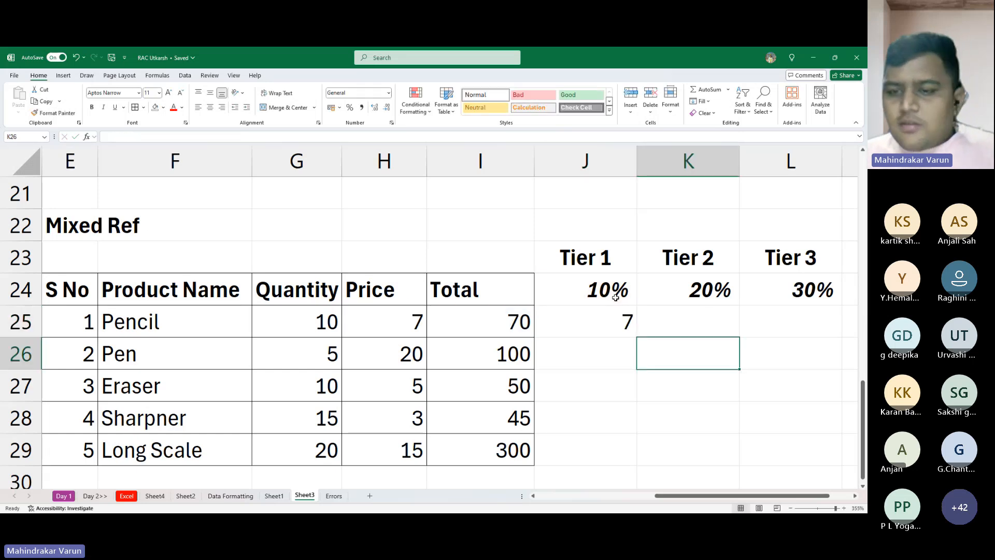
- Try filling the relative Tier 1 formula down to J29, and clear J25:J29 again
key("Up")
key("Left")
key("shift+Down")
key("shift+Down")
key("shift+Down")
key("shift+Down")
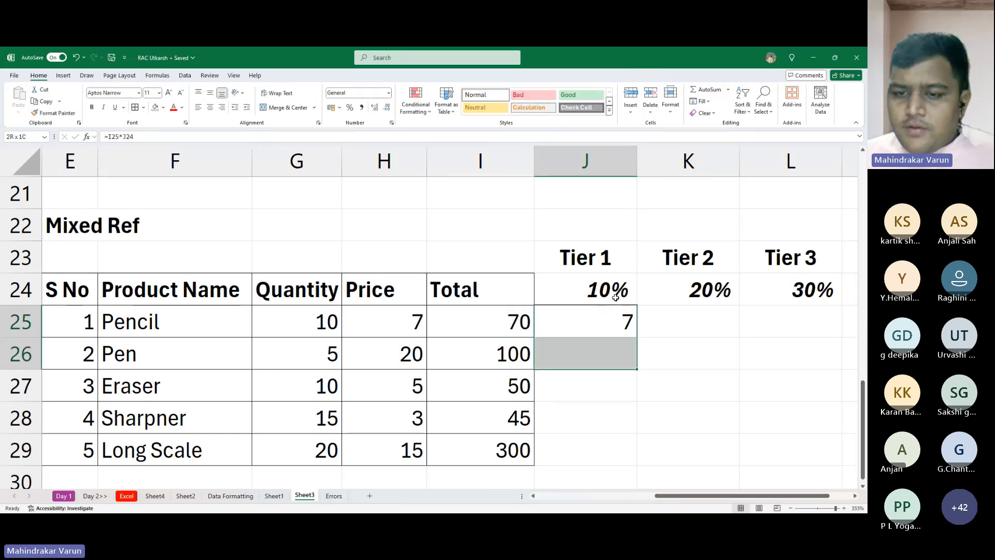
key("ctrl+d")
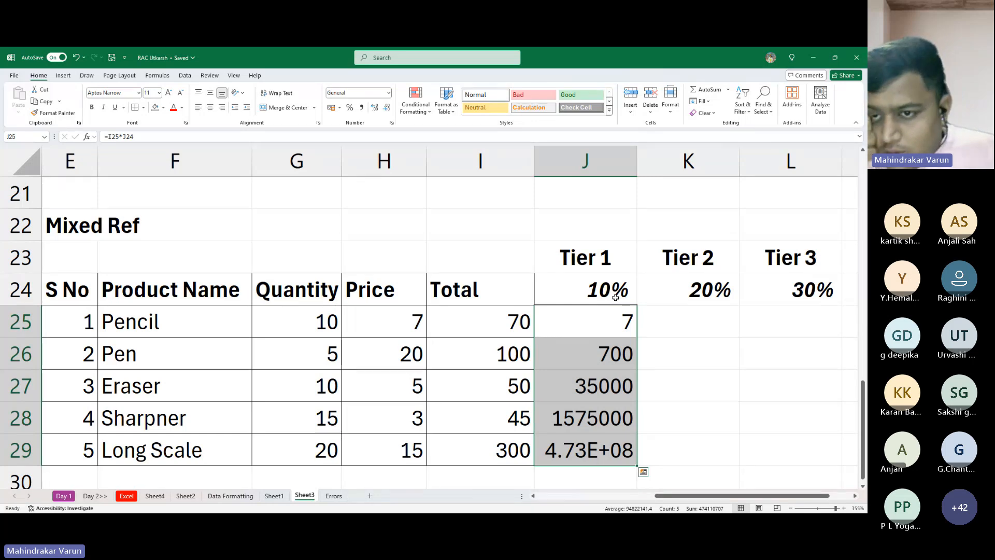
key("Delete")
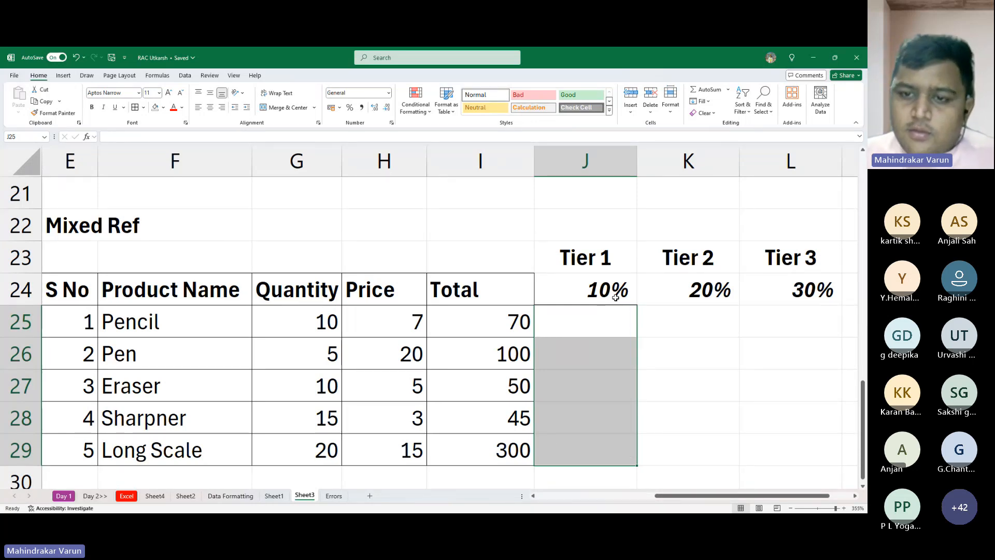
- Begin a new formula in J25 that multiplies Pencil's total by the Tier 1 rate, =I25*J24
key("Up")
key("Down")
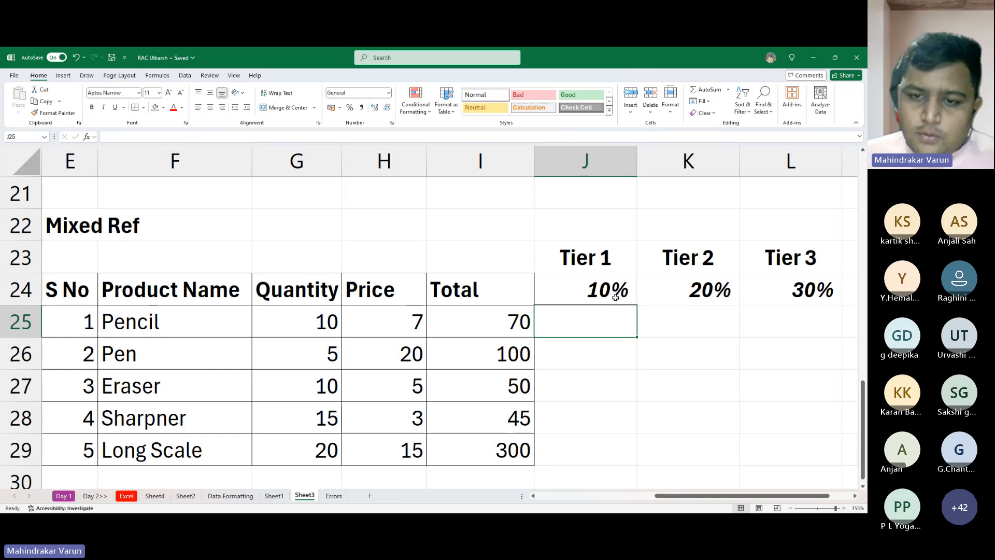
type("=")
key("Left")
type("*")
key("Up")
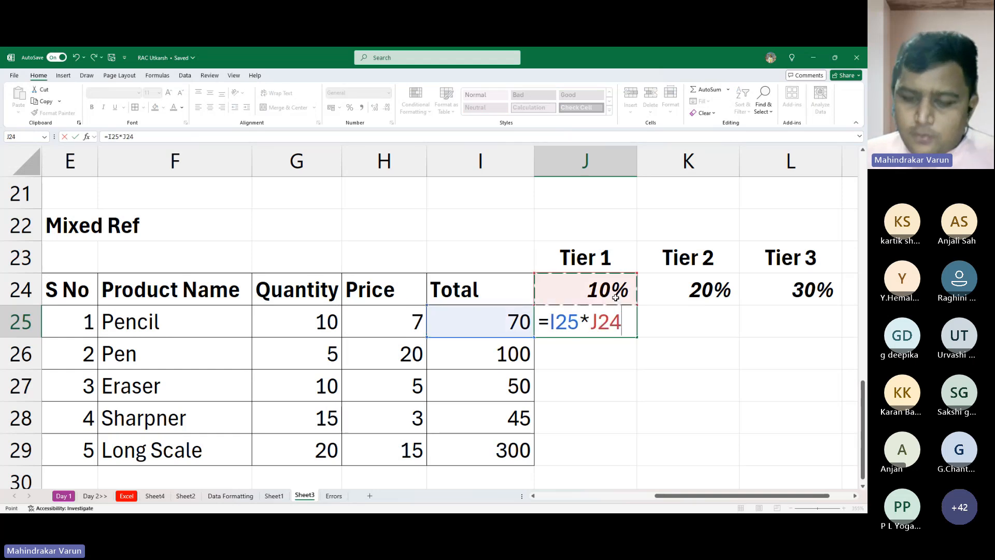
key("Home")
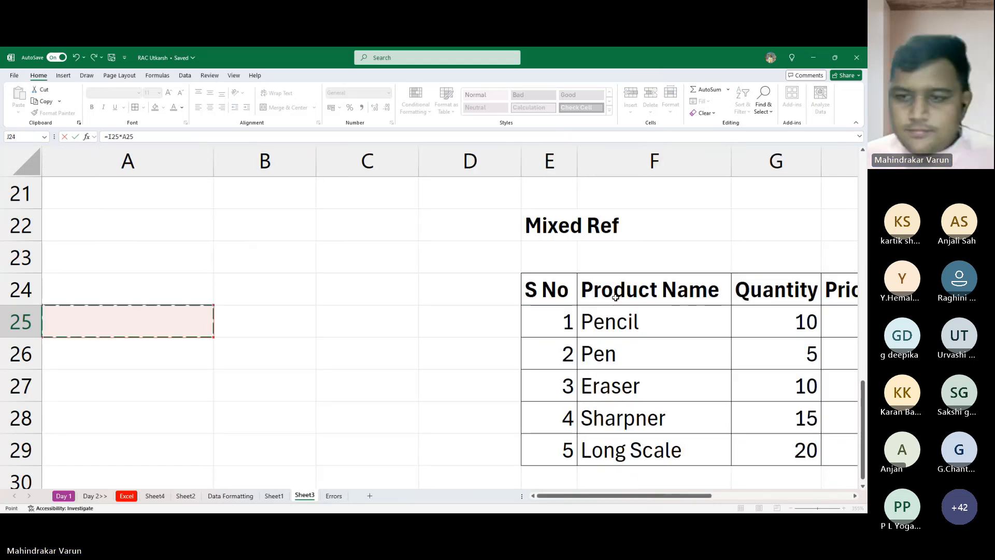
key("Right")
key("Right")
key("Right")
key("Right")
key("Right")
key("Right")
key("Right")
key("Right")
key("Right")
key("Right")
key("Right")
key("Right")
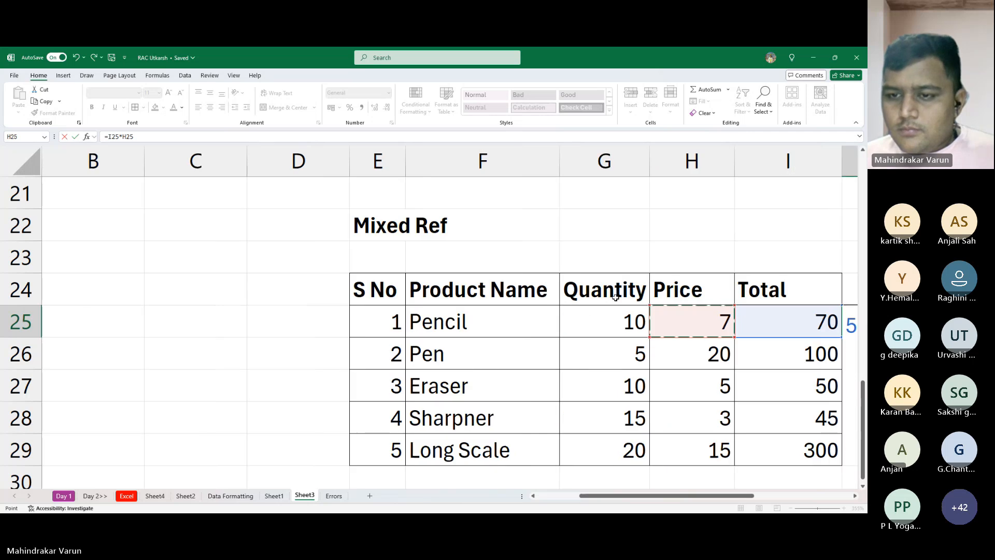
key("Left")
key("Left")
key("Left")
key("Left")
key("Left")
key("Left")
key("Left")
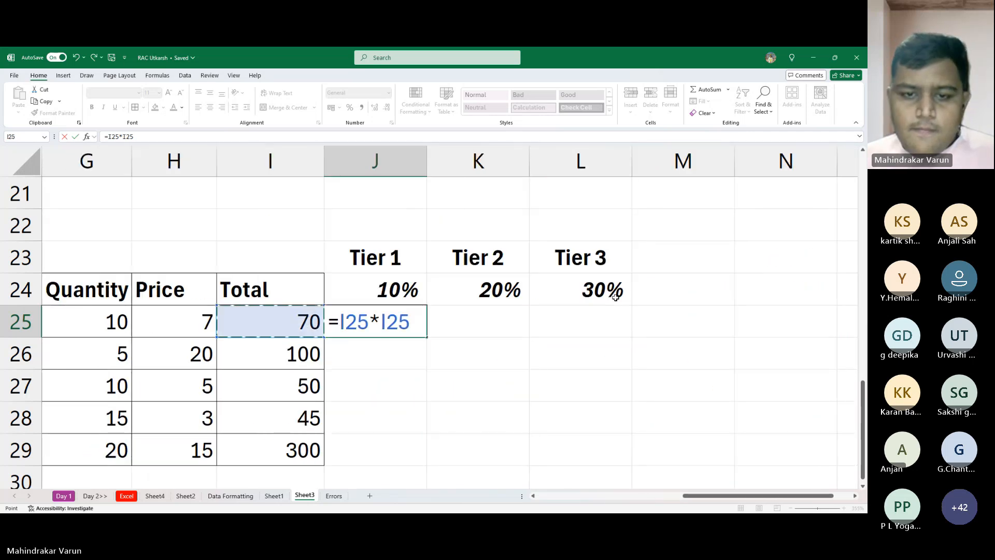
key("Left")
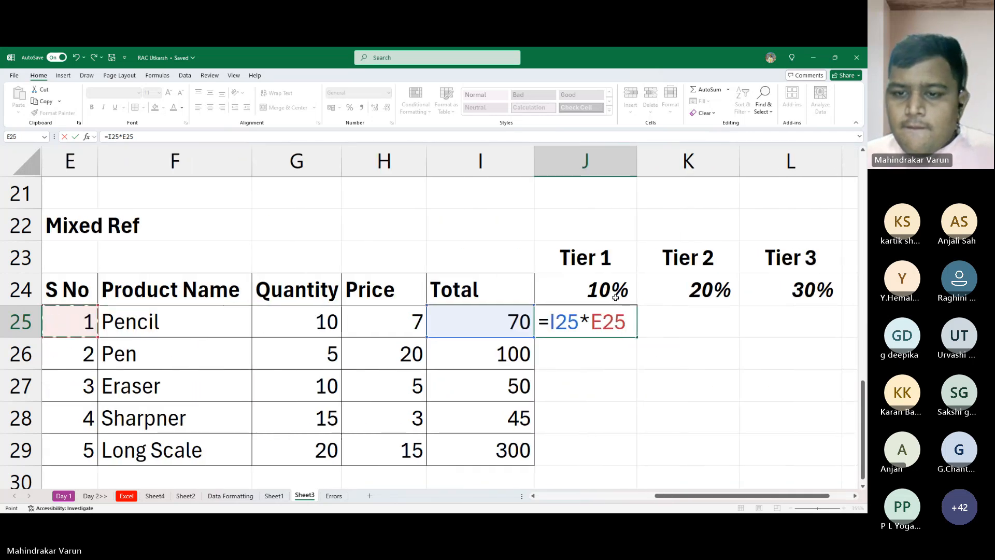
key("Right")
key("Right")
key("Right")
key("Right")
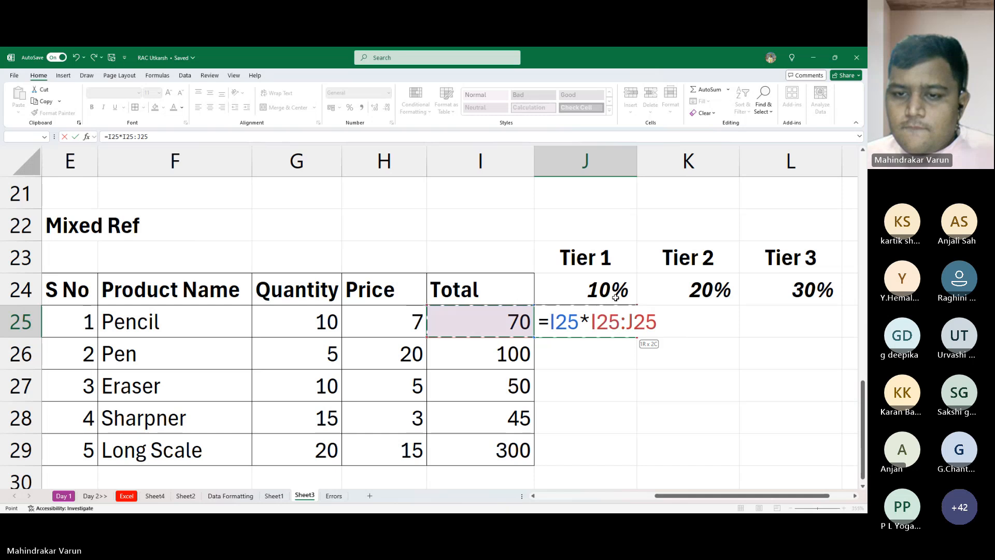
key("Up")
key("Right")
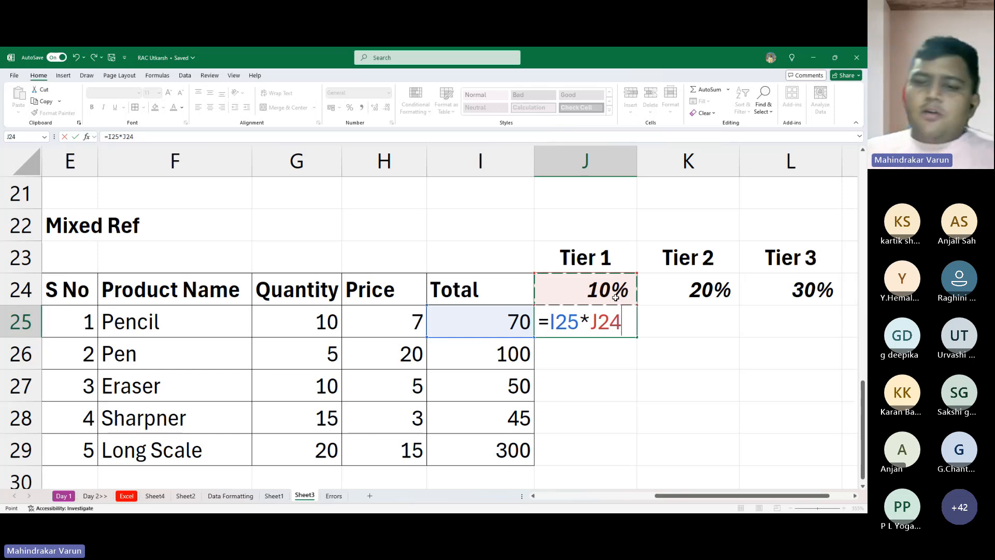
- Lock the rate reference fully so that the formula in J25 is =I25*$J$24
key("F4")
key("Return")
key("Up")
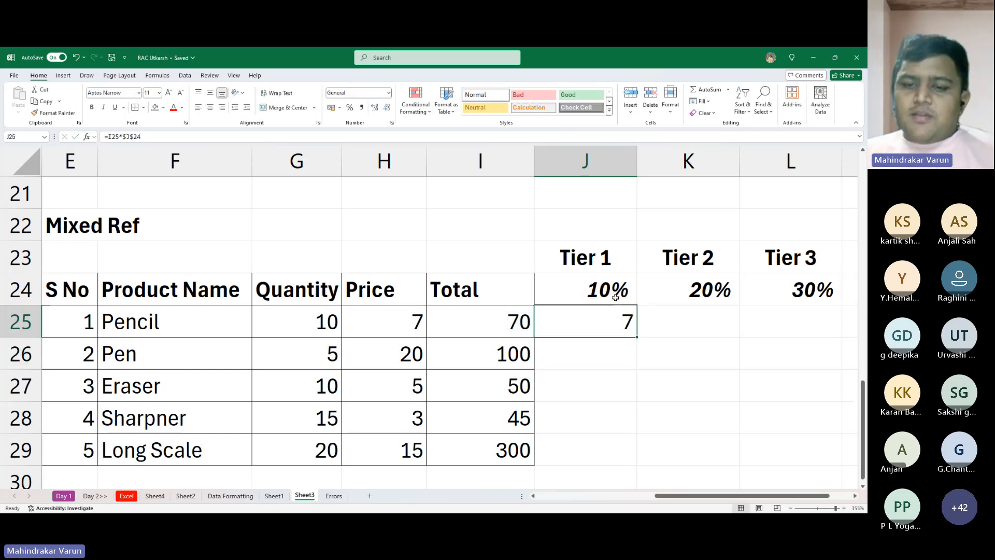
- Fill the J25 formula down to J29 and across the Tier 2 and Tier 3 columns to L29
key("shift+Down")
key("shift+Down")
key("shift+Down")
key("shift+Down")
key("ctrl+d")
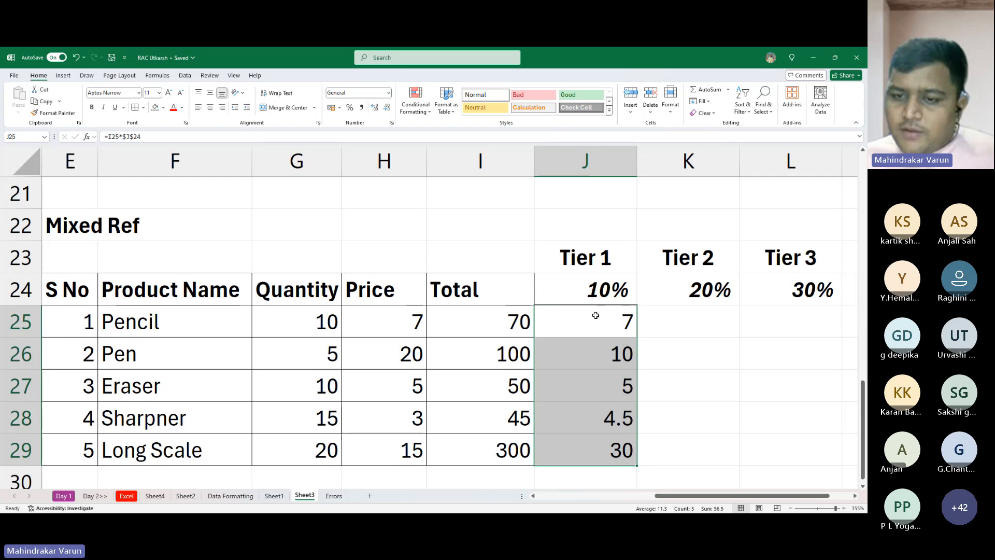
left_click(607, 319)
left_click_drag(637, 338, 826, 435)
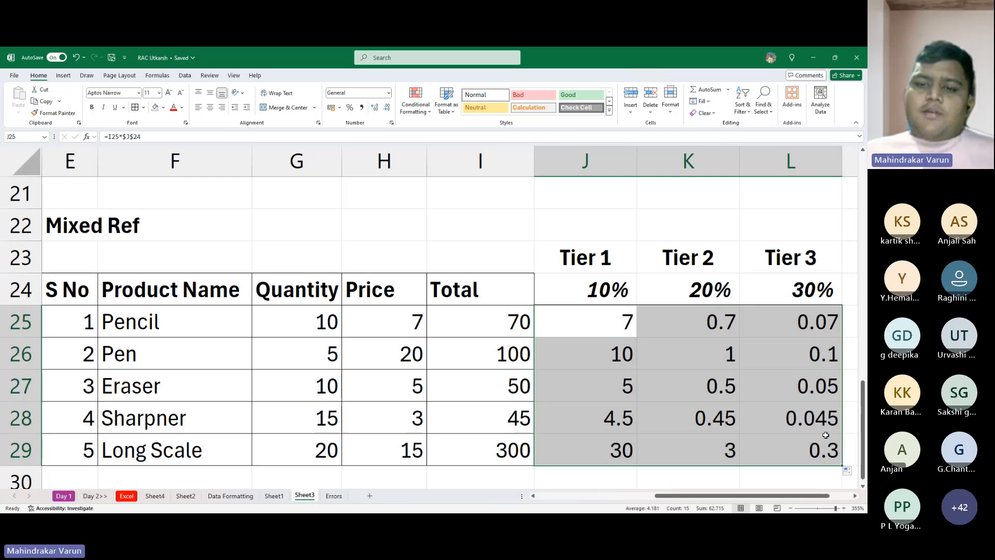
- Examine which cells the filled Tier 2 and Tier 3 formulas in K25, K27 and L27 refer to
left_click(711, 324)
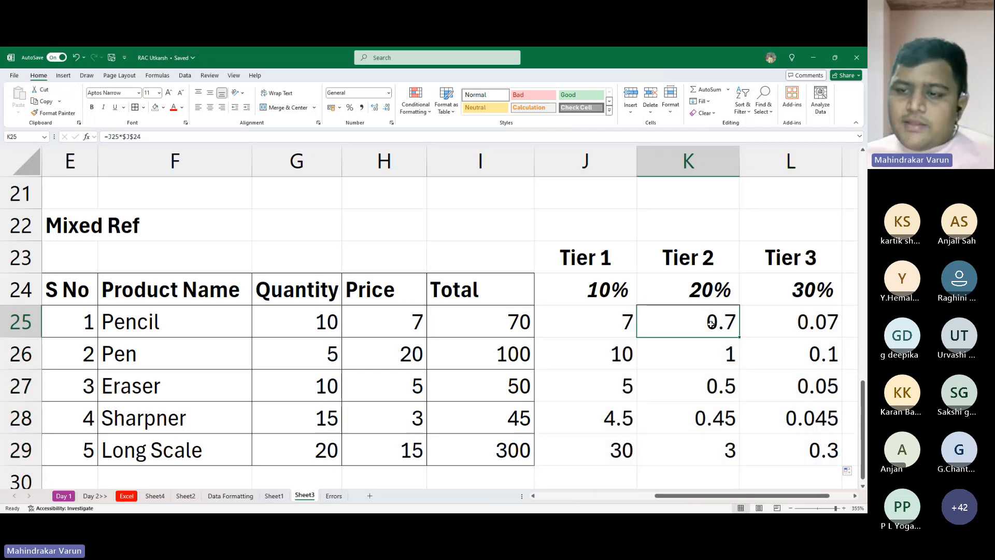
key("alt+Tab")
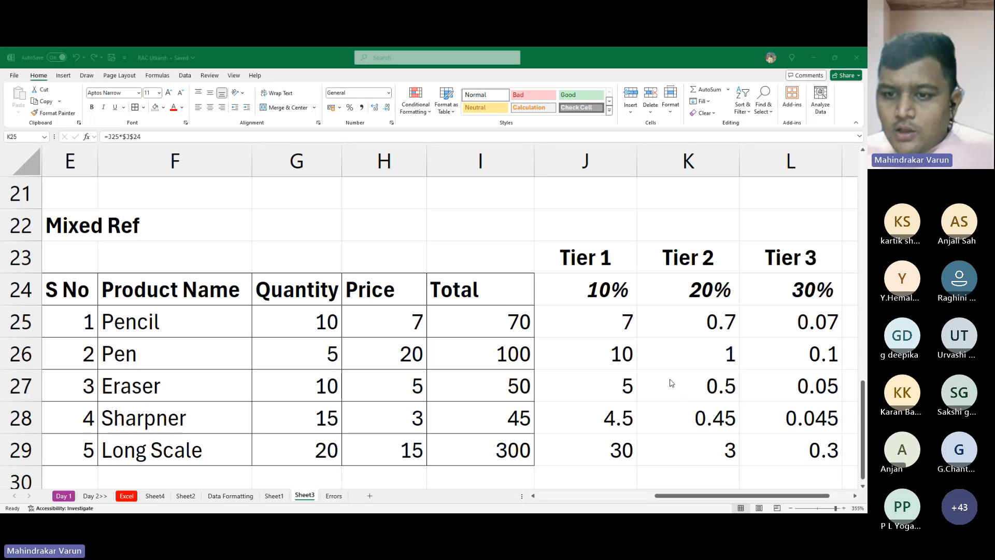
left_click(718, 325)
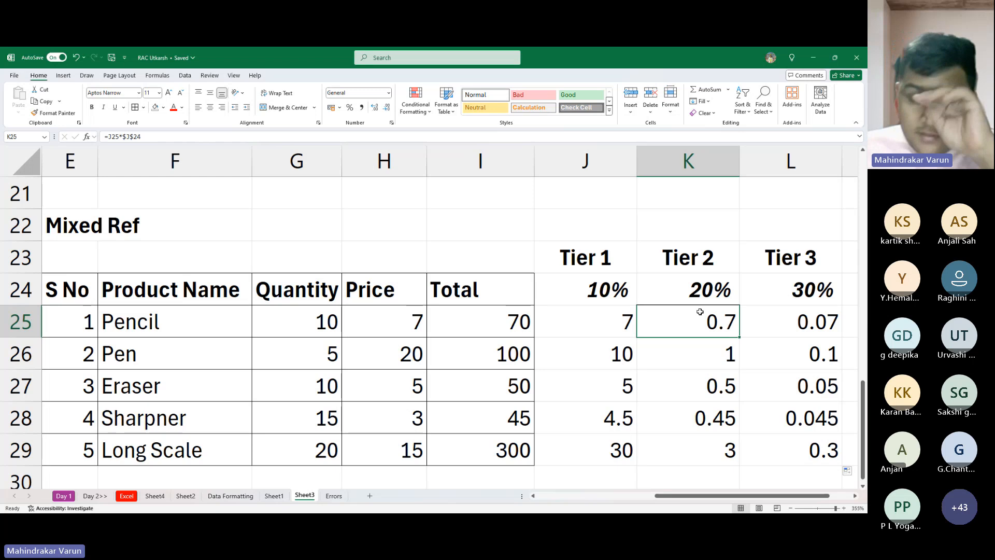
key("F2")
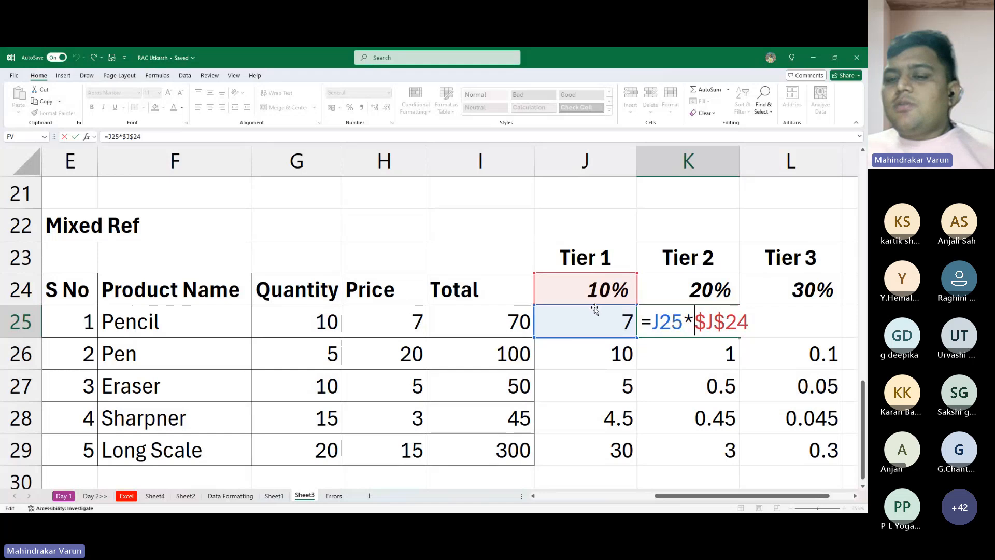
key("Return")
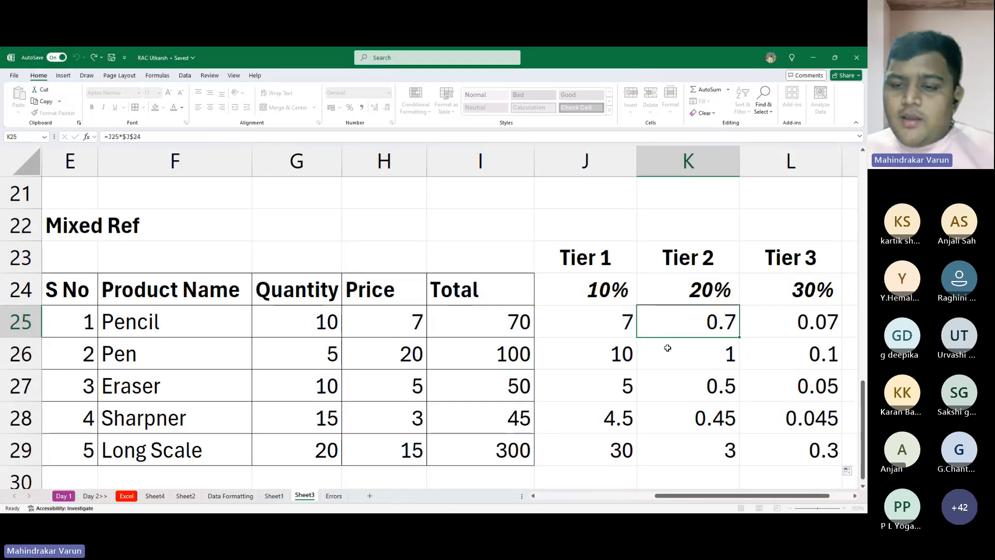
left_click(719, 392)
key("F2")
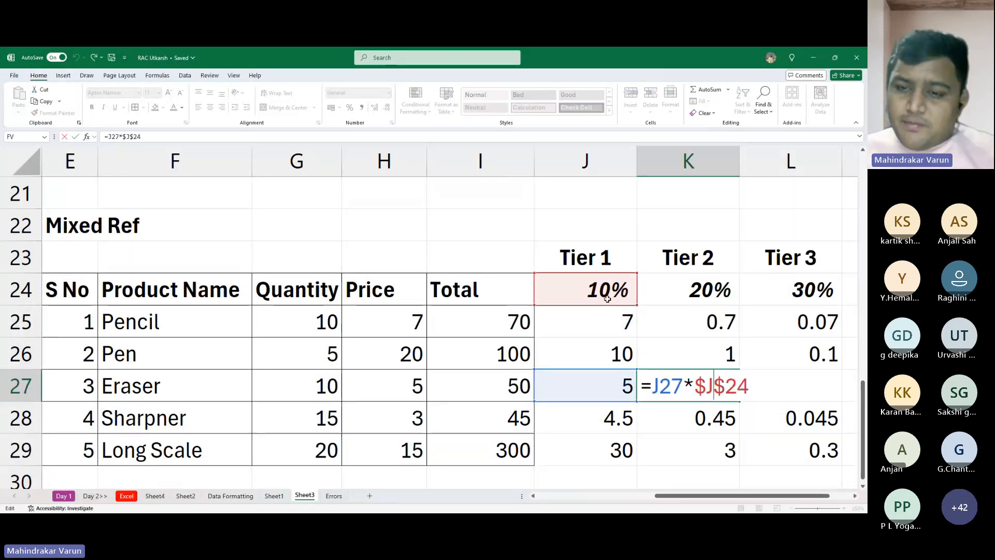
key("Left")
key("Left")
key("Left")
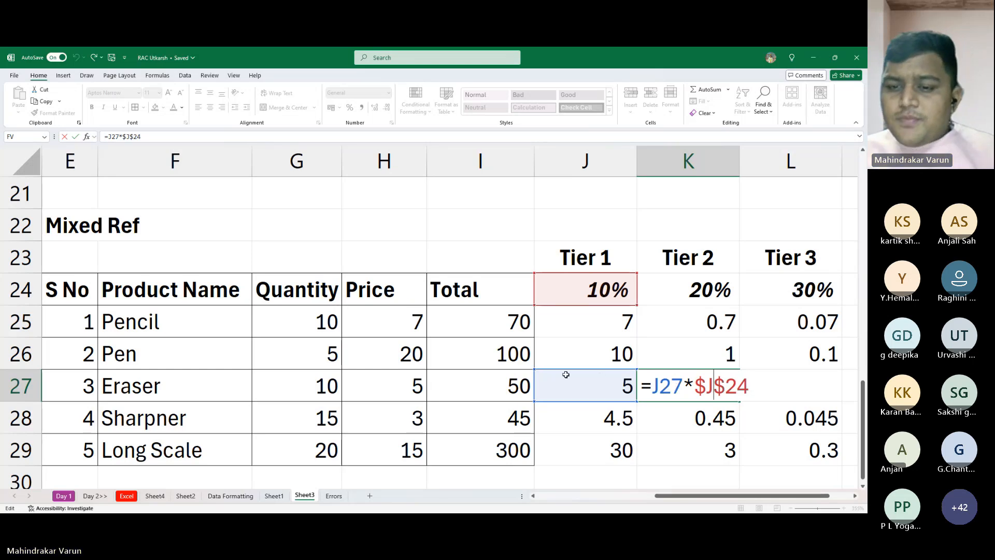
key("ctrl+Return")
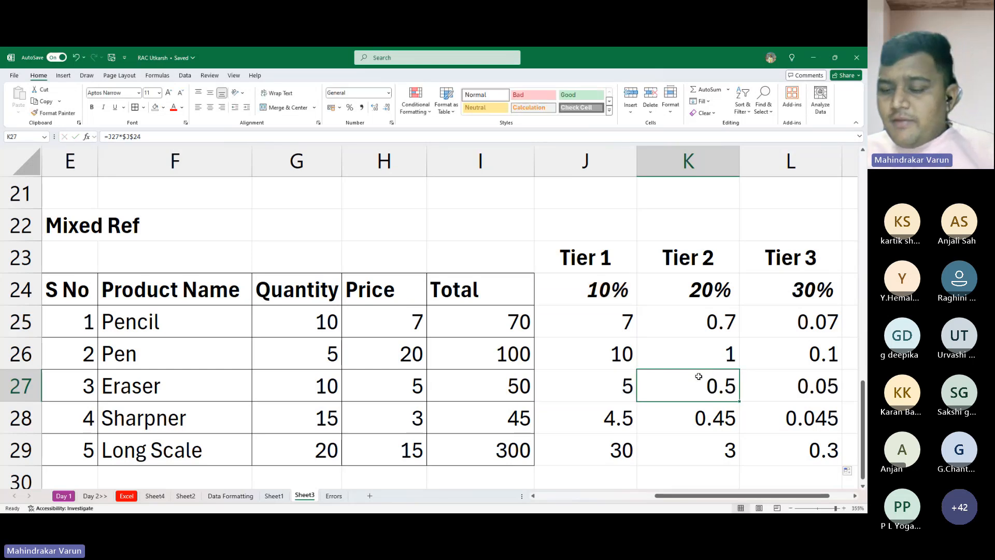
left_click(824, 428)
left_click(816, 393)
double_click(816, 392)
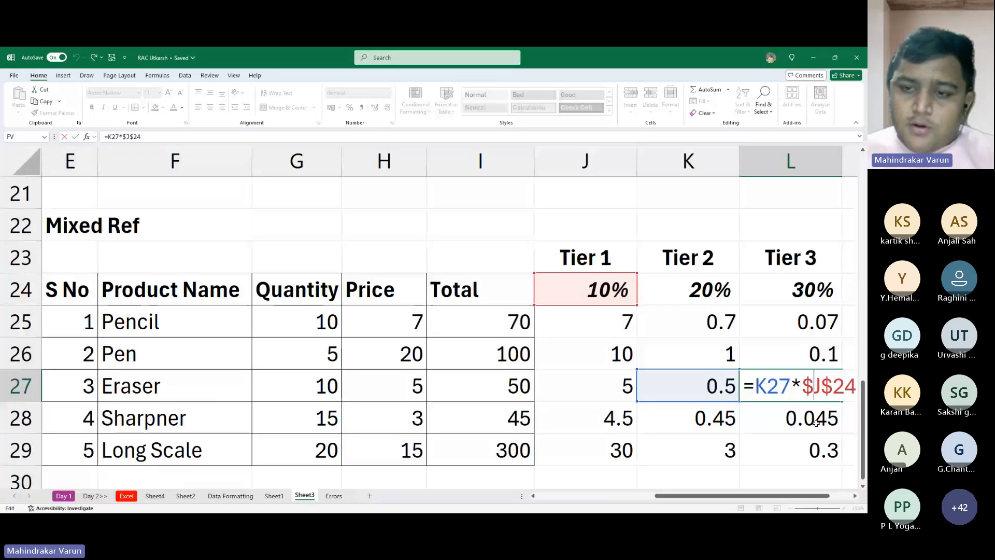
key("ctrl+Return")
- Clear the Tier 2 and Tier 3 results in K25:L29, keeping the Tier 1 column
left_click_drag(706, 321, 827, 451)
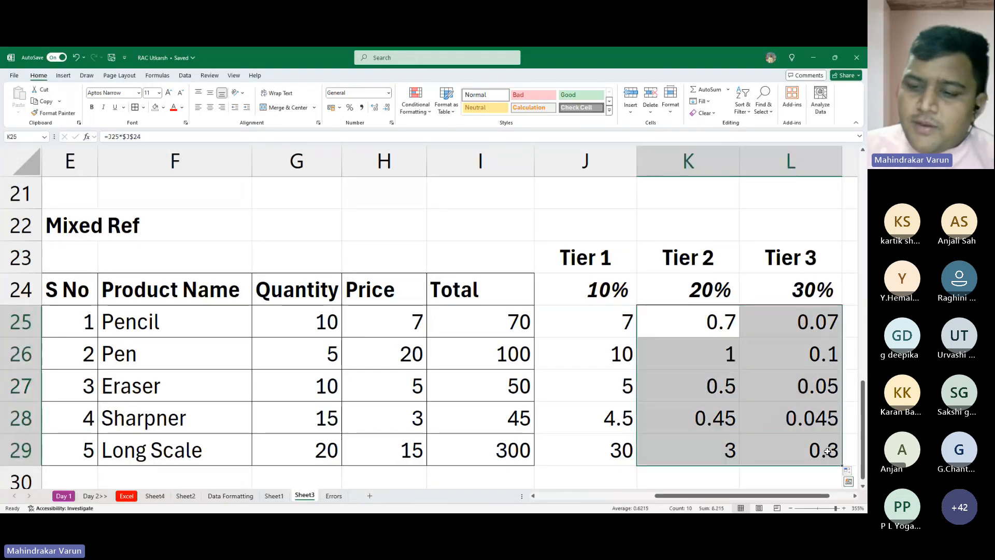
key("Delete")
key("Left")
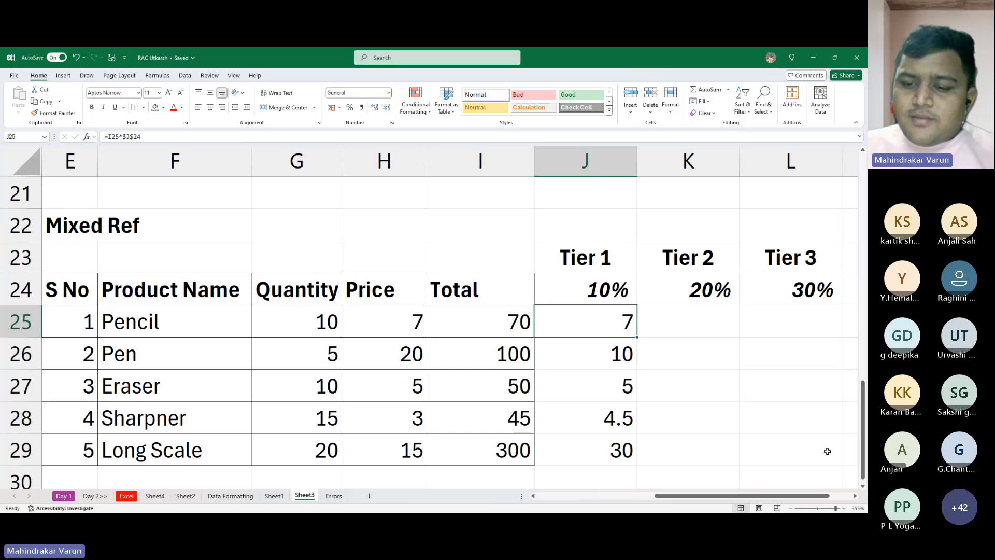
- Enter =I25*$K$24 in K25 to multiply Pencil's total by the fully locked Tier 2 rate
key("Right")
type("=")
key("Left")
key("Left")
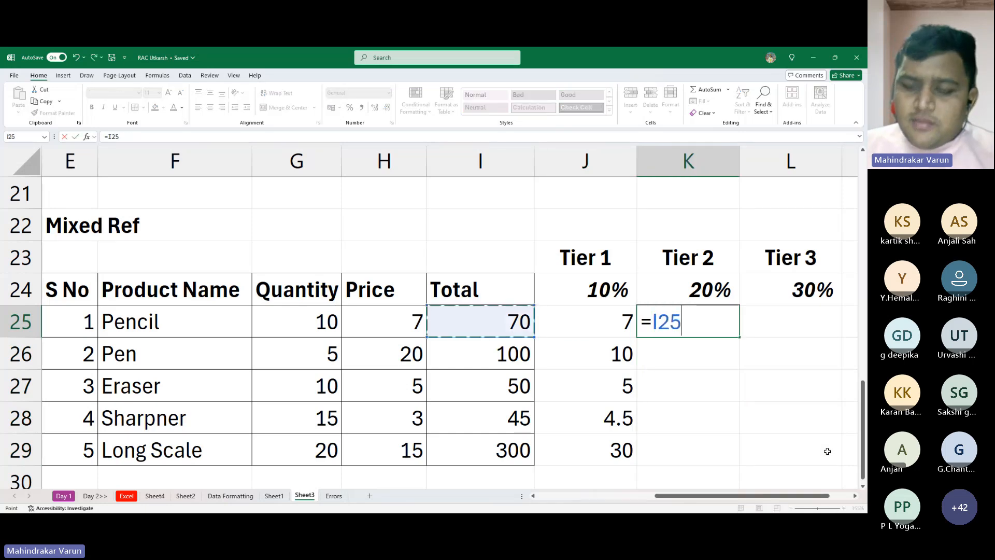
type("*")
key("Up")
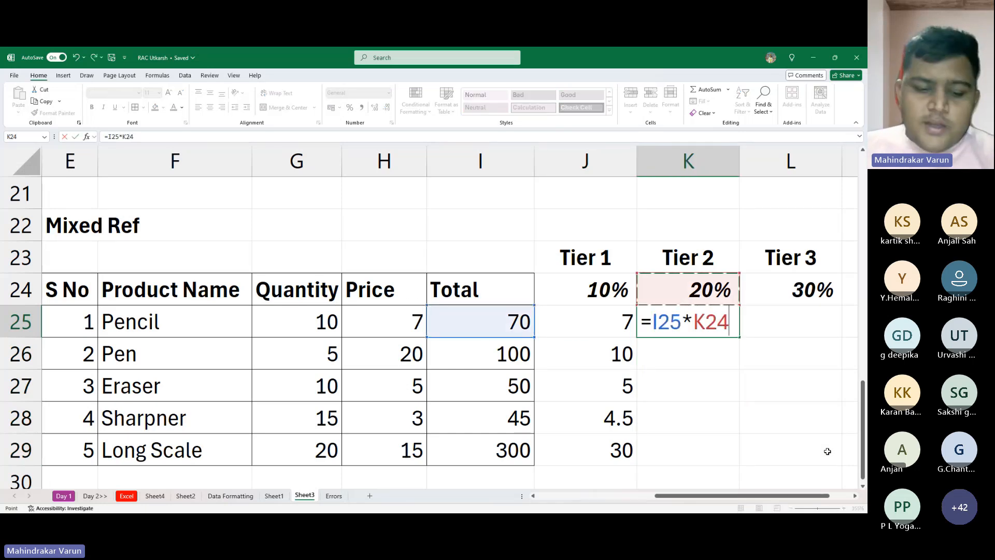
key("F4")
key("Return")
- Enter =I25*$L$24 in L25 to multiply Pencil's total by the fully locked Tier 3 rate
key("Up")
key("Right")
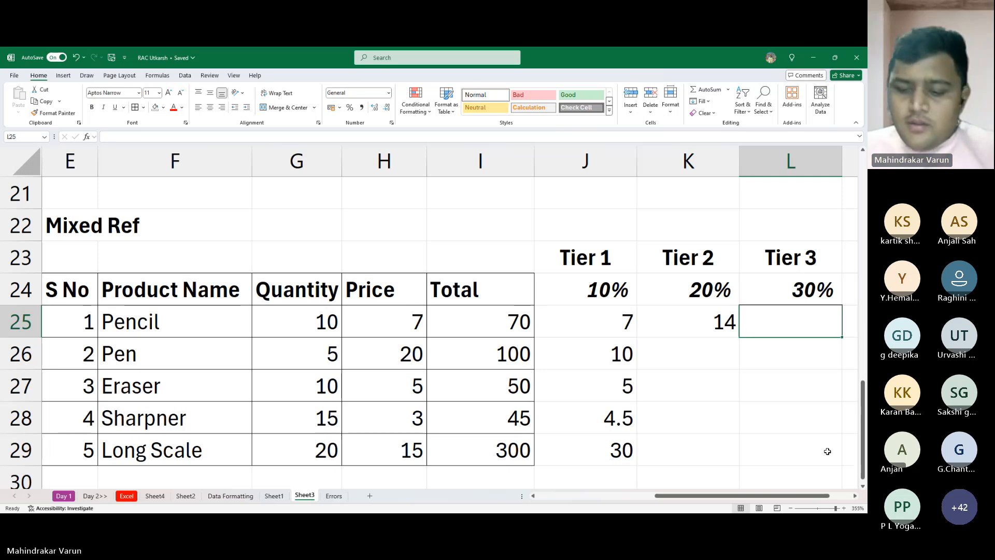
type("=")
key("Left")
key("Left")
key("Left")
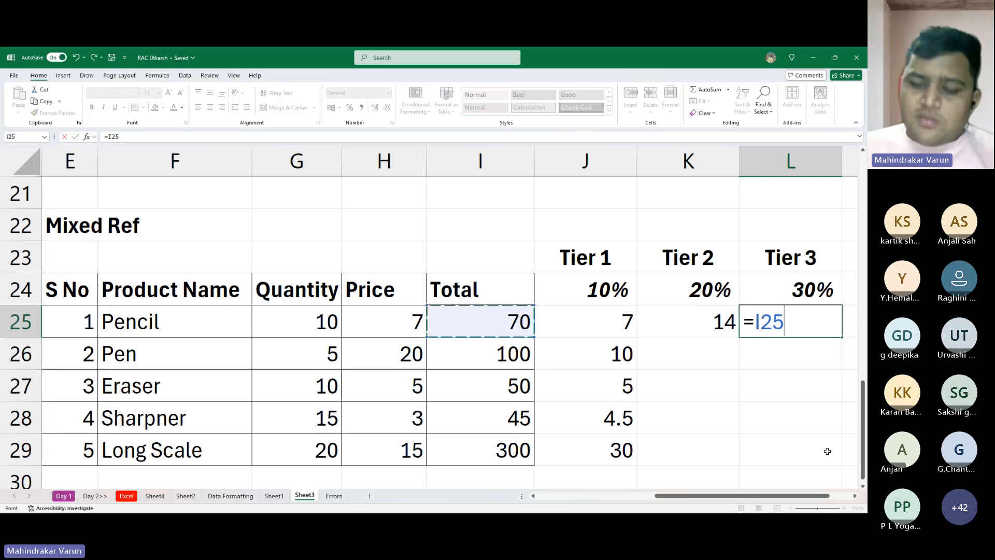
type("*")
key("Up")
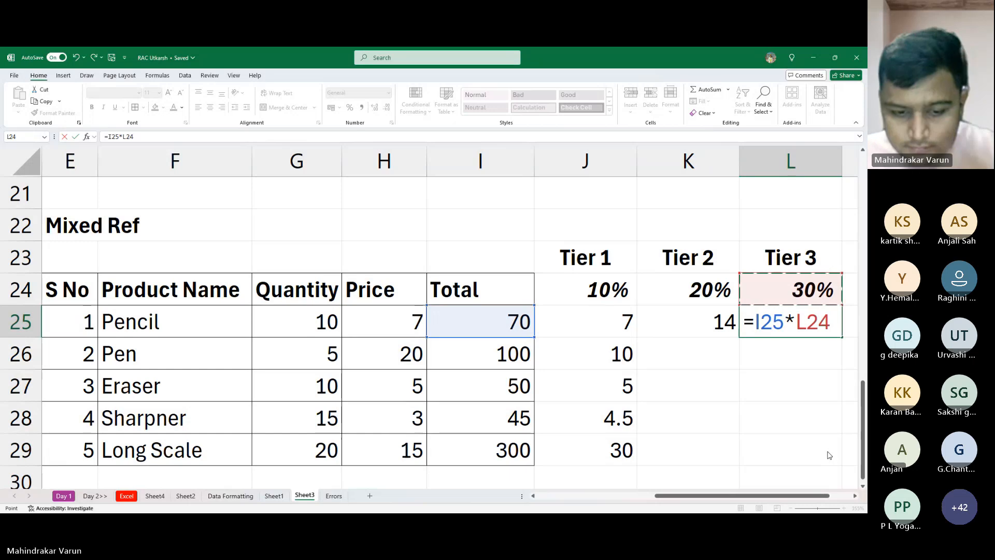
key("F4")
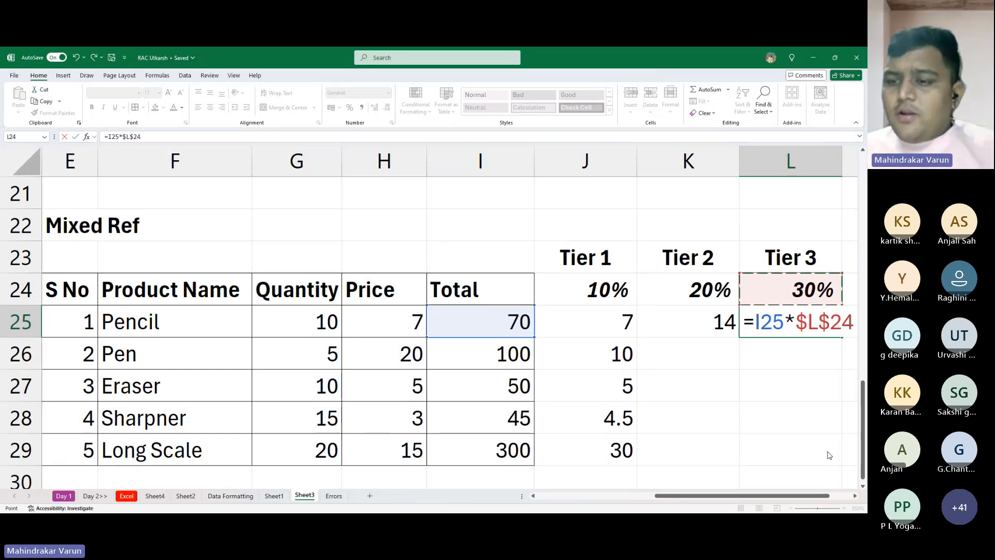
key("Return")
- Fill the K25:L25 formulas down to row 29 and check the references in the Eraser formula in L27
key("Up")
key("Left")
key("shift+Right")
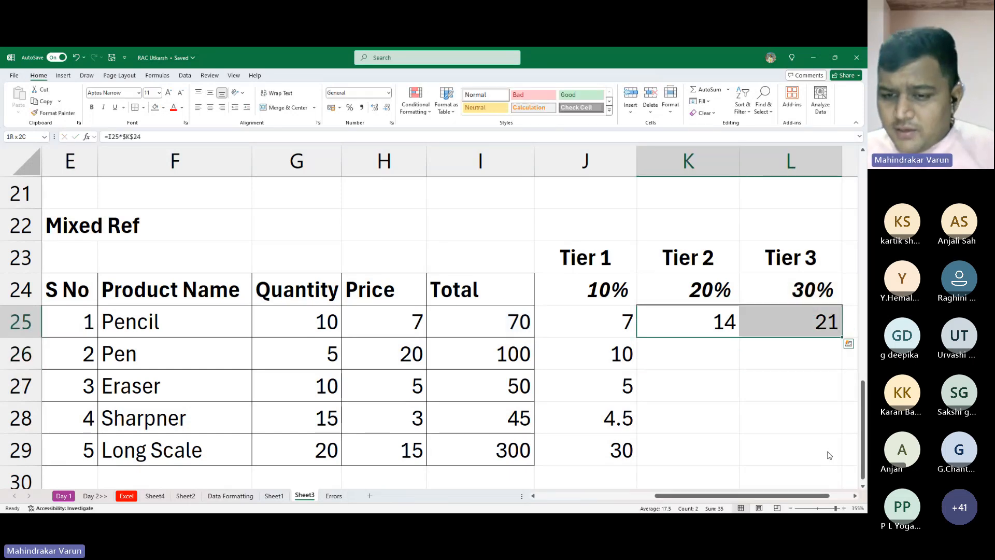
left_click(829, 455, "shift")
key("ctrl+d")
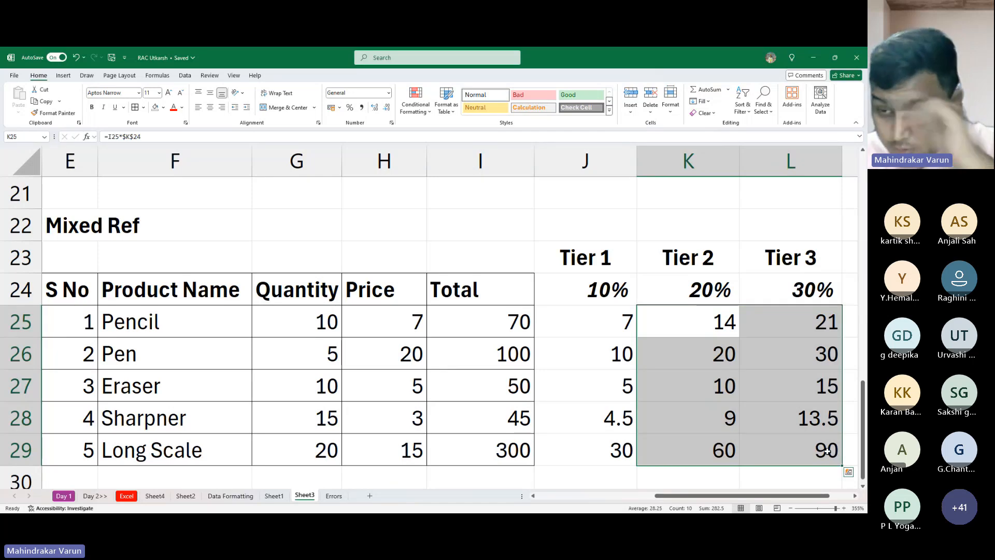
key("F2")
key("Escape")
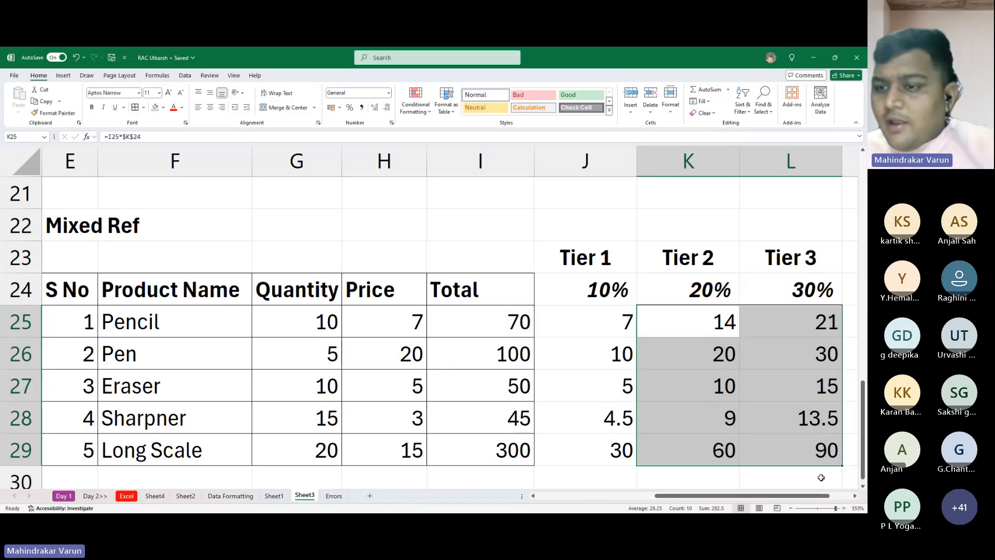
left_click(797, 373)
key("F2")
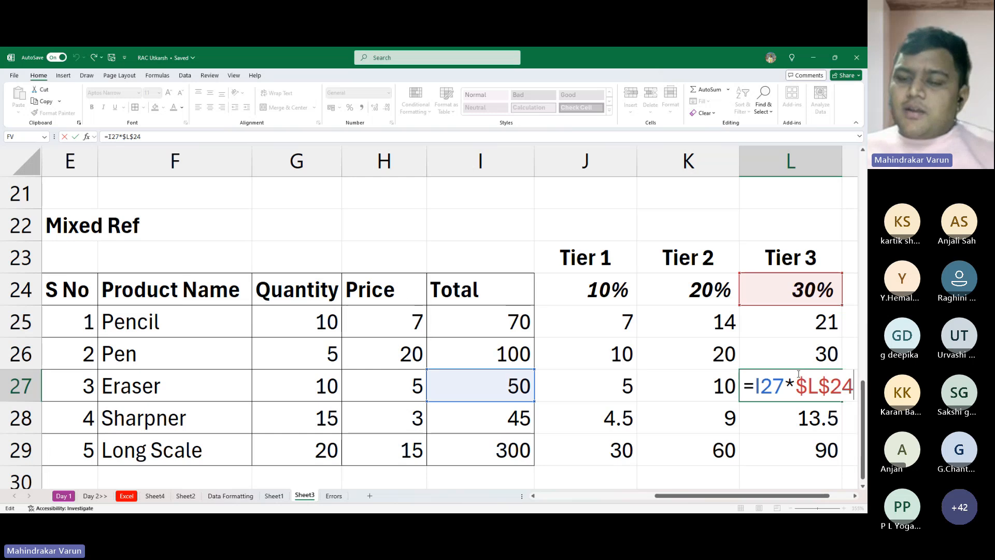
key("Escape")
- Extend the rates across row 24 from the 20% and 30% cells in 10% increments, out to 150% in column X
left_click_drag(718, 496, 738, 495)
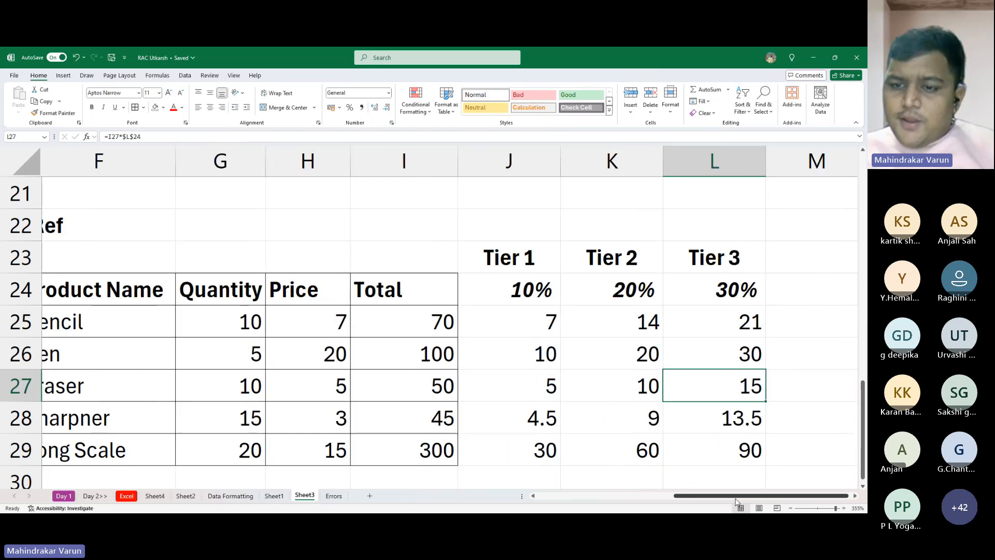
left_click_drag(618, 292, 694, 289)
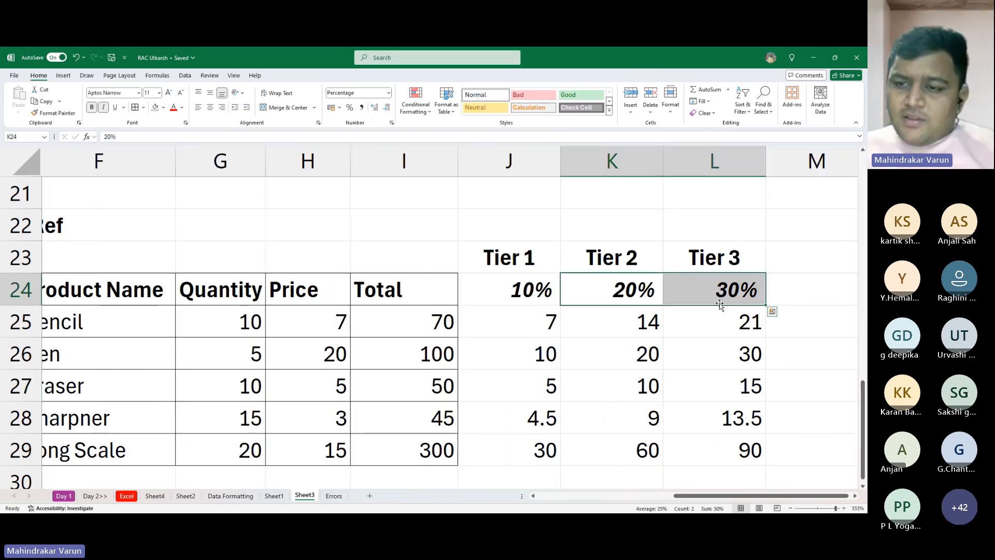
left_click_drag(766, 313, 763, 290)
key("Left")
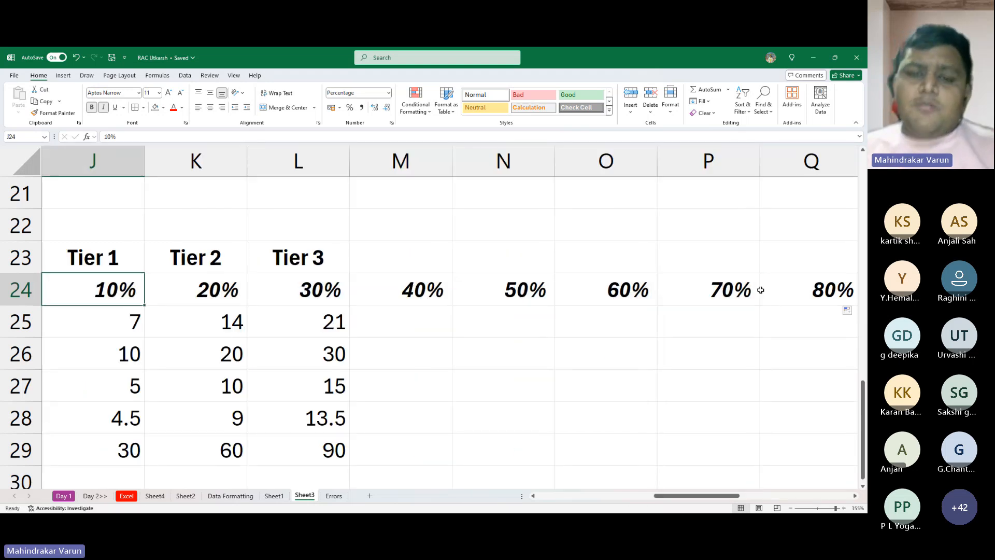
- Review the extended rates in row 24 and the empty cells beneath them that still need discount formulas
scroll(760, 291, "down", 10)
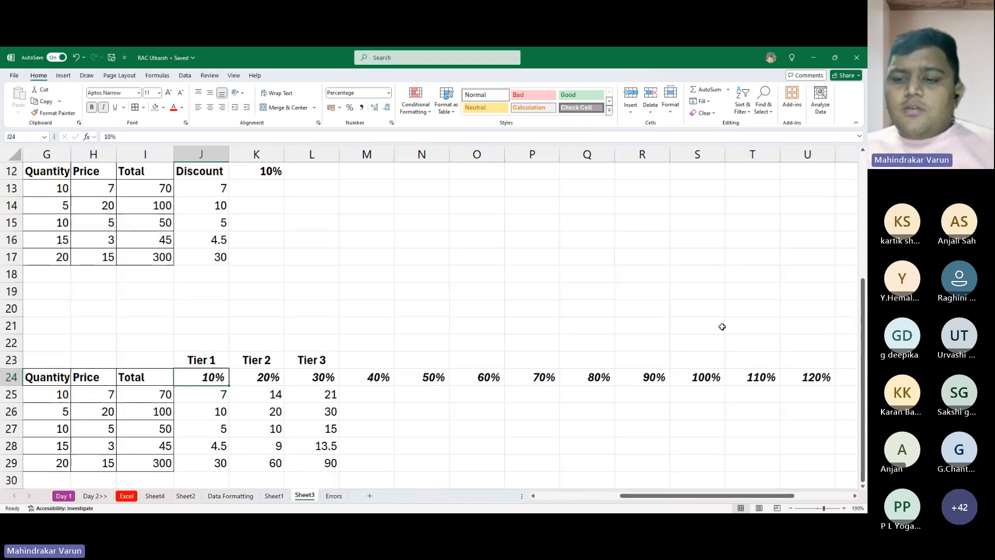
scroll(722, 327, "down", 3)
left_click_drag(723, 496, 666, 496)
scroll(641, 335, "down", 1, "ctrl")
scroll(469, 315, "down", 2)
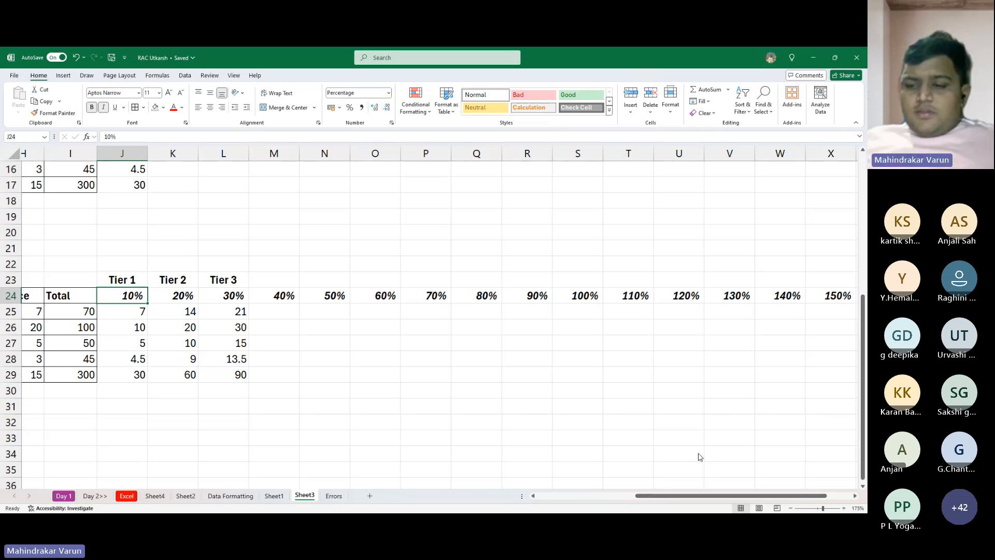
left_click(265, 312)
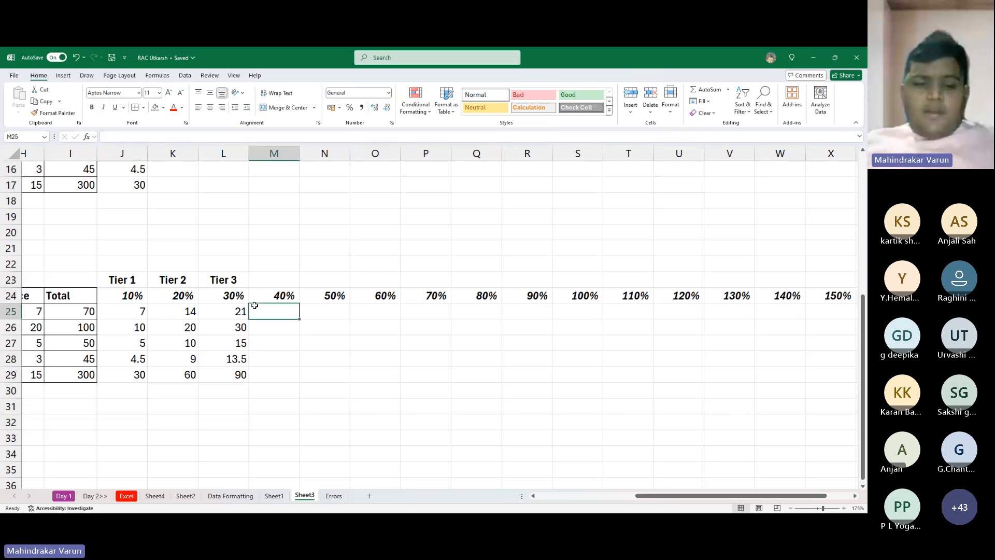
left_click(324, 316)
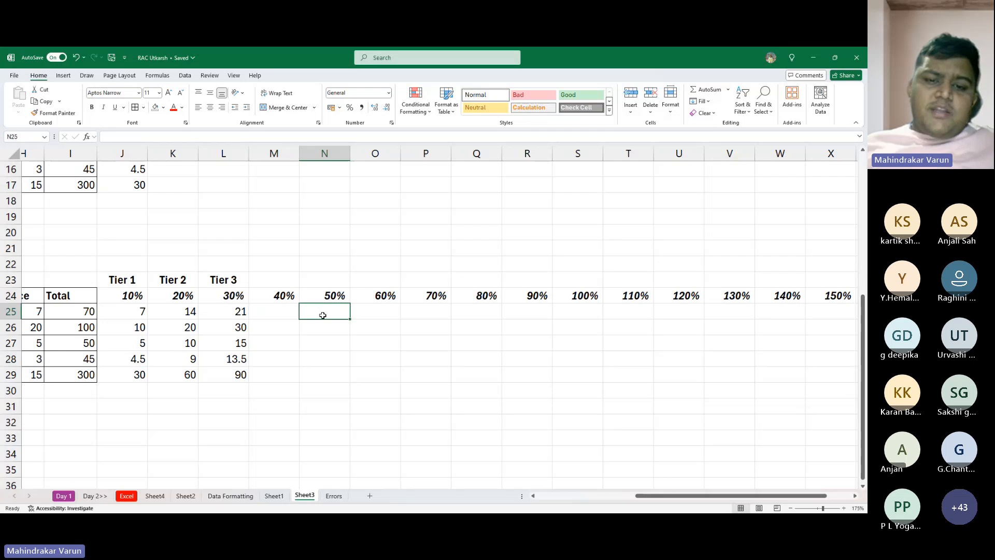
left_click(407, 306)
left_click(527, 296)
left_click(614, 296)
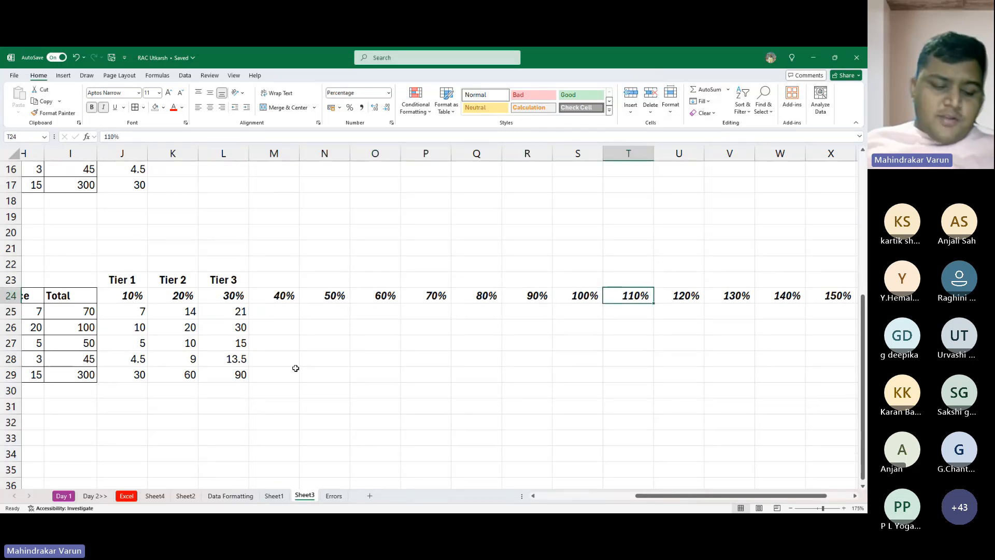
key("alt+Tab")
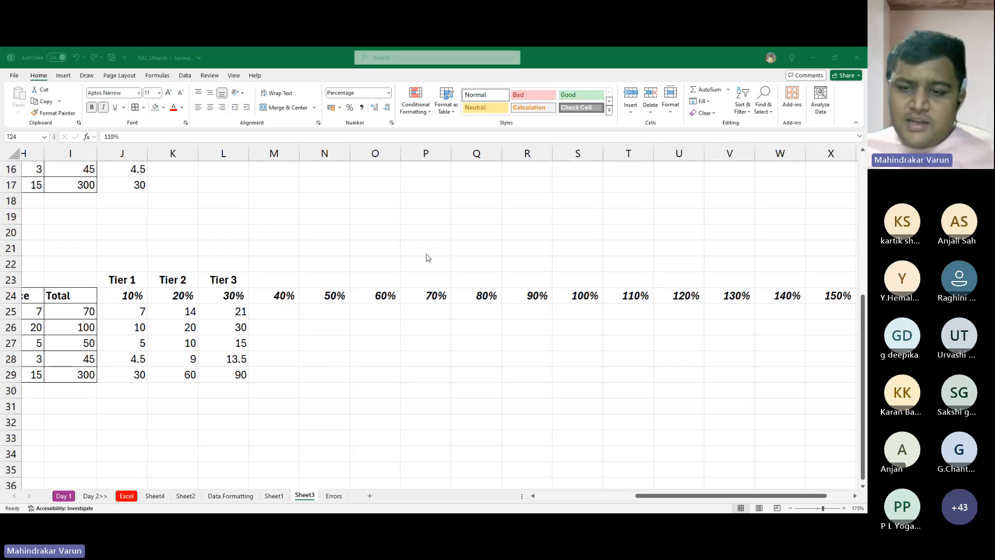
key("alt+Tab")
- Enter =I25*$M$24 in M25 to multiply Pencil's total by the fully locked 40% rate
left_click(268, 310)
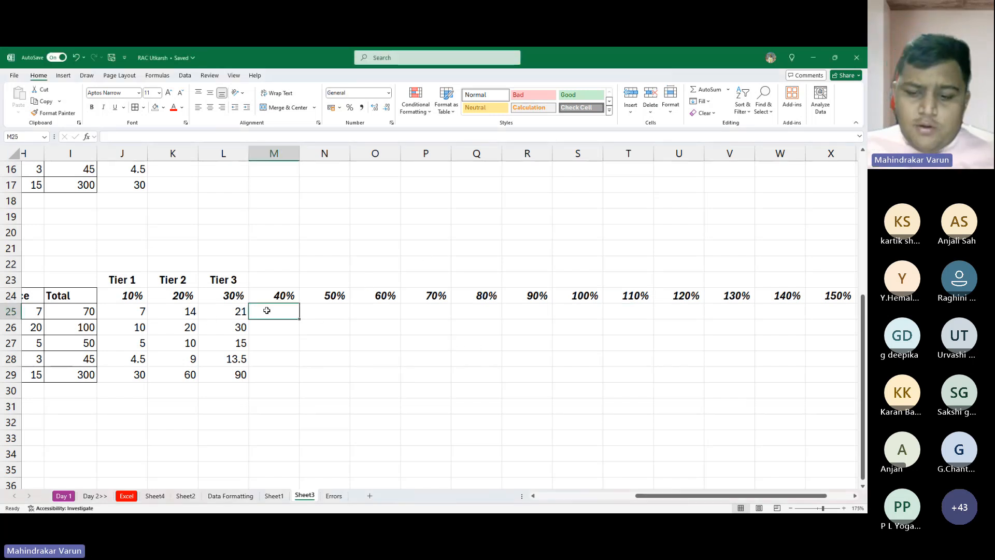
type("=")
key("Left")
key("Left")
key("Left")
key("Left")
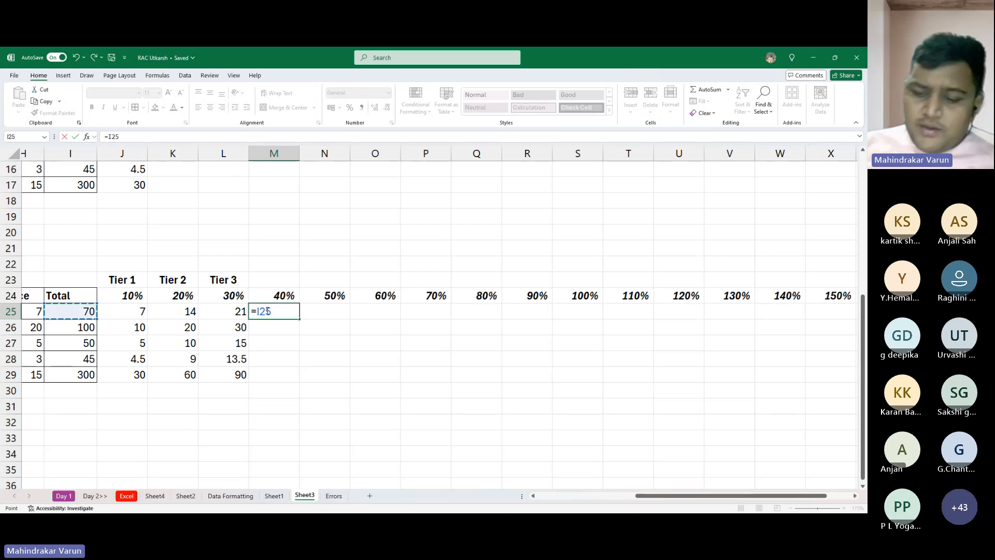
type("*")
key("Up")
key("F4")
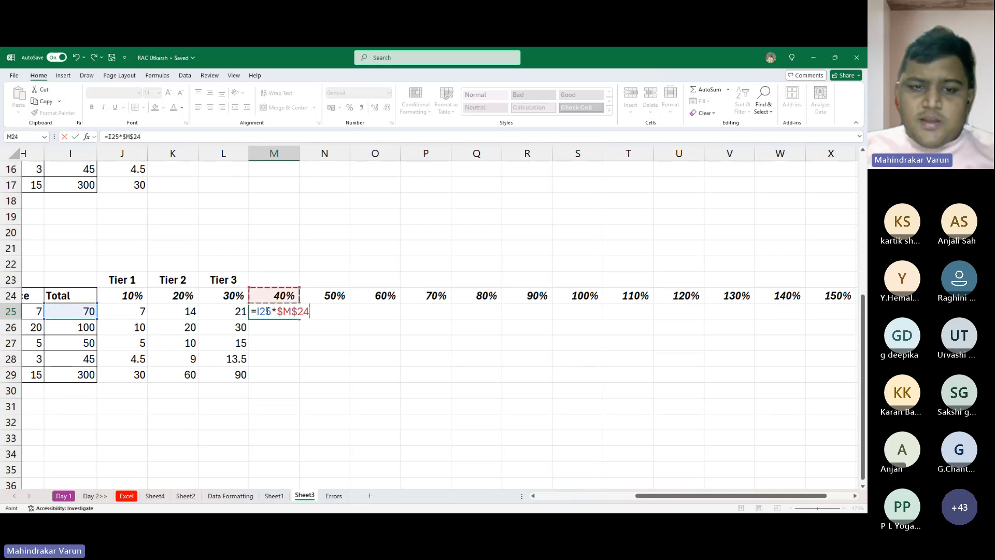
key("Return")
key("alt+Tab")
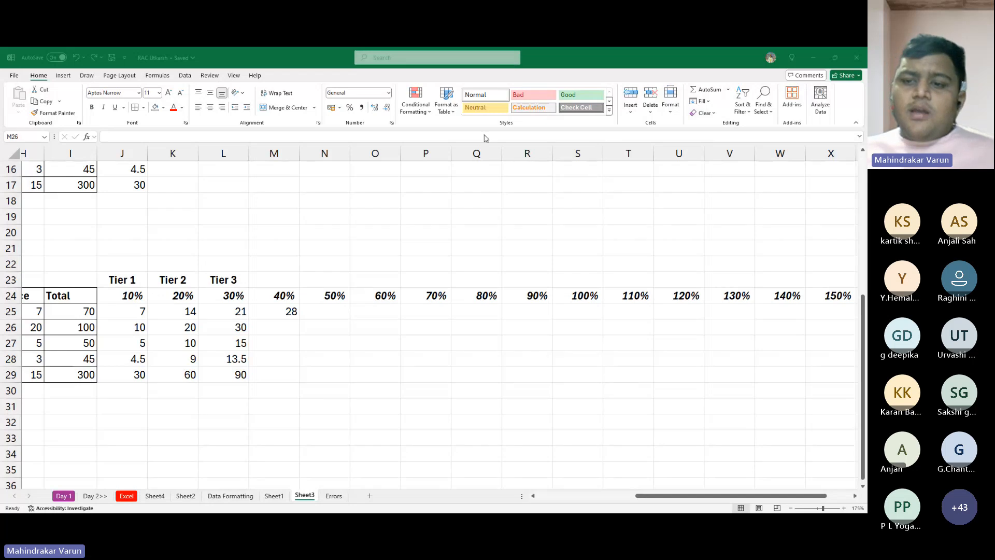
left_click(447, 199)
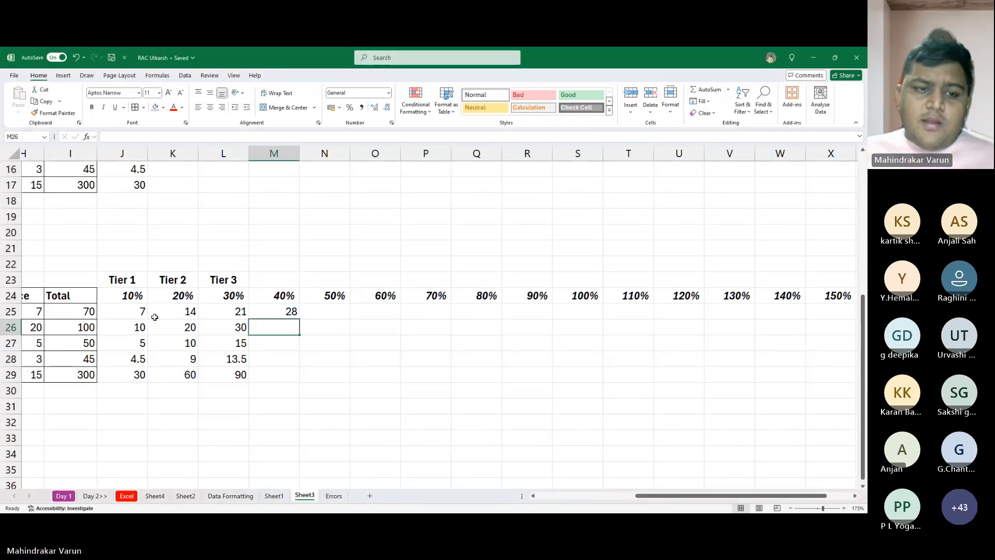
- Clear the separate absolute discount formulas from J25:M29 in the Mixed Ref table
left_click_drag(143, 312, 294, 374)
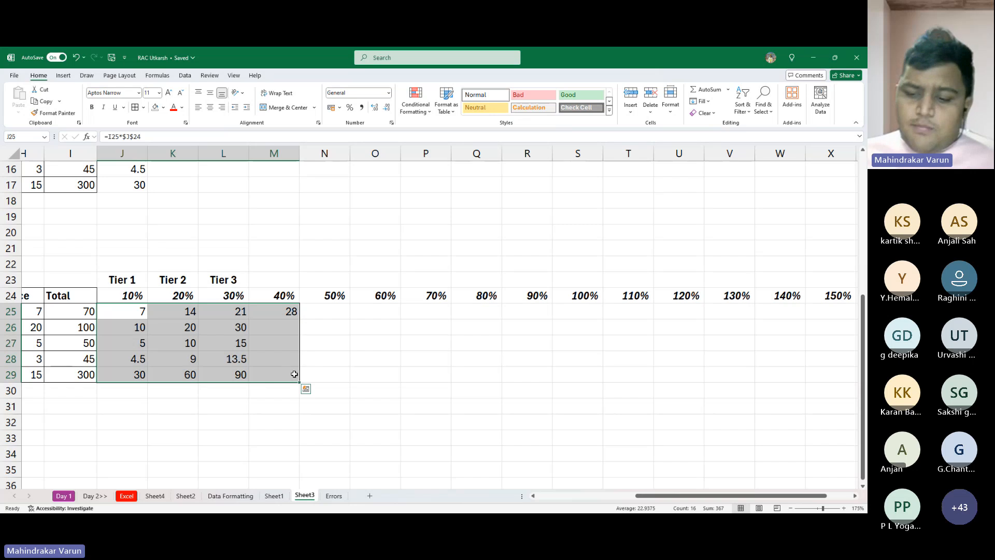
key("Delete")
key("Left")
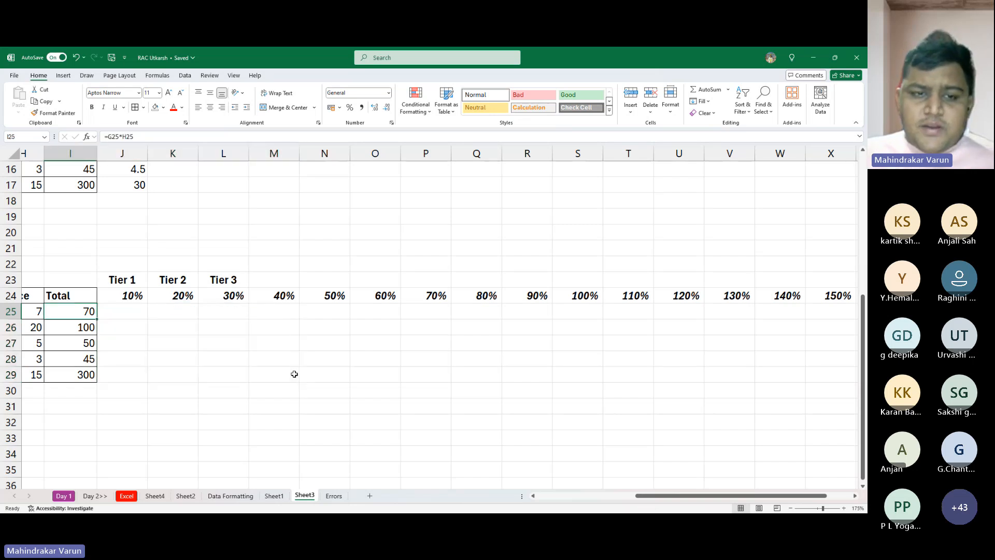
- Examine the Mixed Ref table's product totals and tier rates at a larger zoom, ending on Pencil's empty Tier 1 cell J25
key("Left")
key("Left")
key("Left")
key("Left")
key("Left")
key("Left")
key("Right")
key("Right")
key("Right")
key("Right")
key("Right")
key("Right")
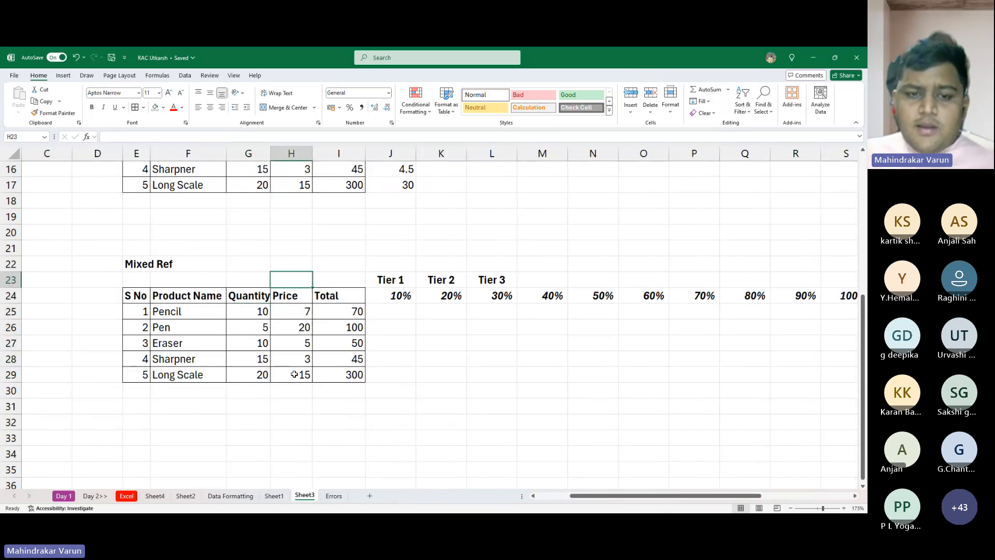
key("Up")
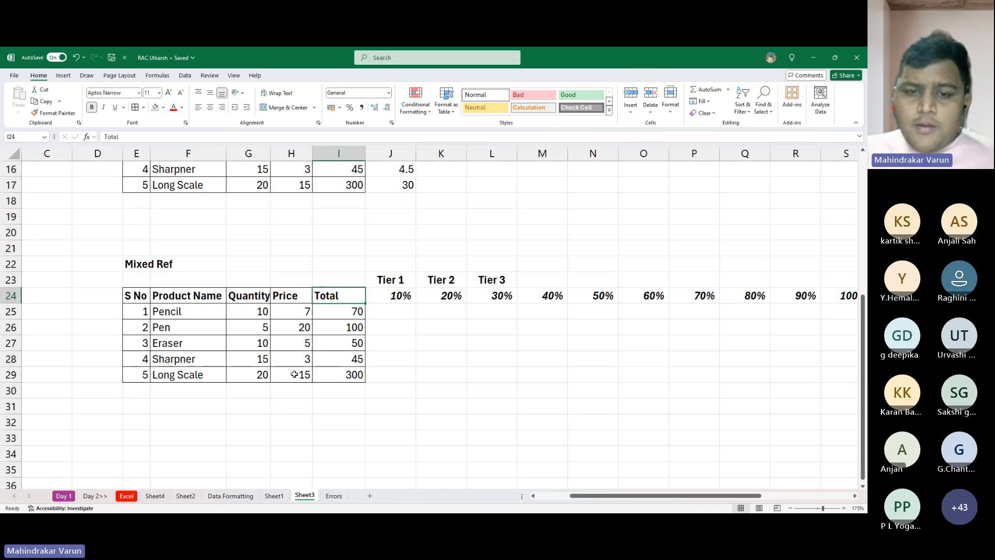
key("Right")
key("Right")
scroll(294, 374, "up", 4, "ctrl")
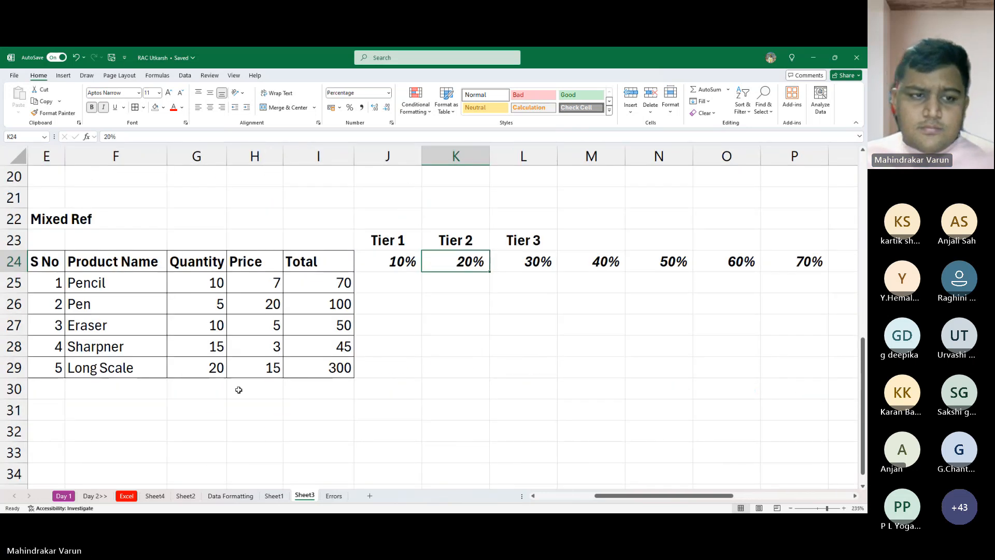
scroll(239, 389, "up", 1, "ctrl")
scroll(310, 395, "up", 1, "ctrl")
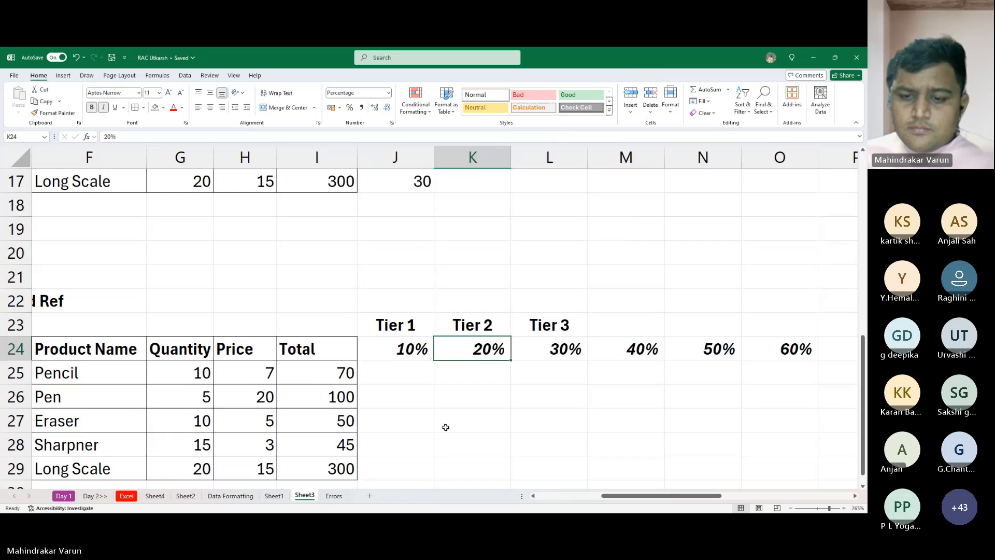
mouse_move(652, 495)
left_mouse_down()
mouse_move(579, 496)
mouse_move(683, 502)
mouse_move(663, 504)
left_mouse_up()
scroll(635, 419, "down", 2)
scroll(600, 382, "up", 2)
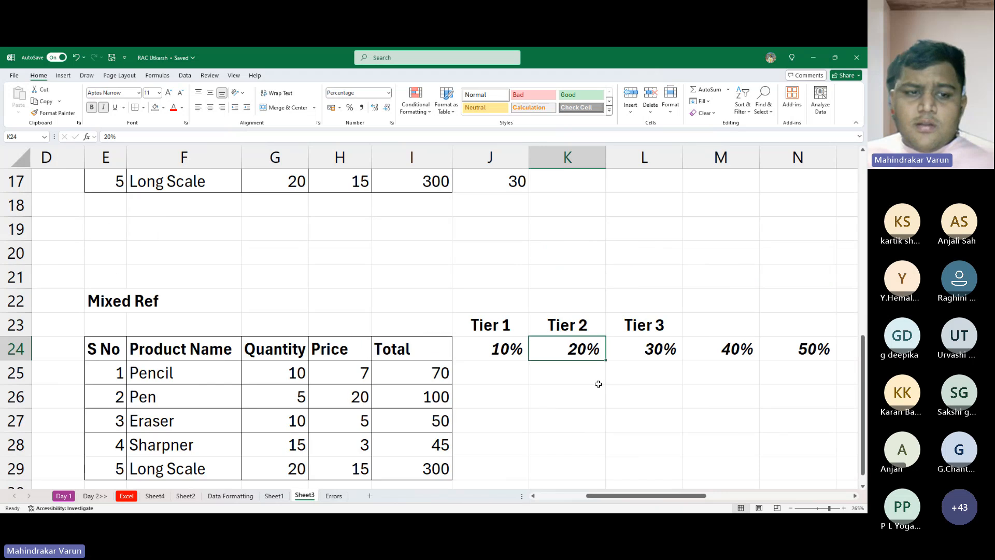
scroll(596, 382, "down", 1)
scroll(628, 401, "up", 1)
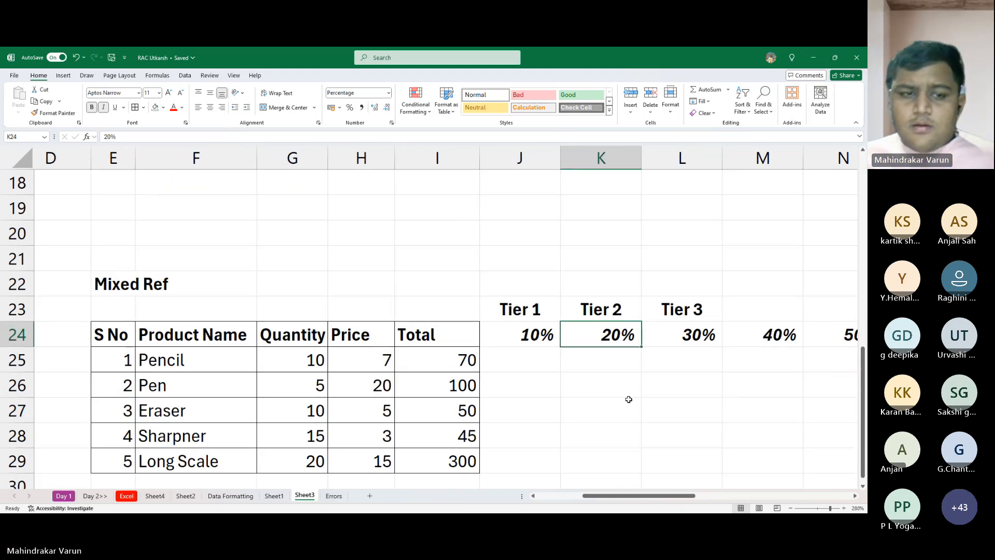
scroll(620, 392, "down", 1)
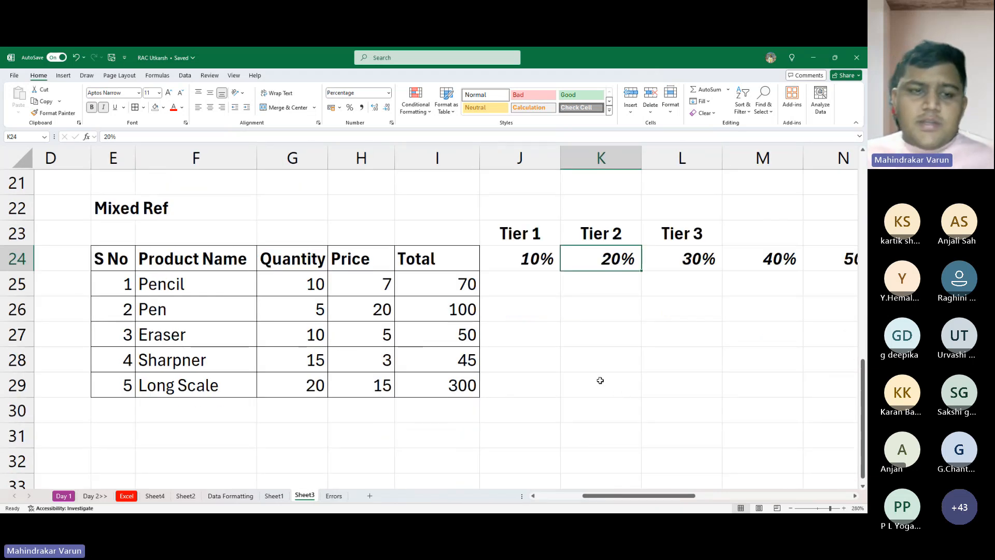
left_click(508, 285)
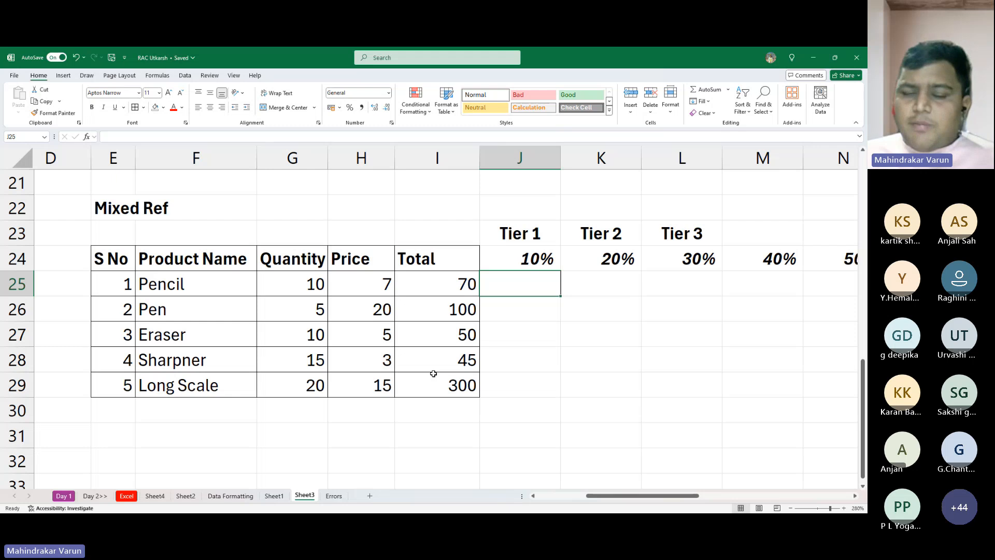
key("alt+Tab")
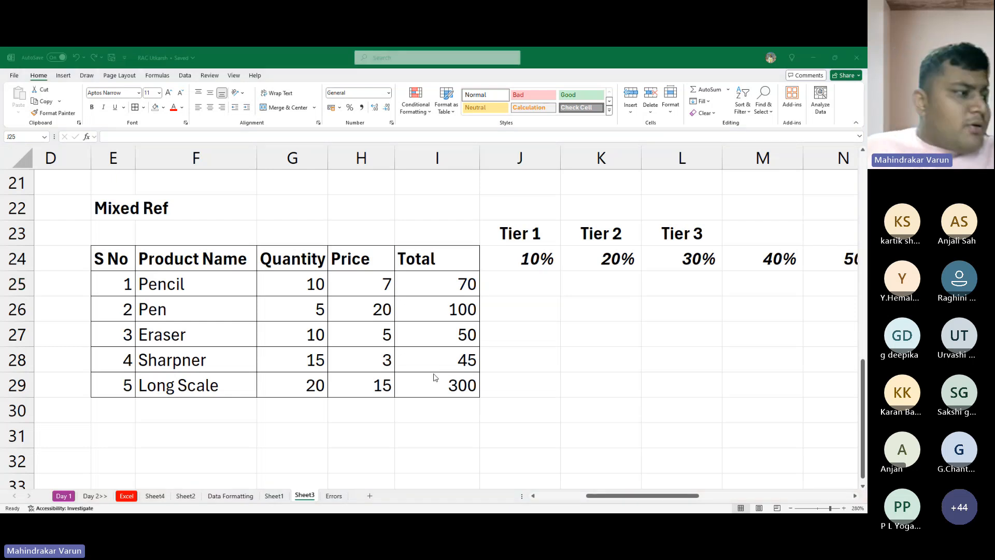
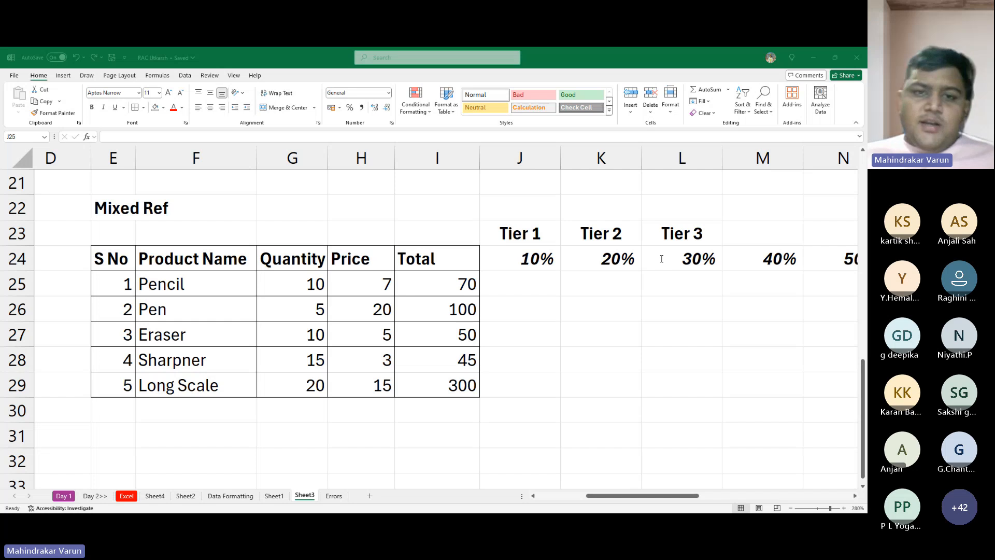
left_click(485, 197)
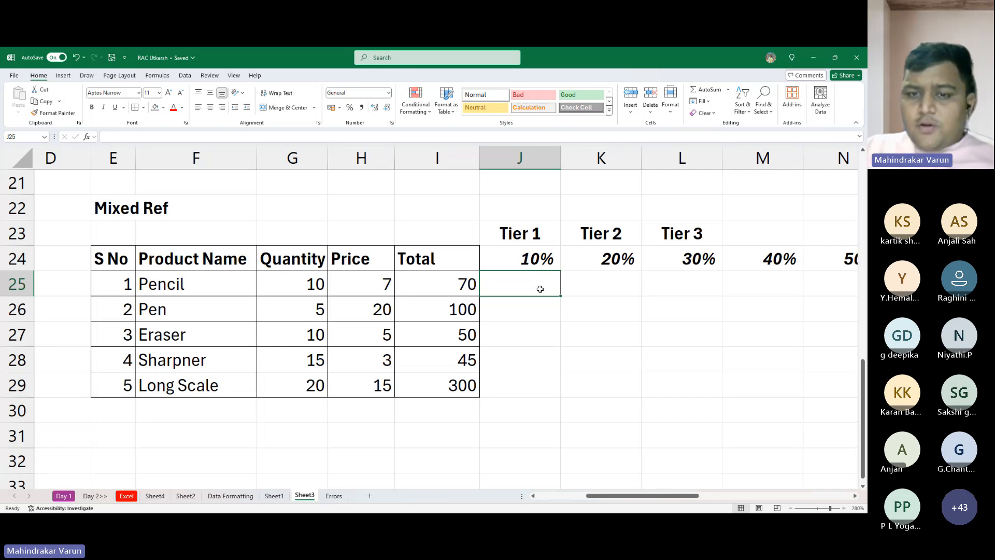
type("=")
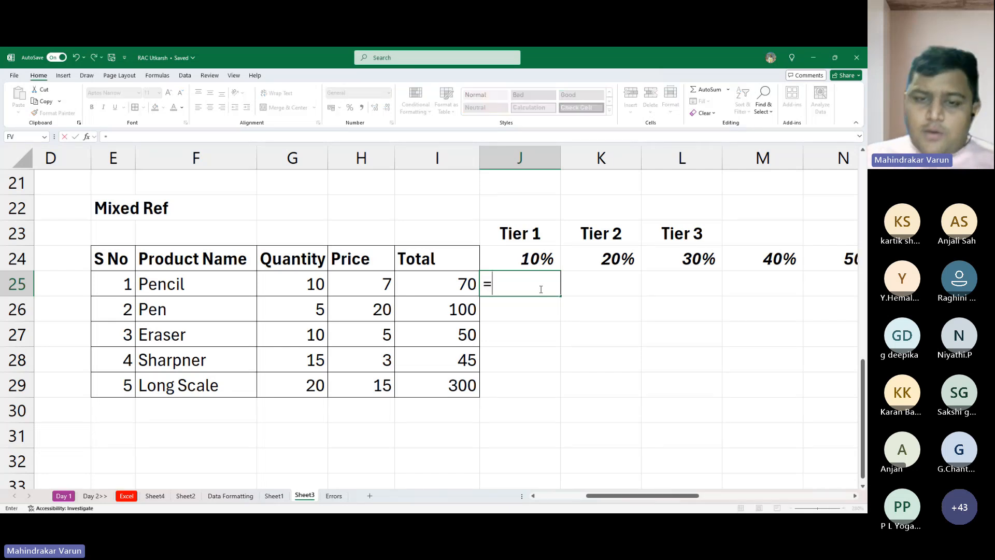
left_click(443, 279)
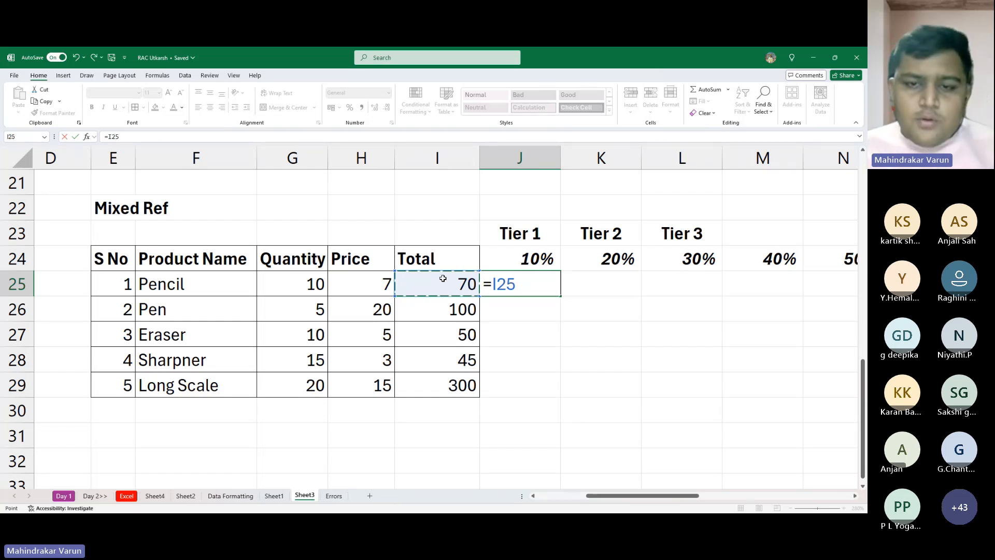
key("Escape")
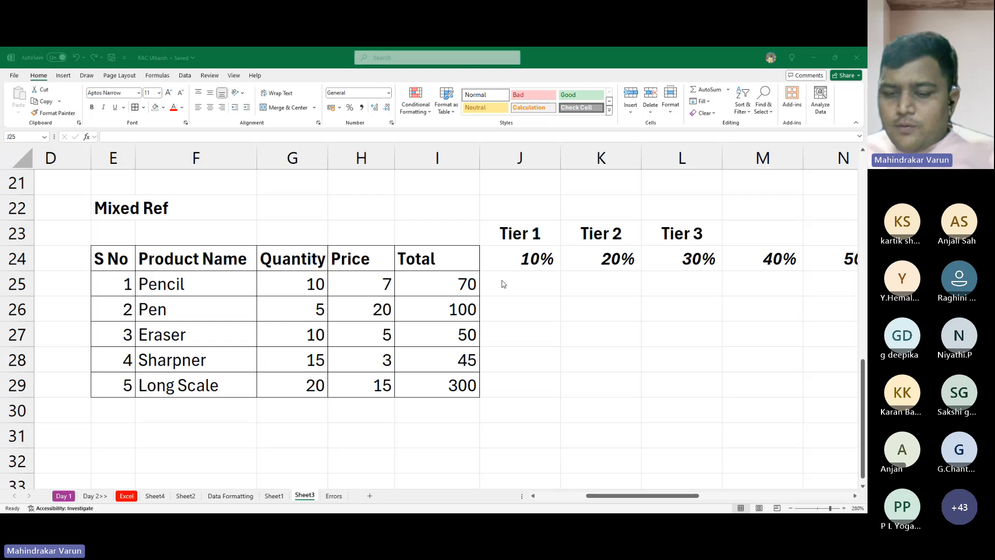
left_click(502, 281)
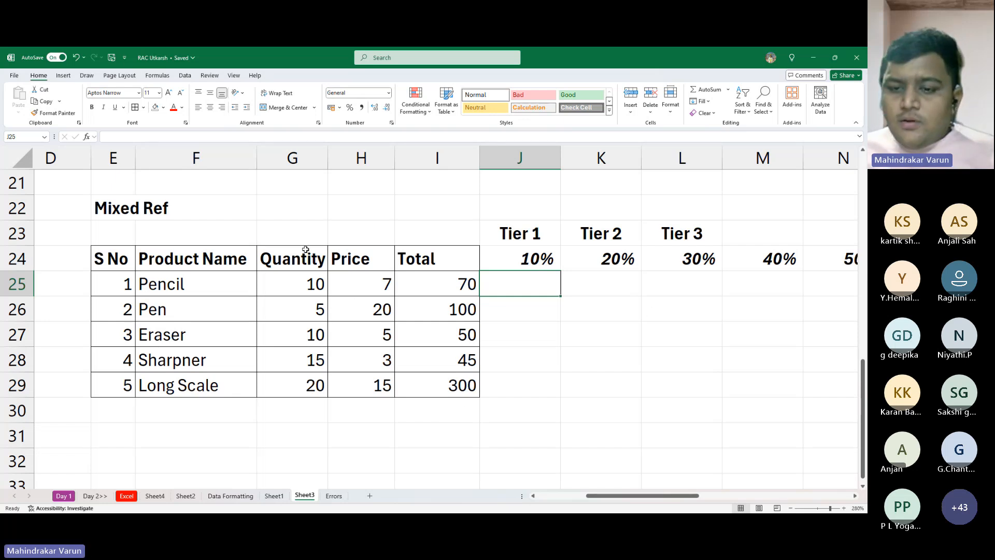
key("alt+Tab")
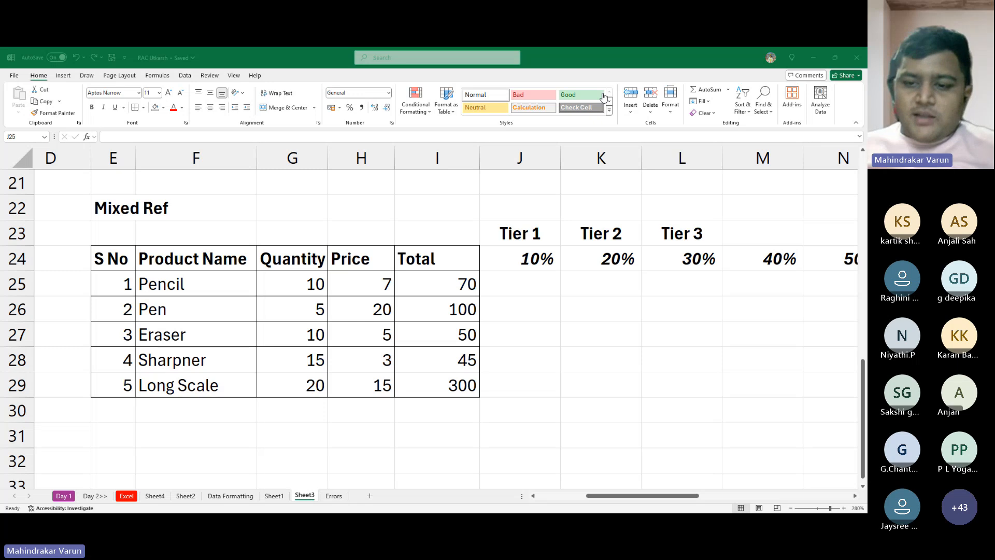
left_click(717, 126)
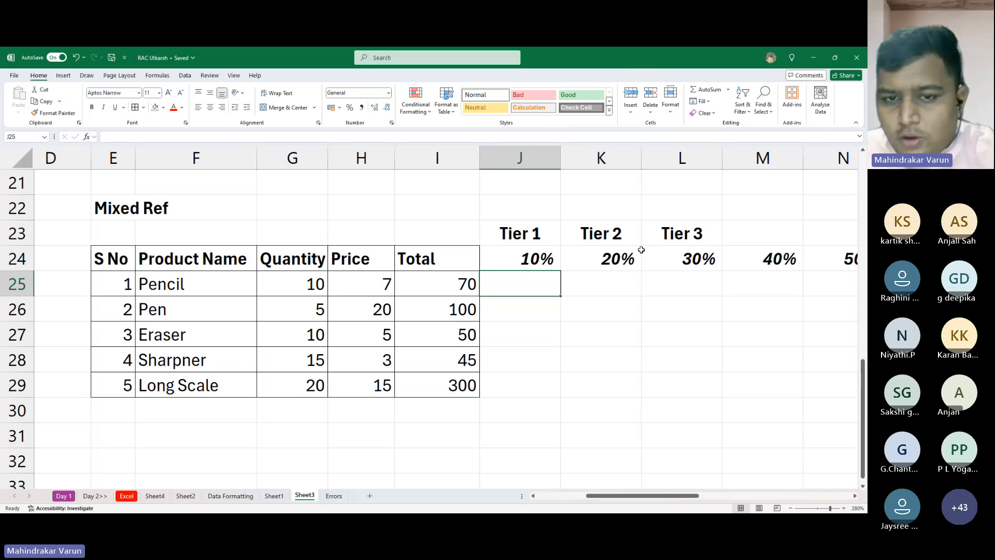
- Start a formula in J25 with Pencil's total, locking only the column as $I25
type("=")
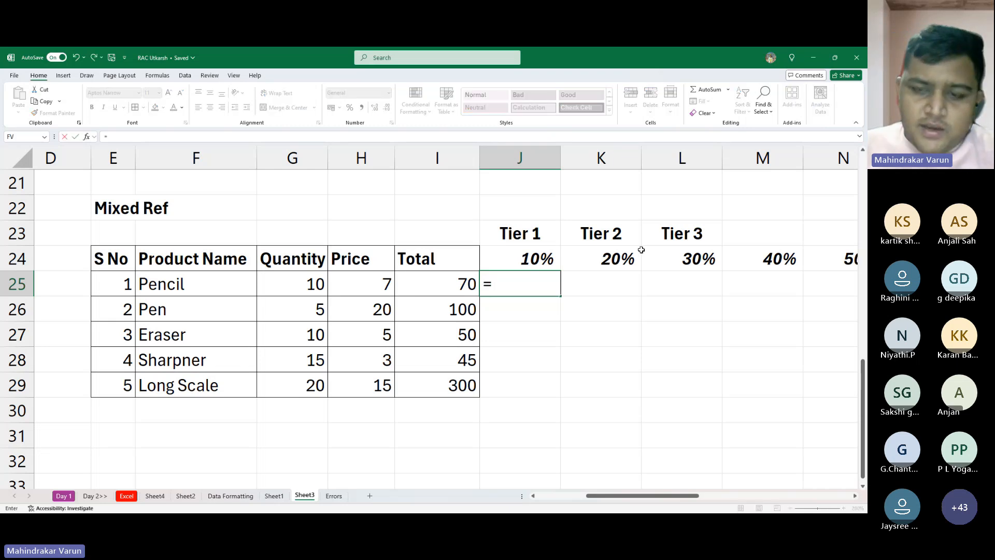
left_click(448, 295)
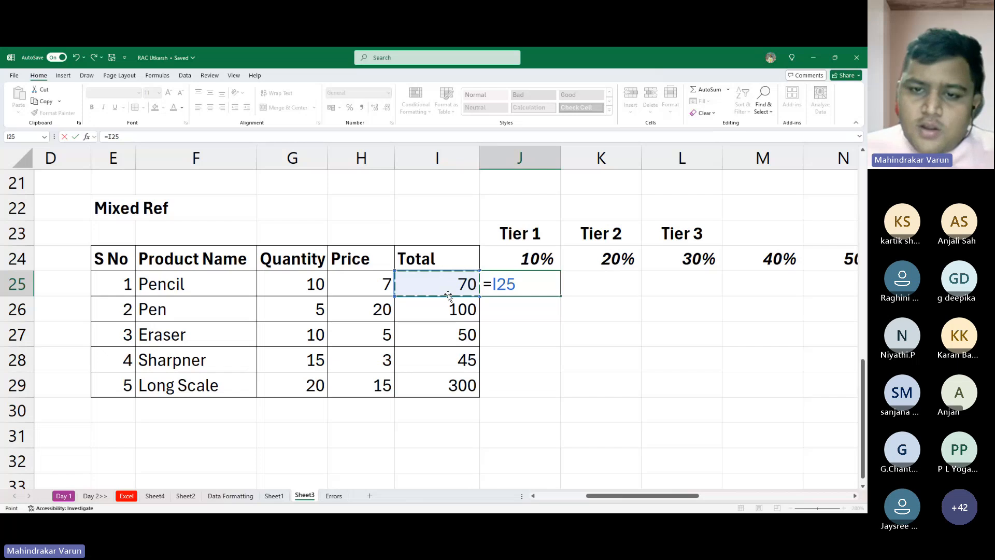
key("alt+Tab")
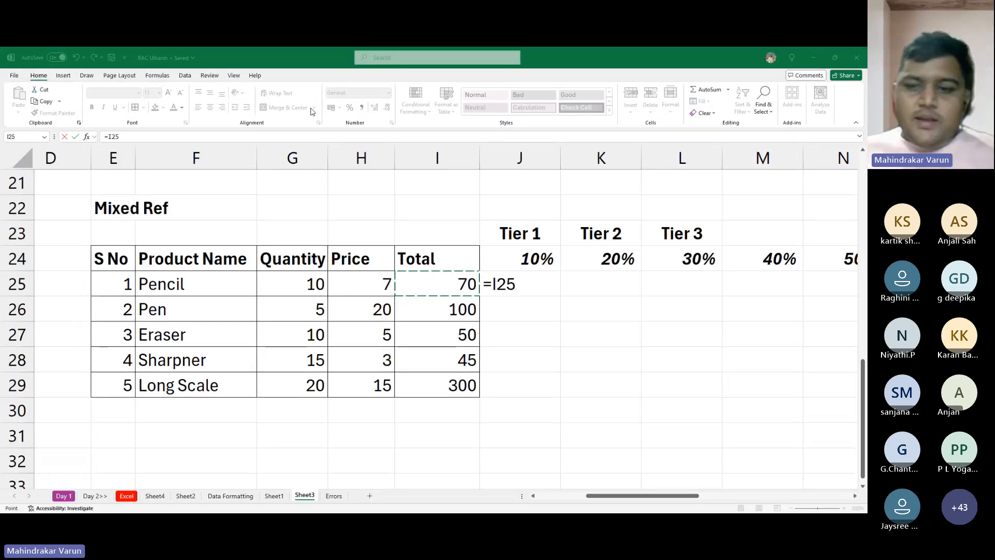
left_click(404, 355)
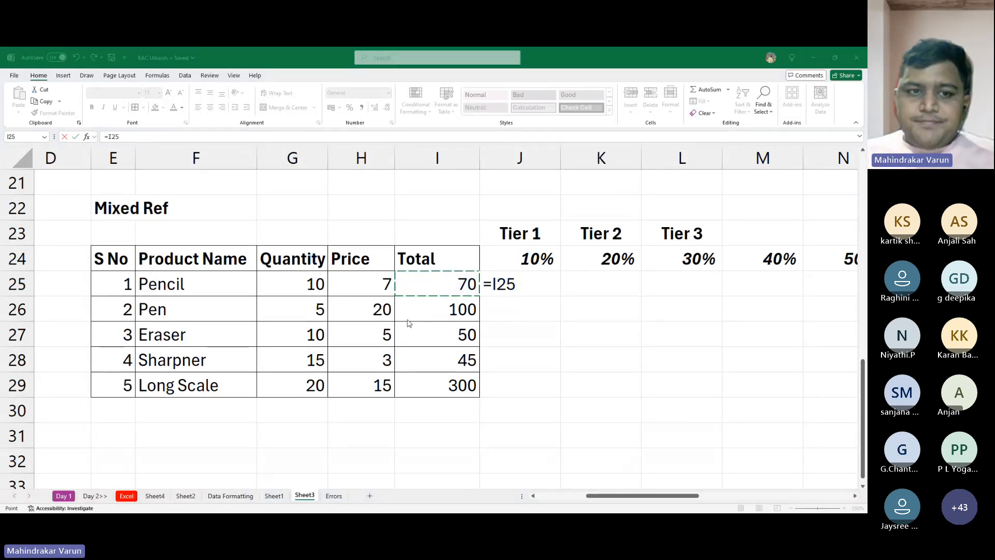
left_click(408, 321)
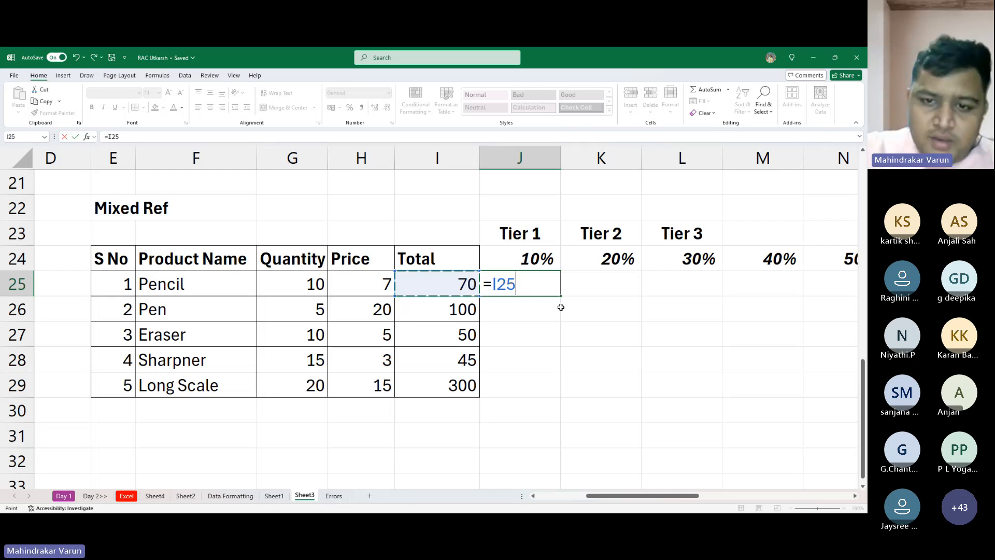
key("F4")
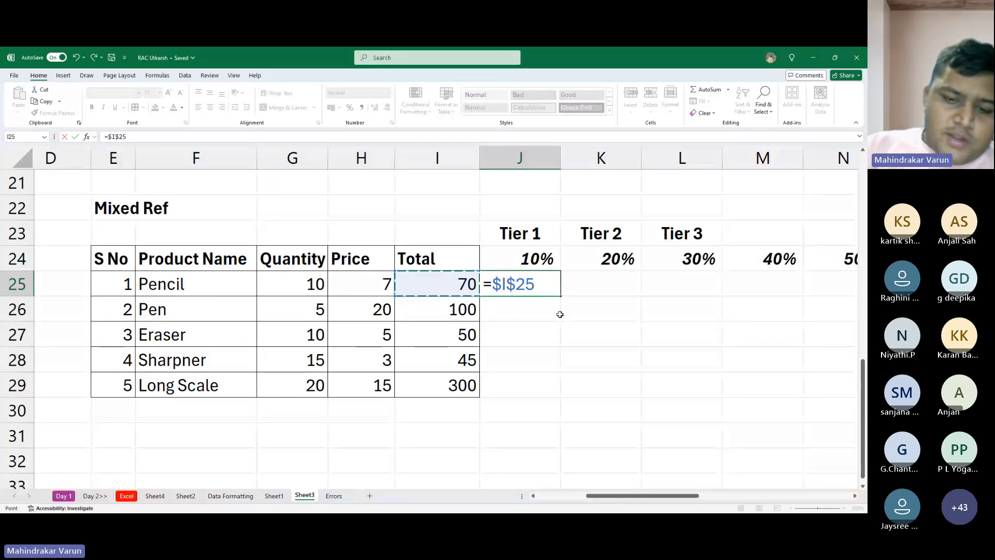
key("F4")
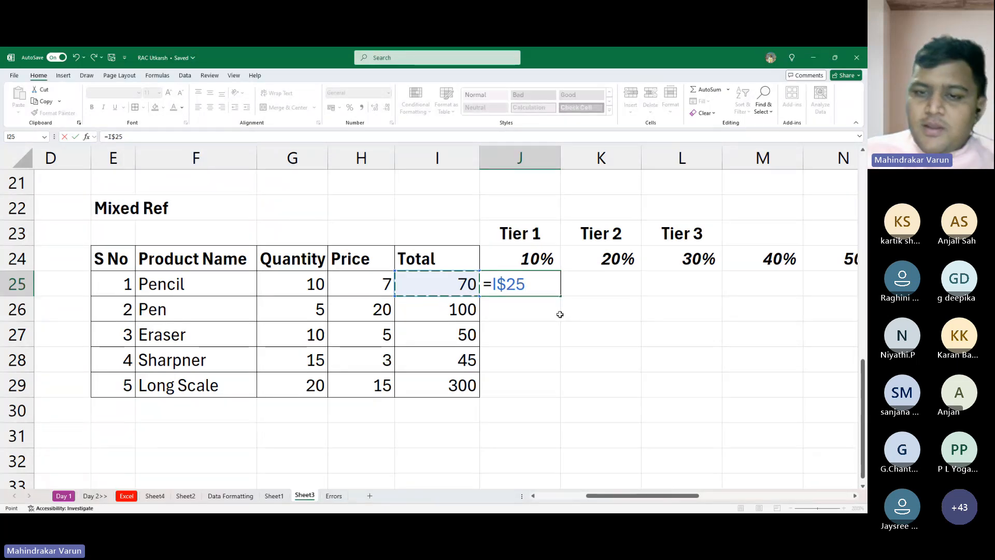
key("alt+Tab")
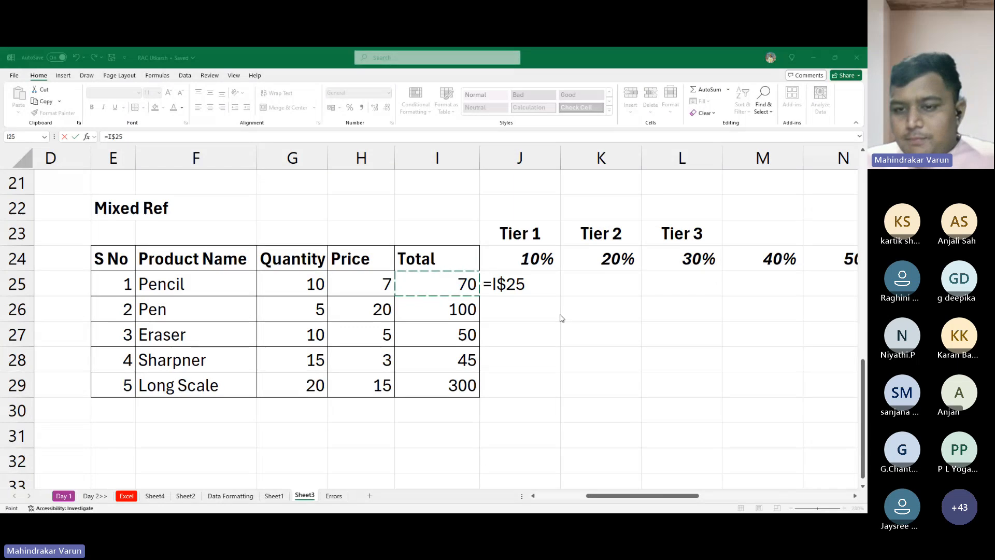
left_click(559, 314)
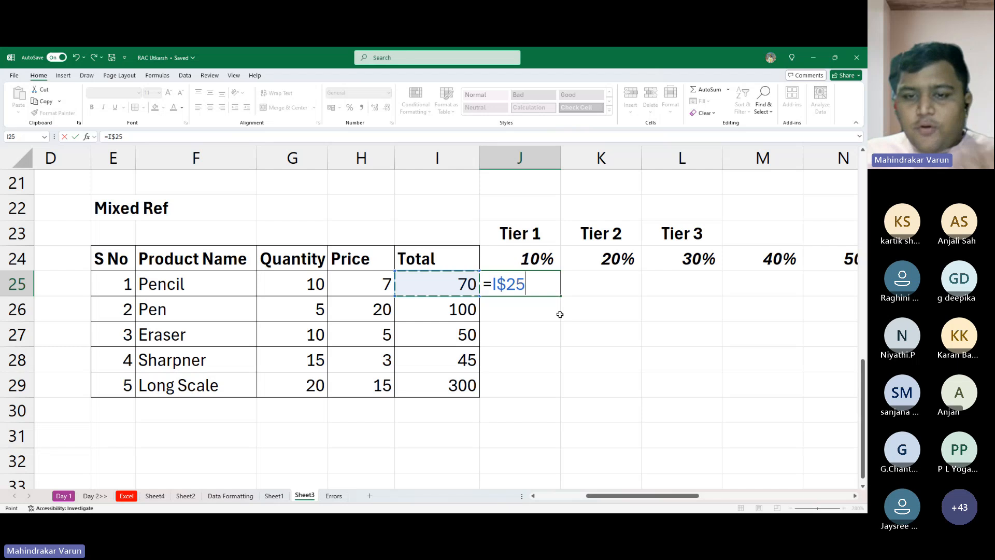
key("F4")
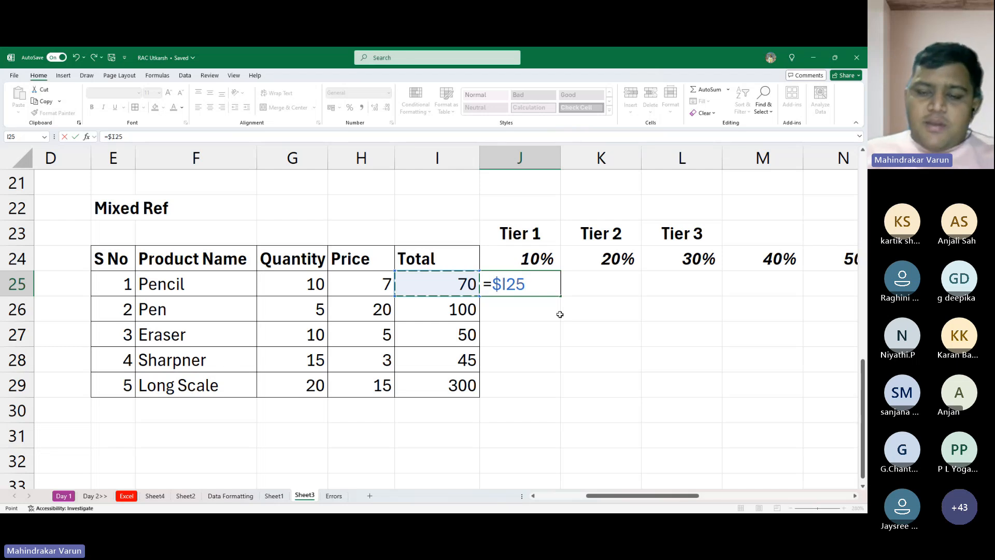
key("alt+Tab")
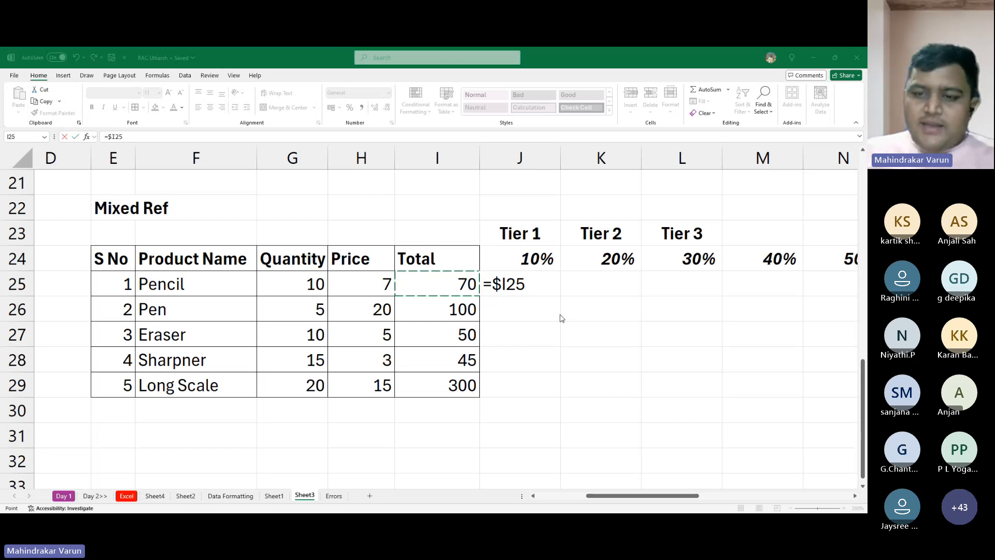
left_click(560, 314)
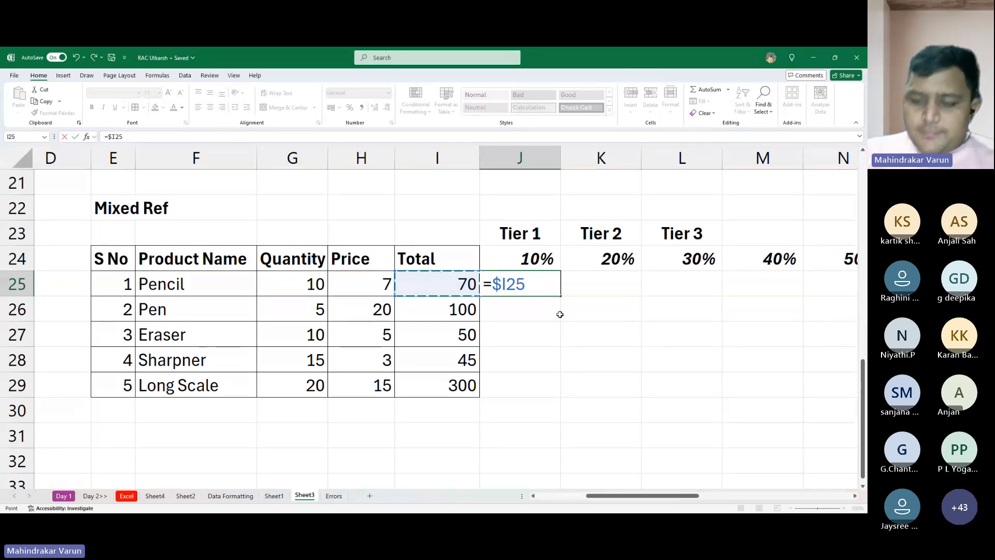
- Complete J25 as =$I25*J$24, multiplying by the Tier 1 rate with only its row locked
type("*")
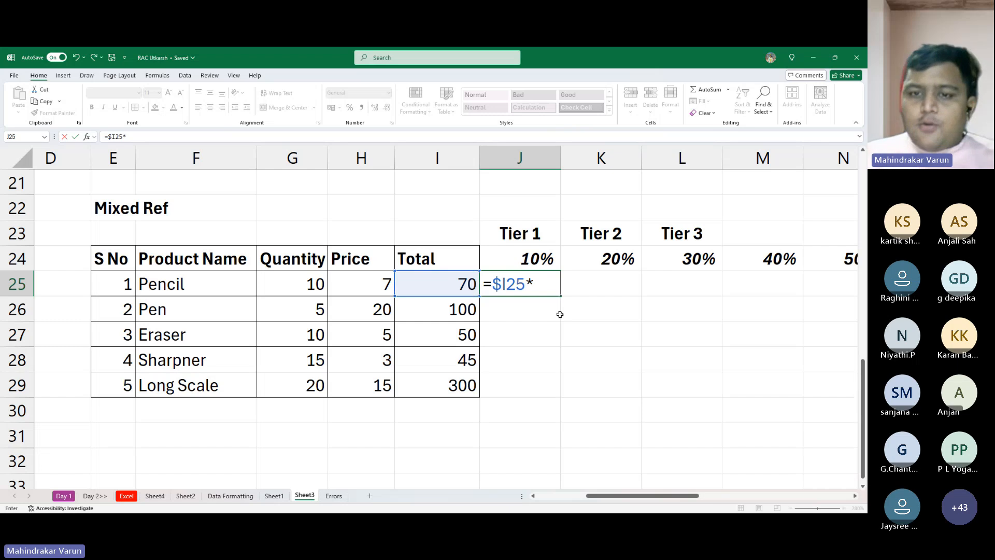
left_click(545, 254)
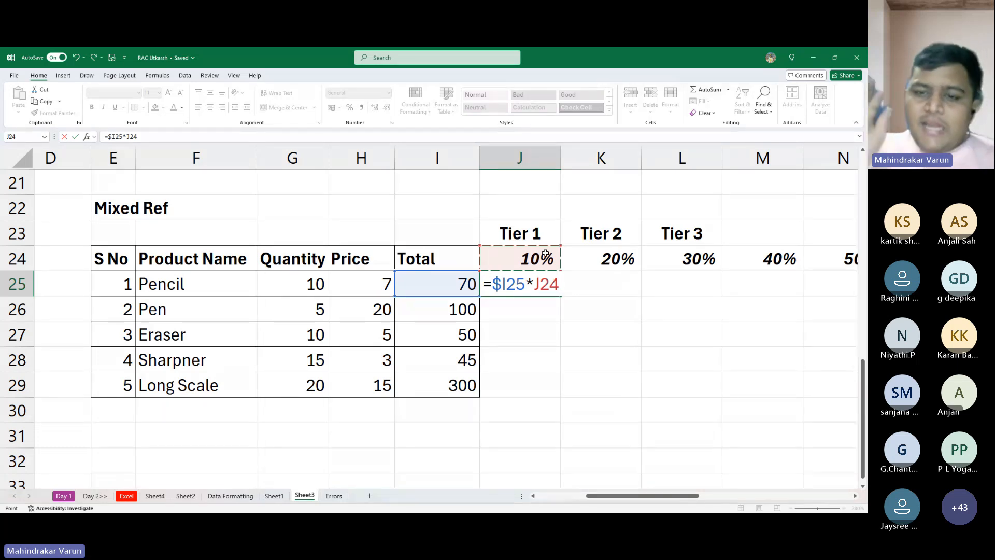
key("F4")
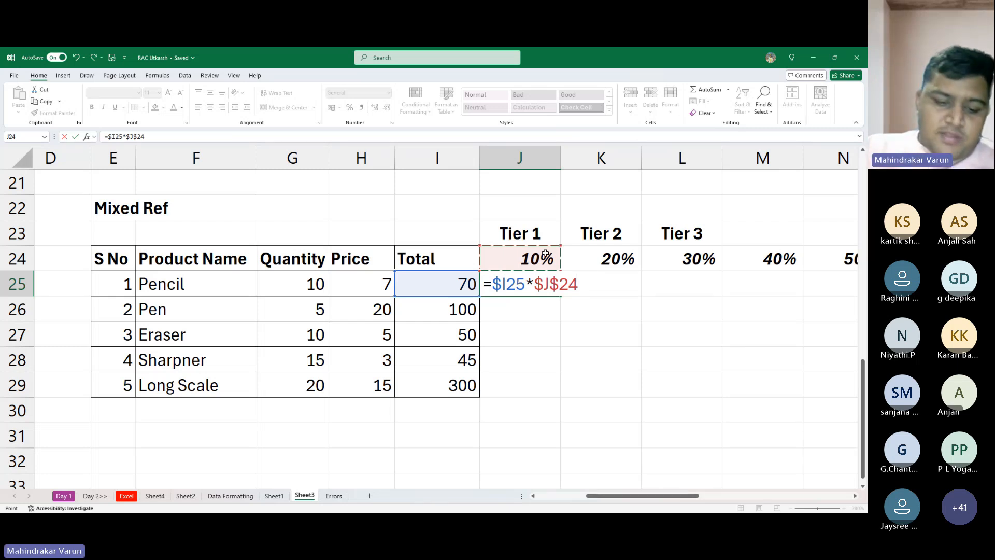
key("F4")
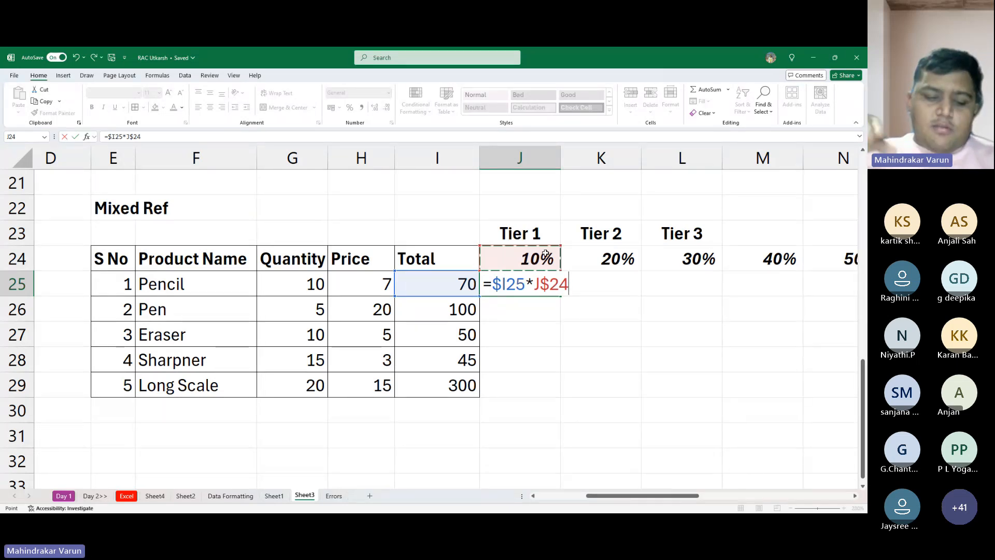
key("alt+Tab")
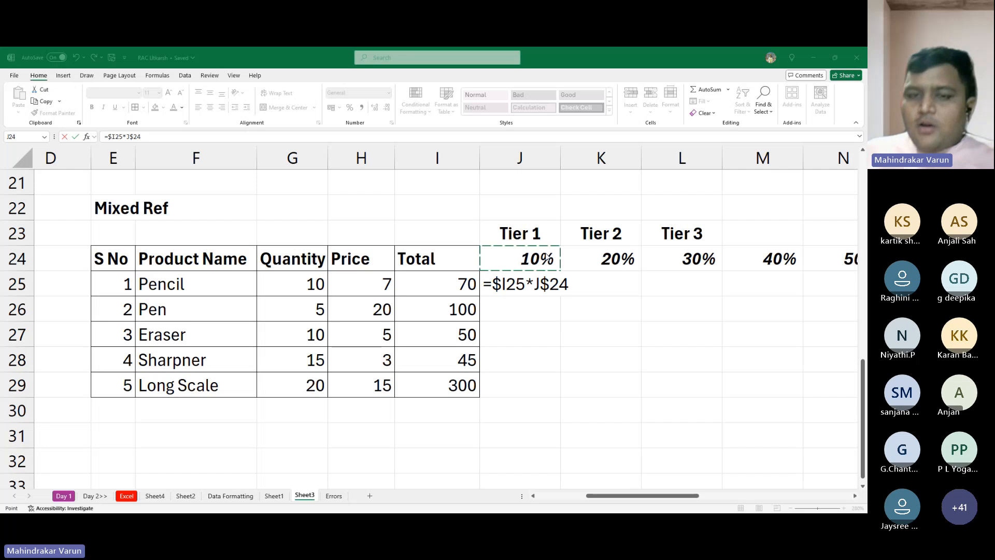
left_click(546, 256)
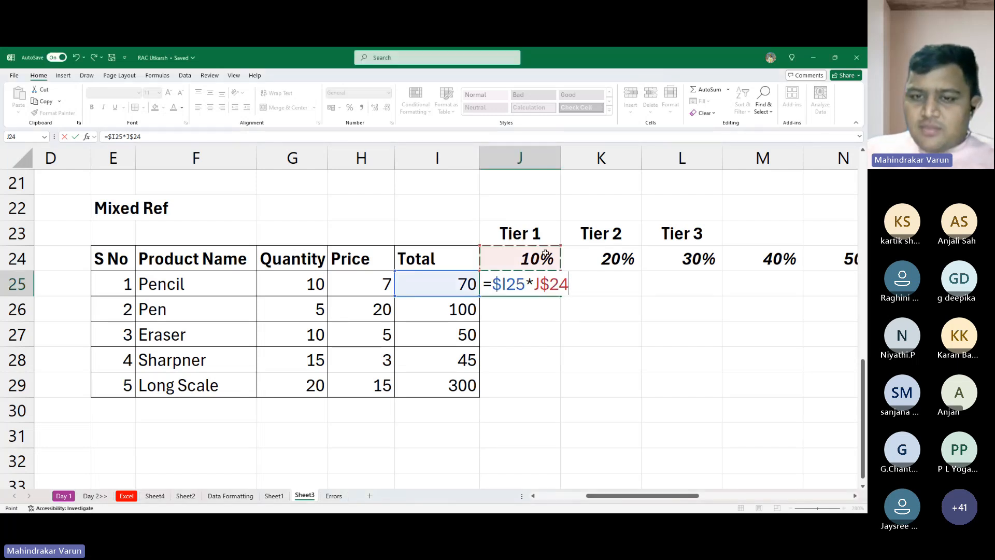
key("Return")
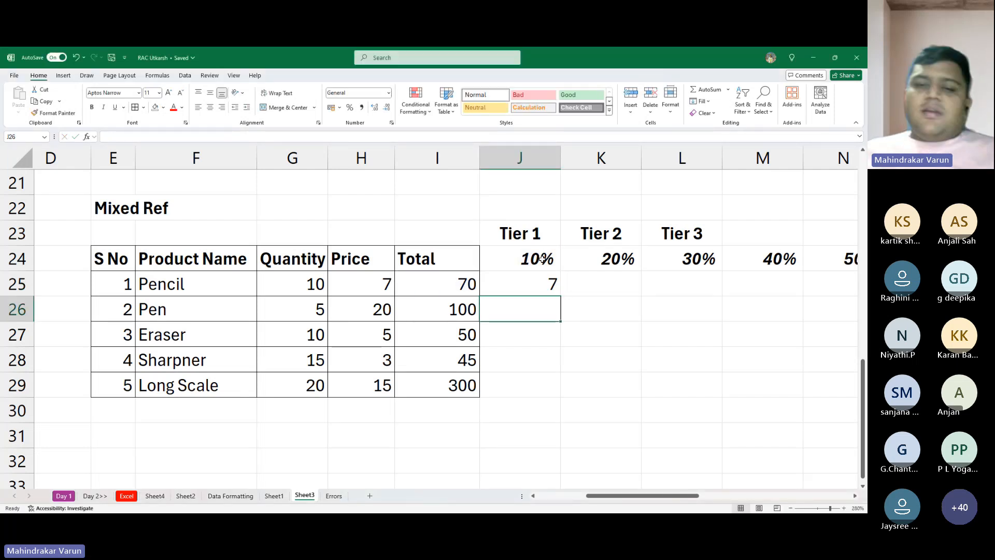
- Fill the J25 discount formula down to J29 and inspect the copied formula in Eraser's Tier 1 cell
left_click(515, 285)
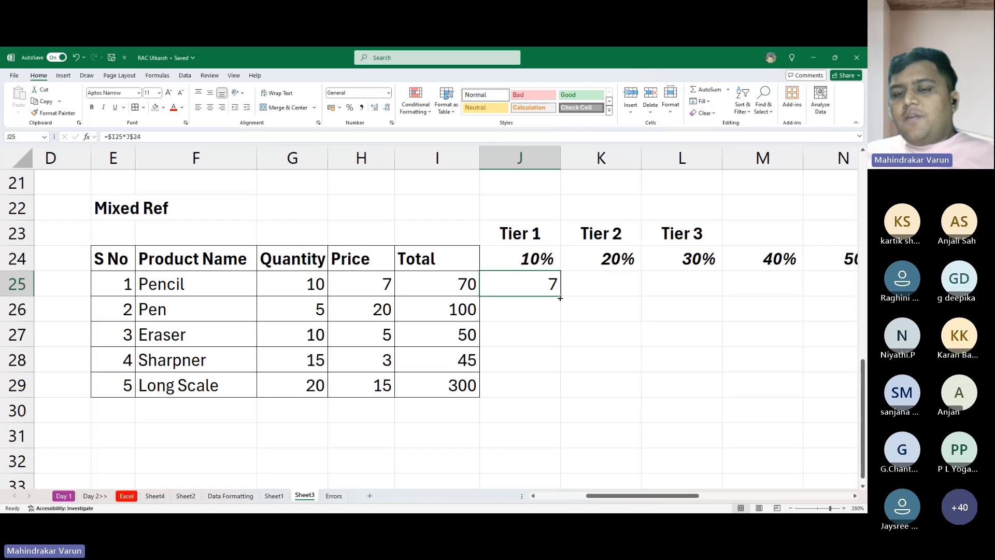
left_click_drag(560, 298, 559, 399)
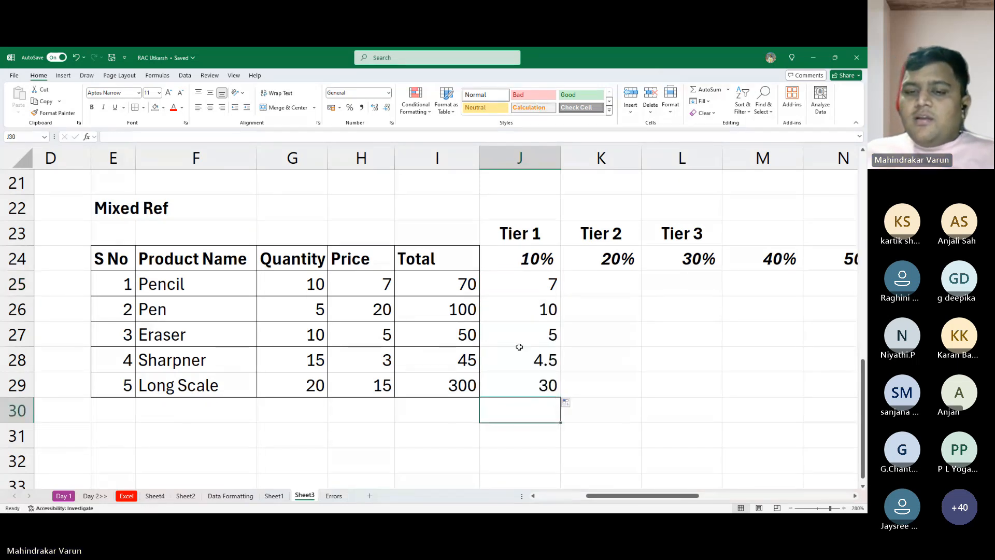
left_click(518, 340)
double_click(519, 339)
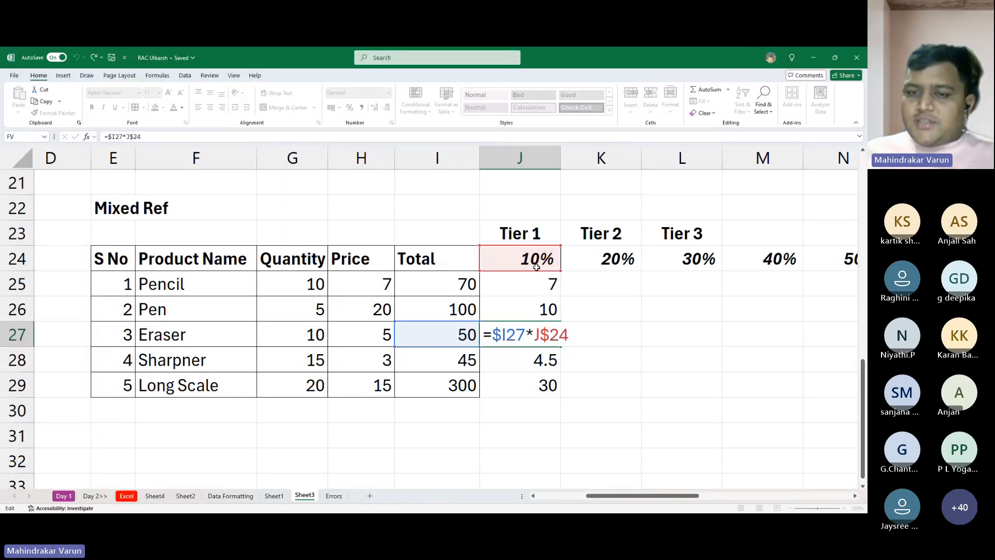
key("Escape")
- Fill Pencil's discount formula from J25 across to L25, and extend J25:L25 down to row 29
left_click(541, 285)
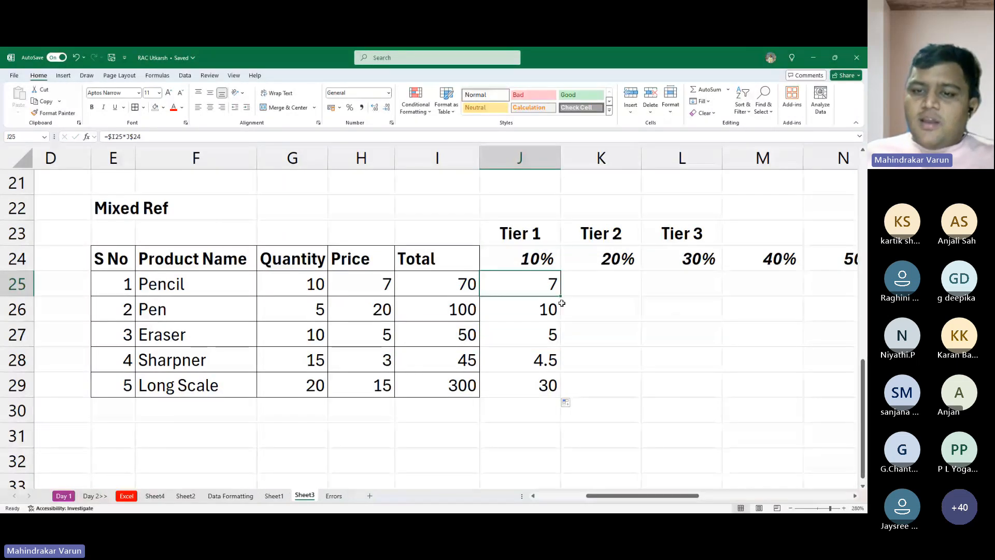
left_click_drag(561, 296, 655, 291)
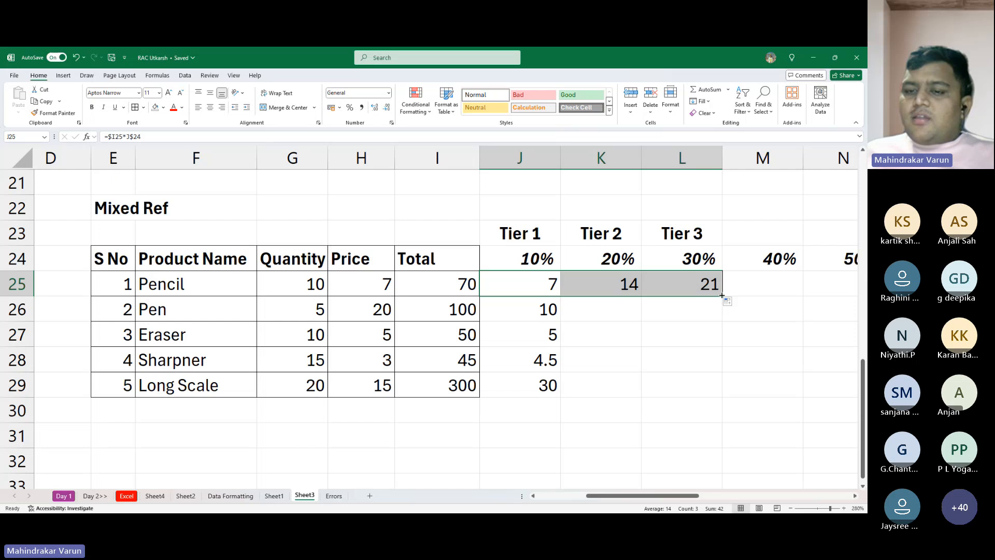
left_click_drag(722, 295, 720, 397)
- Inspect the cell references in Pen's Tier 3 and Tier 2 formulas and in Pencil's Tier 1 formula
double_click(677, 311)
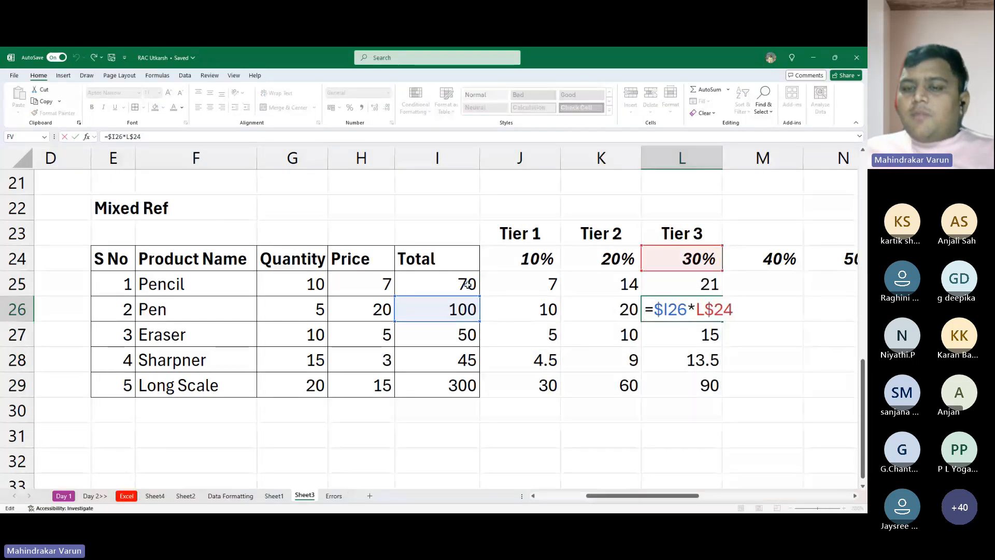
left_click_drag(461, 385, 461, 410)
key("Escape")
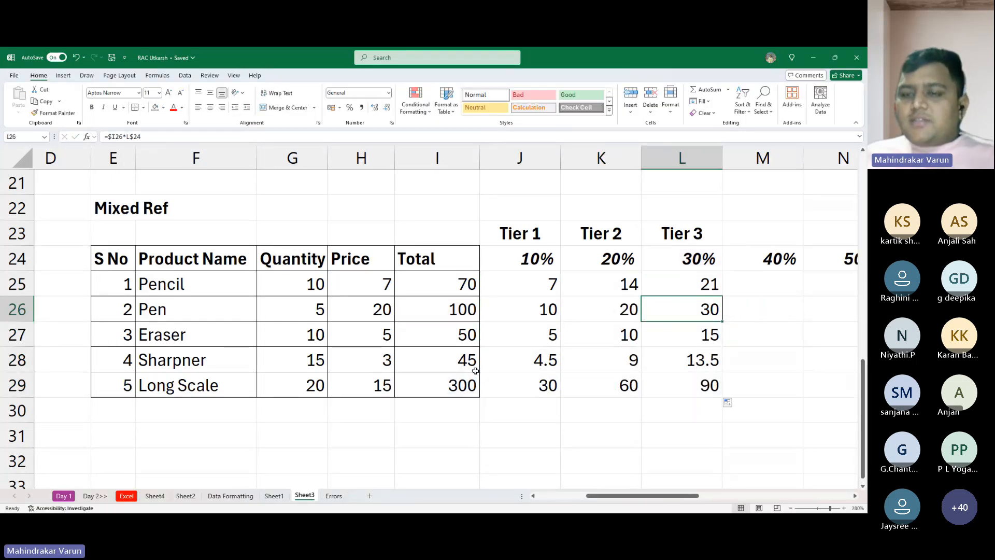
double_click(634, 313)
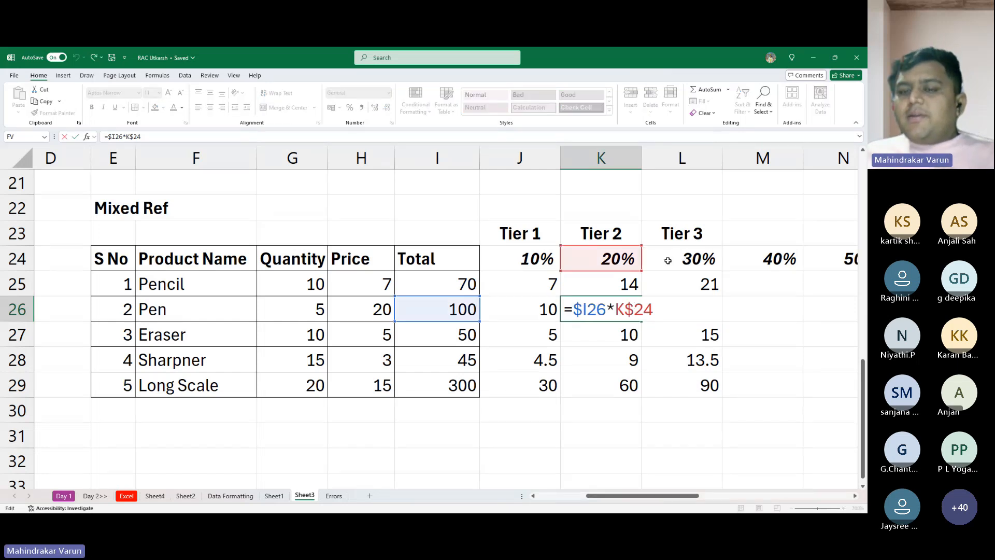
key("Escape")
double_click(541, 284)
key("Escape")
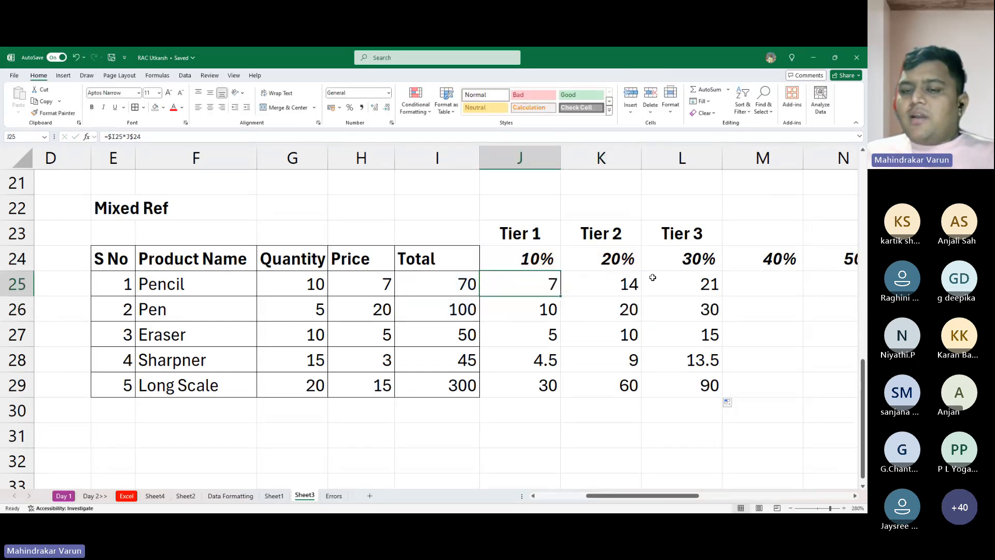
- Inspect Pencil's Tier 2 discount formula, and clear all the discount results in J25:L29
double_click(633, 284)
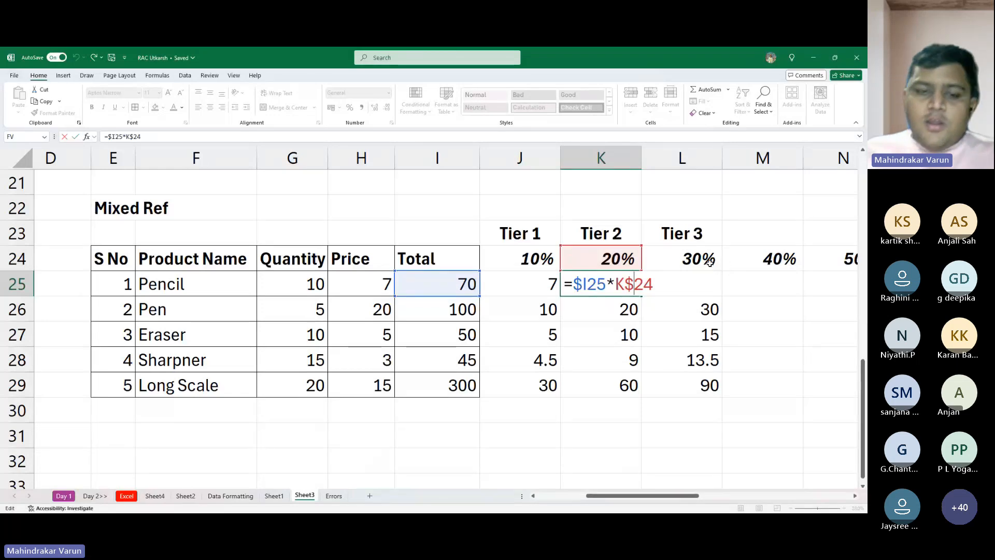
key("Escape")
scroll(342, 433, "down", 1)
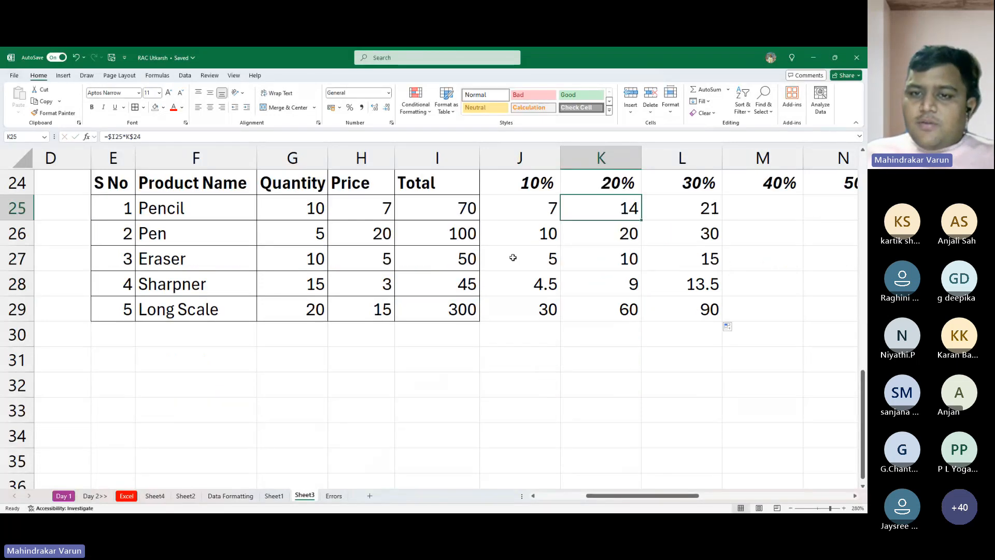
left_click_drag(536, 210, 674, 321)
key("Delete")
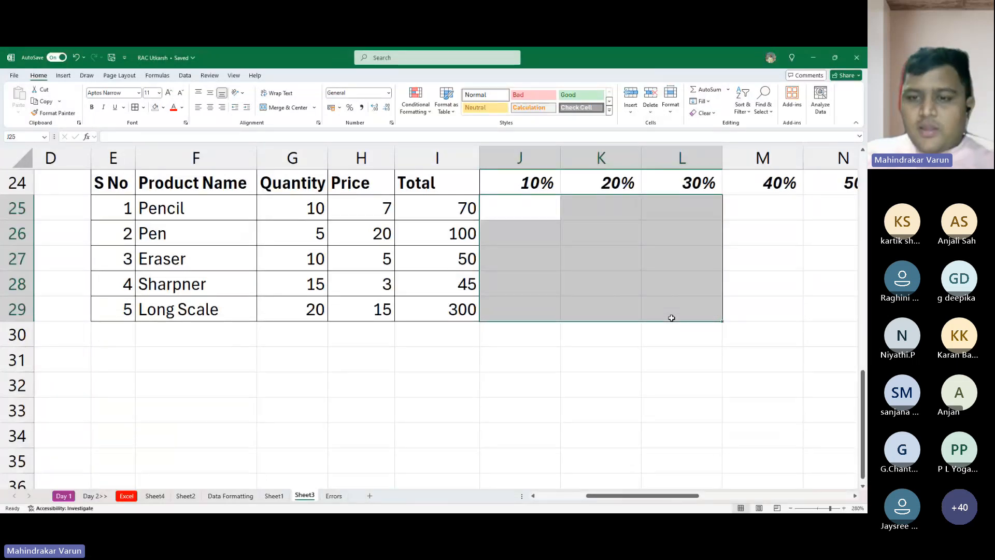
- Start a formula for the selected range J25:L29 with Pencil's total, locking only its column as $I25
key("alt+Tab")
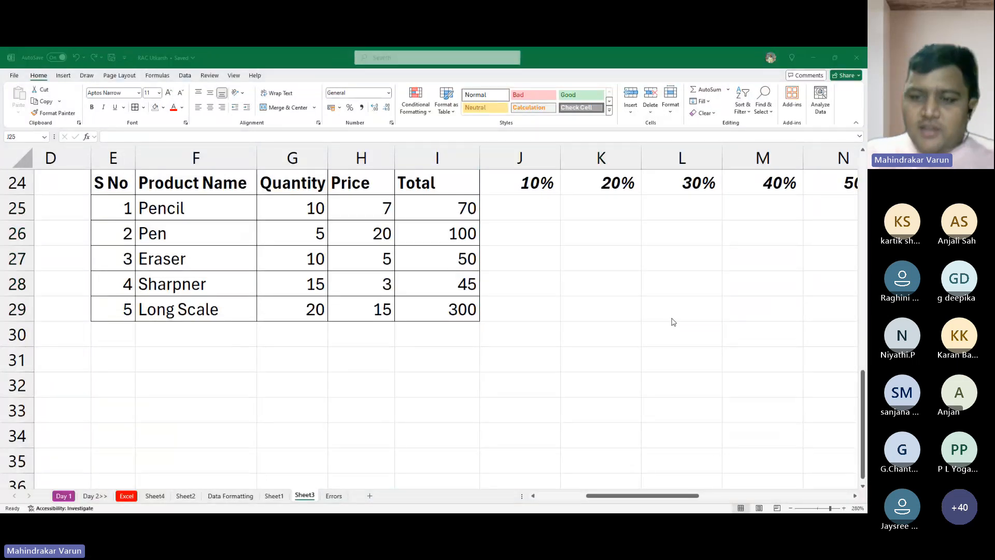
key("alt+Tab")
type("=")
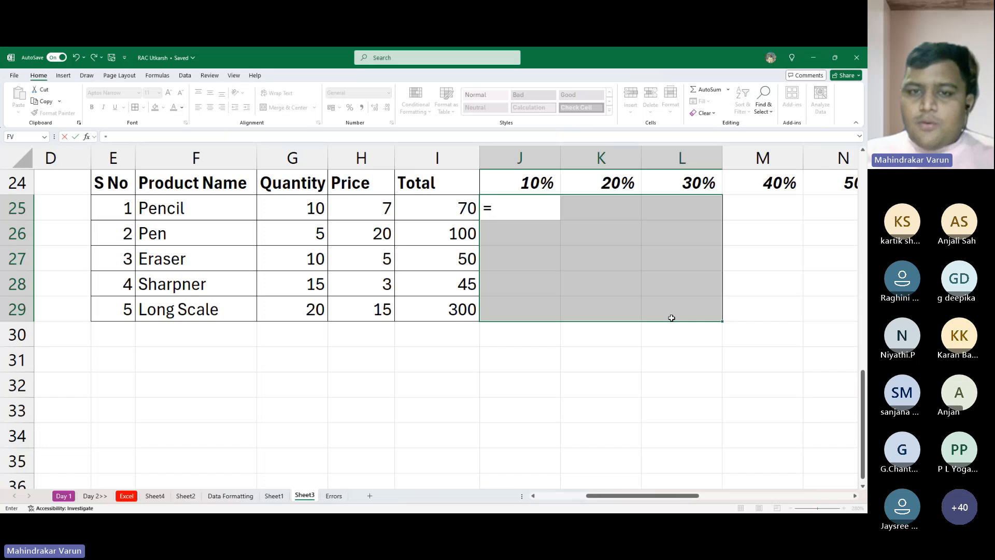
left_click(451, 217)
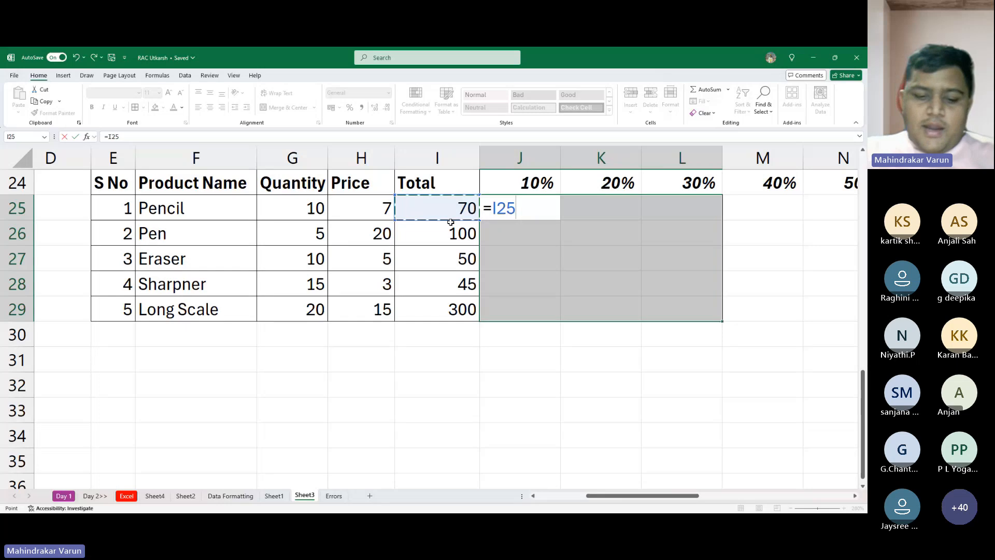
key("F4")
key("F4")
key("F4")
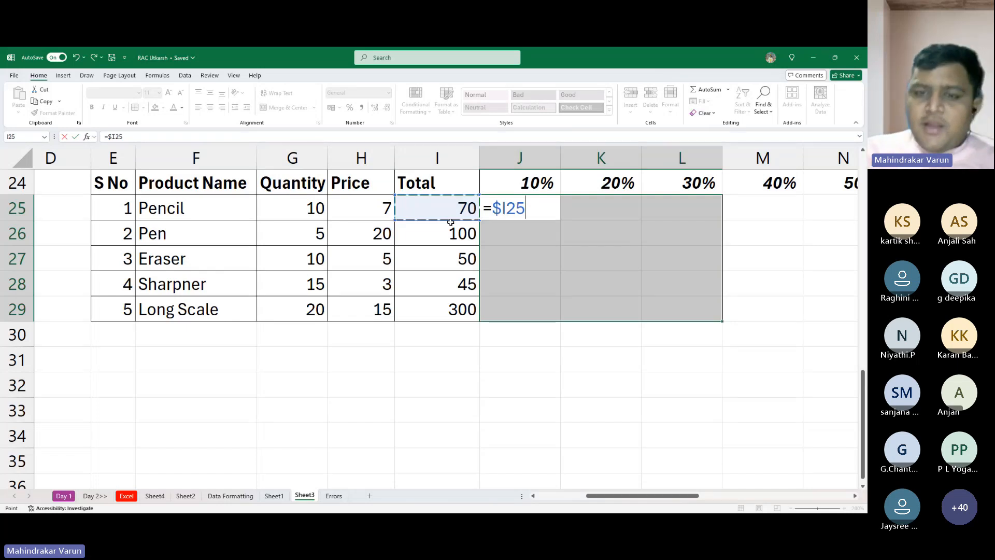
- Complete the formula as =$I25*J$24 with only the rate's row locked, entering it in all of J25:L29 at once
type("*")
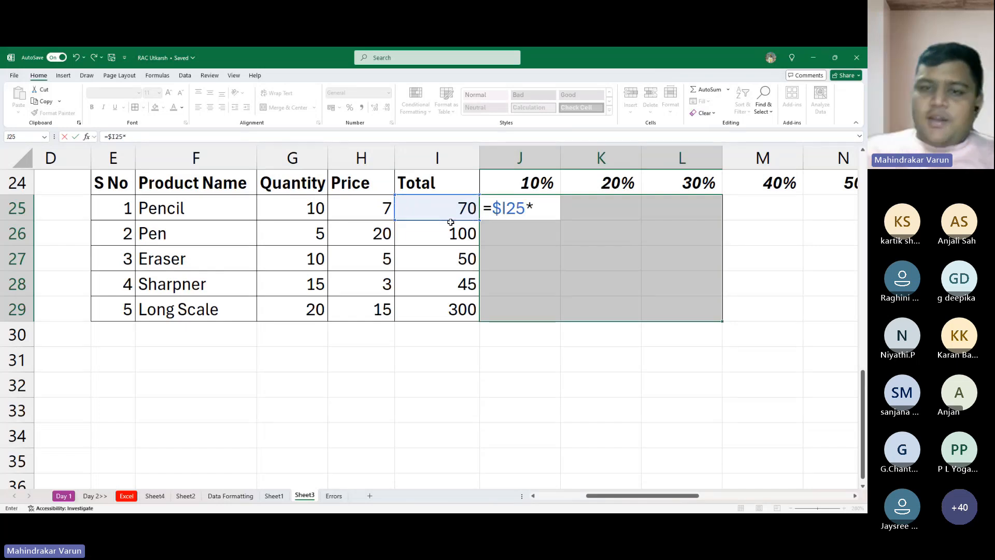
left_click(541, 186)
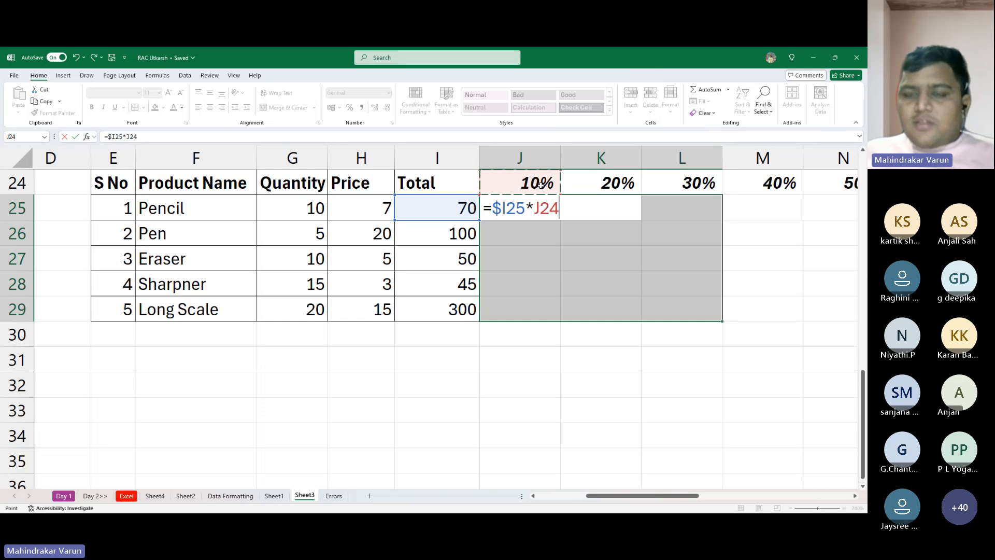
key("F4")
key("F4")
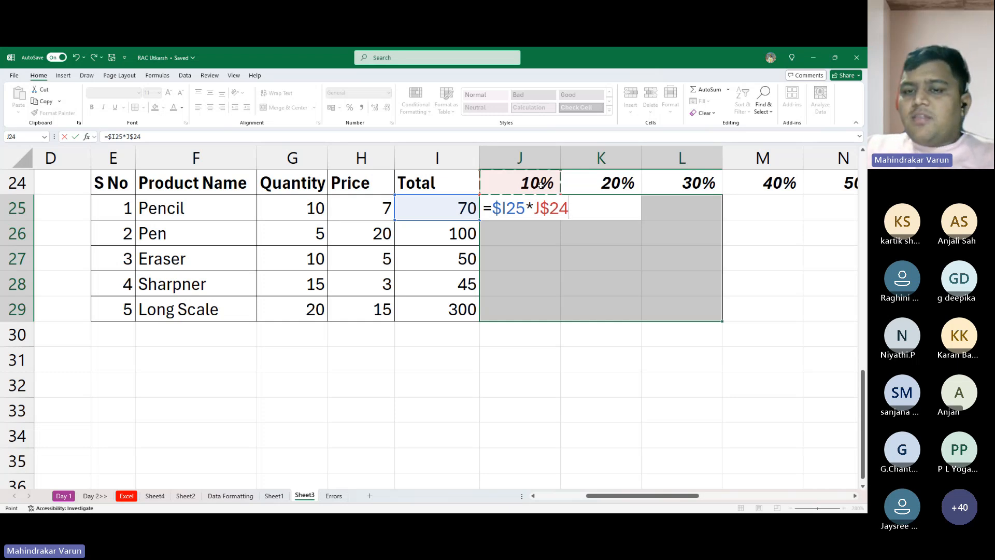
key("ctrl+Return")
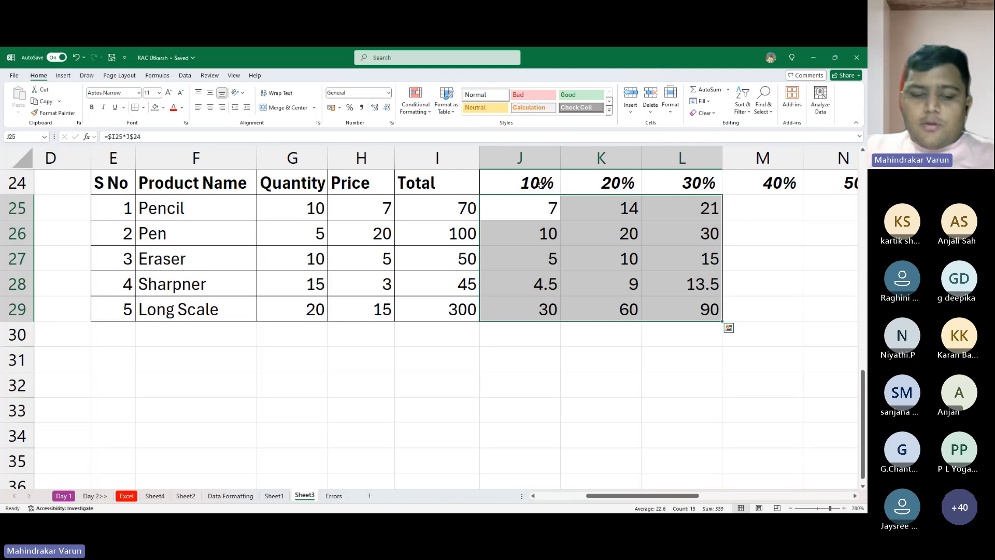
key("F2")
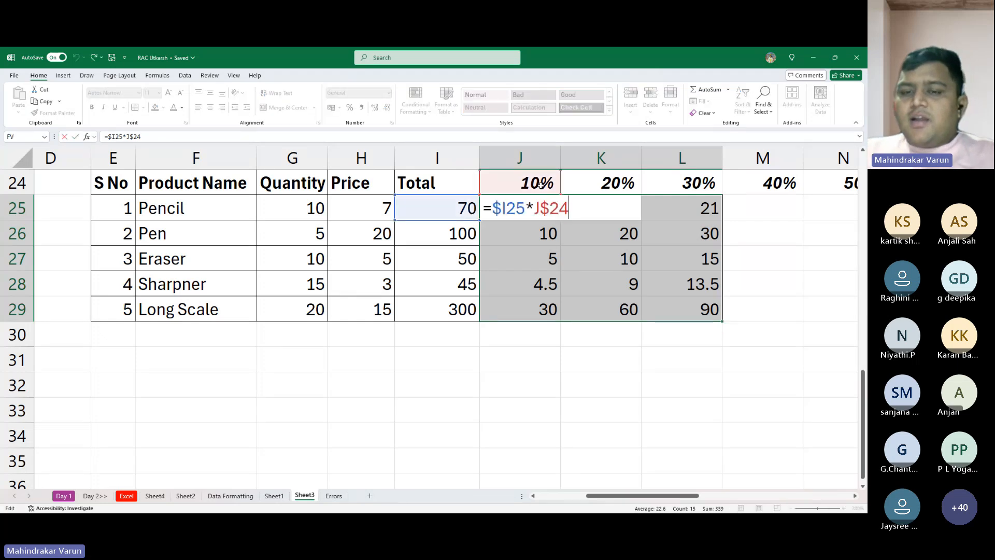
key("Escape")
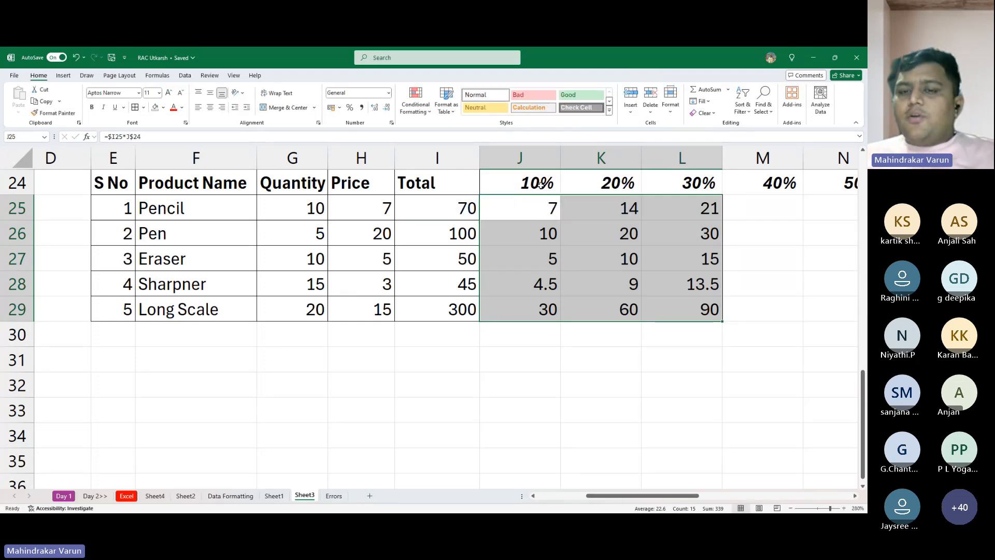
- Clear the discounts in K25:L29 and J26:J29, keeping only Pencil's 10% formula in J25
left_click_drag(600, 207, 695, 308)
key("Delete")
key("Left")
key("Down")
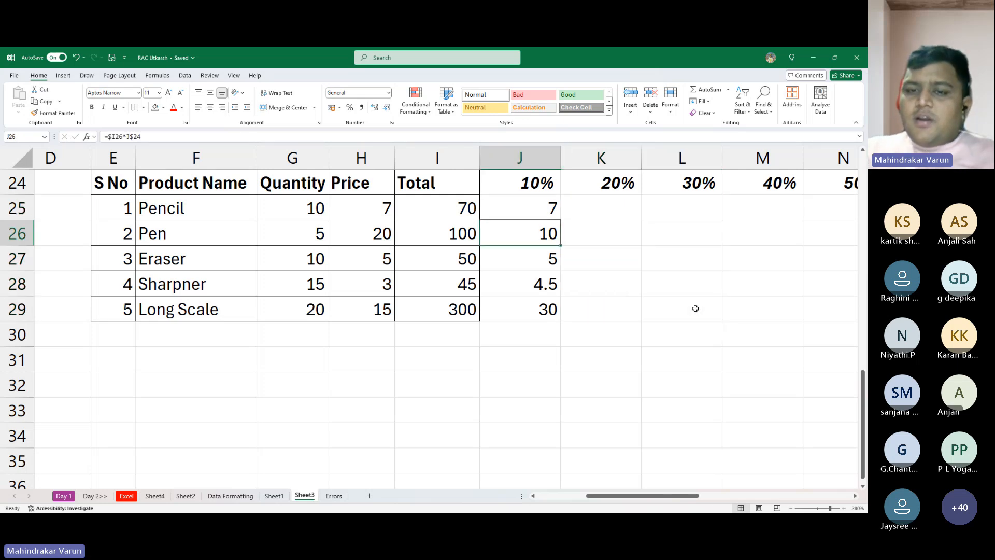
key("shift+Down")
key("shift+Down")
key("shift+Down")
key("Delete")
key("Up")
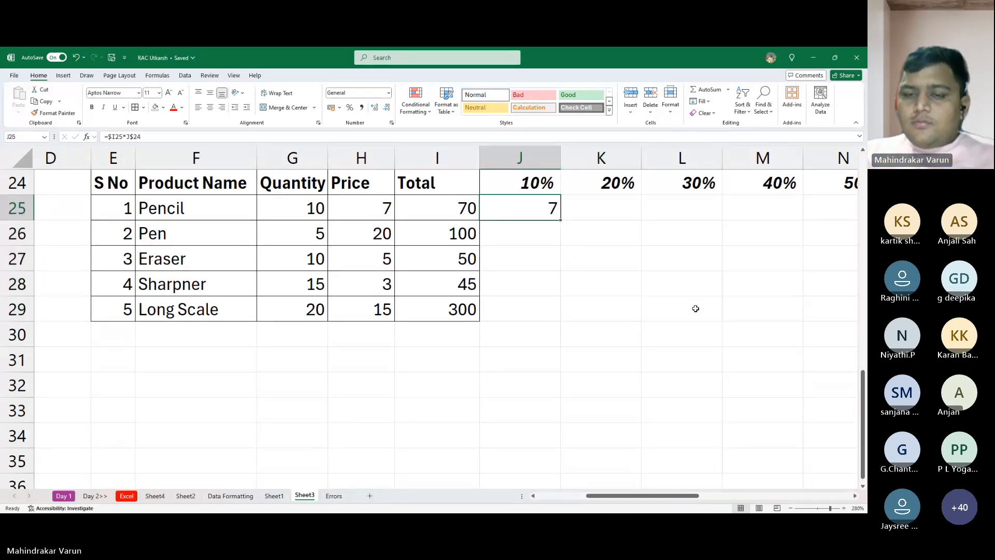
- Select J25:M29 and enter J25's discount formula in the whole range at once, including the 40% column
key("shift+Right")
key("shift+Right")
key("shift+Right")
key("shift+Down")
key("shift+Down")
key("shift+Down")
key("shift+Down")
key("shift+Down")
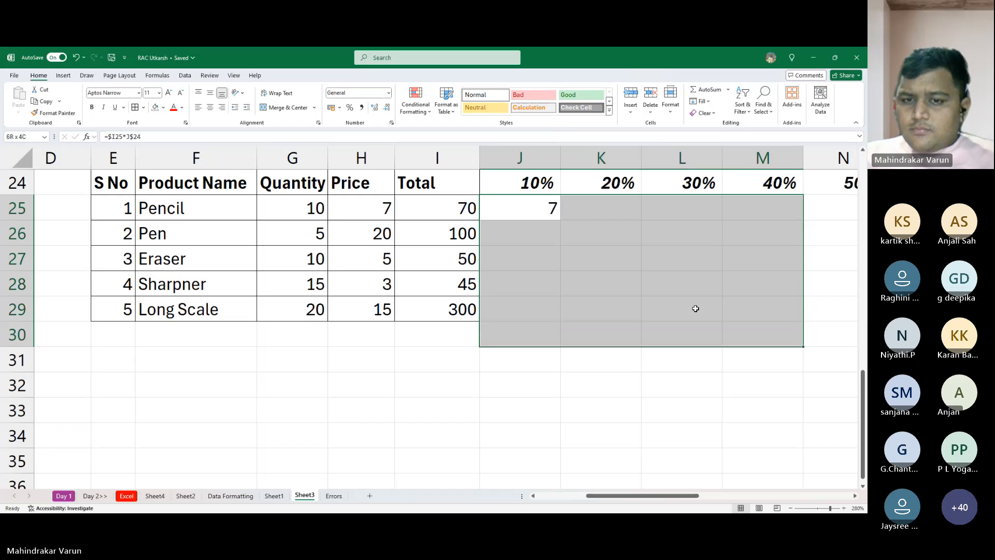
key("shift+Up")
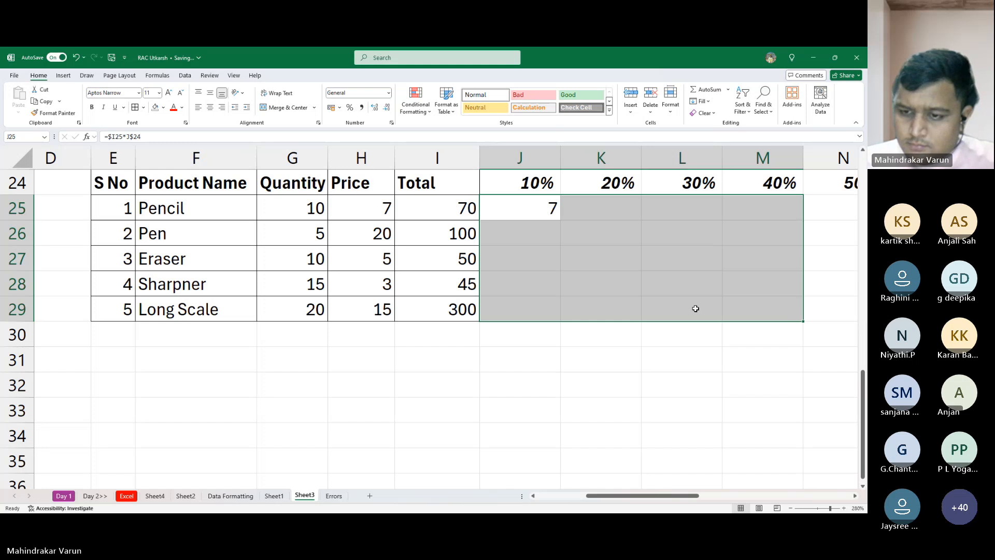
key("alt+Tab")
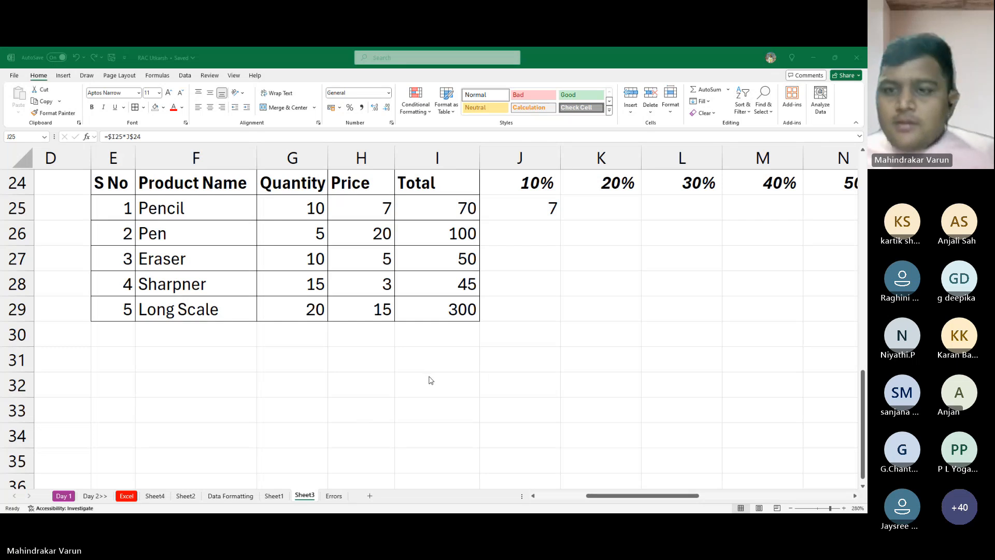
left_click(608, 342)
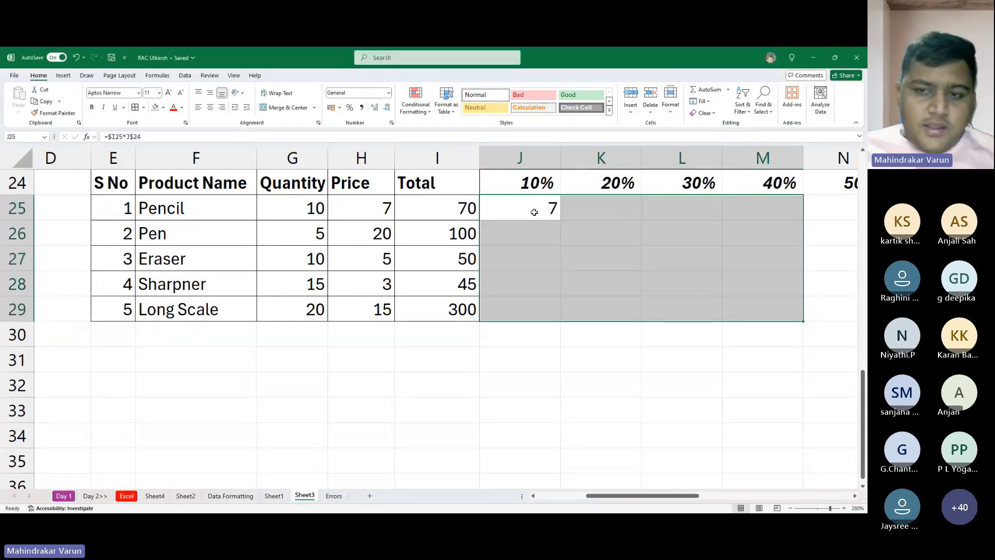
key("F2")
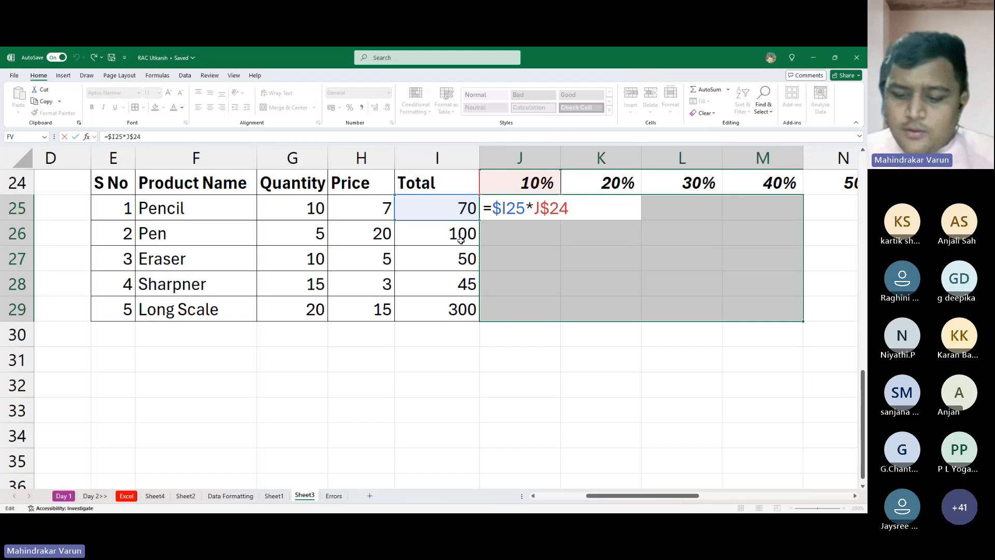
key("ctrl+Return")
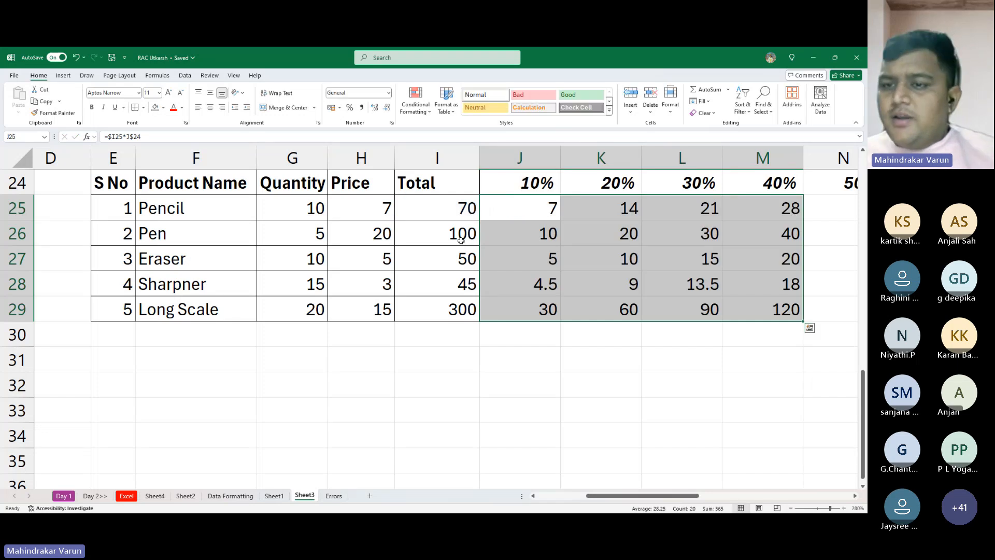
- Inspect the cell references in Pencil's 40% formula and Eraser's 30% formula
left_click(763, 218)
double_click(762, 218)
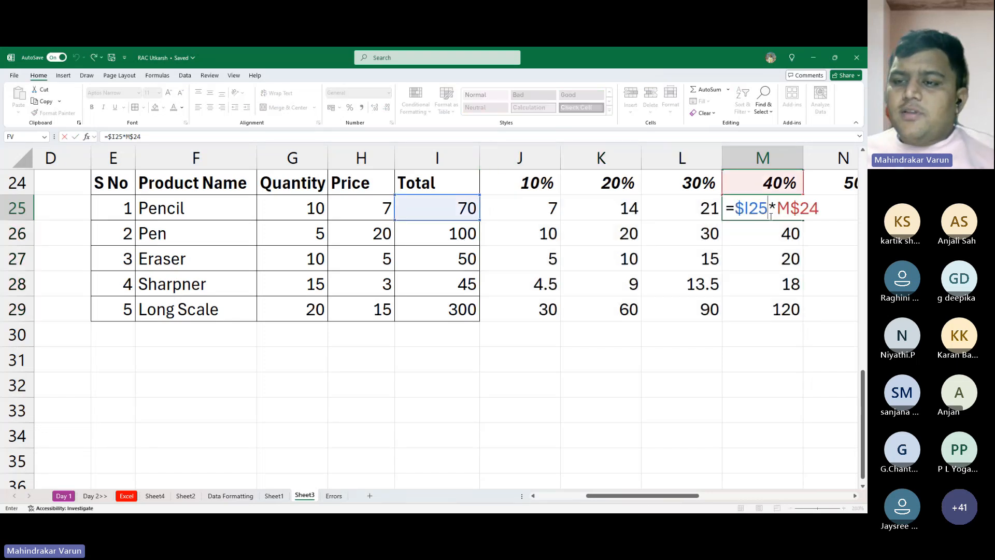
key("Escape")
double_click(687, 259)
key("Escape")
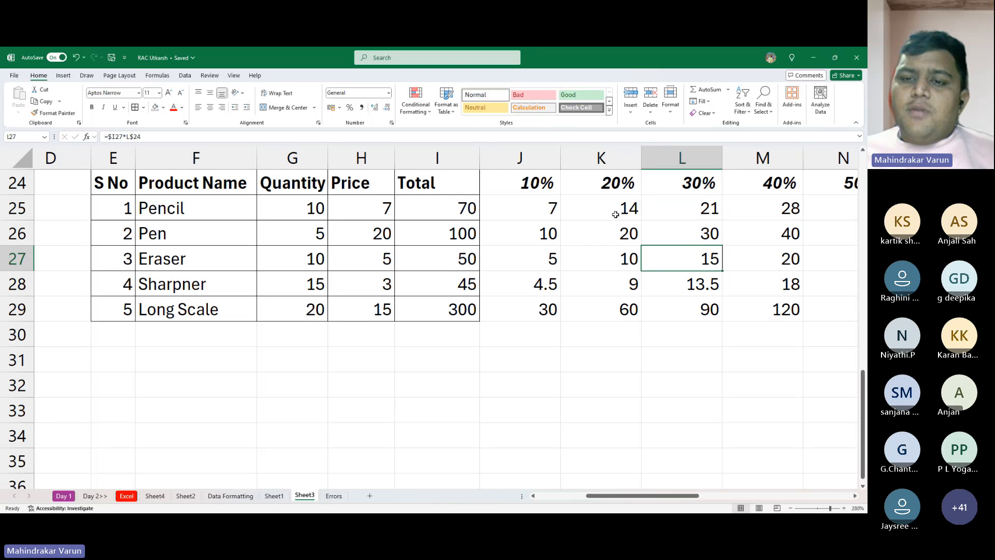
- Clear the discounts in K25:M29 and J26:J29, leaving only Pencil's 10% formula
left_click_drag(576, 211, 753, 309)
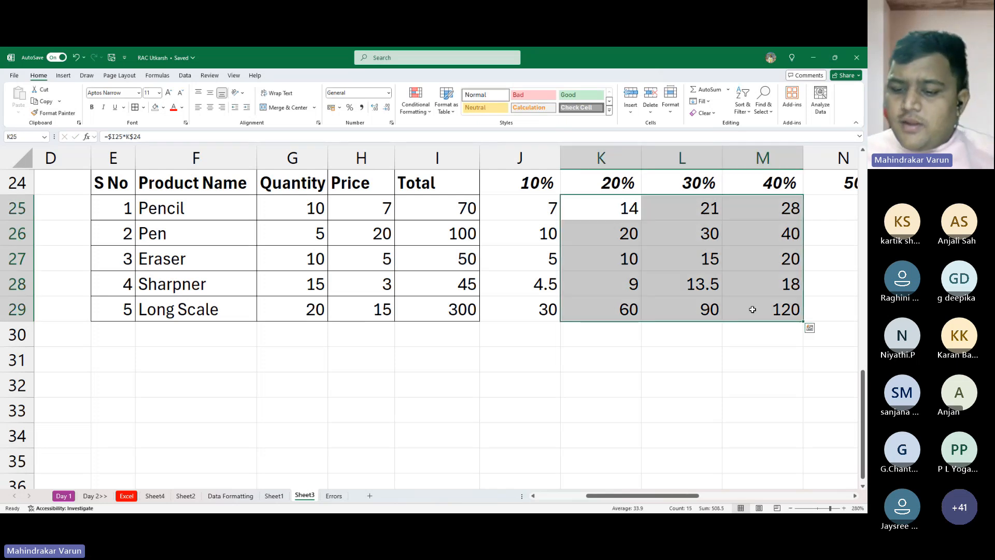
key("Delete")
key("Left")
key("Down")
key("shift+Down")
key("shift+Down")
key("shift+Down")
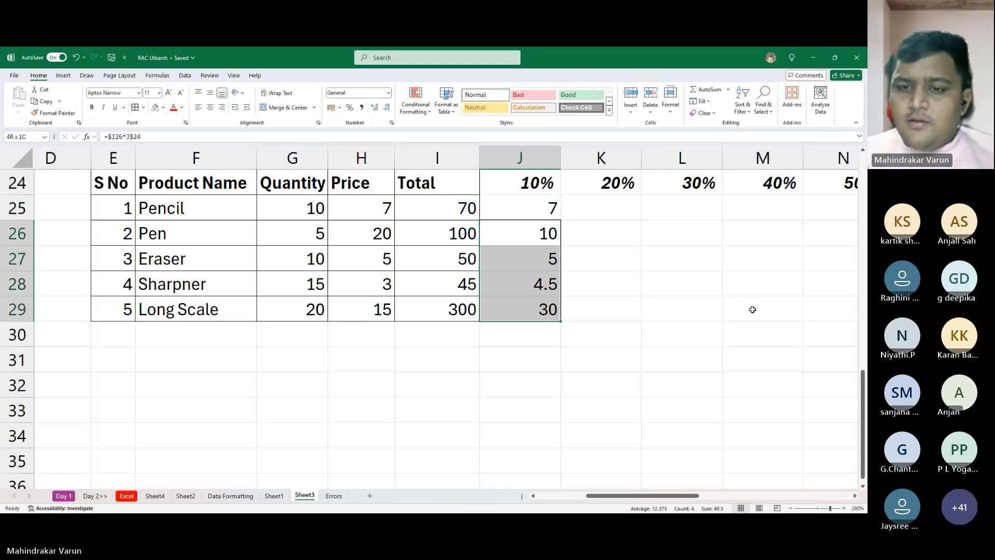
key("Delete")
key("Up")
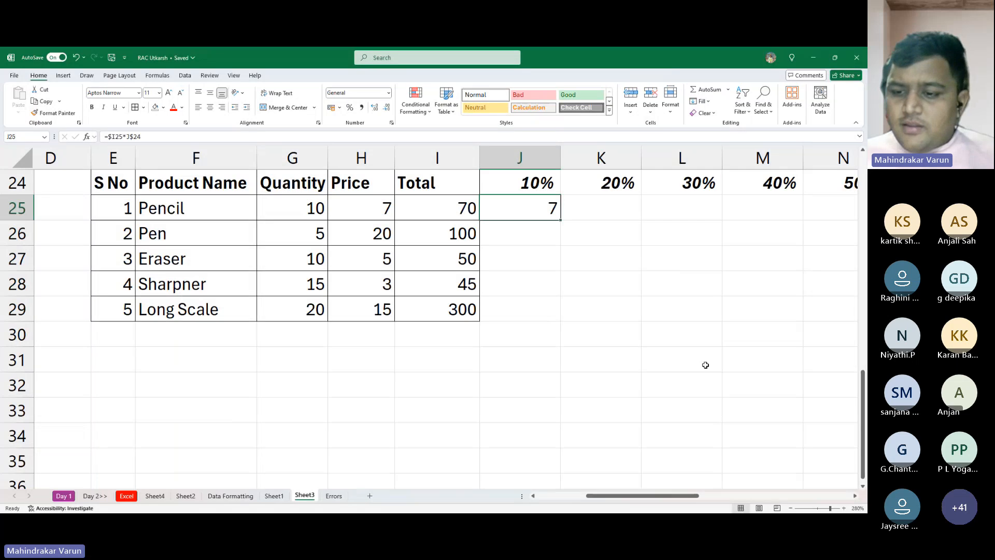
- Fill J25's discount formula across and down through L29, and inspect Sharpner's 30% formula
left_click(849, 442)
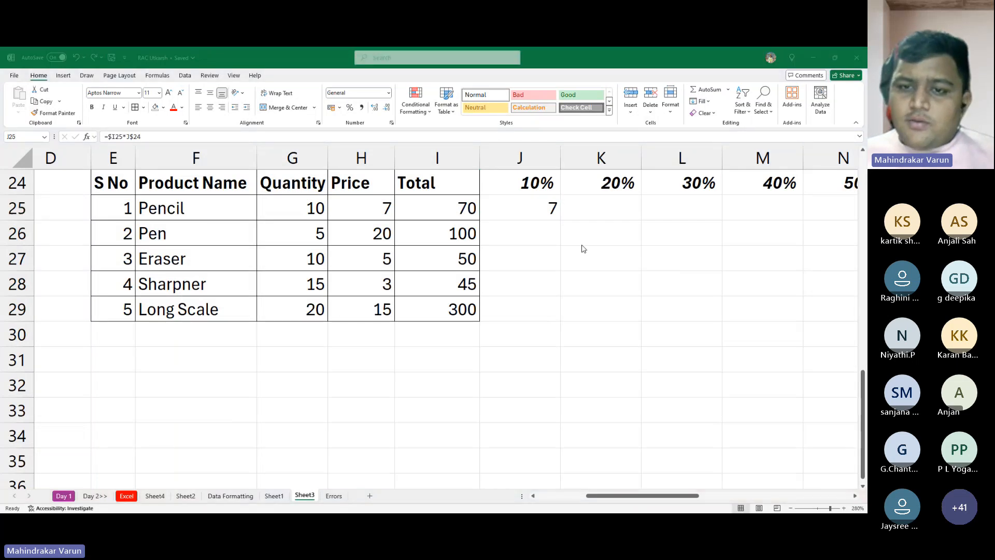
left_click(504, 201)
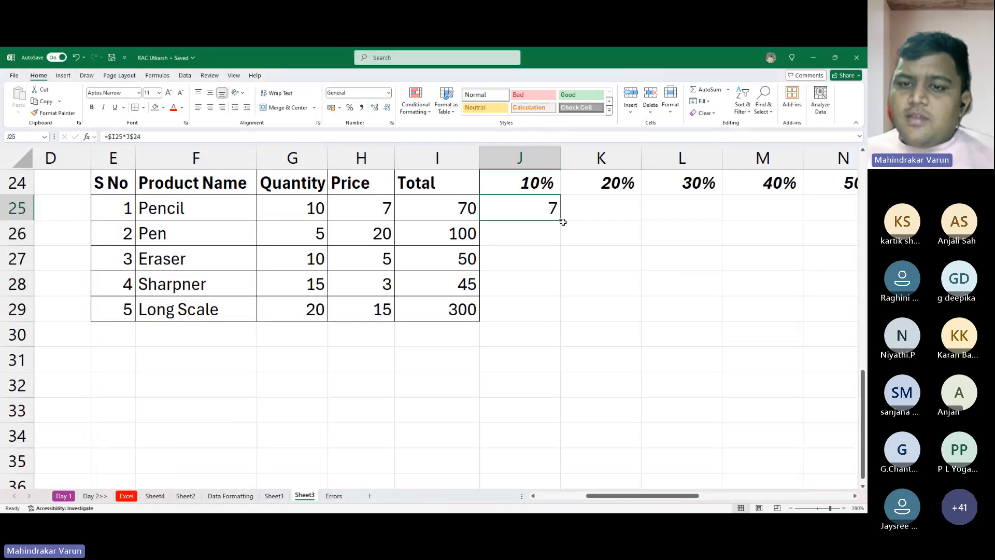
left_click_drag(563, 222, 717, 314)
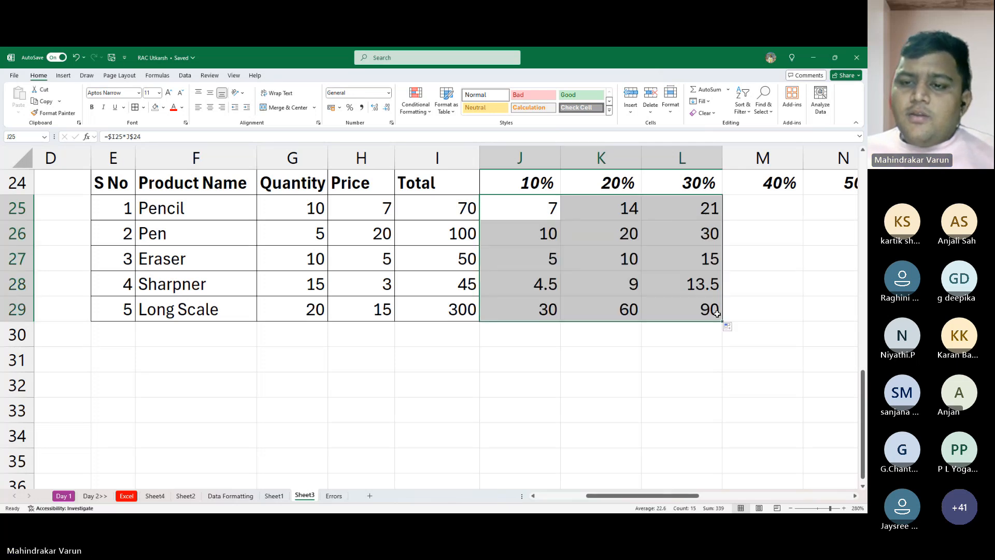
double_click(691, 280)
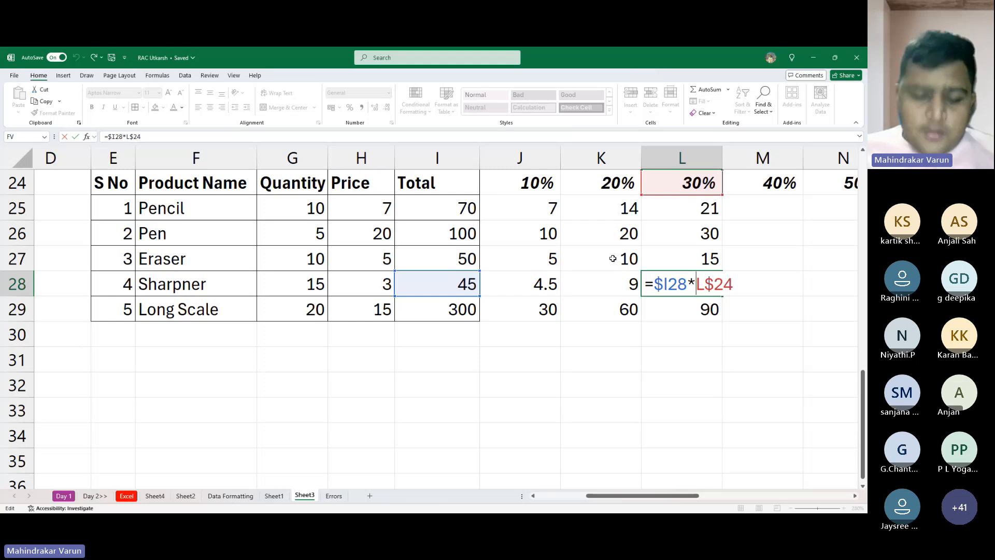
- Enter the note "To freeze a cell or Range: $before Alphabet & Number" in H32 below the product table
left_click(411, 370)
key("Left")
key("Down")
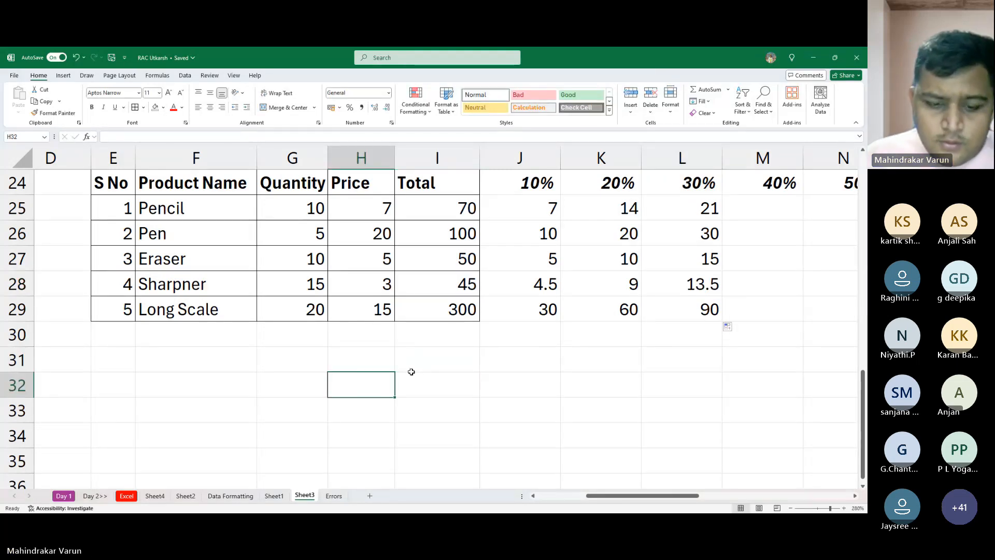
type("T")
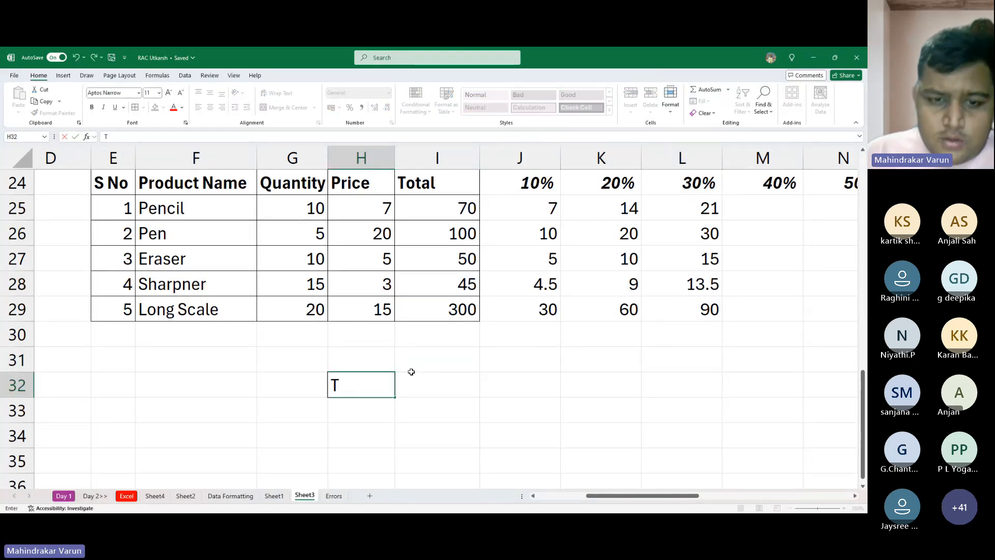
type("o lo")
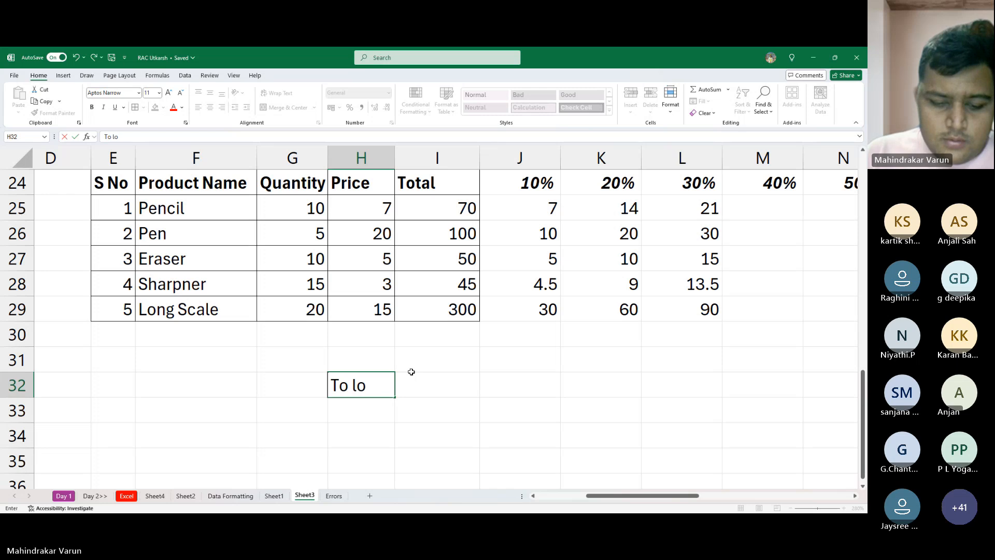
key("BackSpace")
key("BackSpace")
type("fre")
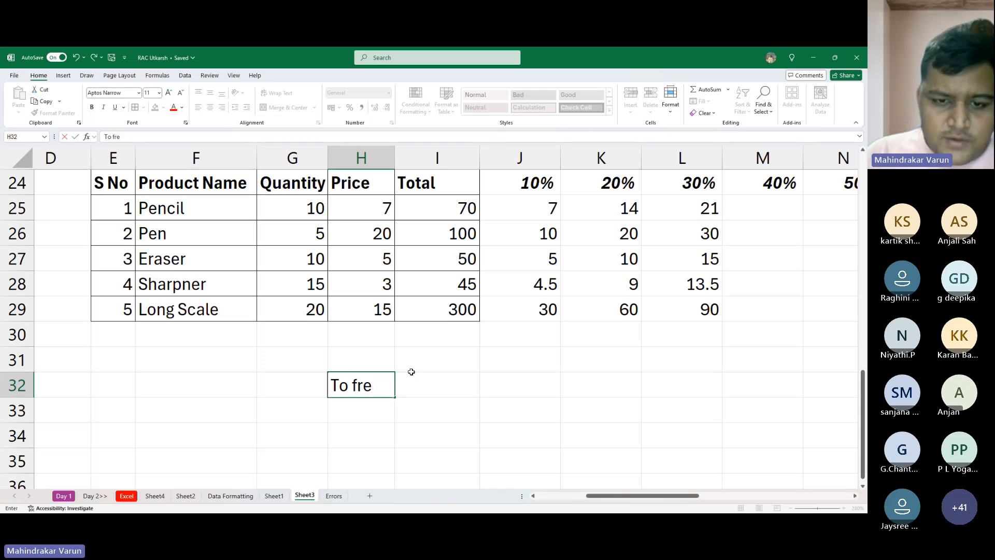
type("eze a")
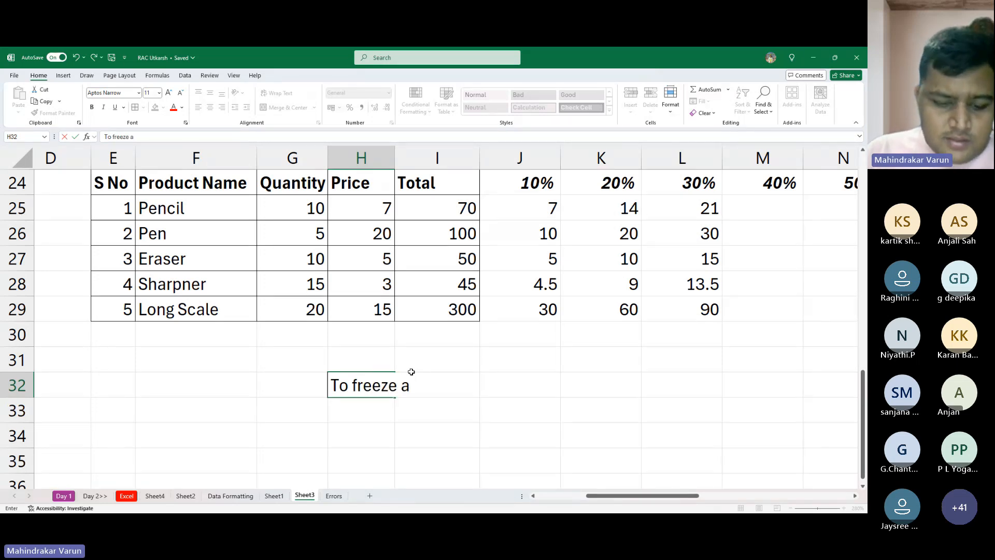
type(" celm")
key("BackSpace")
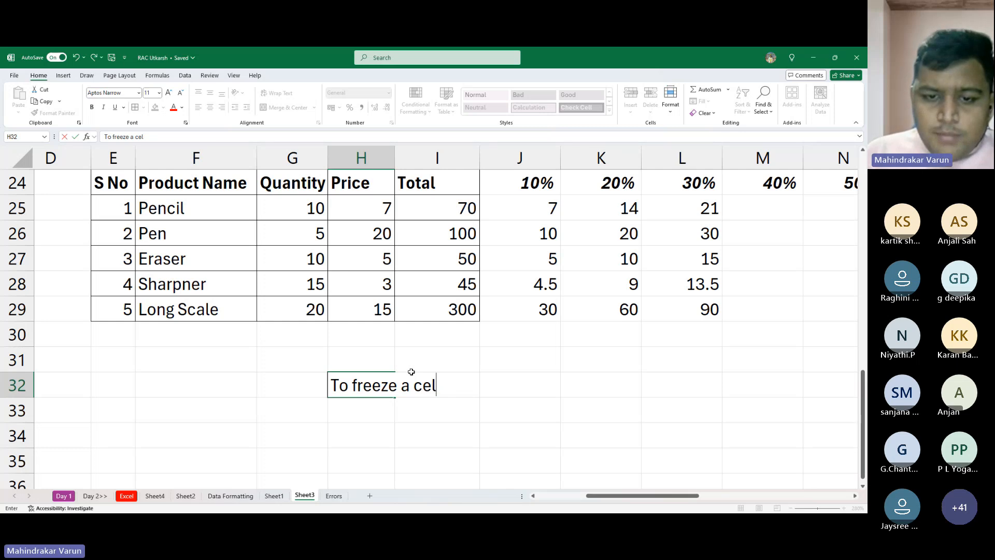
type("l o")
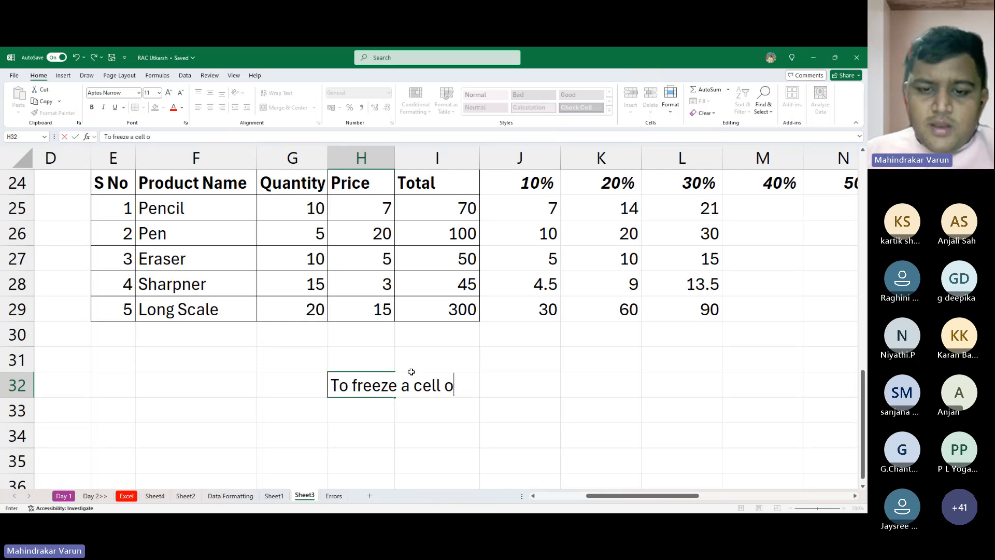
type("r ")
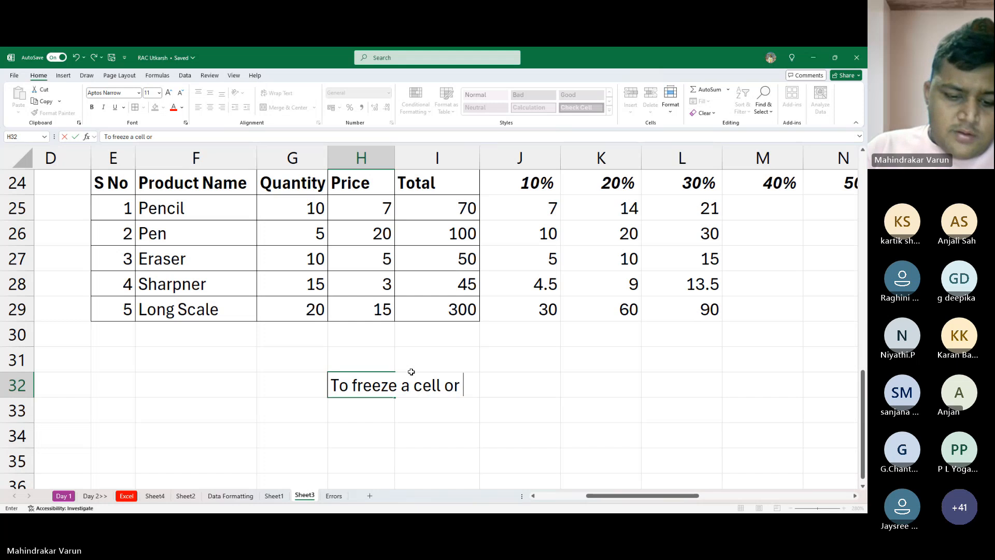
type("Range")
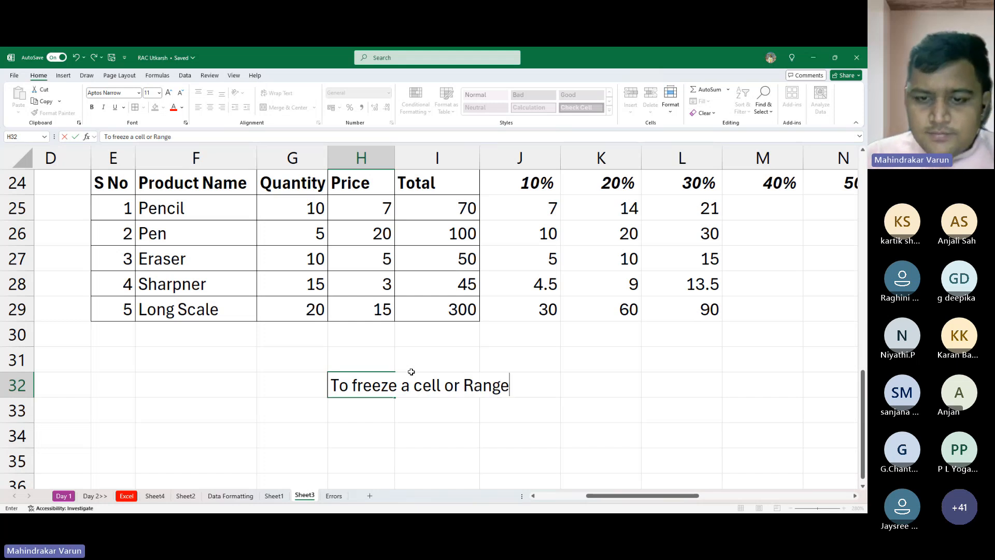
type(":")
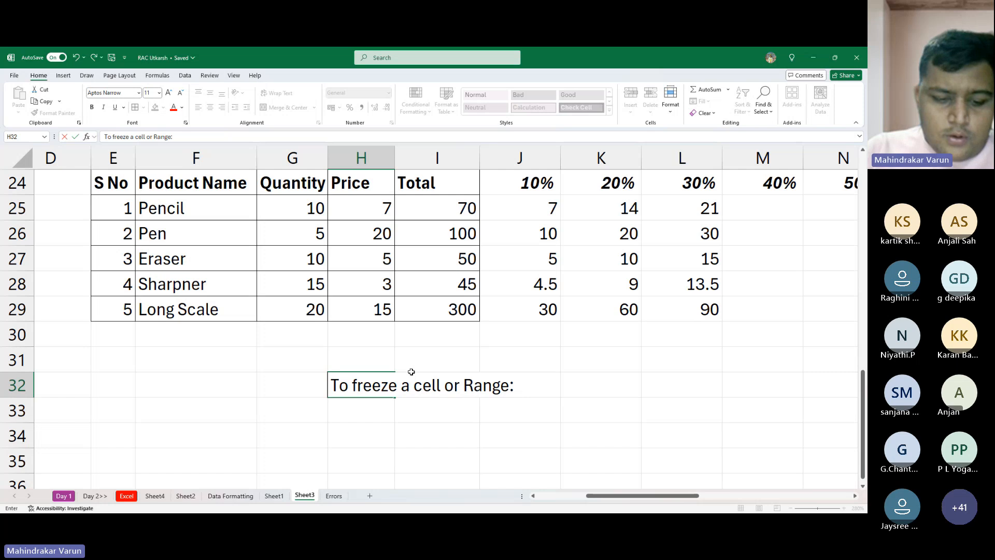
type(" $be")
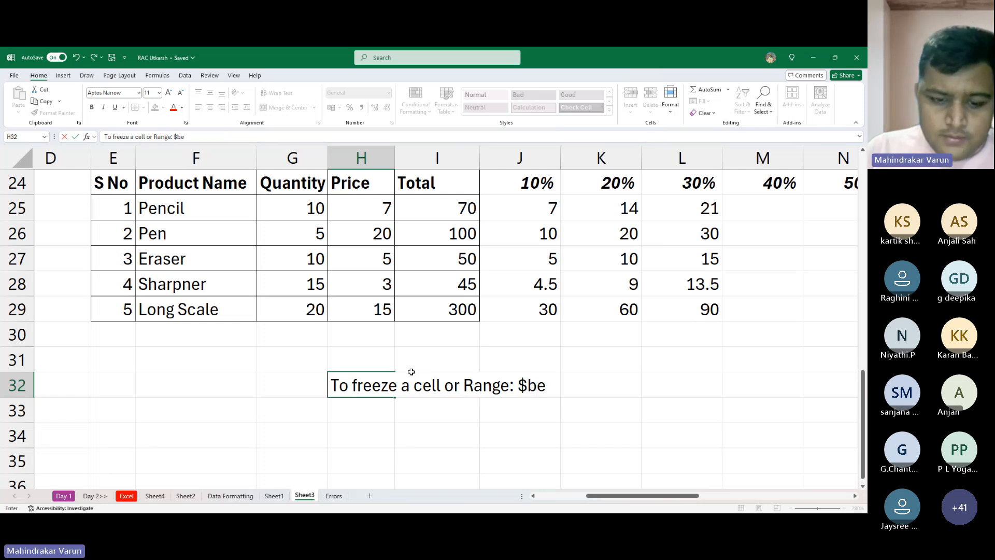
type("fo")
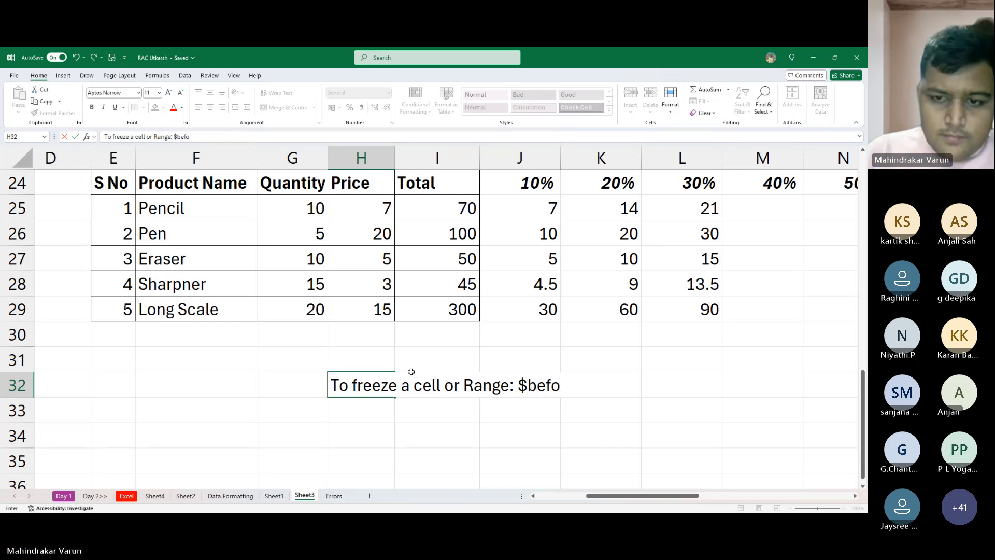
type("re A")
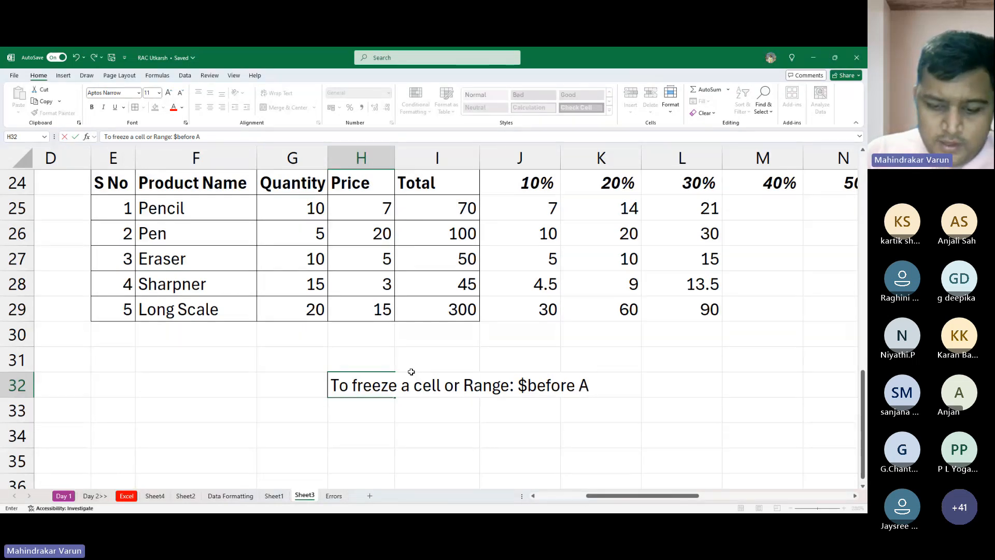
type("lphabet ")
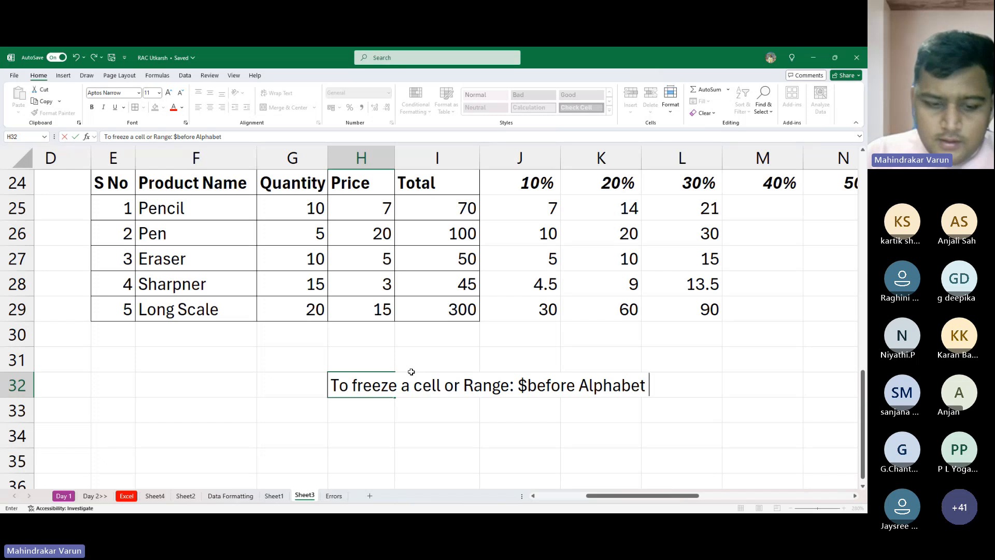
type("& ")
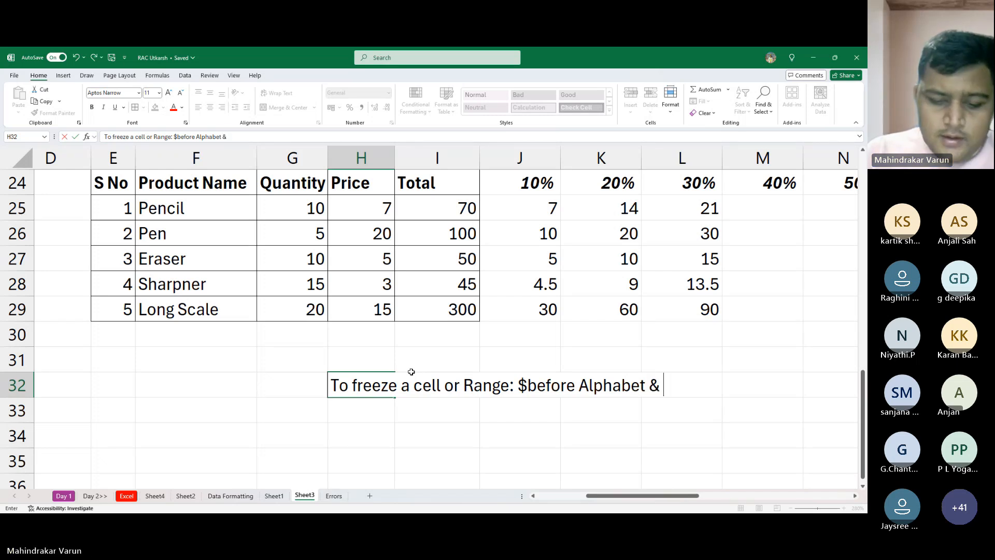
type("Number")
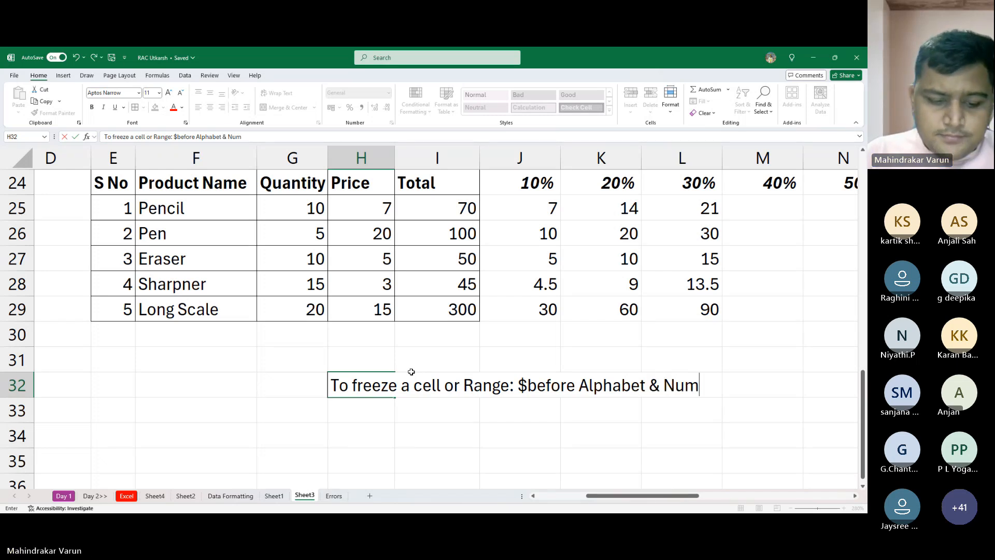
key("Return")
- Append "(F4 Key - 1 time)" to the end of the freezing note in H32
key("Up")
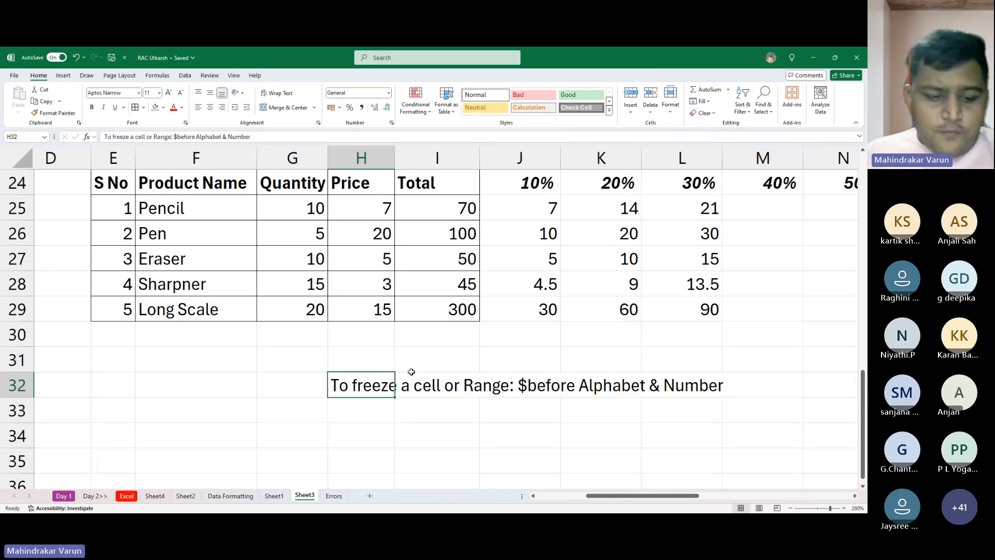
key("F2")
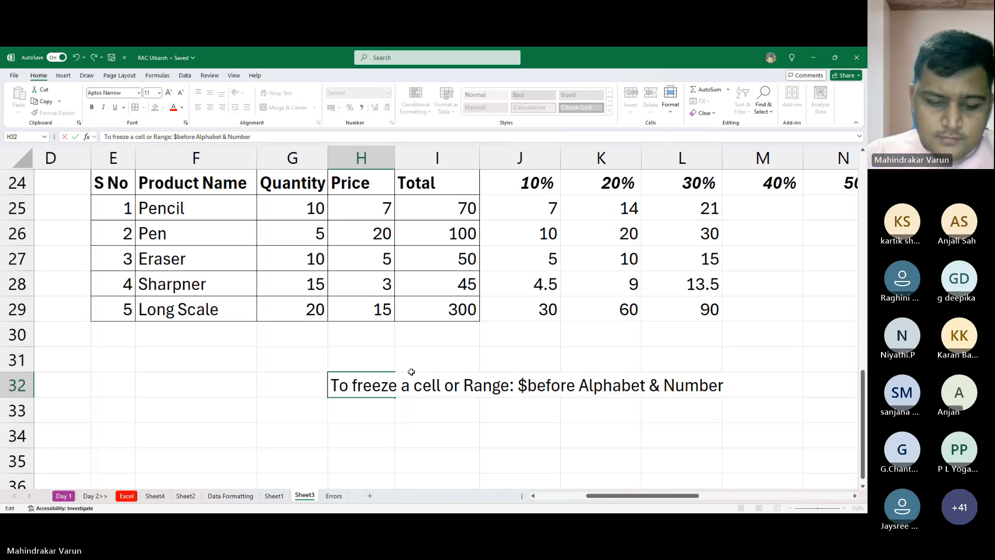
type("(f4")
key("BackSpace")
key("BackSpace")
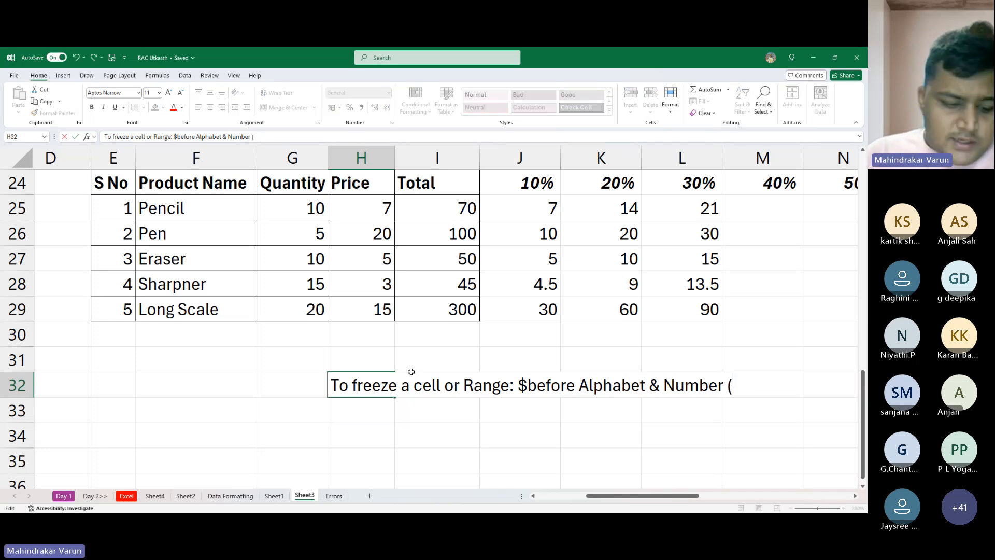
type("F4")
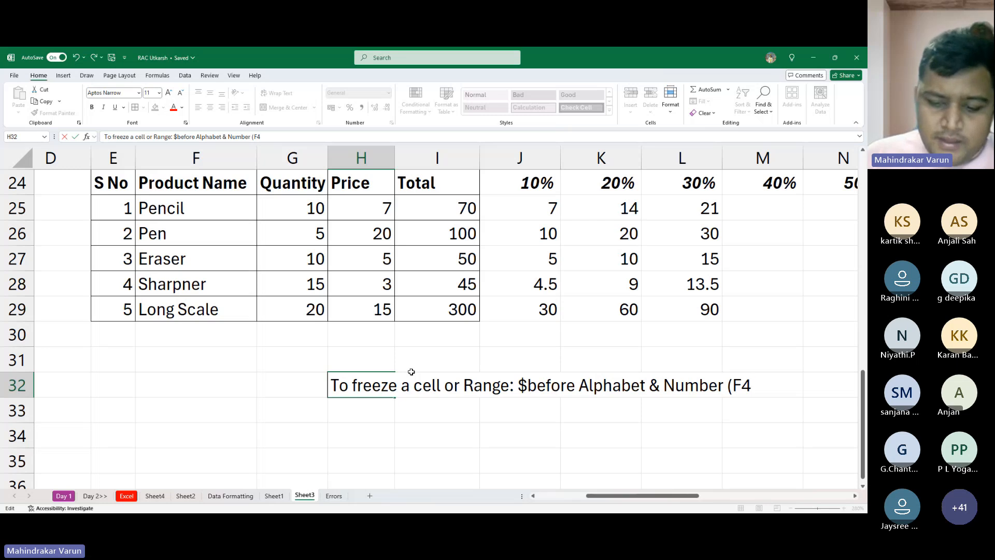
type("K")
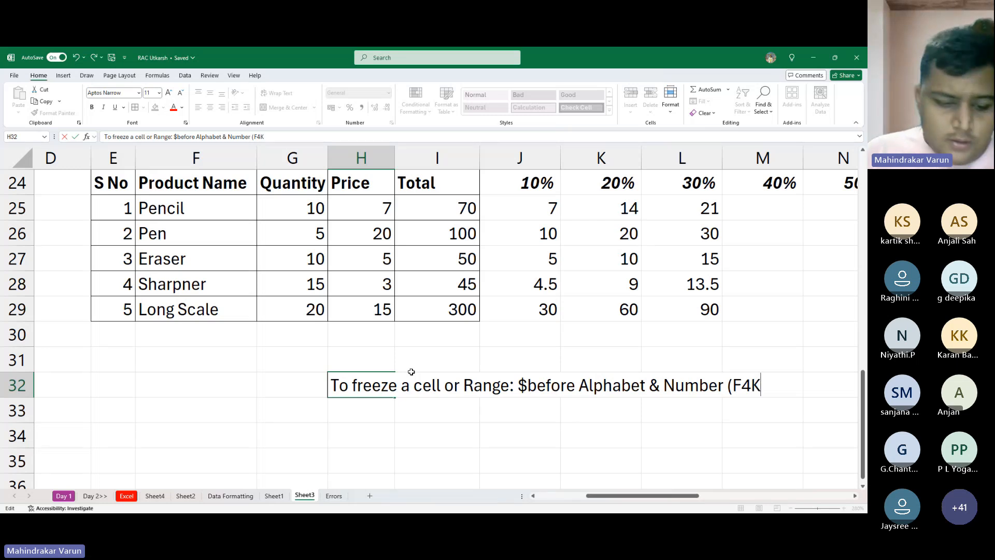
key("BackSpace")
type("kEY")
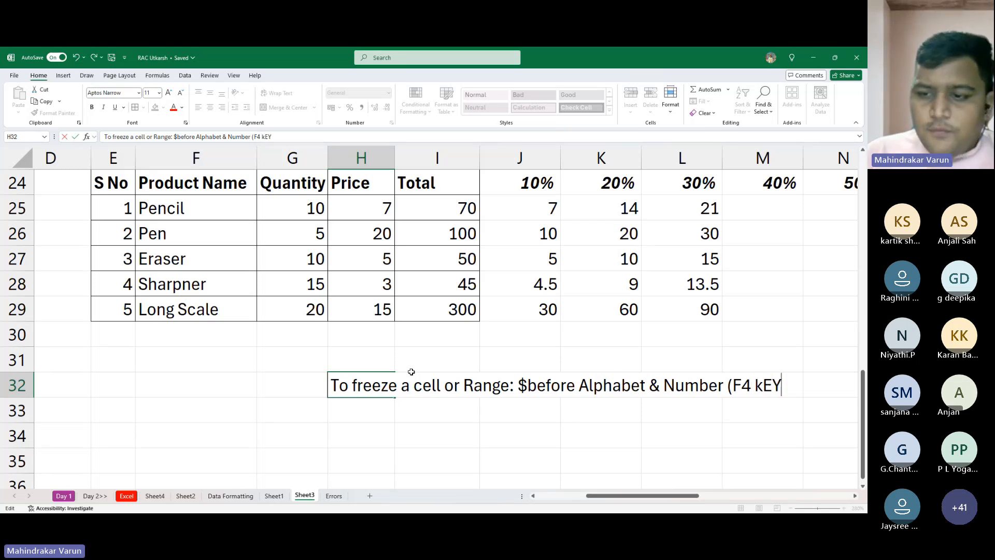
key("BackSpace")
key("BackSpace")
key("BackSpace")
type("Key - ")
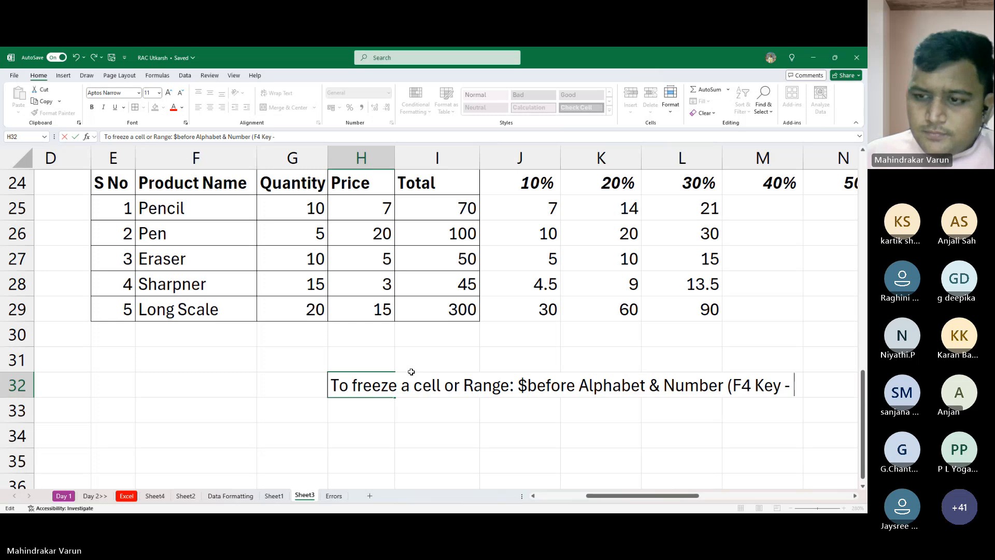
type("T")
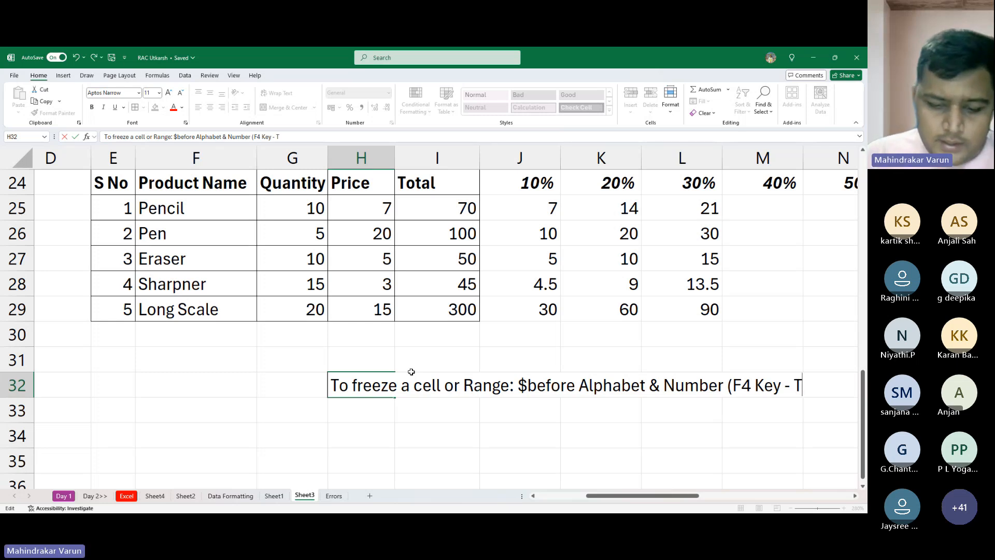
key("BackSpace")
type("1 time")
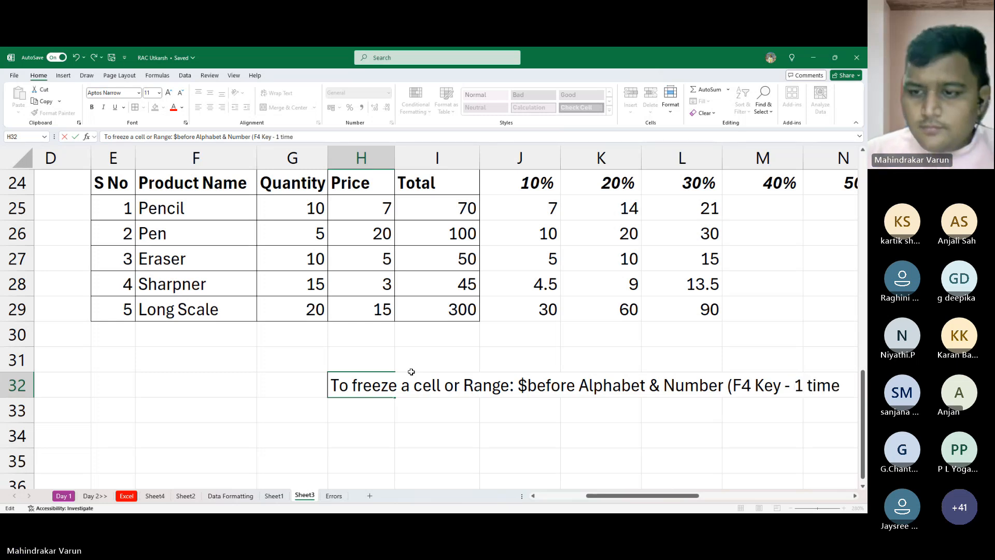
key("Return")
key("Up")
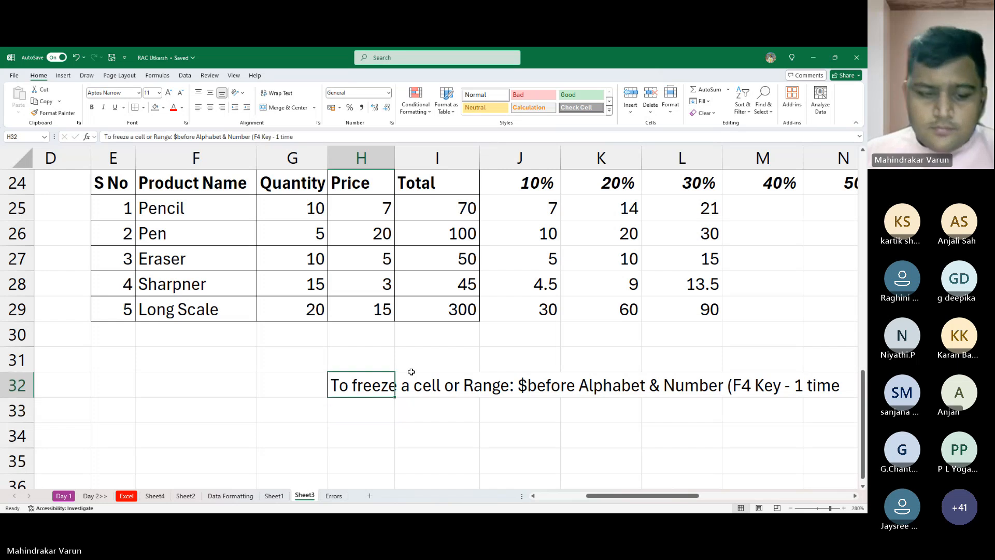
key("F2")
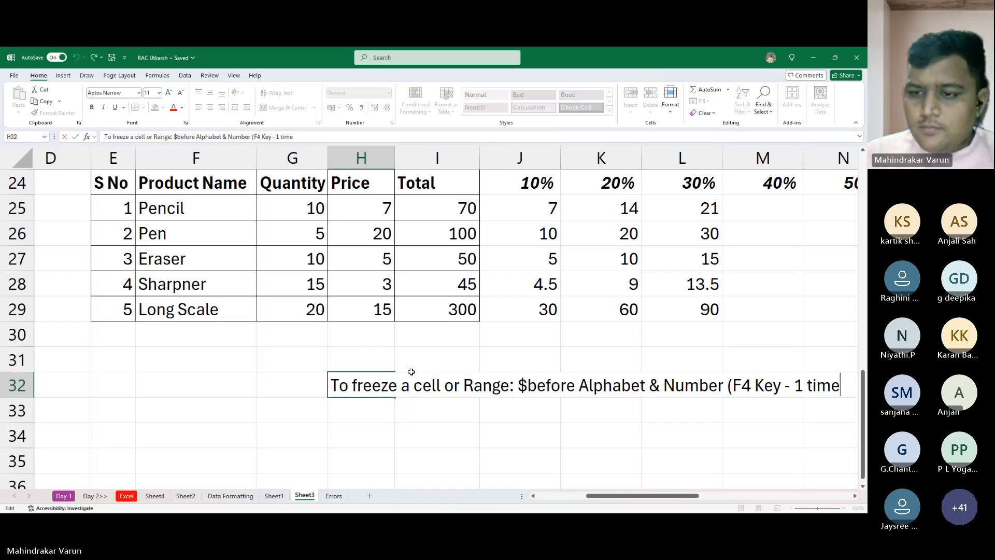
type(")")
key("Return")
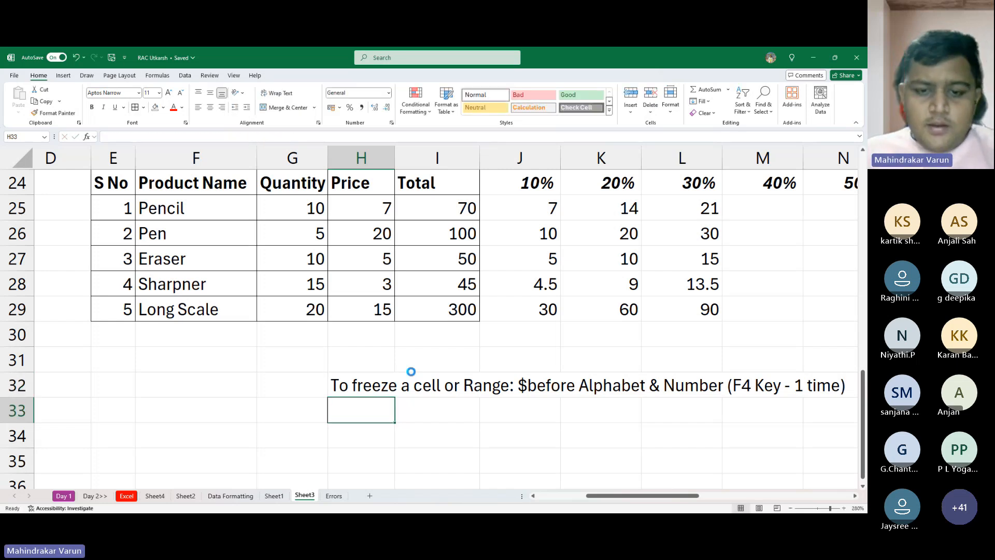
- Copy the H32 note down into H33 and remove "& Number" from the copy
key("ctrl+d")
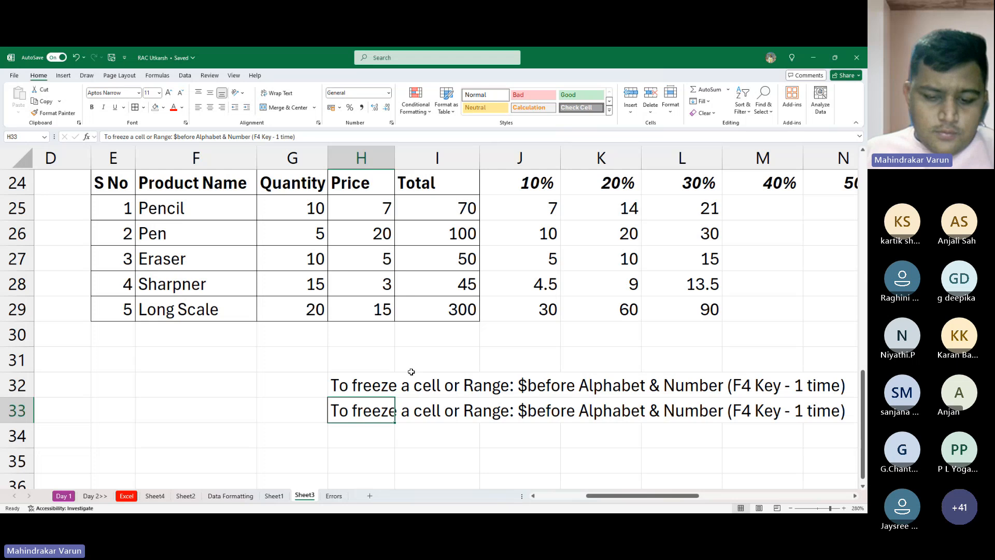
key("F2")
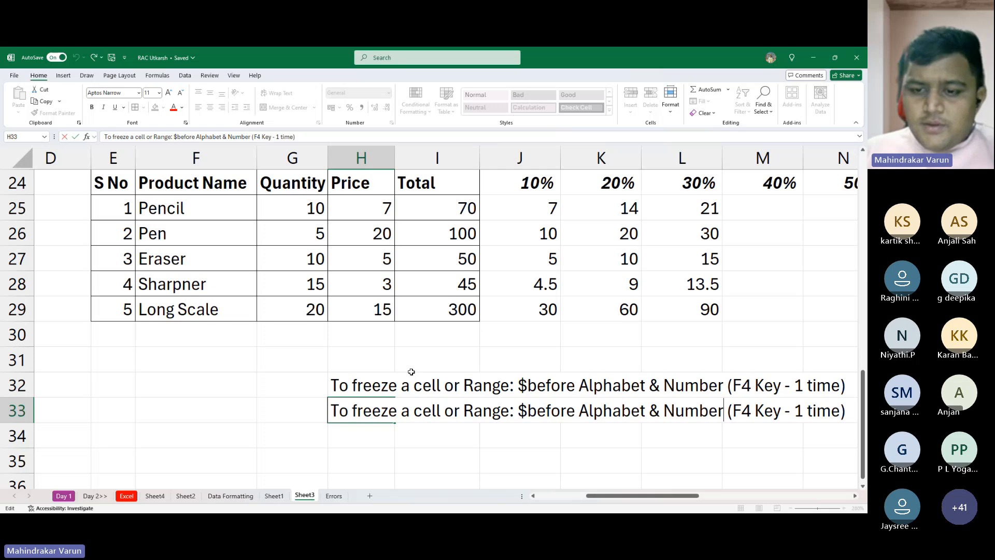
key("ctrl+shift+Left")
key("ctrl+shift+Left")
key("BackSpace")
key("BackSpace")
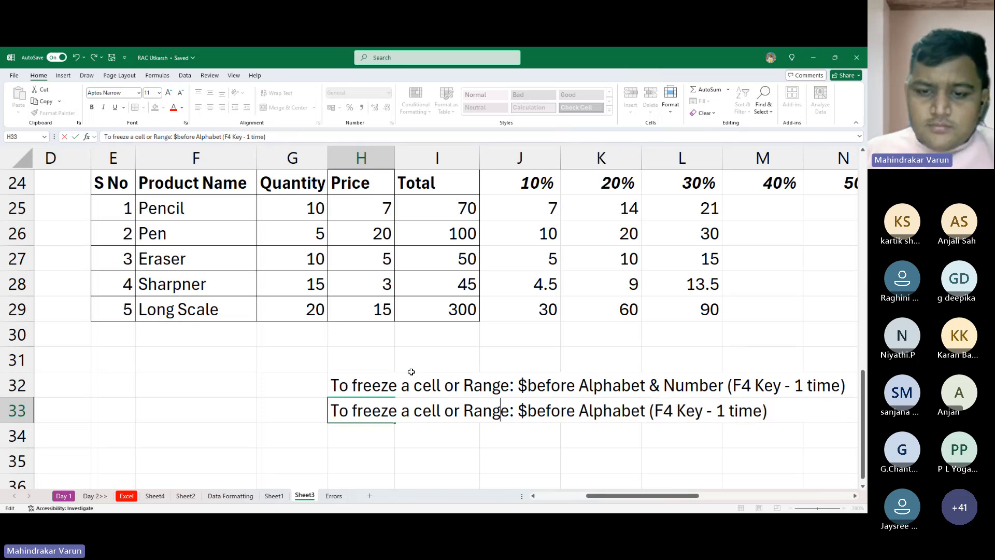
- Replace "a cell or Range" with "Coloumn" in the H33 note
key("ctrl+shift+Left")
key("ctrl+shift+Left")
key("ctrl+shift+Left")
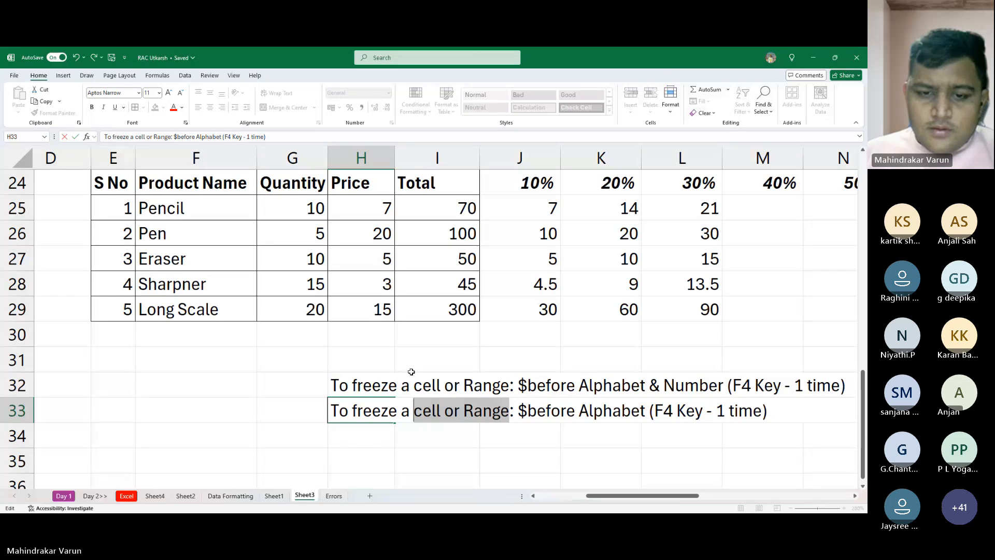
key("ctrl+shift+Left")
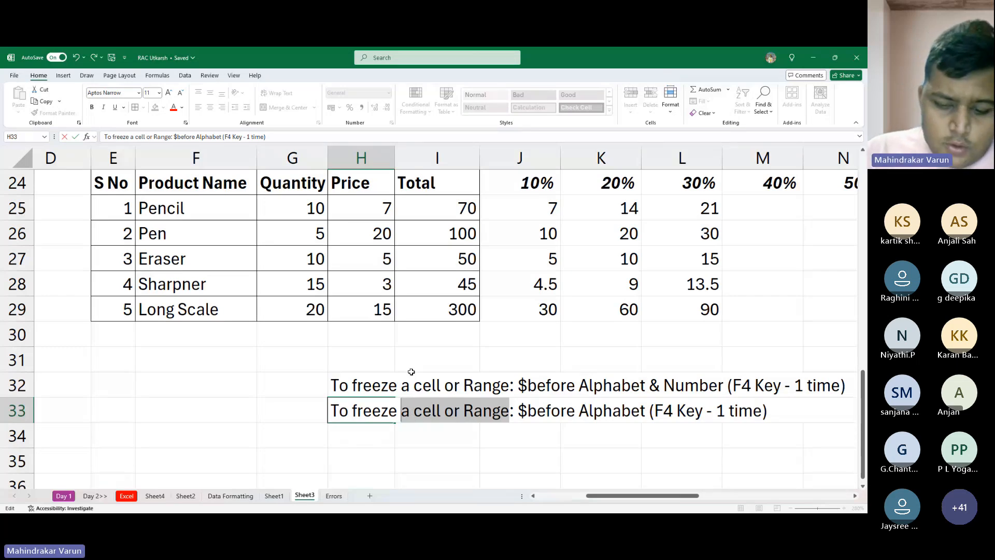
type("Coloumn")
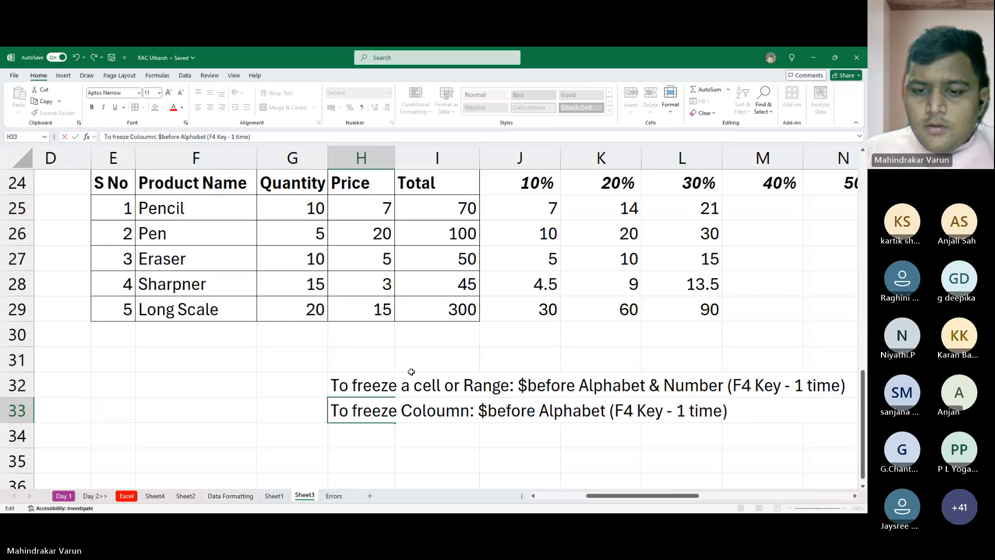
- Replace "Coloumn" with "Row" in the H33 note
key("Right")
key("Right")
key("Right")
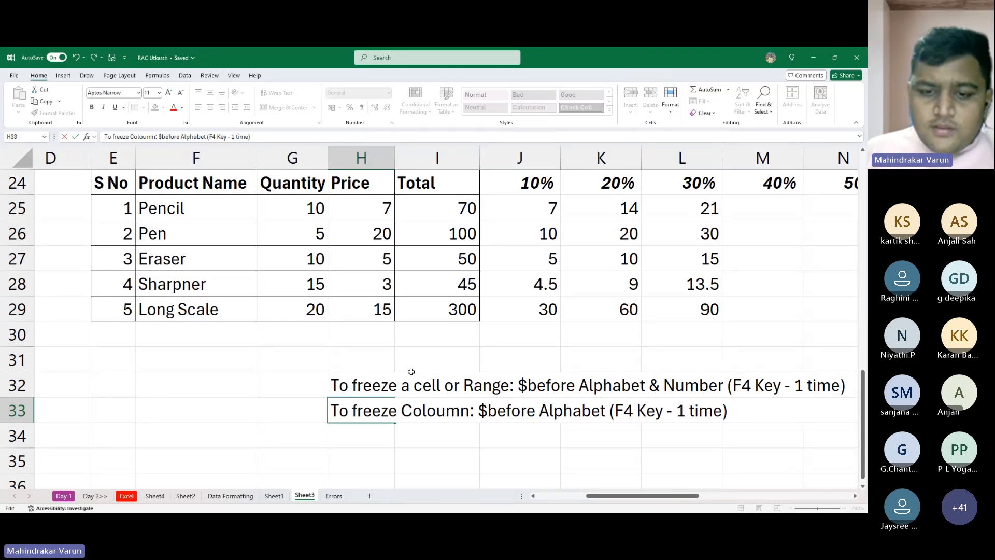
key("ctrl+shift+Left")
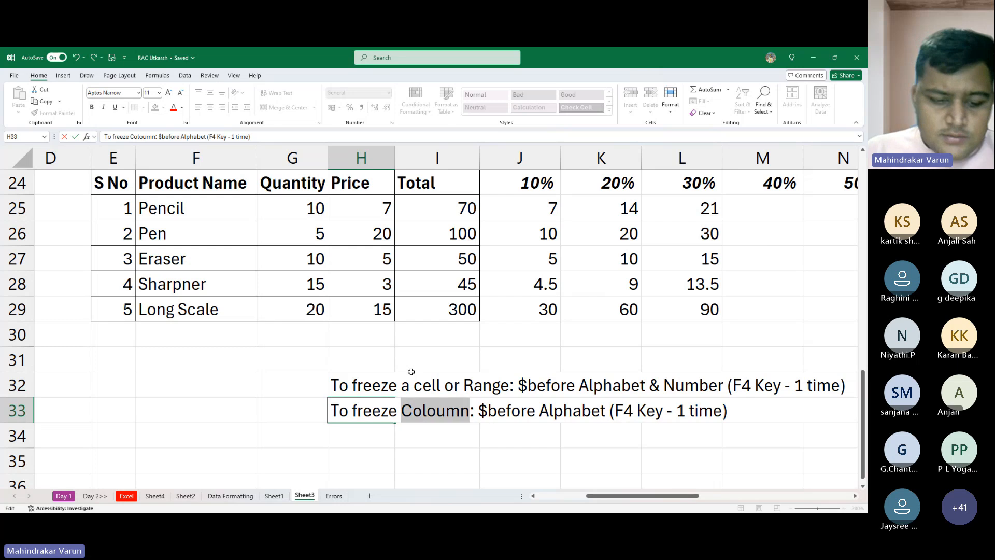
type("Row")
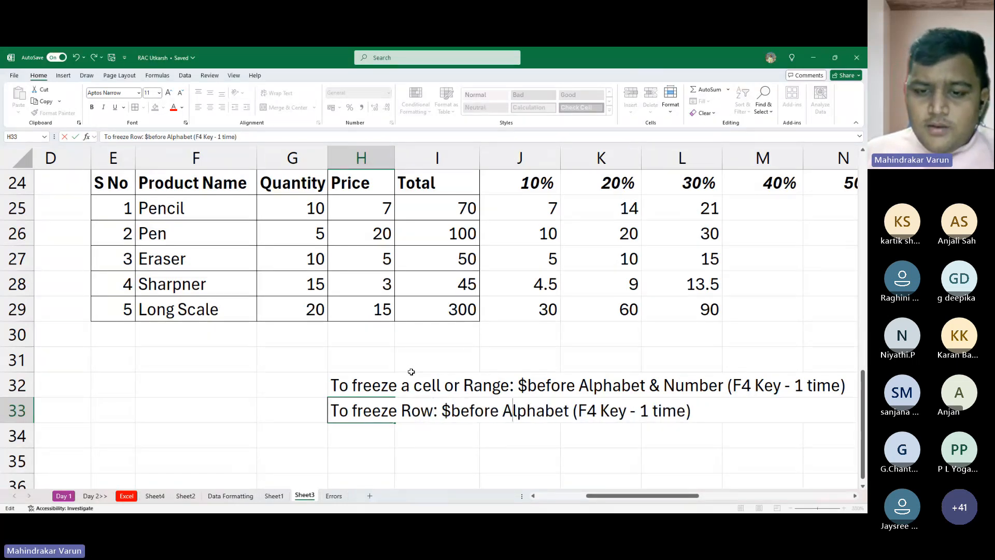
- Reword the rule in the H33 note, before its parentheses, to "$ before Number Only"
key("Left")
key("Left")
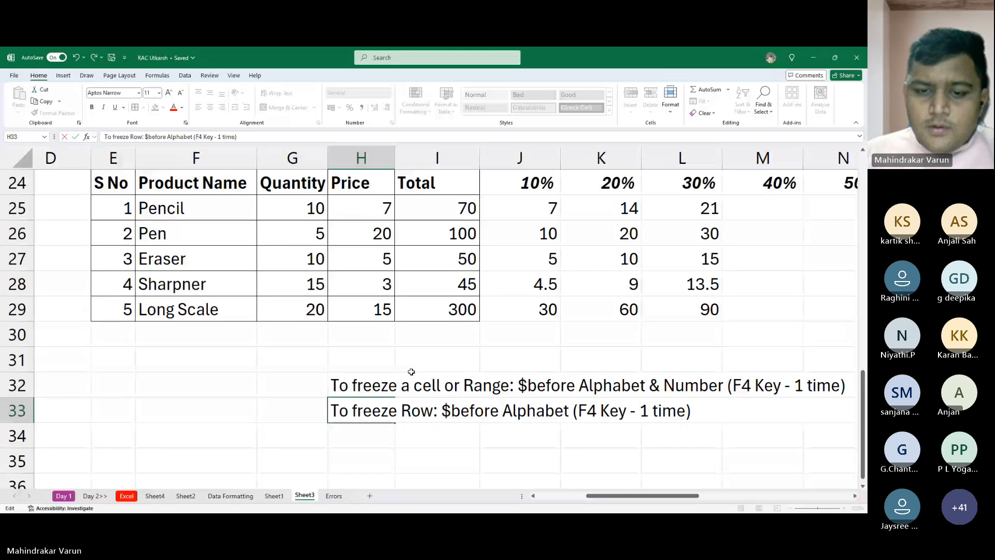
key("Right")
key("Right")
key("ctrl+shift+Right")
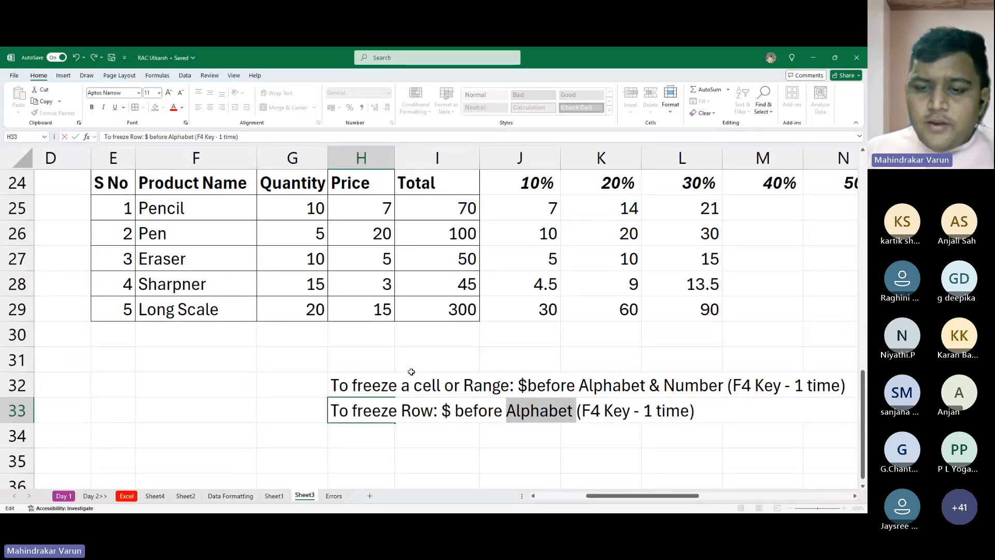
type("Number ")
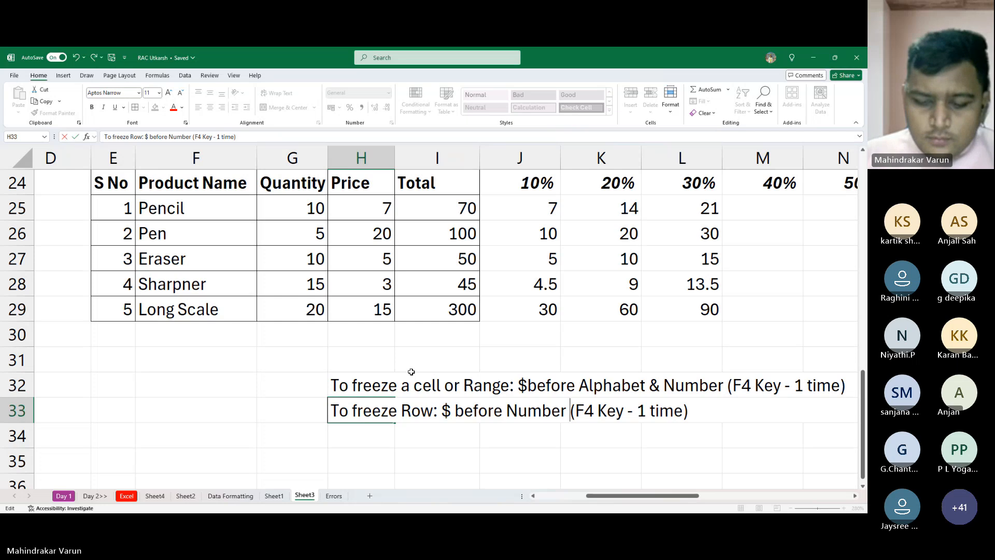
type("Only")
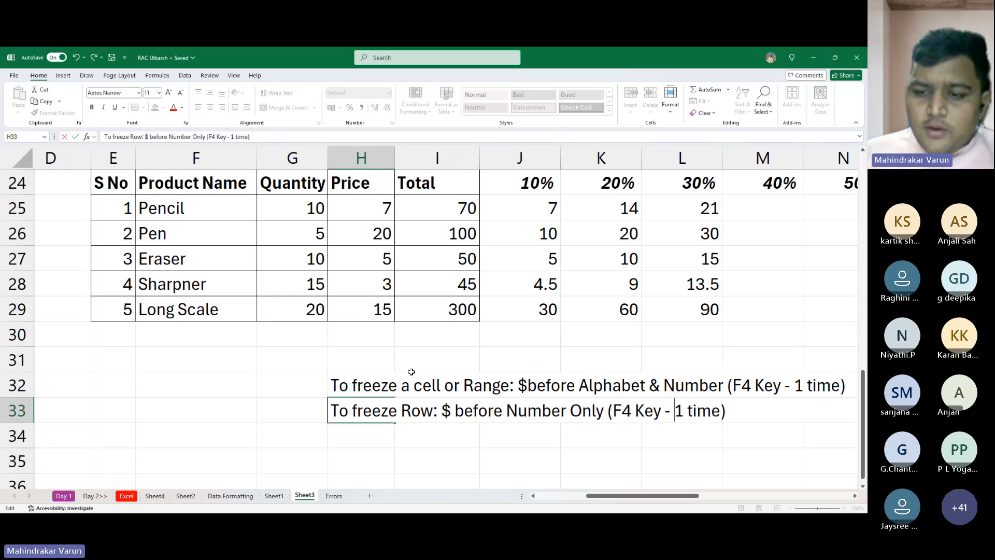
- Set the F4 key count in the H33 note to 2
key("BackSpace")
key("Return")
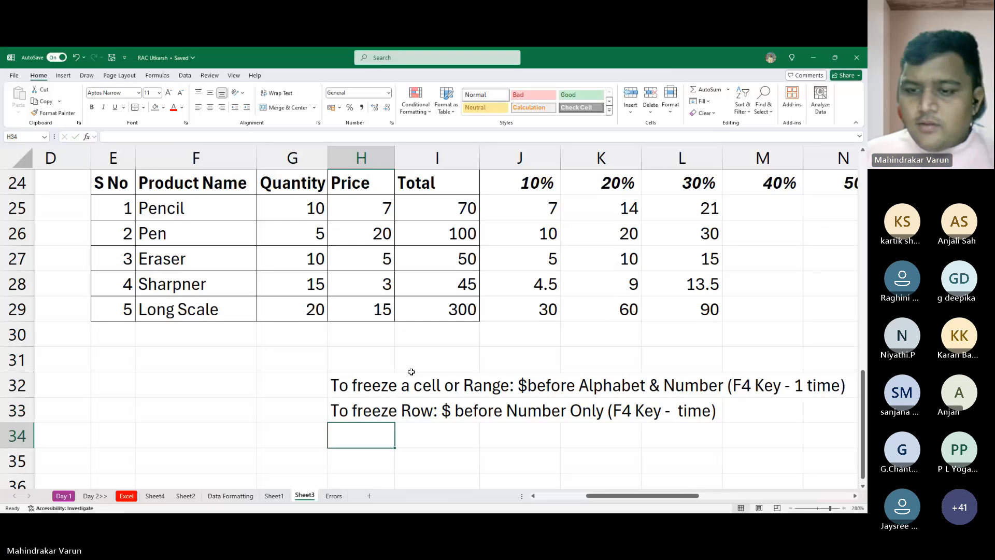
key("Up")
key("F2")
key("Left")
key("Left")
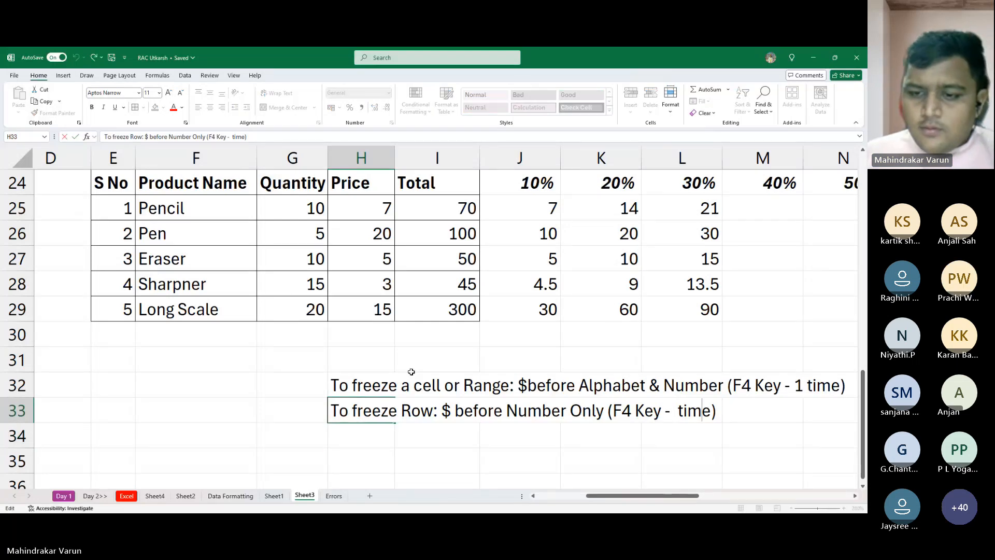
key("Left")
key("Left")
key("Left")
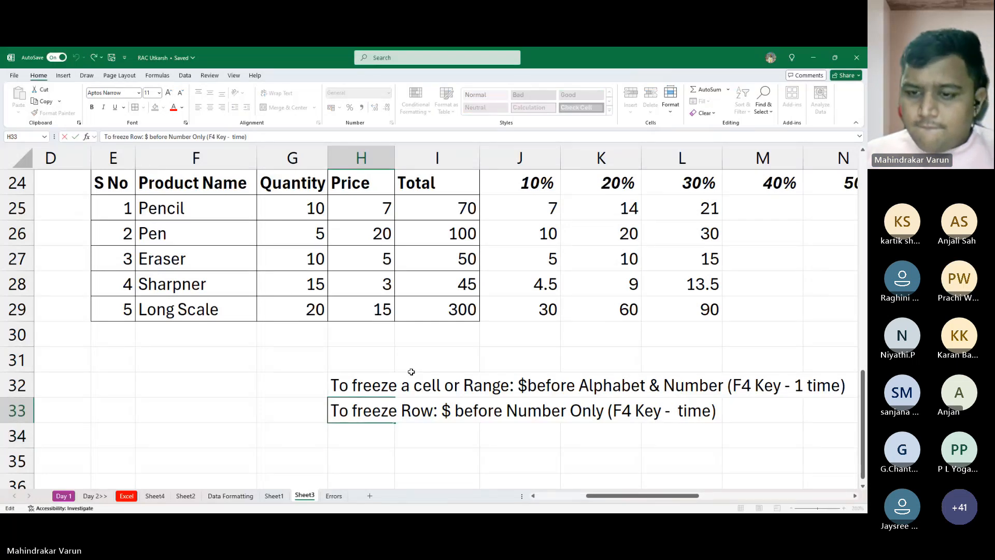
type("2")
key("Return")
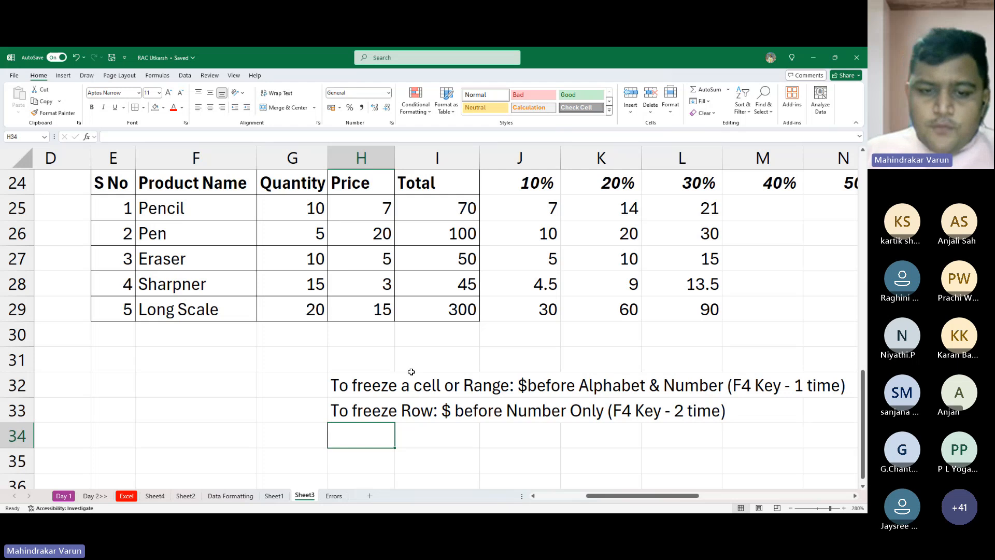
- Copy the H33 note down into H34 and replace "Row" with "Column" in the copy
key("ctrl+d")
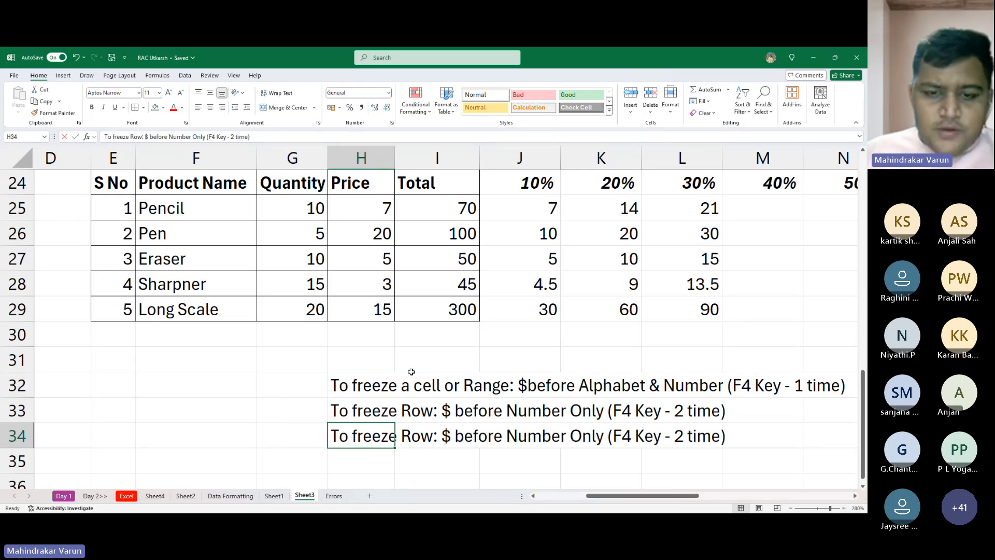
key("F2")
key("Left")
key("Left")
key("Left")
key("Left")
key("Left")
key("Left")
key("Left")
key("Left")
key("Left")
key("Left")
key("Left")
key("Left")
key("Left")
key("Left")
key("Left")
key("Left")
key("Left")
key("Left")
key("Left")
key("Left")
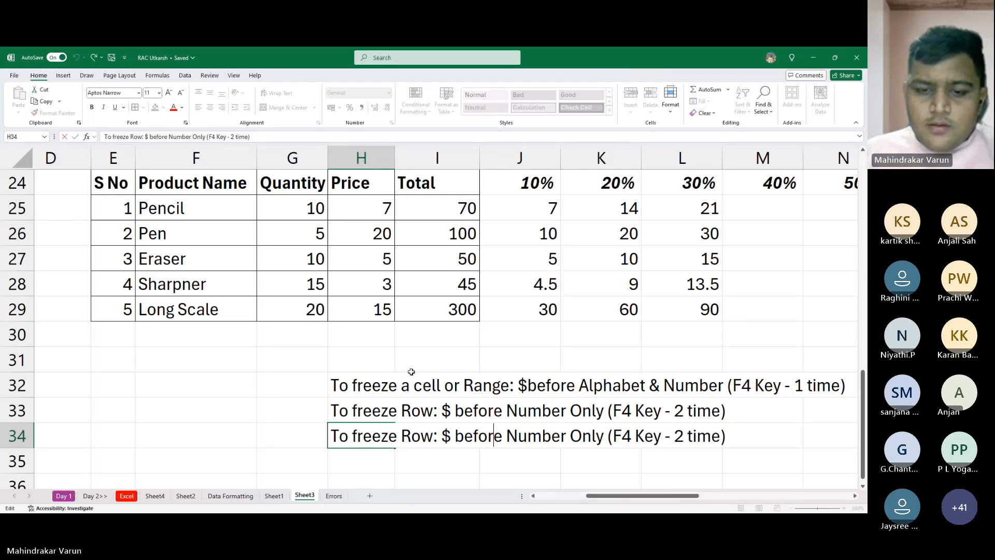
key("Right")
key("Left")
key("Left")
key("Left")
key("Left")
key("Left")
key("Left")
key("Left")
key("Left")
key("Left")
key("Left")
key("Left")
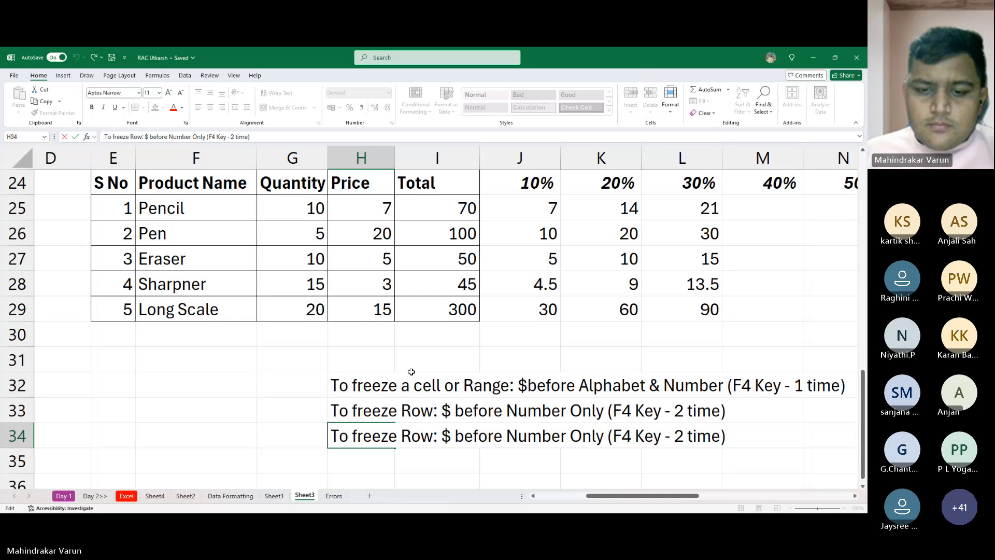
key("BackSpace")
key("BackSpace")
key("BackSpace")
type("Clo")
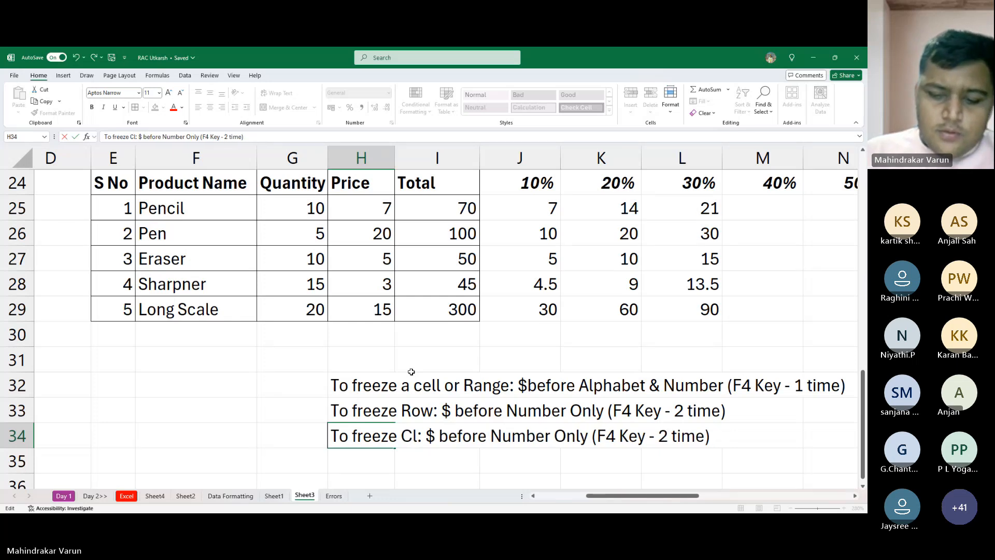
key("BackSpace")
key("BackSpace")
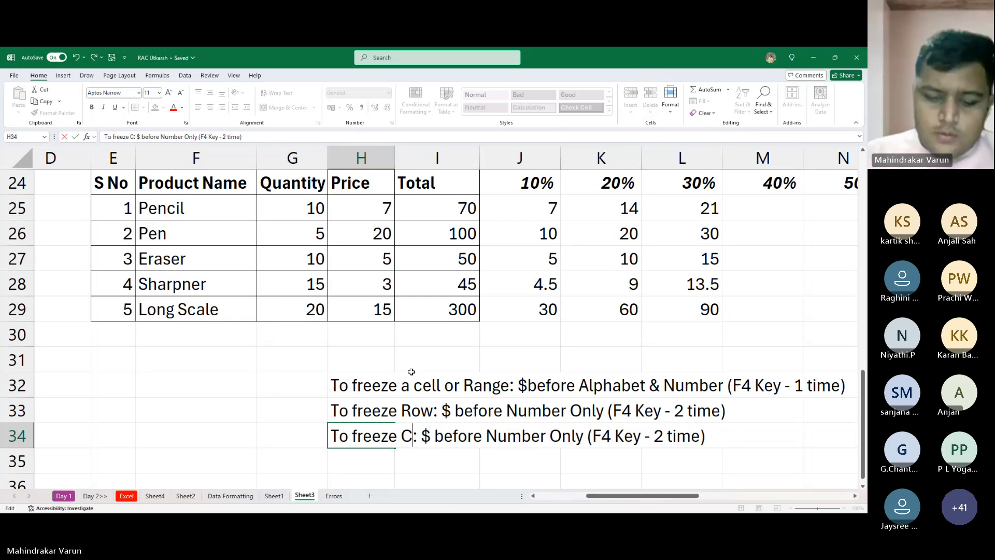
type("olumns")
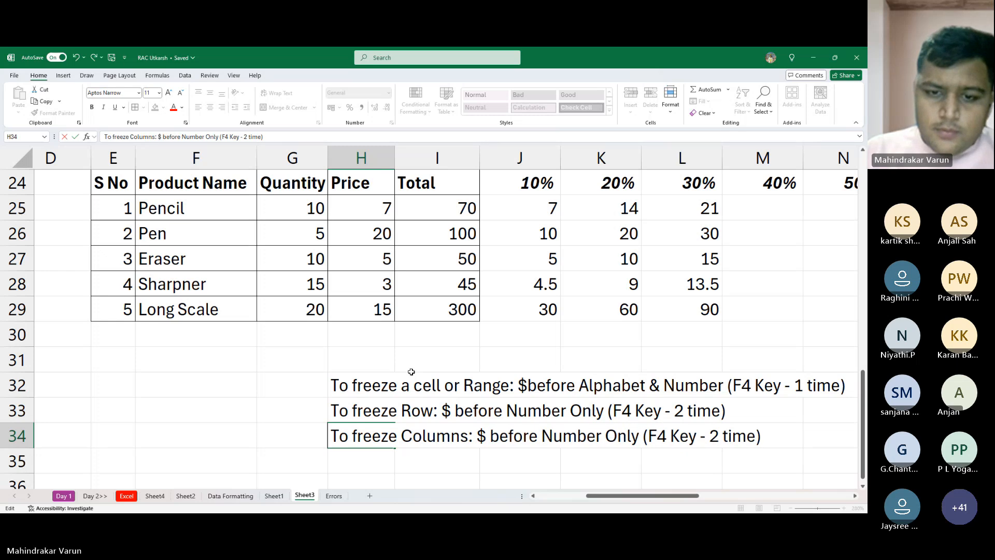
key("BackSpace")
key("Tab")
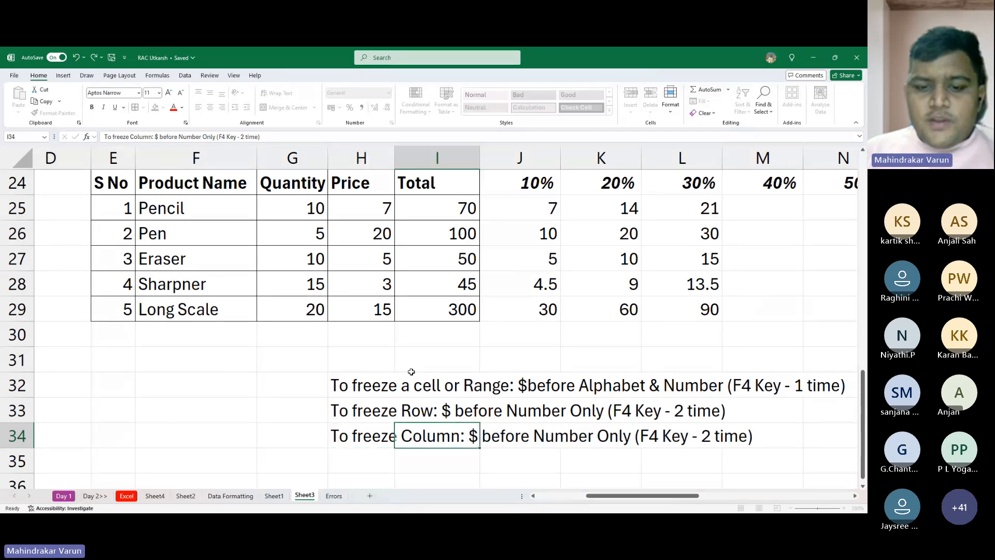
- Replace "Number" with "Alphabet" in the H34 column-freezing note
key("Right")
key("Right")
key("Left")
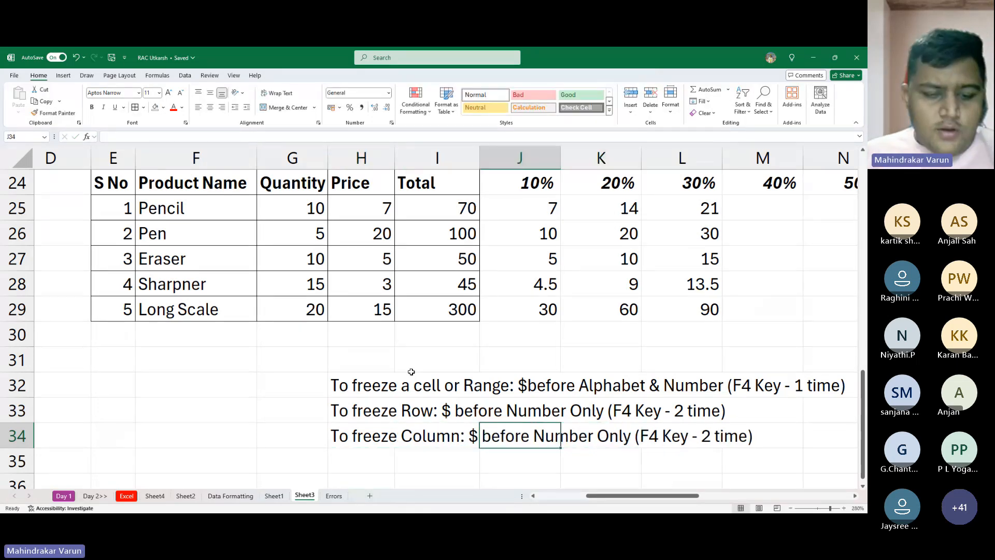
key("Left")
key("Left")
key("F2")
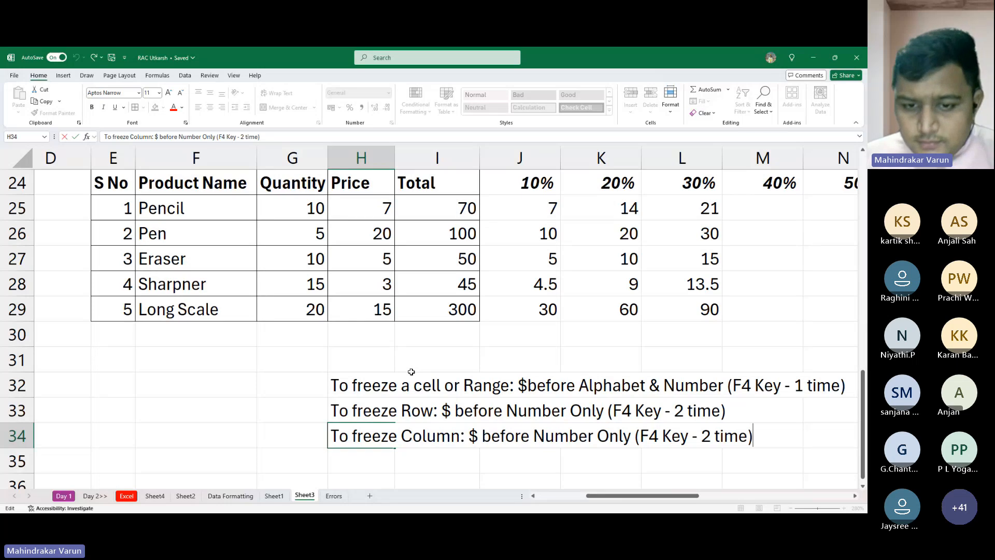
key("Left")
key("Left")
key("Left")
key("Left")
key("Left")
key("Left")
key("Left")
key("Left")
key("Left")
key("Left")
key("Left")
key("Left")
key("Left")
key("Left")
key("Left")
key("Left")
key("Left")
key("Left")
key("Left")
key("Left")
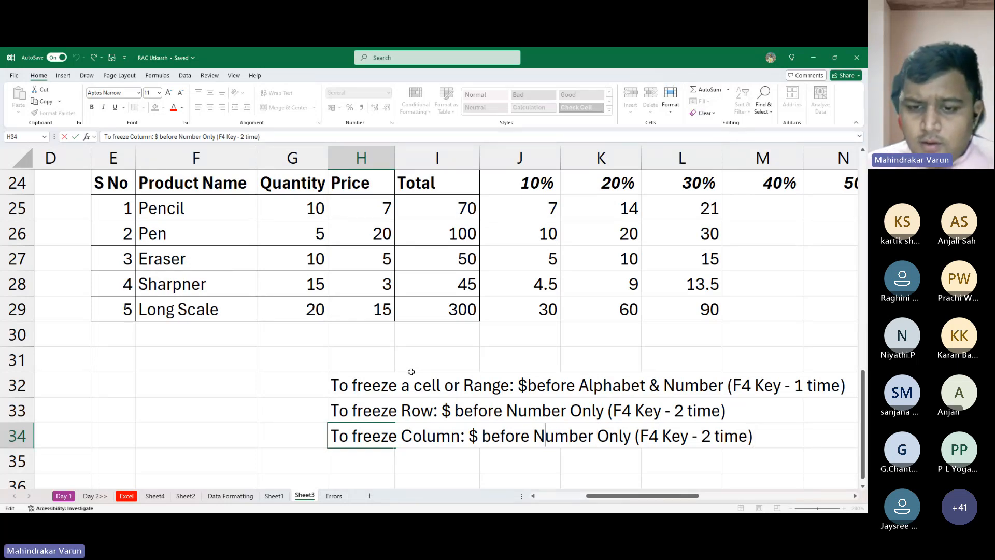
key("ctrl+Left")
key("ctrl+shift+Right")
type("Alp")
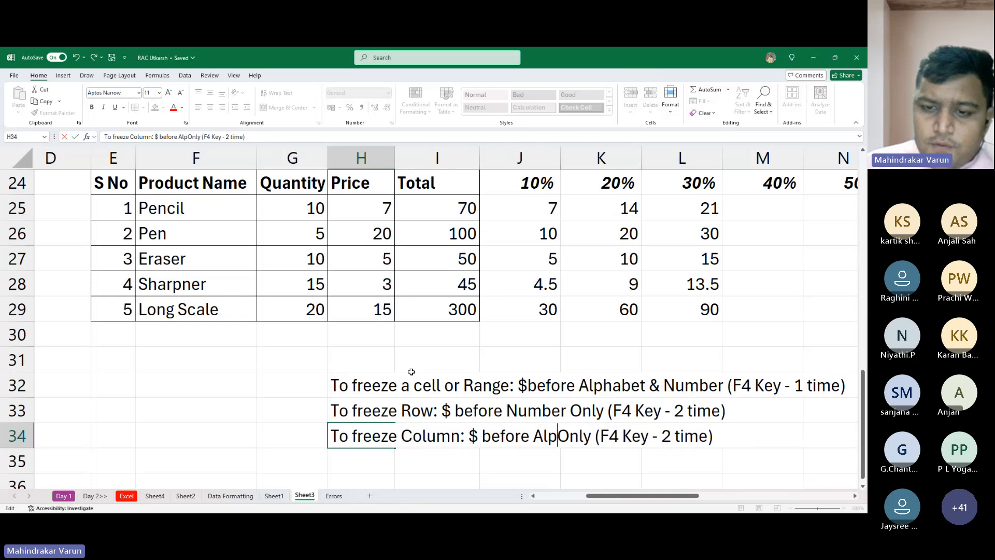
type("habet")
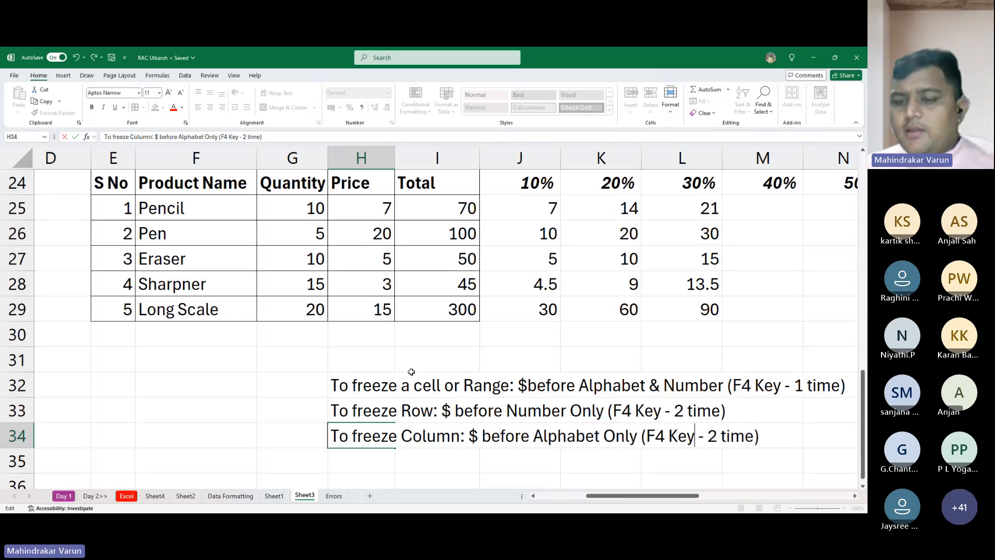
- Set the F4 key count in the H34 note to 3
key("Right")
key("Right")
key("Right")
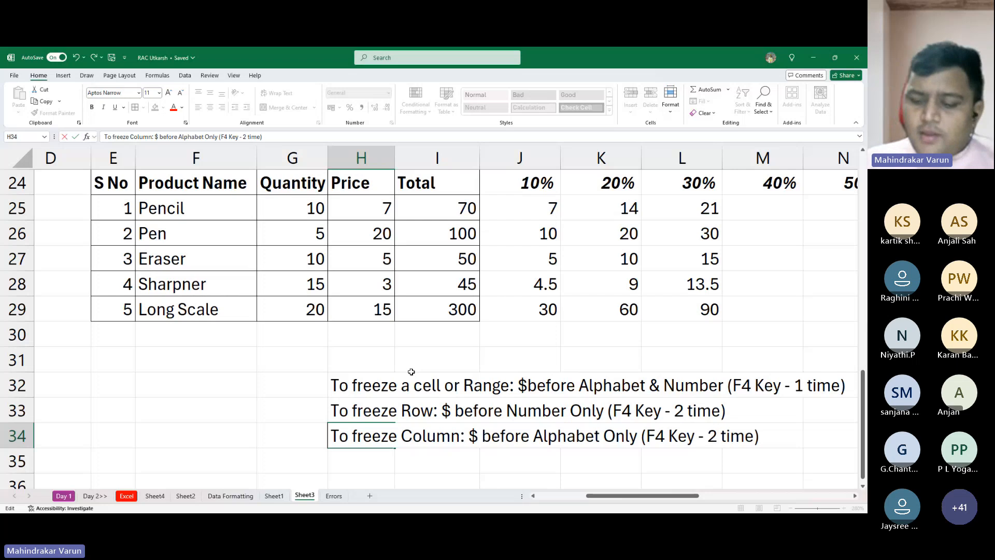
key("Delete")
type("3")
key("Return")
key("Up")
key("Up")
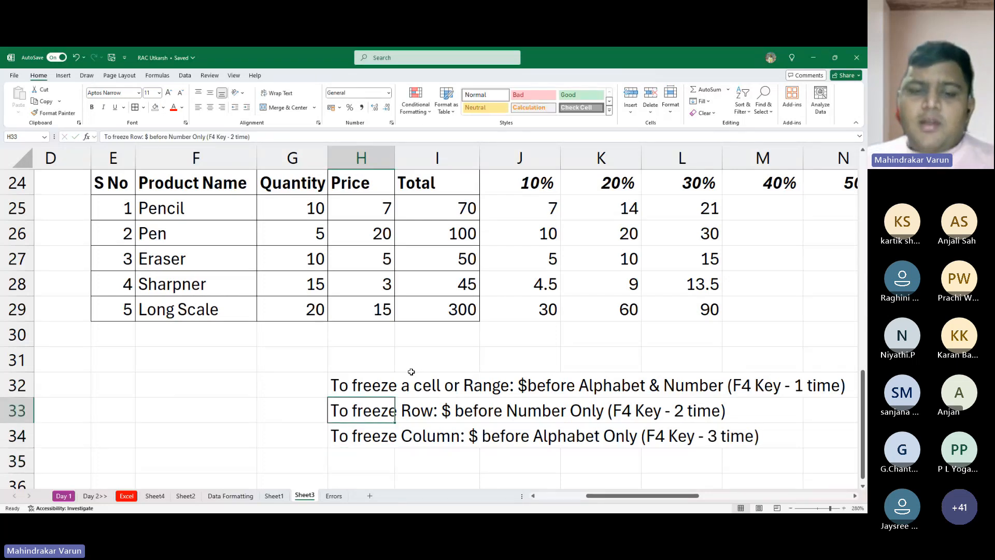
key("Up")
key("Right")
key("Right")
key("Right")
key("Right")
key("Right")
key("Right")
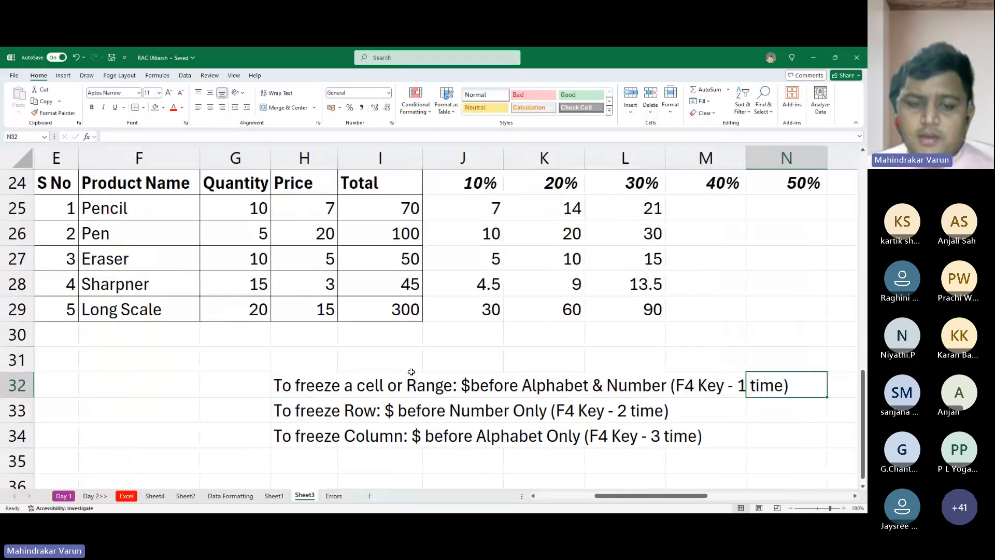
key("Right")
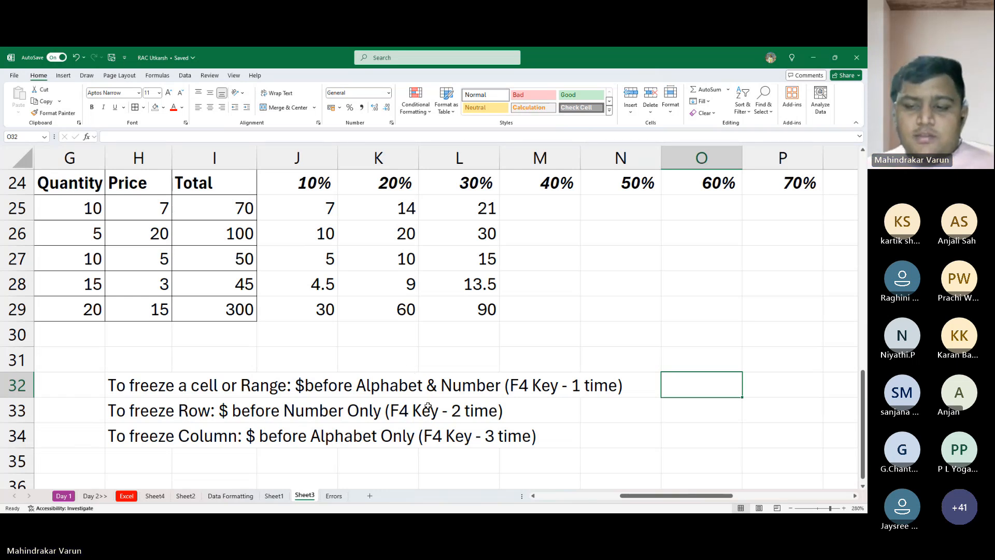
- Change "time" to "times" at the end of the H33 row note and the H34 column note
left_click(144, 409)
double_click(140, 415)
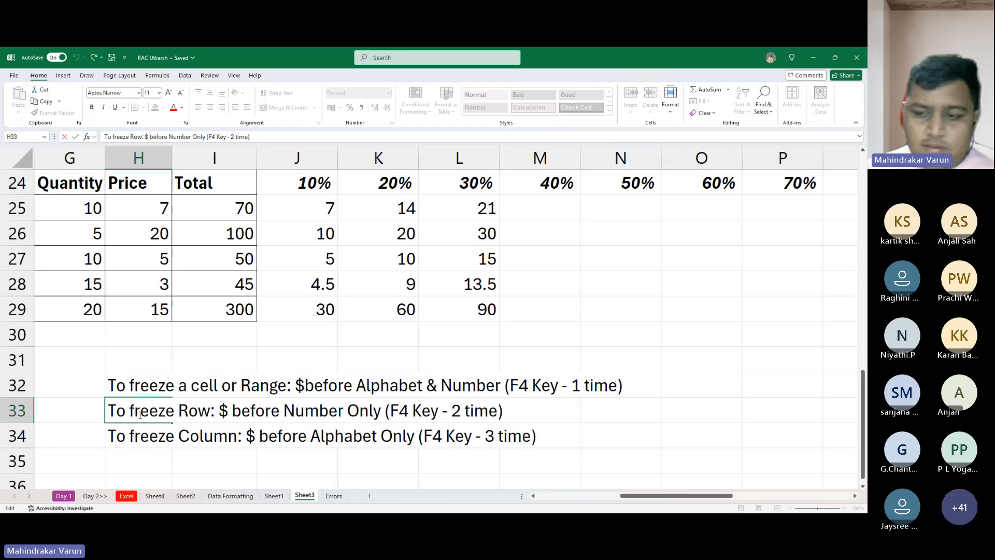
key("Left")
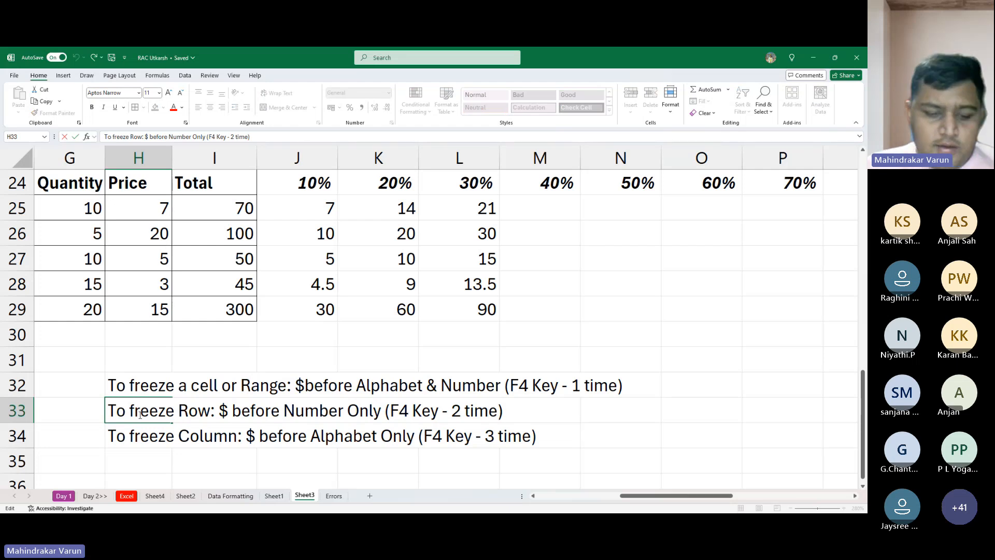
type("s")
key("Return")
key("F2")
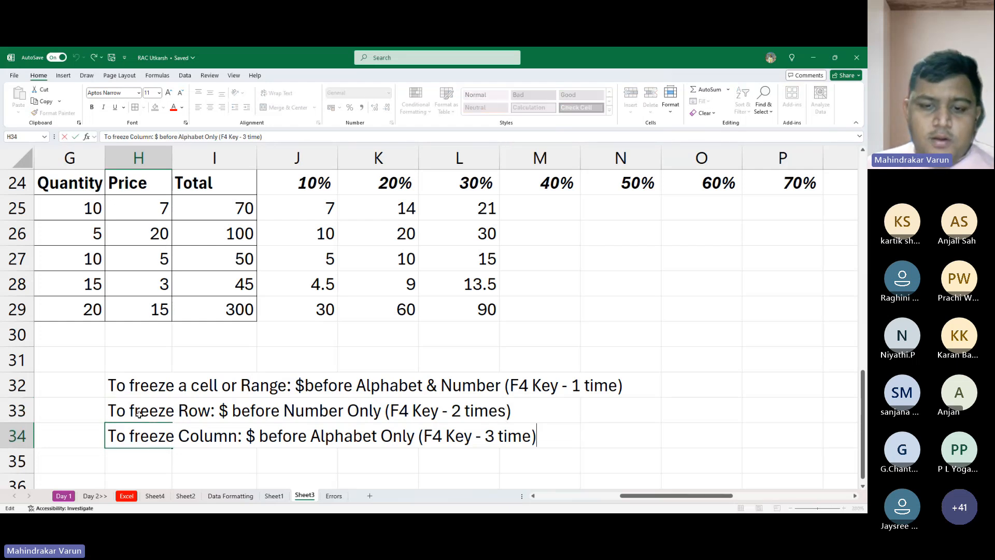
key("Left")
type("s")
key("Return")
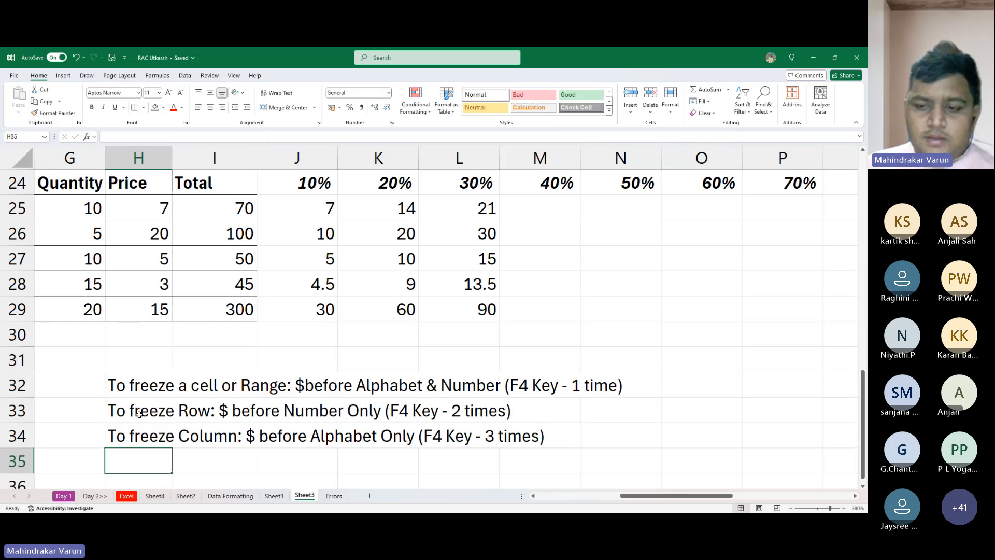
key("Return")
key("Up")
key("Up")
key("Up")
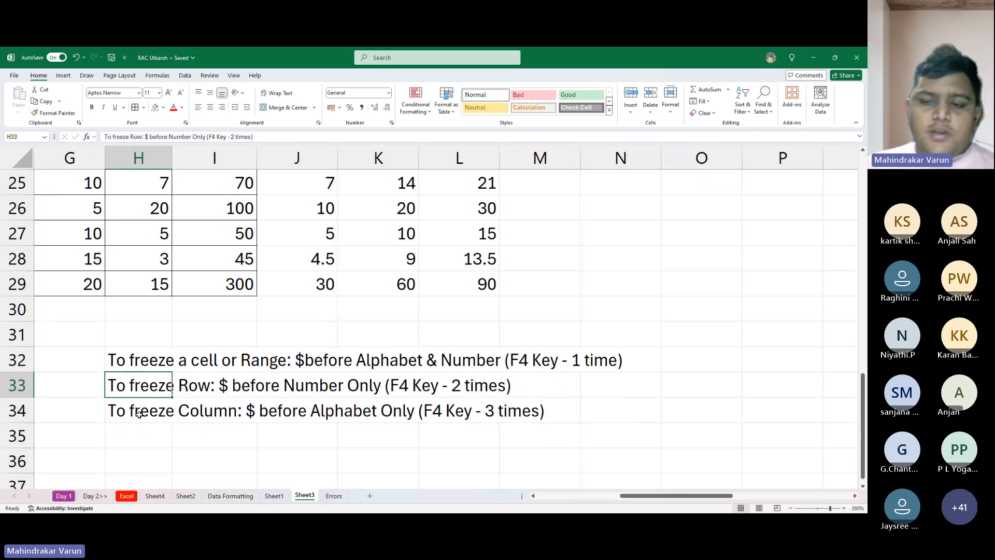
- Review the Mixed Ref discount table in rows 22 to 29 together with the freezing notes below it
key("Down")
key("Up")
key("Up")
key("Up")
key("Up")
key("Up")
key("Up")
key("Up")
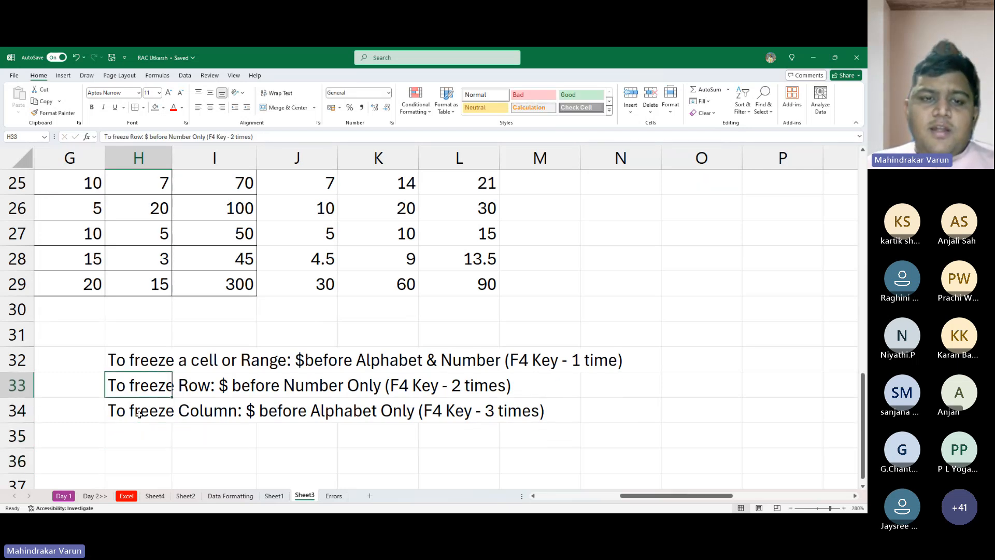
key("Up")
key("Up")
key("Up")
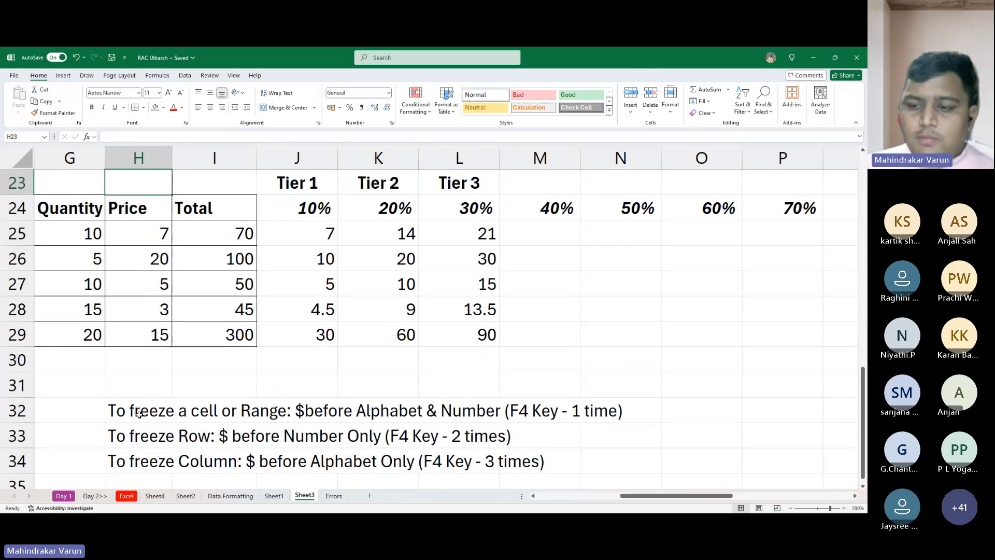
key("Left")
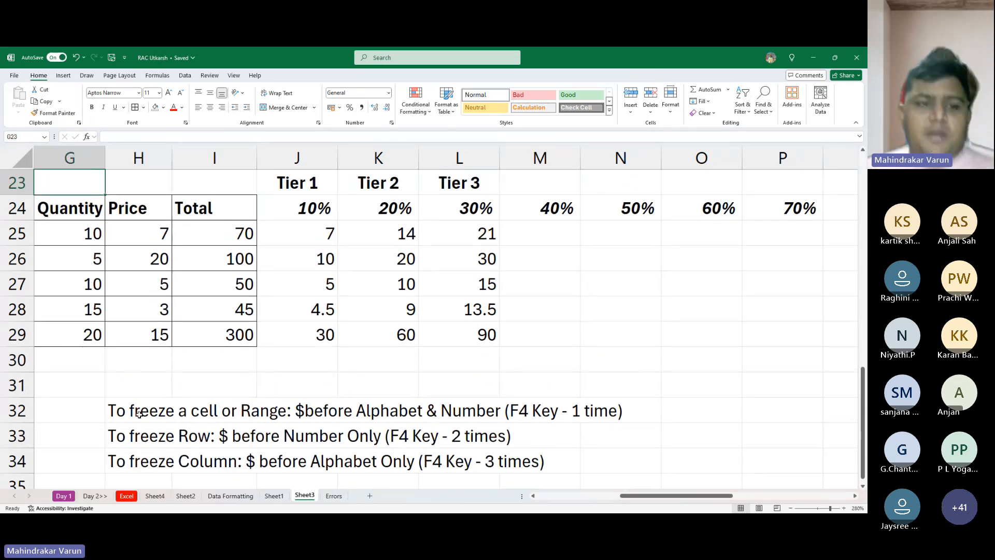
key("Left")
key("Left")
key("Up")
key("Down")
key("Down")
key("Down")
key("Down")
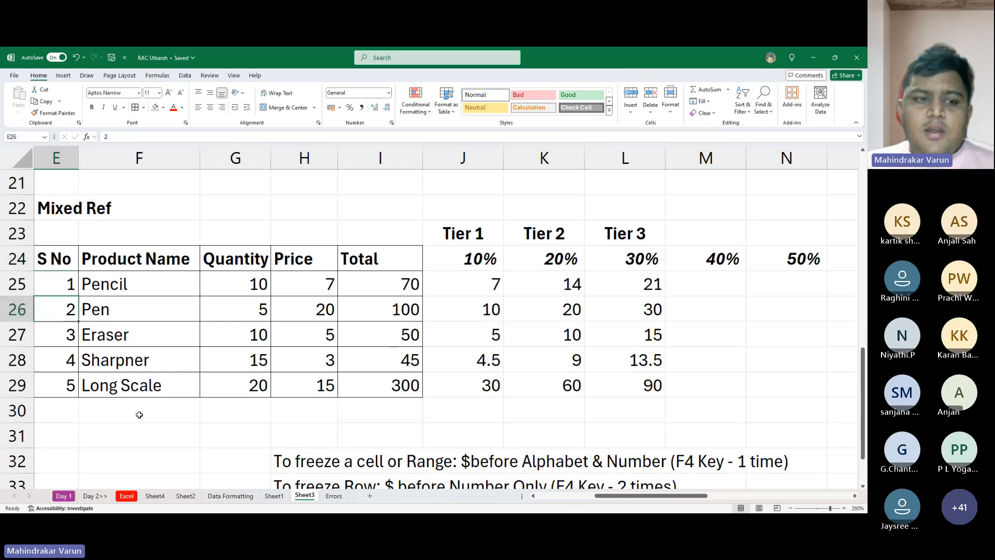
key("Down")
key("Down")
key("Down")
key("Down")
key("Down")
key("Down")
key("Down")
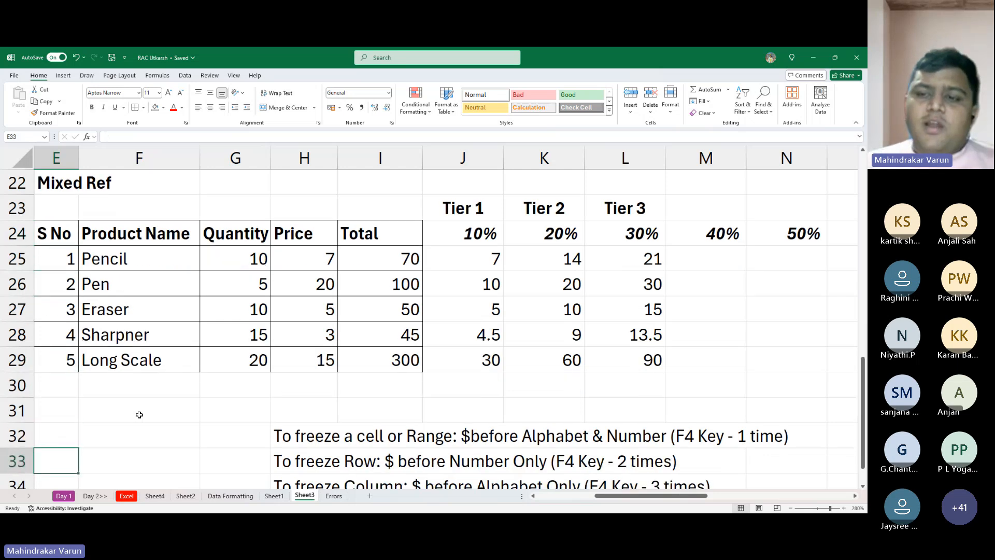
key("Up")
key("Up")
key("Up")
key("Up")
key("Up")
key("Up")
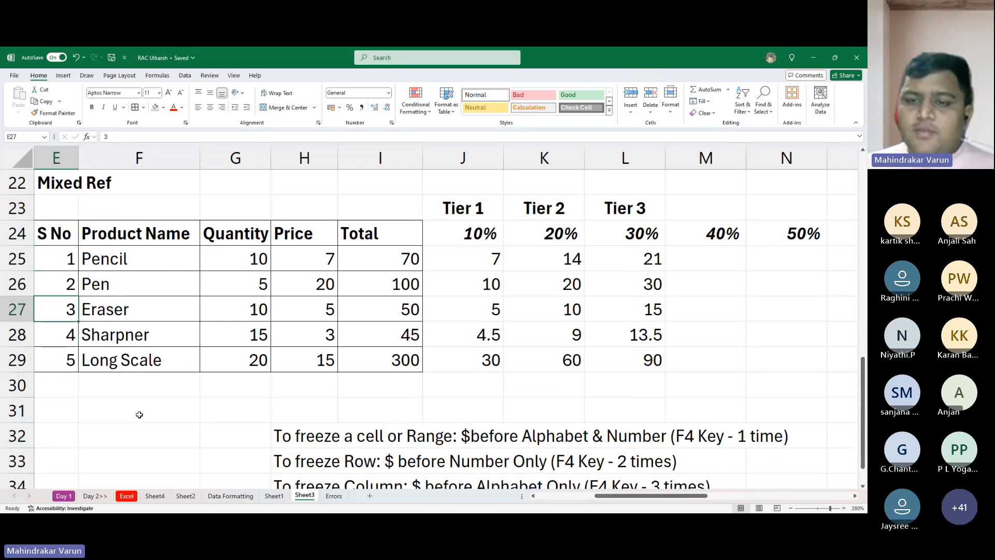
- Fill the Tier 3 discount formula in L25 across to N25 and check the references in N25's formula
left_click(641, 264)
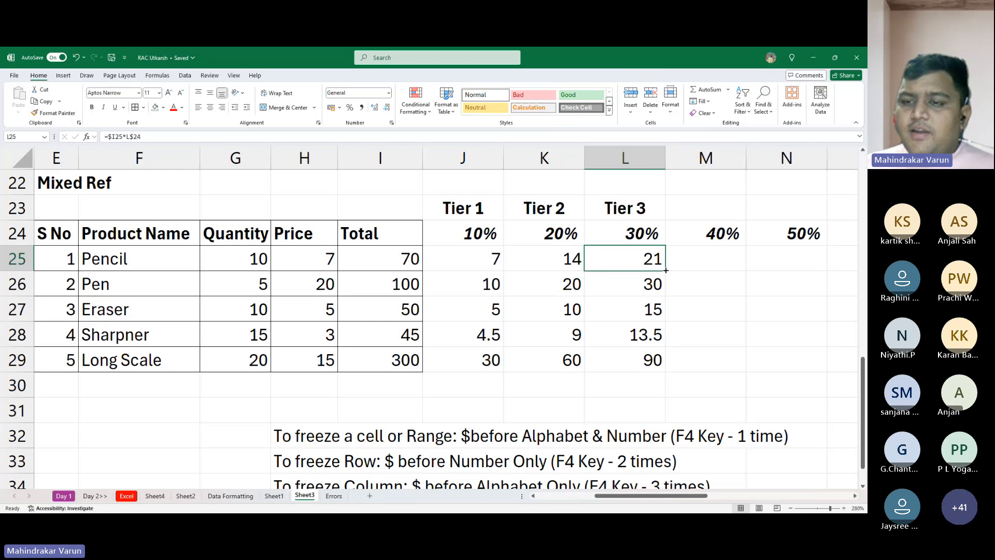
left_click_drag(666, 270, 784, 256)
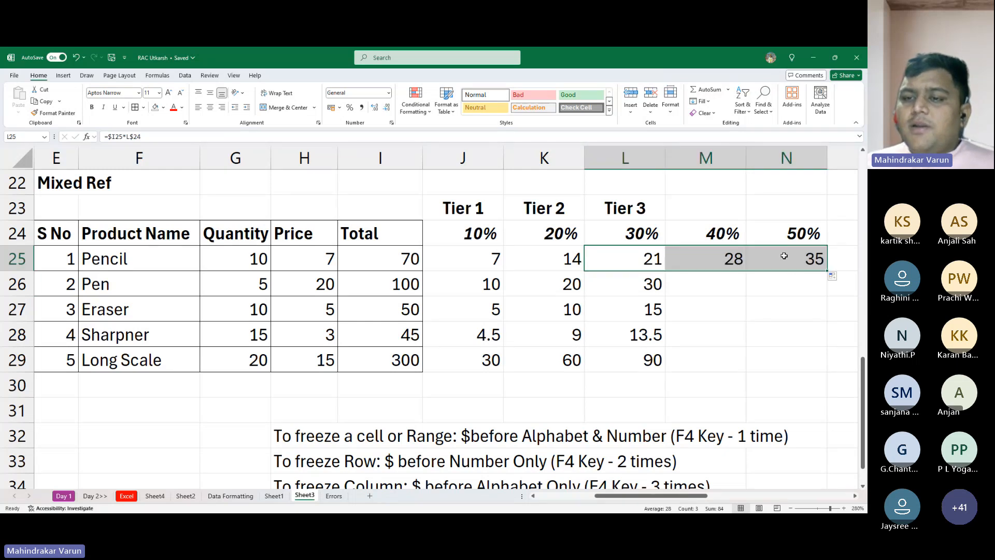
double_click(784, 255)
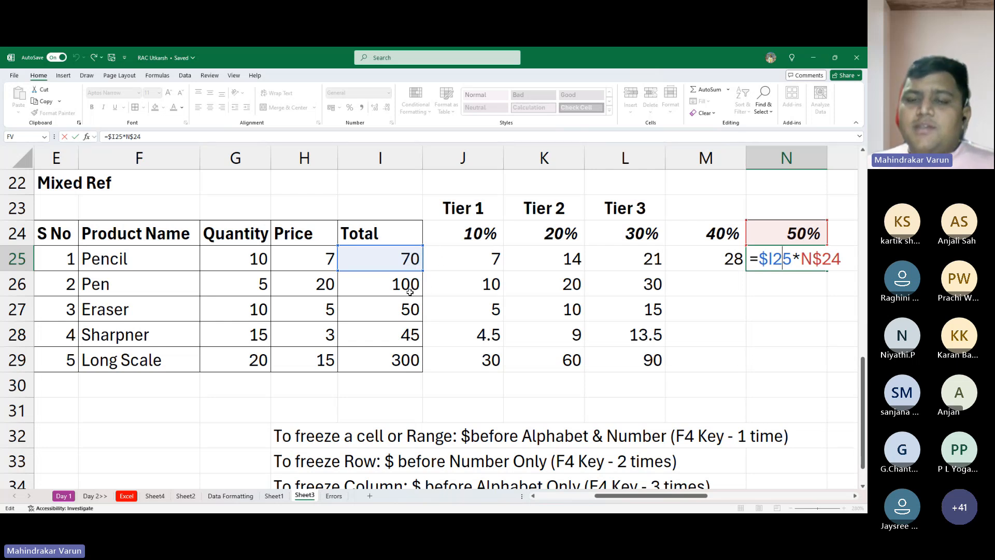
key("ctrl+Return")
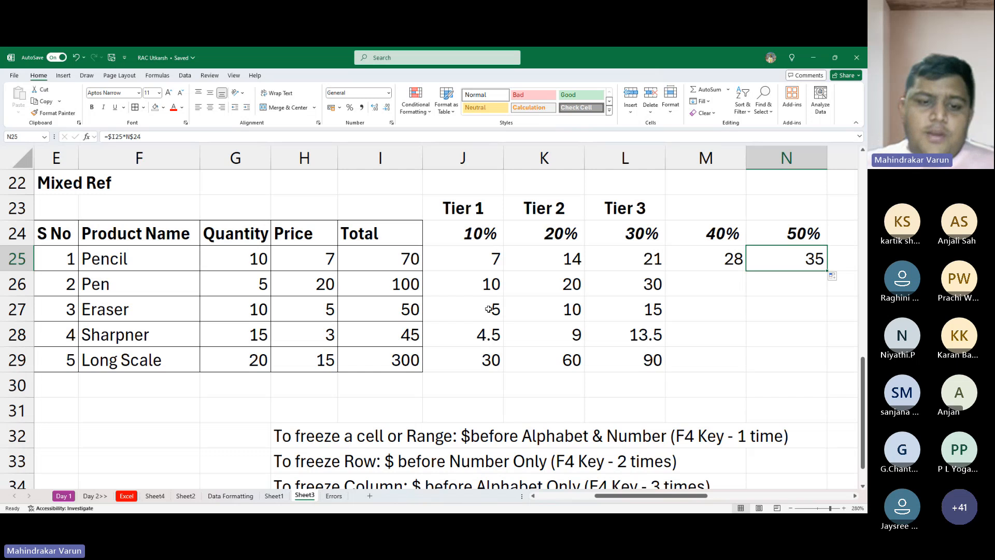
- Enter the heading "Import Formula" in F38, below the freezing notes
scroll(488, 310, "down", 5)
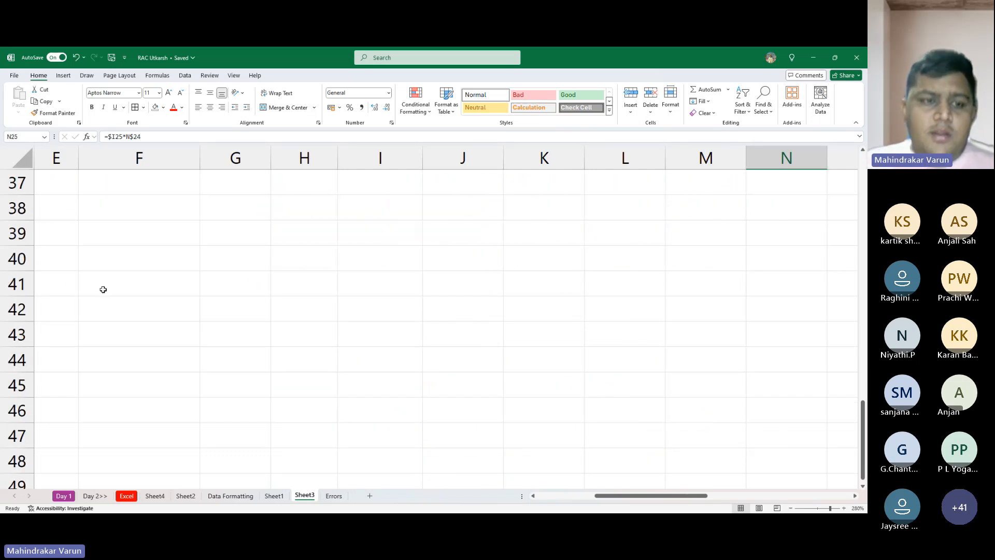
left_click(113, 211)
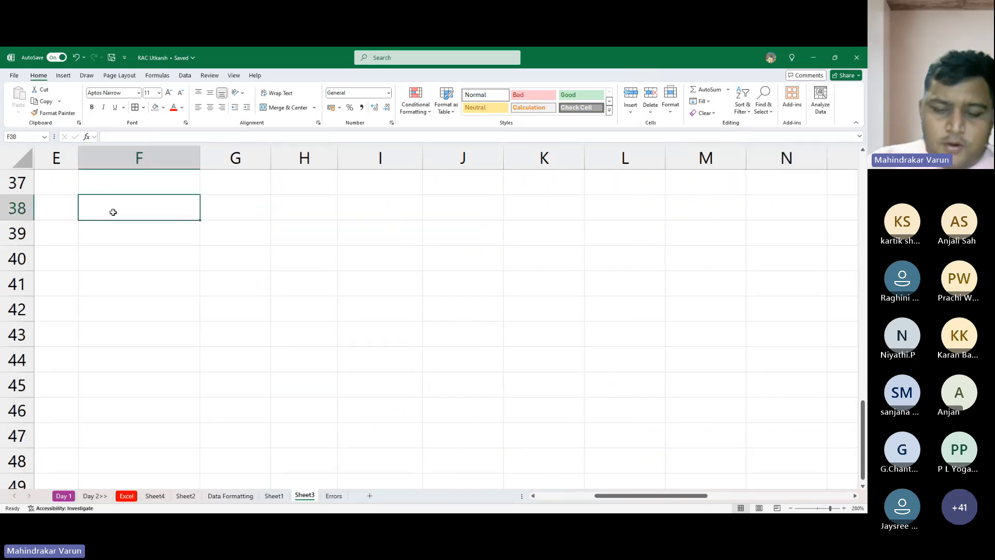
type("Impo")
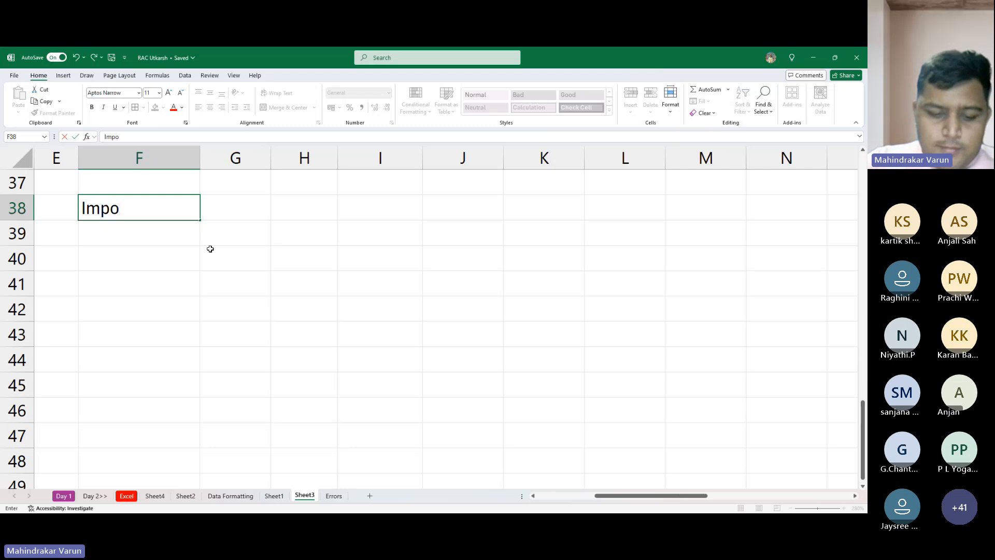
type("ety")
key("BackSpace")
key("BackSpace")
key("BackSpace")
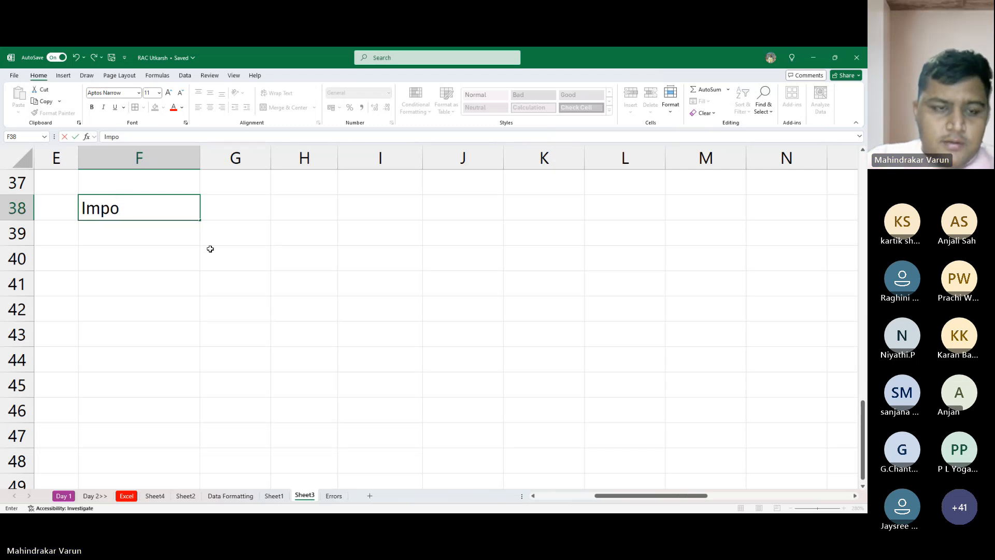
type("rt F")
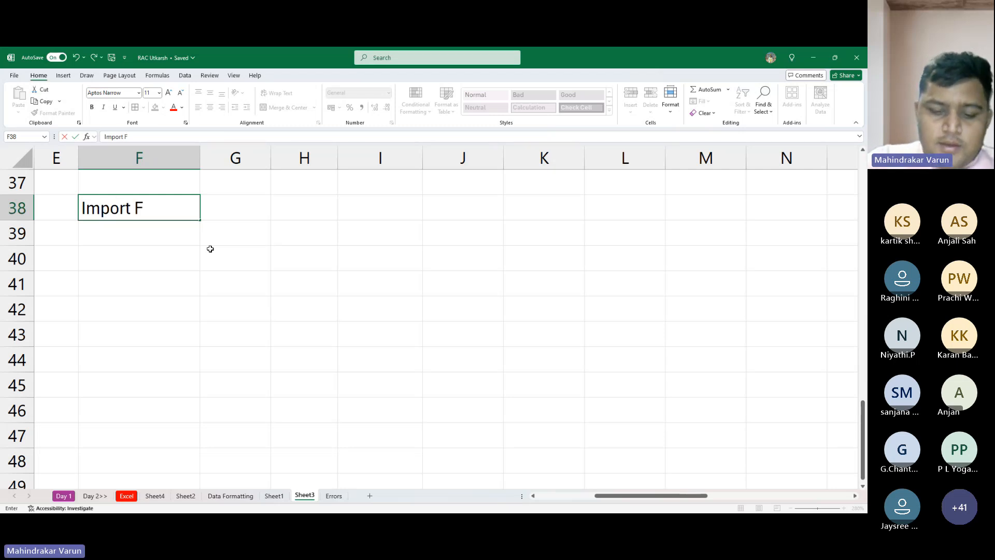
type("ormula")
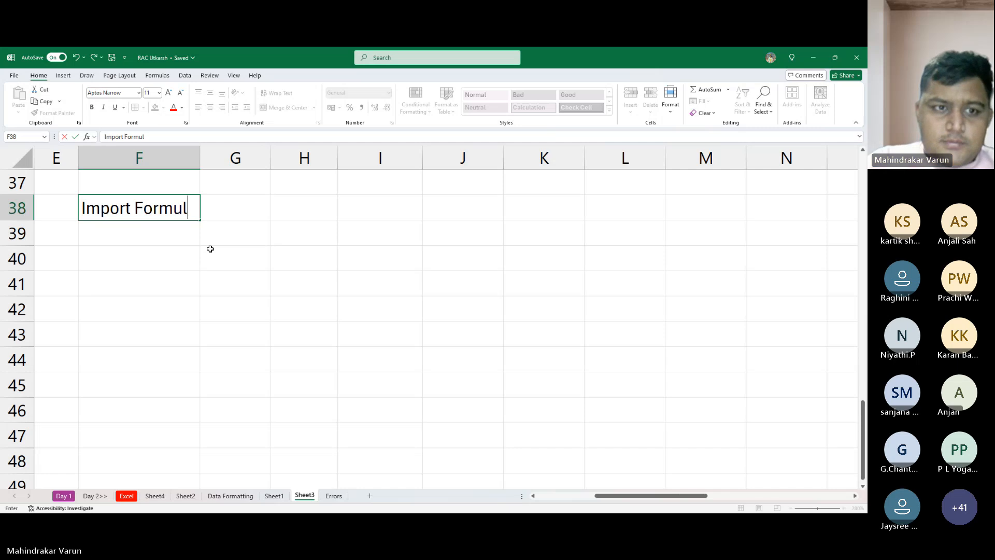
key("Return")
key("Return")
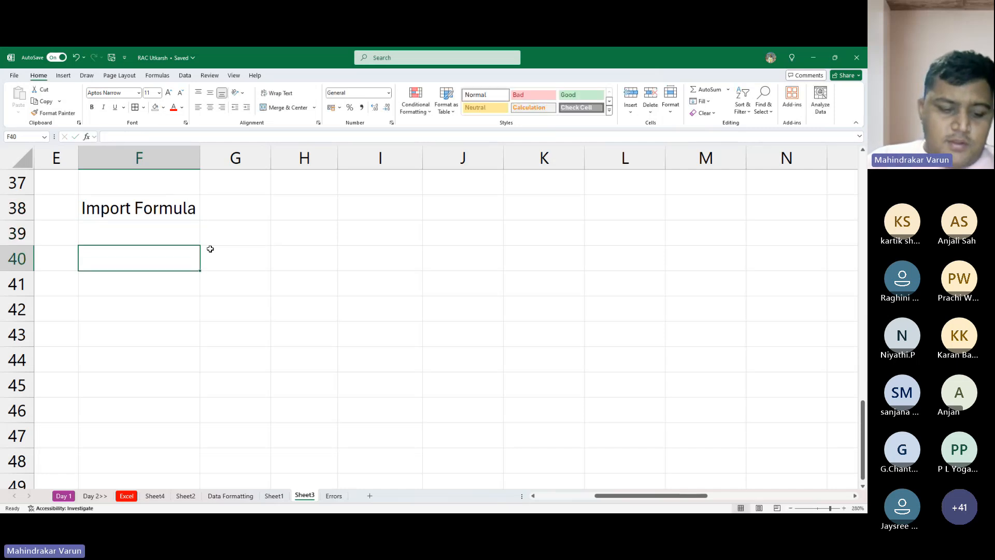
type("Auto")
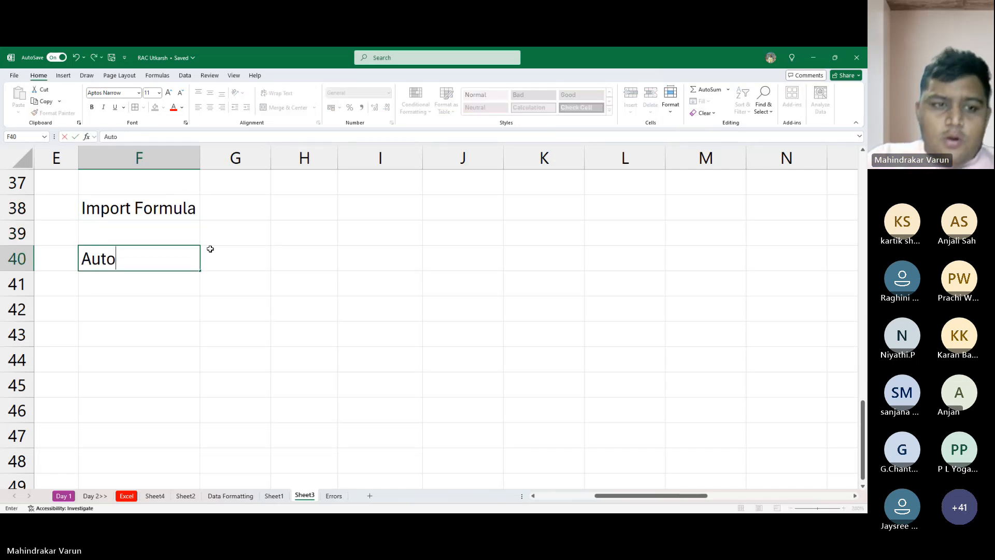
key("Escape")
key("Up")
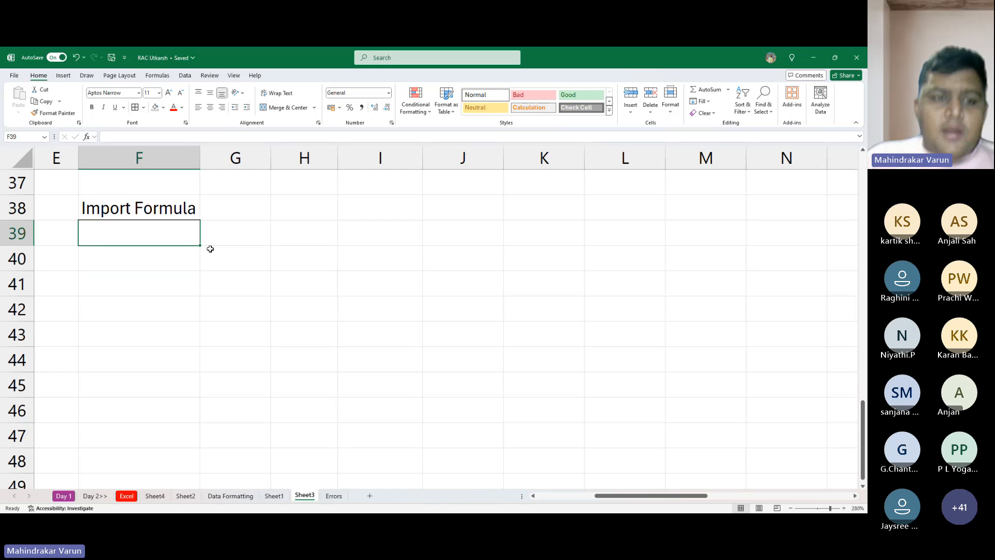
- Change the heading in F38 to "Important"
key("Up")
key("Up")
key("Down")
key("F2")
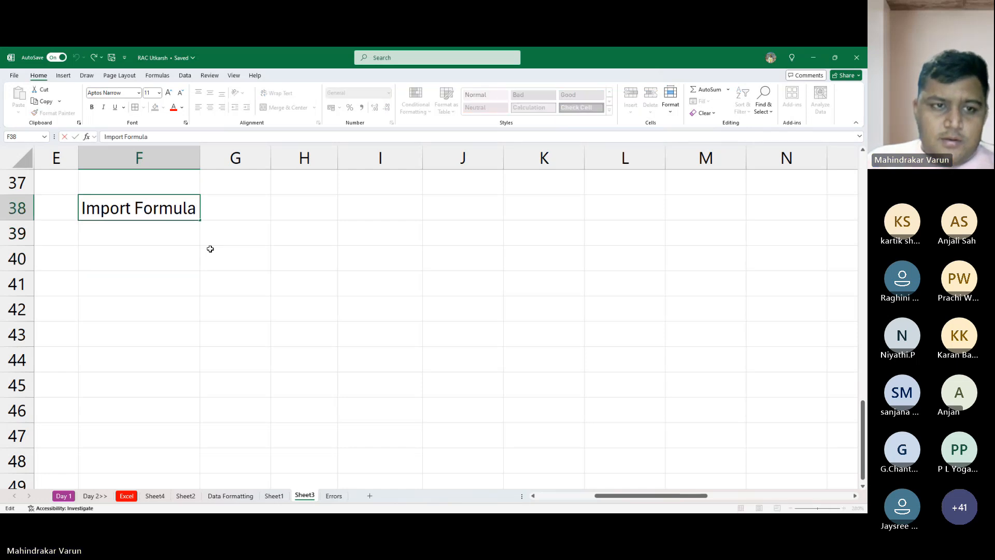
key("shift+Home")
type("Im")
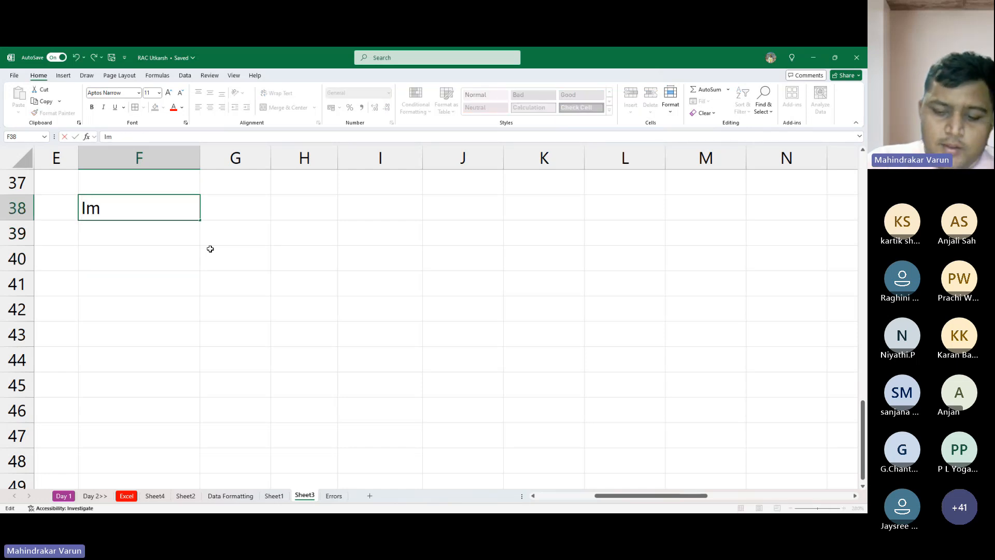
type("portant")
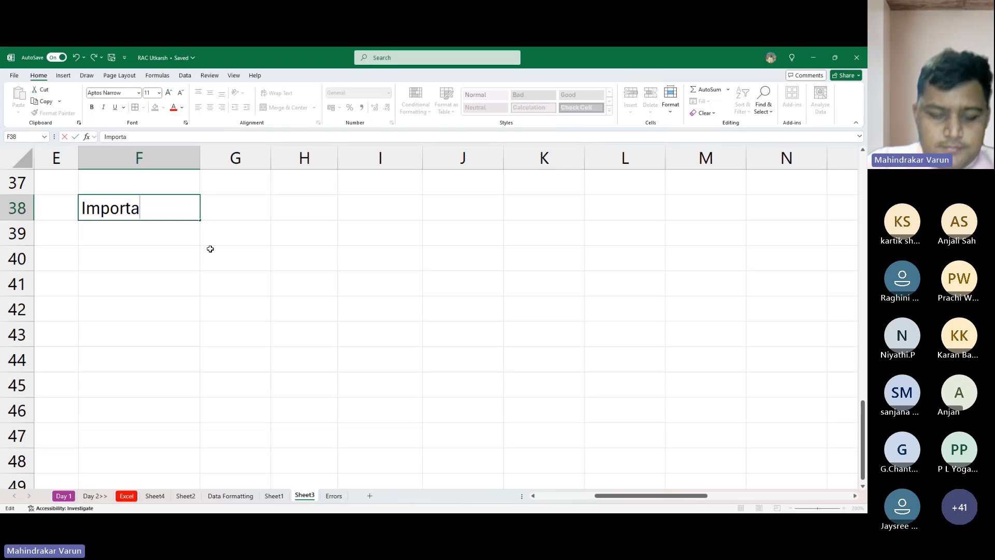
key("Return")
key("Return")
key("Up")
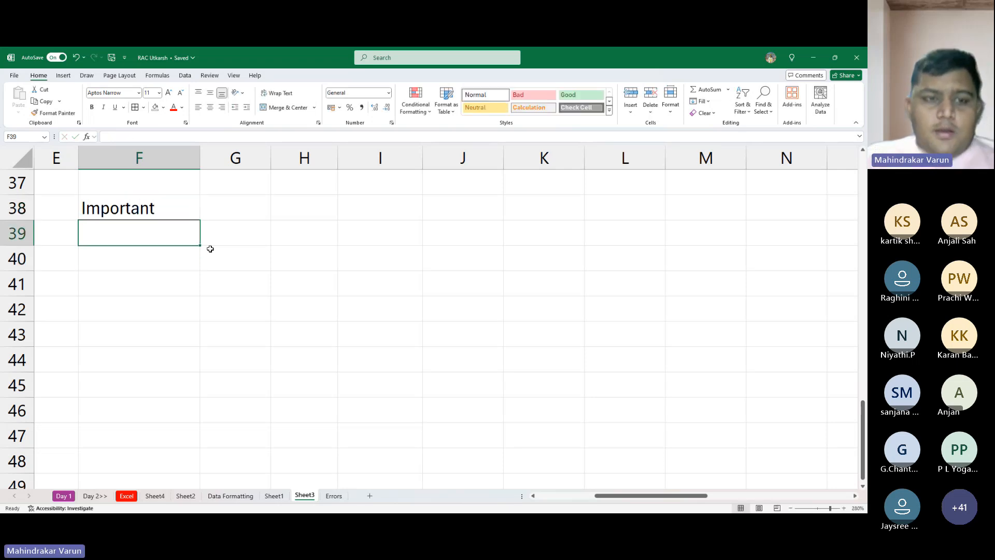
- Enter the sample numbers 10, 20, 30, 40 and 50 down cells F40 to F44
key("Down")
type("10")
key("Return")
type("20")
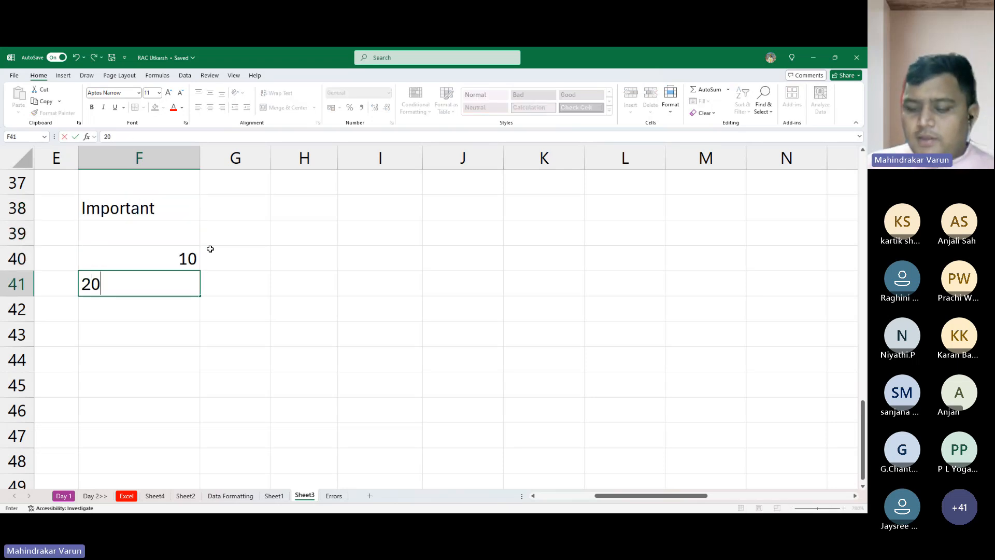
key("Return")
type("30")
key("Return")
type("40")
key("Return")
type("50")
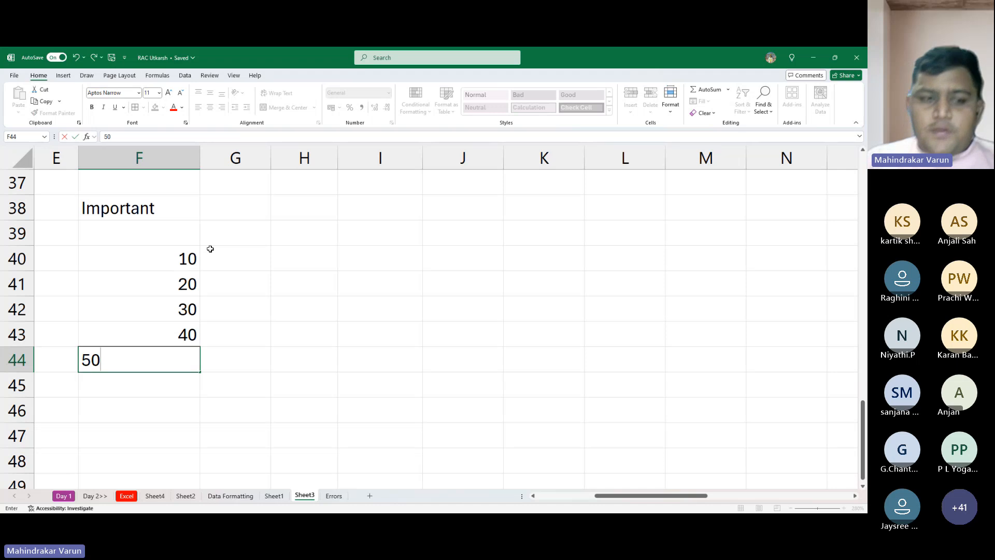
key("Return")
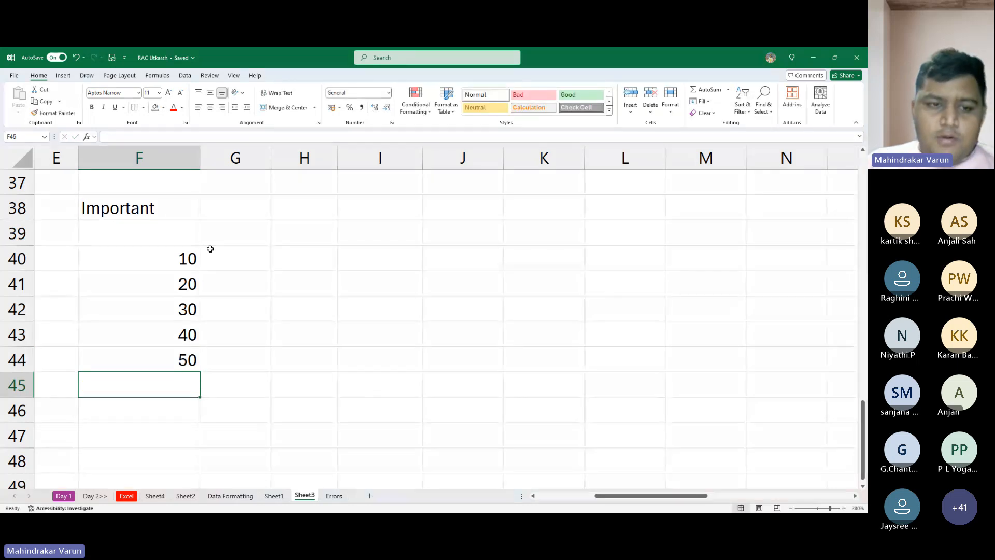
- Total the sample numbers in F45 with the formula =SUM(F40:F44)
type("=")
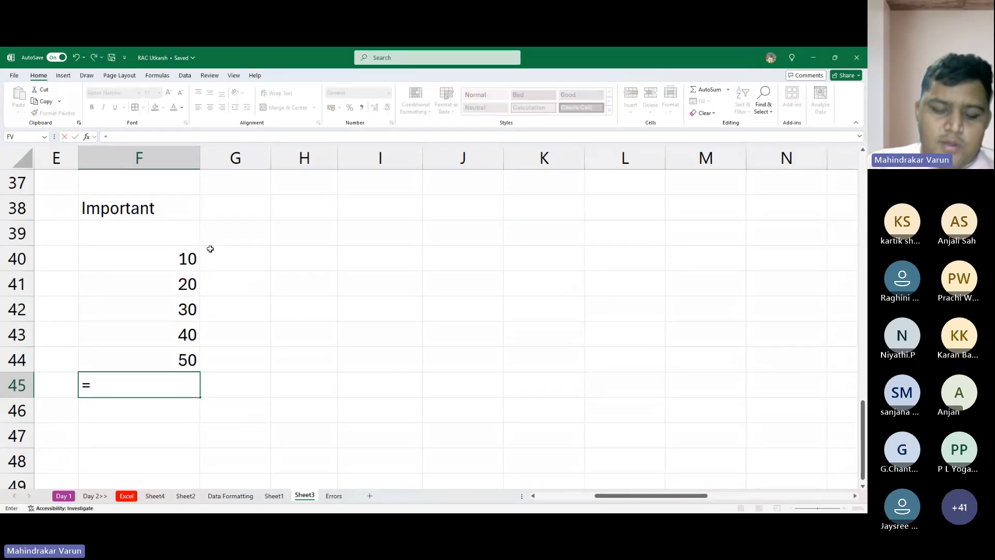
type("sum")
key("Tab")
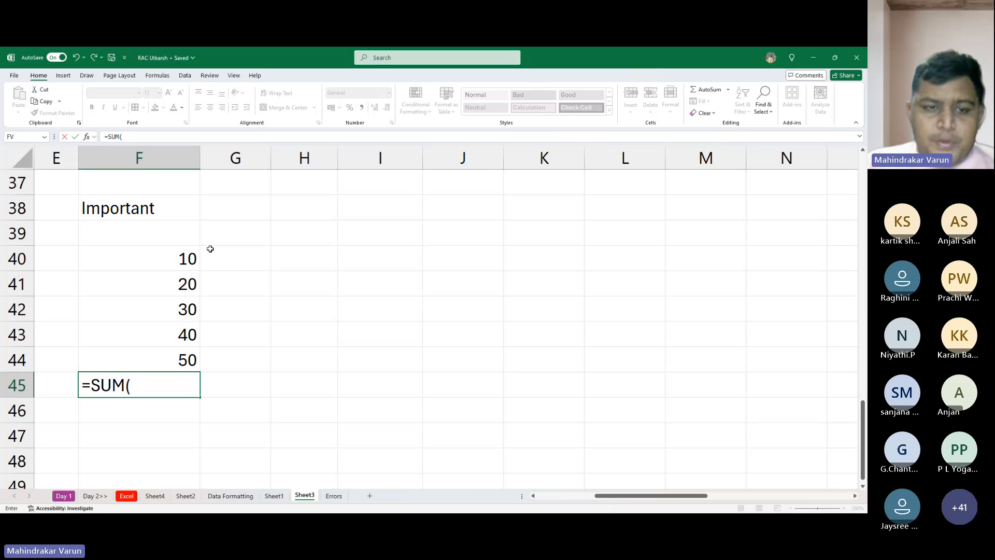
key("Up")
key("Up")
key("Up")
key("Up")
key("Up")
key("shift+Down")
key("shift+Down")
key("shift+Down")
key("shift+Down")
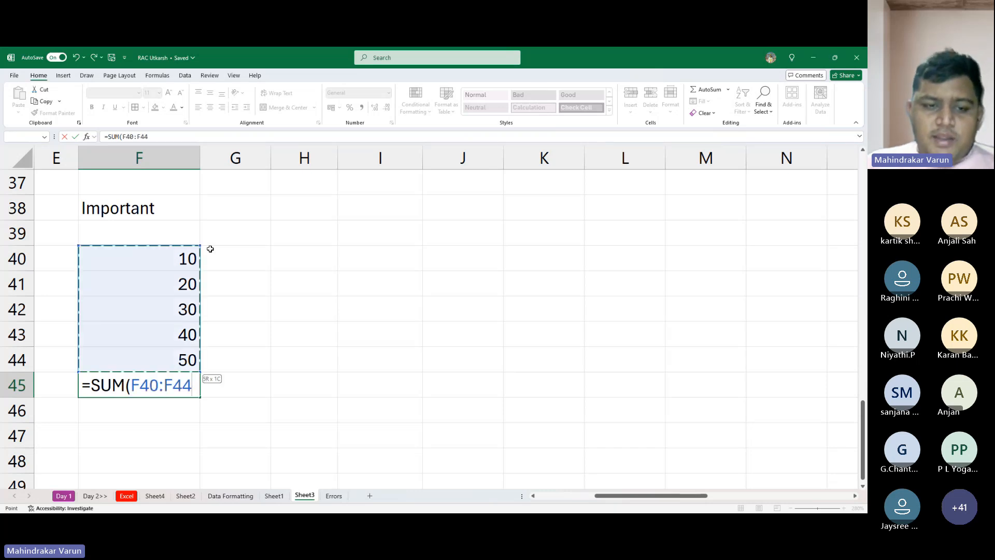
type(")")
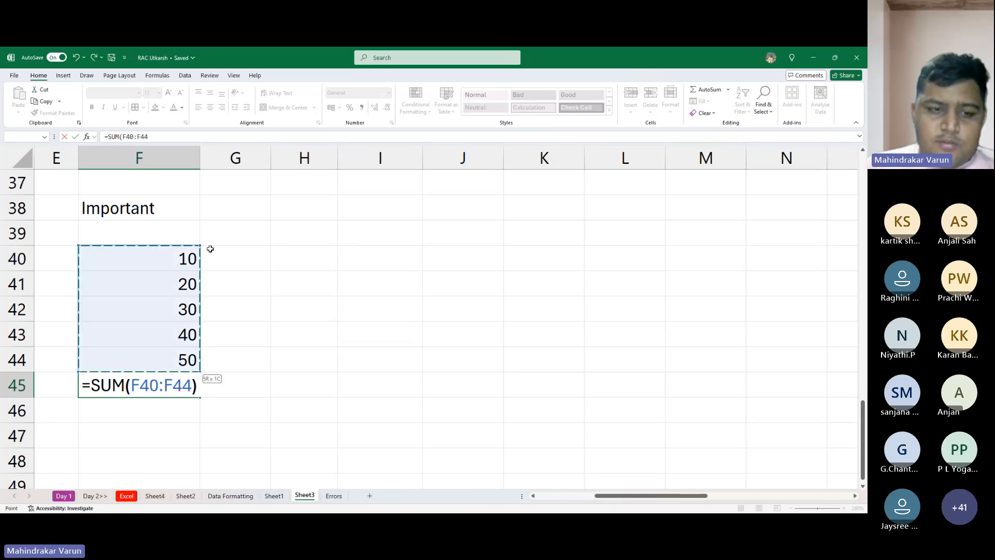
key("Return")
key("Return")
- Make the total in F45 bold
key("Up")
key("Up")
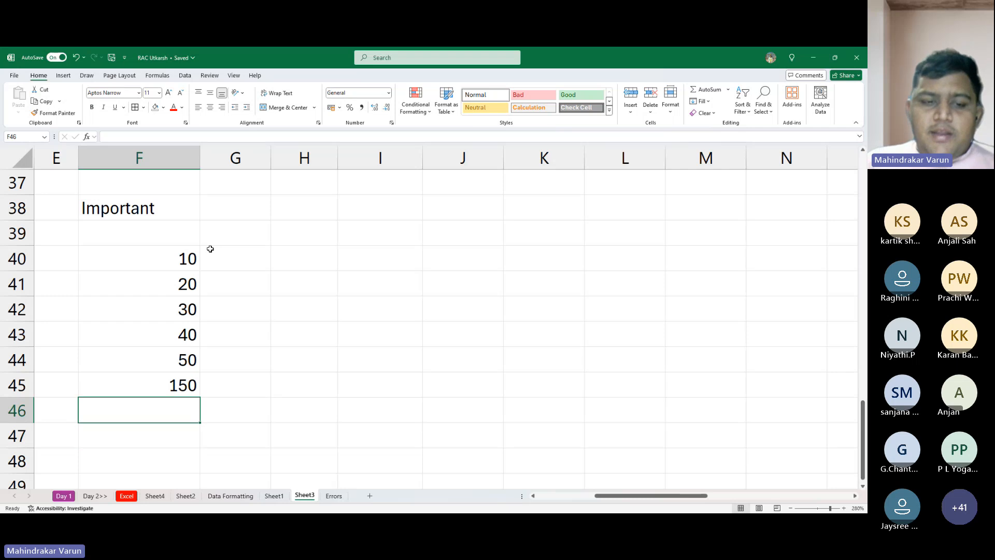
key("ctrl+b")
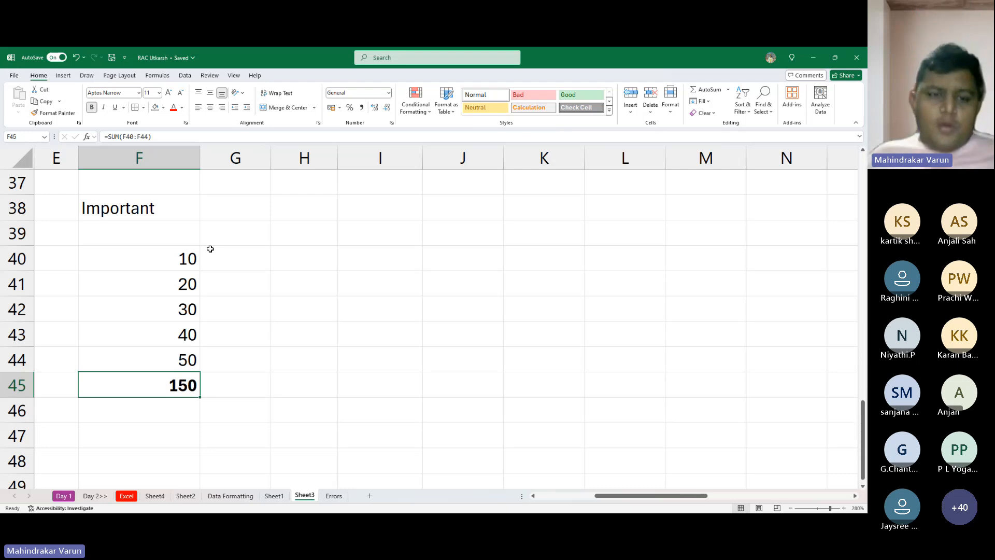
- Enter the label "Autosum" in G39, beside the sample number list
left_click(191, 230)
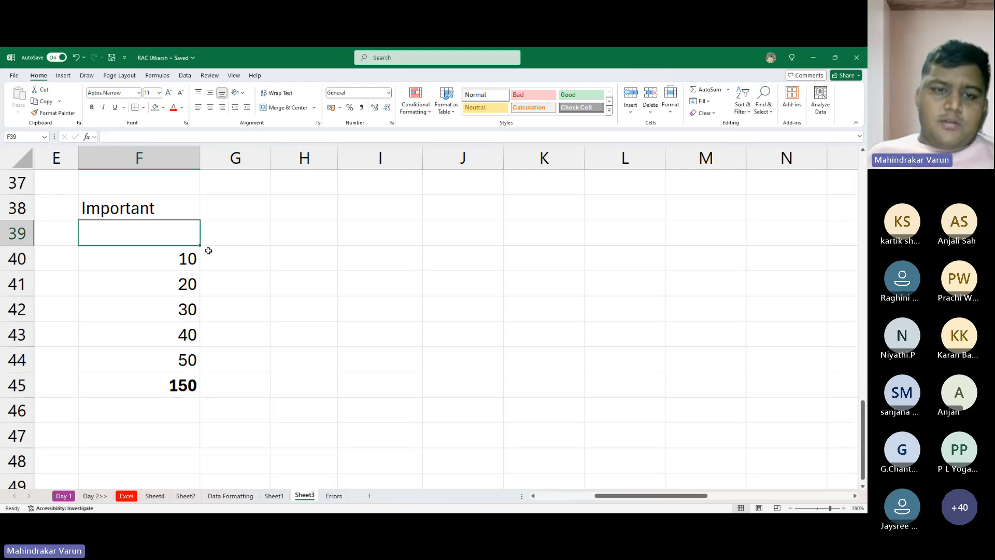
left_click(262, 242)
type("A")
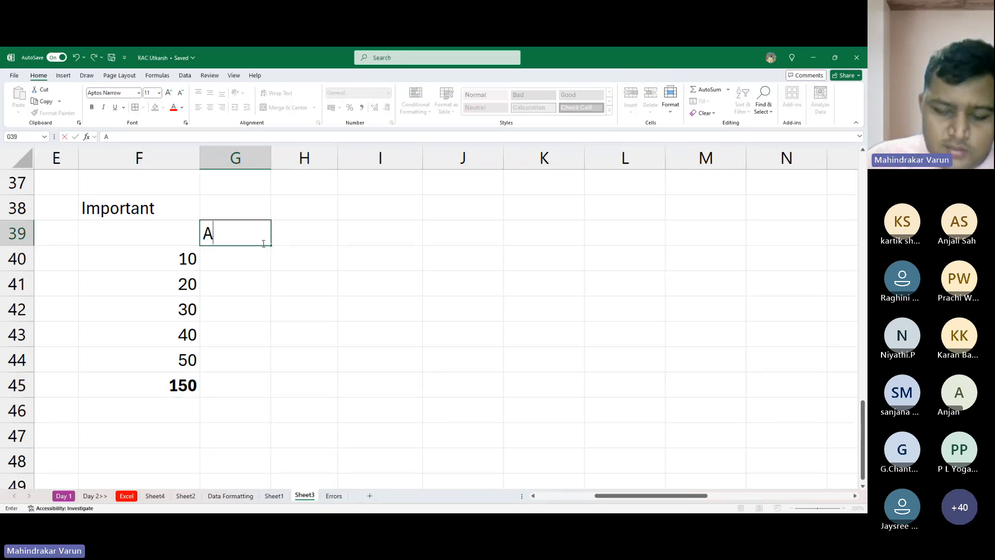
type("utosum")
key("Return")
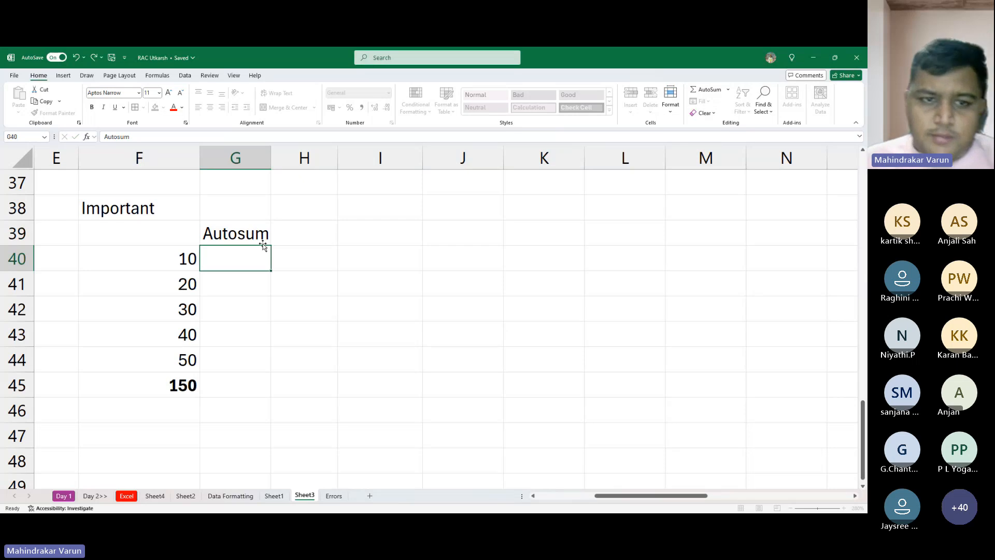
- Clear the total in F45 below the sample numbers
key("Up")
key("Left")
key("Down")
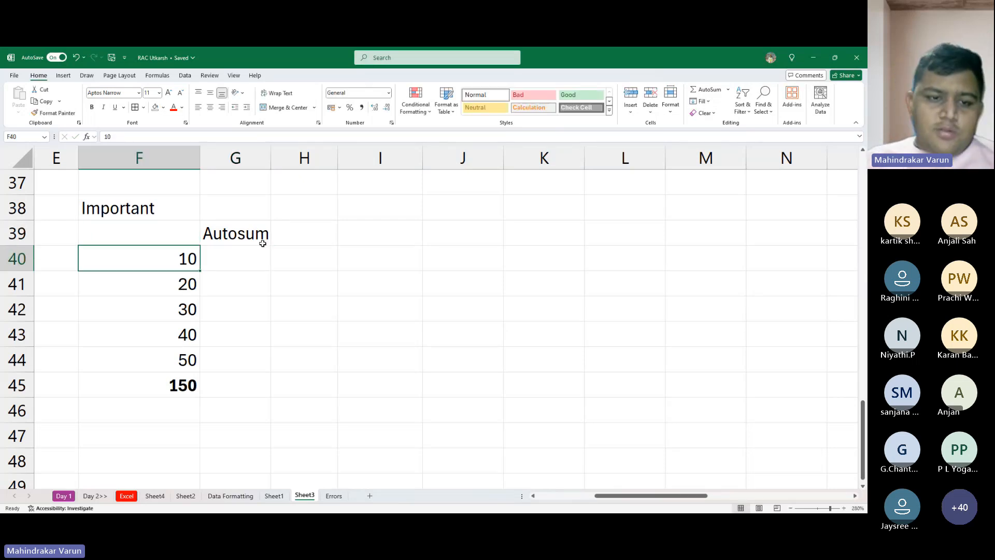
key("ctrl+Down")
key("Delete")
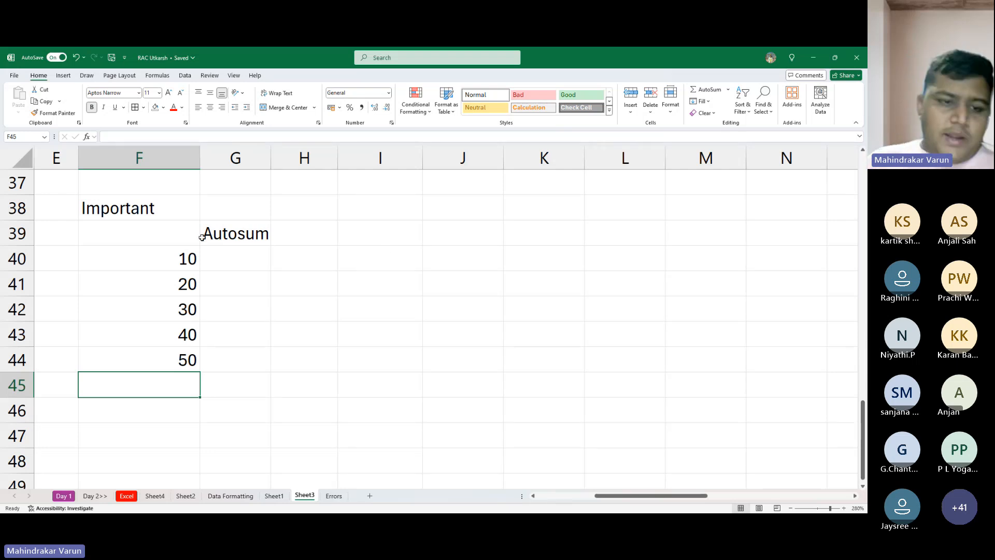
key("alt+Tab")
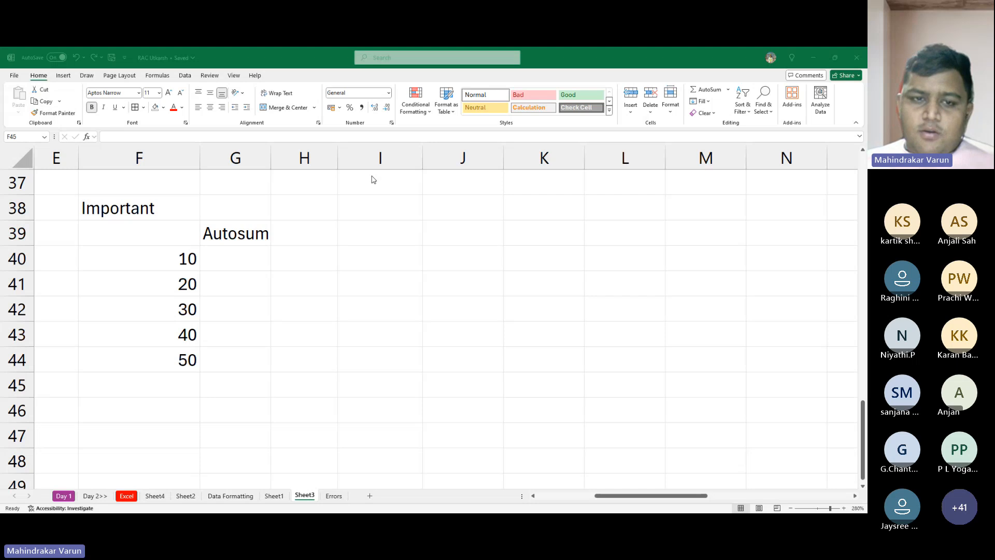
left_click(2, 67)
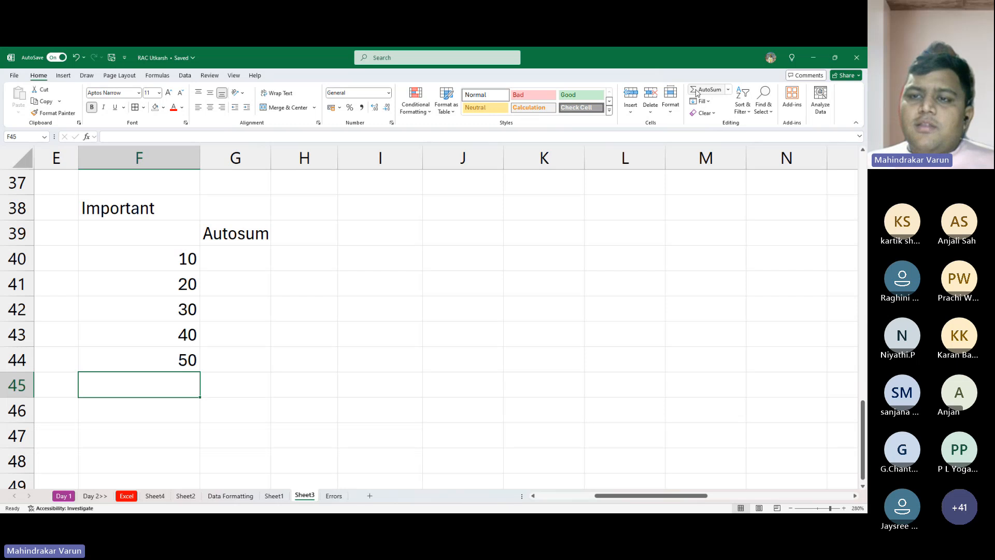
key("alt+Tab")
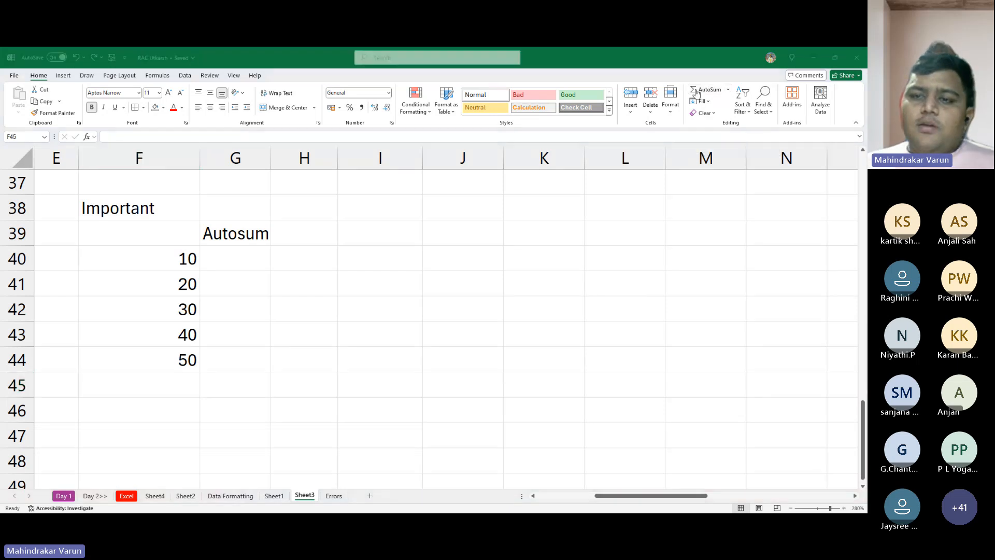
key("alt+Tab")
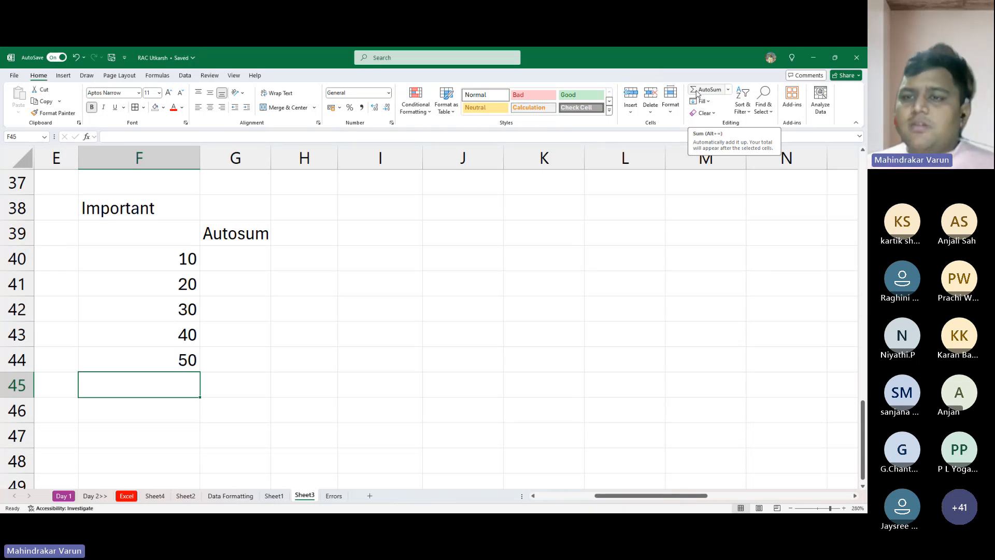
- Total the sample numbers F40:F44 in F45 with the Sum option of AutoSum
left_click(728, 90)
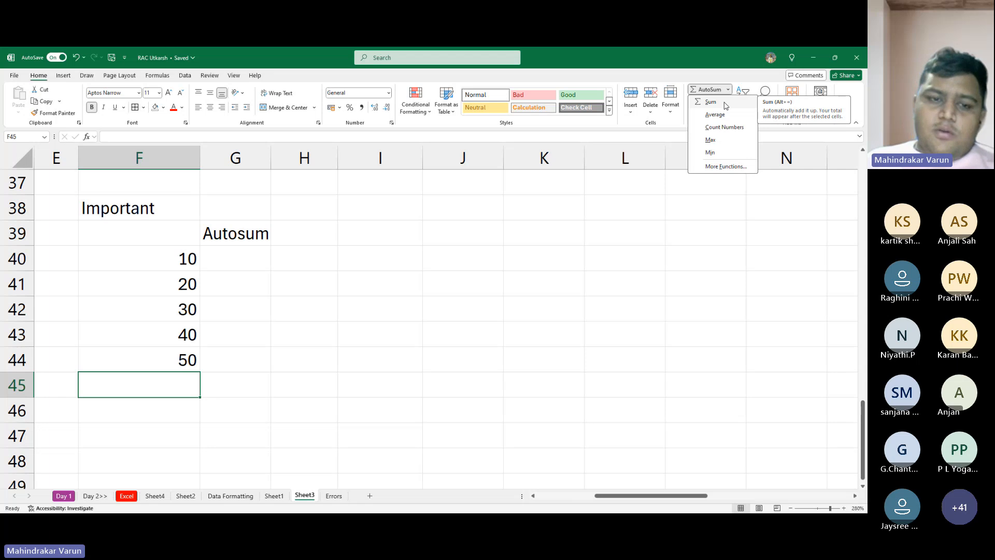
left_click(724, 106)
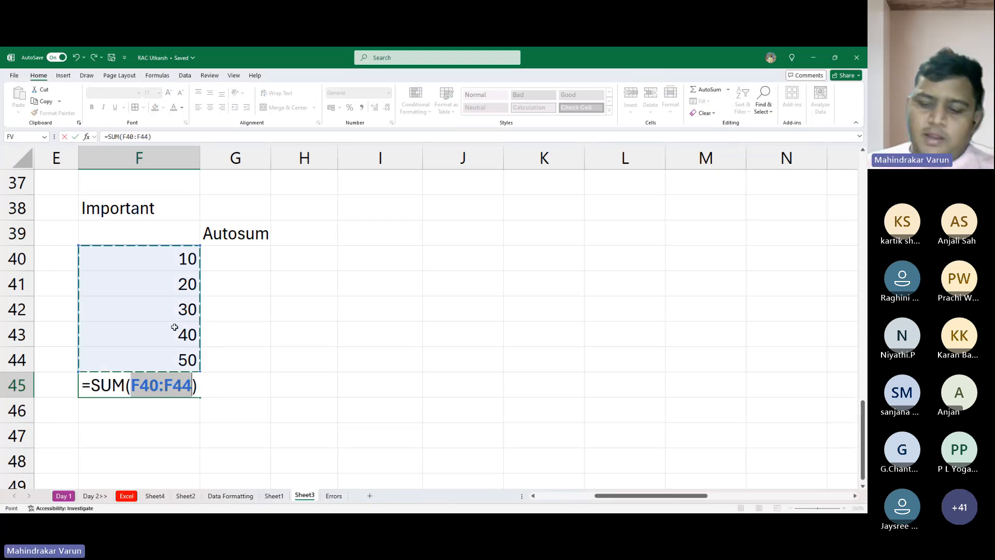
key("Return")
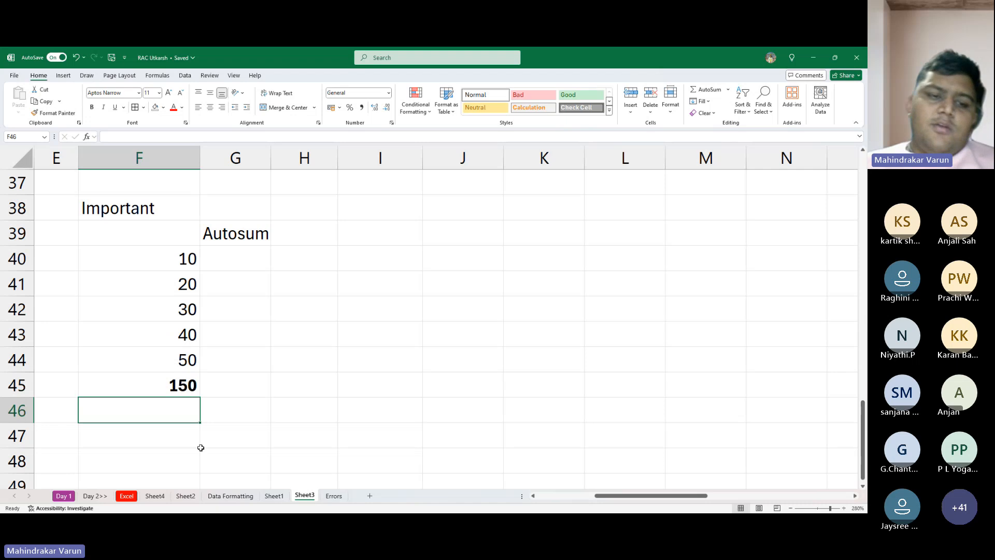
- Clear the total in F45 and recreate it by AutoSumming F40:F44
left_click(154, 373)
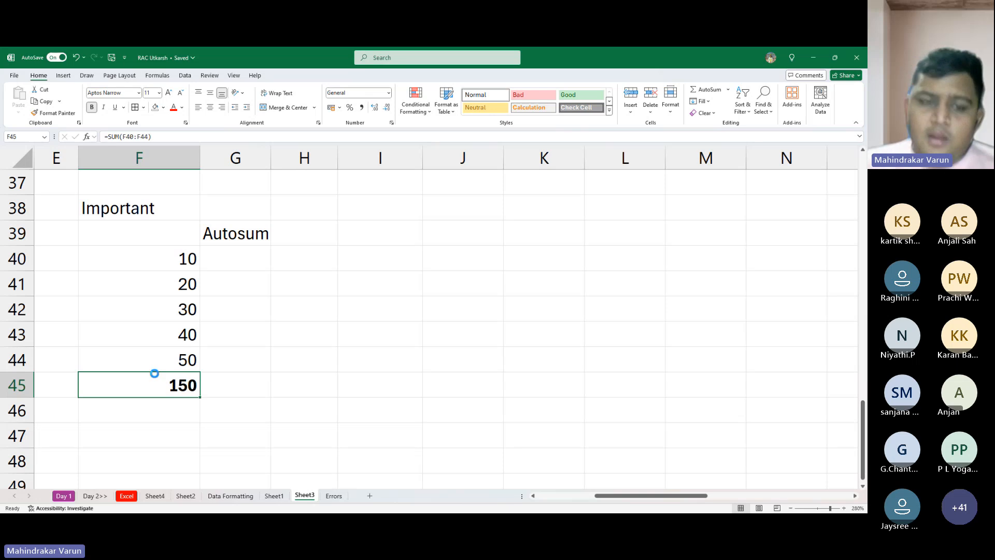
key("Delete")
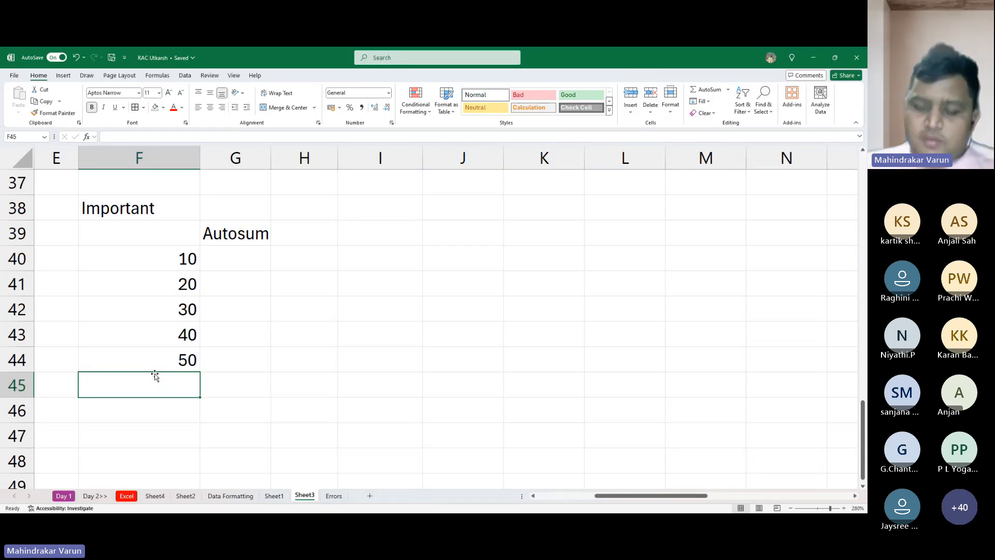
key("alt+equal")
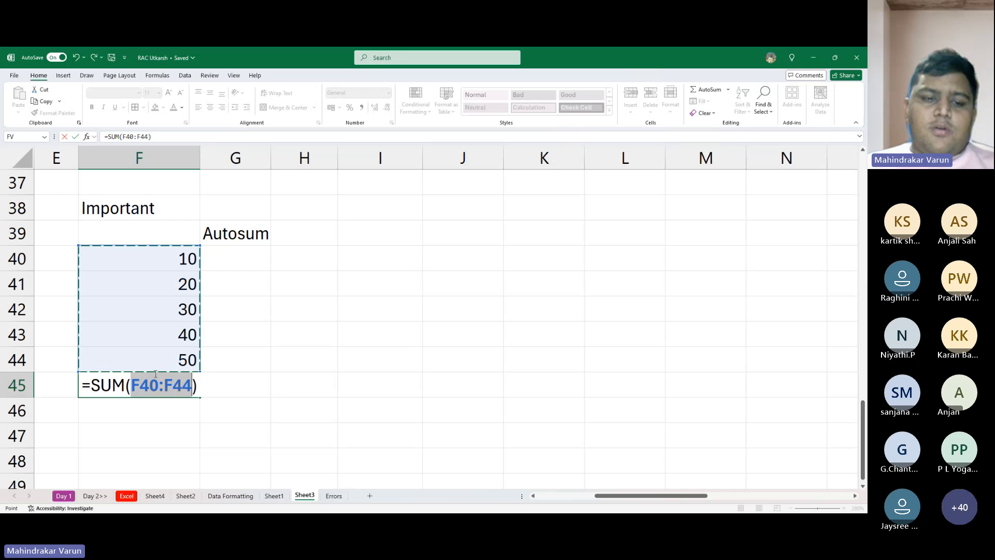
key("Return")
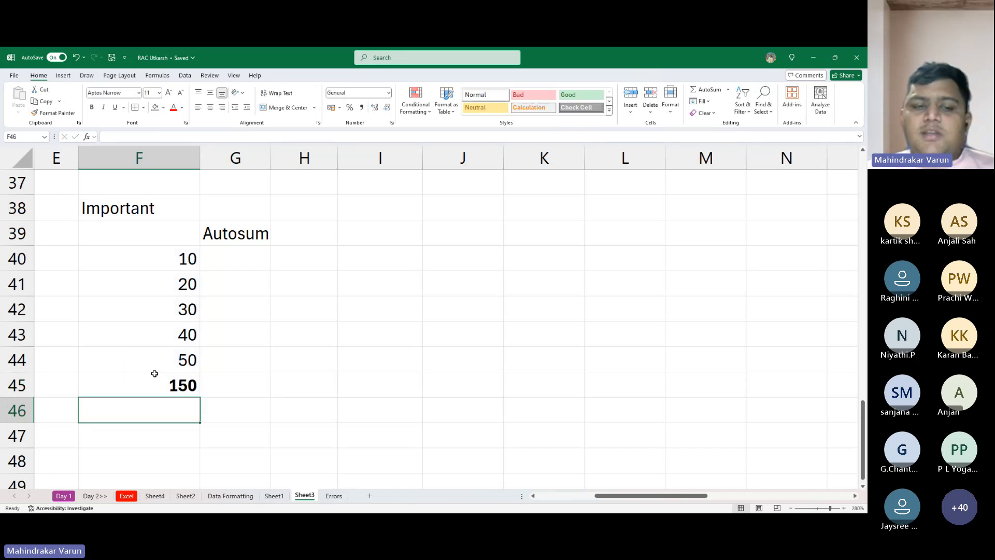
- Inspect the cell range used by the SUM formula in F45, leaving without changes
left_click(154, 374)
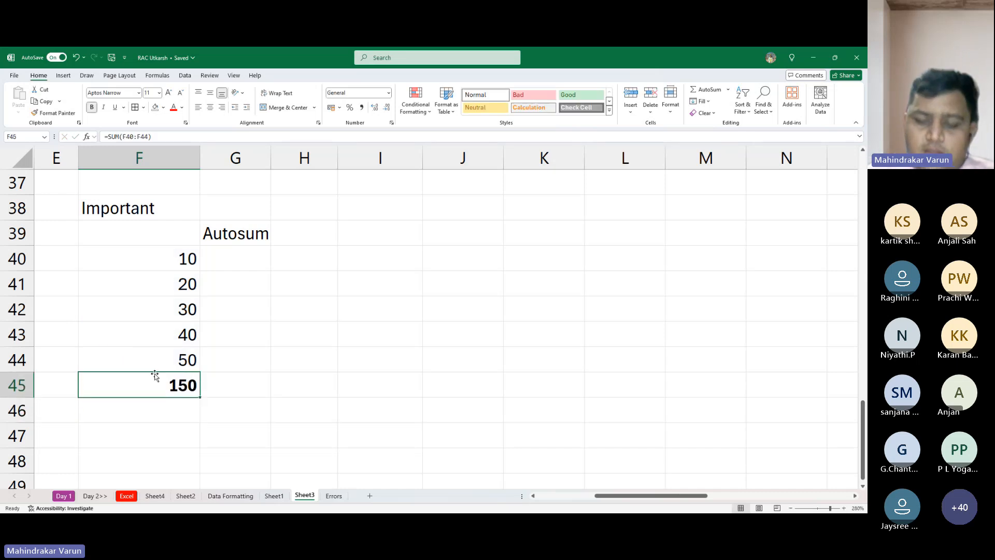
double_click(155, 373)
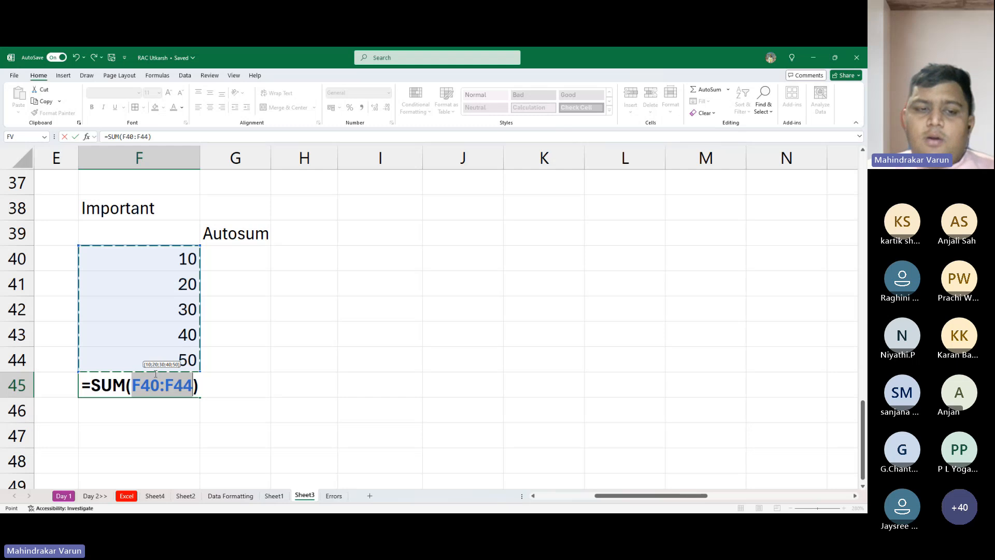
key("Escape")
- Enter the note "Home tab >> editing Group >> Autosum" in H39, beside the Autosum label
key("Right")
key("Up")
key("Up")
key("Up")
key("Up")
key("Up")
key("Up")
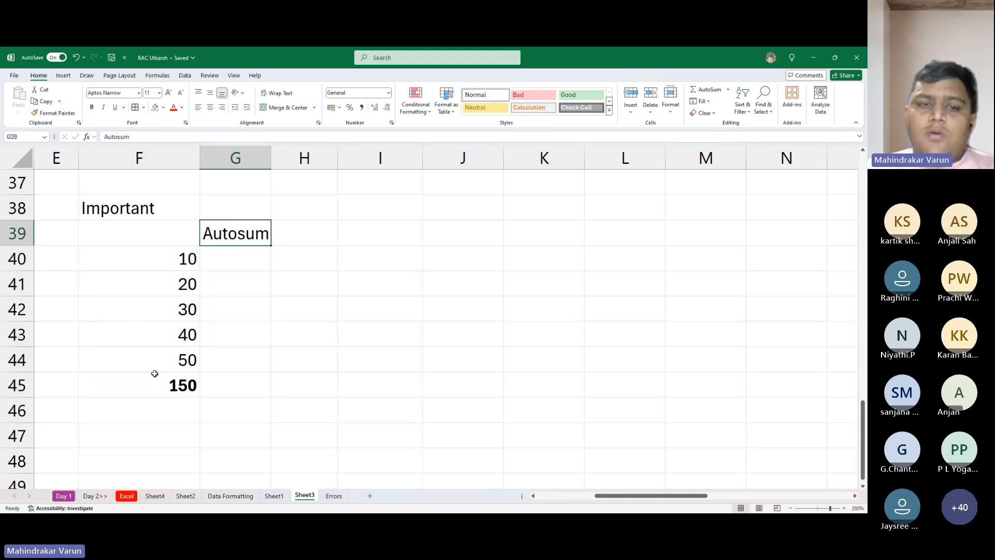
key("Right")
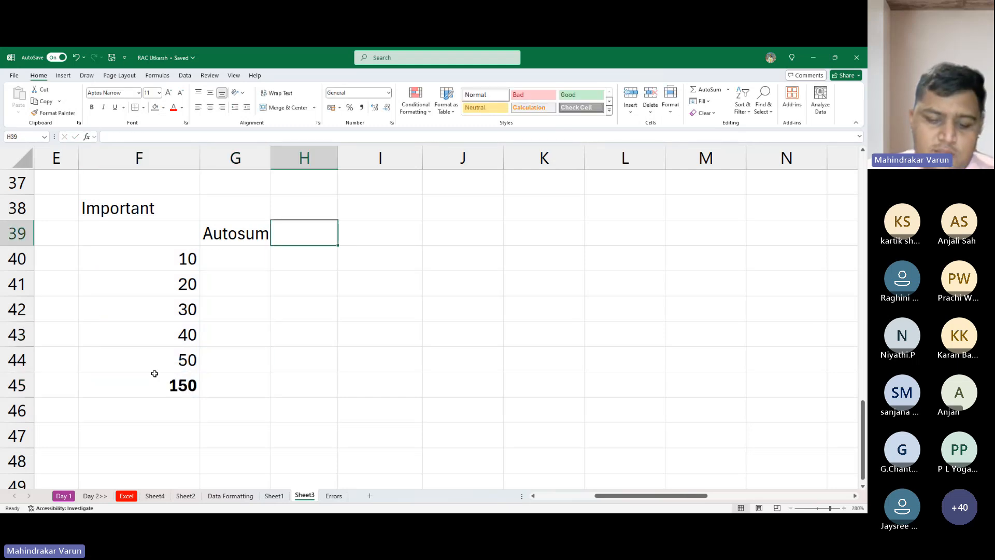
type("Home ta")
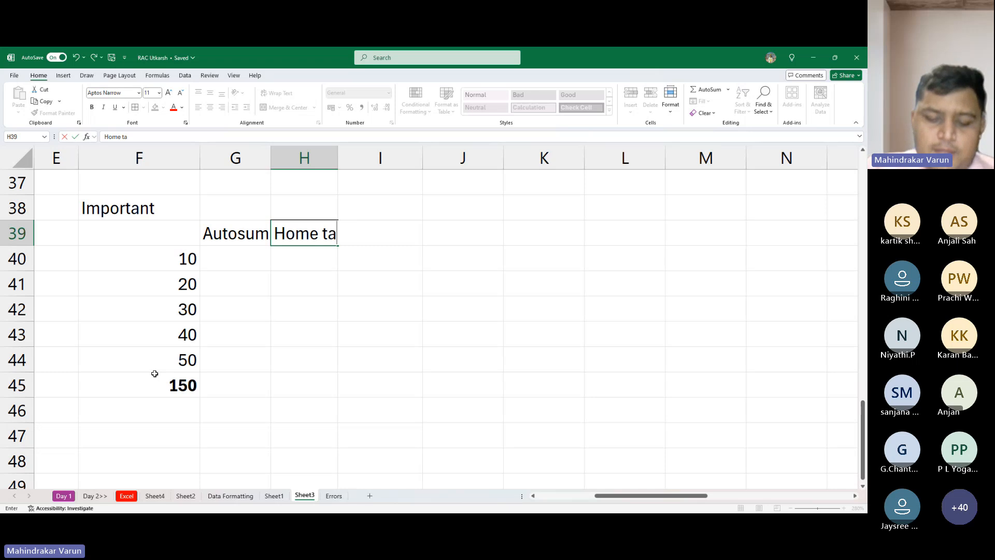
type("b >> e")
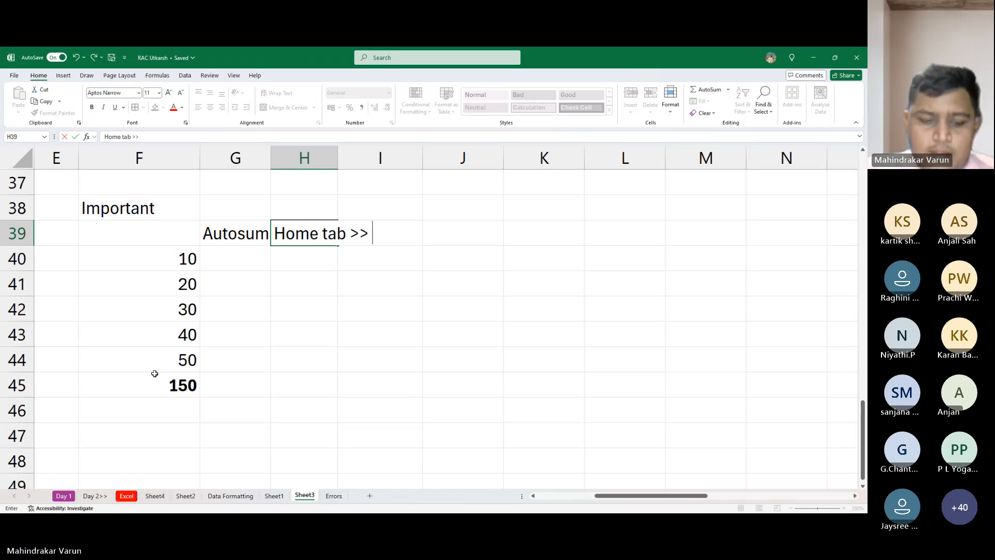
type("diting")
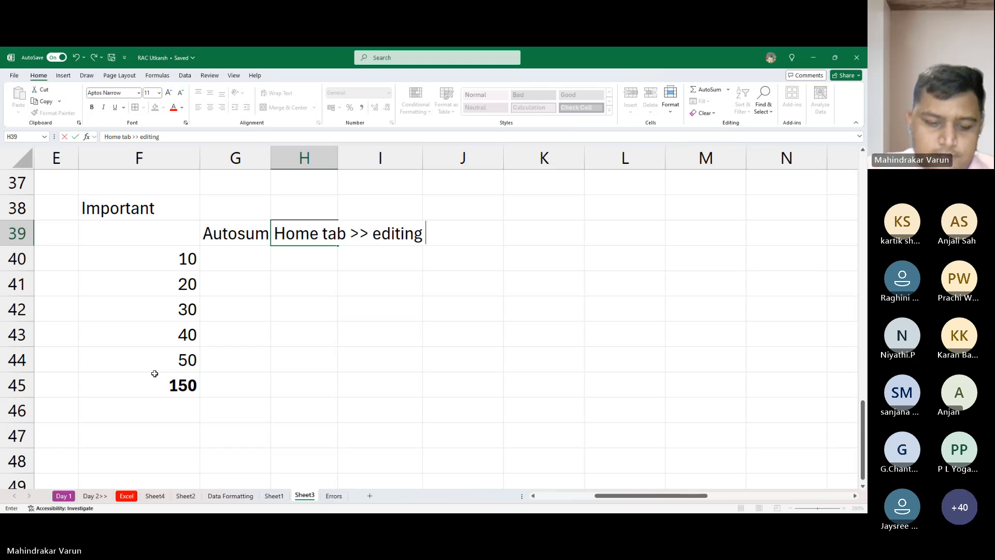
type(" Group ")
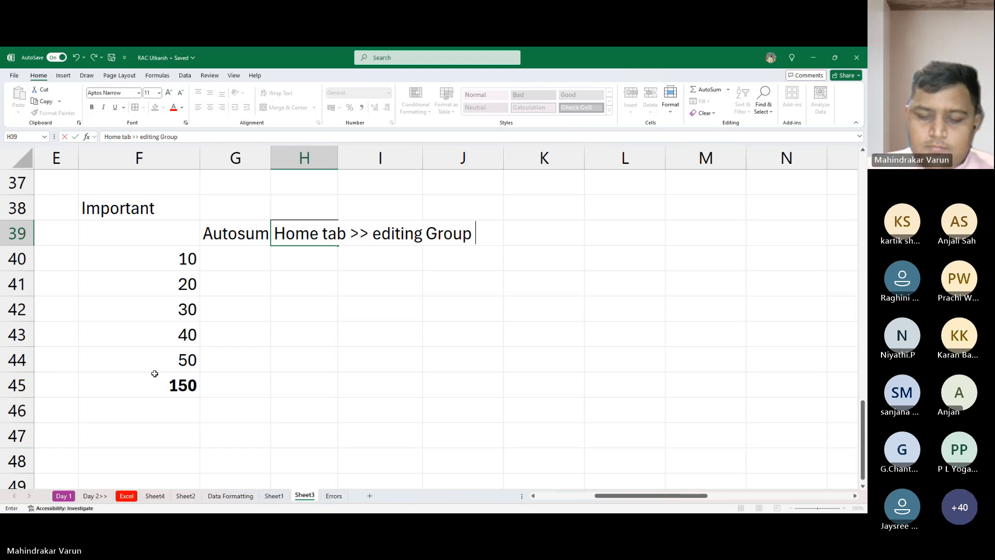
type(">> Aut")
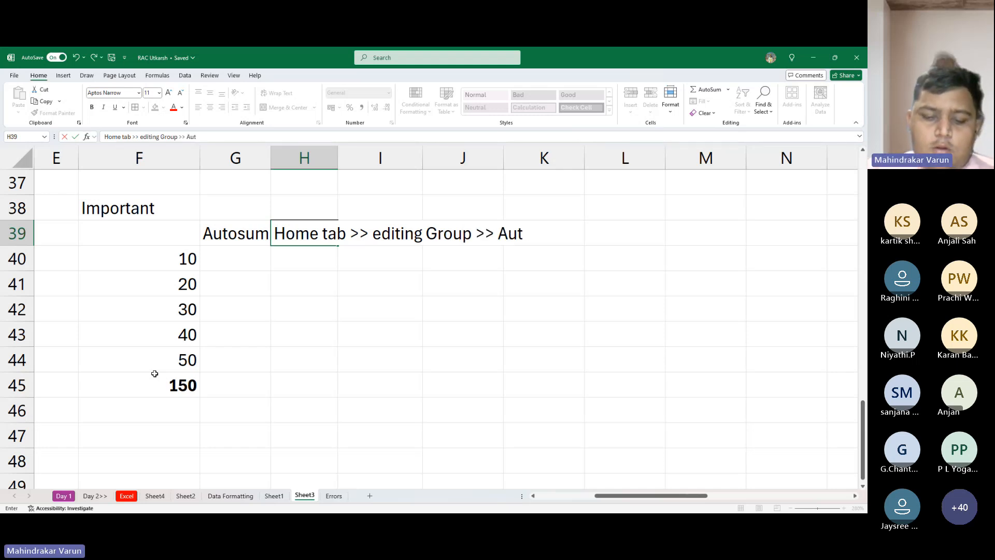
type("osum")
key("Return")
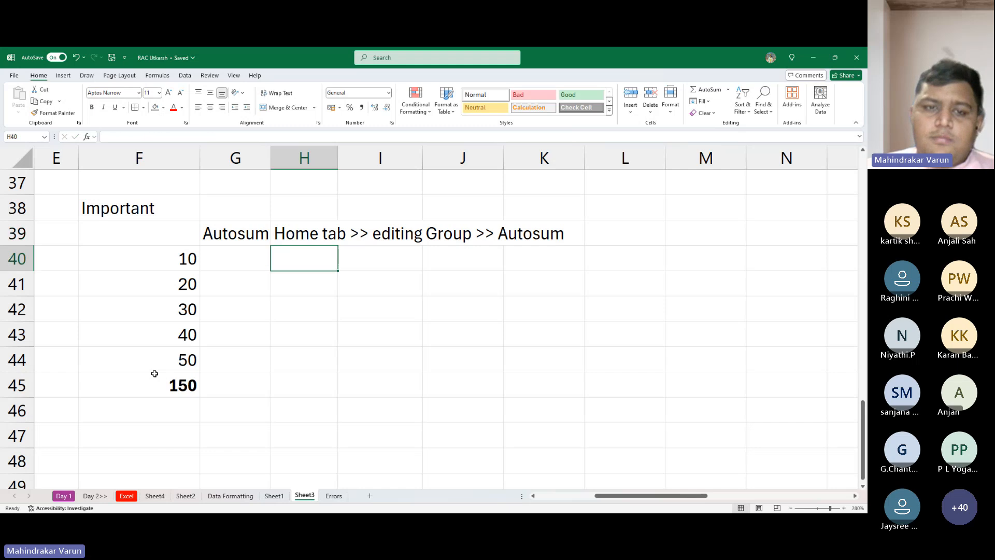
- Italicise the Autosum path note in H39
key("Return")
key("Up")
key("Up")
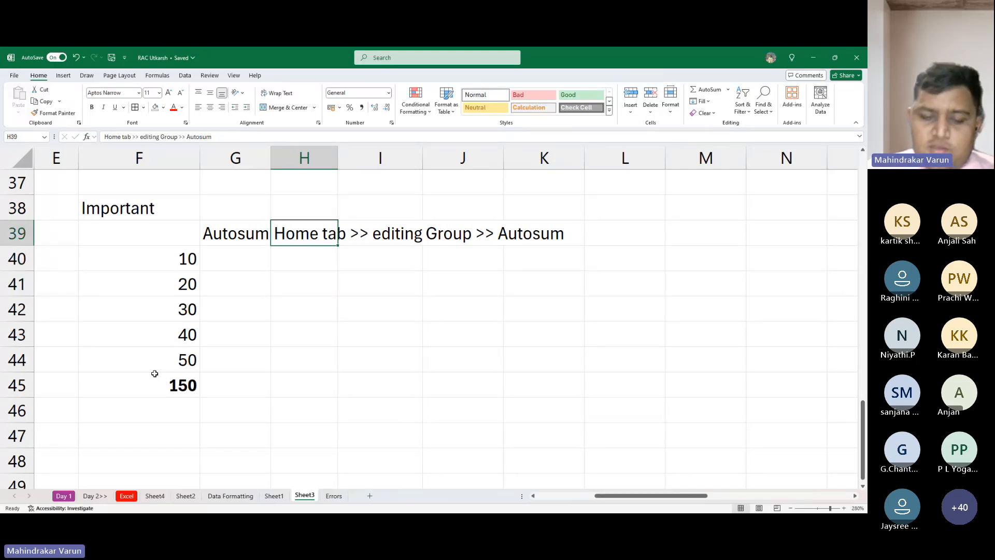
key("ctrl+i")
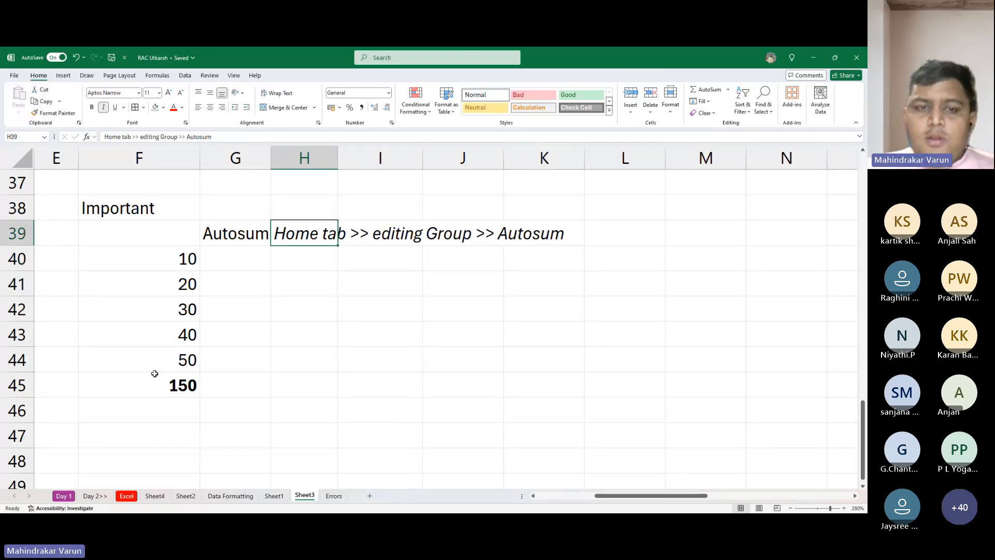
- Enter the text "Alt + =" in H40, below the Autosum path note
key("Return")
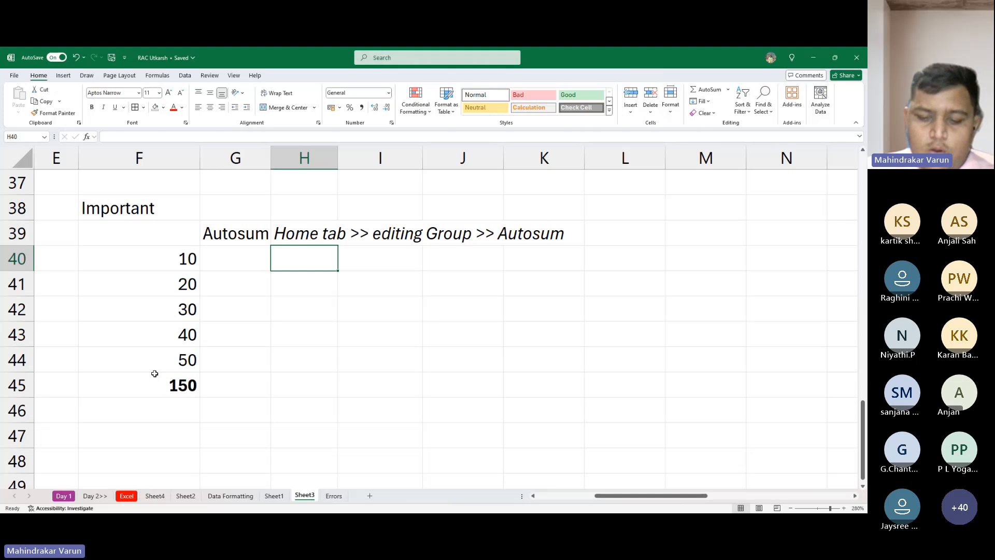
type("Alt + ")
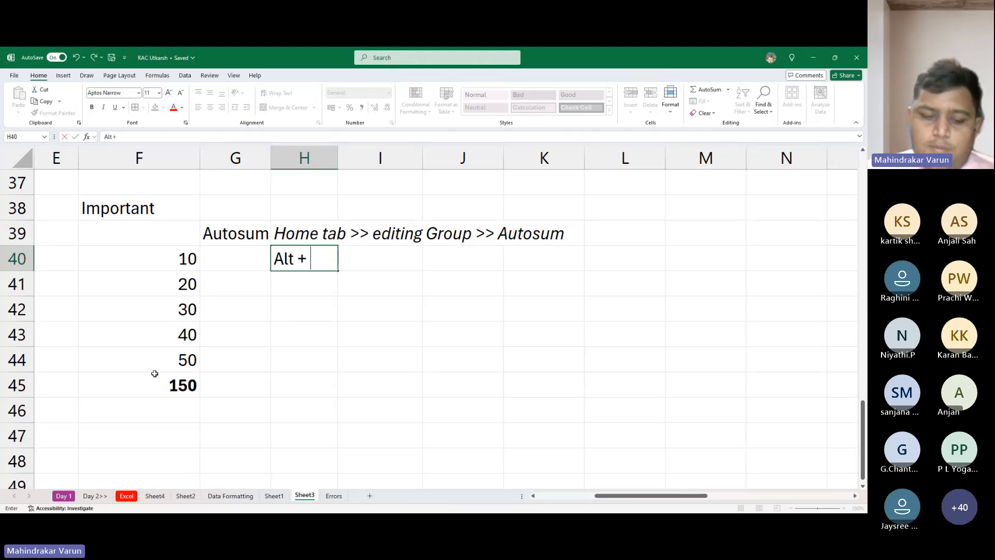
type("=")
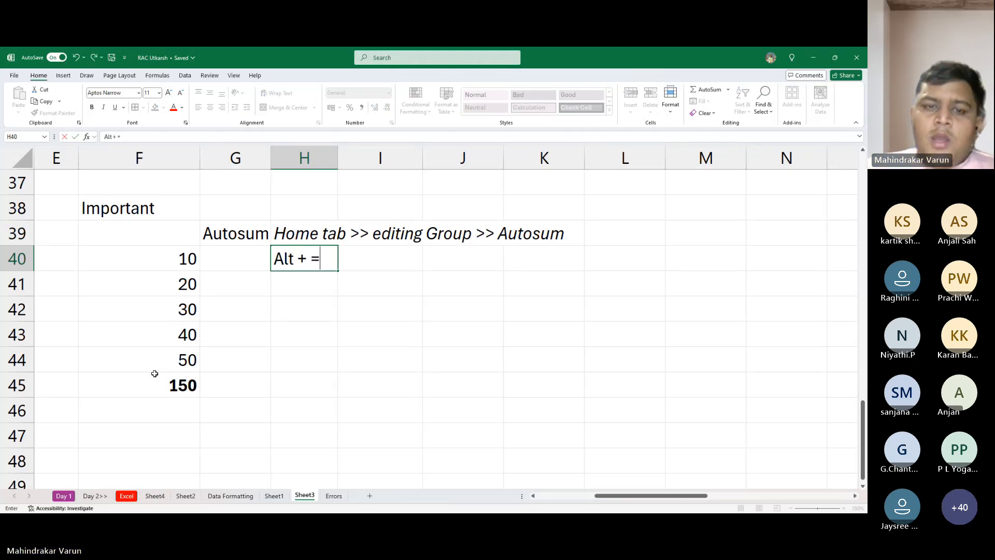
key("Return")
- Enter the label "Shortcut -" in G40, below the Autosum label
key("Up")
key("Left")
type("Sh")
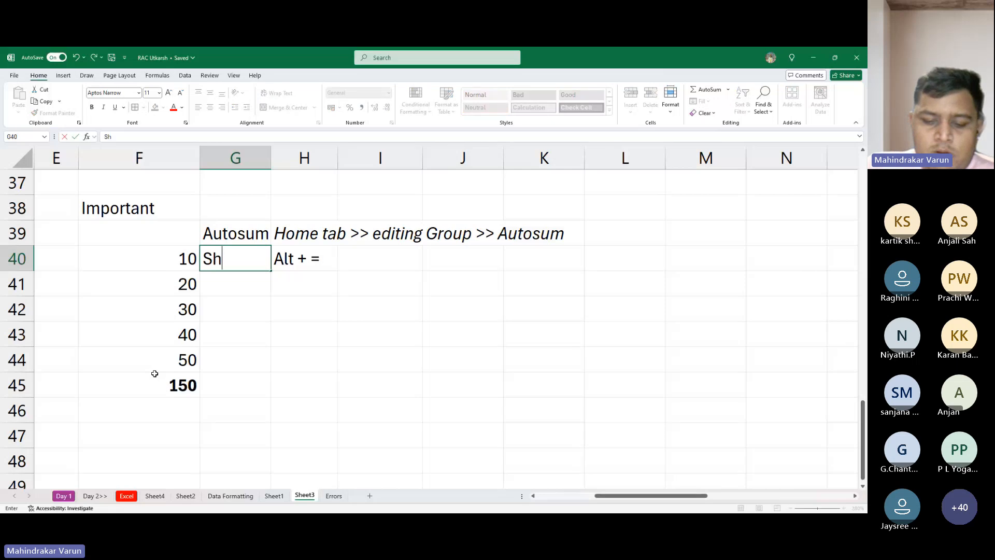
type("ortcut")
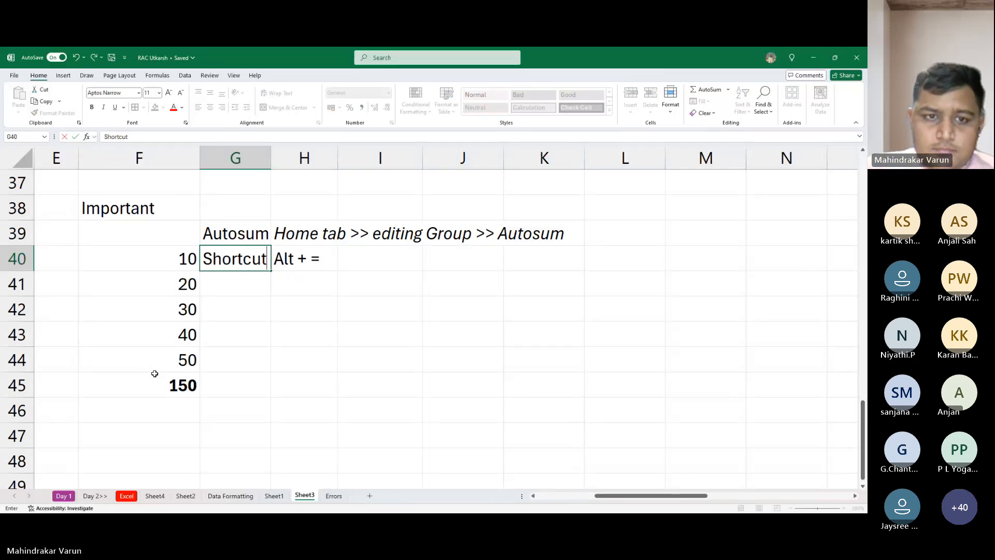
type(" -")
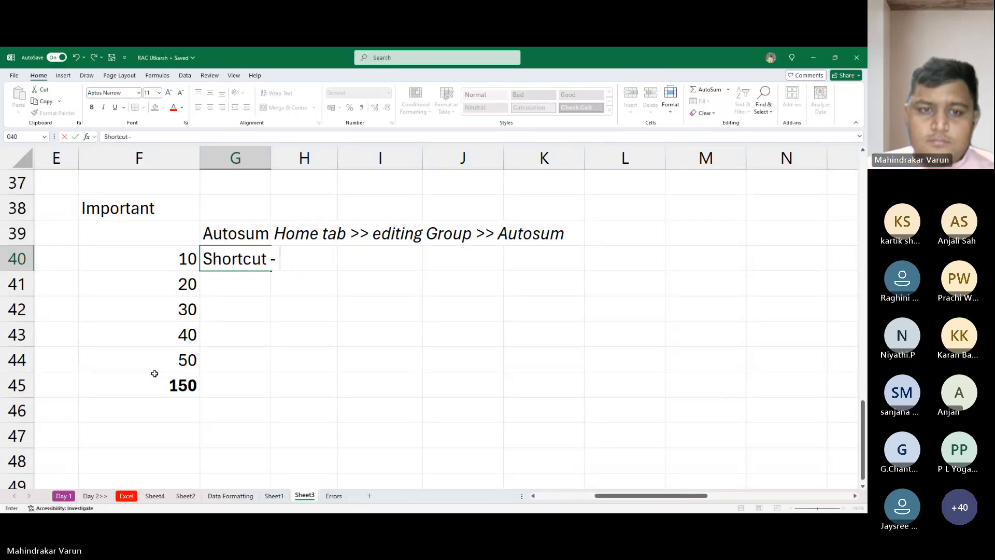
key("ctrl+Return")
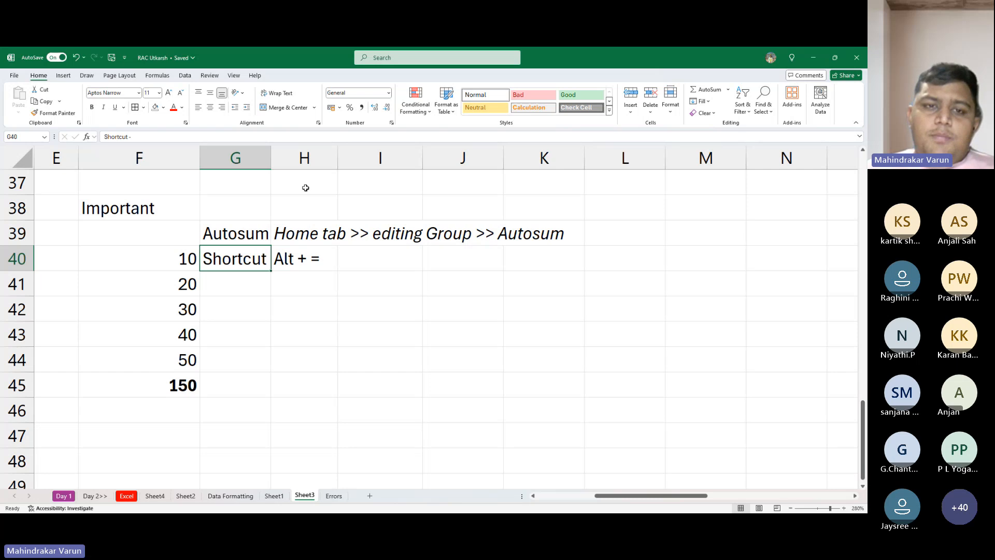
- Resize column G to be slightly wider than its "Shortcut -" label, and select the total in F45
double_click(271, 155)
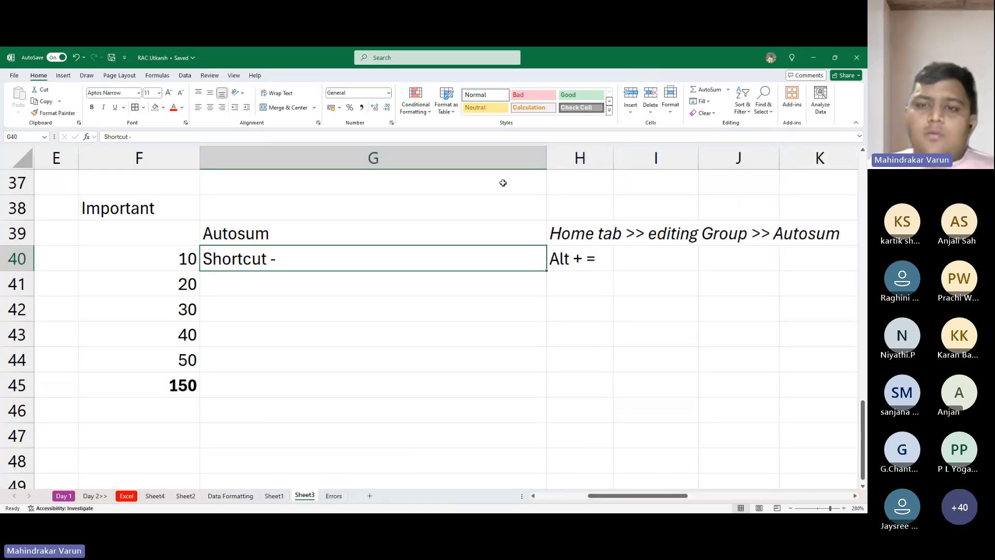
left_click_drag(546, 160, 303, 171)
left_click(352, 308)
left_click(337, 259)
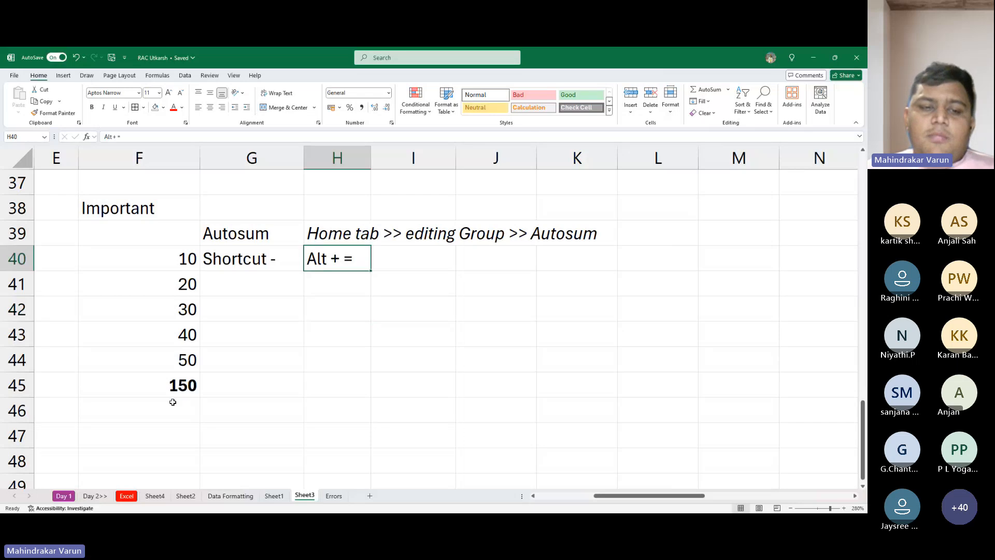
left_click(173, 393)
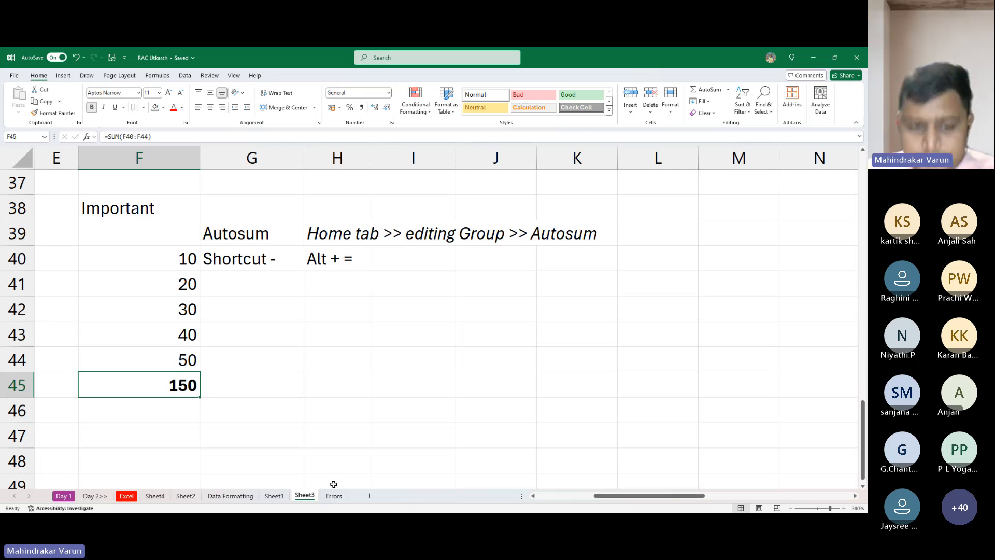
- Enter the heading "ERRORS IN EXCEL" in E48, below the AutoSum example
left_click(279, 387)
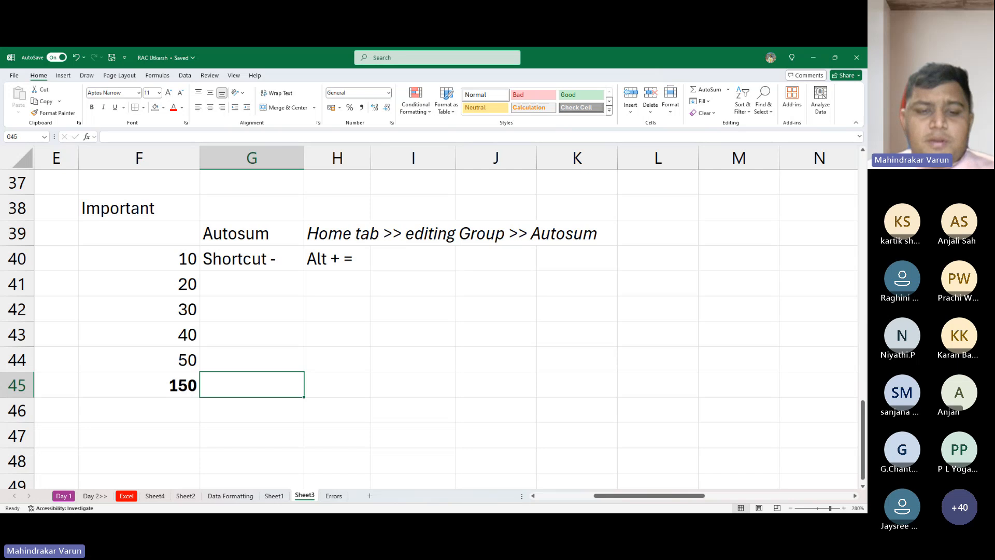
scroll(111, 442, "down", 2)
left_click(58, 316)
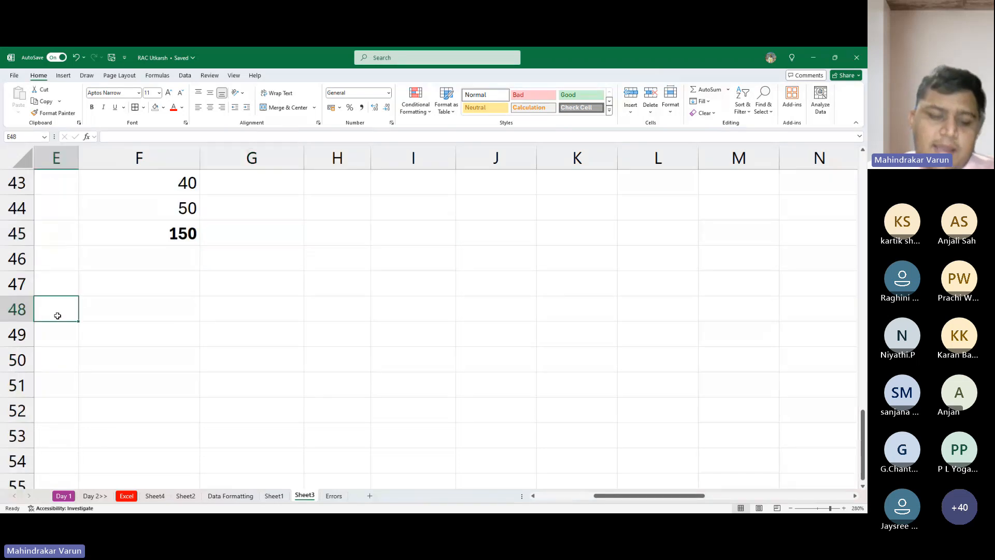
type("ER")
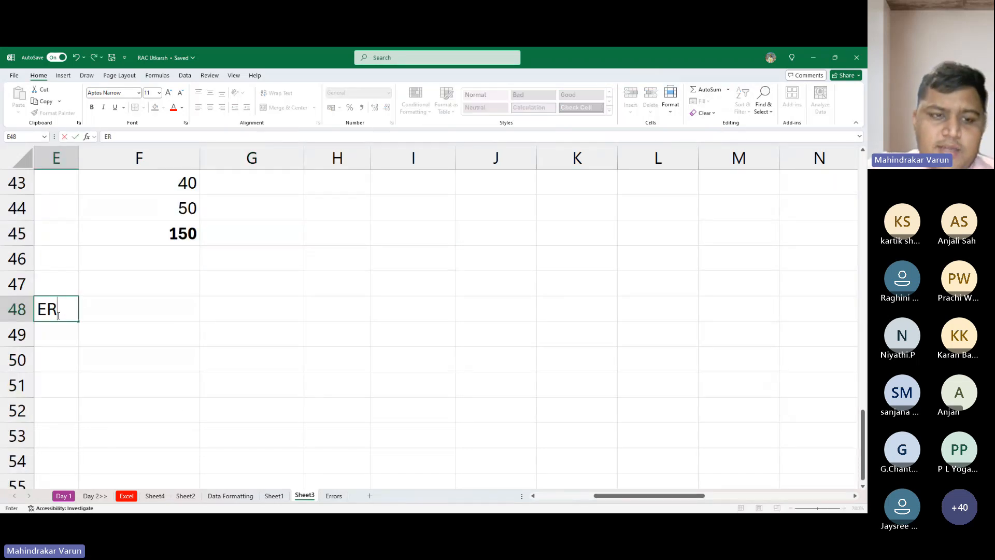
type("RORS ")
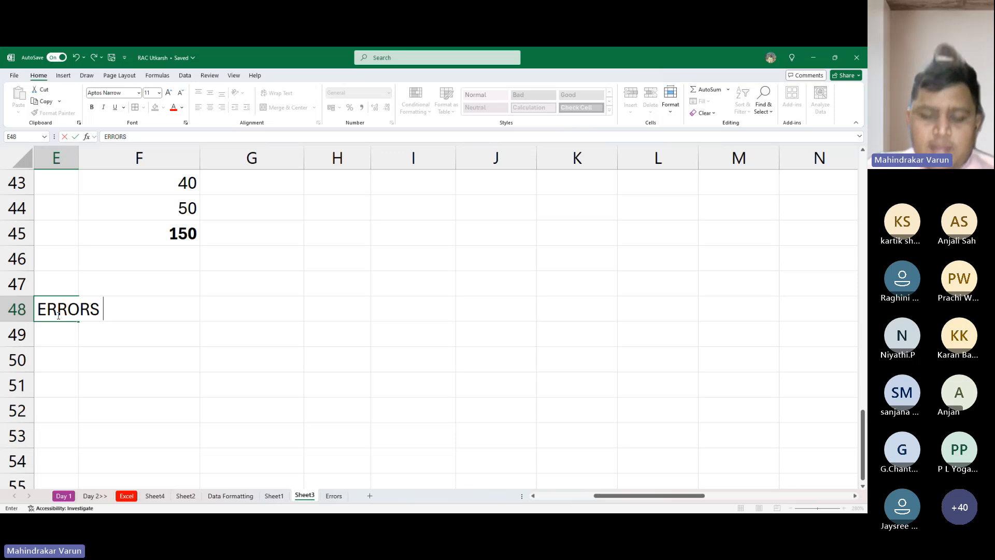
type("IN EXCEL")
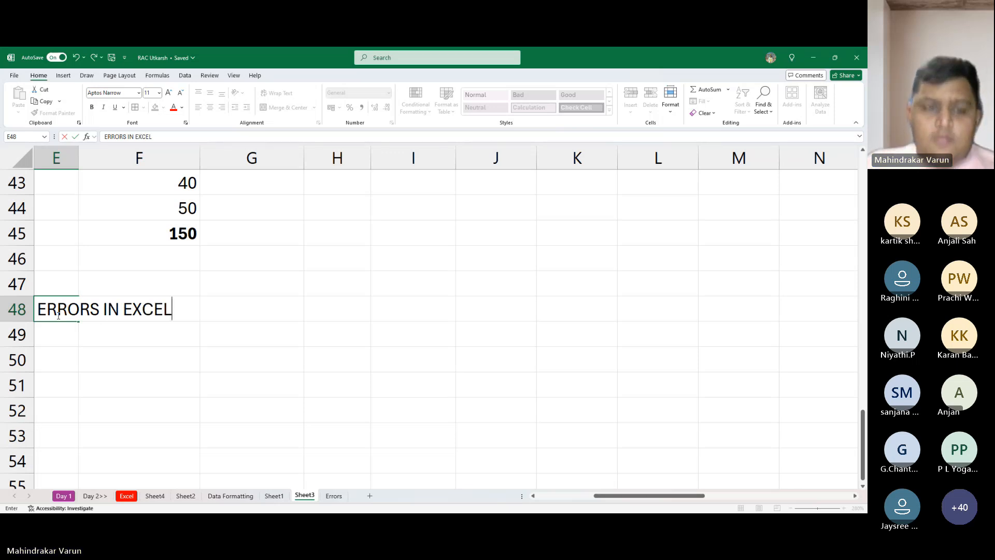
key("Return")
key("Return")
- Enter the text "WHAT IS THE MEANING OF DIFF ERRORS IN EXCEL" in E50, two rows below the errors heading
type("WH")
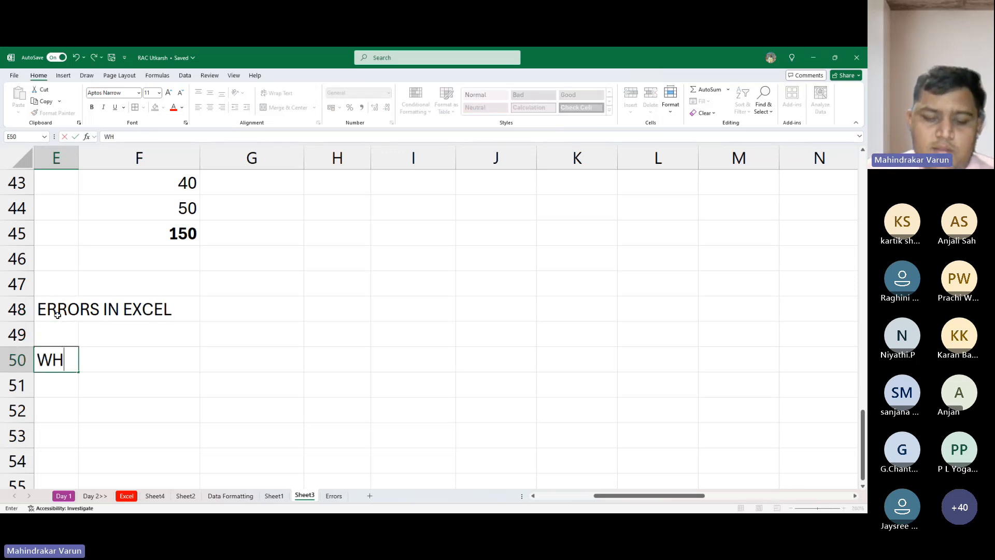
type("AT IS THE")
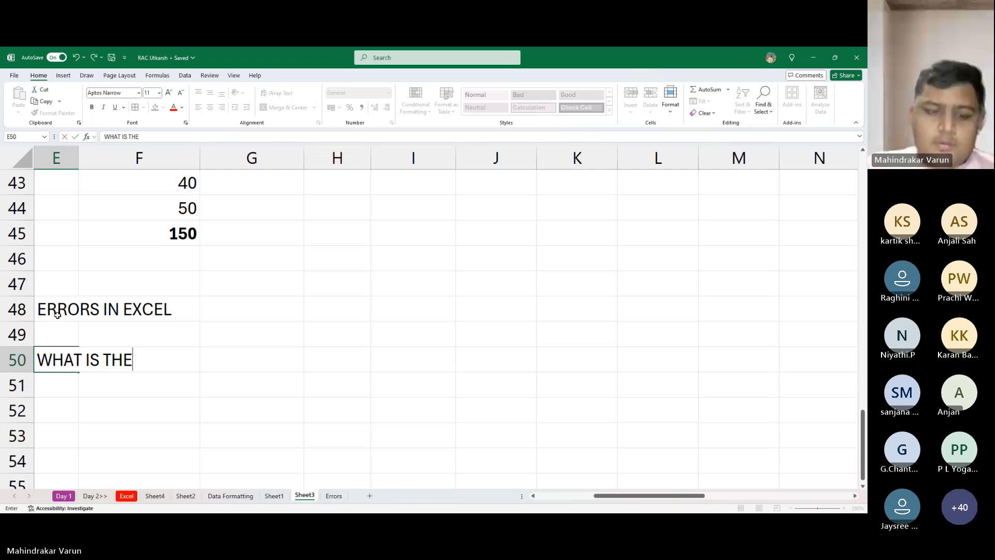
type(" MEAIN")
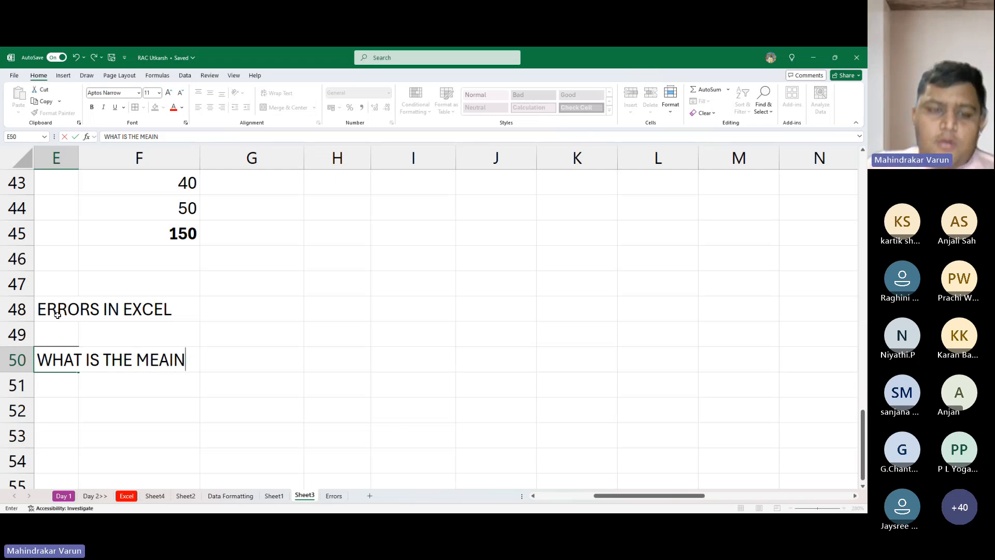
key("BackSpace")
key("BackSpace")
type("NI")
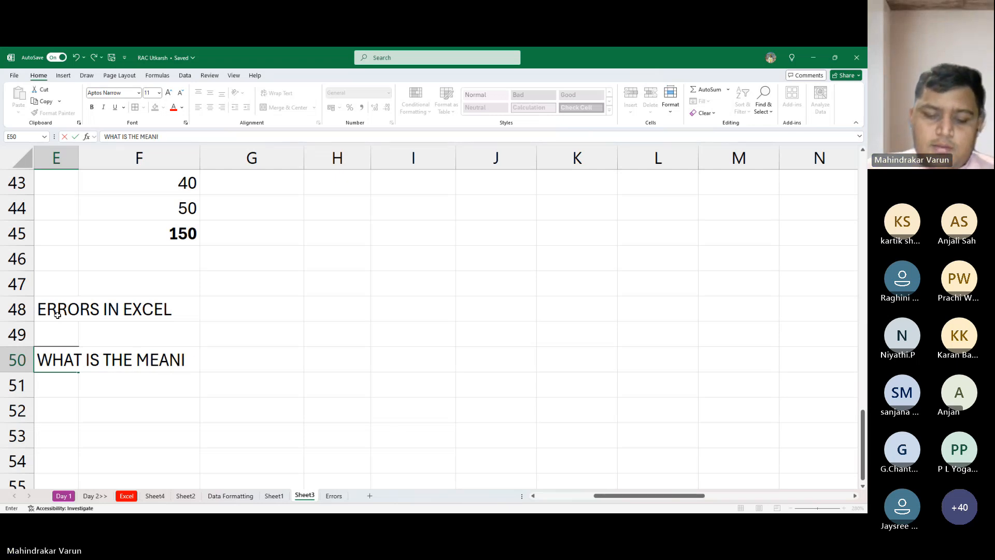
type("NG OF E")
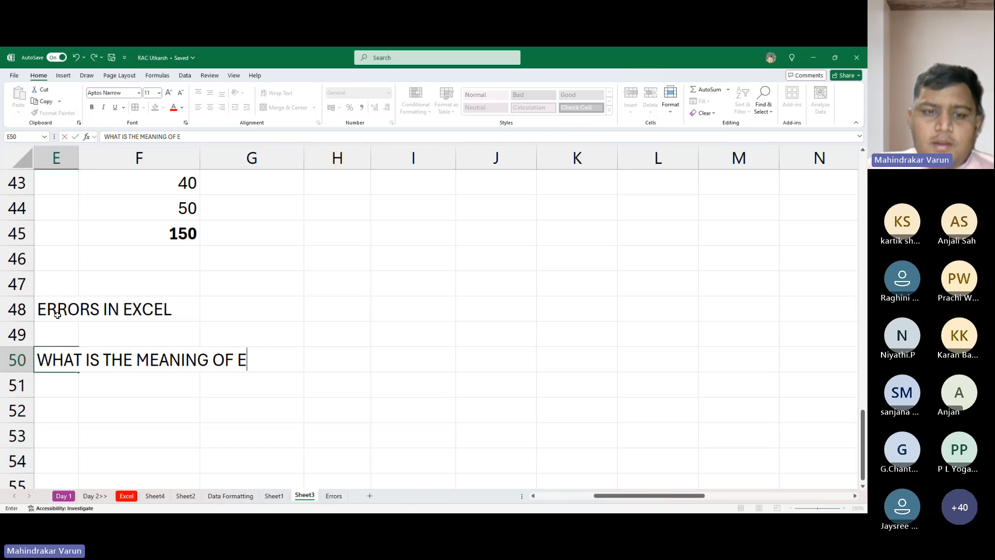
key("BackSpace")
type("F")
key("BackSpace")
type("DI")
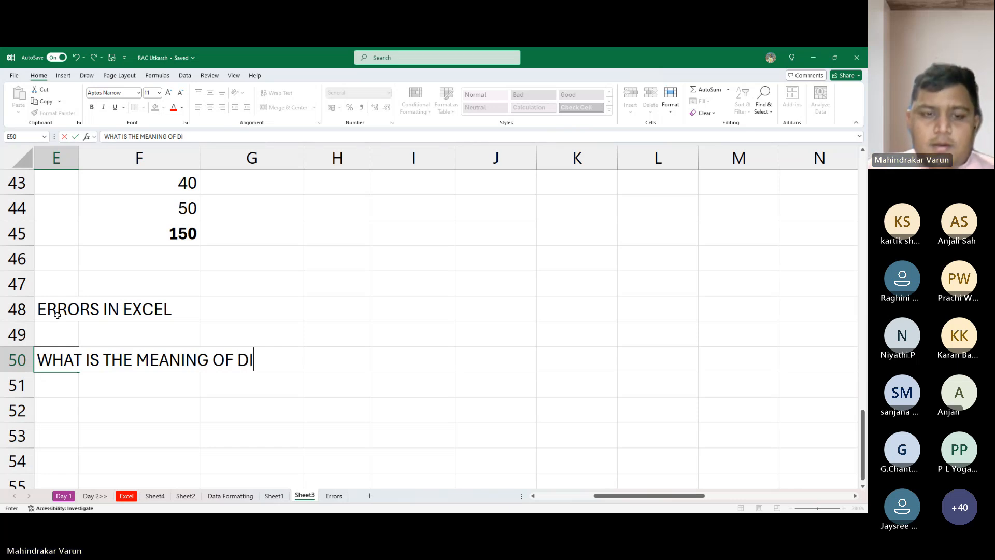
key("BackSpace")
type("IF")
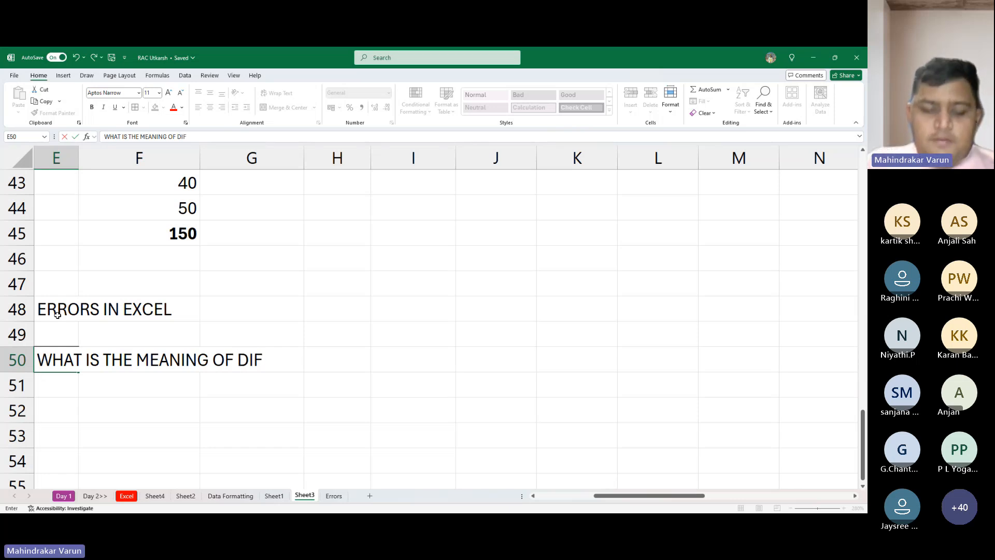
type("F ERROR")
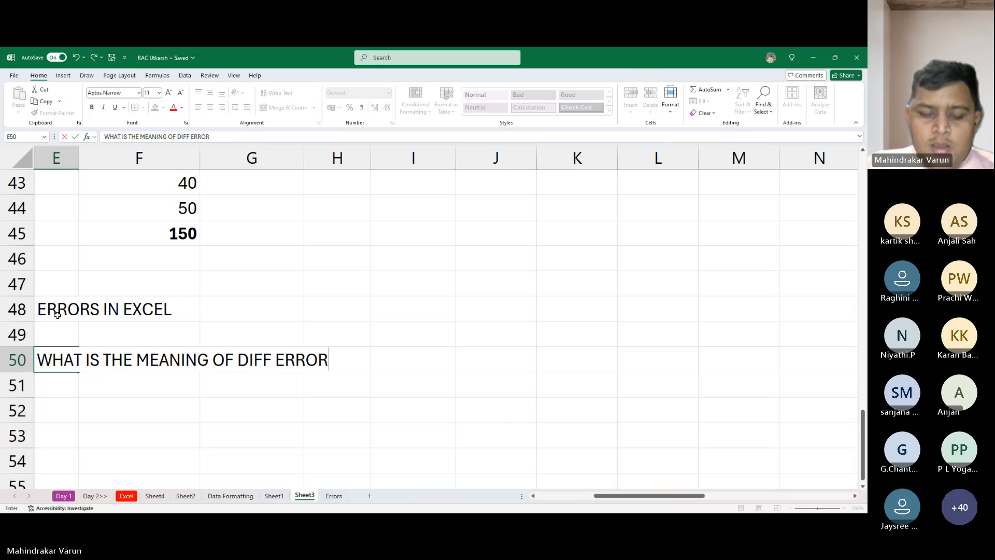
type("S IN E")
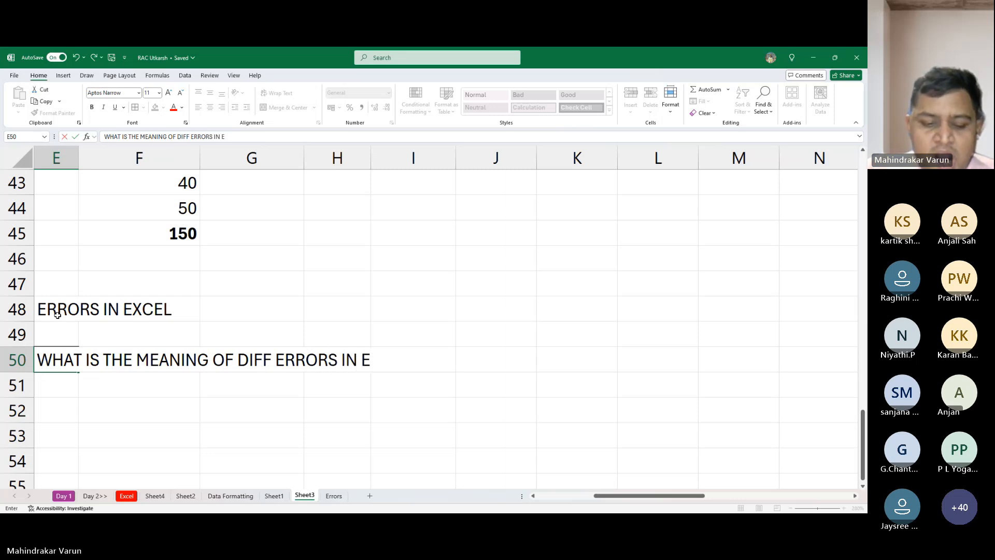
type("XCEL")
key("Return")
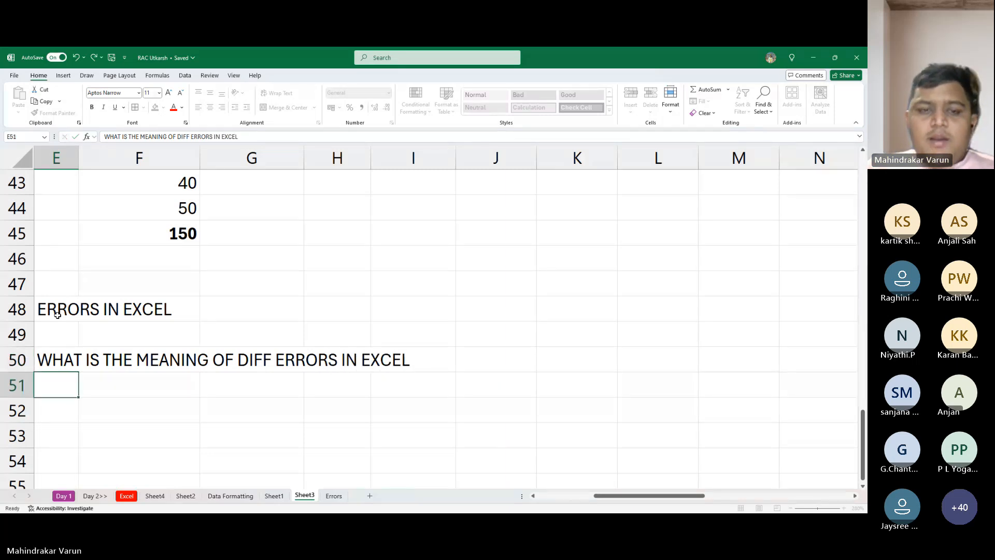
- Append a space and a question mark to the text in E50, and make the cell bold
key("Up")
key("F2")
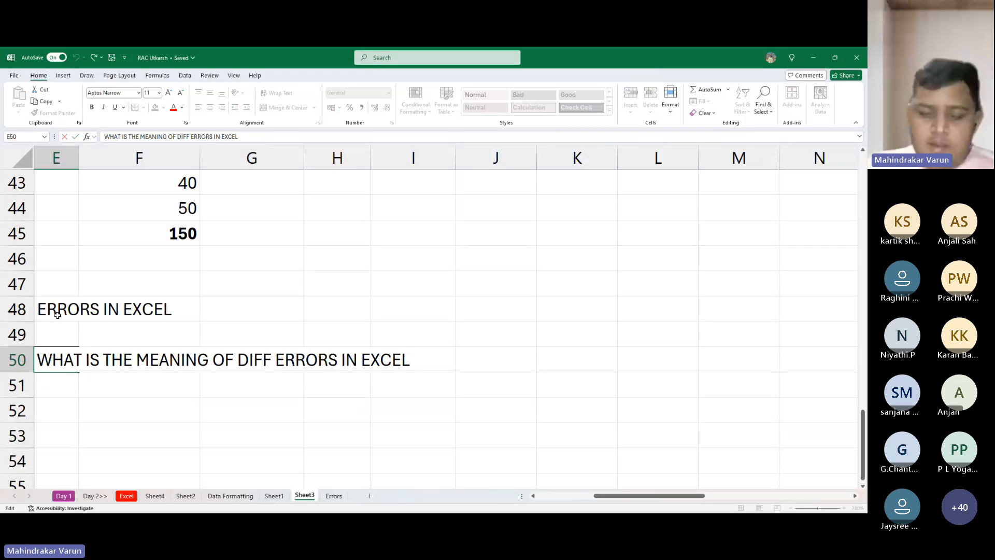
type("?/")
key("Return")
key("Up")
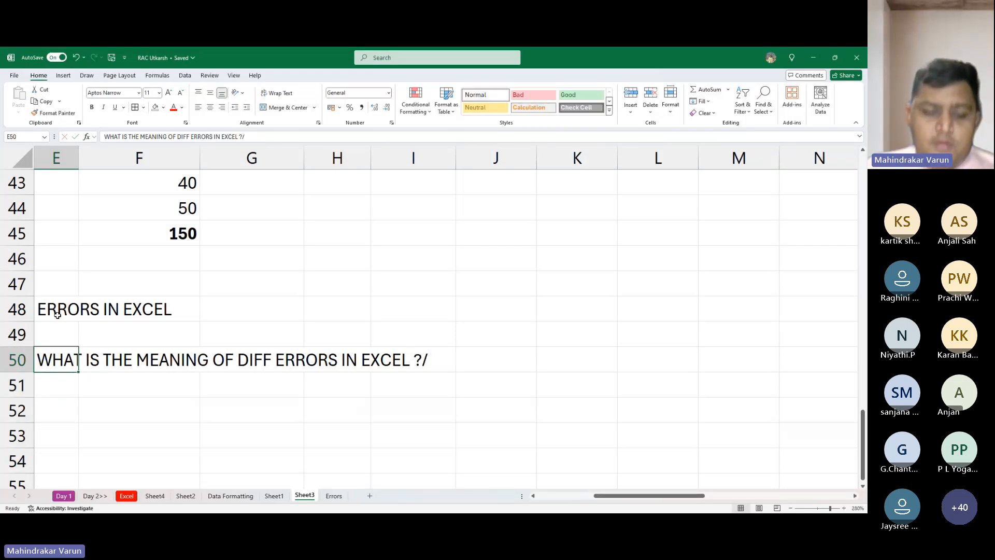
key("F2")
key("BackSpace")
key("Return")
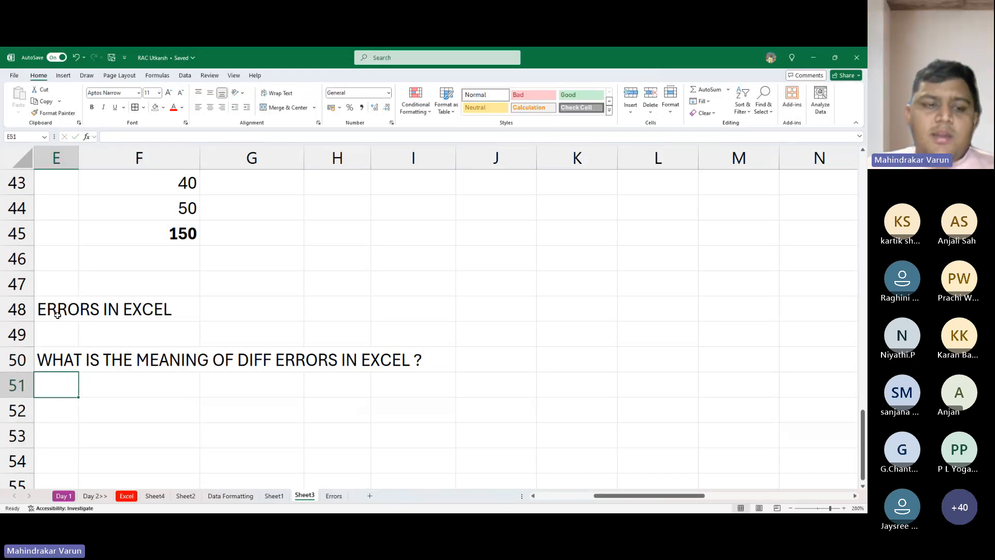
key("Up")
key("ctrl+b")
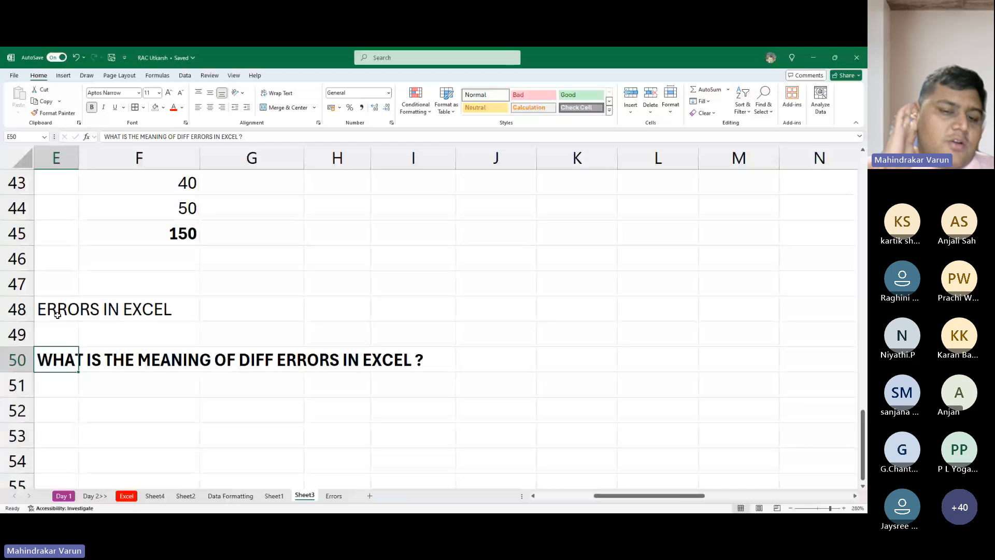
- Open the Errors sheet and examine the #NULL! explanation and its daily sales example
key("alt+Tab")
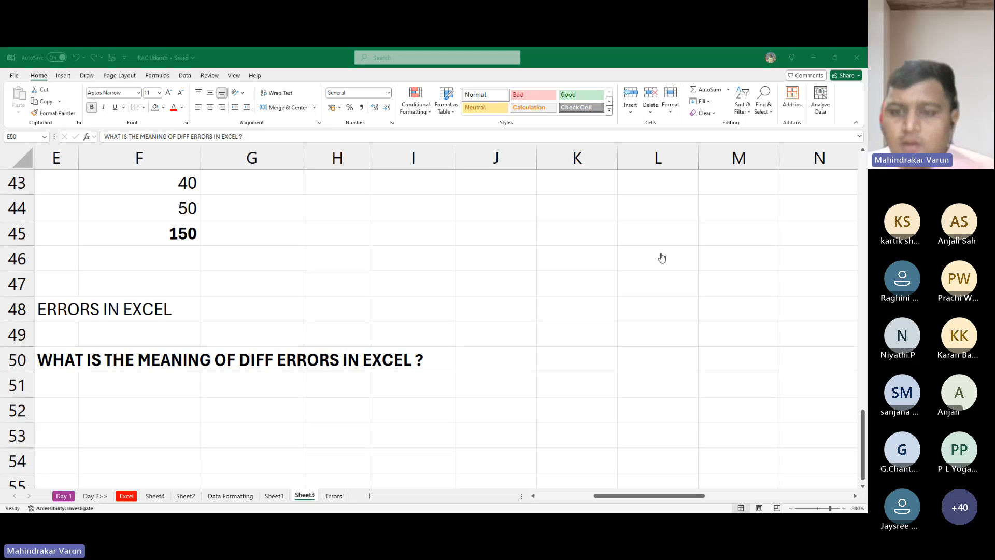
key("alt+Tab")
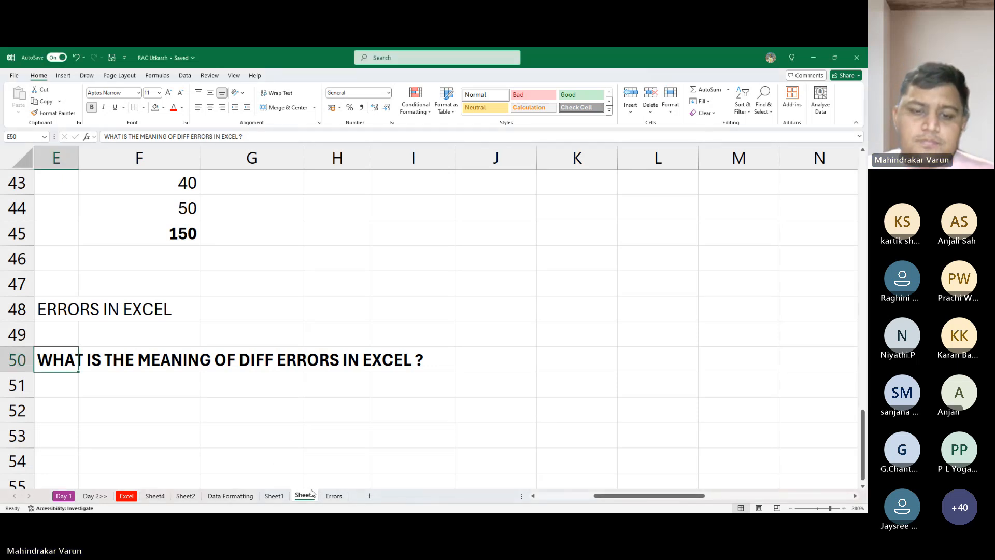
left_click(332, 497)
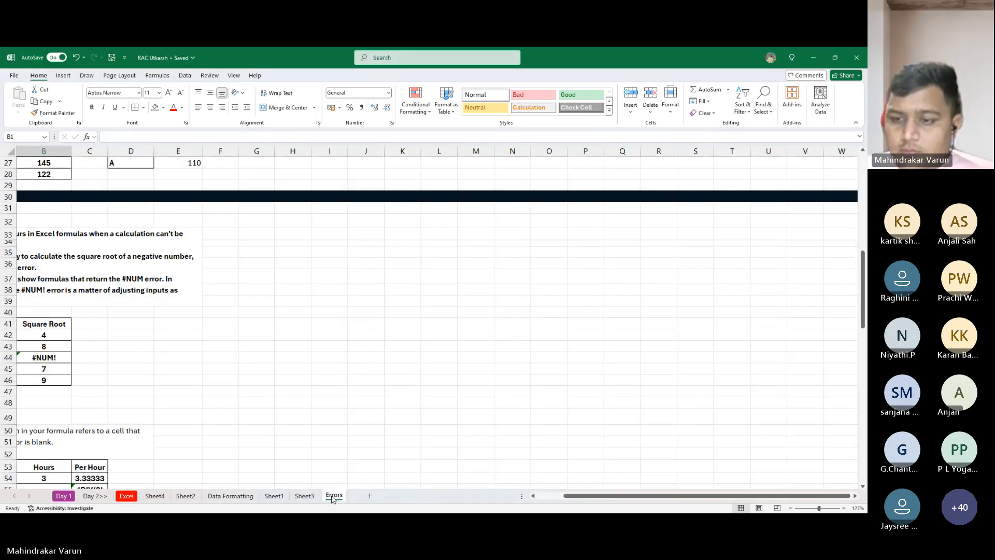
key("alt+Tab")
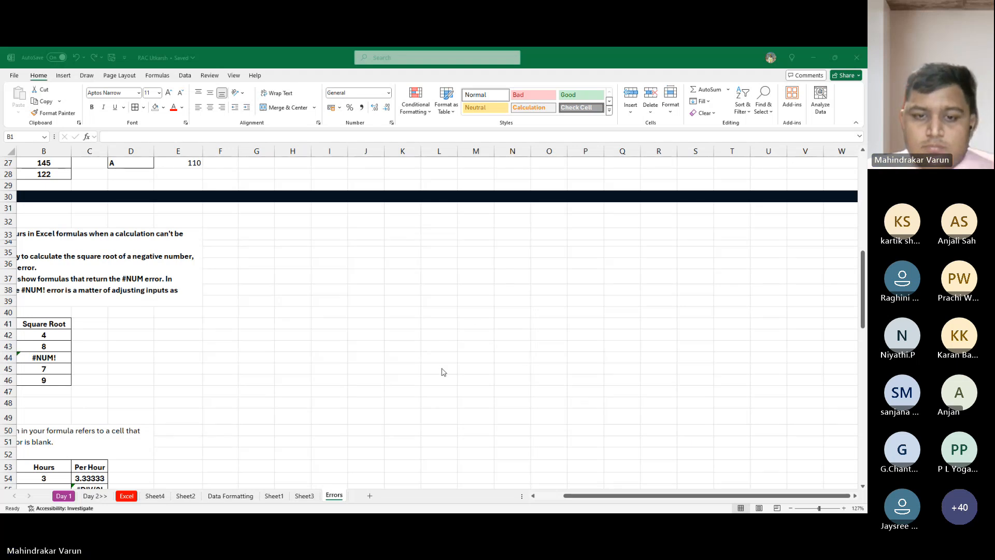
key("alt+Tab")
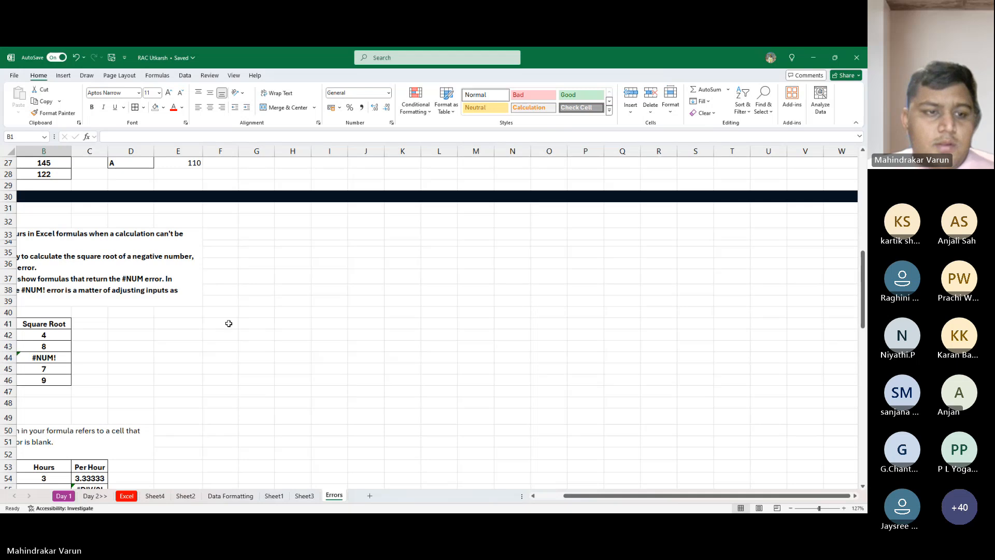
scroll(227, 325, "up", 9)
scroll(98, 363, "left", 2)
scroll(99, 363, "up", 2)
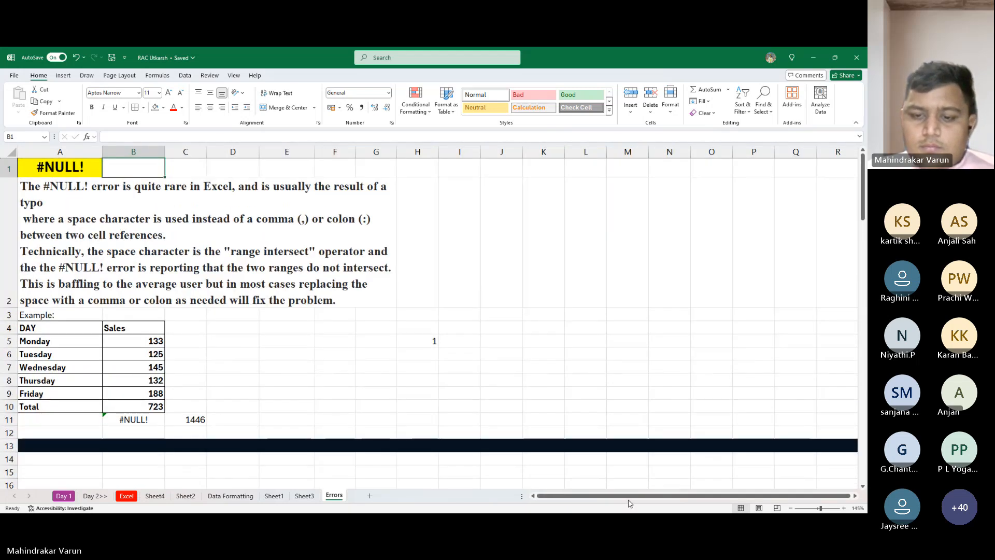
scroll(195, 338, "up", 2)
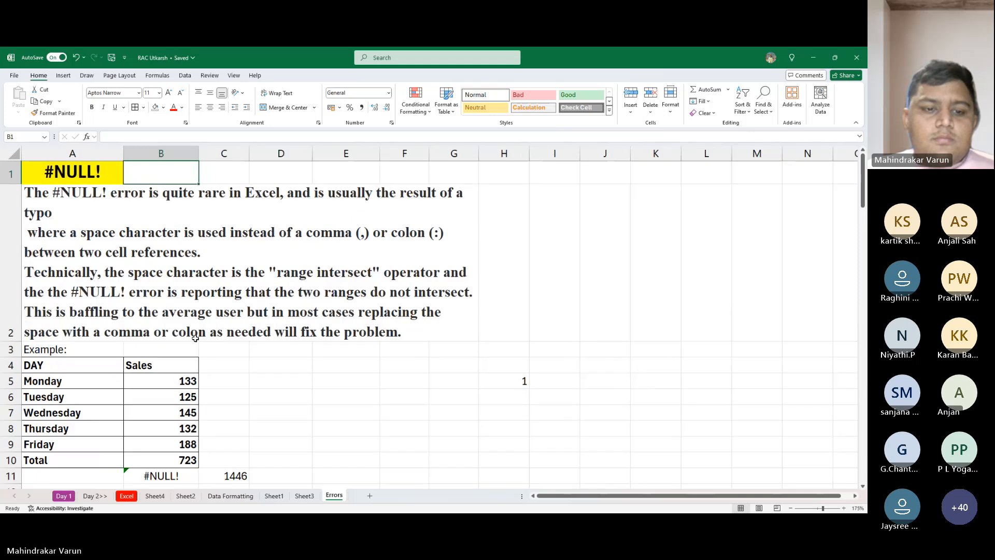
scroll(195, 338, "up", 3)
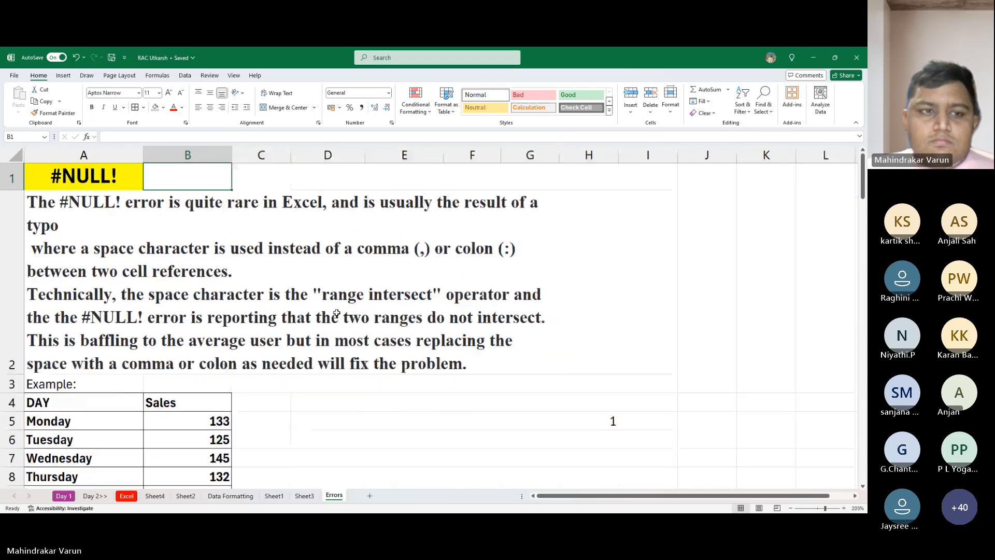
scroll(242, 308, "down", 1)
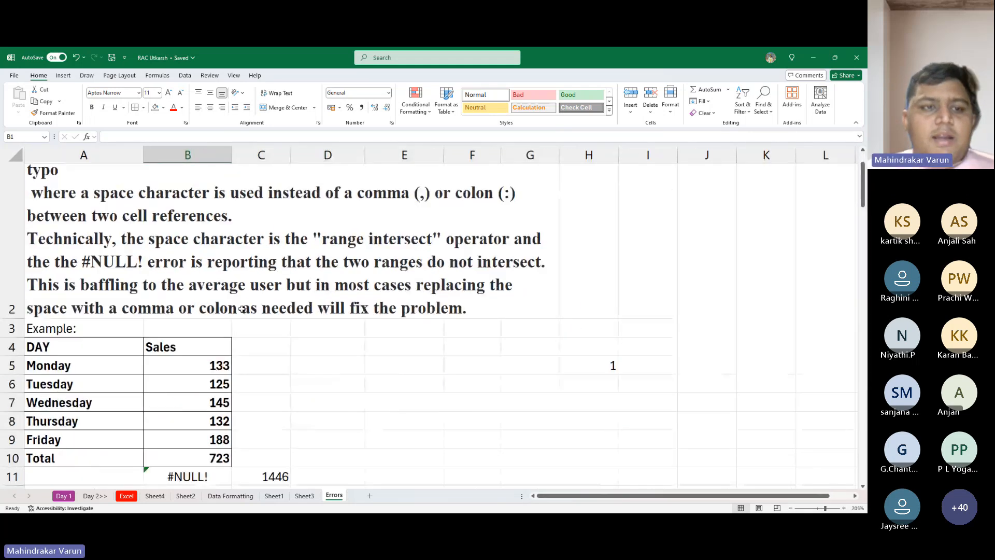
scroll(242, 309, "up", 1)
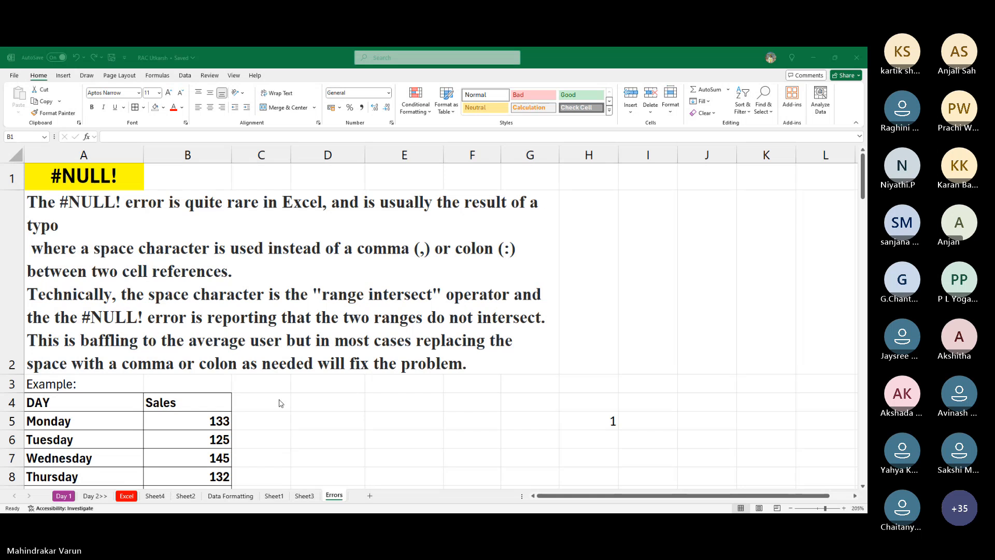
scroll(192, 398, "down", 2)
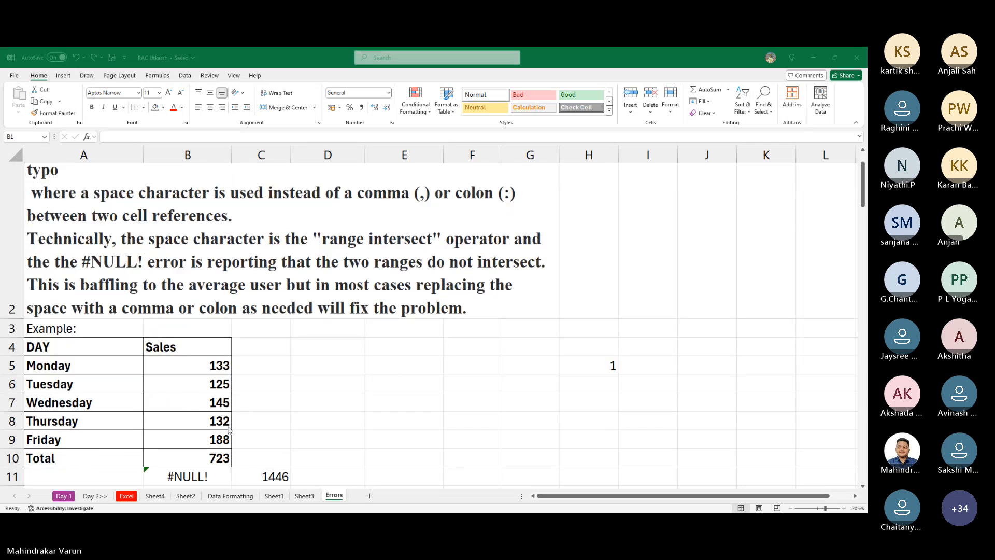
- Inspect the formula behind the #NULL! error in B11 without changing it, and return to the explanation above
left_click(205, 461)
left_click(205, 486)
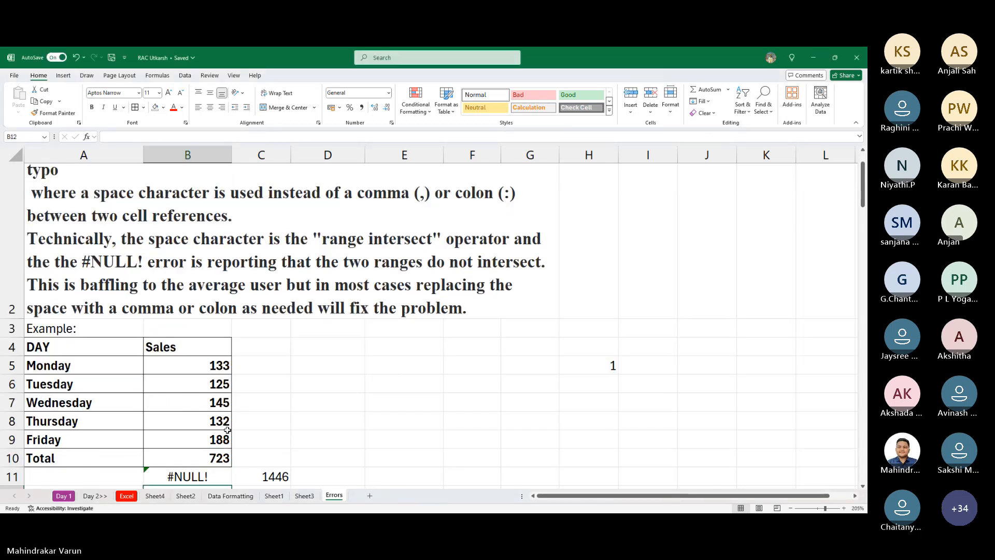
scroll(227, 430, "down", 2)
left_click(207, 368)
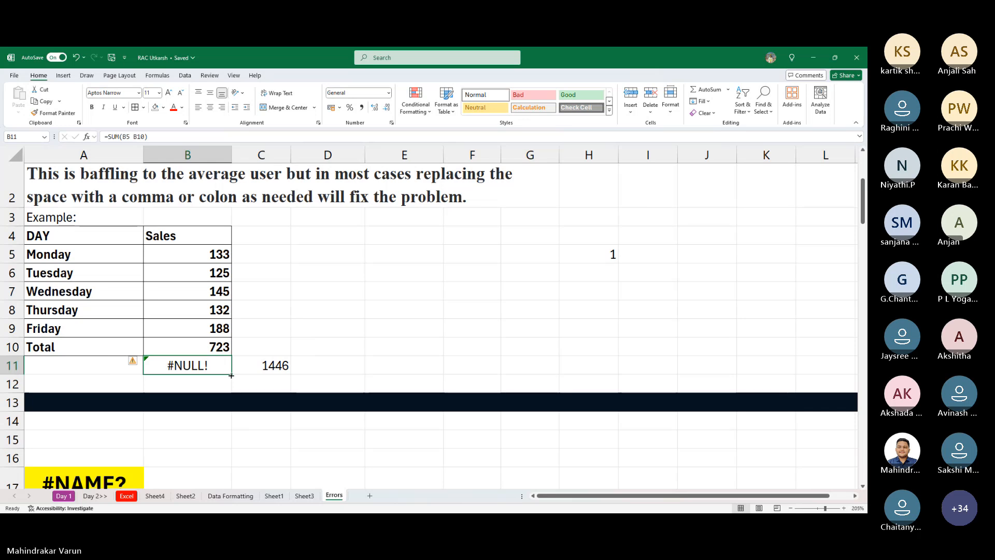
double_click(230, 373)
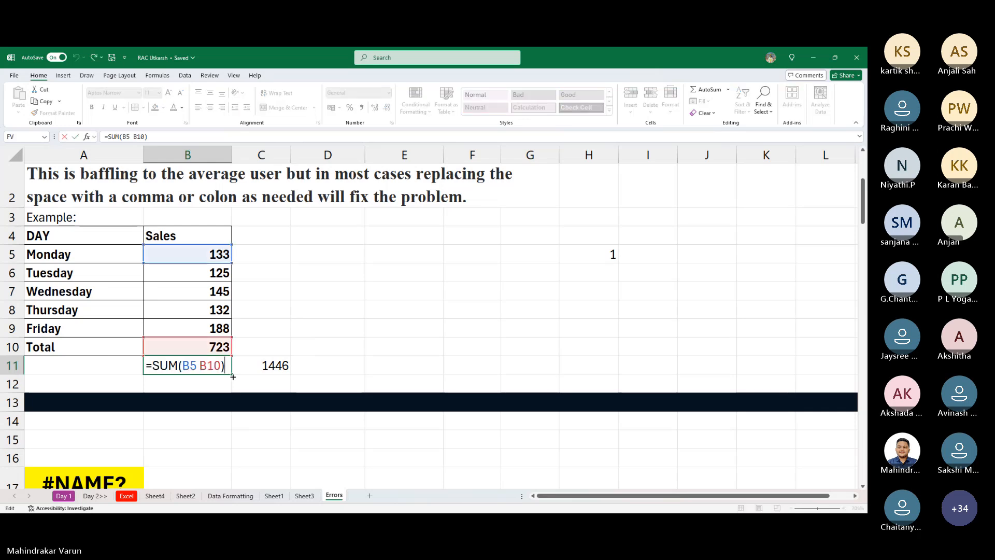
key("Escape")
scroll(238, 376, "up", 3)
scroll(235, 364, "down", 1)
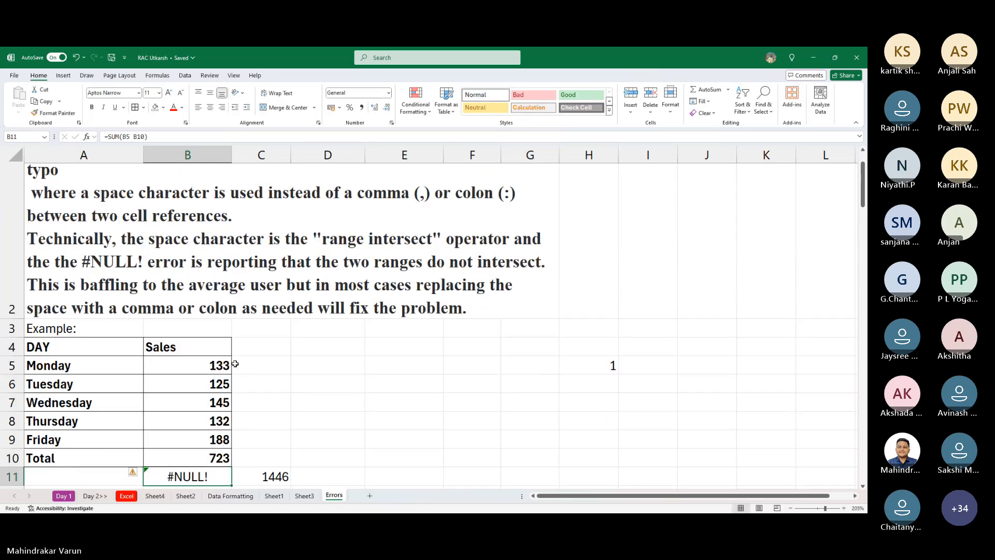
scroll(235, 363, "up", 1)
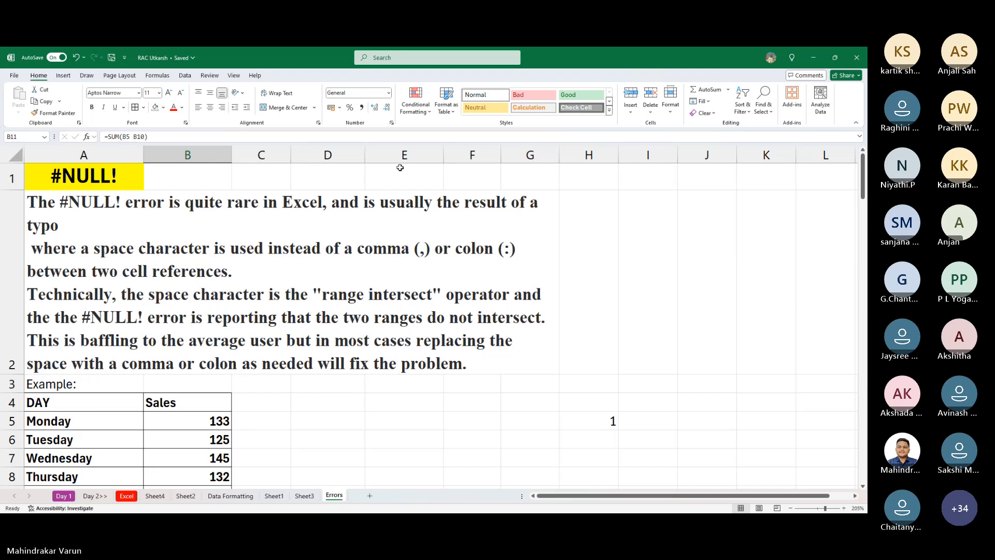
left_click(357, 61)
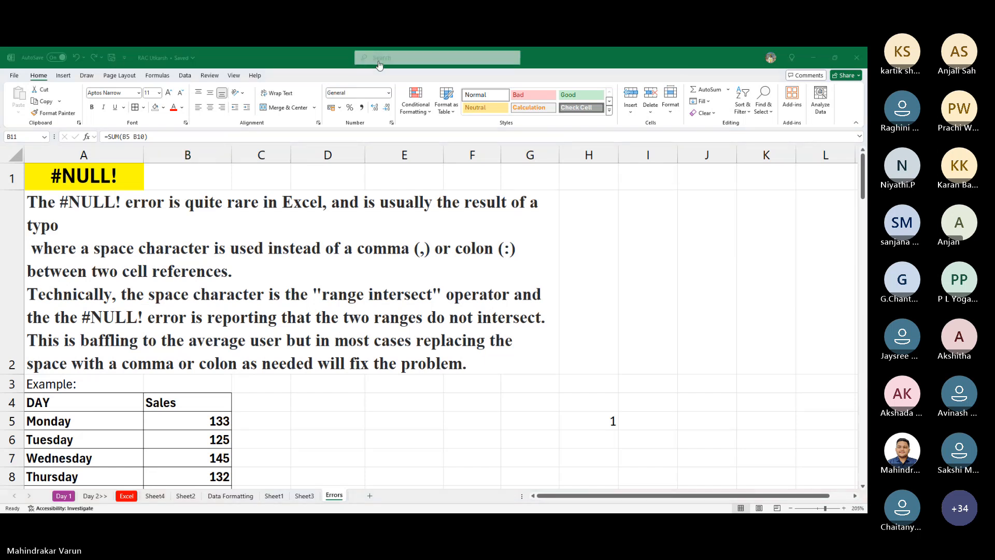
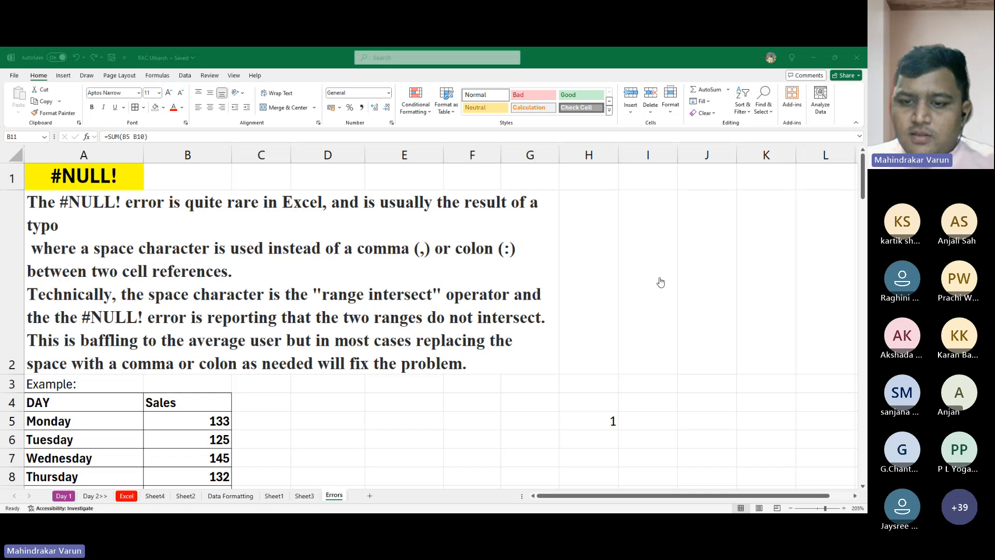
key("alt+Tab")
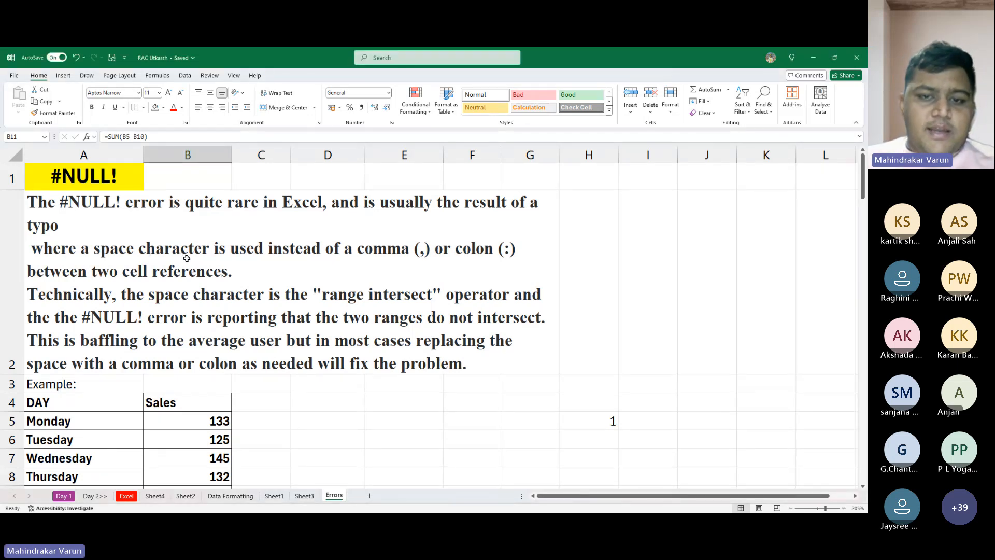
key("alt+Tab")
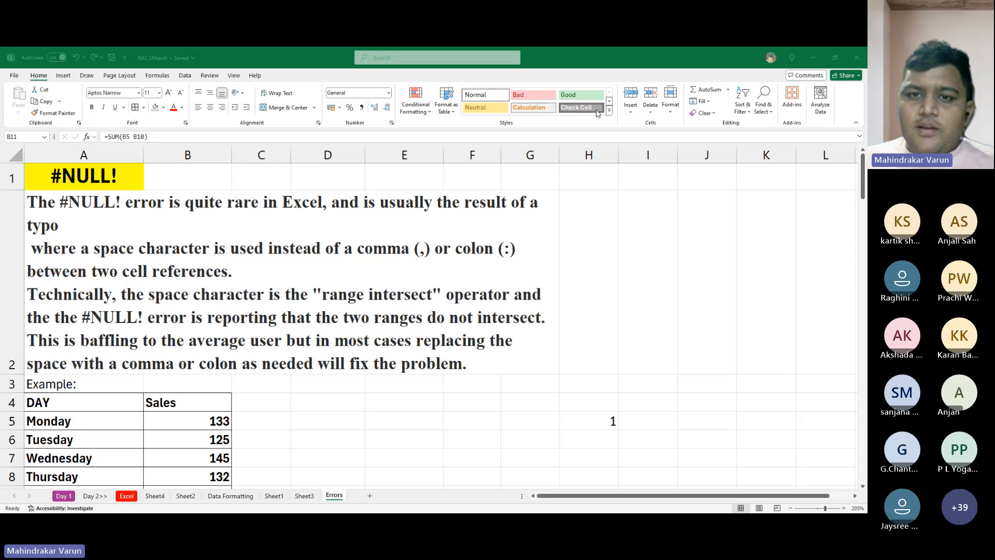
left_click(468, 140)
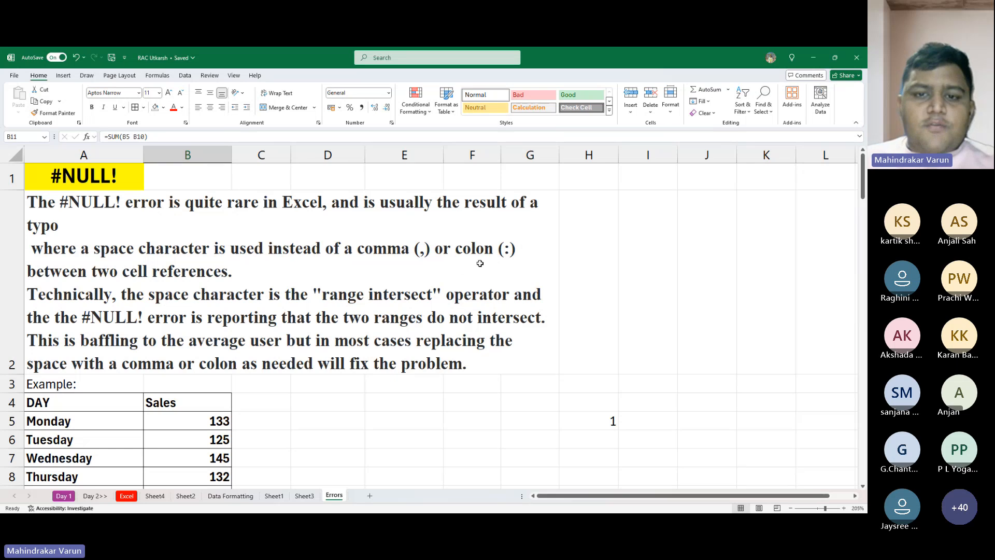
- Replace the colon in C11's SUM formula with a space, making it =SUM(B5 B10)
scroll(181, 324, "down", 3)
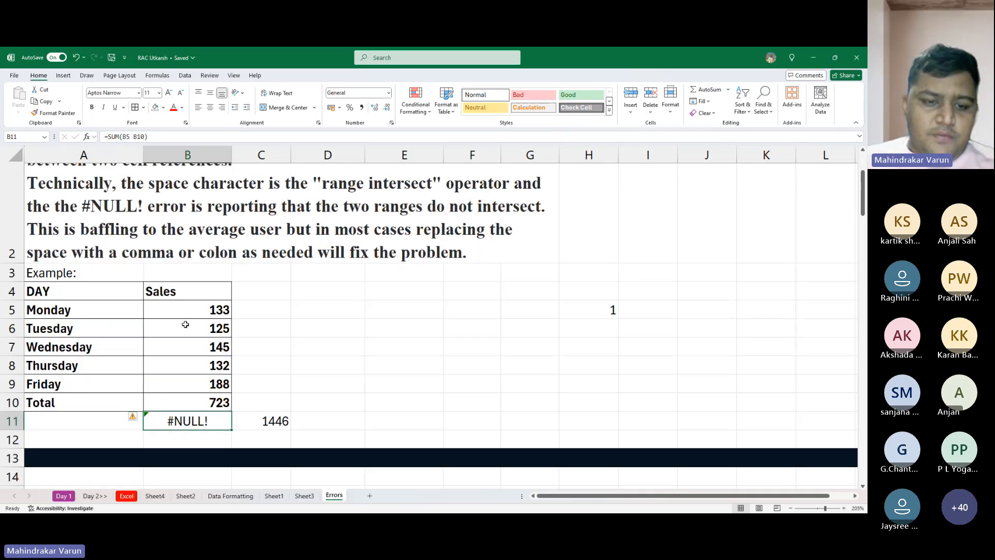
left_click(268, 317)
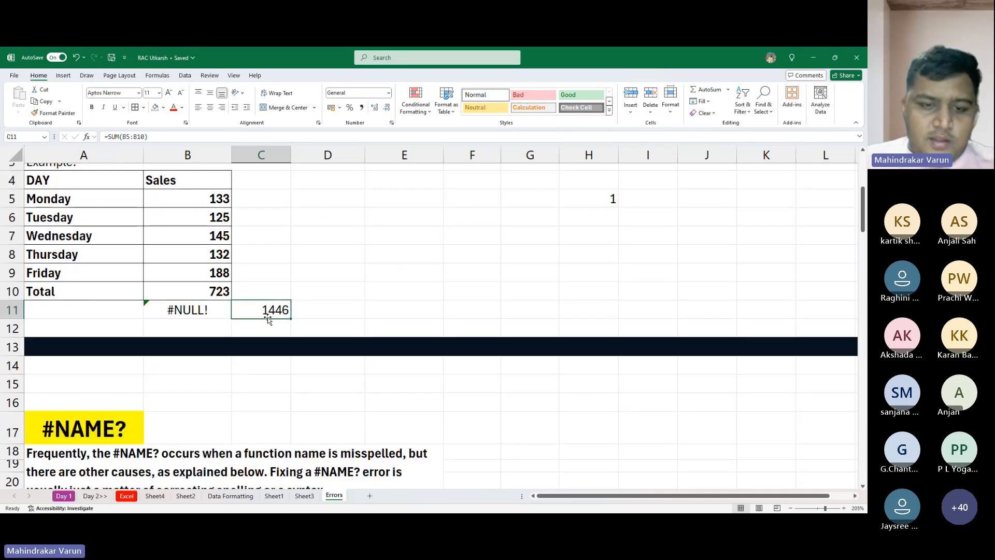
double_click(267, 317)
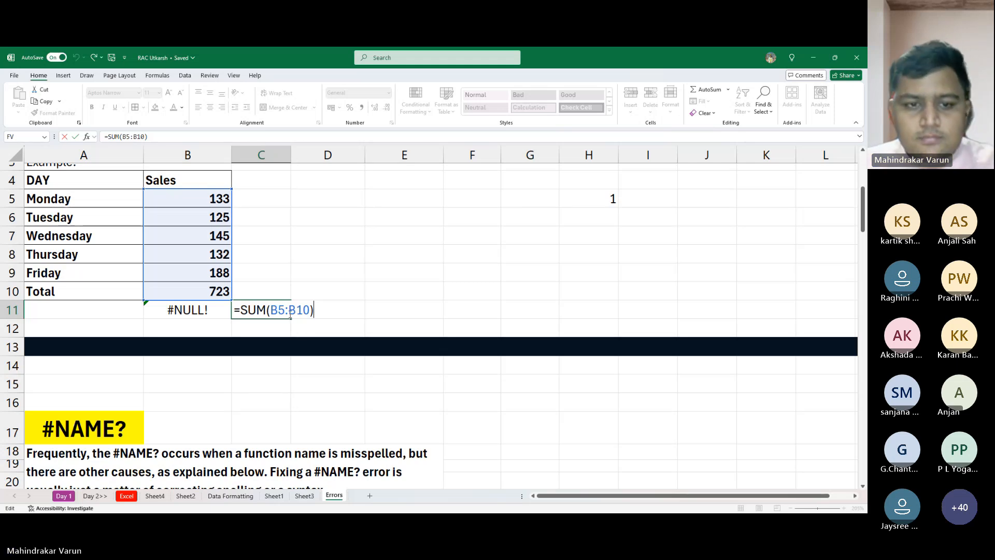
left_click(290, 313)
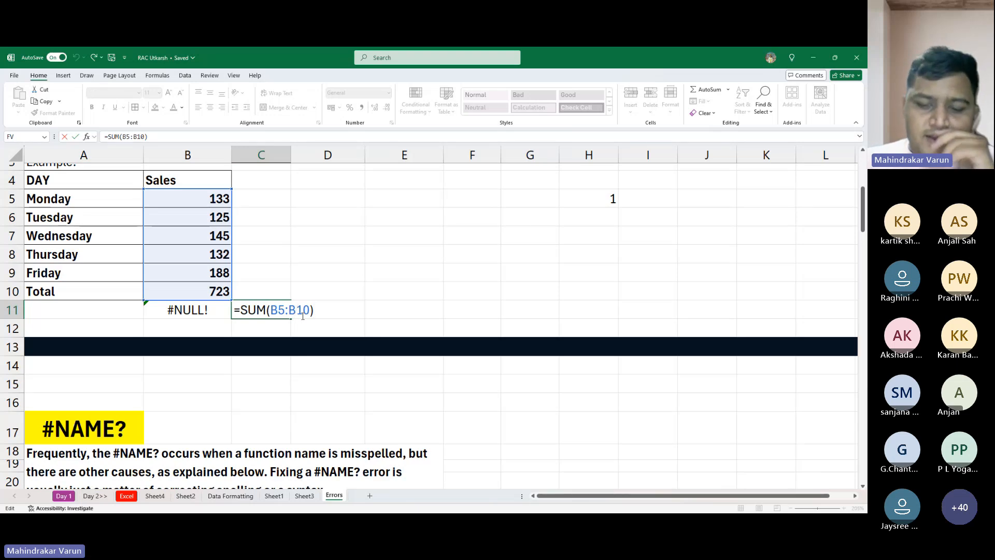
key("BackSpace")
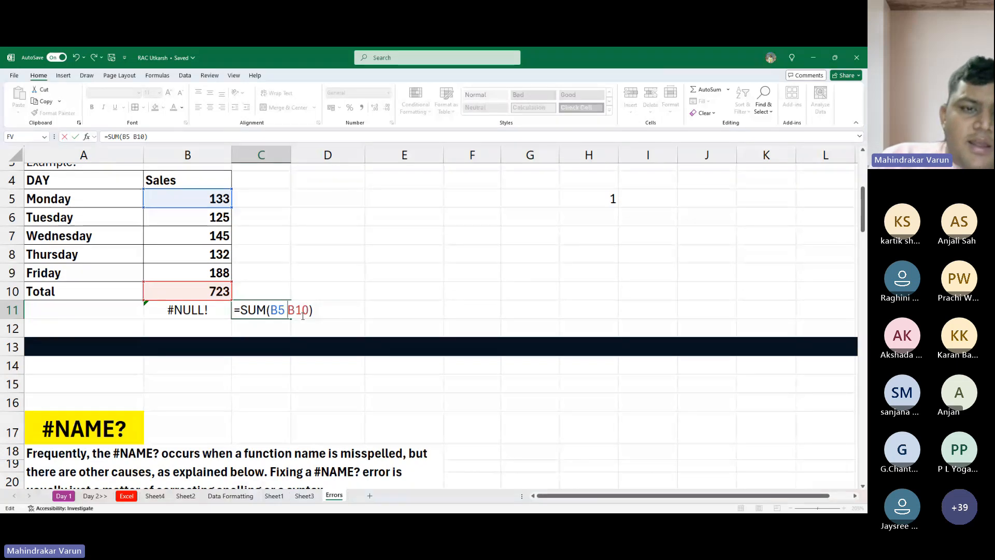
key("Return")
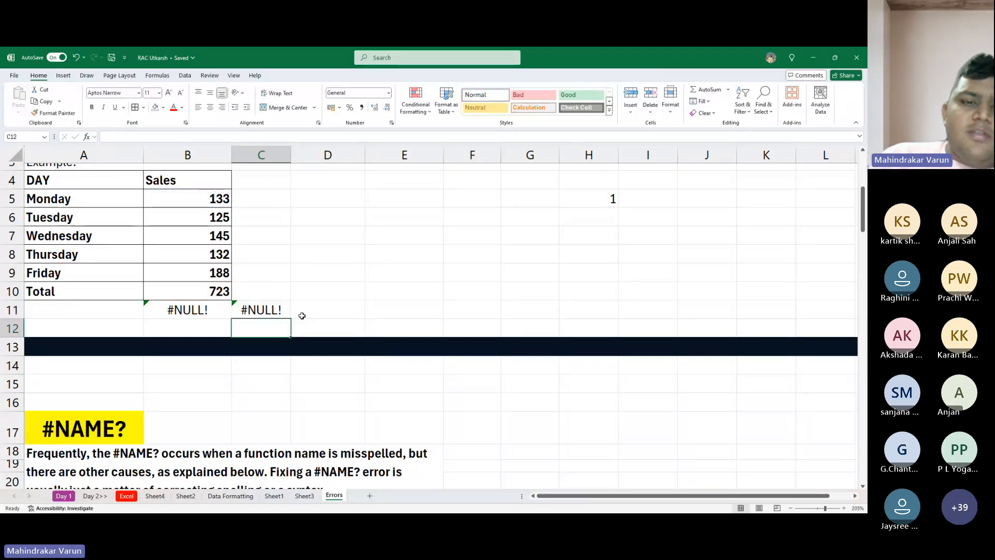
- Open Excel's help on the #NULL! error in C11 from its error-checking options
left_click(273, 309)
left_click(223, 306)
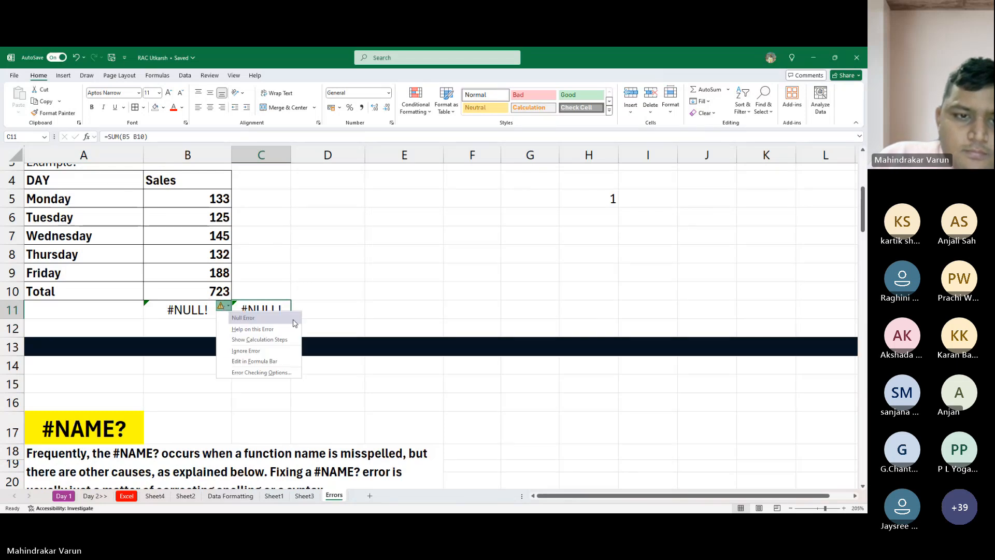
left_click(253, 329)
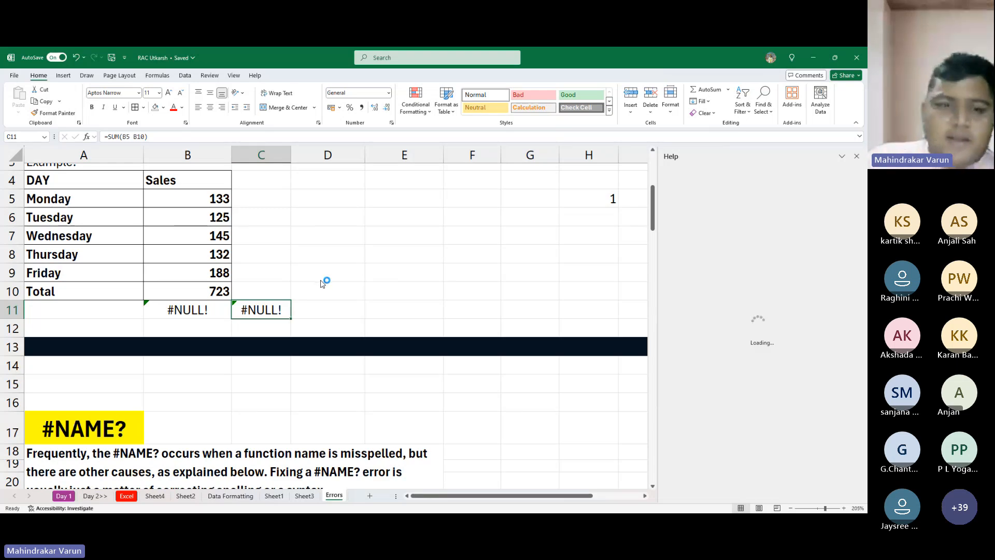
- Correct the formula in C11 to =SUM(B5:B10), using a colon instead of the space
double_click(280, 313)
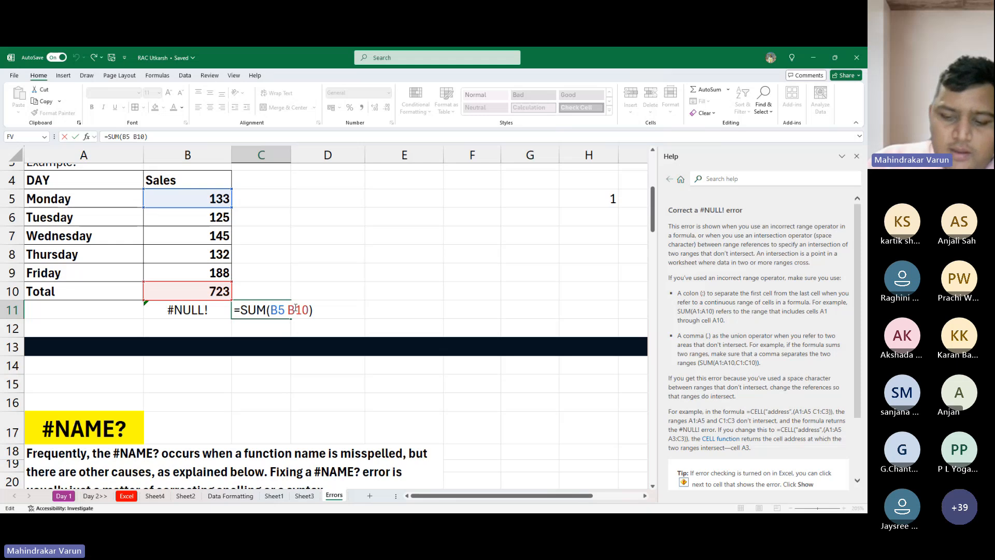
key("BackSpace")
type(":")
key("Return")
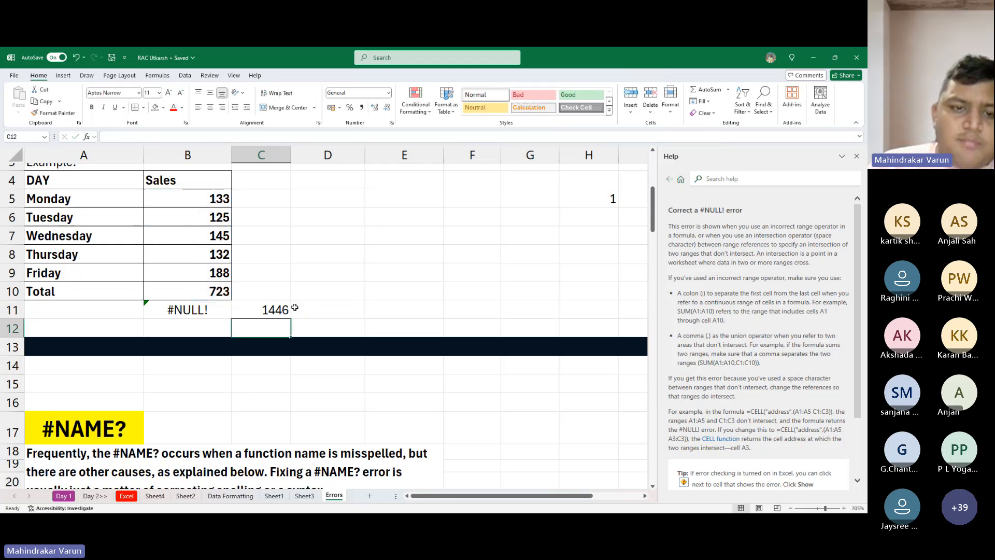
- Compare the SUM formulas in C11 and B11 below the daily sales table without changing either
left_click(208, 310)
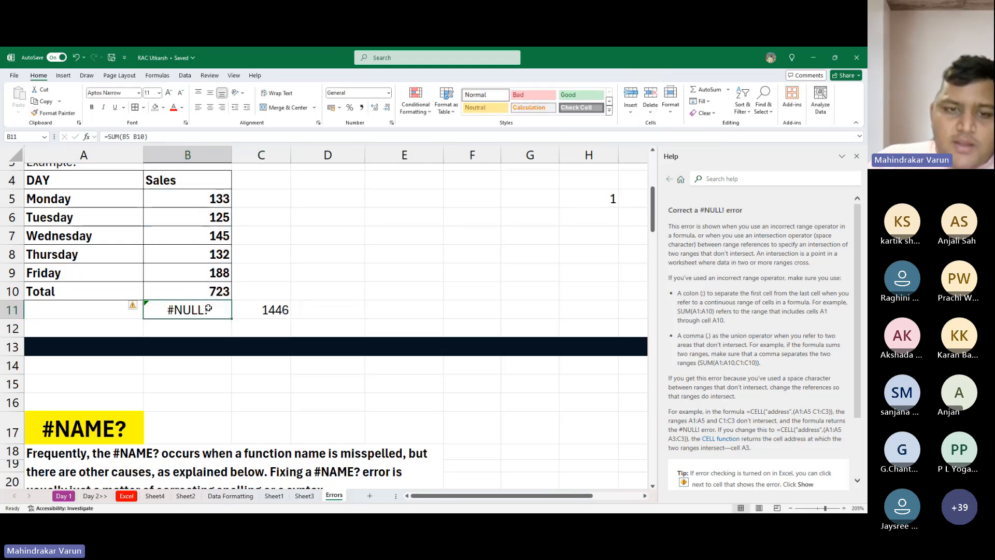
double_click(257, 317)
scroll(270, 311, "up", 15)
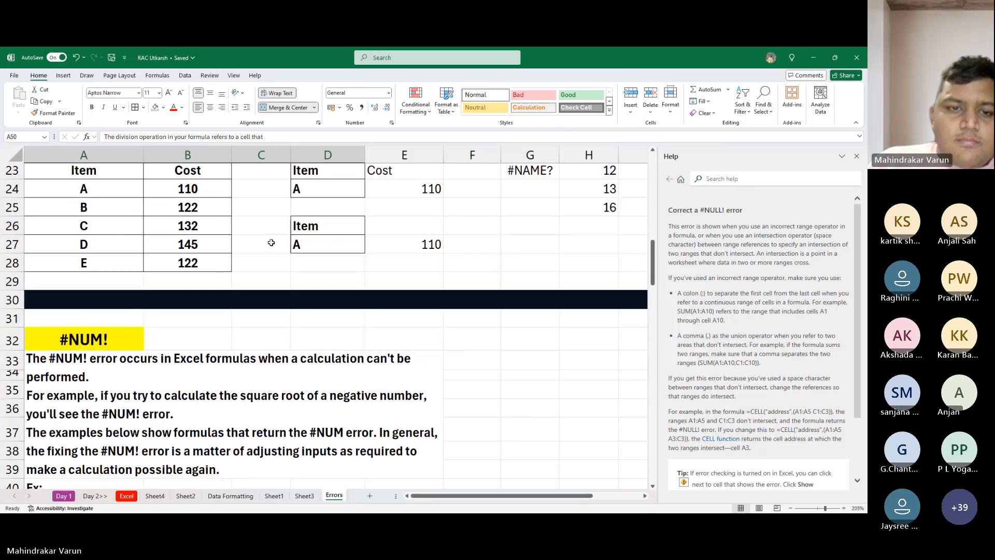
scroll(271, 241, "down", 1)
scroll(271, 311, "up", 1)
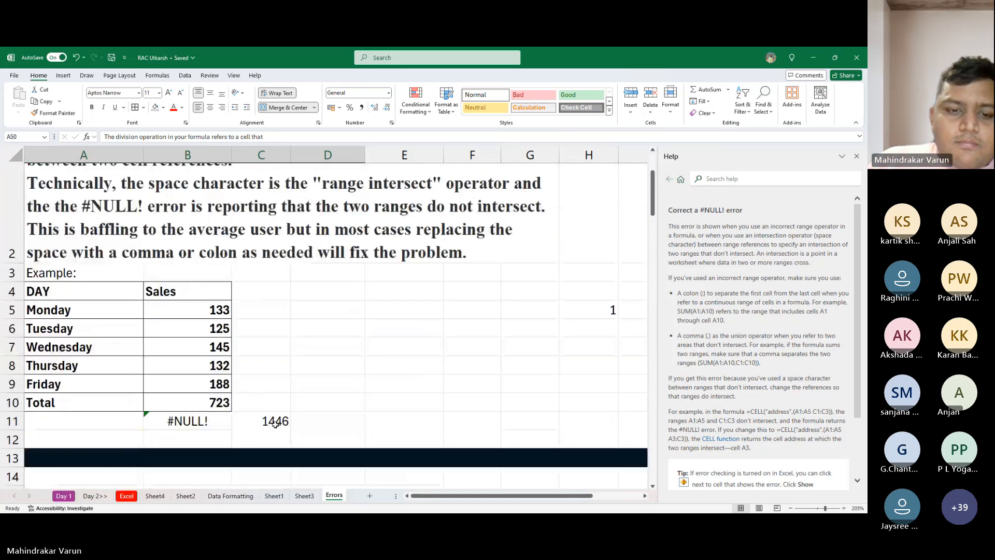
double_click(273, 419)
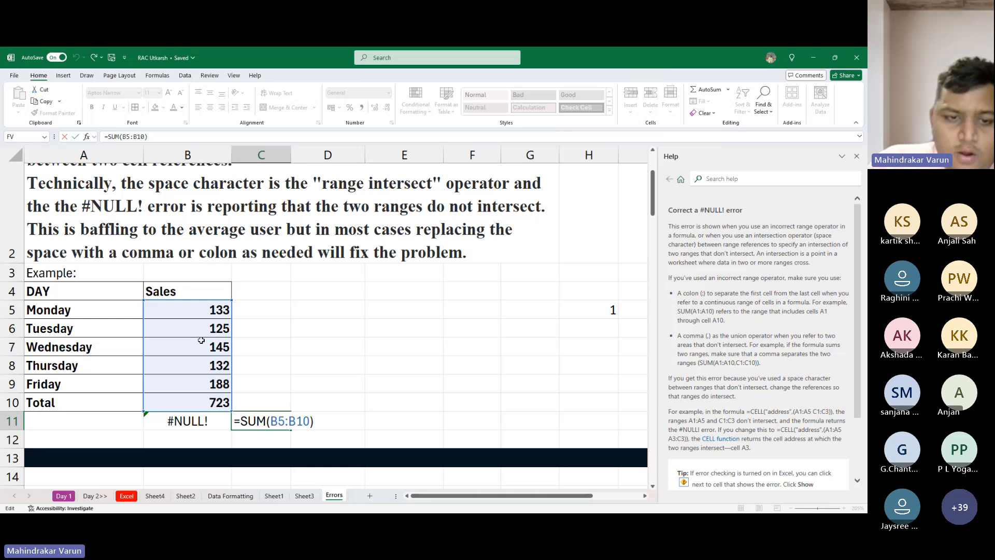
left_click(192, 369)
left_click(221, 418)
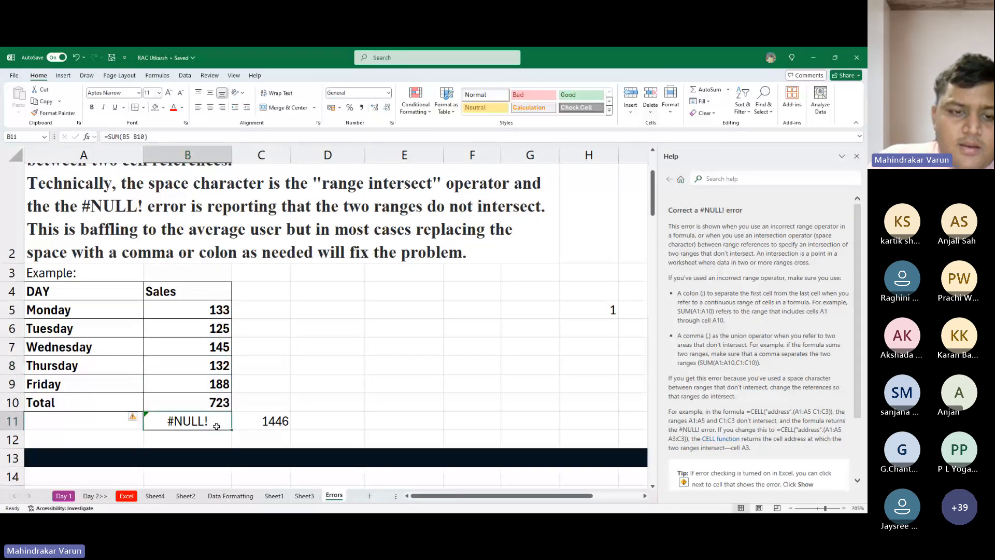
double_click(207, 426)
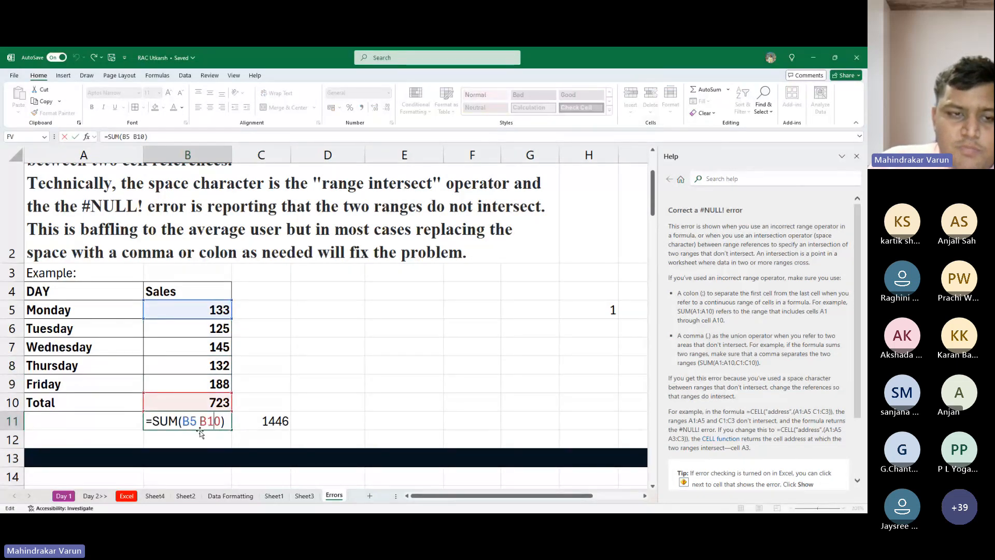
key("Escape")
- Review the #NULL! explanation above the sales example again and close the Help pane
scroll(175, 319, "up", 3)
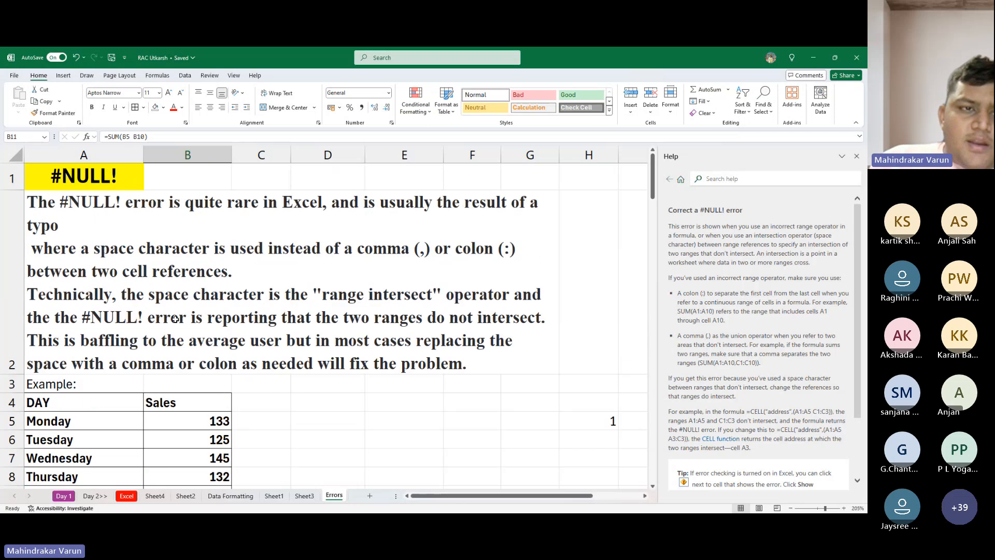
scroll(175, 319, "down", 3)
scroll(162, 311, "up", 3)
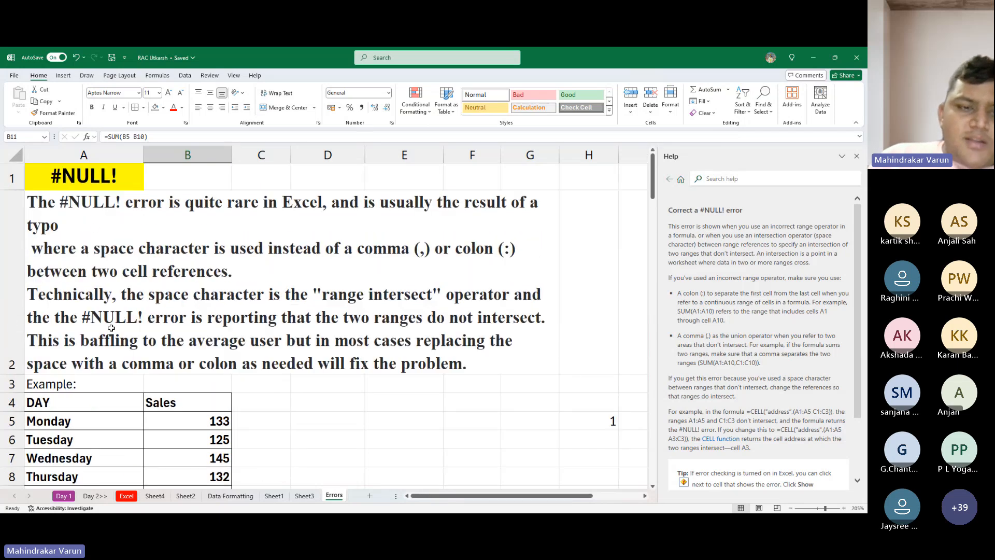
scroll(116, 321, "down", 1)
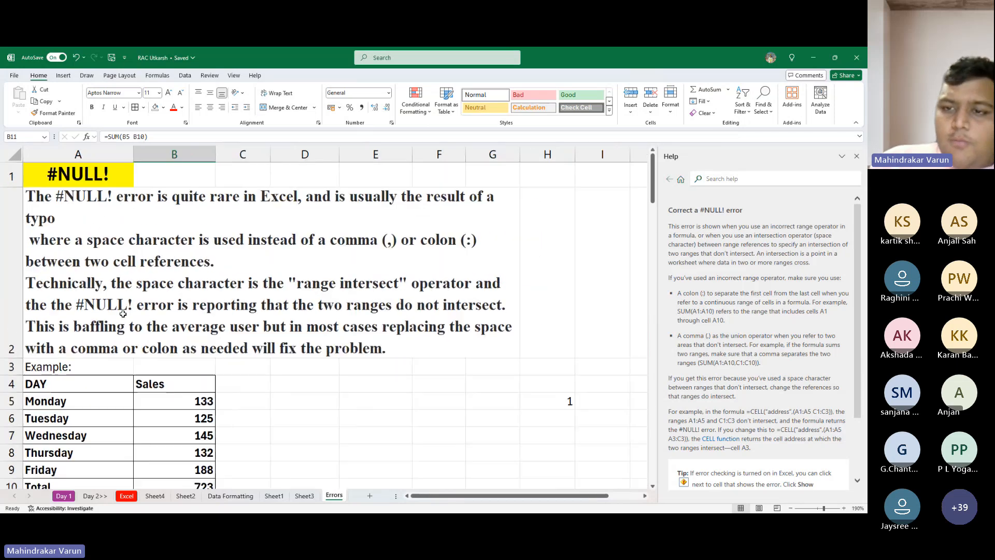
left_click(858, 157)
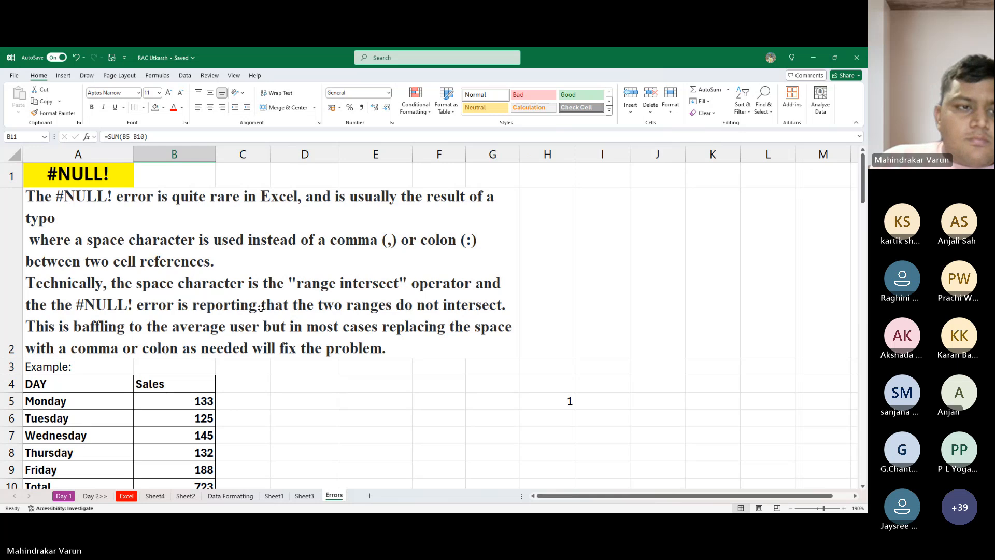
scroll(125, 321, "down", 1)
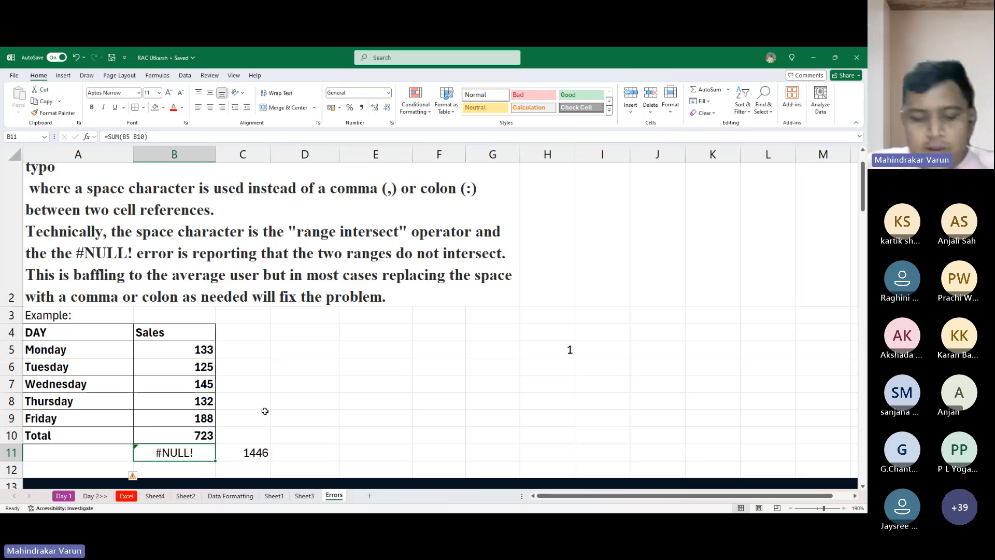
key("alt+Tab")
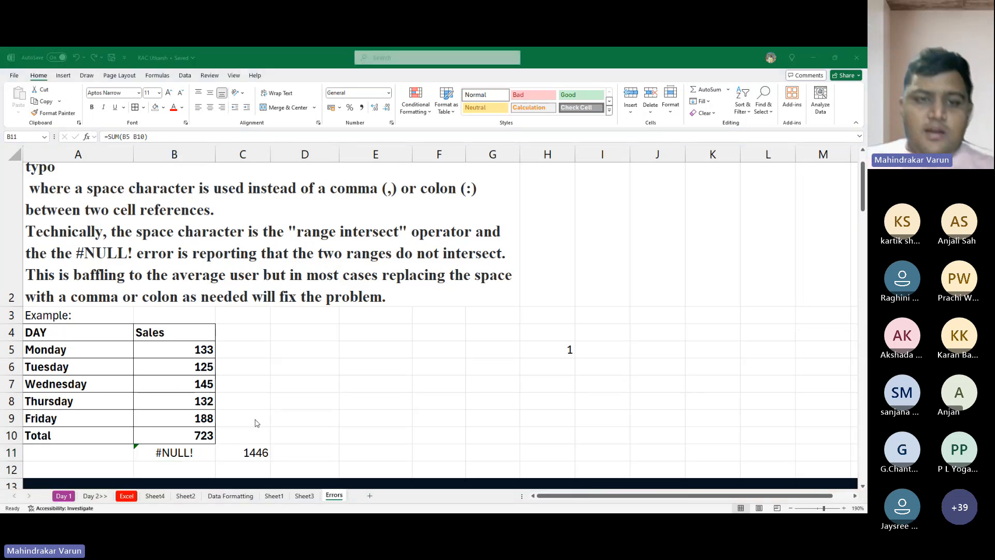
key("alt+Tab")
- Go to the #NAME? section and inspect the formula behind the error in G23 without changing it
scroll(251, 414, "down", 4)
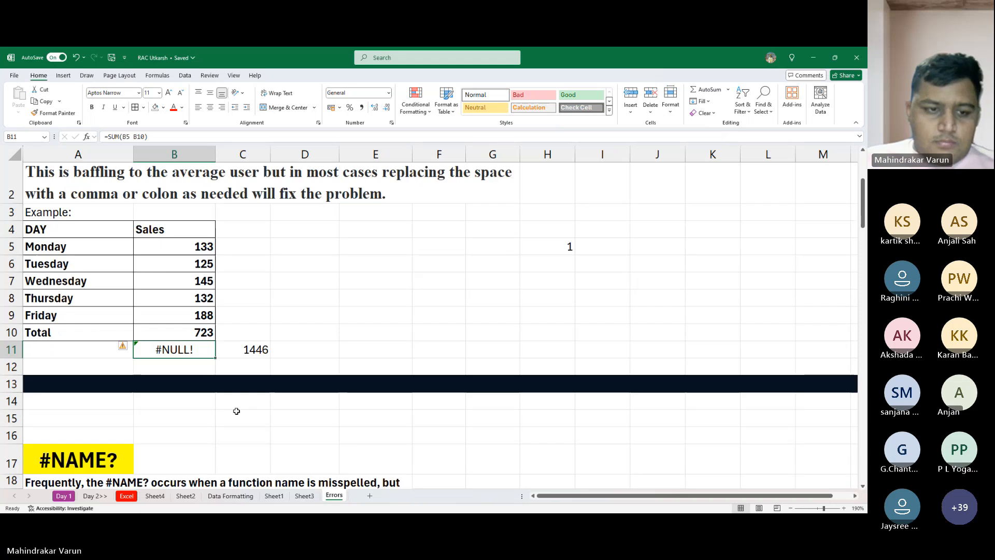
scroll(236, 413, "down", 1)
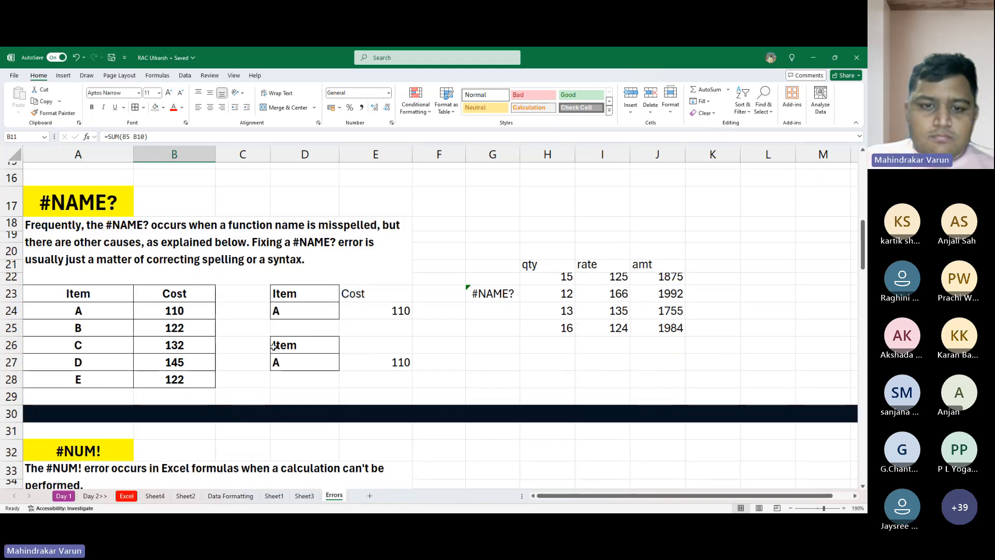
left_click(492, 295)
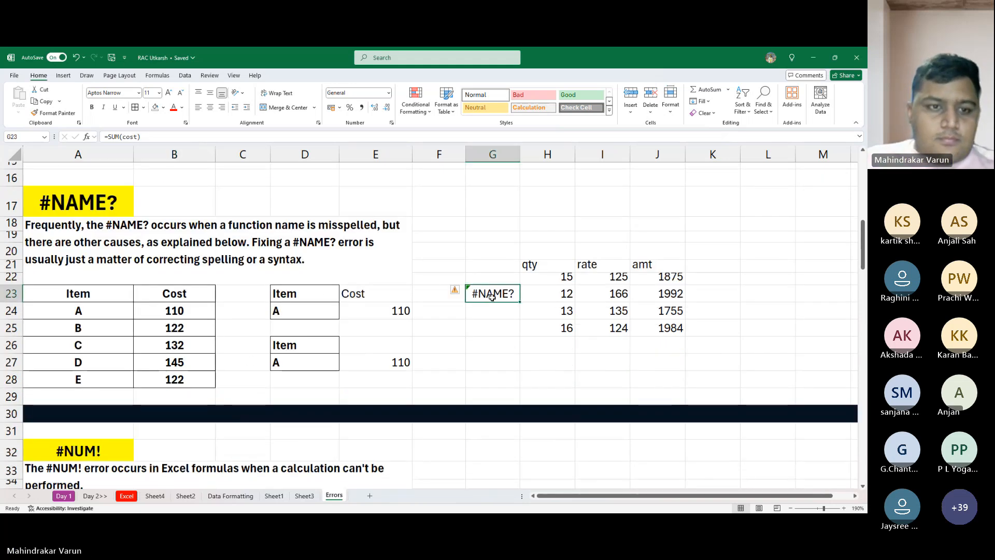
double_click(491, 296)
key("Escape")
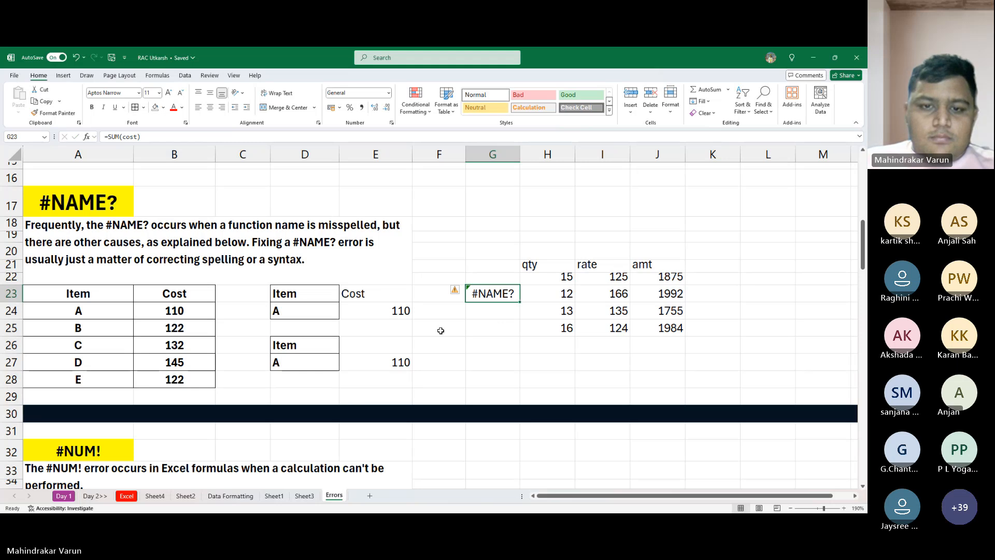
- Inspect the VLOOKUP formulas in E24 and E27 of the #NAME? example without changing them
left_click(331, 344)
scroll(324, 331, "down", 2)
scroll(317, 290, "up", 1)
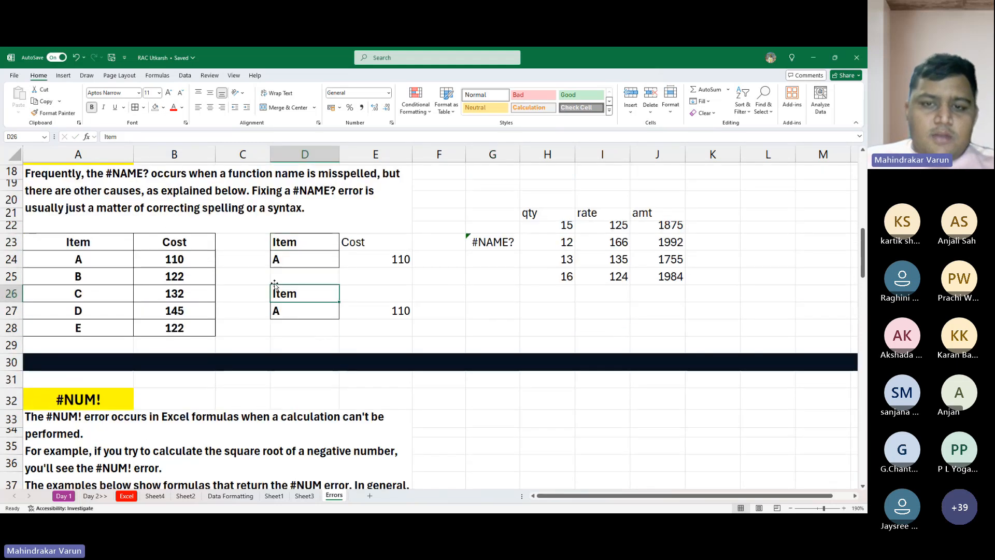
left_click(384, 259)
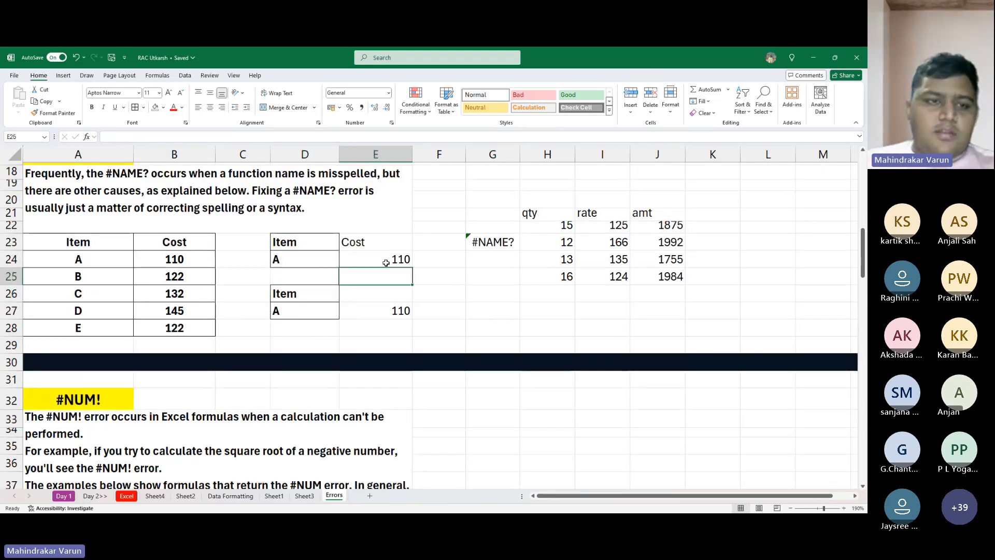
key("F2")
key("Escape")
key("F2")
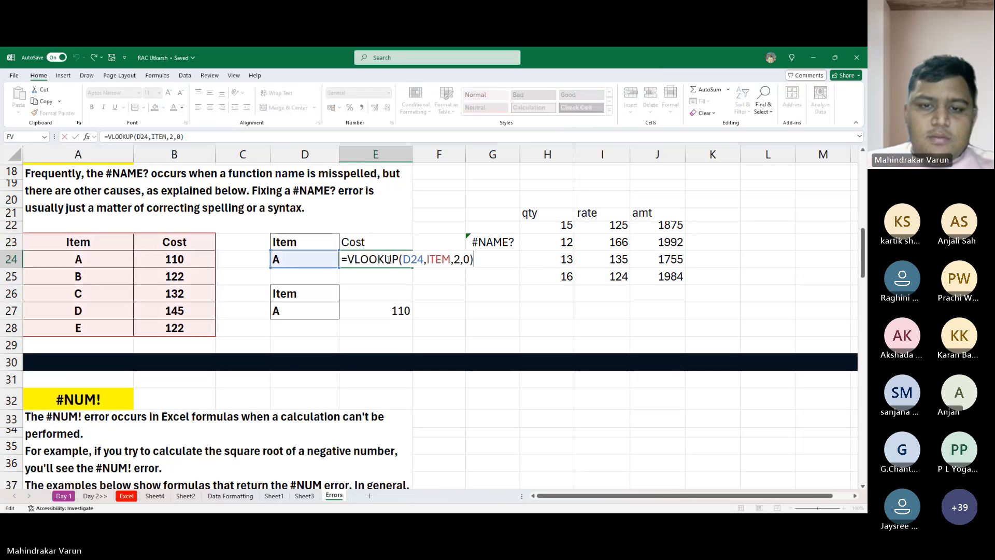
key("Escape")
double_click(391, 311)
key("Escape")
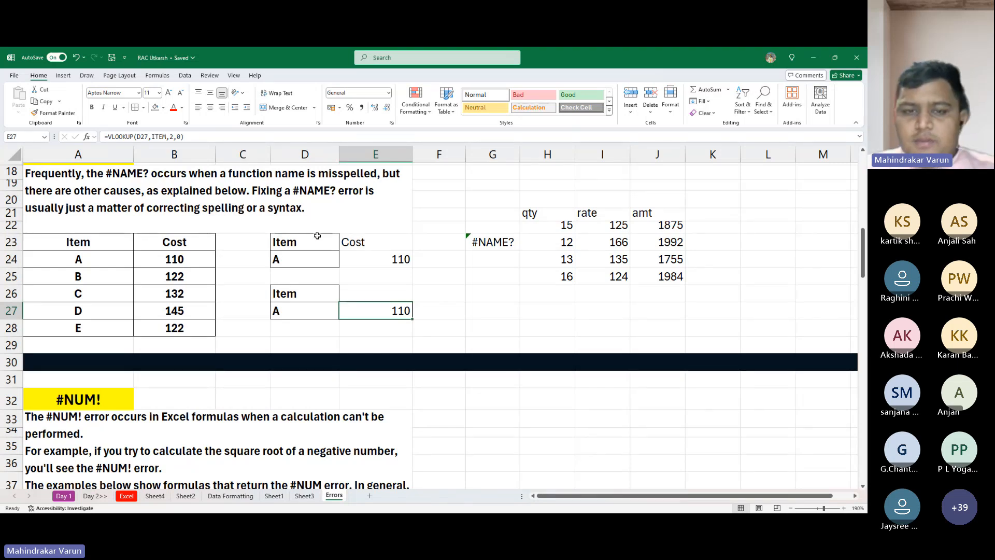
- Go to the #NUM! section and review its explanation above the square root example
scroll(313, 238, "down", 2)
scroll(313, 239, "down", 2)
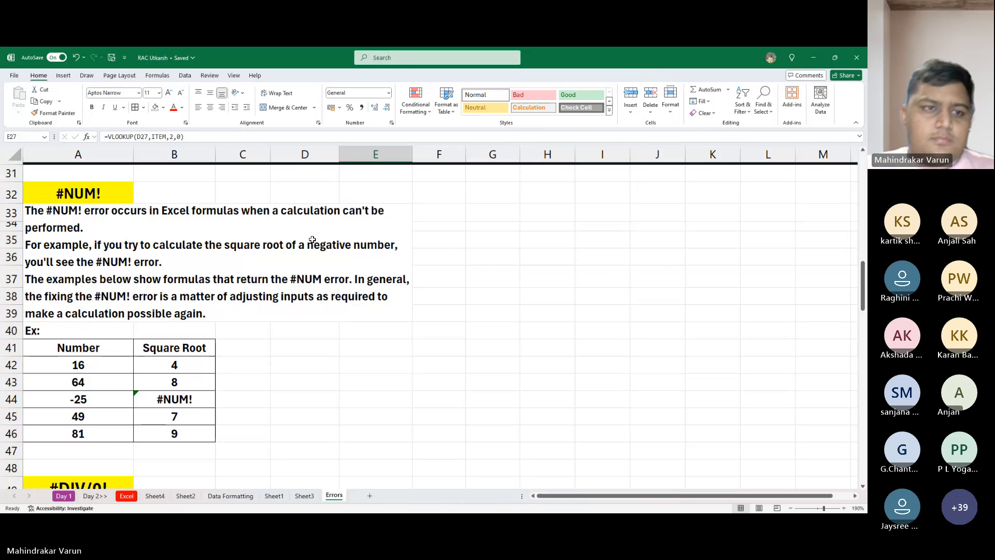
scroll(313, 239, "down", 1)
scroll(134, 224, "up", 1)
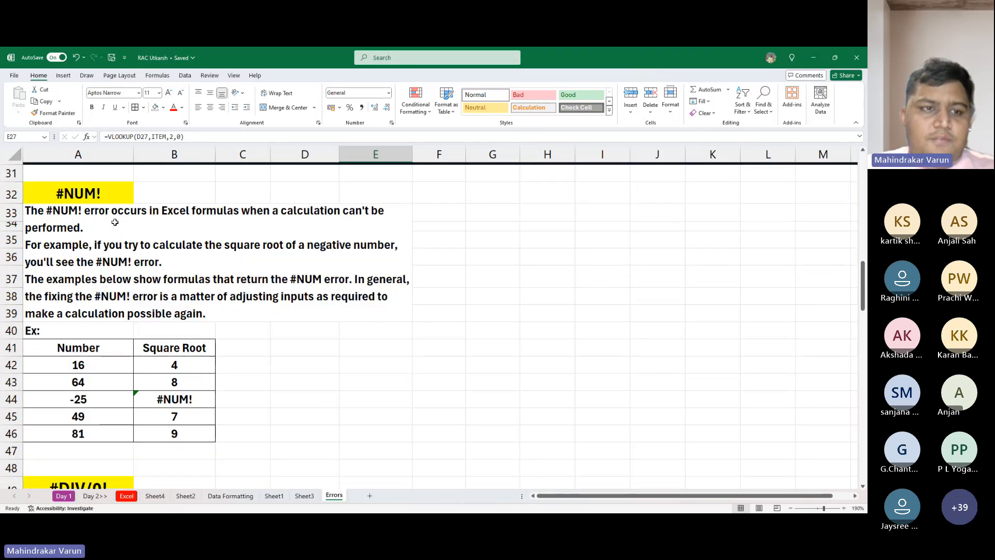
left_click(37, 215)
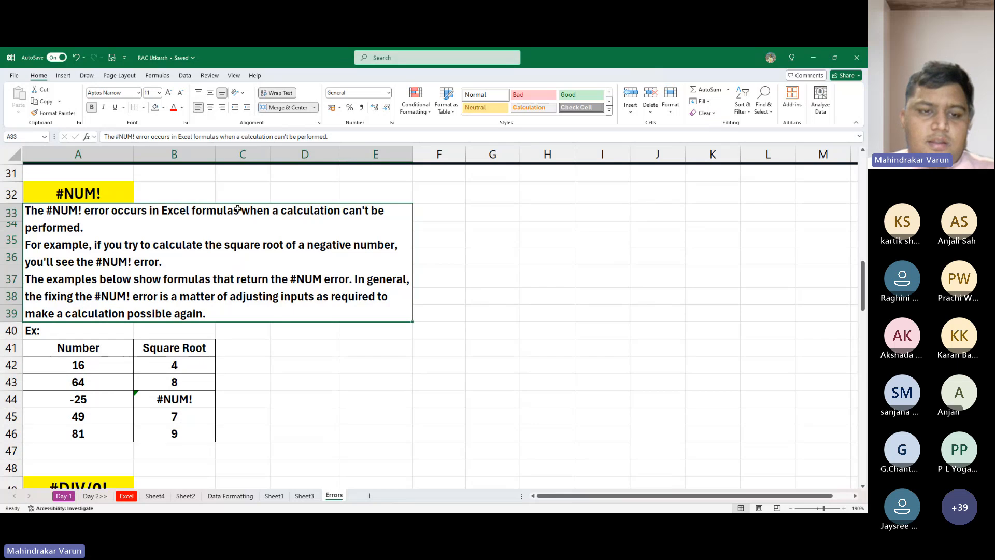
- Inspect the SQRT formula behind the error in B44 of the square root table without changing it
scroll(202, 251, "down", 1)
left_click(192, 347)
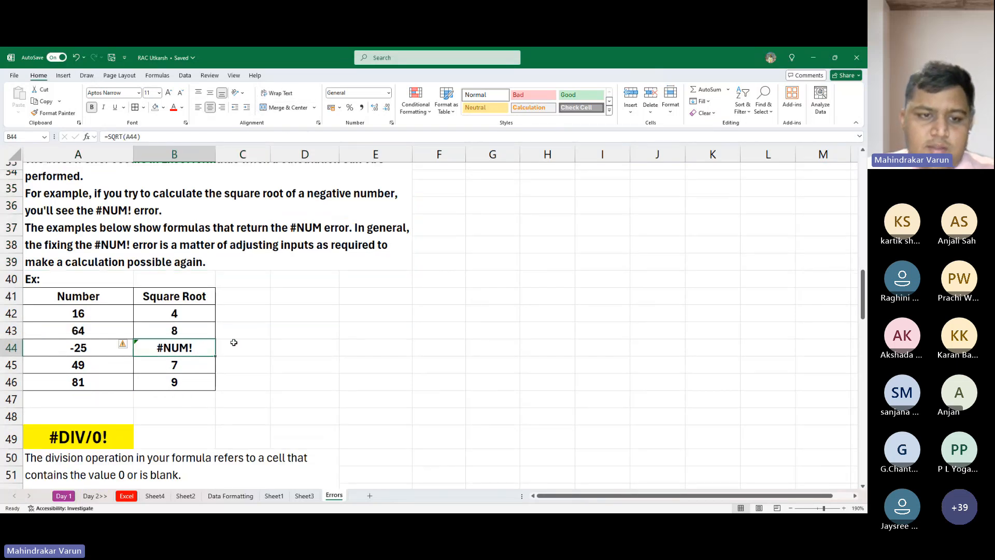
left_click(266, 327)
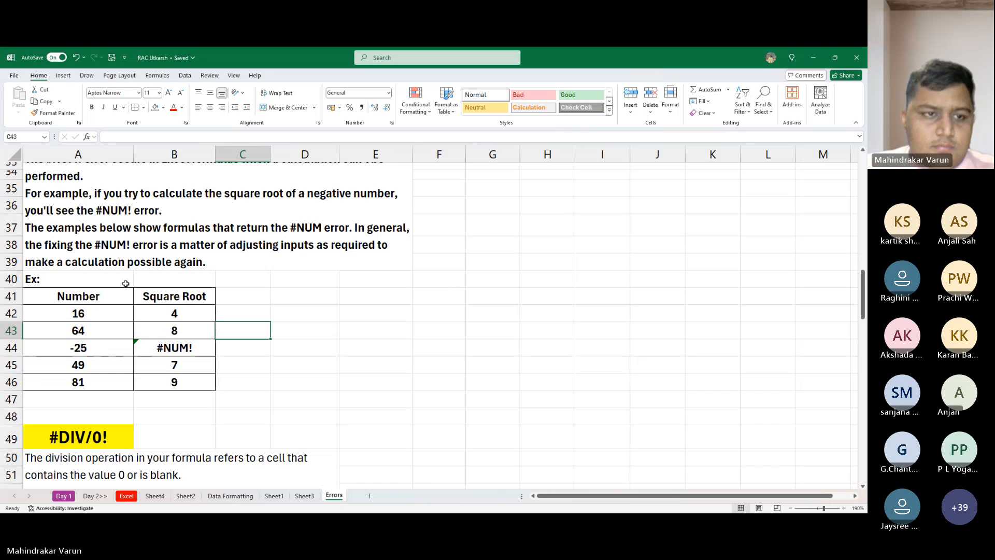
scroll(150, 319, "down", 3)
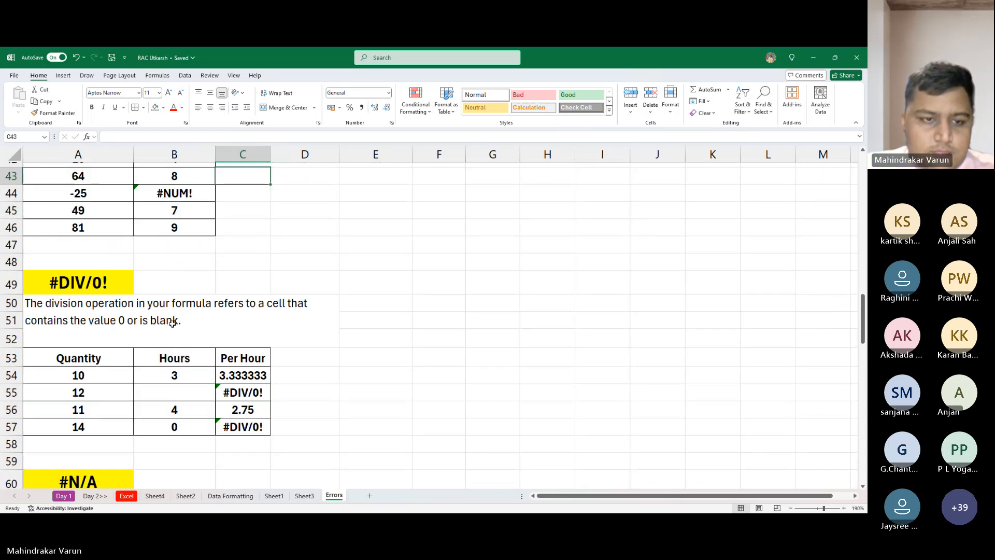
scroll(154, 303, "up", 2)
left_click(149, 296)
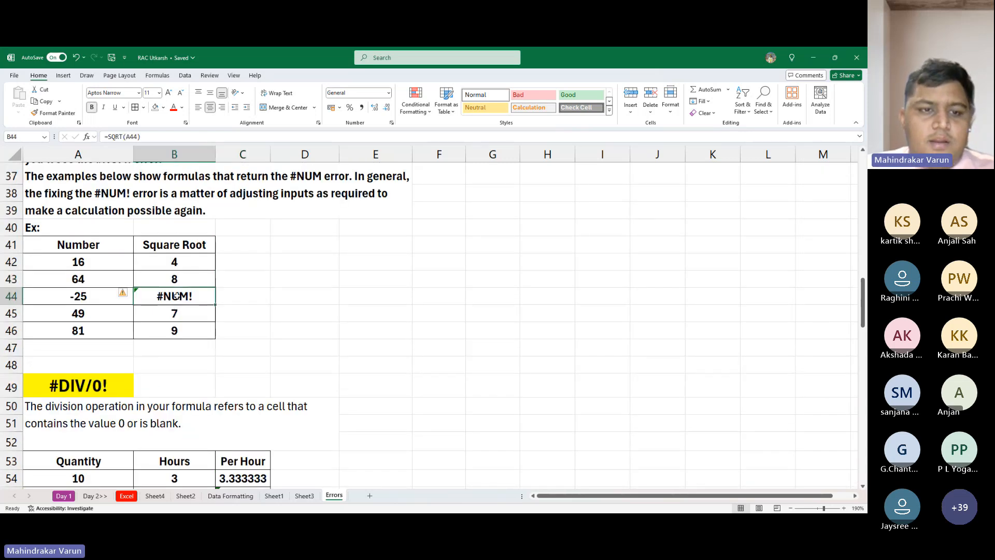
scroll(199, 299, "down", 4)
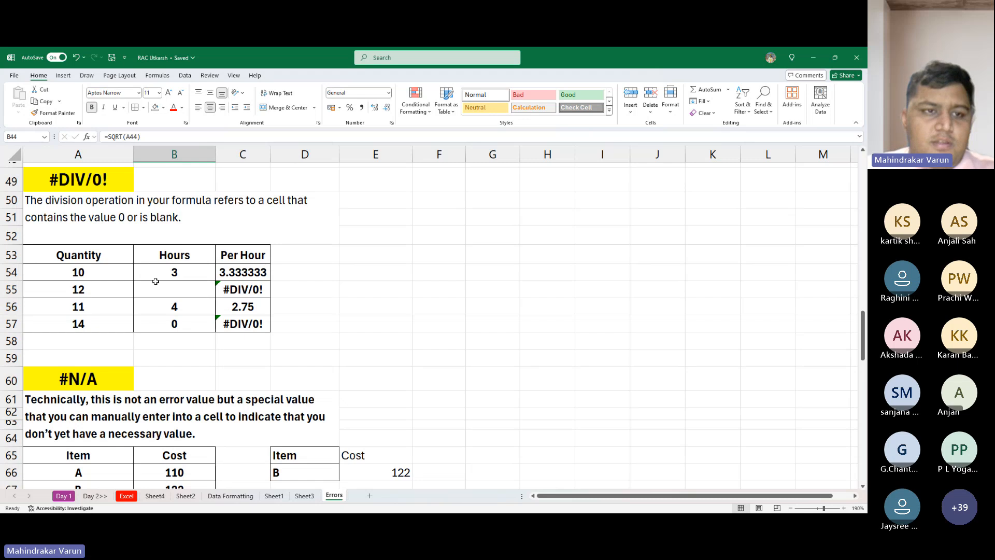
scroll(156, 281, "up", 5)
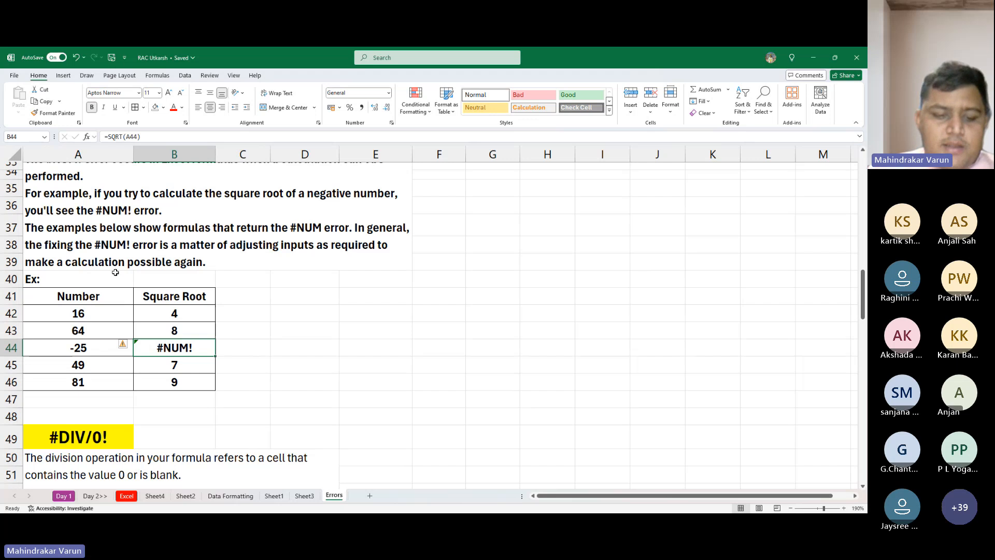
key("F2")
key("Escape")
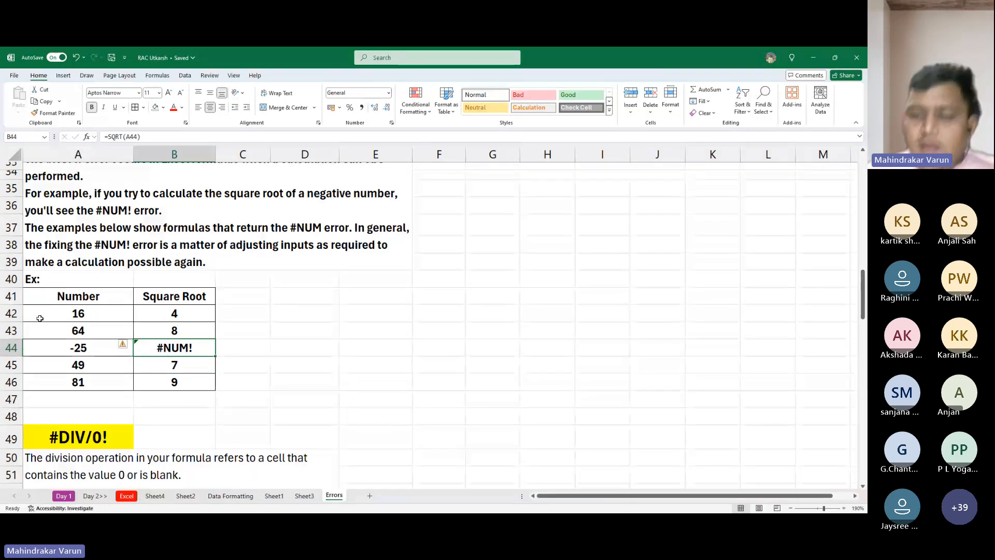
- Compare the number in A44 with the SQRT formula in B44 that refers to it, leaving both unchanged
scroll(15, 167, "up", 1)
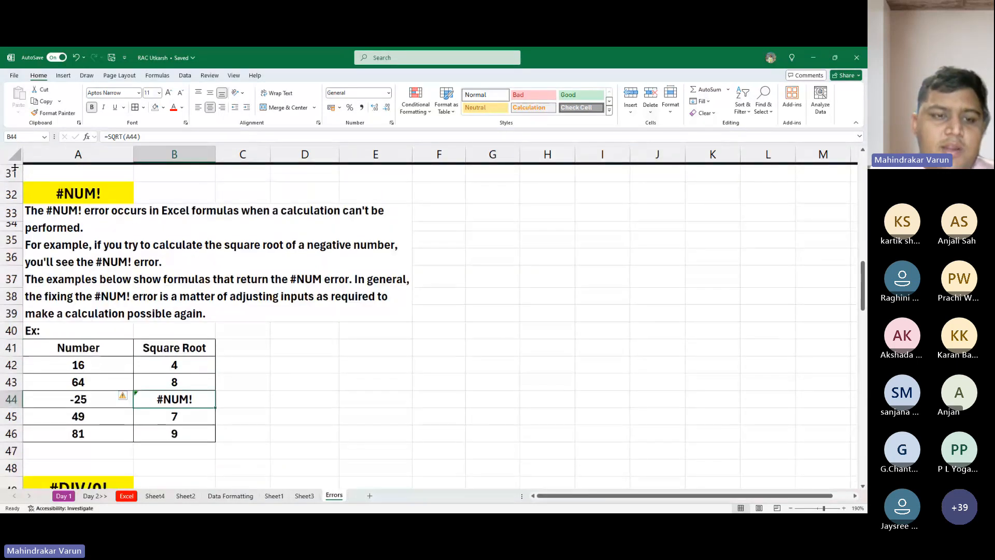
scroll(183, 221, "down", 2)
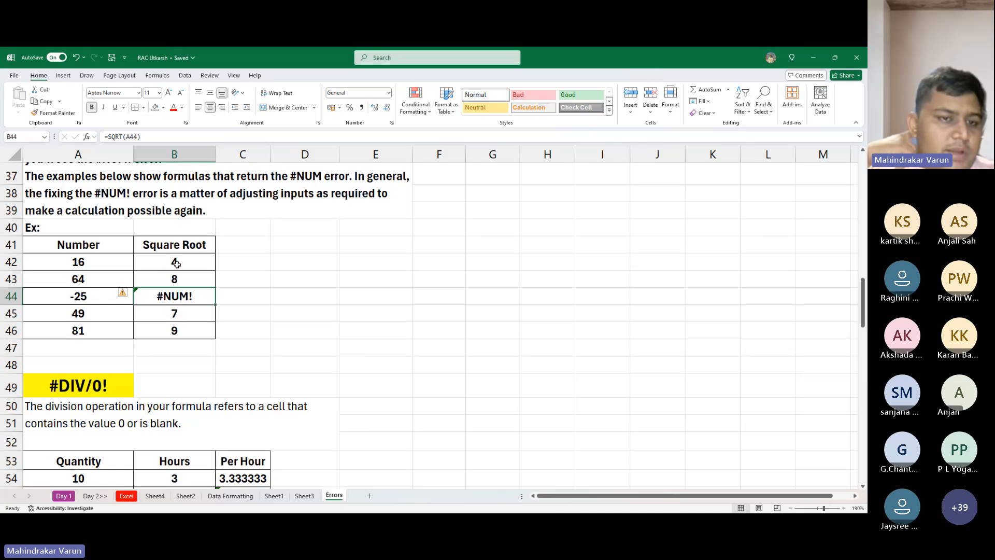
double_click(193, 300)
key("Escape")
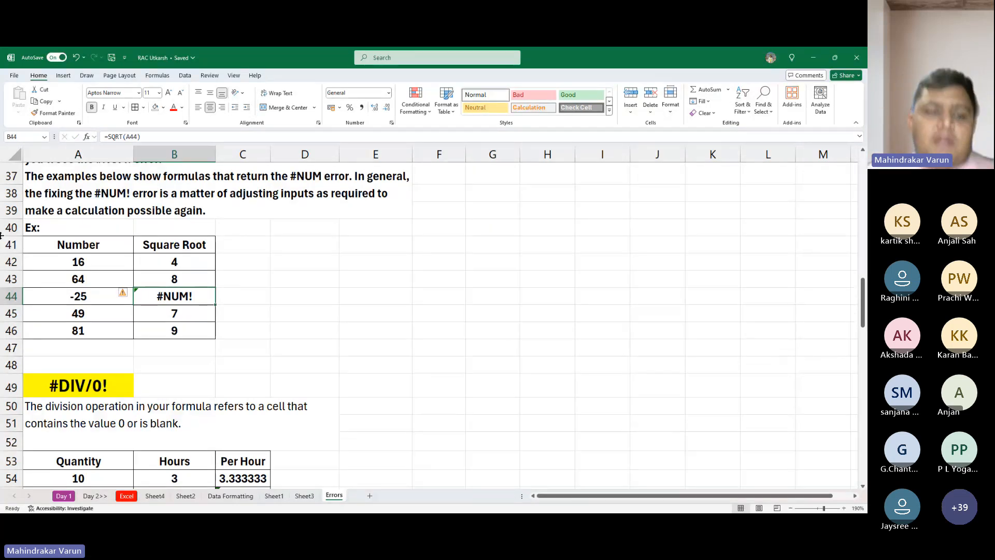
left_click(90, 296)
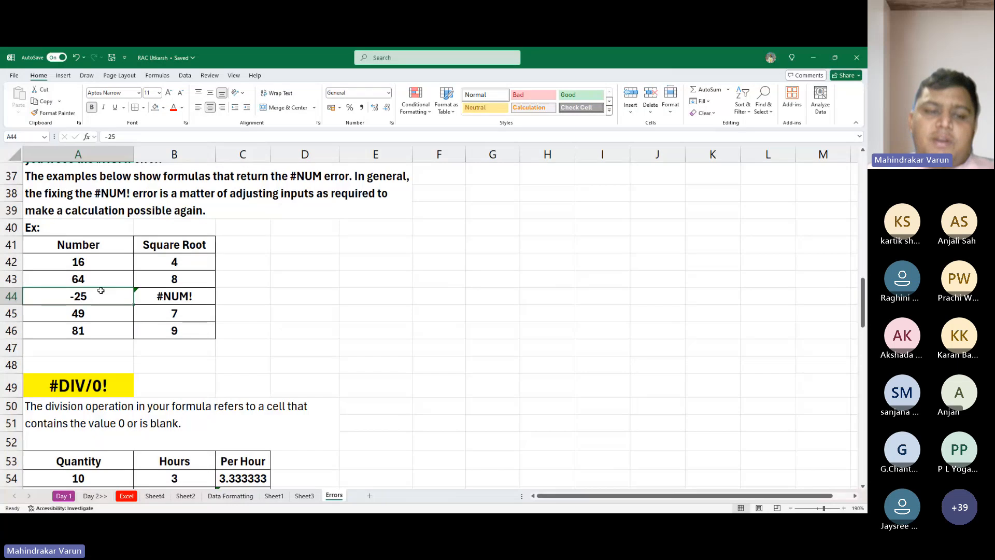
left_click(158, 296)
double_click(201, 296)
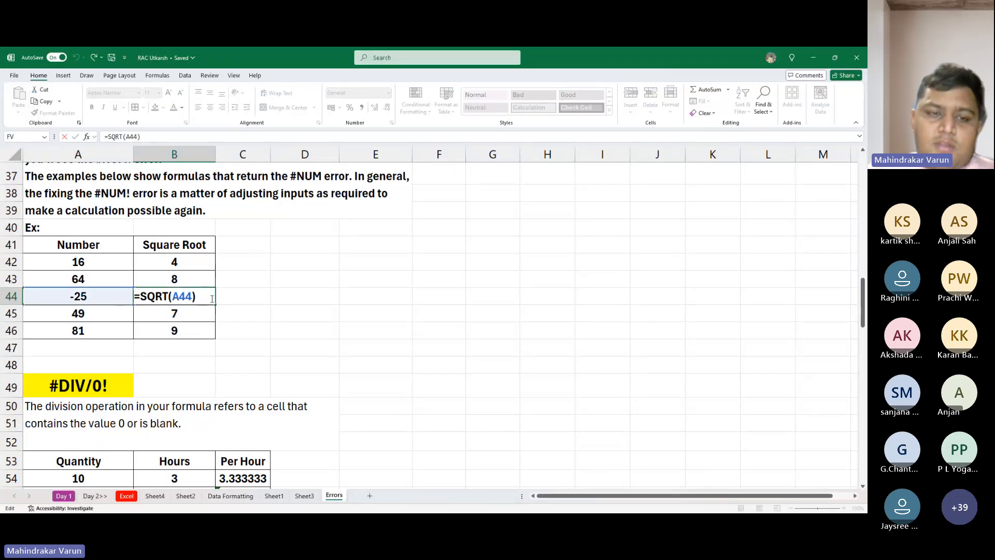
key("Escape")
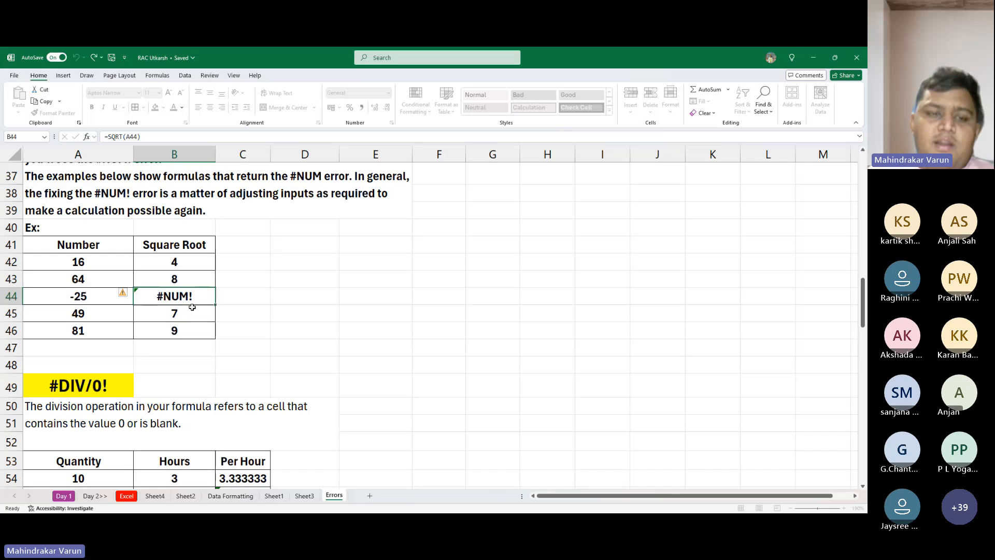
- Go to the #DIV/0! section and check the Hours cell B55 in its example table
scroll(187, 296, "up", 1)
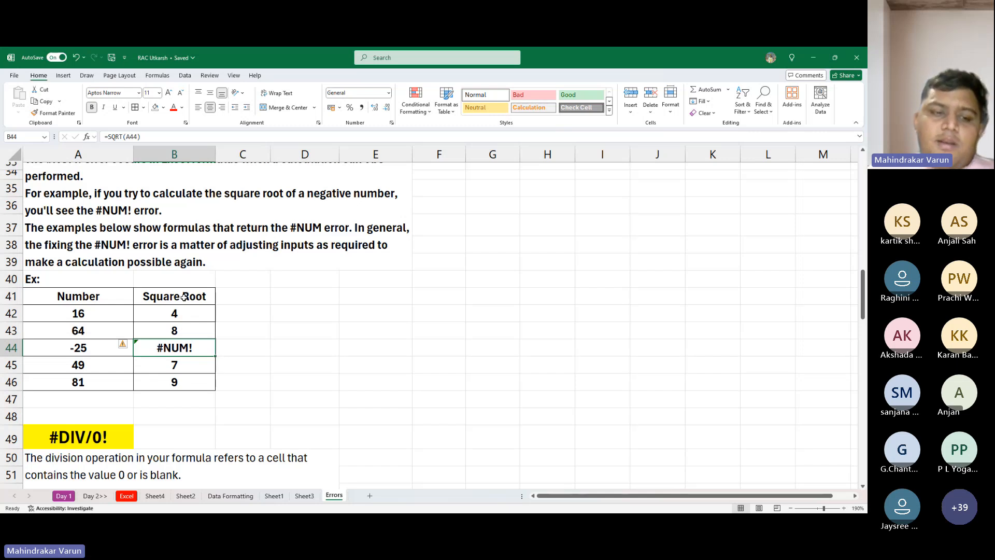
scroll(184, 296, "down", 4)
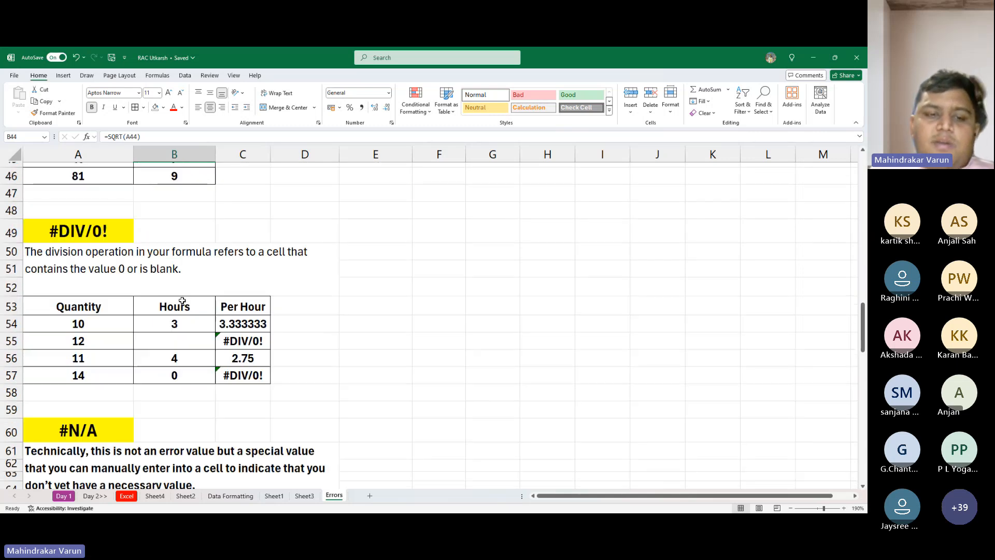
left_click(211, 341)
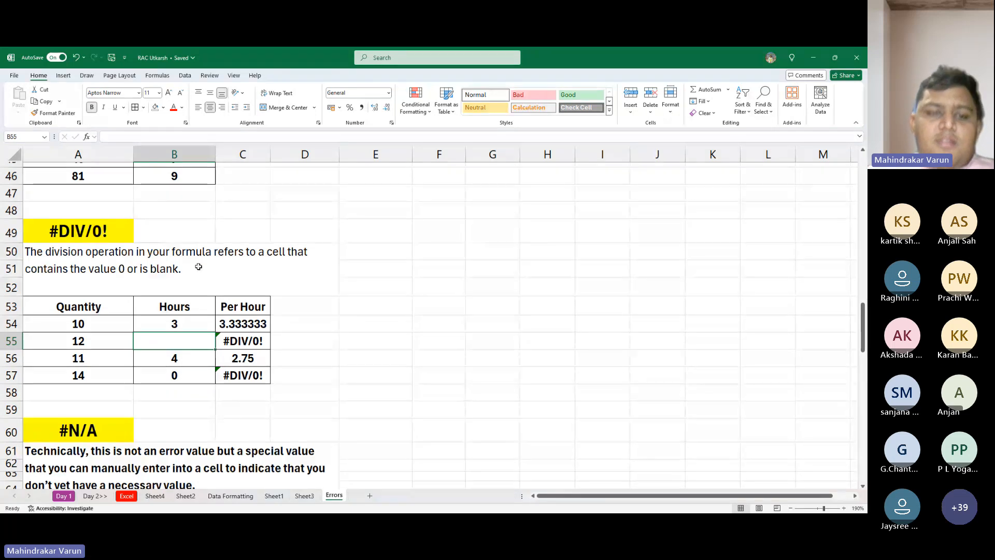
- Enter the formula =1/0 in E52 beside the #DIV/0! example
left_click(404, 286)
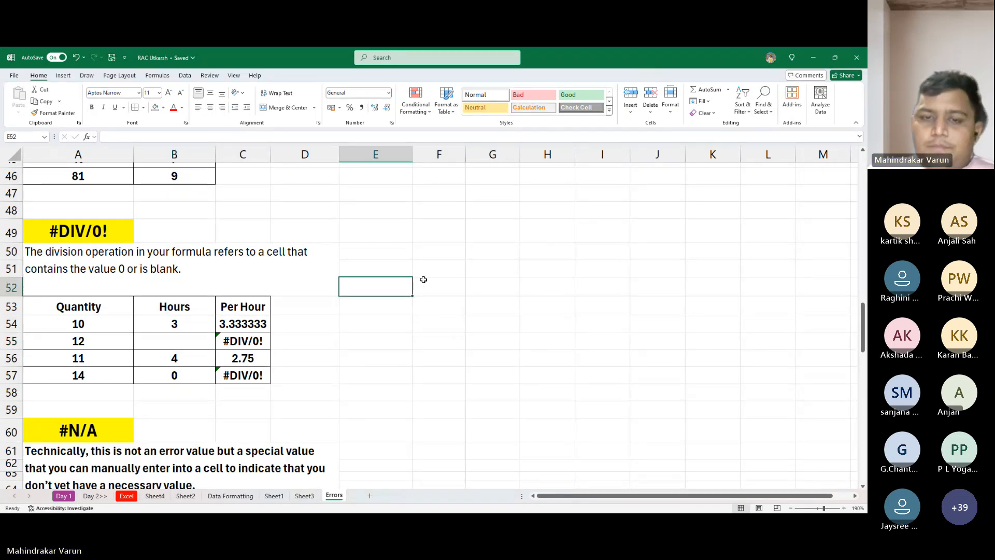
type("1")
key("BackSpace")
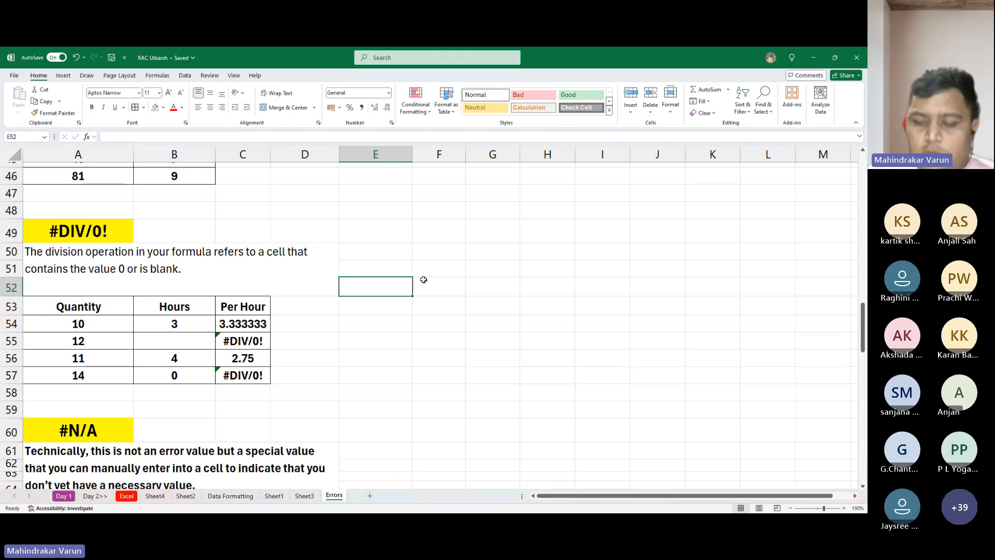
type("=1/0")
key("Return")
key("Up")
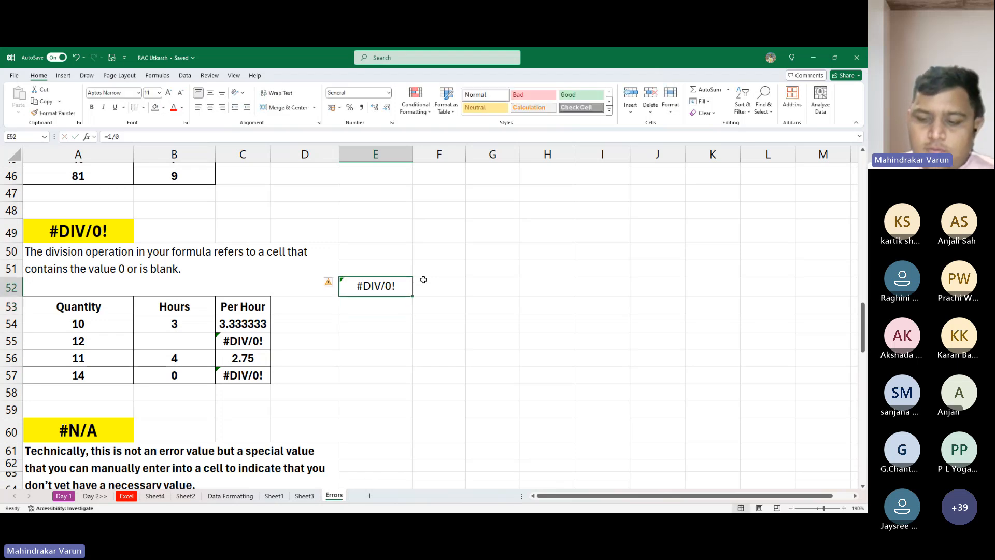
- Try to replace the formula in E52 with "=0/1 ?" and dismiss the formula warning
type("=")
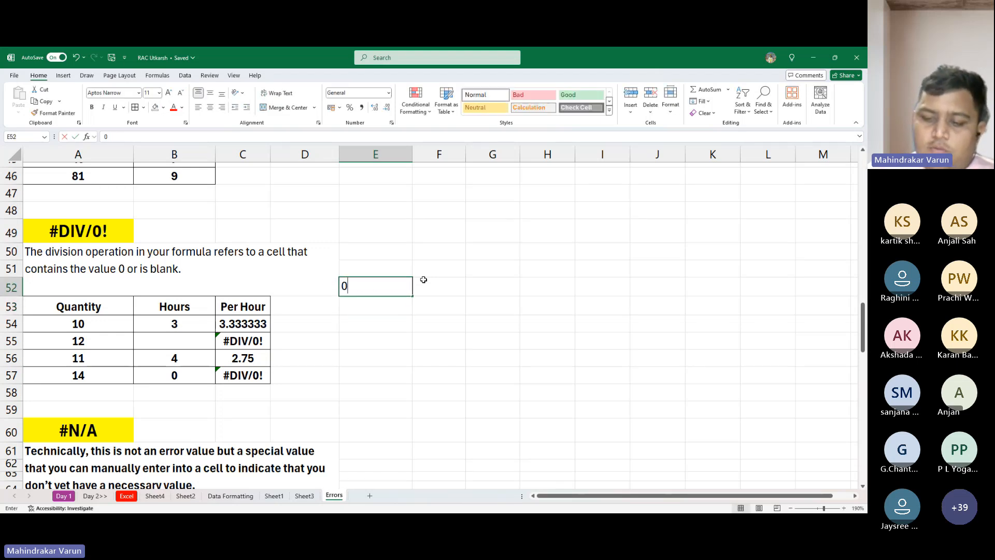
key("Escape")
type("=")
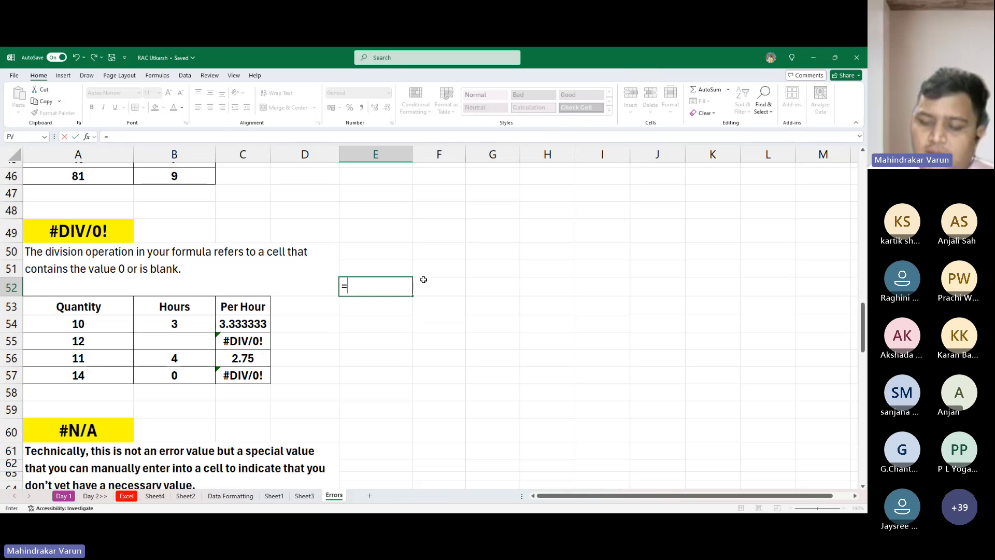
type("0/*")
key("BackSpace")
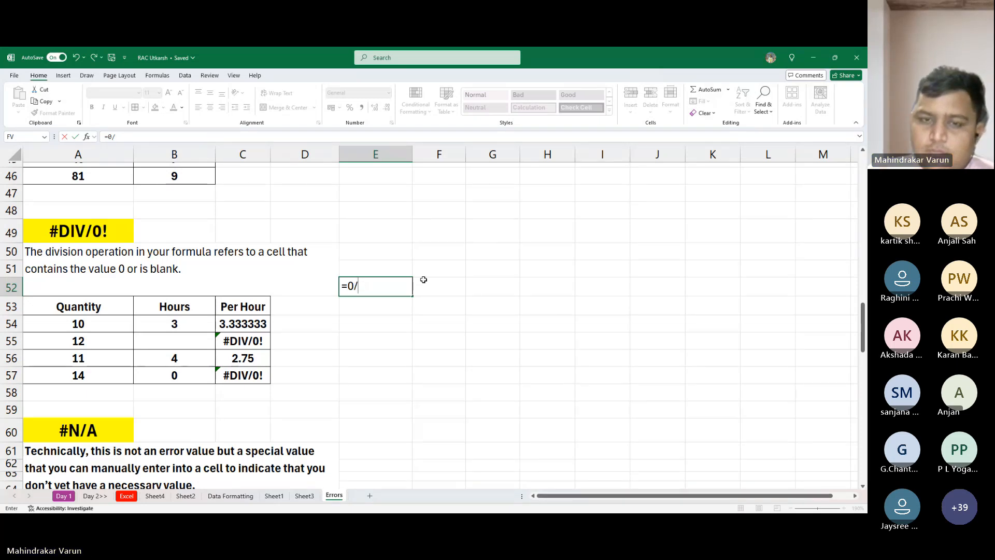
type("1")
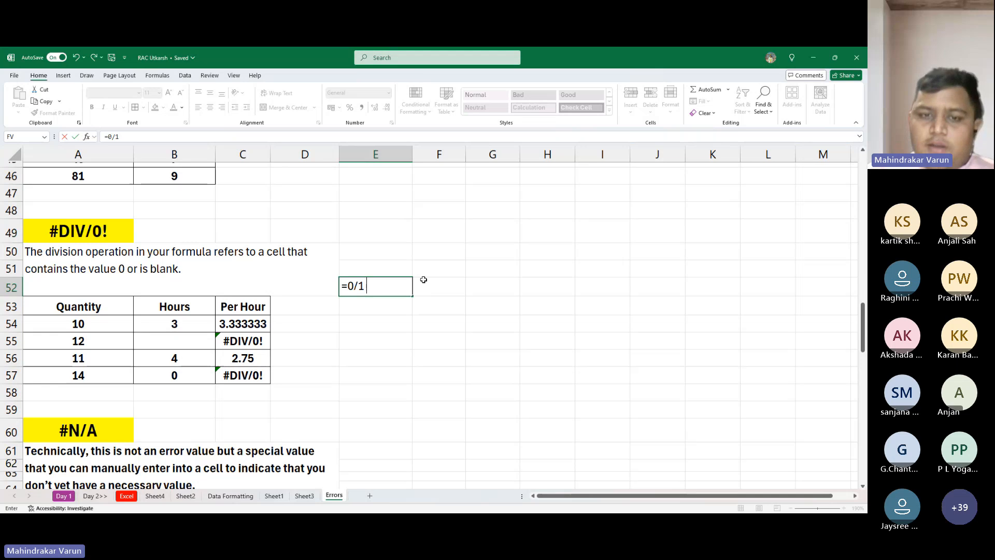
type(" ?")
key("Return")
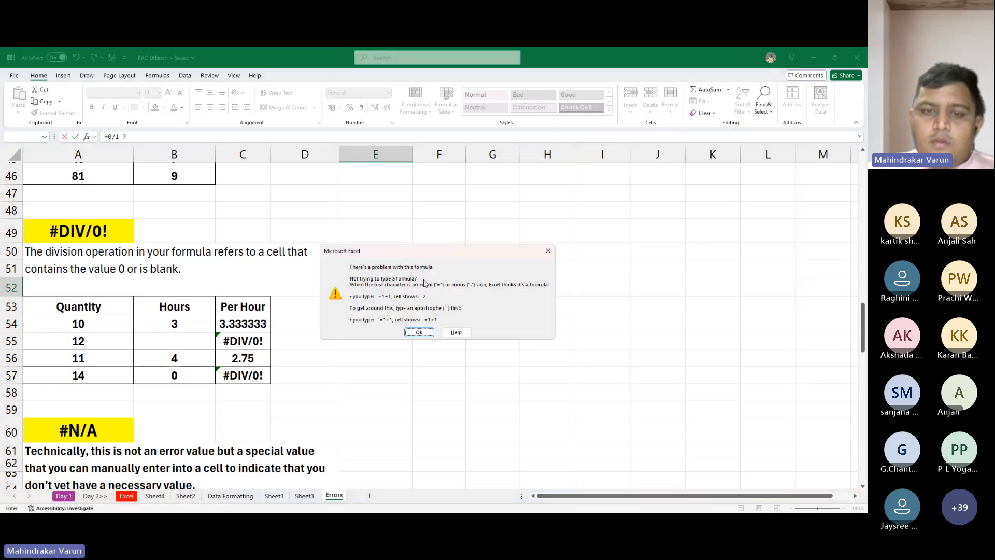
key("Return")
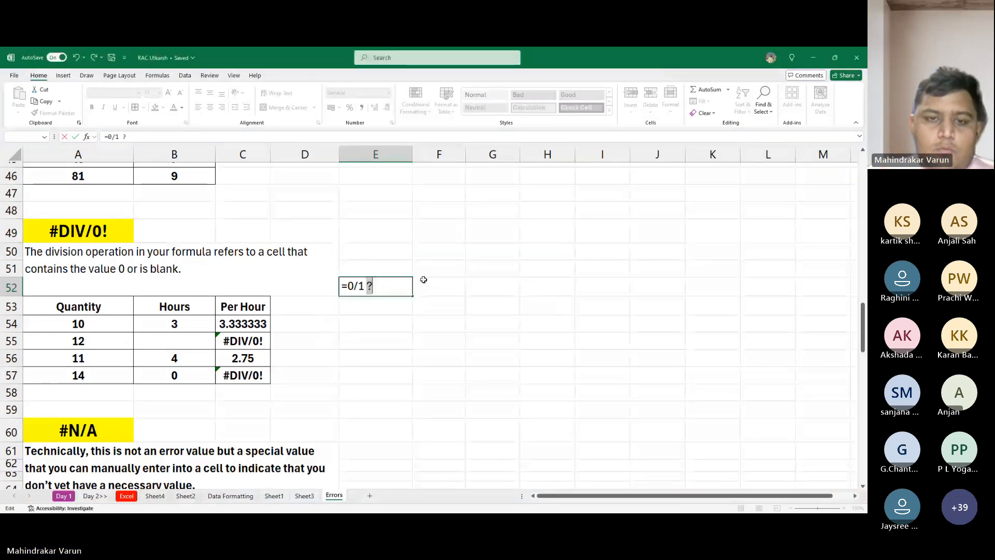
- Correct the entry in E52 to the formula =0/1
key("ctrl+z")
key("BackSpace")
key("BackSpace")
key("BackSpace")
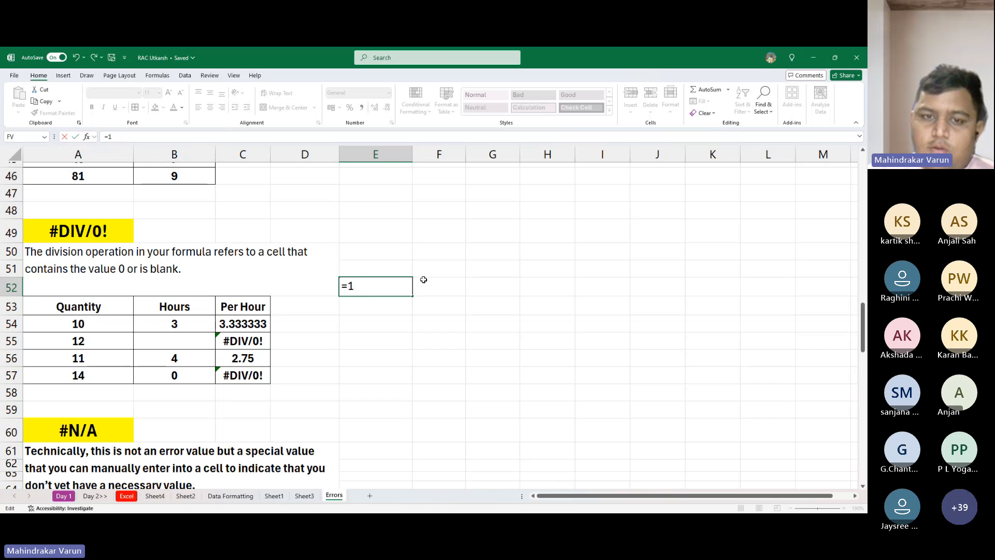
type("0/1")
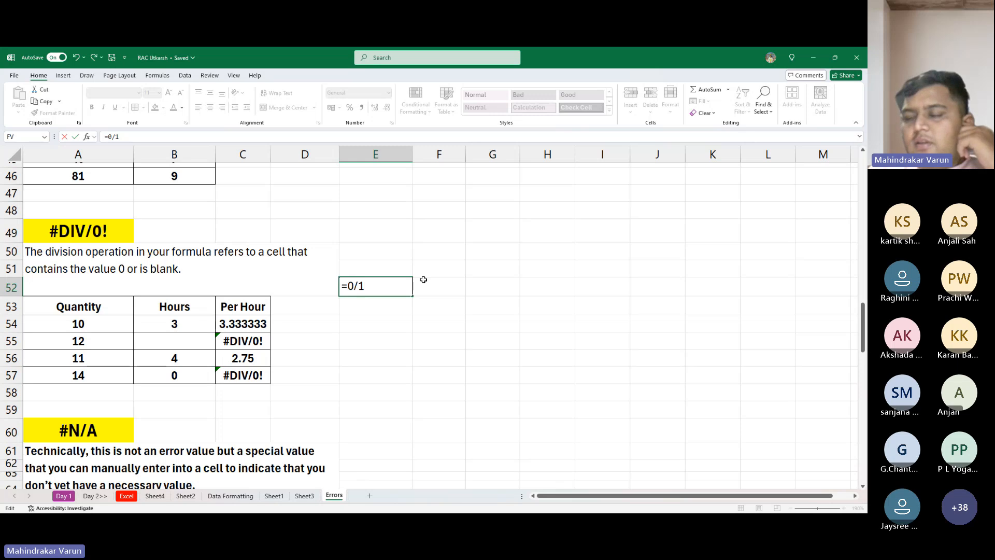
key("Return")
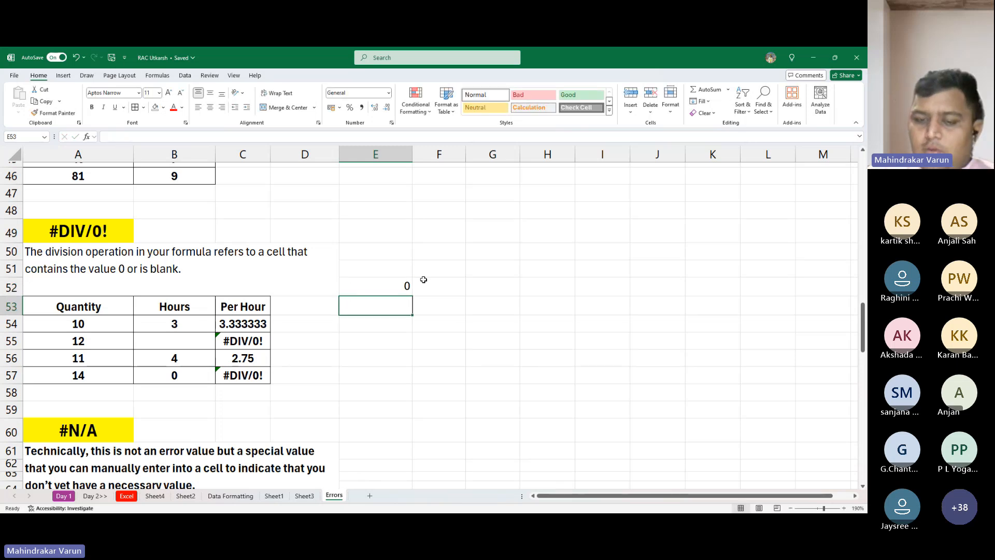
- Enter the formula =1/0 in E54 beside the #DIV/0! example table
key("Return")
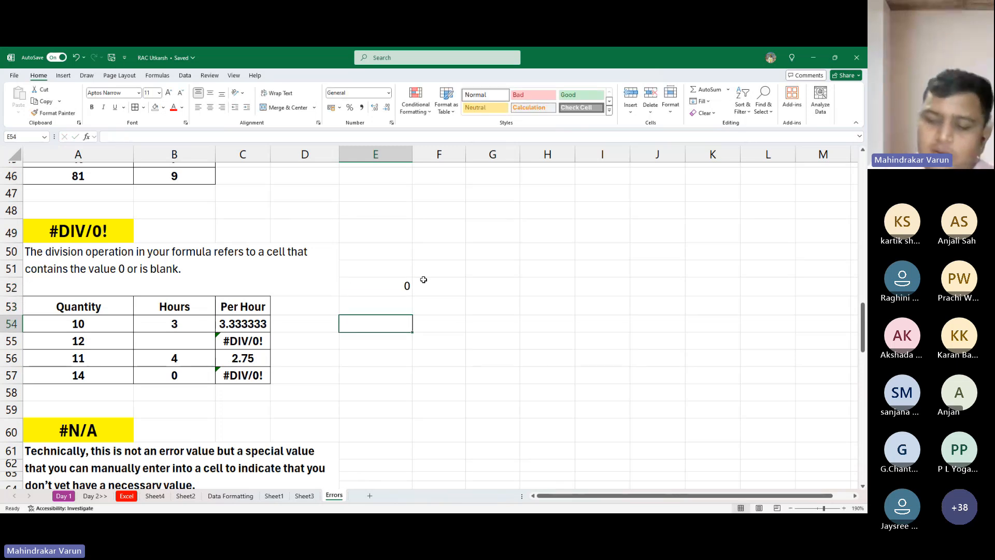
type("1/0")
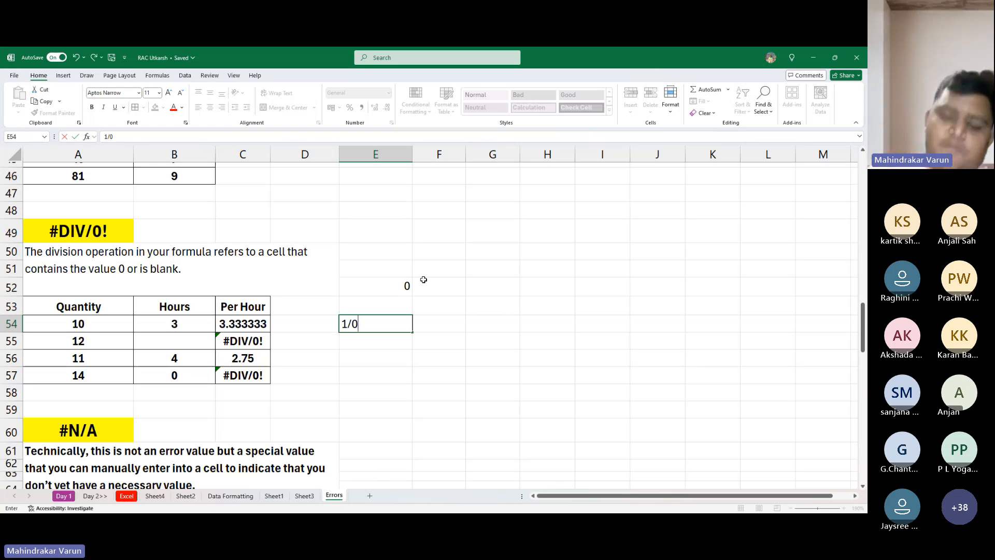
key("Return")
key("ctrl+z")
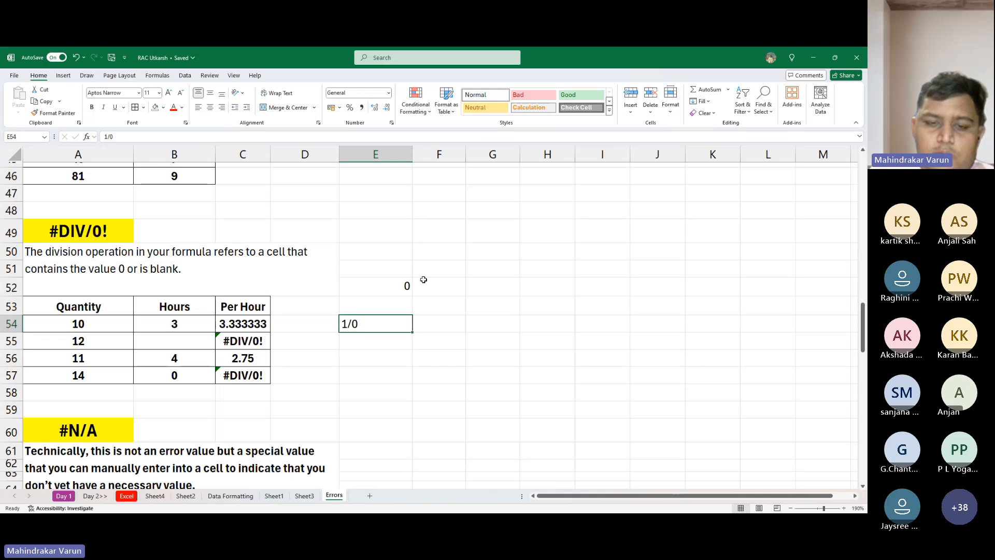
key("F2")
key("Home")
type("=")
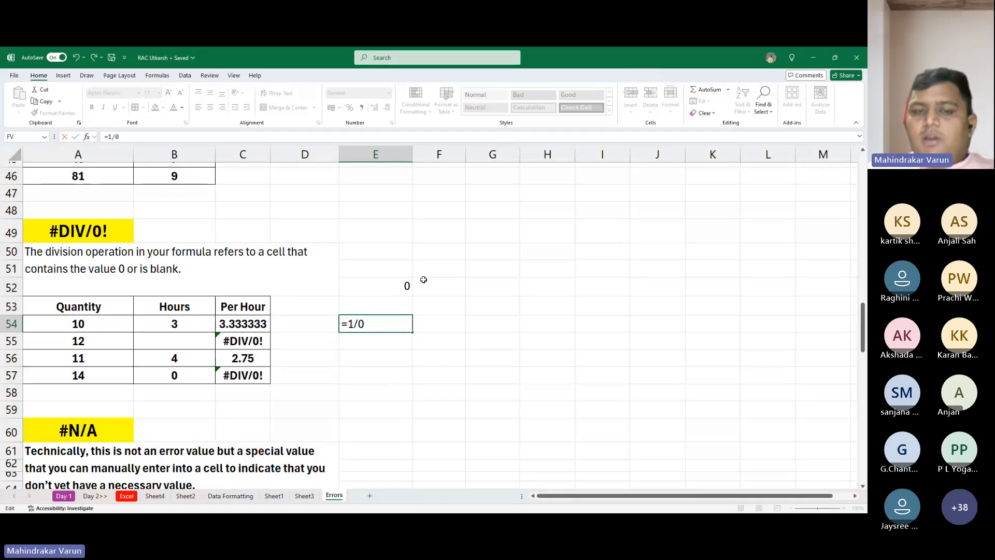
key("ctrl+Return")
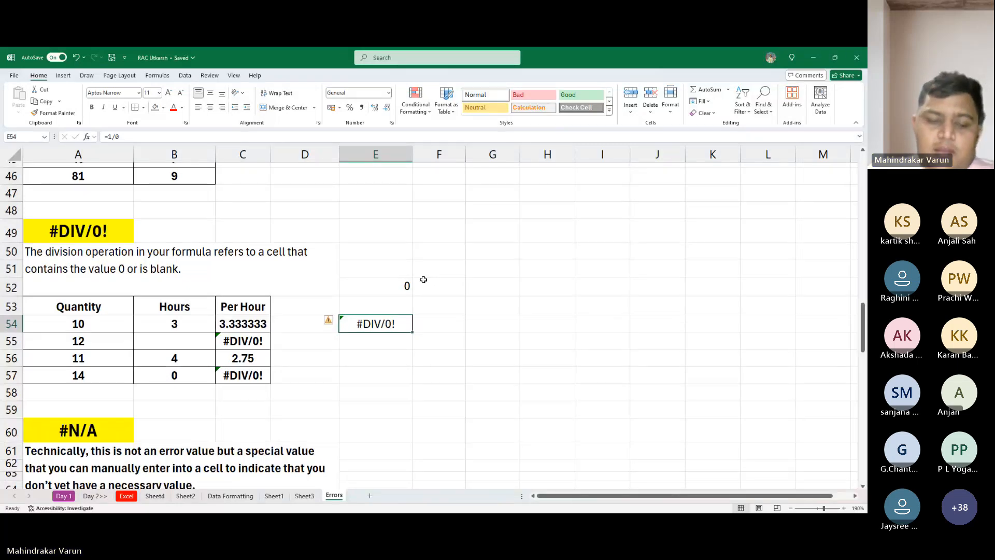
- Check the Hours cell B54 and the Per Hour formula in C55 against the formula in E54
key("Up")
key("Down")
key("Left")
key("Left")
key("Left")
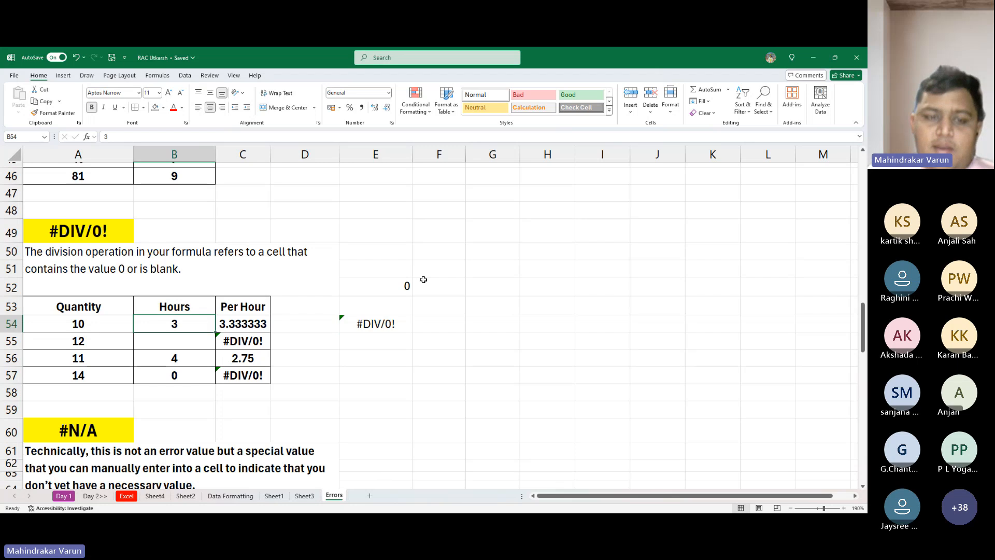
key("Down")
key("Right")
key("Right")
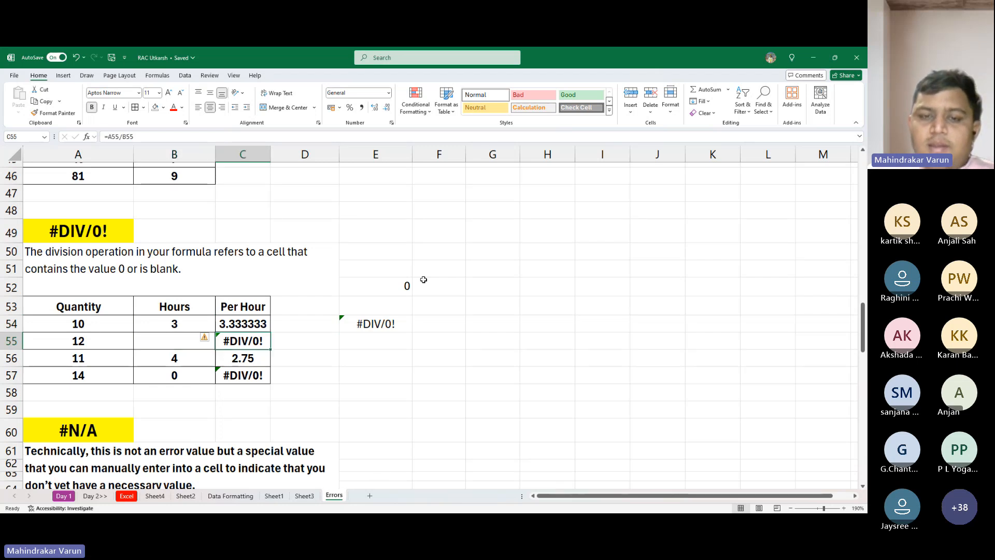
key("Up")
key("Right")
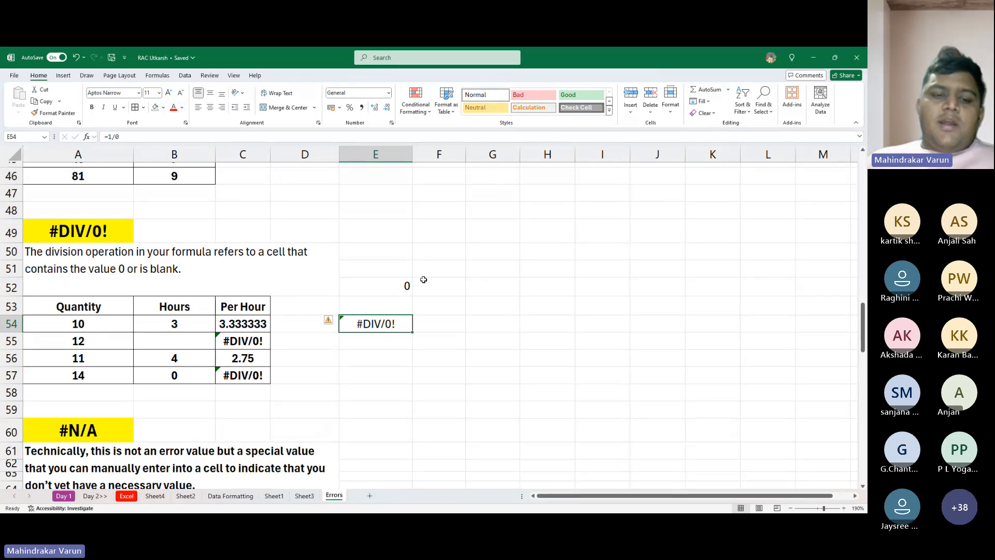
- Go to the #N/A section and examine the VLOOKUP formula in E66 with its lookup cell and table range
scroll(421, 279, "down", 3)
scroll(329, 326, "down", 1)
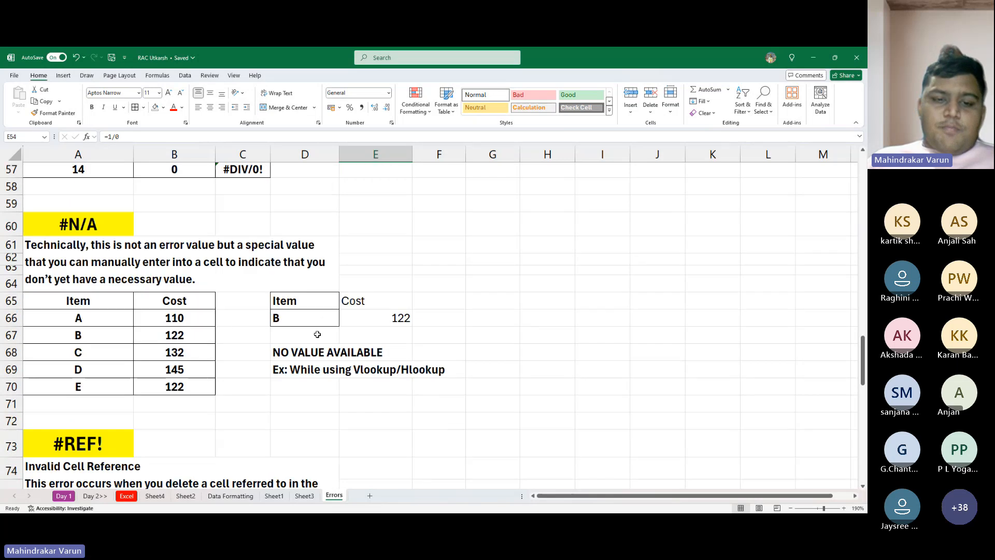
scroll(265, 360, "down", 1)
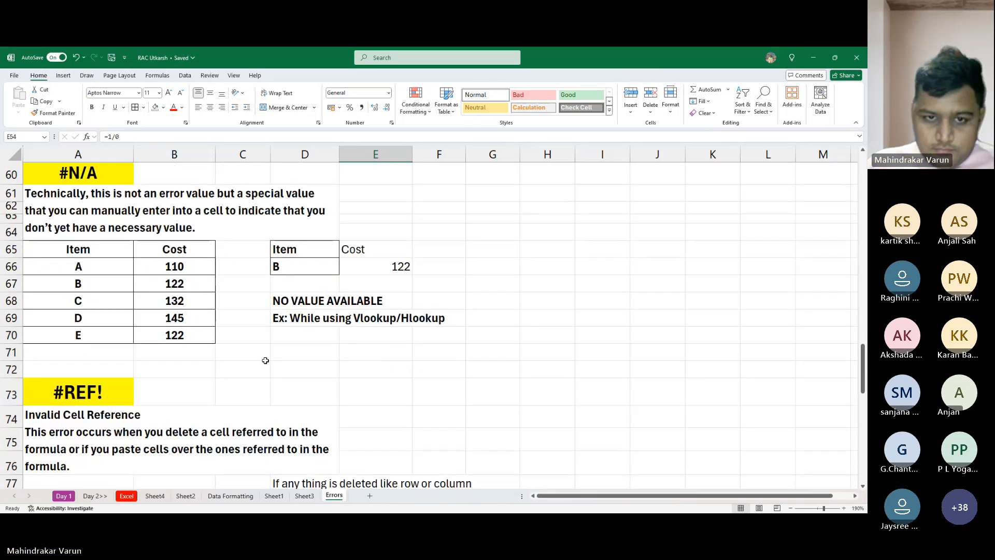
scroll(259, 363, "up", 5)
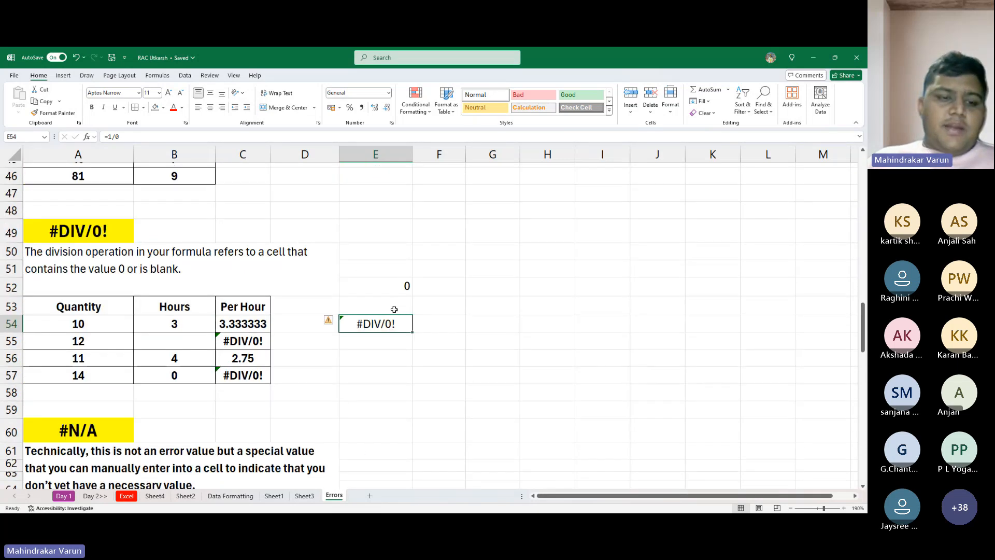
scroll(393, 309, "down", 3)
left_click(107, 282)
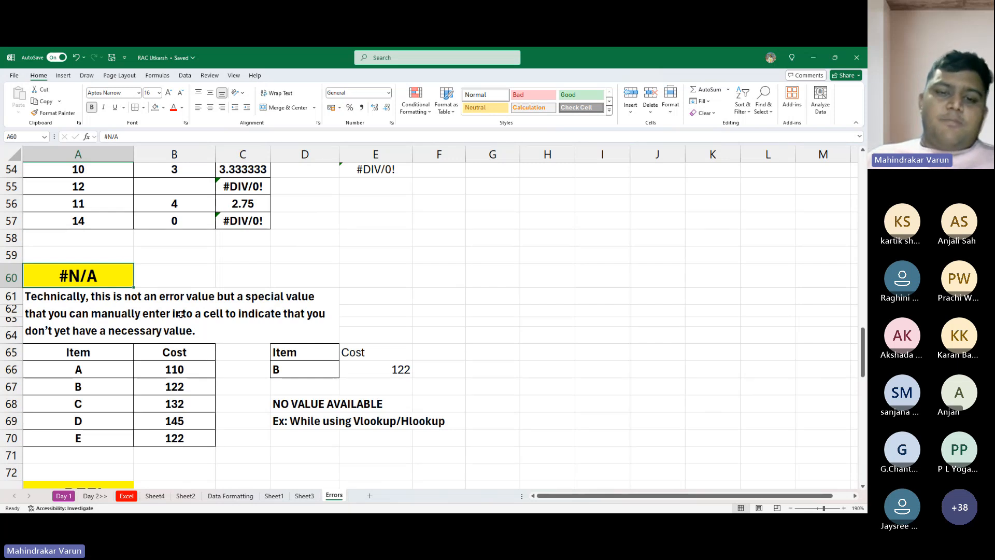
left_click(352, 369)
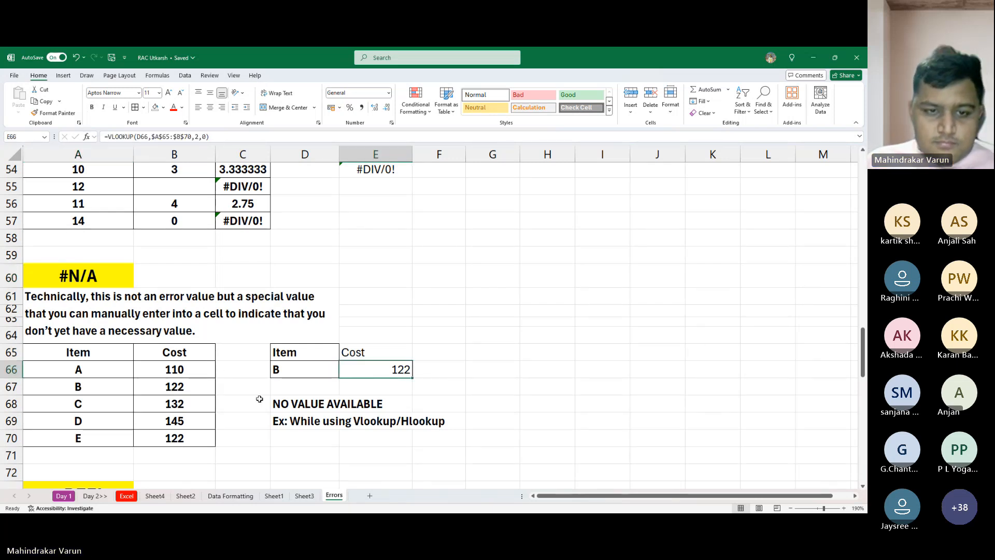
left_click(316, 365)
left_click(399, 369)
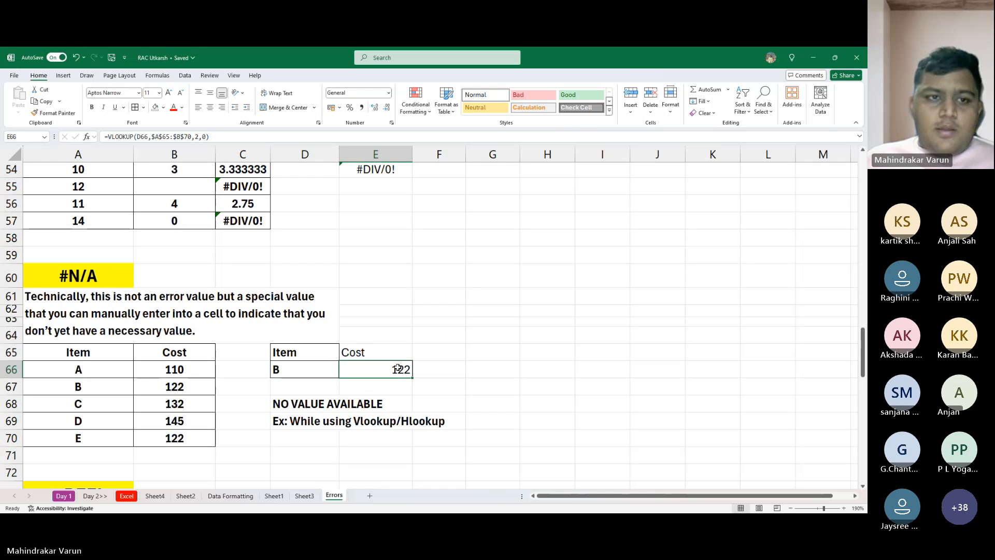
key("F2")
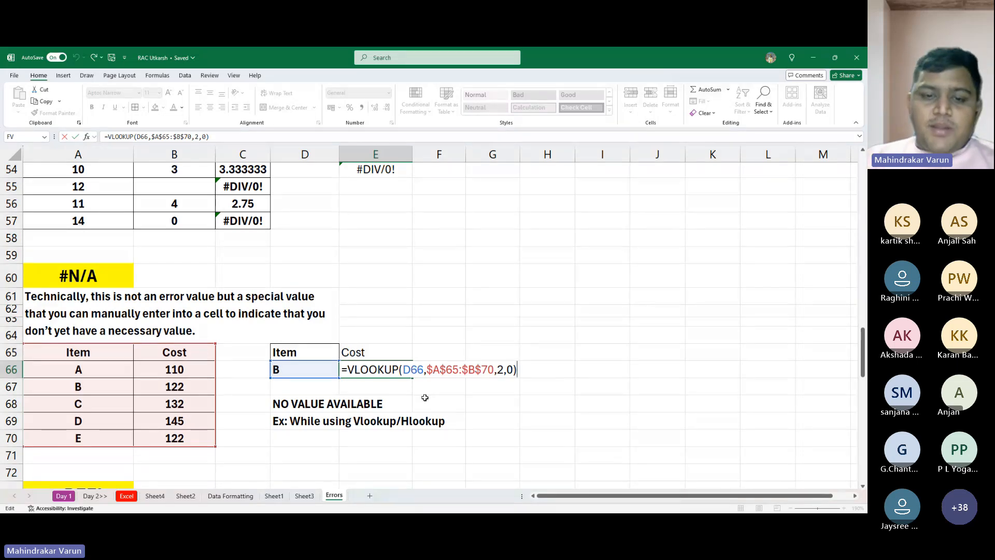
key("ctrl+Return")
key("Right")
key("Left")
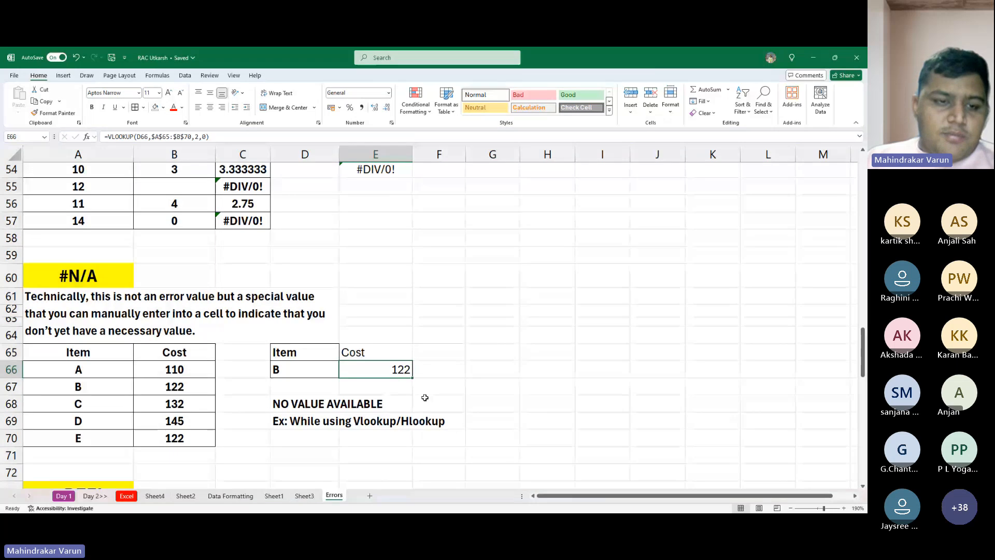
- Review the NO VALUE AVAILABLE note and the Item and Cost entries for items A to E
key("Left")
key("Down")
key("Down")
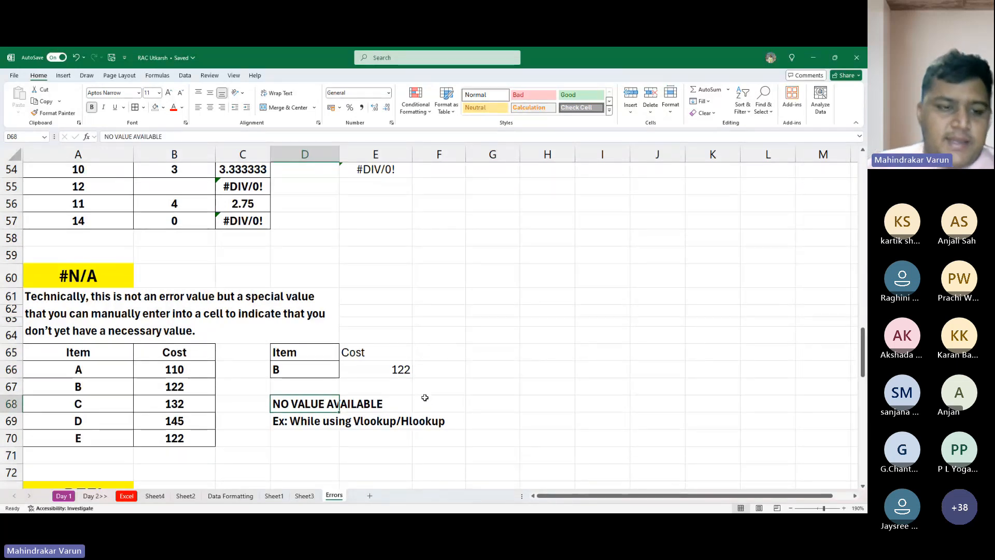
key("Up")
key("Left")
key("Left")
key("Left")
key("Up")
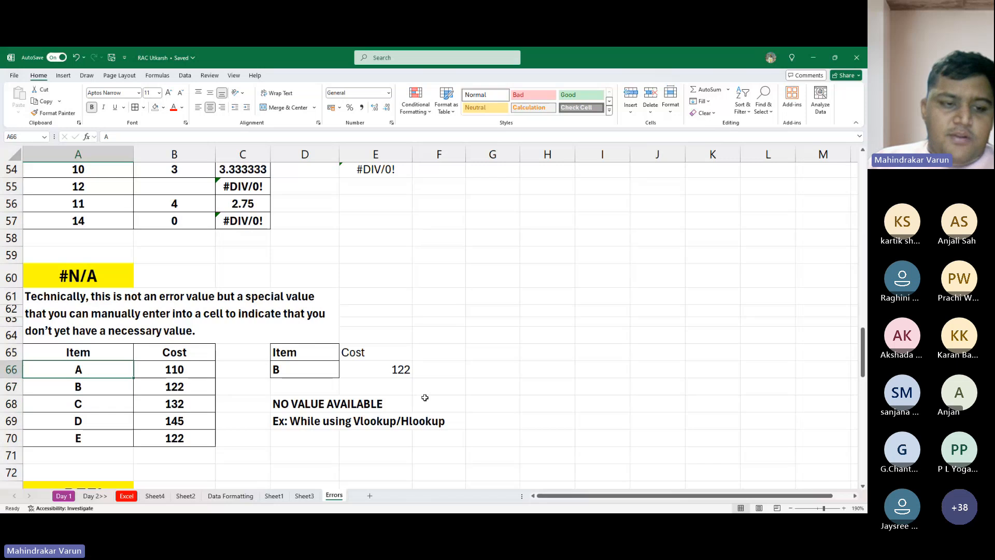
key("Down")
key("Down")
key("Down")
key("Down")
key("Right")
key("Right")
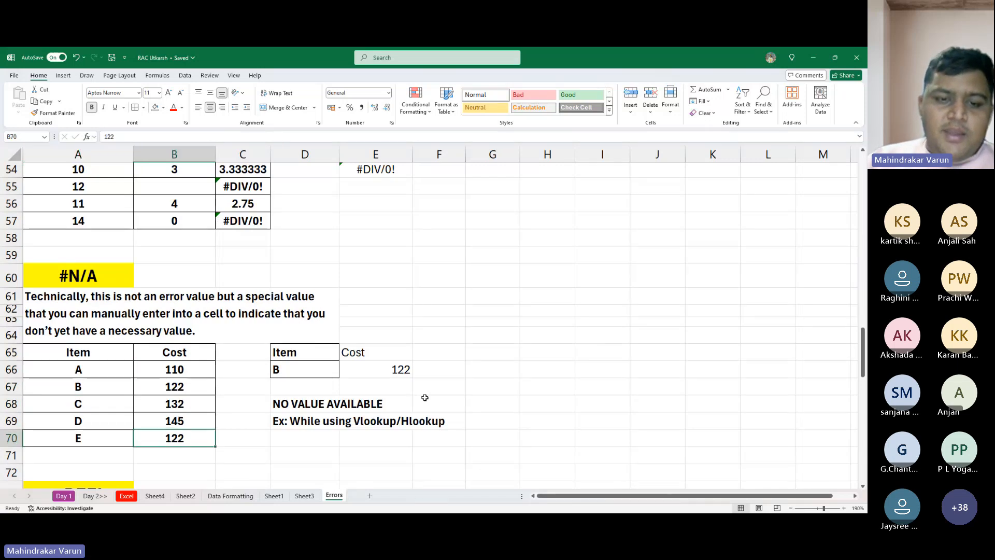
- Test the lookup by entering item e and then item q in D66
key("Up")
key("Up")
key("Up")
key("Right")
key("Up")
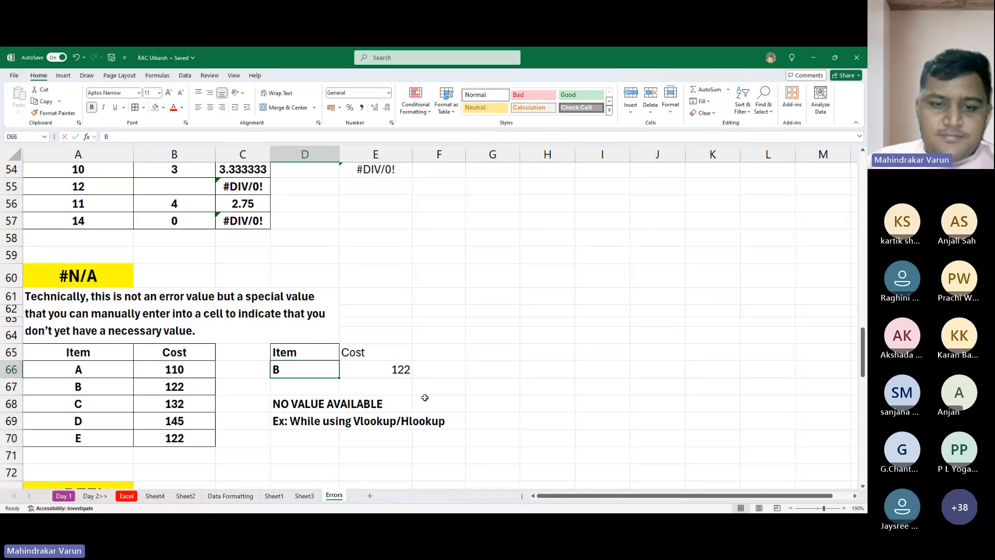
type("e")
key("Delete")
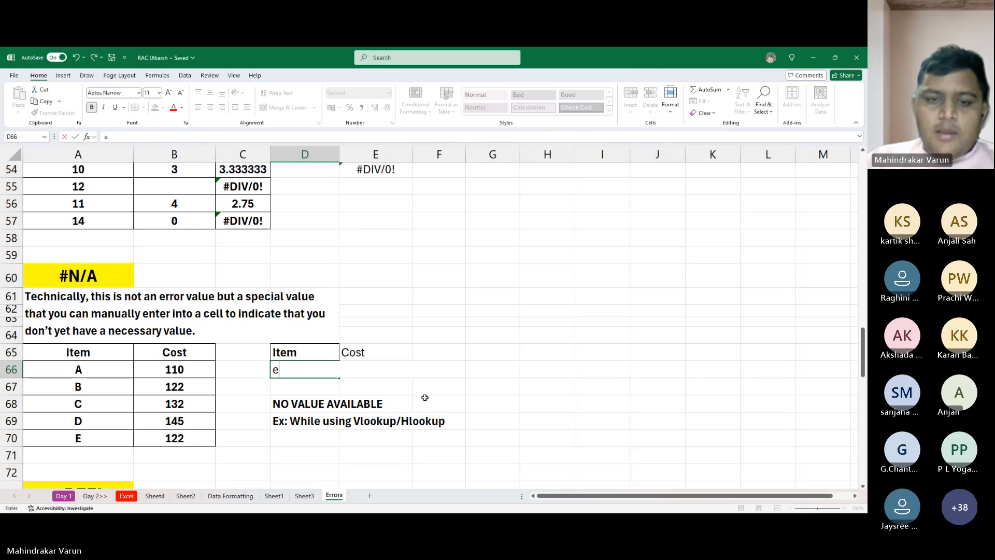
key("ctrl+Return")
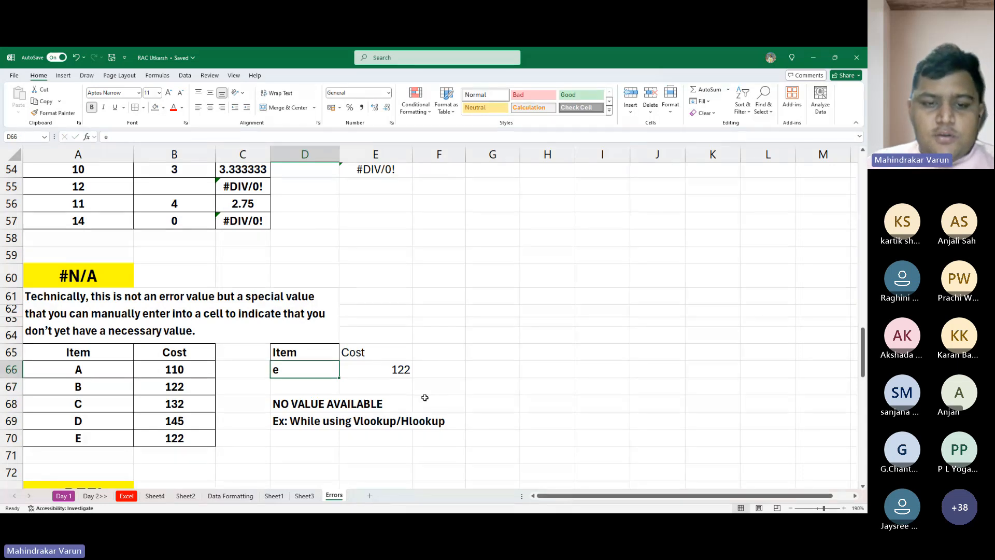
type("q")
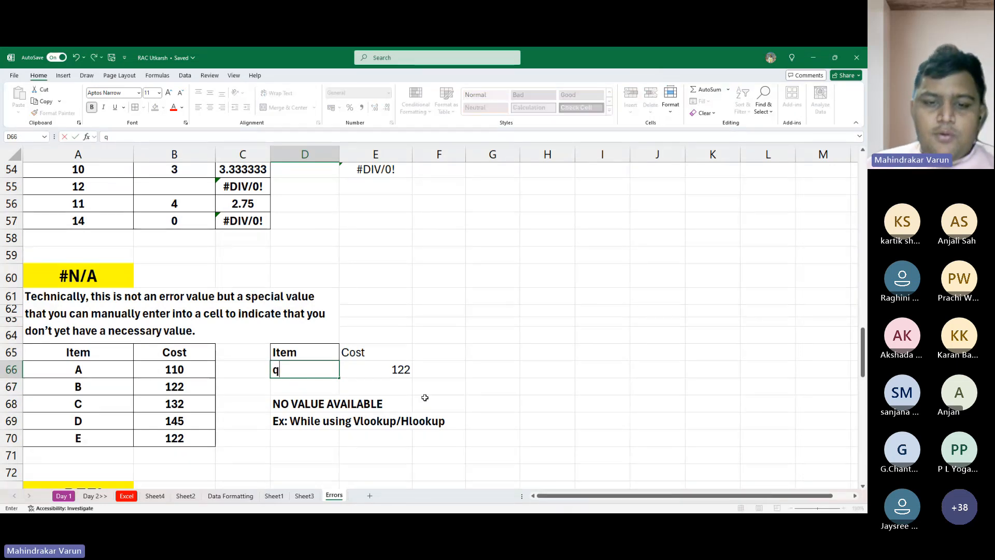
key("ctrl+Return")
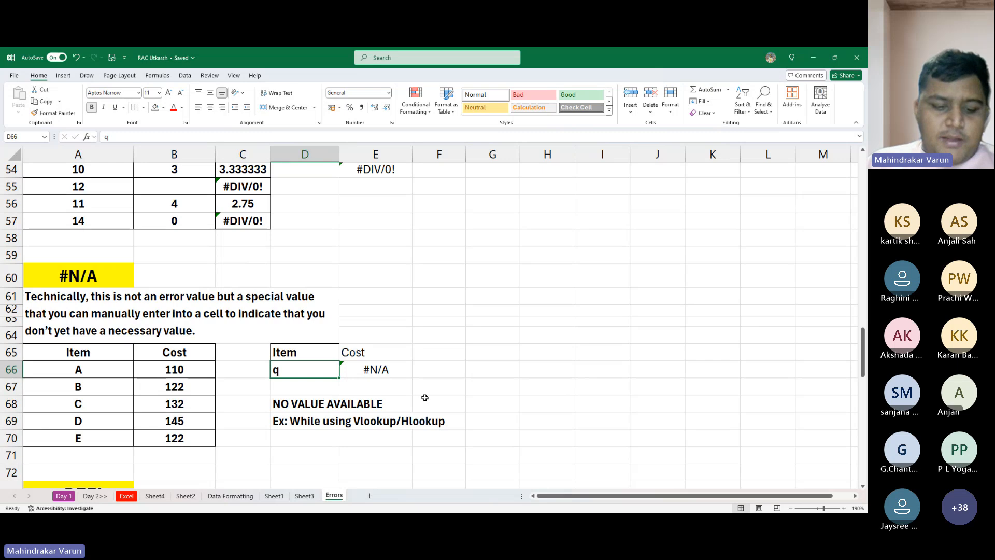
- Test the lookup again with item a and then item F in D66
type("a")
key("ctrl+Return")
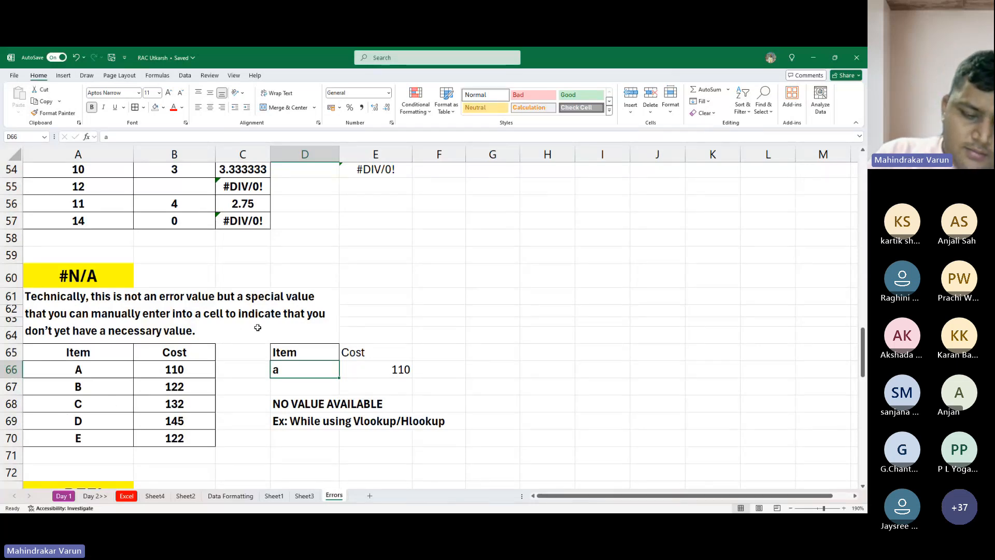
key("BackSpace")
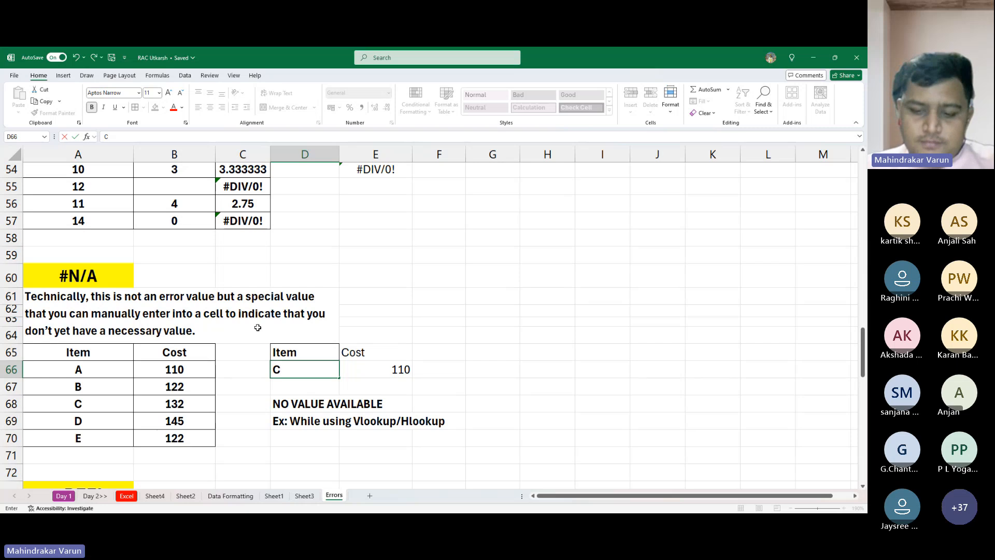
key("BackSpace")
type("F")
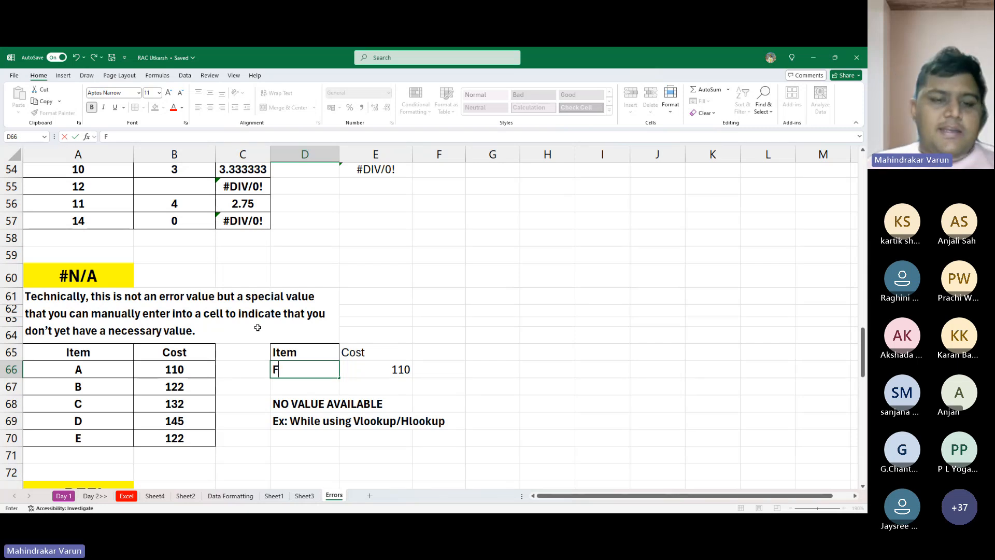
key("Return")
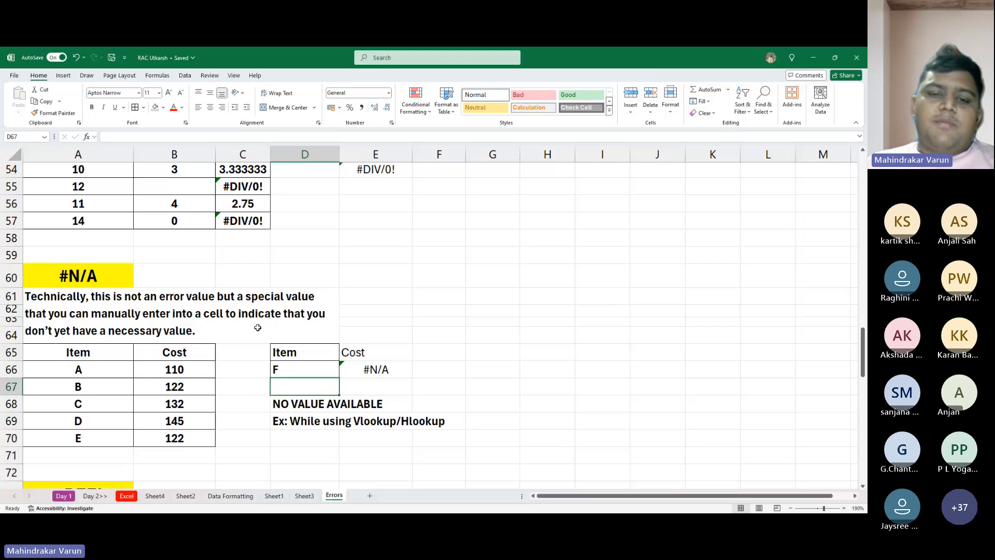
- Check the lookup formula in E66, and set the lookup item in D66 to C
left_click(378, 352)
left_click(393, 370)
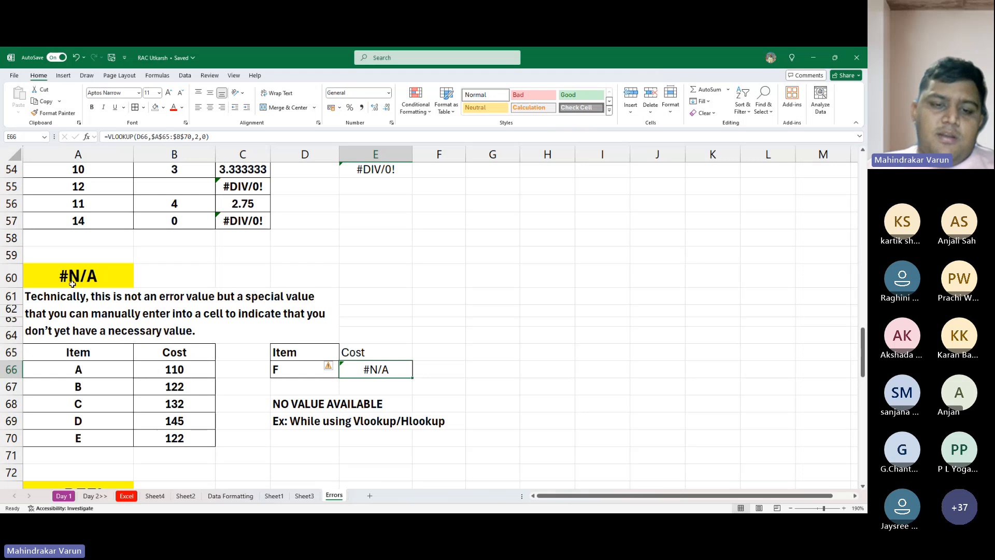
left_click(286, 369)
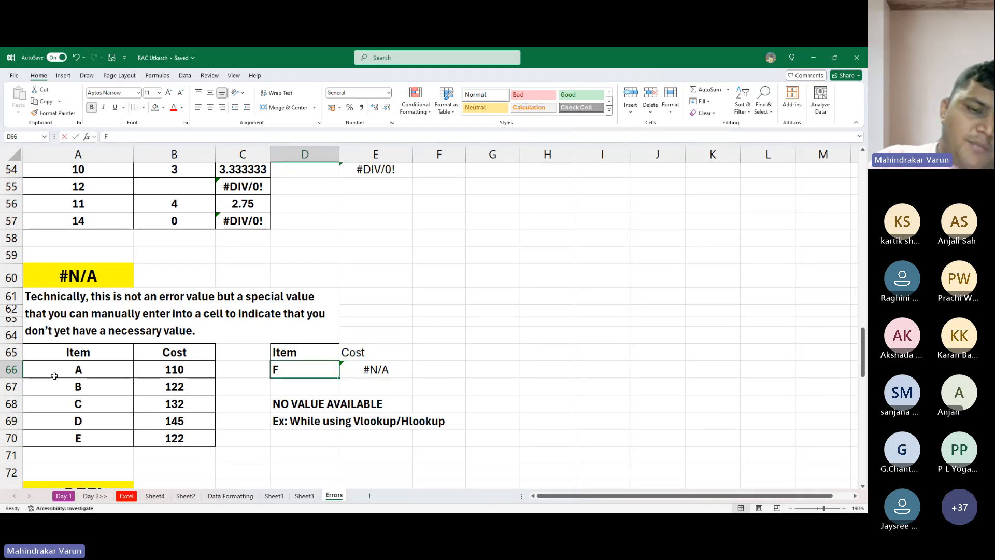
type("C")
key("Return")
- Go to the #REF! section and check the TOTAL formula for the EAST region in F80
scroll(54, 375, "up", 1)
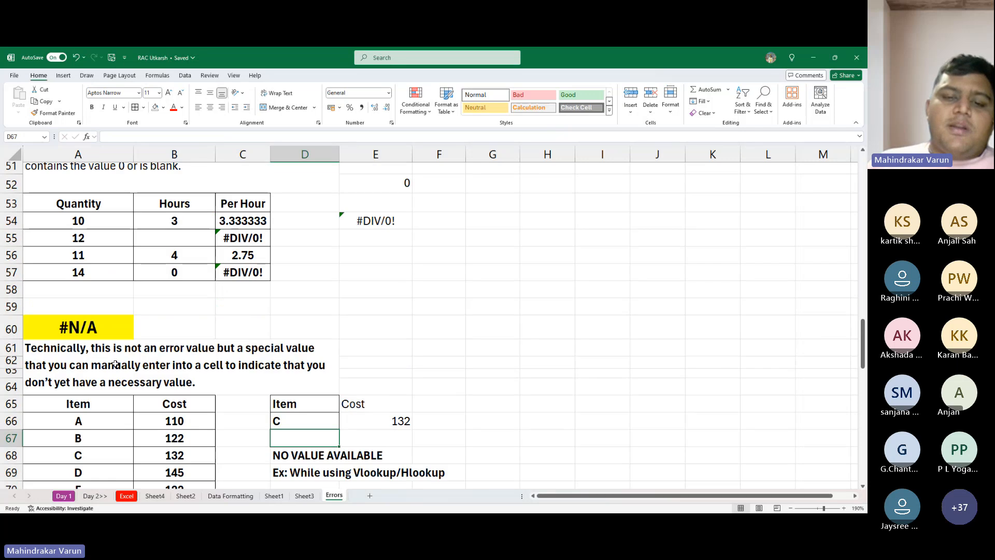
scroll(216, 382, "down", 2)
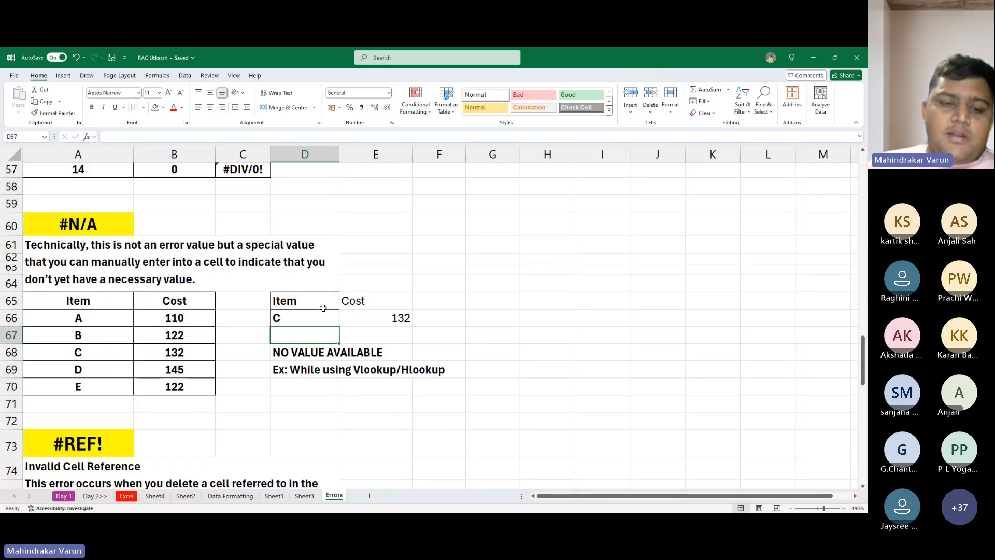
scroll(313, 311, "down", 5)
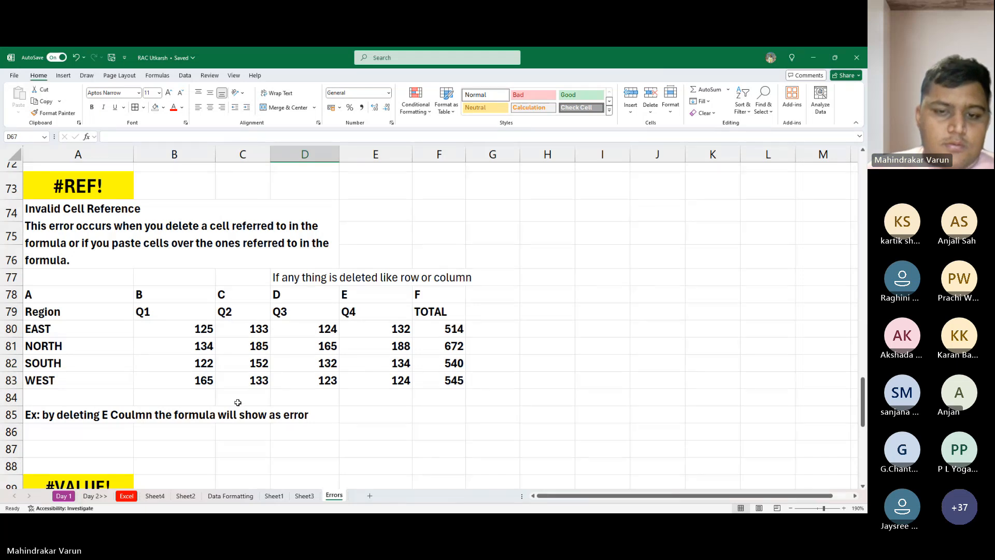
left_click(380, 348)
left_click(441, 333)
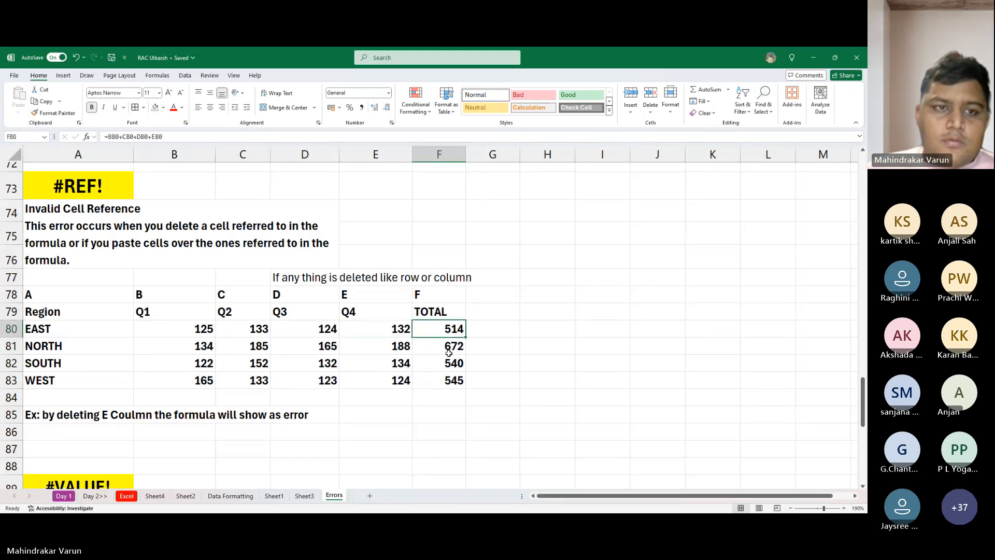
- Delete the Q4 column E from the region table and undo the deletion
left_click(376, 363)
left_click(370, 152)
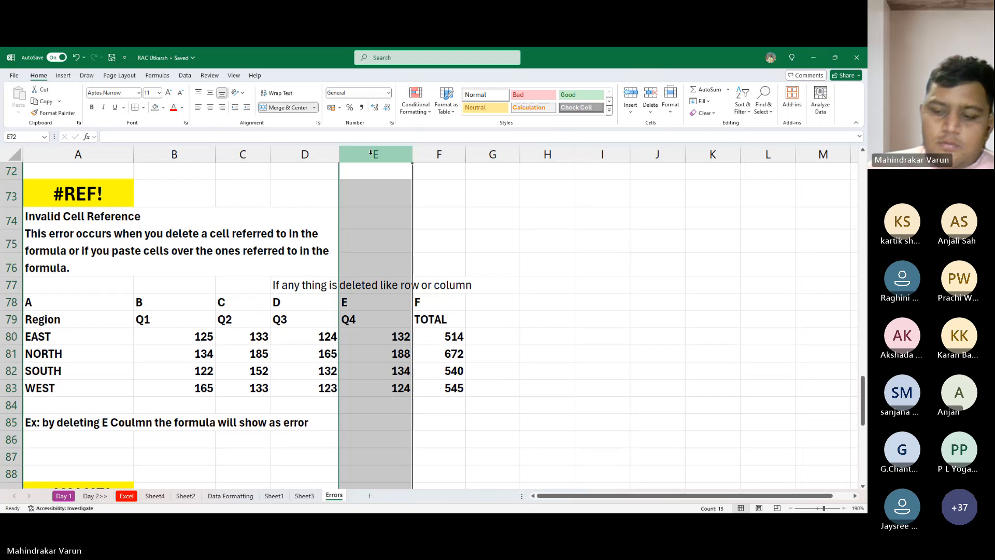
key("ctrl+minus")
key("ctrl+z")
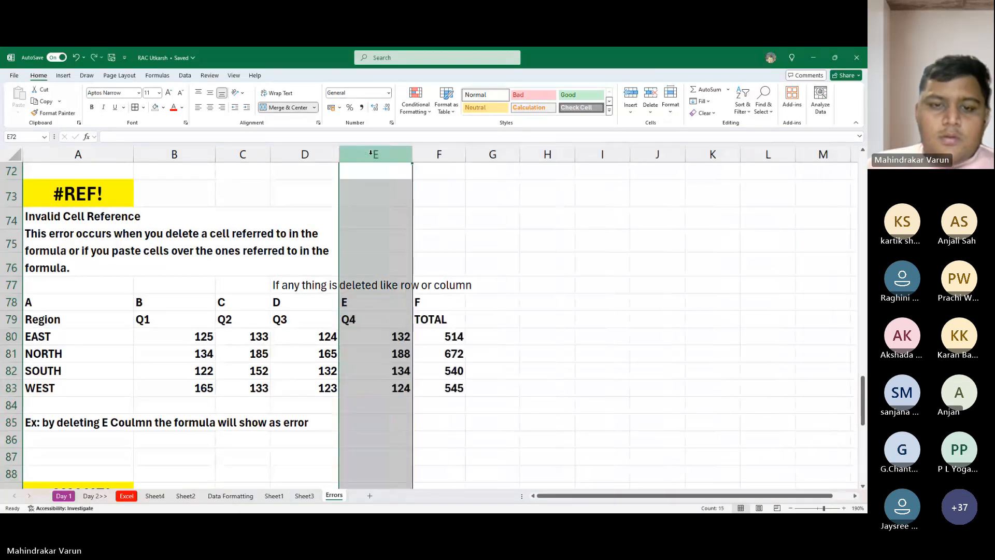
- Examine the Q4 heading in E79 and the regional figures below it
key("Down")
key("Down")
key("Down")
key("Down")
key("Down")
key("Down")
key("Down")
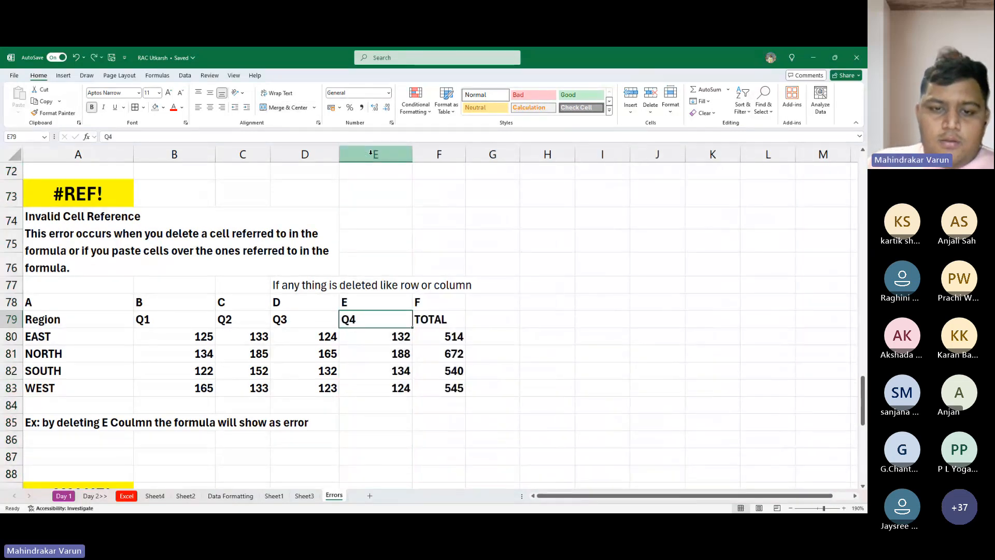
key("Down")
key("shift+Down")
key("shift+Down")
key("shift+Down")
key("Up")
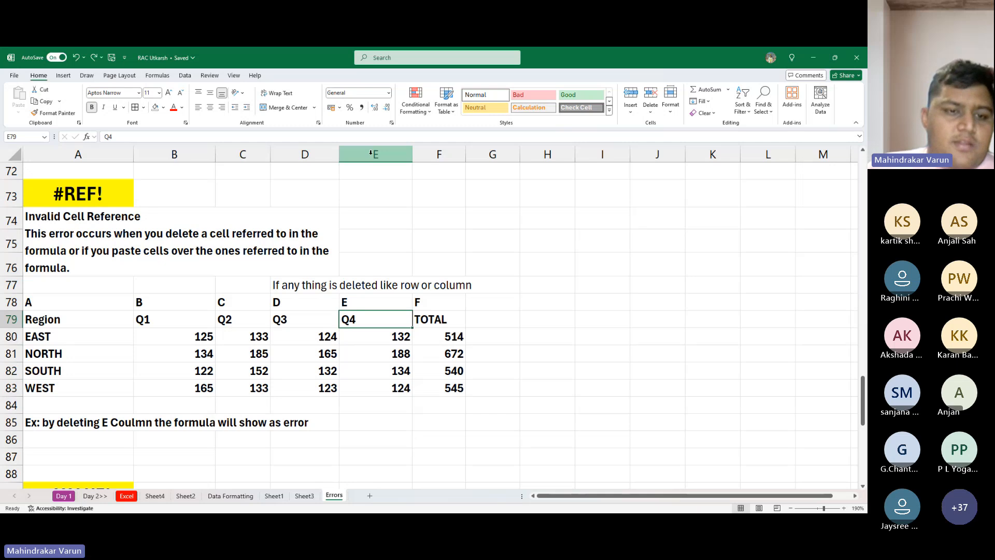
- Examine the Q1 to Q4 headings and the regional values under them in the #REF! example table
key("Left")
key("Left")
key("Left")
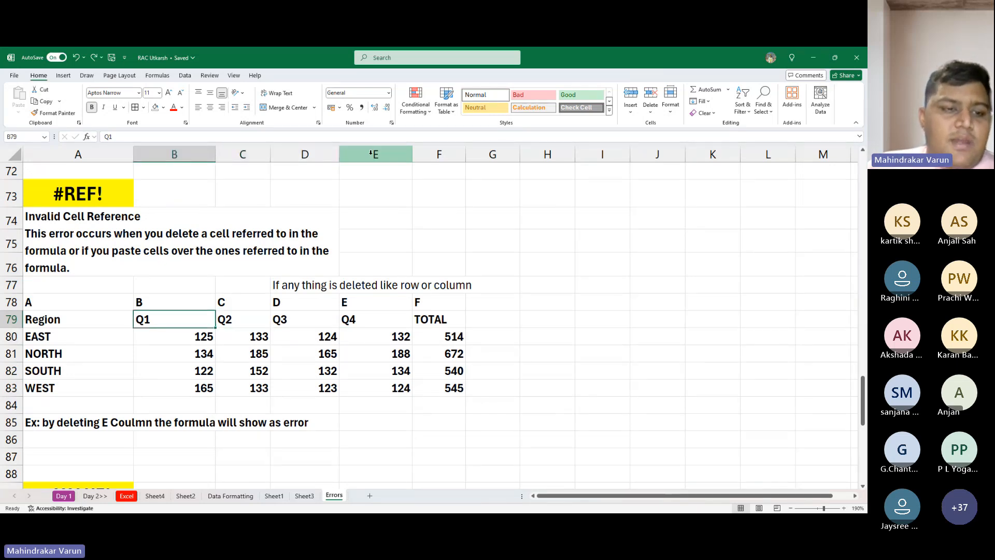
key("Down")
key("Up")
key("Right")
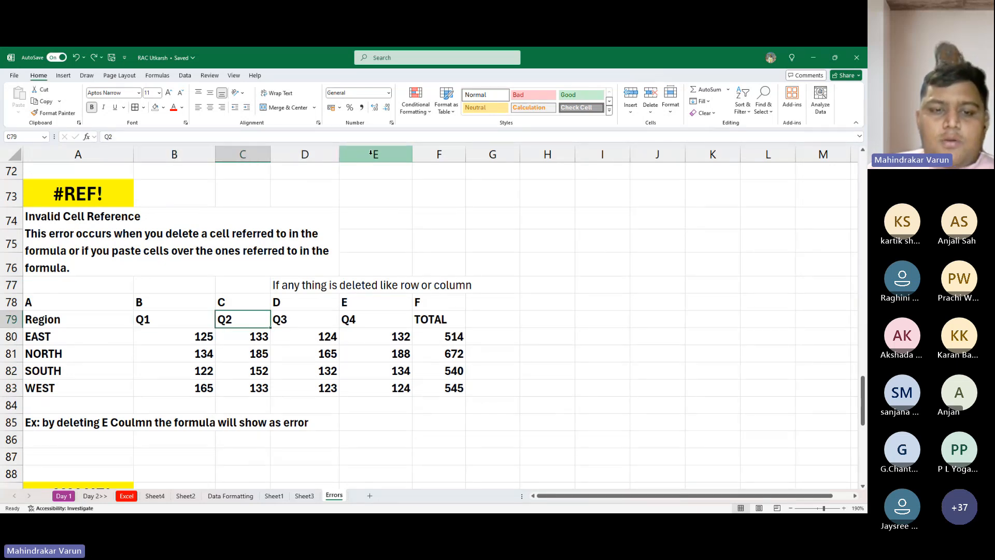
key("Right")
key("Right")
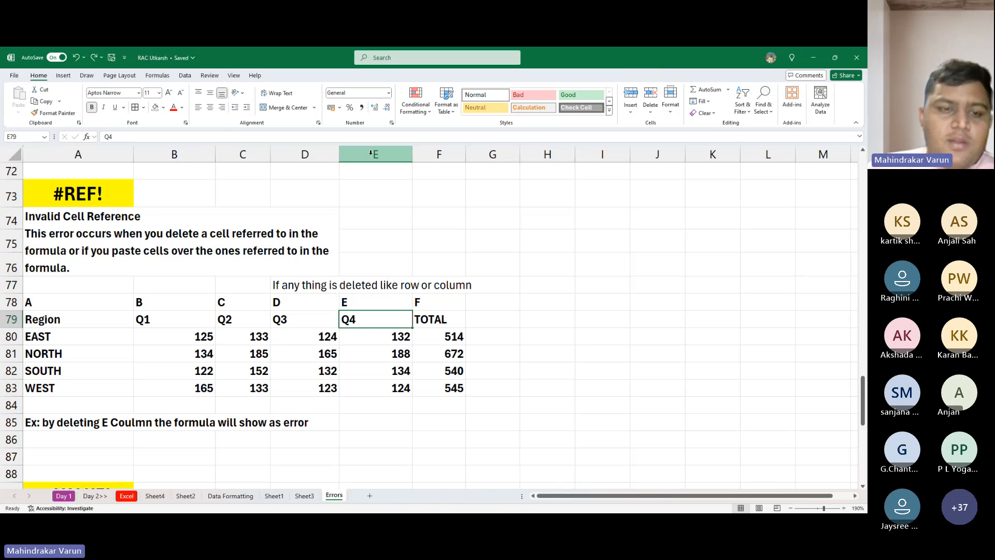
key("Left")
key("Left")
key("Left")
key("Down")
key("Right")
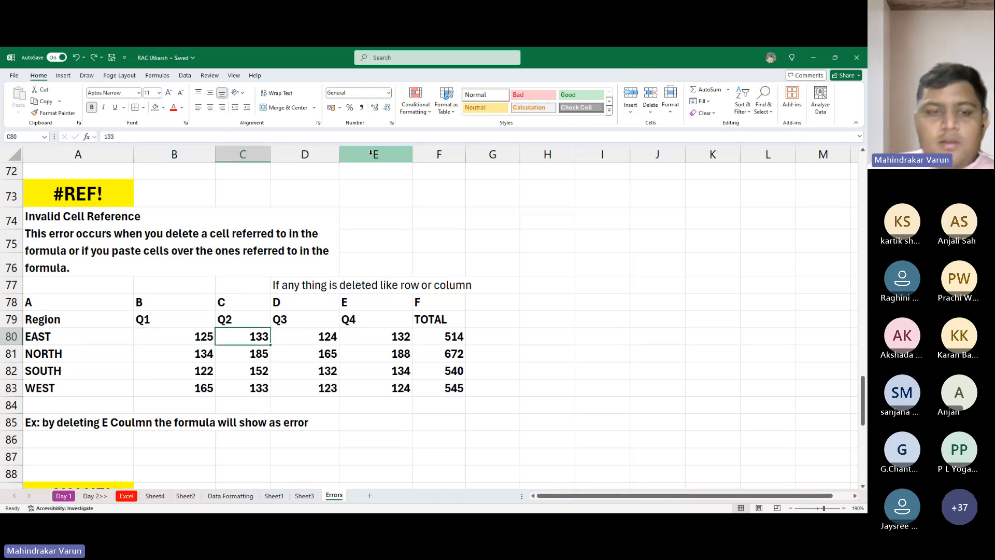
key("Up")
key("Down")
key("Up")
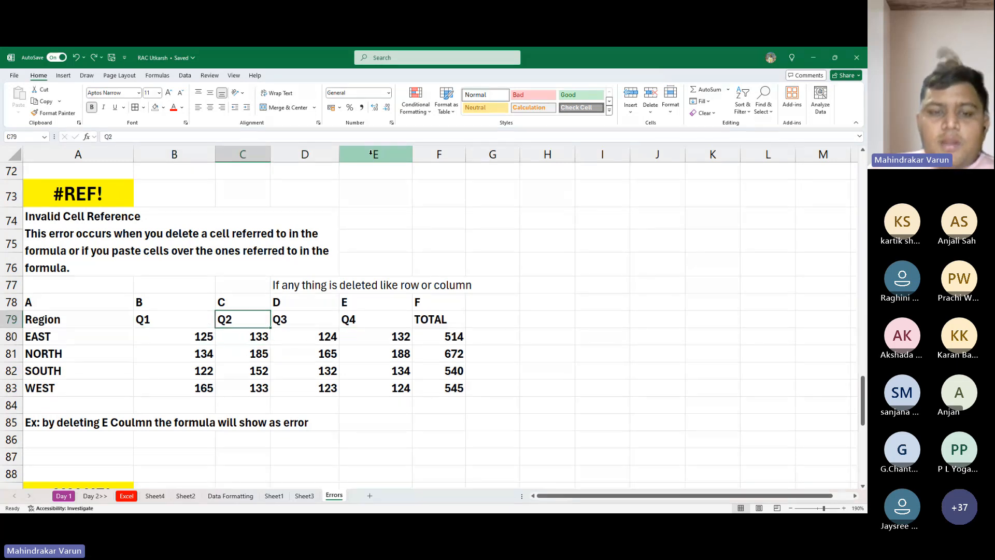
key("Right")
key("Down")
key("Up")
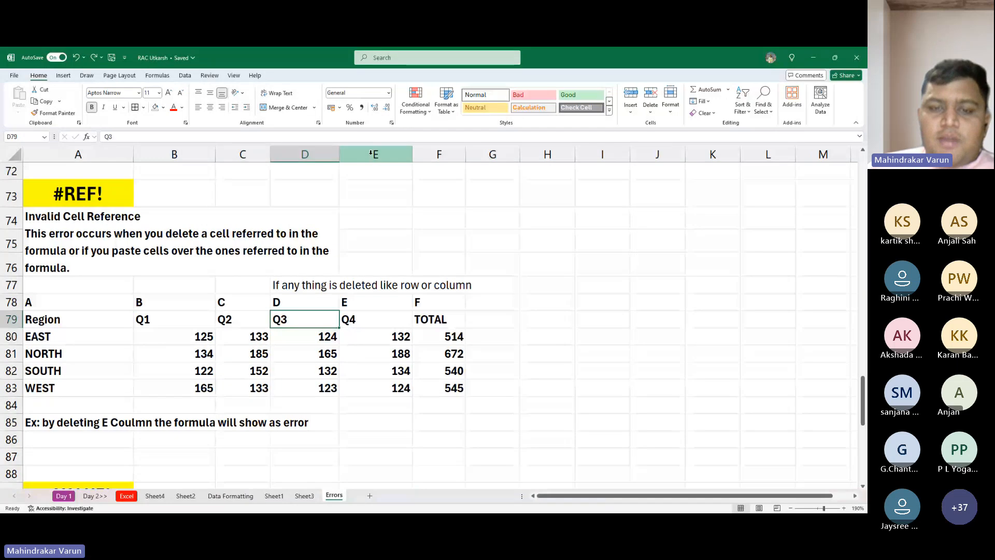
key("Right")
key("Down")
- Inspect the cells referenced by the EAST region's TOTAL formula in F80
key("Down")
key("Down")
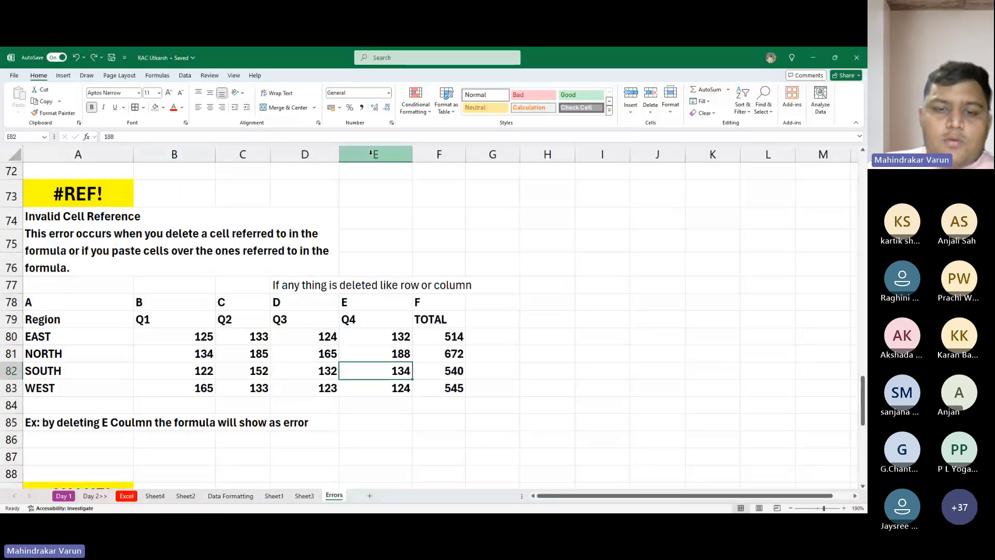
key("Up")
key("Up")
key("Up")
key("Down")
key("Right")
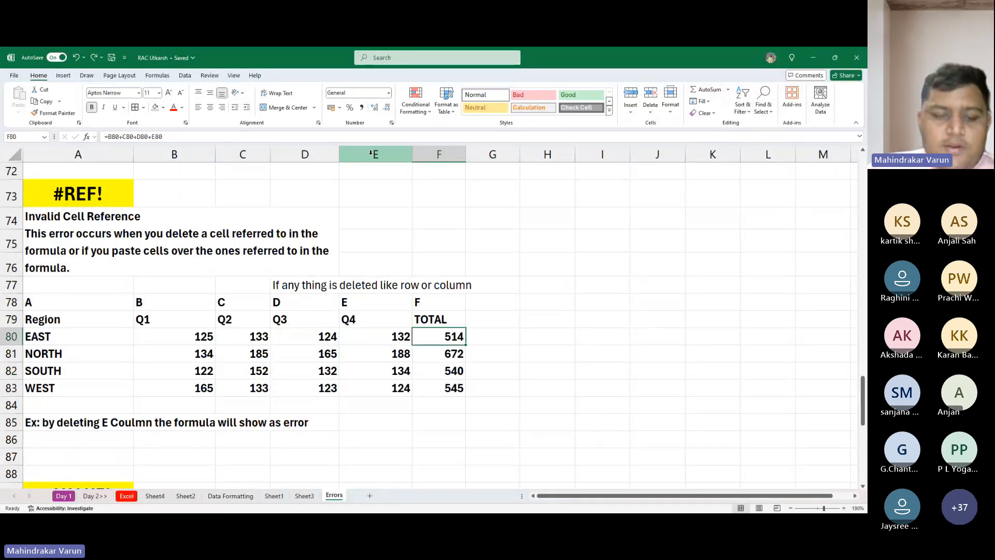
key("F2")
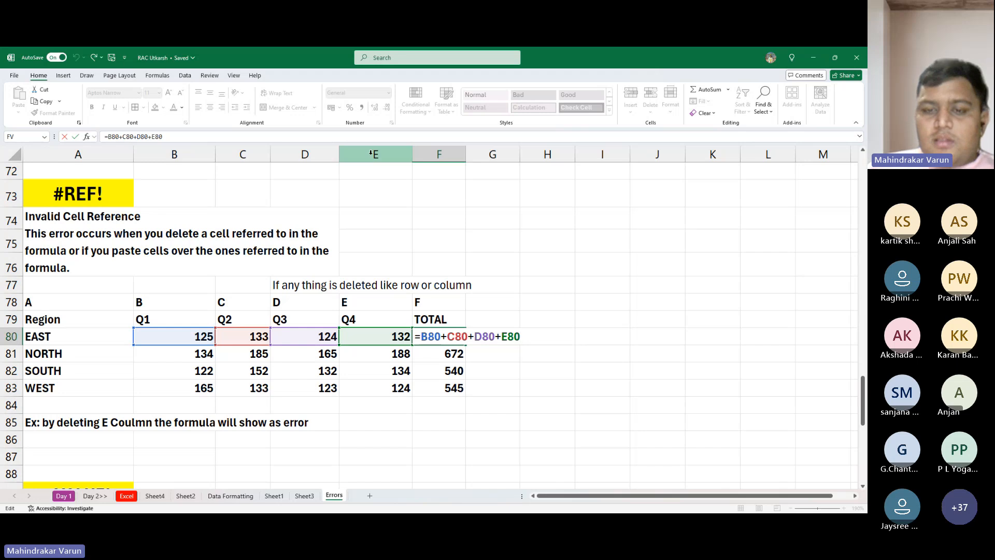
key("Escape")
key("Left")
key("Left")
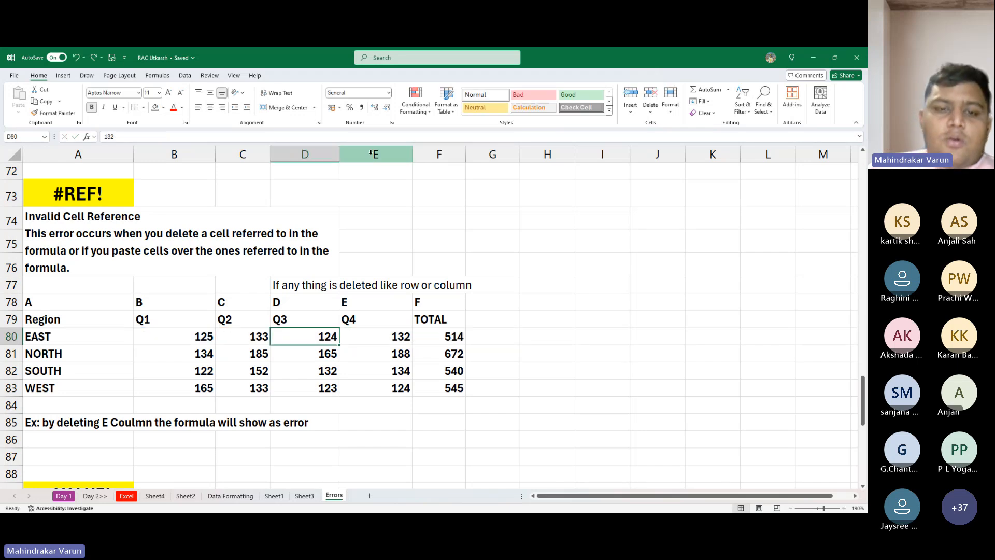
- Delete the whole Q4 column E and check the EAST region's TOTAL formula in E80
key("Right")
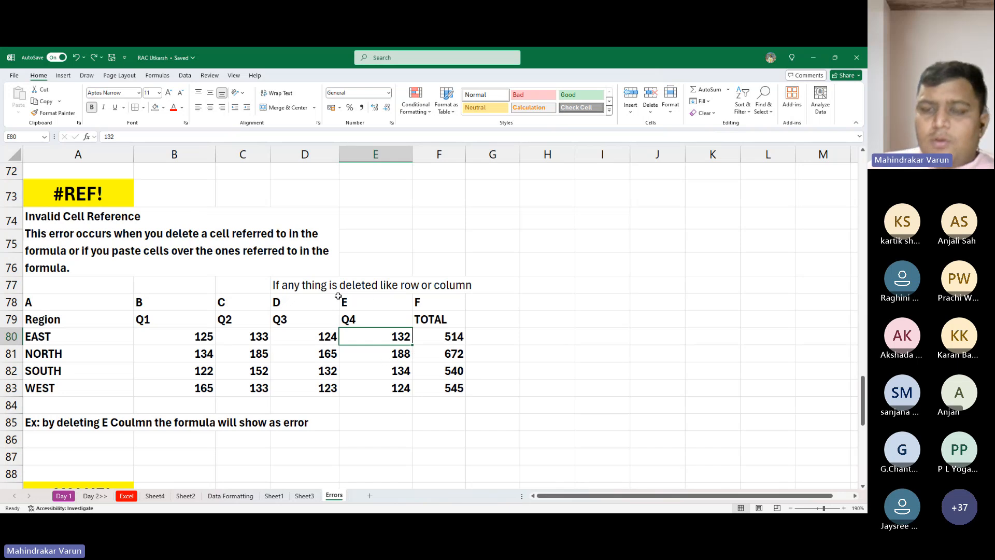
right_click(363, 155)
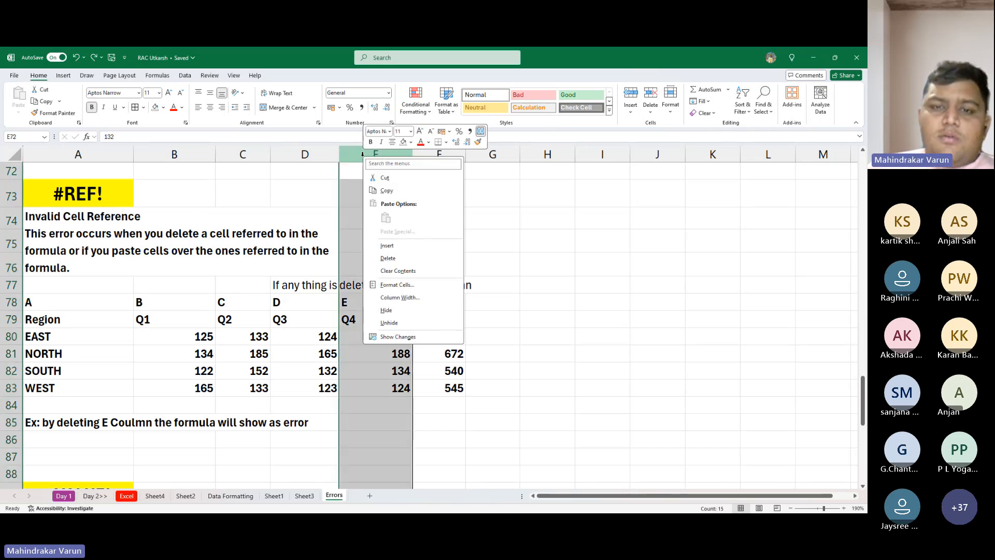
left_click(389, 258)
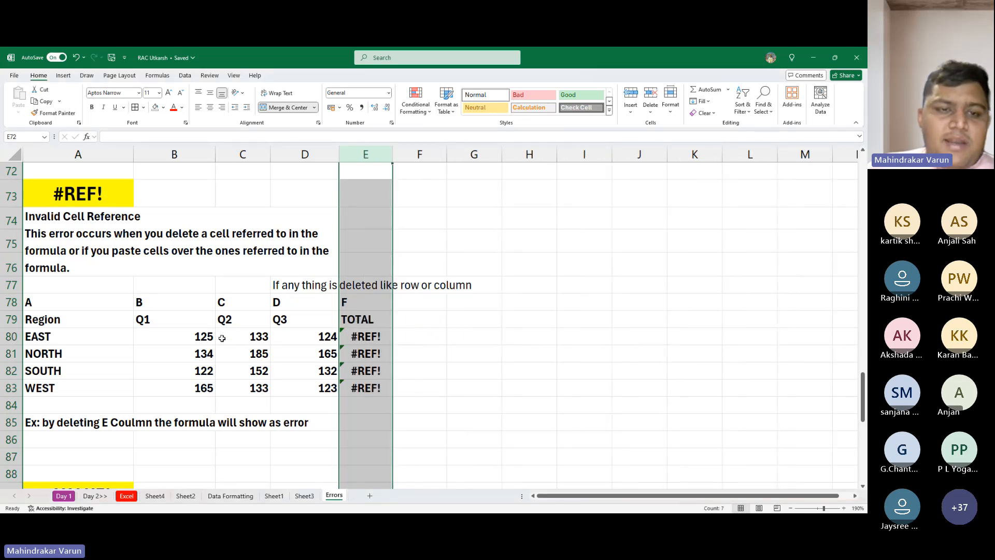
left_click(306, 358)
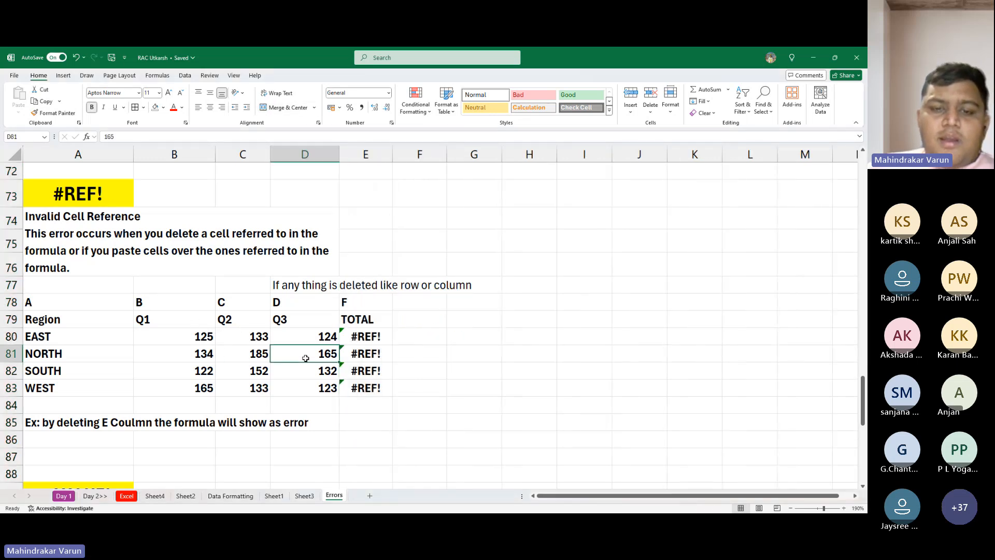
left_click(348, 338)
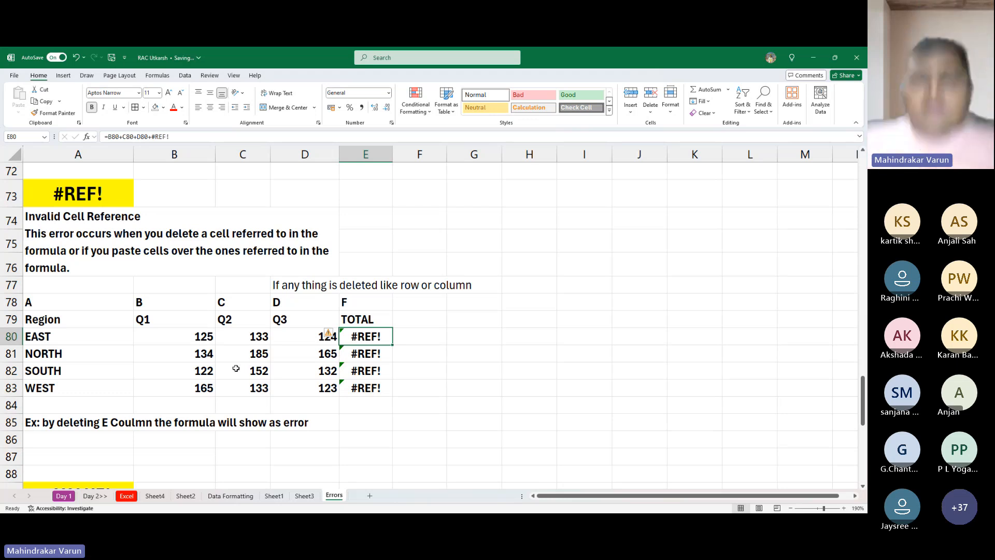
- Undo the deletion of the Q4 column
left_click(2, 465)
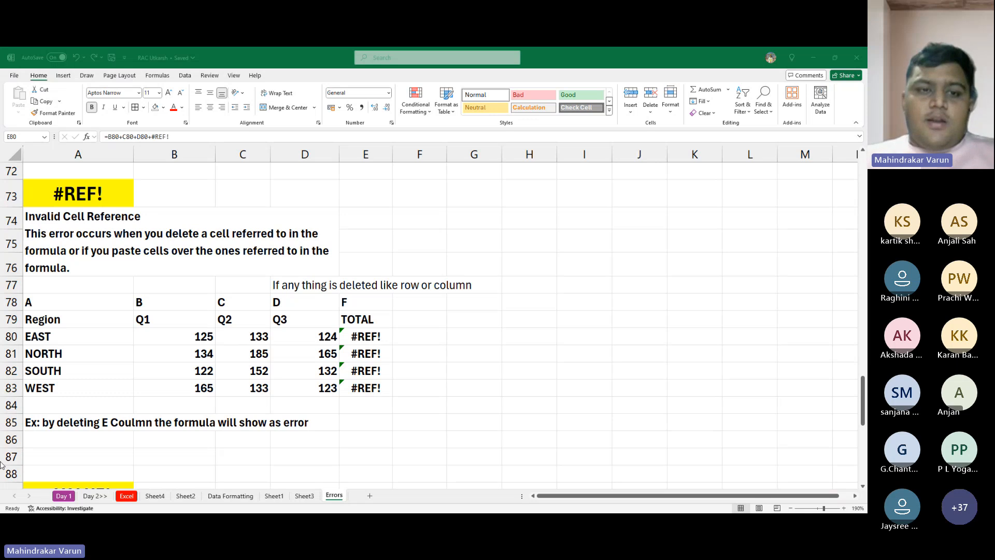
key("alt+Tab")
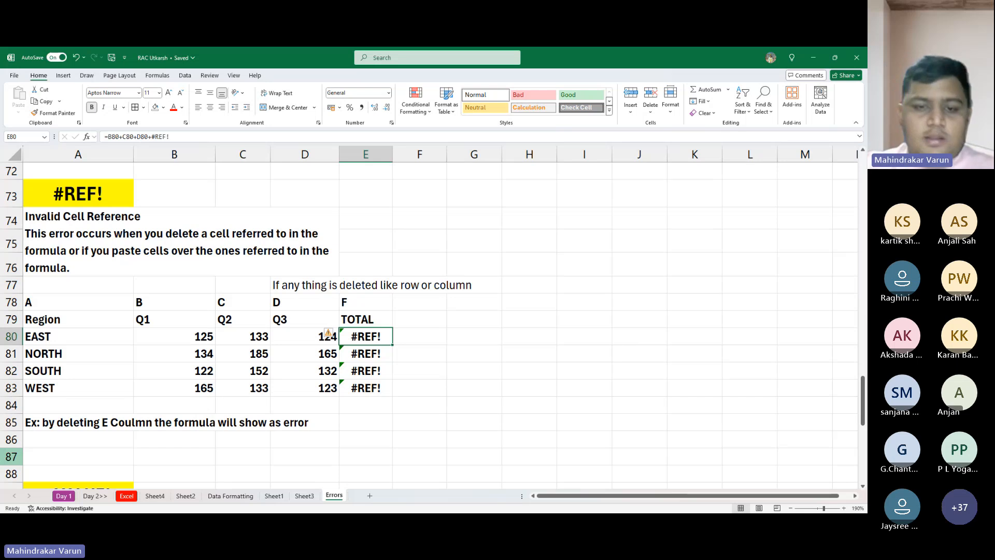
key("ctrl+z")
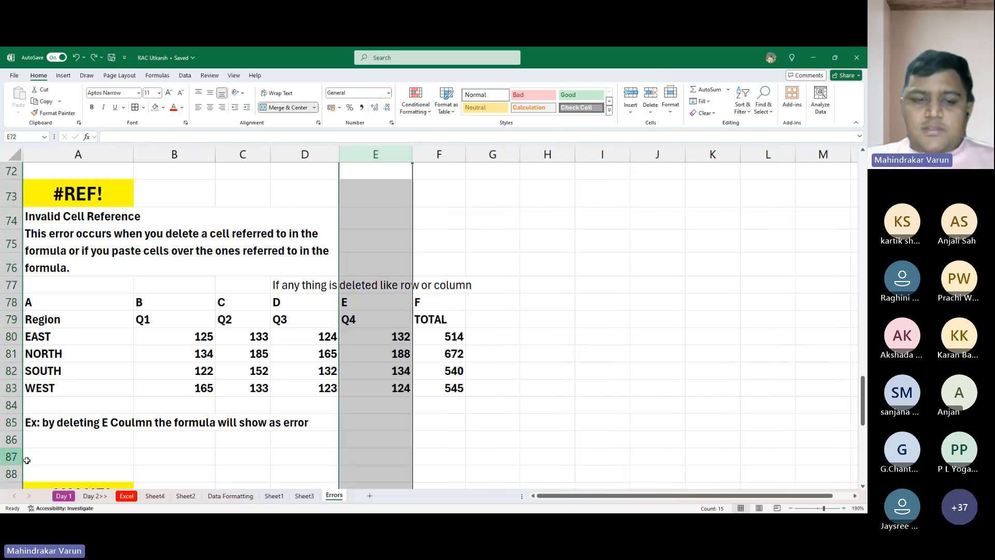
- Go to the #VALUE! section and set product B's total in B97 to 1
left_click(439, 388)
scroll(402, 408, "down", 5)
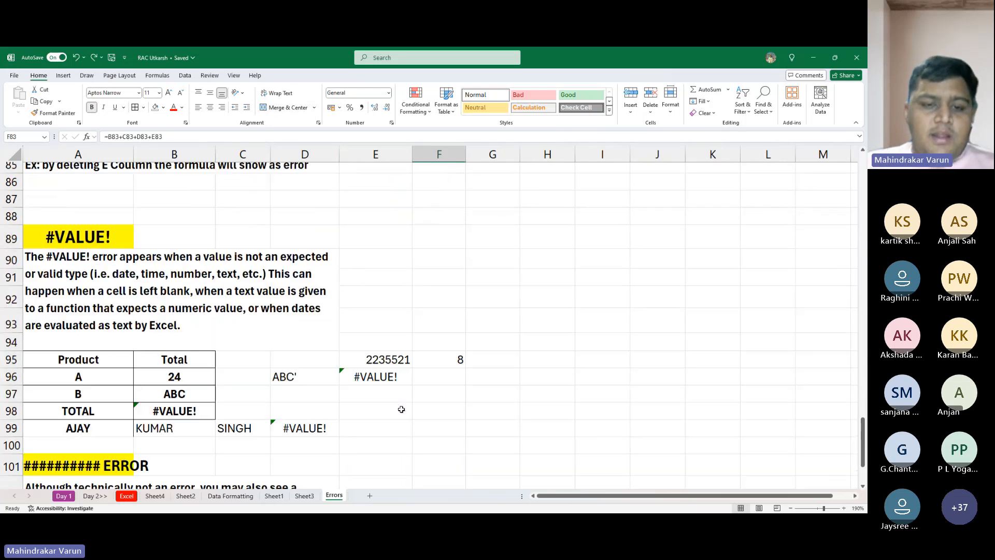
scroll(274, 374, "down", 1)
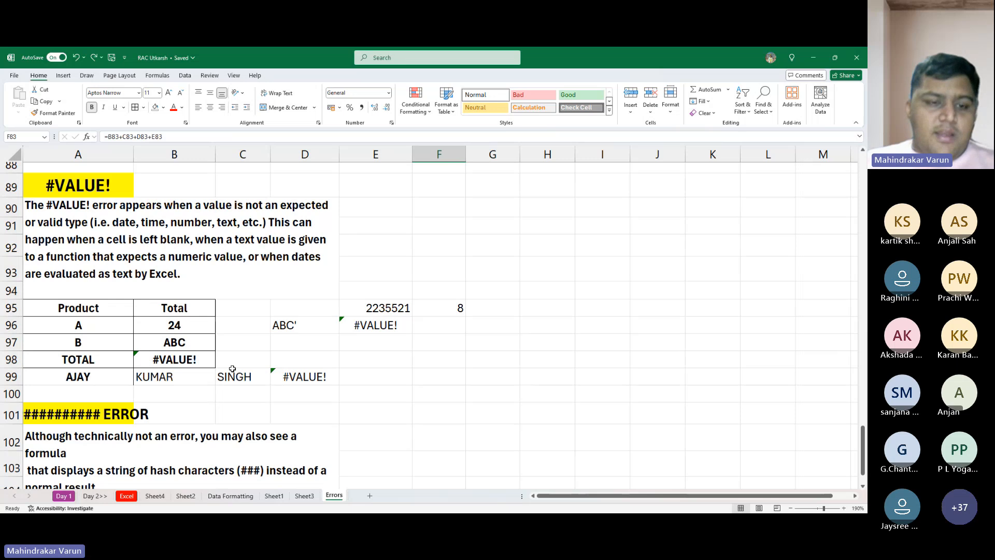
left_click(195, 342)
left_click_drag(184, 350, 187, 361)
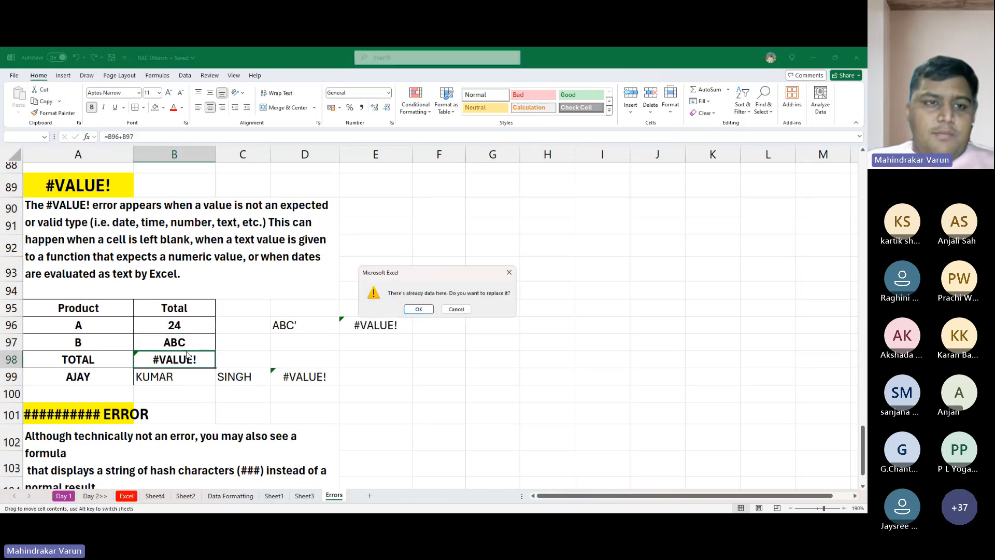
key("Escape")
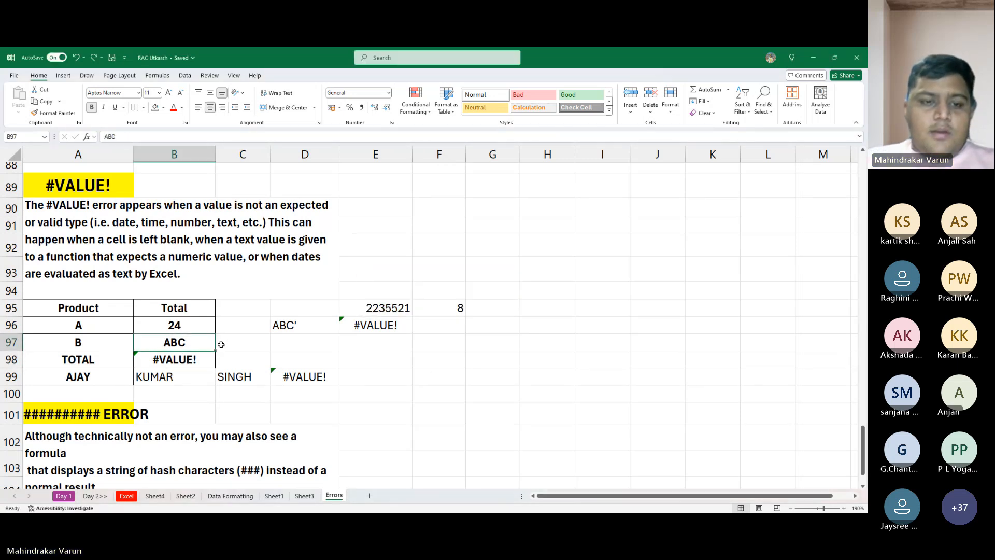
type("1")
key("Return")
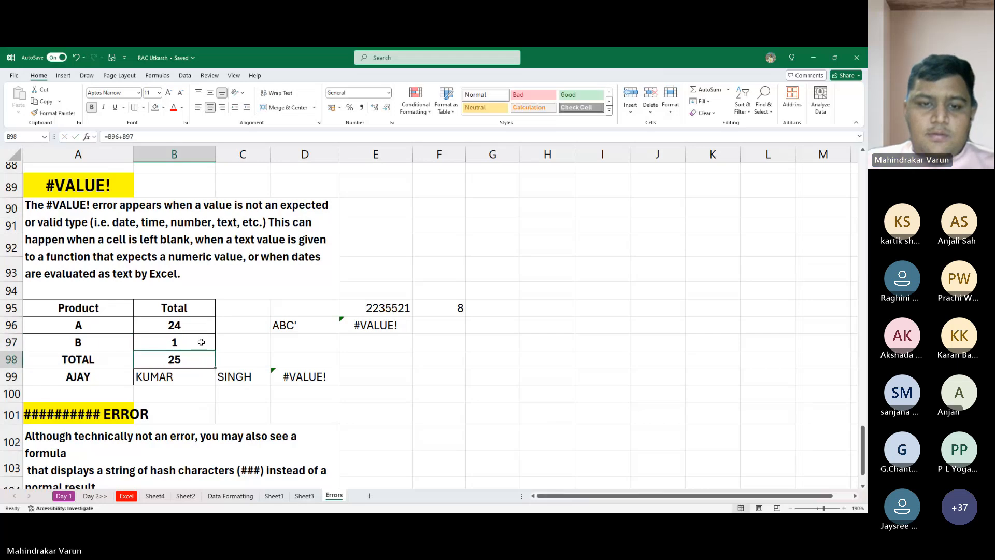
type("0")
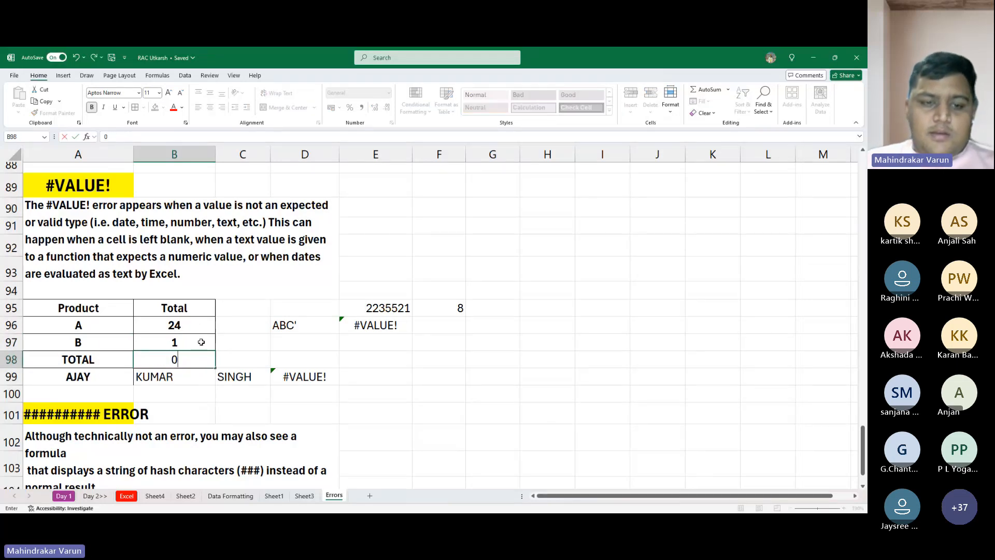
key("Escape")
key("alt+Tab")
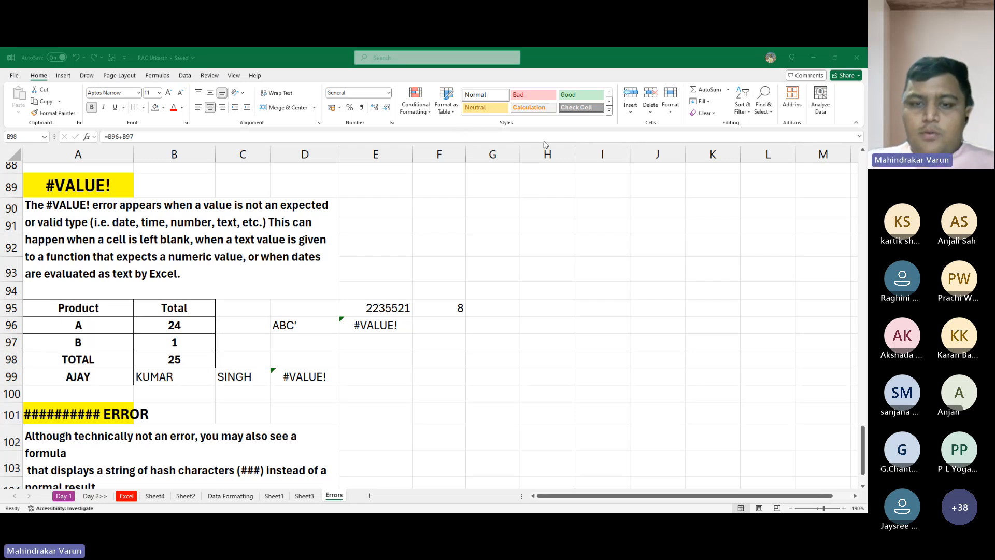
left_click(476, 250)
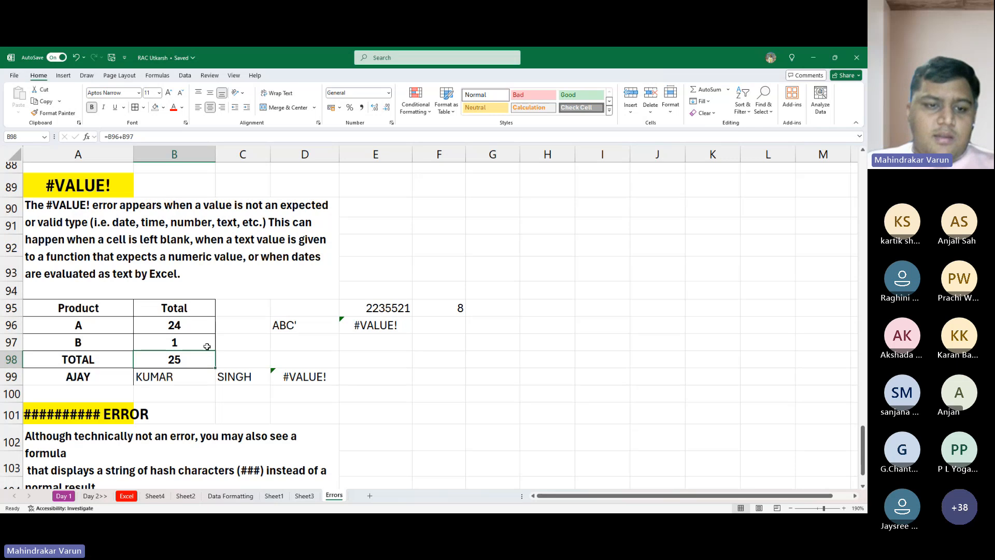
scroll(192, 359, "down", 1)
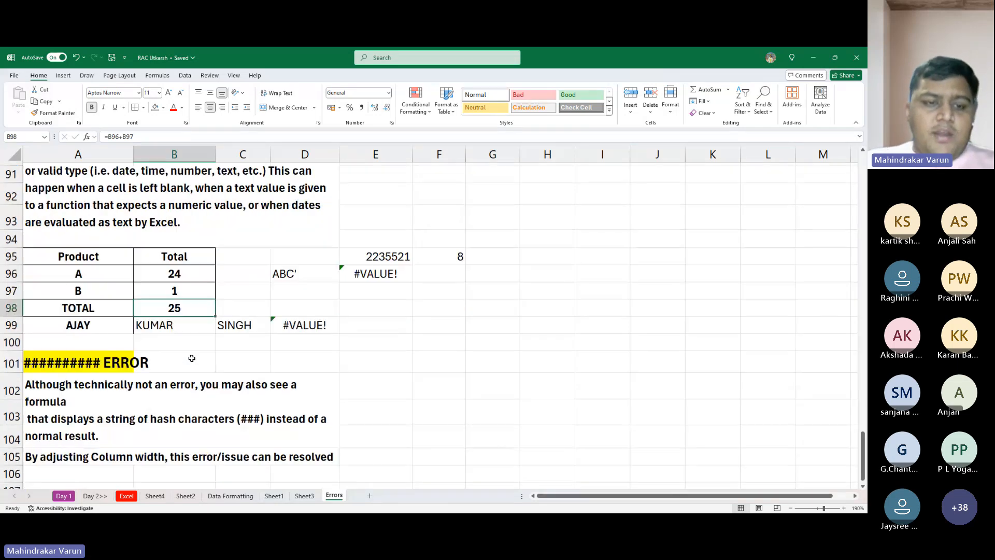
scroll(192, 358, "up", 1)
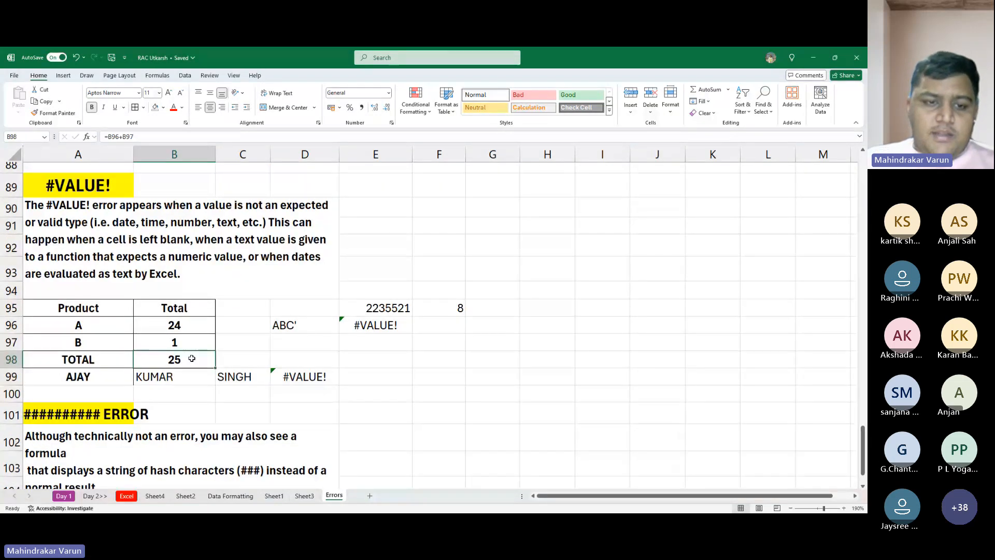
- Replace product B's total in B97 with a person's first name as a text value
key("Up")
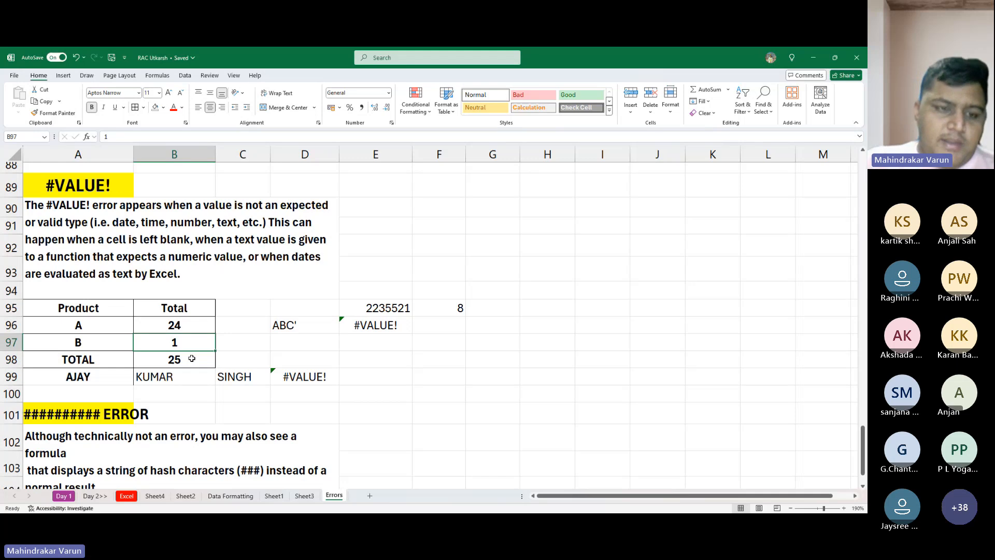
type("V")
key("BackSpace")
type("Var")
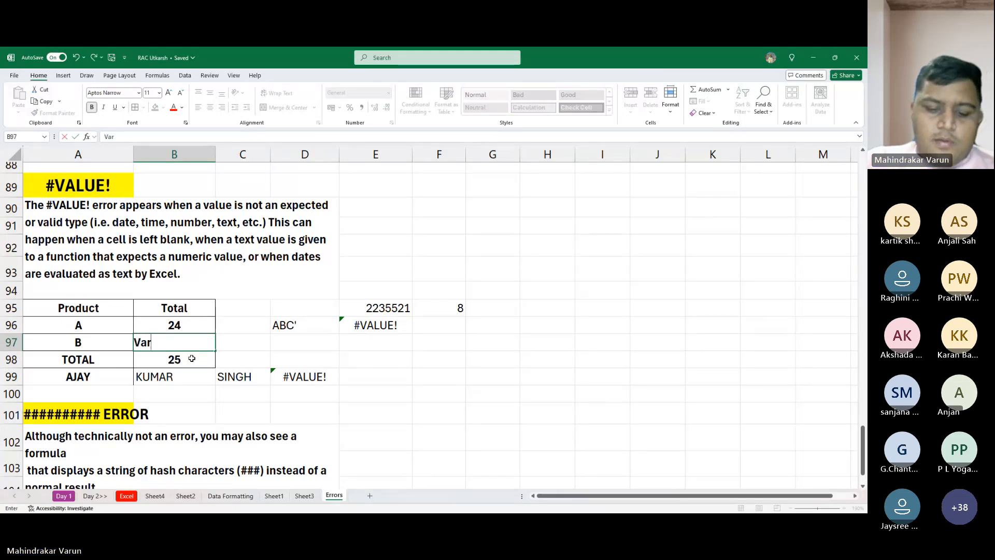
type("un")
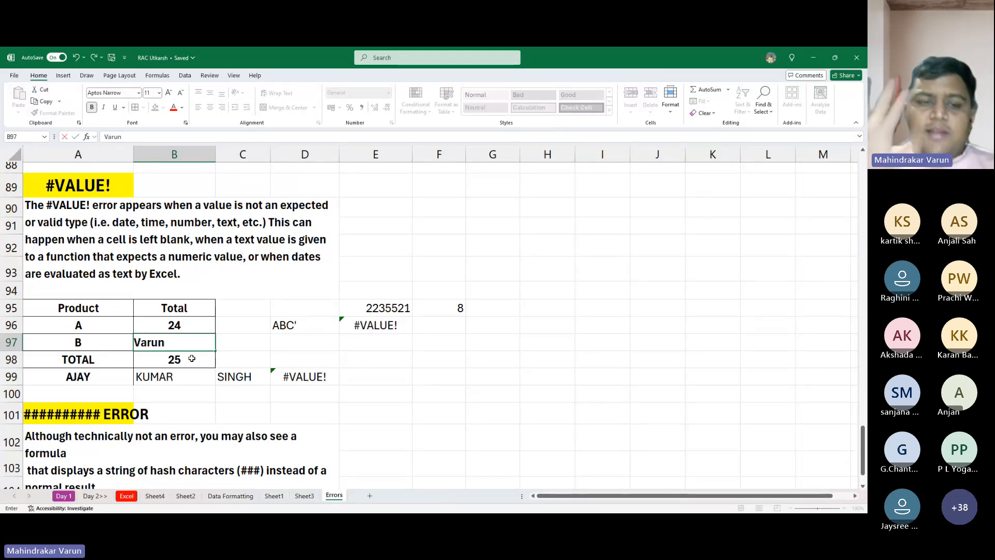
key("Return")
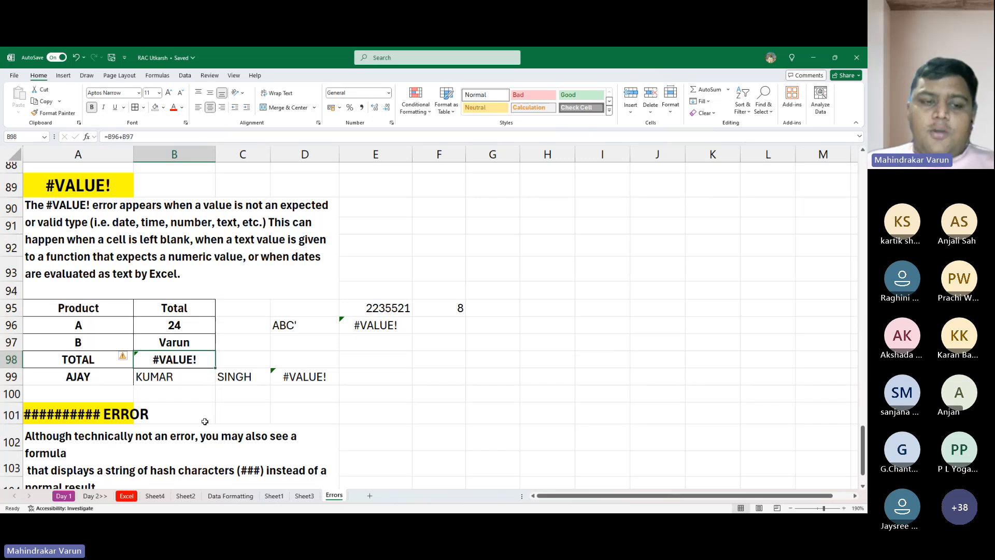
- Inspect the formula in D99 and the total cells in column B that involve text values
left_click(322, 373)
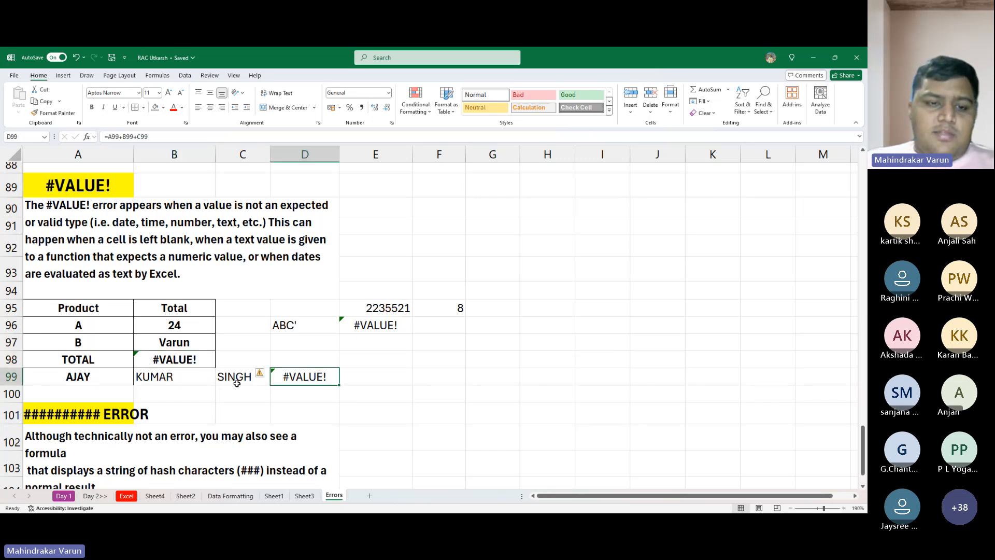
left_click(174, 362)
left_click(170, 370)
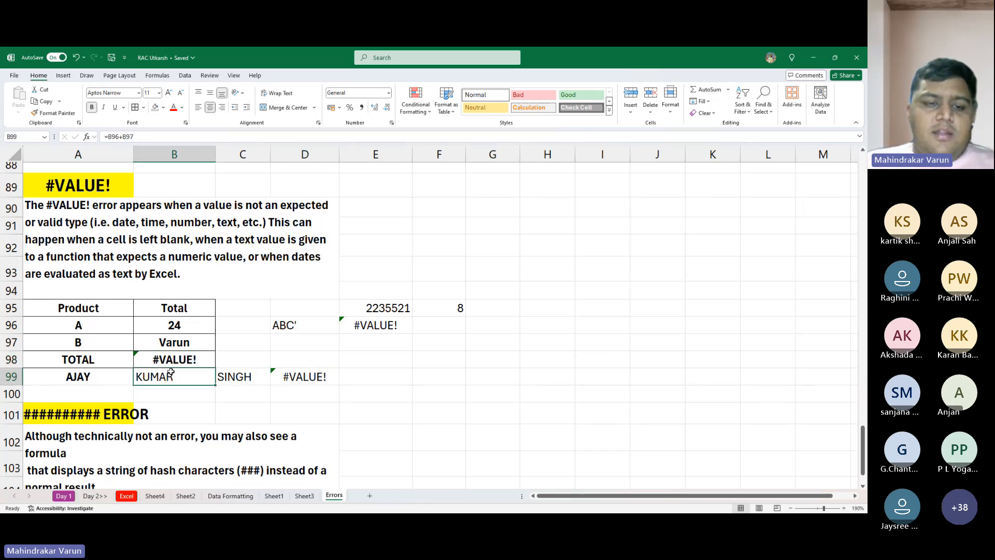
left_click(179, 347)
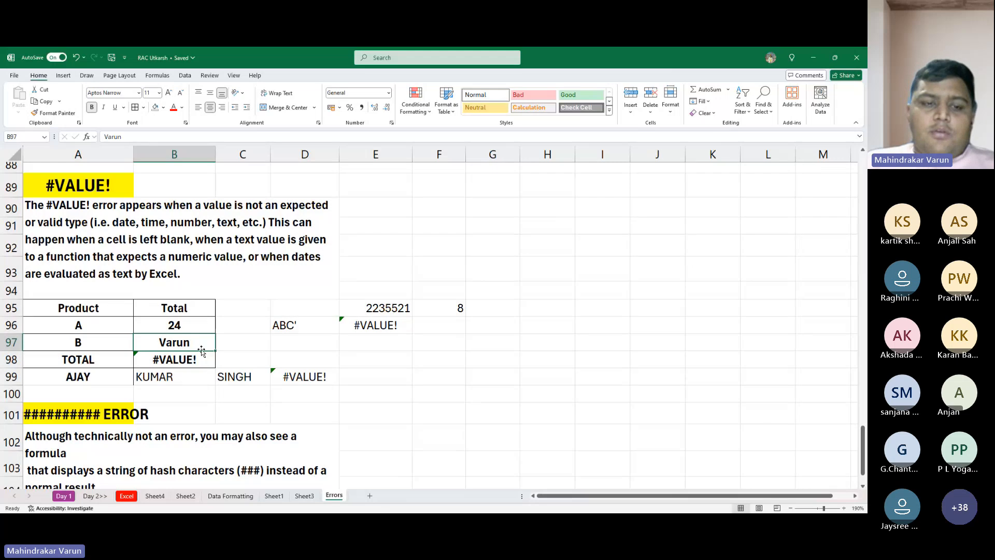
- Set product B's total in B97 back to 1
key("Up")
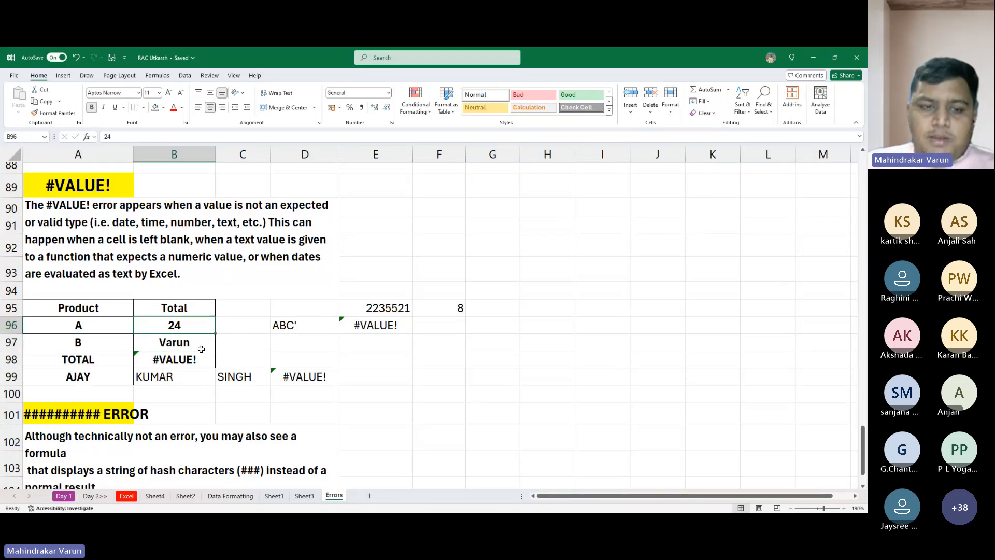
left_click(201, 350)
type("1")
key("Return")
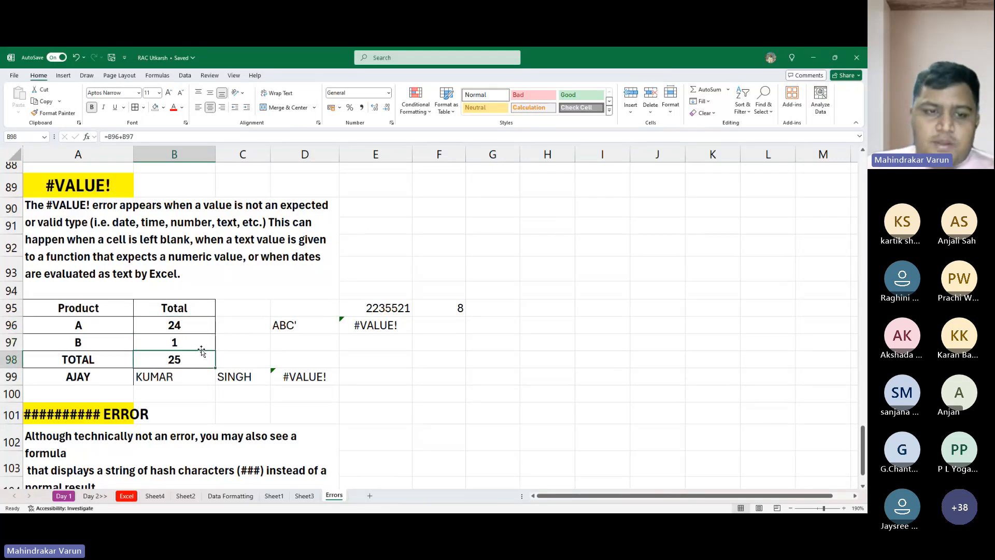
- Replace product B's total in B97 with the text hsbh
key("Up")
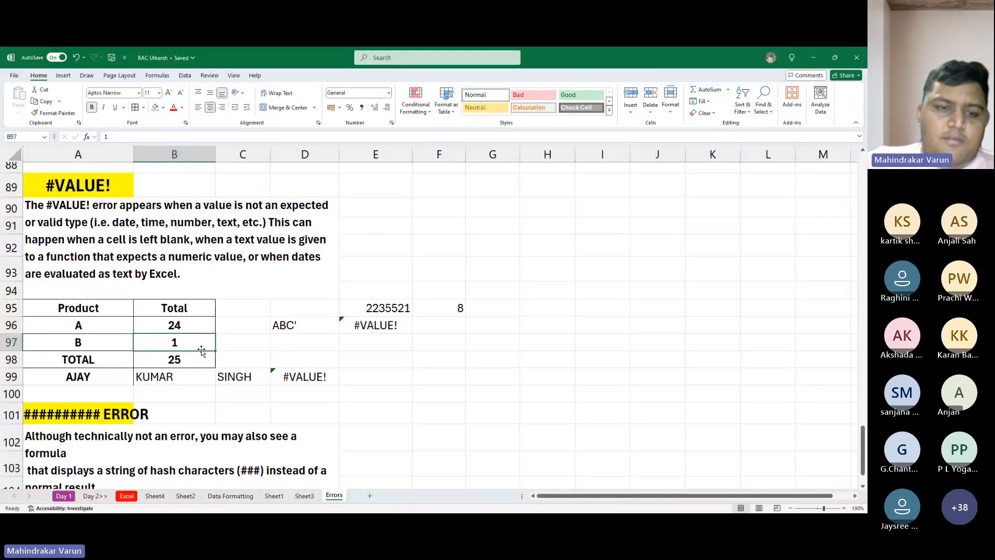
type("hsbh")
key("Return")
key("Up")
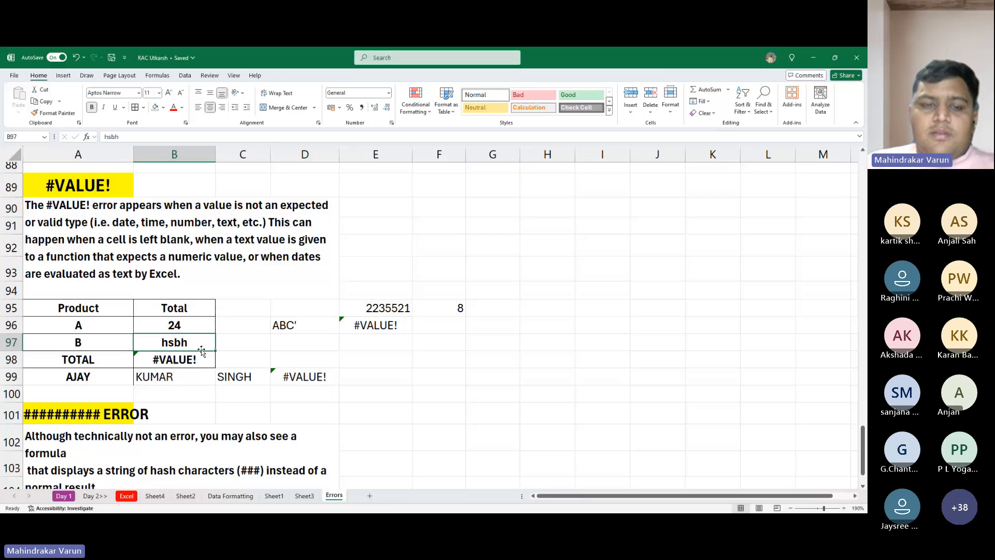
- Read the ########## ERROR section's explanation in A102 and its column width fix in A105
key("Down")
key("Down")
key("Down")
key("Down")
key("Down")
key("Down")
key("Down")
key("Down")
key("Down")
key("Down")
key("Down")
key("Down")
key("Down")
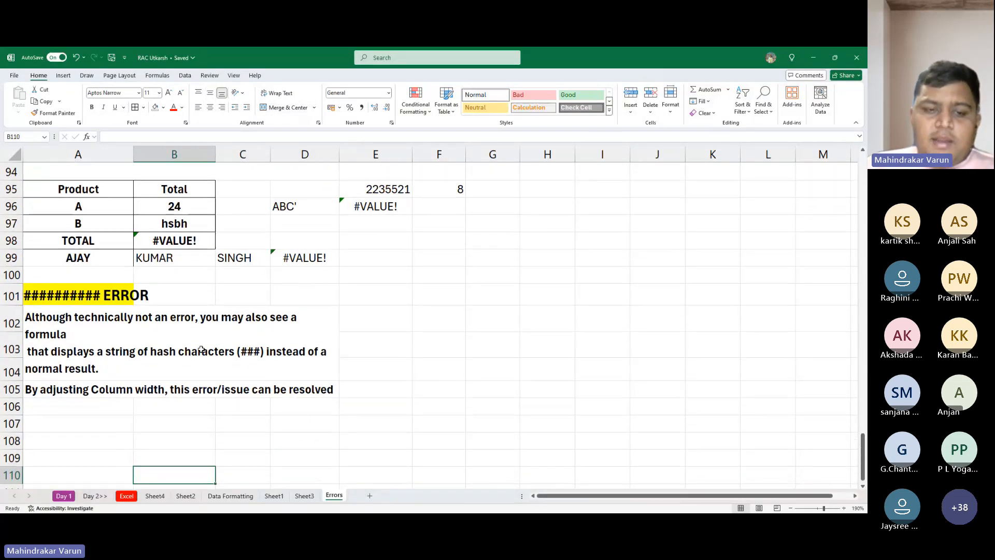
key("Up")
key("Up")
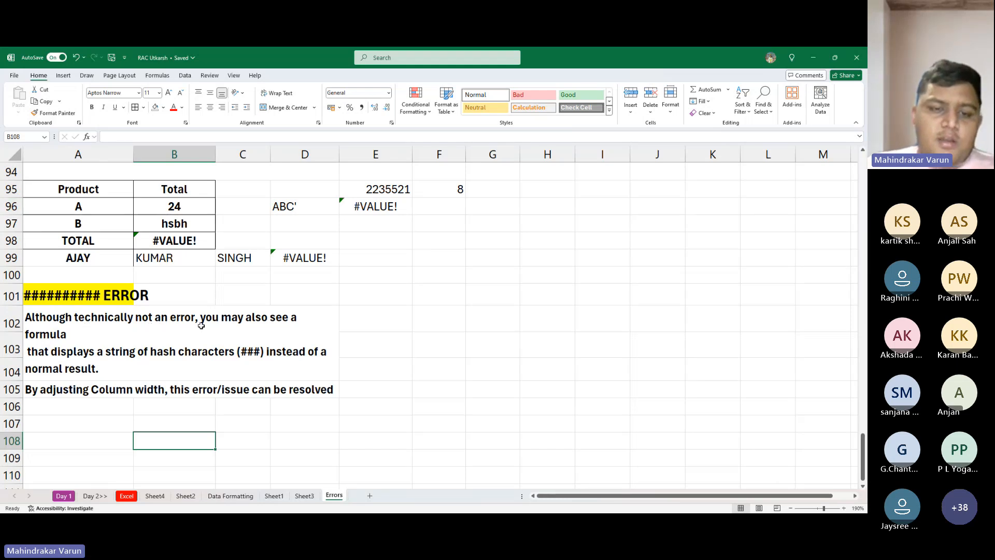
left_click(71, 350)
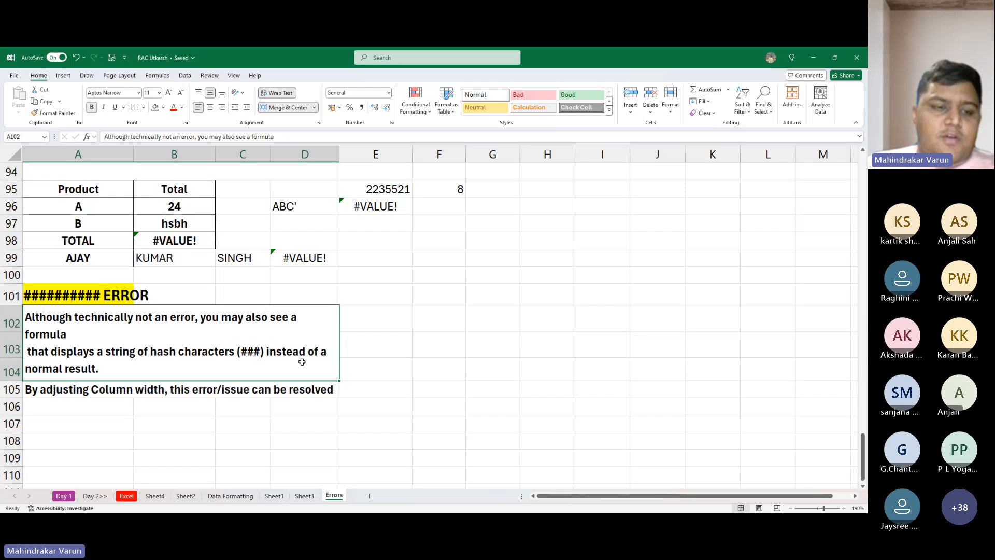
left_click(84, 390)
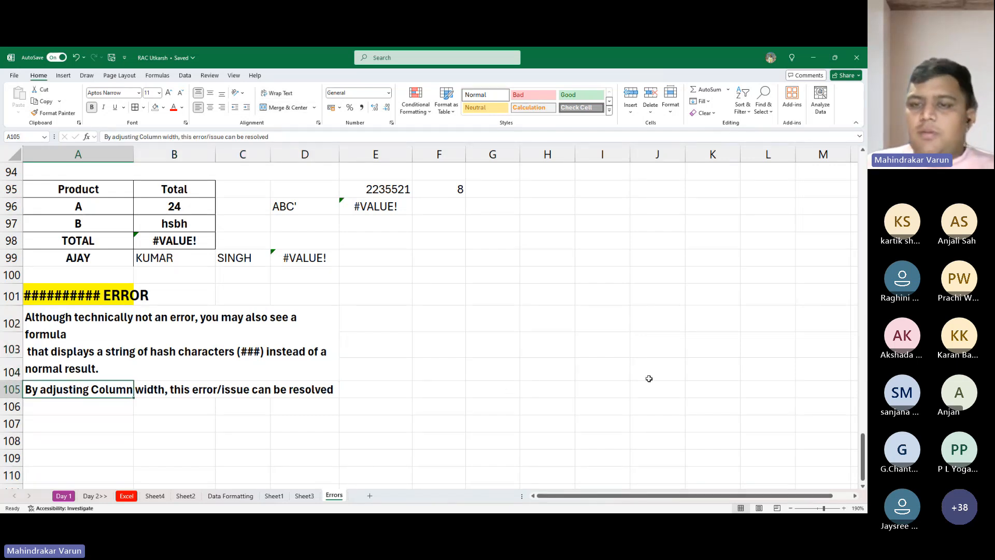
- On Sheet1, enter 123351512 in D2 and 32 in D1
scroll(649, 379, "up", 20)
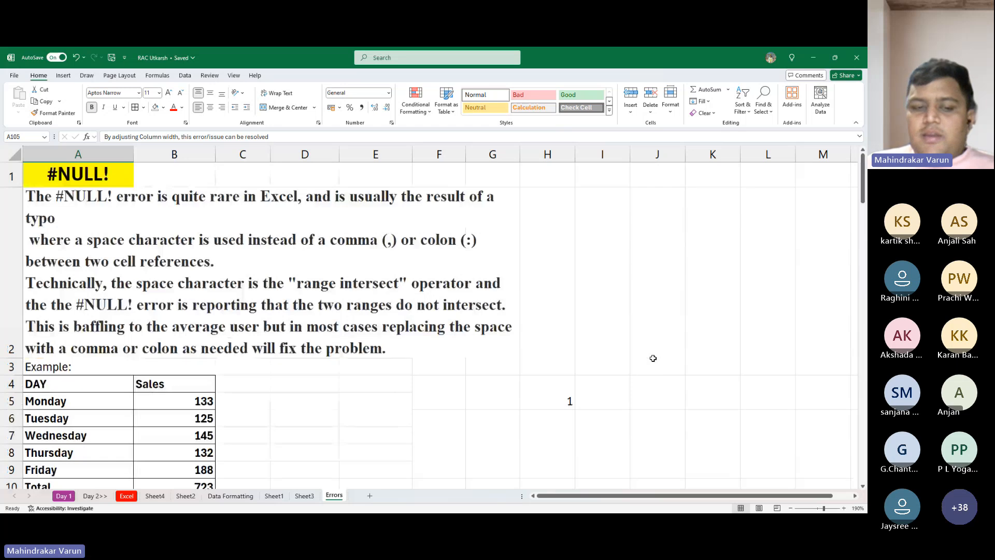
left_click(274, 496)
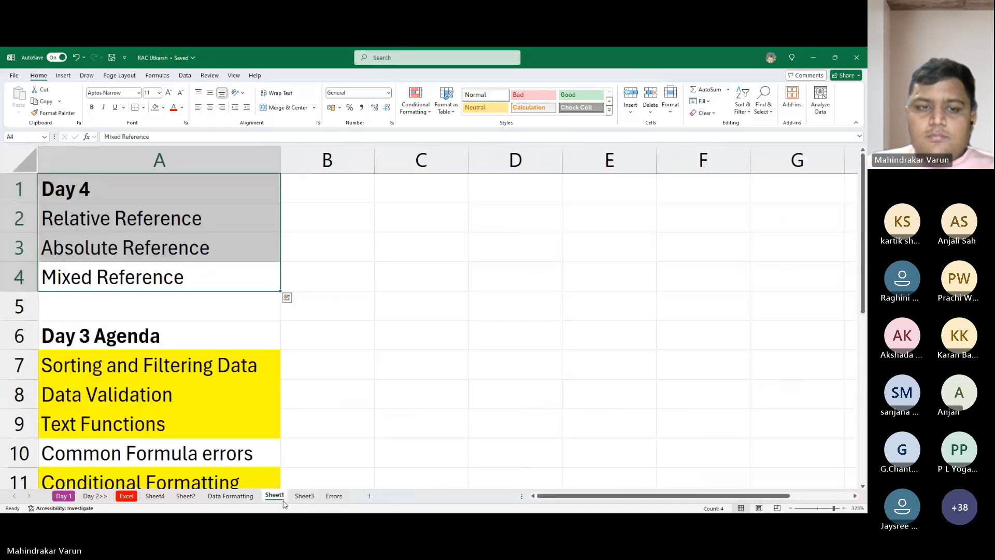
left_click(518, 205)
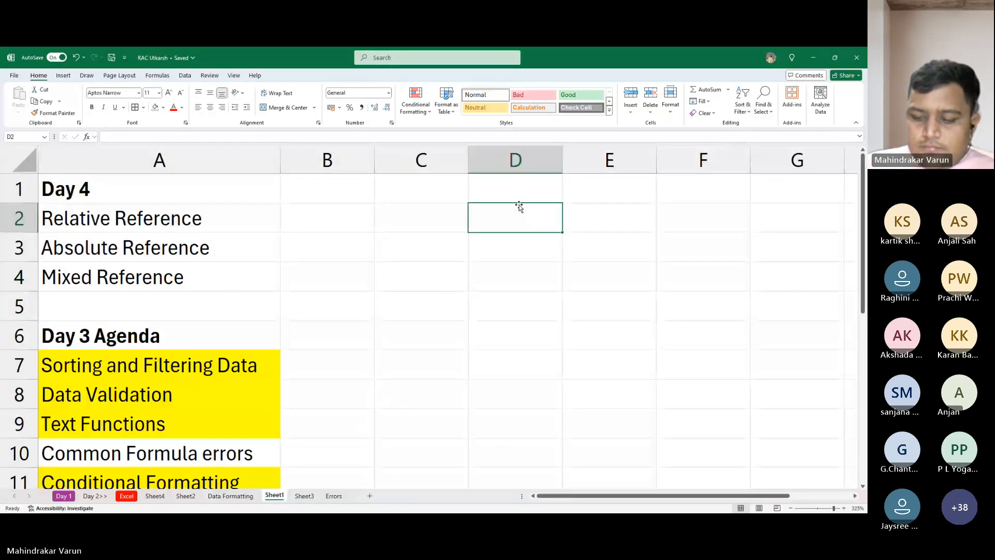
type("123351512")
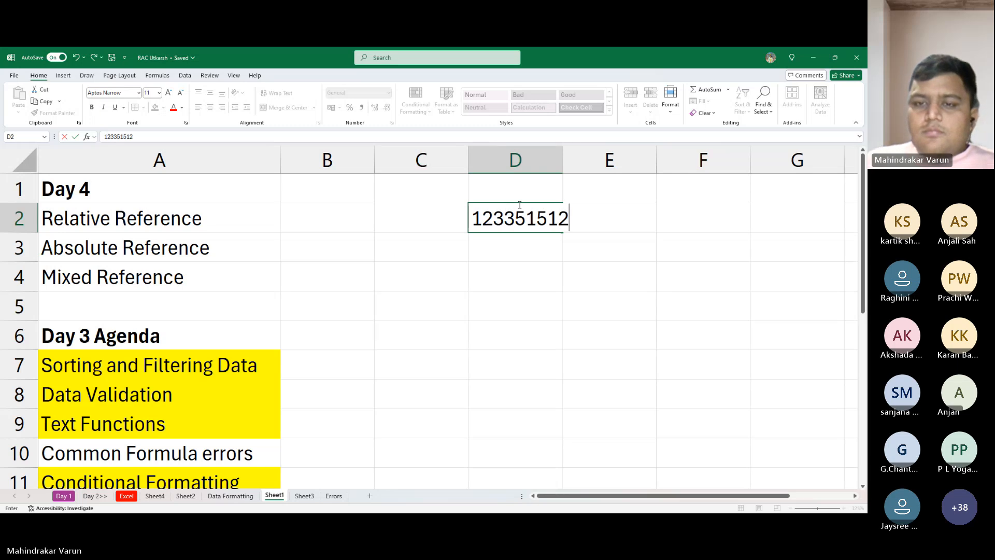
key("Up")
type("32")
key("Return")
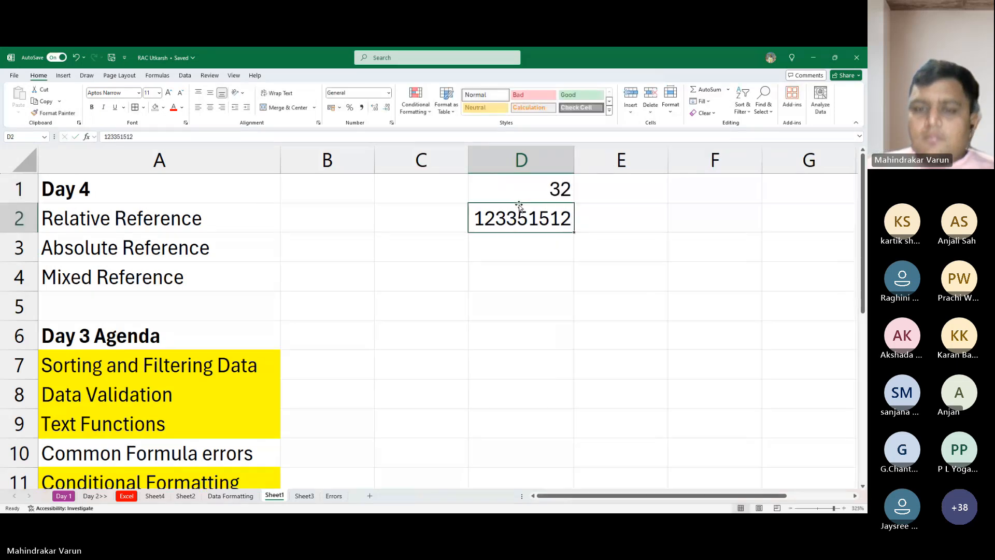
- Clear D1 and narrow column D to about half its width so the number in D2 does not fit
left_click(567, 197)
key("Delete")
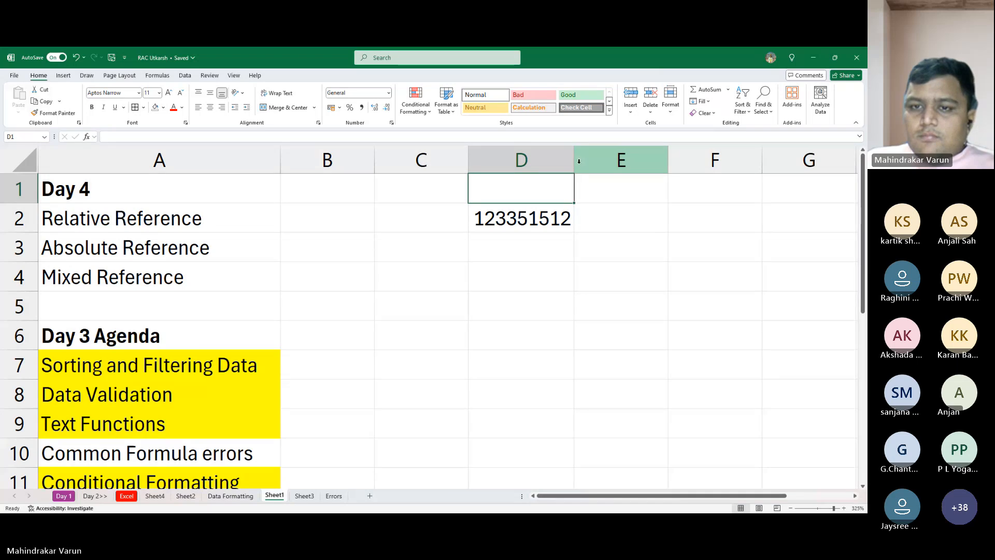
left_click_drag(574, 158, 524, 169)
left_click(542, 285)
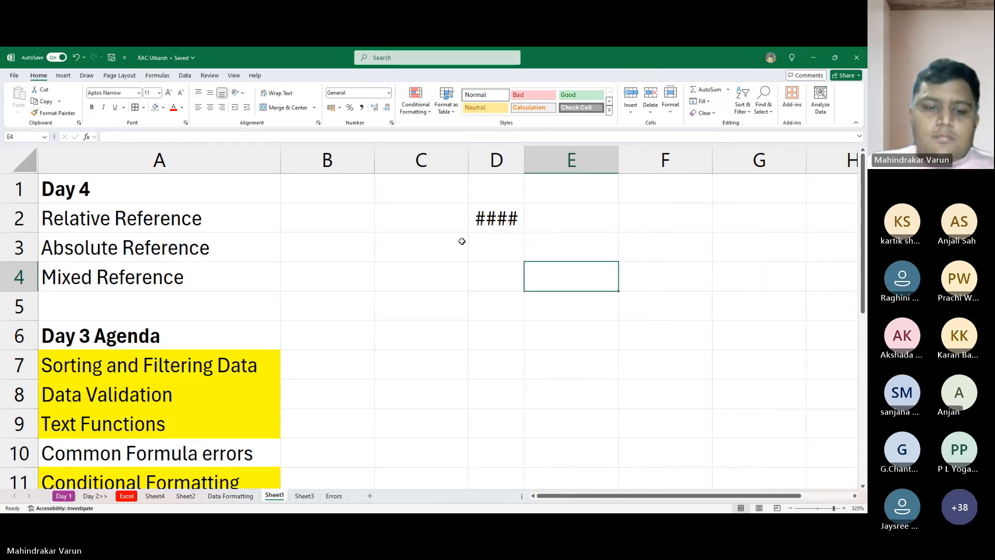
- Return to the Errors sheet and review it from the #NULL! section down to the ########## ERROR section
left_click(333, 495)
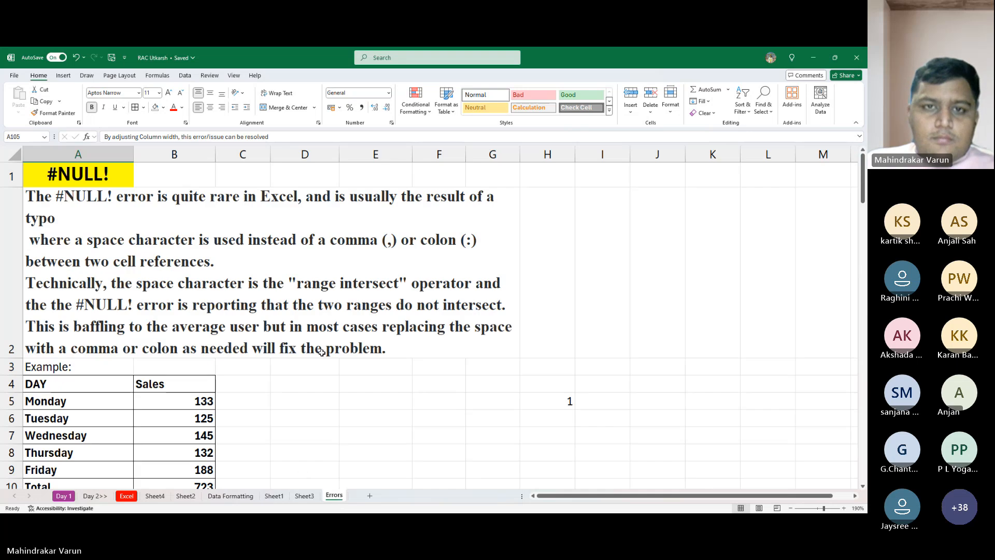
left_click(383, 62)
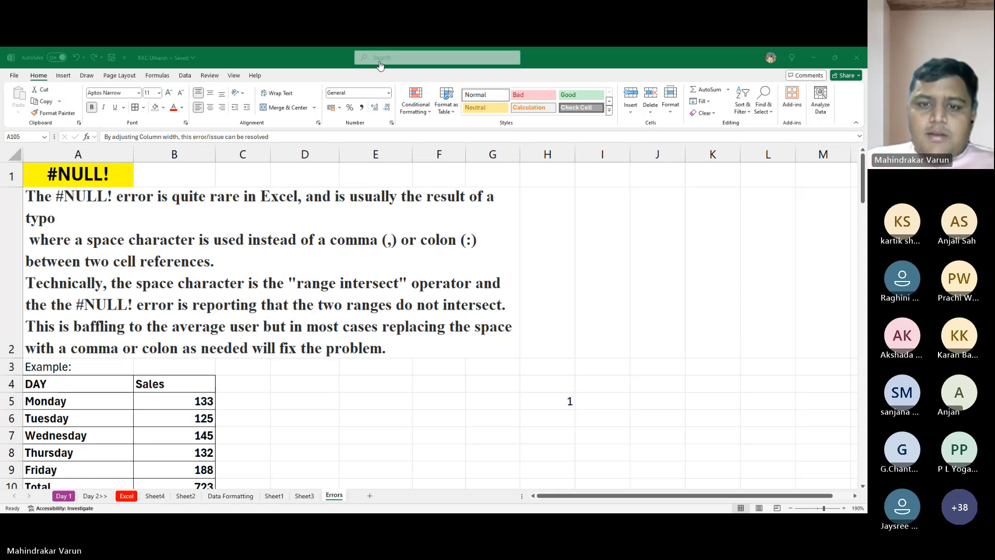
scroll(177, 355, "down", 2)
scroll(177, 356, "down", 20)
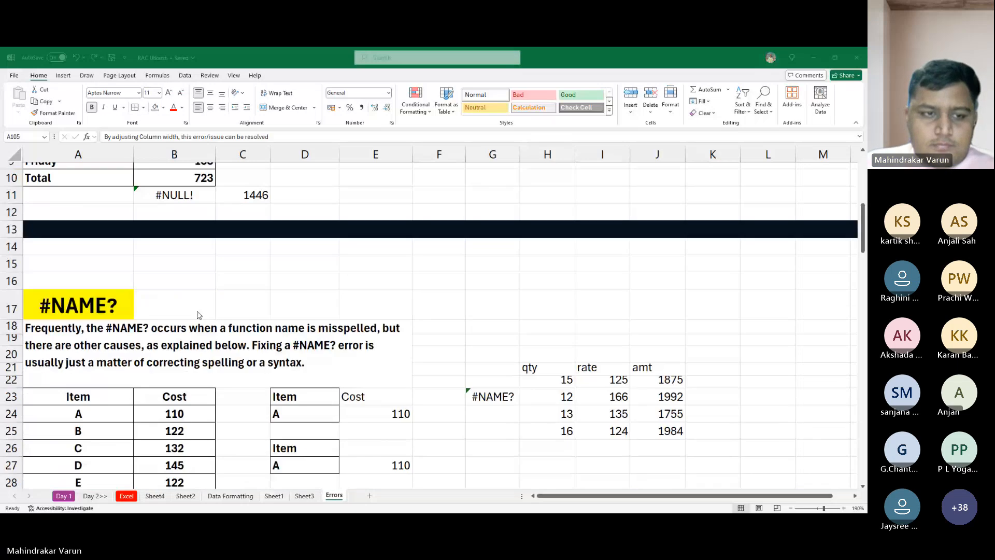
scroll(176, 315, "down", 5)
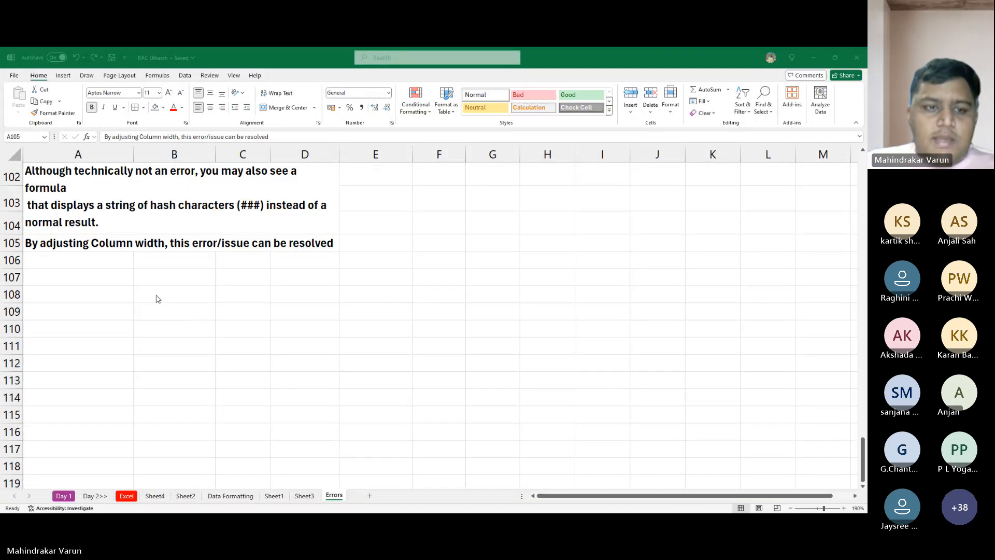
scroll(155, 298, "up", 2)
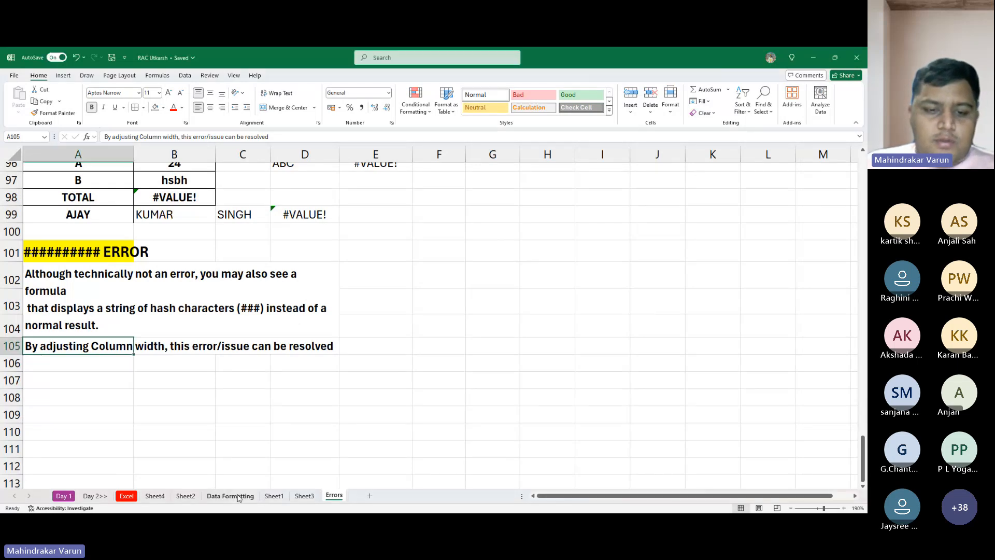
- On Sheet1, widen column D and autofit its width to the number in D2
left_click(274, 495)
left_click(493, 266)
left_click(484, 231)
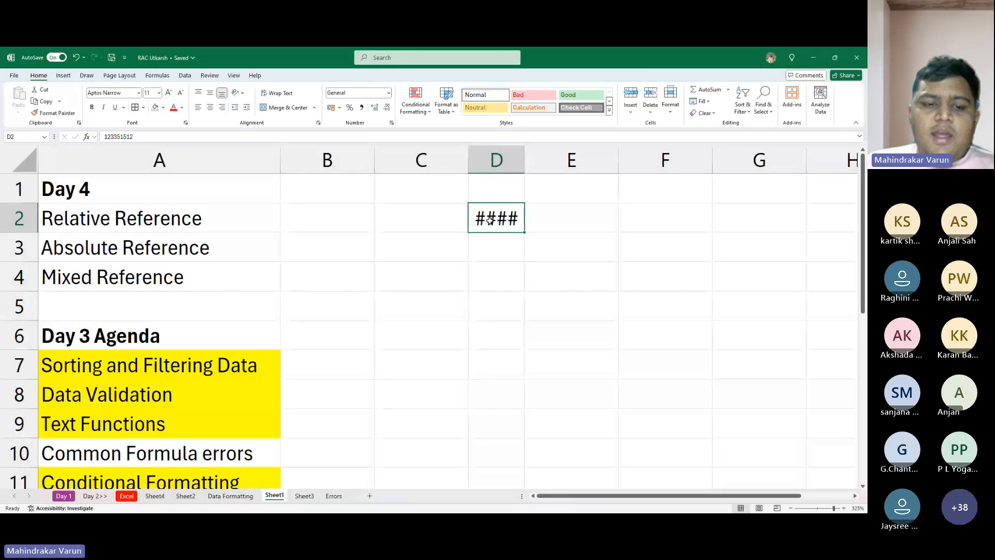
scroll(487, 223, "down", 2)
scroll(487, 223, "up", 2)
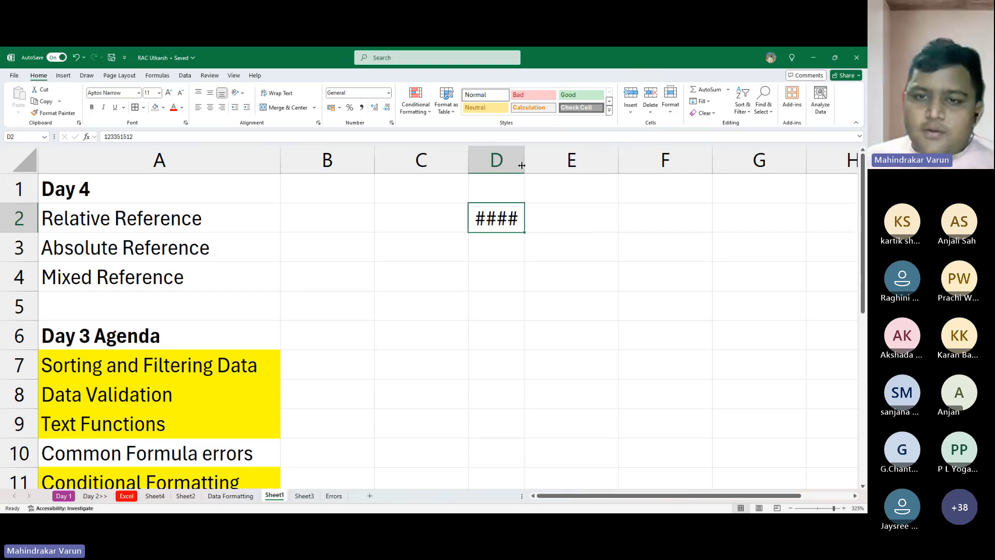
left_click_drag(523, 165, 613, 165)
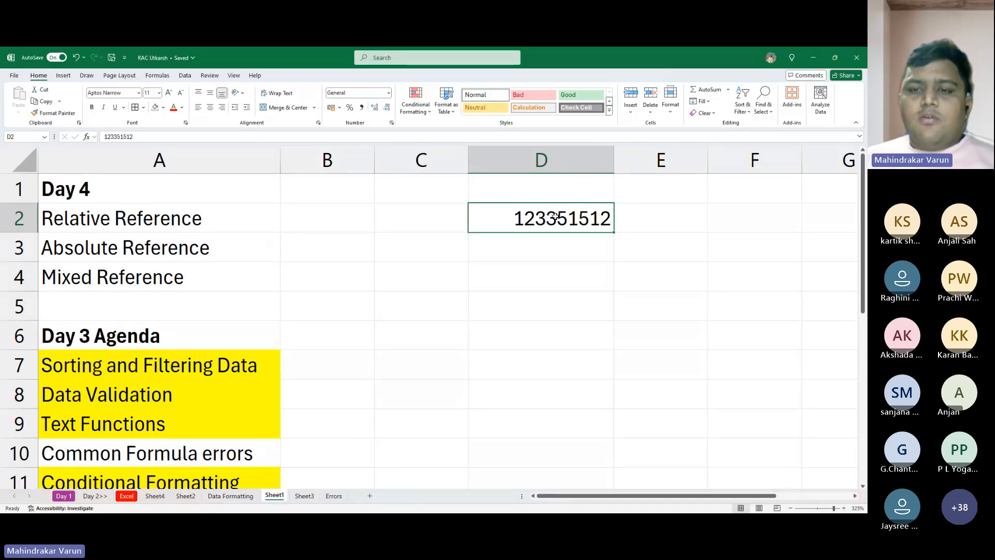
double_click(614, 160)
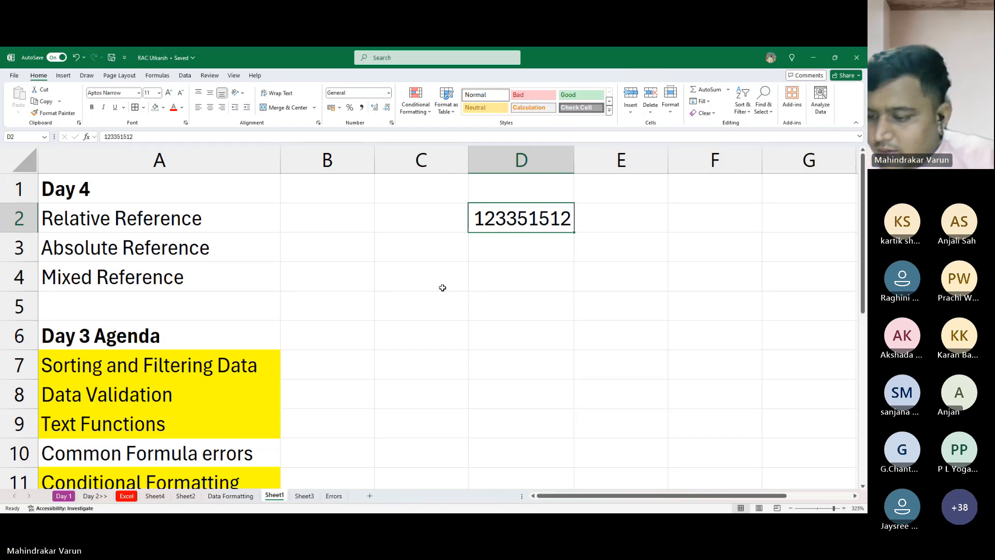
left_click(542, 259)
left_click(512, 206)
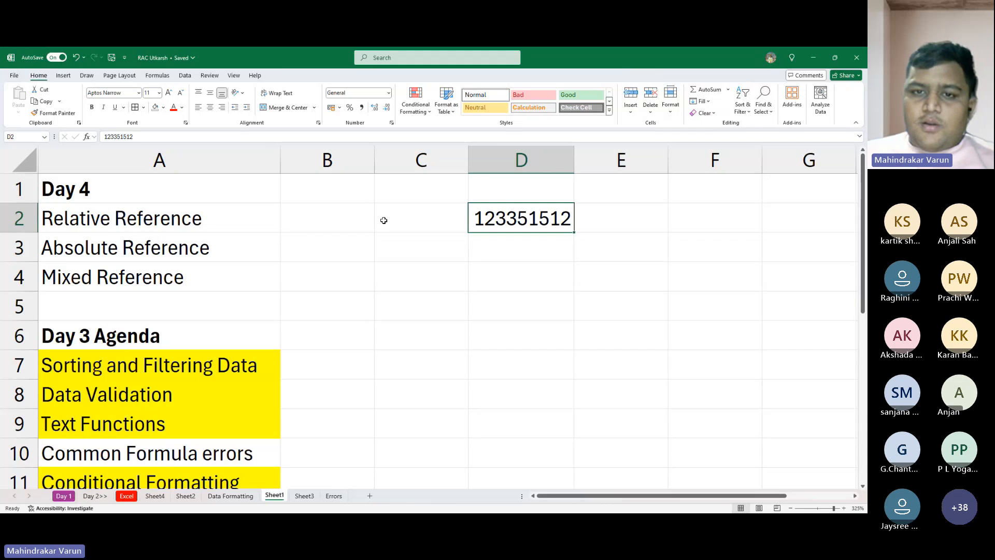
left_click_drag(449, 211, 592, 266)
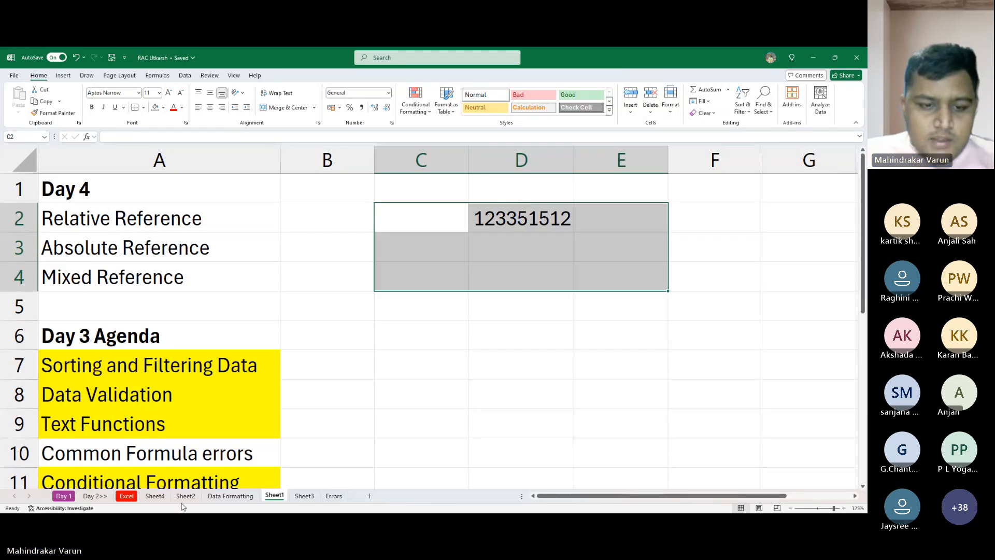
- Go back to the Errors sheet and up to the #NAME? section's example tables
left_click(333, 500)
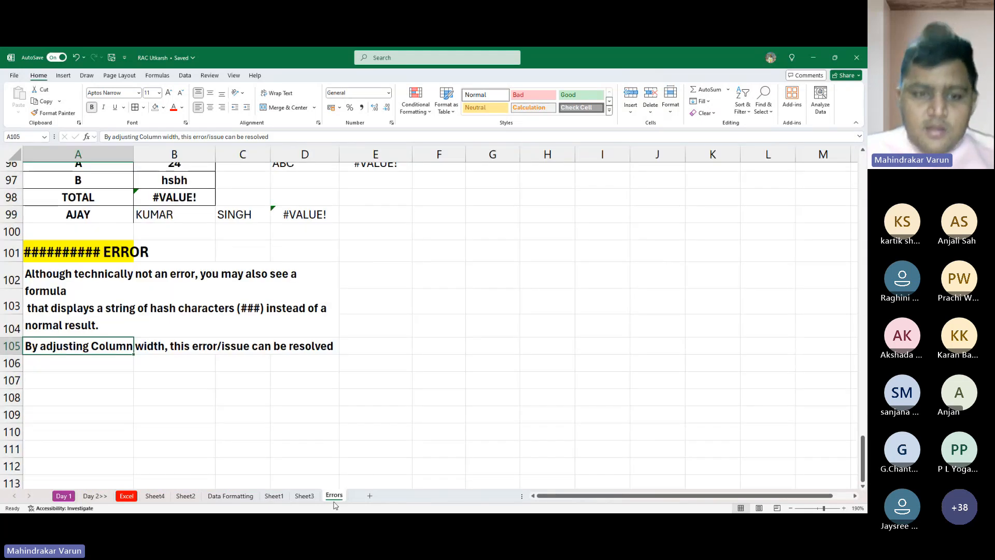
scroll(202, 374, "up", 10)
scroll(202, 375, "up", 10)
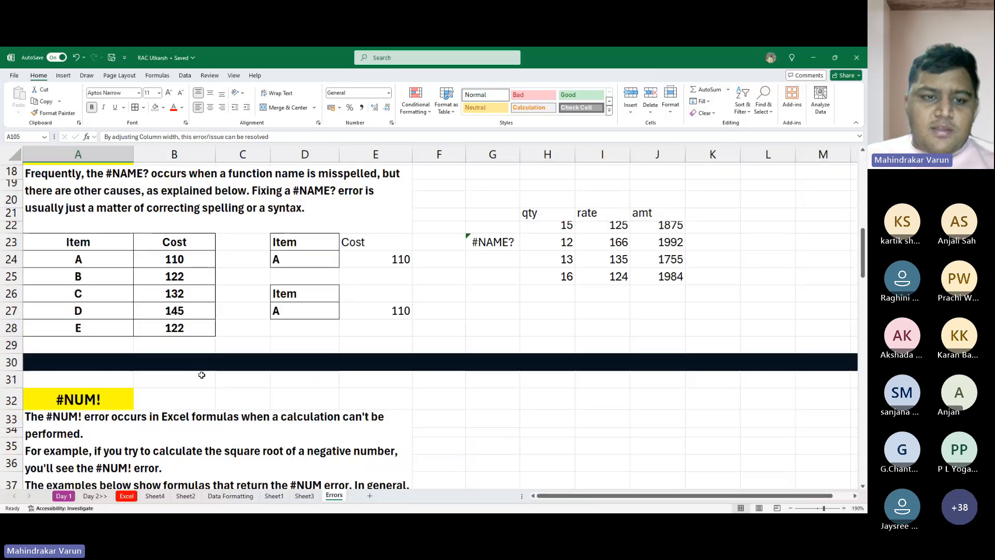
- Review the Errors sheet again, from the #NULL! section to the last section on column width
scroll(202, 374, "up", 6)
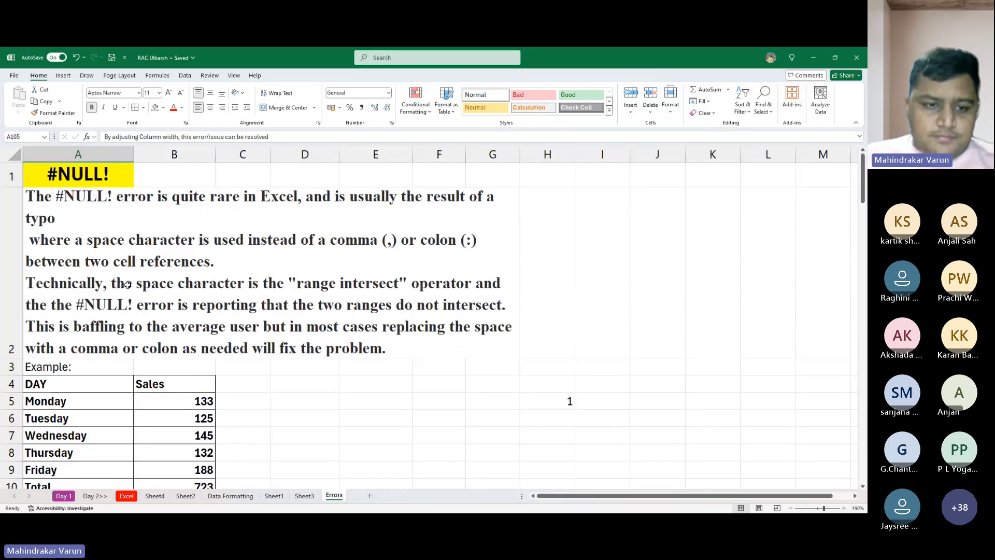
scroll(174, 392, "down", 2)
scroll(174, 391, "down", 18)
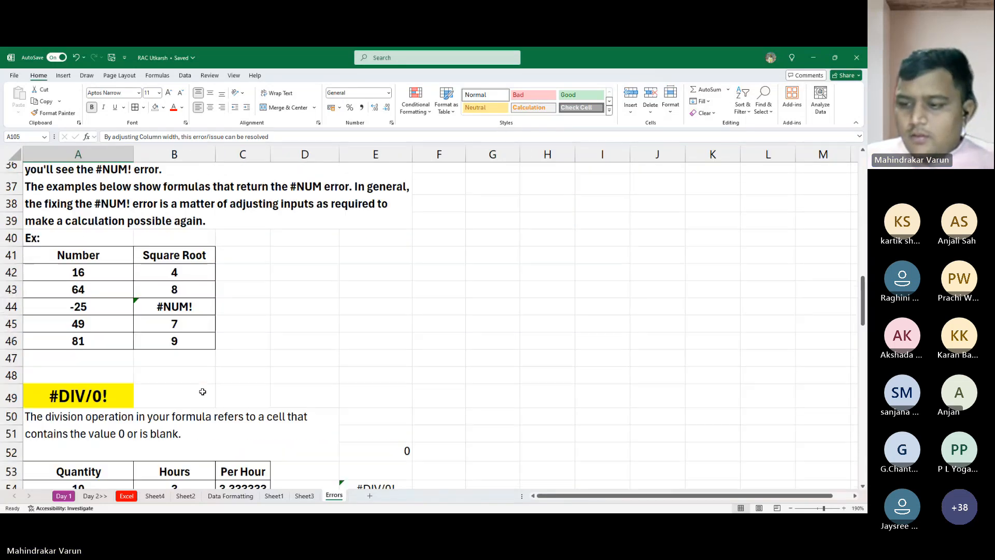
scroll(181, 394, "up", 3)
scroll(176, 401, "down", 15)
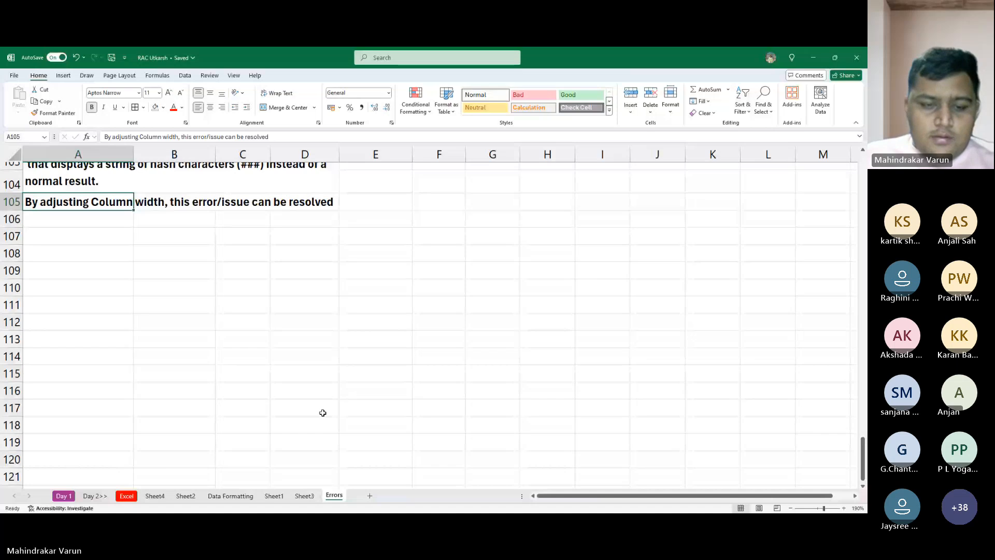
scroll(323, 411, "up", 11)
scroll(323, 411, "up", 20)
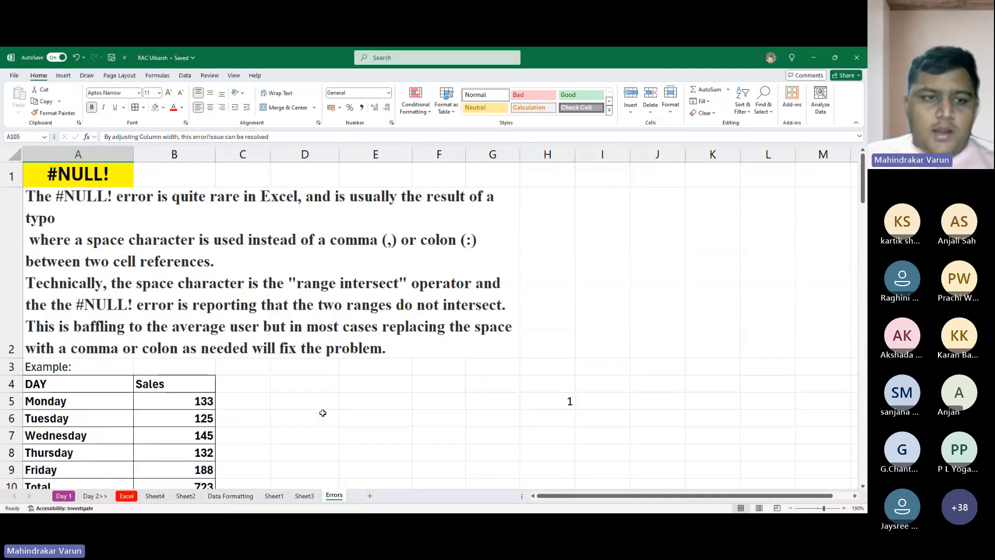
- Switch to Sheet3 and find the empty rows below the question about the meaning of different errors
left_click(305, 496)
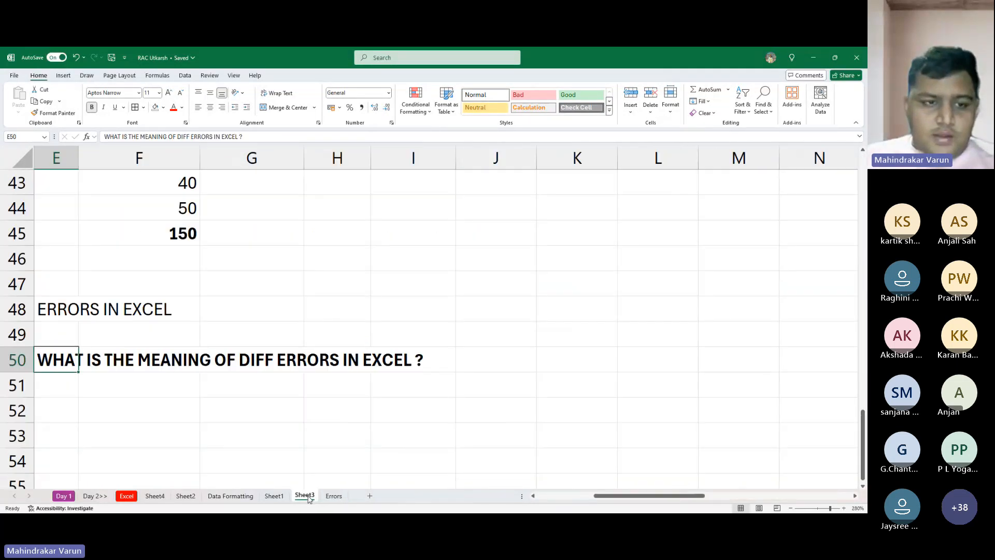
scroll(187, 371, "down", 3)
scroll(187, 371, "up", 6)
scroll(186, 371, "down", 6)
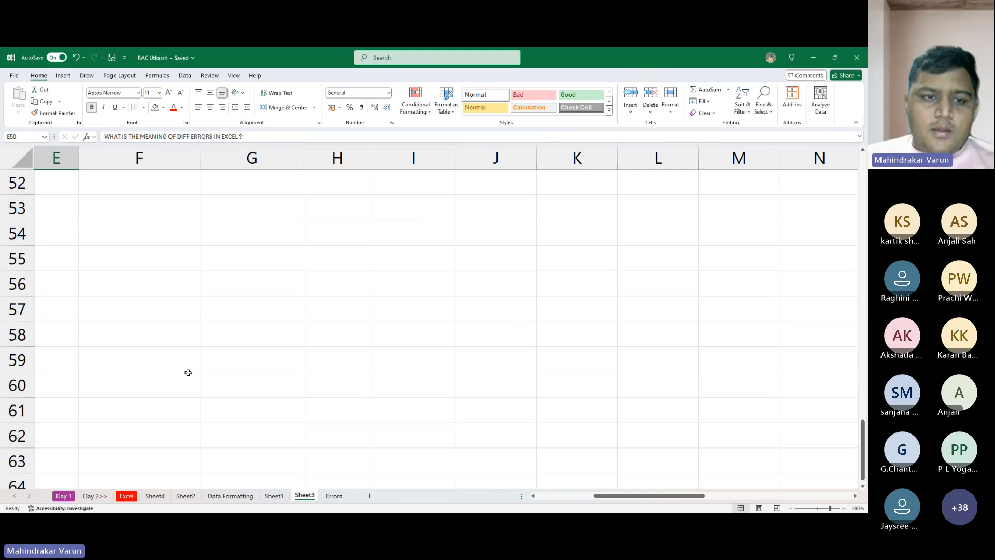
scroll(187, 371, "up", 6)
scroll(174, 371, "down", 4)
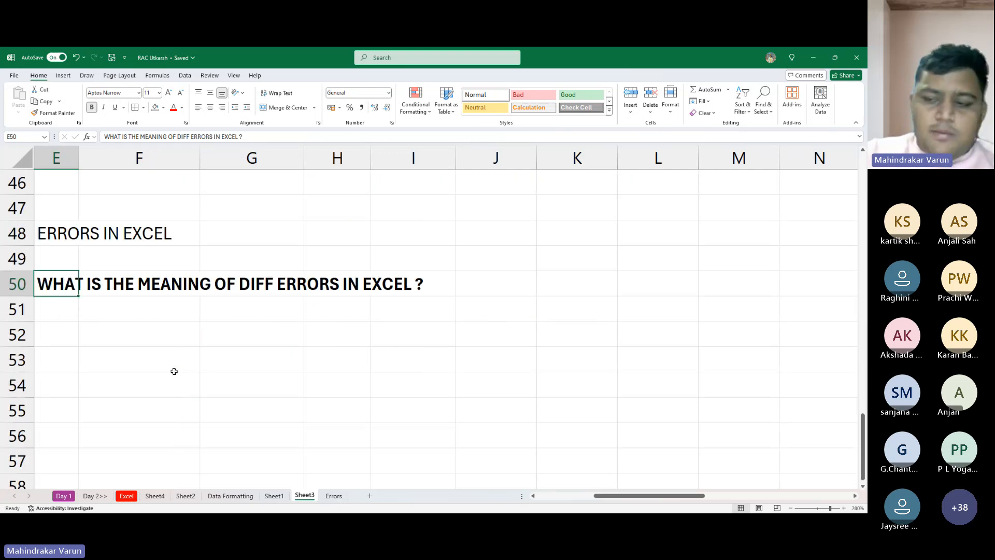
scroll(174, 371, "down", 4)
scroll(169, 375, "up", 4)
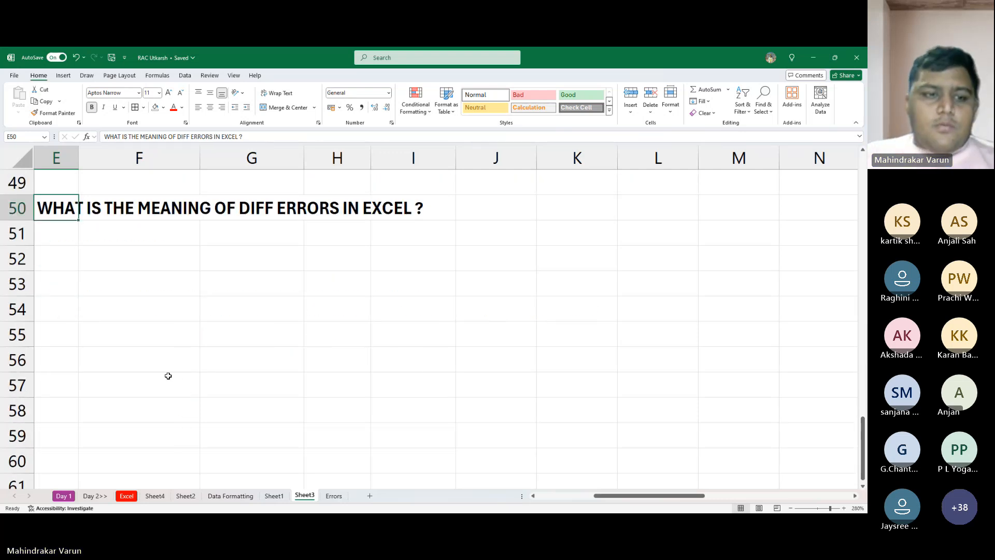
- Enter the row labels Roman Number in F53 and Arabic Number in F54
left_click(181, 369)
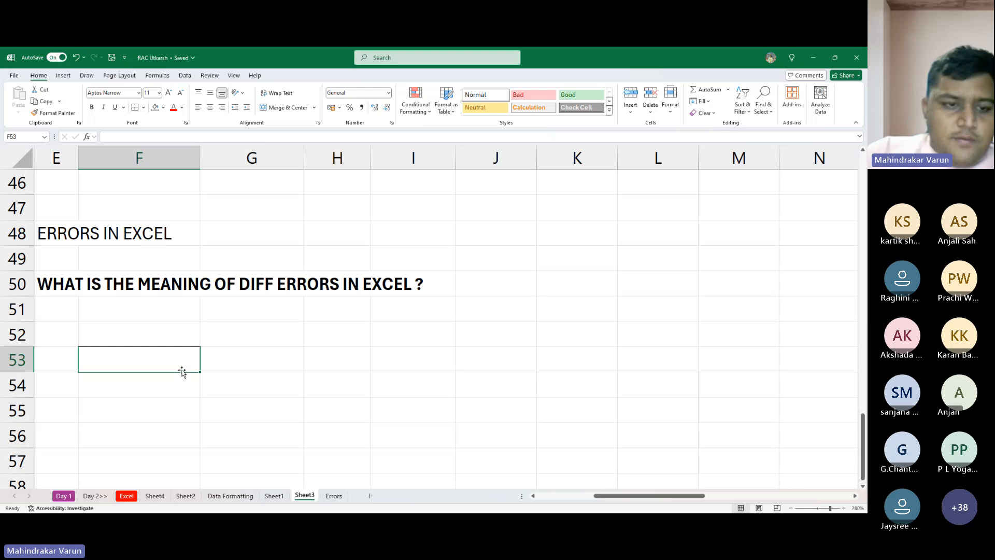
type("Ro")
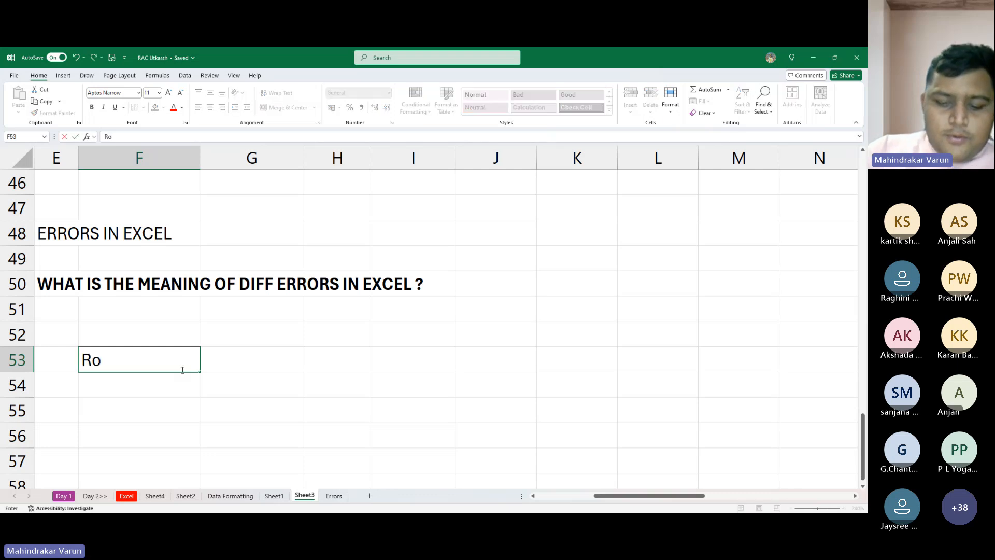
type("man Number")
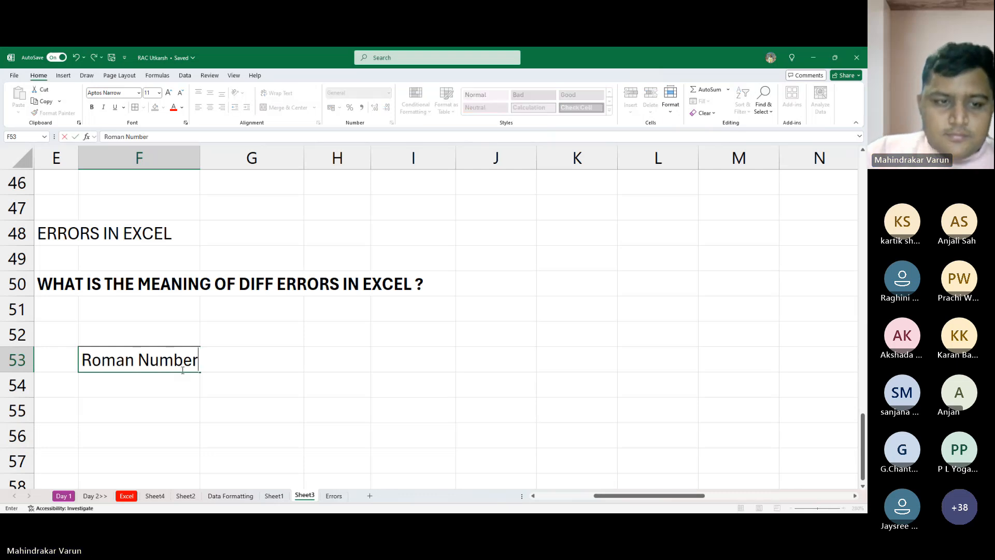
key("Return")
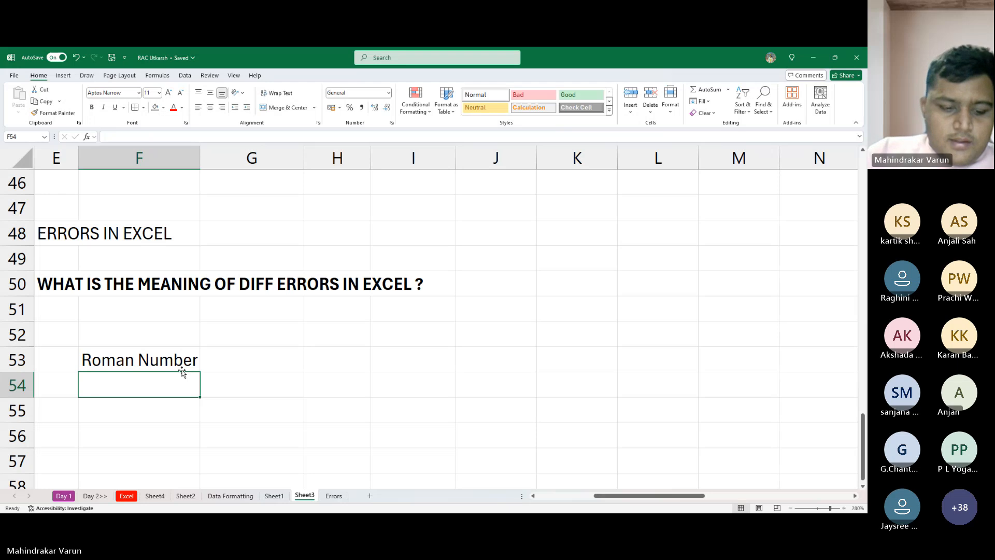
type("Arabic")
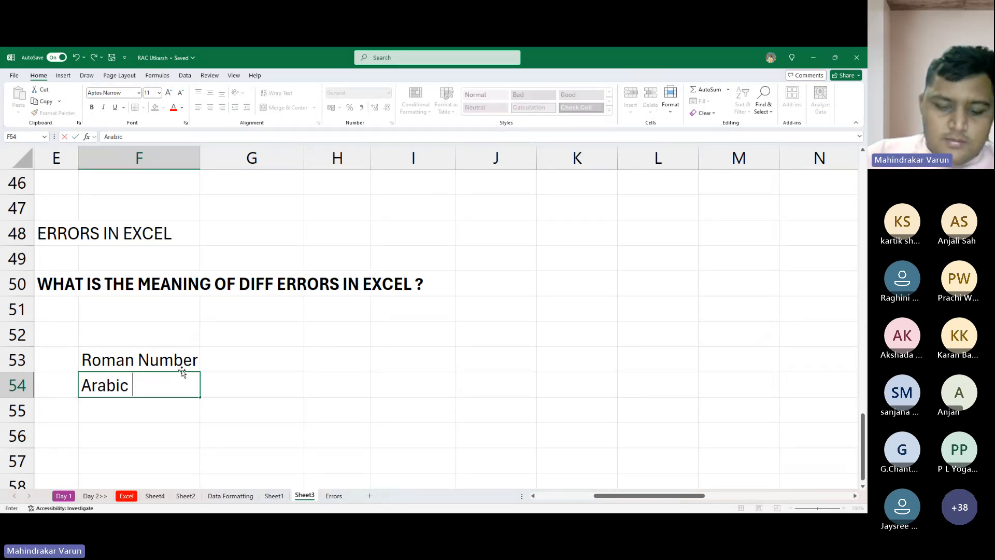
type(" Numbw")
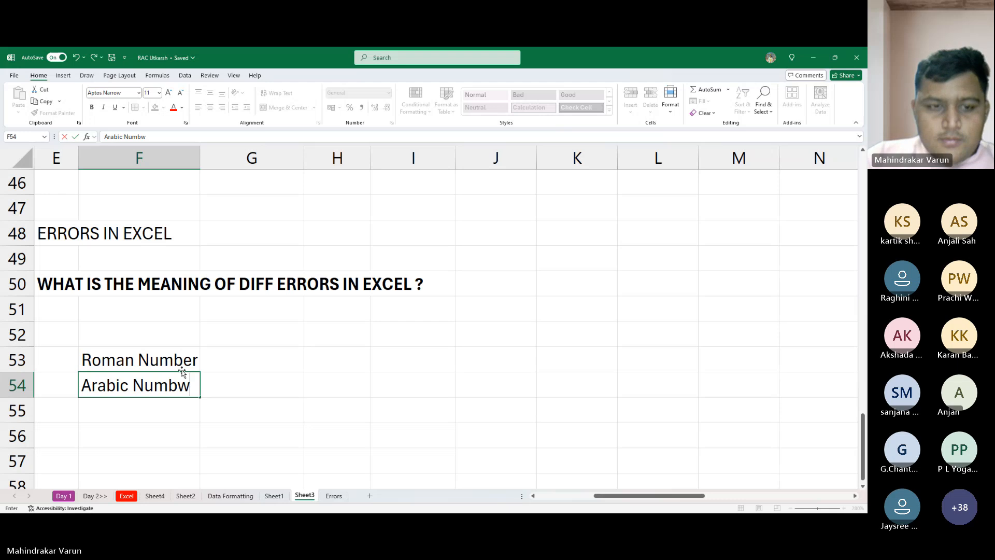
key("BackSpace")
type("er")
key("Tab")
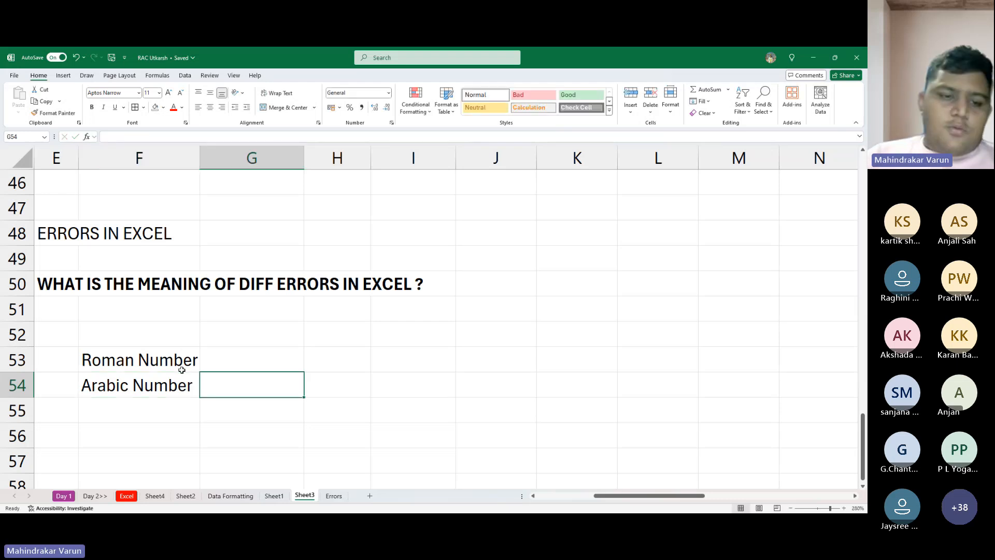
- Enter V beside the Roman Number label in G53 and 5 beside the Arabic Number label in G54
key("Up")
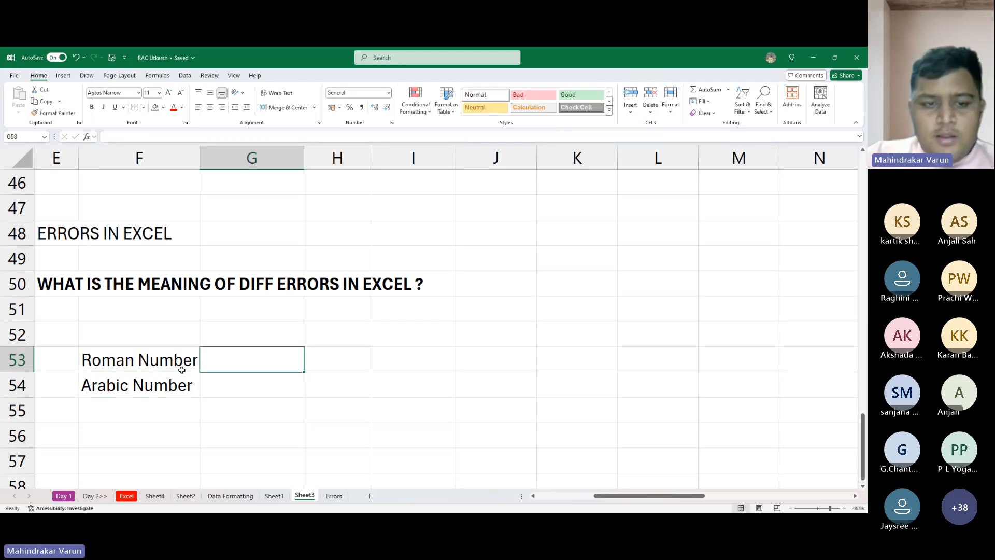
type("V")
key("Return")
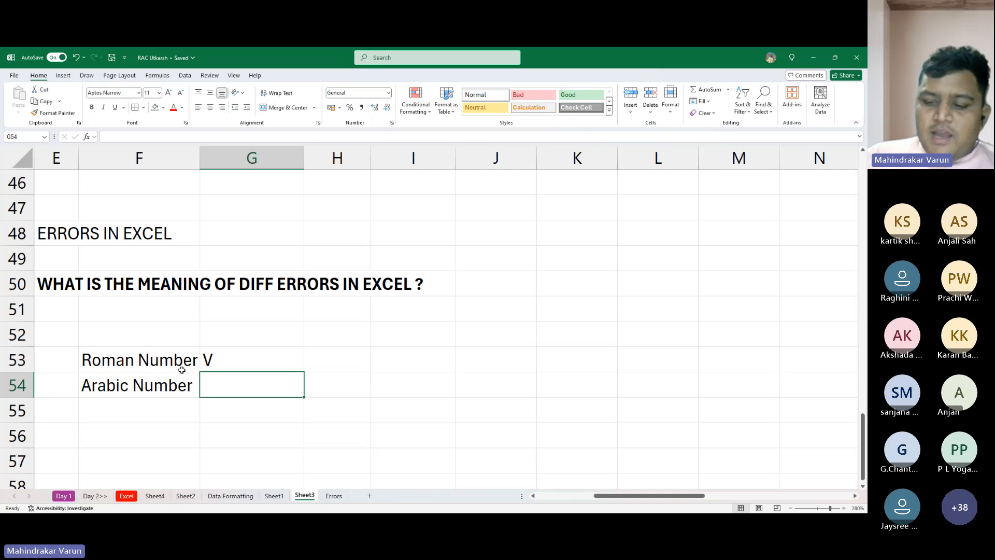
type("5")
key("Return")
key("Up")
key("Up")
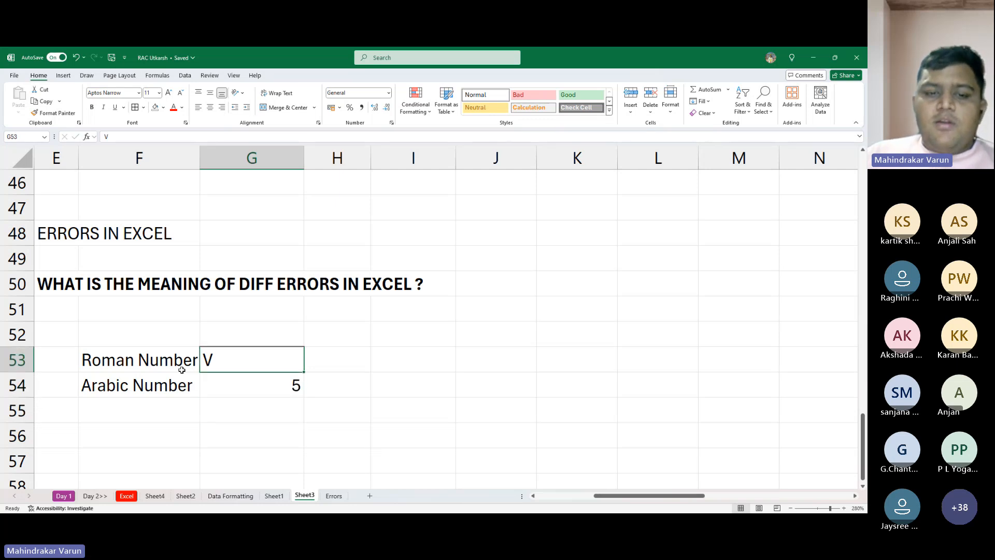
- Continue the Arabic Number row with 10 in H54 and 15 in I54
key("Right")
key("Down")
key("Left")
key("Right")
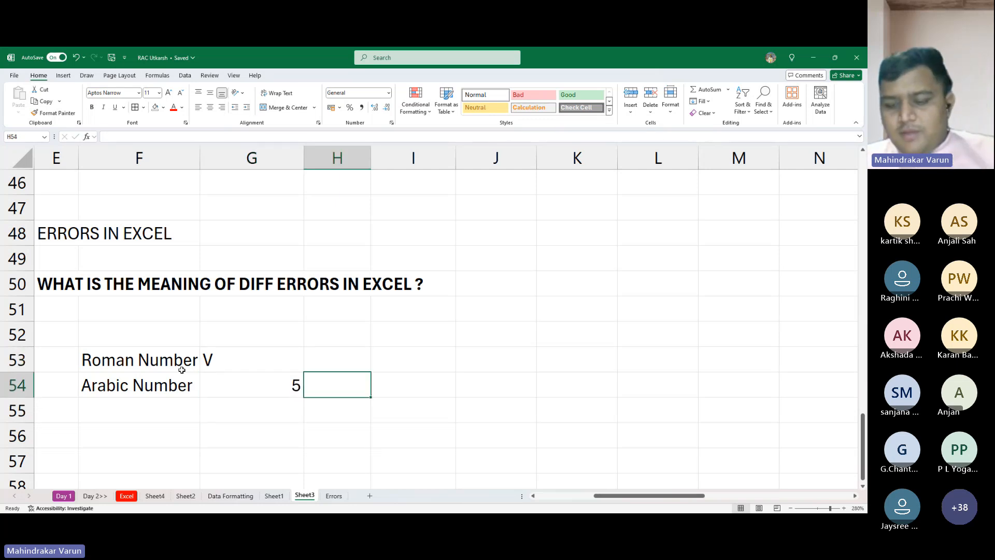
type("10")
key("Right")
type("15")
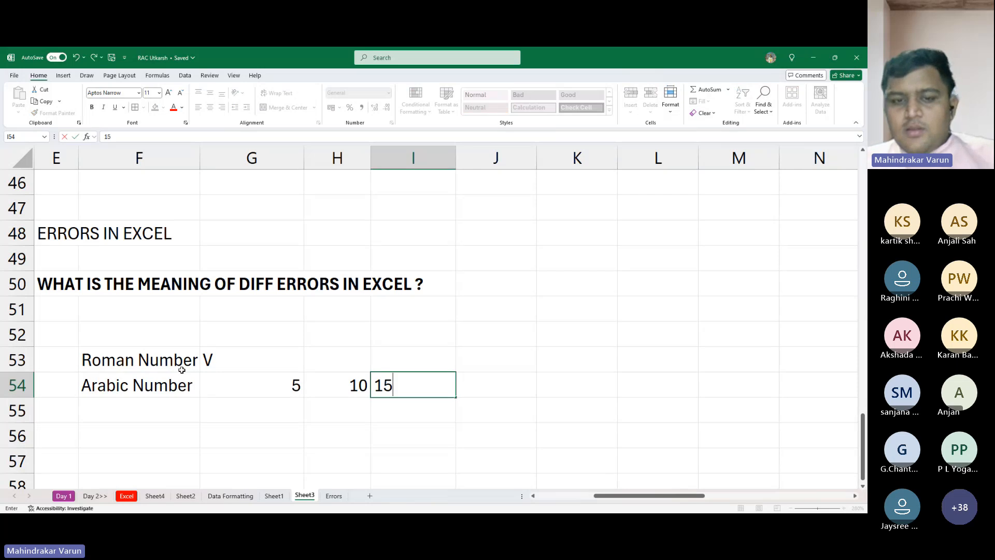
key("Return")
- Enter 16 in J54 of the Arabic Number row
key("Left")
key("Up")
key("Right")
key("Up")
key("Right")
key("Down")
key("Right")
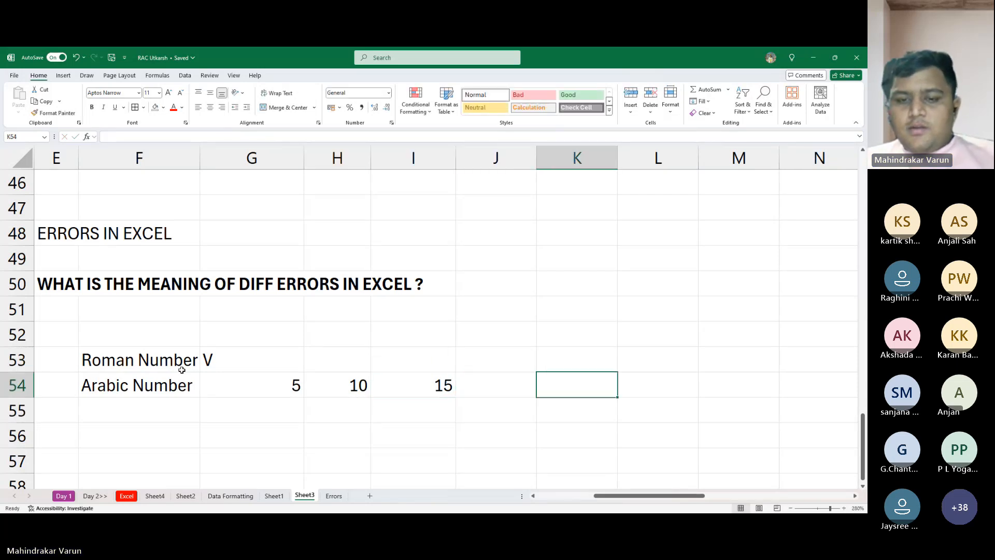
key("Left")
type("16")
key("Right")
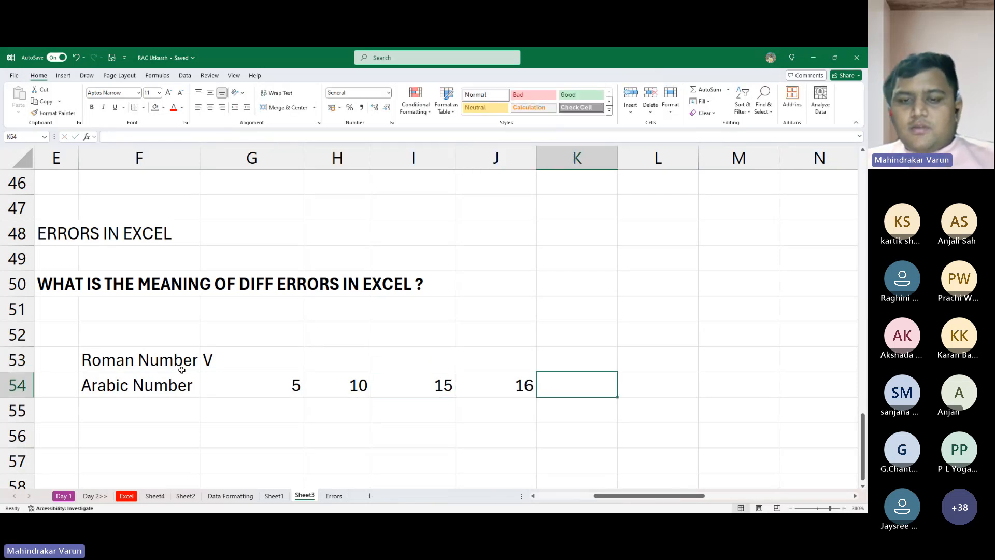
- Fill J54 to N54 of the Arabic Number row with 20, 30, 100, 500 and 100
key("Left")
type("20")
key("Right")
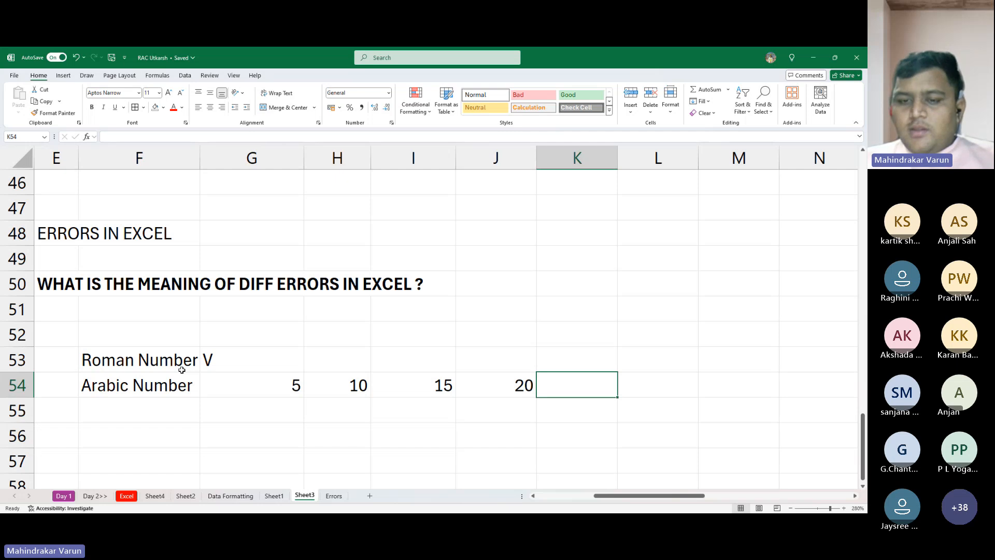
type("30")
key("Right")
type("100")
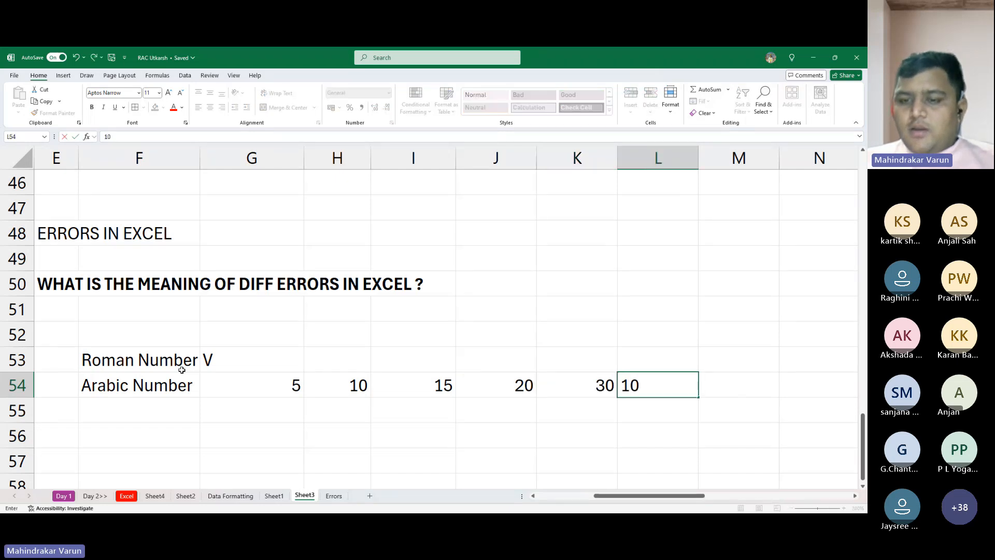
key("Right")
type("500")
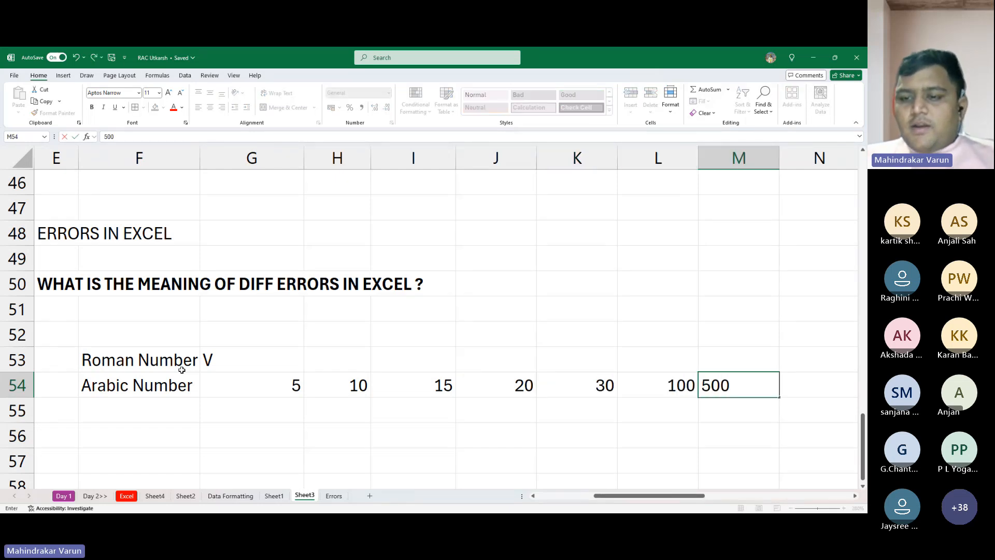
key("Right")
type("100")
key("Return")
- Clear the V from G53 beside the Roman Number label
key("Left")
key("Left")
key("Left")
key("Left")
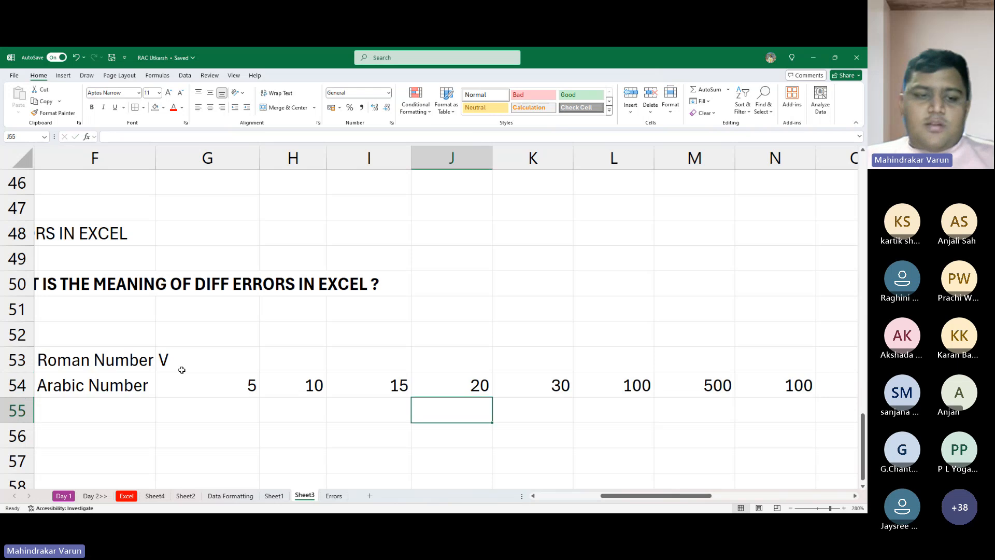
key("Up")
key("Left")
key("Up")
key("Left")
key("Left")
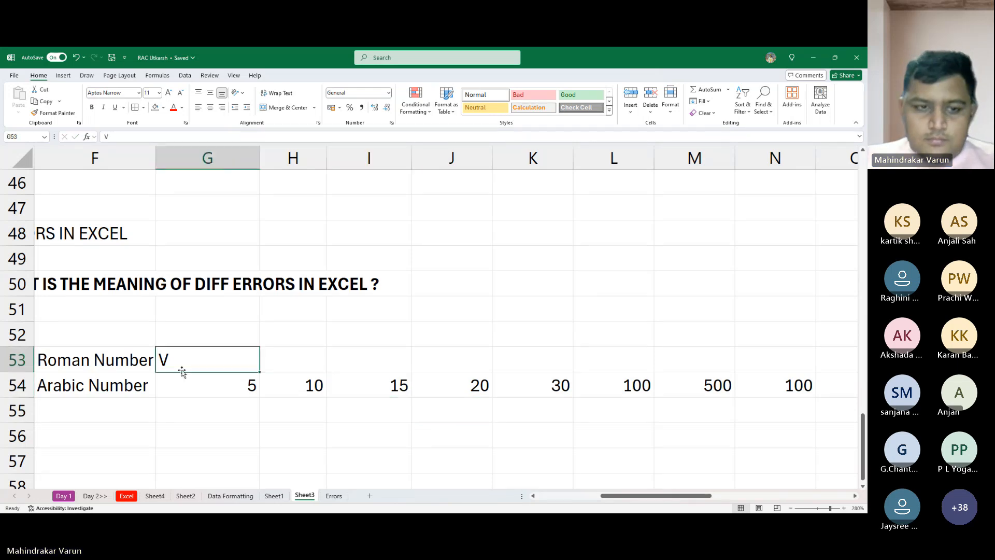
key("Delete")
- Replace the label in F54 with Numbers and clear the Roman Number label in F53
key("Left")
key("Down")
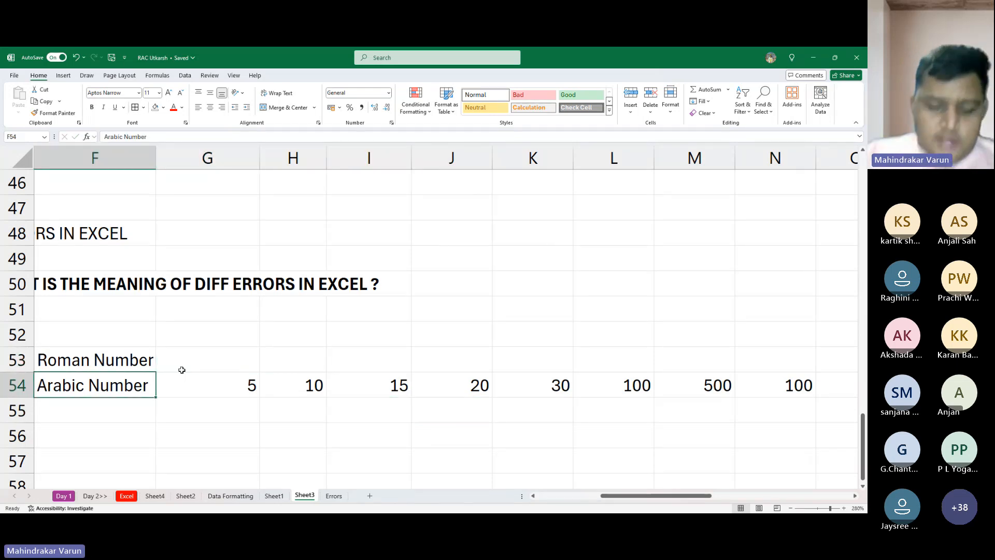
type("Numbe")
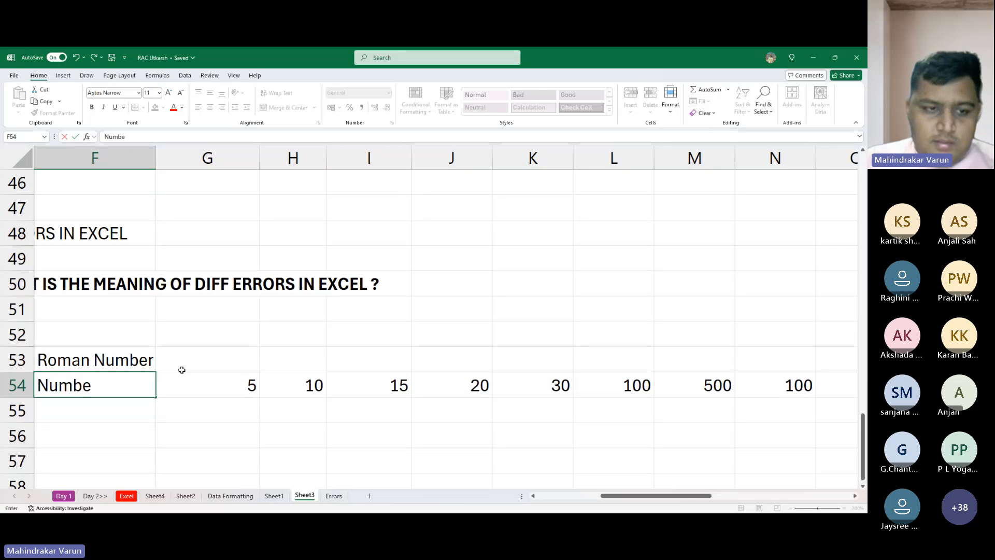
type("rs")
key("BackSpace")
type("rs")
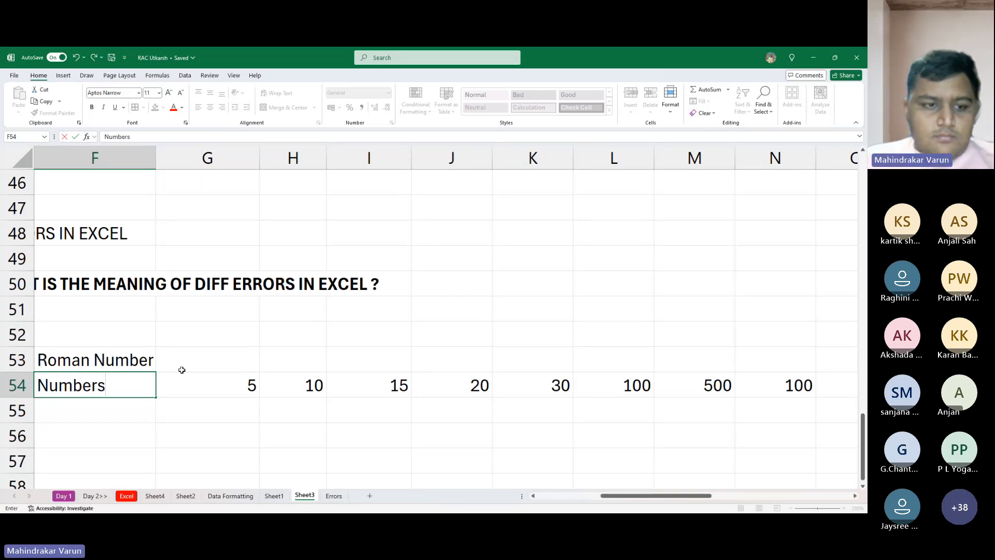
key("Return")
key("Up")
key("Up")
key("Delete")
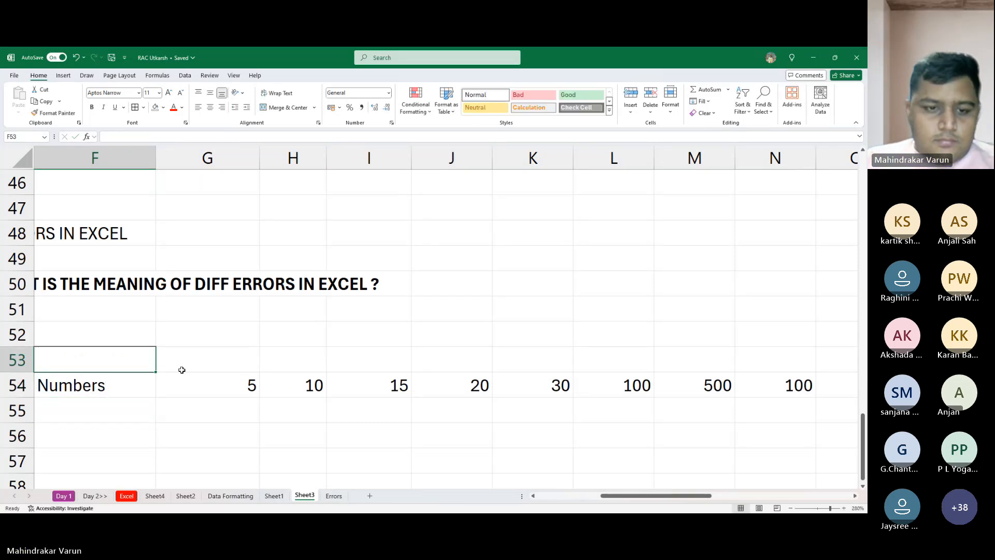
- Enter the label Roman Numbers in F56, two rows below the Numbers row
key("Down")
key("Down")
key("Down")
key("Down")
key("Down")
key("Down")
key("Down")
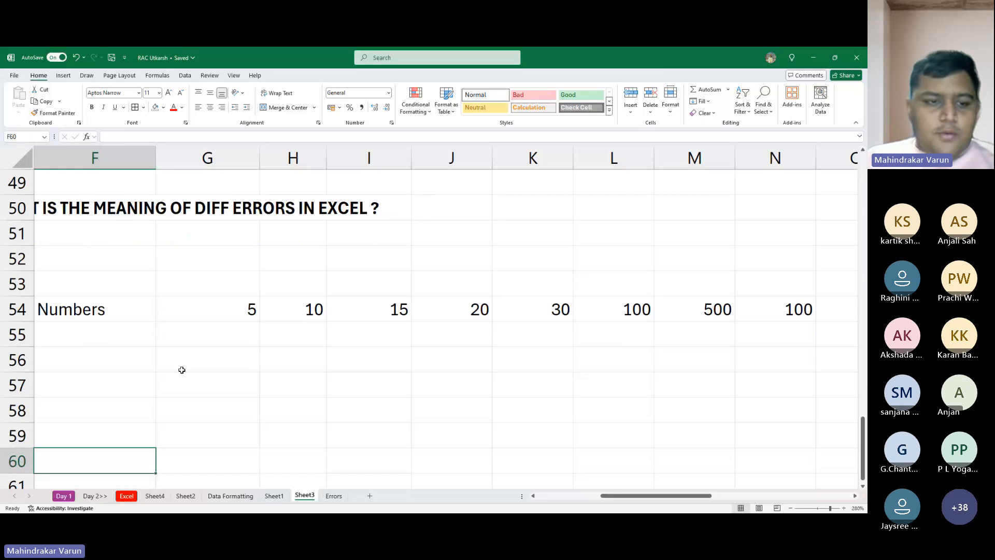
key("Up")
key("Up")
key("Up")
key("Up")
type("Roman ")
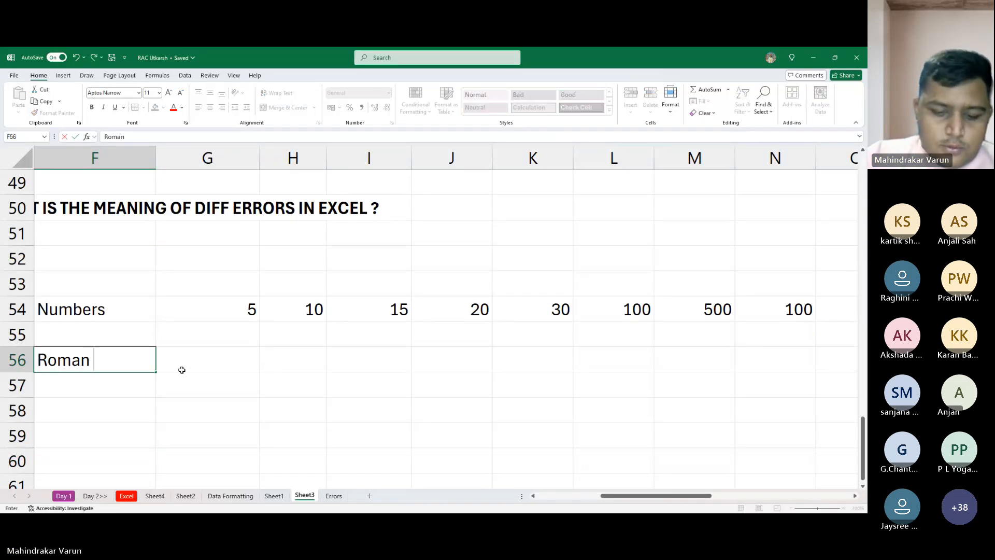
type("Numbers")
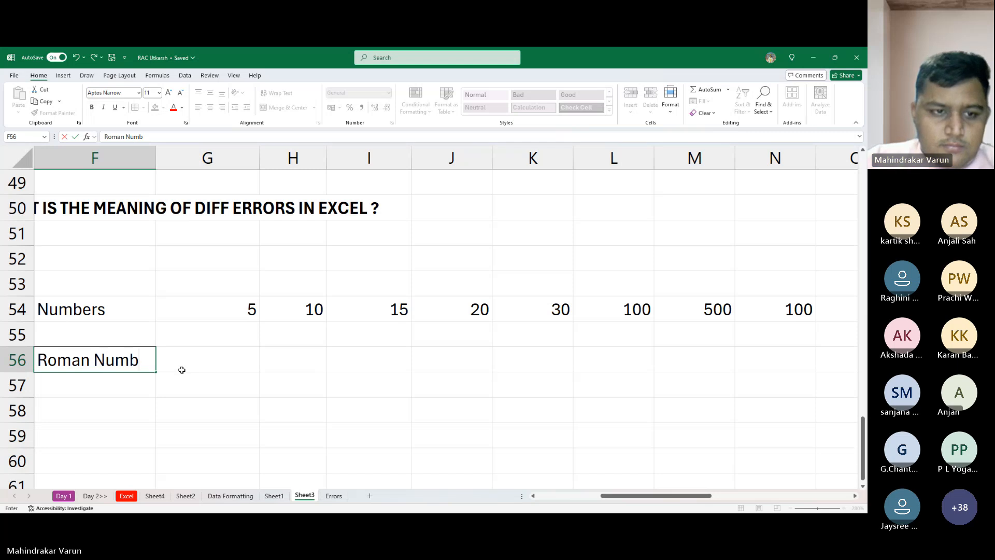
key("Return")
key("Return")
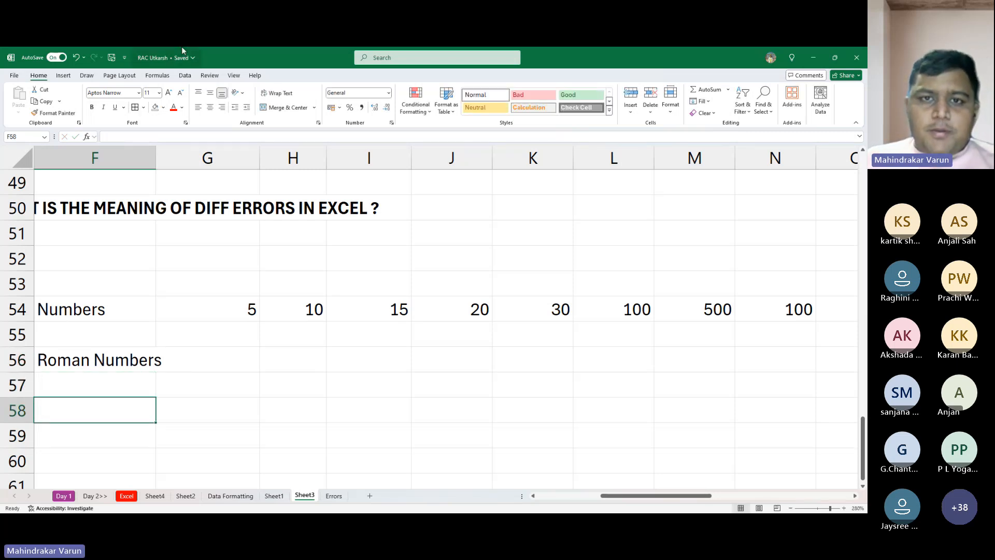
- Autofit column F so that the Roman Numbers label fits within its cell
left_click(375, 57)
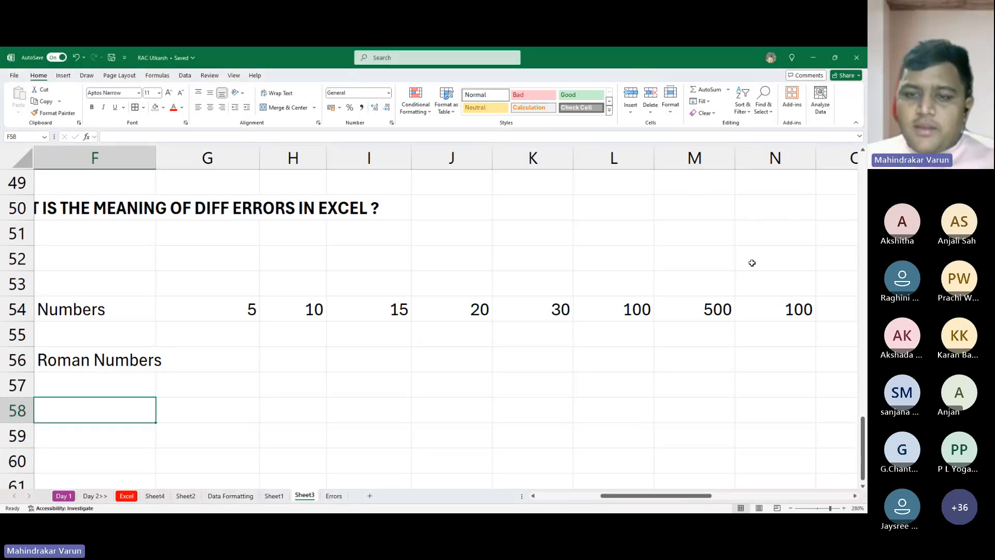
left_click(508, 307)
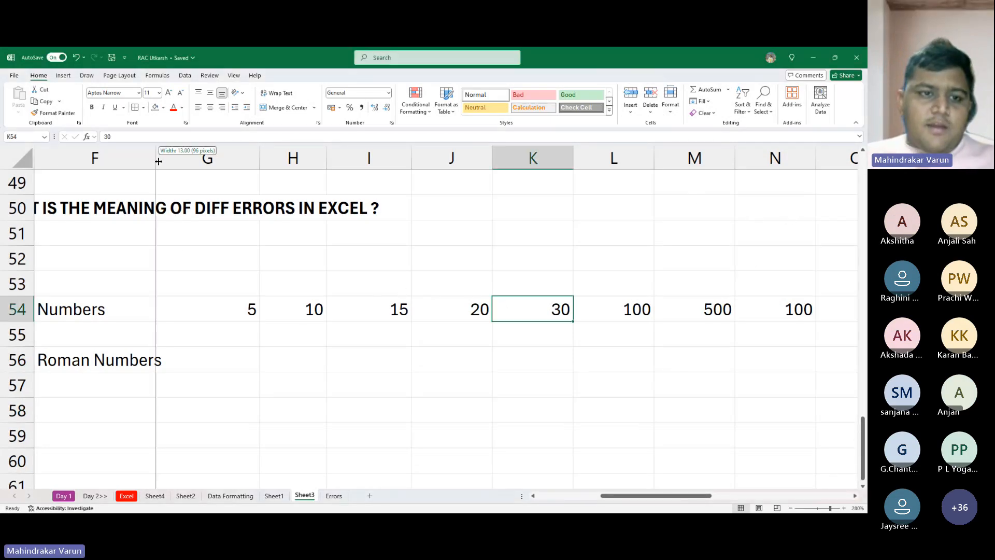
double_click(156, 157)
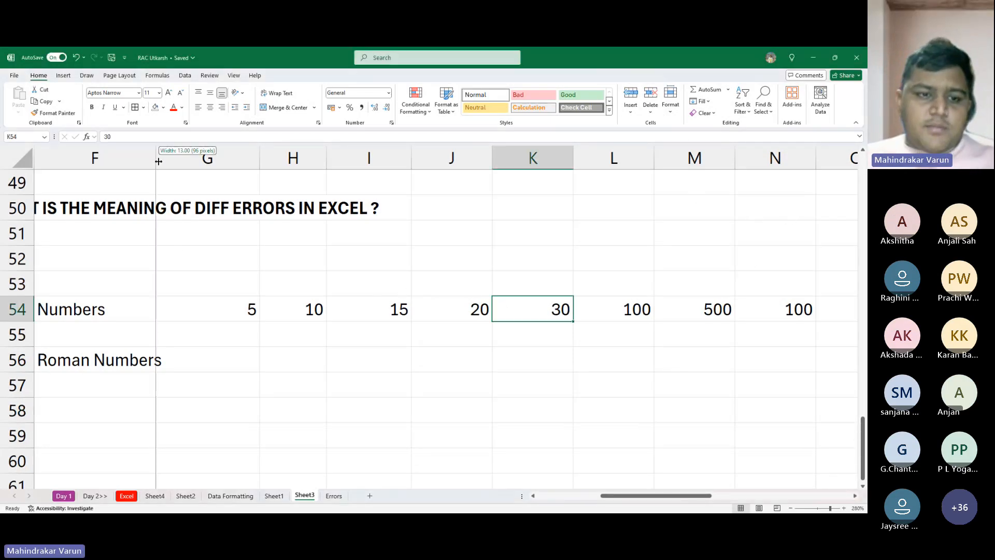
left_click(195, 368)
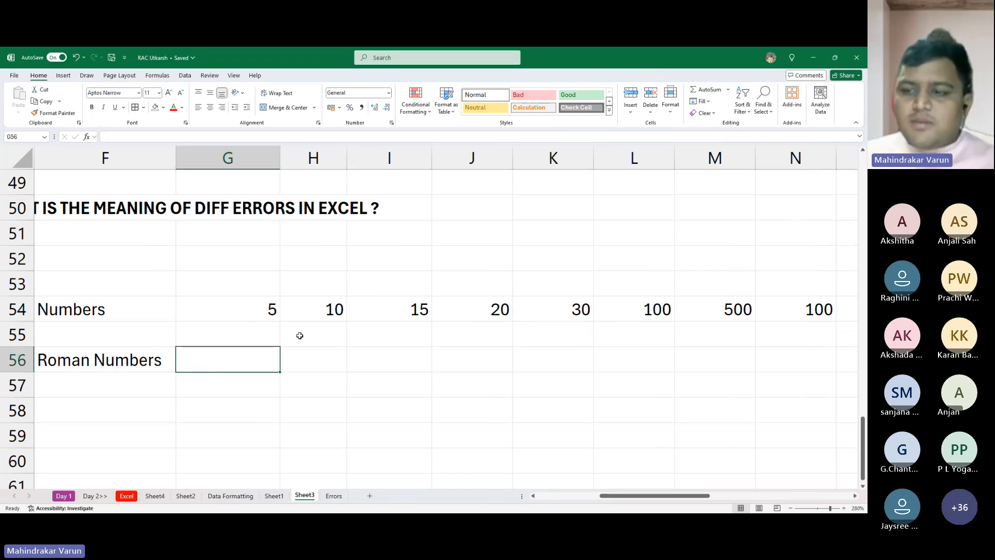
scroll(337, 353, "down", 1)
scroll(336, 353, "up", 1)
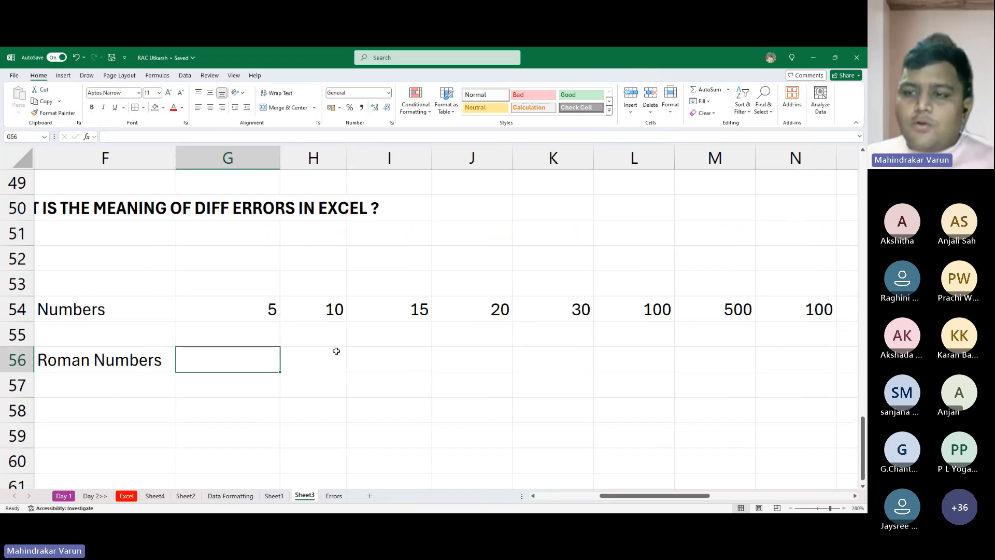
- Clear the last value of the Numbers row, in N54
left_click(781, 310)
key("Delete")
- Enter the formula =ROMAN(G54) in G56, beside the Roman Numbers label
key("Left")
key("Left")
key("Left")
key("Left")
key("Left")
key("Left")
key("Left")
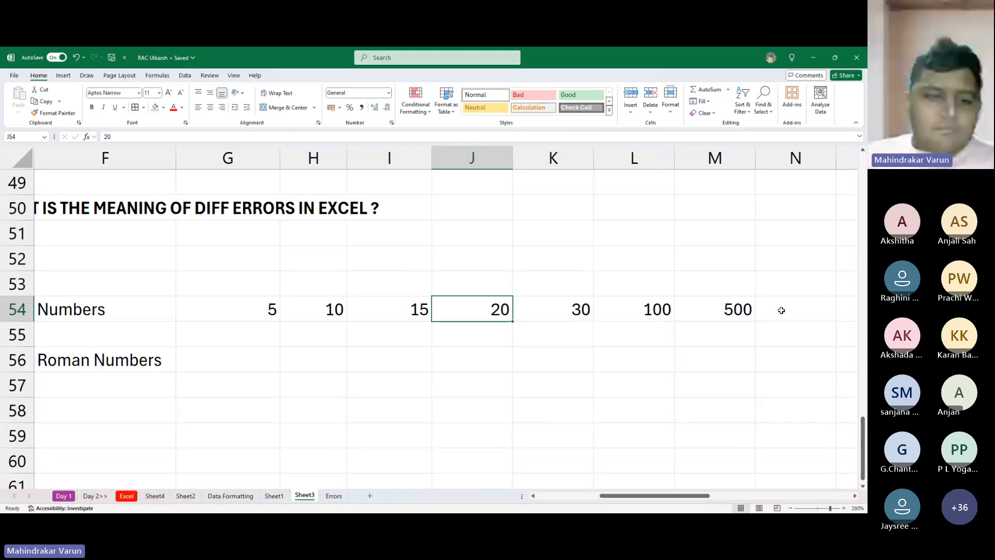
key("Down")
key("Down")
type("=")
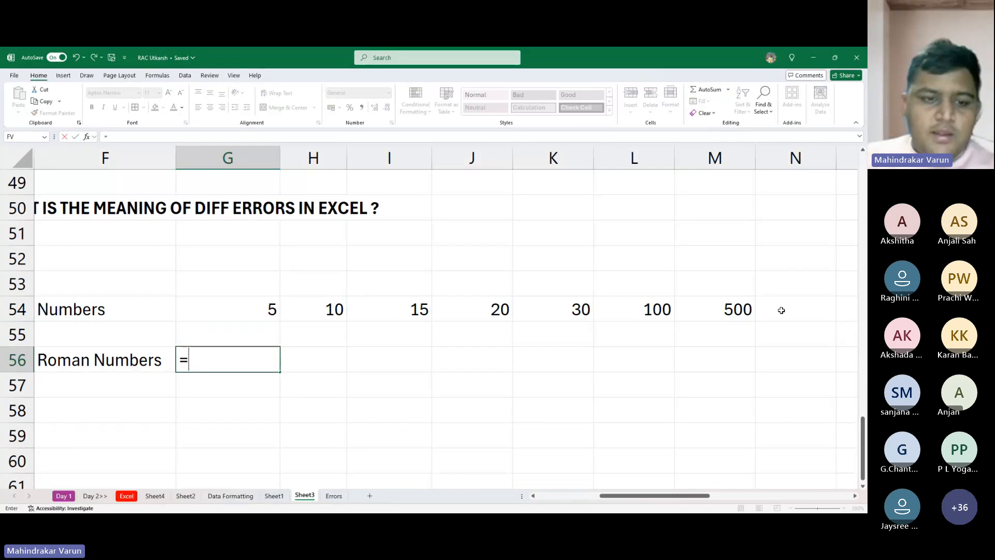
type("ro")
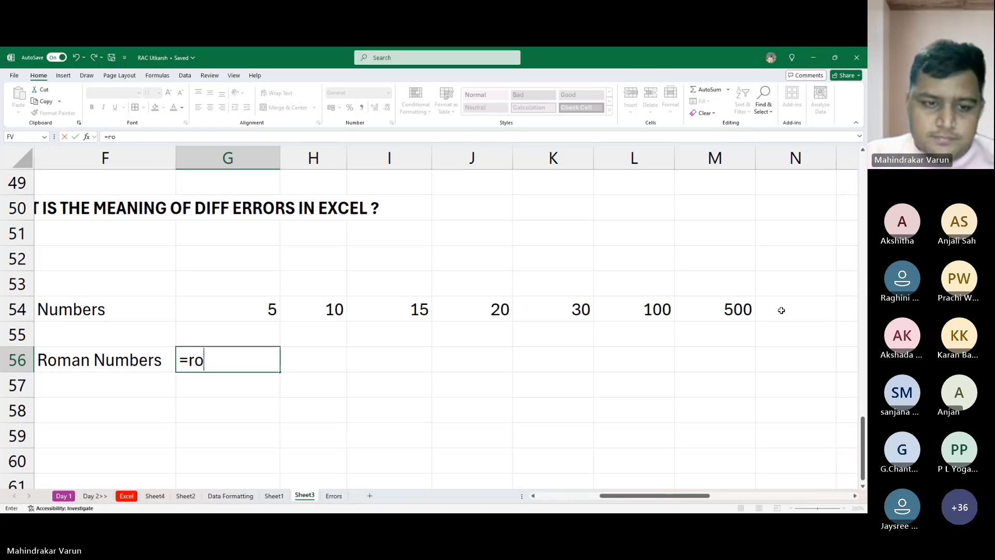
type("man")
key("Tab")
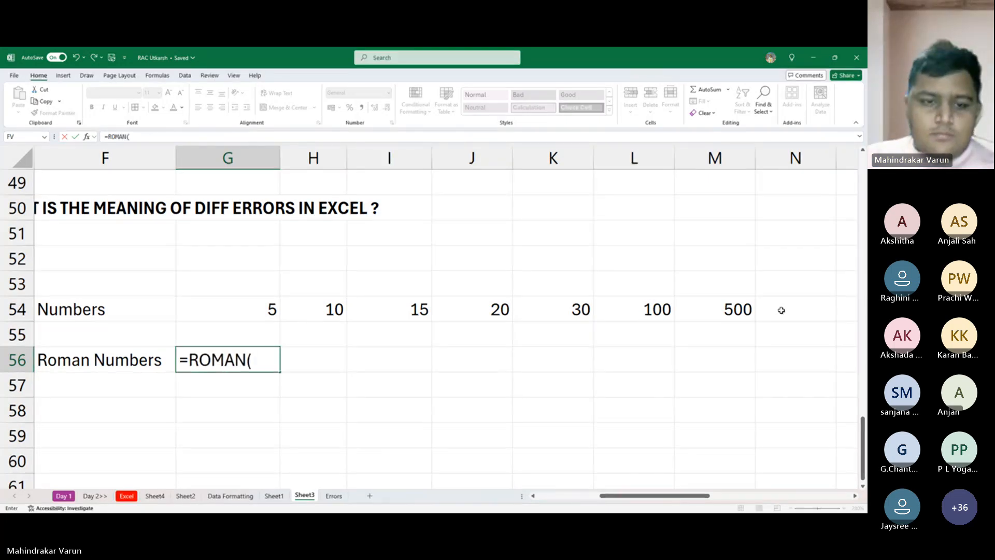
key("Up")
key("Up")
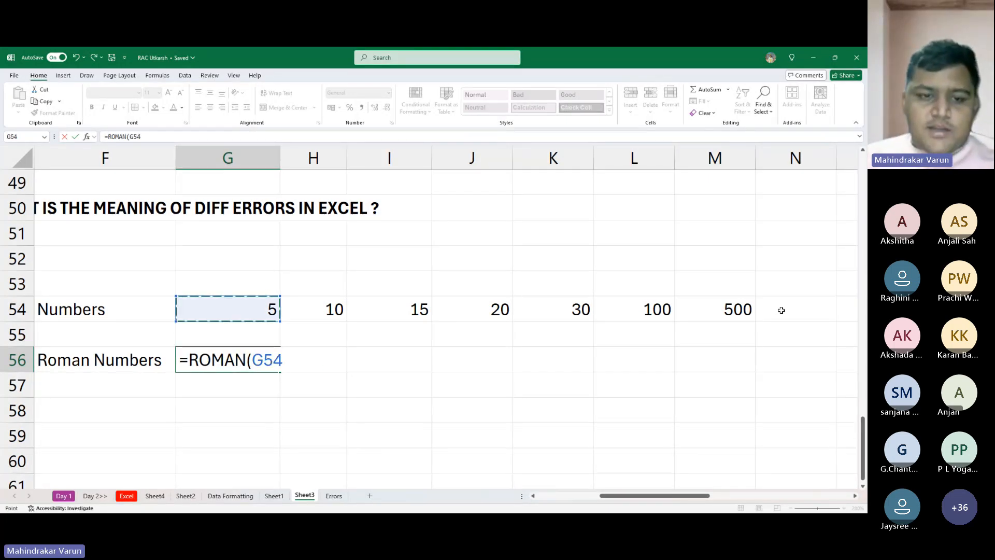
type(")")
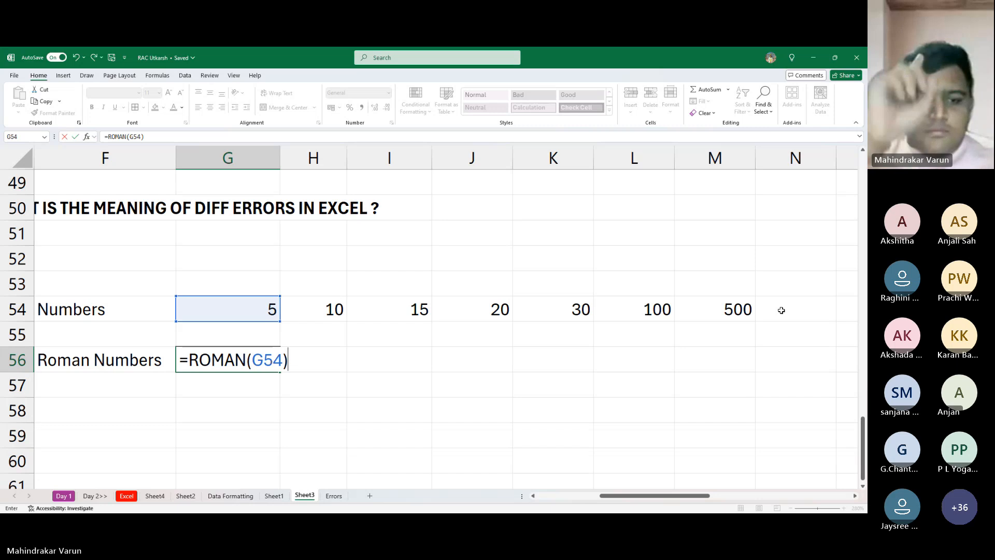
key("Return")
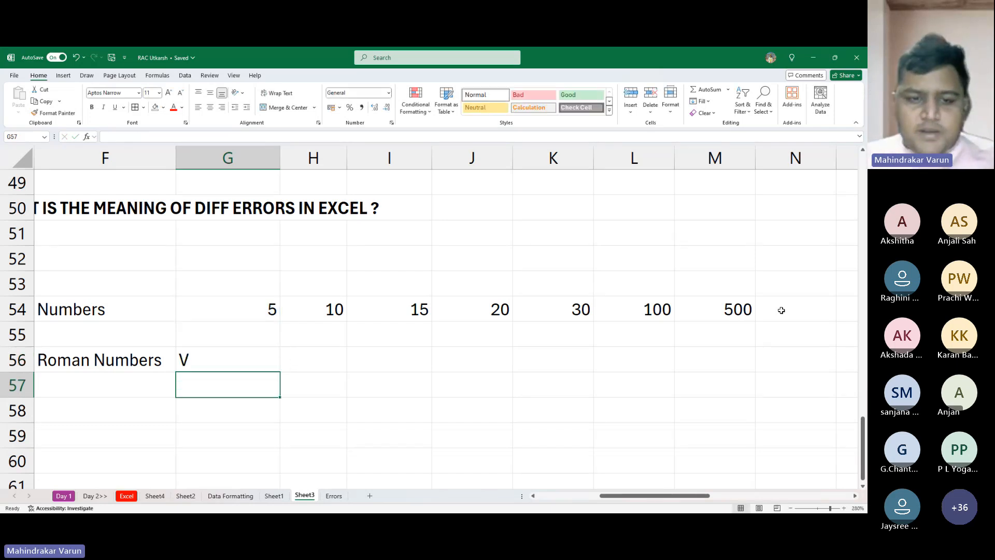
- Copy the ROMAN formula from G56 across the Roman Numbers row through M56 and inspect the copied formulas
key("Up")
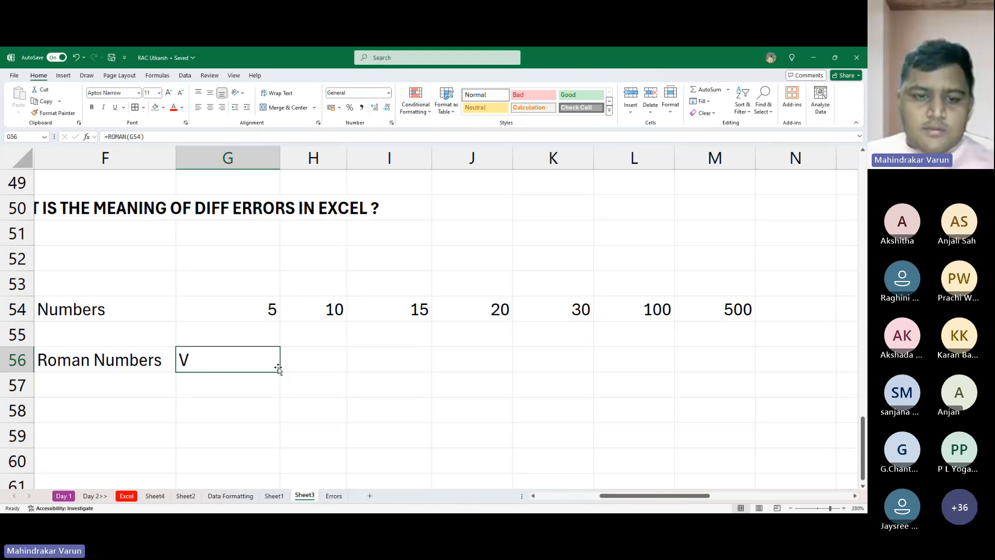
mouse_move(279, 370)
left_mouse_down()
mouse_move(373, 369)
mouse_move(287, 366)
left_mouse_up()
left_click(327, 356)
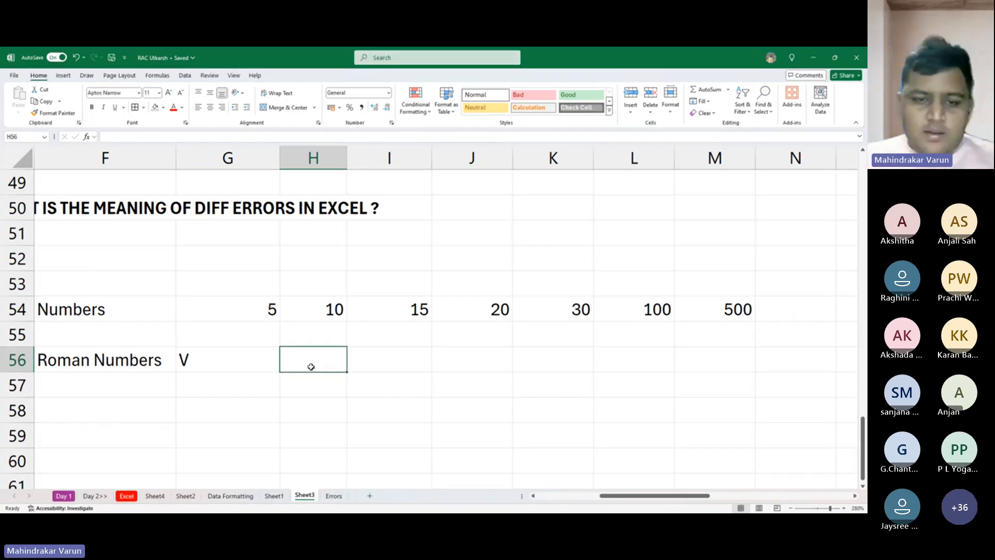
key("ctrl+r")
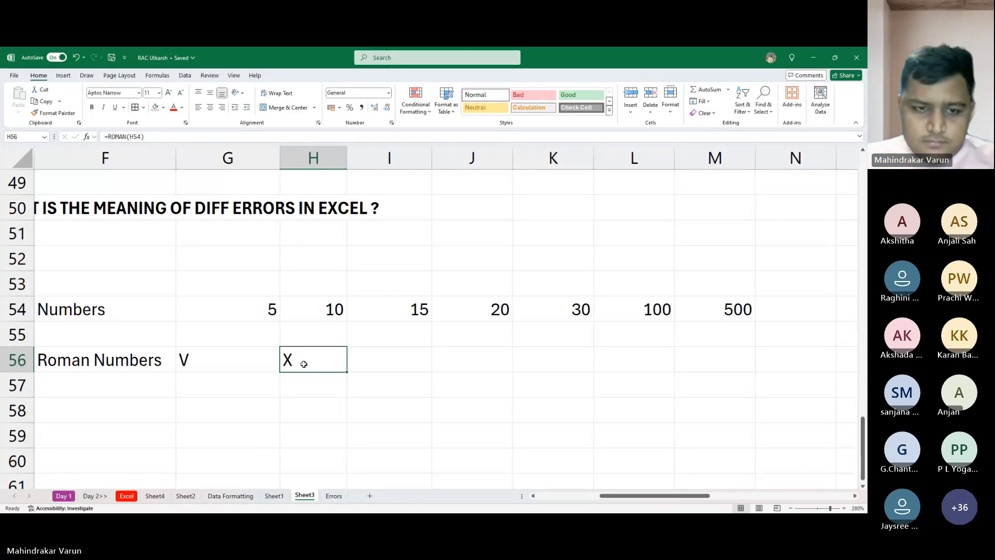
left_click(261, 362)
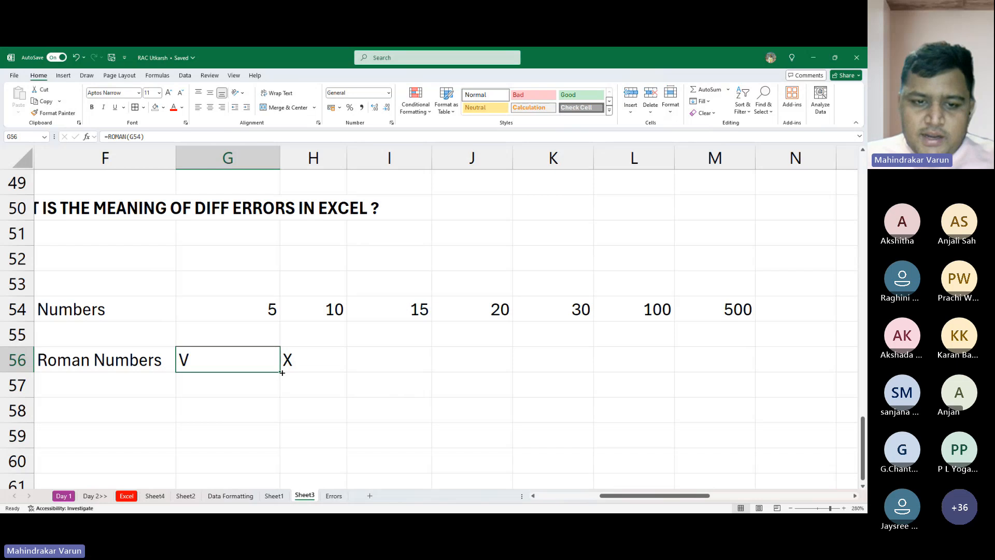
left_click_drag(281, 372, 716, 360)
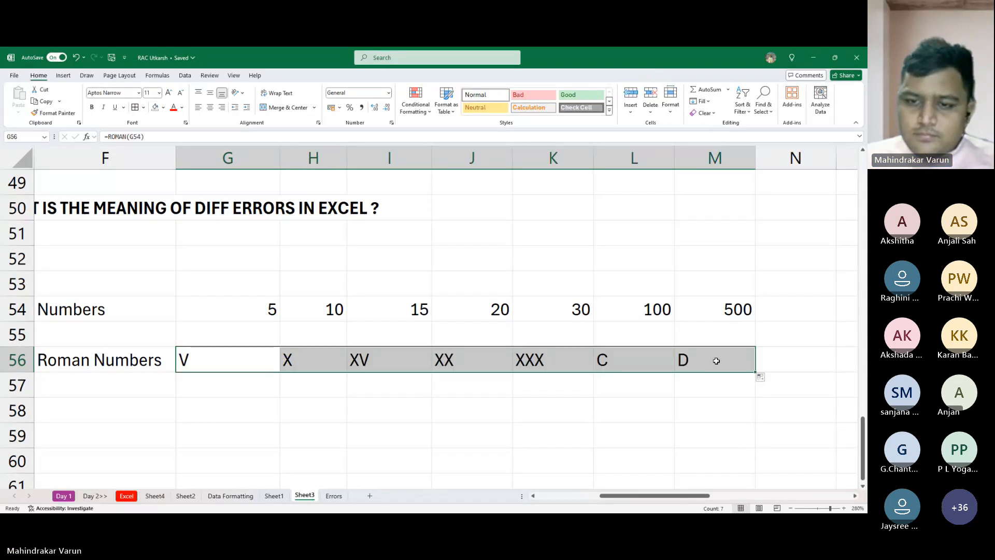
left_click(411, 387)
left_click(288, 359)
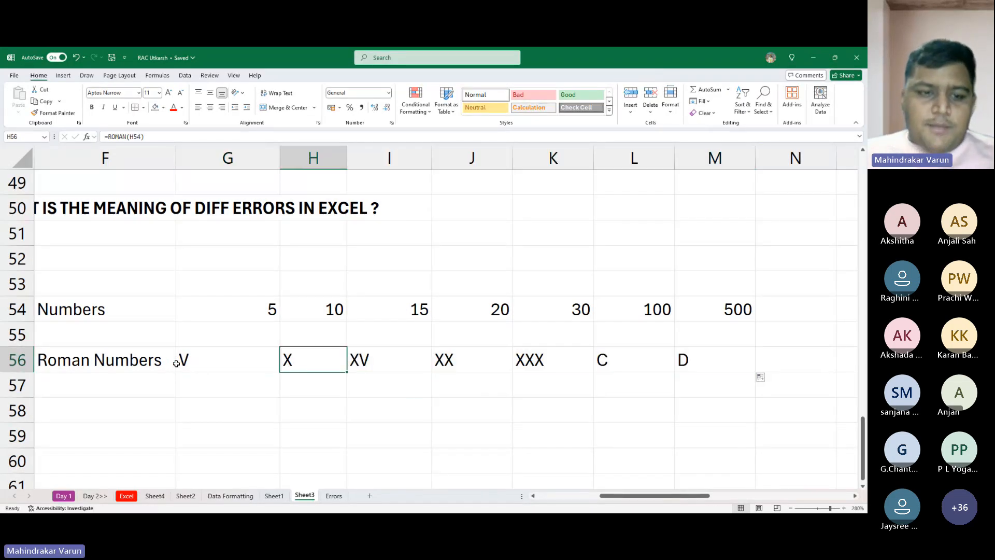
left_click(402, 356)
left_click(478, 369)
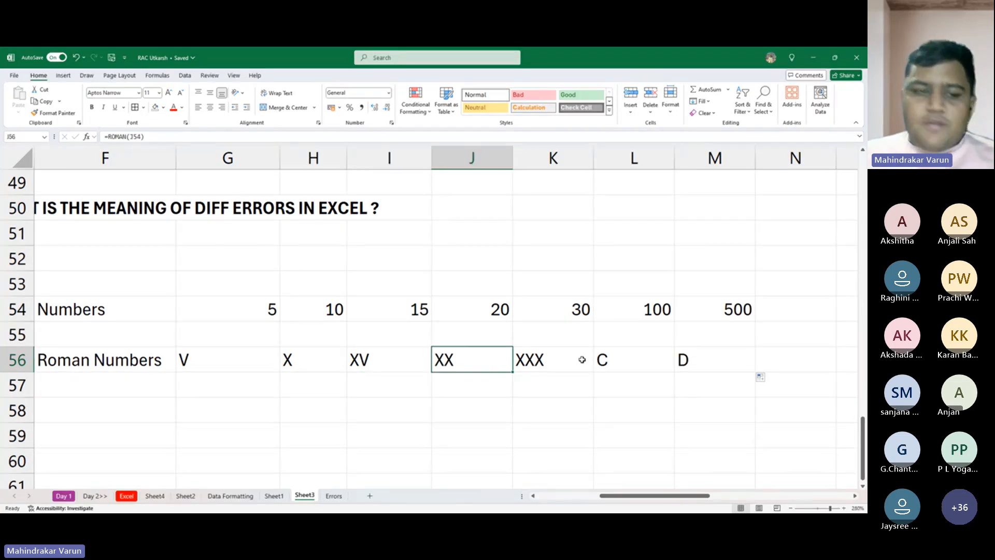
- Make the Roman Numbers label in F56 bold
left_click(113, 356)
key("ctrl+b")
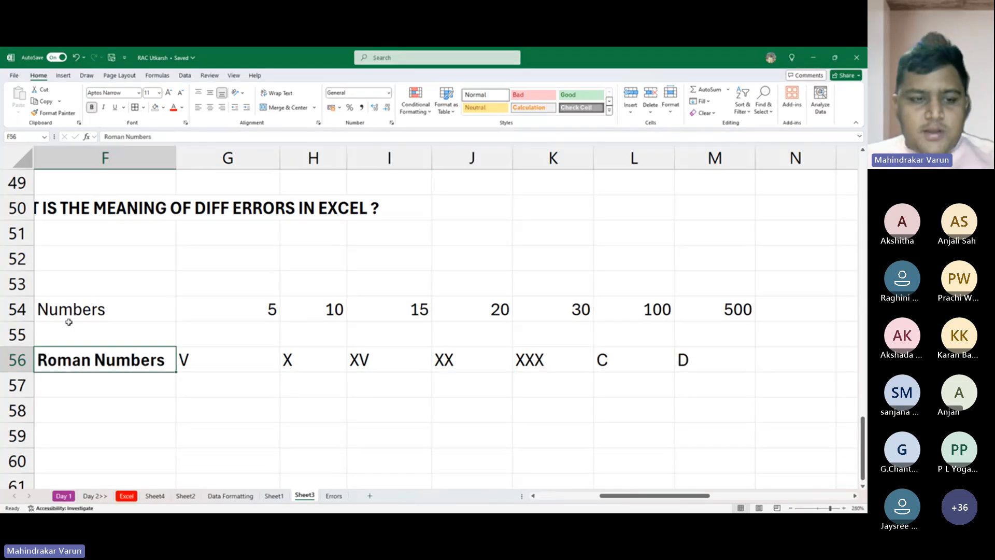
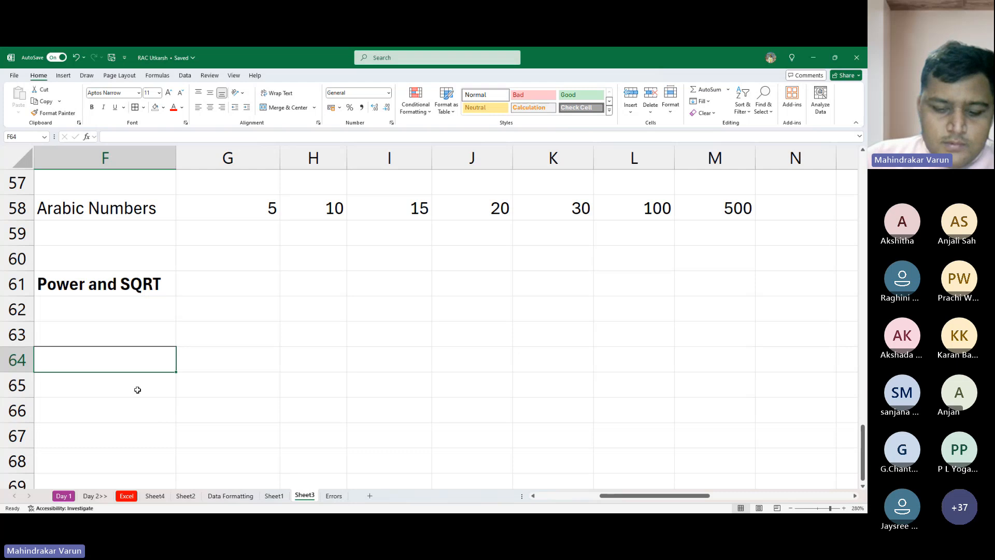
- Enter the row labels Number, Power and Result in cells F64 to F66 under the Power and SQRT heading
type("Number")
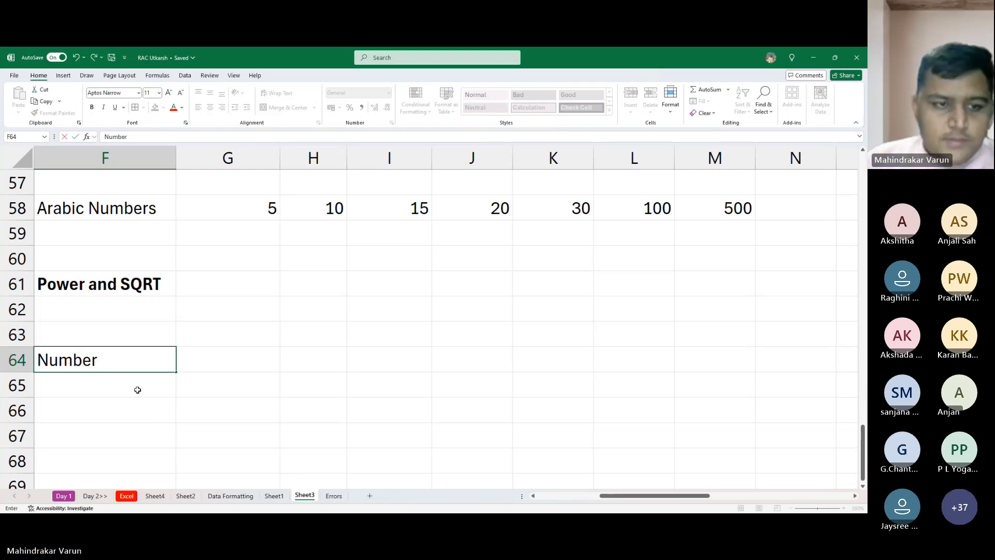
key("Return")
type("Power")
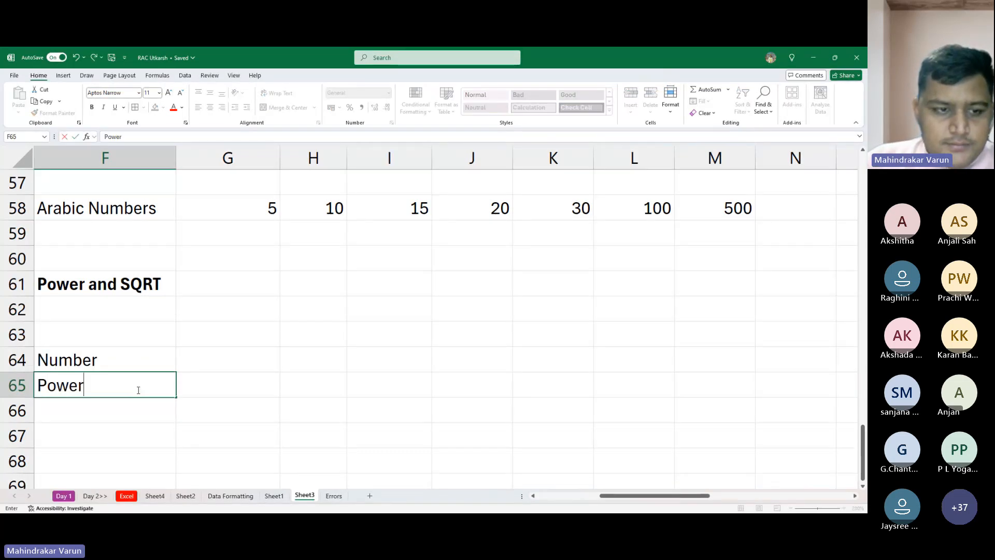
key("Return")
type("Re")
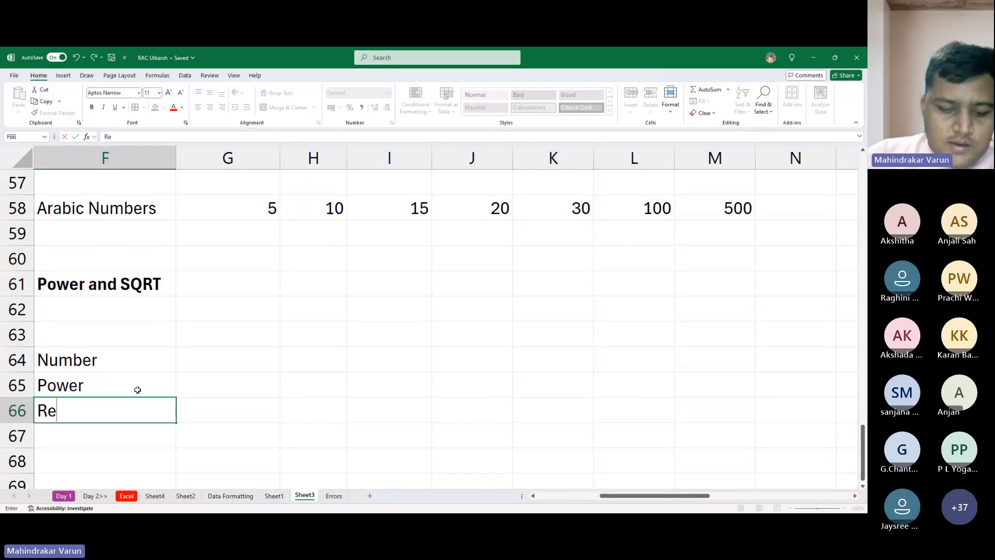
type("sulut")
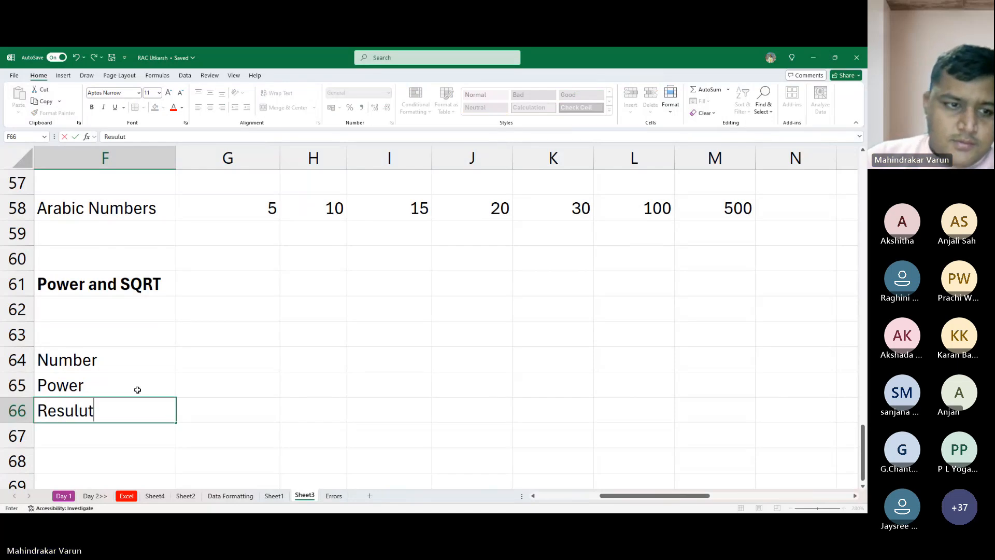
key("BackSpace")
key("BackSpace")
key("BackSpace")
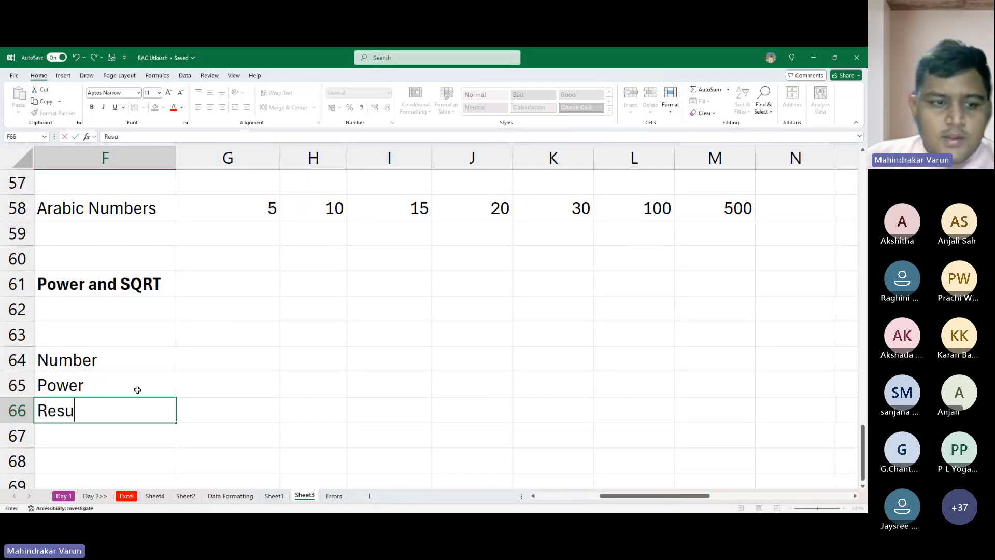
type("ly")
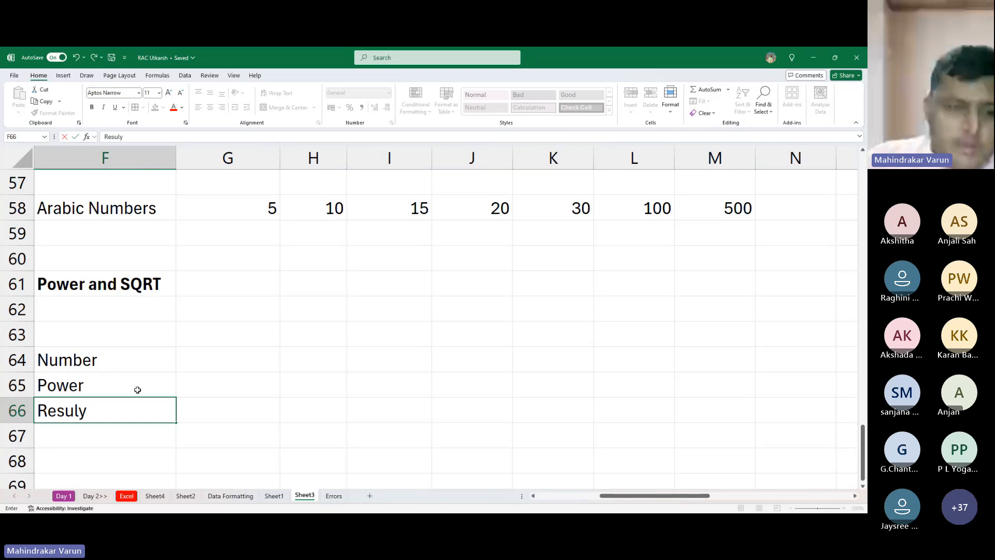
key("BackSpace")
type("t")
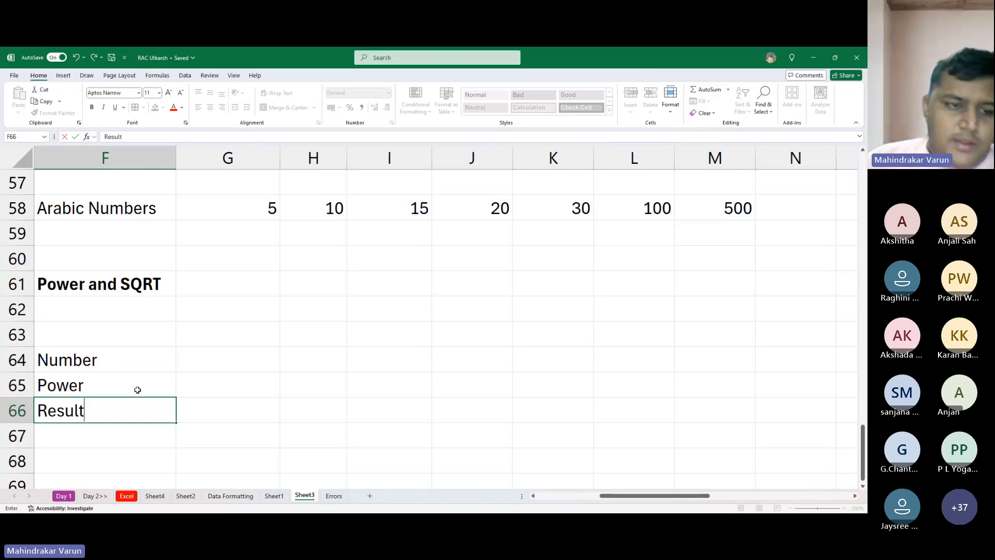
key("Return")
- Make the Result label in F66 bold
key("Up")
key("Up")
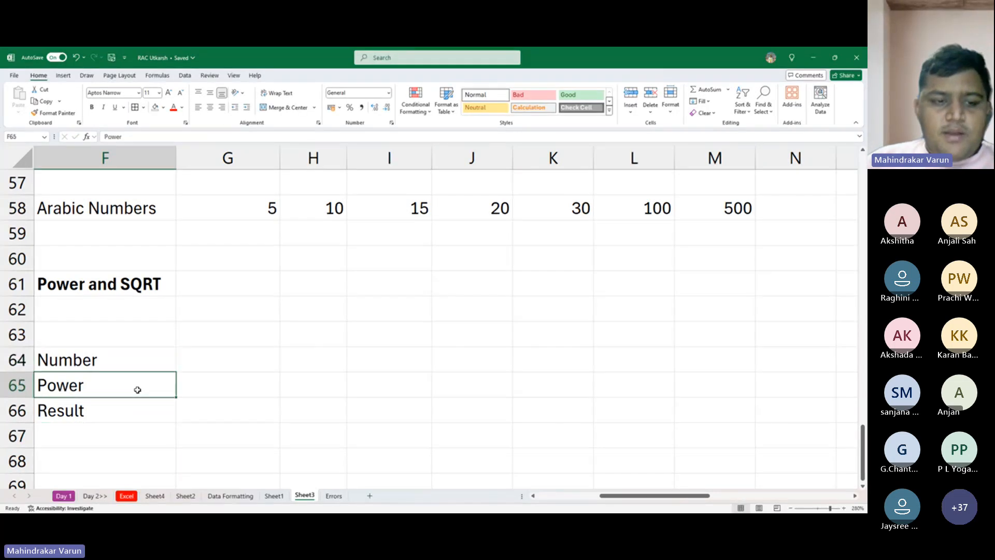
key("Down")
key("ctrl+b")
key("Right")
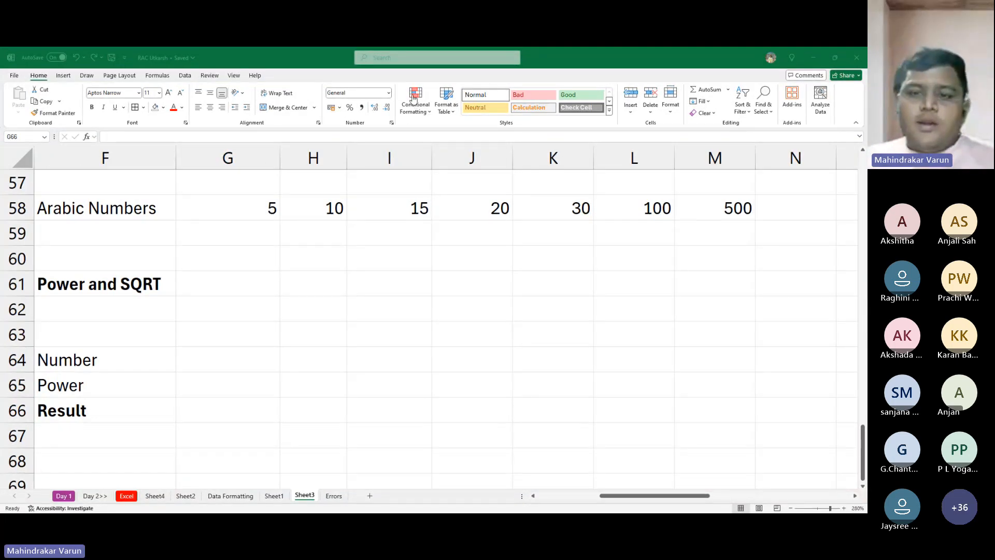
- Enter 11 as the number in G64
left_click(667, 272)
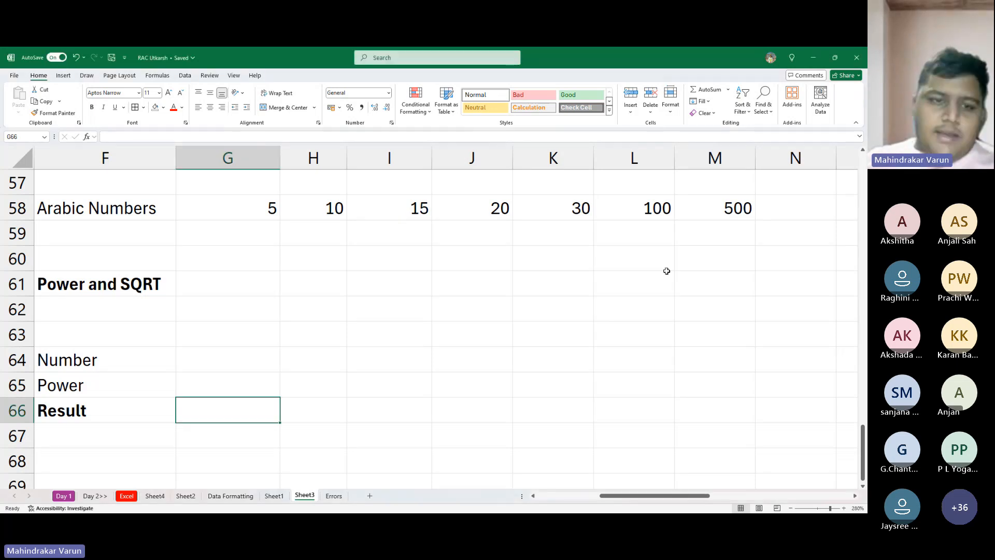
left_click(238, 366)
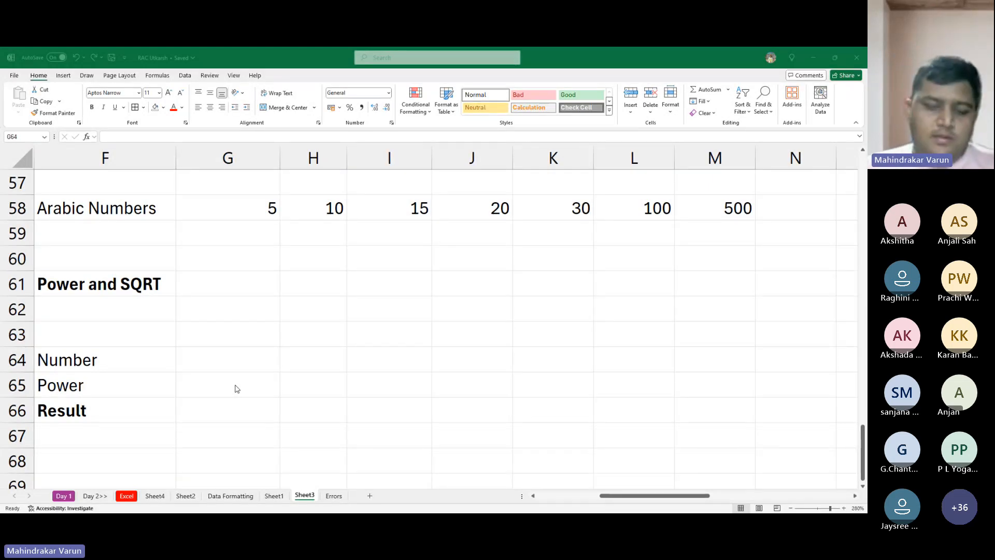
key("alt+Tab")
key("Up")
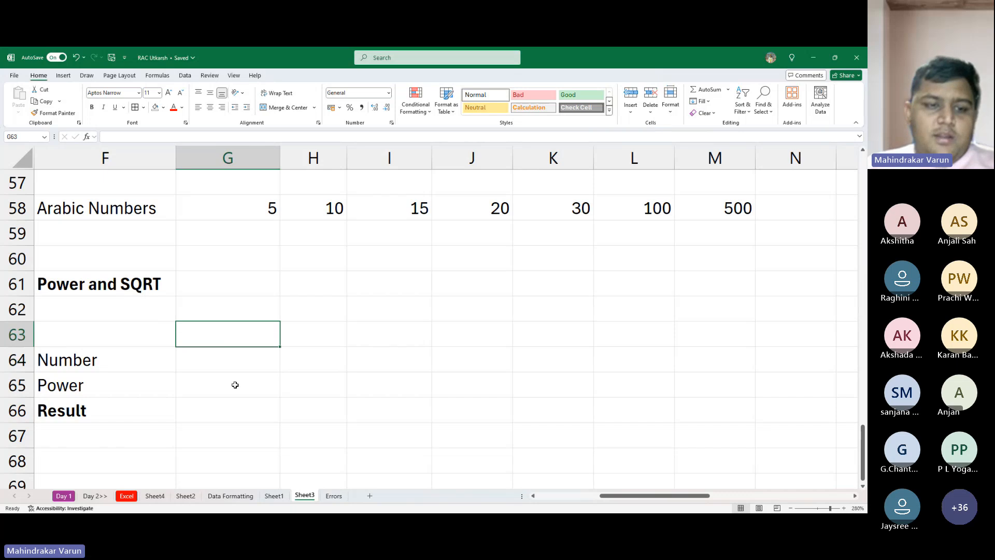
key("Down")
type("11")
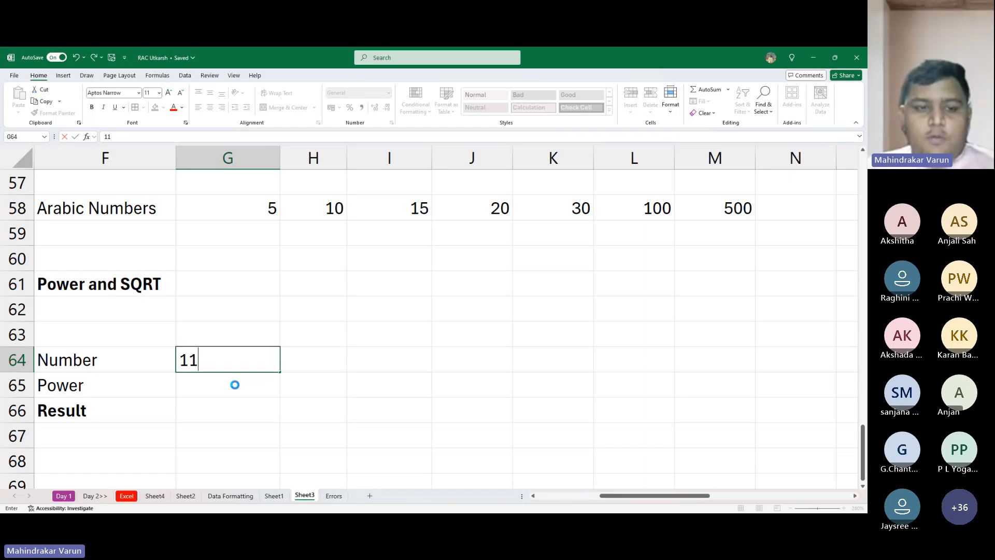
key("Return")
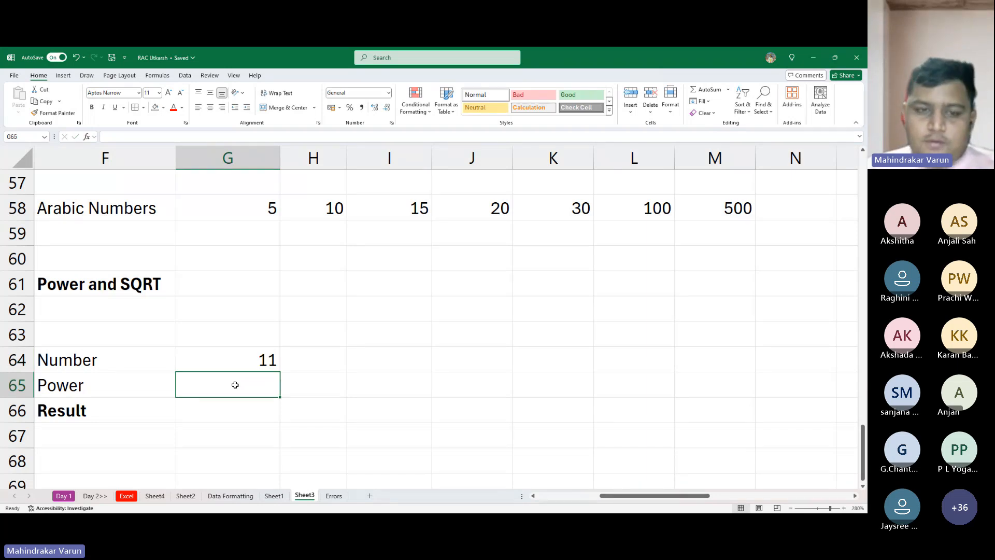
- Enter 121 in H65 as the expected answer and 2 as the power in G65
key("Right")
type("121")
key("Return")
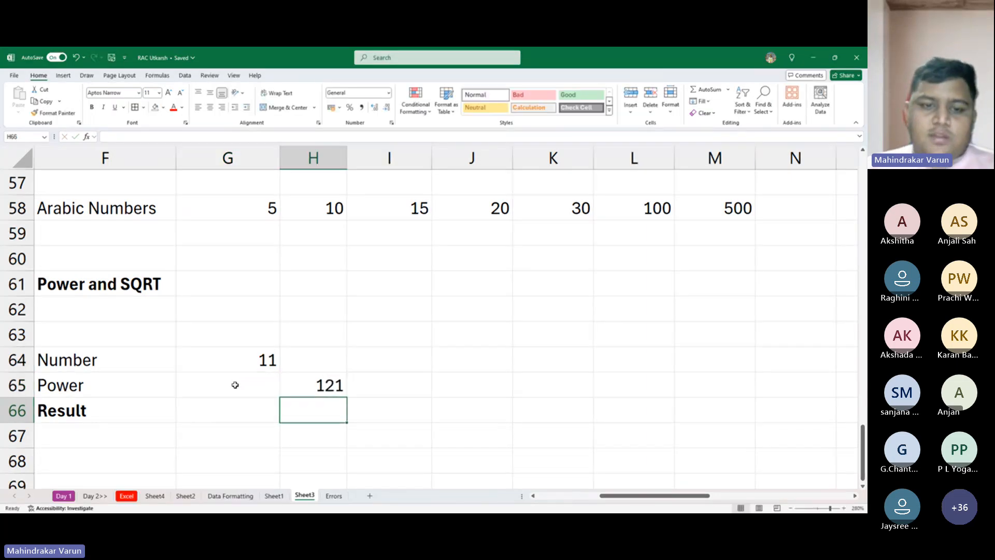
left_click(235, 384)
type("2")
key("Return")
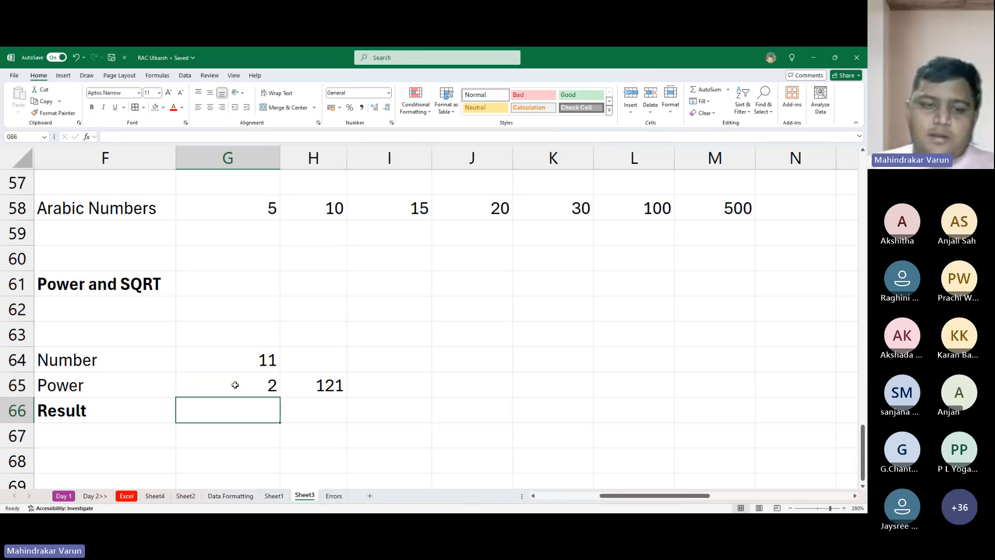
- Calculate the result in G66 with the formula =POWER(G64,G65)
key("alt+Tab")
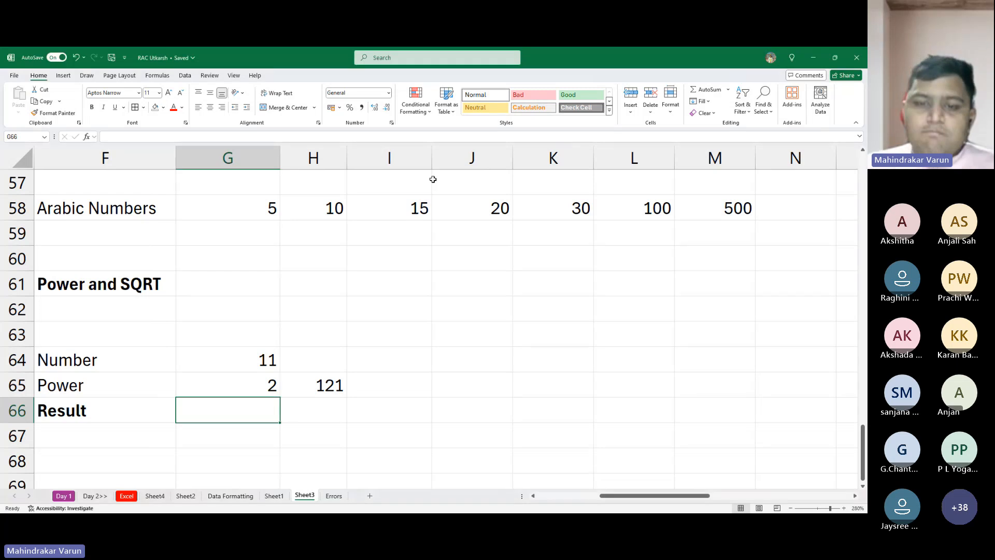
left_click(269, 393)
left_click(257, 404)
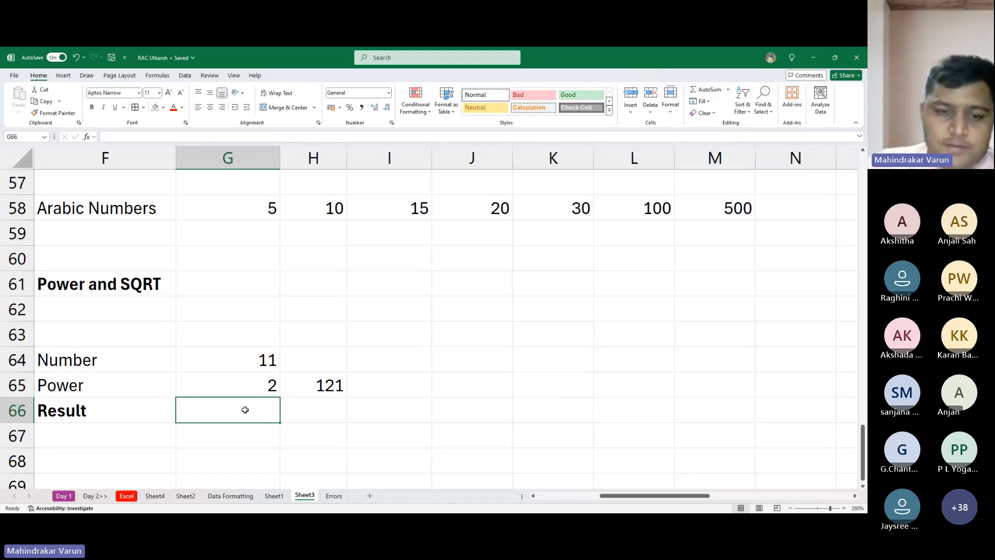
type("=")
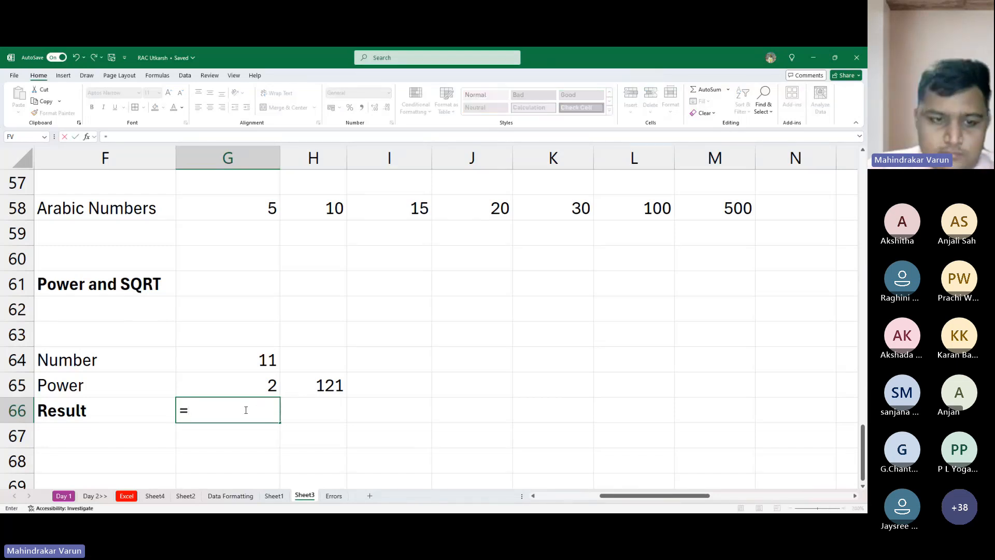
type("power")
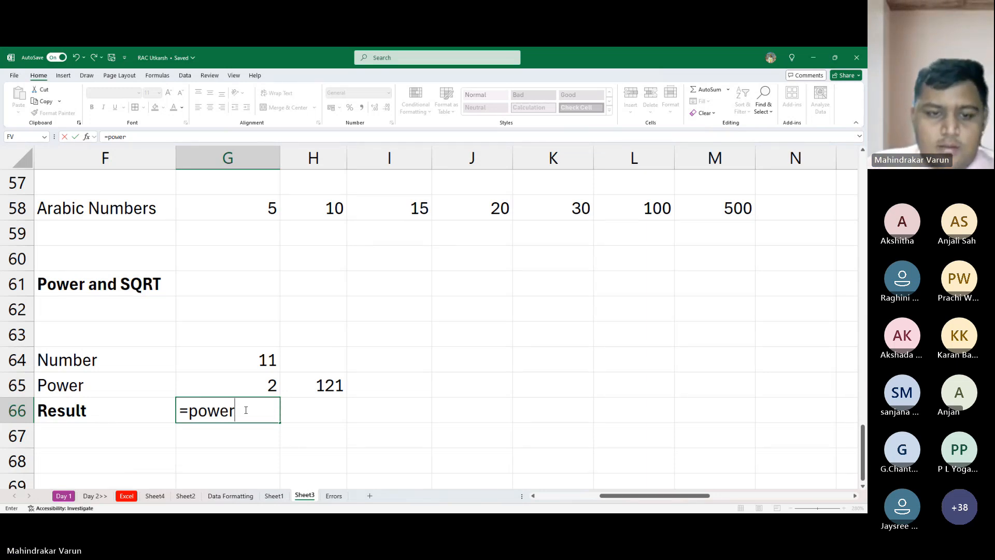
key("Tab")
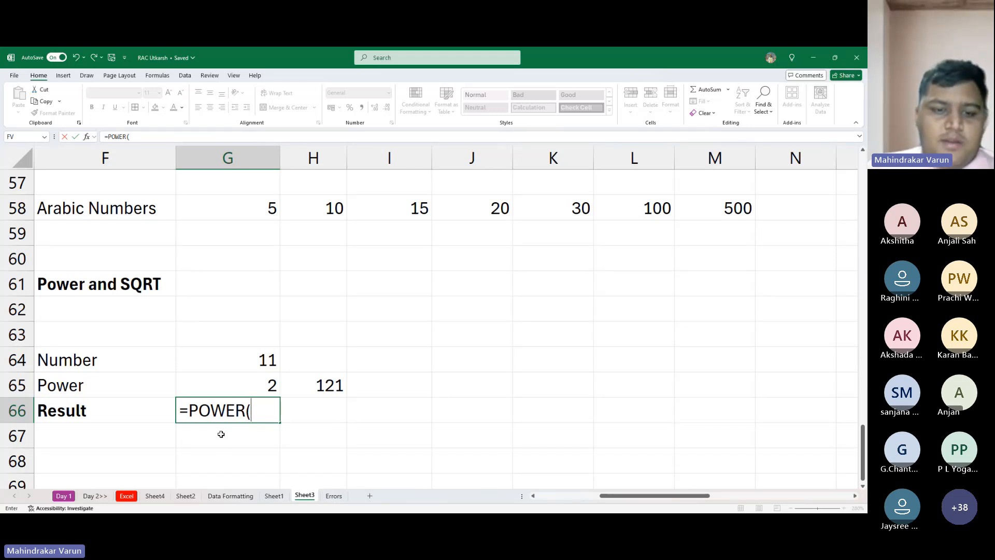
left_click(252, 359)
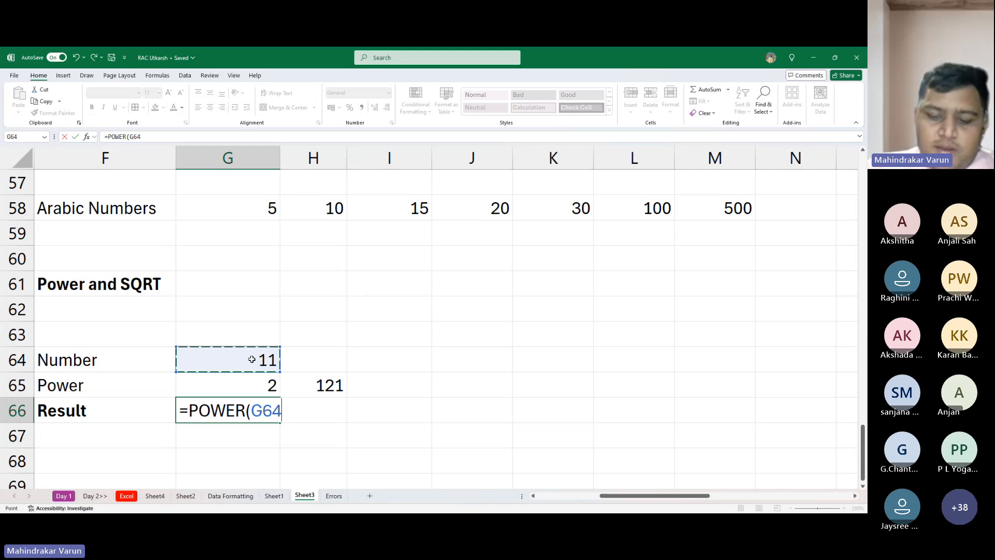
type(",")
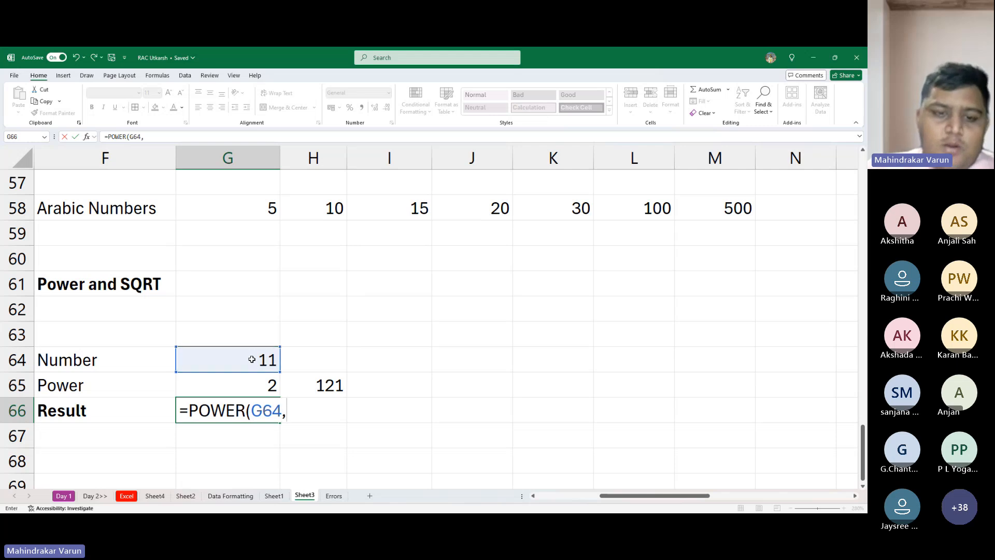
left_click(235, 387)
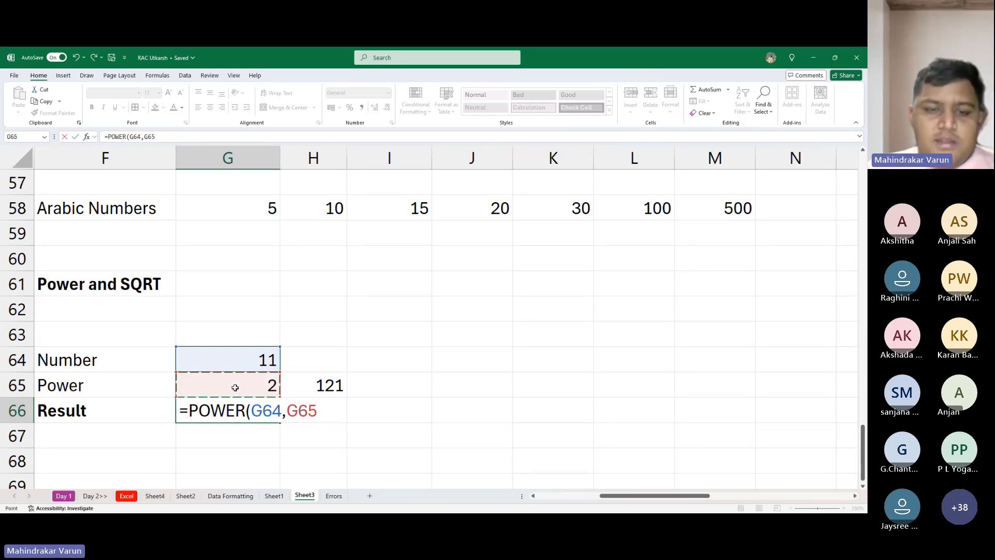
type(")")
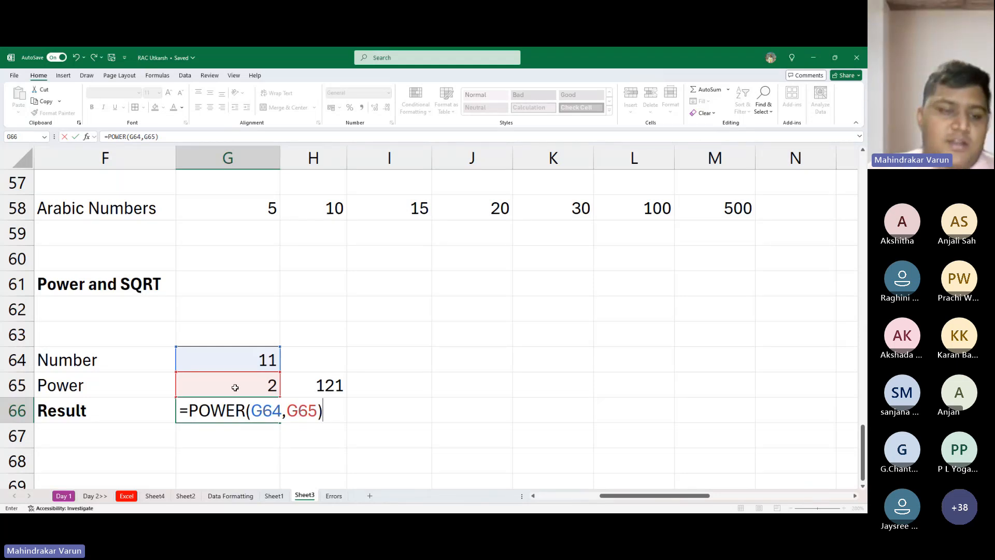
key("Return")
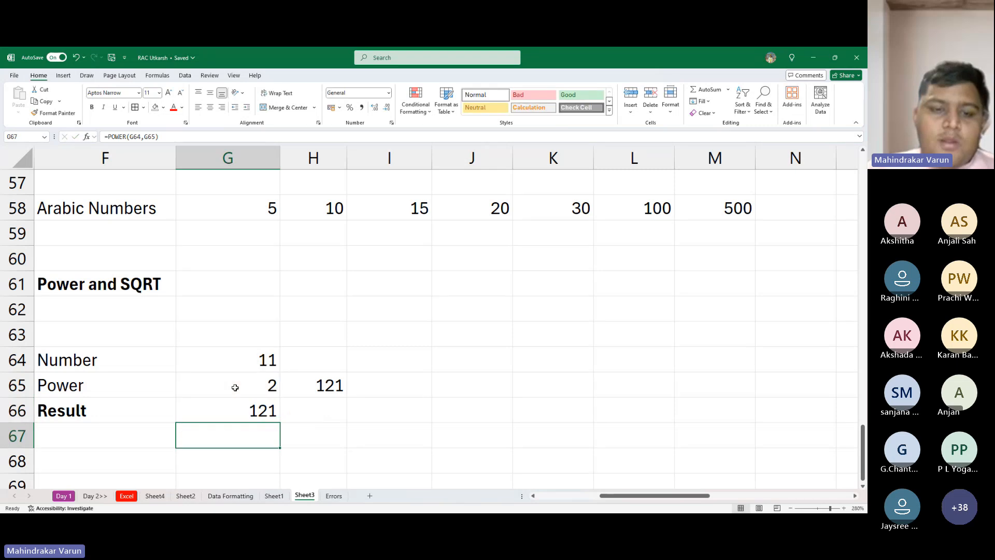
- Clear the expected answer from H65 and set the number in G64 to 2
left_click(340, 388)
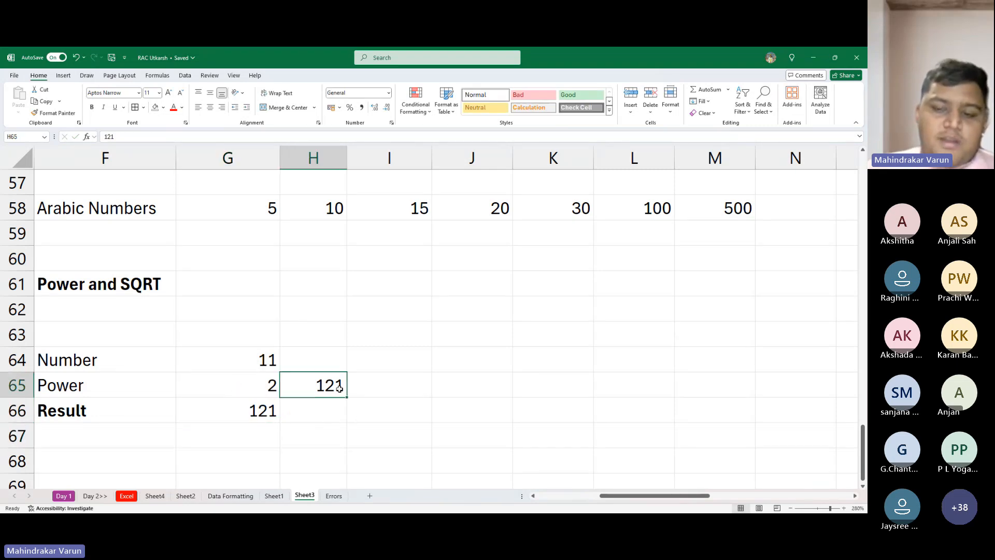
key("Delete")
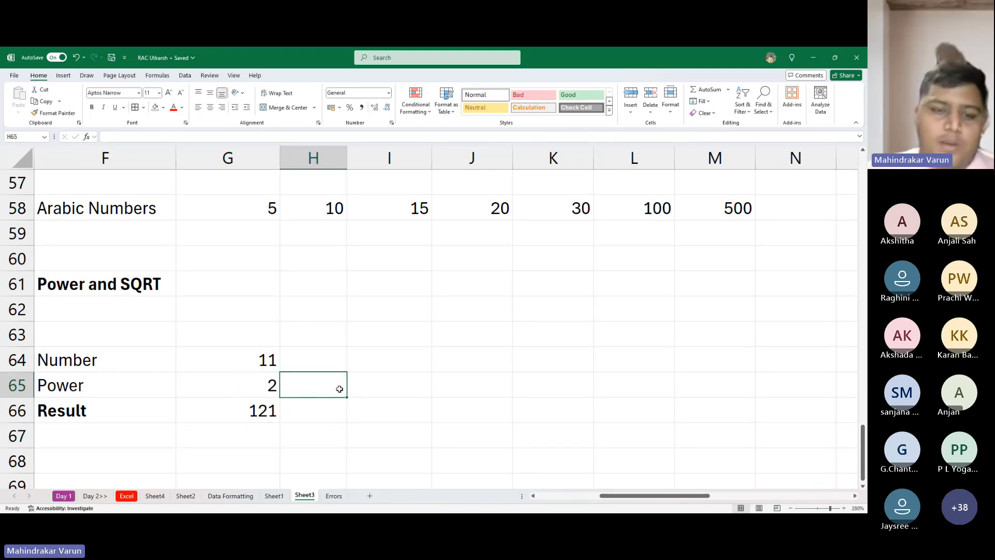
left_click(263, 363)
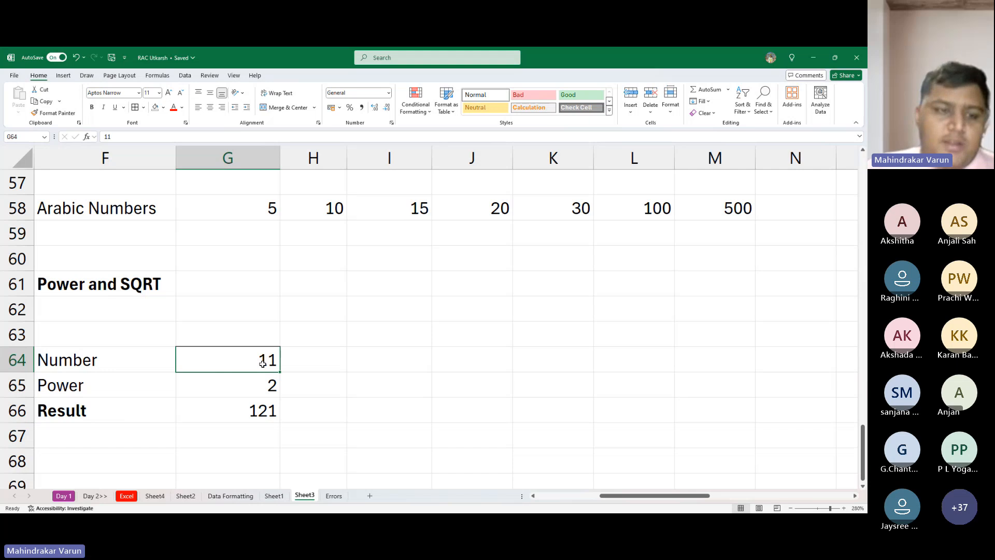
type("2")
key("Return")
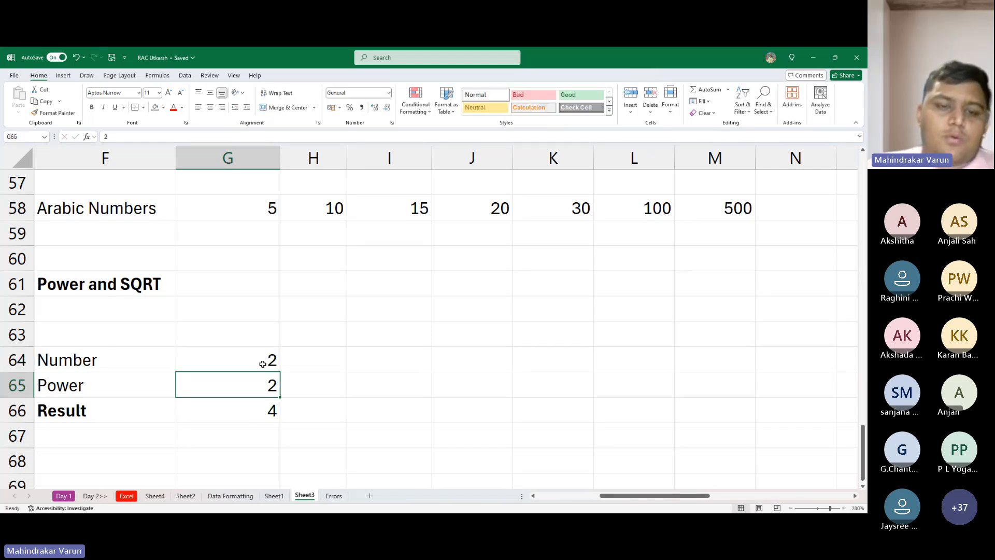
- Test the POWER formula with other inputs by setting the number in G64 to 6, followed by 5
left_click(262, 363)
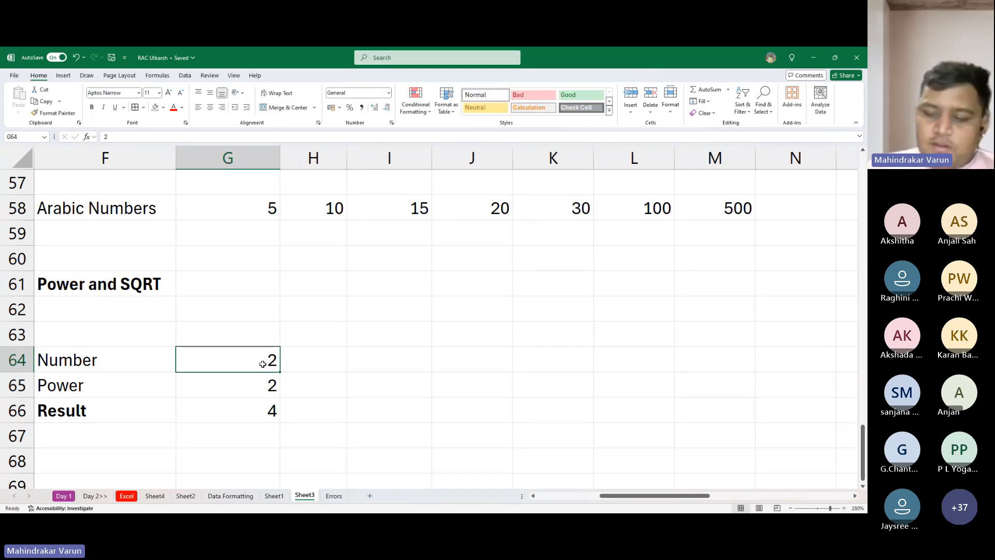
type("6")
key("Return")
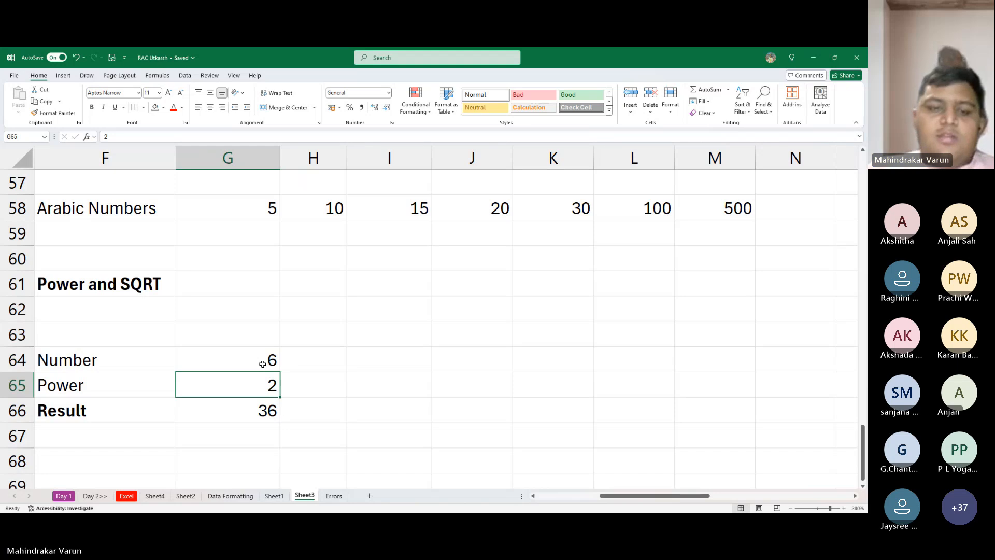
left_click(262, 363)
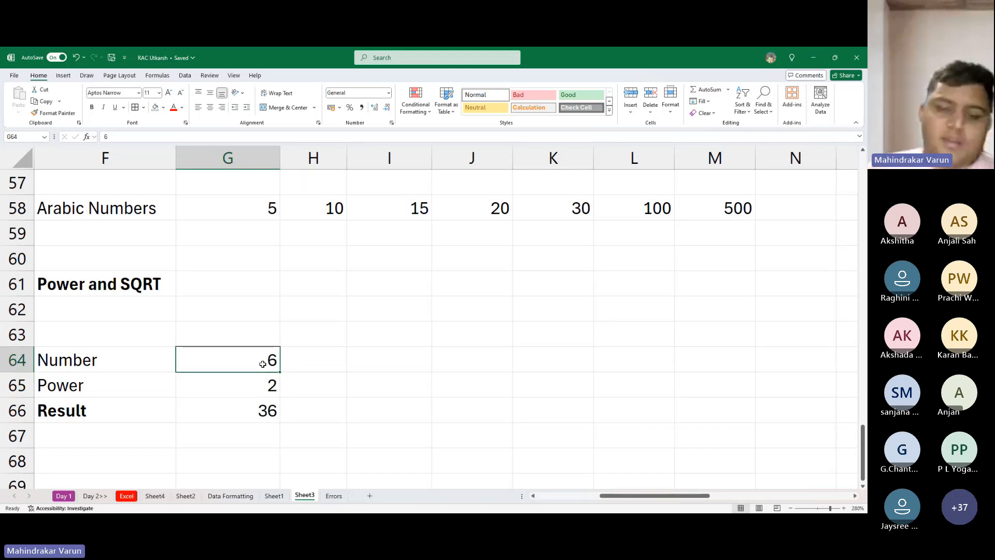
type("5")
key("Return")
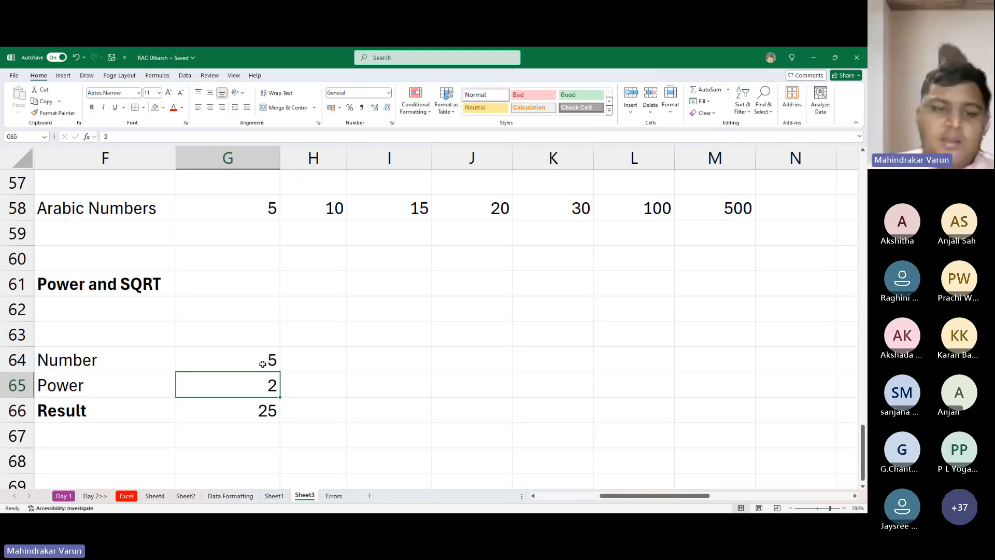
left_click(262, 363)
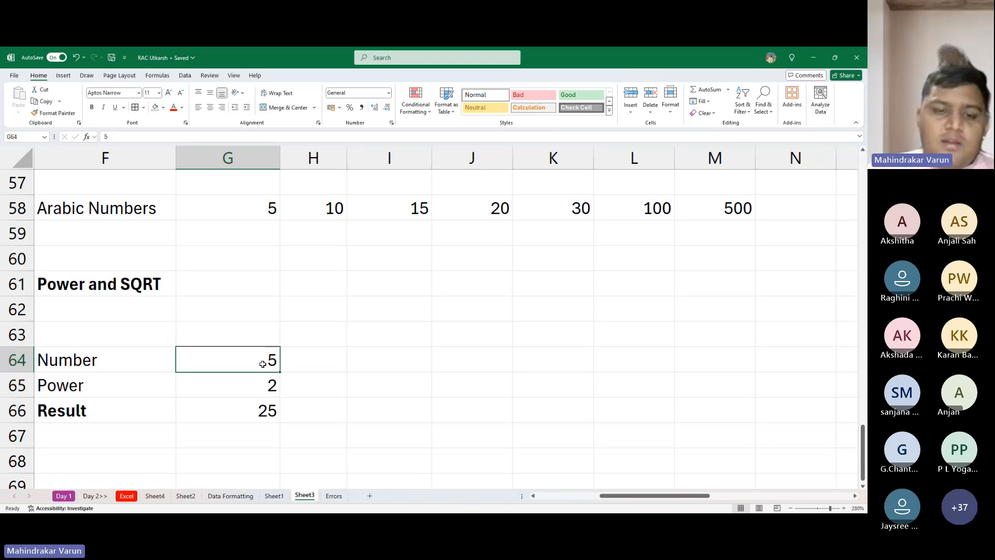
- Test the POWER formula by setting the number in G64 to 25
type("25")
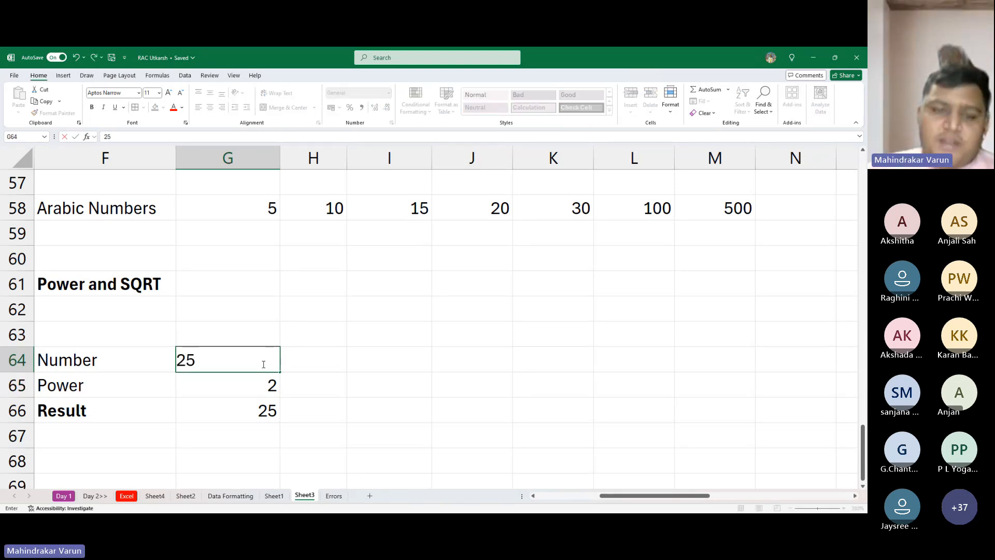
key("Return")
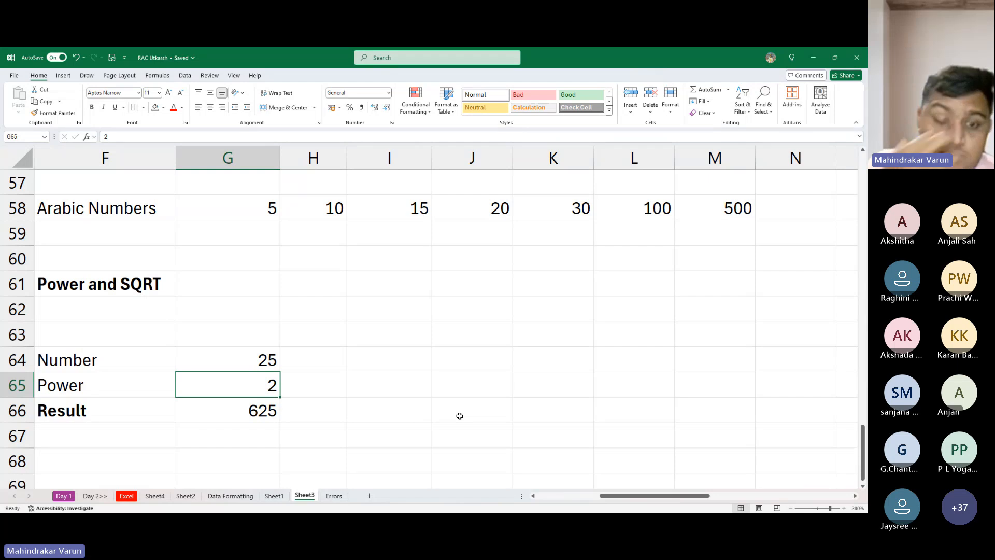
key("alt+Tab")
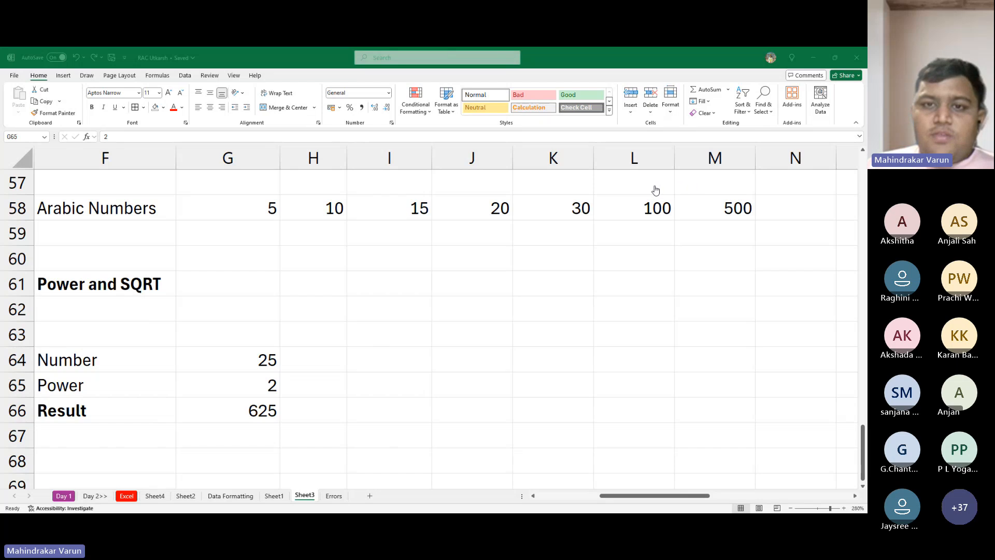
key("alt+Tab")
scroll(192, 352, "down", 2)
scroll(211, 406, "up", 3)
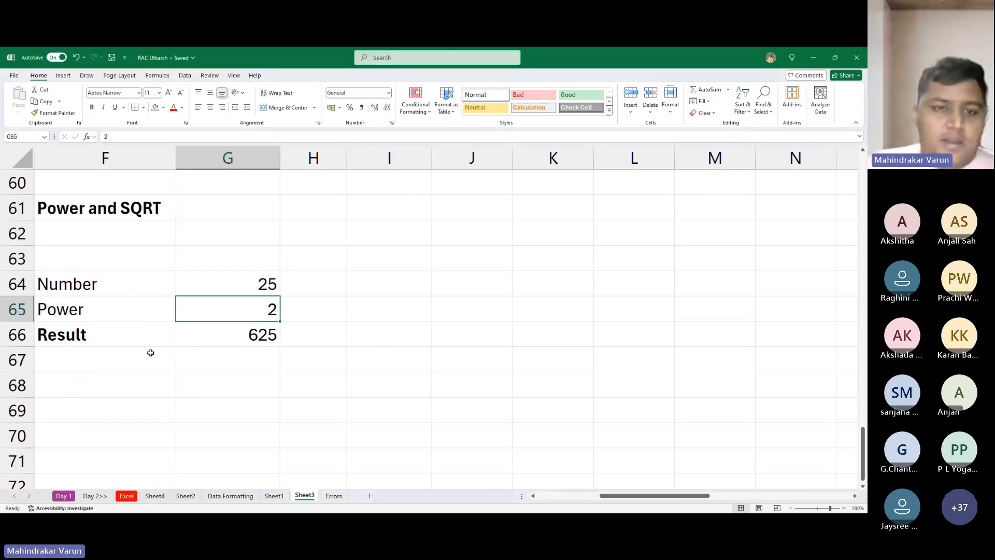
- Label cell F68 as SQRT, two rows below the Result label
scroll(291, 334, "down", 3)
left_click(106, 329)
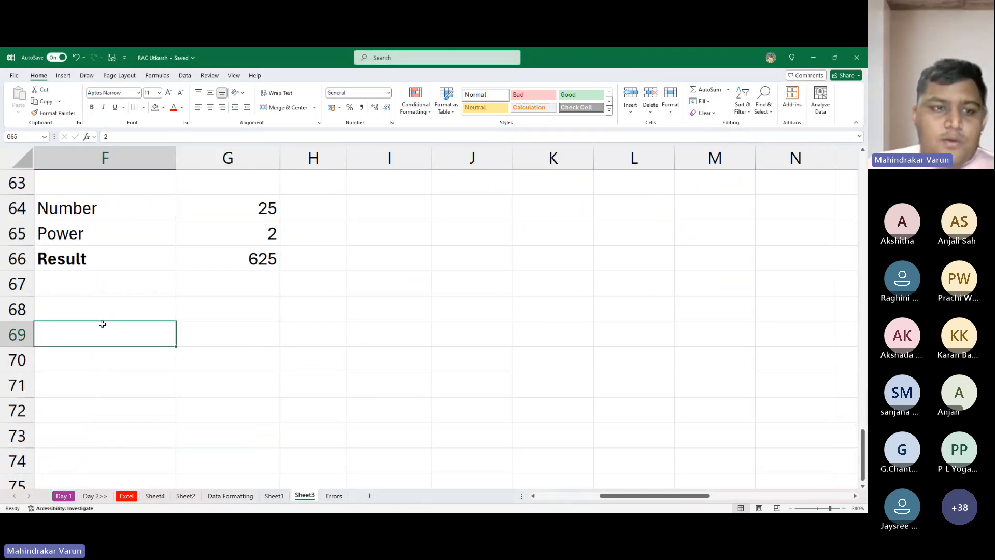
left_click(119, 302)
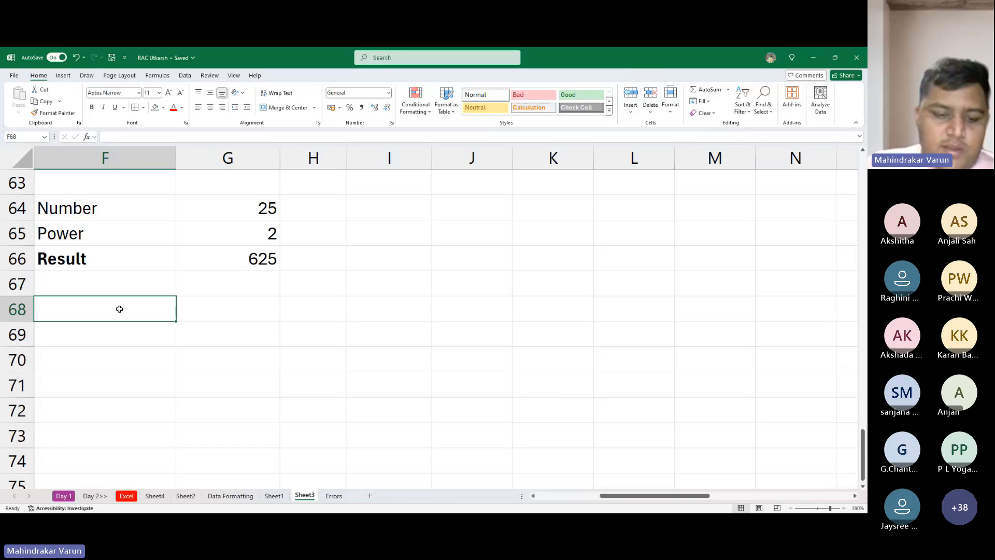
type("SQRT")
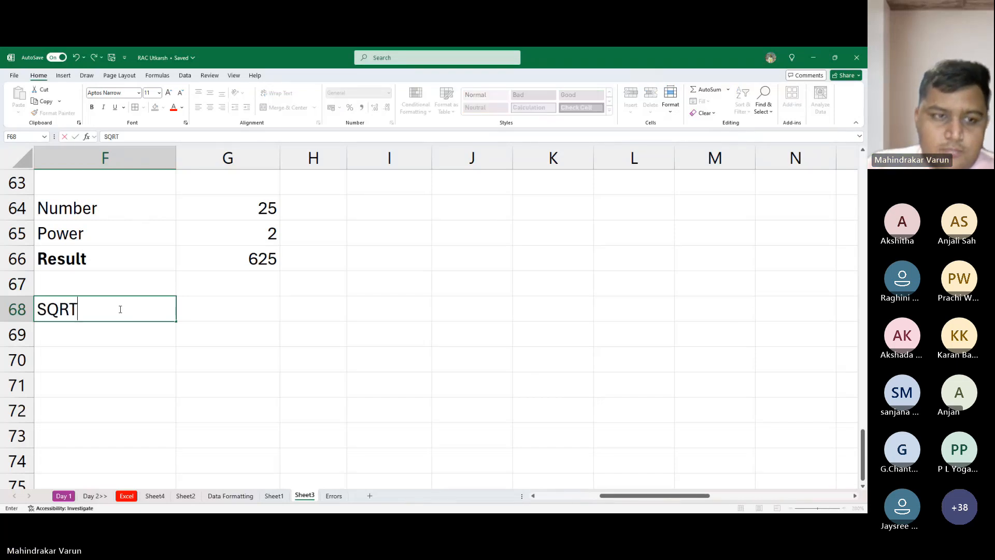
key("Tab")
- Calculate the square root of the power result in G68 with =SQRT(G66) and check the formula
type("=sqrt")
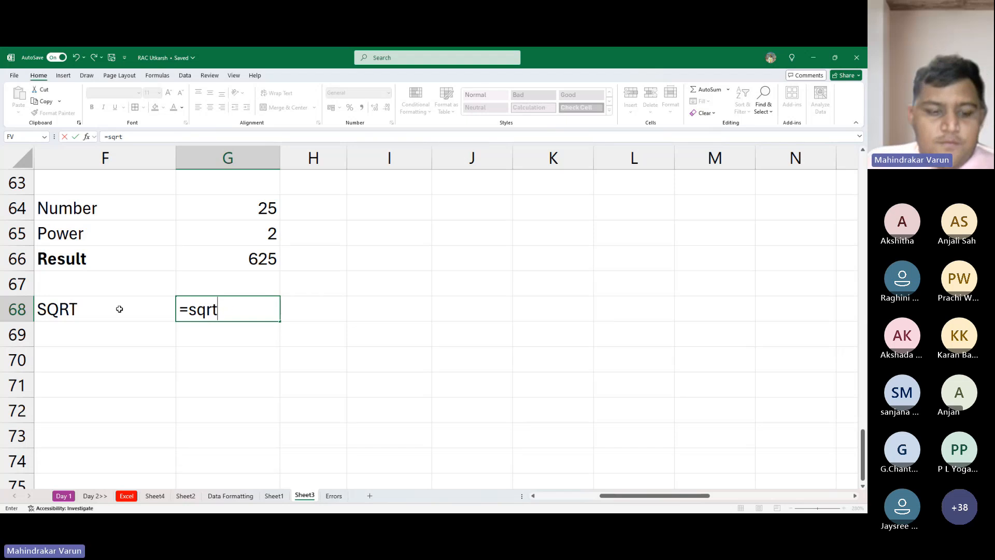
key("Tab")
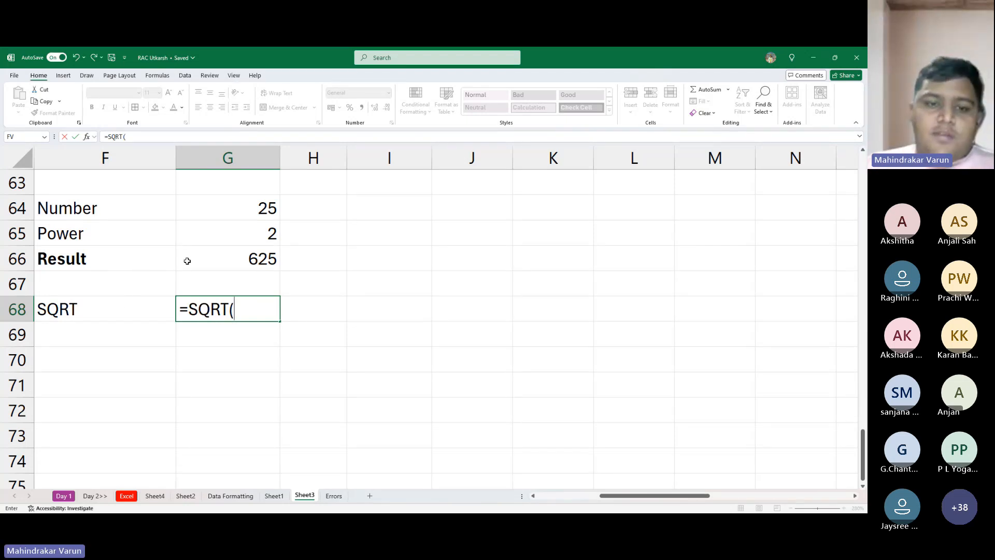
left_click(269, 260)
type(")")
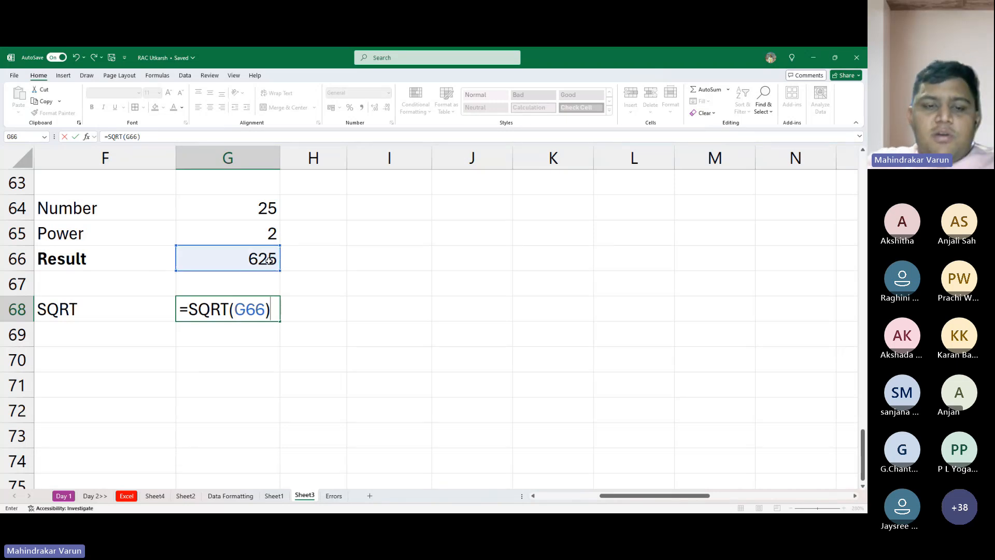
key("alt+Tab")
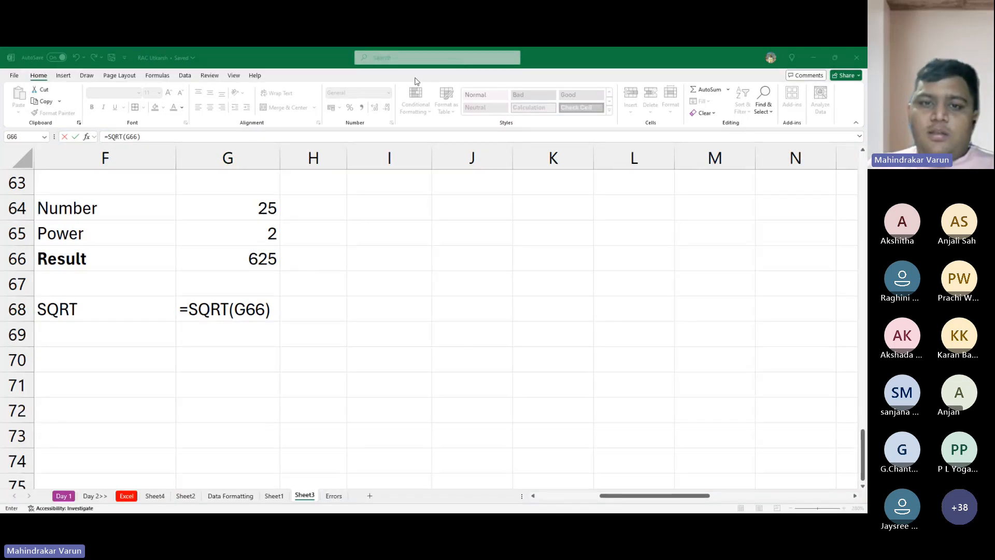
left_click(668, 353)
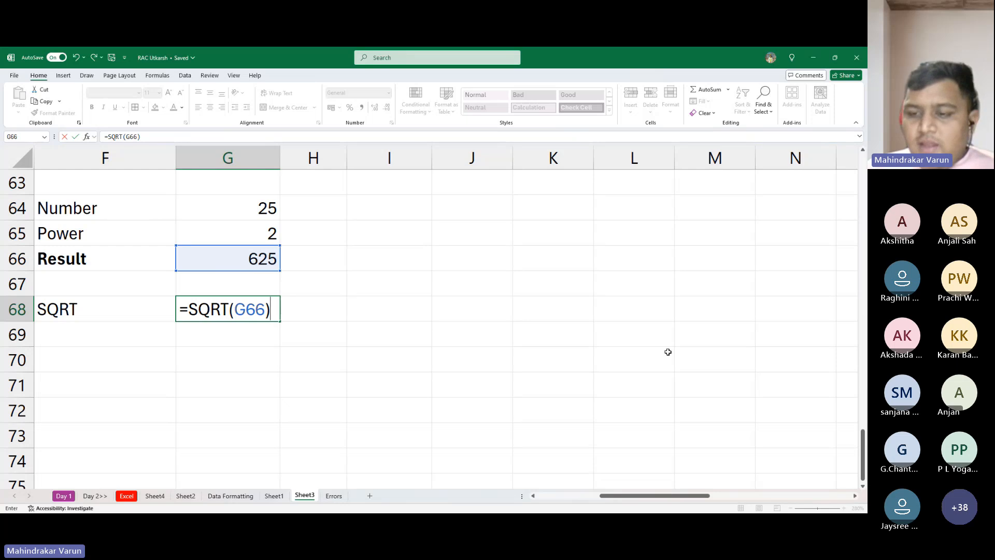
key("Return")
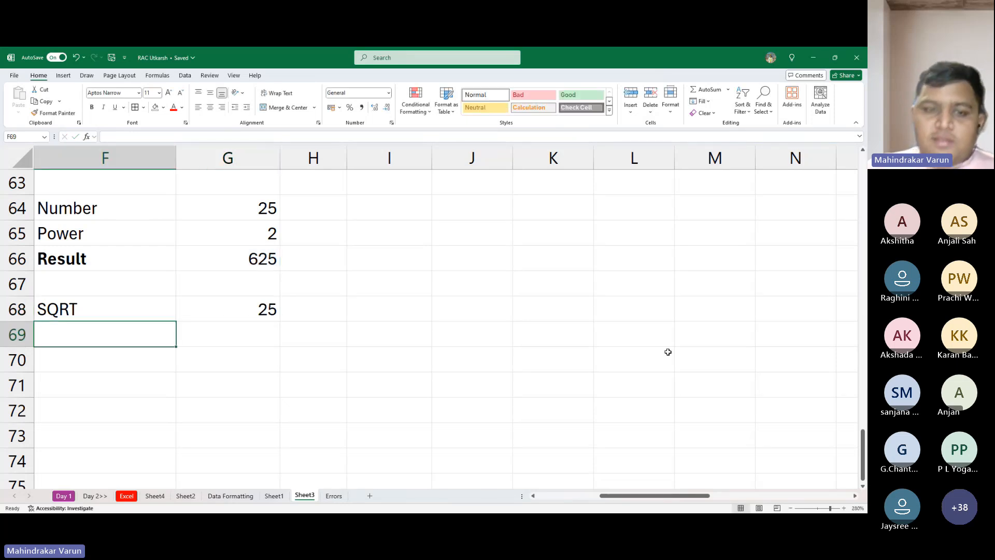
left_click(256, 308)
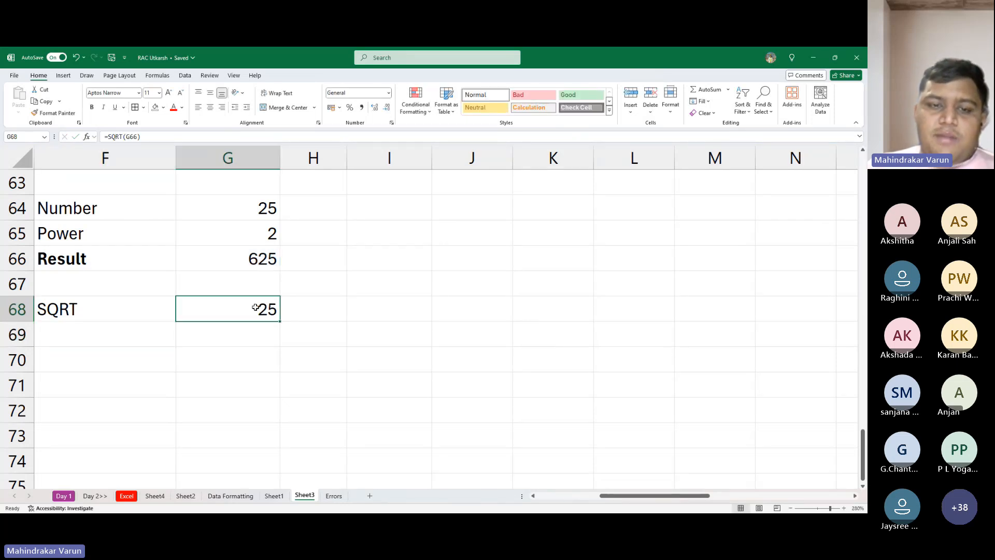
double_click(256, 308)
key("Escape")
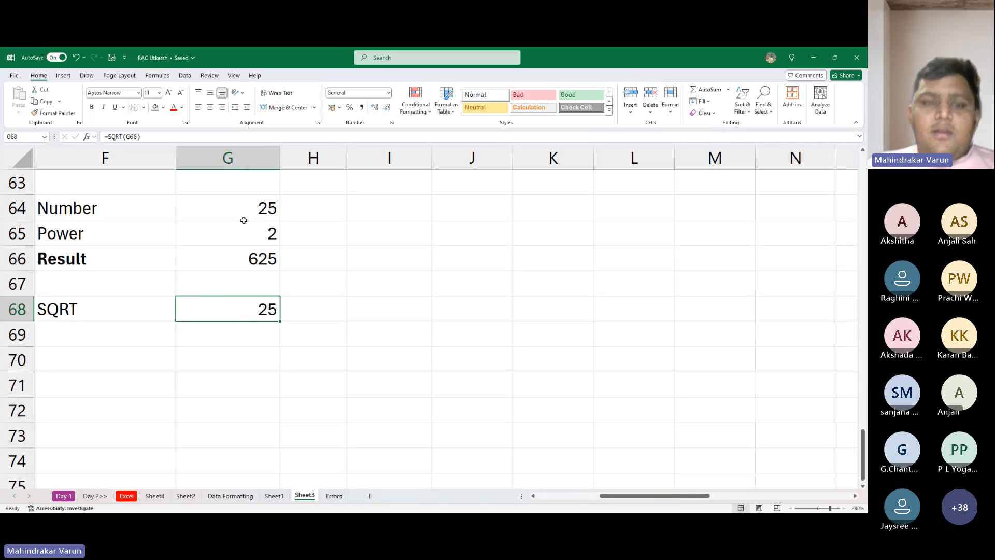
- Set the number in G64 to 50 and check the POWER and SQRT results
left_click(245, 202)
type("50")
key("Return")
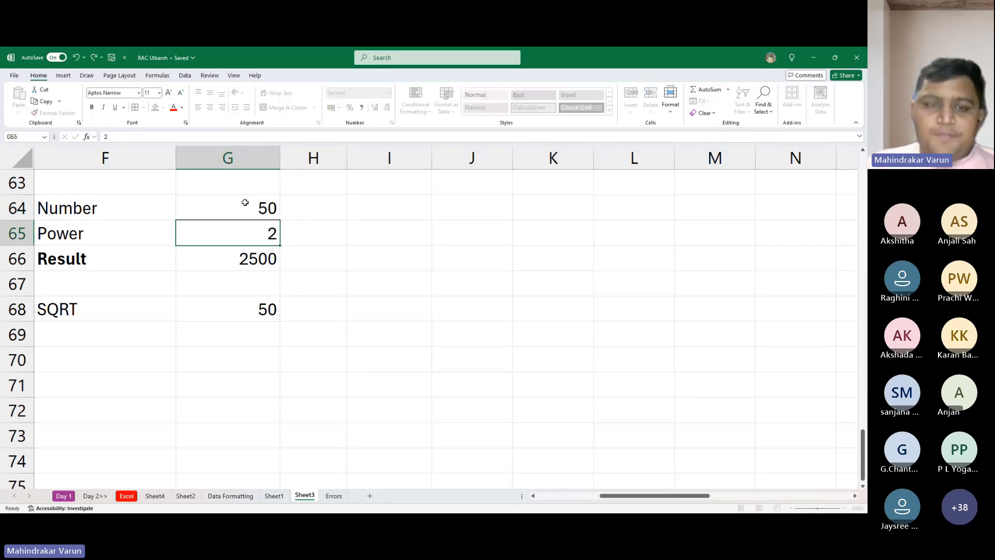
key("Down")
key("Down")
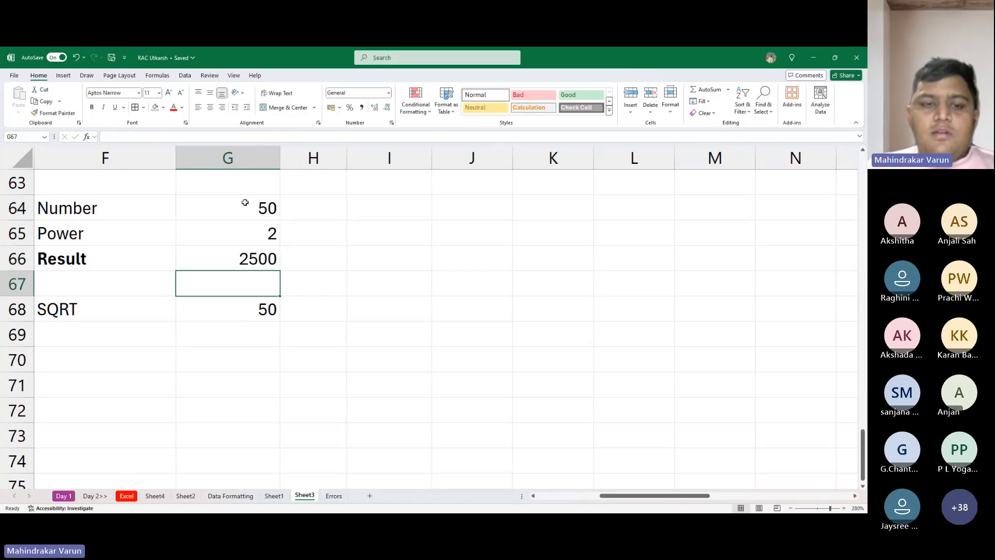
key("Up")
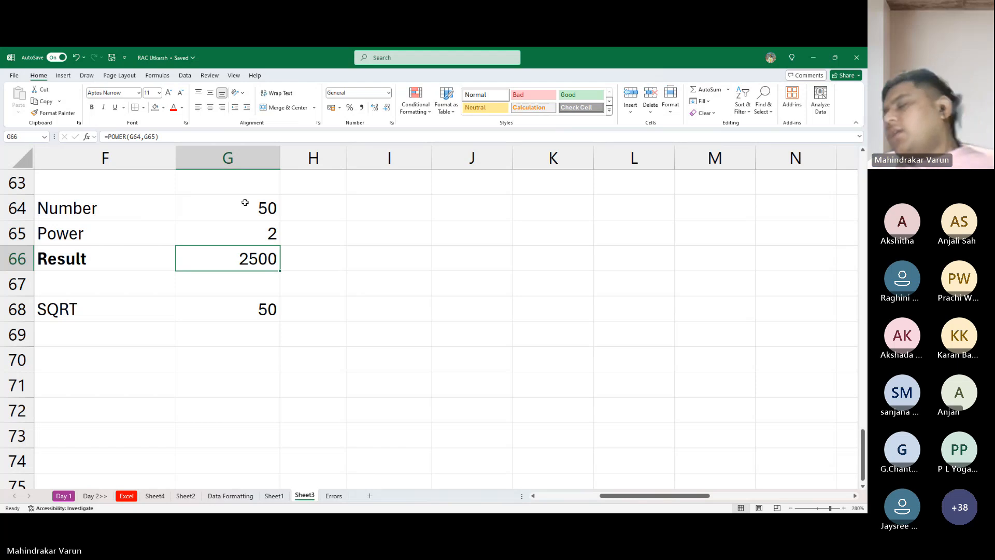
key("Down")
key("Down")
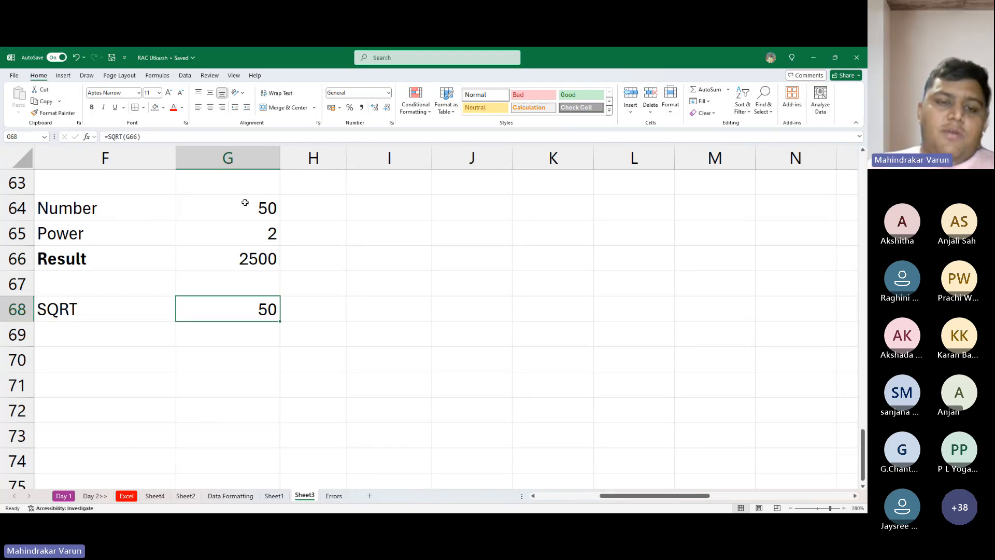
key("Up")
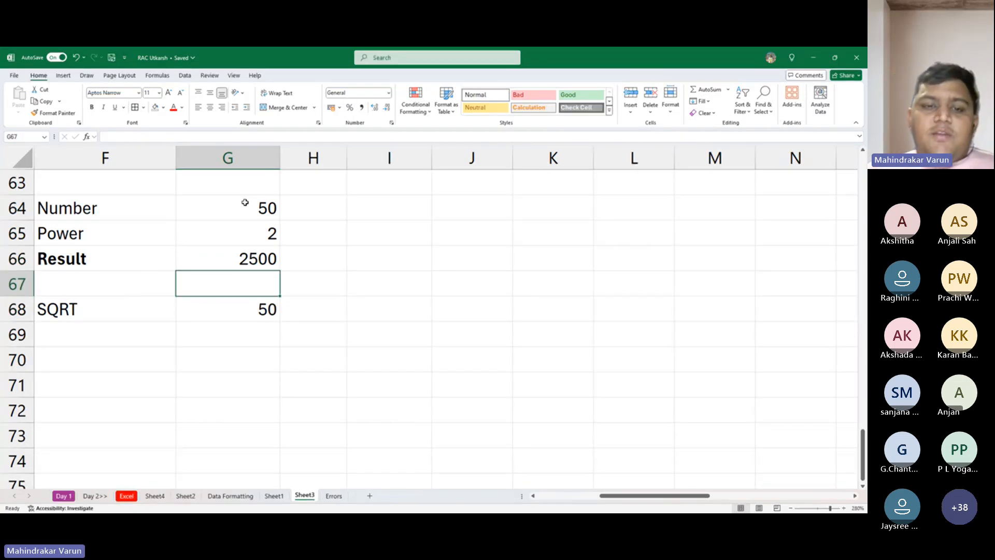
- Test the formulas with a power of 3 in G65, and set the power back to 2
key("Up")
key("Up")
type("3")
key("Return")
key("Up")
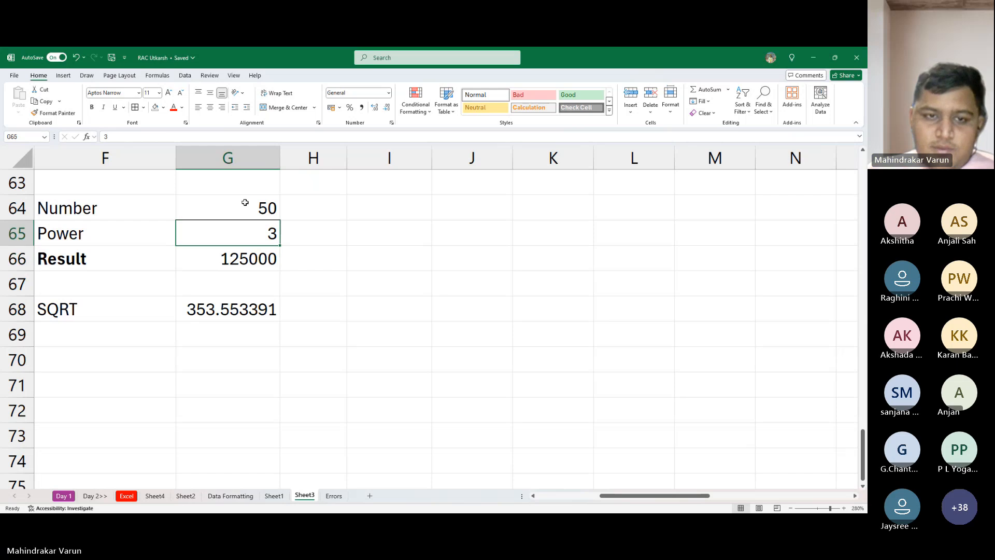
type("2")
key("Return")
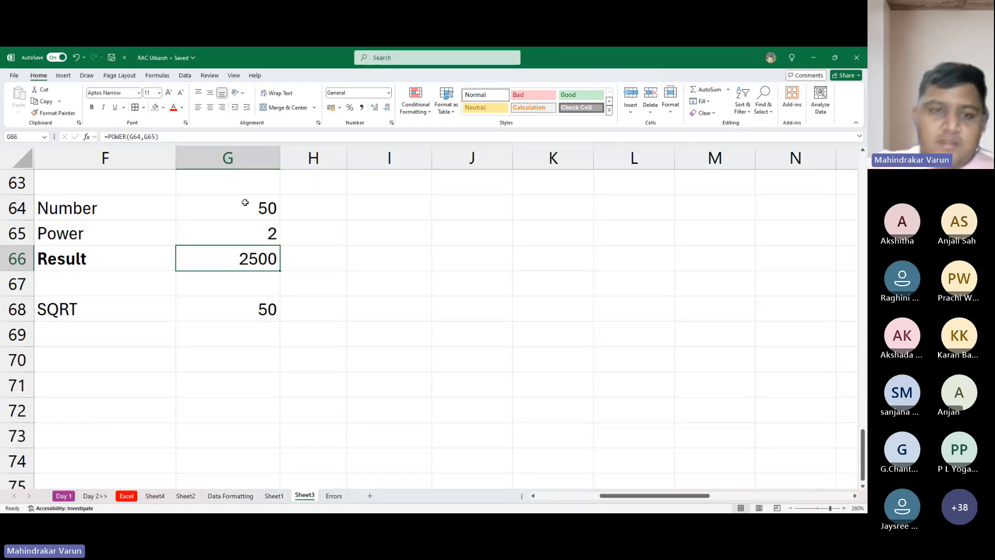
key("Up")
type("3")
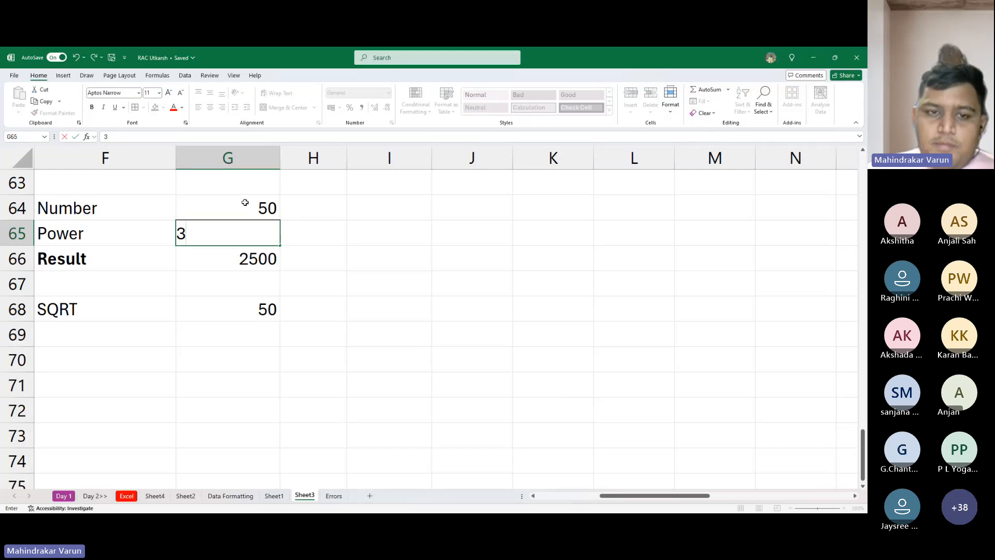
key("Escape")
- Go through the number, power and result cells and inspect the SQRT formula in G68
key("Up")
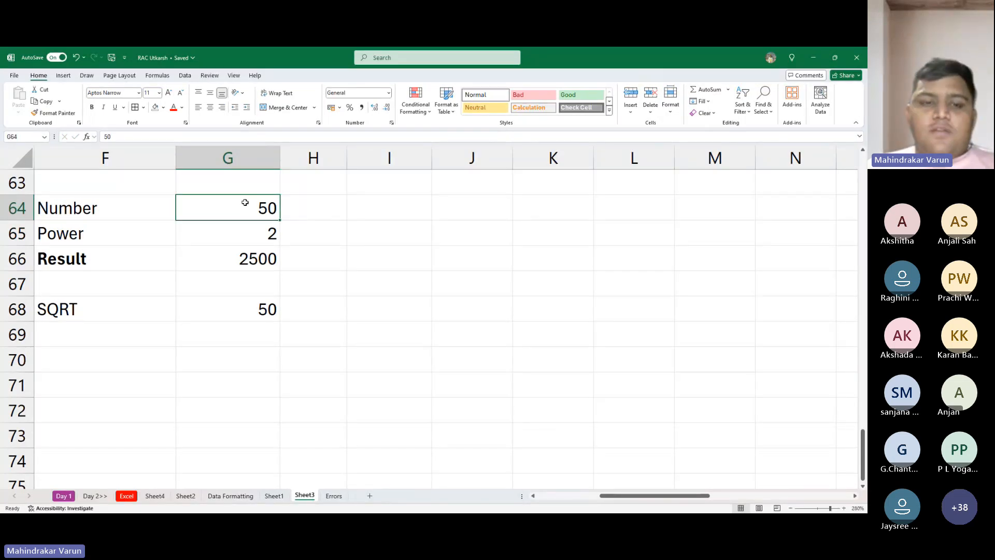
key("Down")
key("Down")
key("Down")
key("Down")
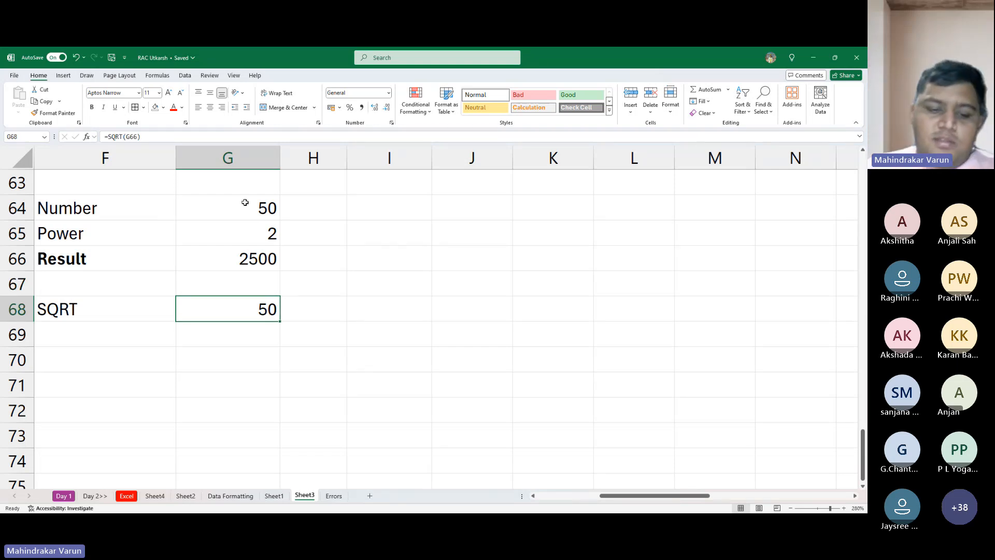
key("F2")
key("Return")
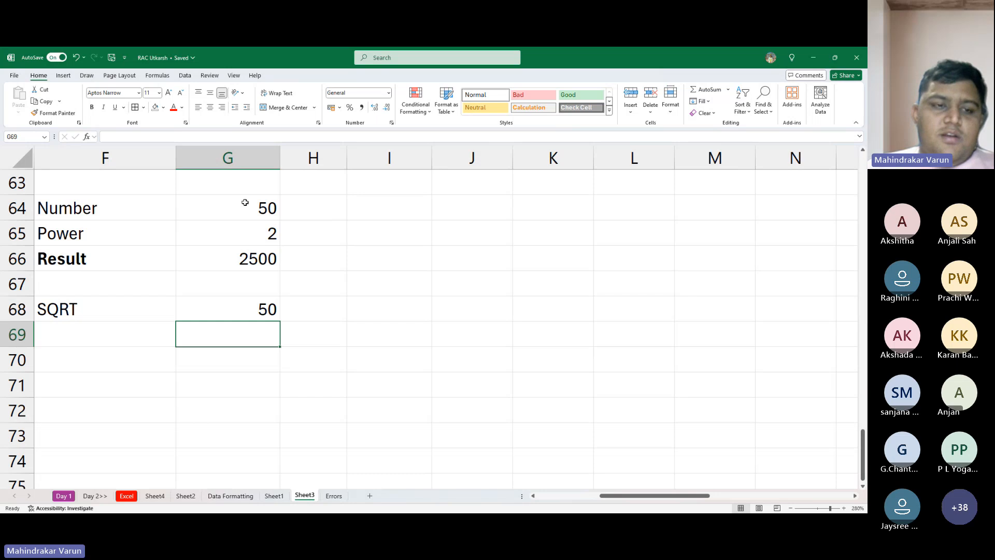
key("Down")
key("Down")
key("Down")
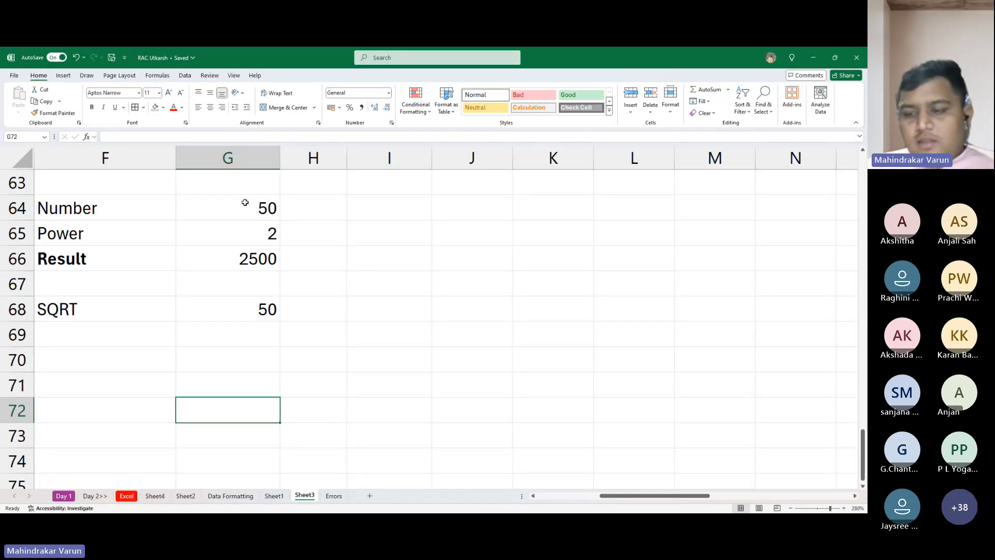
key("Left")
key("Left")
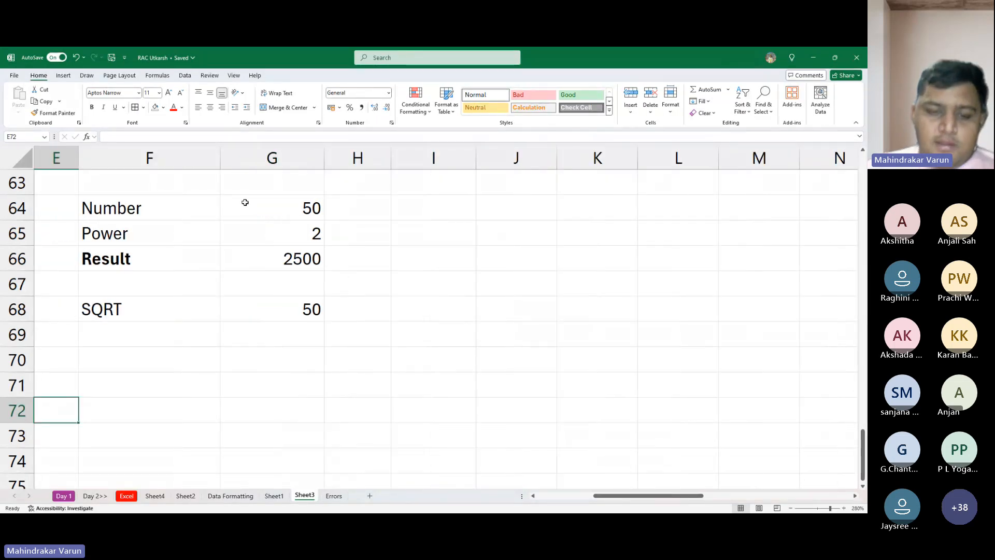
key("Up")
key("Up")
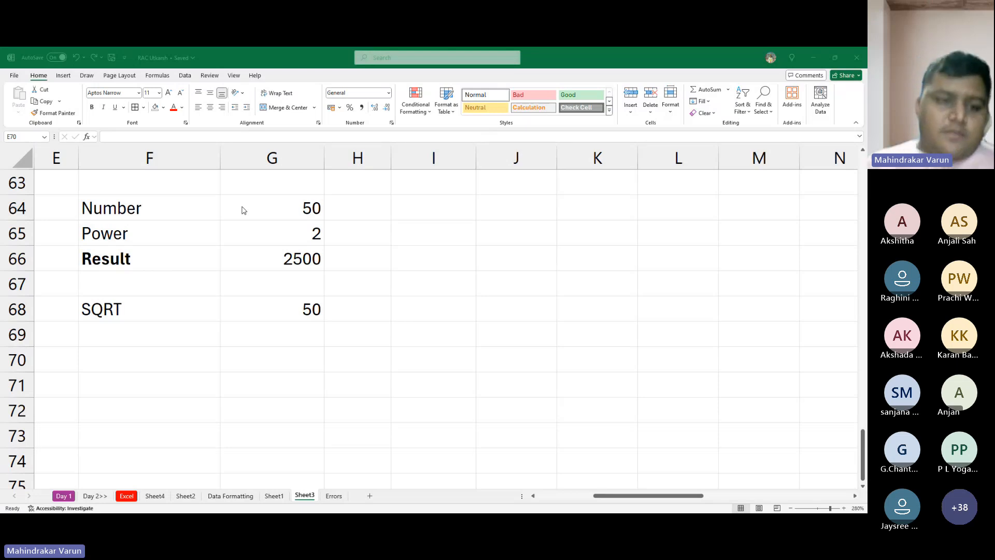
- Test both formulas by setting the number in G64 to 625, followed by 25
left_click(297, 210)
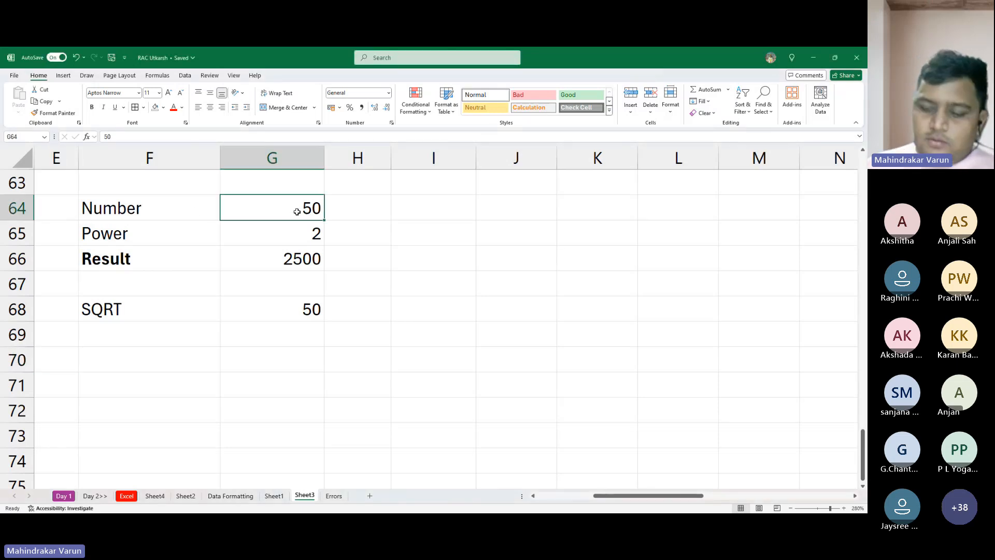
type("625")
key("Return")
left_click(296, 209)
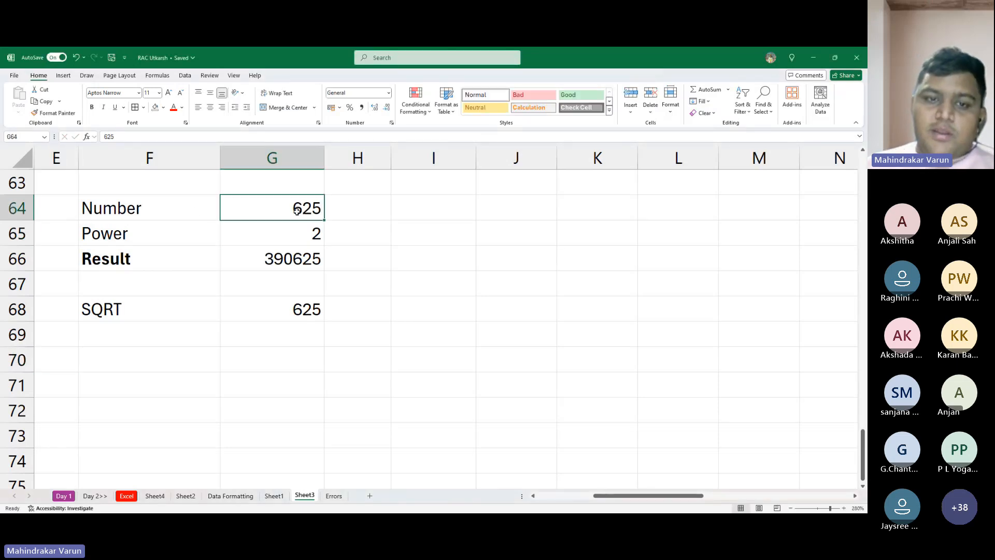
type("25")
key("Return")
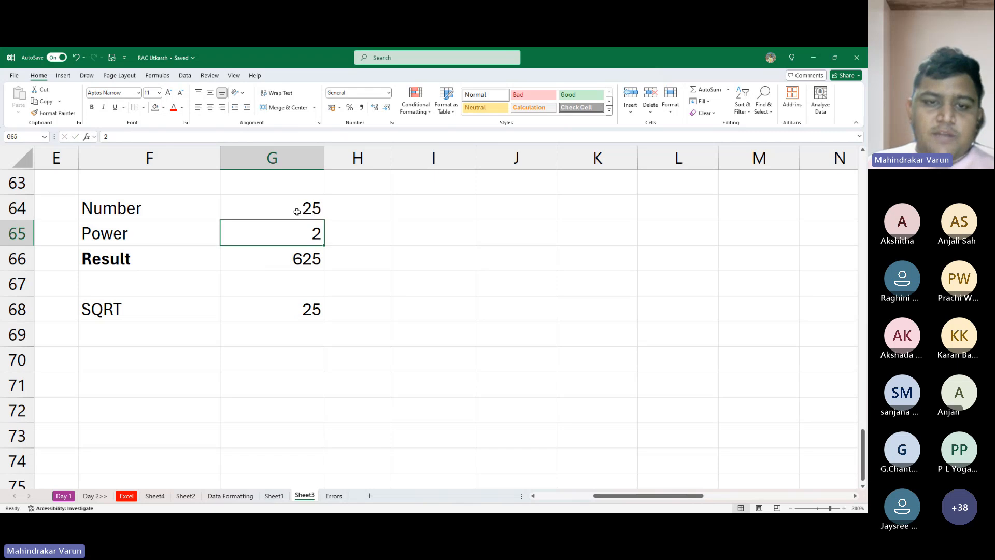
key("alt+Tab")
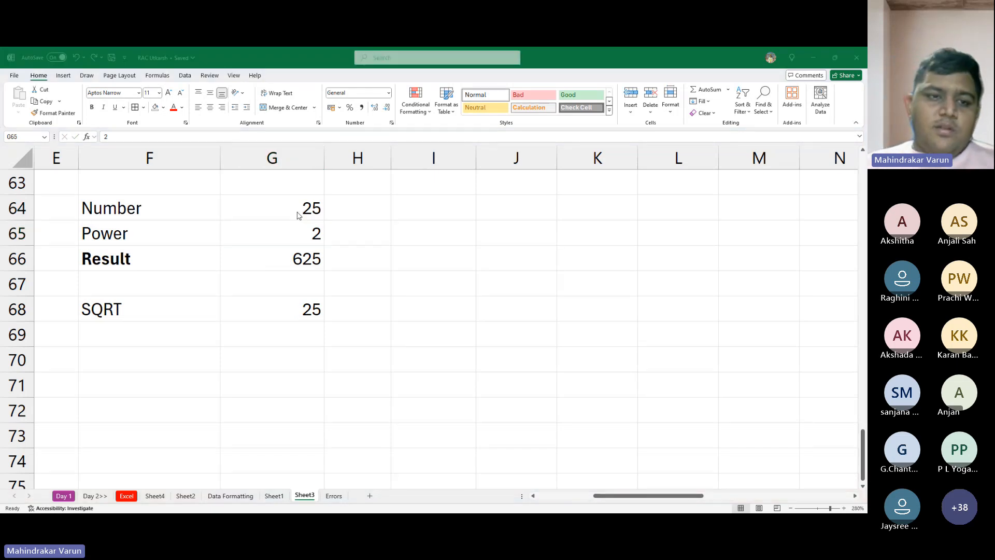
key("alt+Tab")
key("Down")
key("Down")
key("Down")
key("Down")
key("Down")
key("Down")
key("Down")
key("Down")
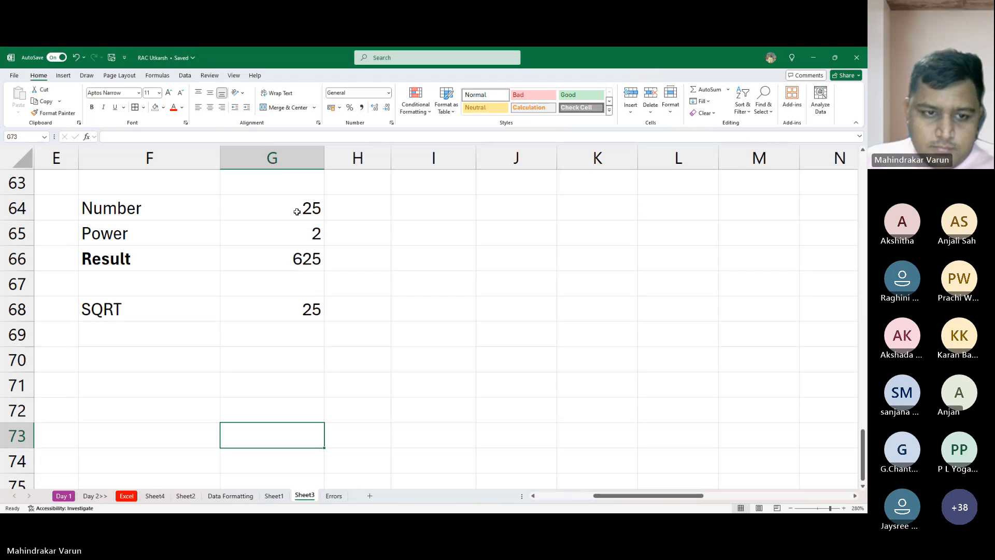
key("Down")
key("Down")
key("Down")
key("Down")
key("Down")
key("Down")
key("Down")
key("Down")
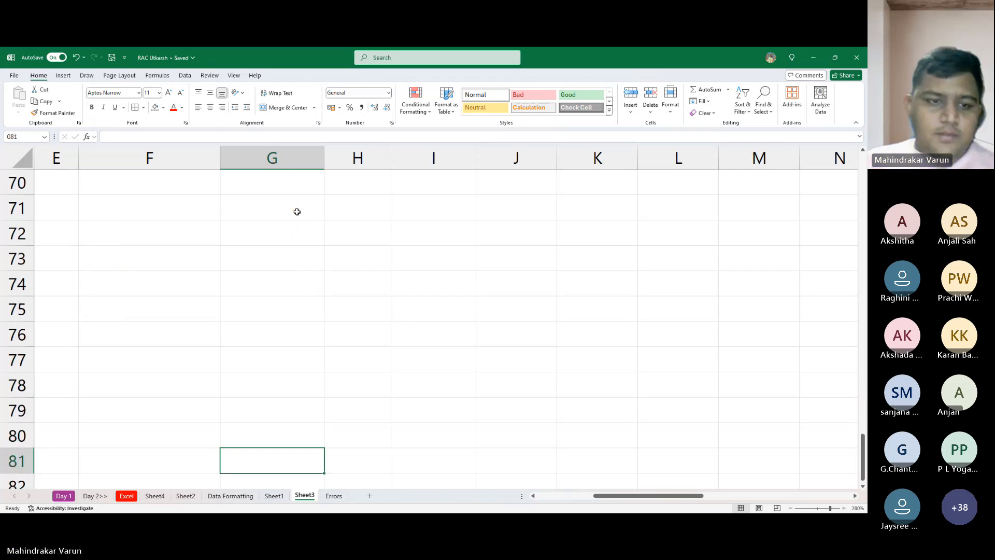
- Review the Power and SQRT example together with the Roman numbers and Excel errors sections above it
key("Up")
key("Up")
key("Up")
key("Up")
key("Up")
key("Up")
key("Up")
key("Up")
key("Up")
key("Up")
key("Up")
key("Up")
key("Up")
key("Up")
key("Up")
key("Up")
key("Up")
key("Up")
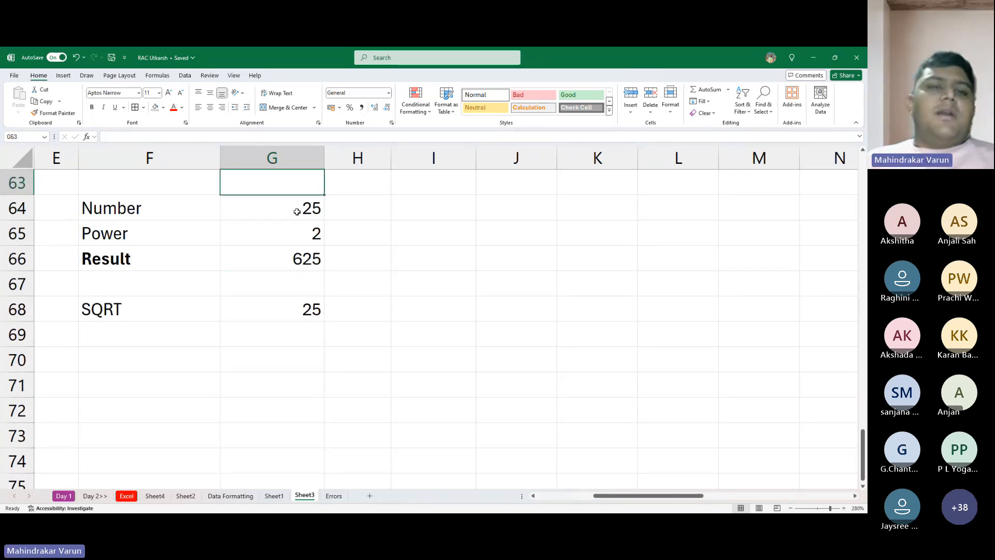
key("Up")
key("Up")
key("Up")
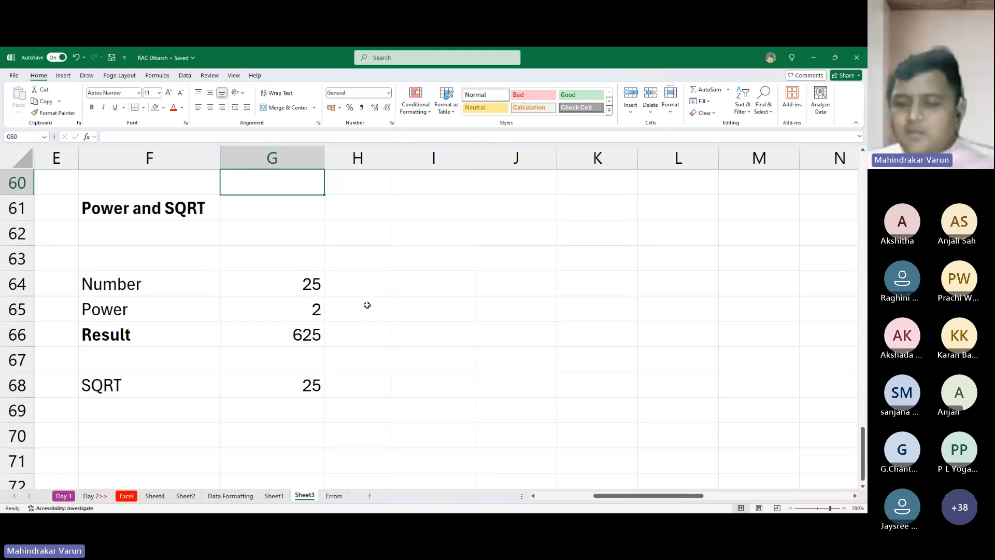
scroll(287, 382, "up", 5)
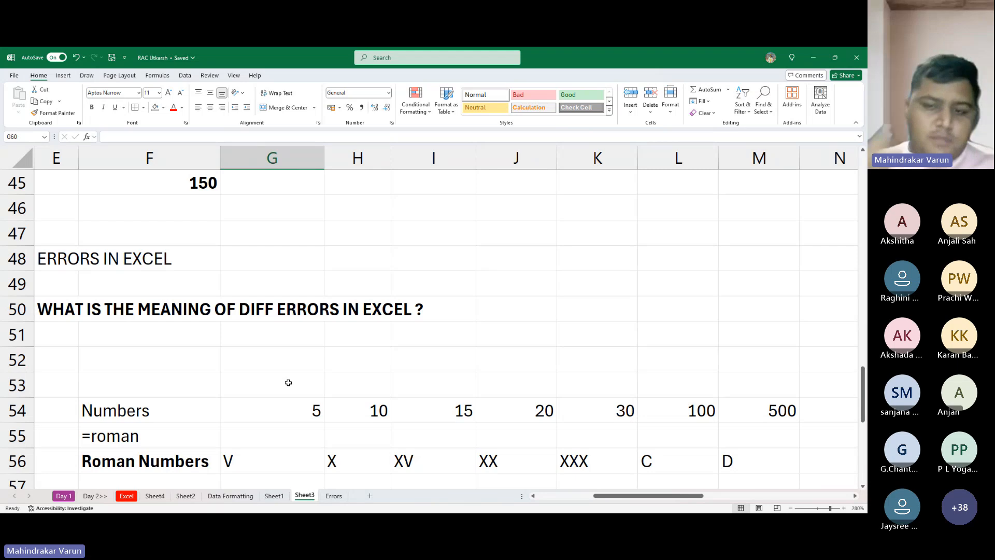
scroll(289, 382, "down", 7)
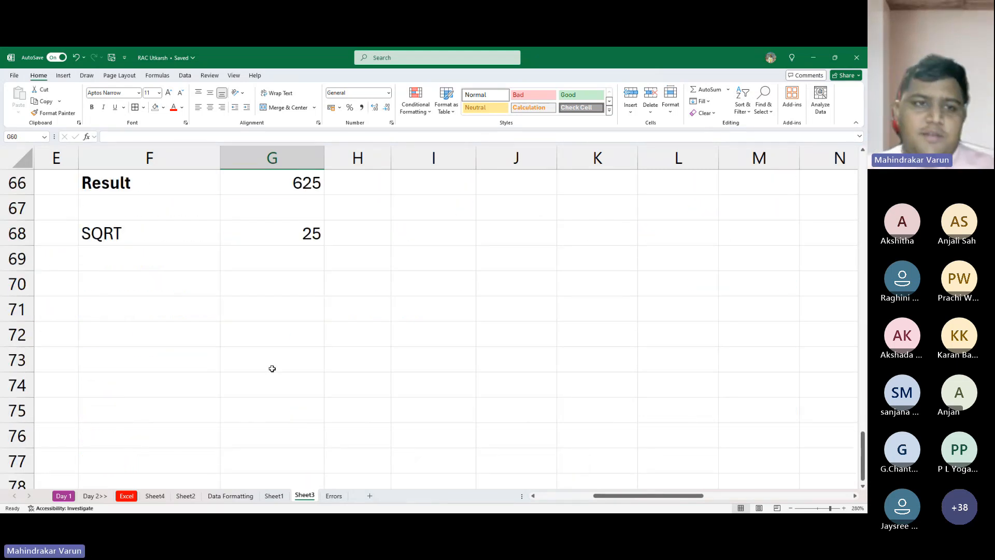
scroll(226, 368, "up", 1)
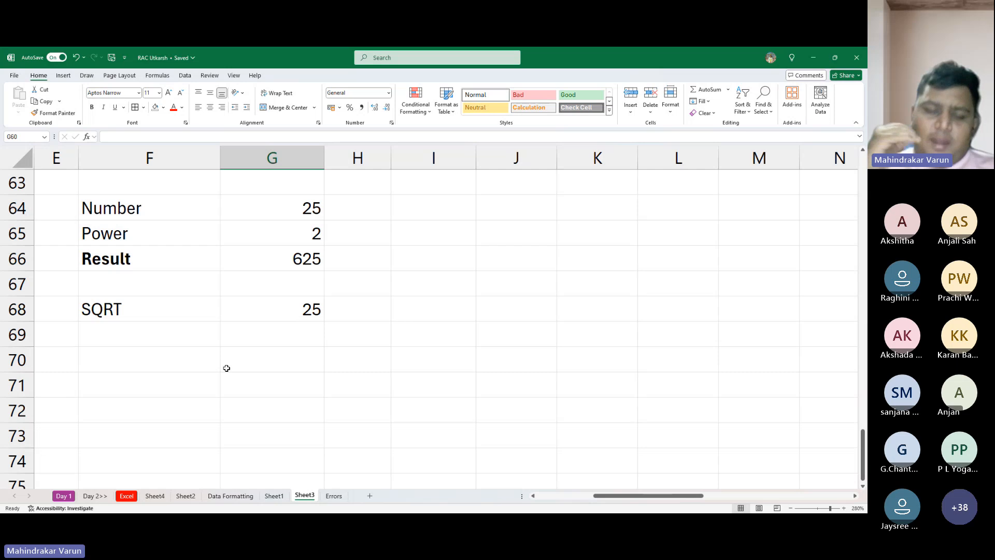
key("alt+Tab")
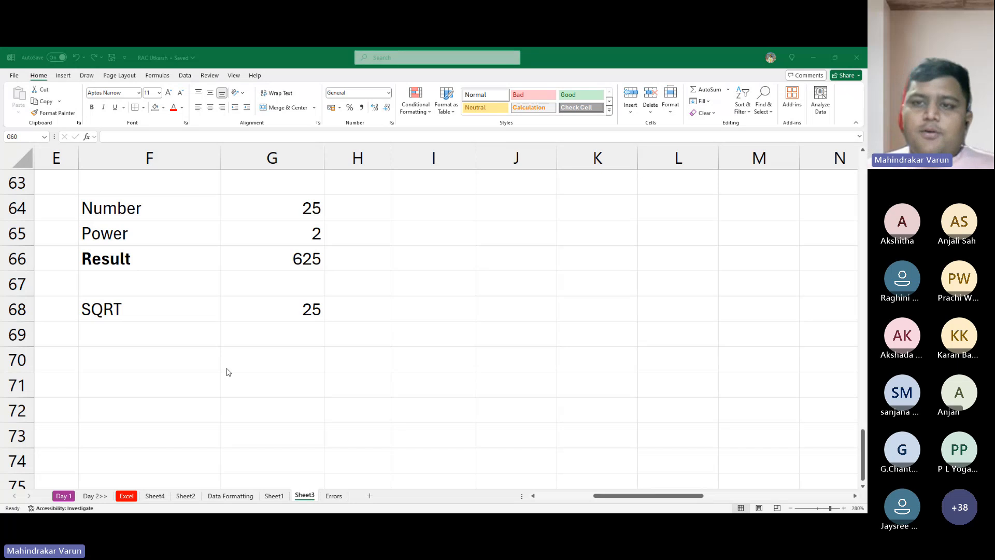
left_click(226, 368)
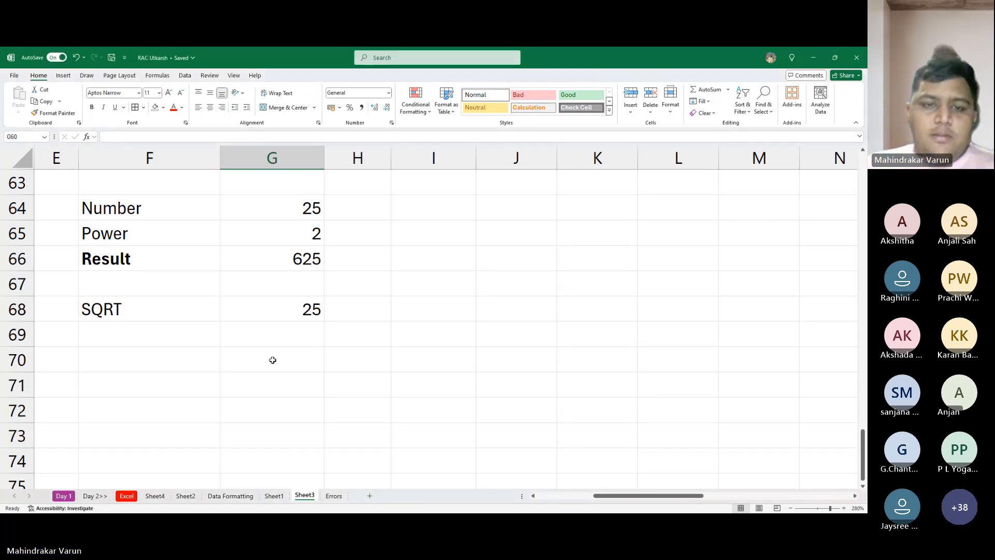
scroll(237, 356, "up", 3)
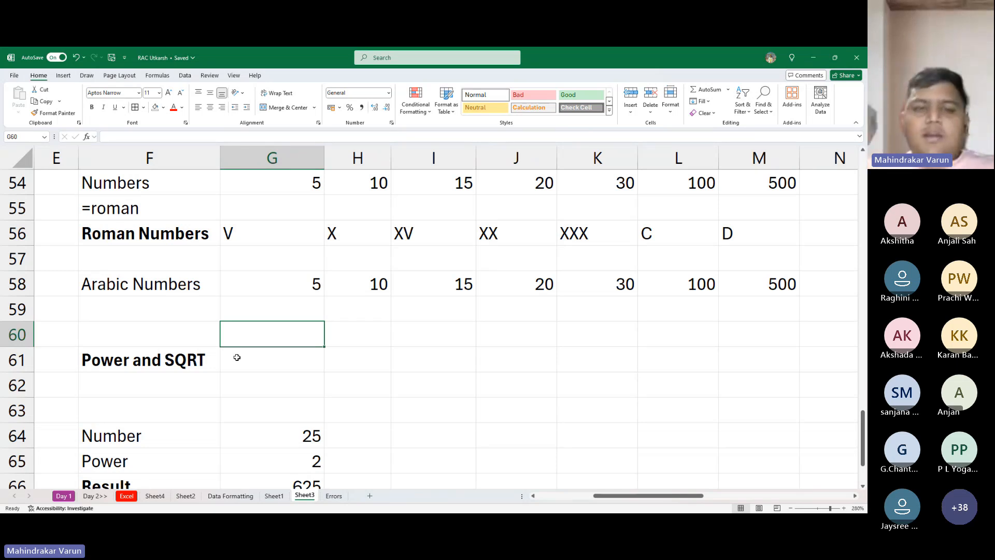
scroll(237, 357, "down", 8)
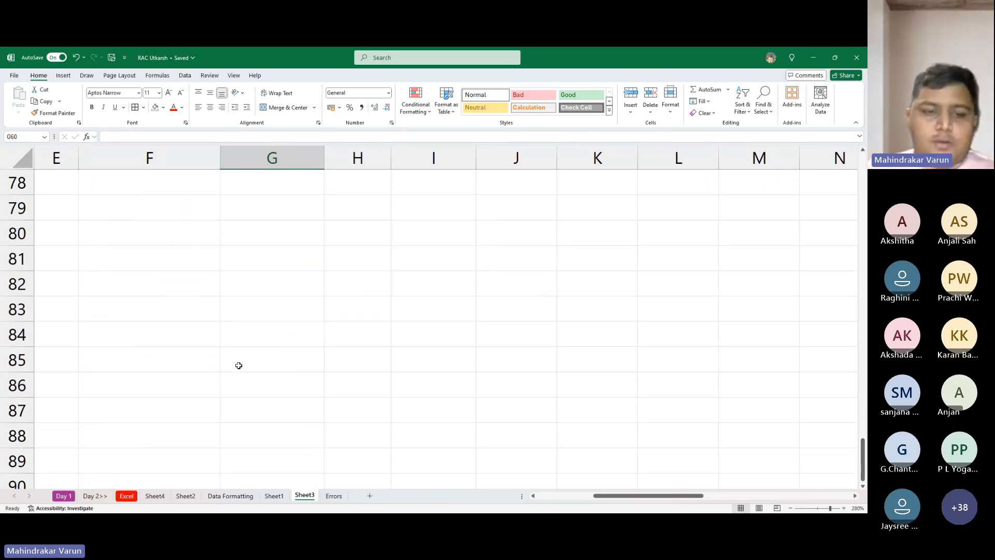
scroll(236, 361, "up", 9)
scroll(232, 365, "down", 9)
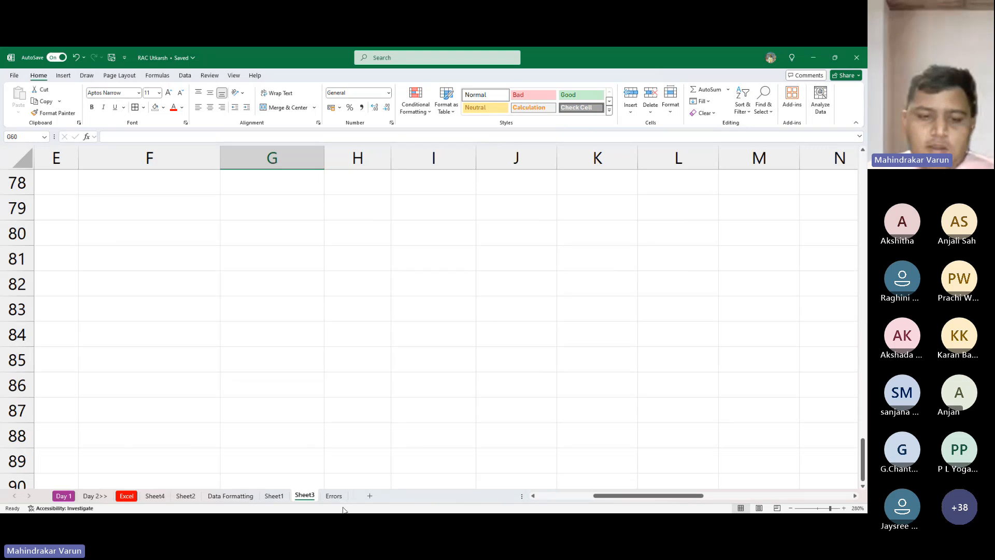
left_click(155, 267)
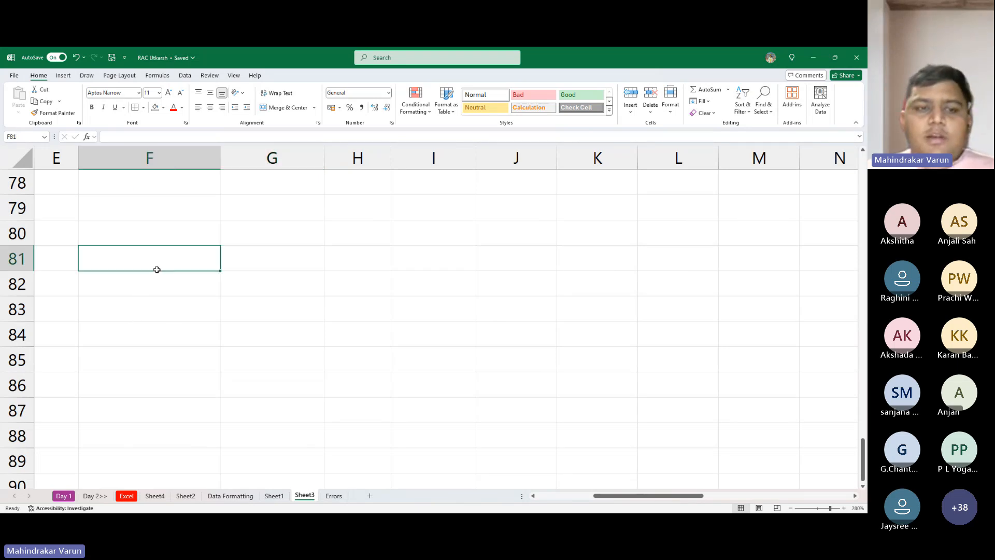
left_click(143, 219)
- Look through the Data Formatting and Sheet2 worksheets, and open the training agenda on Sheet1
left_click(232, 496)
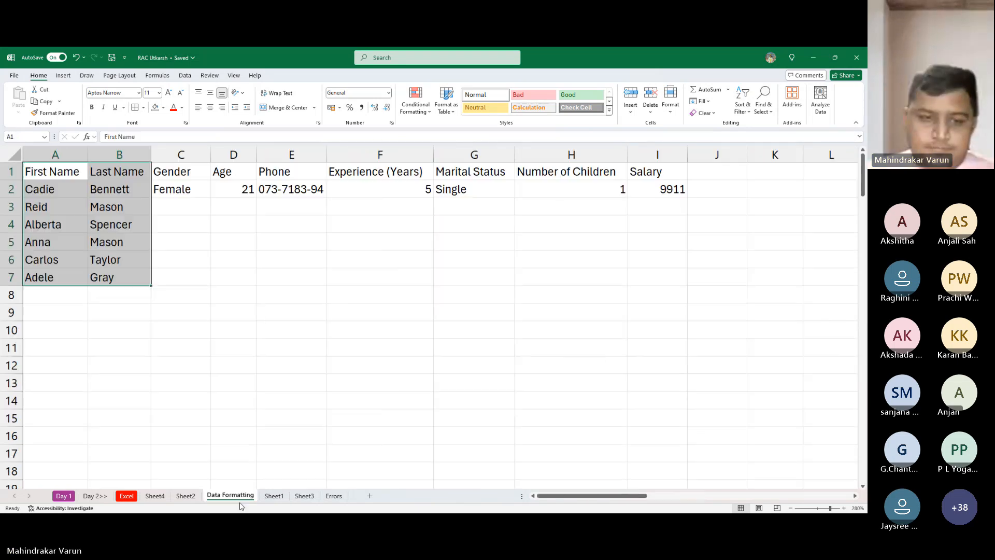
left_click(185, 496)
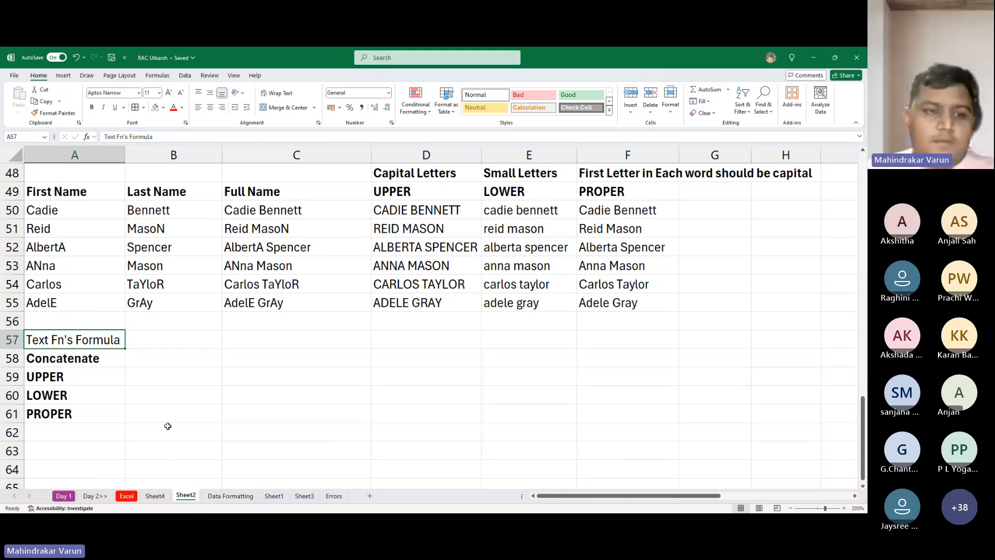
scroll(146, 403, "up", 11)
scroll(146, 403, "up", 5)
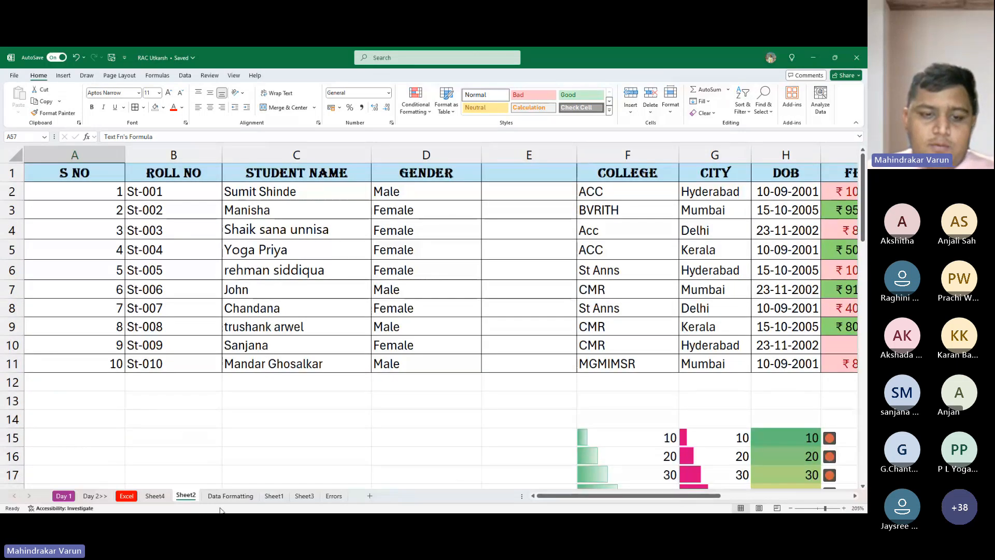
left_click(230, 496)
left_click(273, 496)
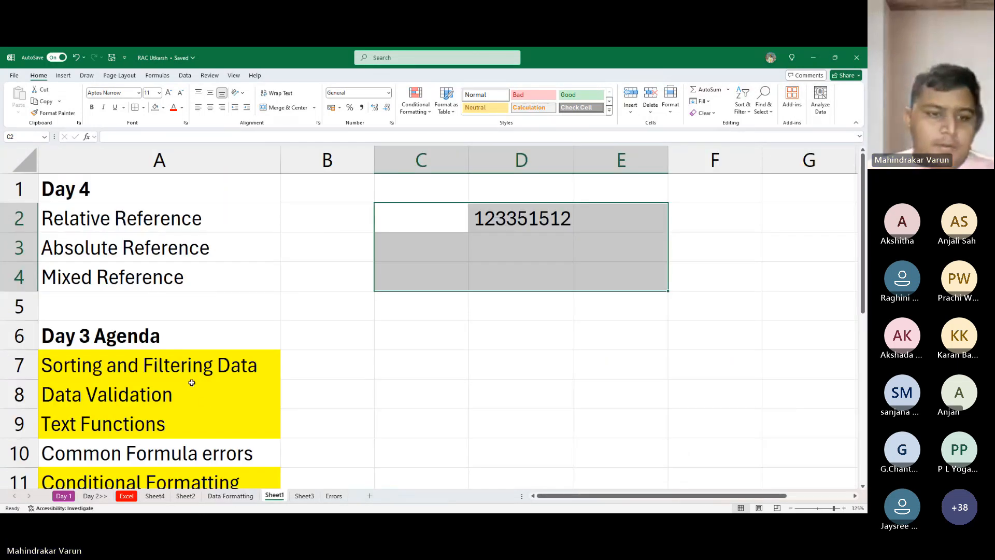
- Highlight the Common Formula errors topic in A10 and the three reference topics in A2:A4 with yellow fill
left_click(190, 446)
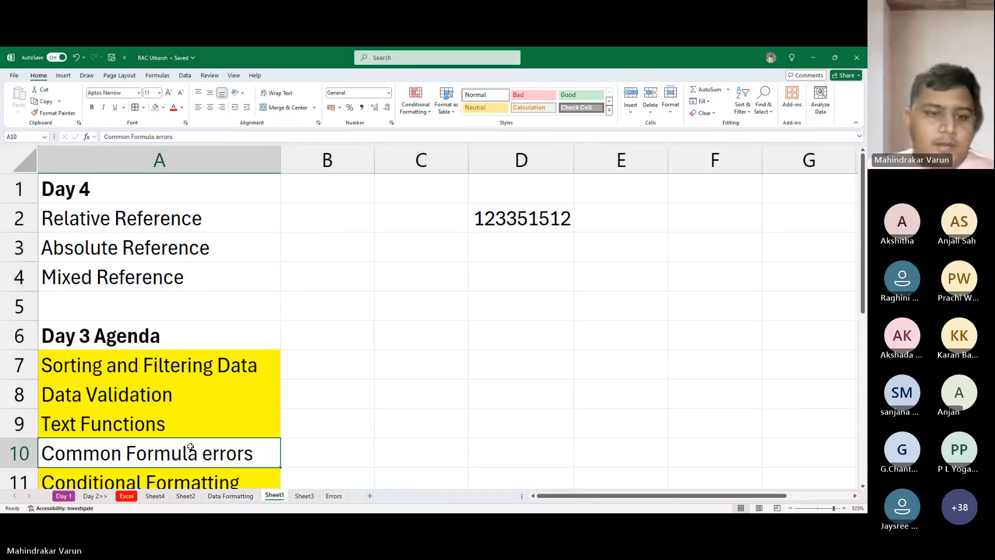
left_click(163, 107)
left_click(177, 212)
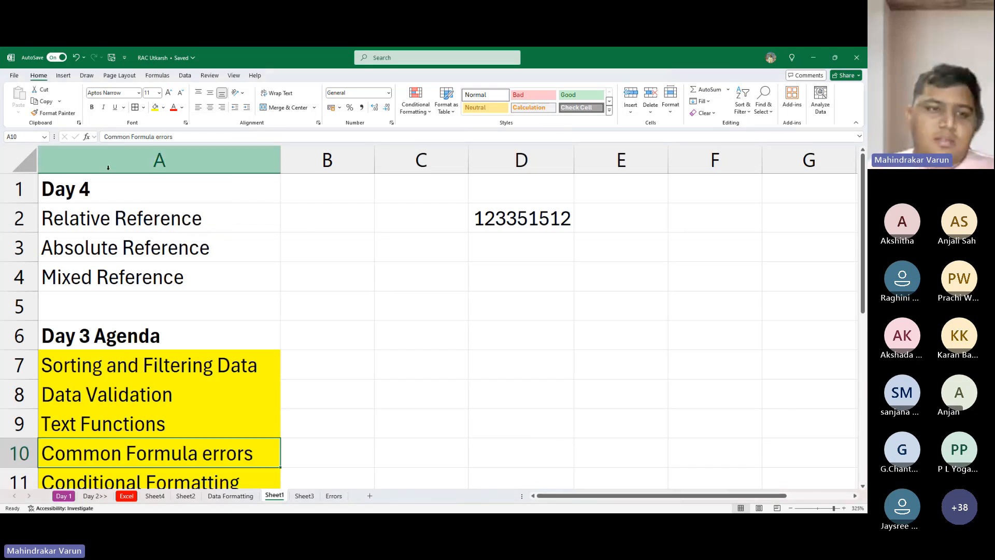
left_click(96, 233)
left_click_drag(96, 232, 134, 269)
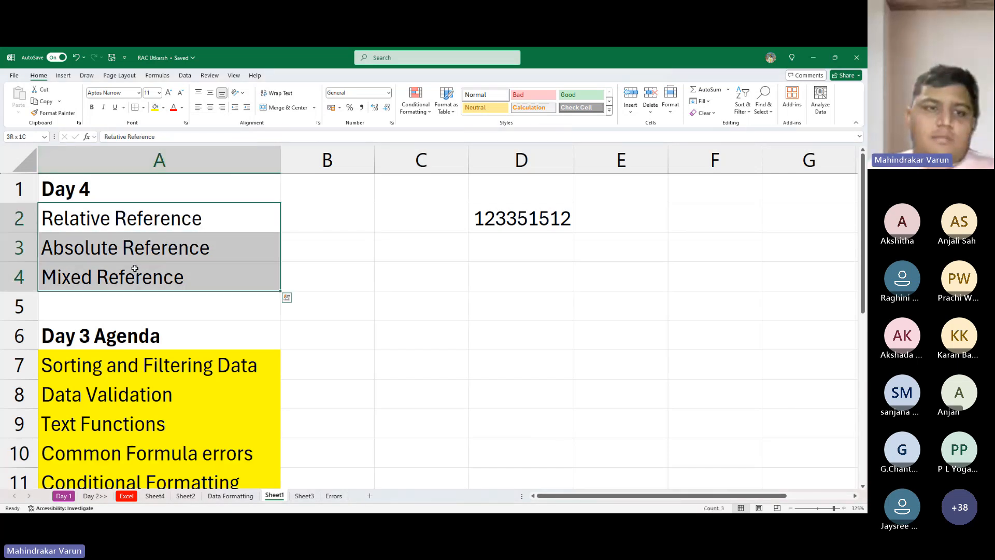
left_click(155, 107)
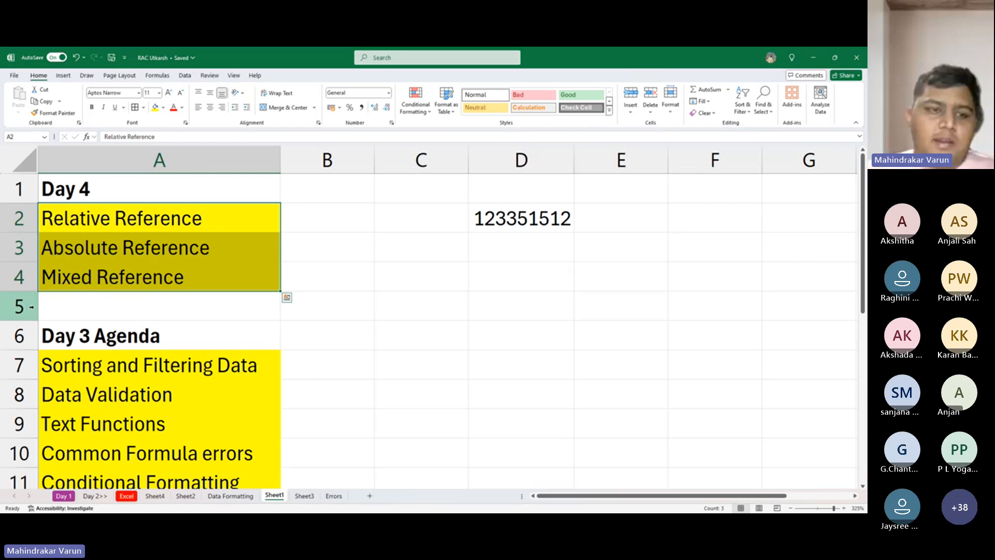
- Insert two new rows at row 5, below the Mixed Reference topic
left_click(20, 307)
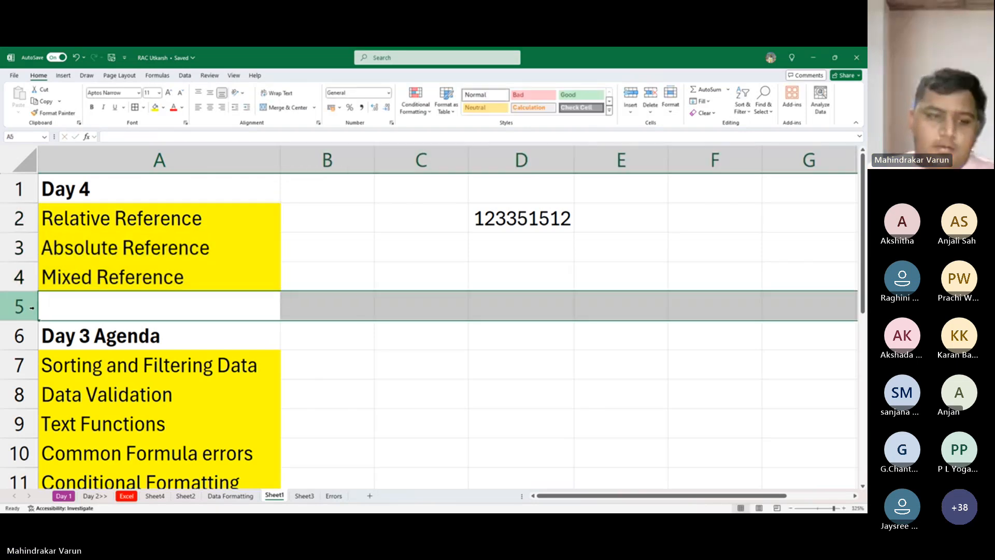
key("ctrl+shift+plus")
key("ctrl+shift+plus")
key("Down")
key("Up")
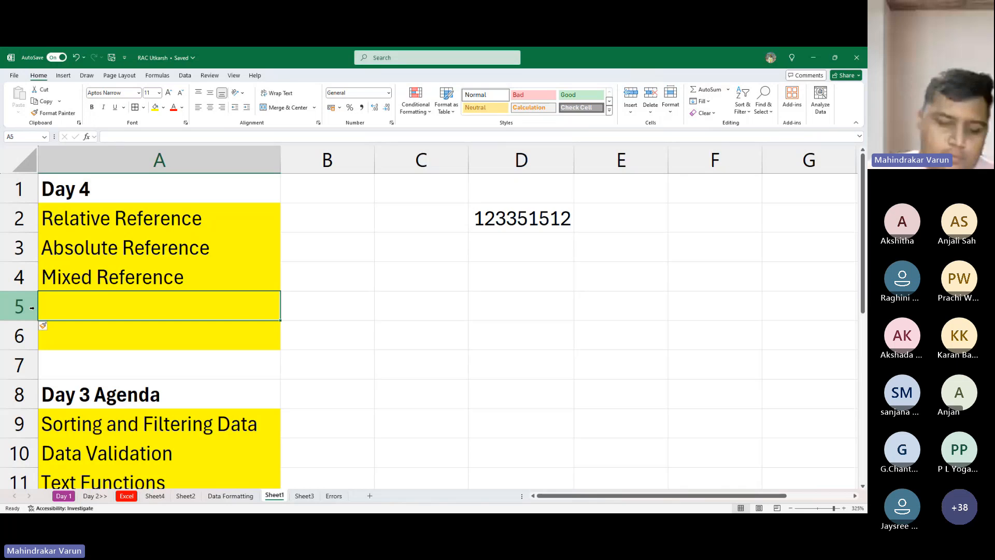
- Enter "Charts and Graphs" in A5 as a further Day 4 topic
type("G")
key("BackSpace")
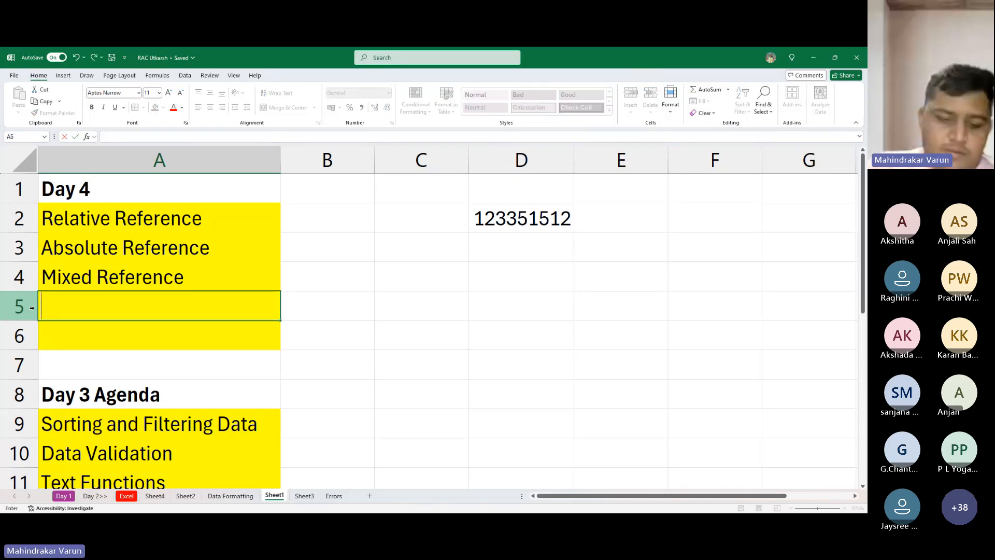
type("Charyt")
key("BackSpace")
key("BackSpace")
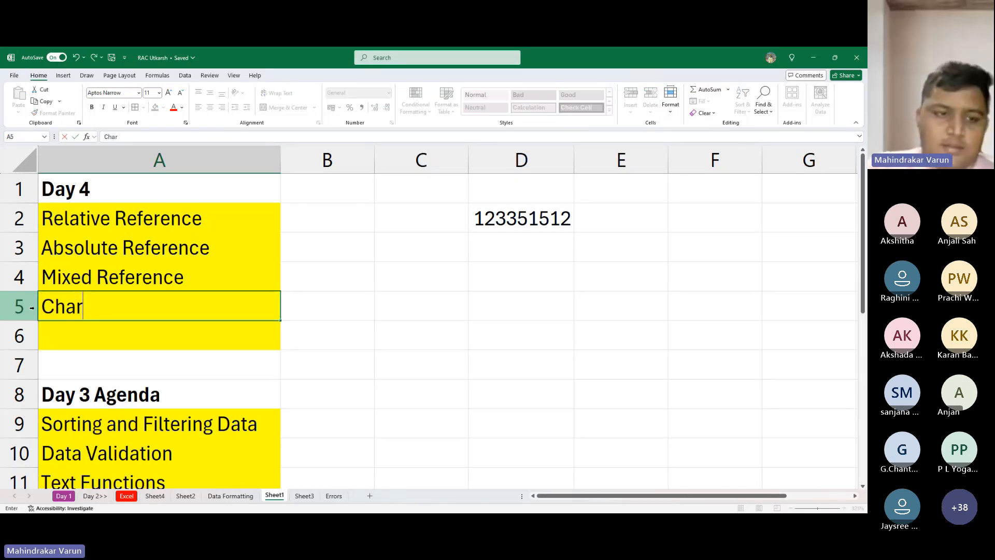
type("ts N")
key("BackSpace")
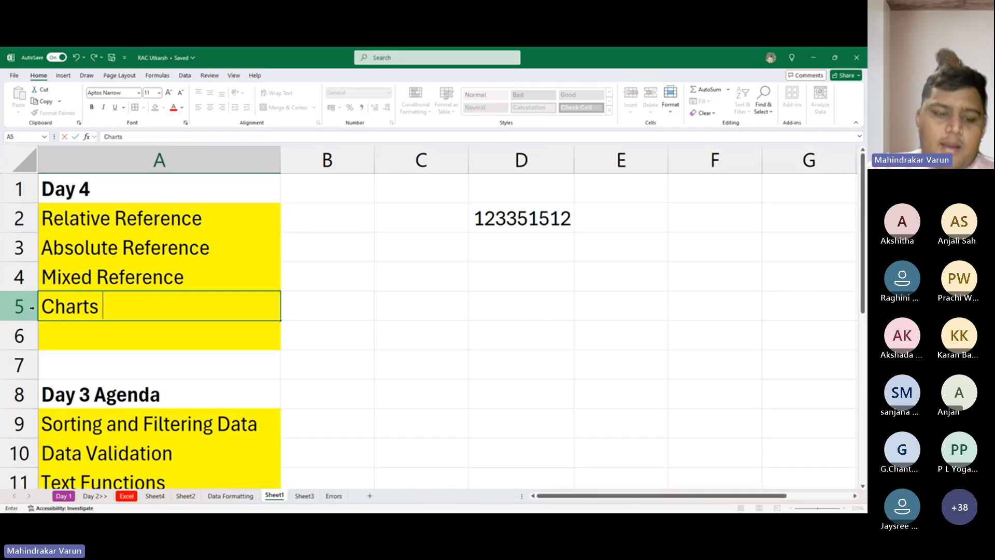
type("ands")
key("BackSpace")
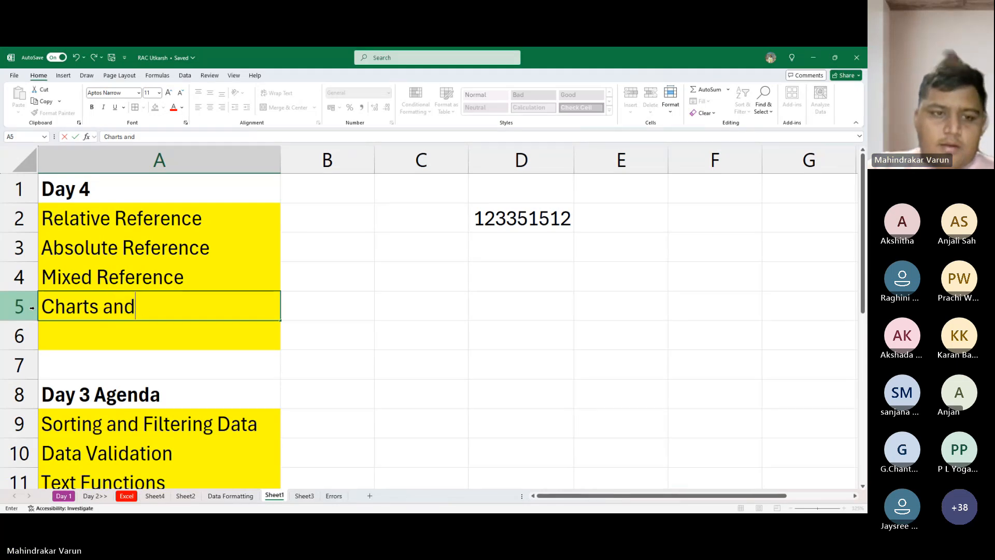
type("Grap")
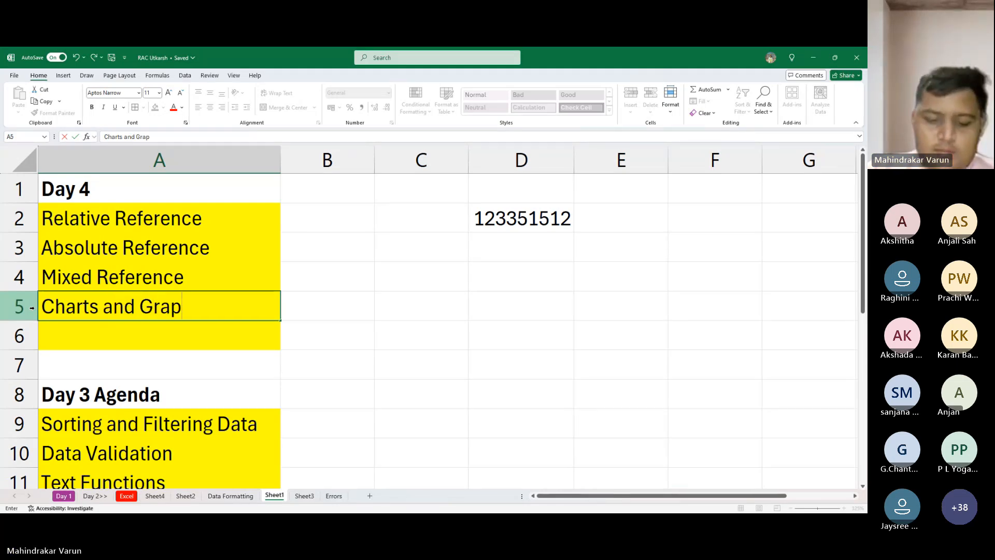
key("BackSpace")
type("ph")
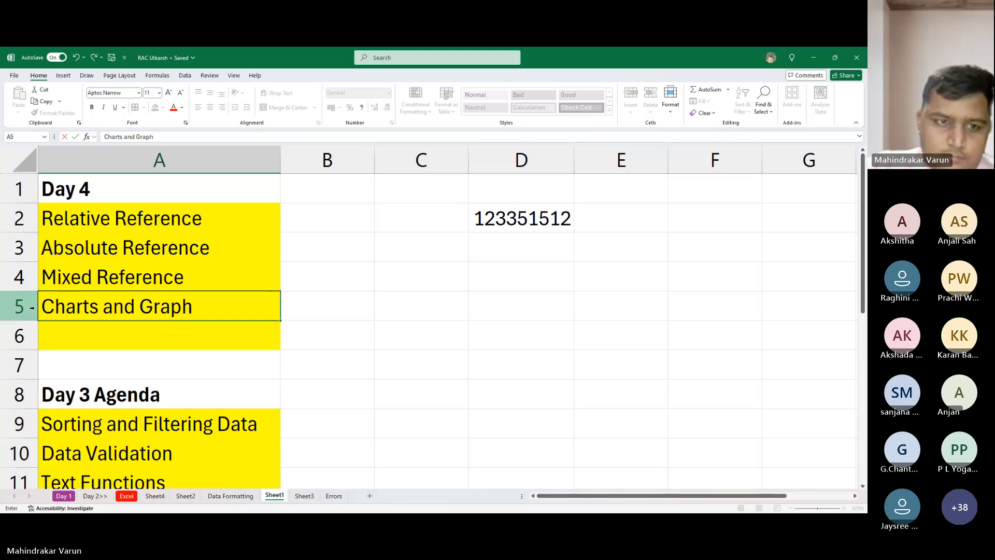
type("s")
key("Return")
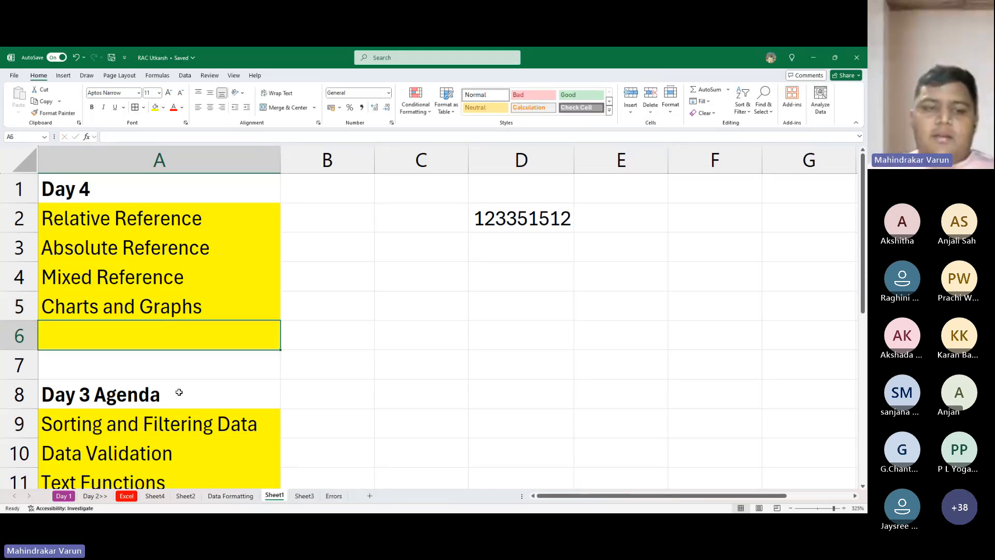
left_click(190, 369)
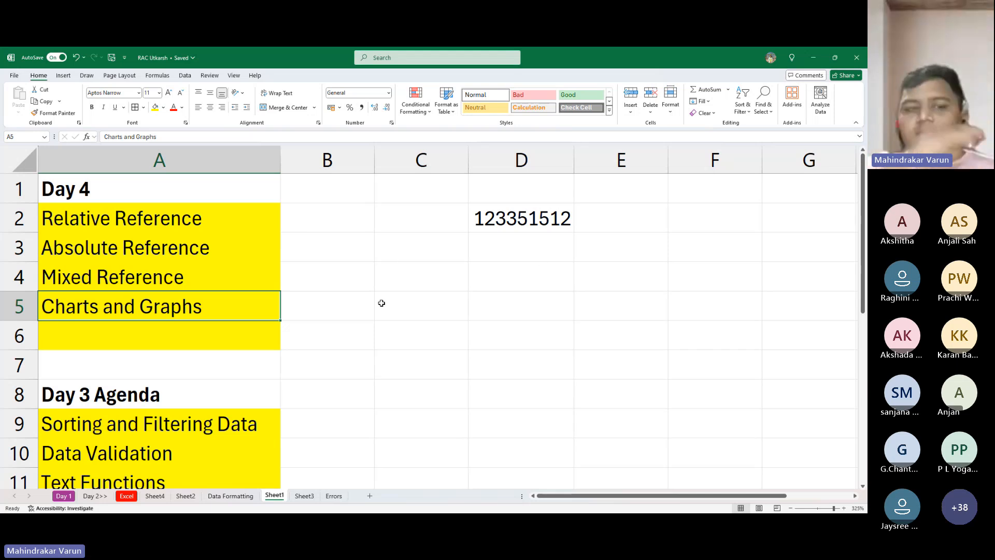
key("alt+Tab")
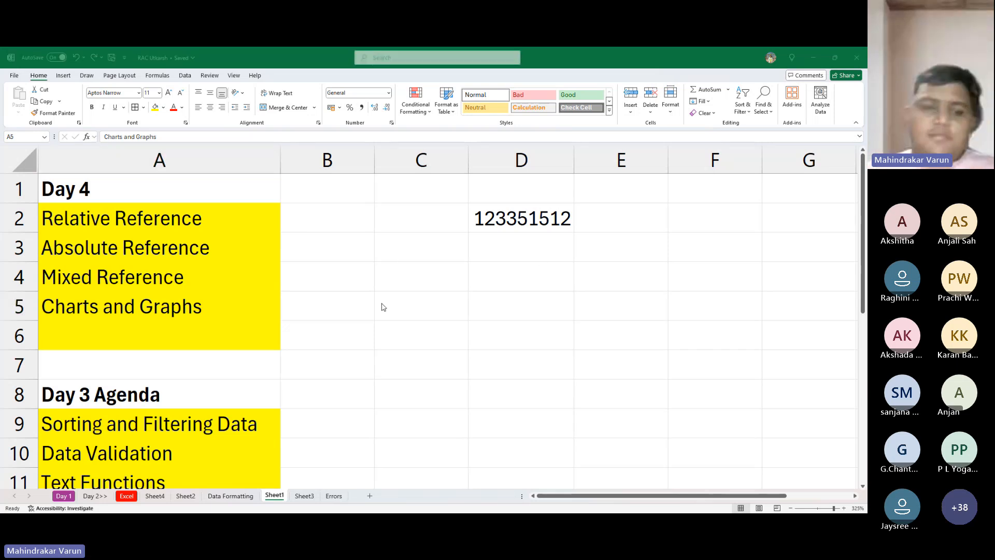
left_click(416, 232)
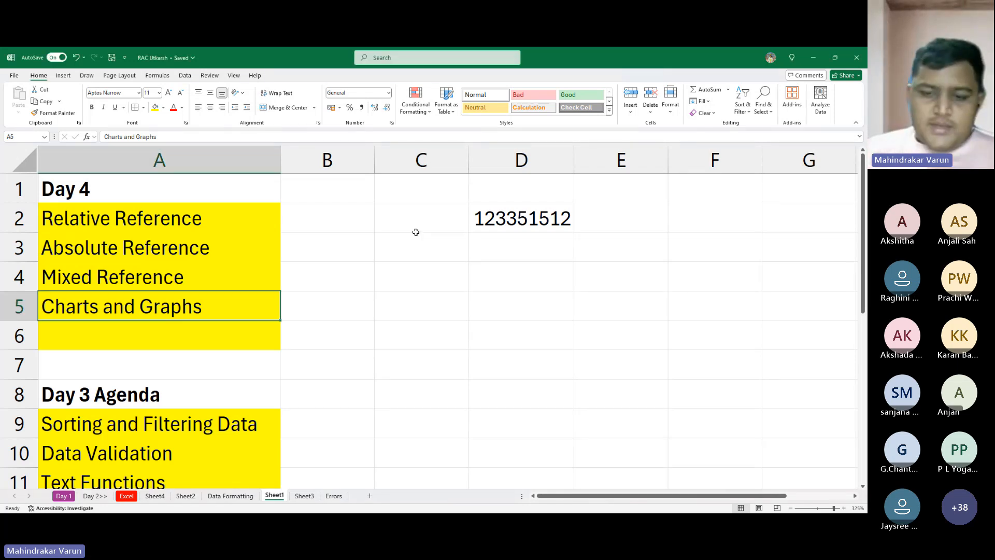
key("alt+Tab")
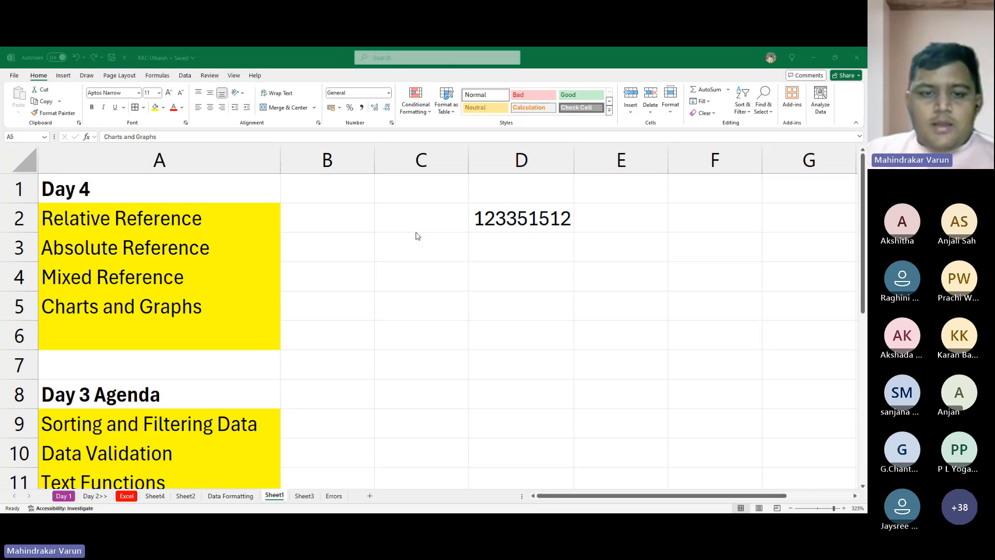
key("alt+Tab")
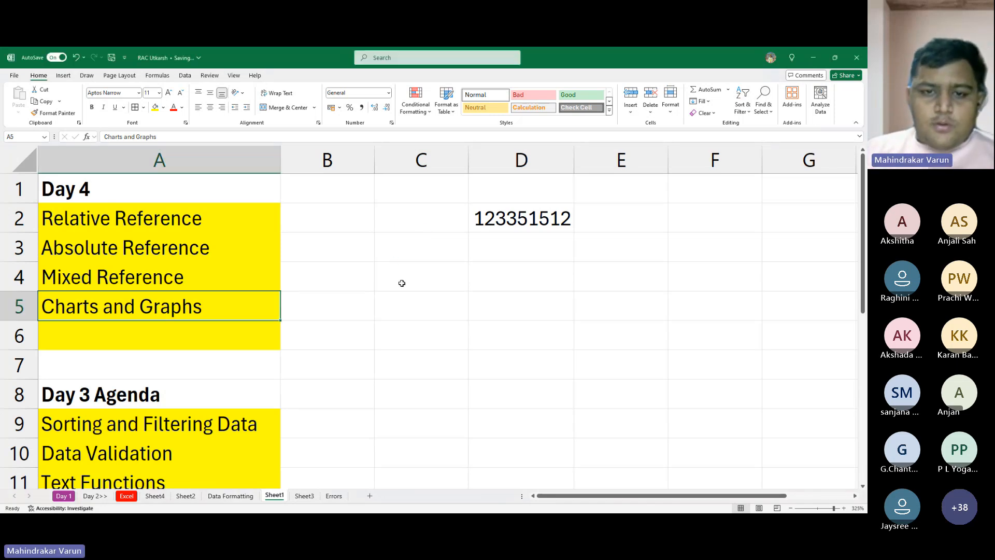
key("alt+Tab")
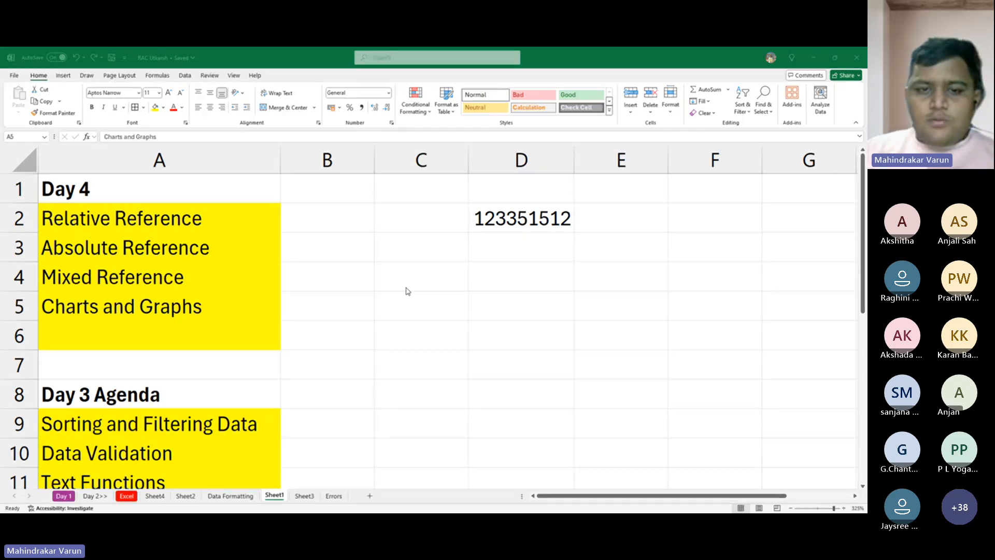
key("alt+Tab")
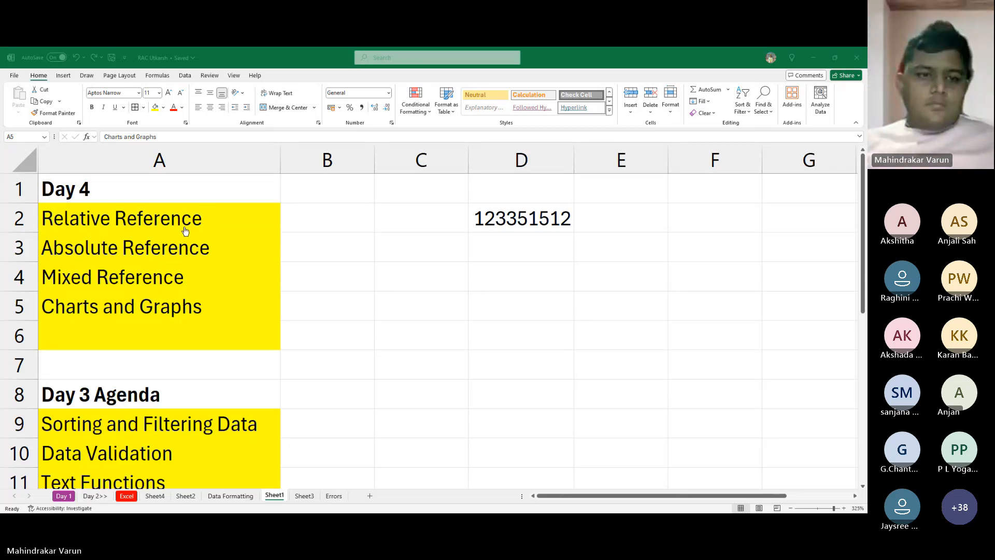
double_click(290, 178)
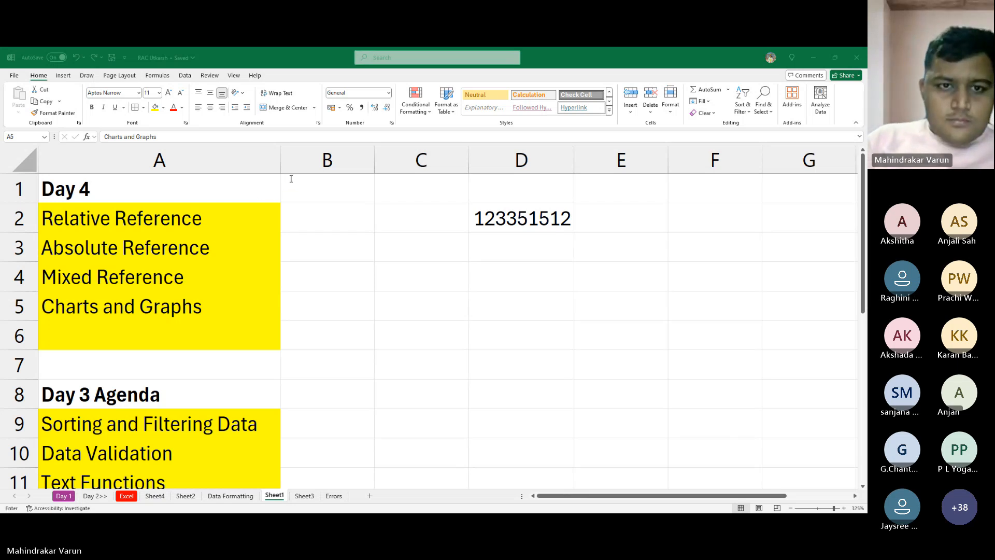
key("Escape")
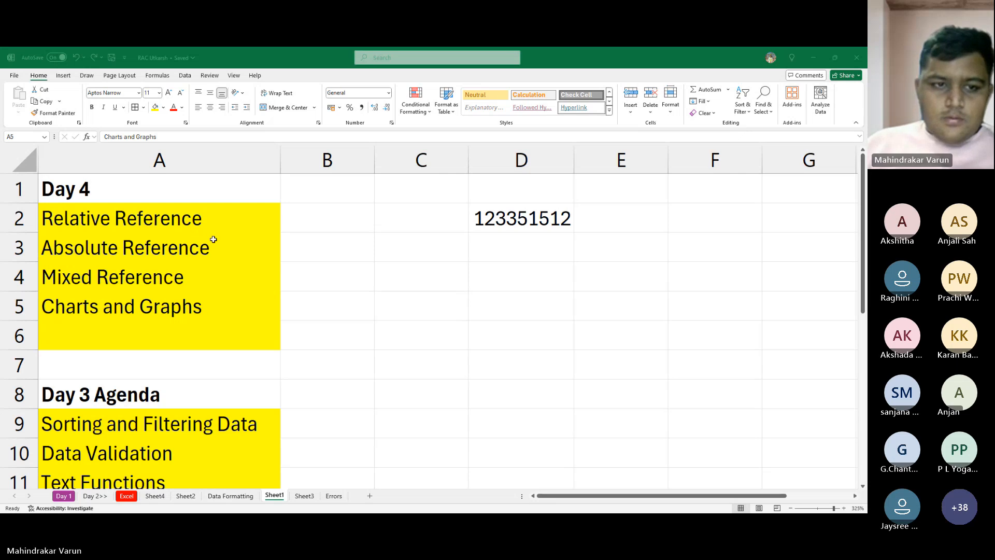
key("ctrl+c")
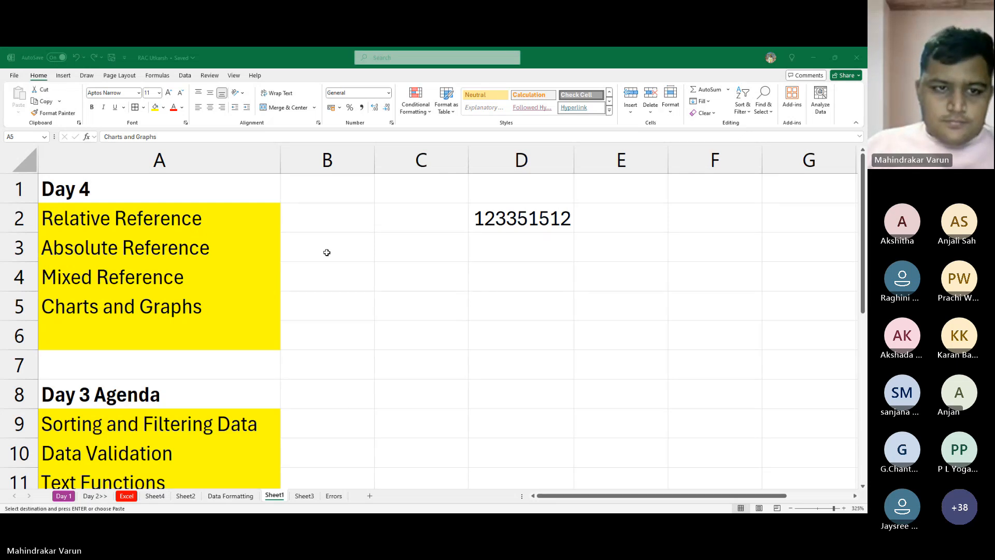
- Add a new worksheet after the Errors sheet and rename it "Charts"
key("alt+Tab")
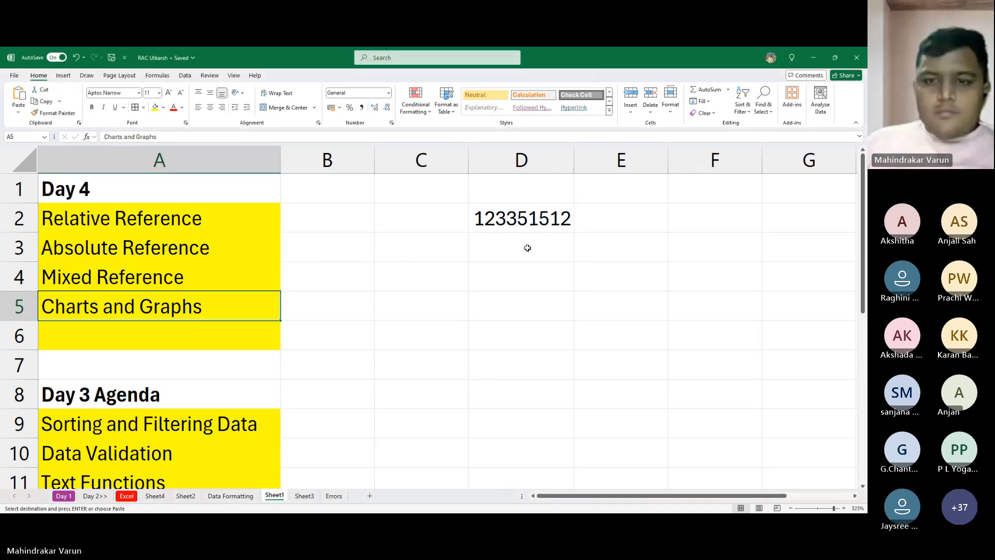
left_click(370, 496)
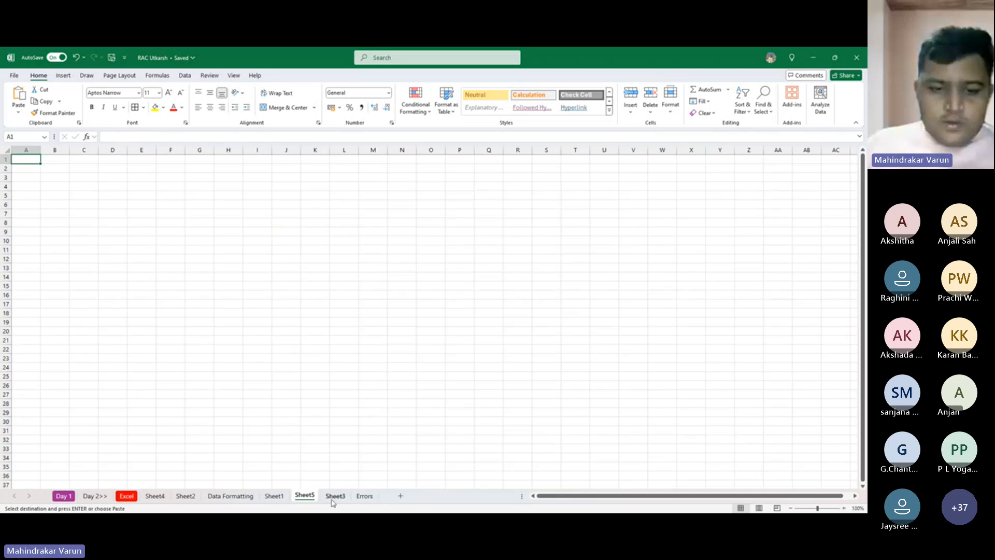
left_click_drag(311, 496, 380, 494)
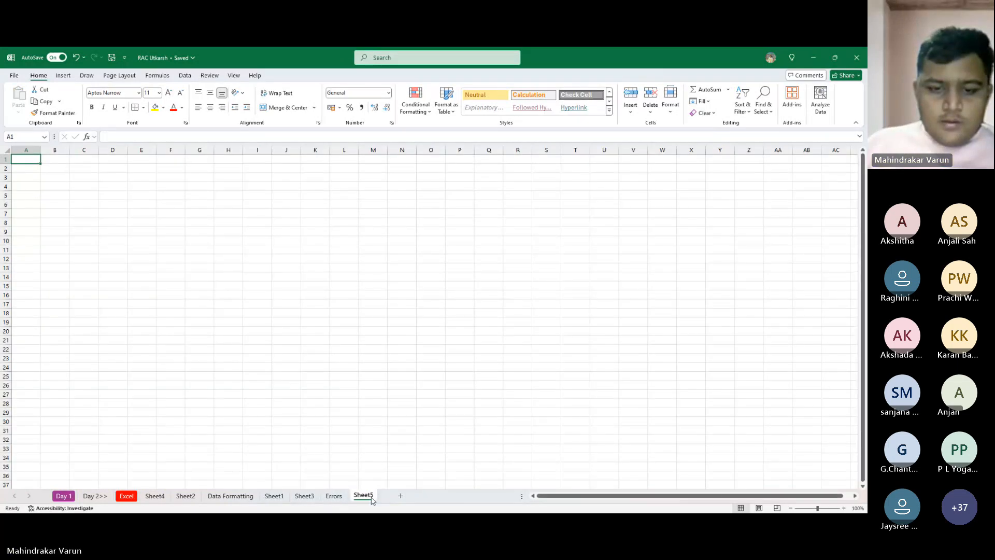
type("Charts")
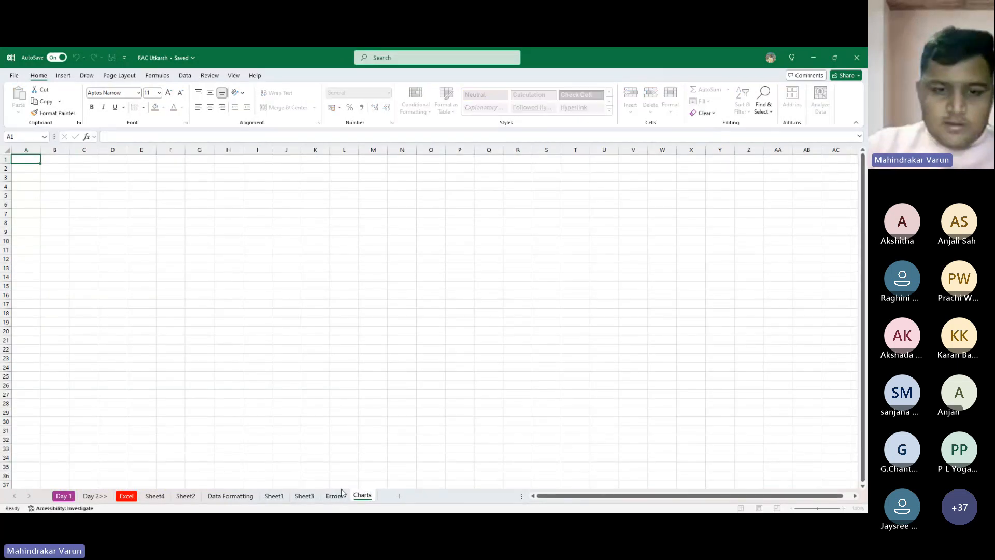
key("Return")
- Copy the East Region report table from the other window and paste it at A1 of the Charts sheet
scroll(153, 199, "up", 9, "ctrl")
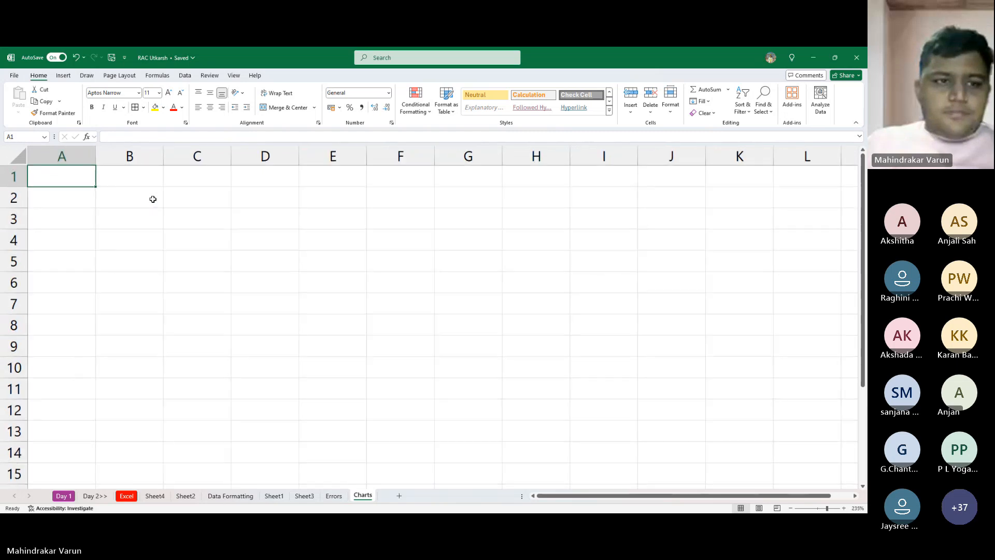
scroll(153, 199, "up", 4, "ctrl")
key("alt+Tab")
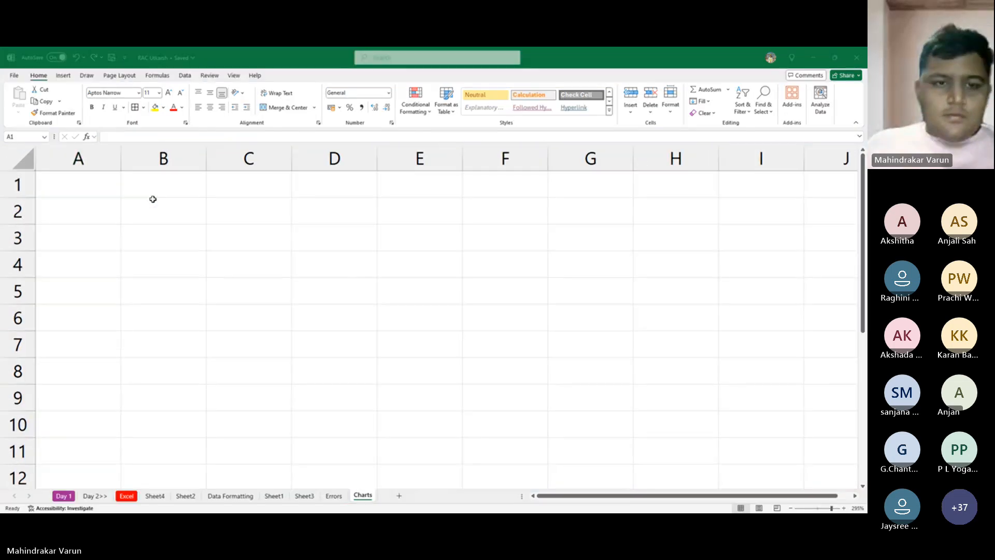
key("ctrl+c")
key("alt+Tab")
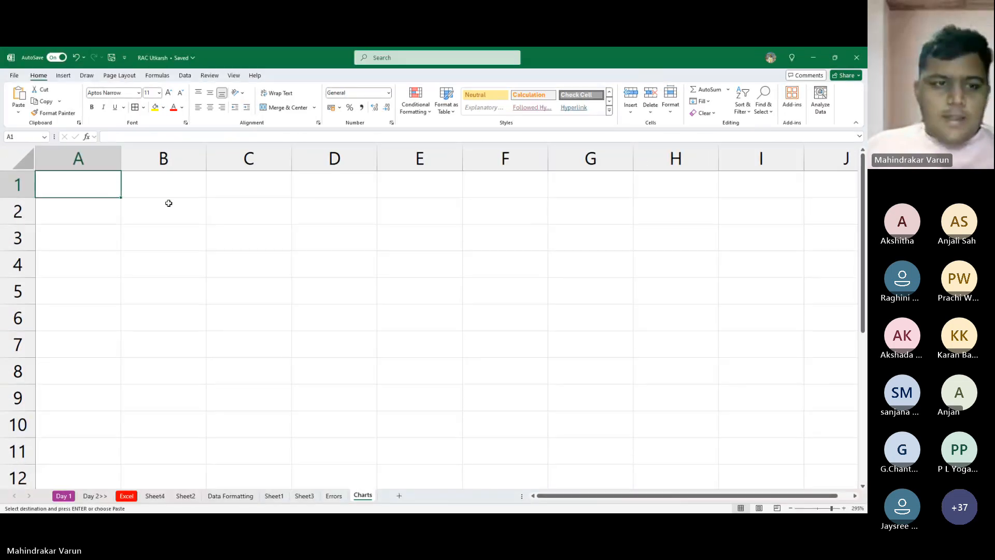
key("ctrl+v")
scroll(312, 257, "down", 6)
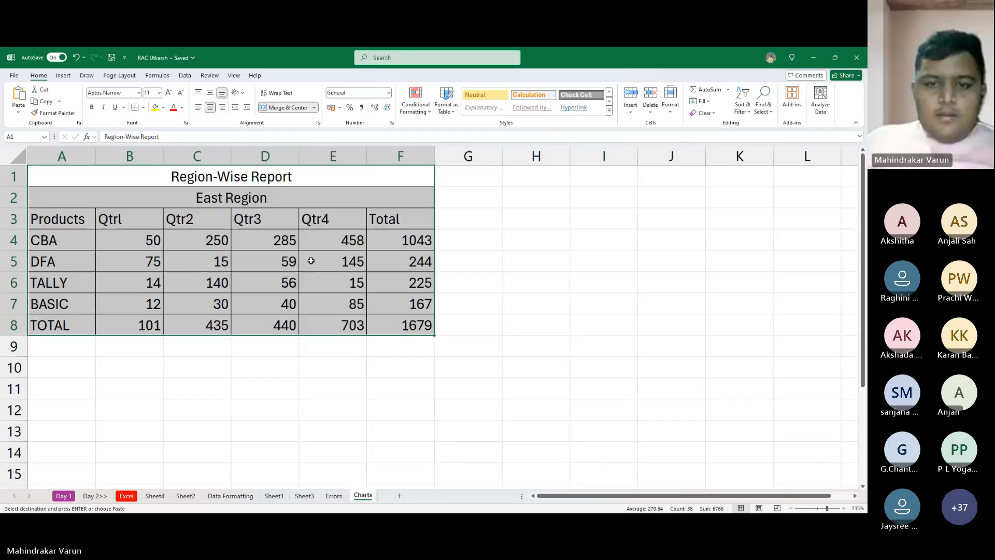
- Copy the North Region report table from the other window and paste it at H1 of the Charts sheet
key("alt+Tab")
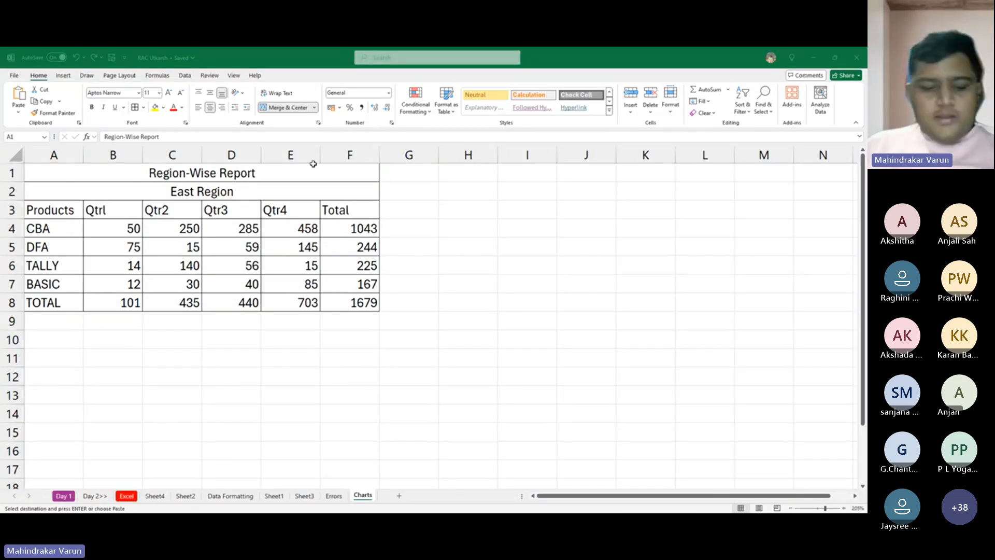
key("alt+Tab")
key("Right")
key("Right")
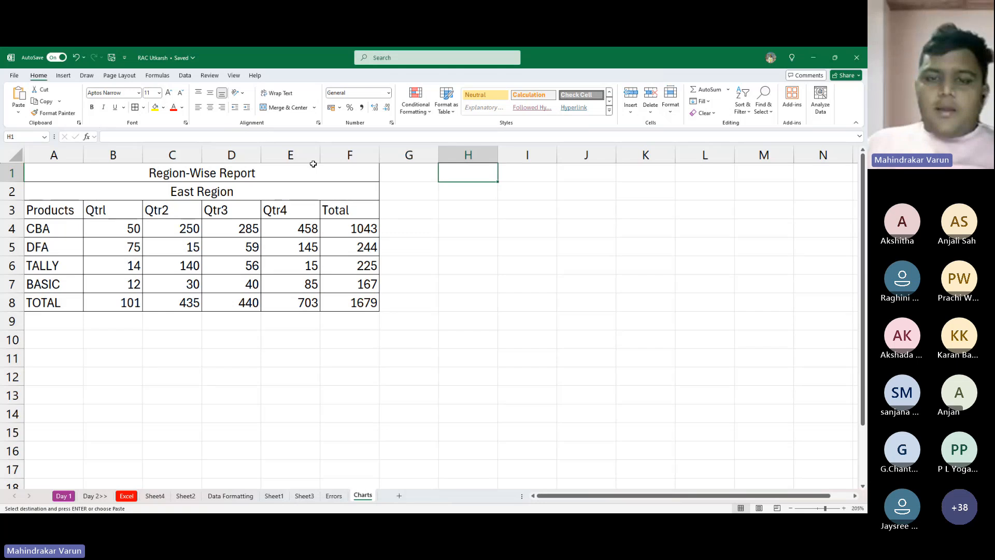
key("ctrl+v")
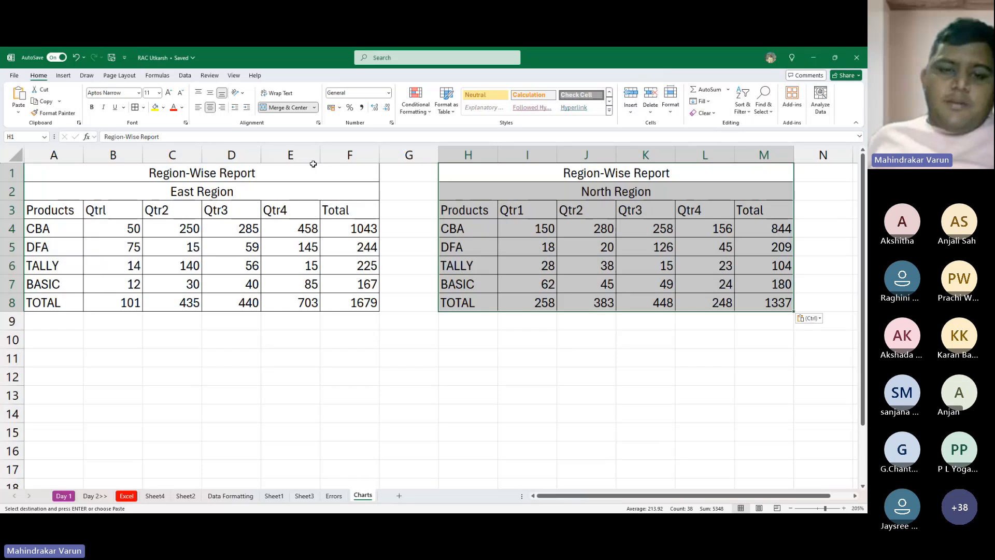
- Clear the pasted totals in the East Region table's Total column, F4:F9
left_click_drag(350, 229, 354, 314)
key("Delete")
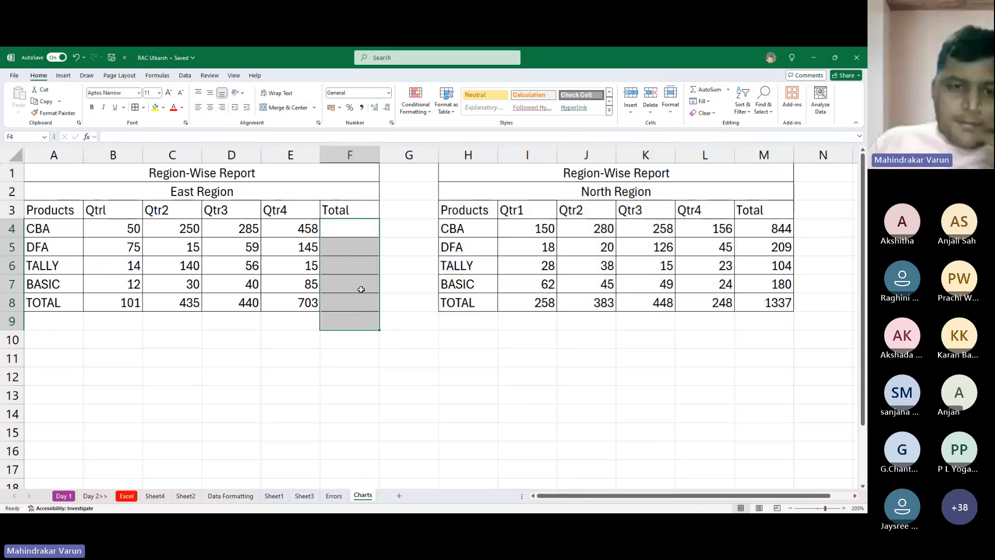
key("Left")
key("Left")
key("Left")
key("Left")
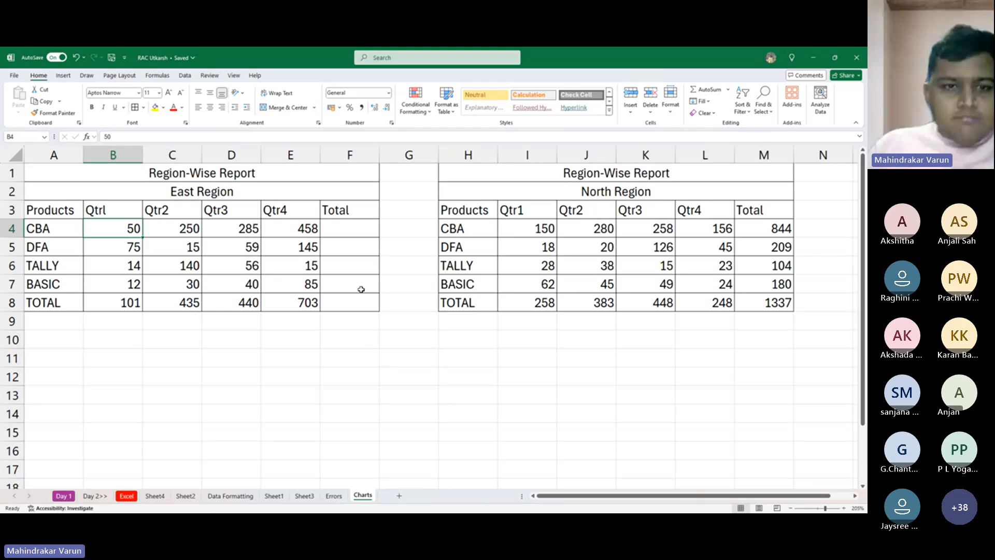
key("alt+Tab")
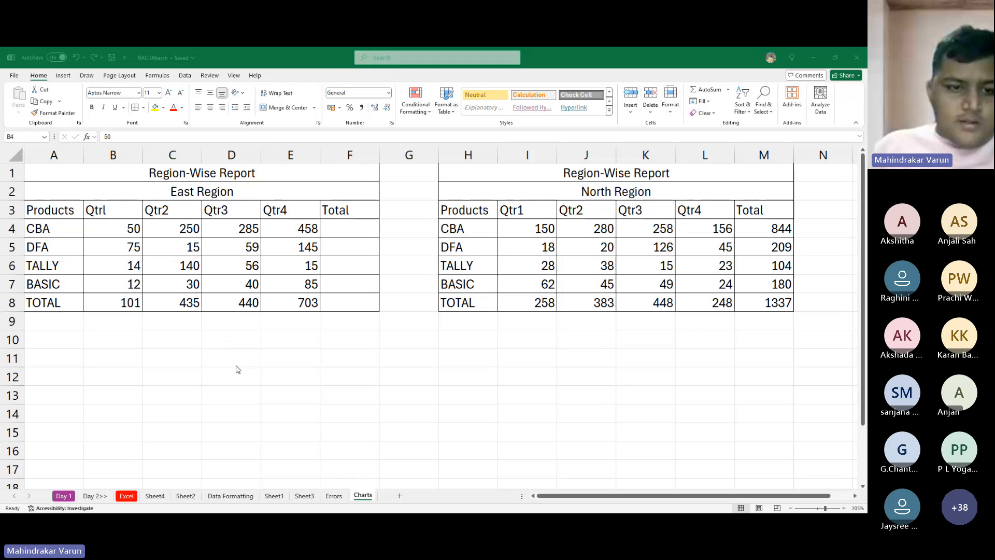
key("alt+Tab")
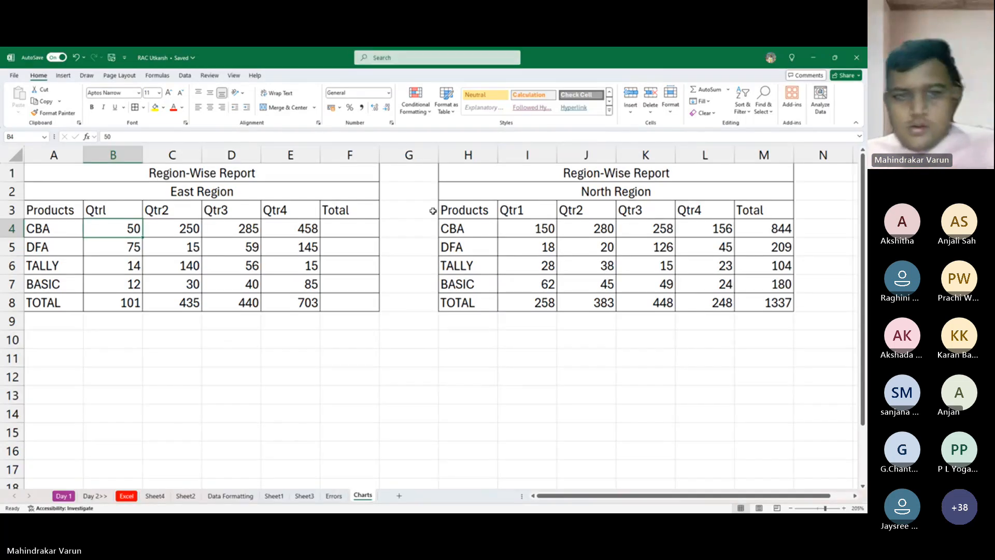
- Fill the East Region Total column with AutoSum formulas over the range B4:F8
left_click(329, 234)
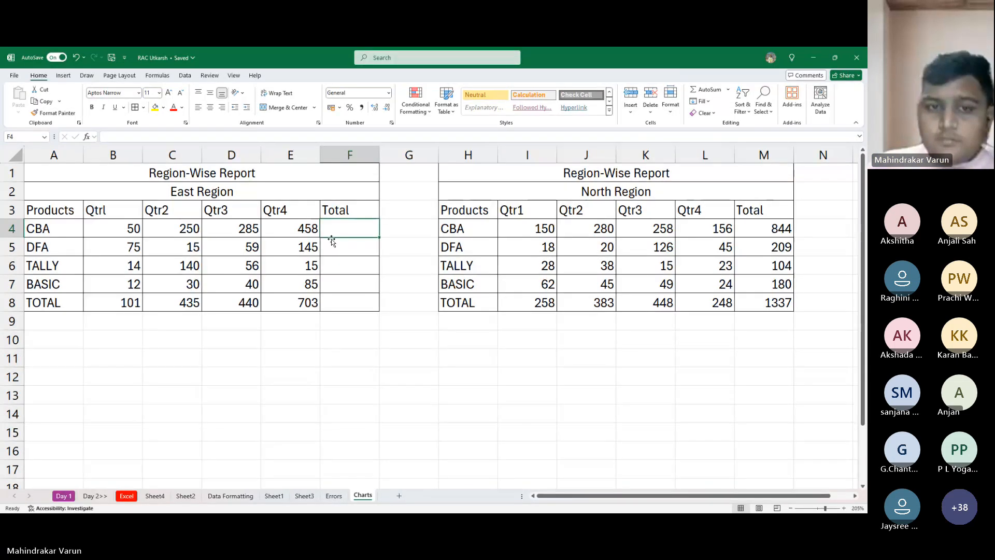
key("Left")
key("Left")
key("Left")
key("Left")
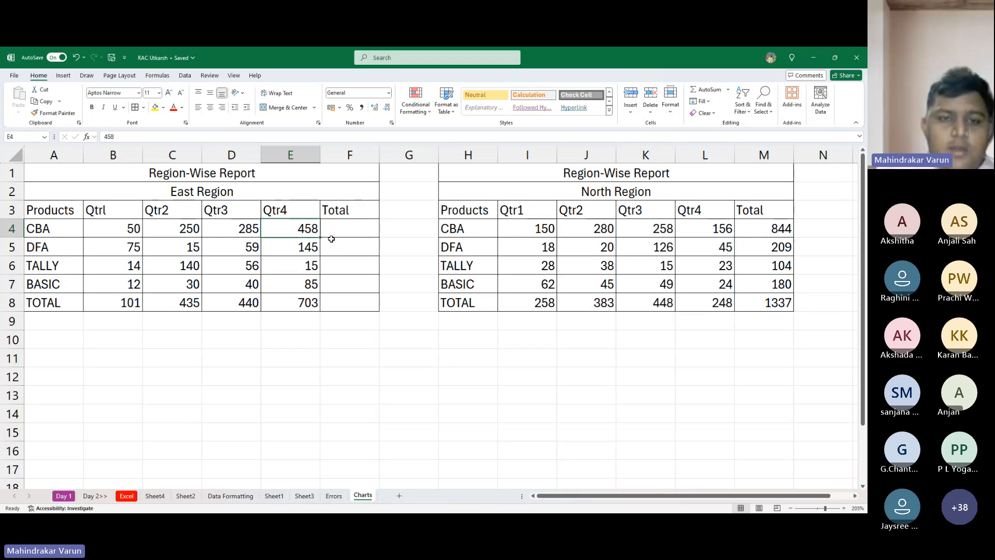
key("shift+Right")
key("shift+Right")
key("shift+Right")
key("shift+Right")
key("shift+Down")
key("shift+Down")
key("shift+Down")
key("shift+Down")
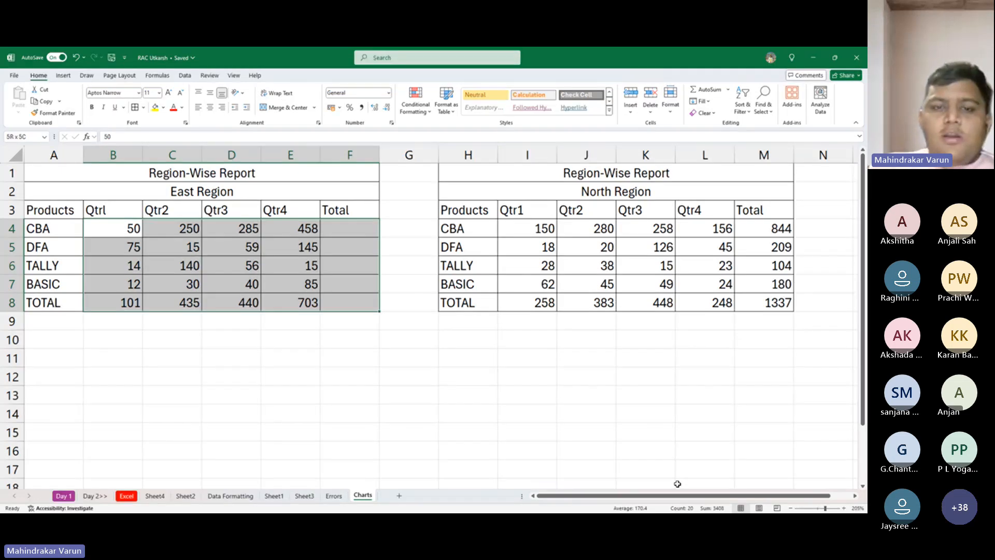
key("alt+equal")
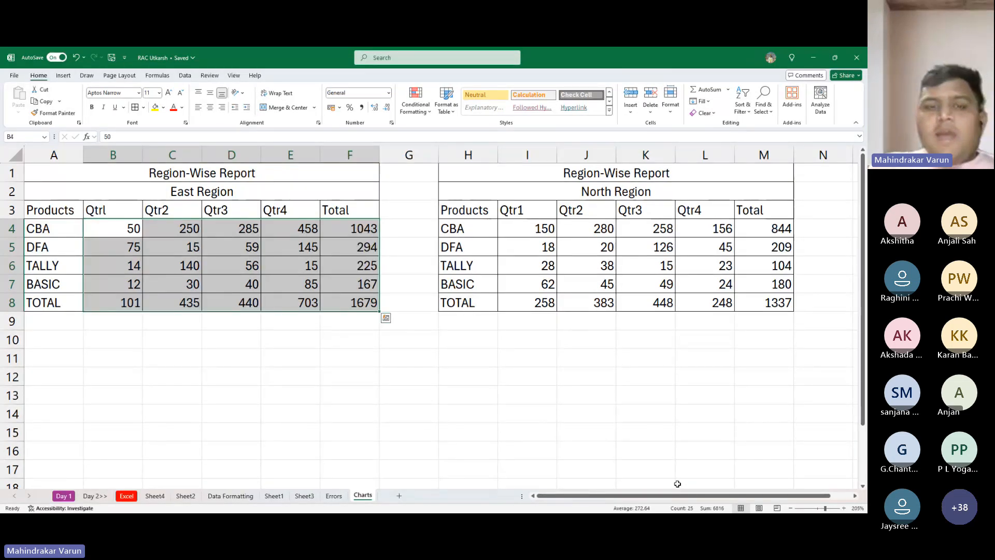
- Clear the pasted totals in the North Region table's Total column, M4:M8
key("Right")
key("Right")
key("Right")
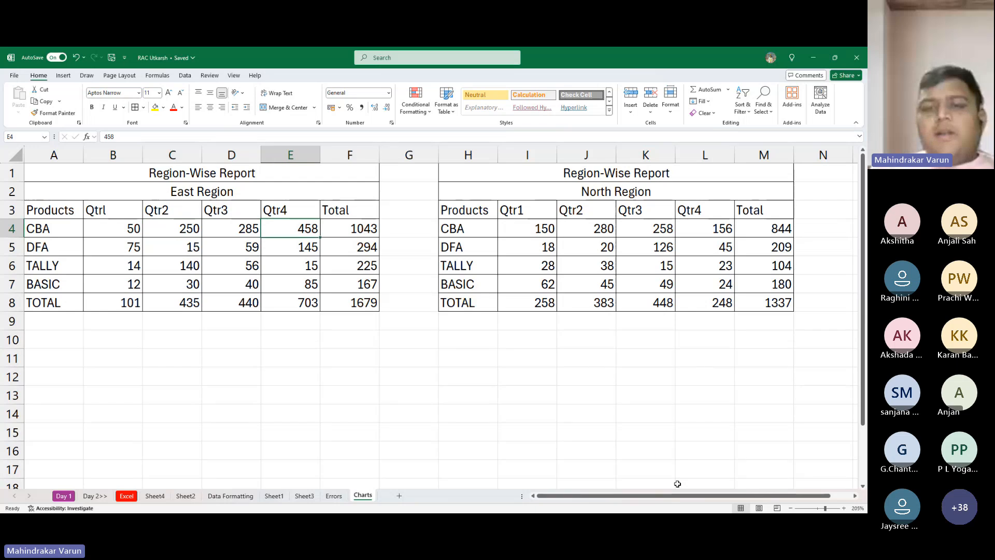
key("Right")
key("Right")
key("Right")
key("Right")
key("Right")
key("Right")
key("Right")
key("Right")
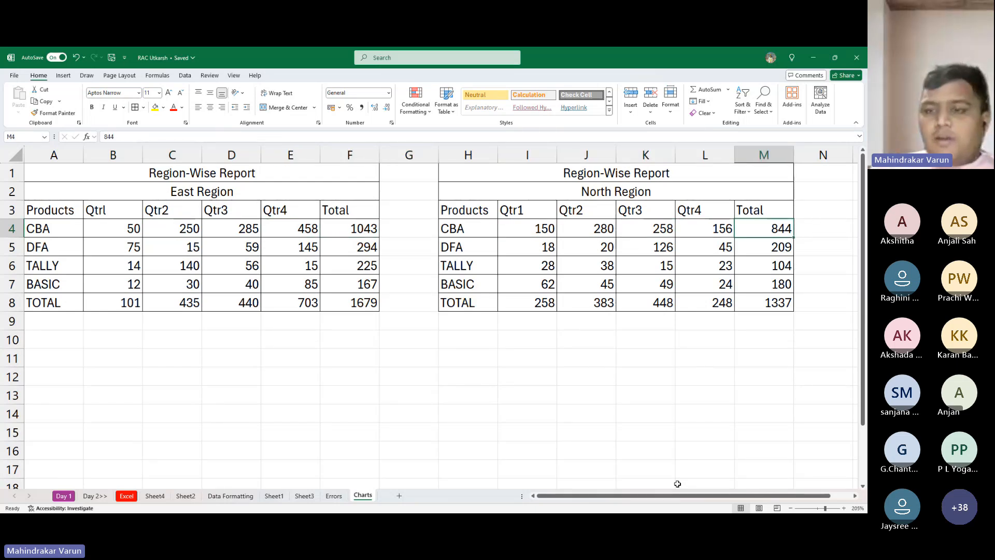
key("ctrl+shift+Down")
key("Delete")
- Fill the North Region Total column with AutoSum formulas over the range I4:M8
key("Left")
key("Left")
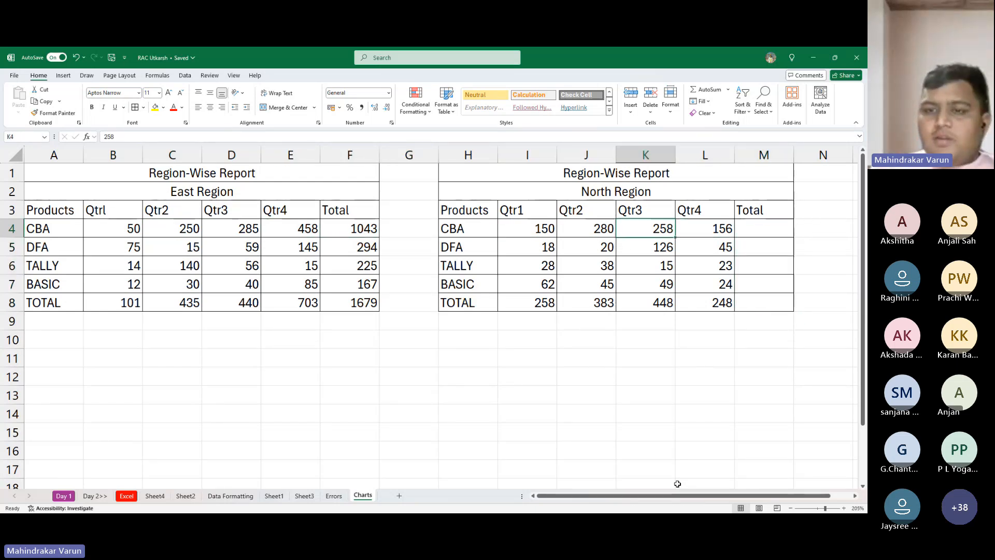
key("Left")
key("Left")
key("ctrl+shift+Down")
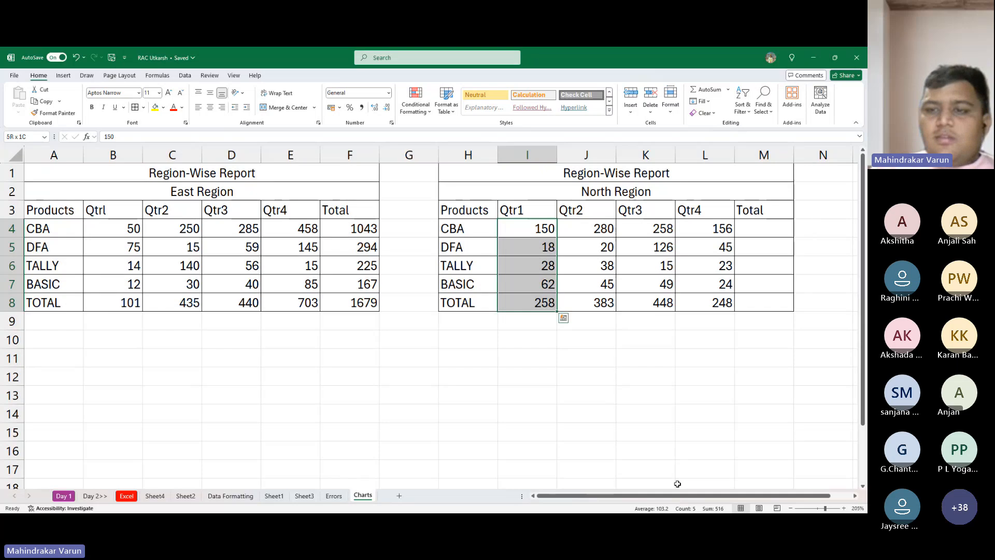
key("ctrl+shift+Right")
key("shift+Right")
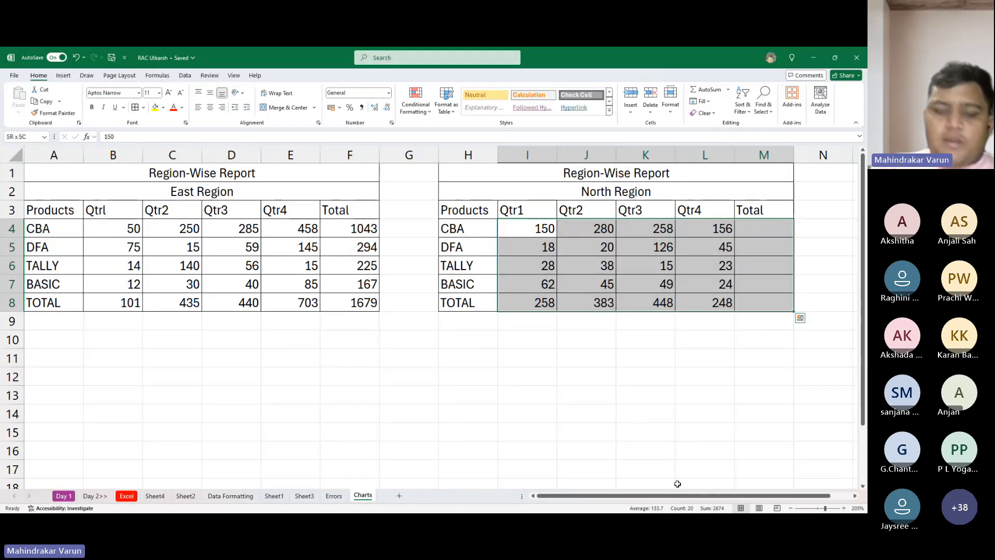
key("alt+equal")
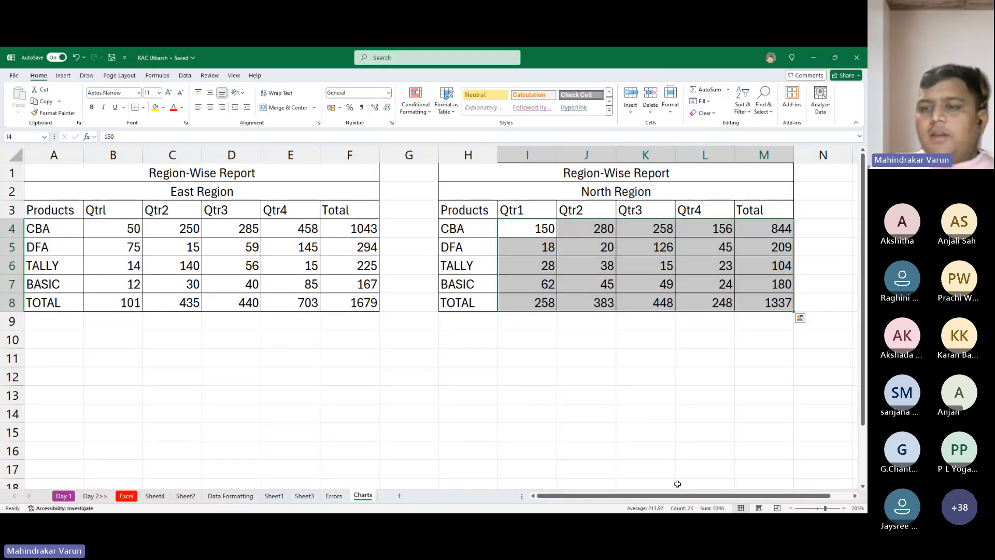
- Check the SUM formulas in the Total columns of the East Region and North Region tables
key("Right")
key("Right")
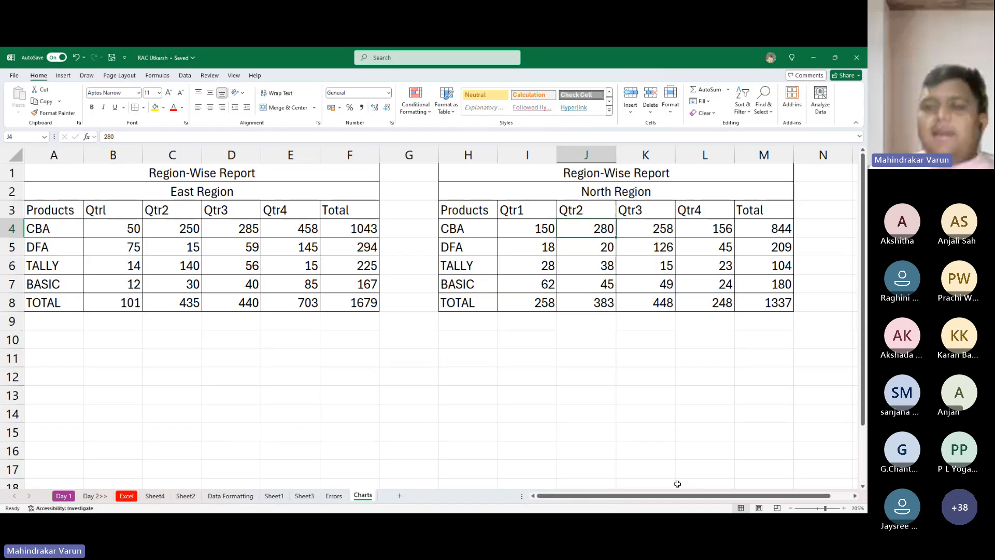
key("Left")
key("Left")
key("Left")
key("Left")
key("Left")
key("Left")
key("Right")
key("Down")
key("Down")
key("Down")
key("Down")
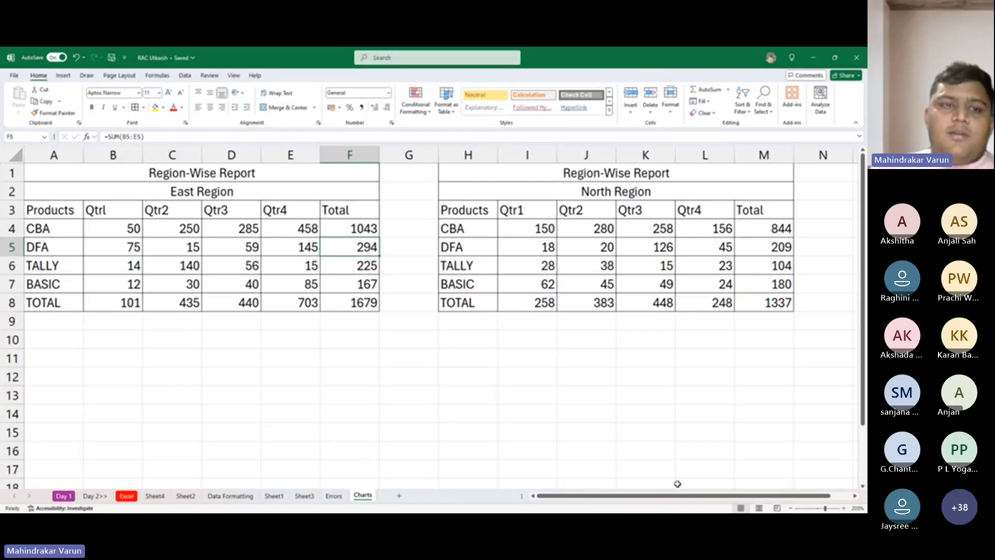
key("Up")
key("Up")
key("Up")
key("Up")
key("Up")
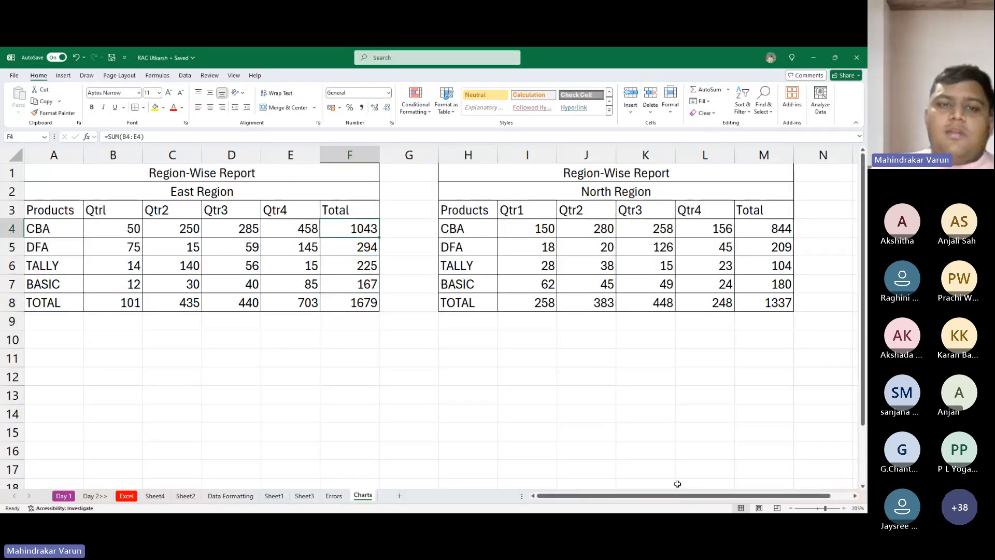
key("Right")
key("Right")
key("Right")
key("Right")
key("Right")
key("Right")
key("Right")
key("Down")
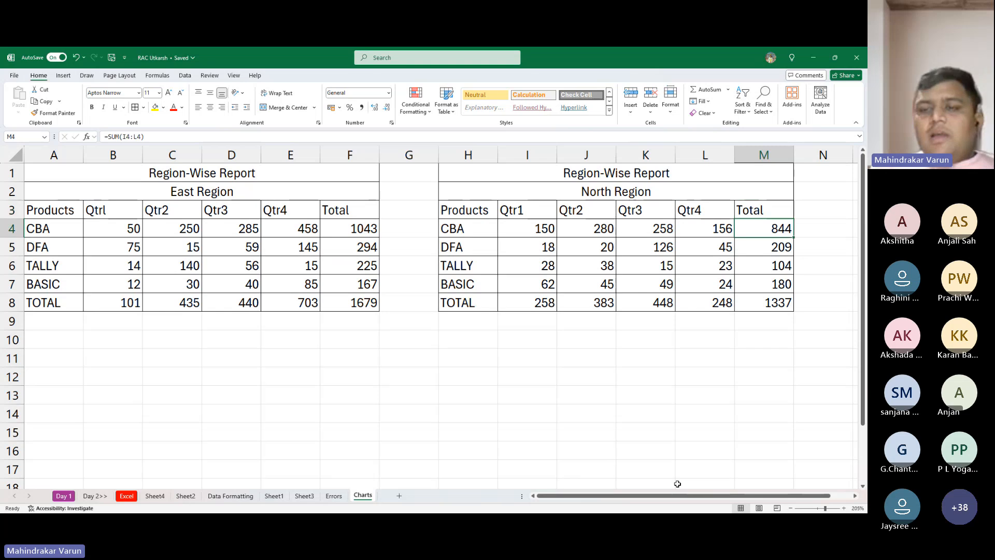
key("Left")
key("Left")
key("Left")
key("Left")
key("Left")
key("Home")
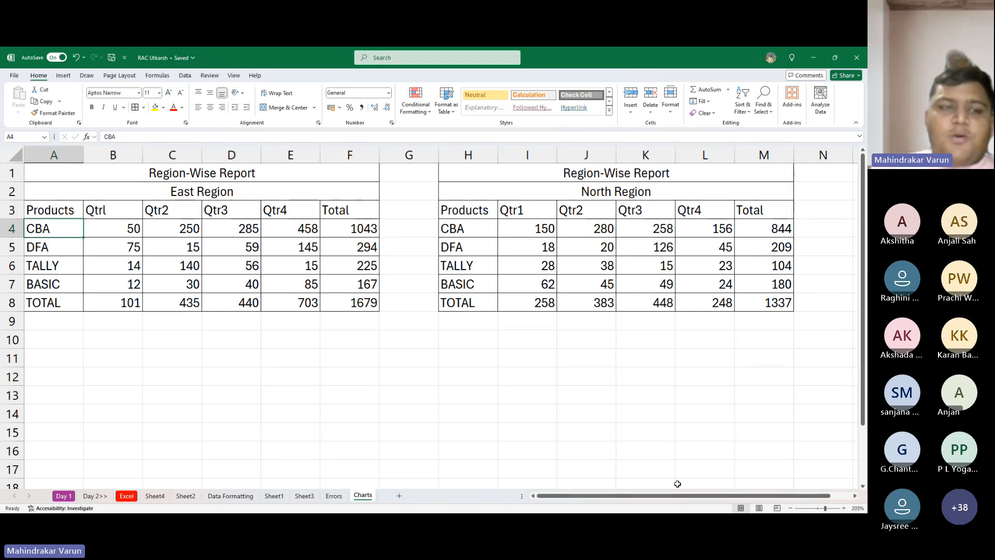
key("Up")
key("Up")
key("Down")
key("Down")
key("Down")
key("Up")
key("Up")
key("Up")
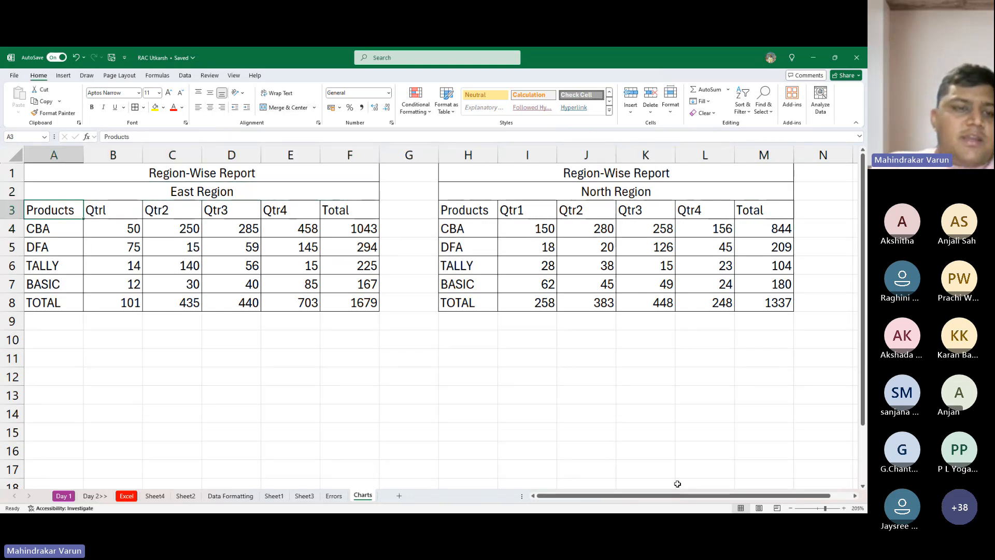
key("Down")
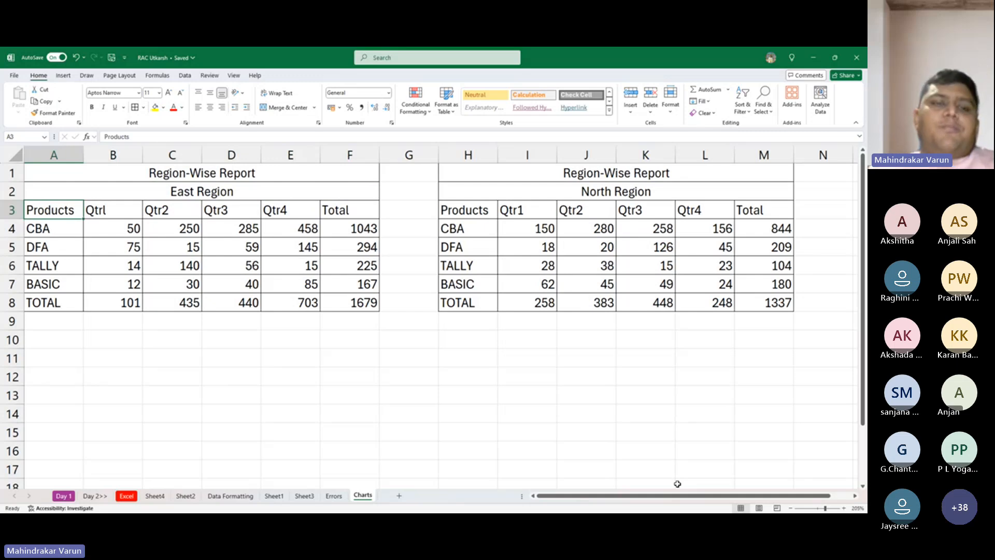
left_click_drag(41, 209, 321, 298)
left_click(320, 298)
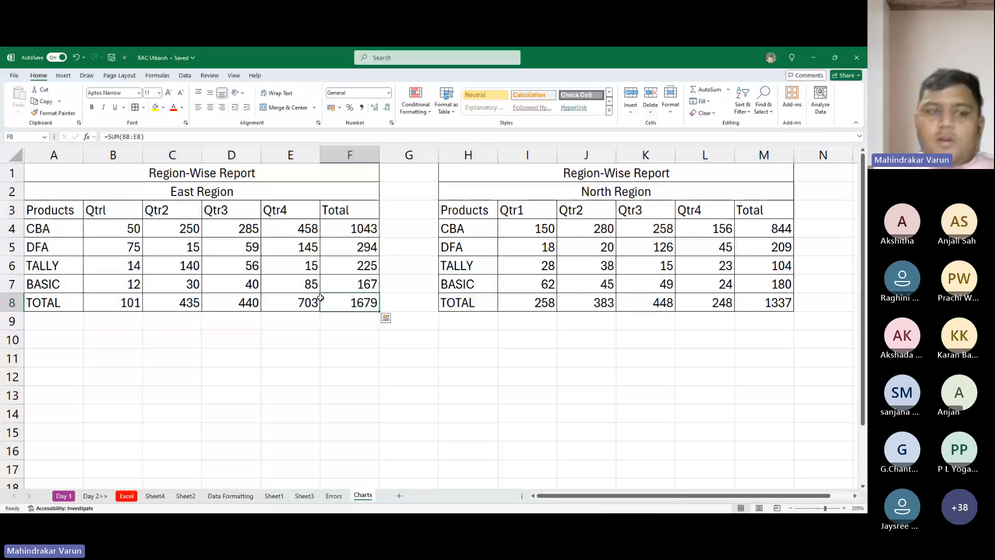
left_click(317, 299)
left_click(193, 265)
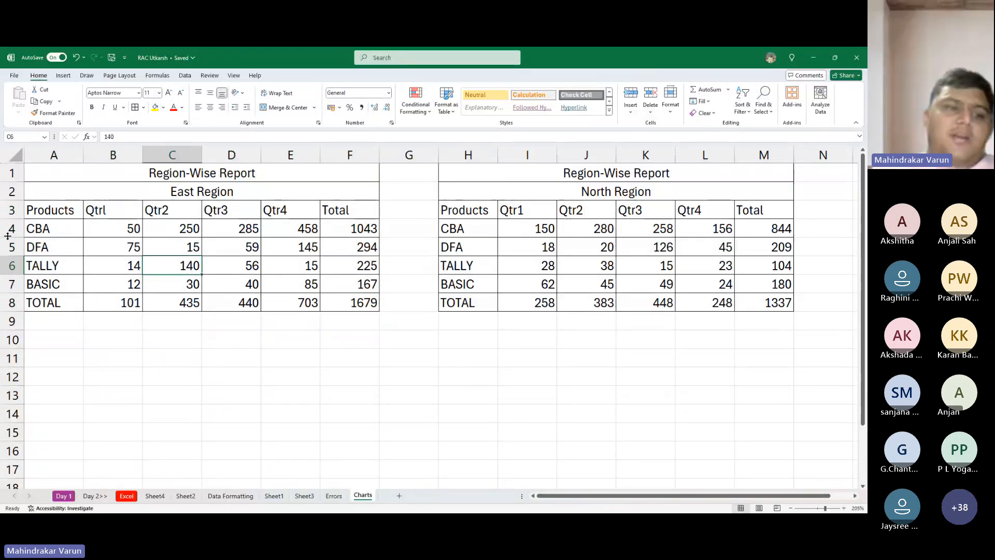
- Rename the East Region products in A4, A5 and A7 to Excel, Python and SPSS
left_click(52, 225)
type("Exce")
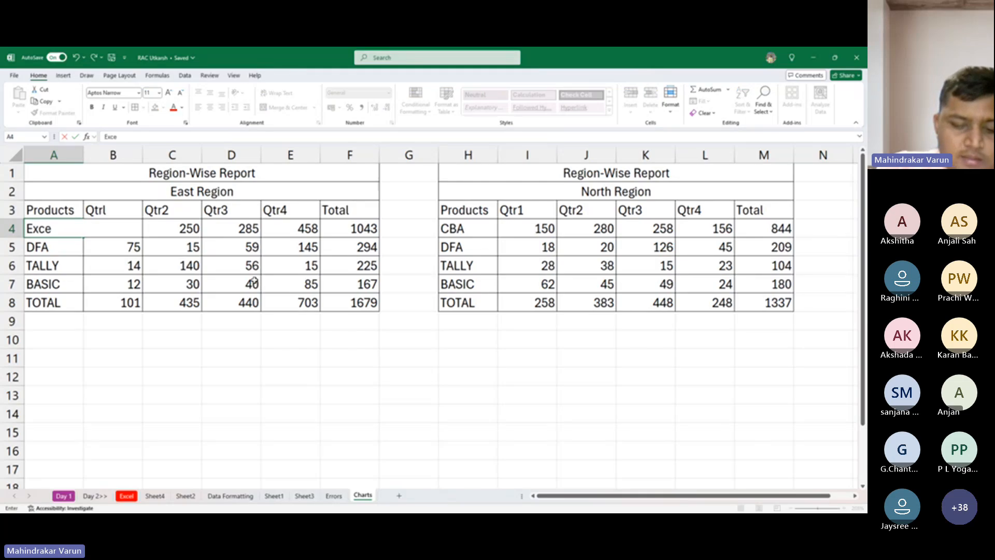
type("l")
key("Return")
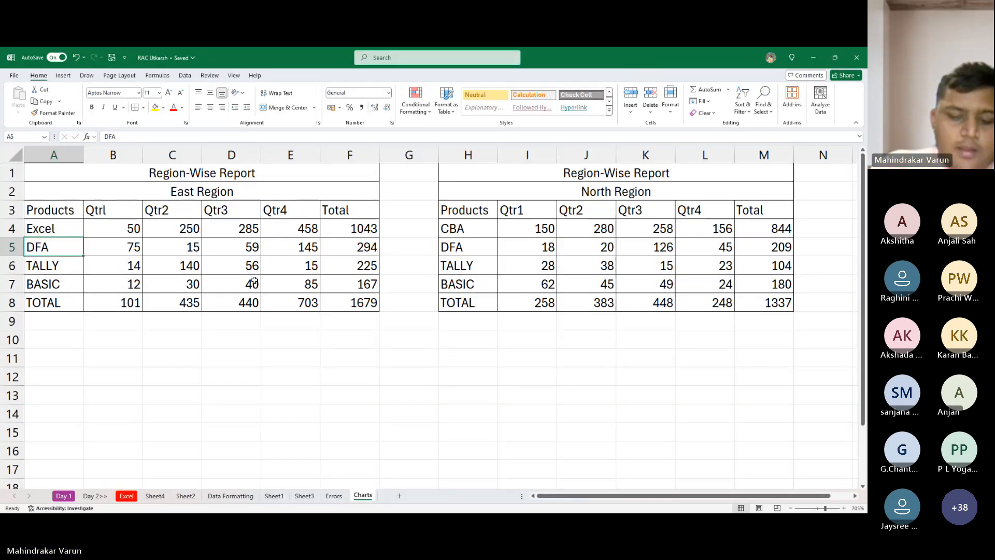
type("Python")
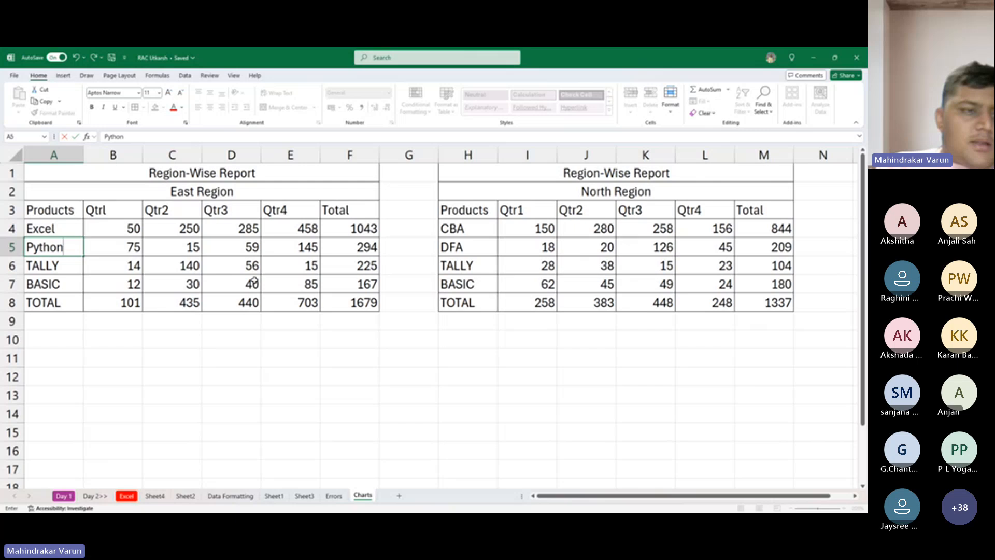
key("Return")
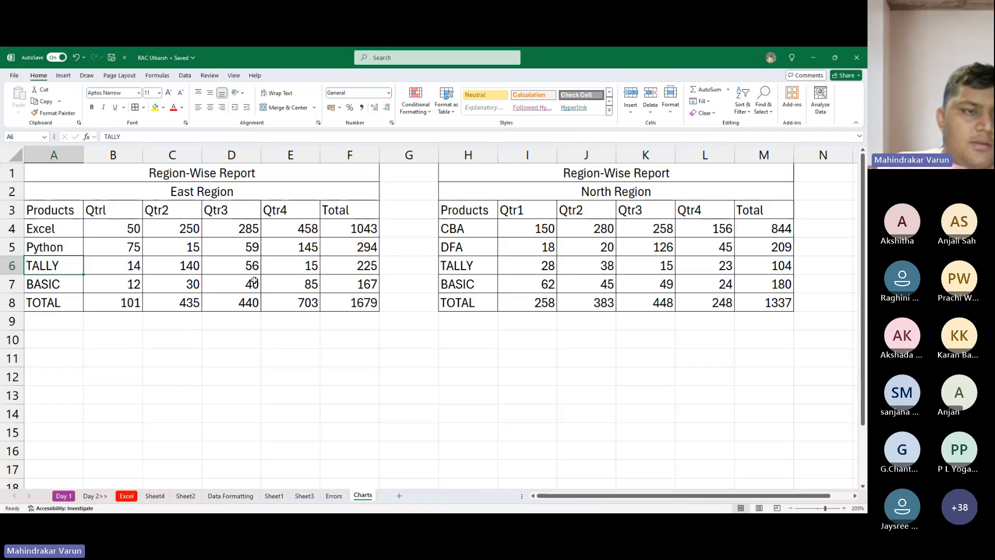
key("Return")
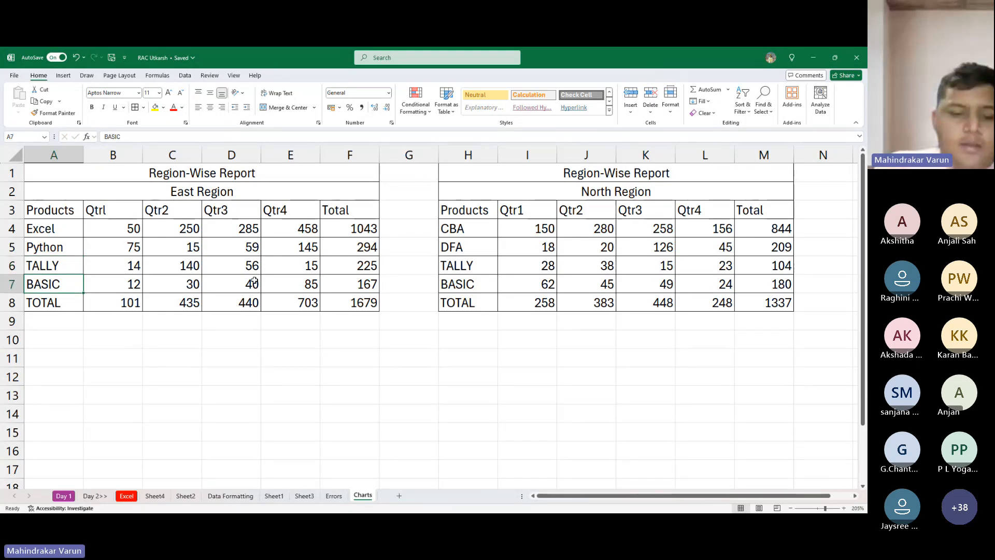
type("SPS")
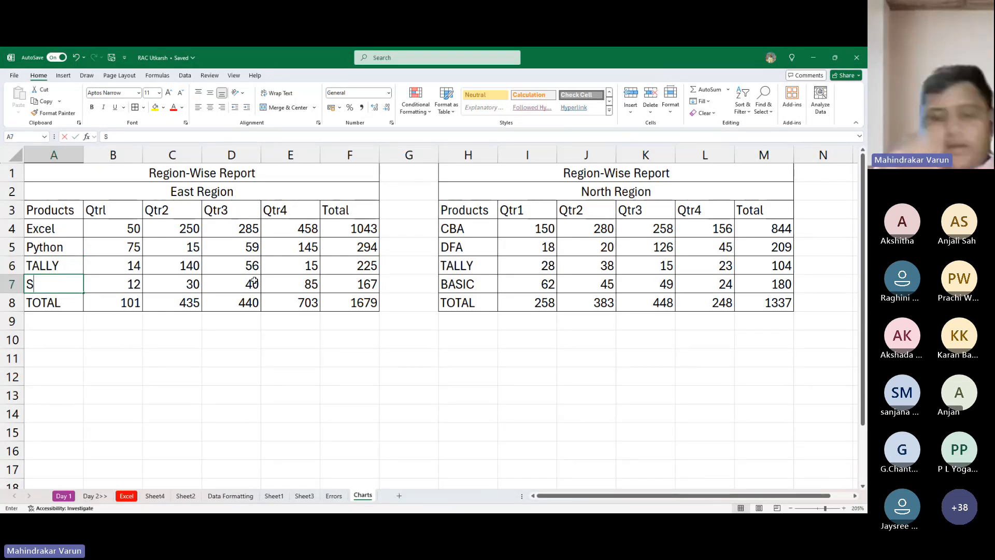
key("Up")
key("Up")
key("Up")
key("Up")
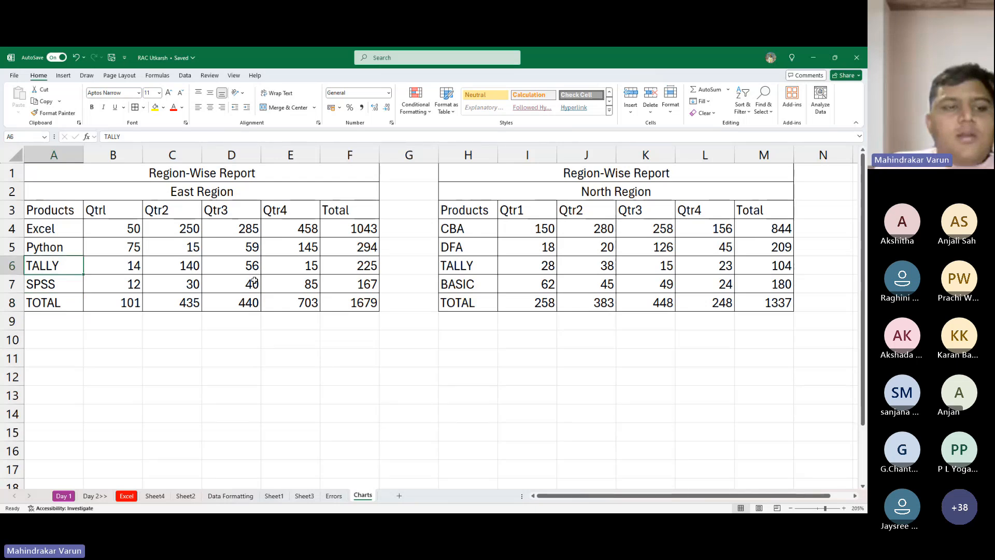
- Clear the values in the East Region table's TOTAL row, B8:F8
key("Down")
key("Right")
key("Down")
key("Down")
key("Down")
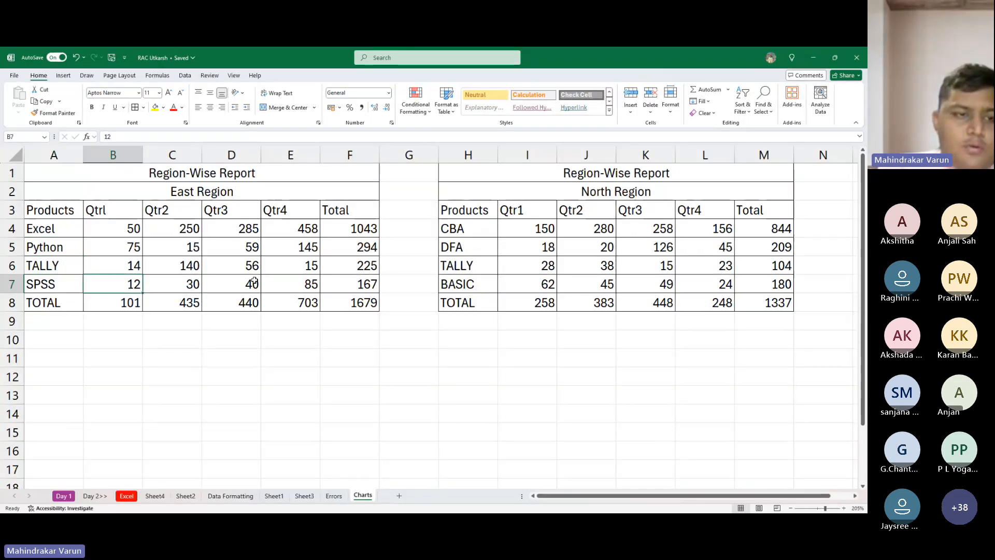
key("alt+Tab")
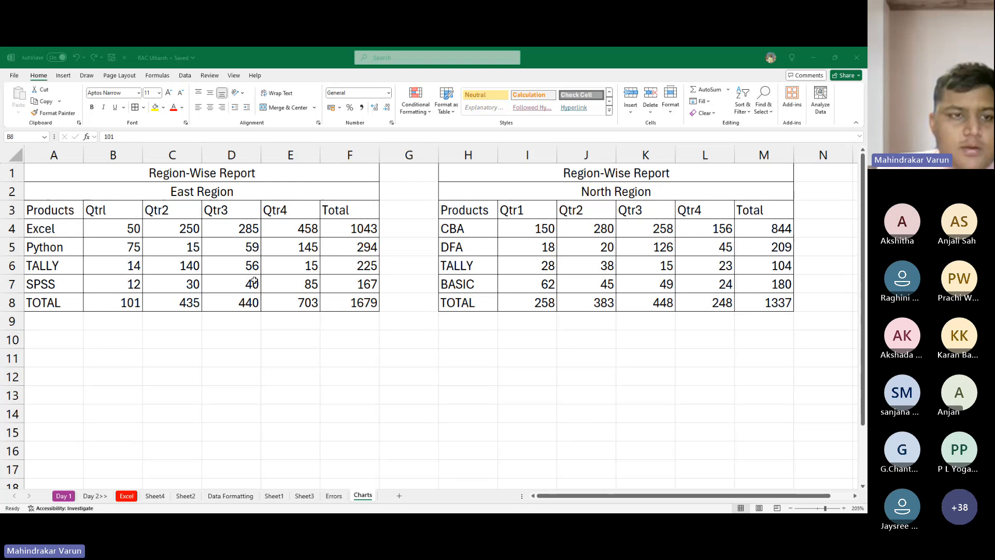
key("alt+Tab")
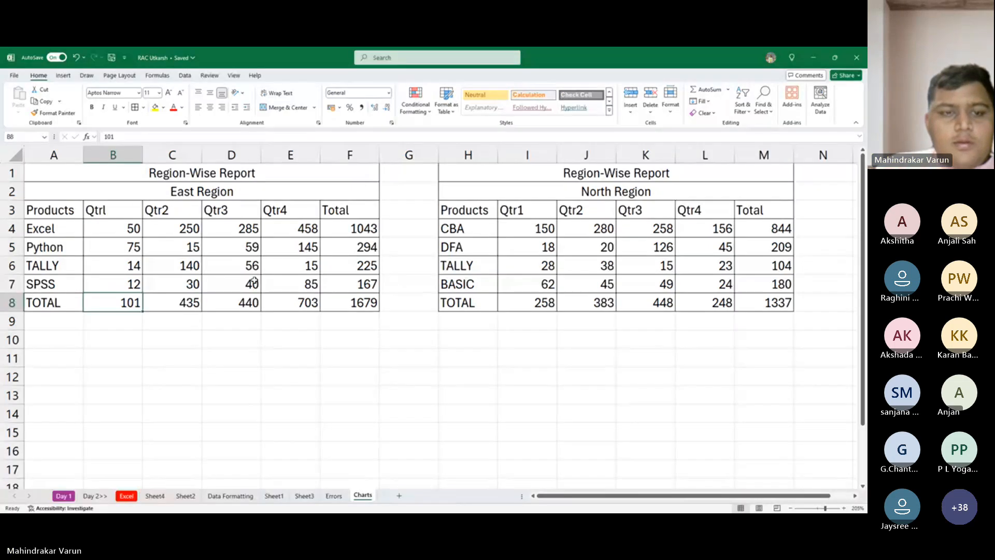
key("ctrl+shift+Right")
key("Delete")
- Clear the values in the North Region table's TOTAL row, I8:M8
key("Right")
key("Right")
key("Right")
key("Right")
key("Right")
key("Right")
key("Right")
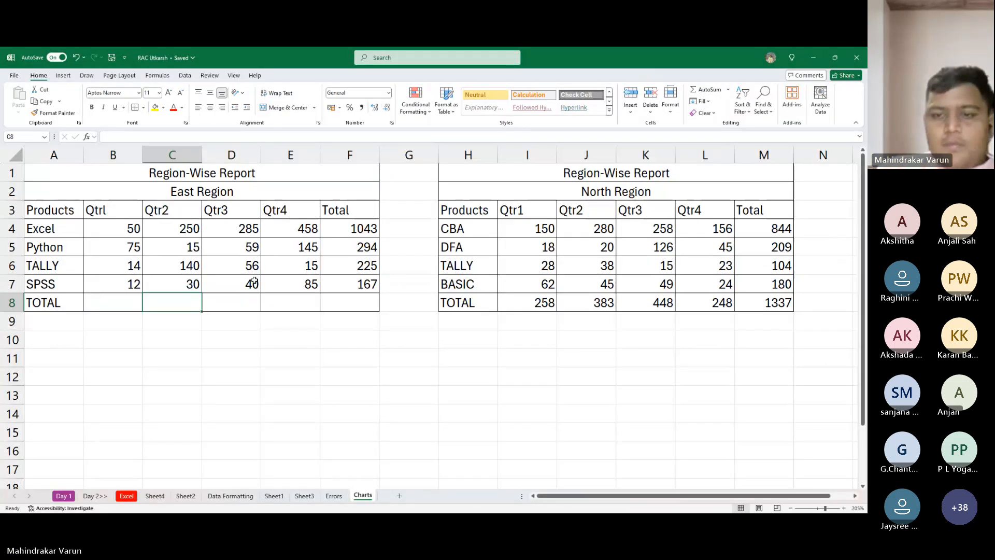
key("ctrl+shift+Right")
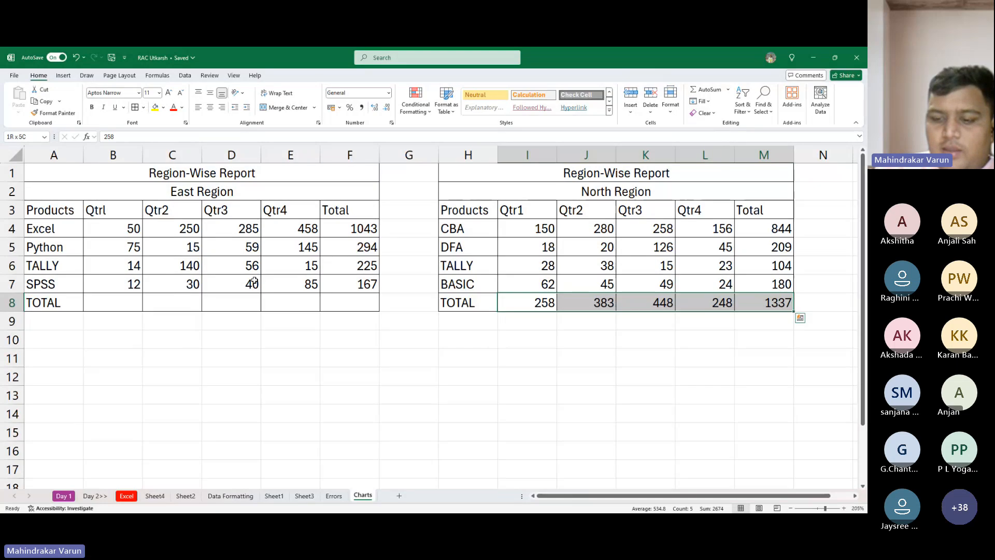
key("Delete")
key("Left")
key("Left")
key("Left")
key("Left")
key("Left")
key("Left")
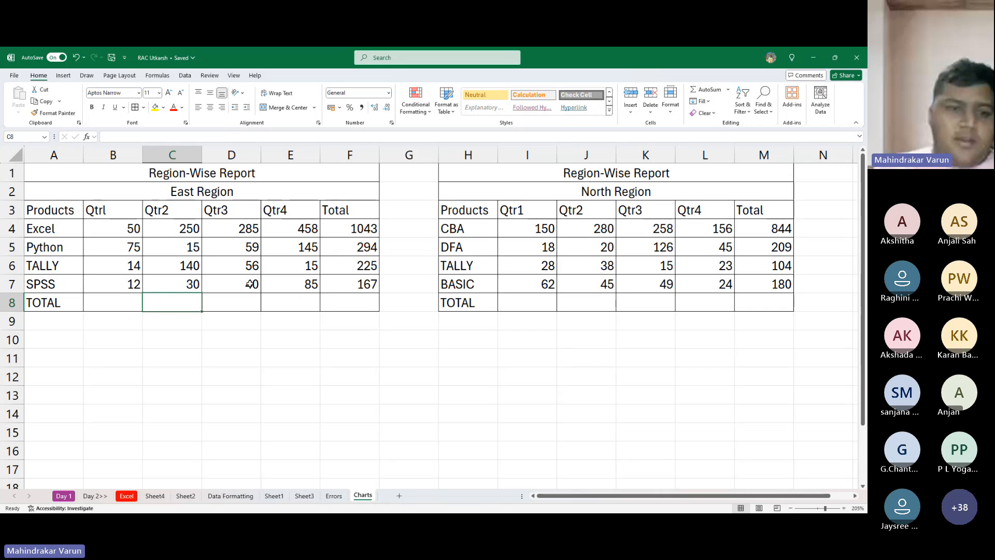
- Clear the Total column values of both the East Region and North Region tables, starting from row 4
left_click_drag(373, 229, 366, 306)
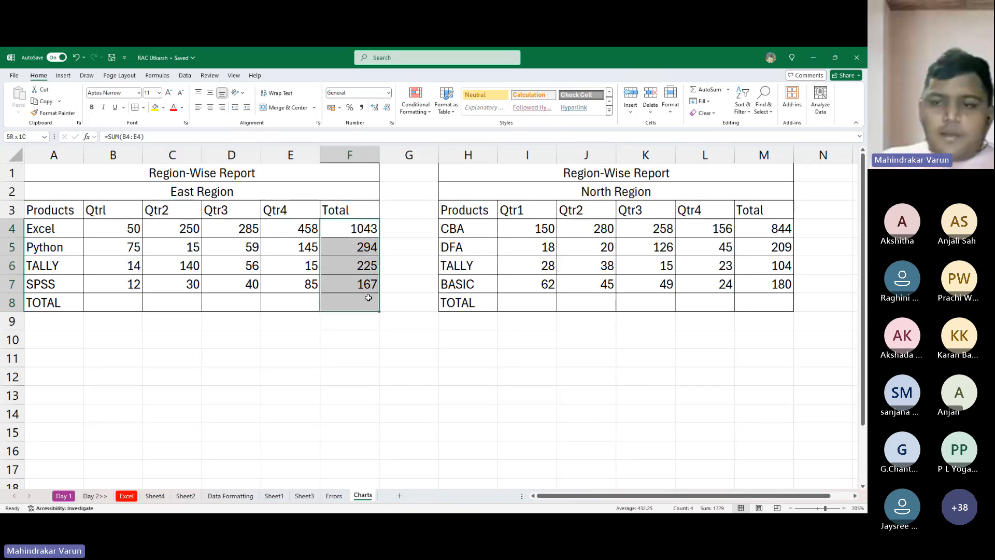
key("Delete")
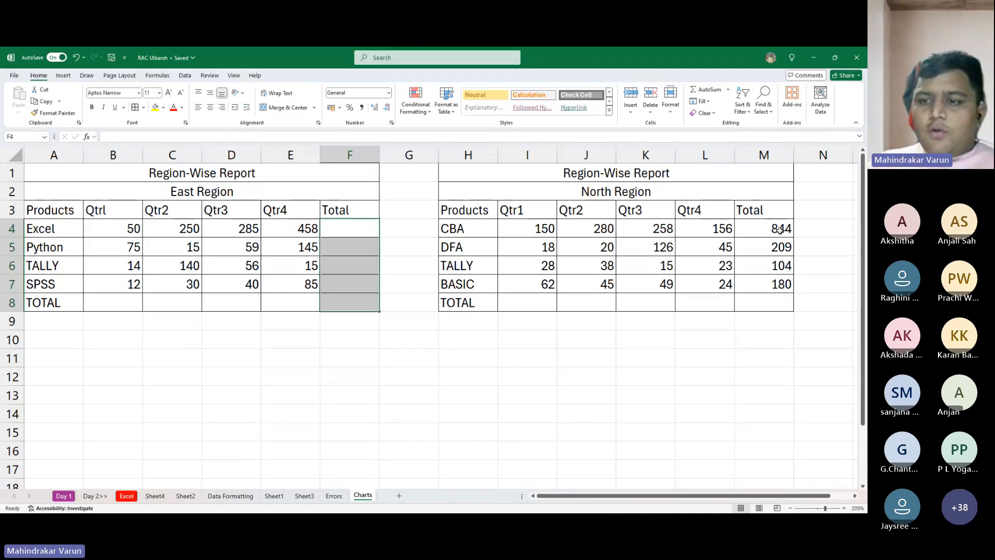
left_click_drag(780, 230, 766, 319)
key("Delete")
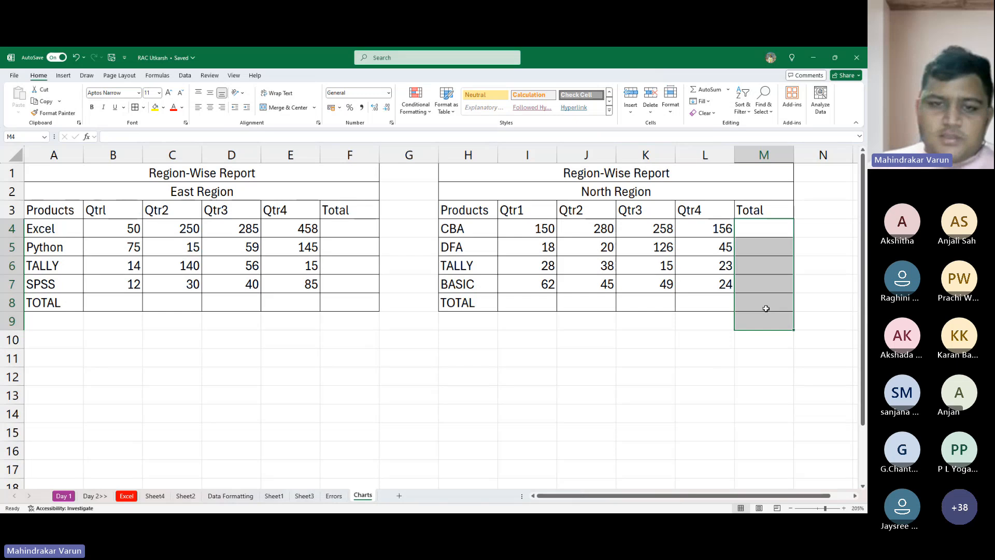
- Enter a SUM formula over B4:E4 in F4 for the East Region Excel row
left_click_drag(136, 228, 345, 306)
left_click(341, 223)
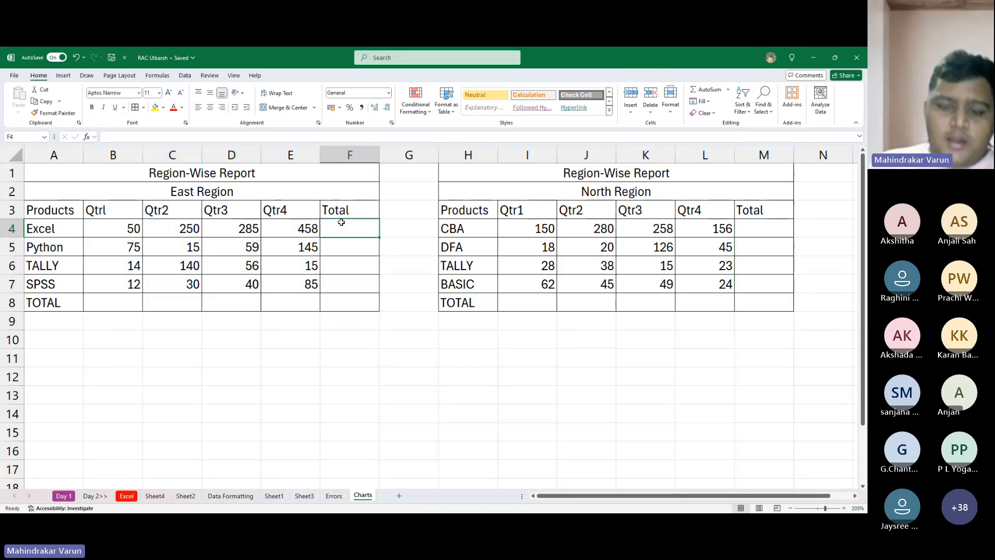
type("=su")
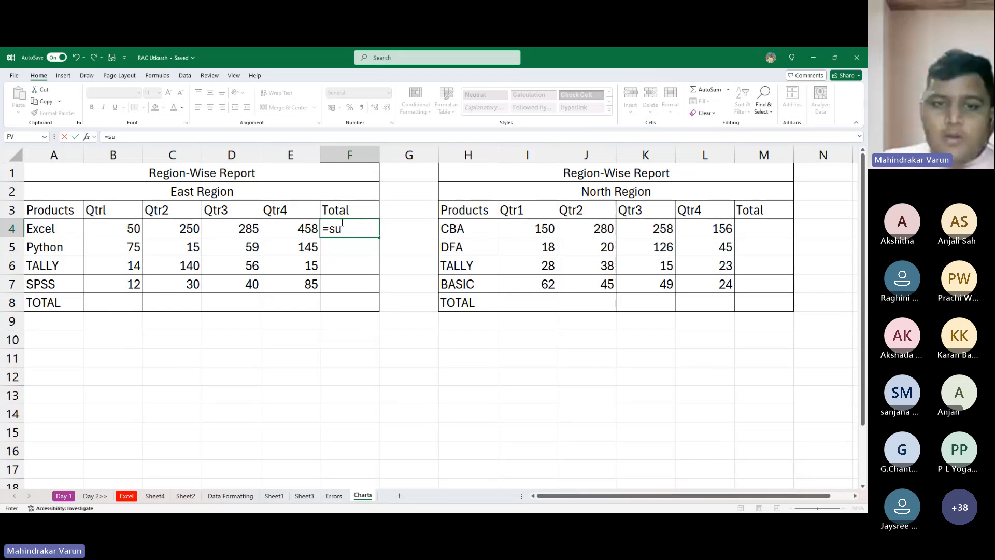
key("Tab")
key("Left")
key("Left")
key("Left")
key("Left")
key("ctrl+shift+Right")
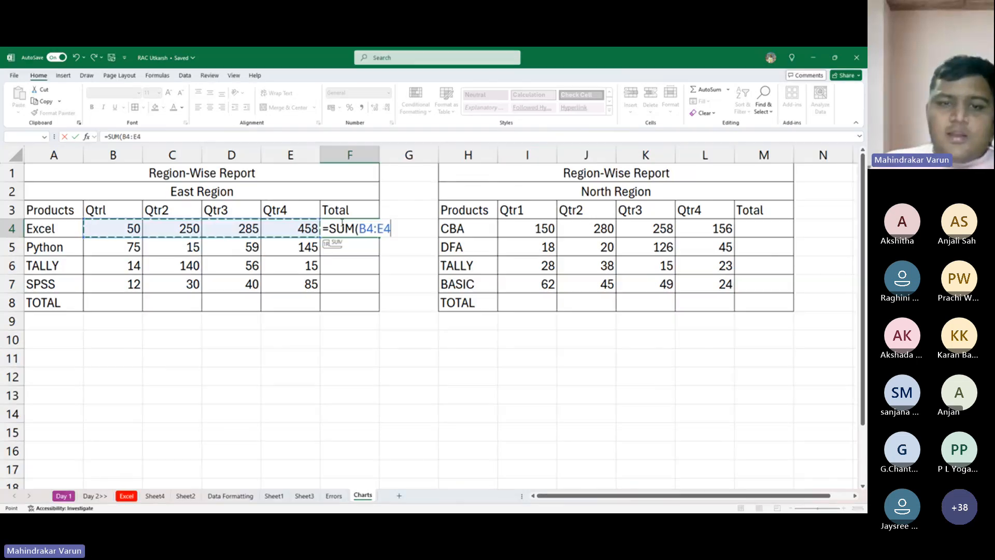
key("ctrl+Return")
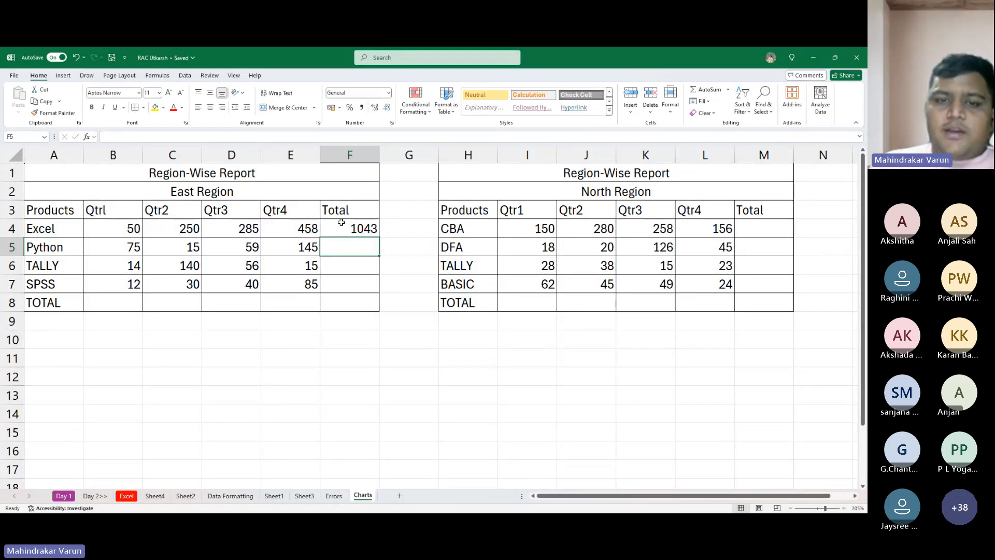
- Fill the F4 SUM formula down the East Region Total column to F8
key("shift+Down")
key("shift+Down")
key("shift+Down")
key("shift+Down")
key("ctrl+d")
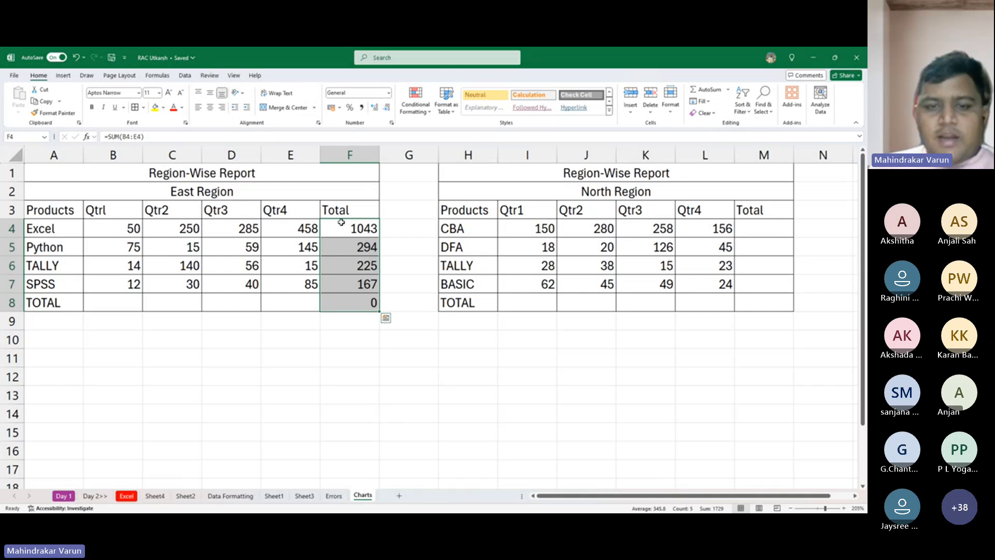
- Clear the East Region table's TOTAL row, B8:F8, including the filled-down formula in F8
left_click(358, 302)
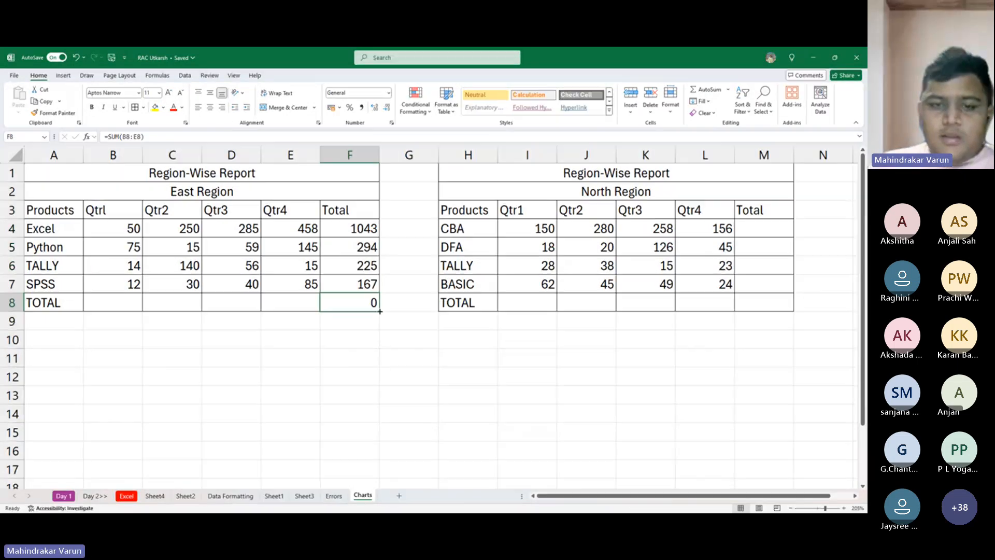
left_click_drag(379, 311, 342, 297)
key("Delete")
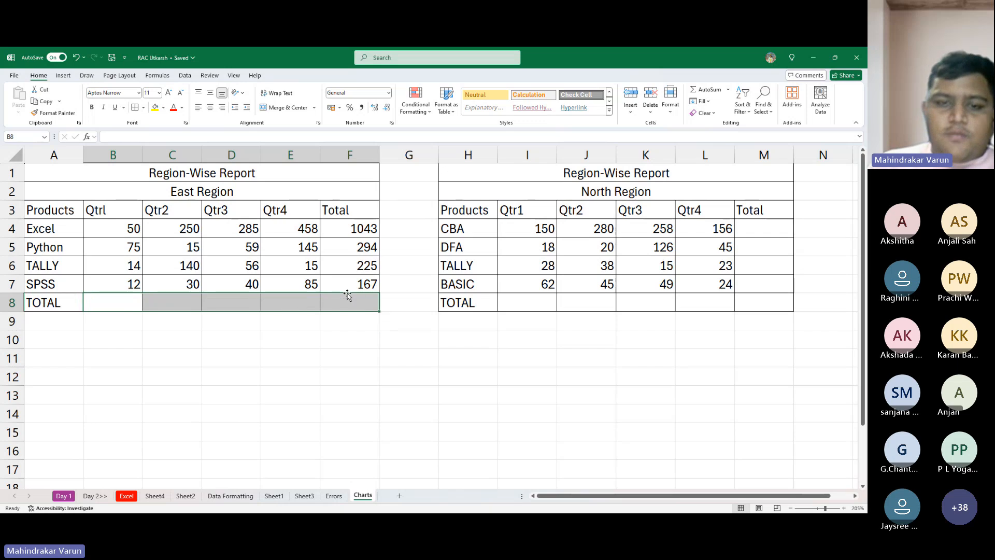
- Delete the SUM formulas from the East Region Total column, F4:F7
key("Up")
key("Right")
key("Right")
key("Right")
key("Right")
key("Right")
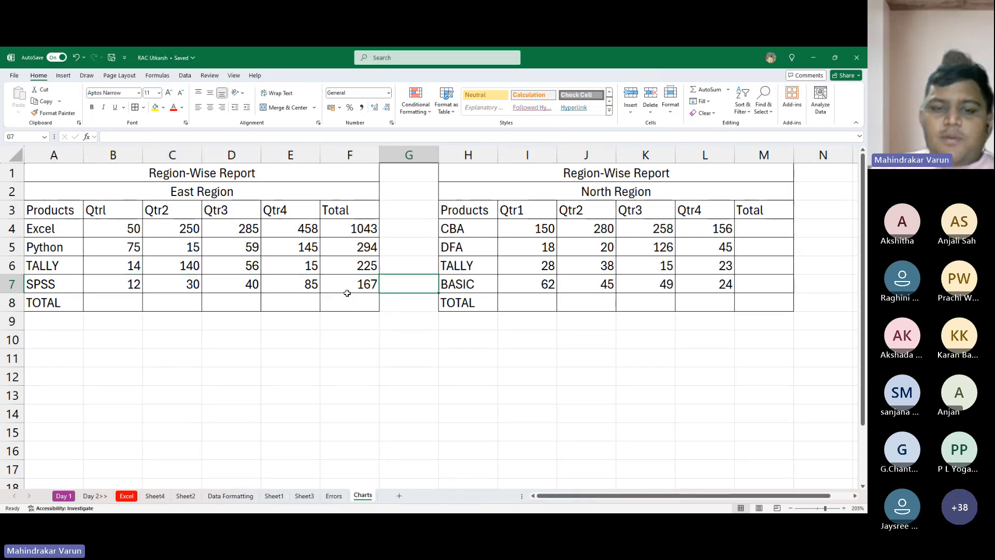
key("Left")
key("Up")
key("Up")
key("Up")
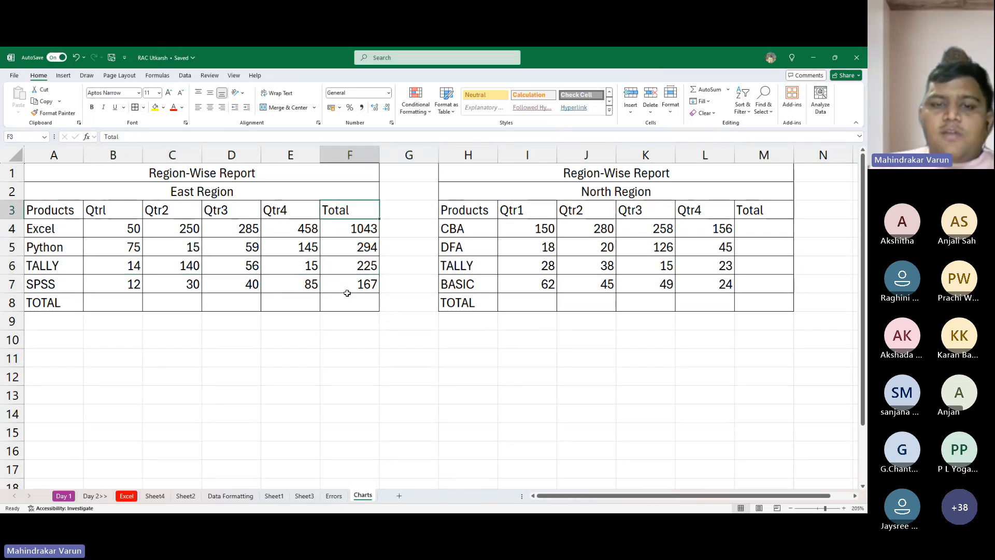
key("shift+Down")
key("shift+Down")
key("shift+Down")
key("Delete")
- AutoSum the range B4:F8 to fill the East Region table's Total column and TOTAL row together
key("Left")
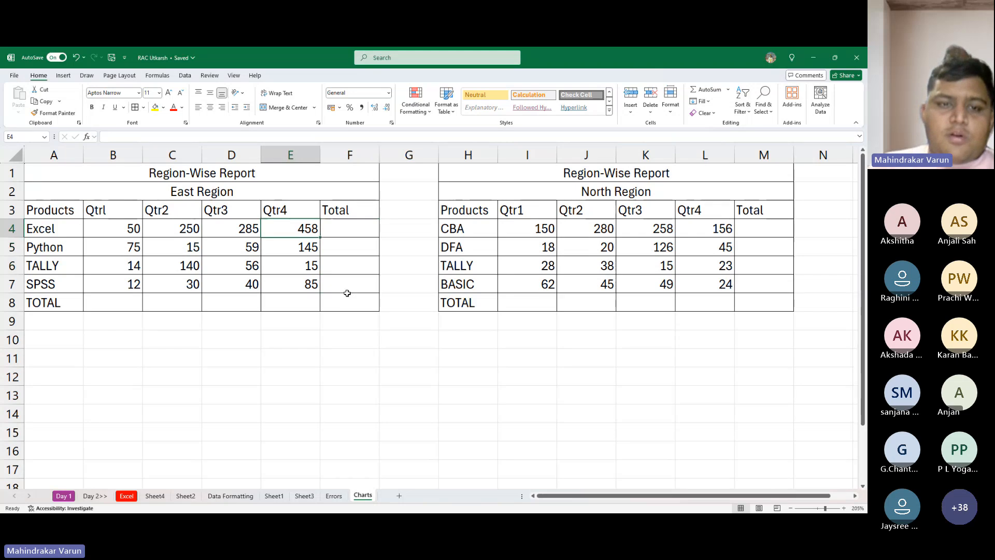
key("Left")
key("Left")
key("Left")
key("shift+Right")
key("shift+Right")
key("shift+Right")
key("shift+Down")
key("shift+Down")
key("shift+Down")
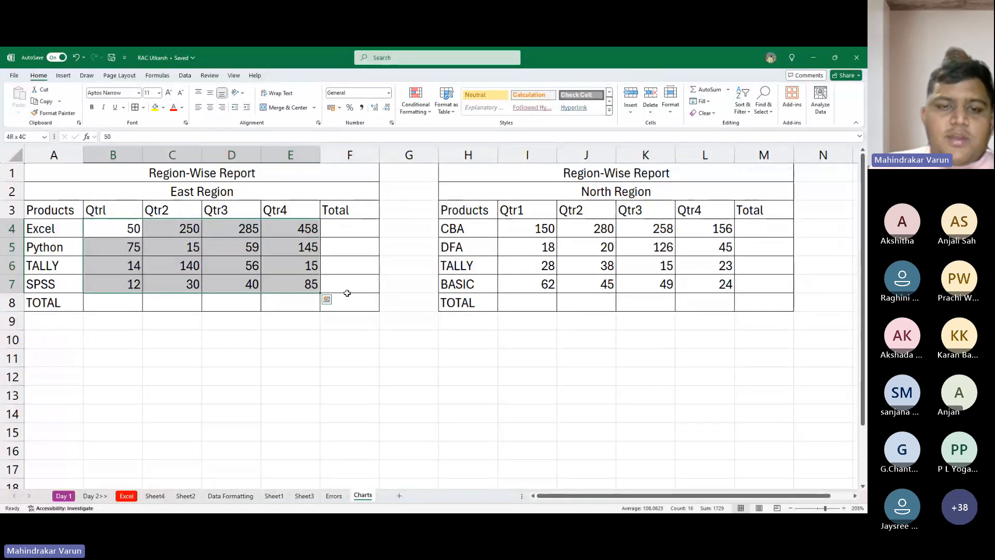
key("shift+Right")
key("shift+Down")
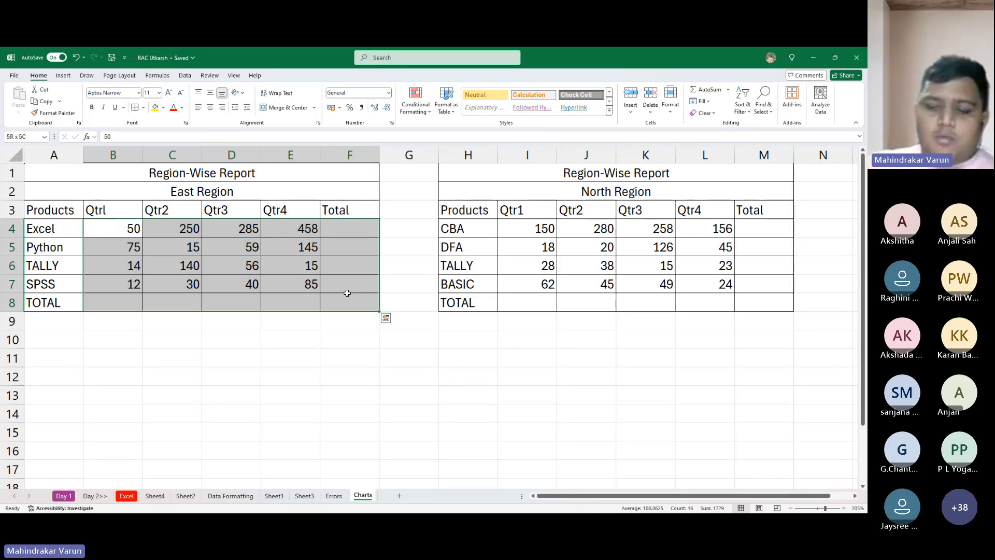
key("alt+equal")
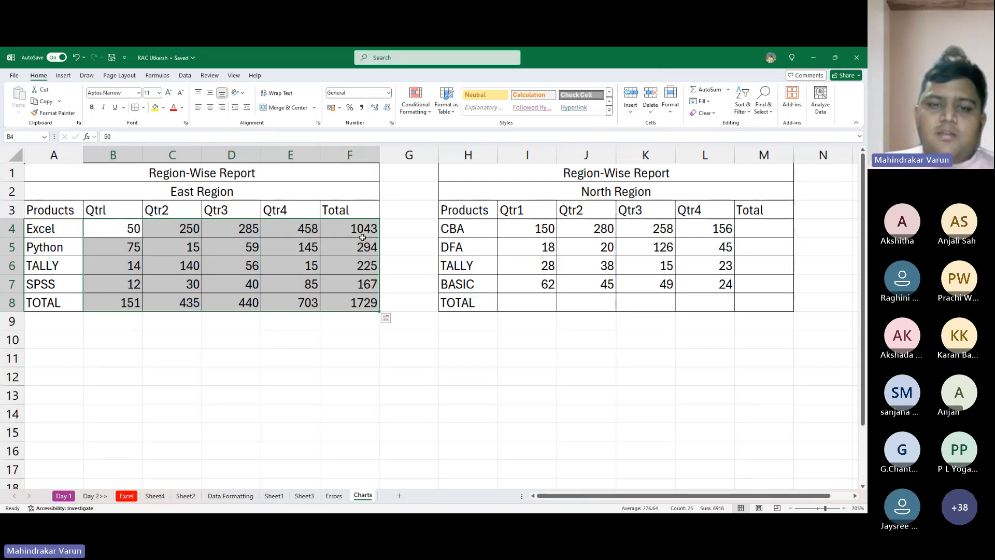
- Bold the East Region totals in the Total column F4:F8 and the TOTAL row B8:F8
left_click_drag(361, 236, 356, 306)
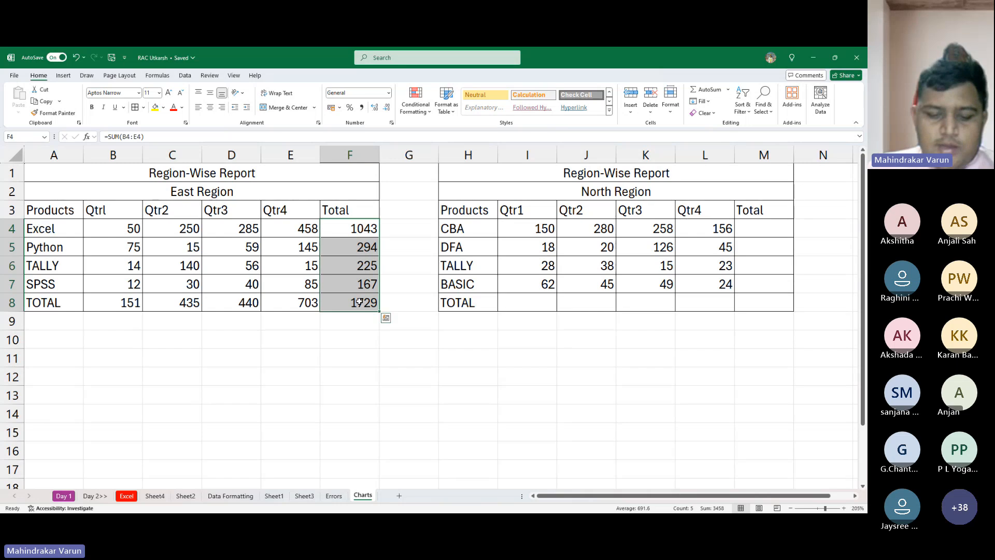
key("ctrl+b")
left_click_drag(99, 301, 329, 306)
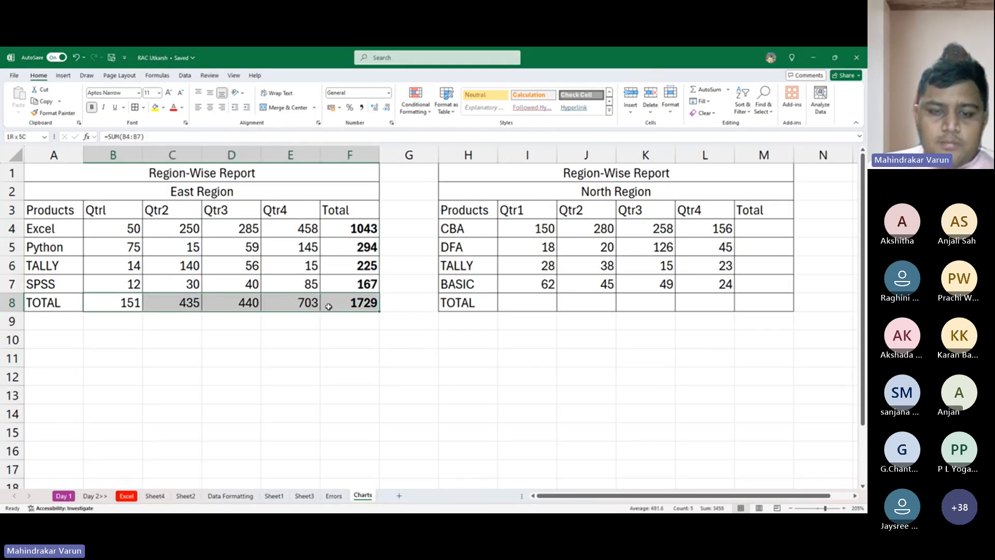
key("ctrl+b")
- Clear the bolded East Region TOTAL row, B8:F8, and select the Excel row's total in F4
key("Delete")
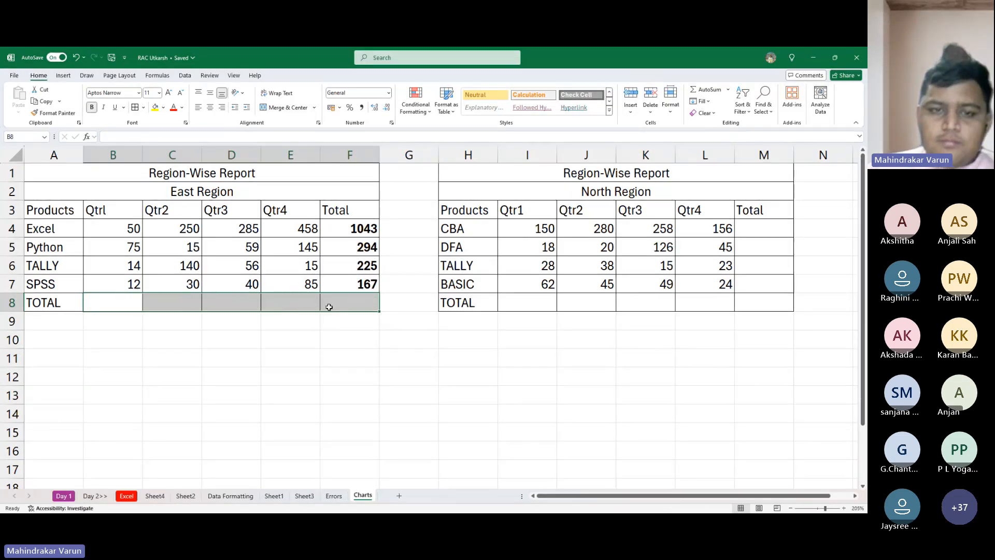
key("Right")
key("Up")
key("Up")
key("Up")
key("ctrl+Right")
key("Up")
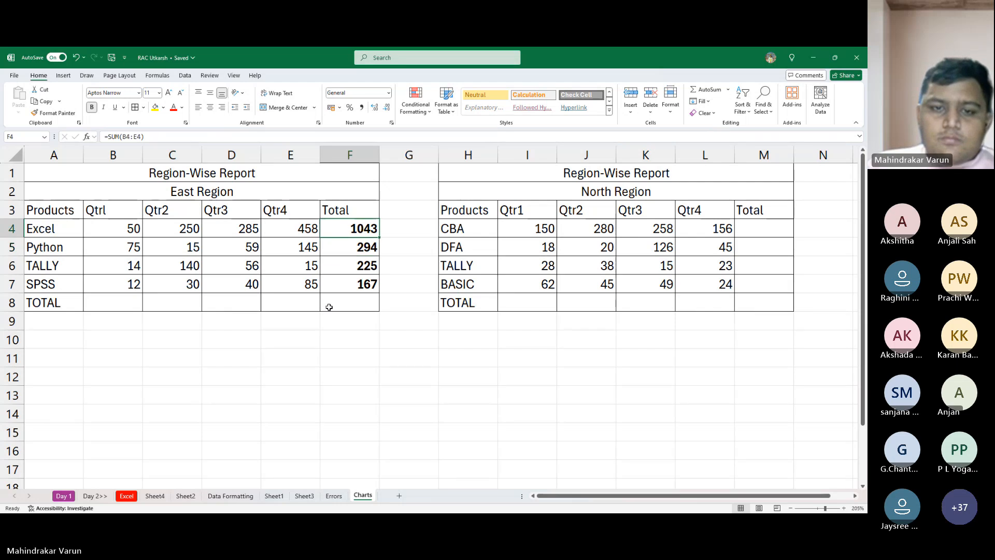
- Clear the East Region totals in F4:F7 and AutoSum the range B4:F8 to fill its Total column and TOTAL row
key("ctrl+shift+Down")
key("Delete")
key("Left")
key("Left")
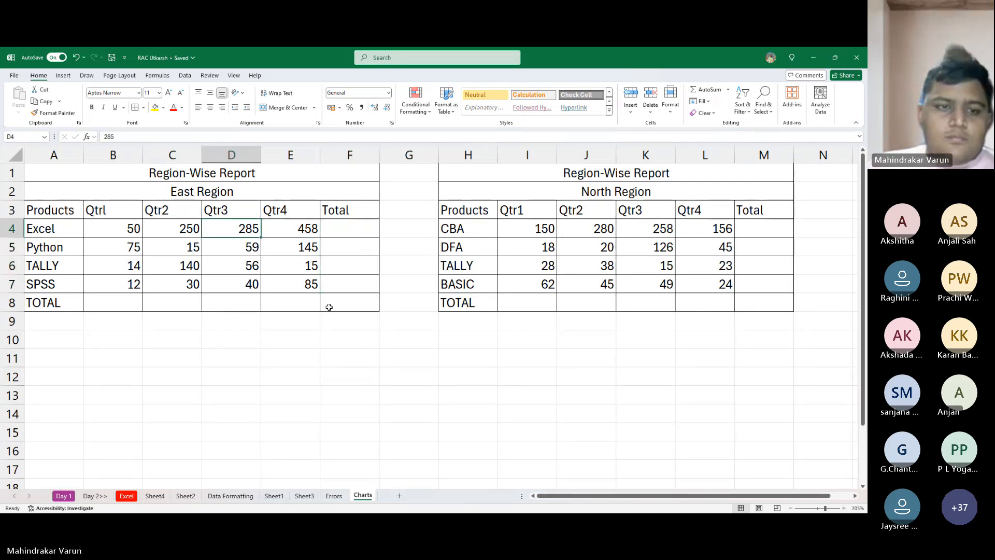
key("ctrl+Left")
key("Right")
key("ctrl+shift+Right")
key("shift+Right")
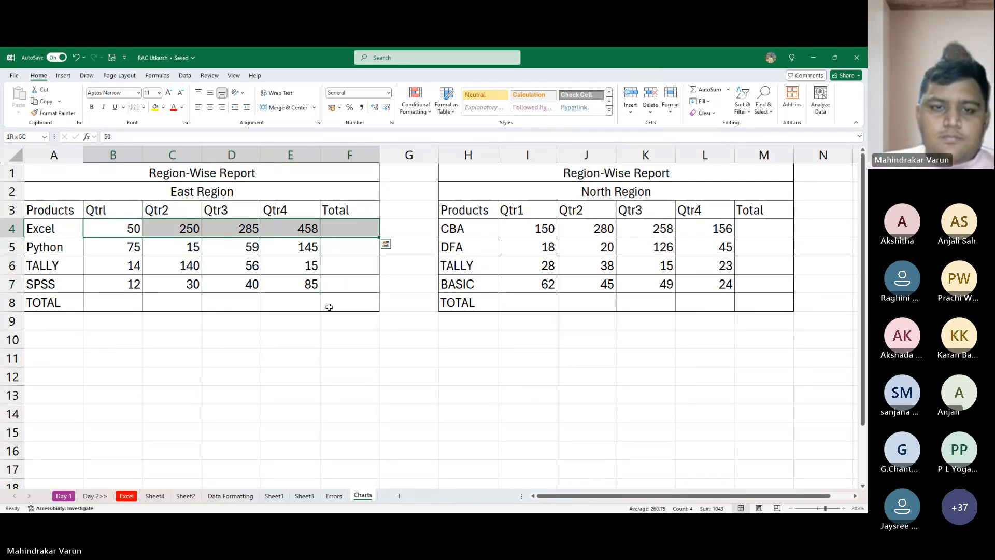
key("ctrl+shift+Down")
key("shift+Down")
key("alt+equal")
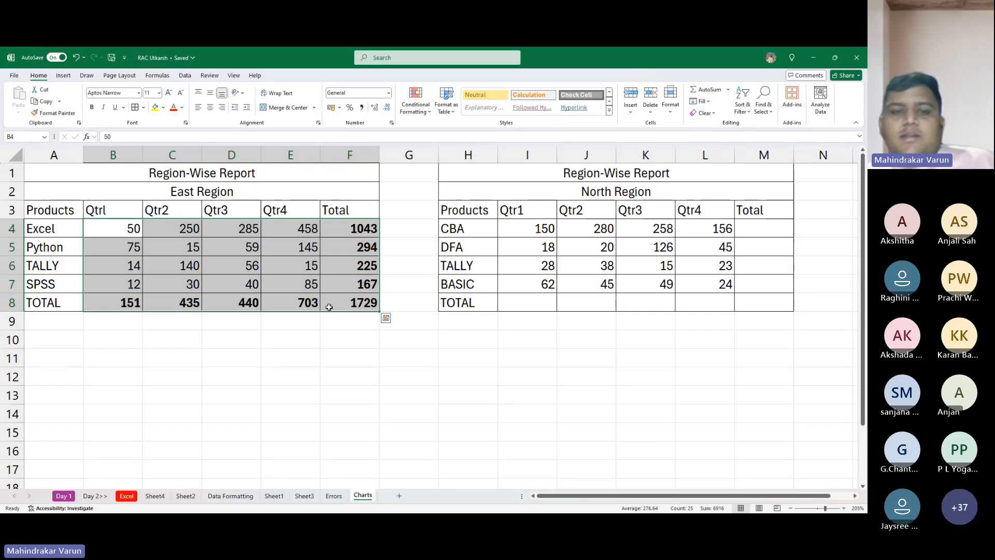
- Select the North Region table's blank TOTAL row I8:M8 together with the blank Total column cells above it
key("Right")
key("Right")
key("Right")
key("Right")
key("Right")
key("Right")
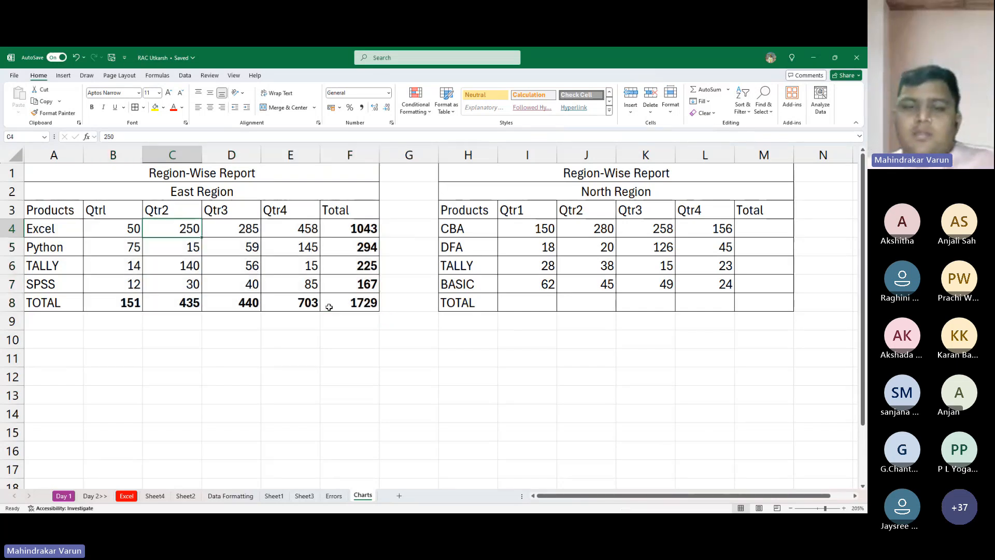
key("Right")
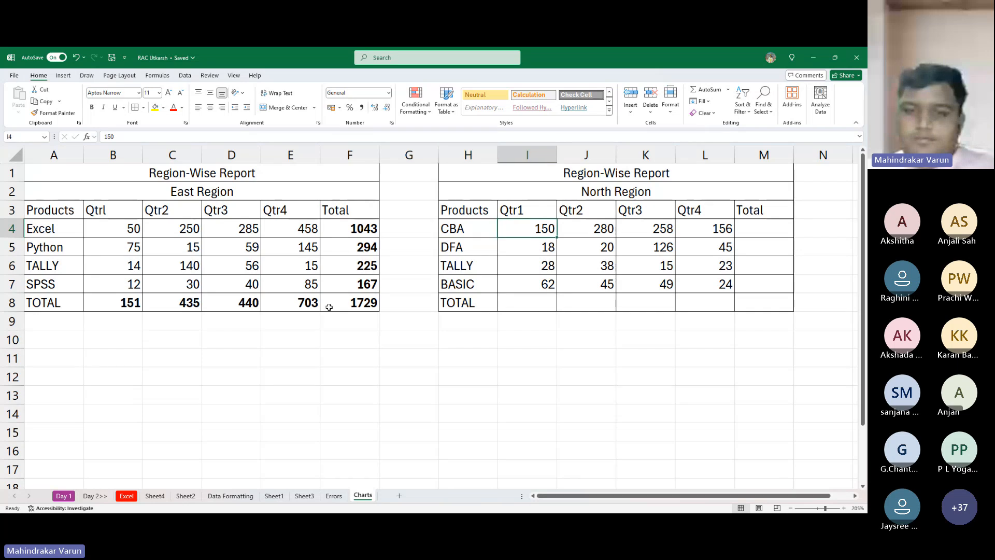
key("Down")
key("Down")
key("Down")
key("Down")
key("shift+Right")
key("shift+Right")
key("shift+Right")
key("shift+Right")
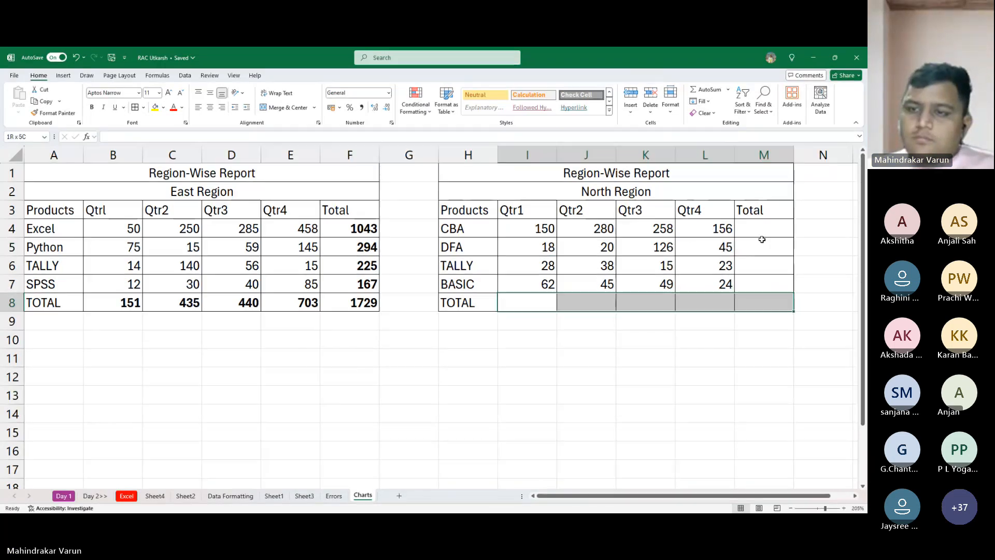
left_click_drag(764, 225, 760, 296)
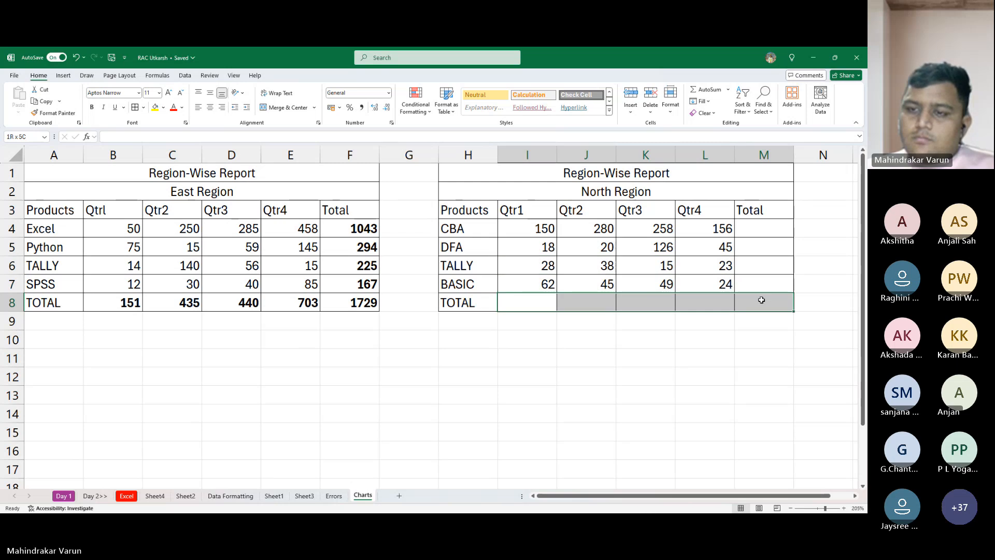
left_click_drag(772, 230, 769, 292)
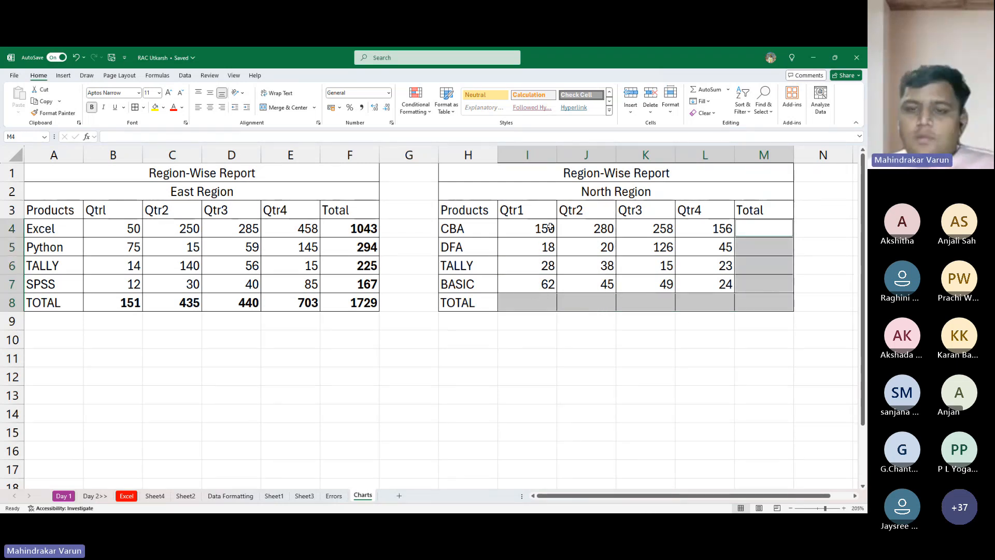
- AutoSum the range I4:M8 to fill the North Region table's Total column and TOTAL row together
left_click_drag(539, 227, 774, 303)
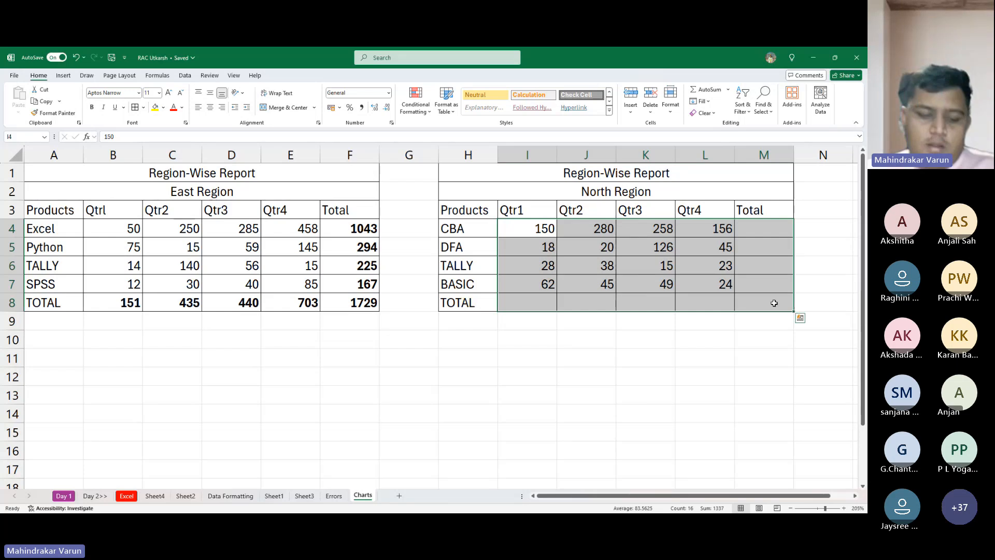
key("alt+equal")
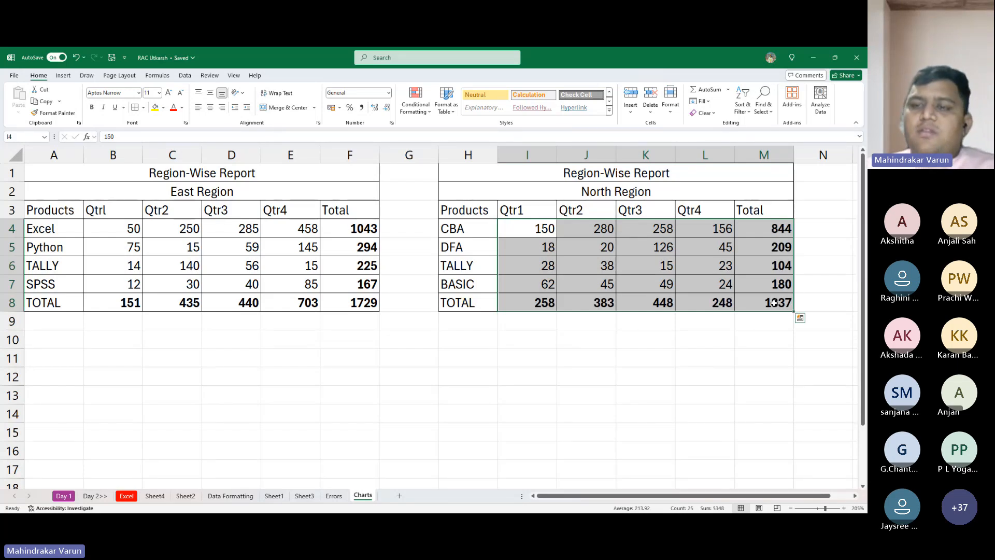
key("Left")
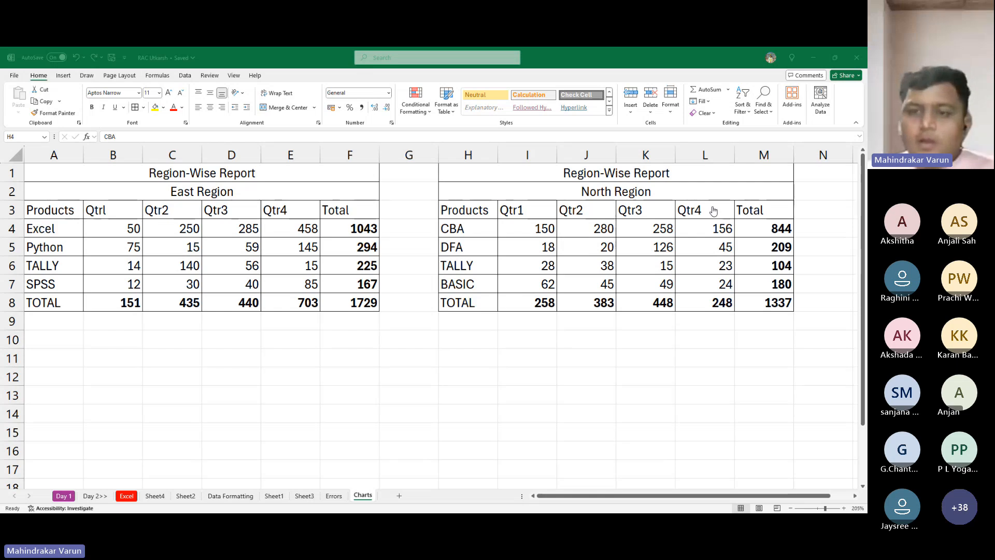
left_click(451, 354)
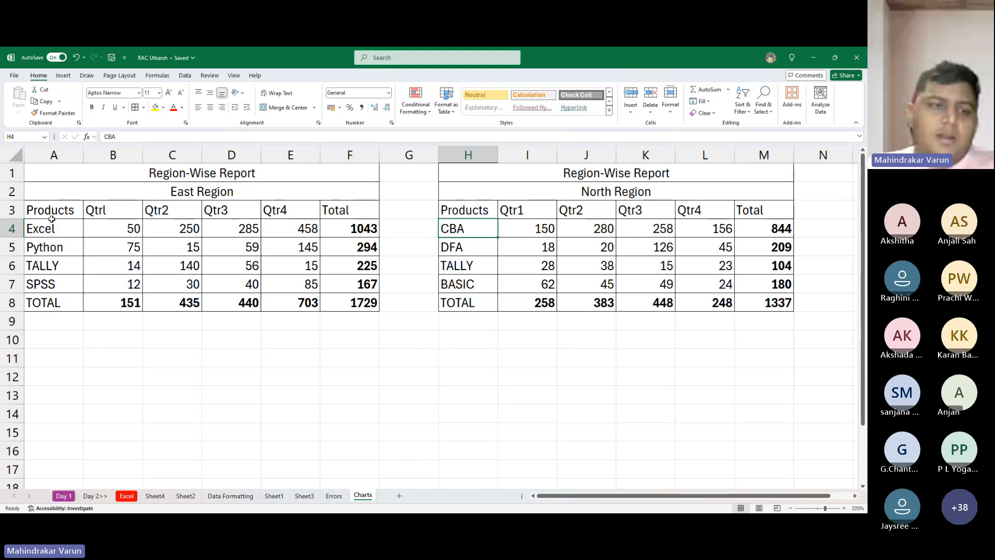
key("alt+Tab")
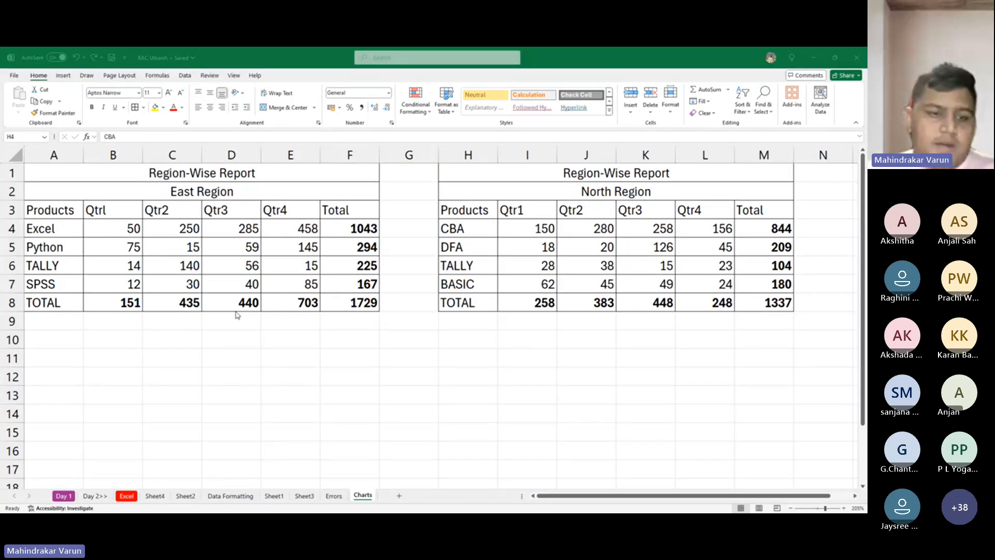
key("alt+Tab")
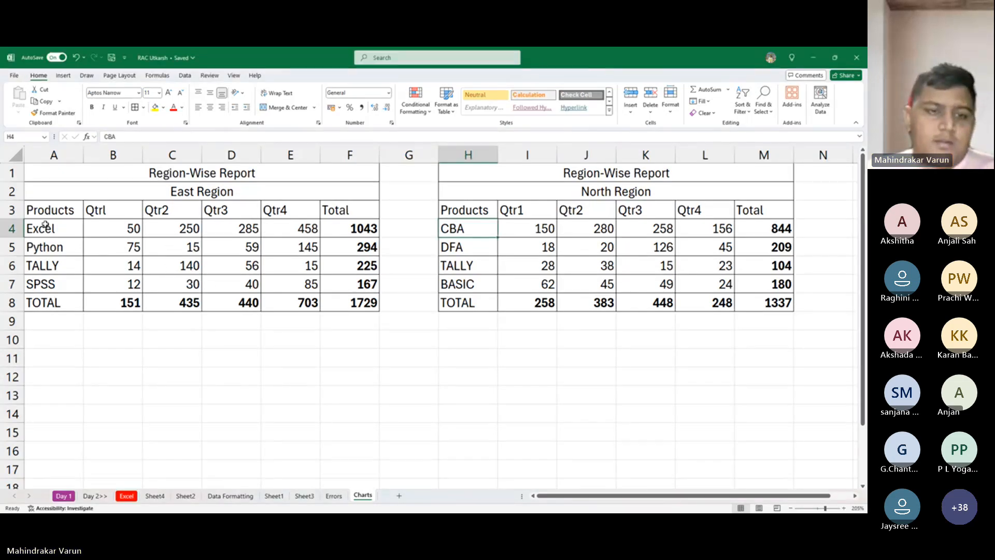
left_click_drag(51, 206, 300, 303)
key("alt+Tab")
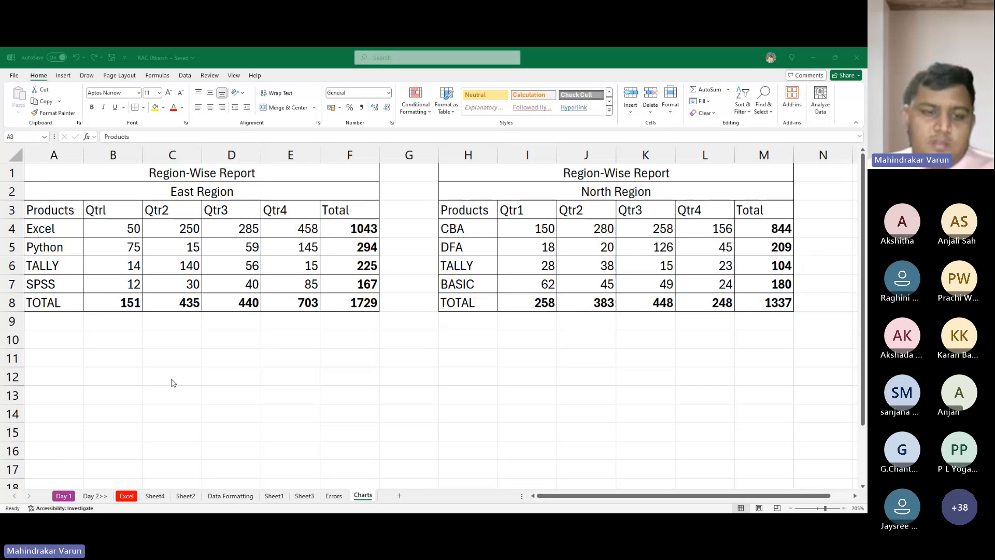
key("alt+Tab")
left_click(257, 342)
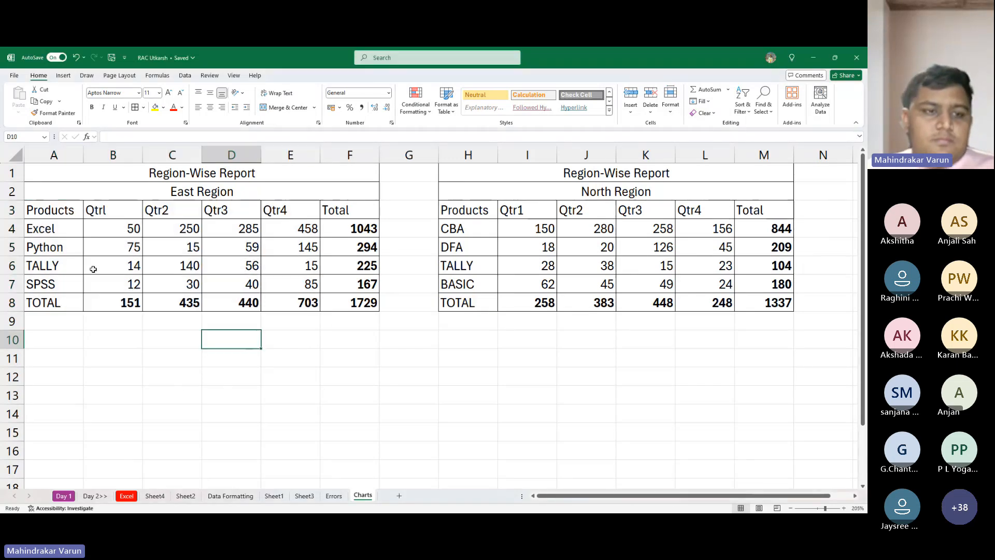
left_click_drag(51, 211, 309, 288)
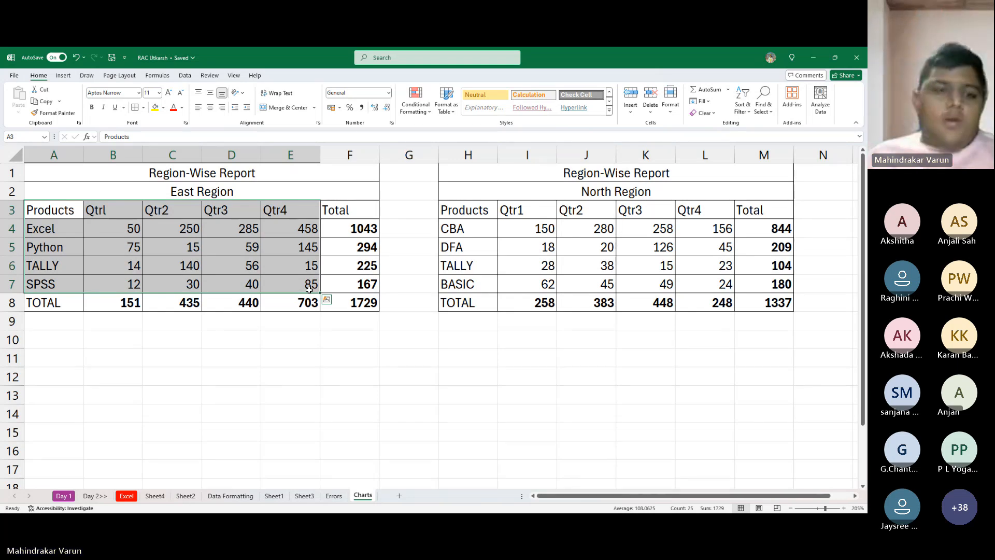
- Correct the East Region table's first quarter header in B3 to Qtr1
left_click(118, 213)
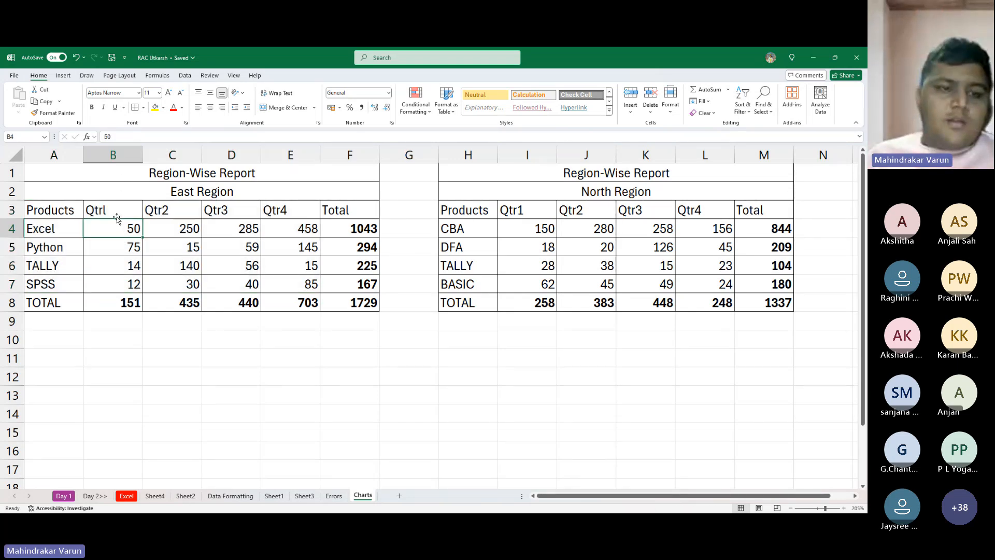
double_click(118, 213)
type("1")
key("Return")
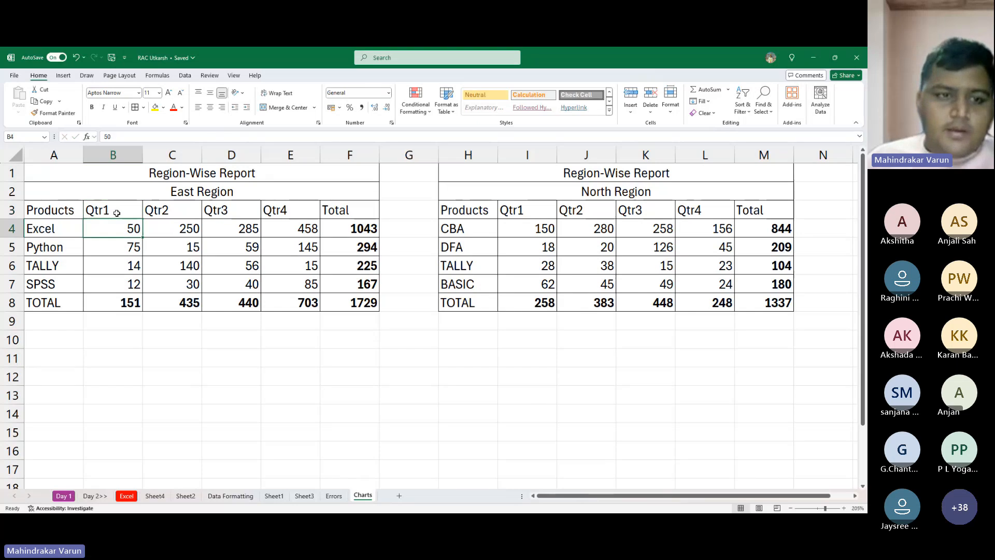
- Select the East Region's product and quarter data with headers, A3:E7, leaving out the totals
key("Left")
key("Up")
key("shift+Right")
key("shift+Right")
key("shift+Right")
key("shift+Right")
key("shift+Right")
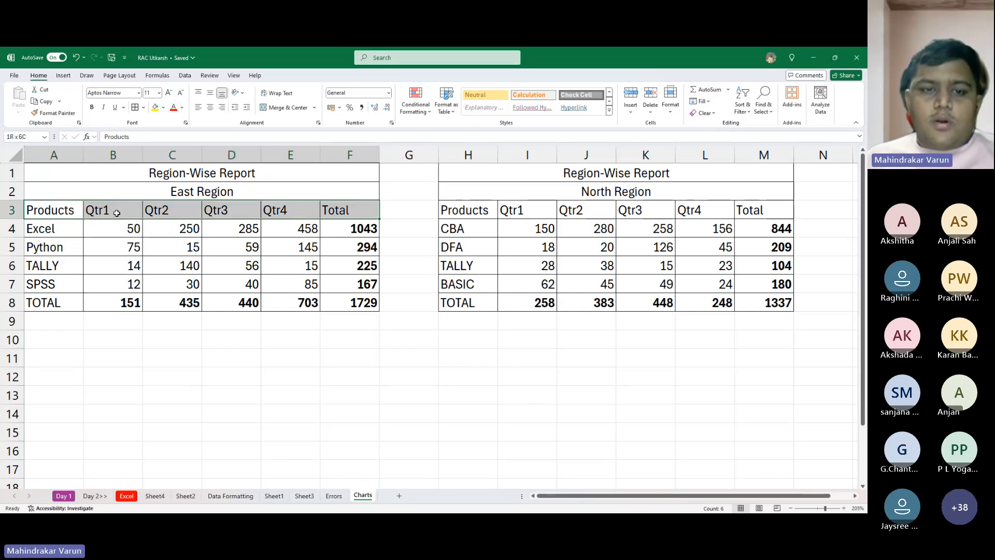
key("shift+Left")
key("shift+Down")
key("shift+Down")
key("shift+Down")
key("shift+Down")
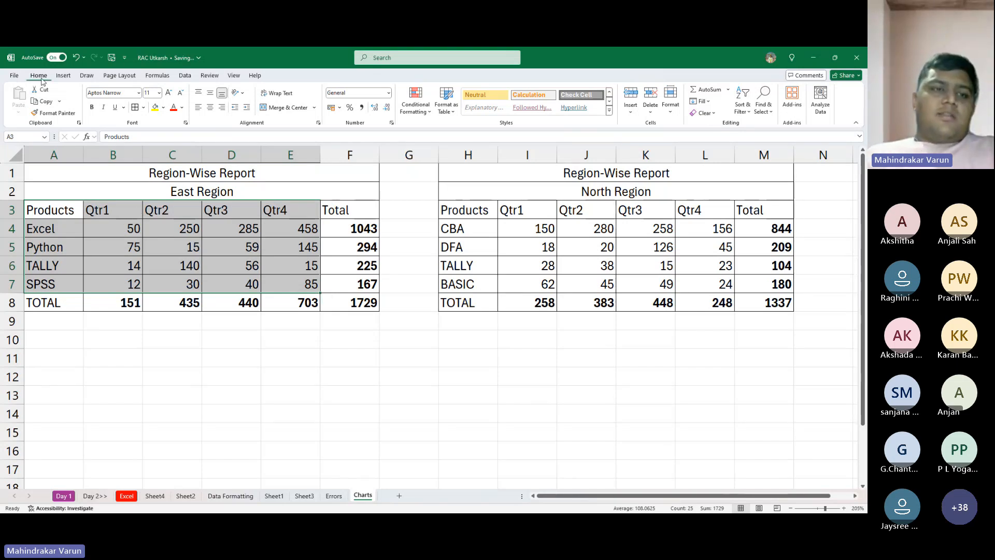
- Open the recommended charts for the selected data and preview the suggested line and column charts
left_click(63, 74)
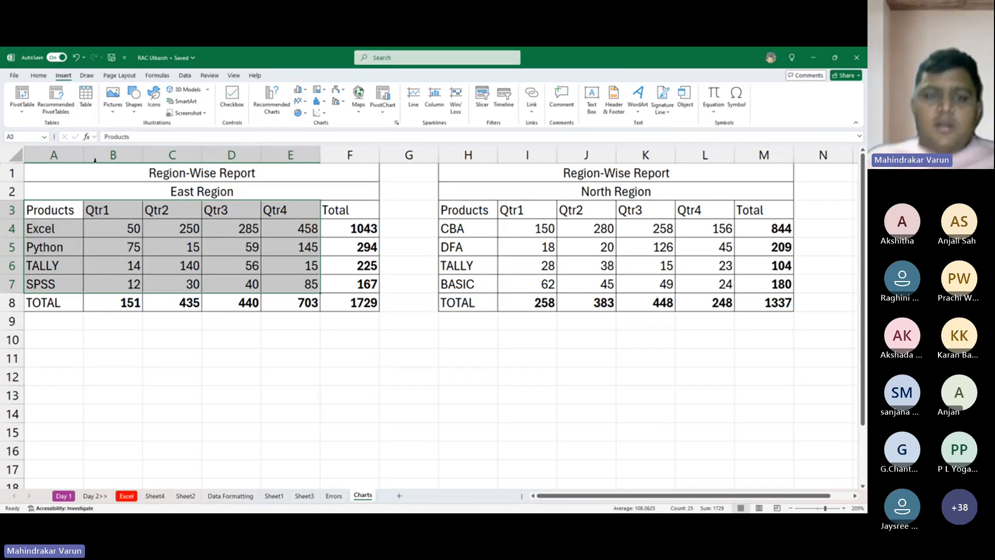
left_click(283, 102)
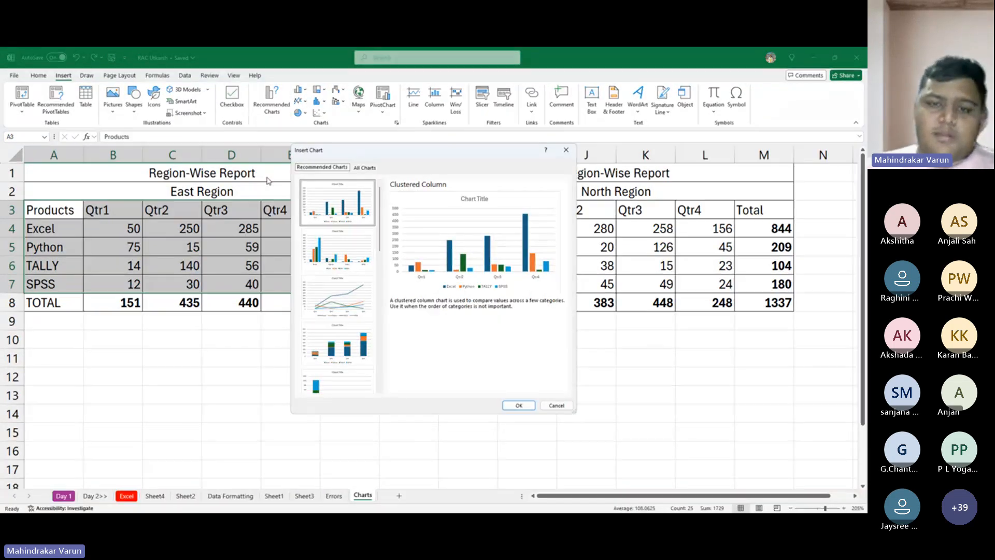
left_click(336, 249)
left_click(349, 294)
left_click(337, 344)
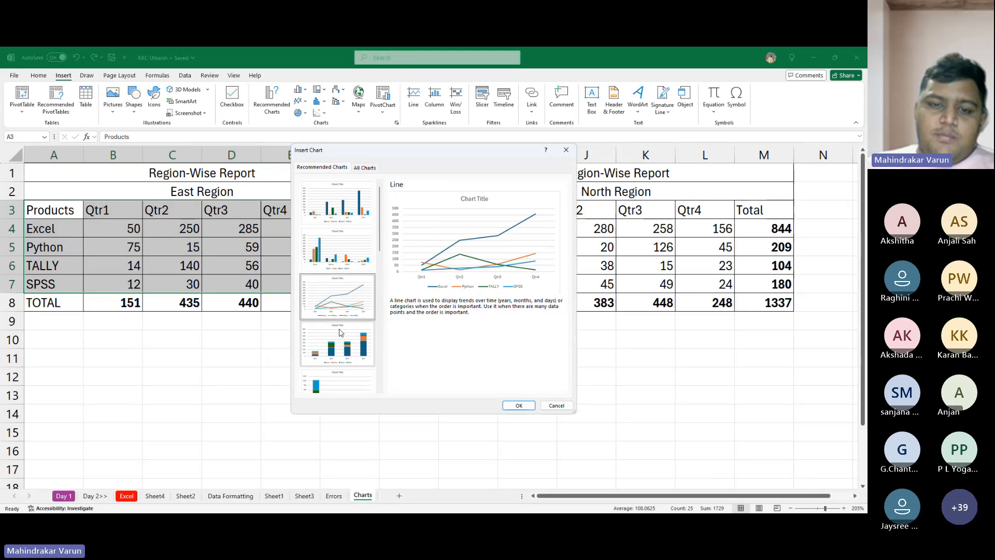
left_click(333, 207)
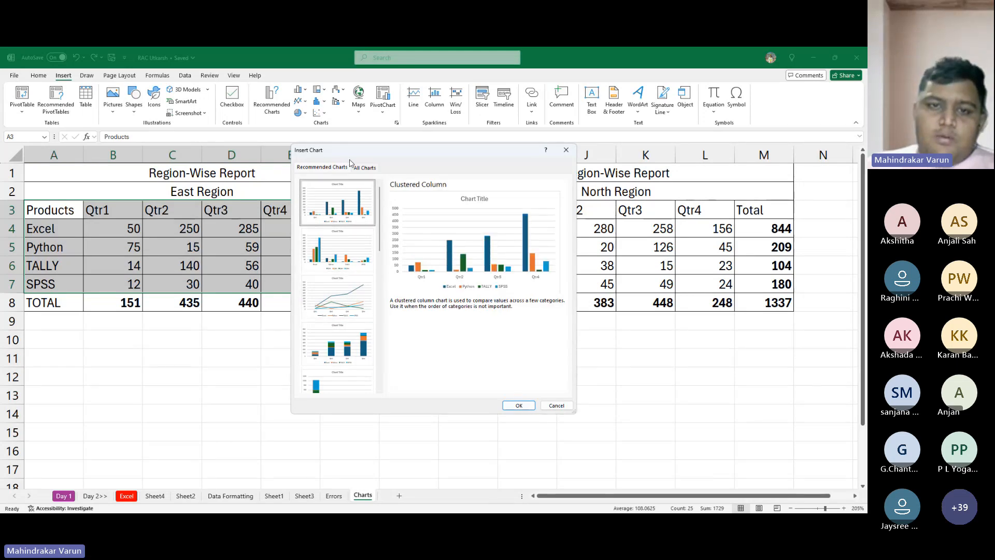
- Browse the line, pie and bar types among all charts, and insert a Clustered Column chart with the quarters as categories
left_click(365, 168)
left_click(332, 218)
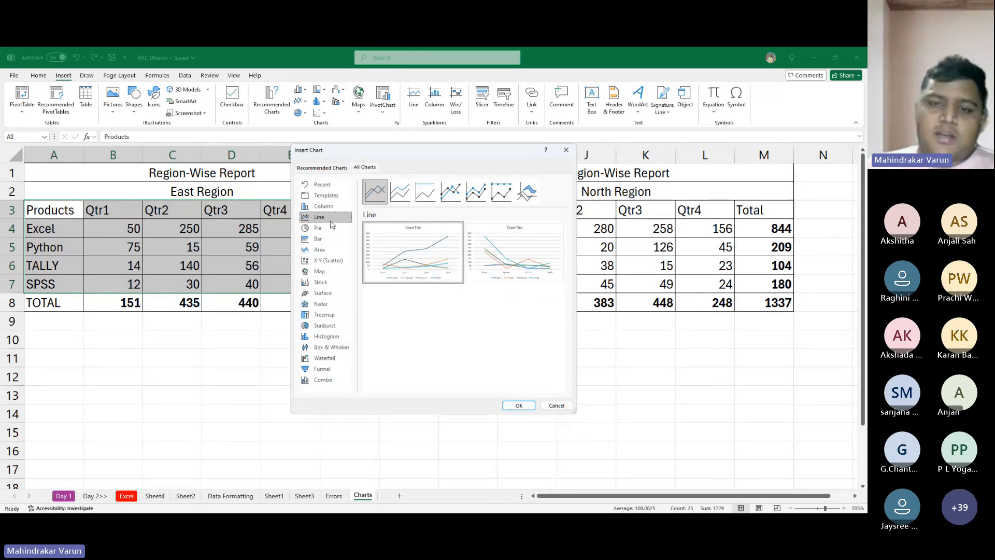
left_click(334, 198)
left_click(335, 206)
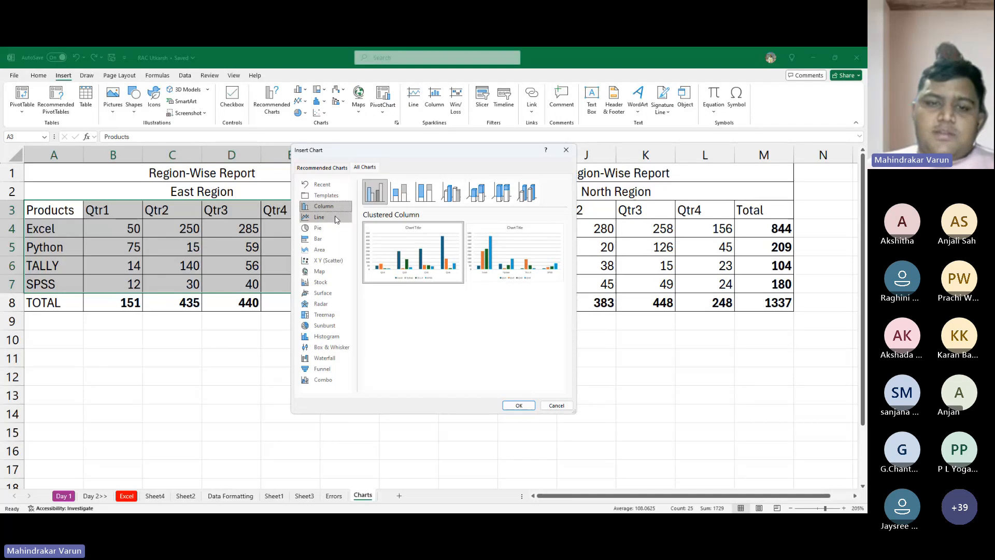
left_click(334, 228)
left_click(333, 238)
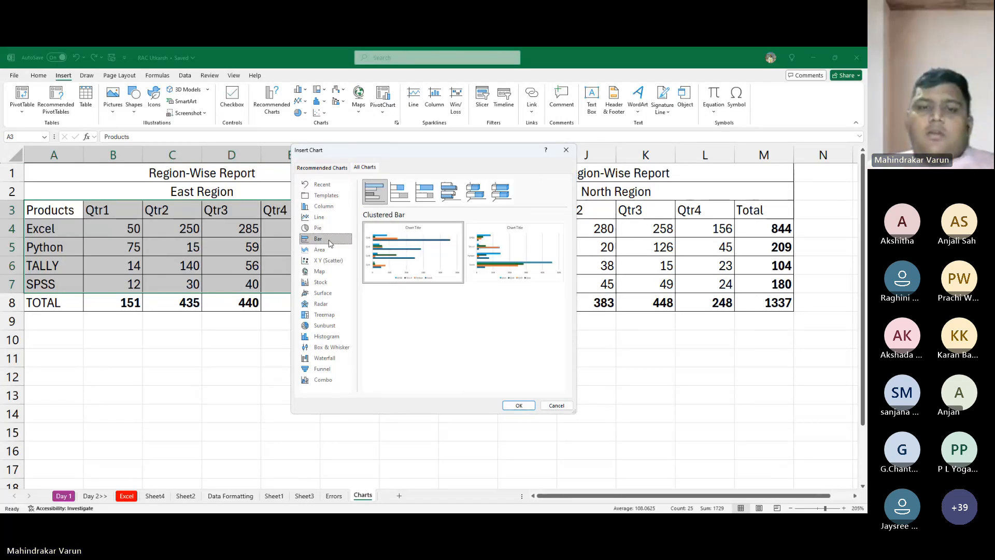
left_click(329, 206)
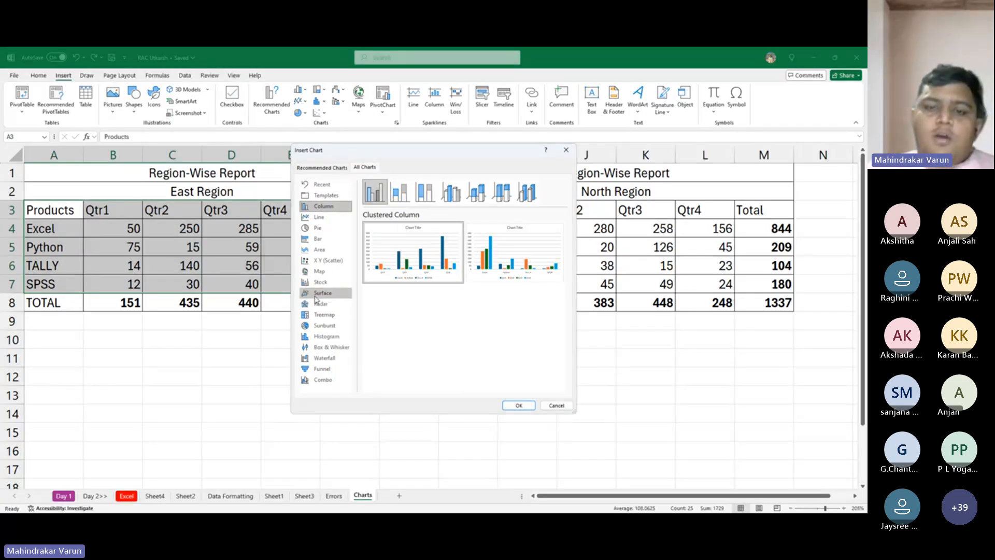
left_click(519, 406)
- Move the chart below the East Region table and shrink it to about columns A to F, rows 11 to 23
scroll(366, 290, "down", 4, "ctrl")
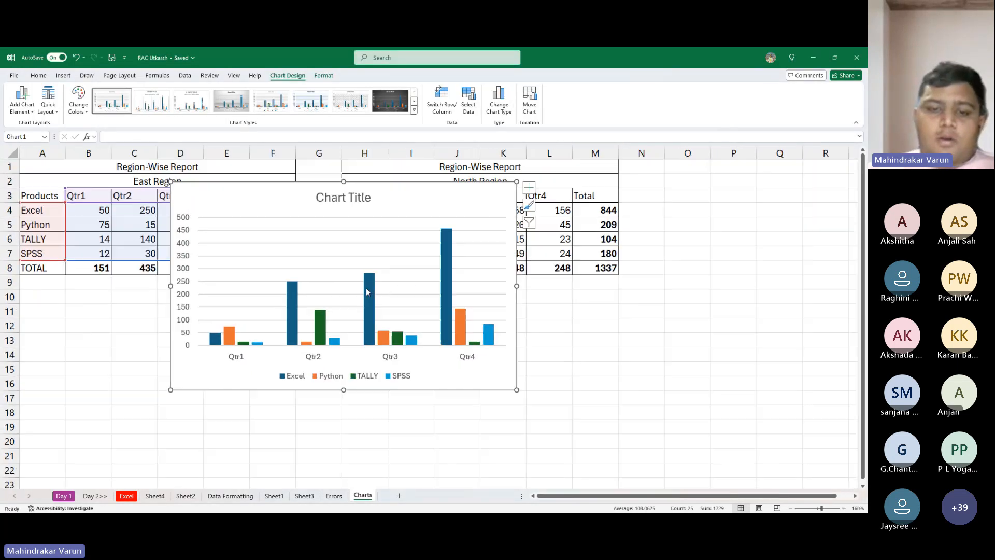
left_click_drag(358, 201, 221, 280)
left_click_drag(334, 271, 265, 290)
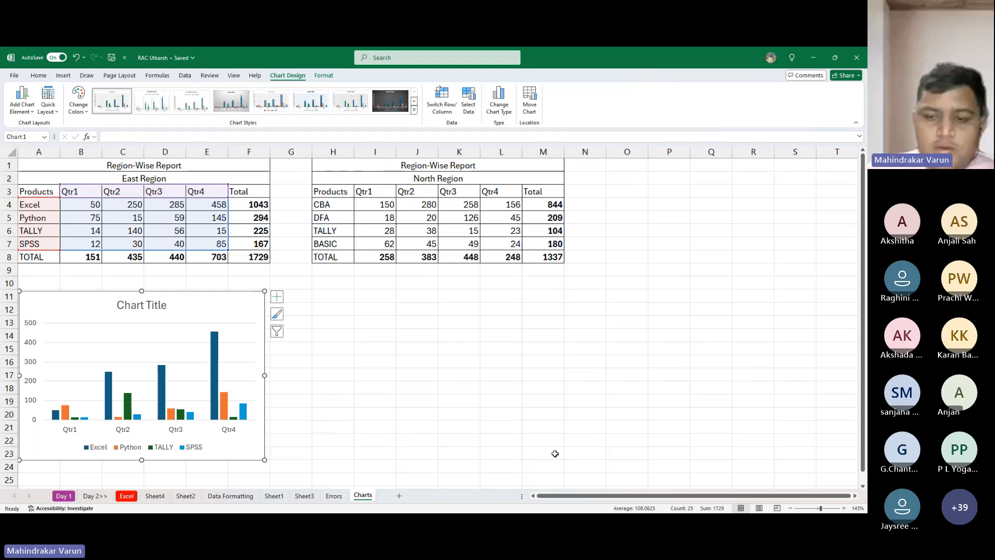
- Replace the chart's placeholder title with "East Region"
double_click(149, 300)
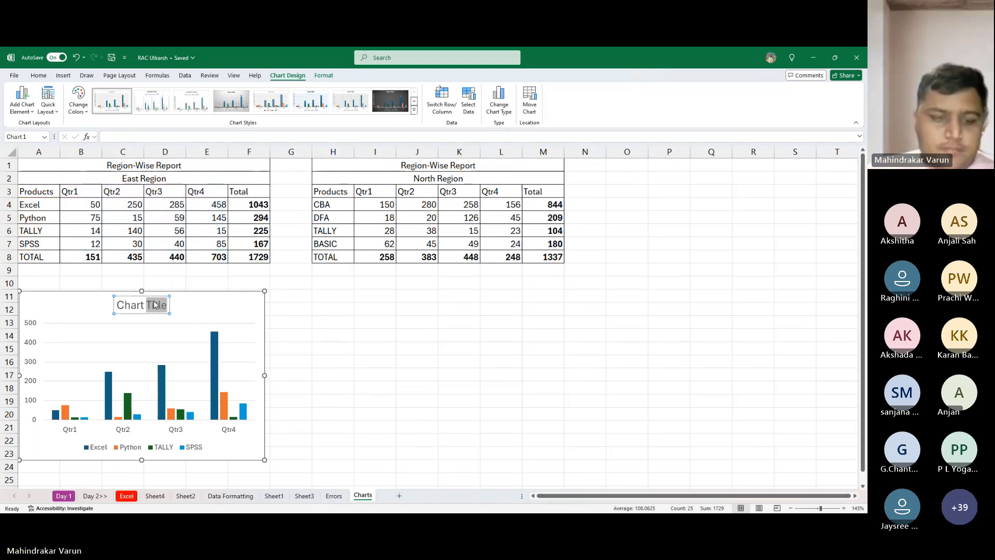
key("ctrl+a")
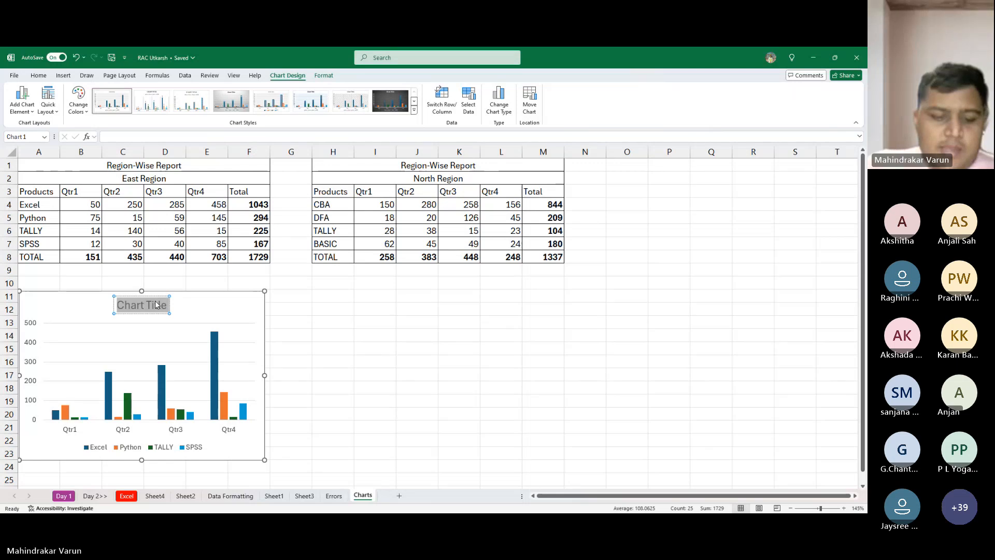
type("East R")
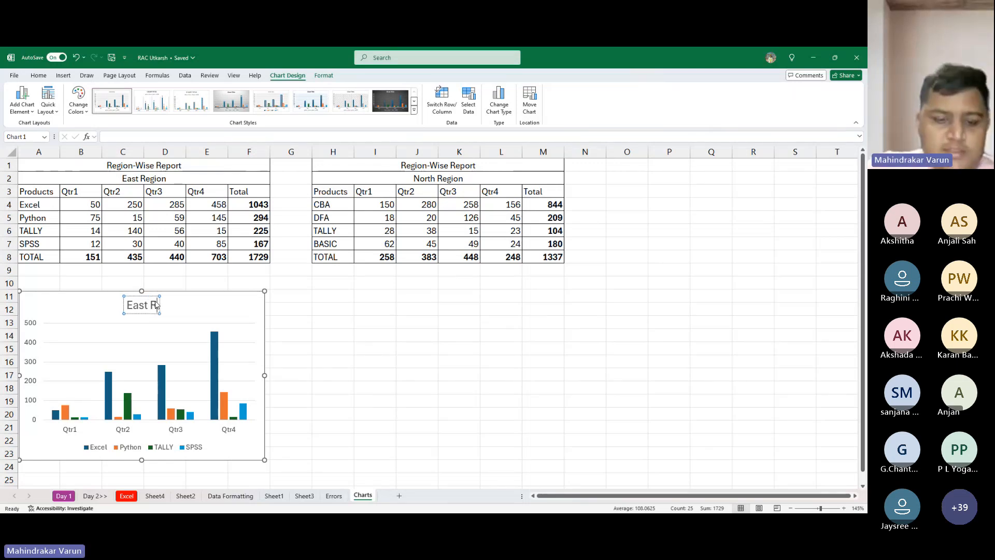
type("egion")
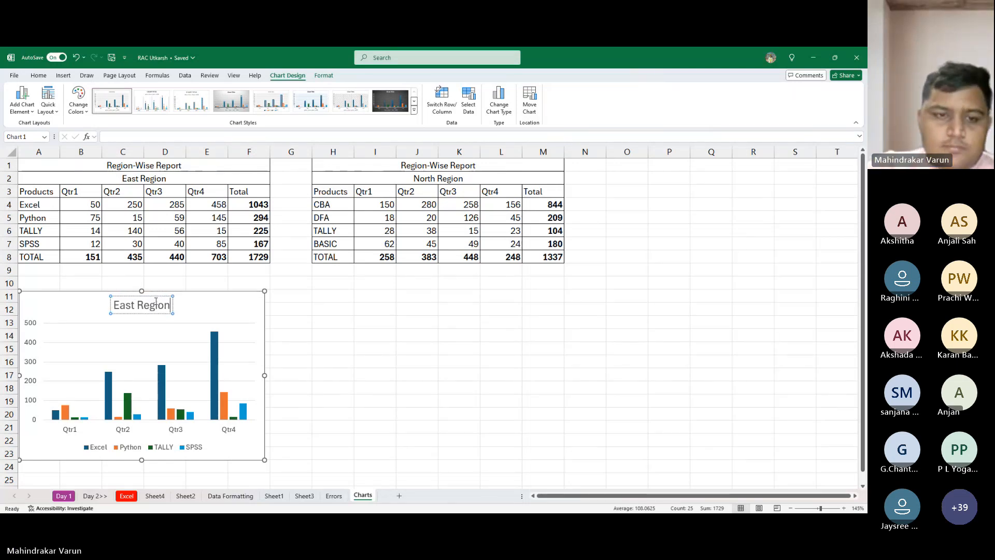
type(" Report")
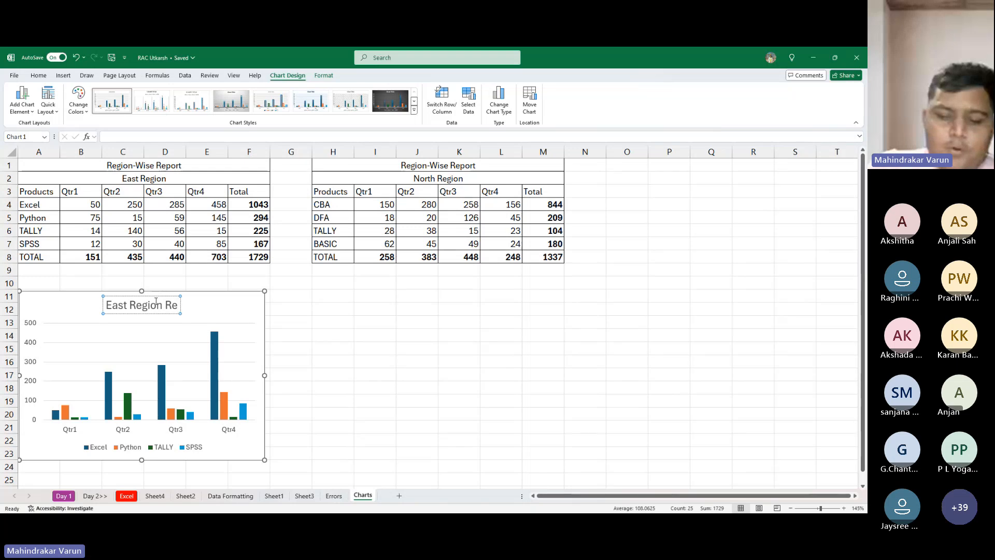
- Extend the East Region chart's title to read "East Region Report"
left_click(372, 323)
left_click(248, 308)
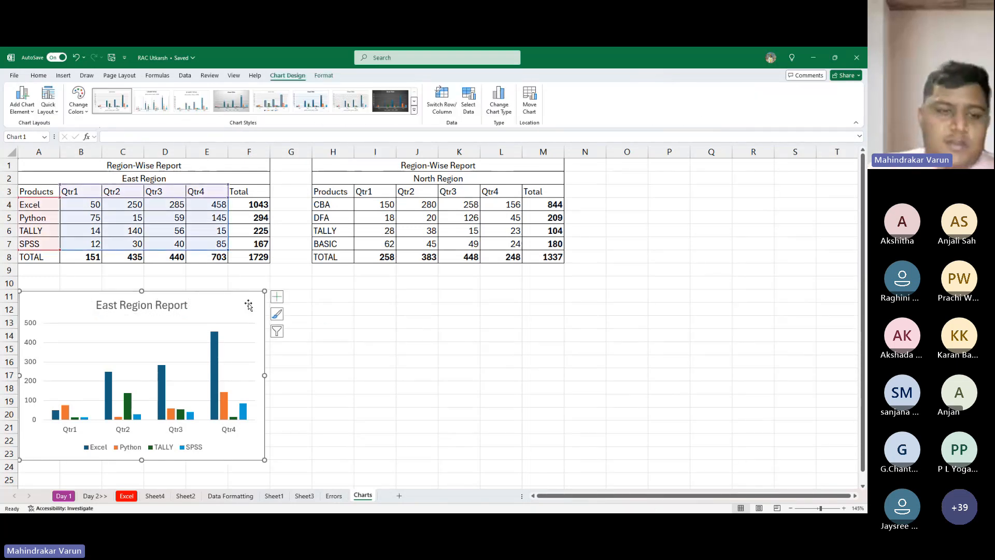
scroll(236, 316, "down", 1)
left_click(232, 285)
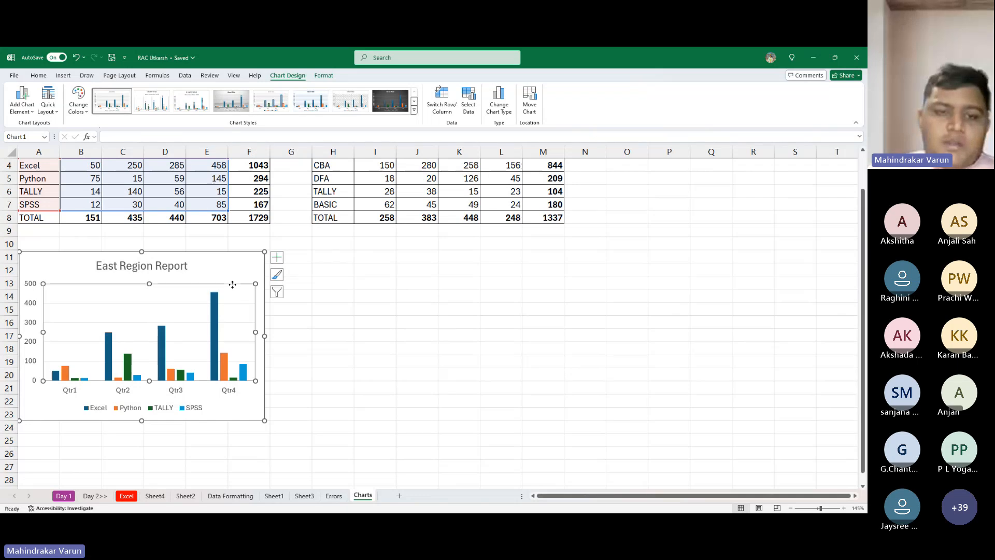
scroll(351, 323, "up", 1)
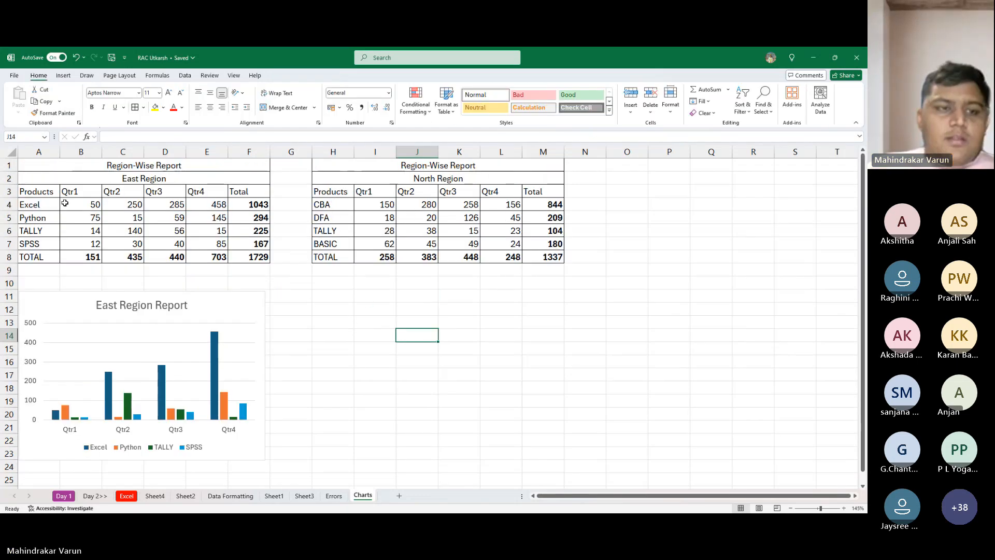
- Copy the product names in A4:A7 over the North Region table's product names, starting at H4
left_click_drag(31, 205, 46, 243)
key("ctrl+c")
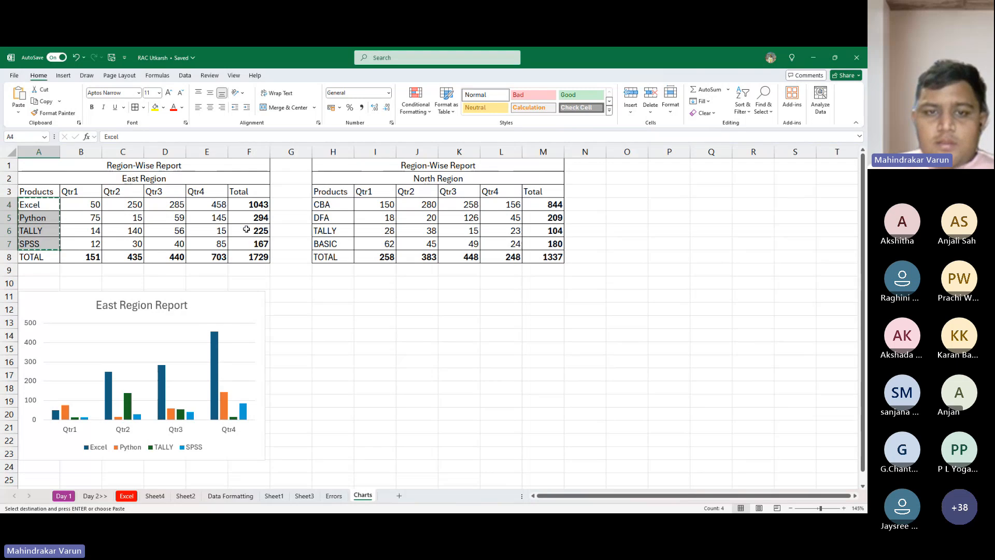
left_click(336, 209)
key("ctrl+v")
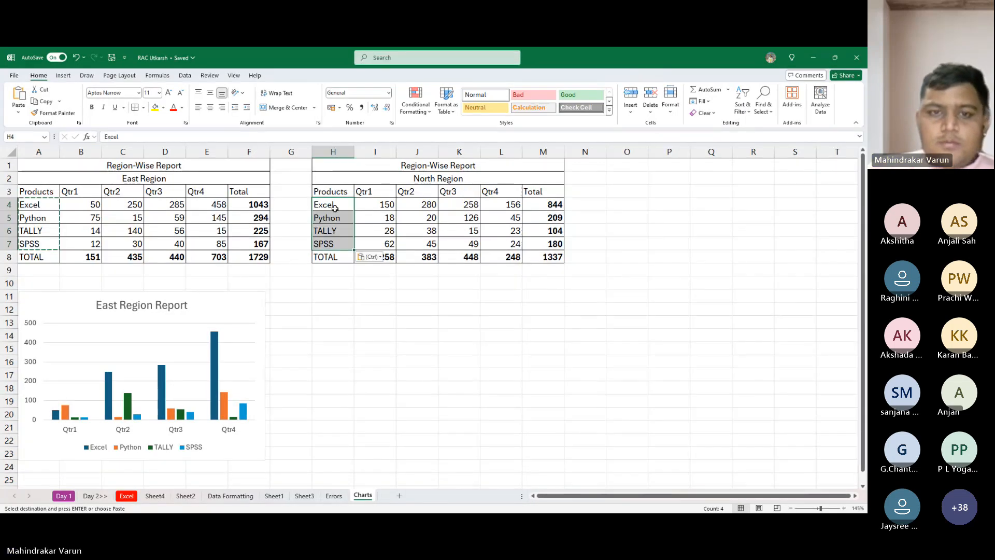
key("Right")
key("Left")
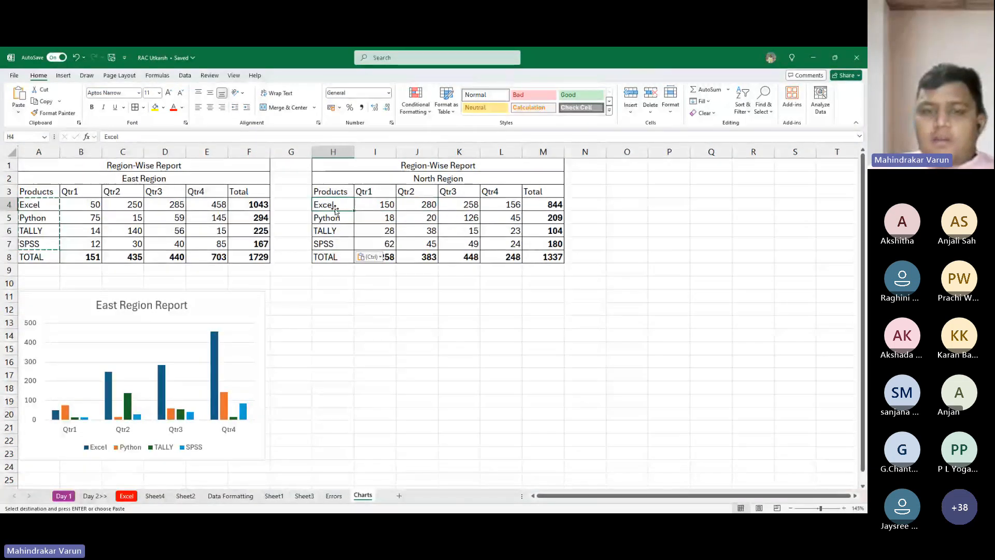
key("ctrl+shift+Down")
key("shift+Up")
key("shift+Right")
key("ctrl+shift+Right")
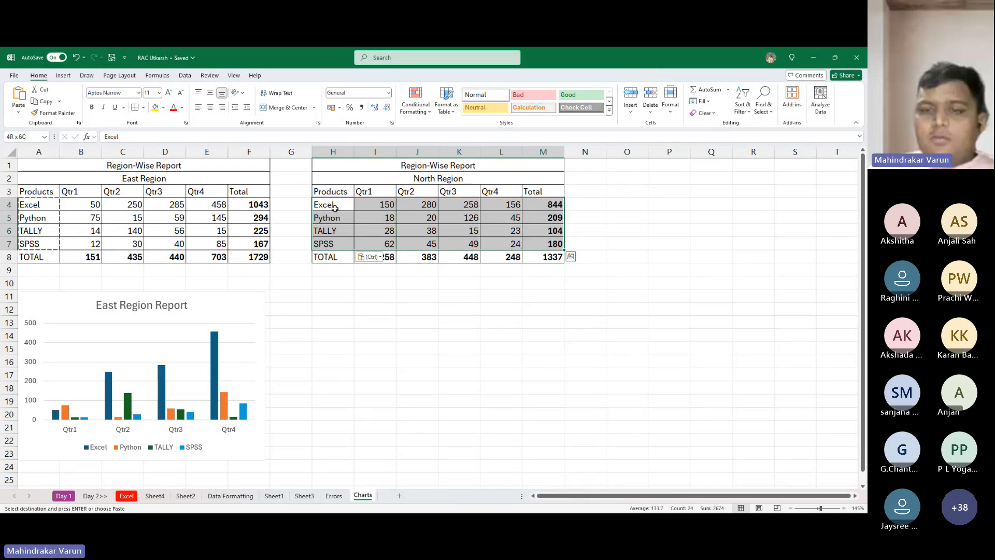
key("shift+Left")
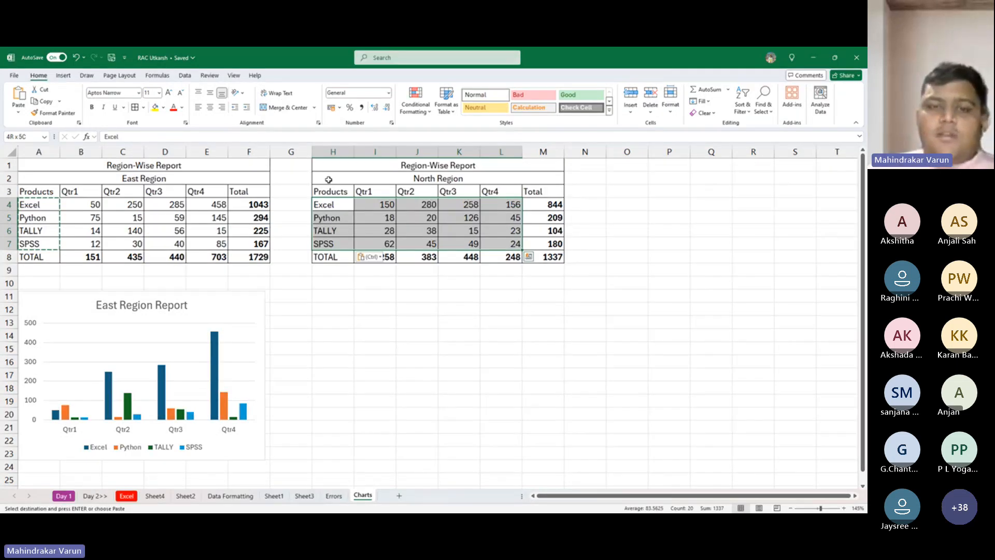
- Insert a Clustered Bar chart of the North Region headers and quarterly figures in H3:L7, and place it below that table
key("Up")
key("ctrl+shift+Down")
key("shift+Up")
key("ctrl+shift+Right")
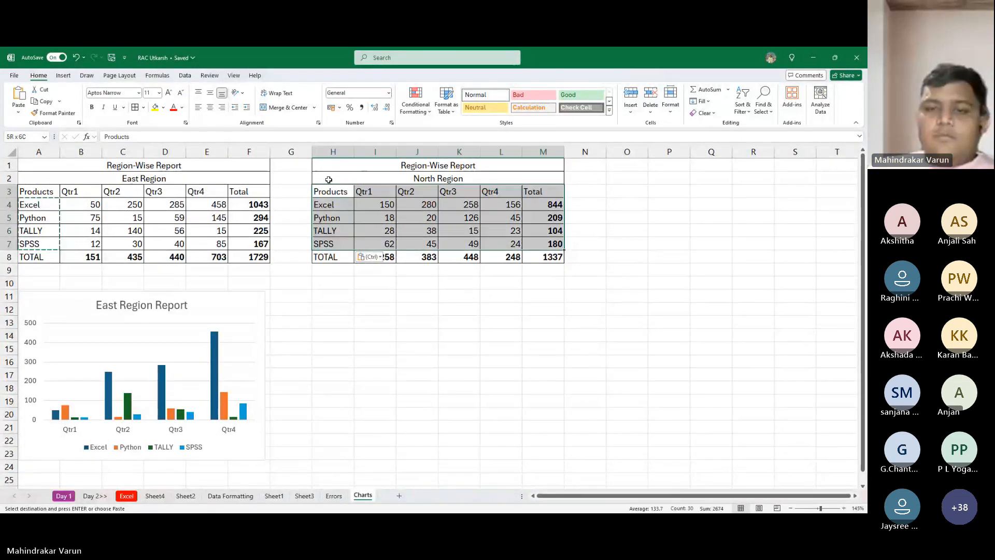
key("ctrl+q")
key("Escape")
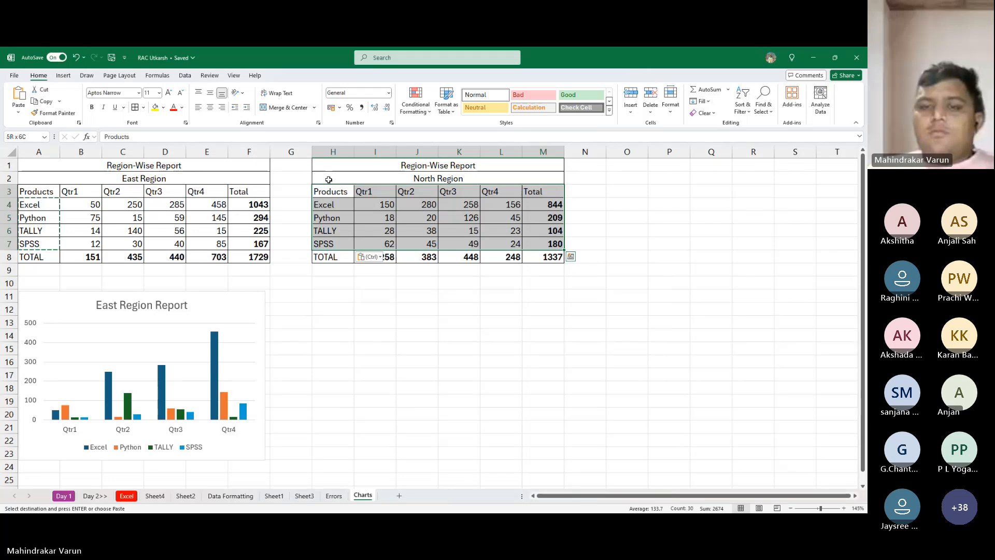
key("shift+Left")
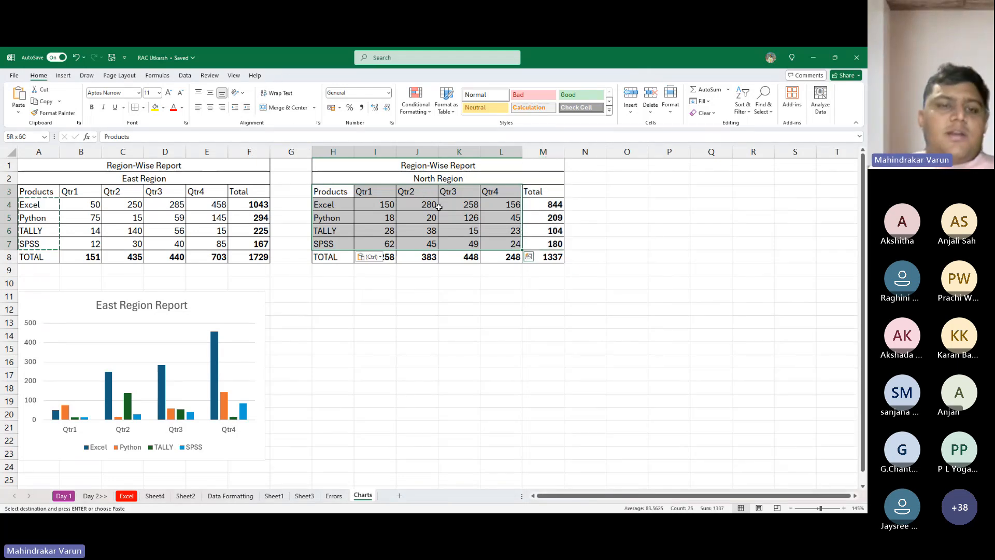
left_click(64, 75)
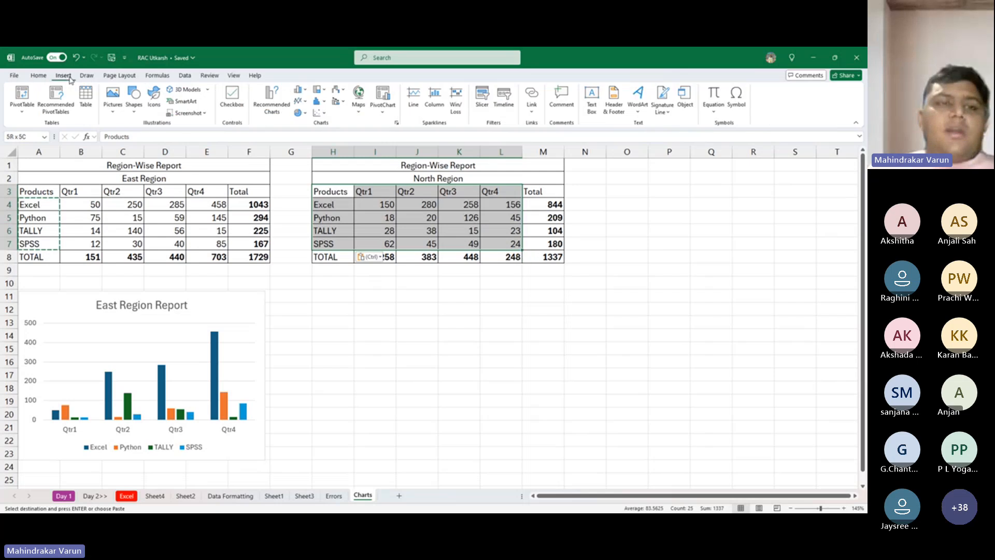
left_click(272, 99)
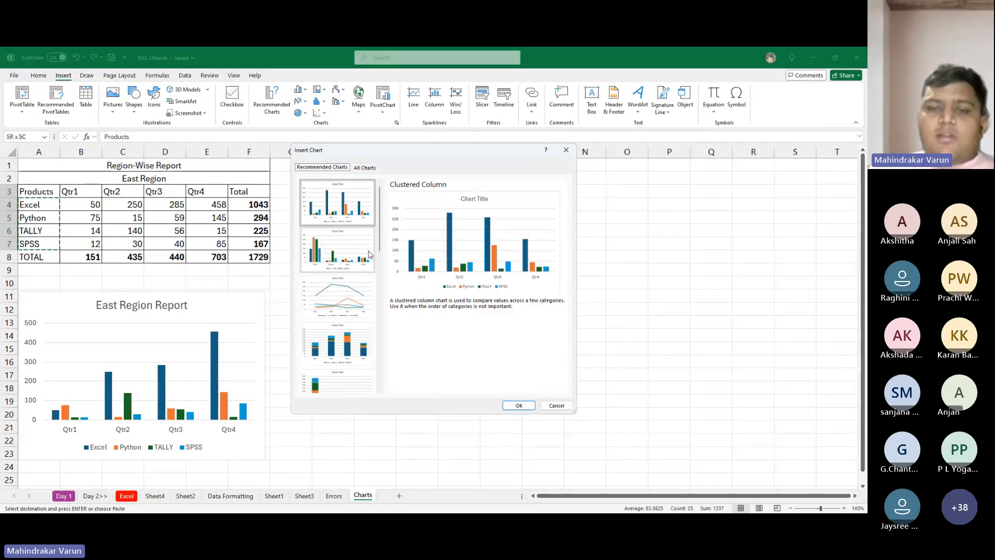
left_click(367, 169)
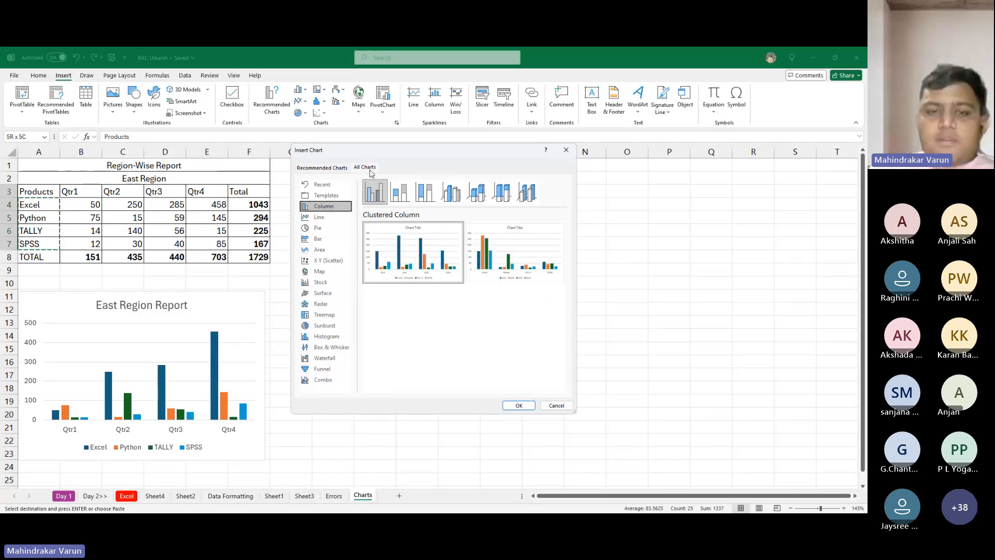
left_click(333, 227)
left_click(332, 238)
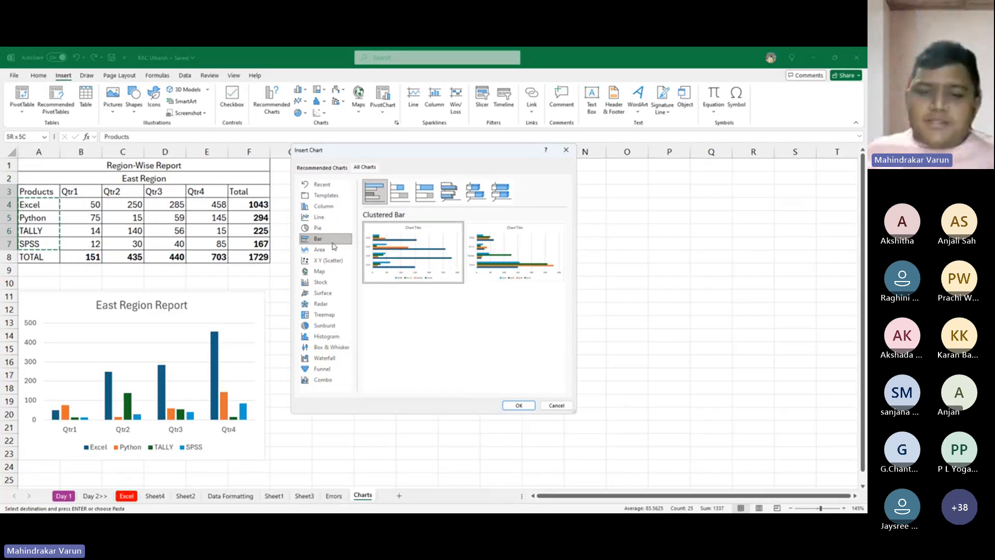
mouse_move(429, 244)
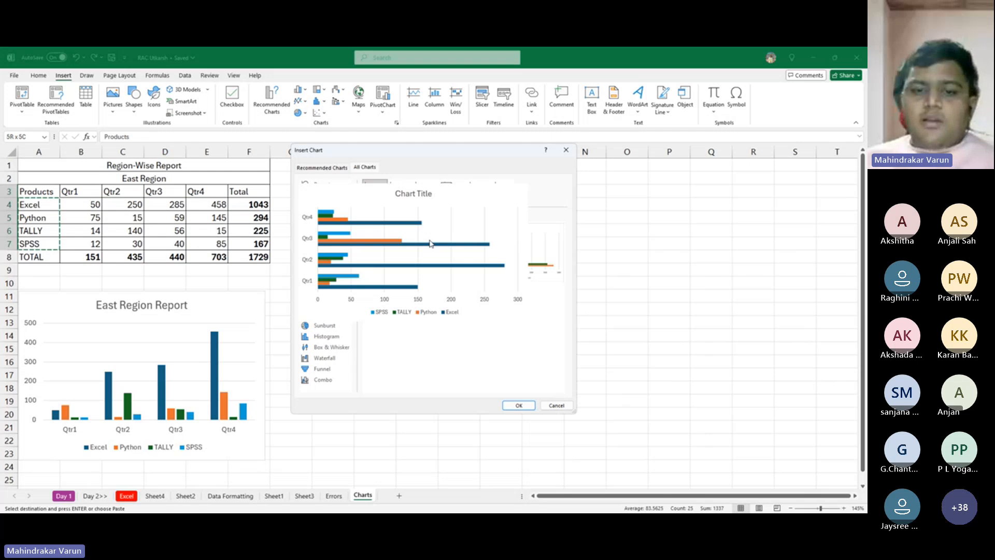
left_click(519, 405)
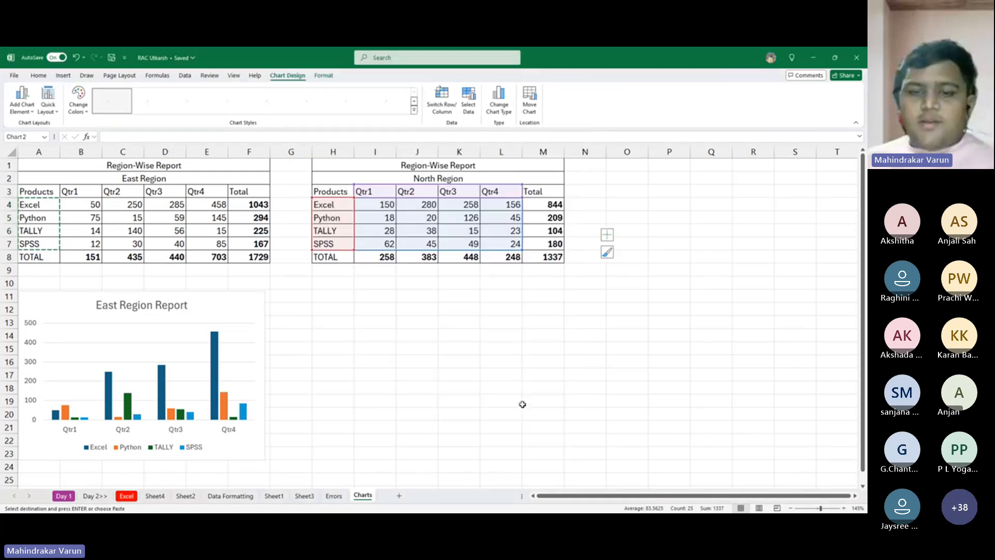
left_click_drag(407, 238, 422, 296)
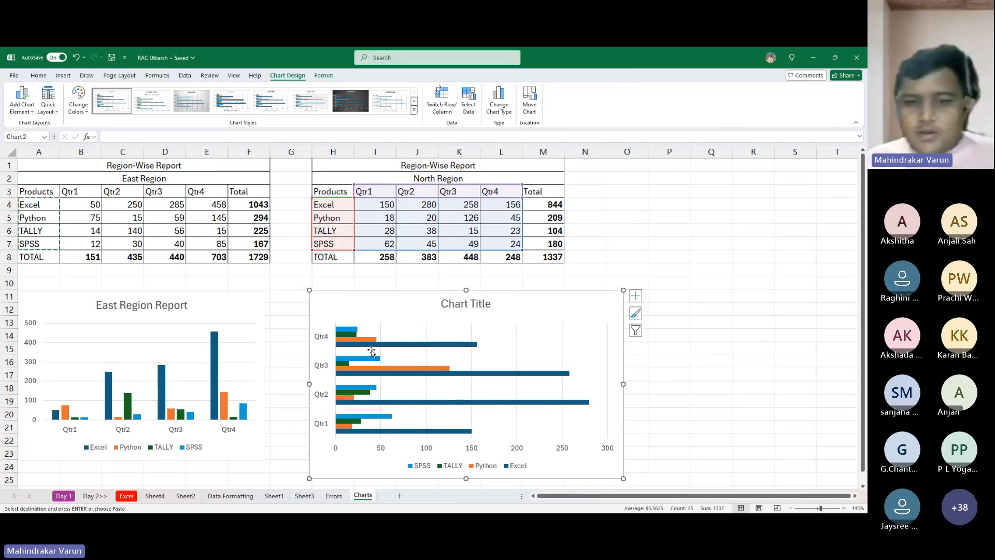
- Replace the bar chart's placeholder title with "North Region Report"
double_click(469, 307)
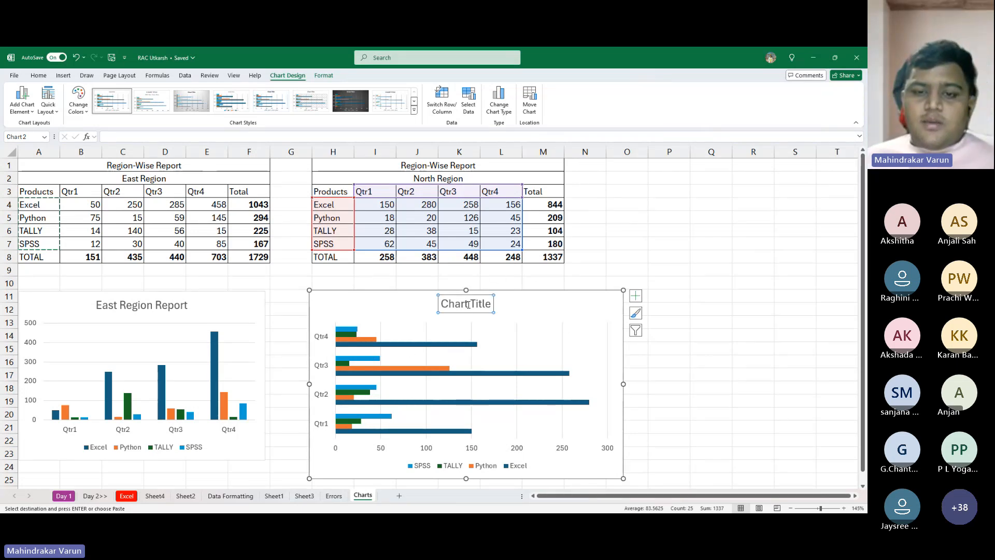
triple_click(470, 307)
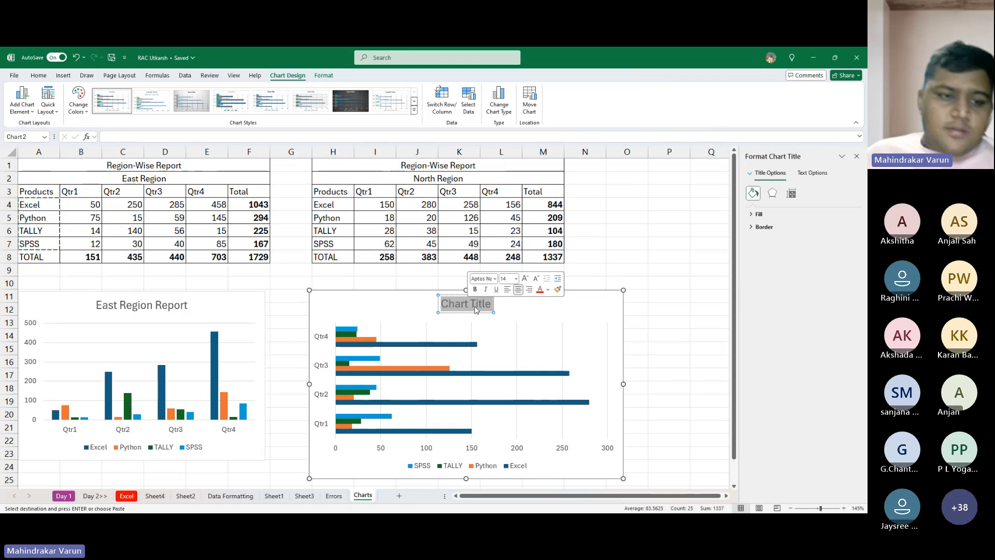
type("No")
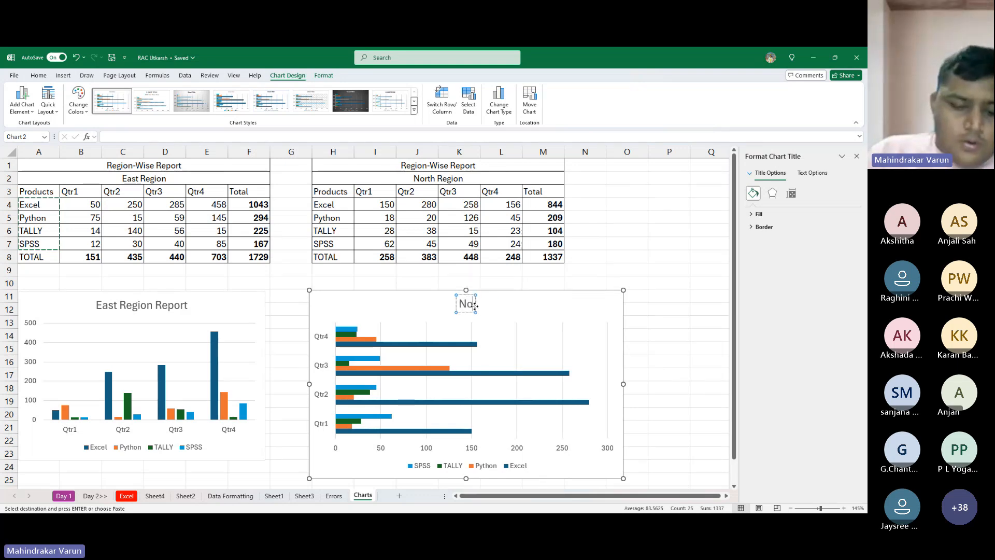
type("rth R")
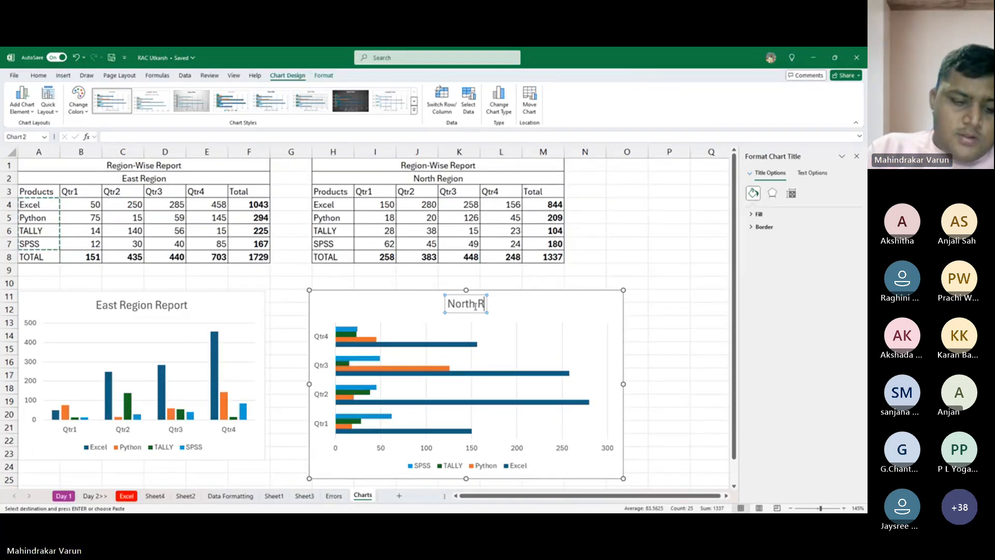
type("egion Repor")
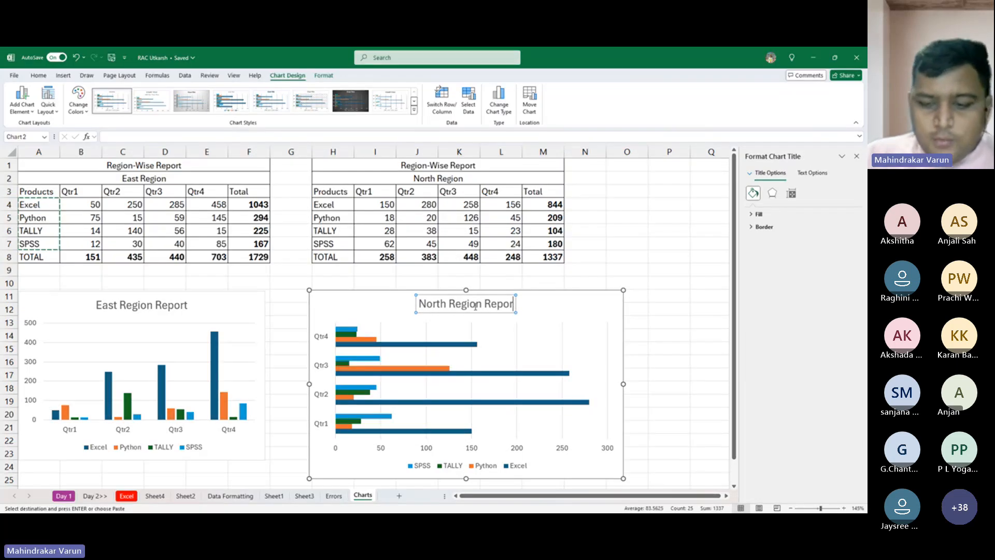
type("t")
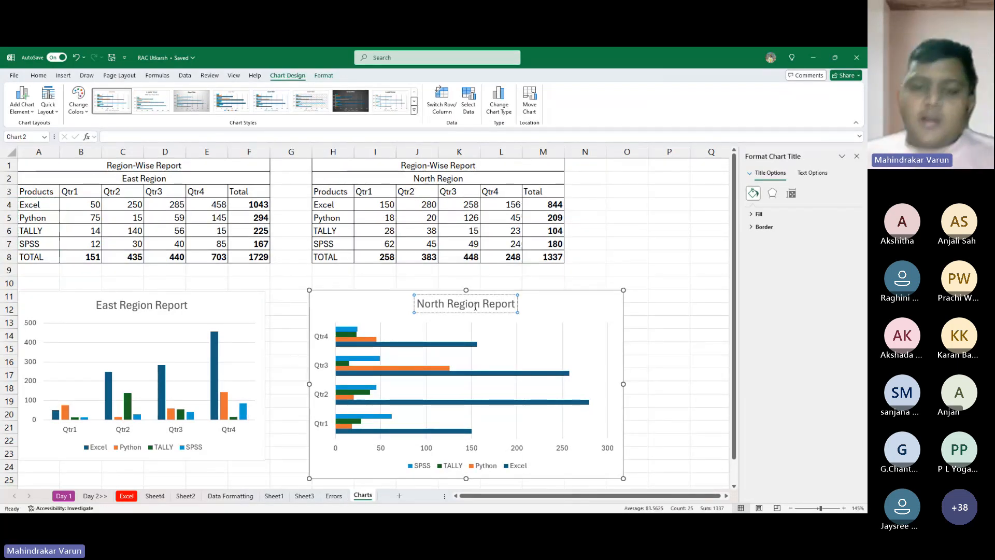
key("ctrl+v")
key("ctrl+z")
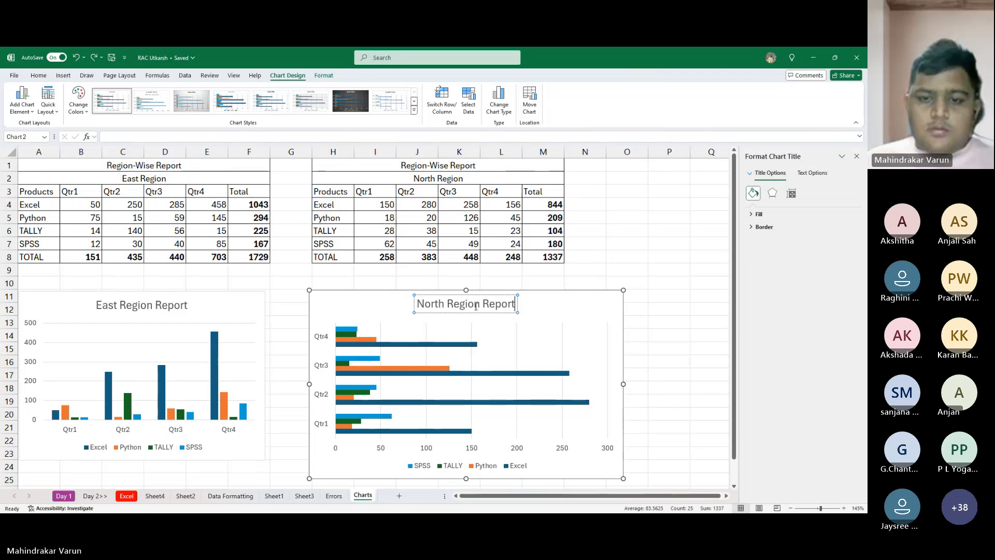
left_click(697, 286)
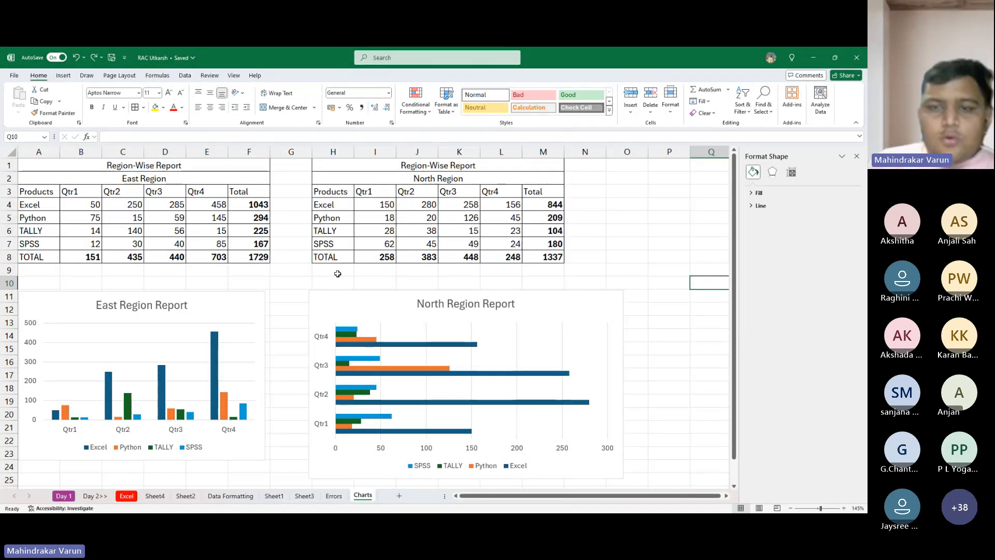
- Show data labels on the columns of the East Region Report chart
left_click(241, 306)
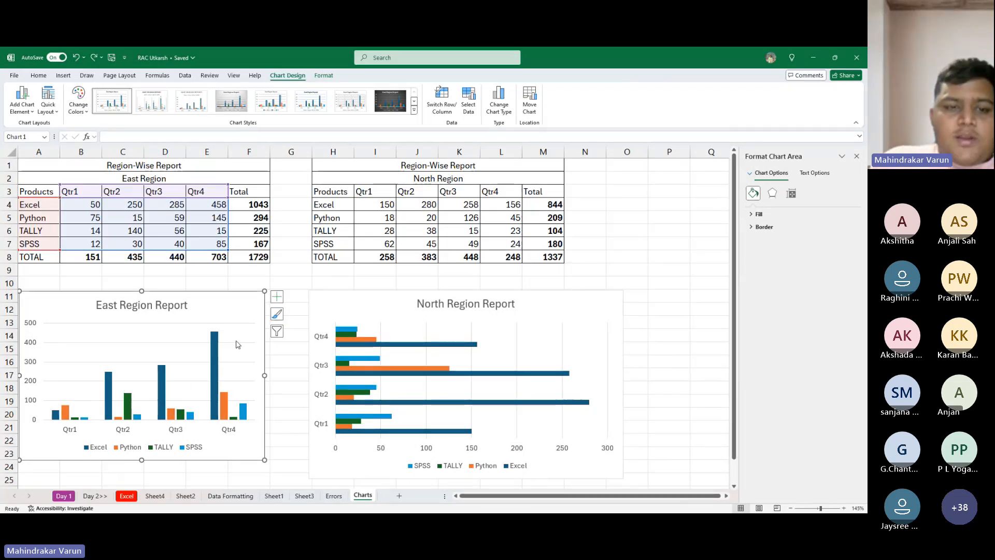
left_click(277, 298)
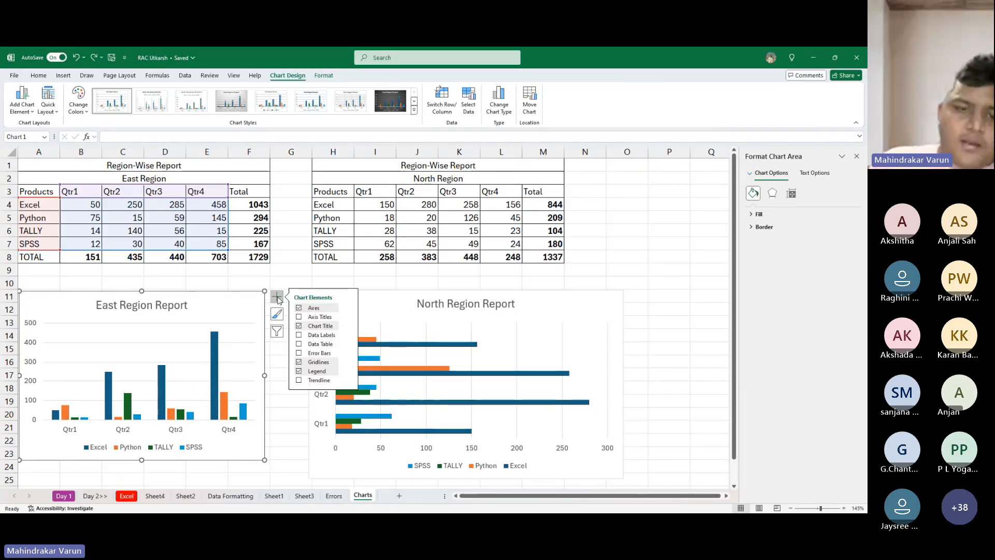
left_click(325, 336)
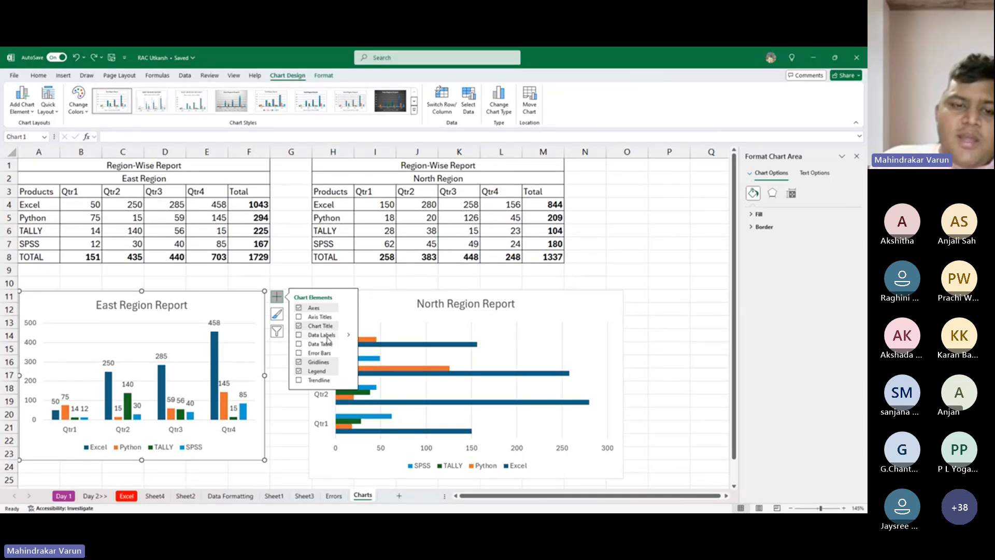
left_click(299, 335)
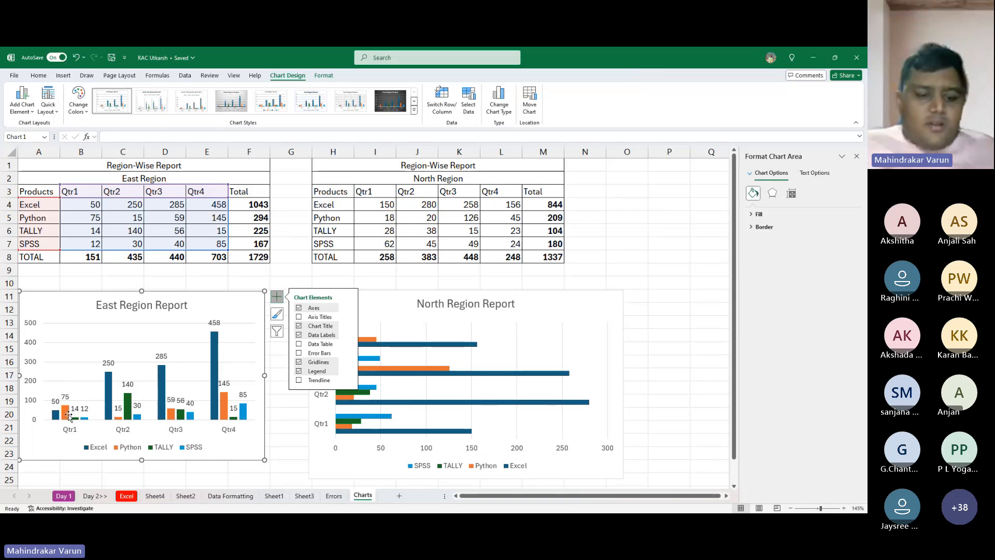
key("alt+Tab")
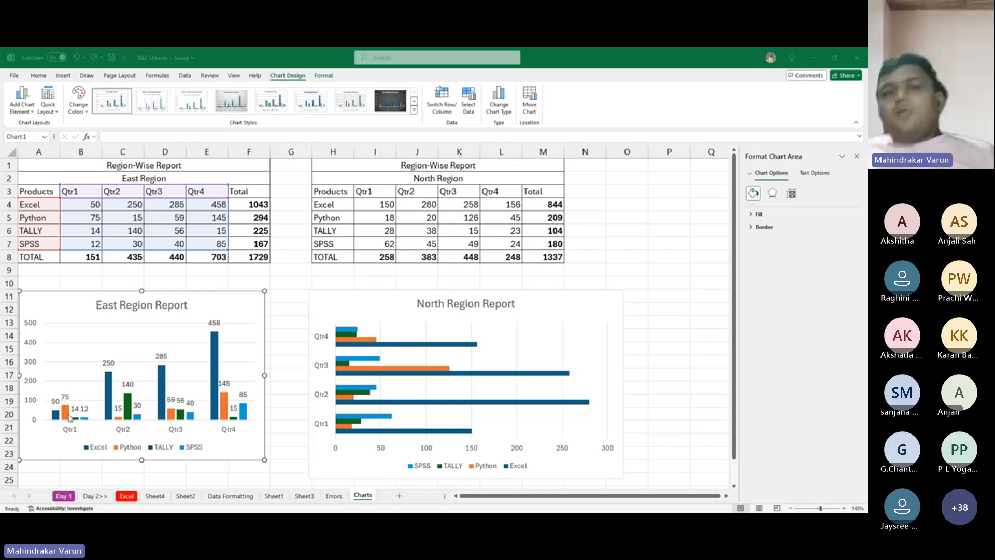
key("alt+Tab")
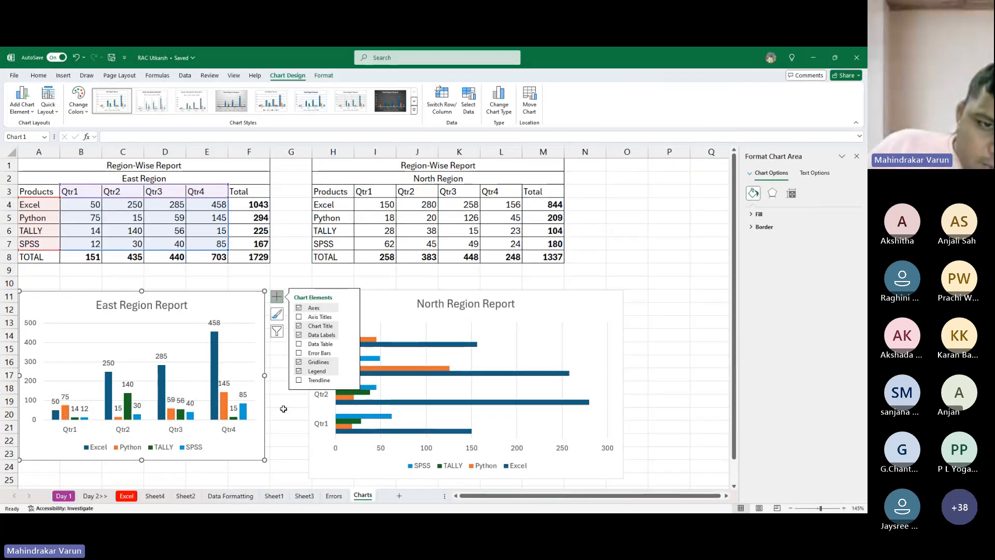
- Shrink the North Region Report chart to about columns H to M, rows 12 to 24
left_click(595, 300)
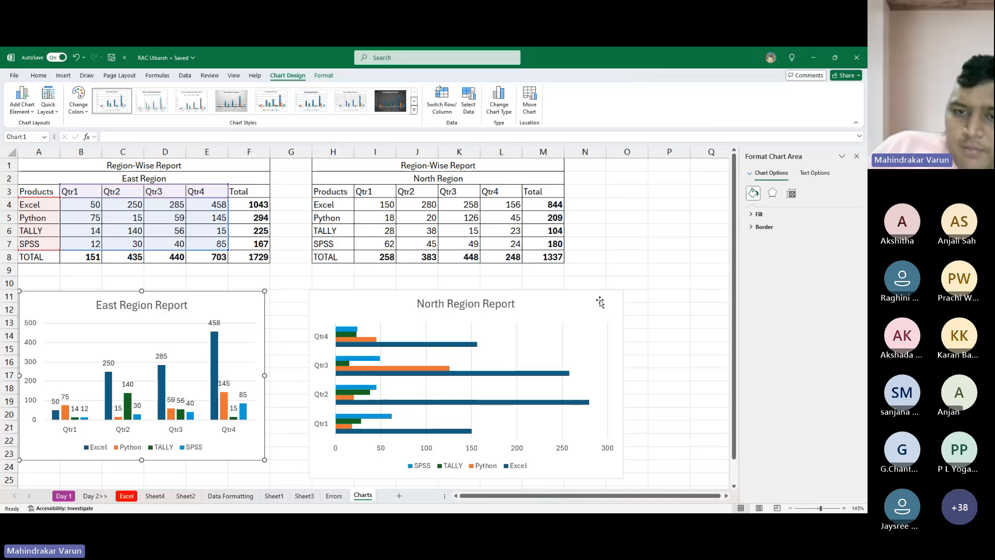
left_click_drag(624, 293, 536, 302)
left_click(534, 296)
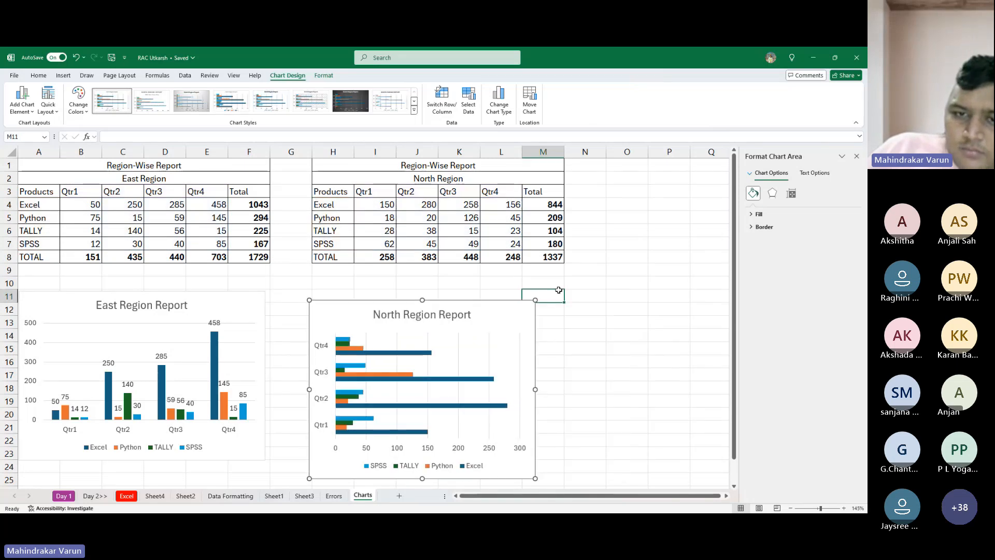
- Widen the North Region Report chart to the outer edge of column M and show data labels on its bars
left_click(536, 303)
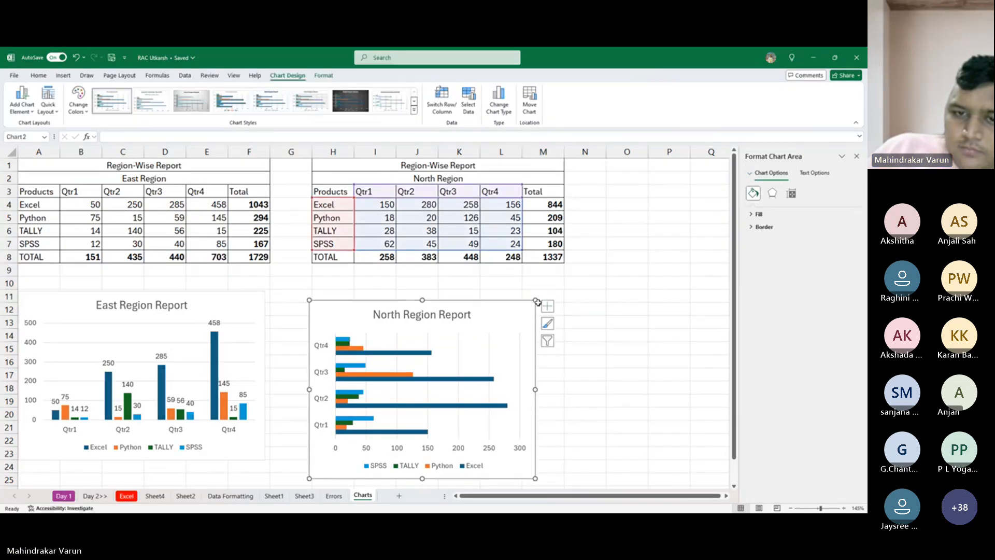
left_click_drag(537, 301, 564, 300)
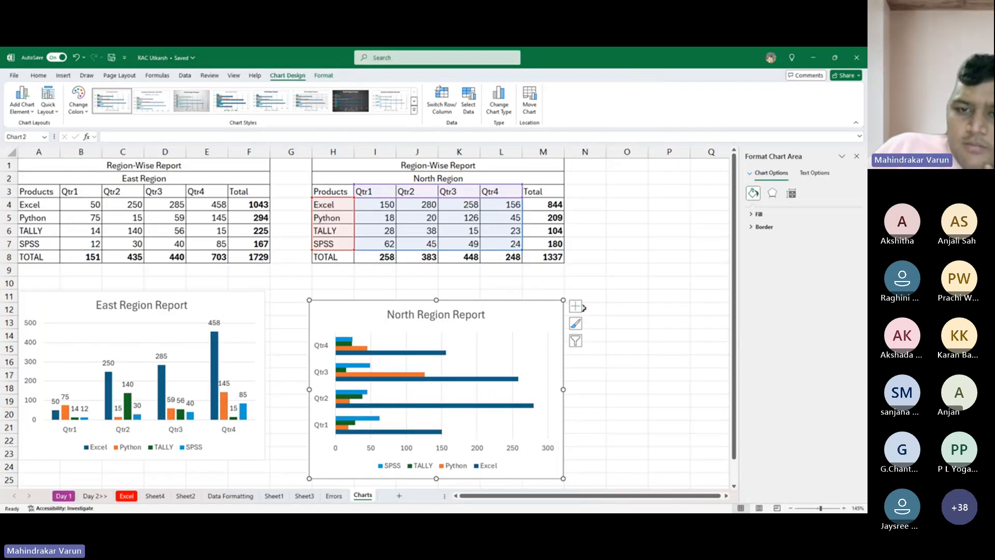
left_click(583, 308)
left_click(533, 309)
left_click(577, 310)
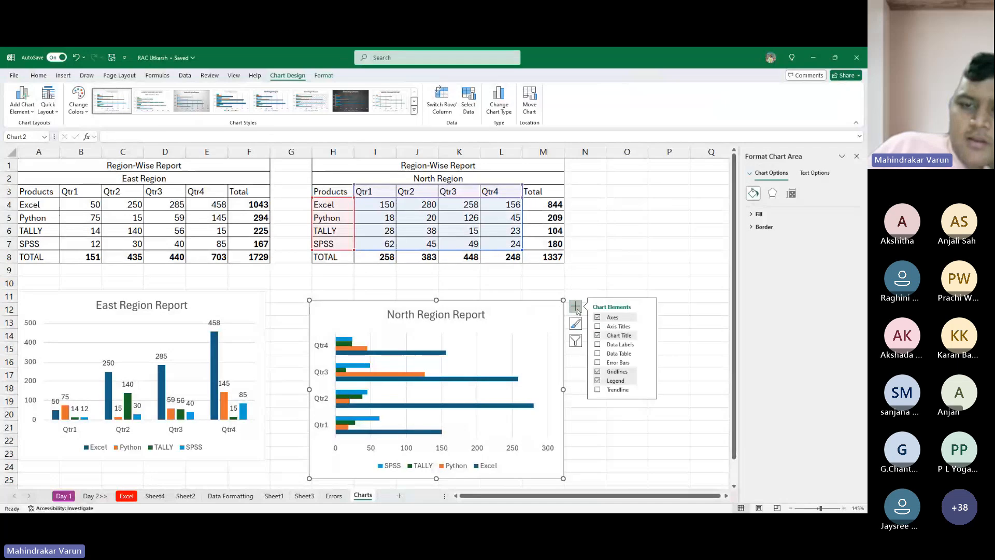
left_click(597, 345)
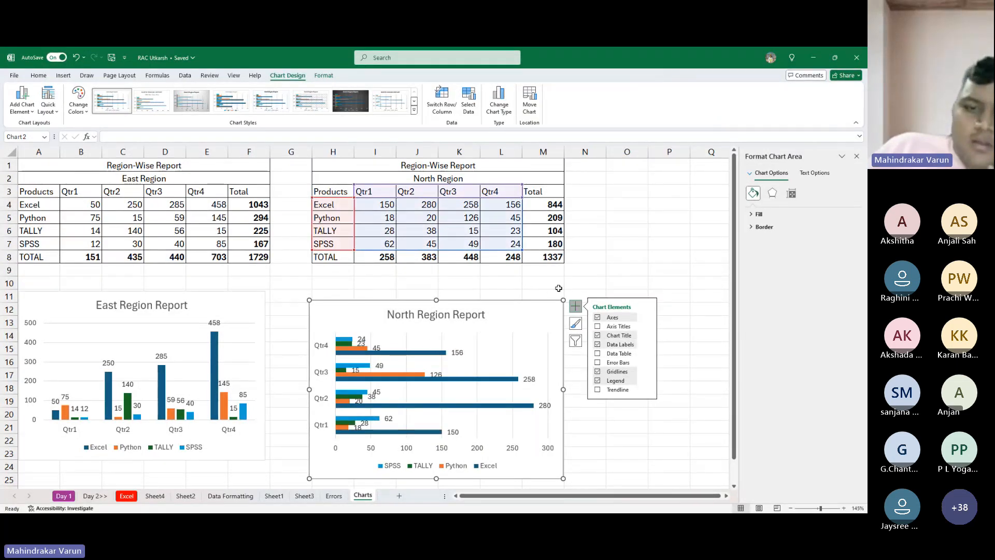
left_click(627, 270)
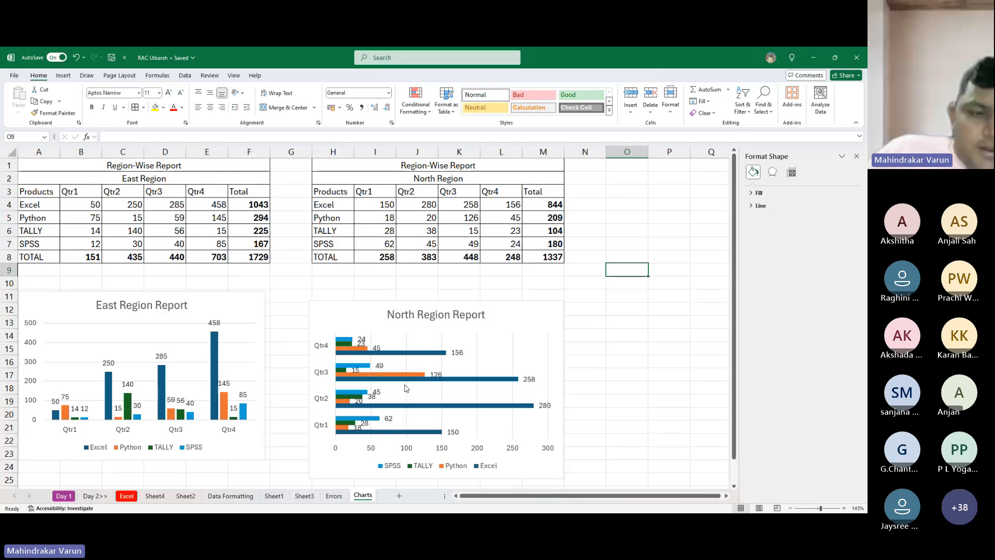
- Increase the North Region Report chart's height so that it spans about rows 10 to 29
left_click(337, 325)
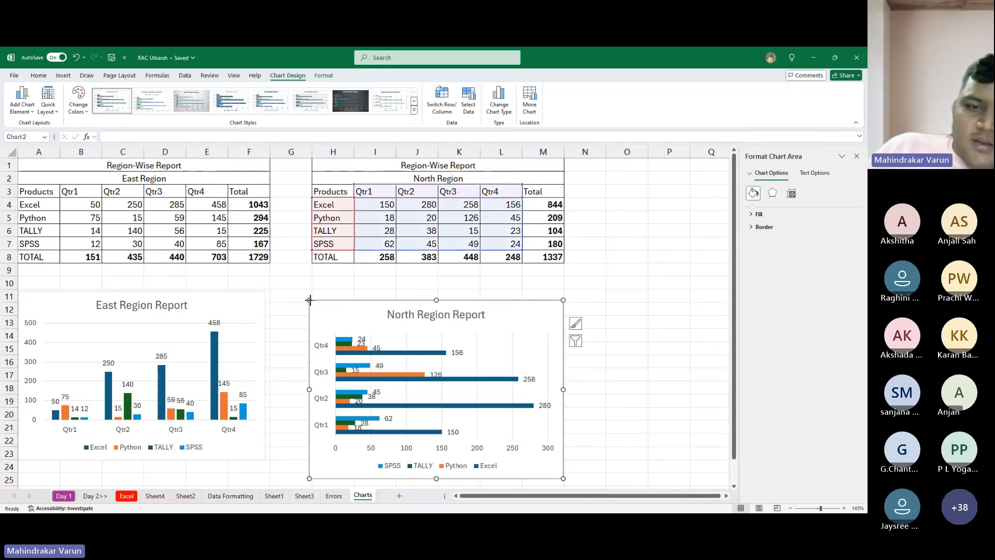
left_click_drag(309, 299, 312, 282)
scroll(438, 433, "down", 2)
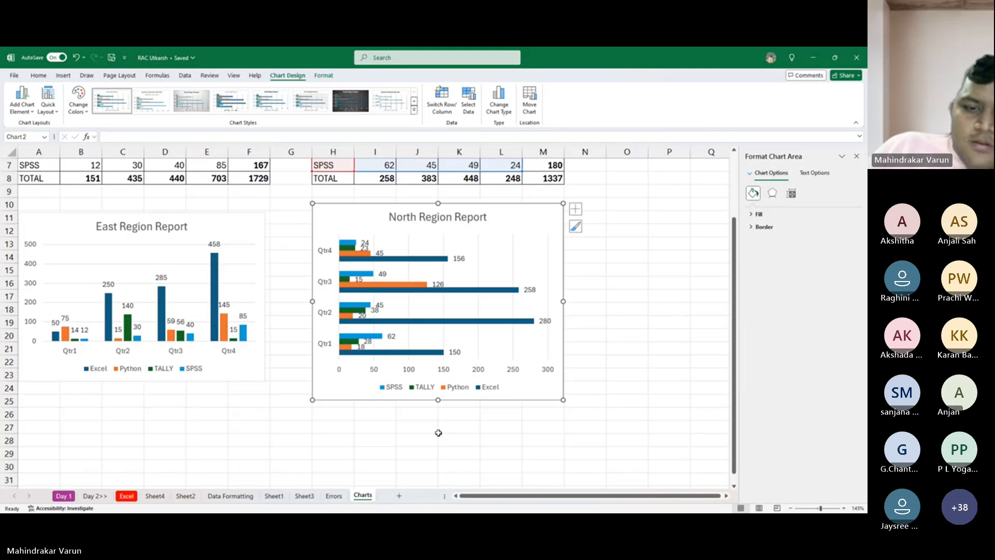
left_click_drag(439, 433, 431, 461)
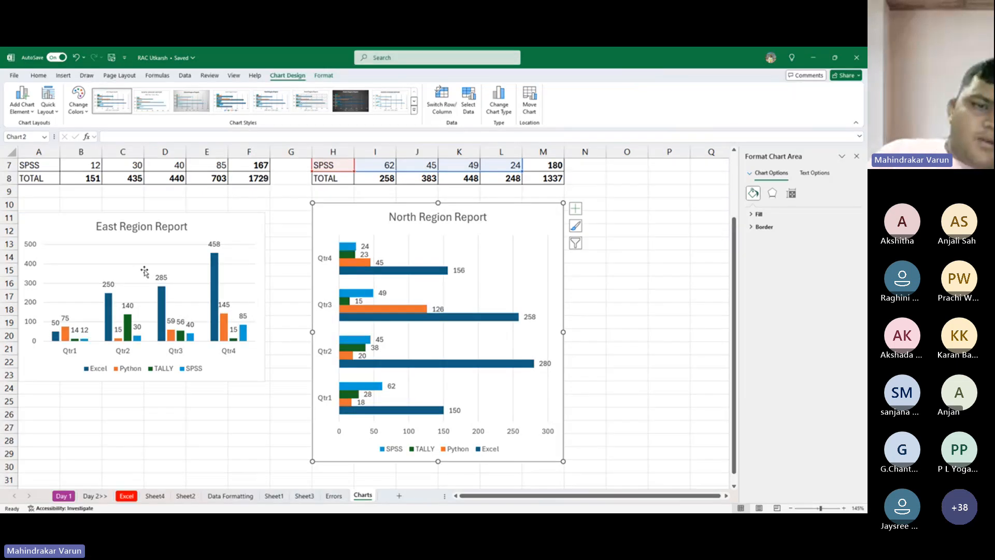
- Remove the major gridlines from the East Region Report chart
scroll(147, 267, "up", 2)
scroll(150, 280, "down", 2)
scroll(155, 291, "up", 1)
left_click(155, 292)
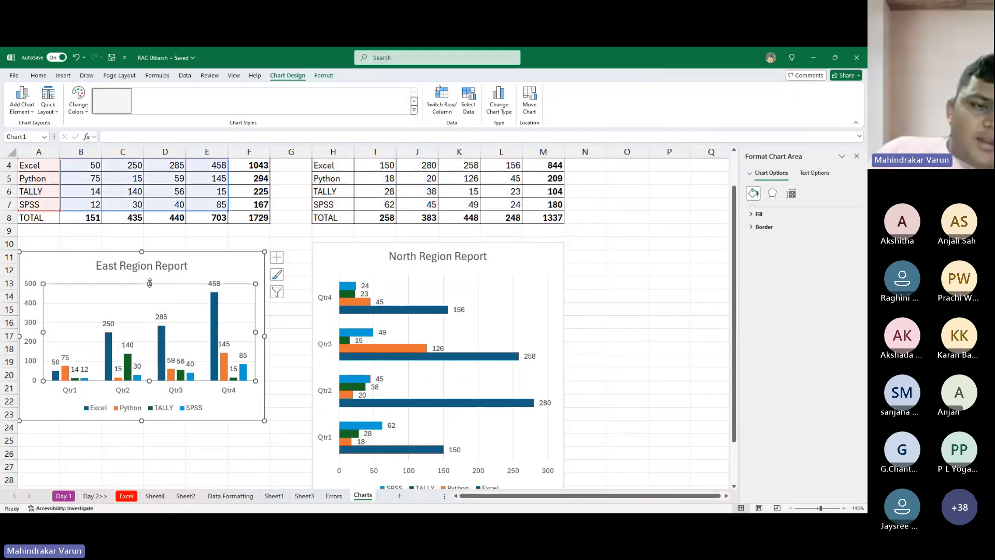
left_click(141, 303)
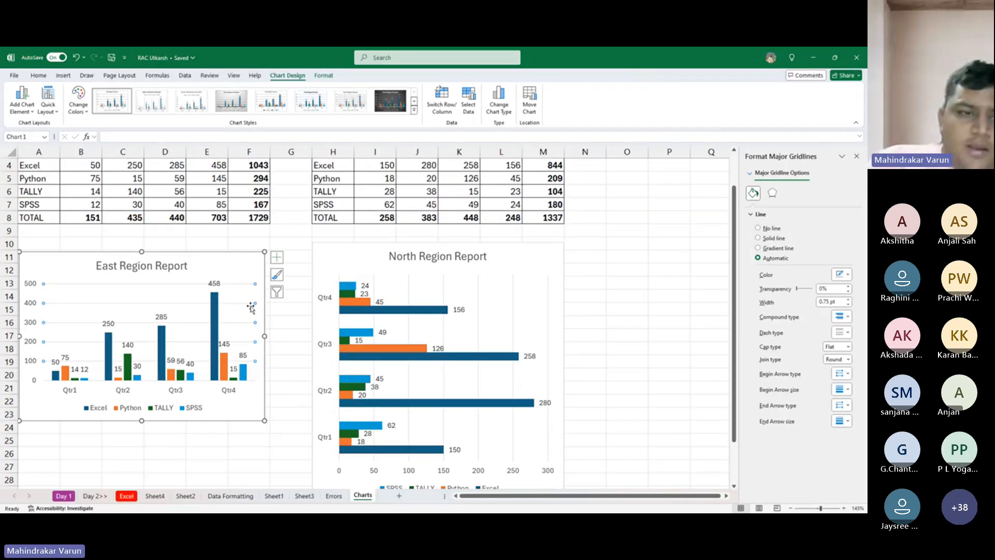
left_click(251, 308)
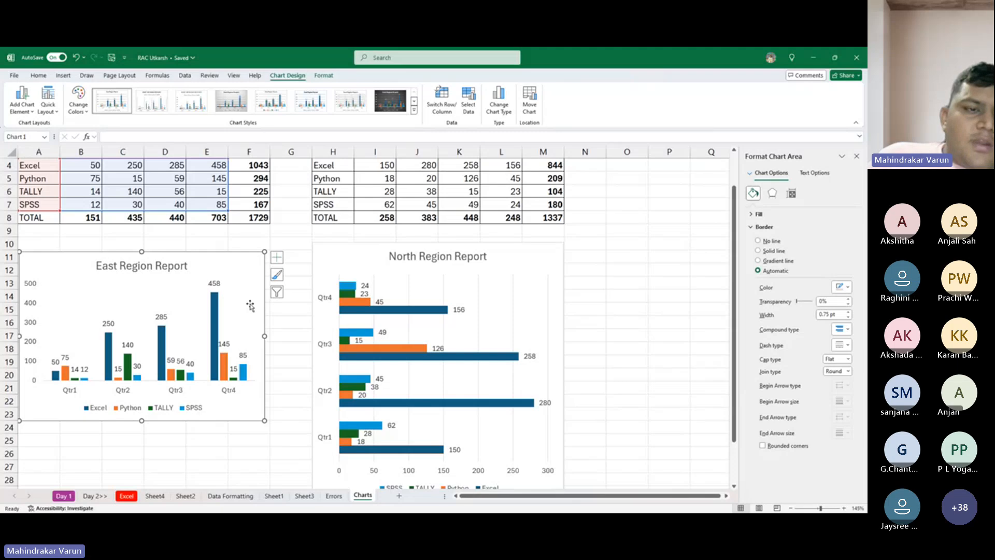
left_click(296, 252)
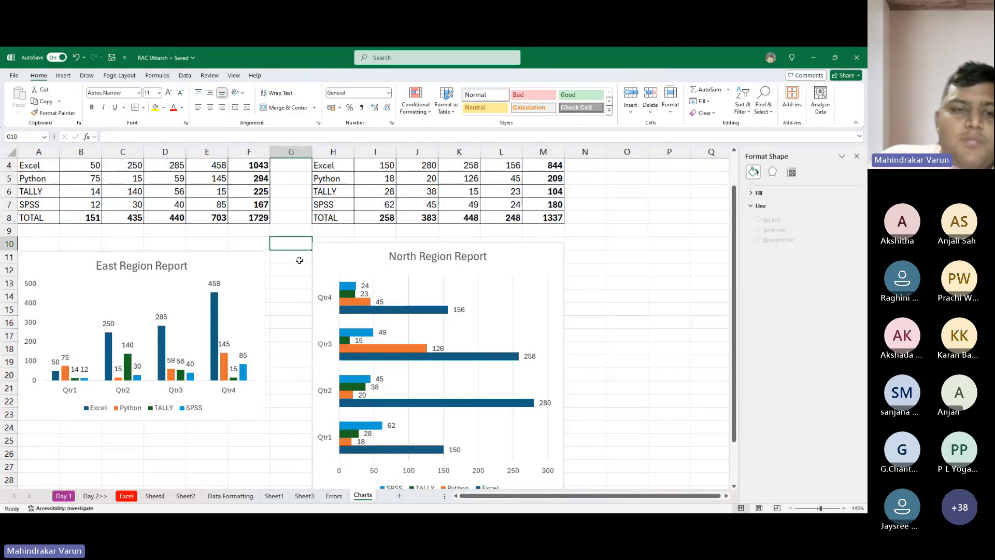
- Remove the major gridlines from the North Region Report chart
left_click(260, 262)
left_click(388, 256)
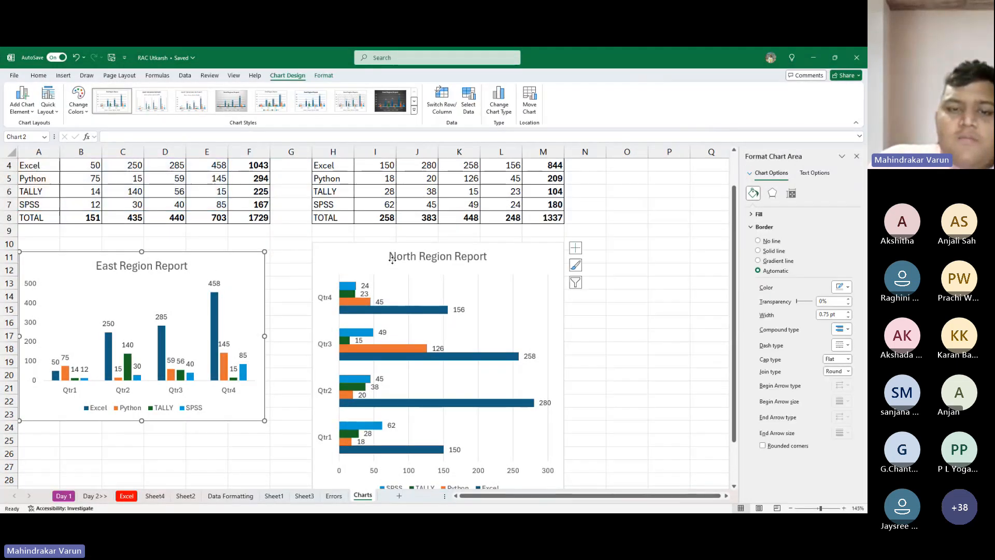
left_click(346, 269)
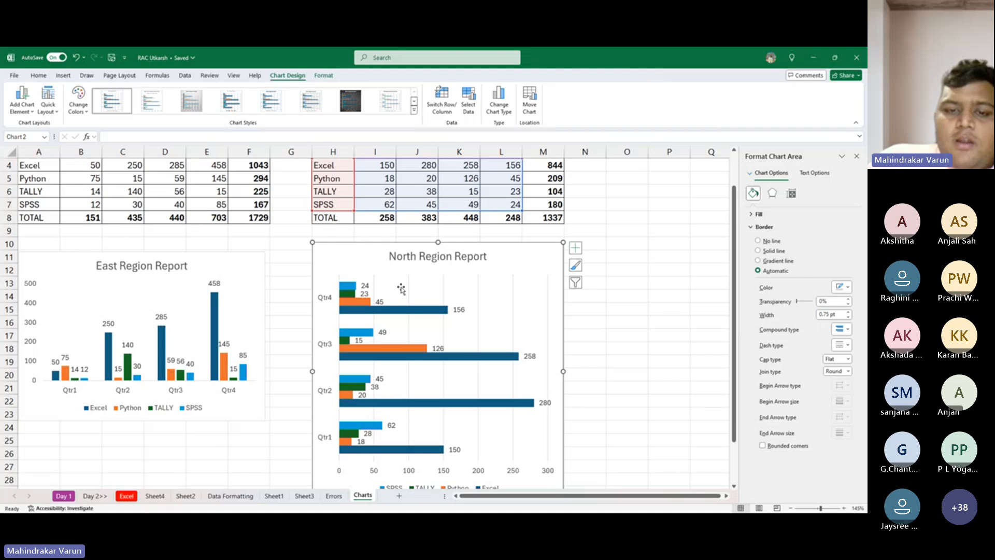
left_click(407, 291)
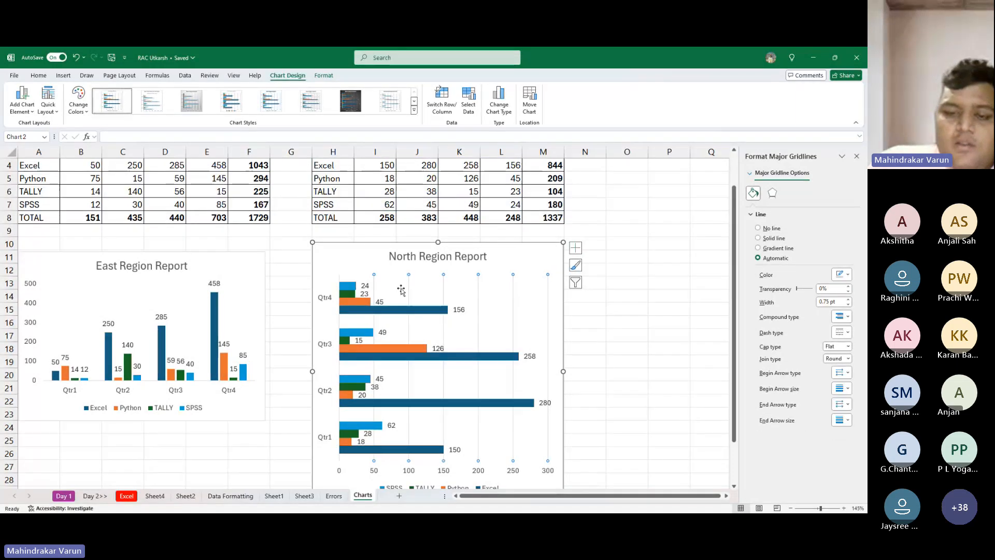
key("Escape")
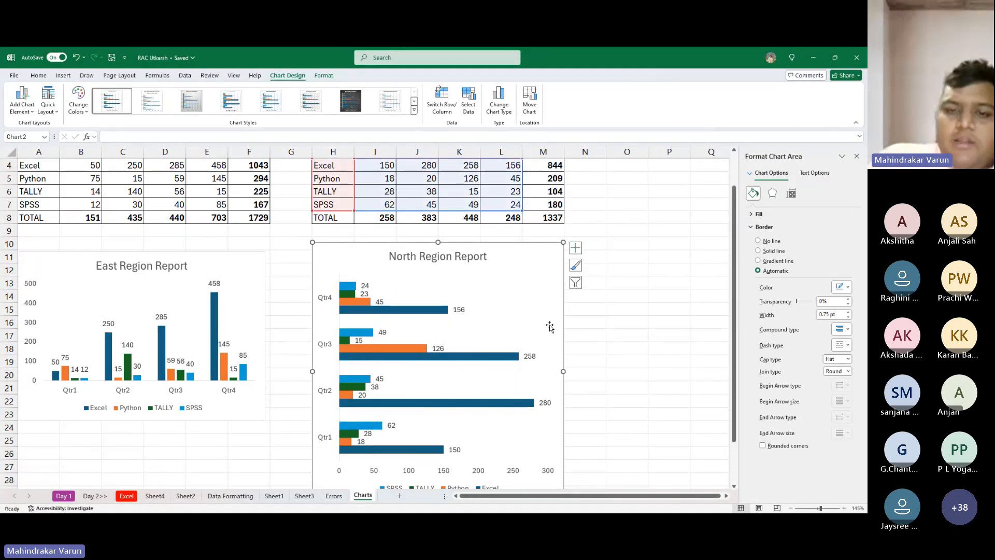
left_click(630, 309)
left_click(441, 266)
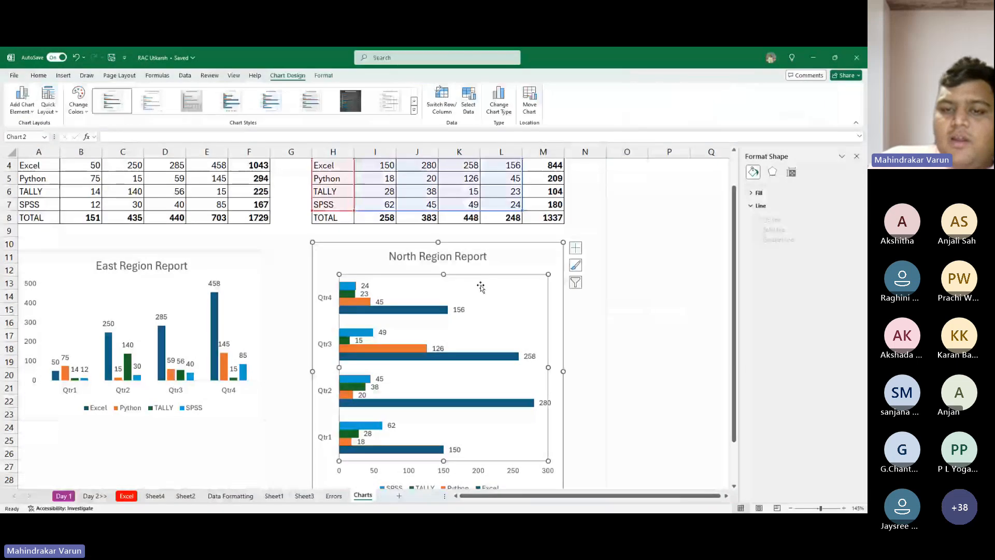
left_click(519, 267)
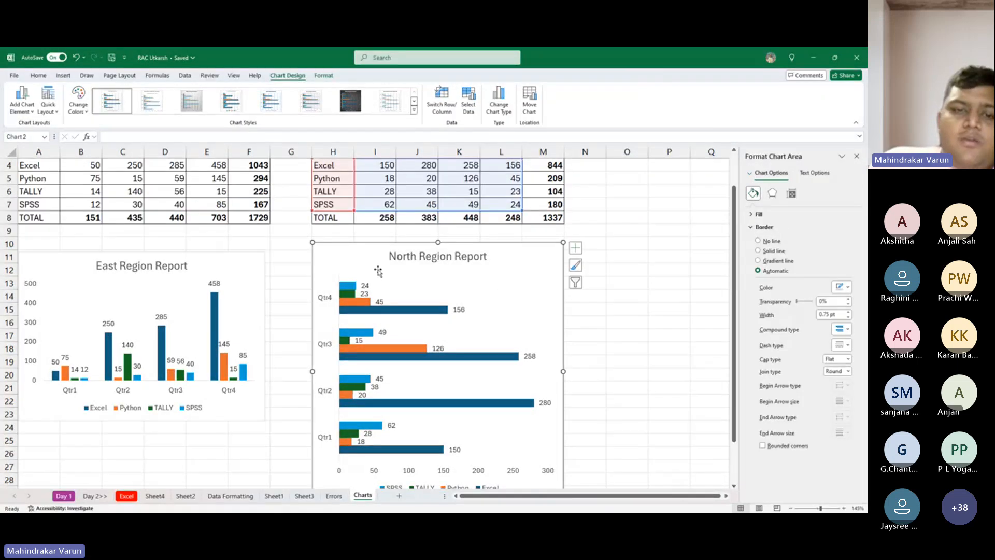
- Enlarge the East Region Report chart to about columns A to G, rows 10 to 29, matching the neighbouring chart's height
scroll(355, 269, "up", 1)
scroll(328, 257, "down", 1)
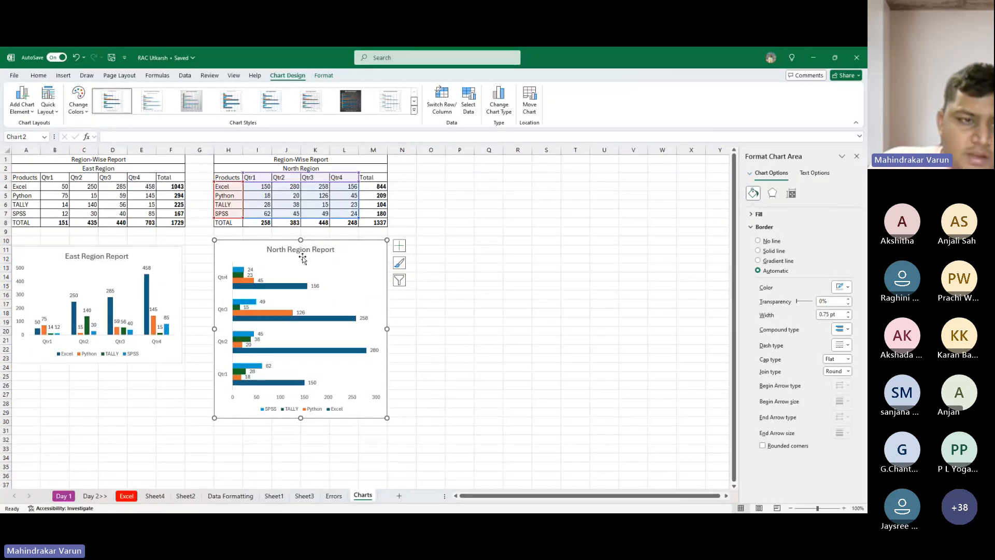
scroll(190, 241, "down", 1)
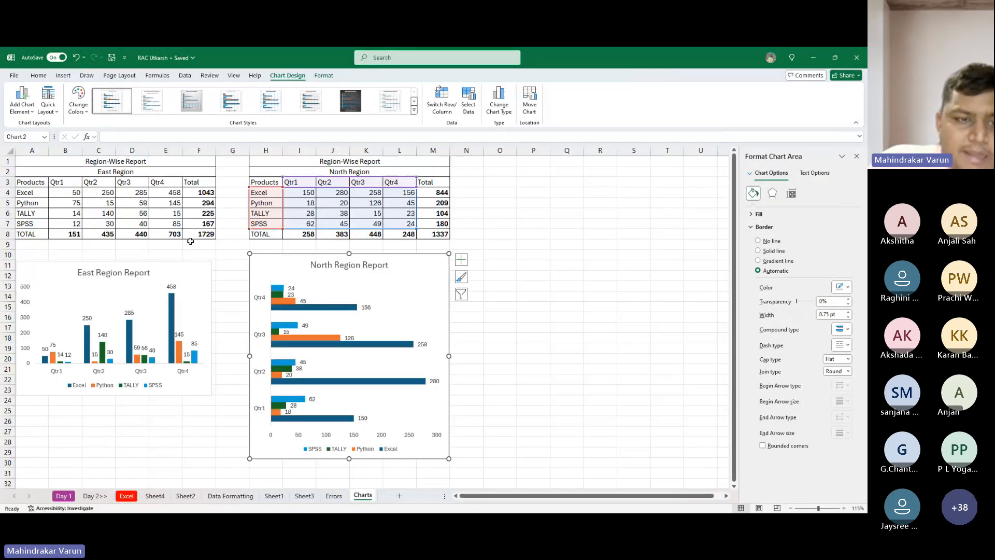
left_click(176, 269)
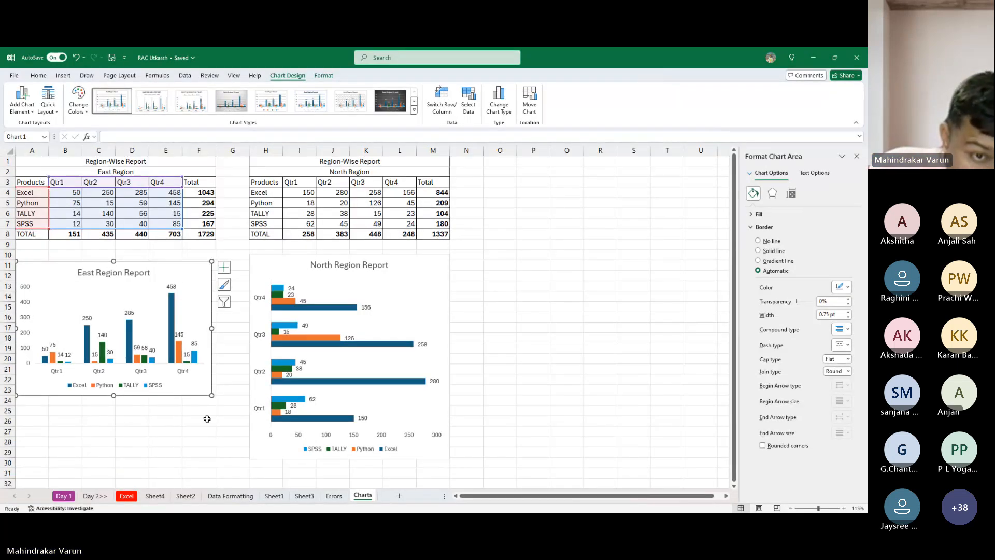
left_click_drag(211, 395, 233, 460)
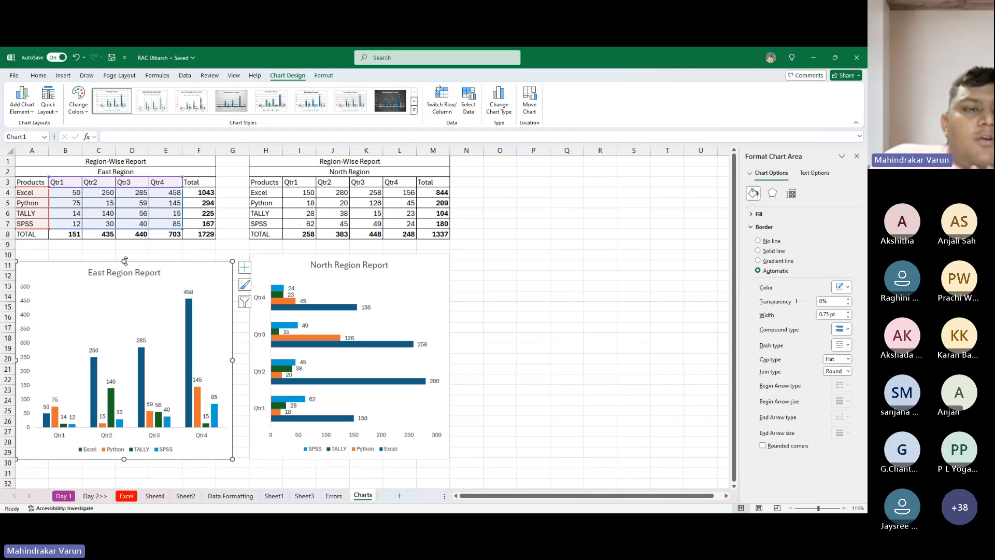
left_click_drag(125, 261, 125, 256)
left_click(218, 182)
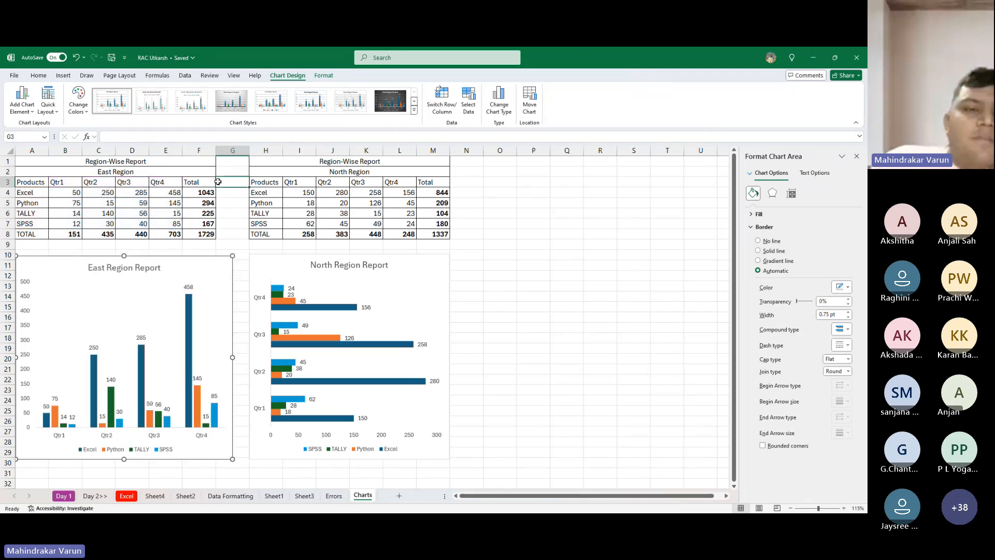
- Fill the whole of row 3 with yellow, and undo the fill
left_click(8, 182)
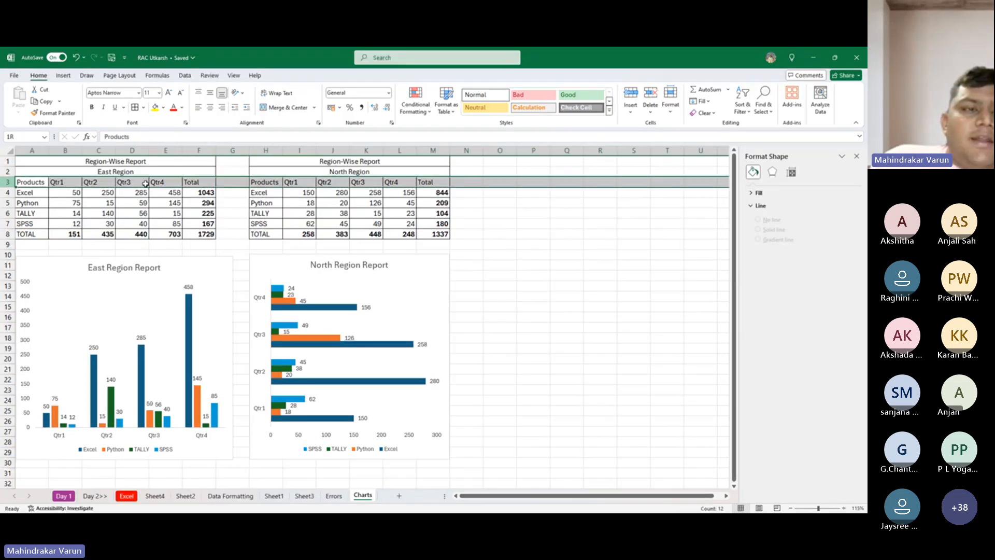
left_click(155, 107)
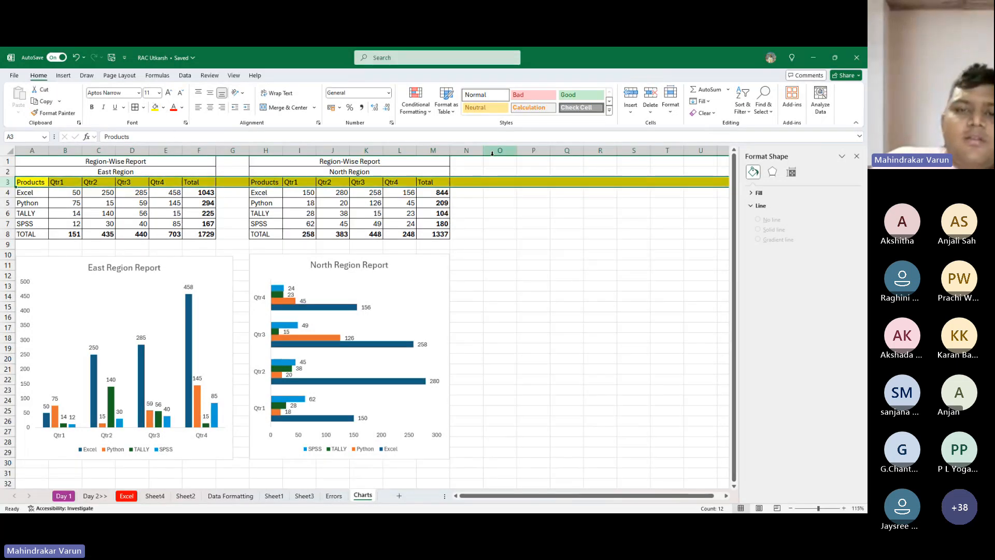
key("ctrl+z")
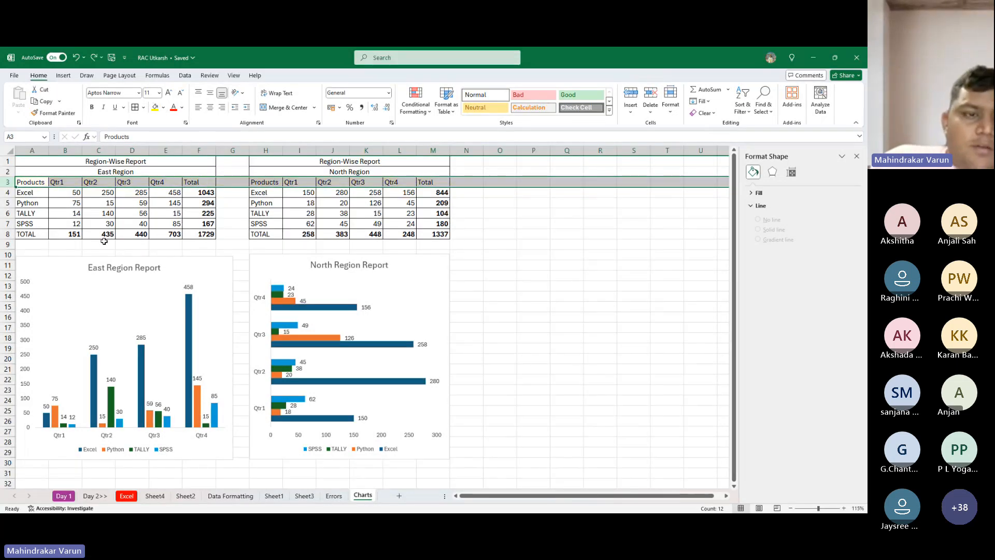
- Select the East Region Report chart, close the formatting pane and bring up the chart's design options
left_click(130, 289)
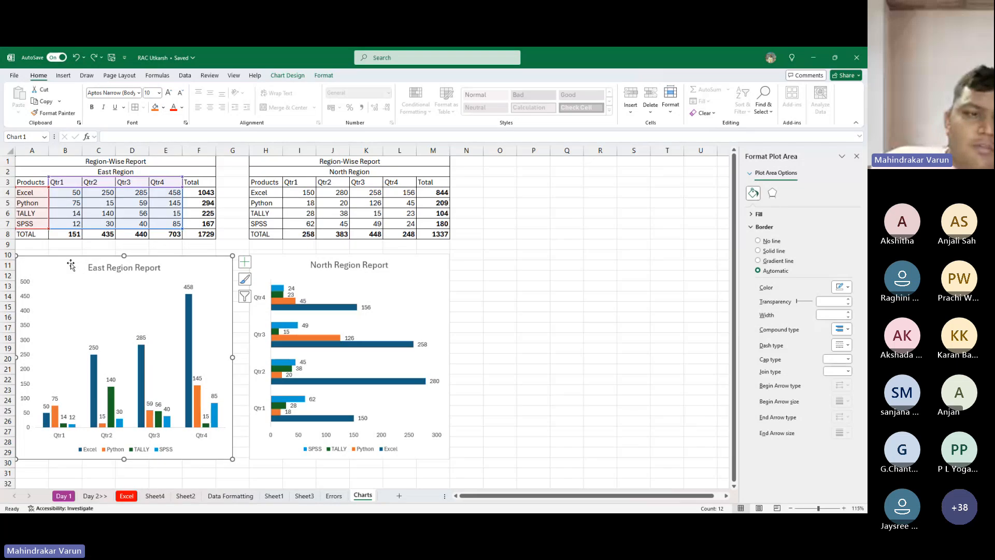
left_click(856, 156)
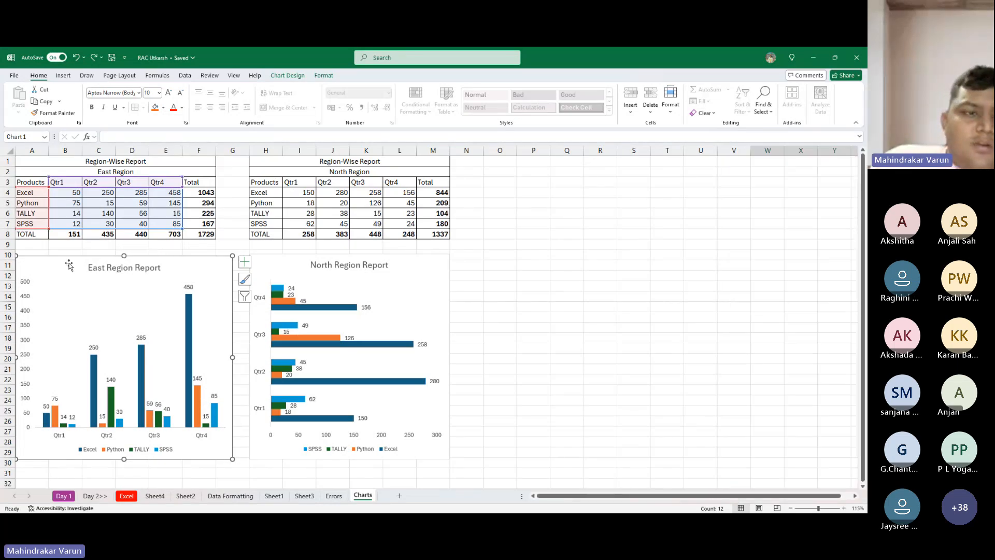
left_click(325, 76)
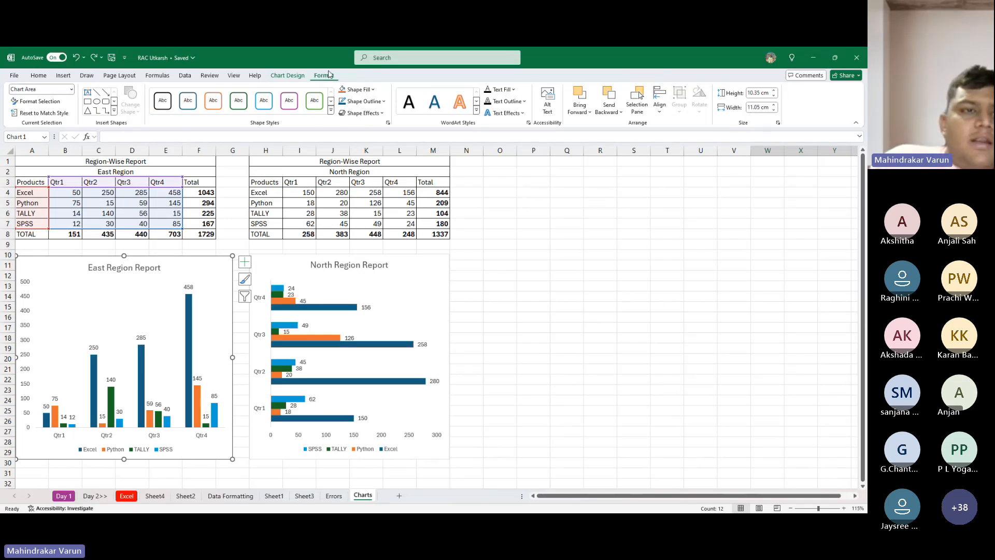
left_click(305, 76)
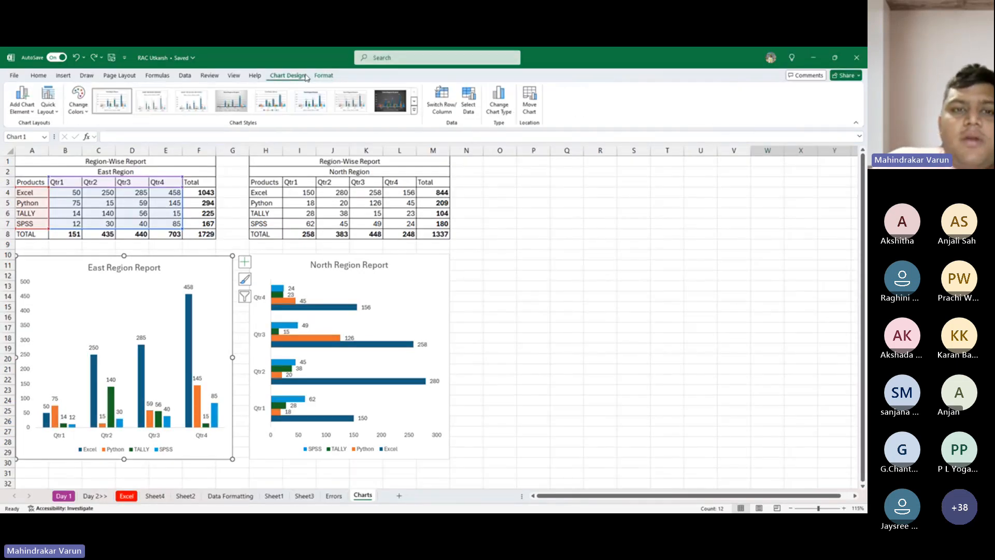
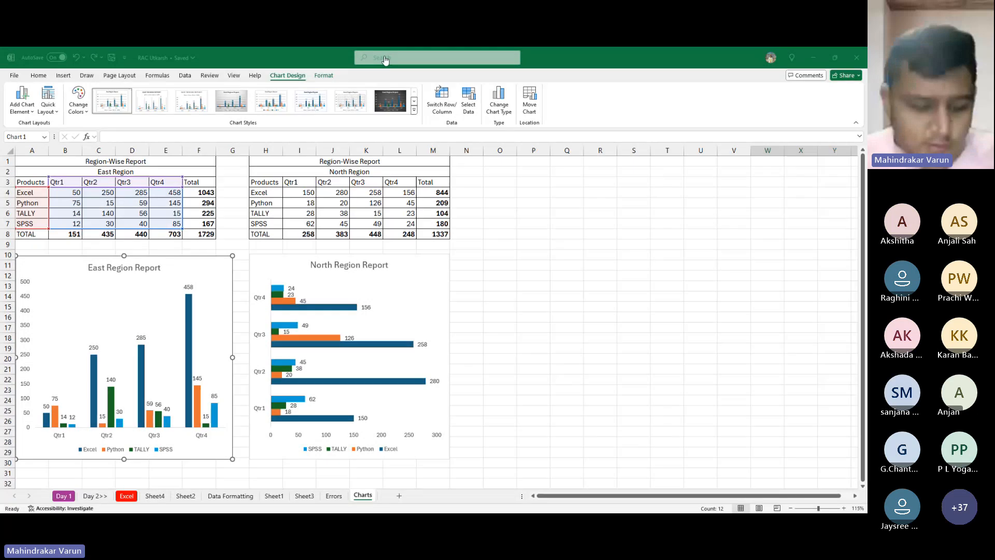
left_click(508, 203)
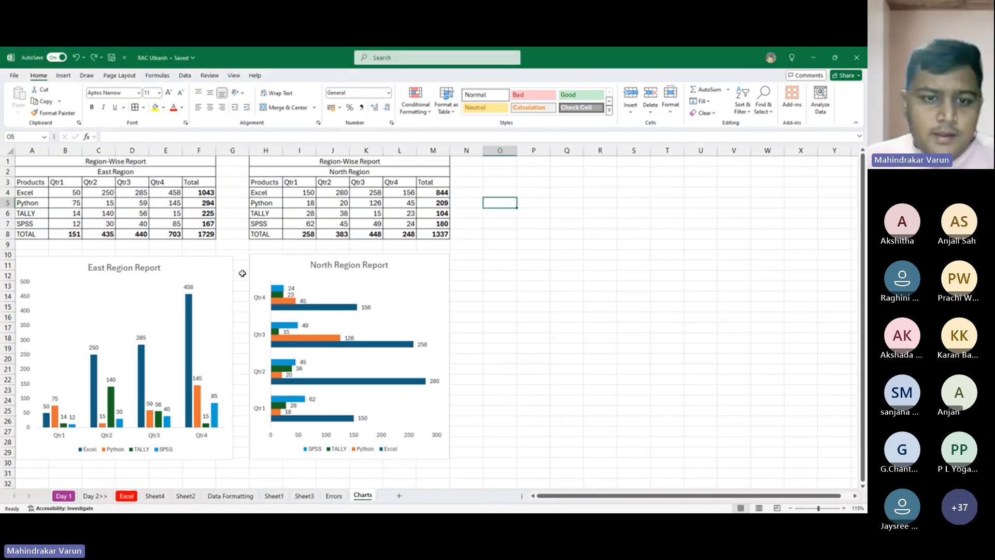
left_click(193, 267)
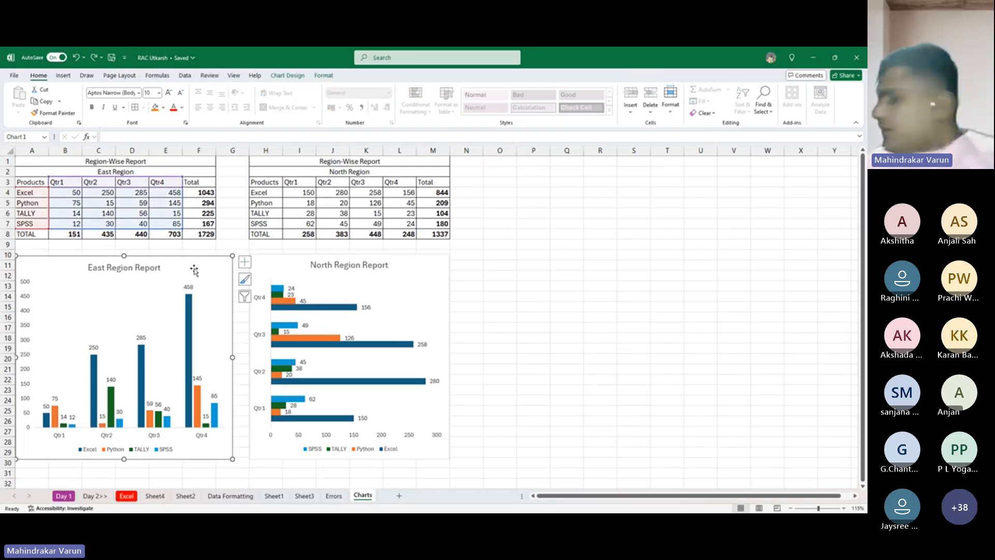
left_click(278, 267)
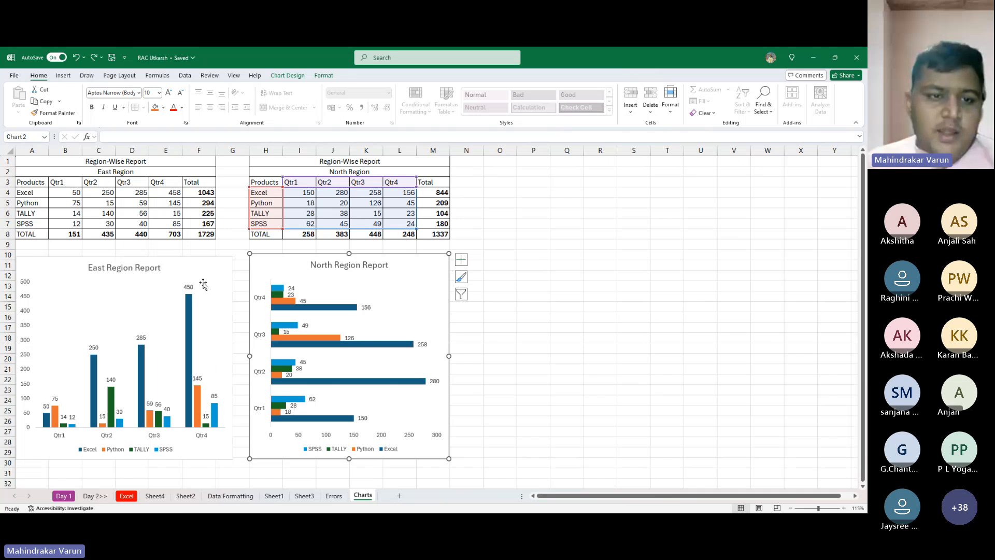
left_click(200, 266)
double_click(200, 266)
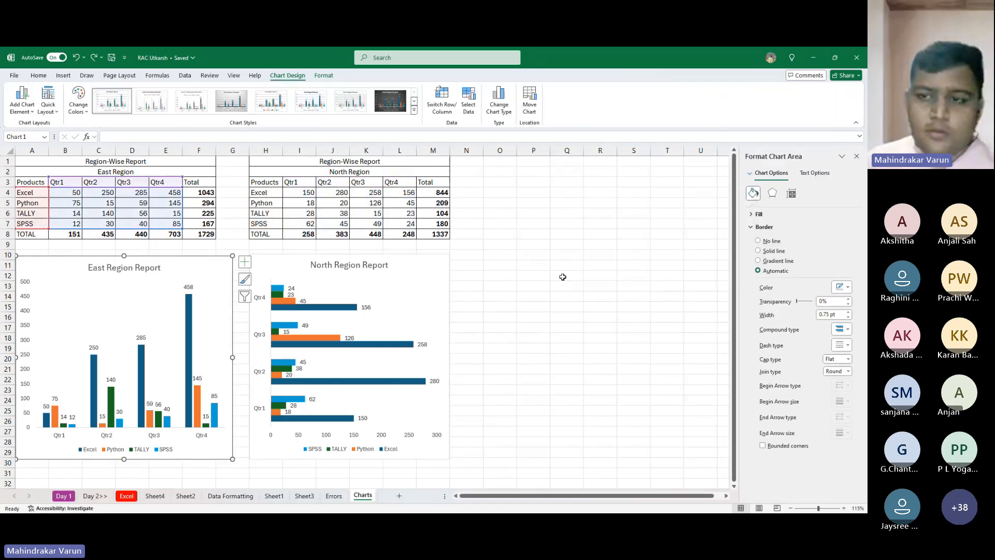
left_click(857, 157)
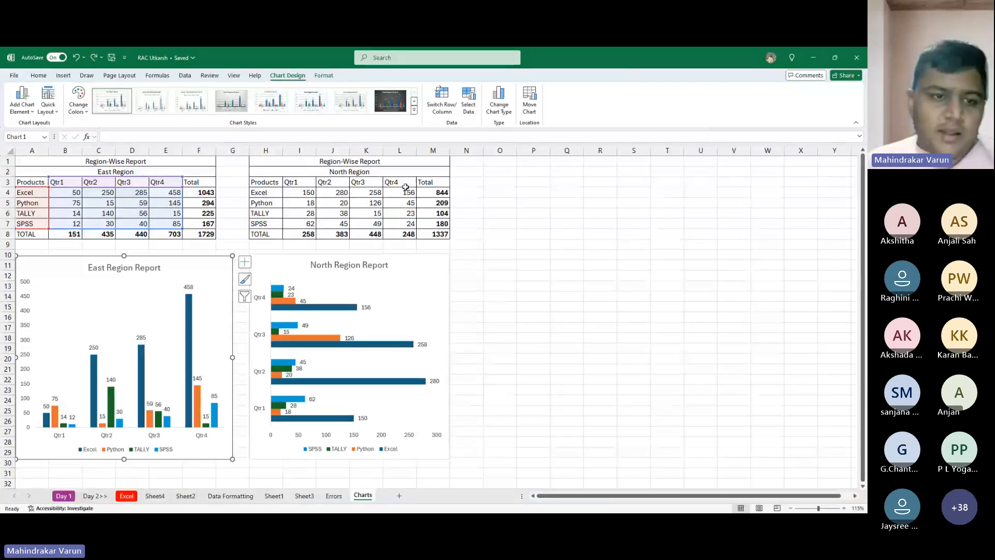
- Open the chart area formatting of the East Region Report chart and set its border to no line
double_click(166, 273)
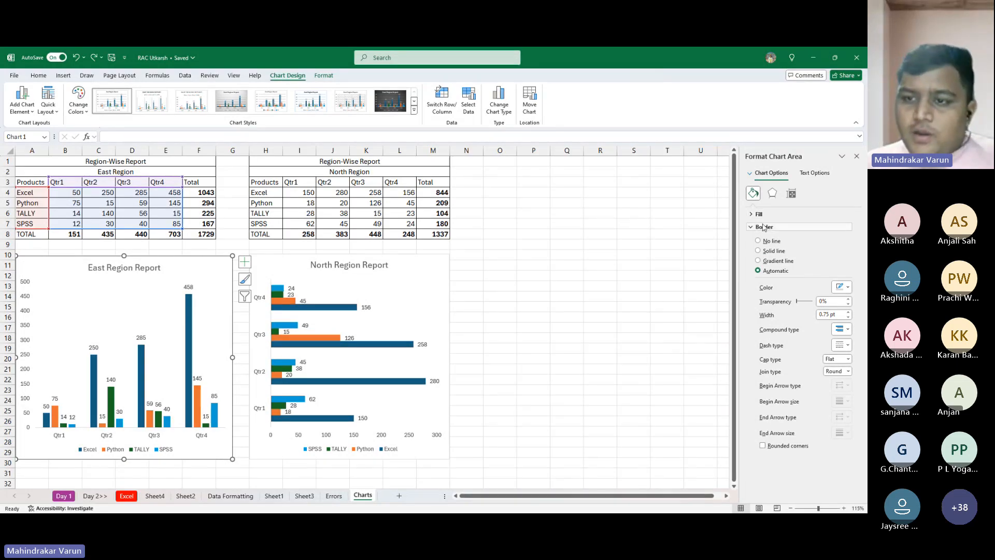
left_click(760, 242)
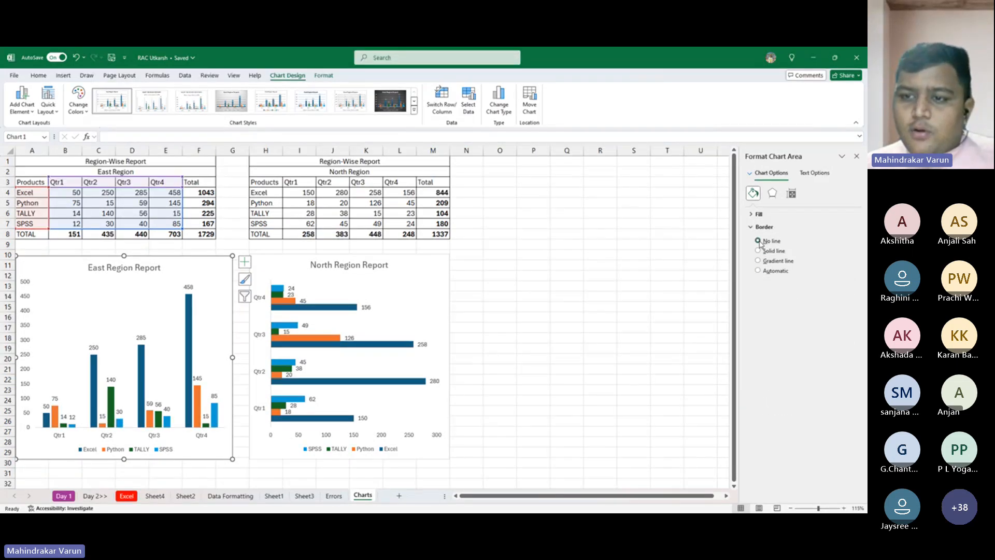
- Try a solid fill and a gradient fill on the East Region Report chart's background
left_click(752, 214)
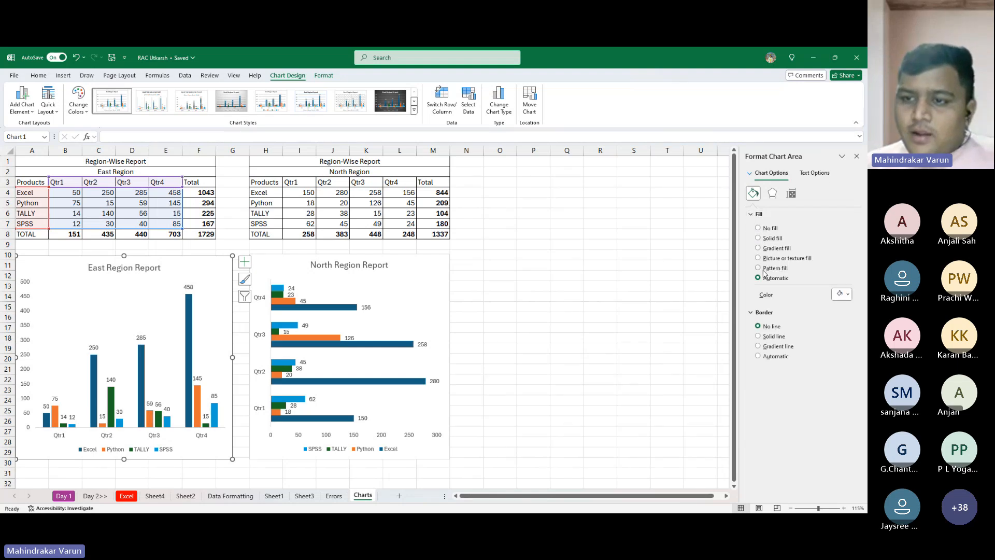
left_click(767, 239)
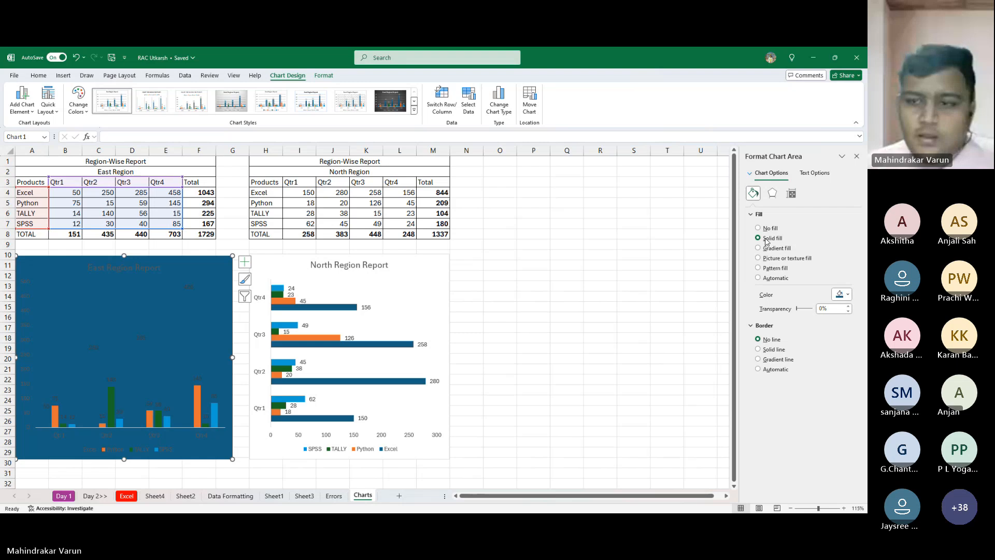
left_click(767, 249)
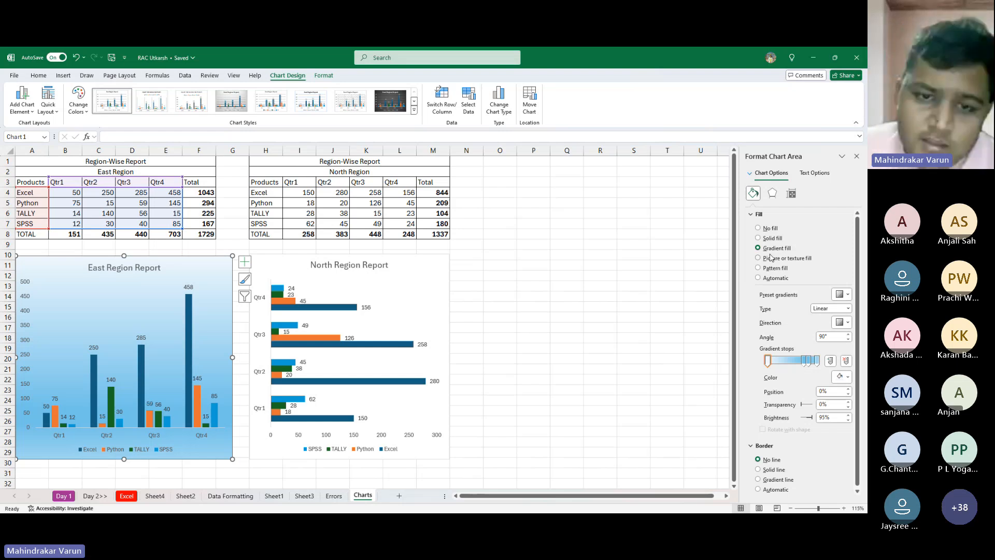
key("alt+Tab")
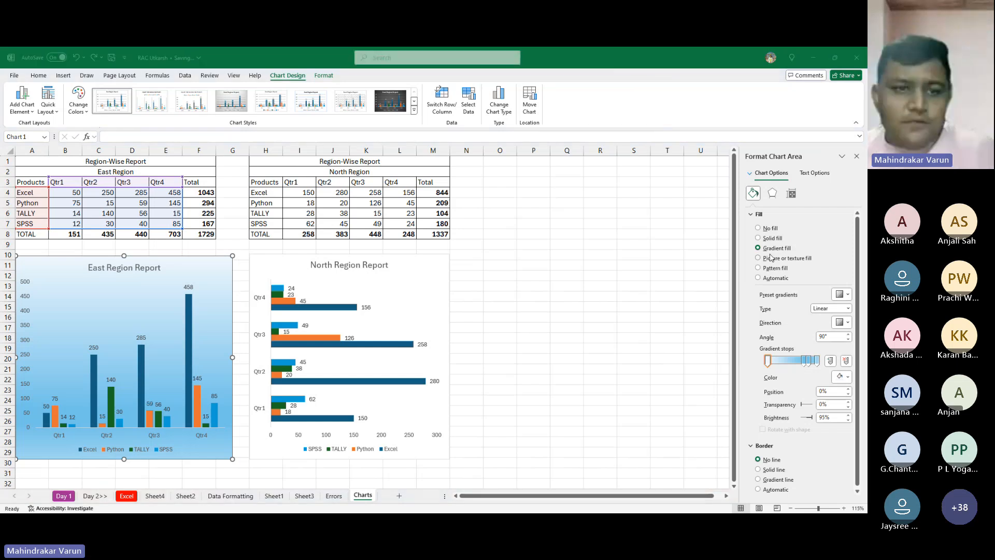
key("alt+Tab")
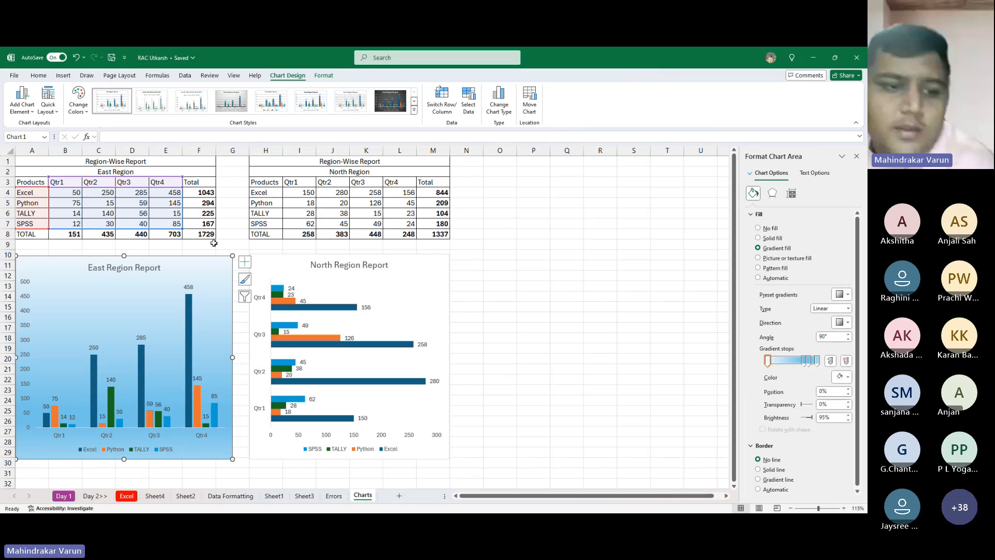
left_click(188, 248)
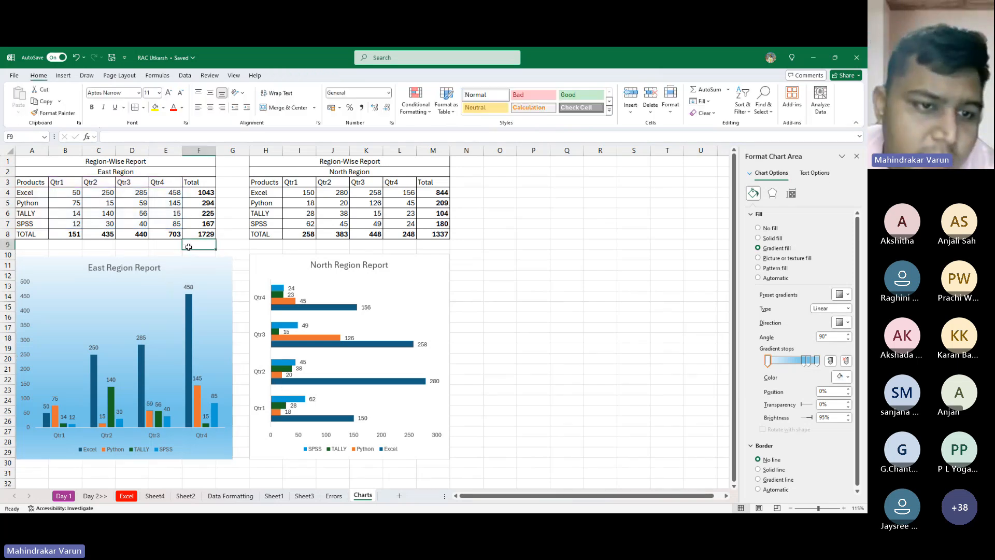
left_click(202, 267)
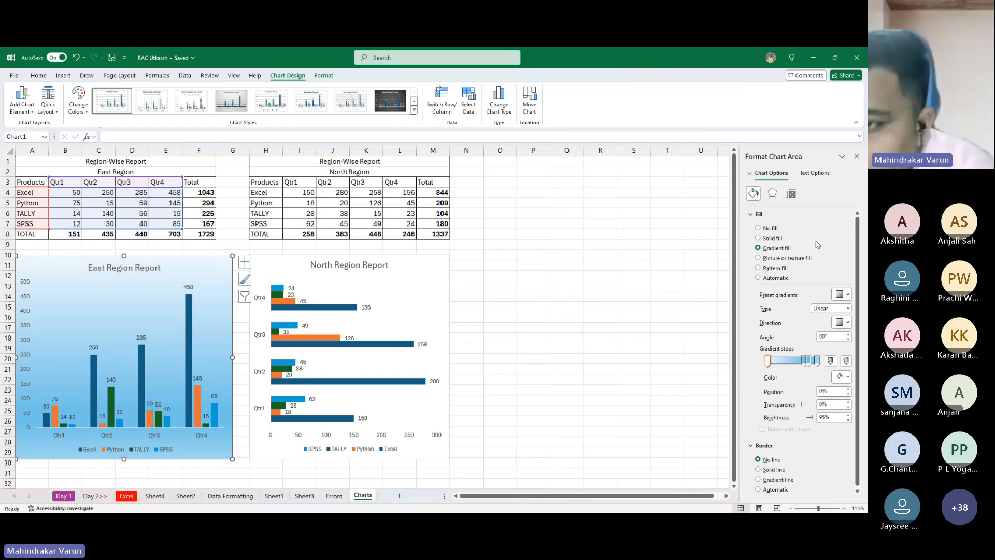
- Try several pattern fills on the East Region Report chart's background, and switch it back to the gradient fill
left_click(773, 268)
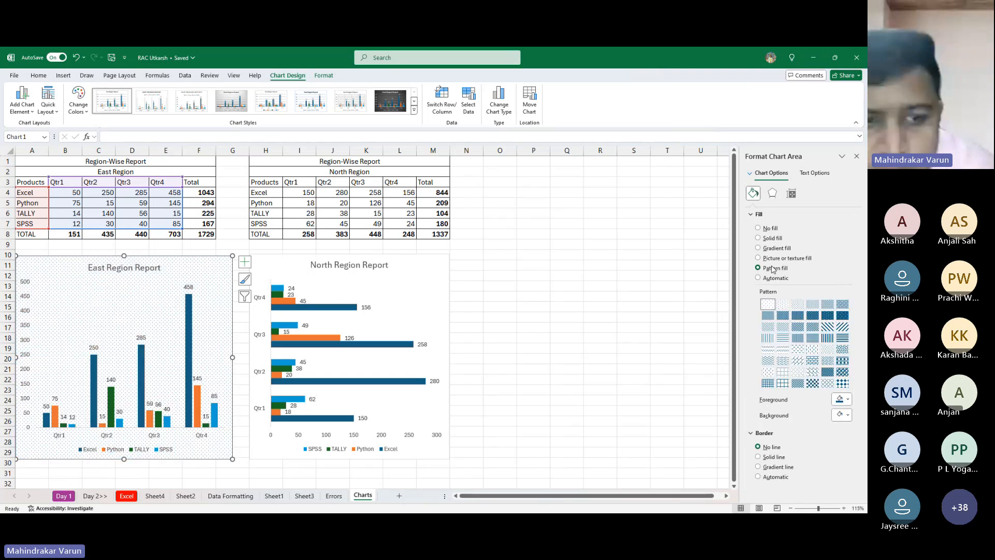
left_click(828, 328)
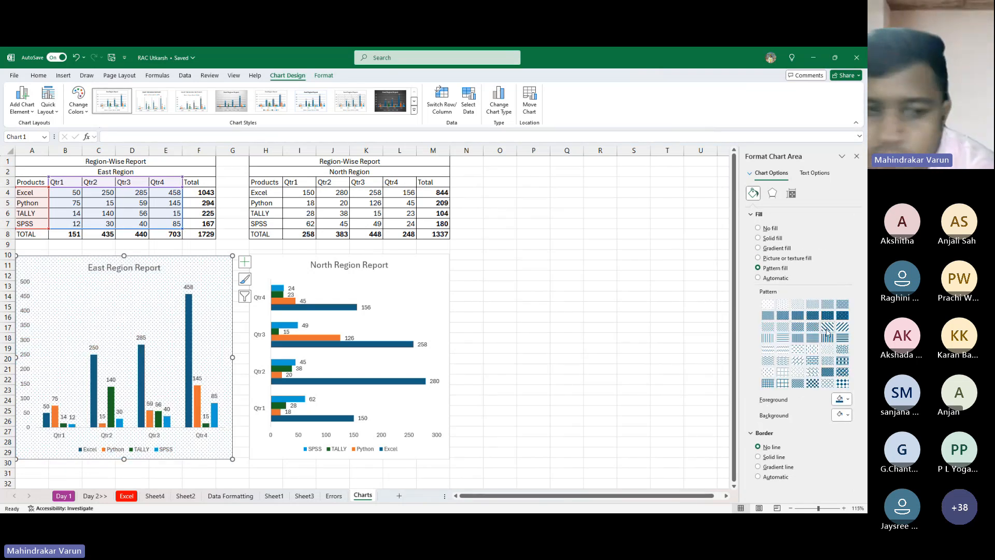
left_click(812, 349)
left_click(798, 338)
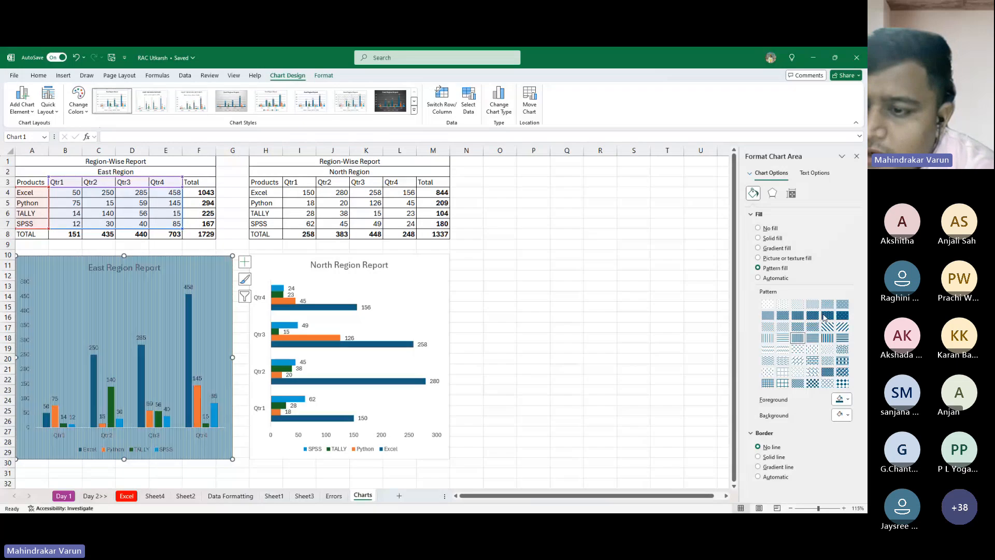
left_click(828, 316)
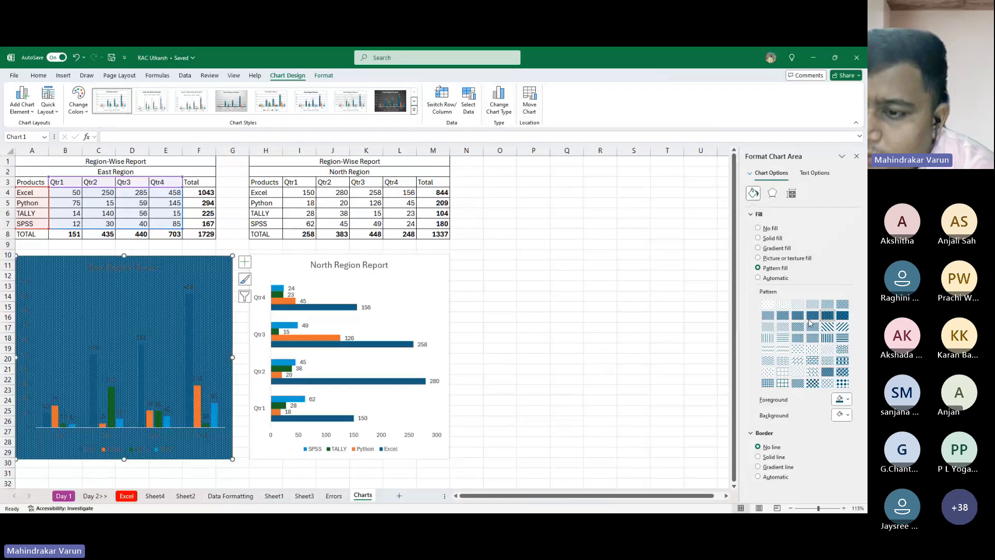
left_click(758, 249)
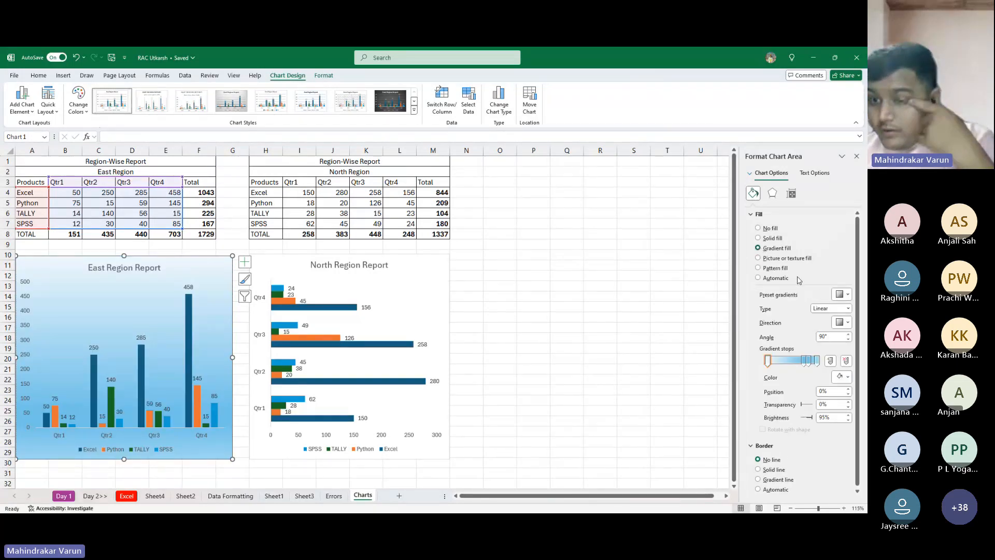
- Fill the East Region Report chart's background with the light grey speckled texture and make its title bold
left_click(786, 258)
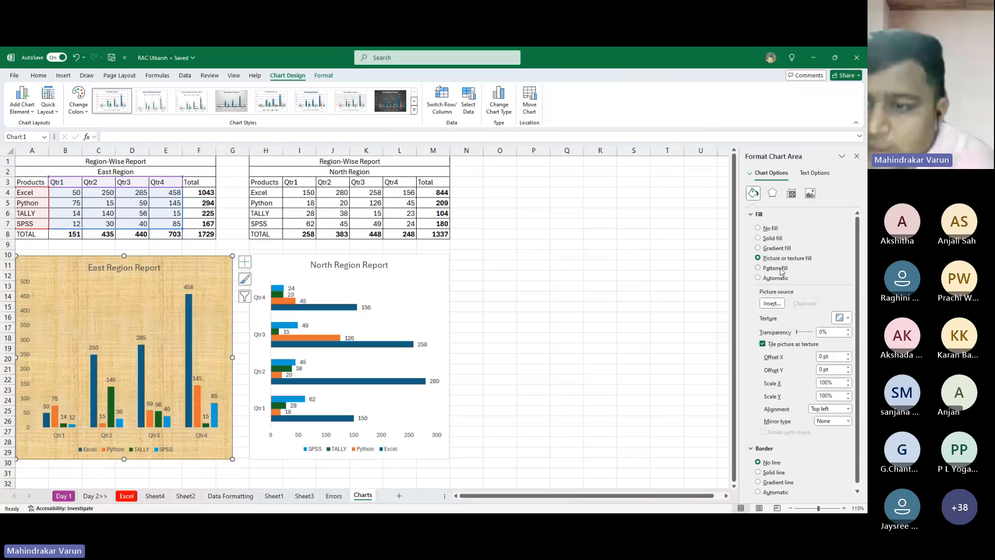
left_click(841, 317)
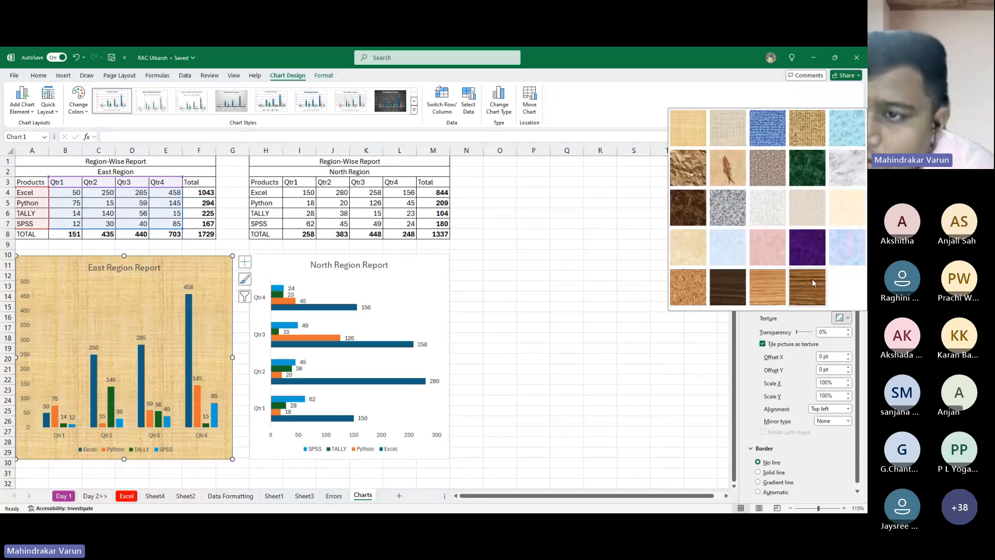
left_click(767, 208)
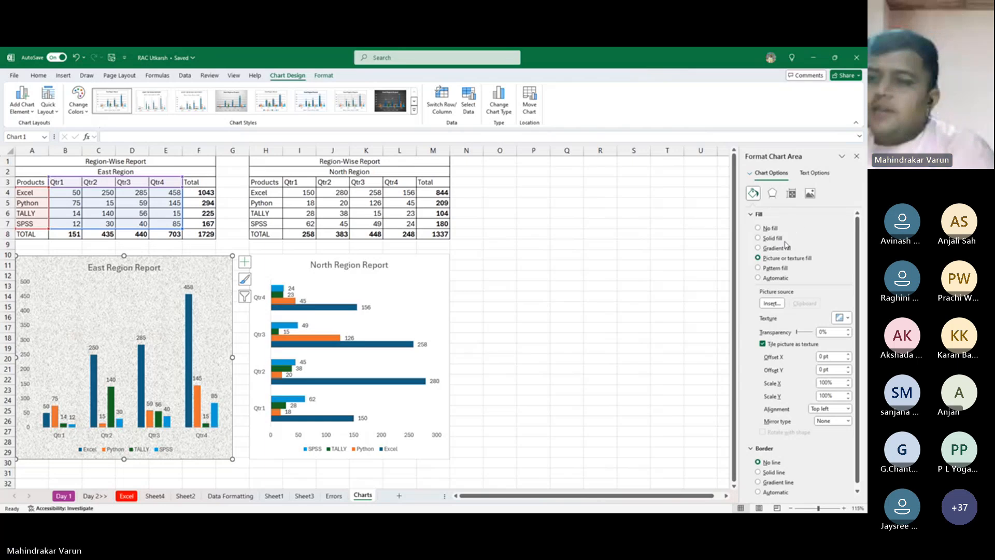
left_click(149, 272)
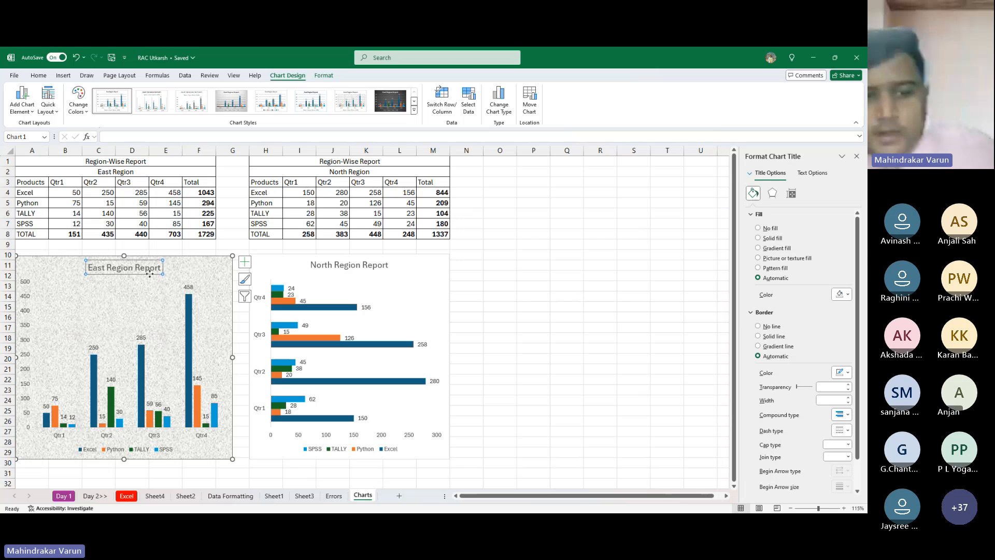
- Set the North Region Report chart's border to no line and fill its background with the same light grey speckled texture
left_click(403, 280)
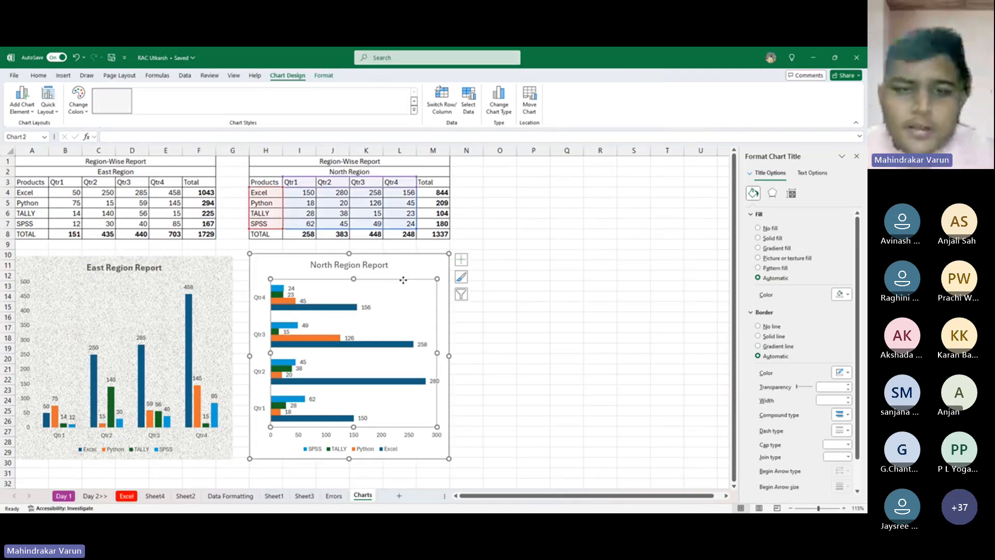
left_click(417, 272)
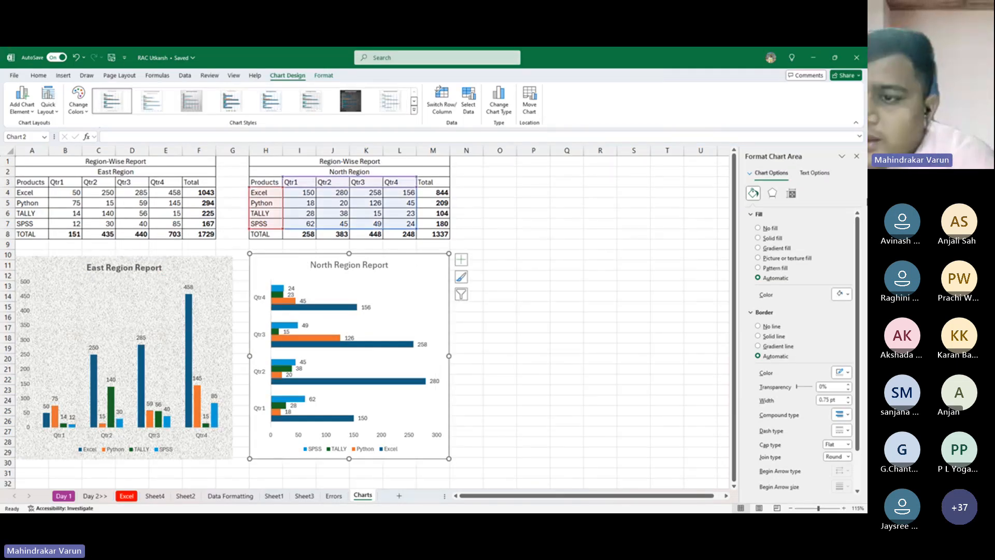
left_click(768, 327)
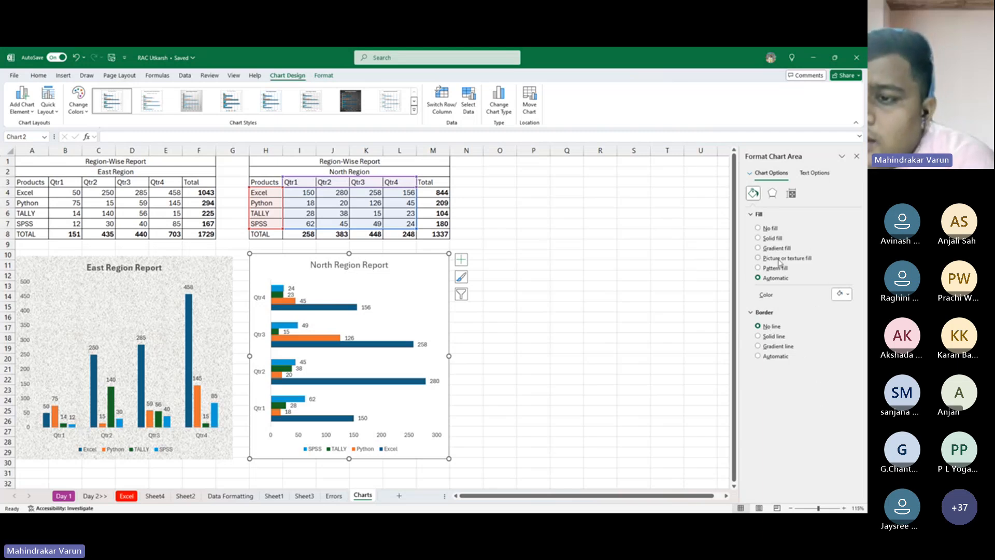
left_click(780, 259)
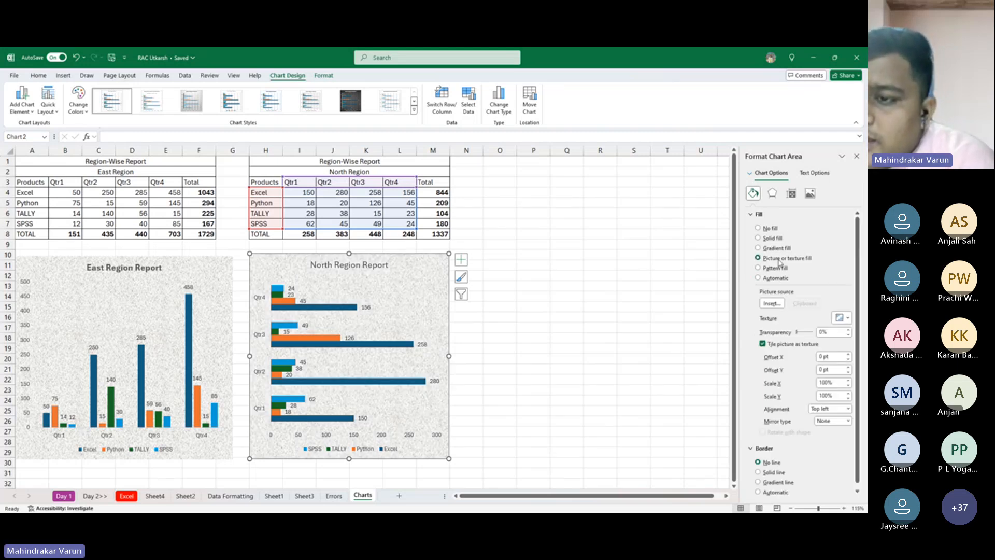
left_click(841, 317)
key("Escape")
- Make the North Region Report chart's title bold
left_click(504, 242)
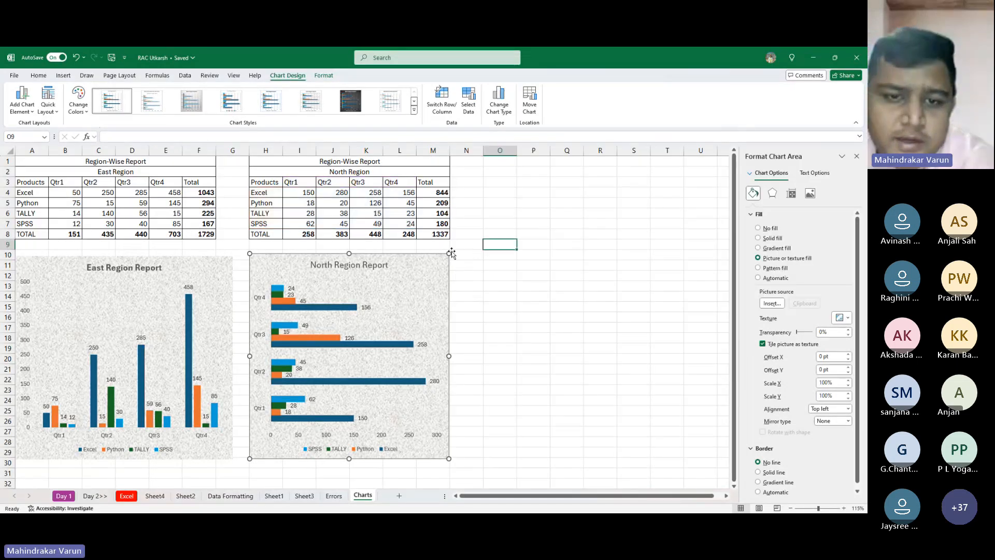
left_click(355, 267)
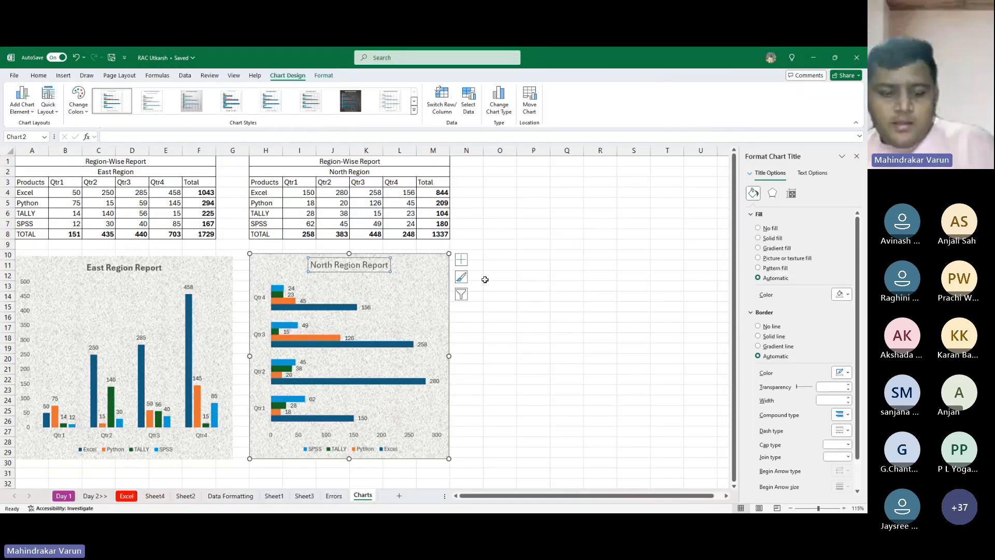
left_click(560, 291)
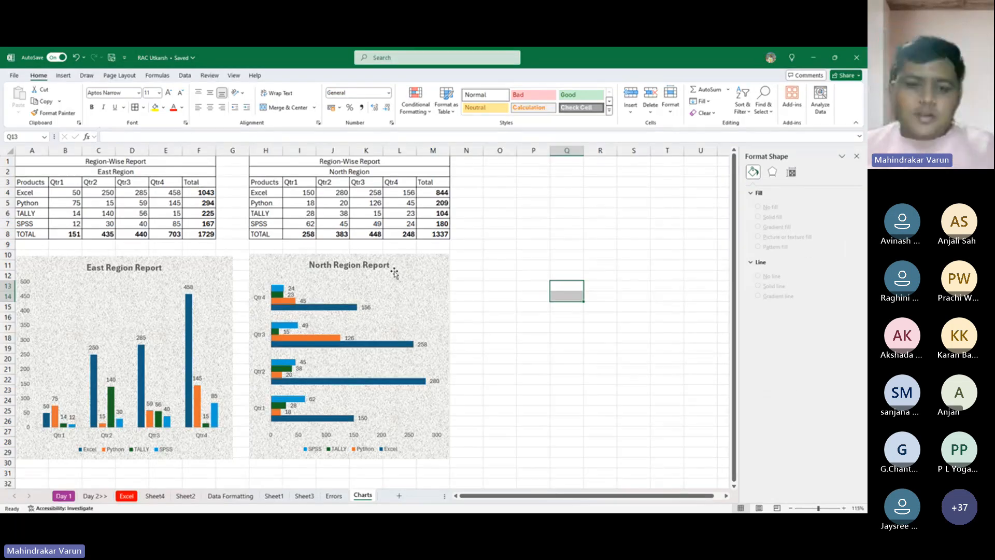
- Paste the HQ Report consolidated table from the other window into the Charts sheet, starting at cell O1
key("alt+Tab")
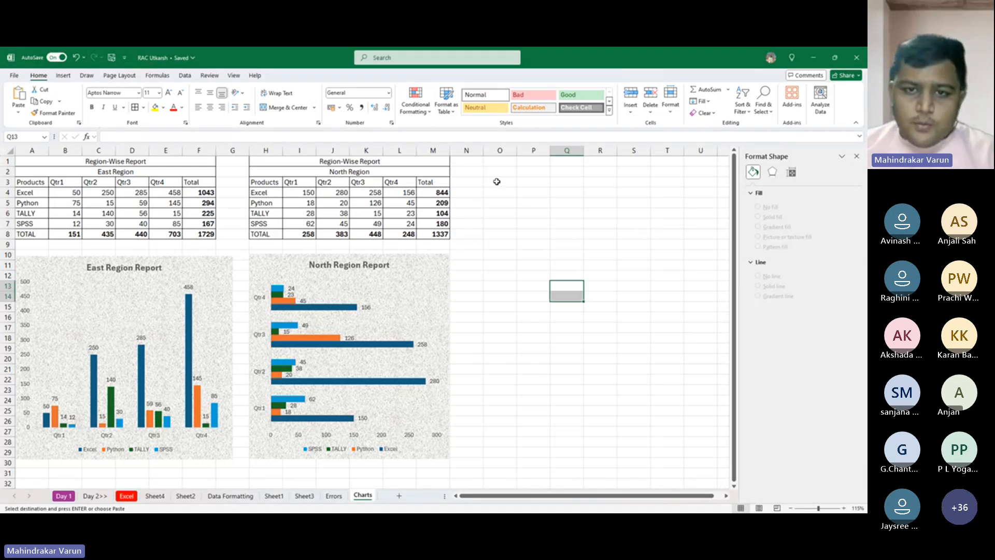
left_click(498, 161)
key("ctrl+v")
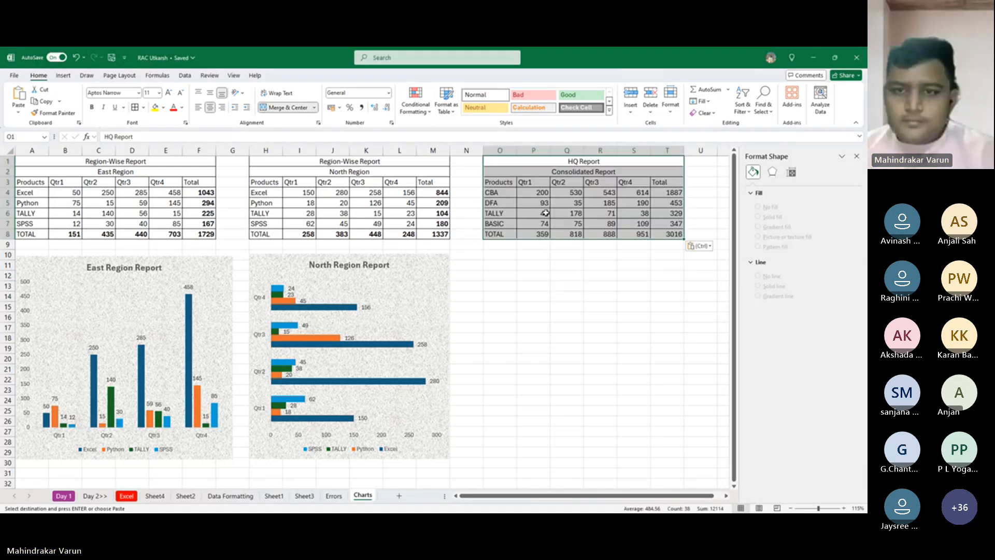
- Clear all quarterly and total figures from the Consolidated Report table, cells P4 to T8
left_click(561, 204)
left_click_drag(631, 208, 668, 234)
key("Delete")
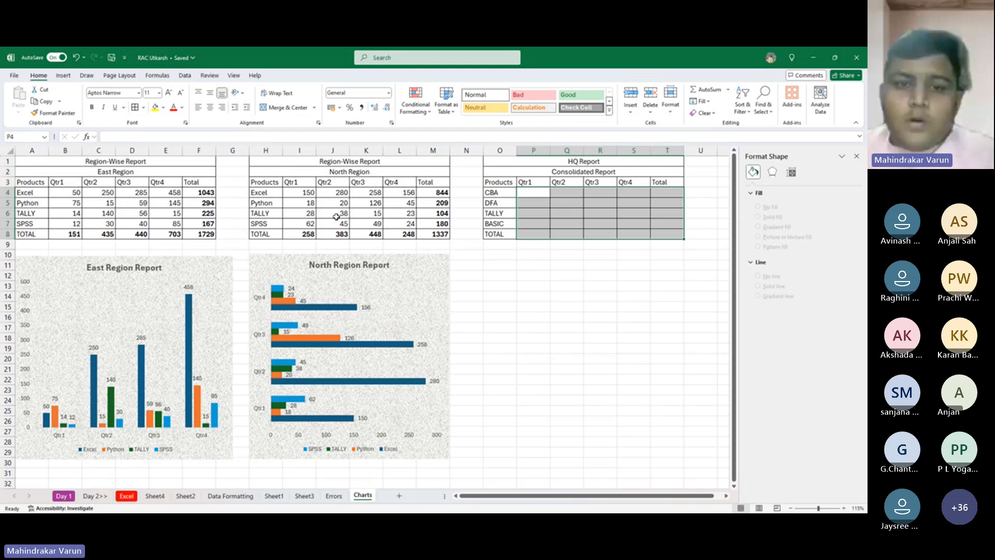
- Copy the product names Excel, Python, TALLY and SPSS from the North Region table into cells O4 to O7 of the Consolidated Report
left_click(71, 193)
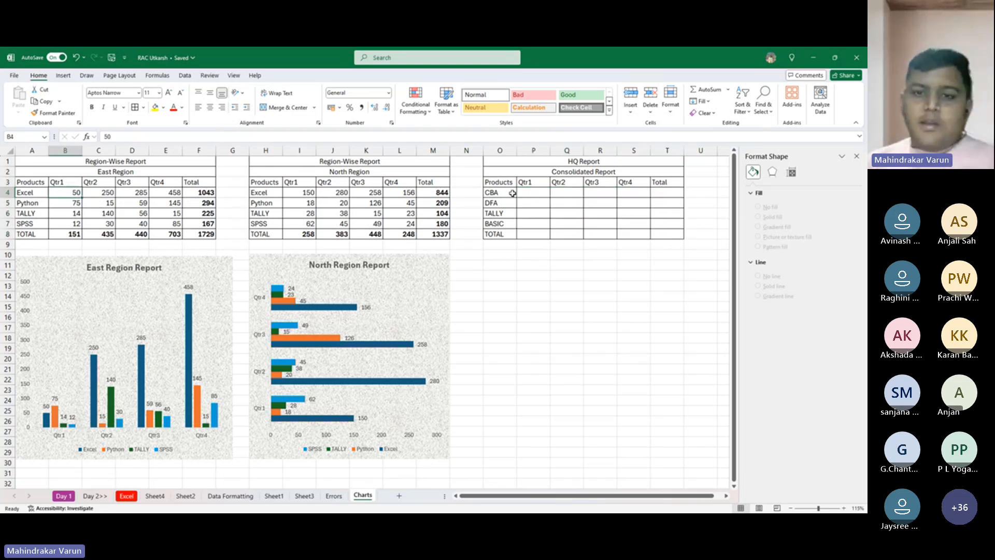
left_click_drag(281, 195, 279, 226)
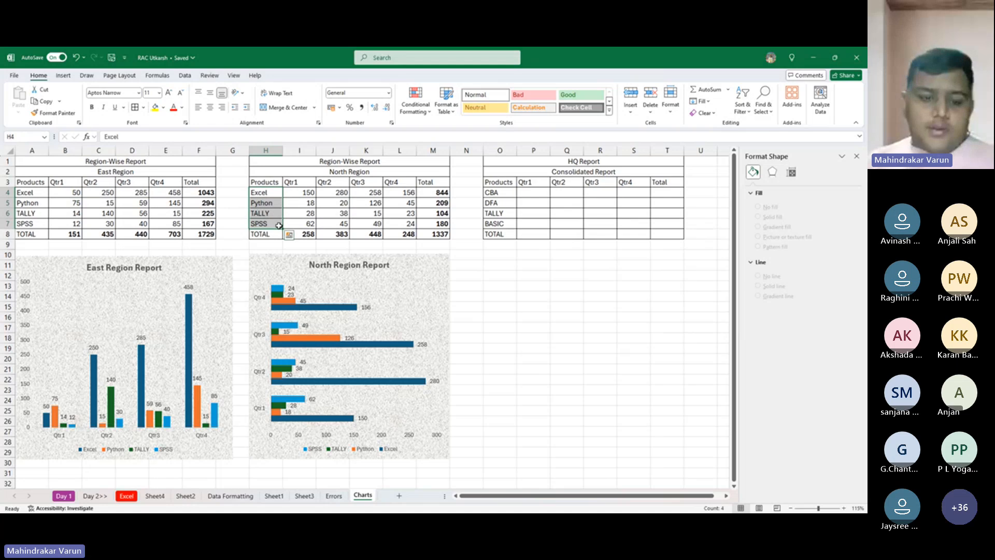
key("ctrl+c")
left_click(496, 194)
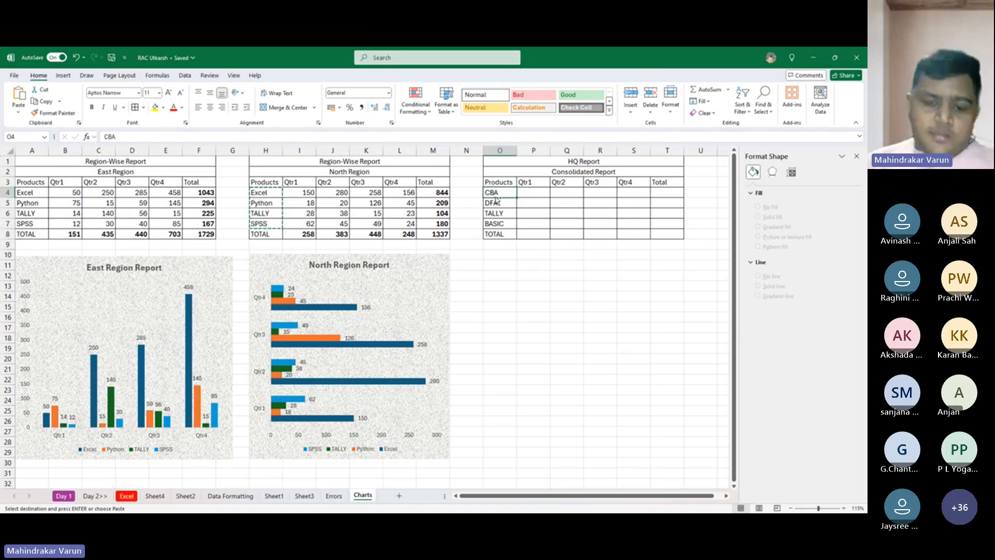
key("ctrl+v")
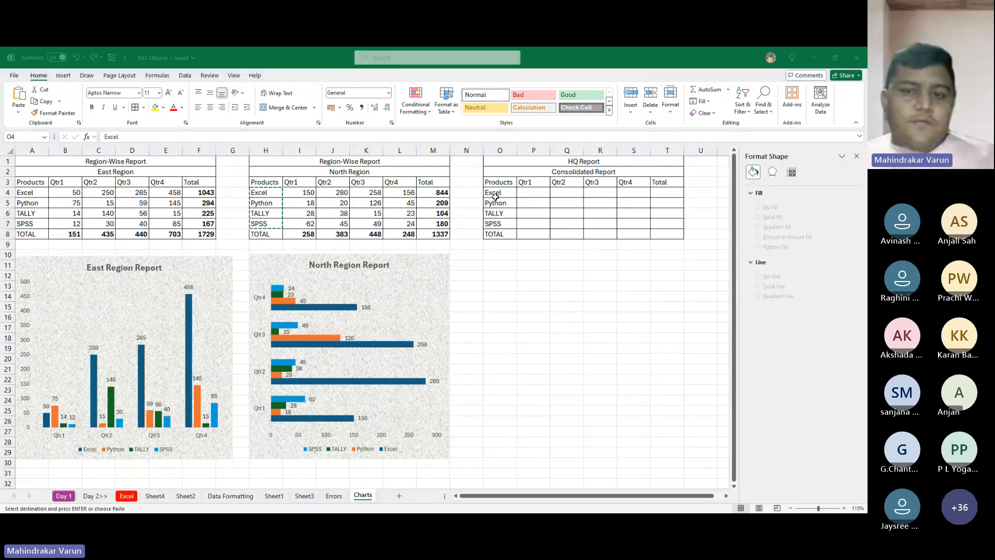
key("alt+Tab")
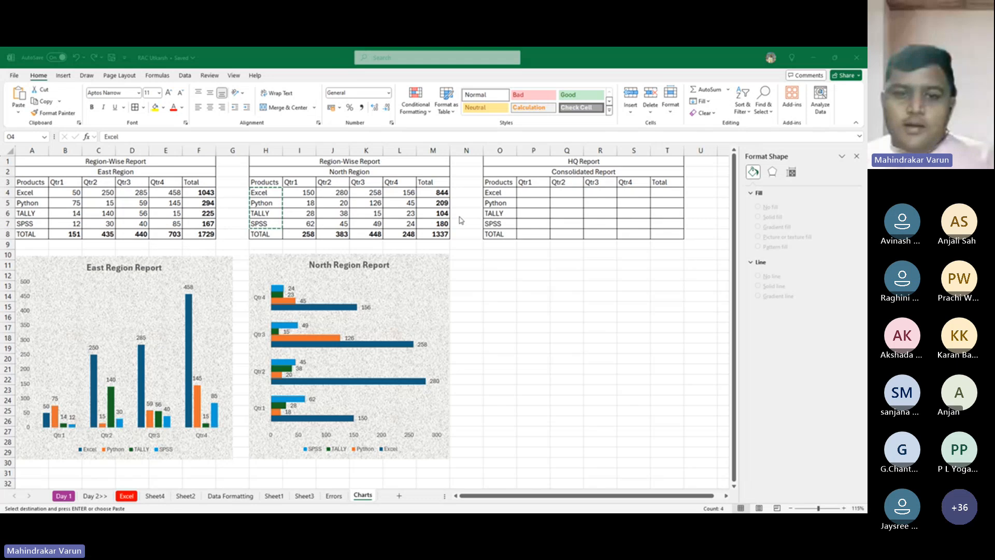
key("alt+Tab")
left_click(562, 307)
- Start a Consolidate operation at cell P4 and reference the East Region figures, cells B4 to F8
left_click(533, 196)
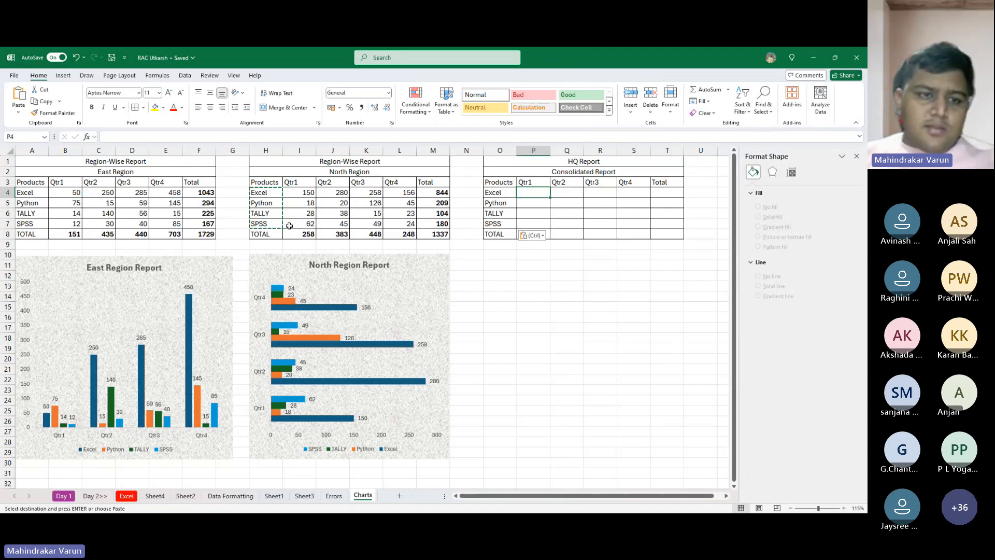
left_click(185, 76)
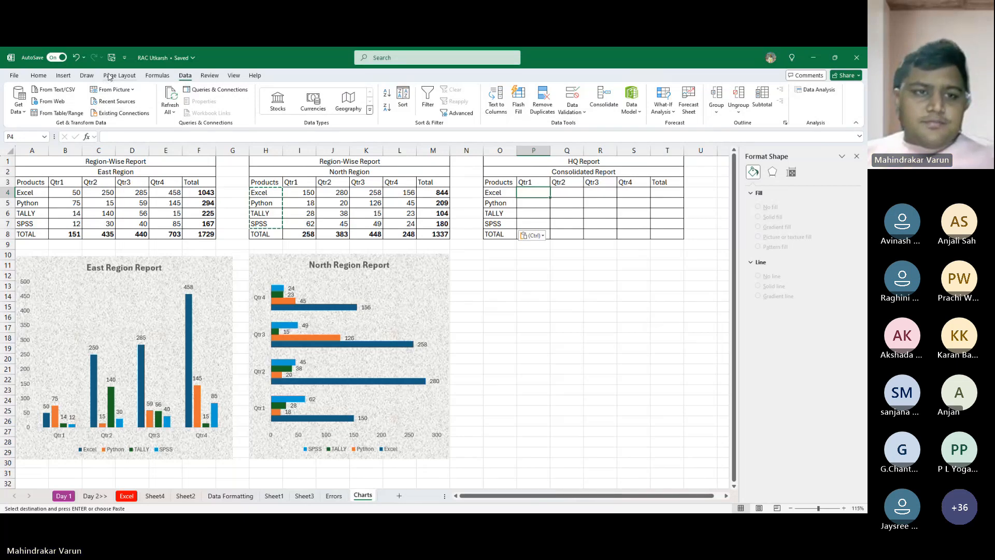
left_click(154, 76)
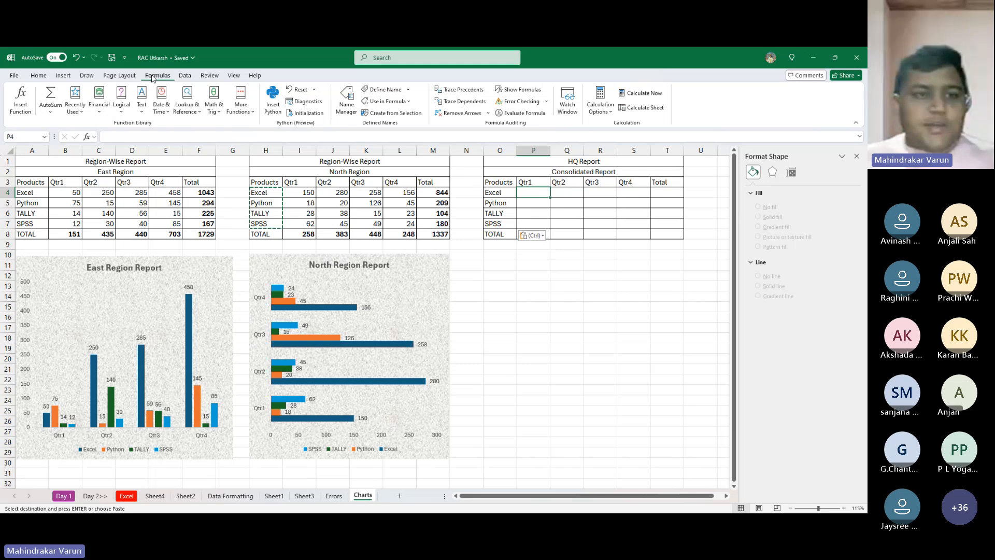
left_click(190, 77)
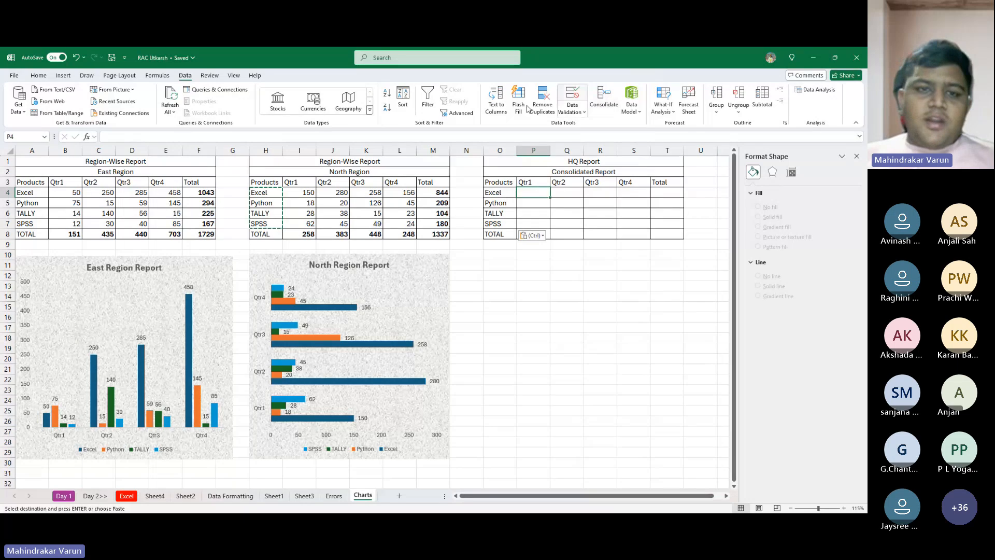
key("ctrl")
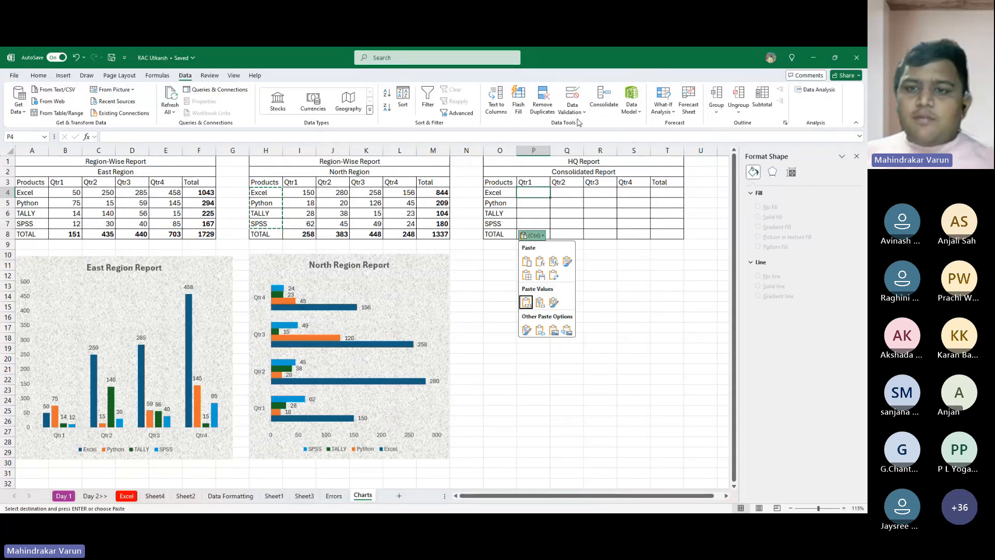
key("ctrl")
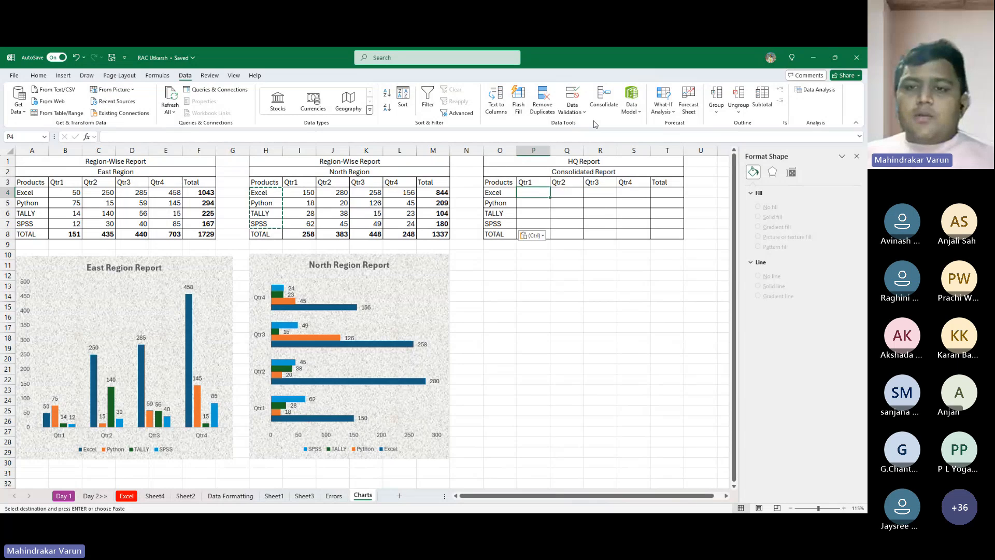
left_click(607, 96)
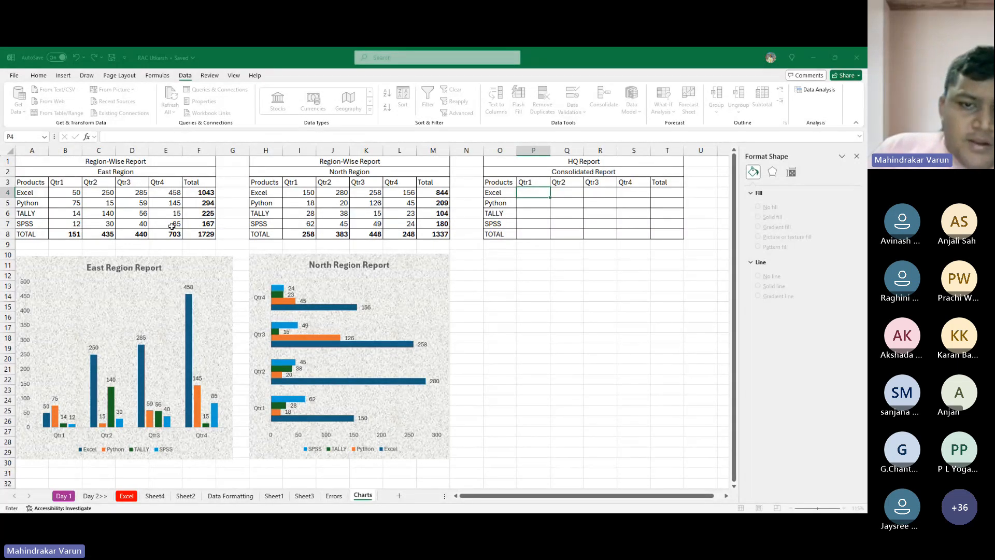
left_click_drag(60, 191, 184, 233)
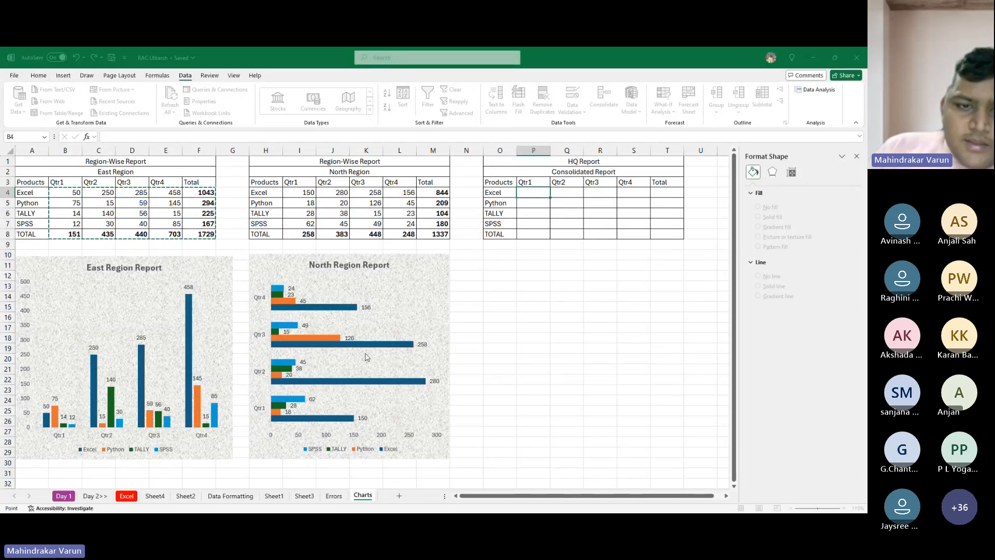
- Reference the North Region figures, cells I4 to M8, and try to consolidate both ranges with links to the source data
left_click_drag(293, 192, 438, 235)
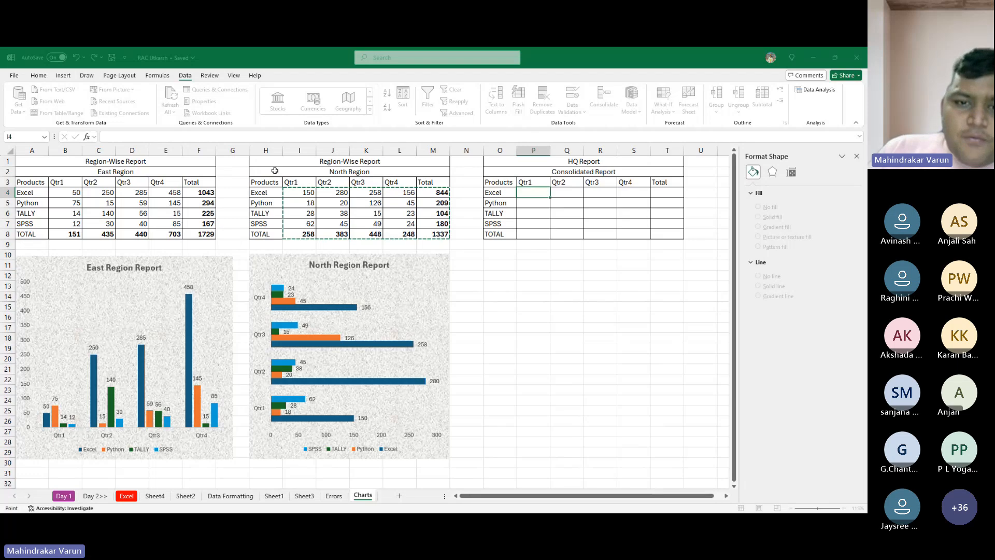
key("Escape")
left_click(447, 337)
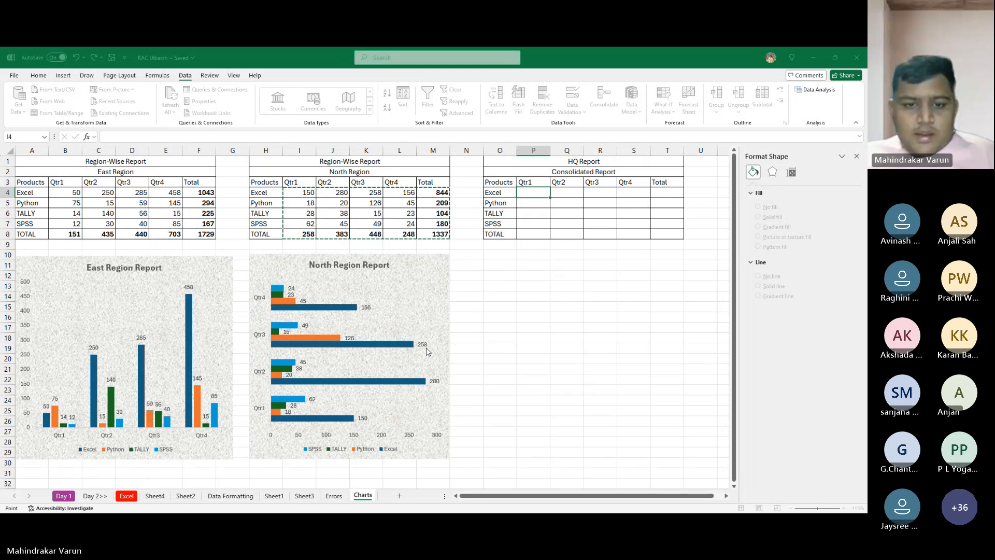
left_click(361, 383)
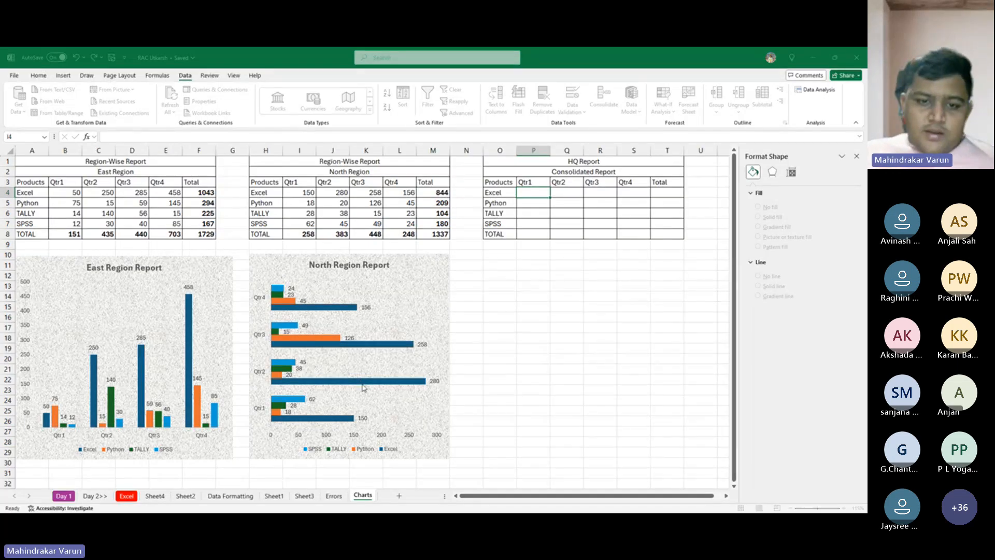
left_click(422, 387)
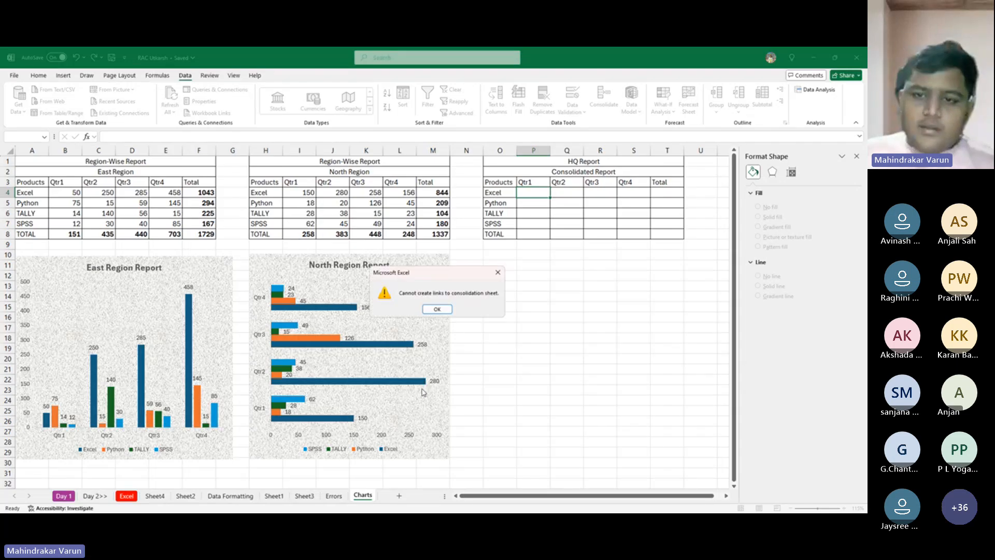
left_click(437, 309)
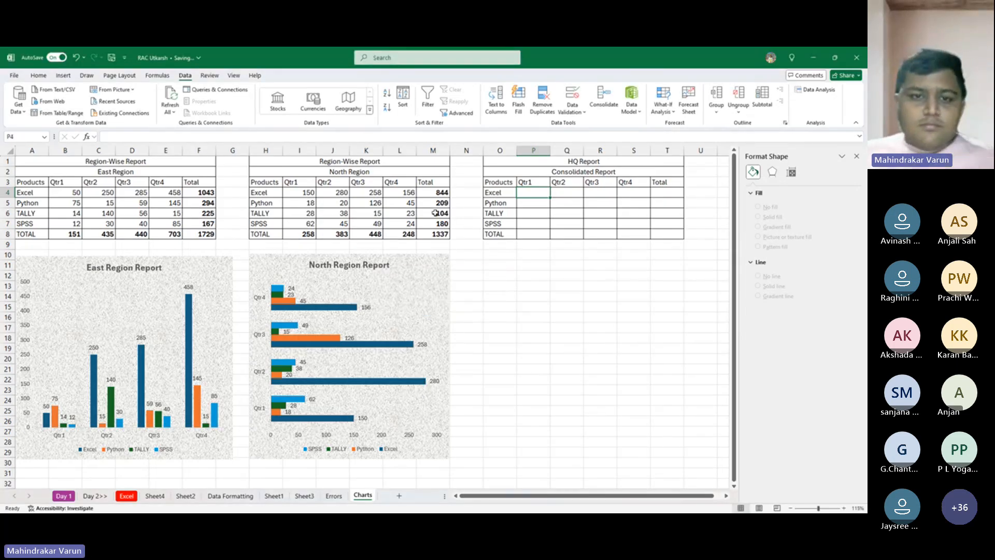
- Clear all column headings and product labels from the Consolidated Report table, cells O3 to T8
left_click_drag(495, 183, 668, 228)
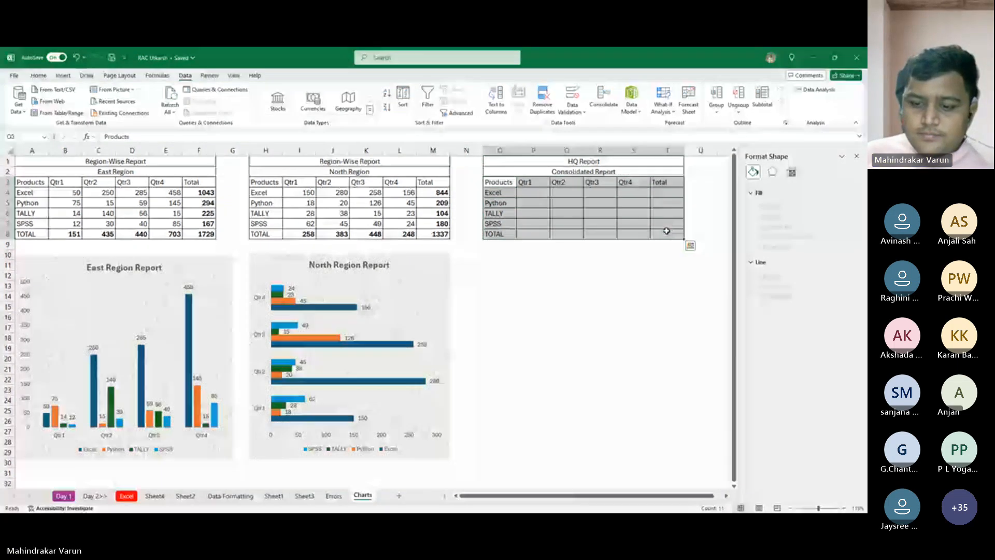
key("Delete")
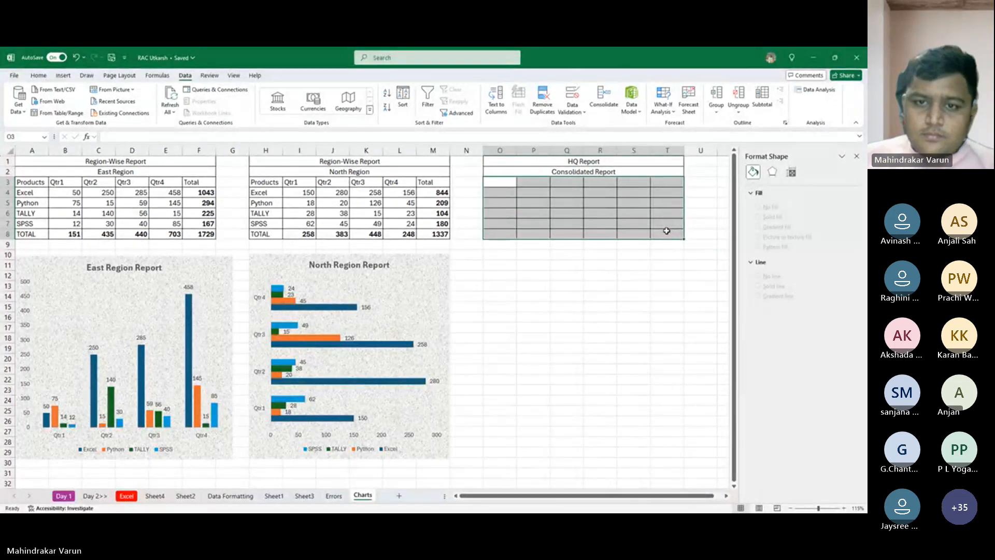
left_click(507, 181)
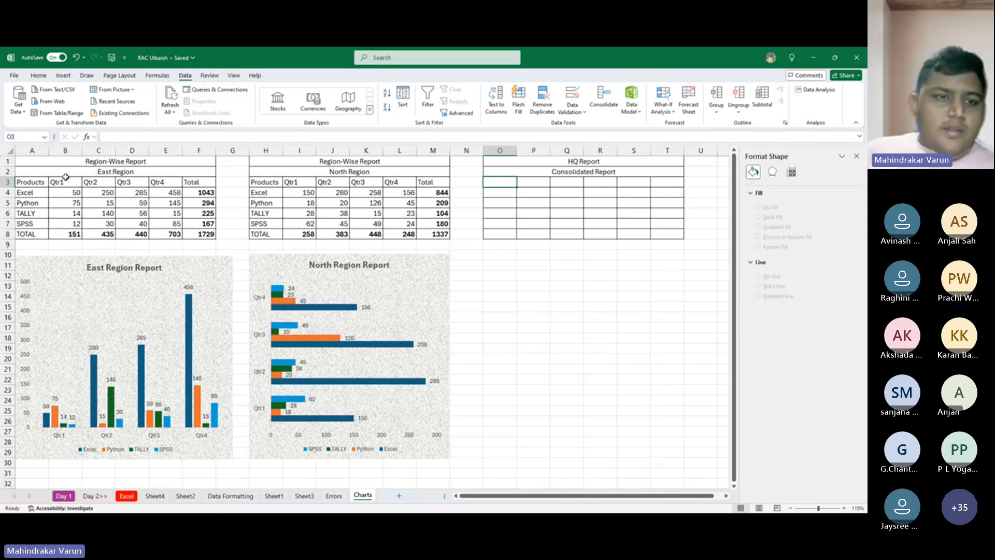
left_click(607, 102)
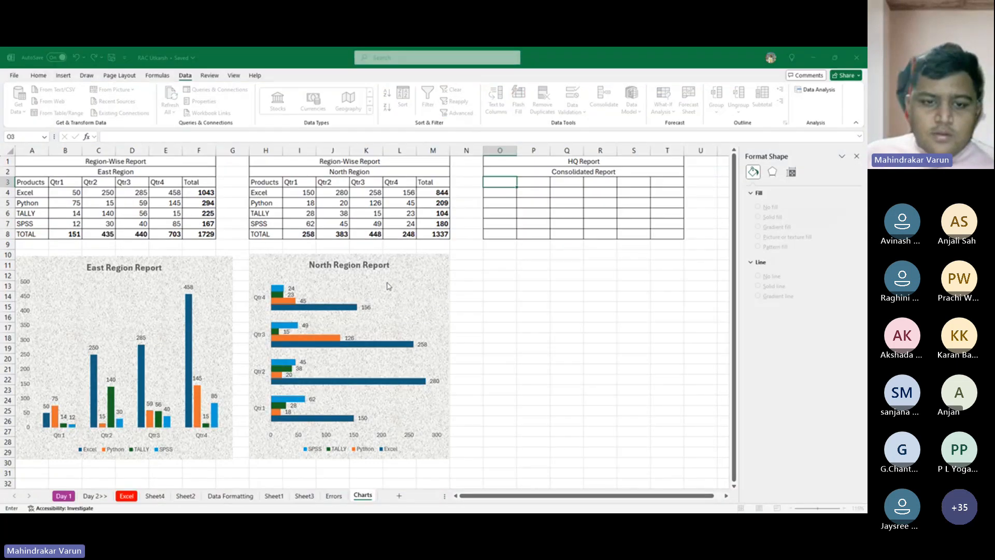
left_click(394, 336)
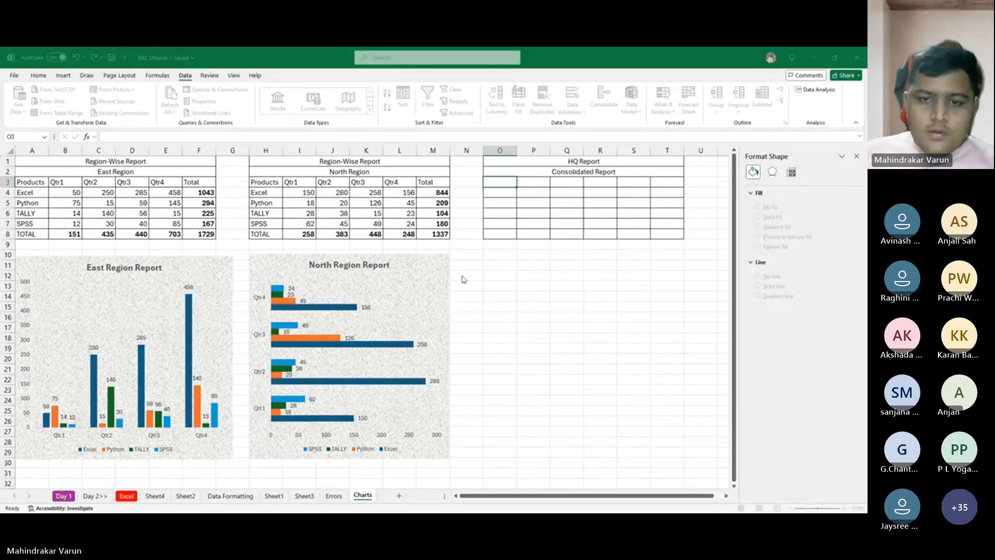
left_click(31, 180)
left_click_drag(30, 180, 217, 232)
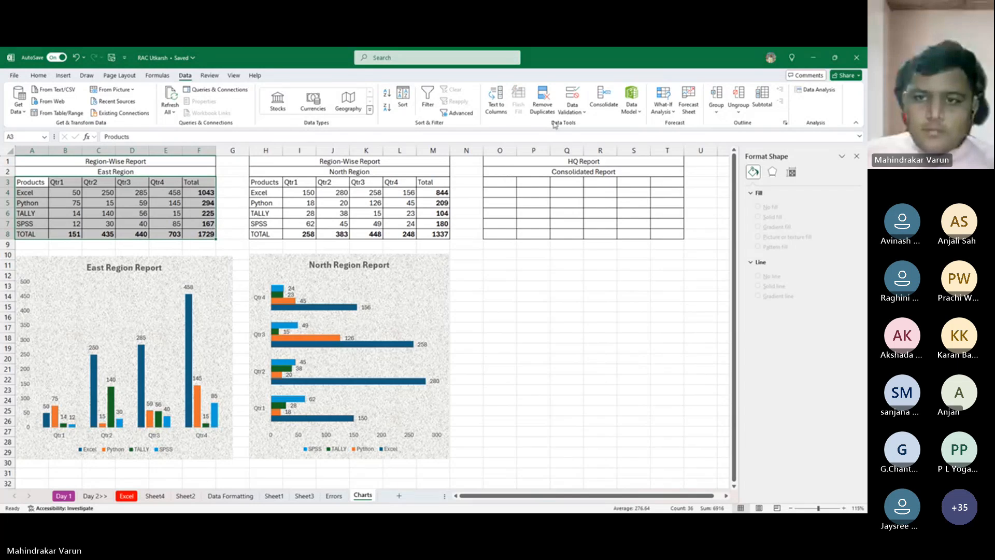
left_click(603, 99)
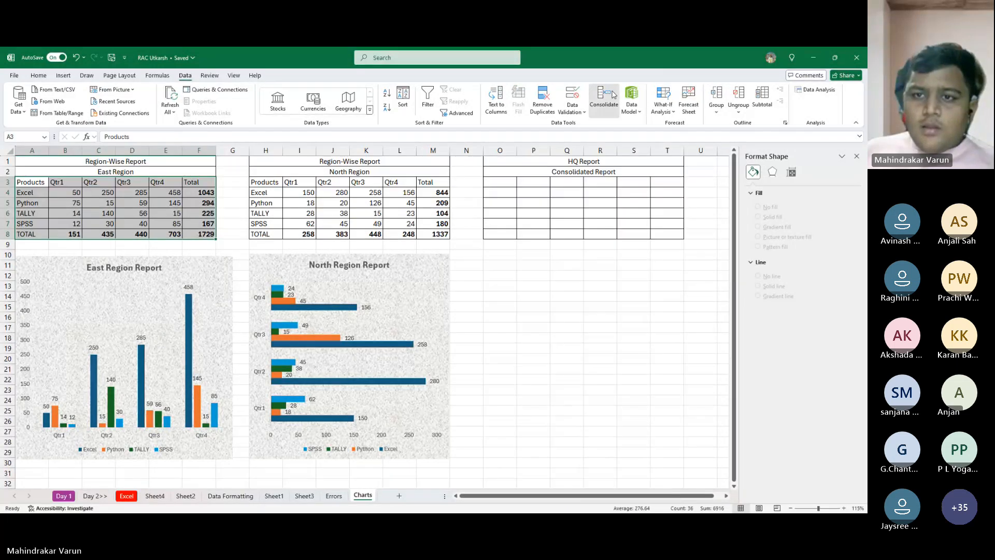
- Try to consolidate the full East table A3 to F8 and North table H3 to M8 into cell O3 with links to the source data
left_click(511, 181)
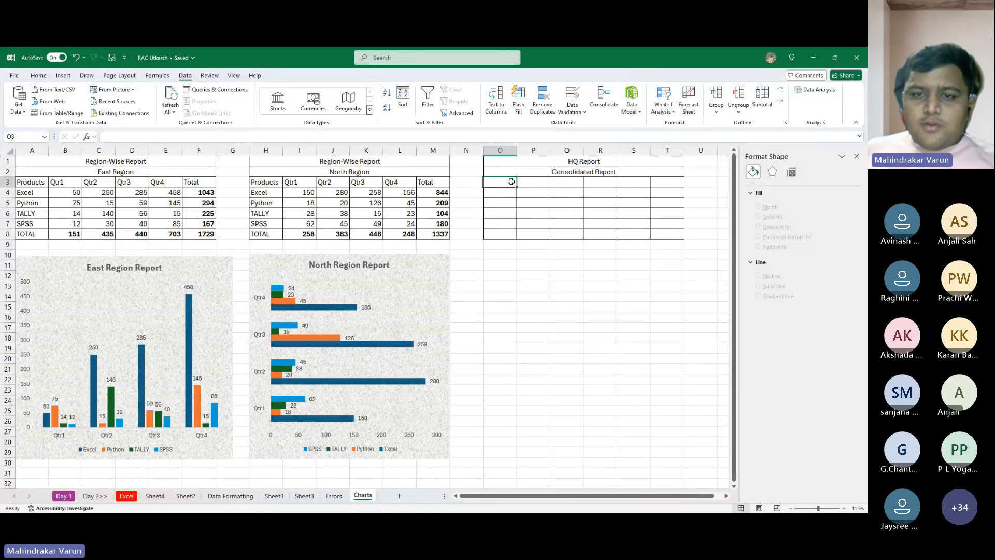
left_click(603, 106)
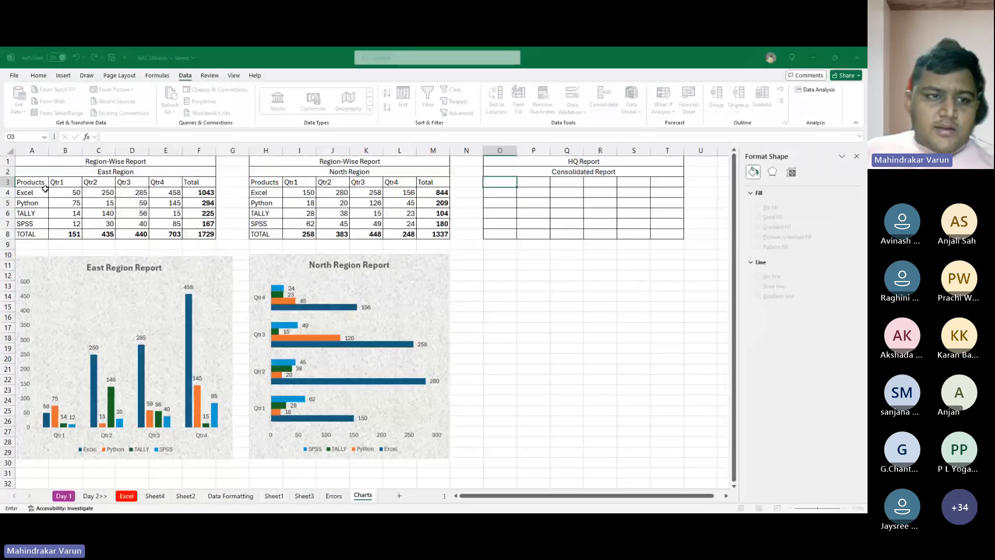
left_click_drag(31, 184, 193, 237)
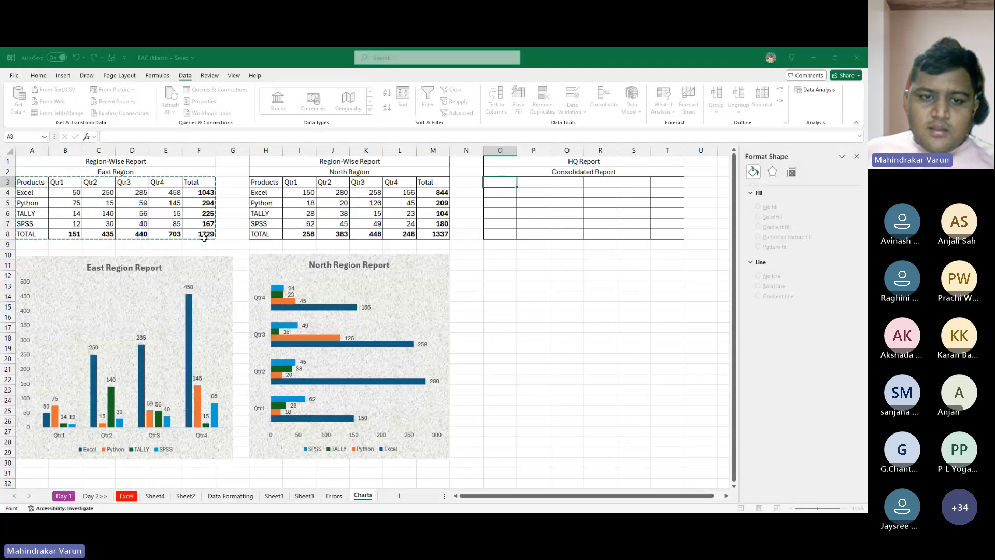
left_click(351, 328)
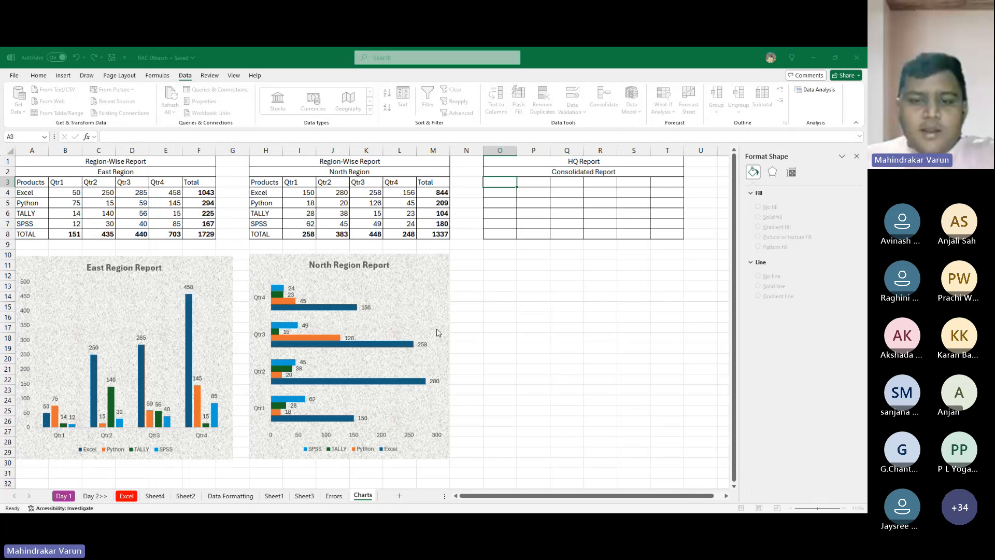
type("=")
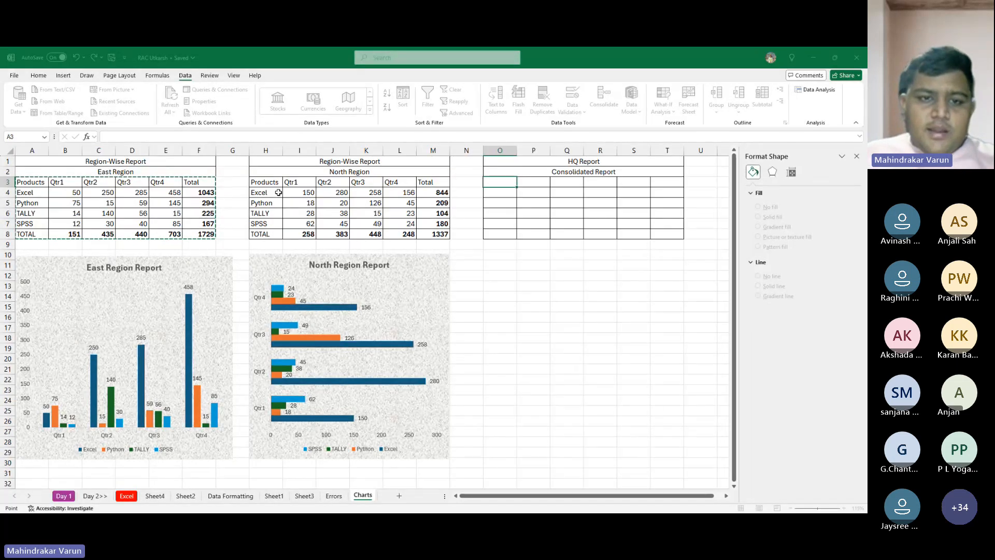
left_click(270, 182)
left_click_drag(270, 181, 432, 233)
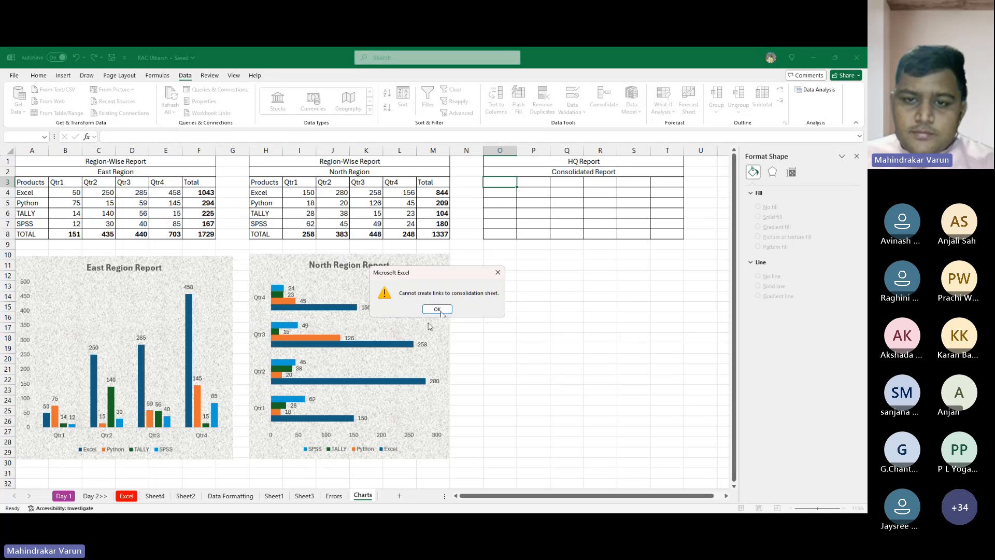
left_click(444, 307)
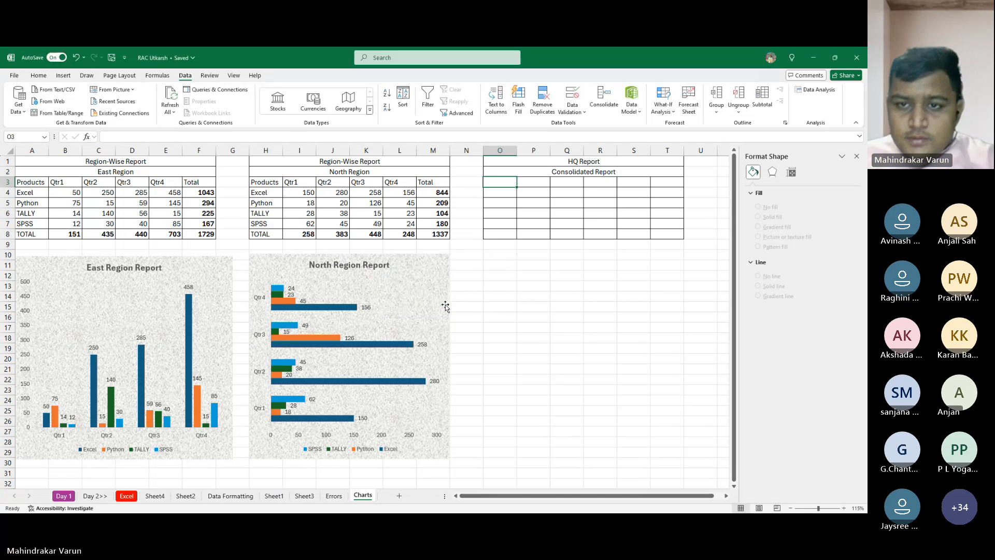
- Unmerge the HQ Report and Consolidated Report title cells above the blank table and clear their text
left_click(499, 236)
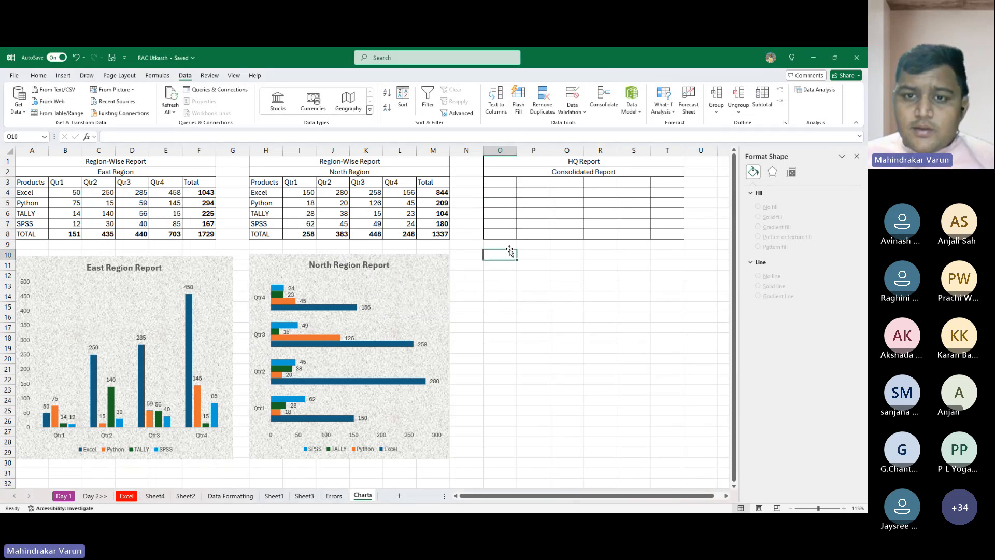
left_click(507, 212)
left_click_drag(548, 163, 549, 175)
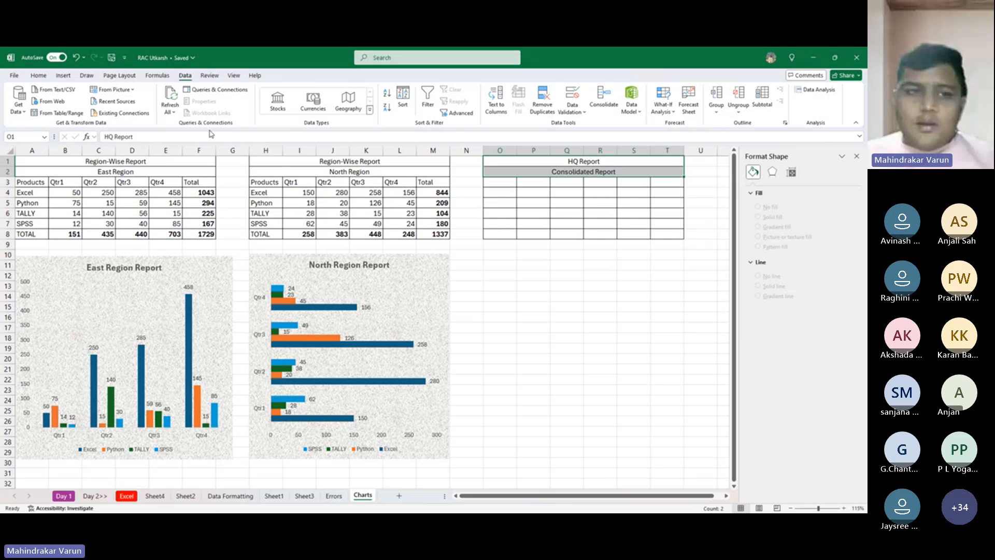
scroll(191, 116, "up", 3)
scroll(192, 116, "up", 2)
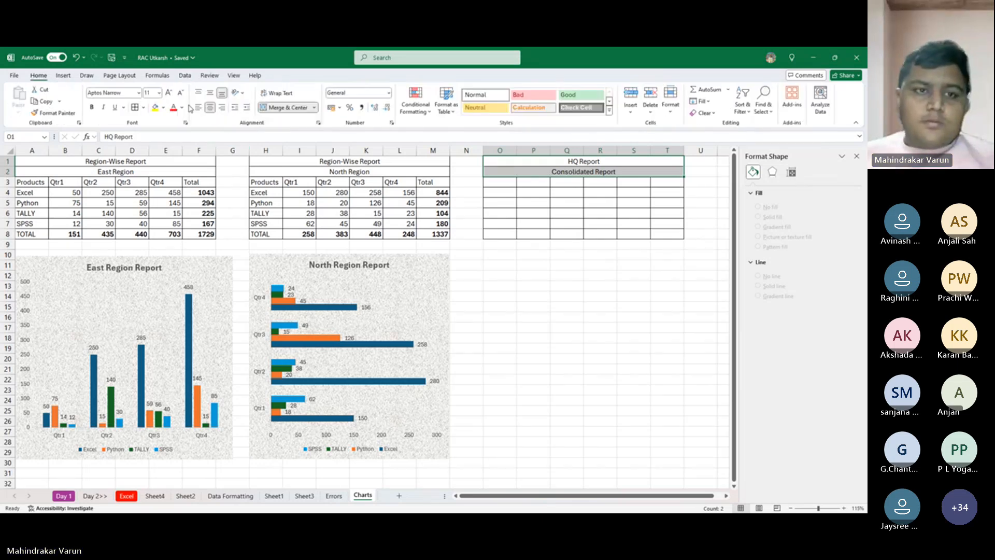
left_click(279, 108)
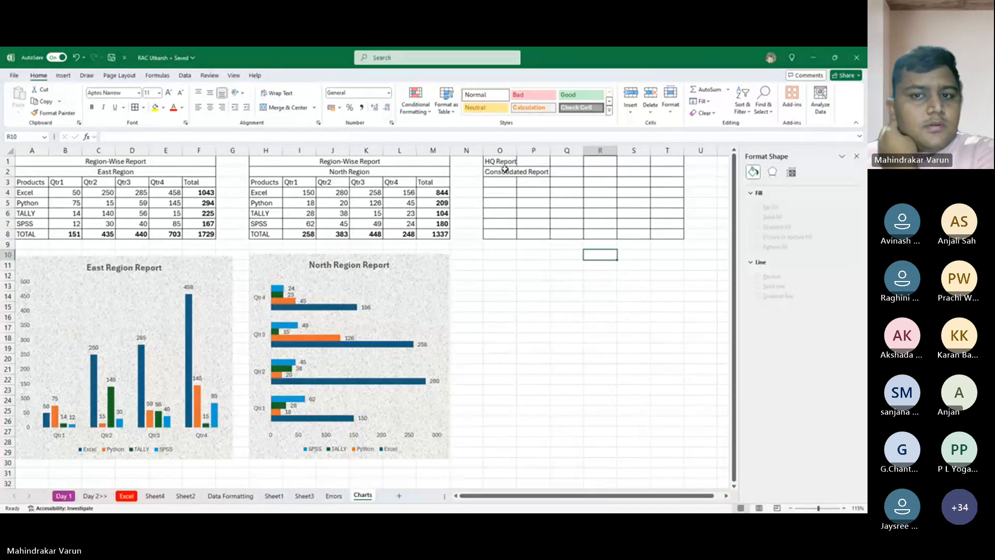
left_click_drag(497, 162, 521, 182)
key("Delete")
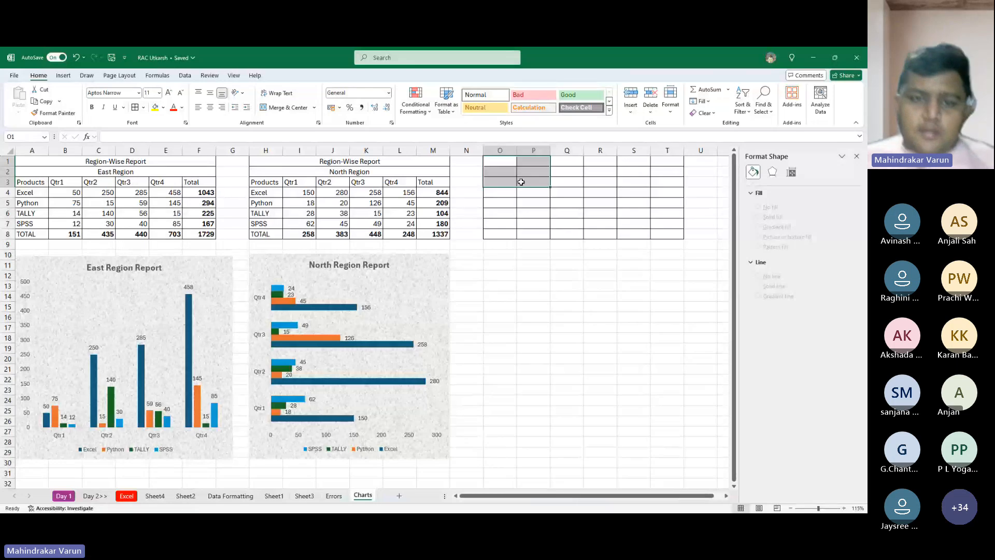
- Consolidate the East and North Region tables into cell O3, leaving out links to the source data
left_click(506, 180)
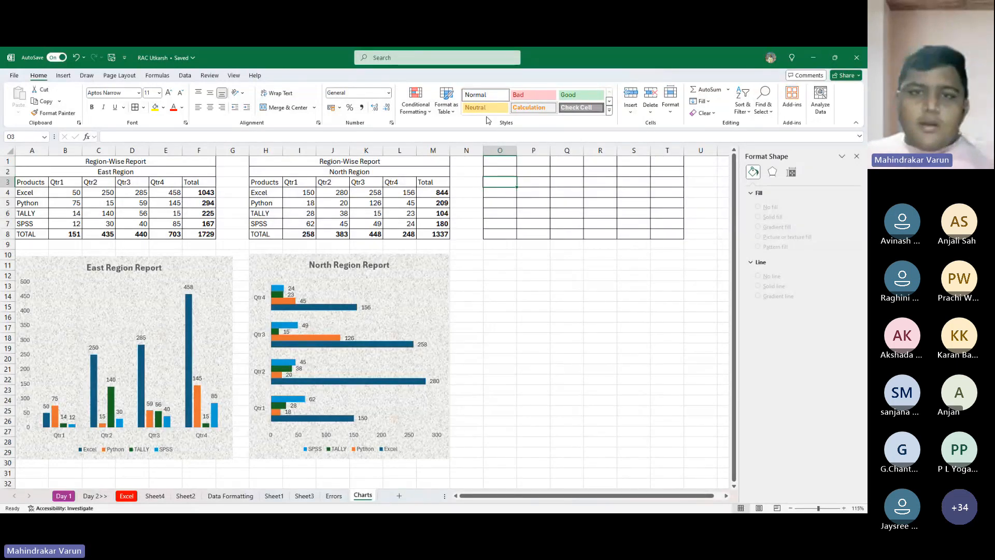
left_click(185, 75)
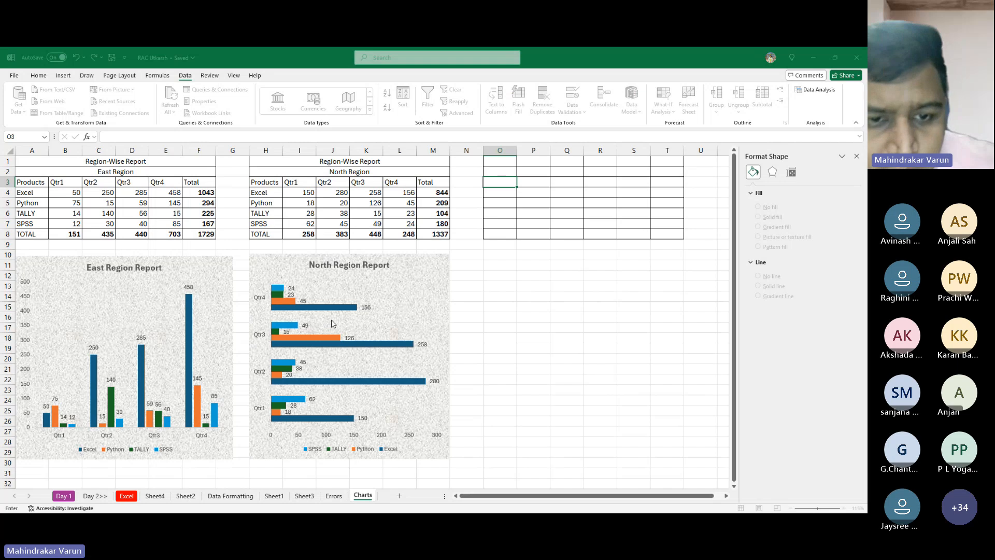
left_click(405, 395)
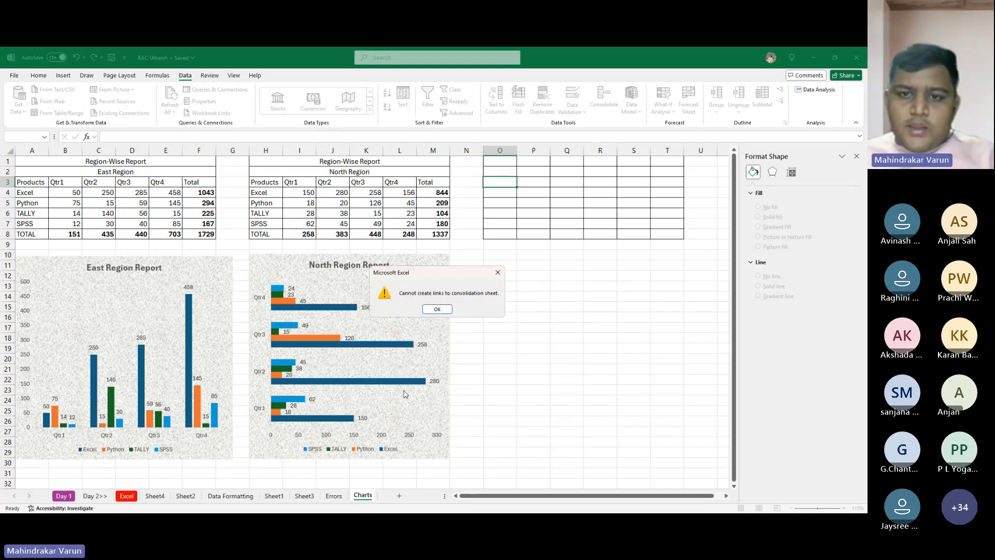
left_click(436, 309)
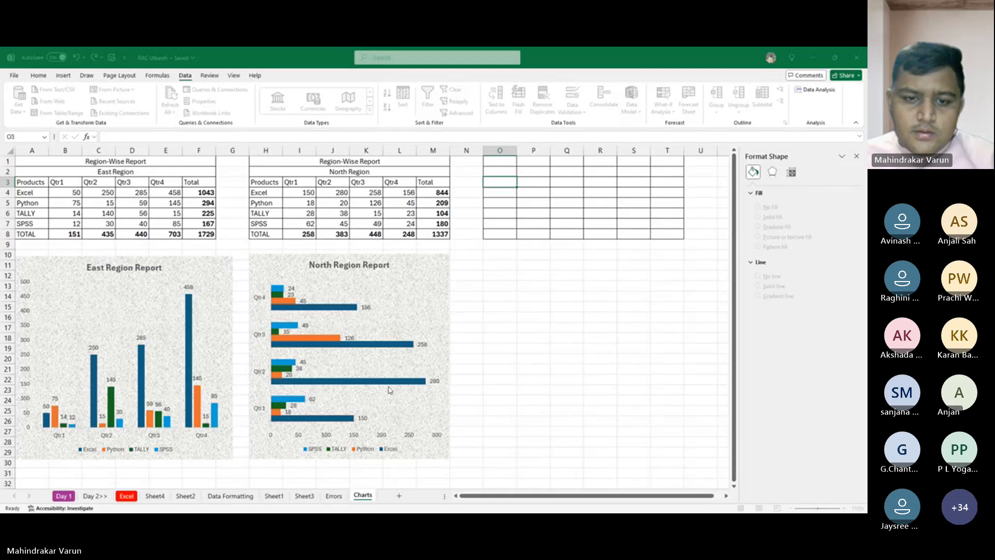
- Examine the consolidated quarterly figures and the Total column in the HQ table
left_click(561, 193)
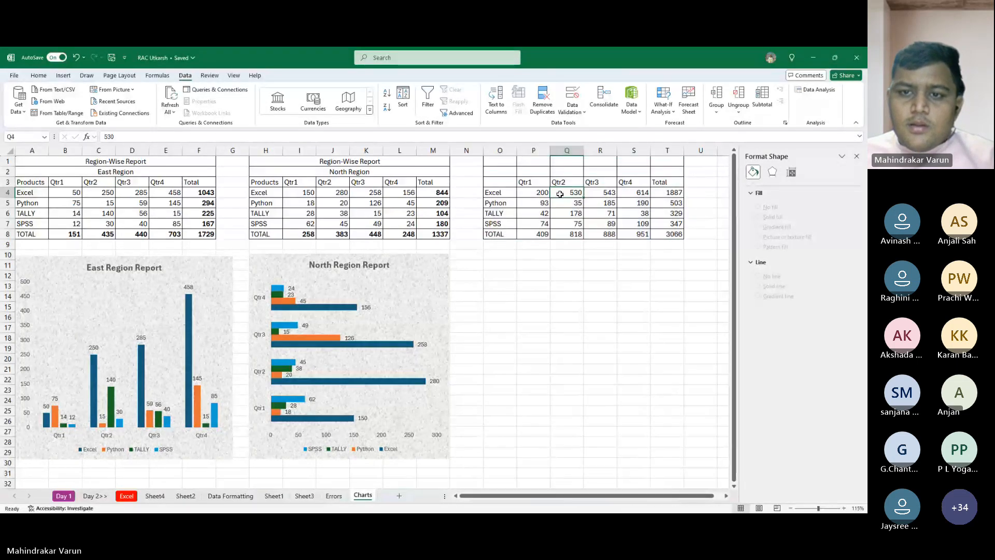
left_click(589, 215)
left_click(643, 216)
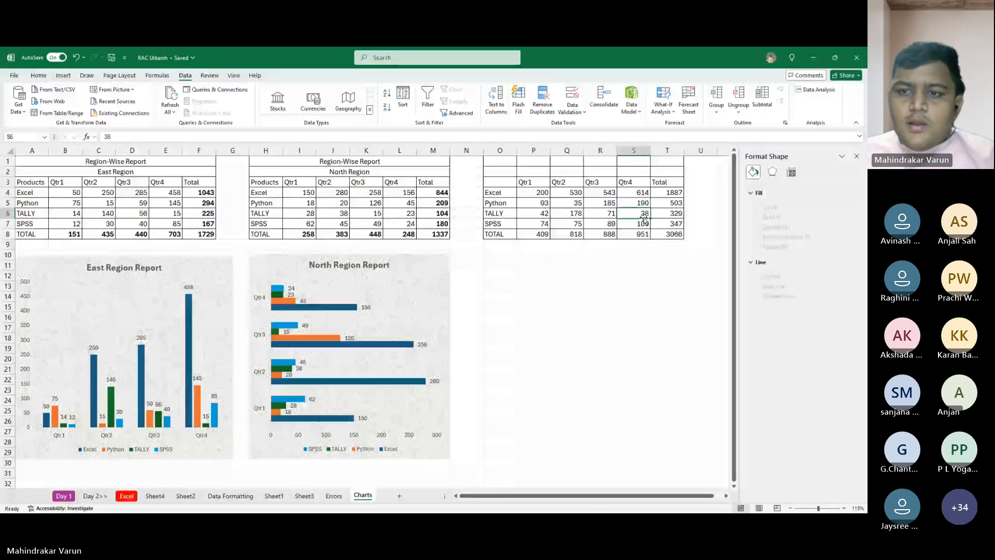
left_click(681, 234)
left_click(499, 182)
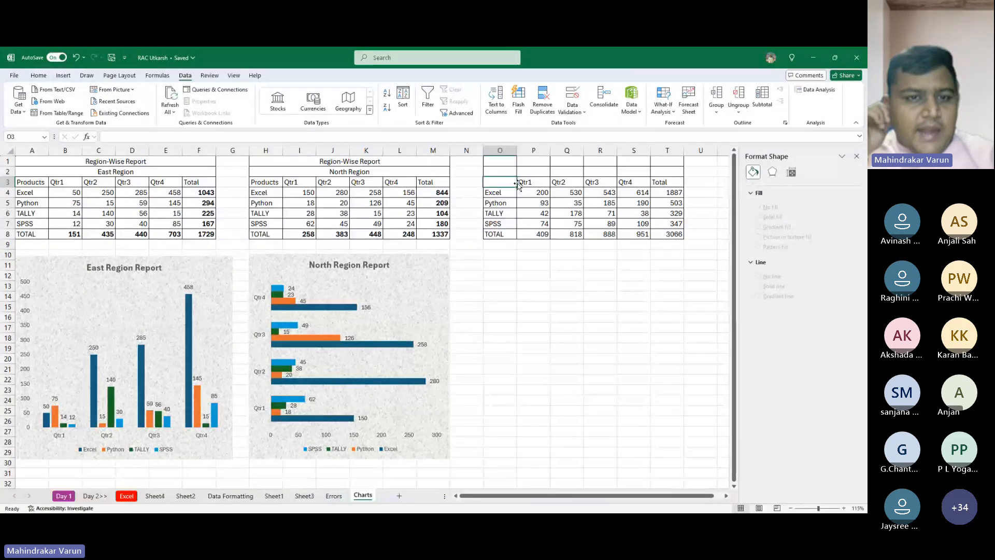
type("P")
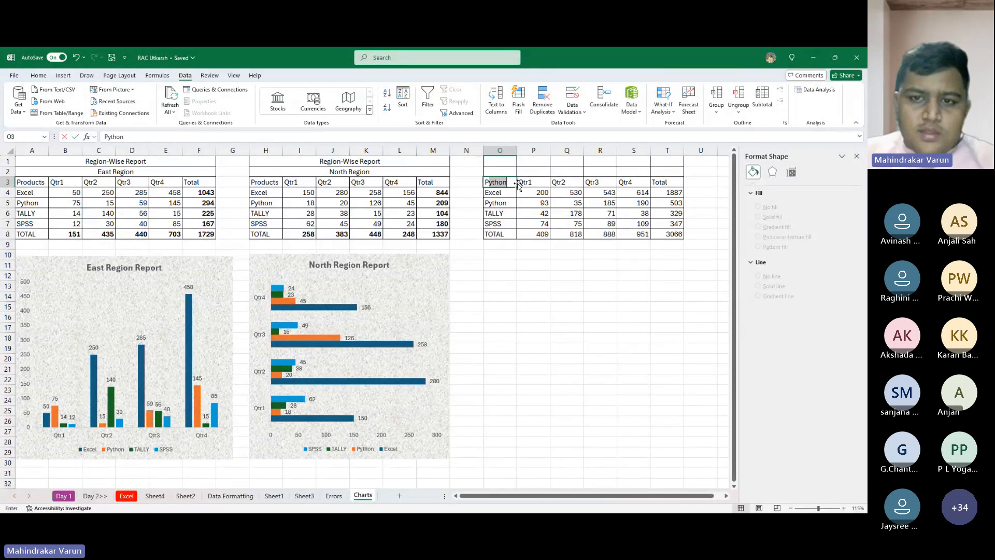
key("Escape")
key("Down")
key("Up")
left_click_drag(519, 187, 518, 183)
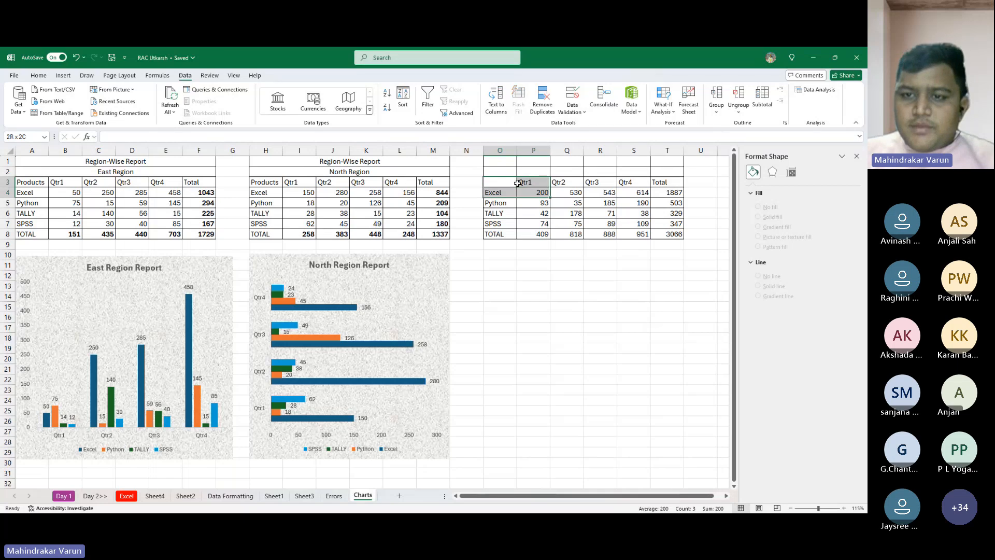
- Undo the consolidation along with the clearing and unmerging of the HQ Report and Consolidated Report titles
key("ctrl+z")
key("ctrl+z")
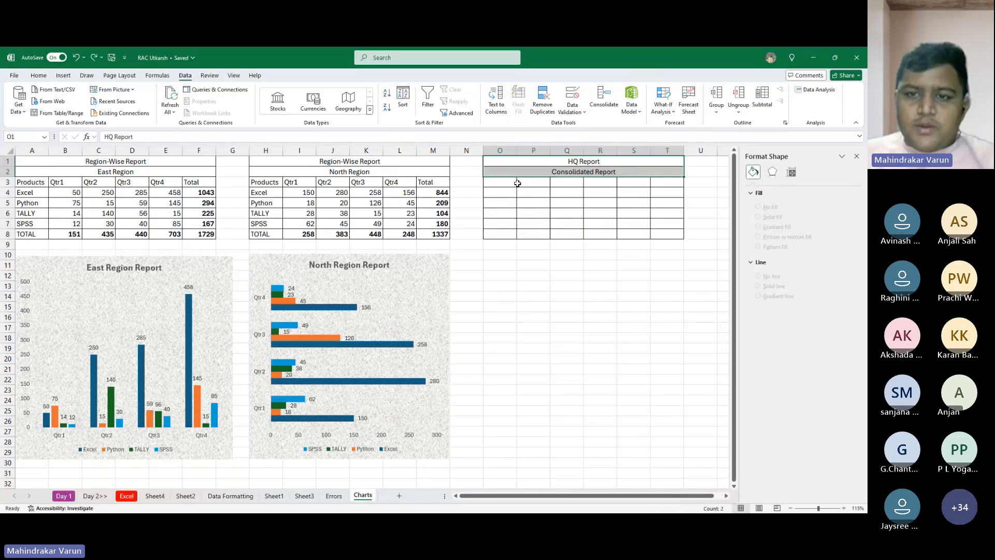
- Consolidate the East and North Region tables into cell O3, below the merged Consolidated Report title
left_click(517, 183)
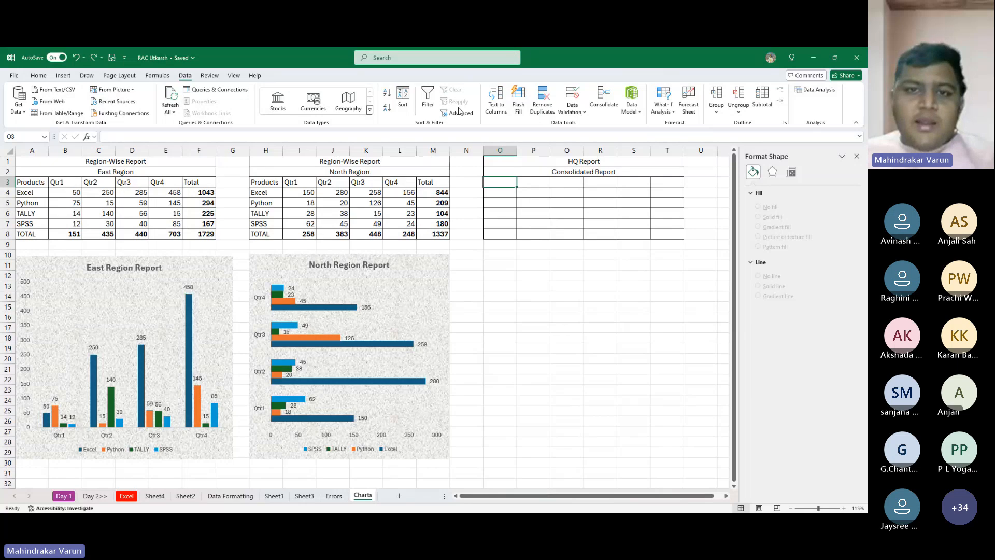
left_click(570, 108)
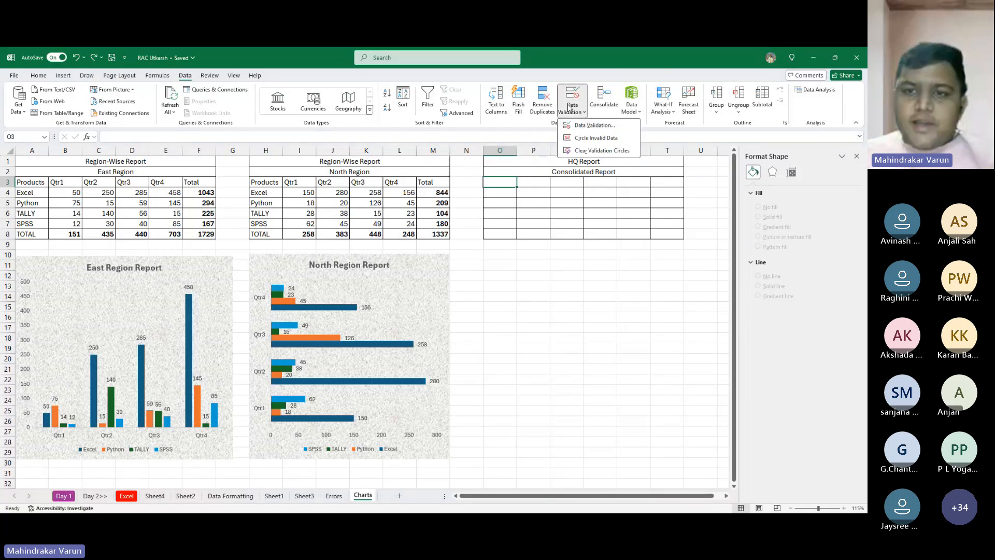
left_click(523, 218)
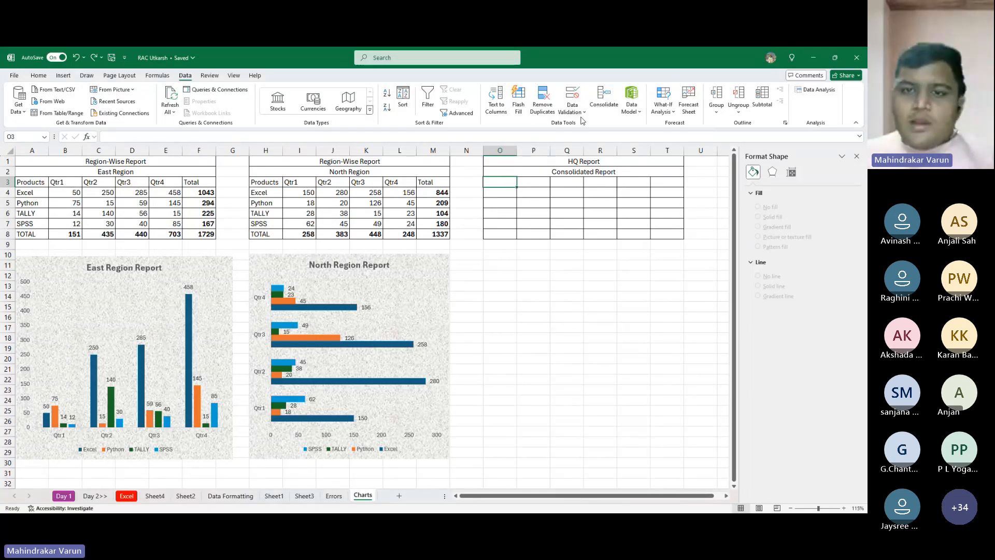
left_click(603, 99)
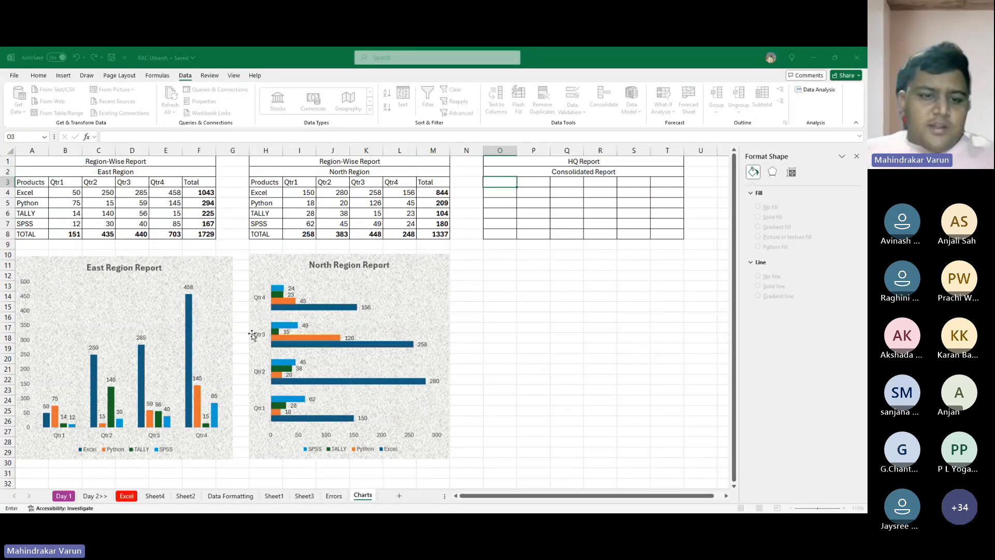
left_click(409, 397)
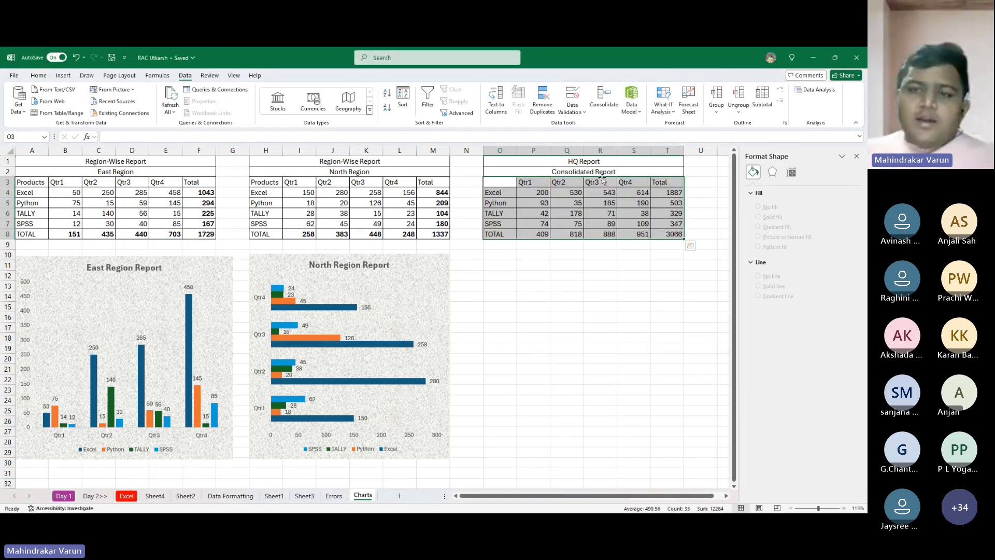
- Compare the Qtr1 Excel and Python figures of the East and North tables with those in the Consolidated Report
left_click(60, 195)
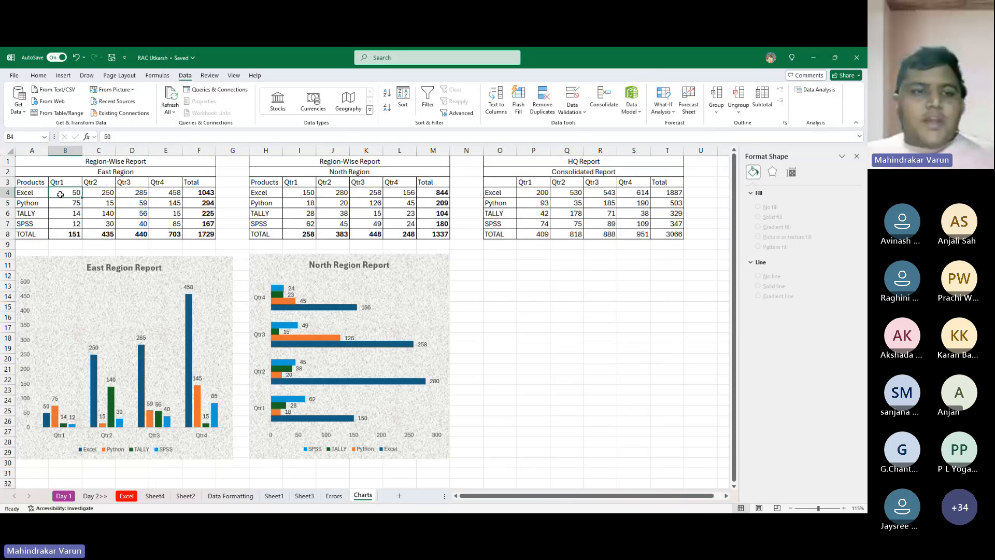
left_click(286, 195)
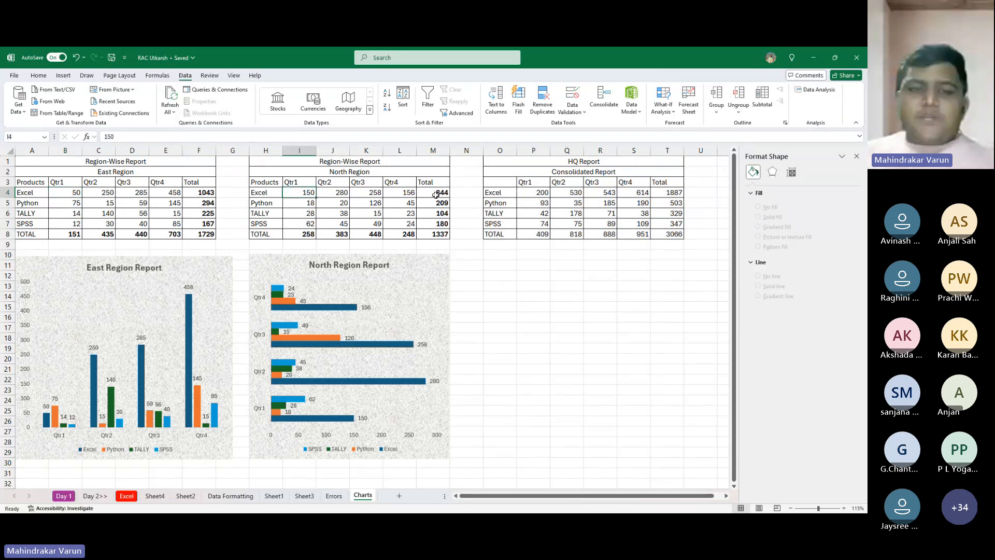
left_click(524, 194, "ctrl")
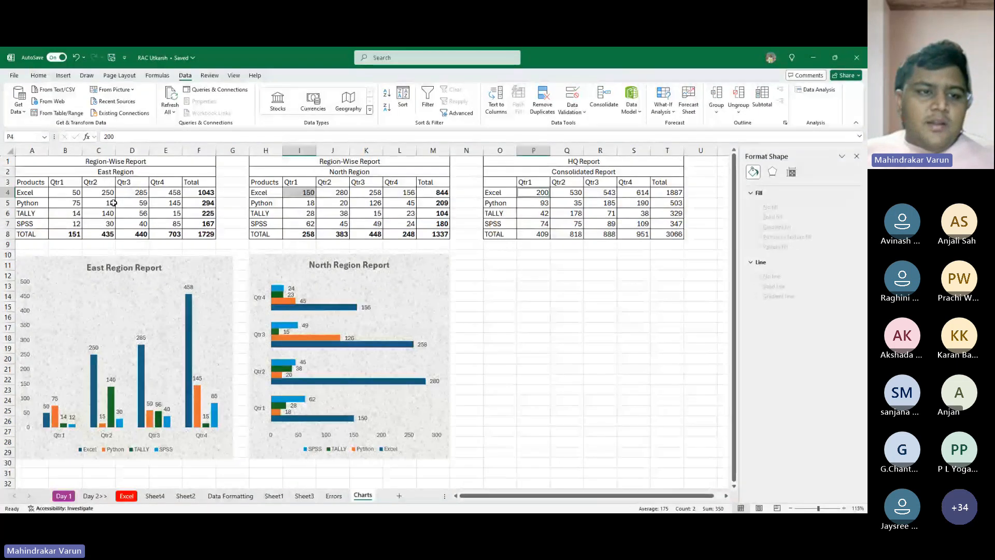
left_click(79, 204, "ctrl")
left_click(306, 203, "ctrl")
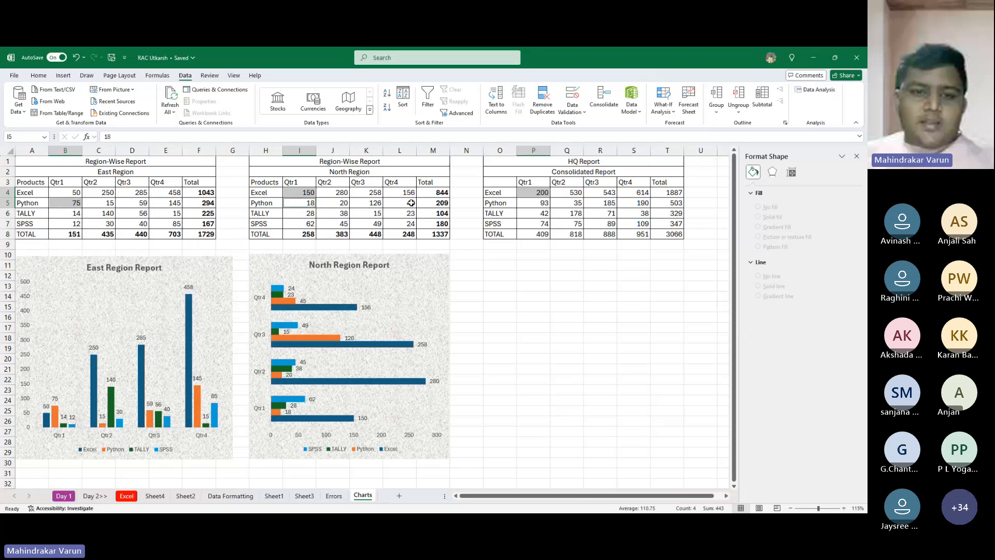
left_click(532, 205, "ctrl")
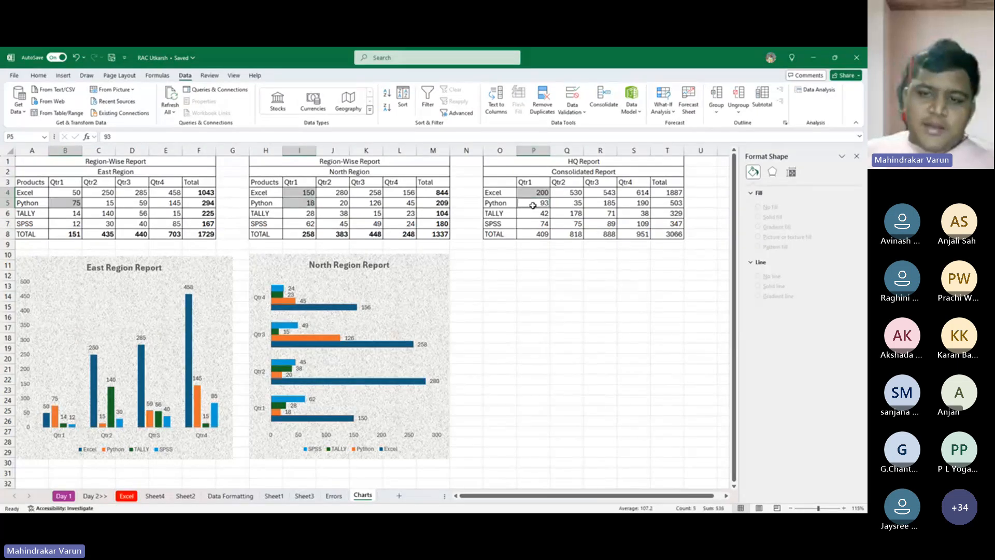
- Bold the TOTAL row, O8 to T8, and the Total column, T3 to T8, of the Consolidated Report
left_click(567, 249)
left_click_drag(515, 238, 675, 233)
key("ctrl+b")
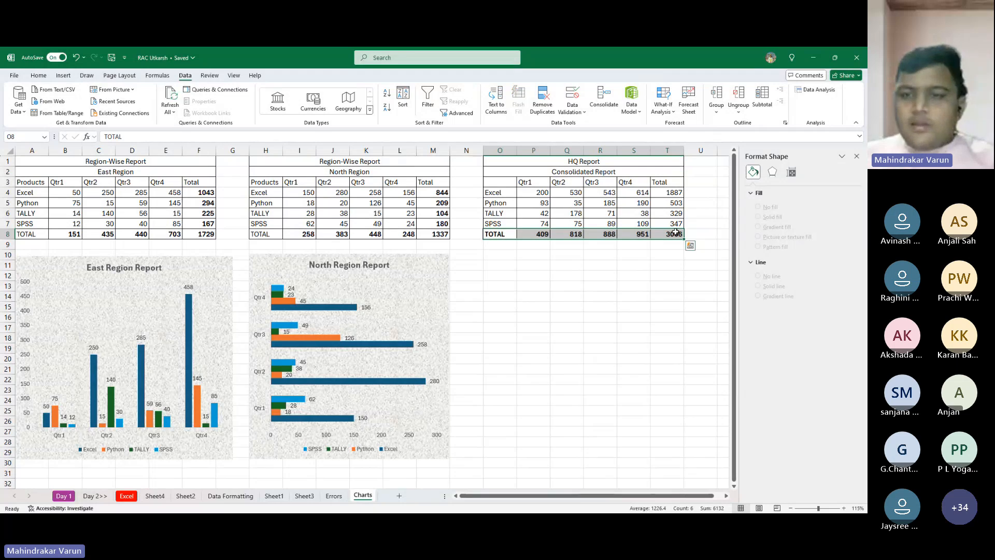
left_click_drag(673, 174, 679, 235)
key("ctrl+b")
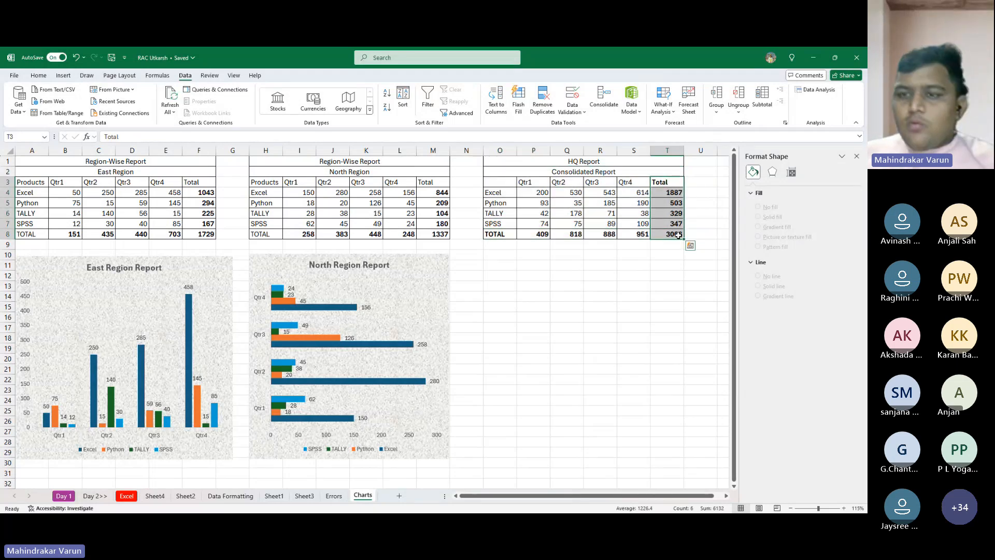
left_click(633, 317)
- Insert a standard 2-D pie chart from the consolidated data in cells O3 to S7, excluding the totals
left_click_drag(498, 183, 644, 226)
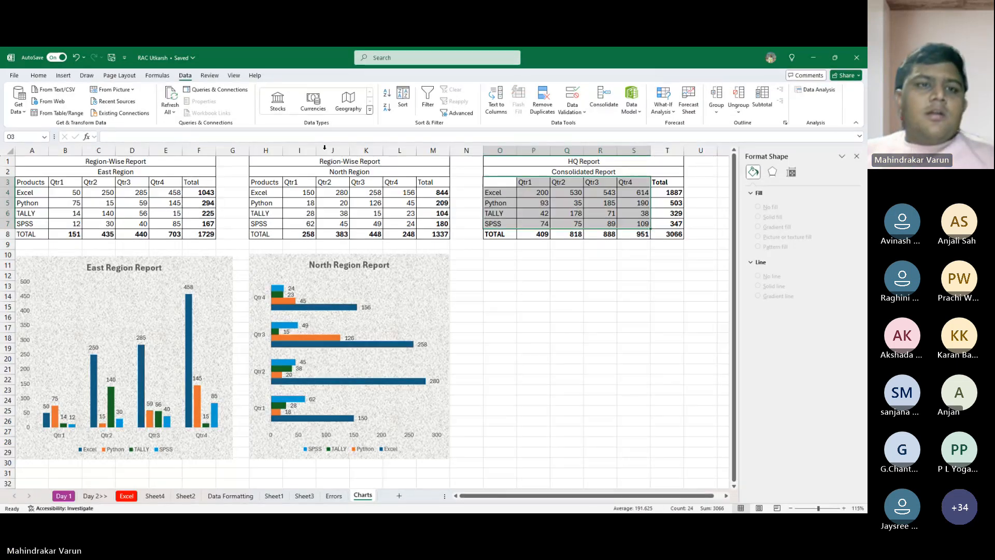
left_click(64, 75)
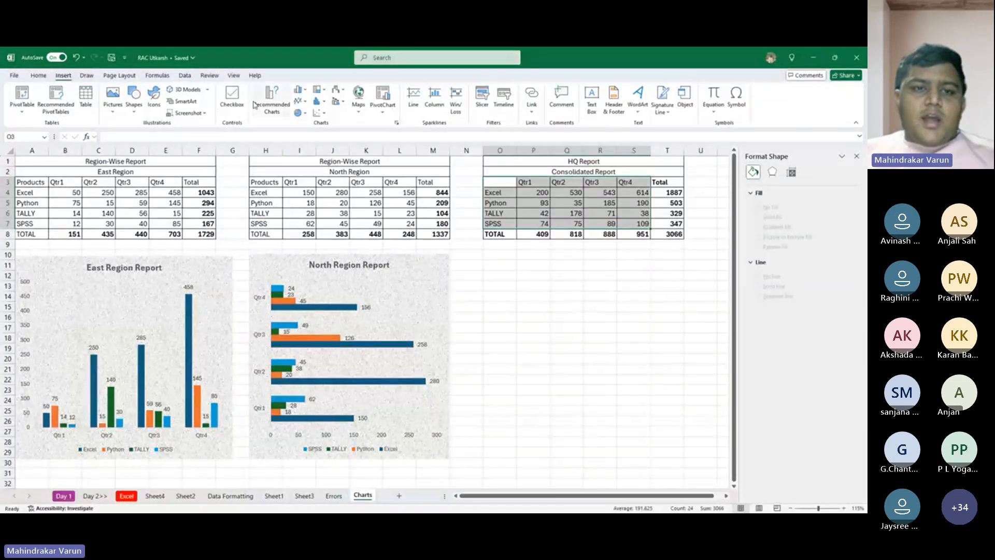
left_click(284, 107)
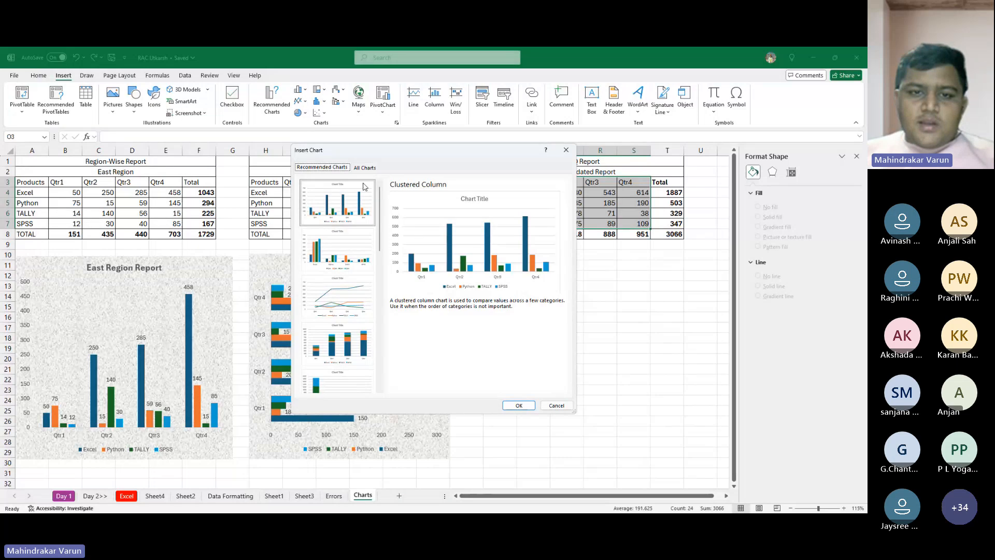
left_click(365, 167)
left_click(318, 227)
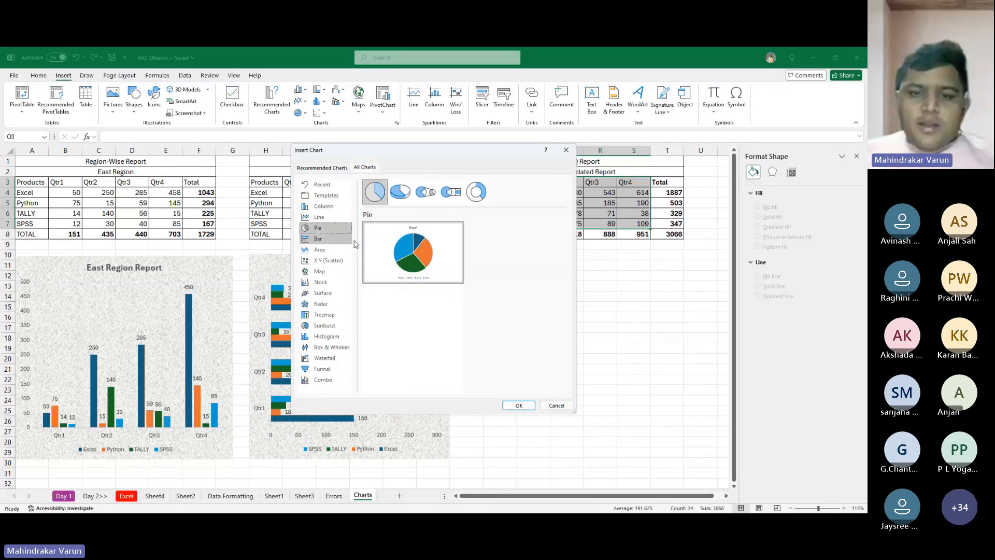
left_click(400, 192)
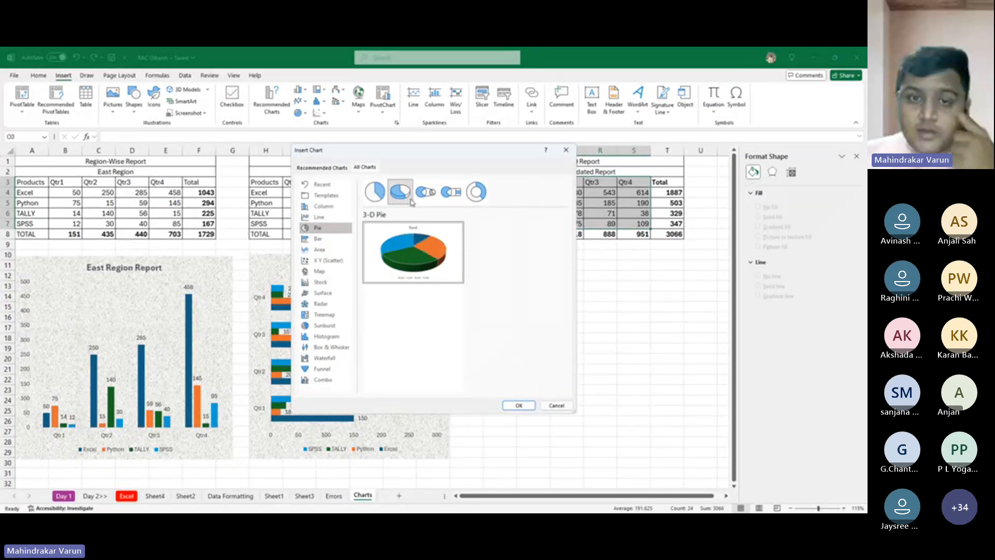
left_click(426, 192)
left_click(453, 194)
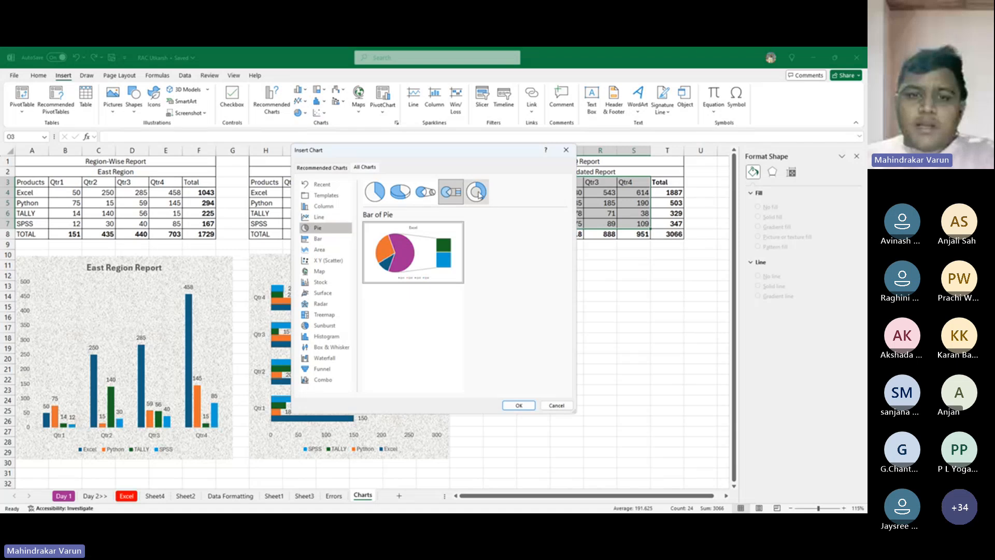
left_click(478, 195)
left_click(374, 192)
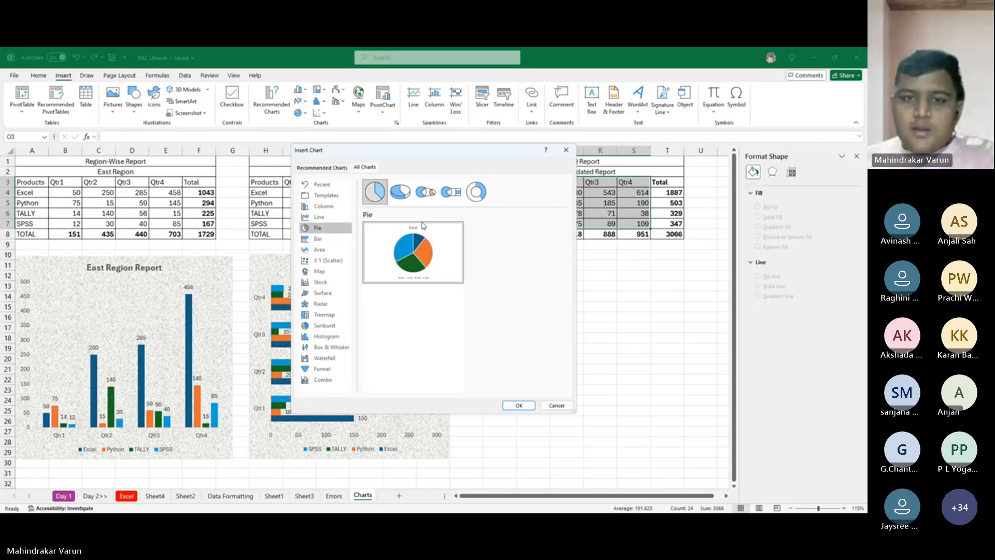
left_click(518, 405)
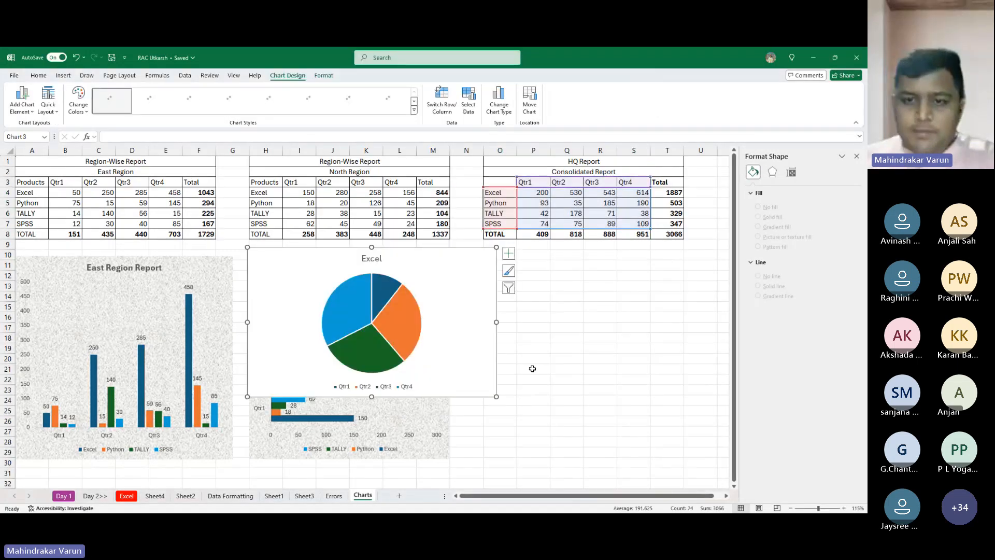
- Move the pie chart below the Consolidated Report table, with its top edge level with the East Region chart
left_click_drag(488, 271, 640, 274)
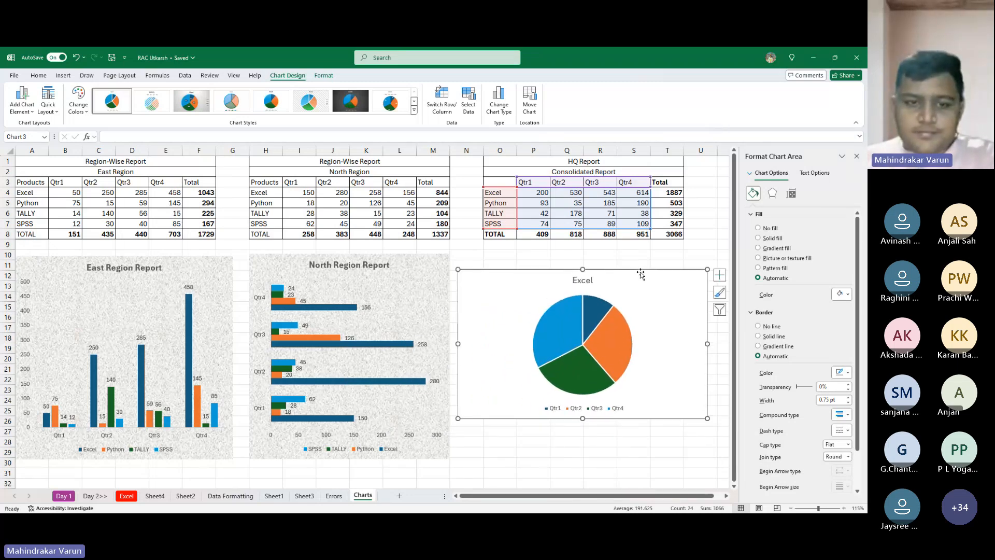
left_click(642, 263)
left_click(601, 283)
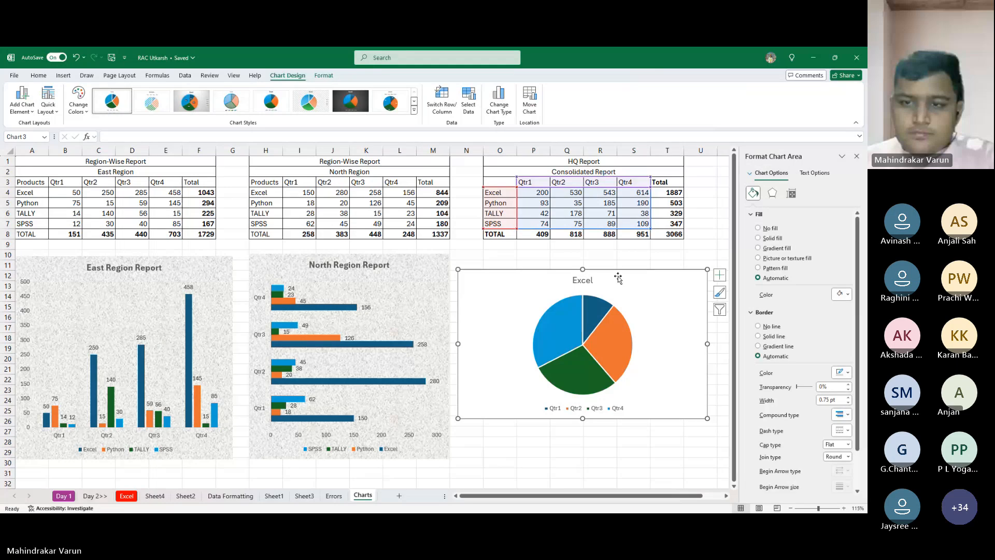
left_click_drag(618, 278, 619, 261)
- Replace the pie chart's title with "HQ repot"
left_click(583, 268)
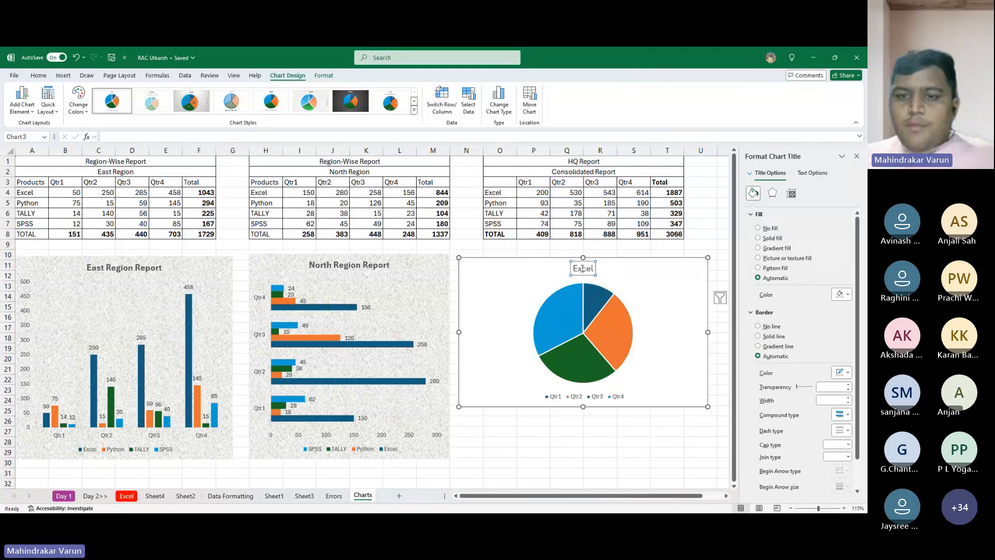
double_click(582, 269)
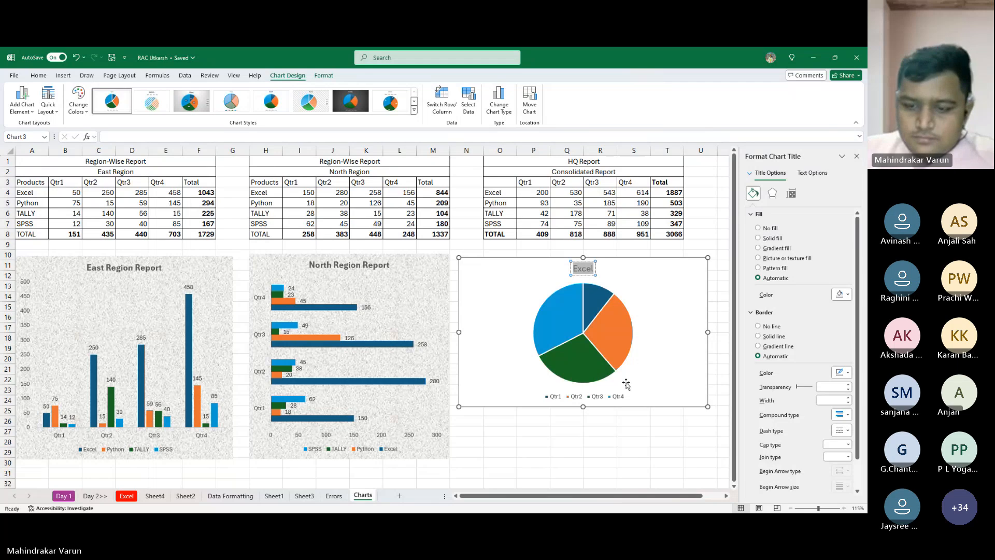
key("BackSpace")
type("HQ")
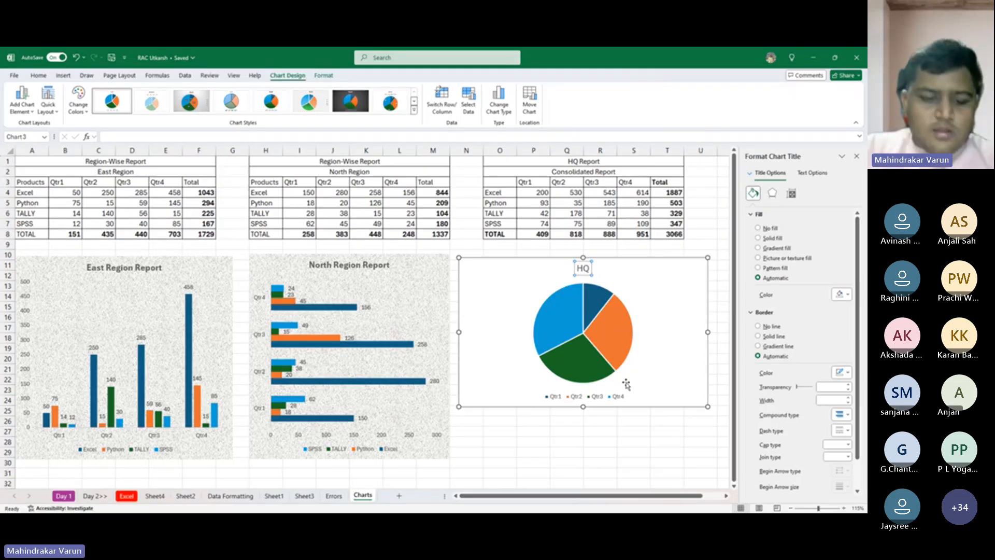
type(" repot")
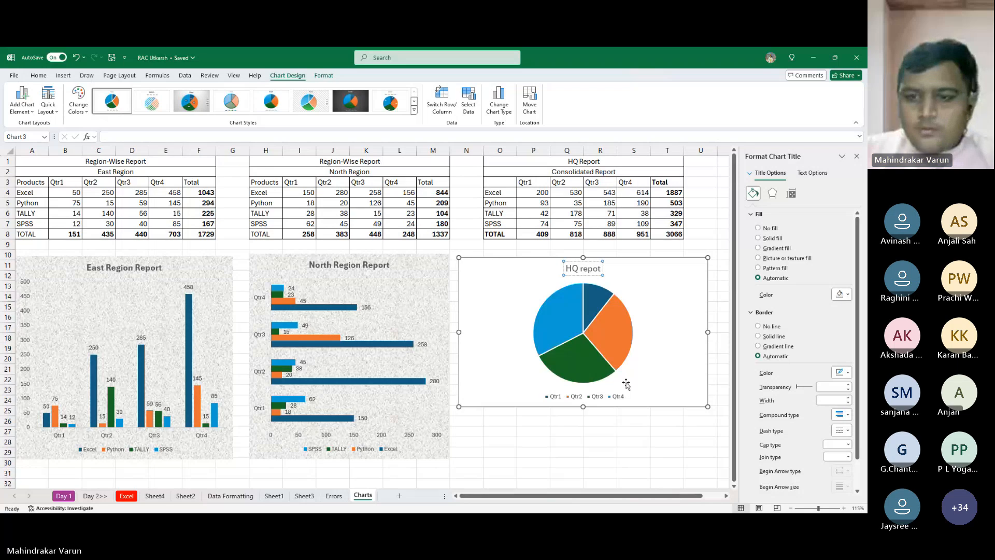
- Add data labels to the pie chart and give its chart area the same stone-like texture fill as the other charts
left_click(695, 289)
left_click(720, 263)
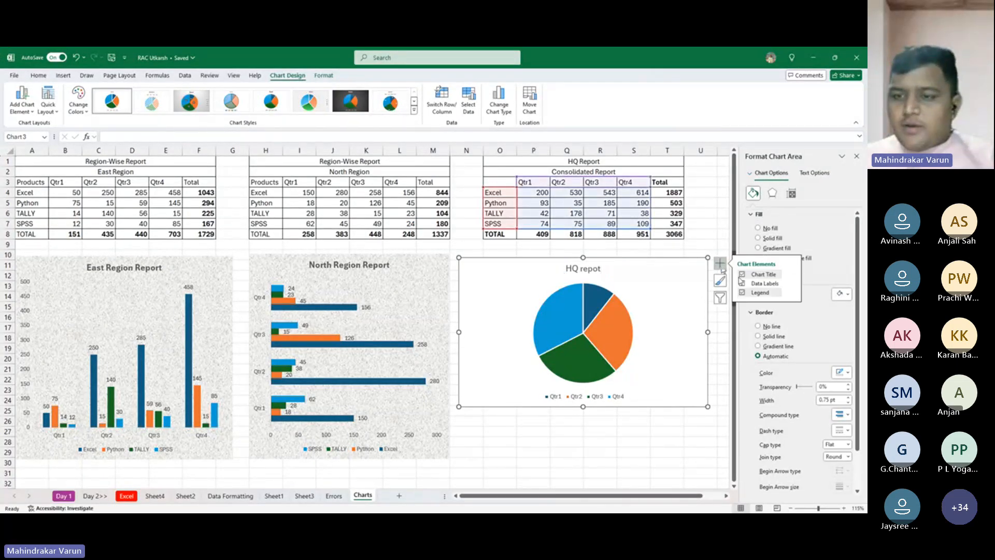
left_click(742, 283)
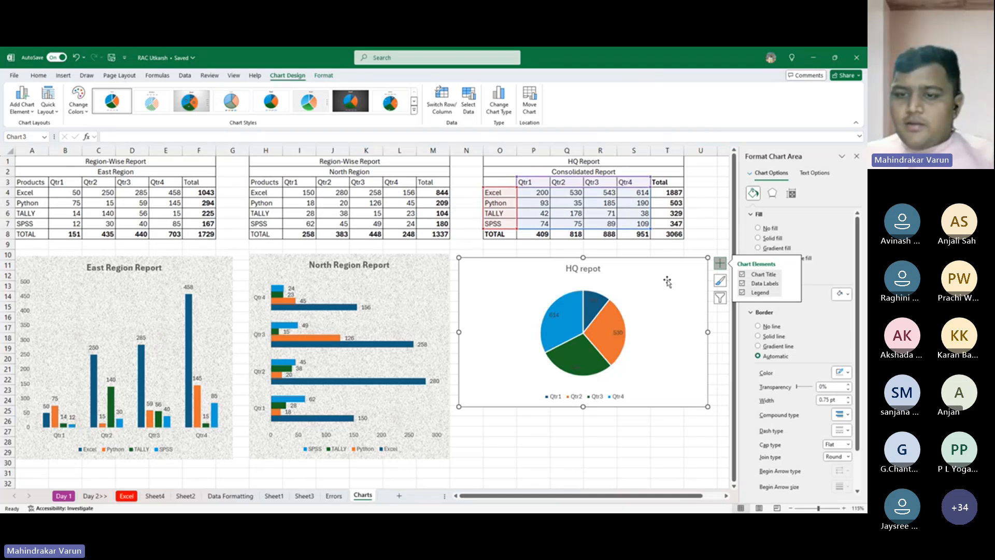
left_click(758, 248)
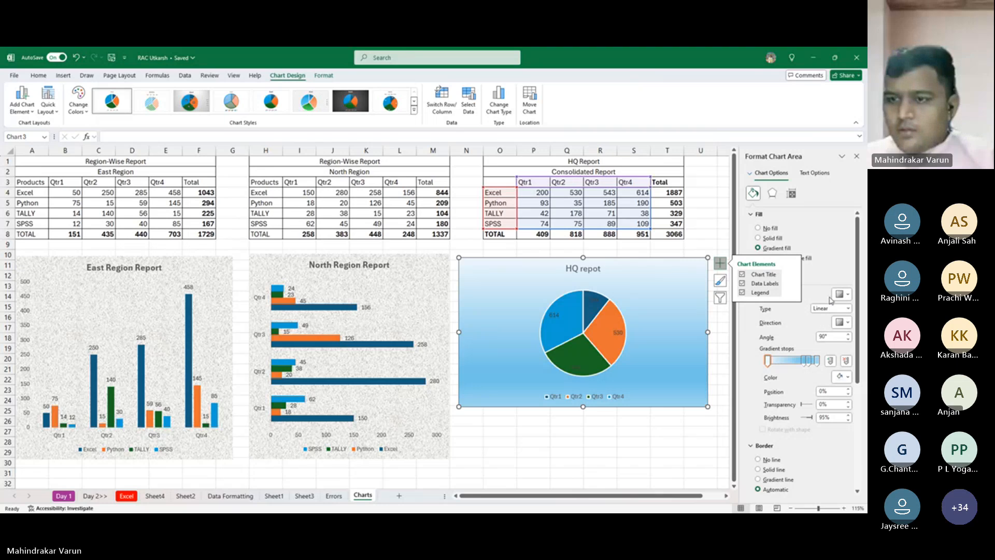
left_click(805, 258)
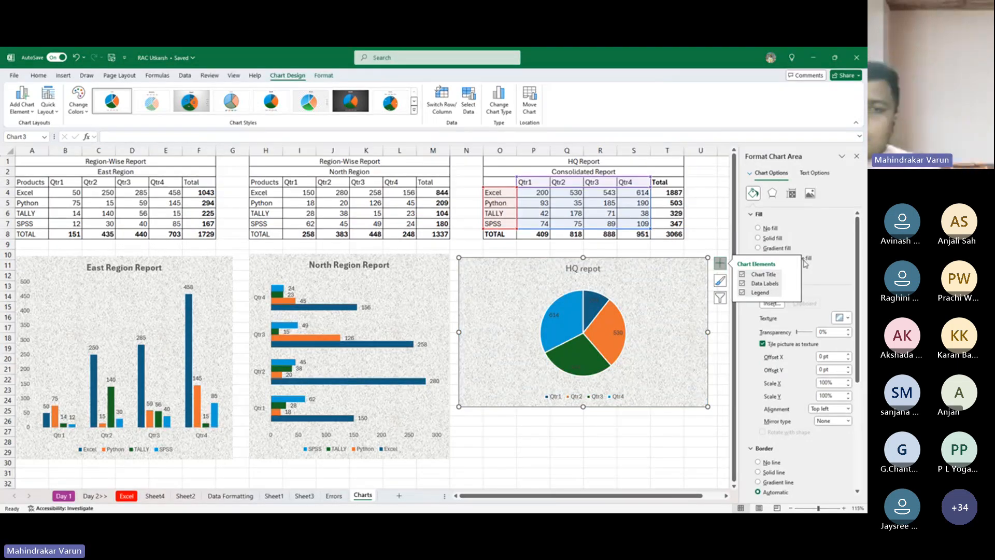
key("alt+Tab")
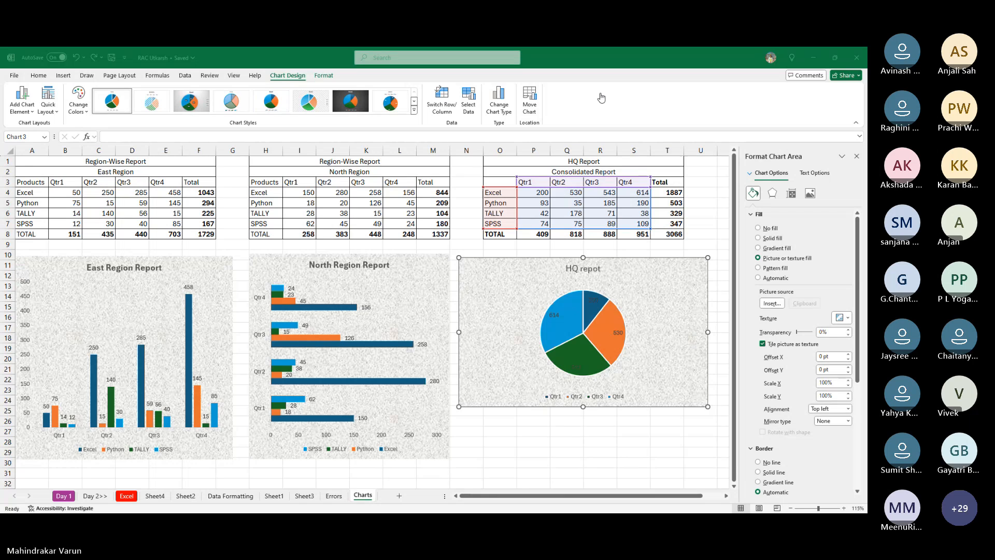
left_click(631, 101)
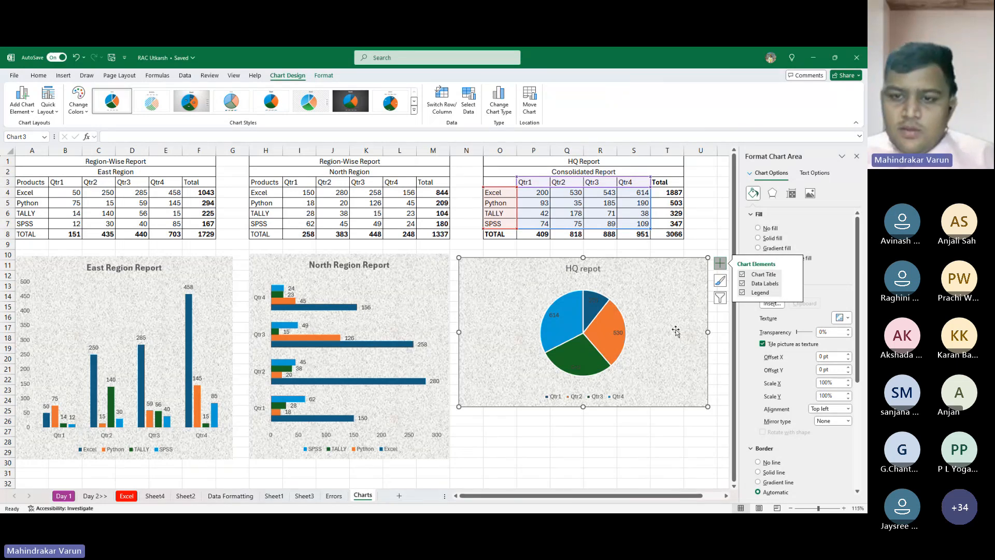
- Correct the pie chart's title to read "HQ Report"
left_click(589, 269)
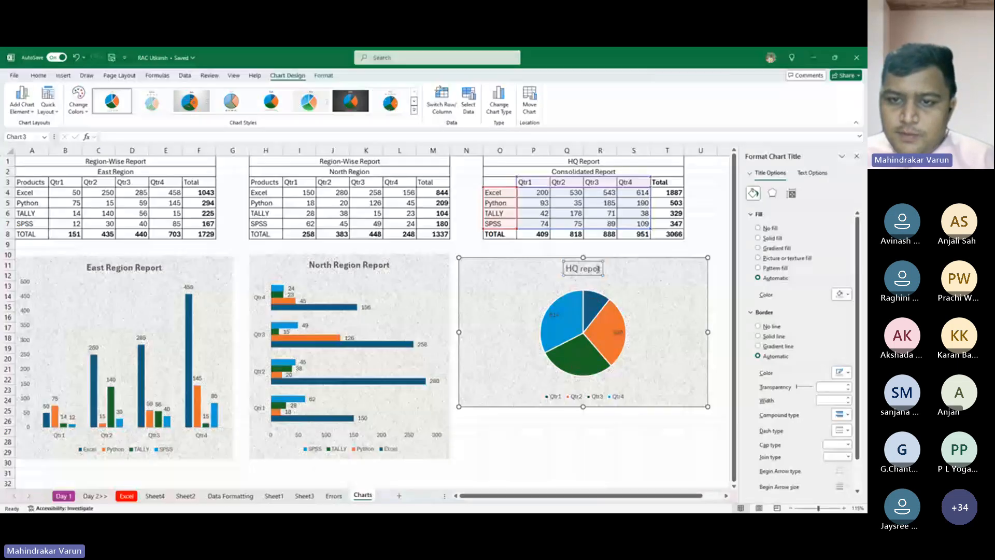
double_click(593, 269)
type("Re")
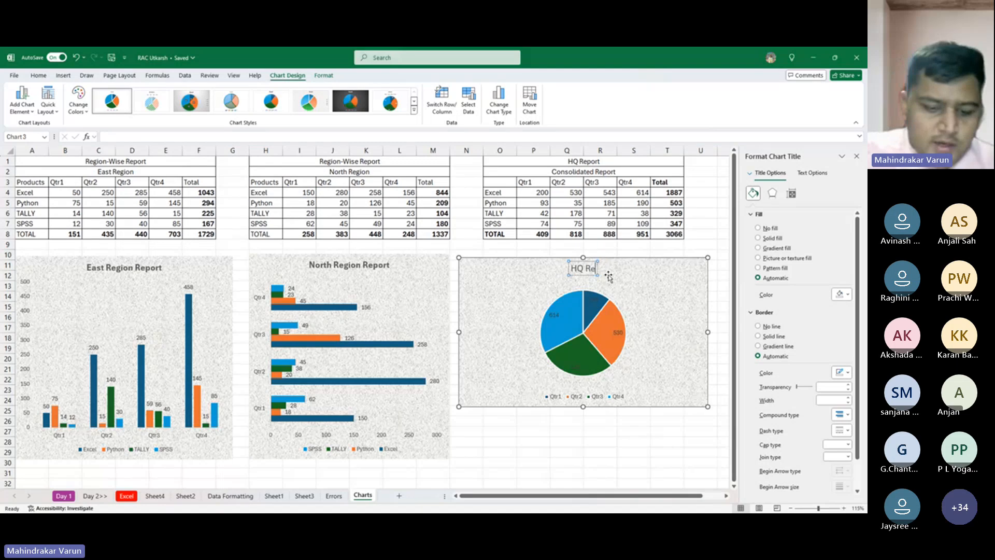
type("port")
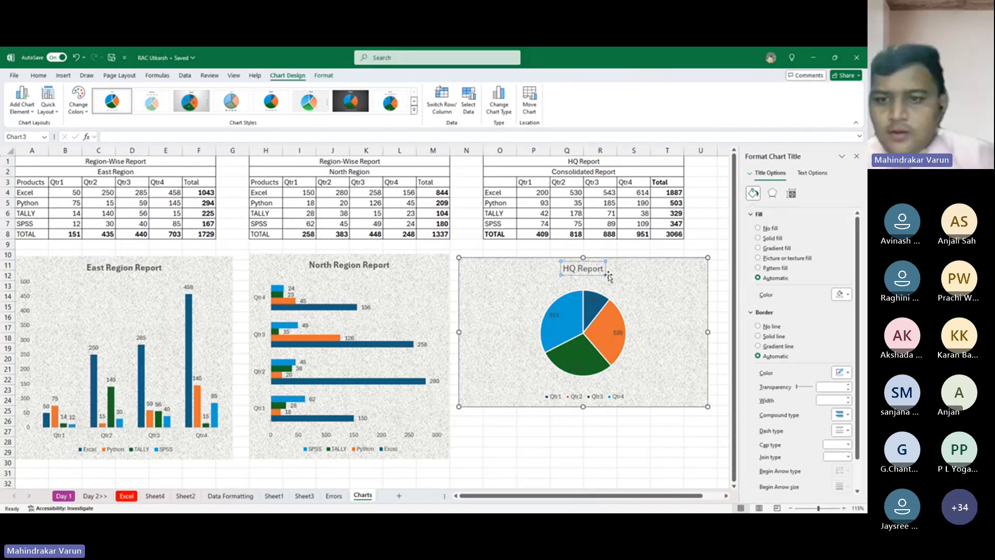
left_click(697, 451)
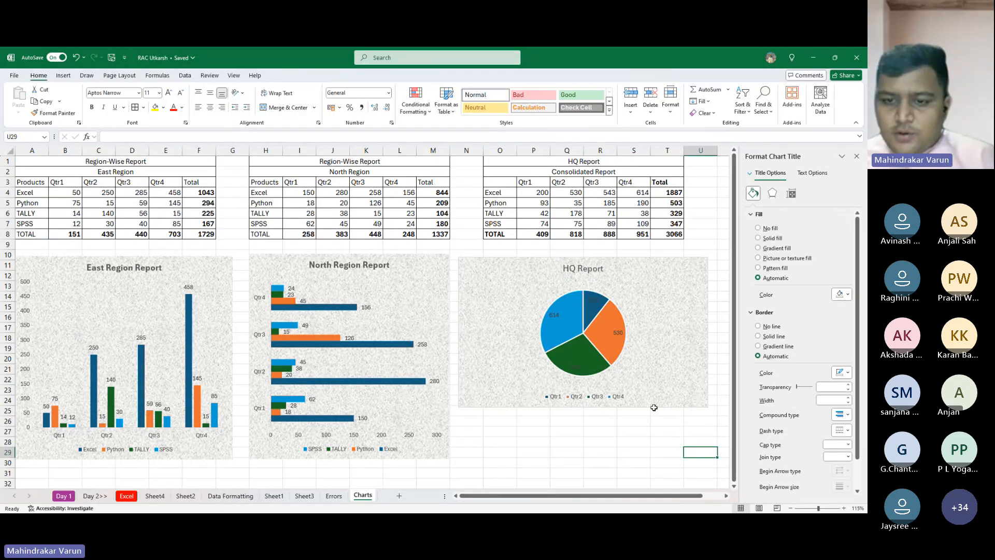
- Enlarge the HQ Report chart downward to about the end of row 29, level with the region charts, and close the formatting pane
left_click(668, 383)
left_click_drag(708, 407, 712, 459)
left_click(710, 234)
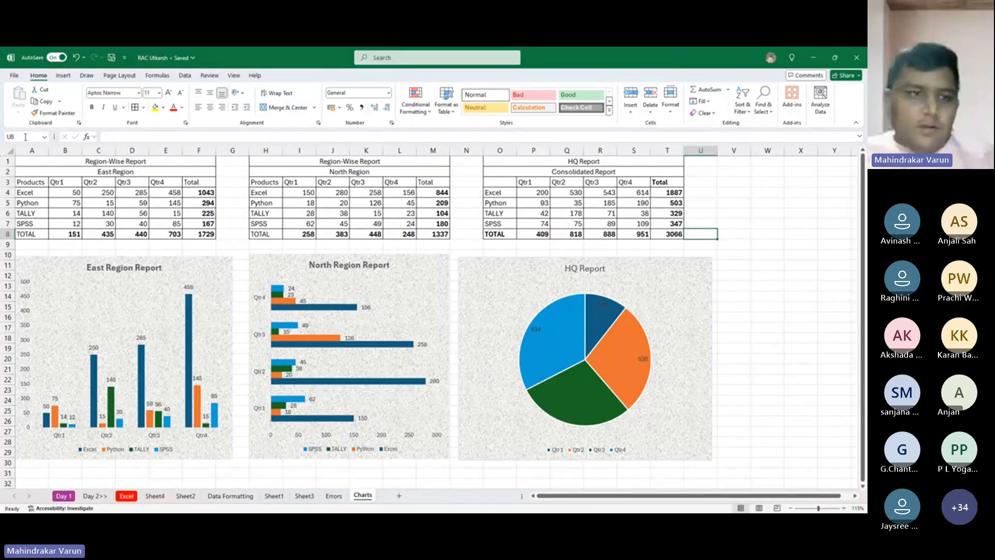
- Fill the East Region table's header row, A3 to F3, and product column, A3 to A8, with light blue
left_click_drag(30, 192, 210, 193)
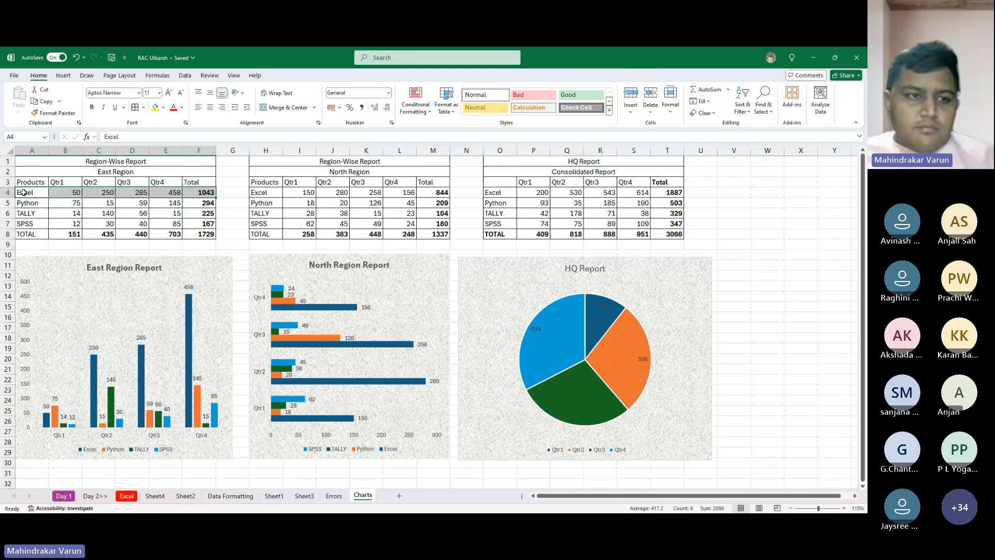
left_click_drag(40, 183, 205, 182)
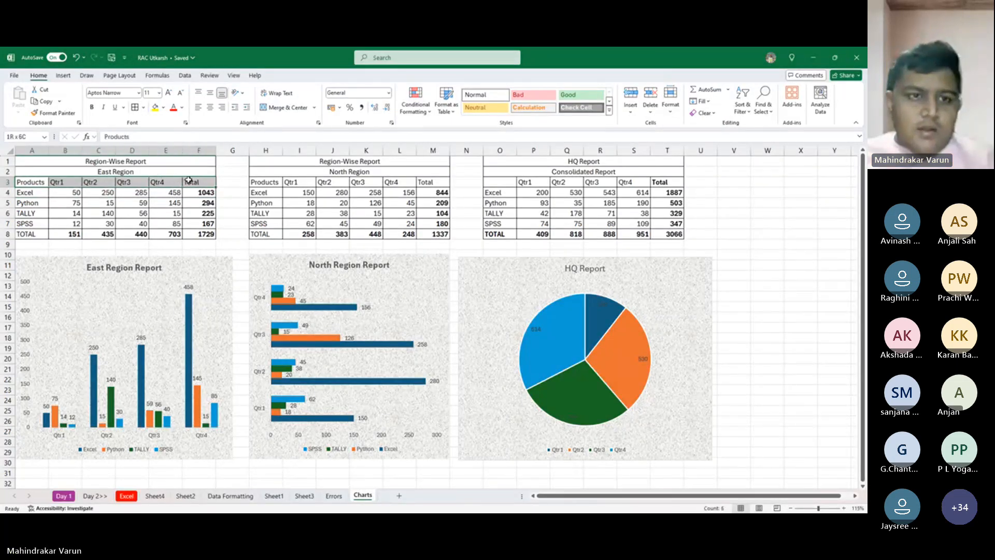
left_click(163, 107)
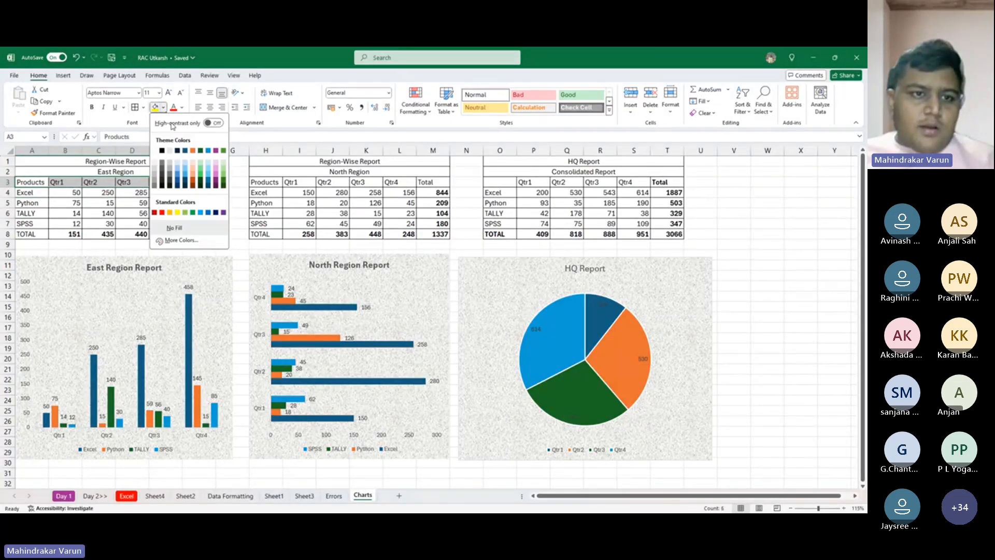
left_click(187, 166)
left_click_drag(29, 182, 33, 233)
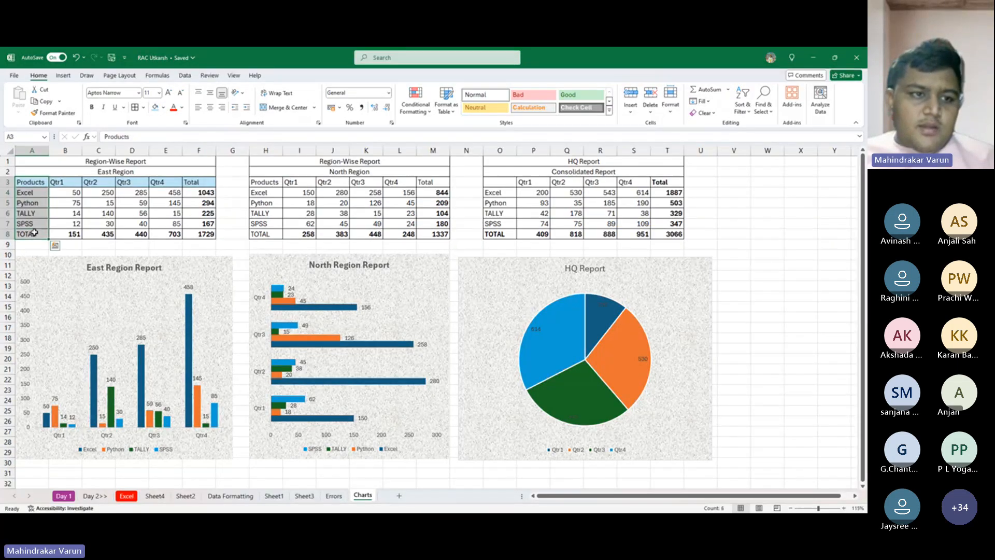
left_click(155, 108)
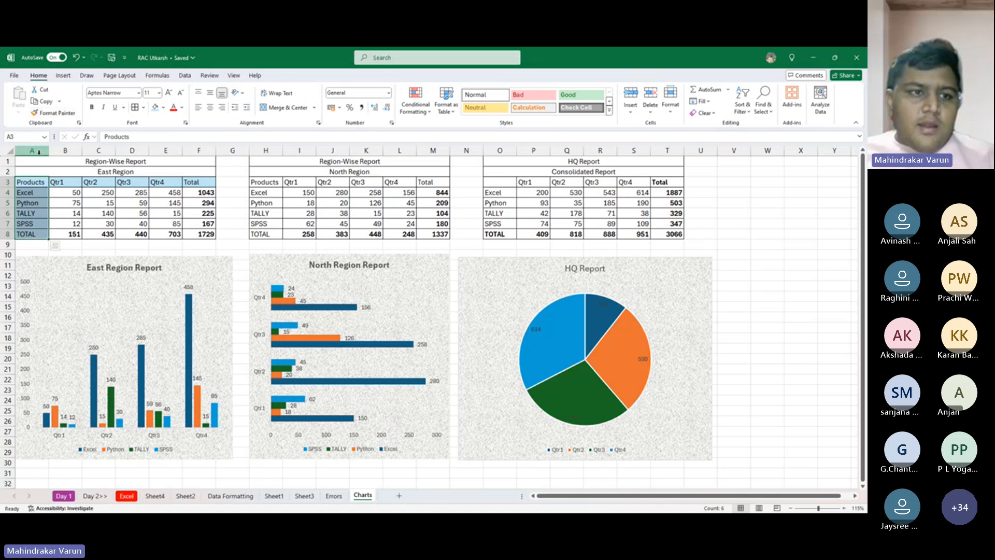
- Try to copy the formatting of the East Region header row and product column together with Format Painter
left_click_drag(55, 181, 199, 177)
left_click(200, 179, "ctrl")
left_click(200, 181, "ctrl")
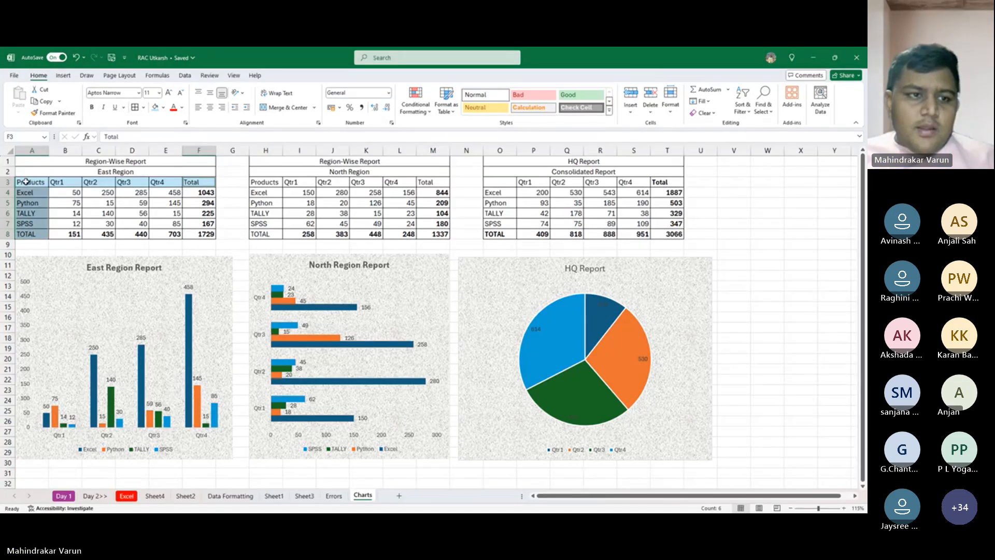
left_click_drag(26, 183, 228, 181)
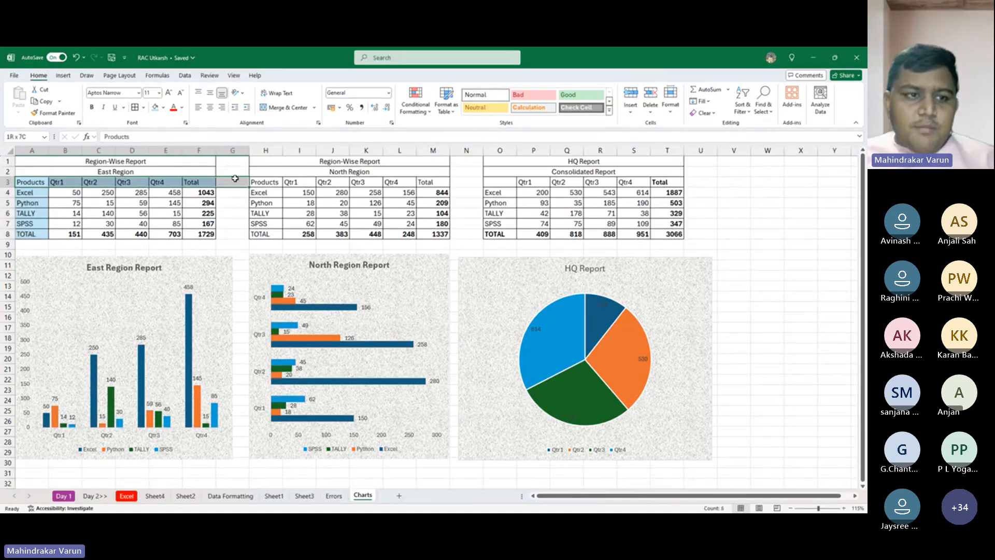
left_click(29, 182)
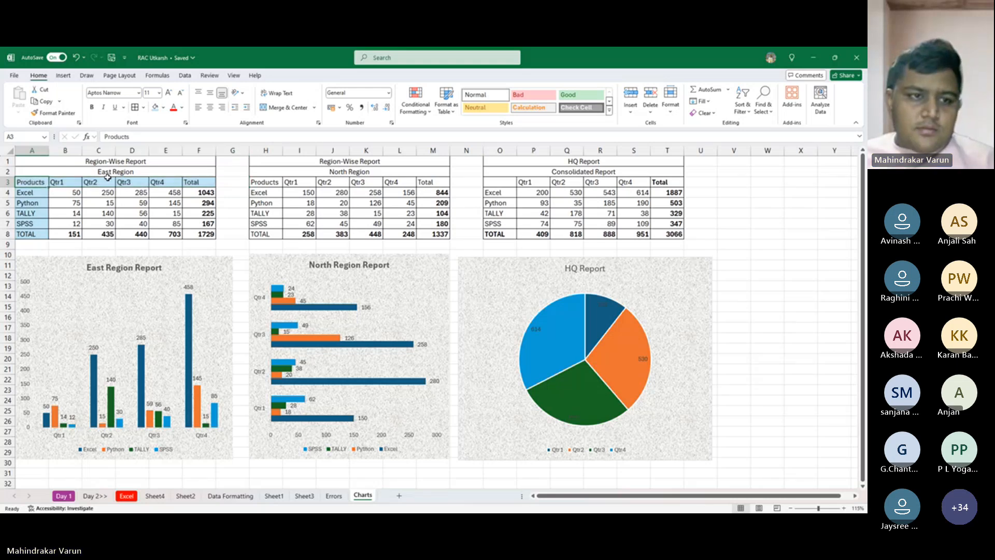
left_click_drag(40, 182, 199, 182)
left_click_drag(28, 182, 28, 235)
left_click_drag(59, 182, 207, 182)
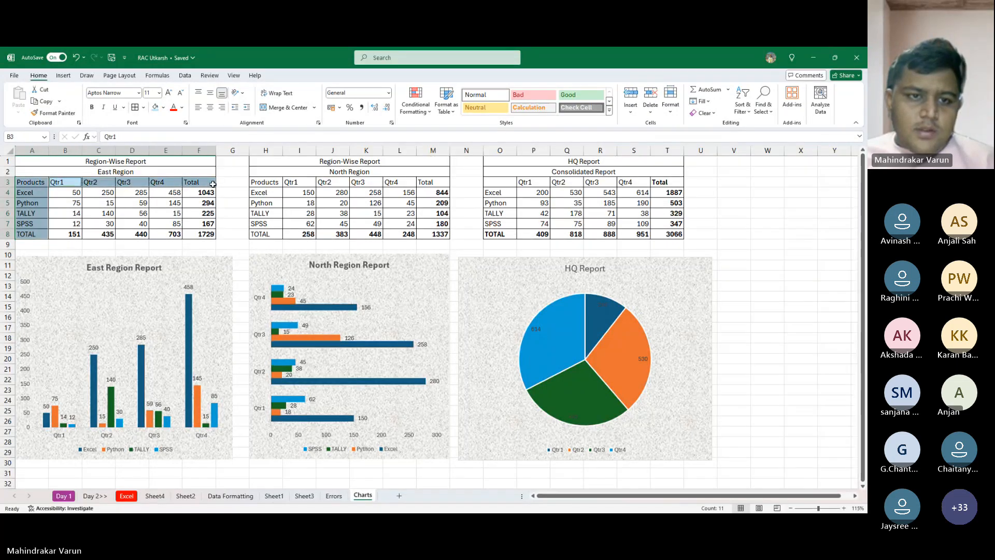
left_click(53, 113)
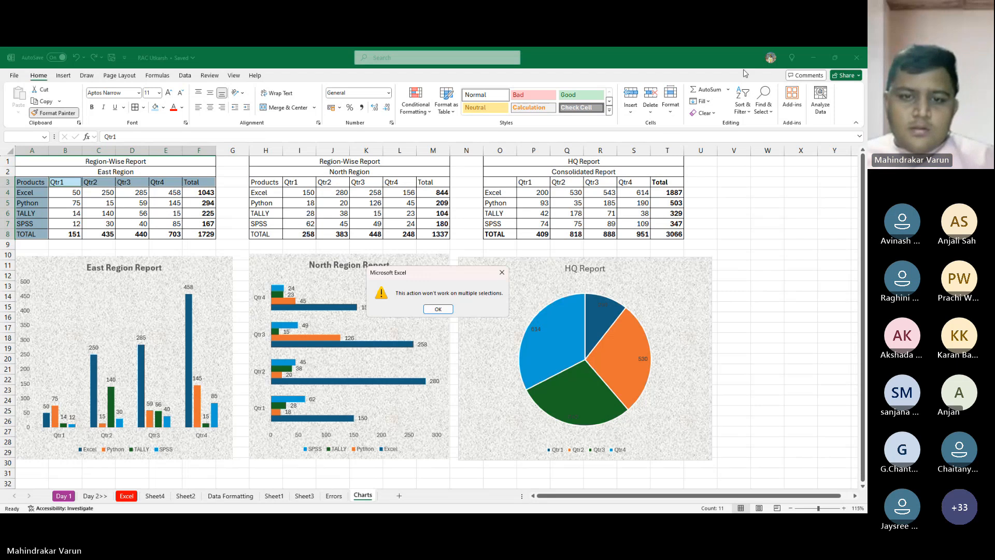
key("Return")
left_click(38, 181)
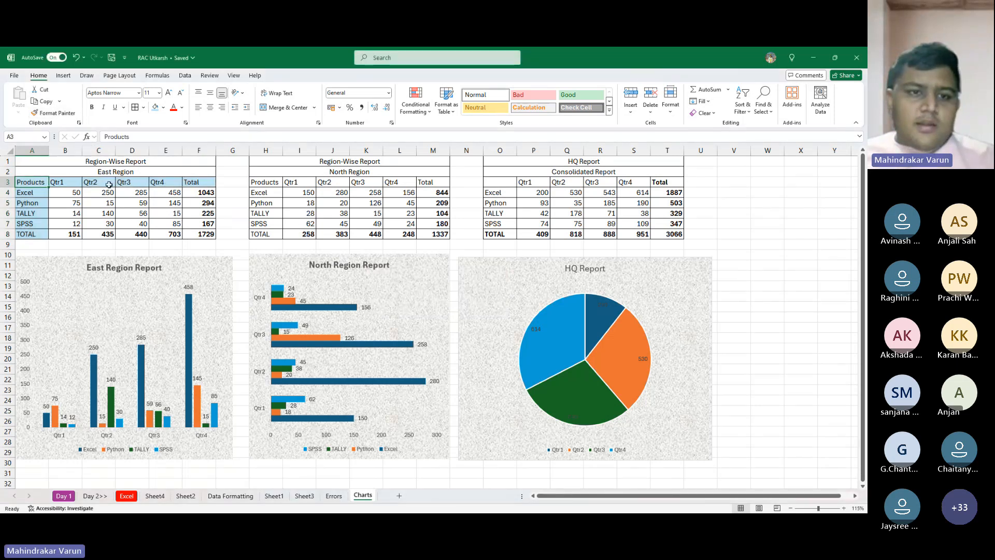
- Fill the North Region table's product column, H3 to H8, and header cells, I3 to M3, with the same light blue
left_click_drag(266, 182, 265, 234)
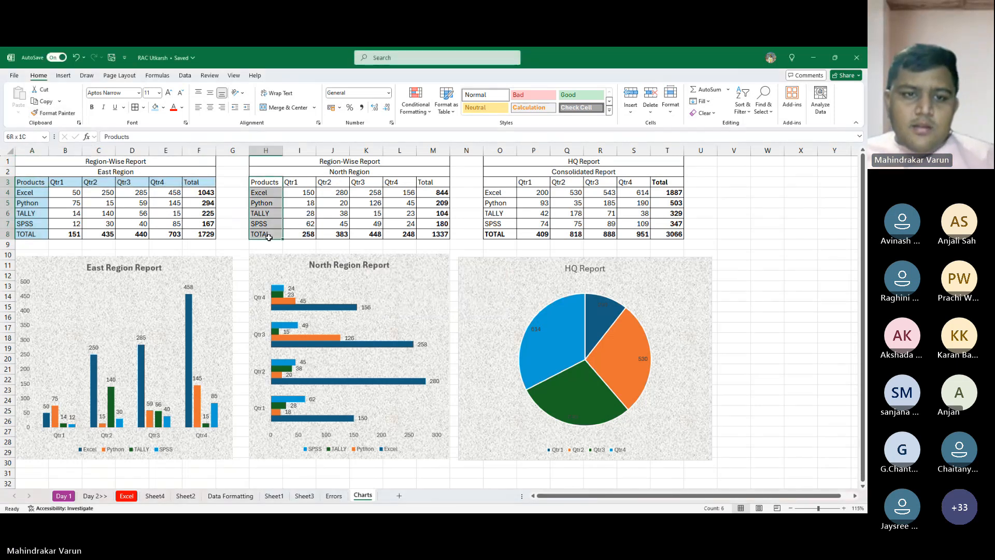
left_click_drag(290, 183, 433, 182)
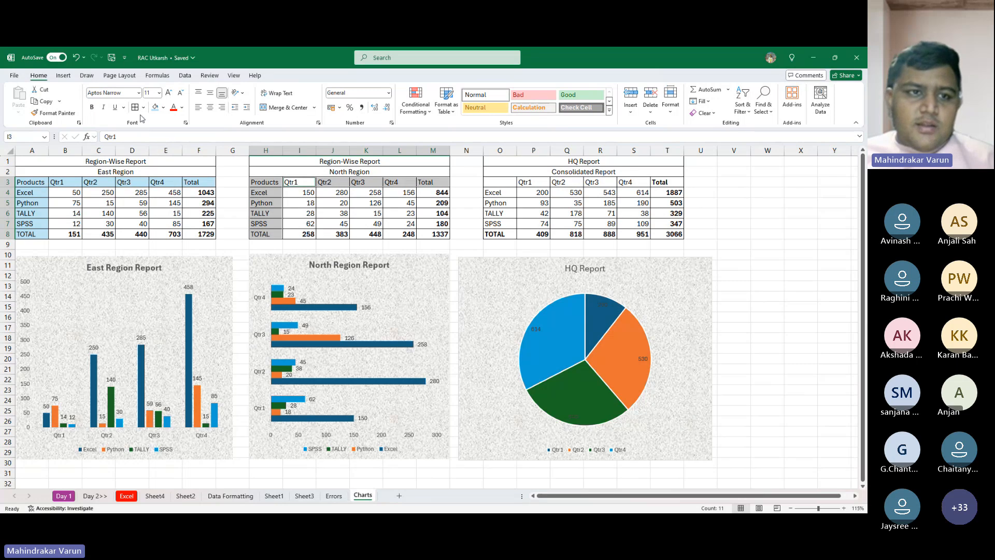
left_click(154, 107)
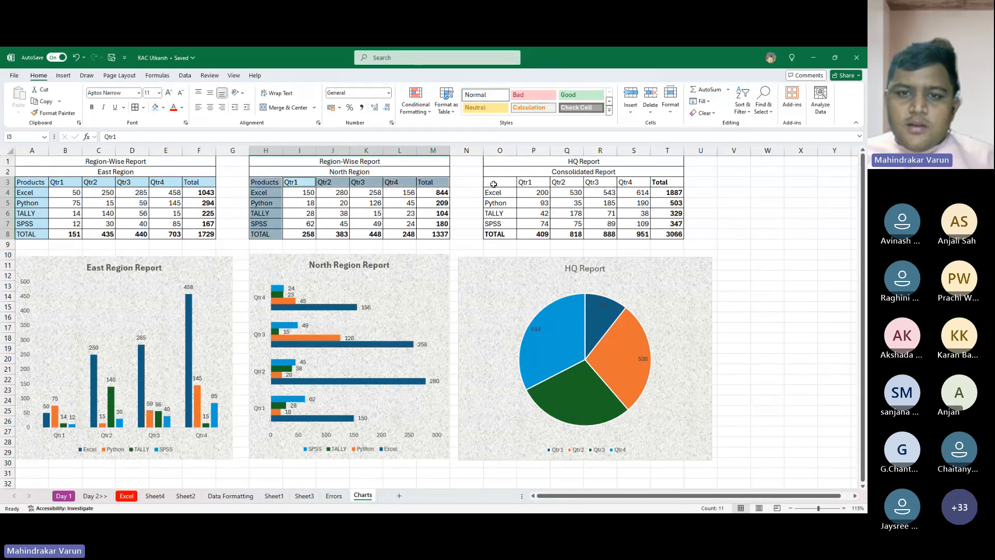
- Fill the Consolidated Report's product column, O3 to O8, and header cells, P3 to T3, with the same light blue
left_click_drag(493, 182, 660, 184)
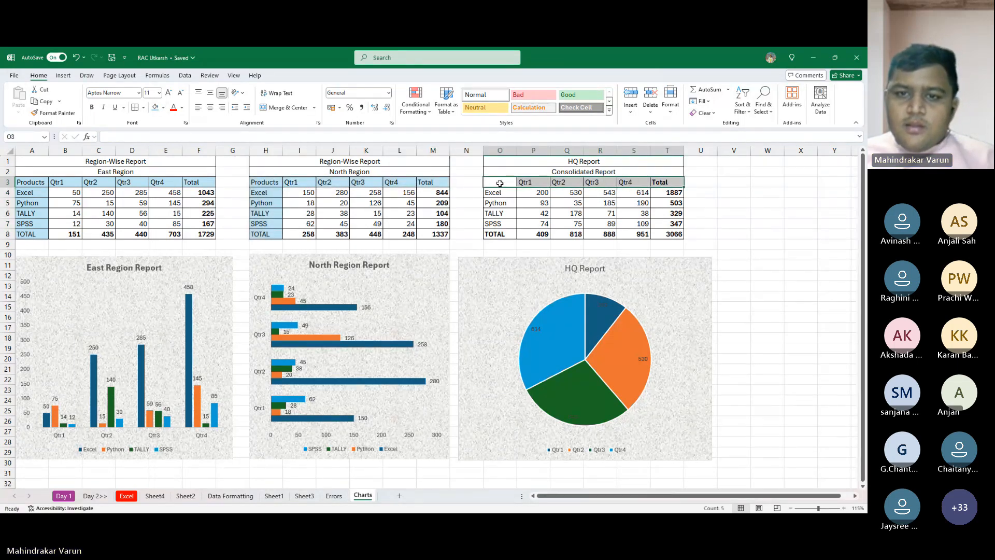
mouse_move(499, 183)
left_mouse_down()
mouse_move(507, 234)
mouse_move(511, 186)
left_mouse_up()
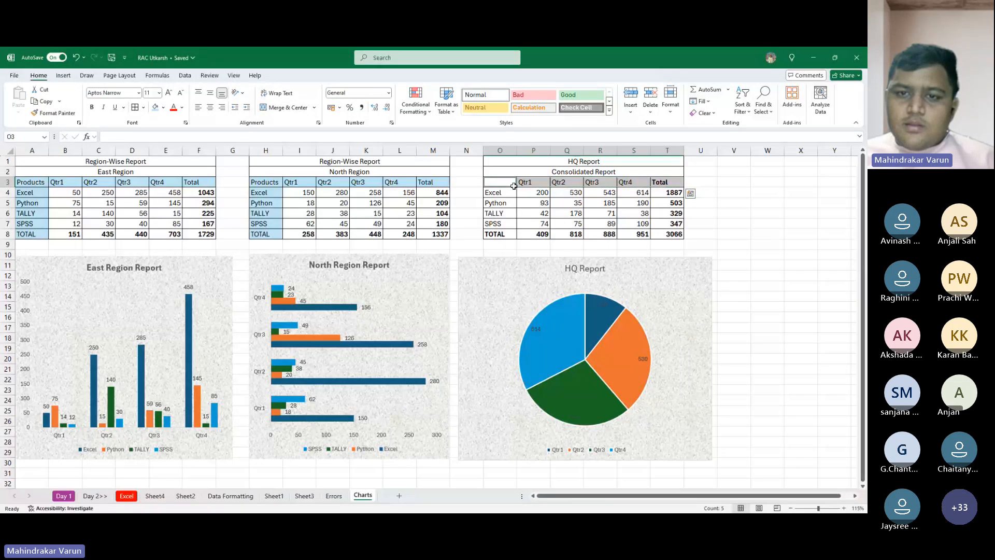
left_click(512, 185, "ctrl")
left_click_drag(505, 234, 668, 184)
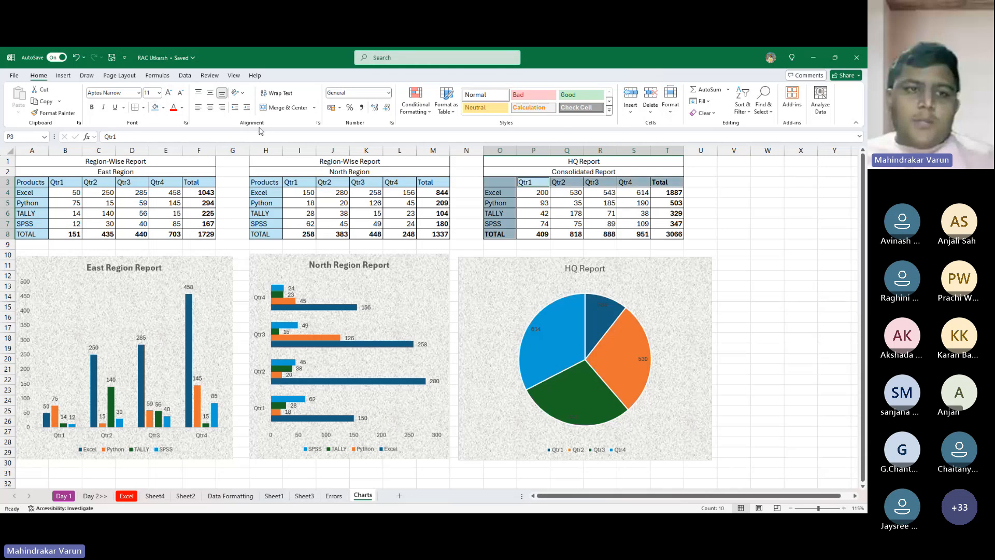
left_click(499, 182)
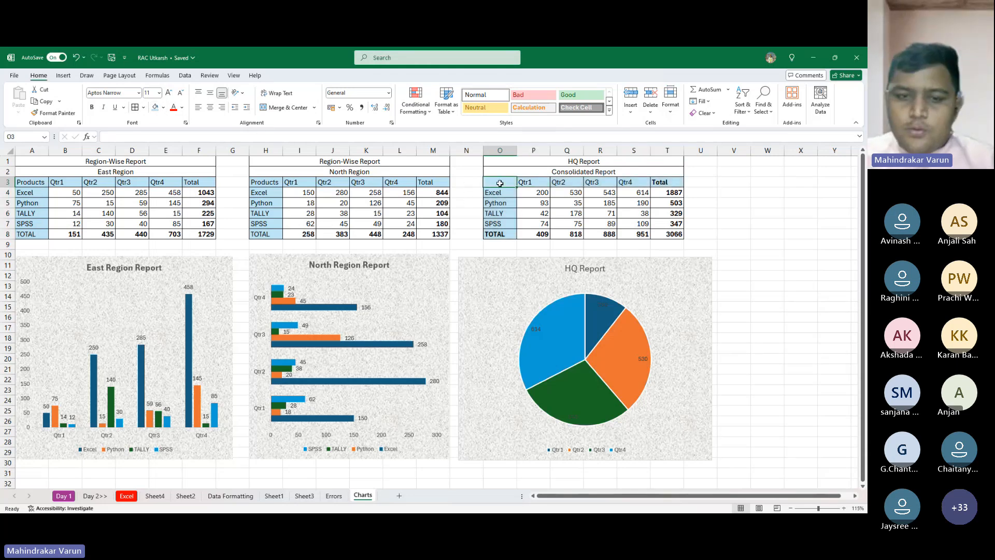
- Enter a formula in O3 of the Consolidated Report that references the Products header in H3
type("=")
key("Left")
key("Left")
key("Left")
key("Left")
key("Left")
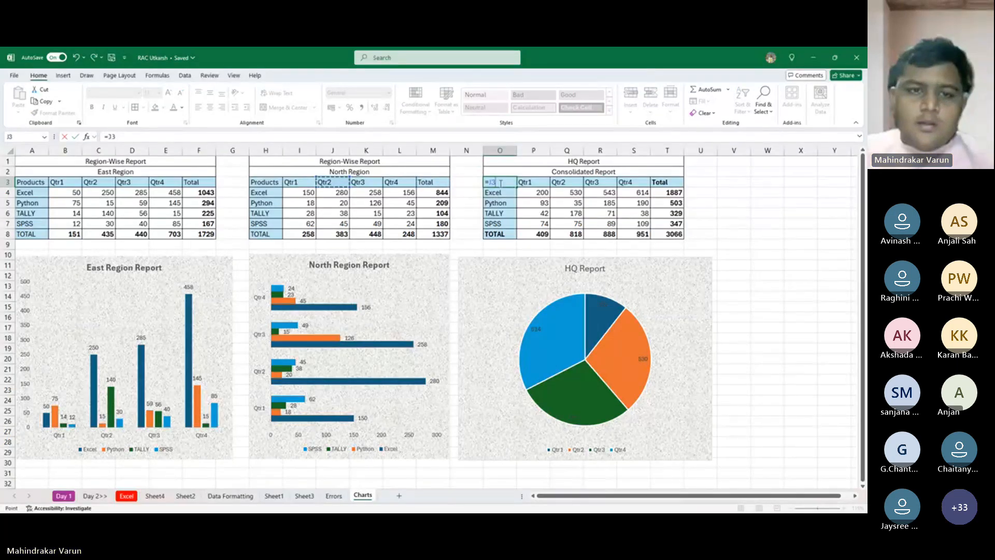
key("Left")
key("Left")
key("Return")
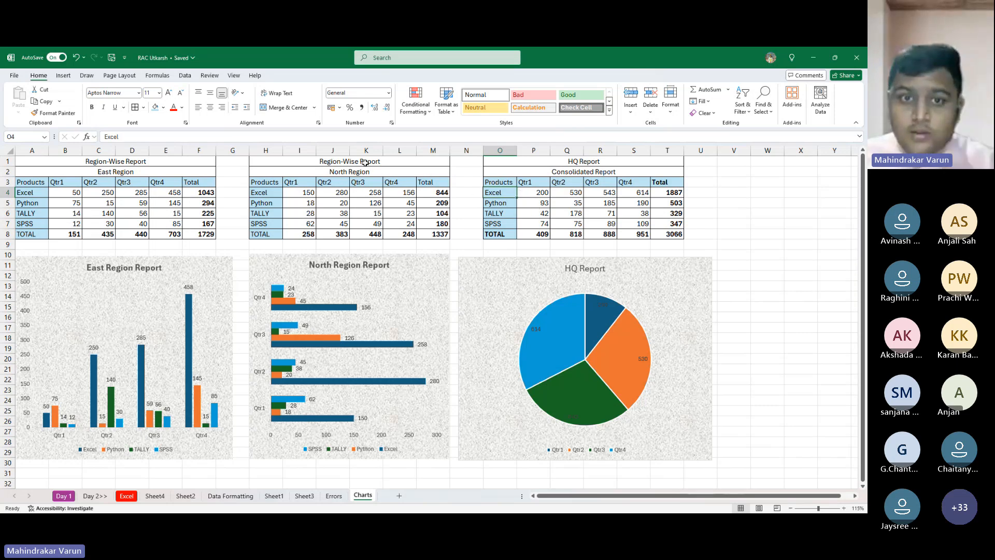
- Set the font size of the title rows 1 and 2 in all three tables to 12
left_click_drag(123, 161, 122, 171)
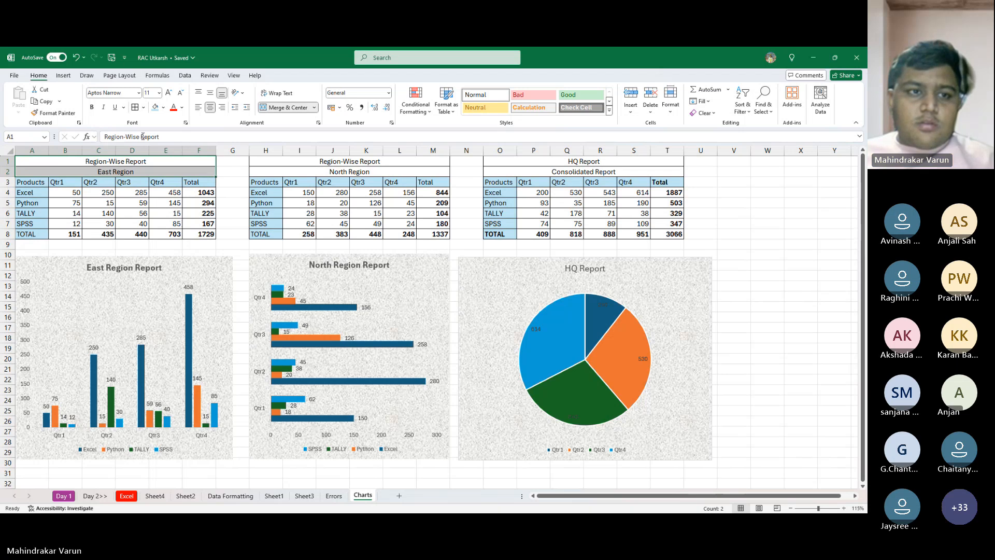
left_click(169, 93)
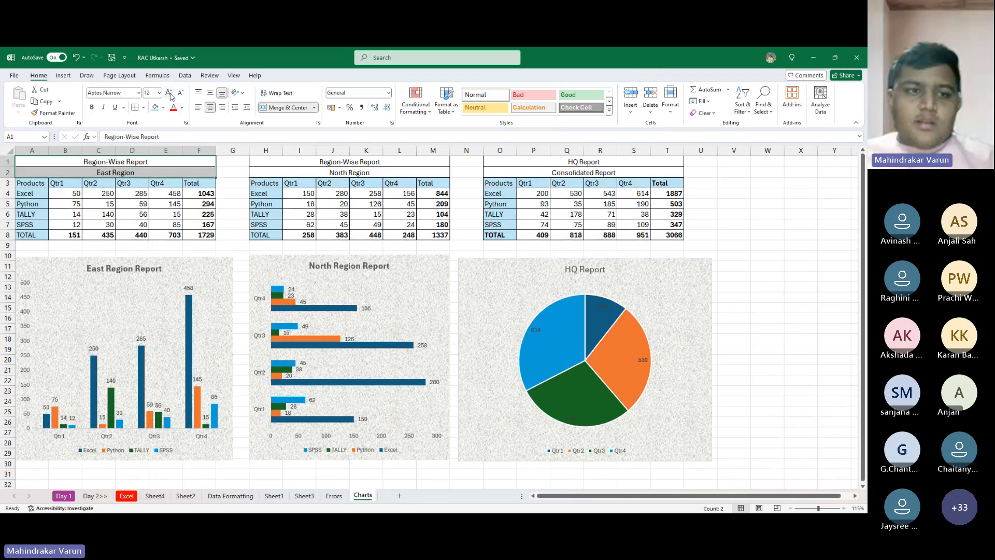
left_click_drag(317, 161, 363, 170)
left_click_drag(548, 163, 551, 171)
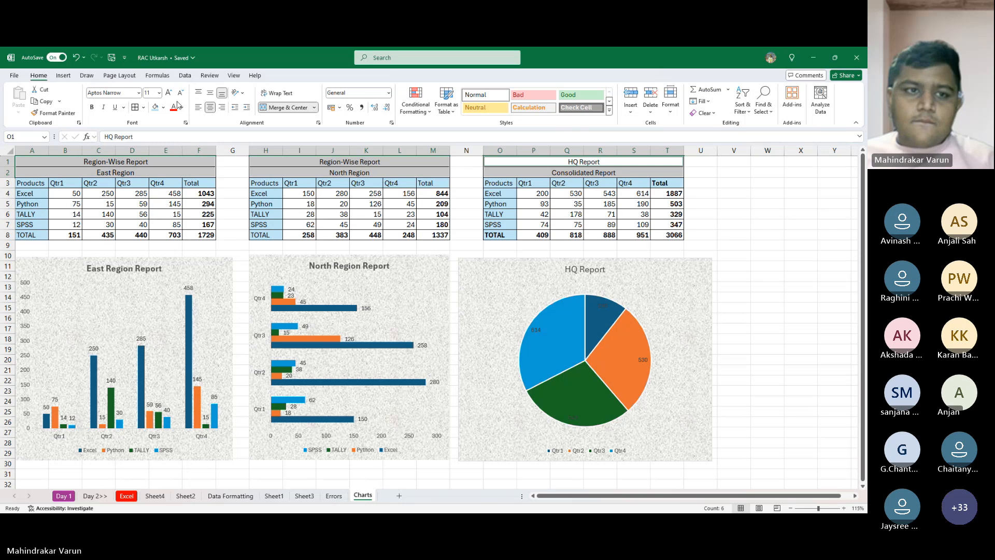
left_click(149, 93)
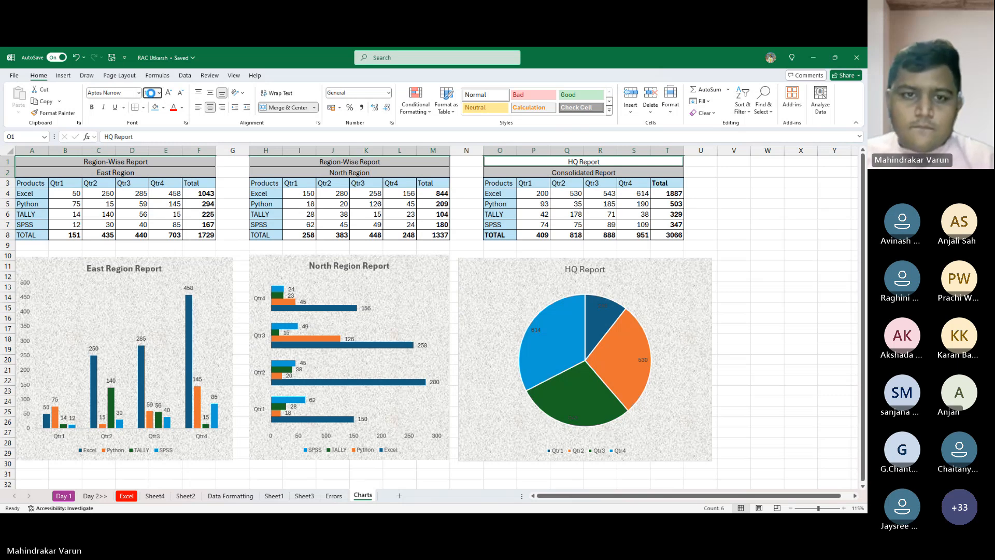
key("Return")
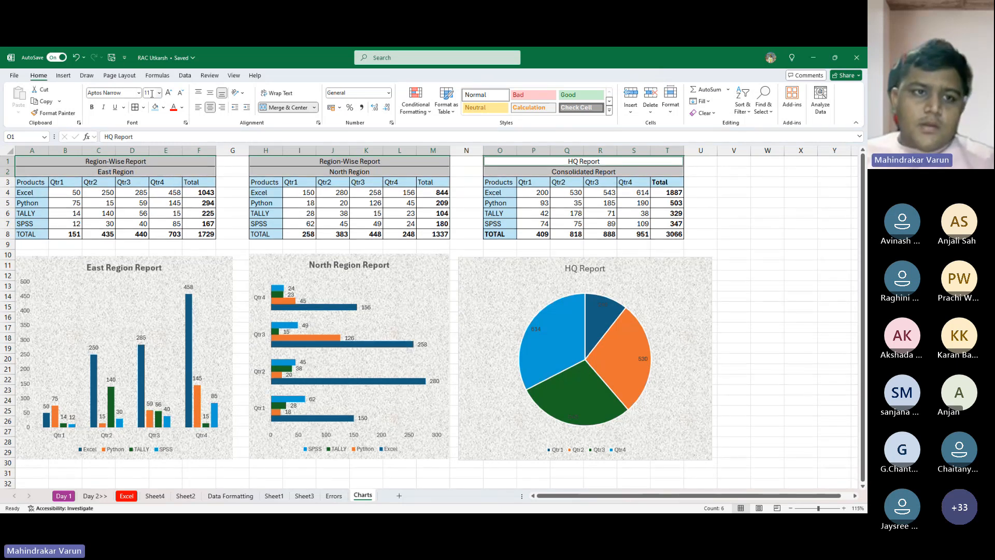
left_click(148, 93)
type("12")
key("Return")
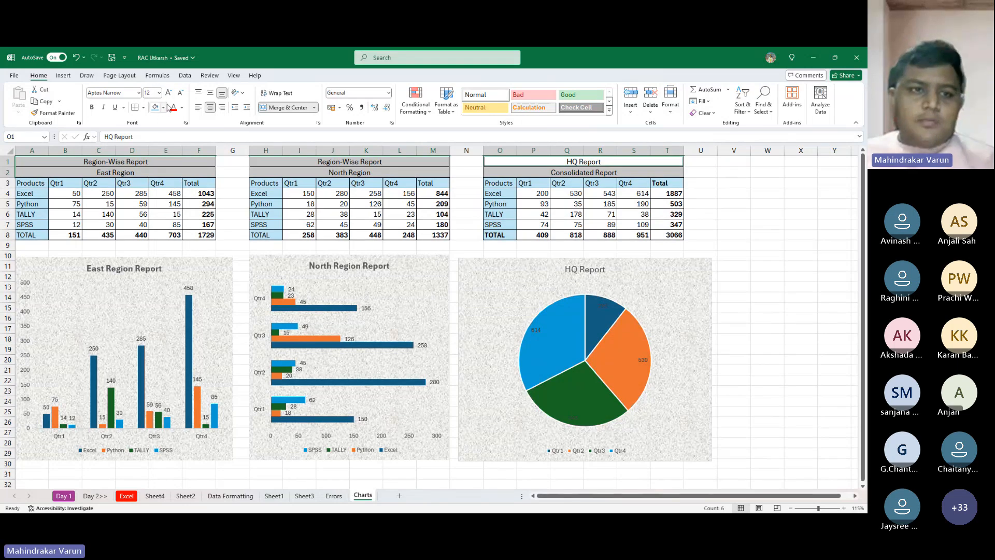
- Fill the title rows of all three tables with dark navy blue and make their text white and bold
left_click(163, 108)
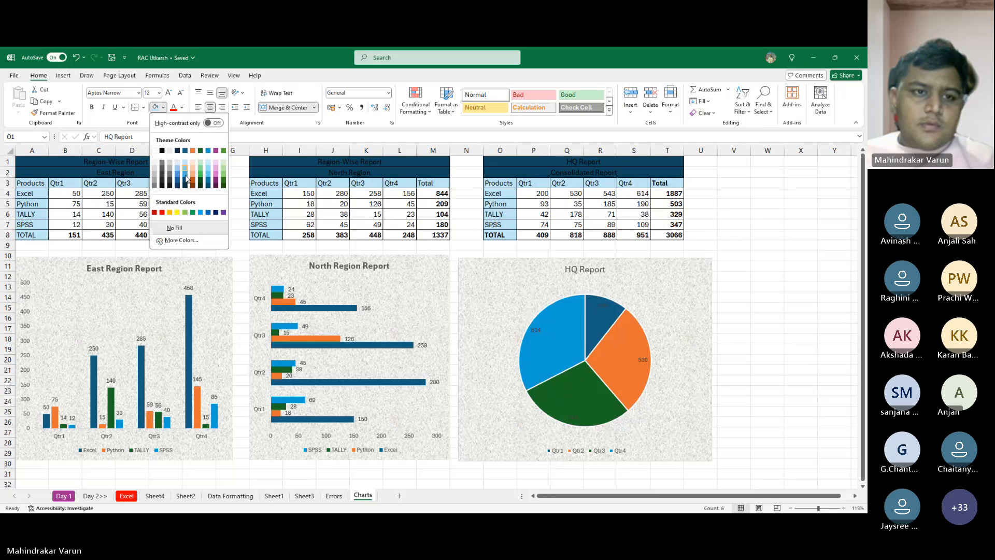
left_click(185, 187)
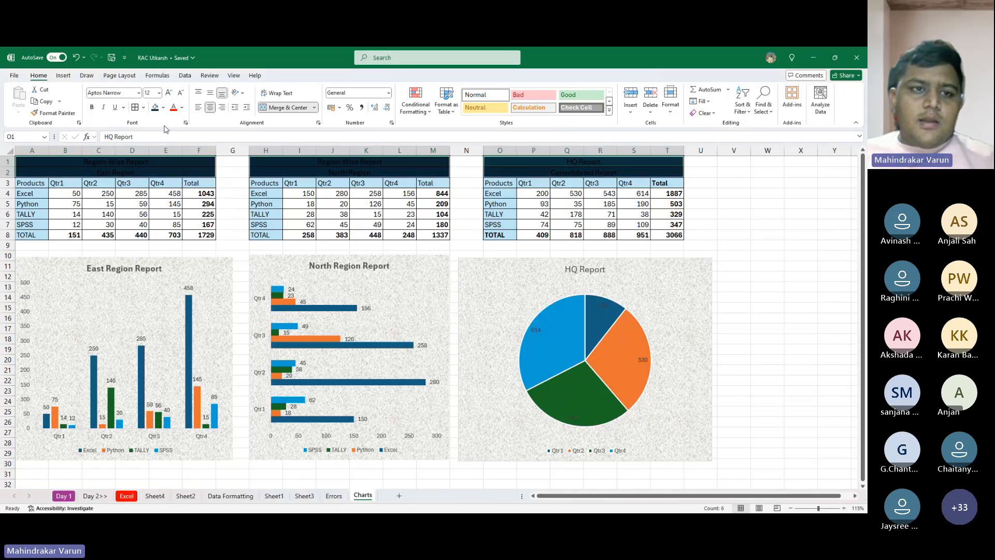
left_click(183, 108)
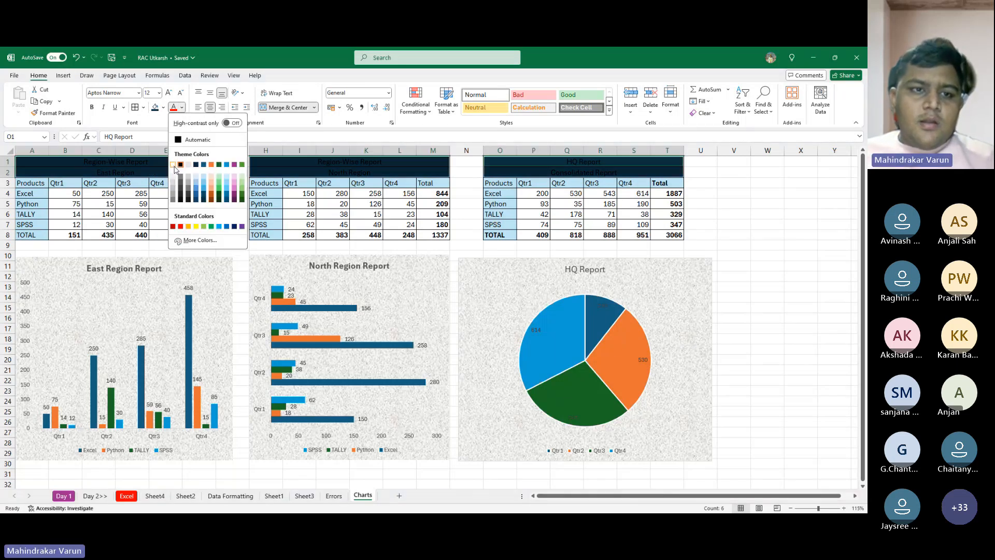
left_click(173, 165)
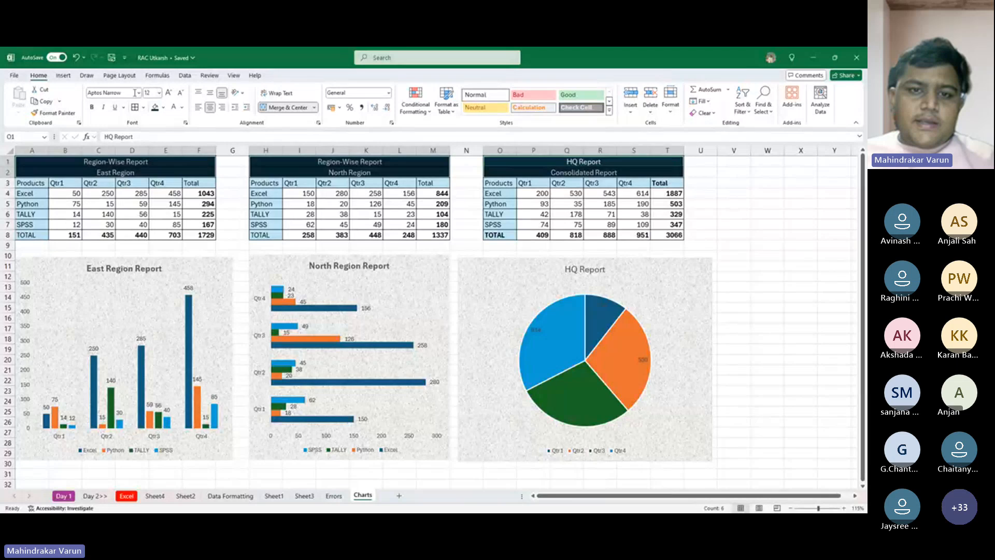
left_click(92, 108)
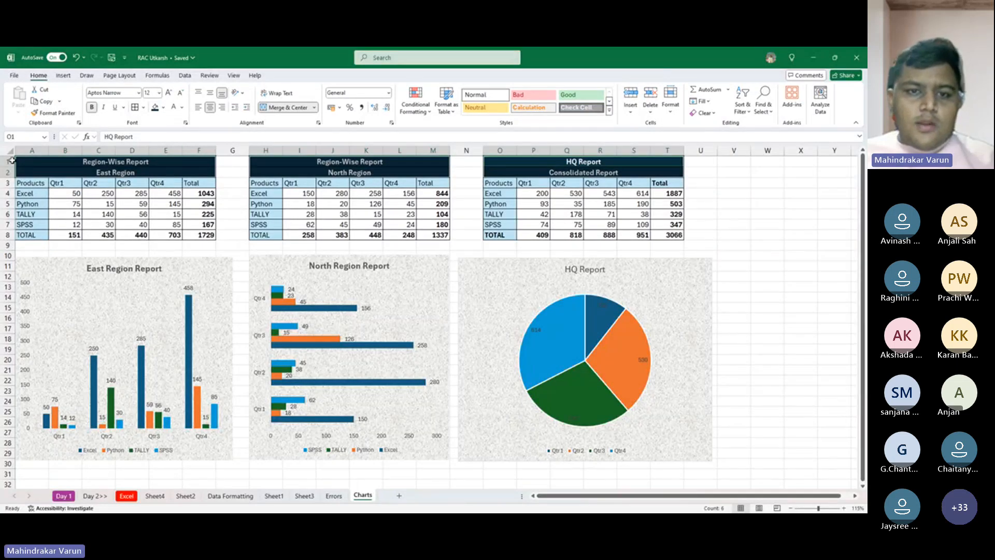
- Increase the height of rows 1 and 2 and vertically centre the table titles with Middle Align
left_click_drag(10, 167, 8, 181)
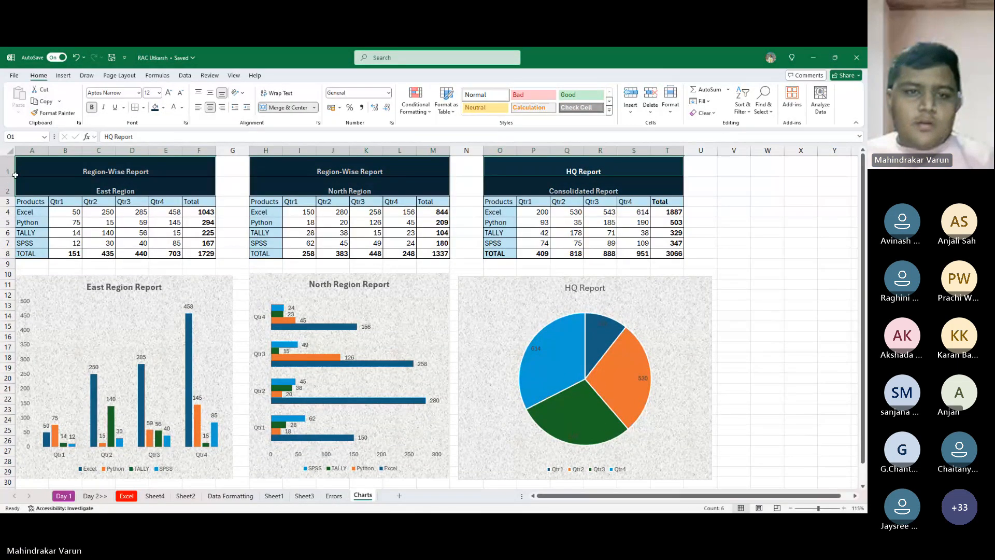
left_click(210, 95)
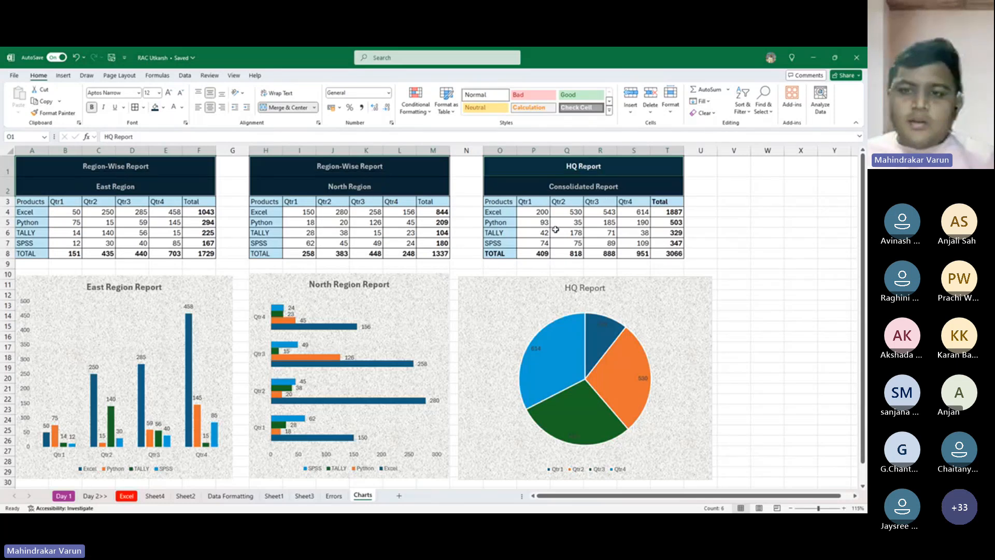
left_click(774, 215)
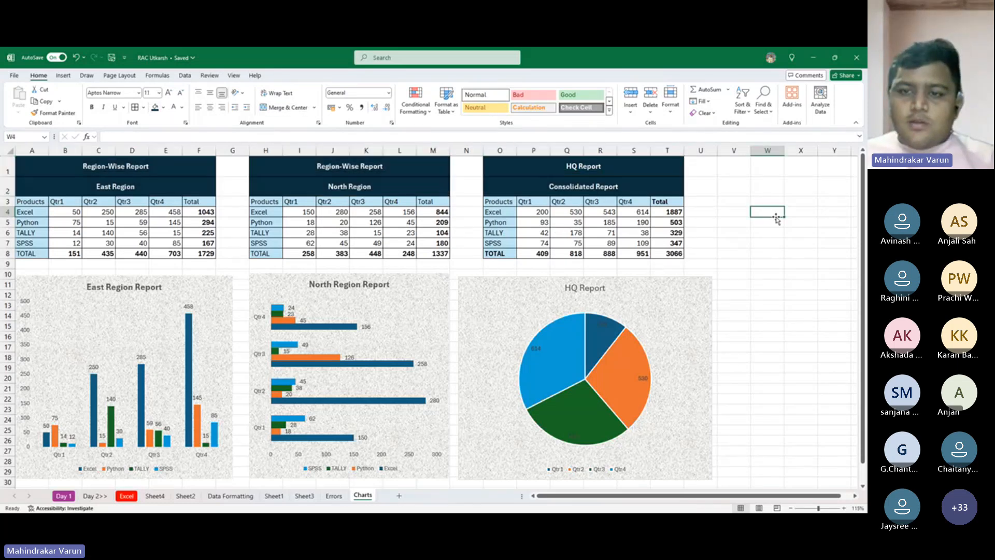
- Hide the gridlines on the Charts sheet
left_click(696, 281)
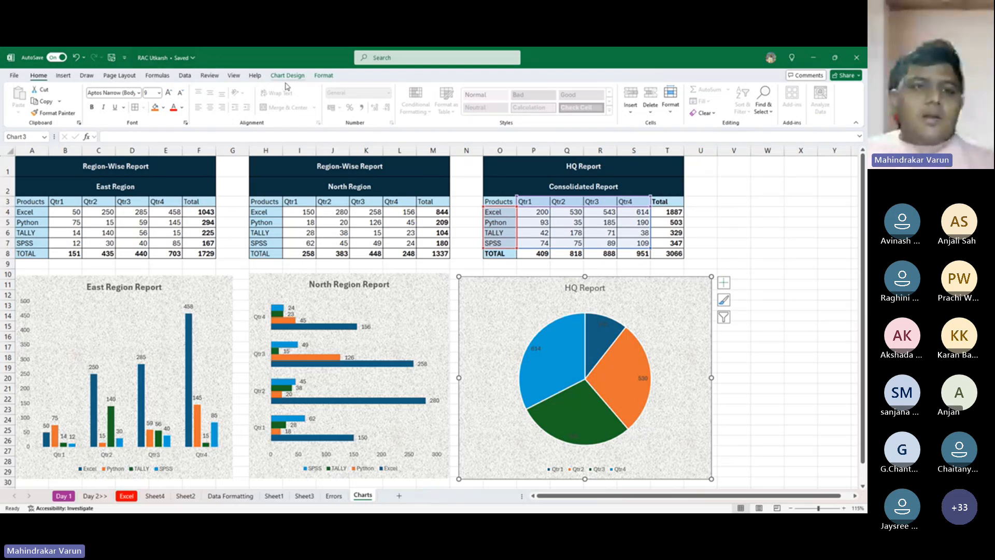
left_click(234, 76)
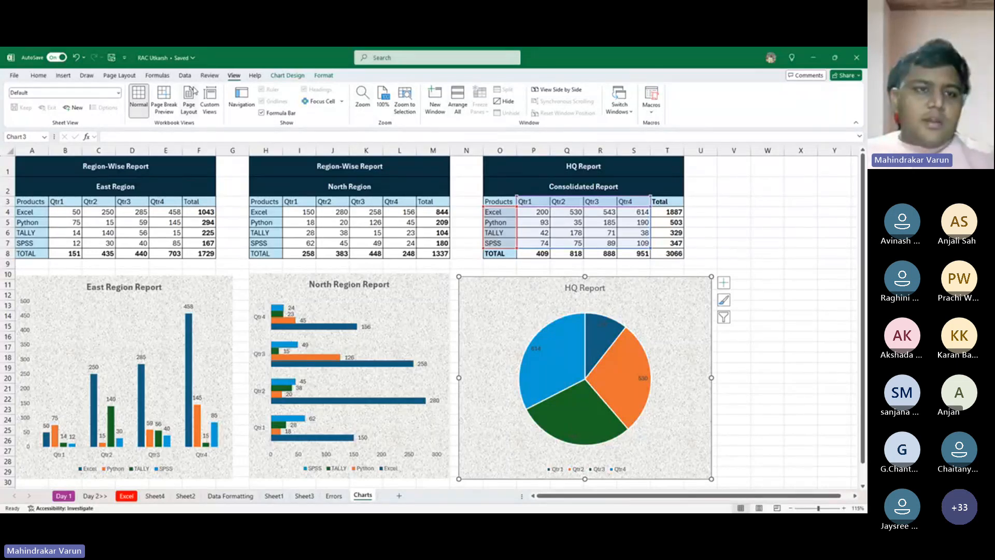
left_click(801, 186)
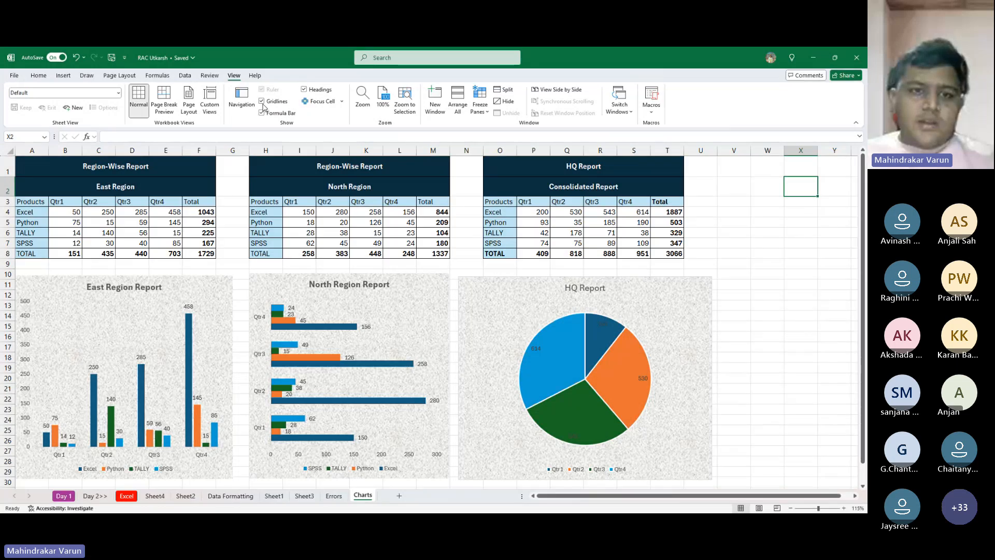
left_click(262, 101)
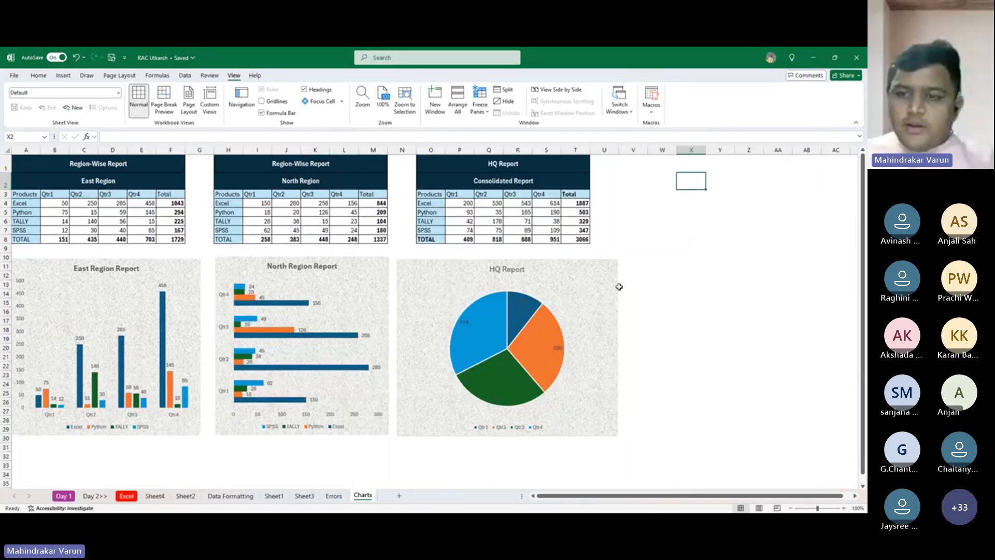
scroll(617, 285, "down", 1)
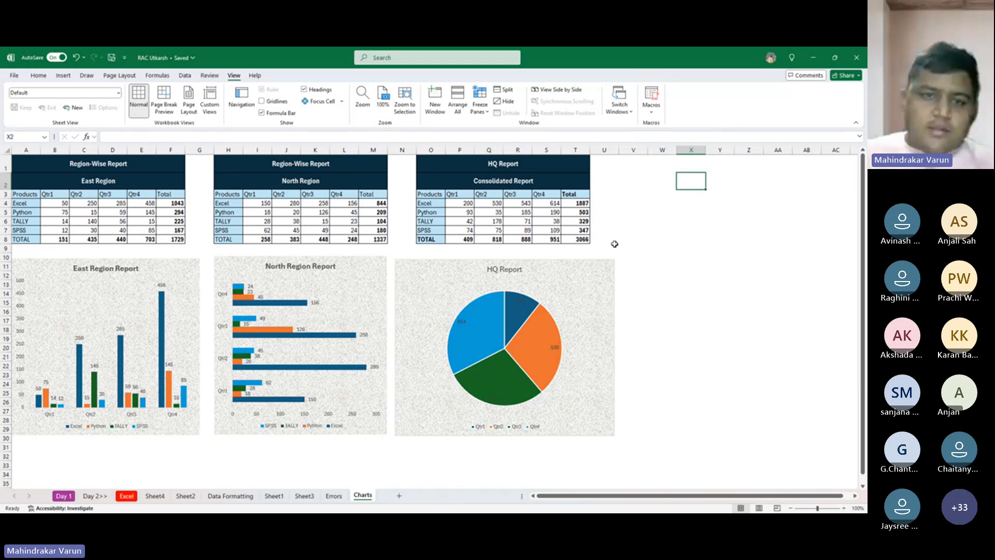
key("super+shift+s")
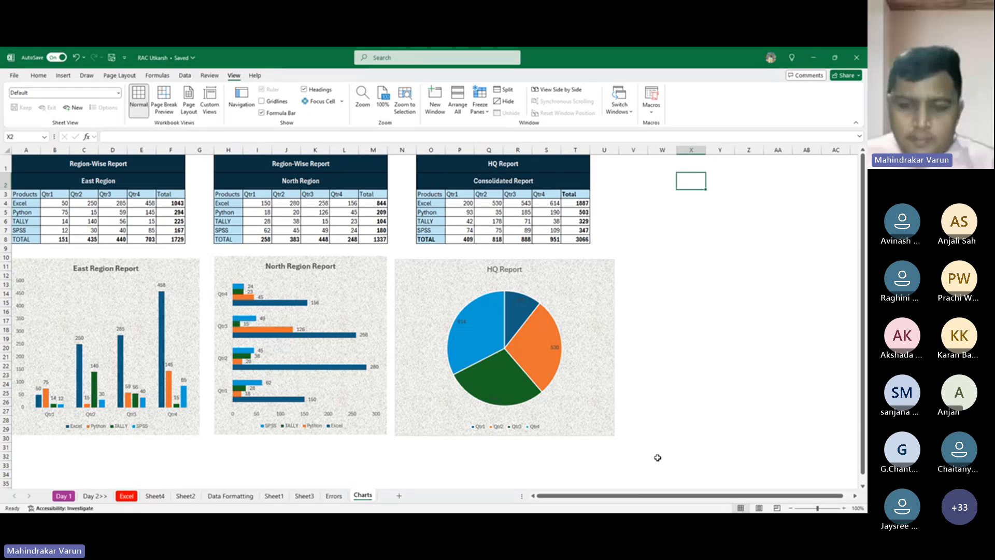
key("alt+Tab")
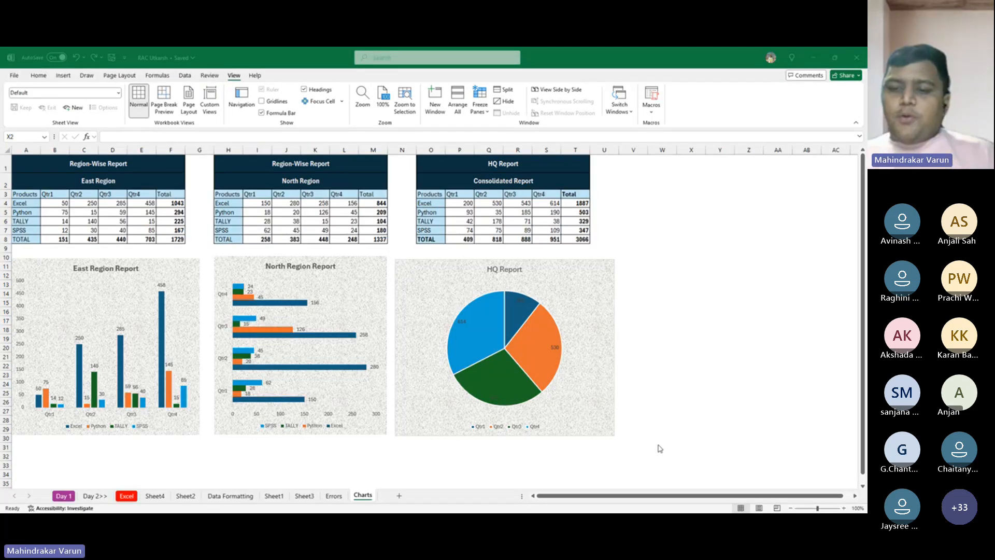
left_click(687, 417)
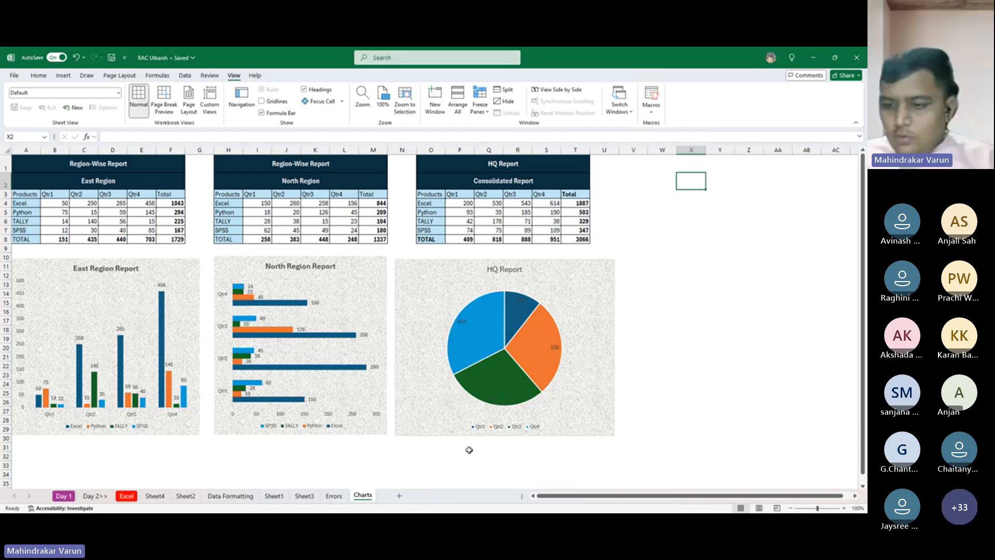
key("alt+Tab")
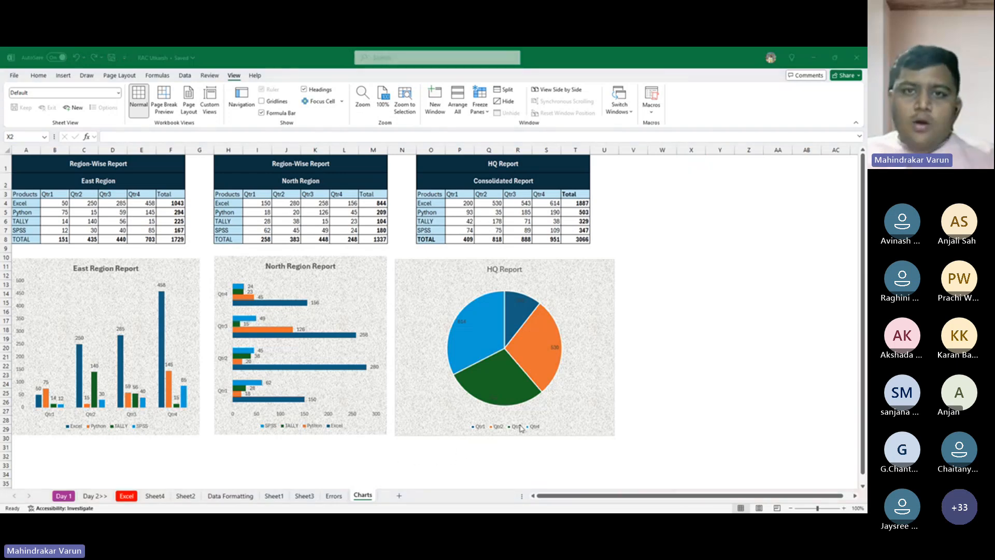